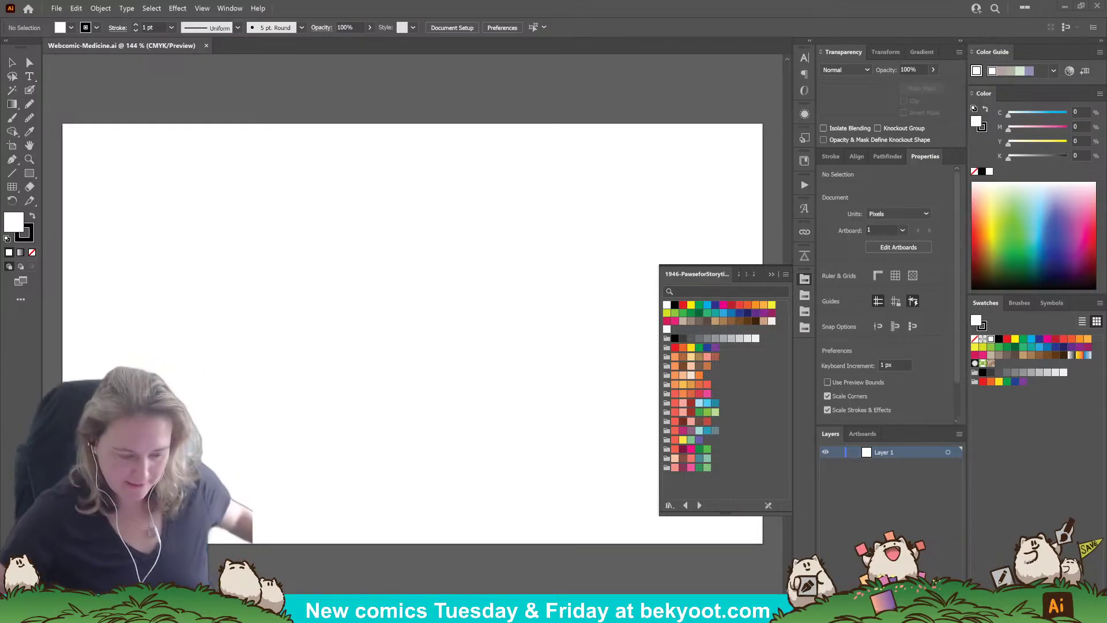
Step: Extend the artboard's lower edge downward to make it about 2095 px tall, keeping the 1500 px width
scroll(404, 215, down, 2)
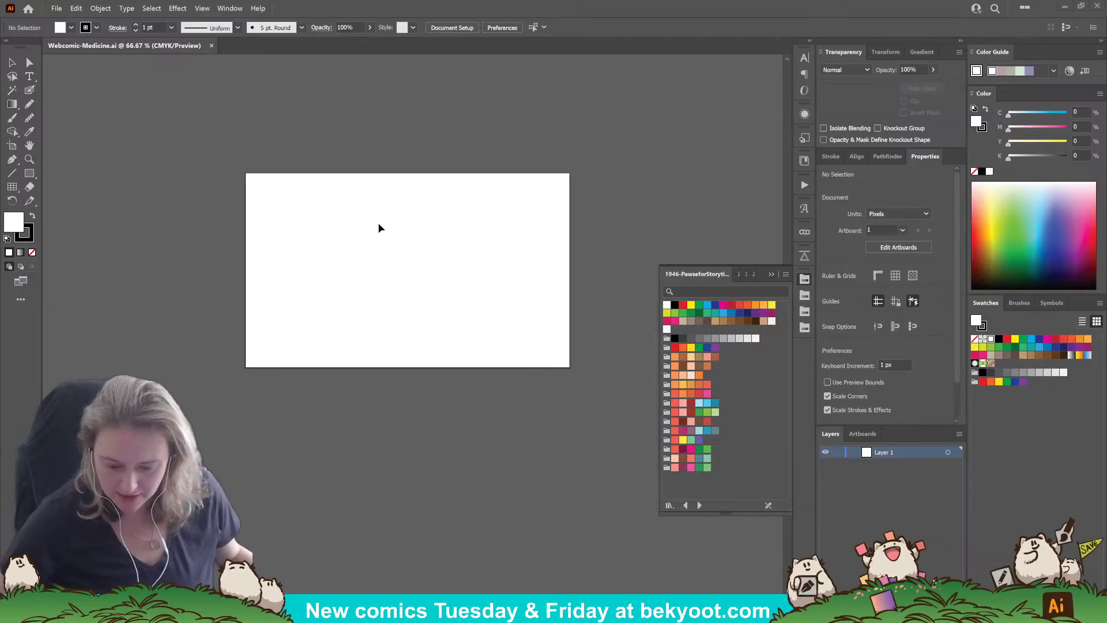
drag(433, 328, 388, 237)
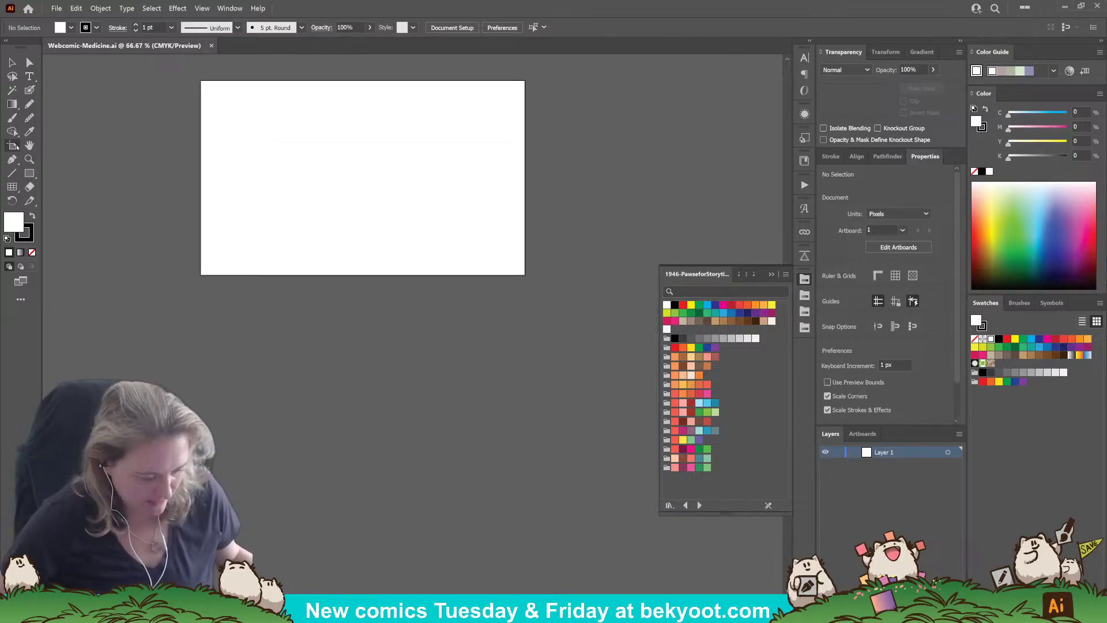
key(shift+o)
drag(365, 277, 338, 528)
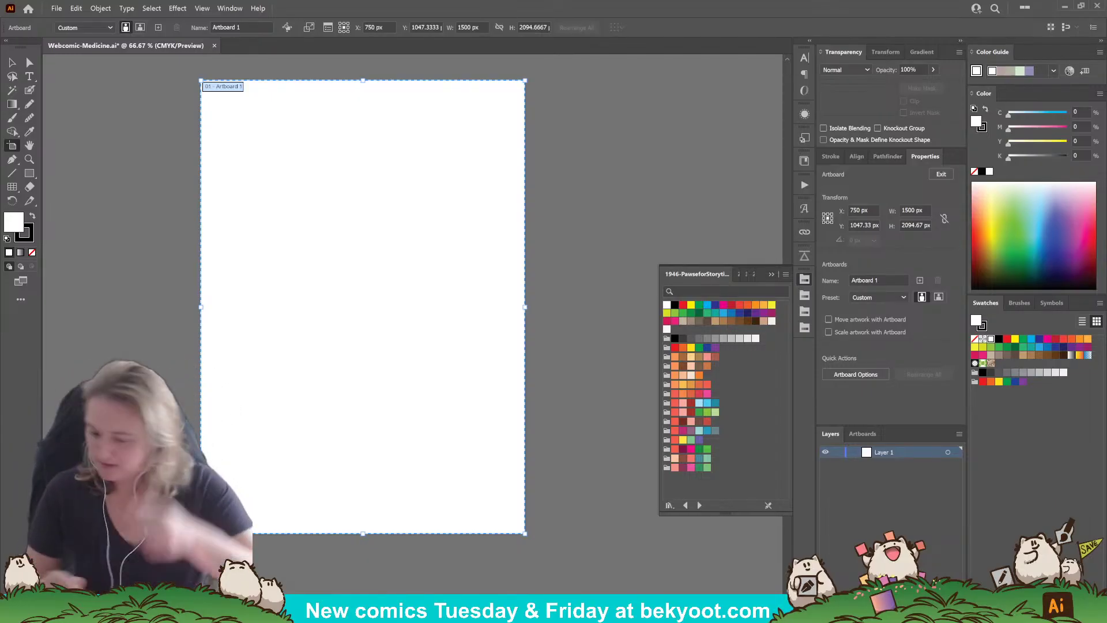
Step: Handwrite the title "Medicine" in black with the Blob Brush near the artboard's upper edge
click(29, 90)
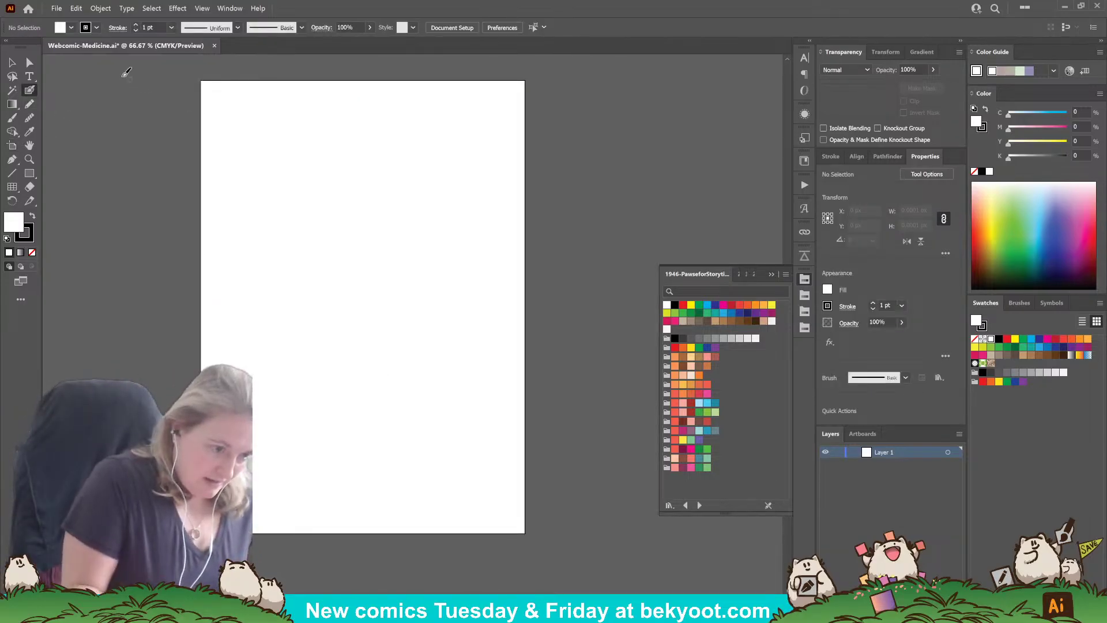
mouse_move(259, 94)
mouse_down()
mouse_move(305, 90)
mouse_move(334, 106)
mouse_up()
click(316, 93)
drag(342, 97, 360, 106)
click(341, 92)
drag(364, 101, 376, 105)
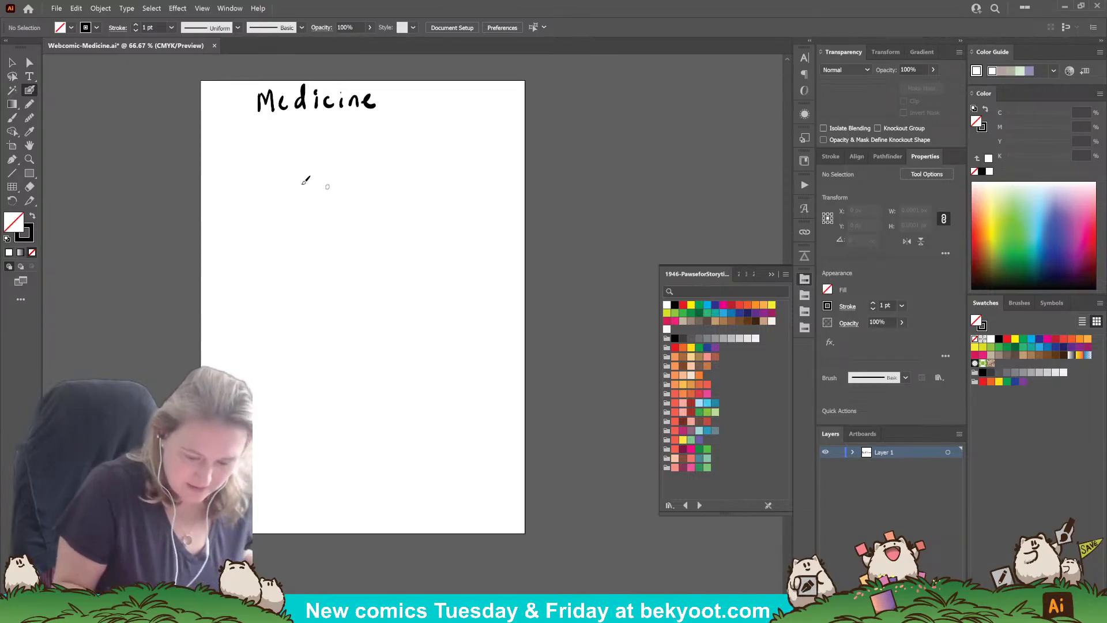
Step: Group the handwritten title's letters and move them to about the horizontal middle of the artboard
click(12, 63)
mouse_move(231, 73)
mouse_down()
mouse_move(401, 127)
mouse_move(419, 104)
mouse_up()
key(ctrl+g)
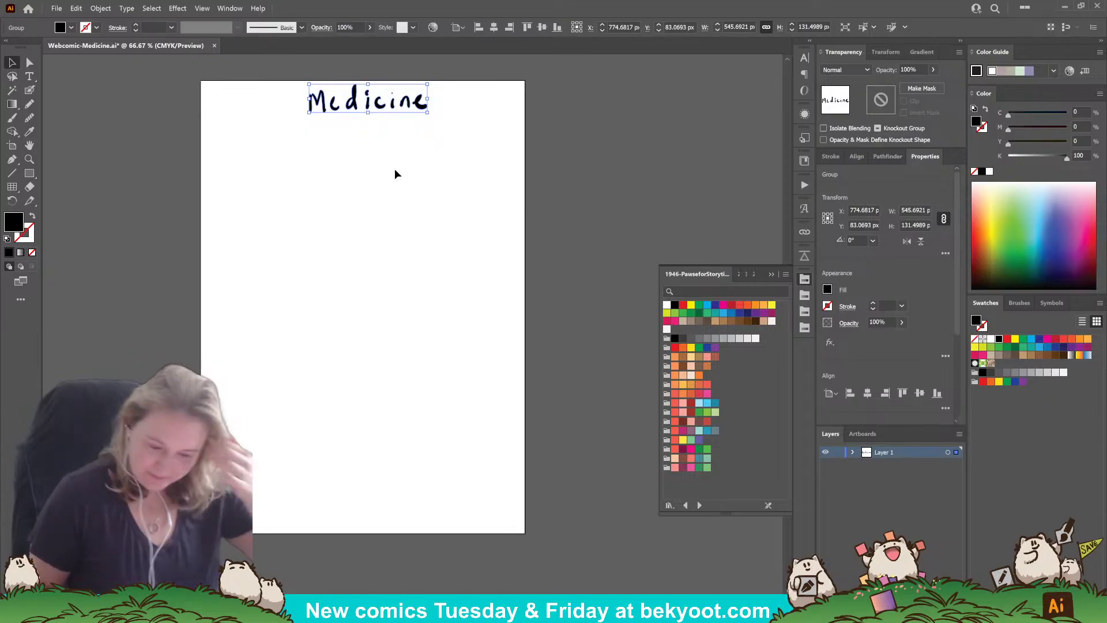
Step: Brush a vertical black line below the title at the left margin and group it with a 90° rotated copy as a panel corner
click(30, 90)
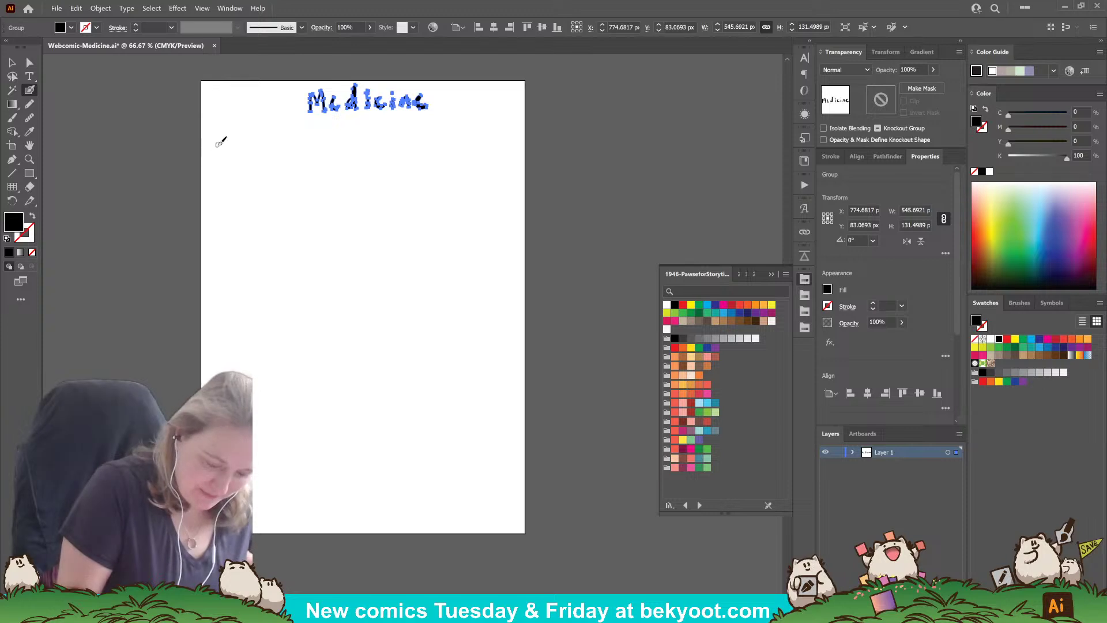
drag(217, 145, 218, 244)
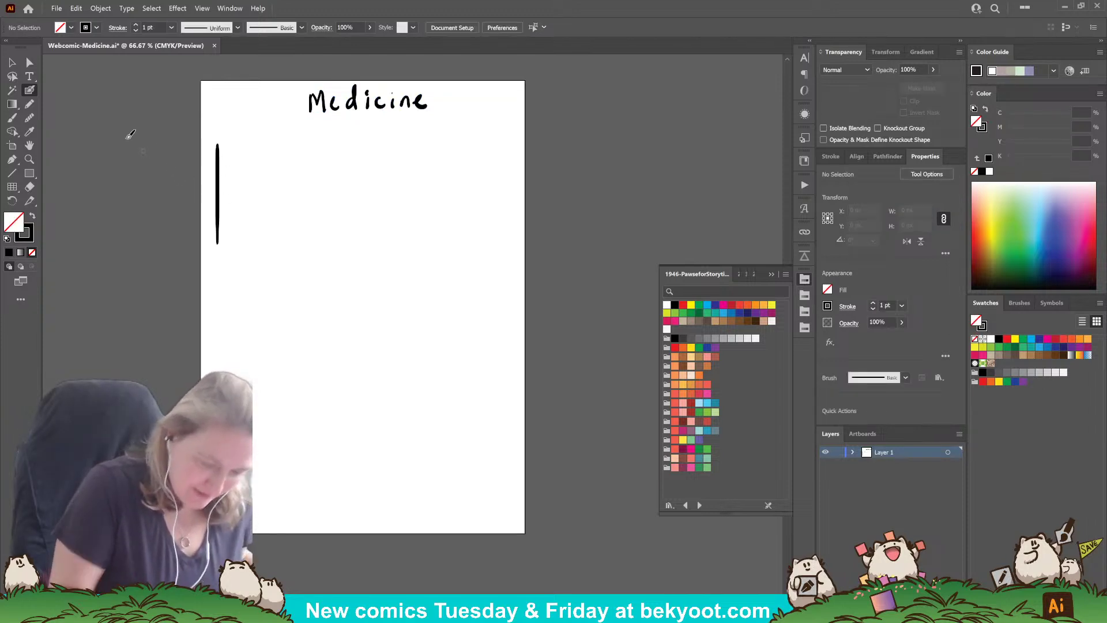
click(13, 61)
click(218, 151)
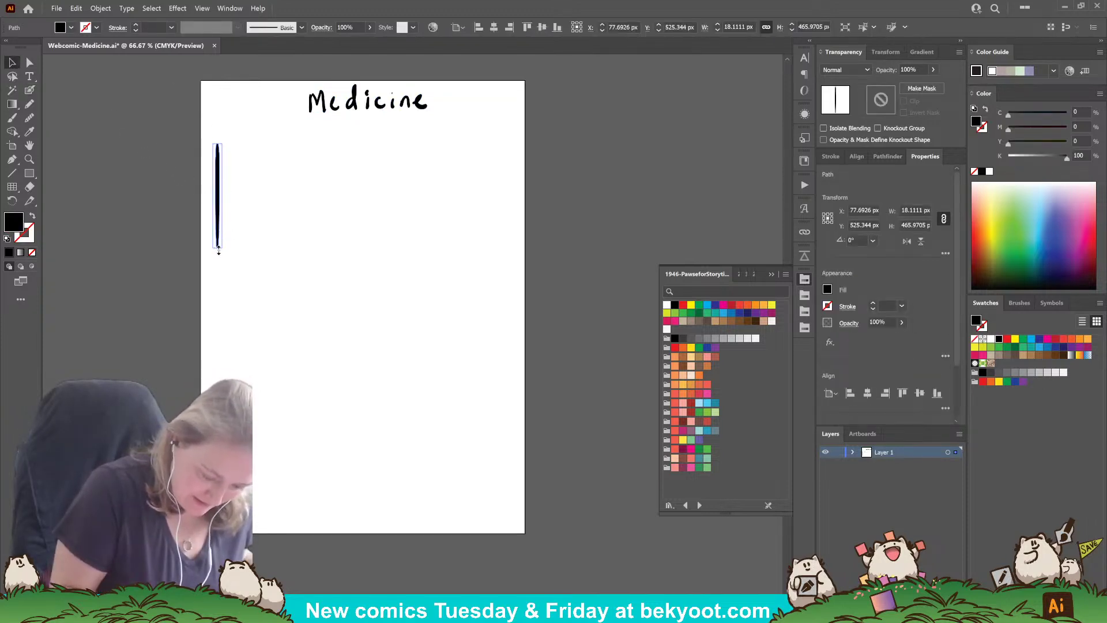
drag(218, 183, 299, 188)
mouse_move(296, 138)
mouse_down()
mouse_move(244, 197)
mouse_move(273, 139)
mouse_move(265, 148)
mouse_up()
shift+click(219, 187)
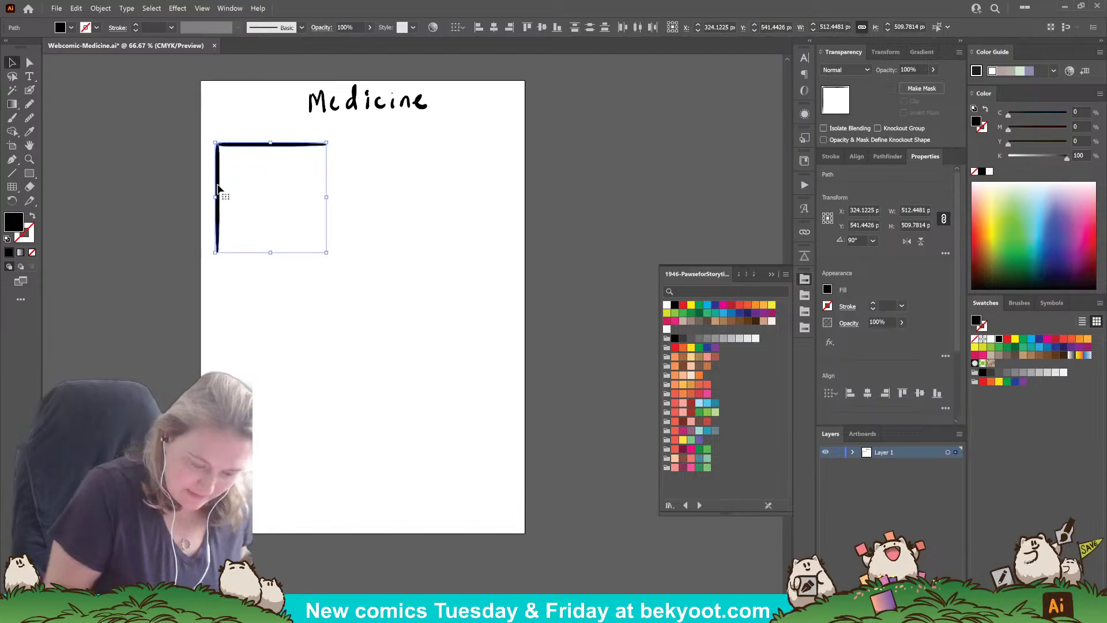
key(ctrl+g)
Step: Close the panel frame with a 180° rotated copy of the corner and group it into a square about 518 px wide
drag(310, 148, 268, 348)
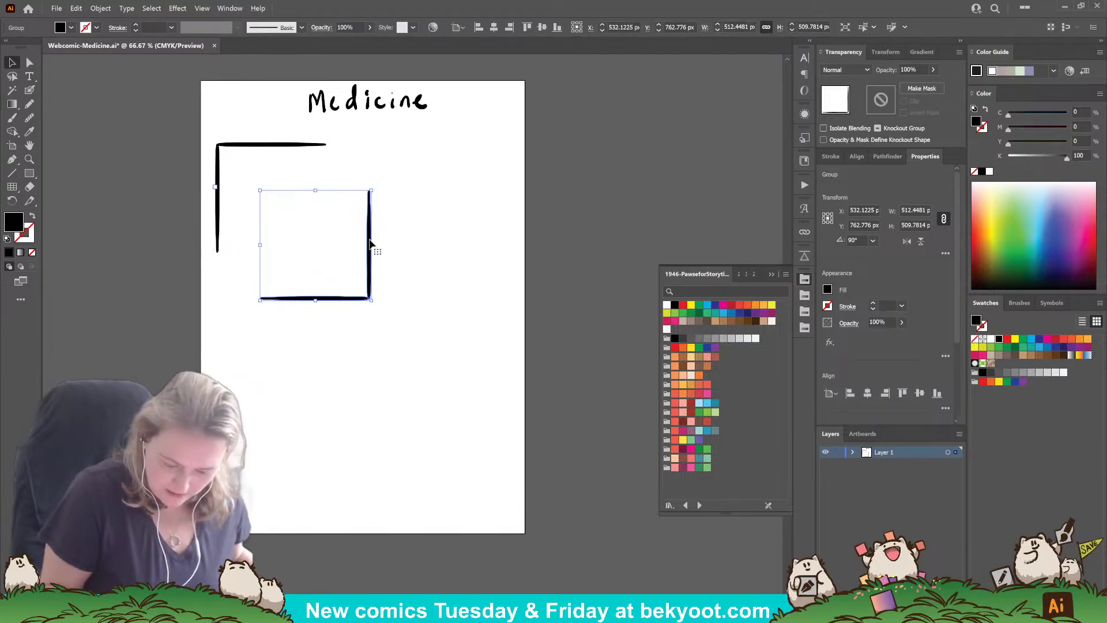
drag(370, 230, 327, 183)
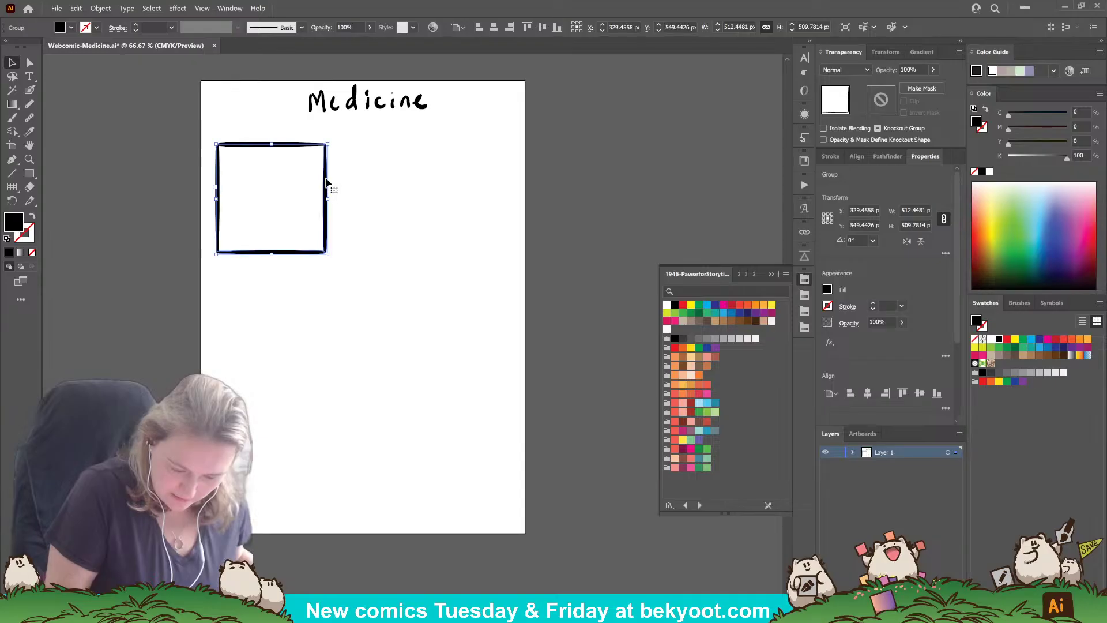
drag(206, 130, 234, 160)
key(ctrl+g)
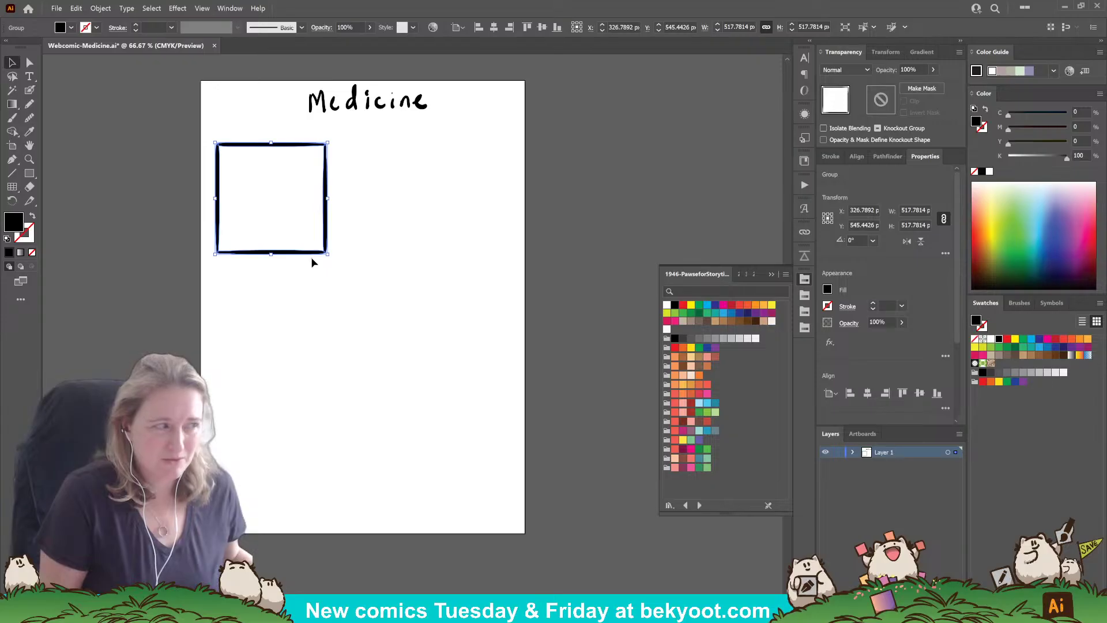
Step: Copy the square panel beside itself, then enlarge the pair to about 1357 px wide, grouped and centred horizontally on the artboard
mouse_move(313, 253)
mouse_down()
mouse_move(428, 243)
mouse_move(535, 278)
mouse_up()
shift+click(325, 246)
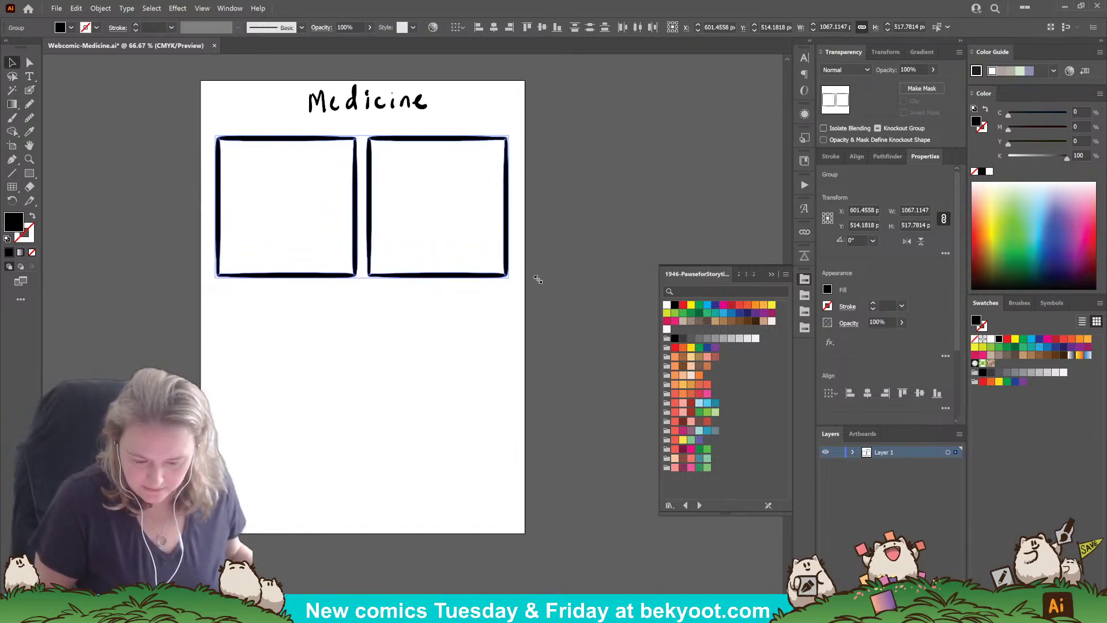
key(ctrl+g)
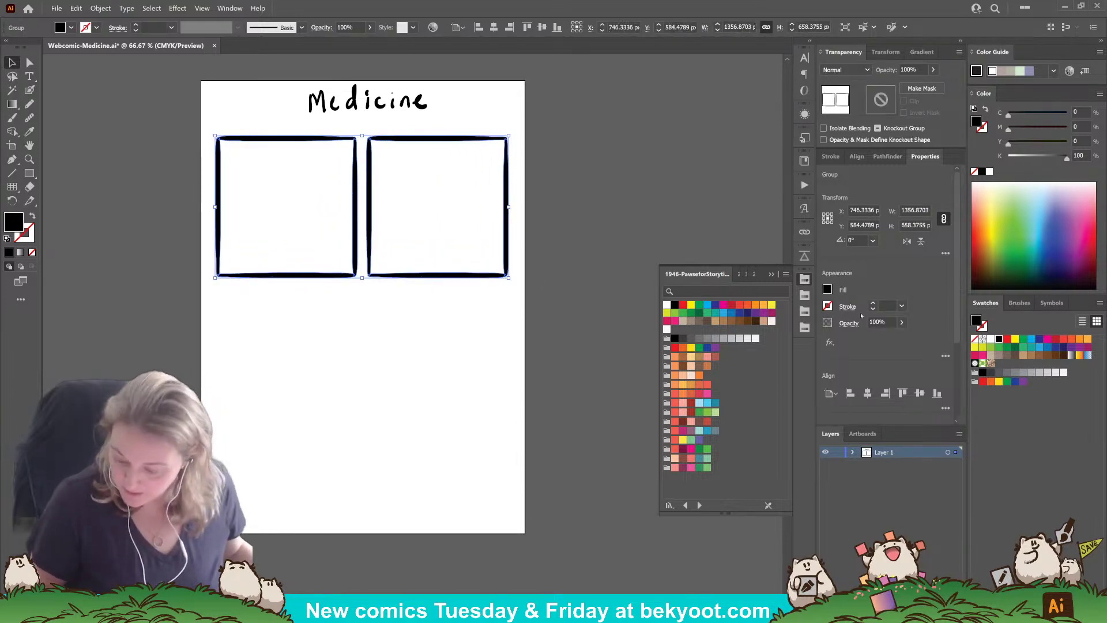
click(867, 395)
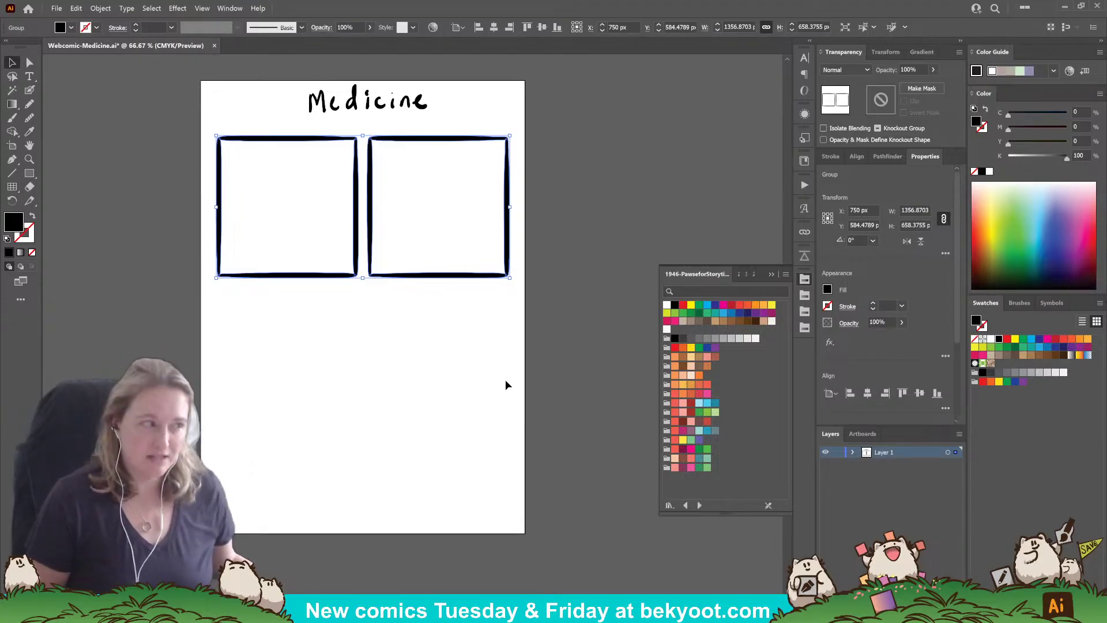
Step: Copy the two-panel row below itself and add a fifth, single panel copy beneath, centred horizontally on the artboard
drag(433, 277, 461, 439)
click(560, 348)
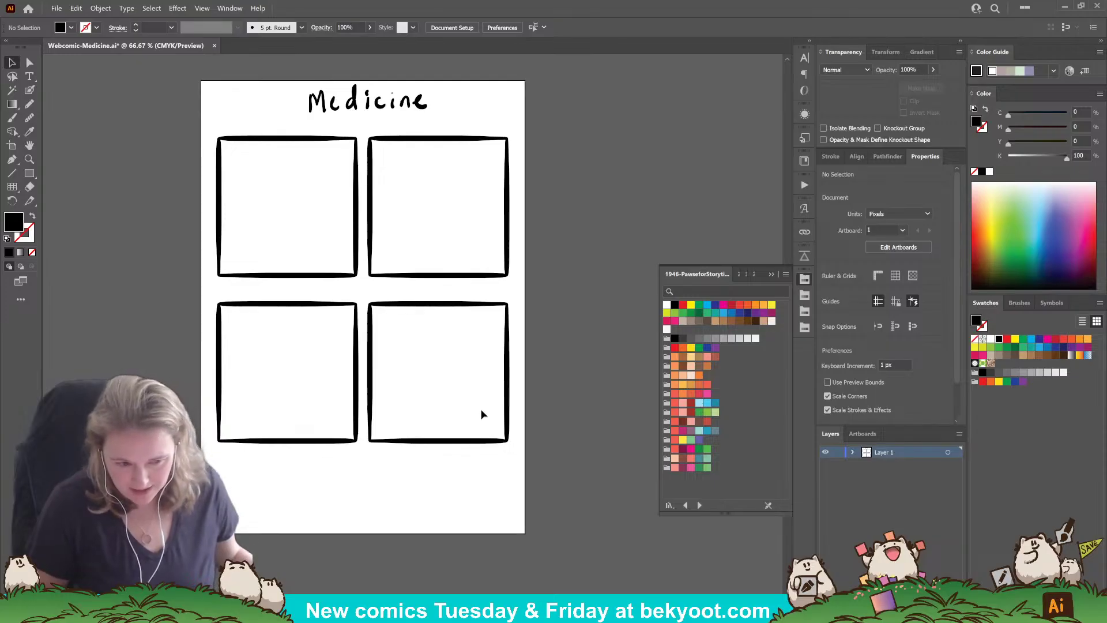
click(485, 444)
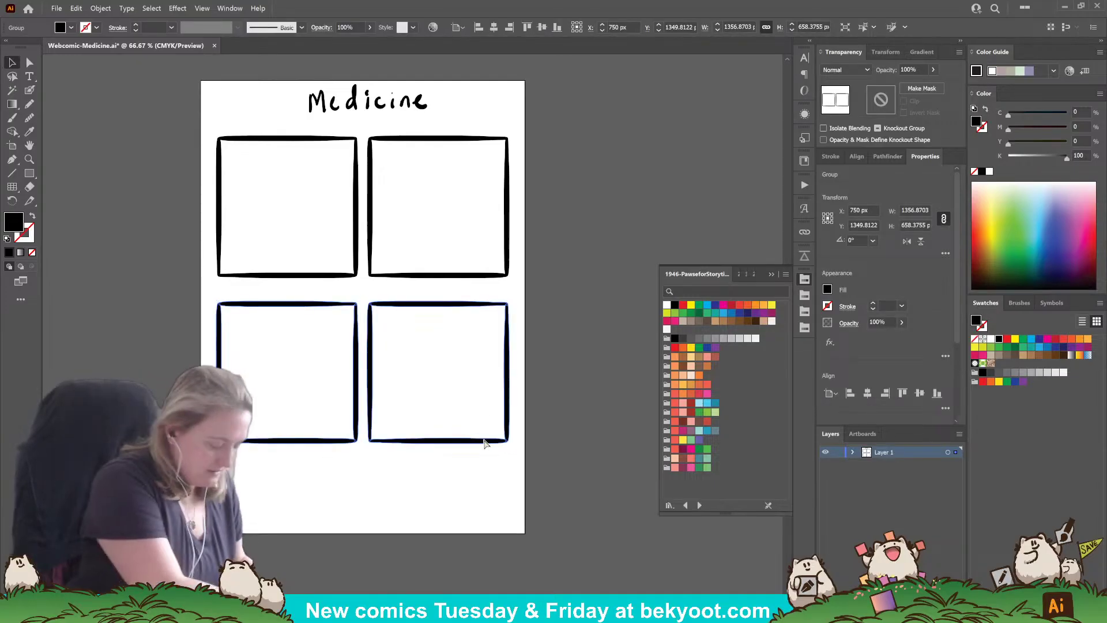
drag(441, 442, 422, 534)
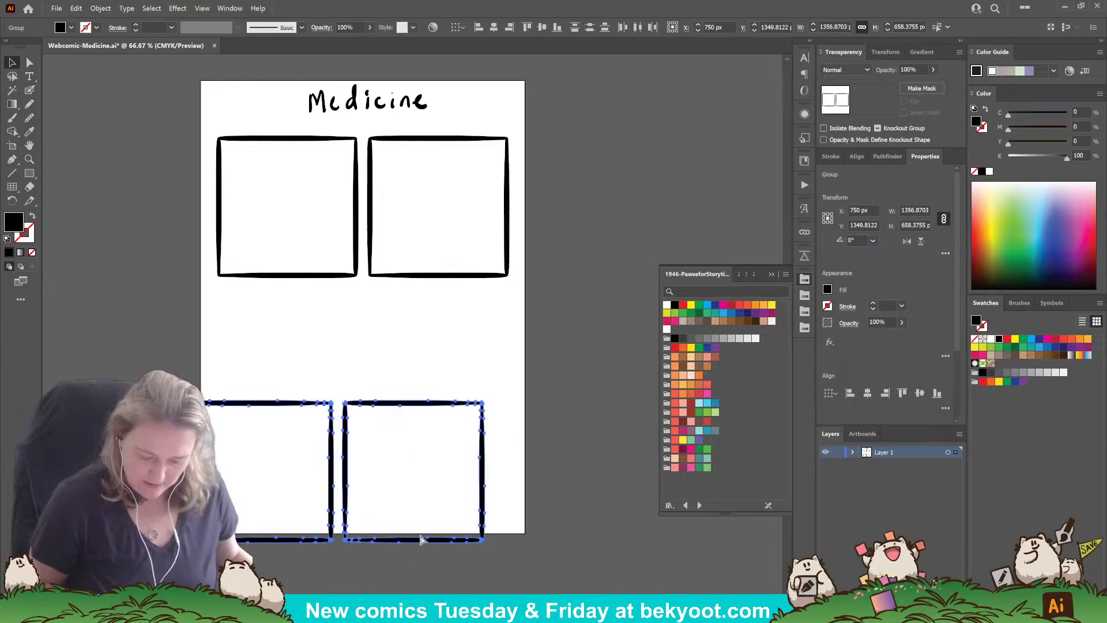
key(ctrl+z)
click(450, 457)
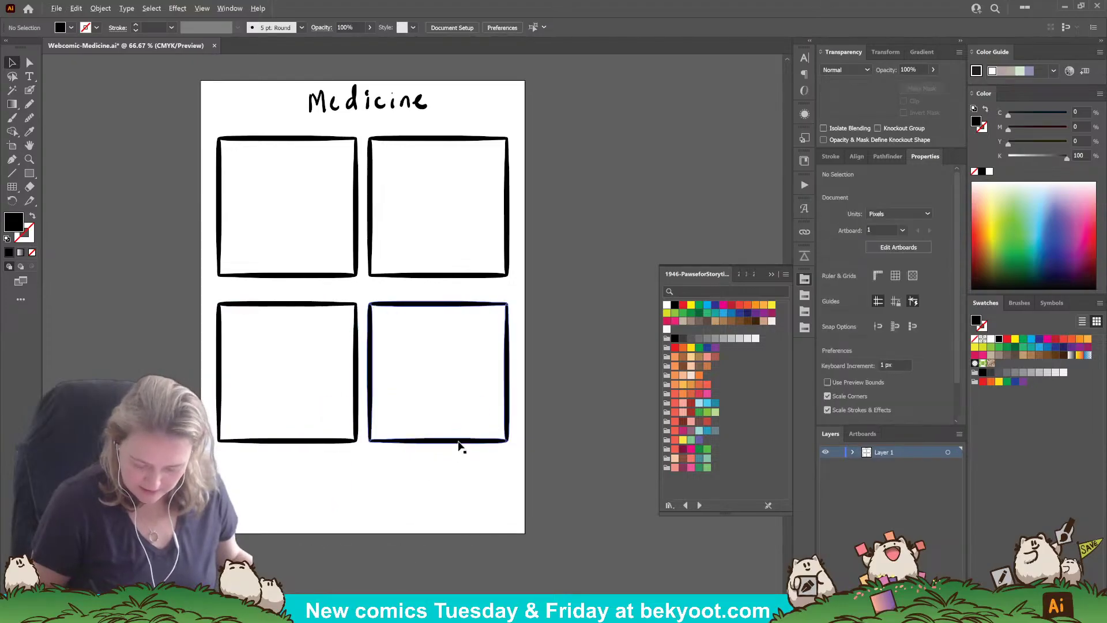
drag(459, 443, 382, 609)
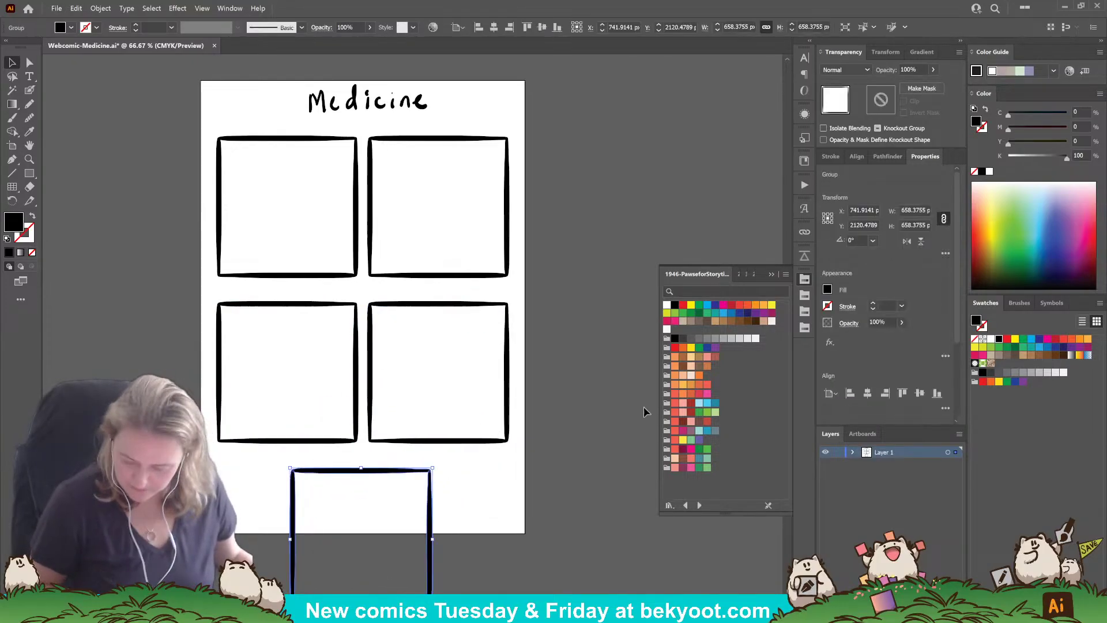
click(867, 393)
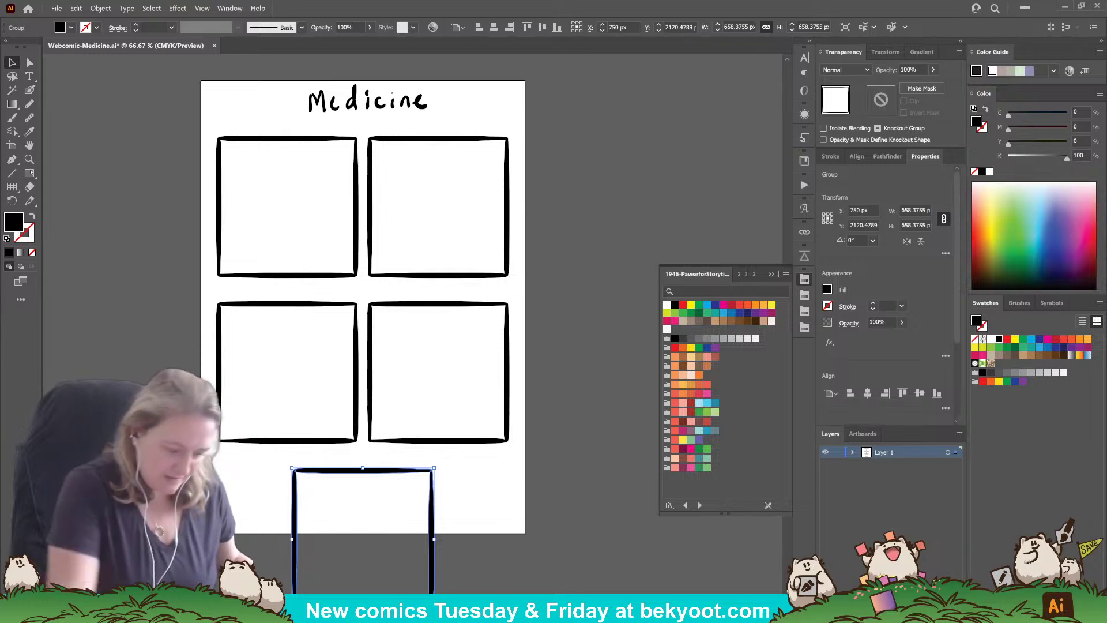
Step: Extend the artboard downward to about 2595 px tall so it encloses the fifth panel, and clear the selection
click(13, 146)
drag(363, 534, 364, 509)
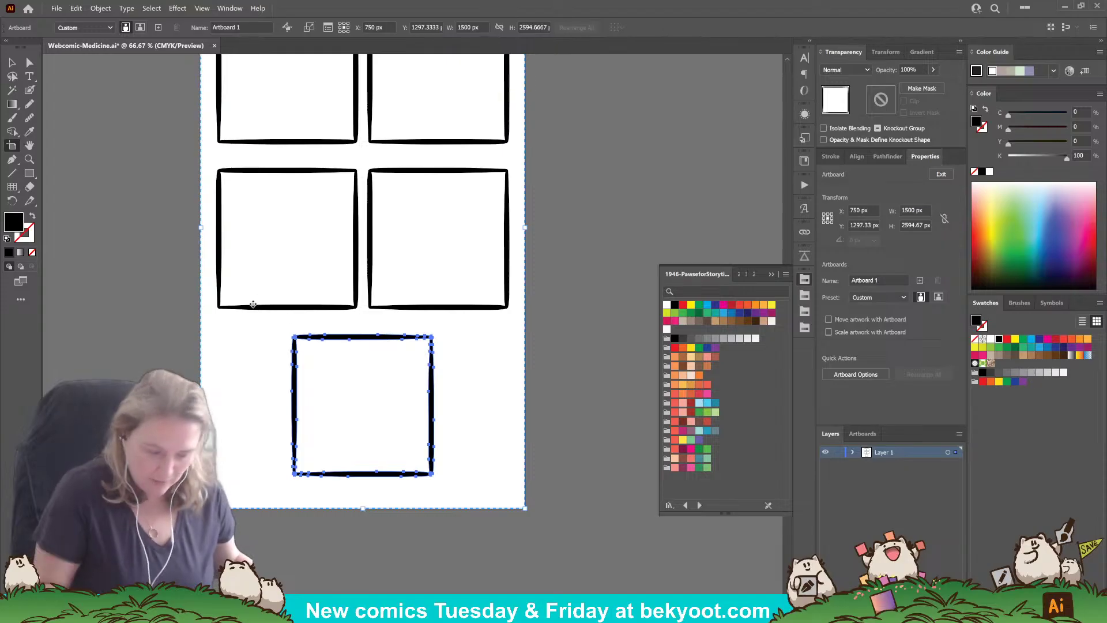
click(12, 63)
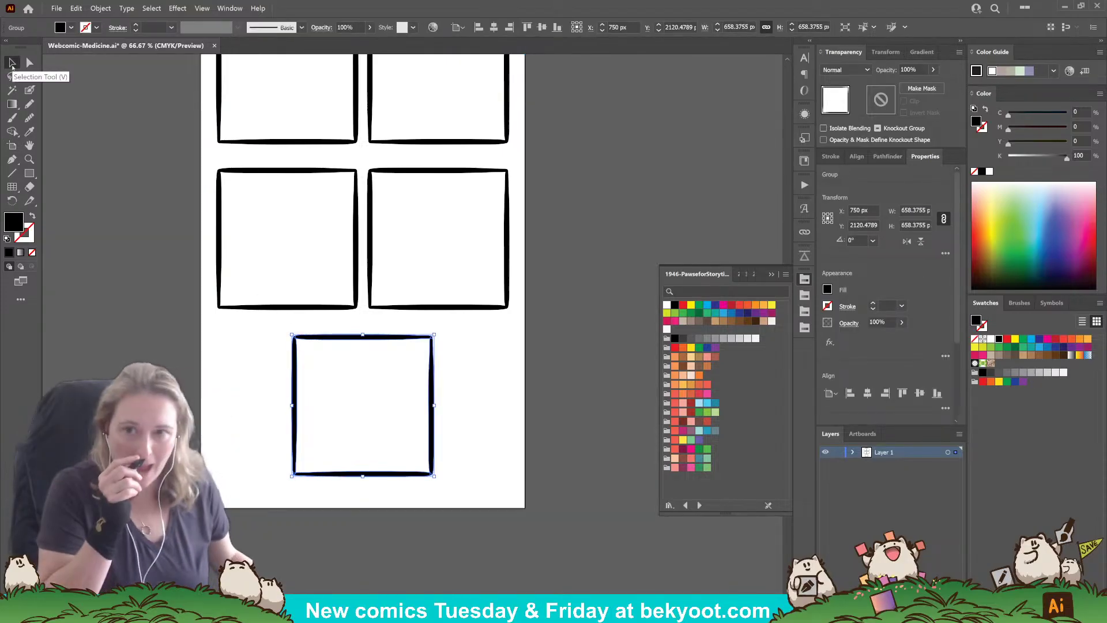
click(540, 328)
scroll(519, 352, up, 5)
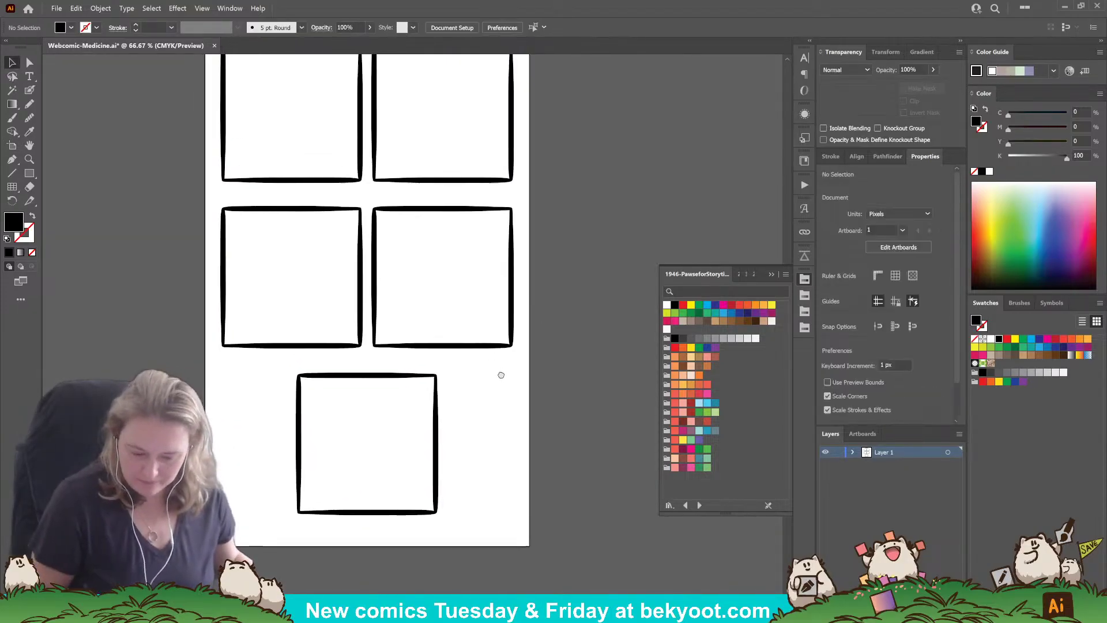
Step: Enlarge the "Medicine" title group to about 642 px wide and place it slightly lower above the panels
click(442, 160)
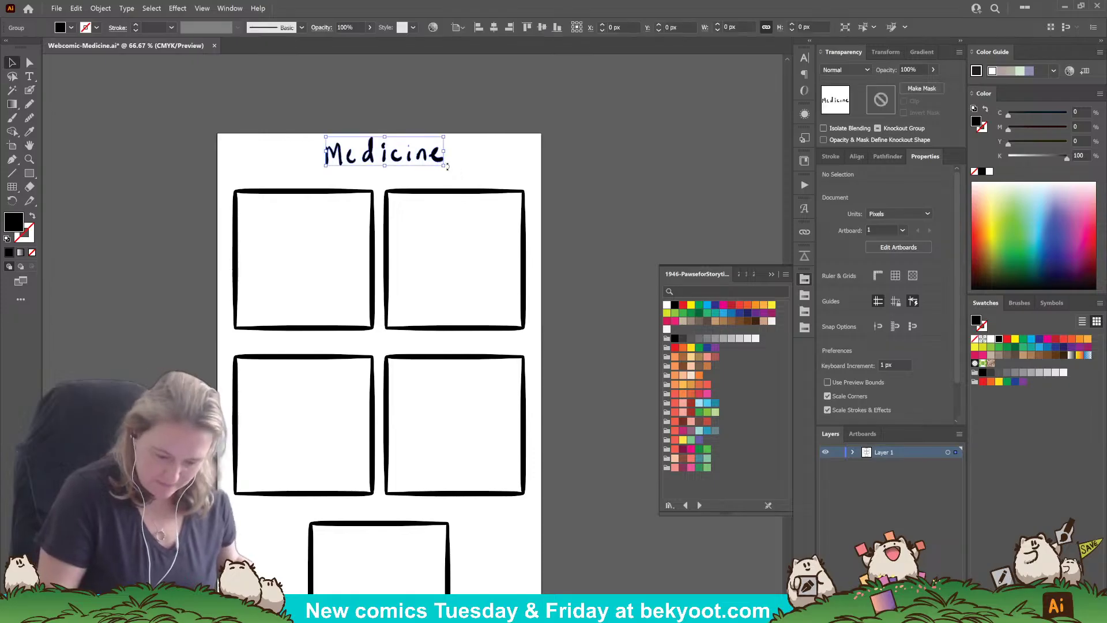
click(388, 310)
click(396, 364)
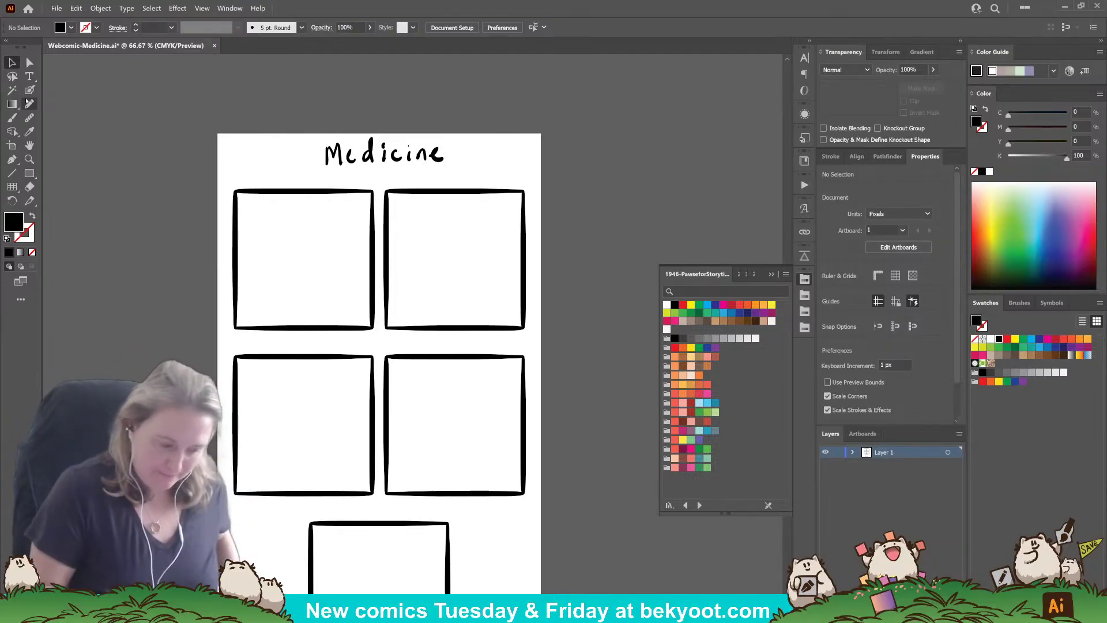
click(440, 164)
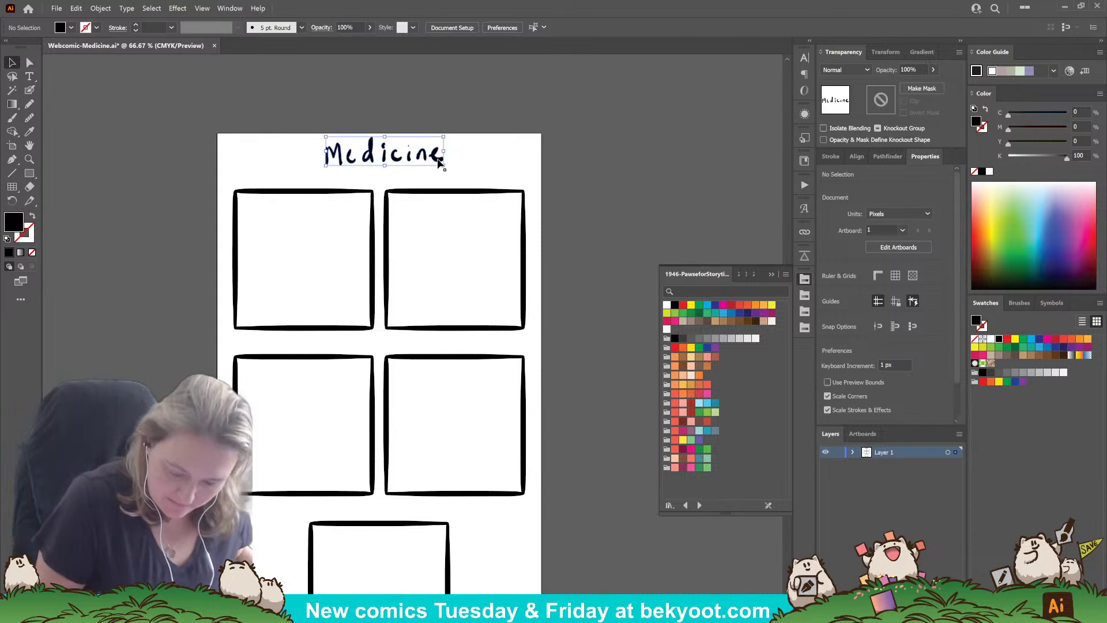
drag(446, 136, 443, 161)
click(482, 125)
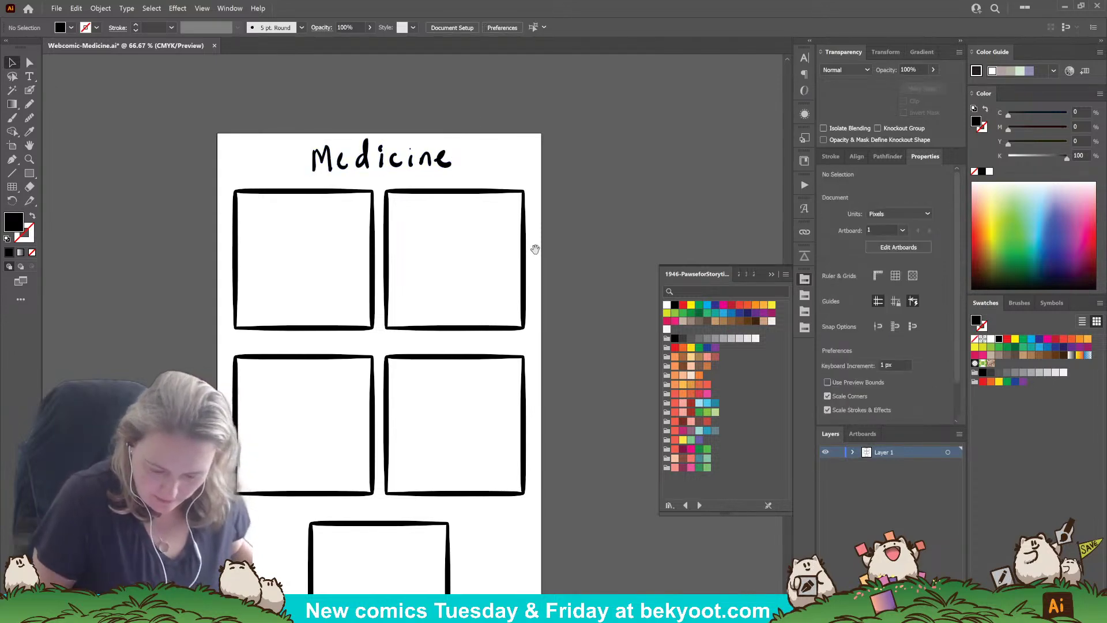
drag(536, 250, 551, 216)
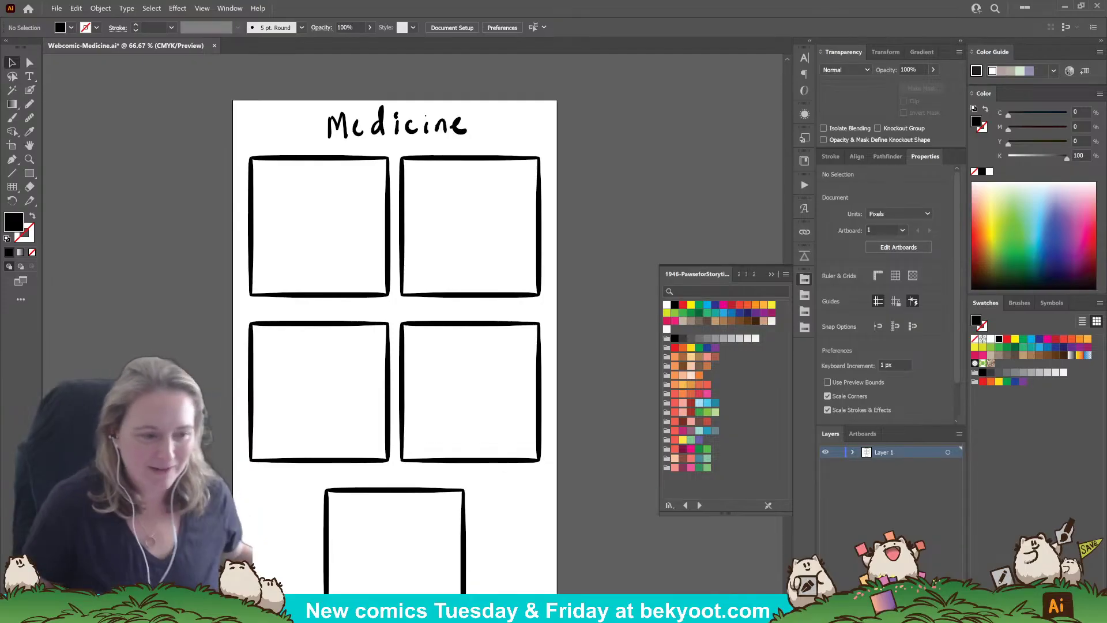
click(30, 91)
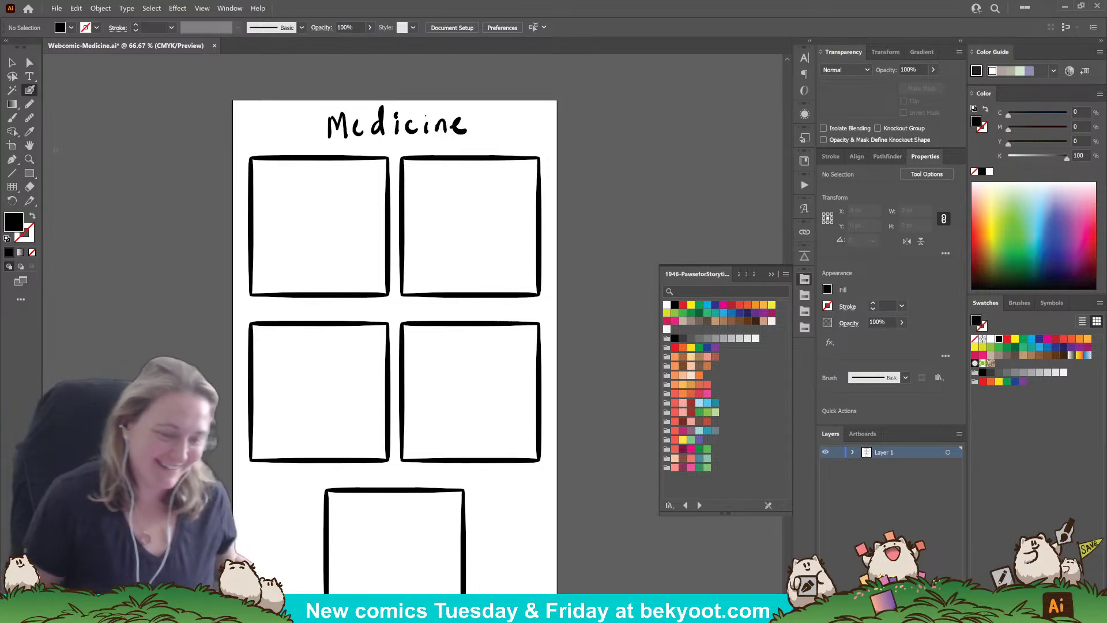
key(v)
click(397, 131)
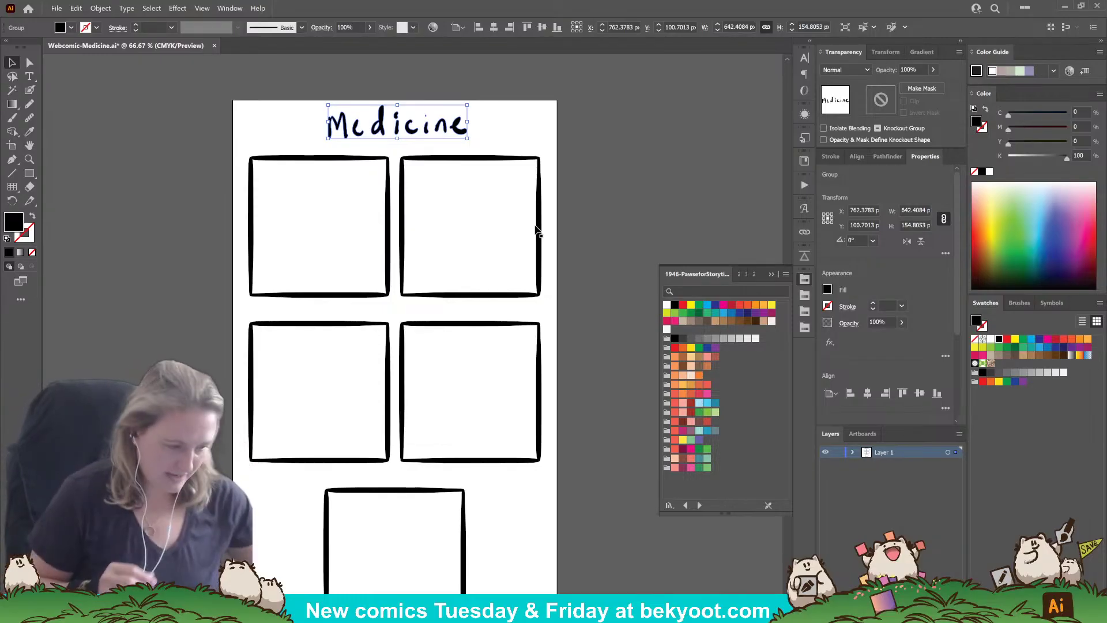
click(29, 91)
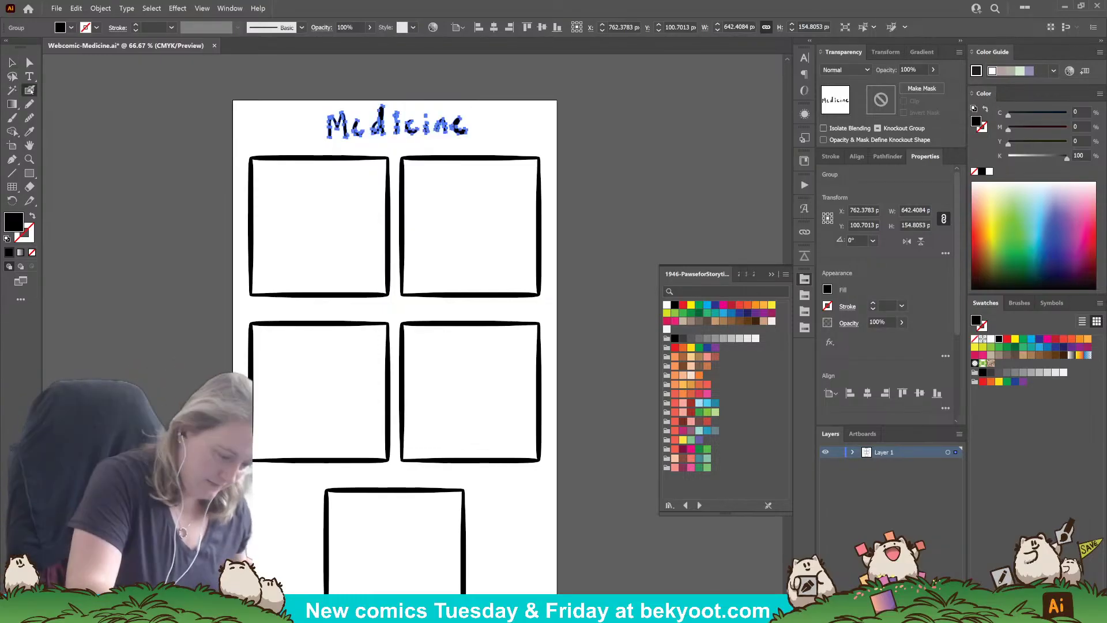
ctrl+click(584, 165)
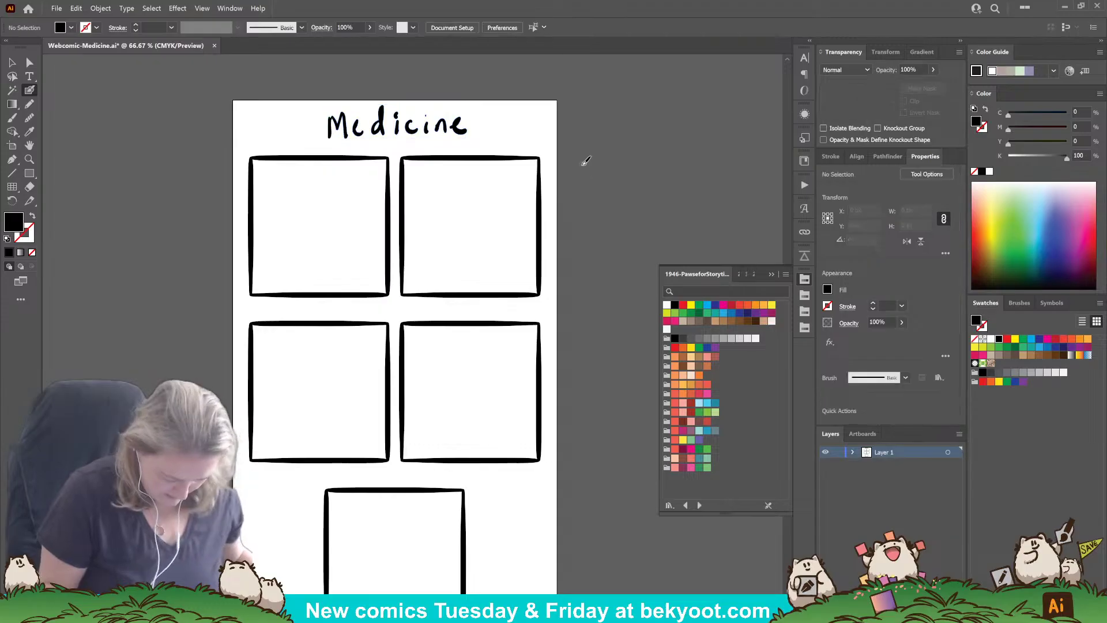
Step: Extend the artboard upward to 2704 px tall, adding blank space above the "Medicine" title
mouse_move(500, 283)
mouse_down()
mouse_move(581, 225)
mouse_move(608, 293)
mouse_up()
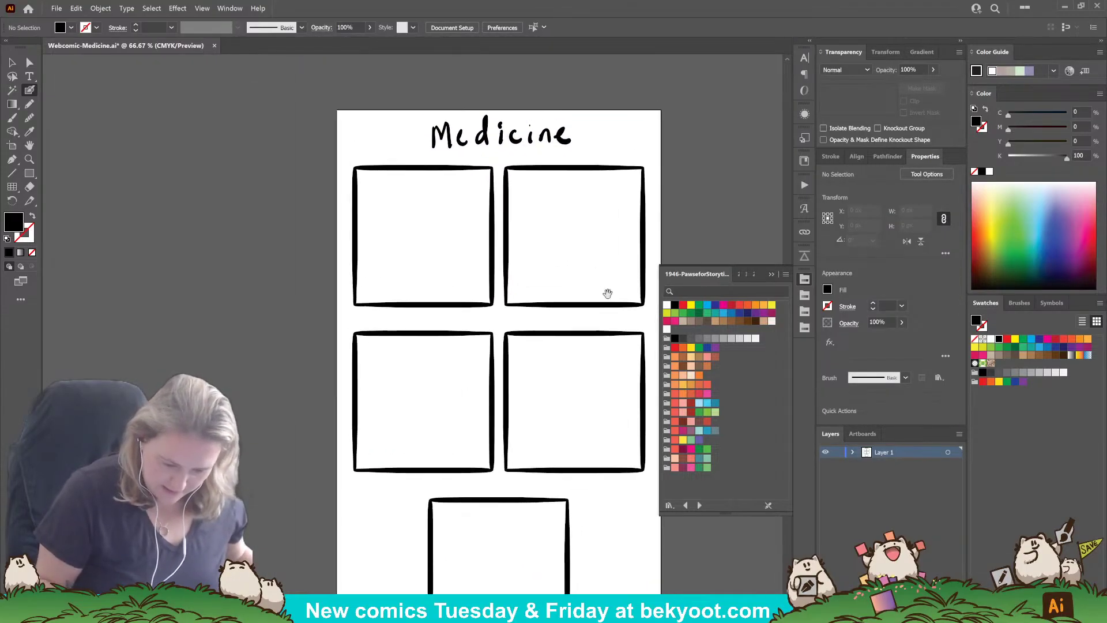
drag(525, 238, 527, 257)
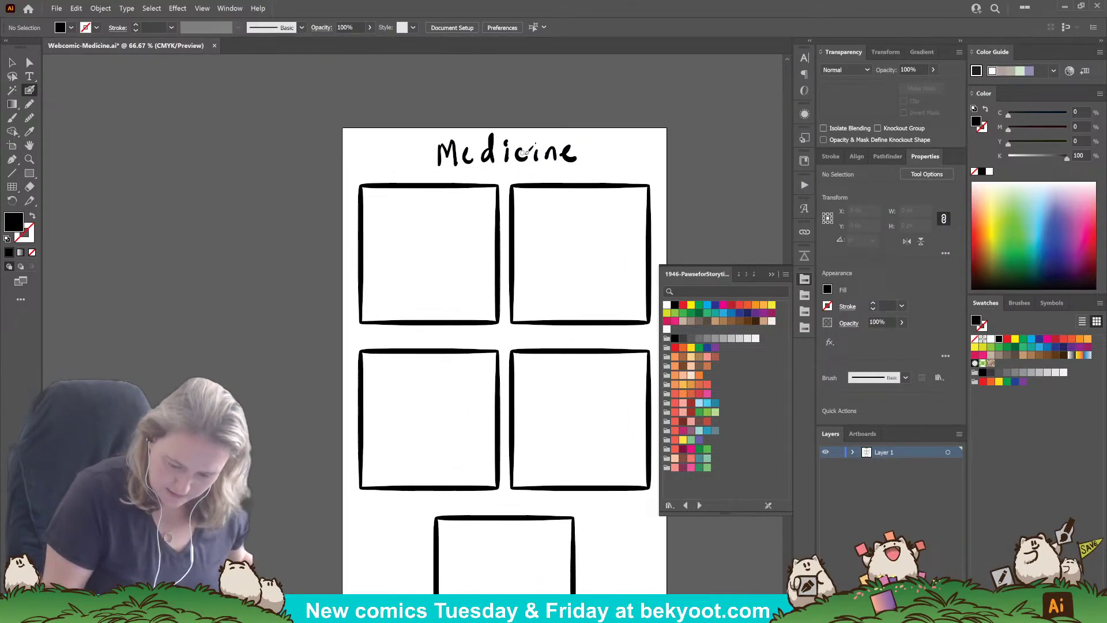
drag(542, 201, 541, 210)
click(12, 146)
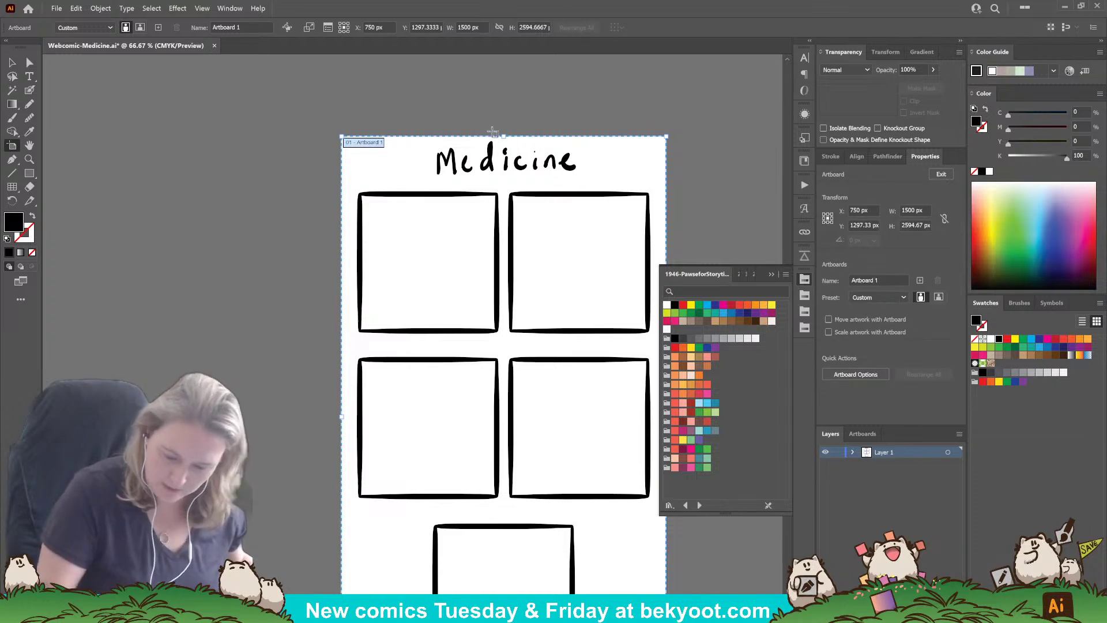
drag(511, 109, 509, 112)
key(ctrl+z)
click(13, 63)
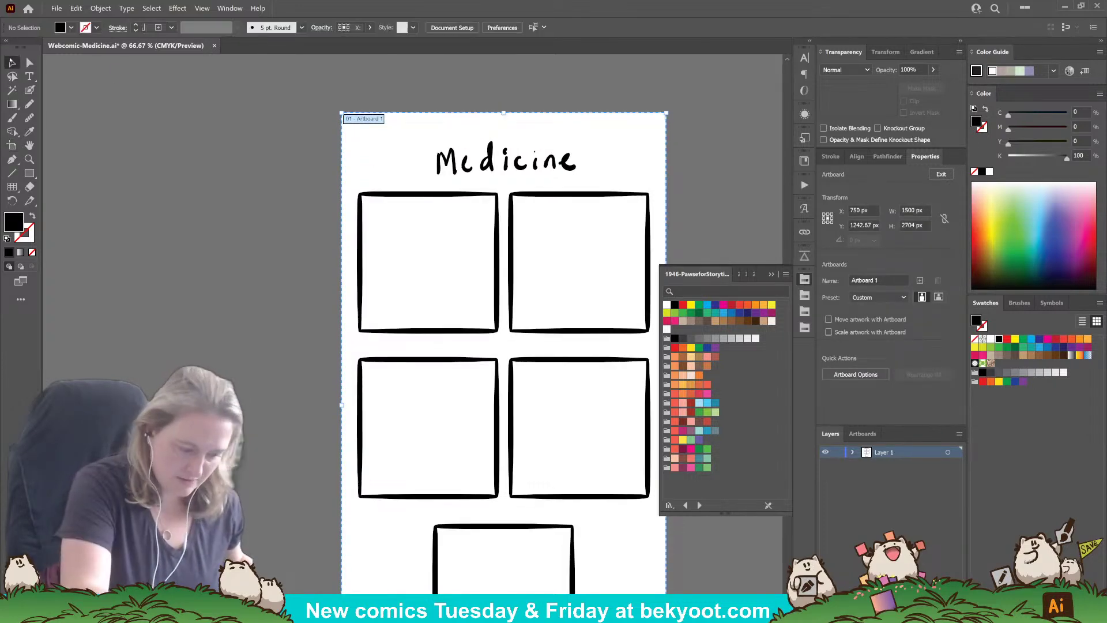
Step: Move the "Medicine" title group up near the artboard's upper edge and clear the selection
drag(519, 167, 516, 147)
click(31, 90)
ctrl+click(134, 144)
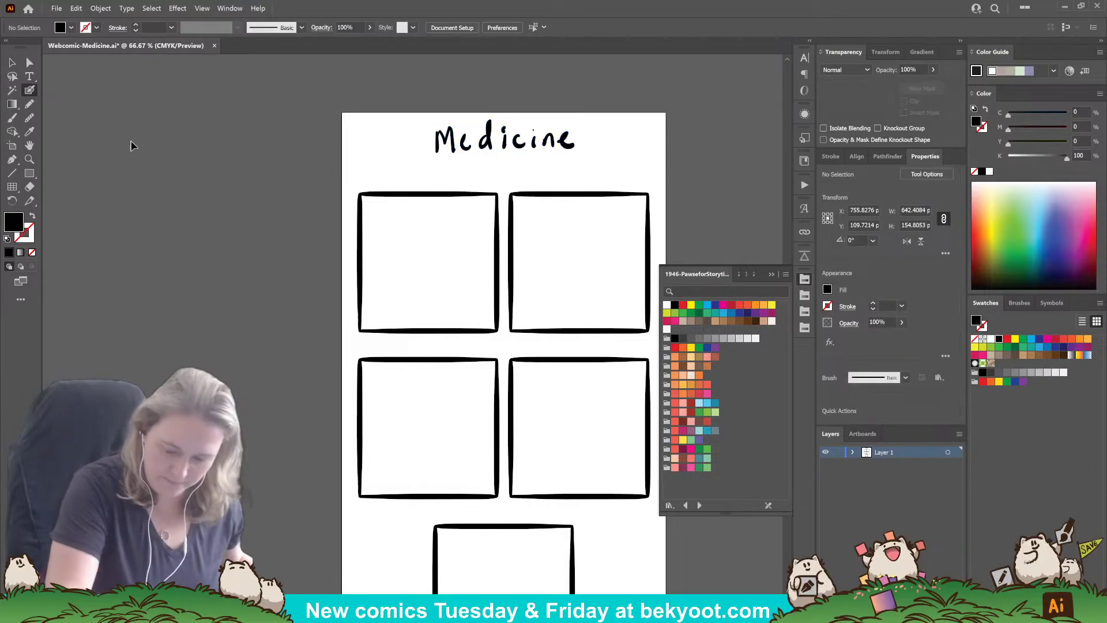
Step: Hand-letter "Dear Diary," in small black brush strokes directly beneath the "Medicine" title
drag(464, 165, 489, 171)
drag(491, 167, 507, 172)
click(519, 162)
drag(519, 164, 537, 165)
drag(540, 165, 549, 171)
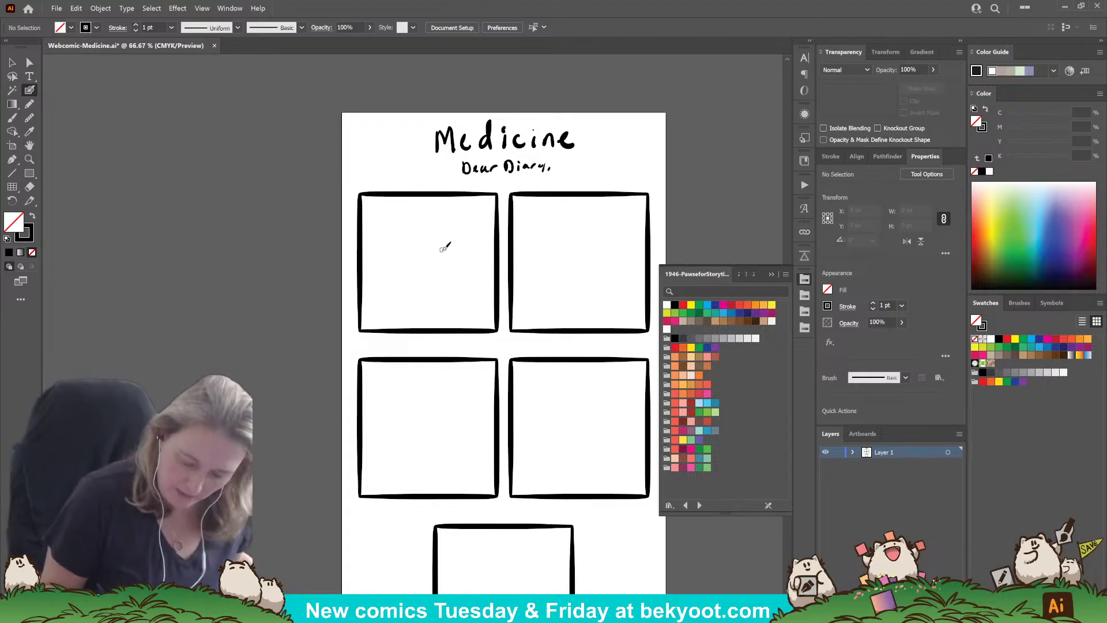
Step: Brush horizontal placeholder caption lines above each of the five panels
drag(380, 183, 463, 188)
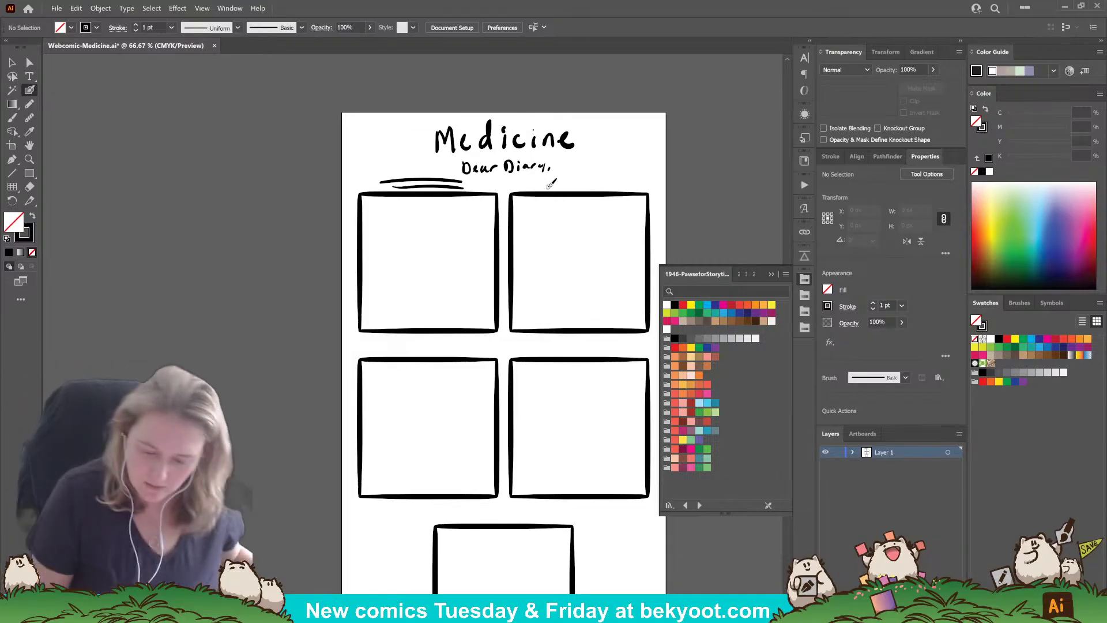
drag(548, 186, 614, 181)
drag(372, 351, 634, 353)
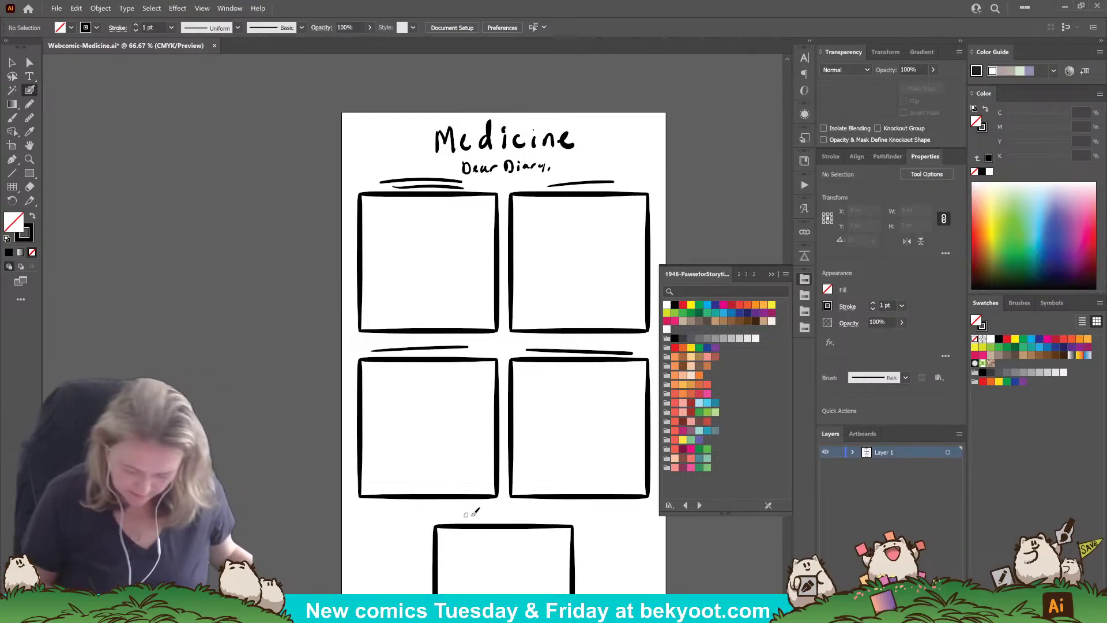
mouse_move(456, 517)
mouse_down()
mouse_move(543, 517)
mouse_move(480, 505)
mouse_move(572, 506)
mouse_up()
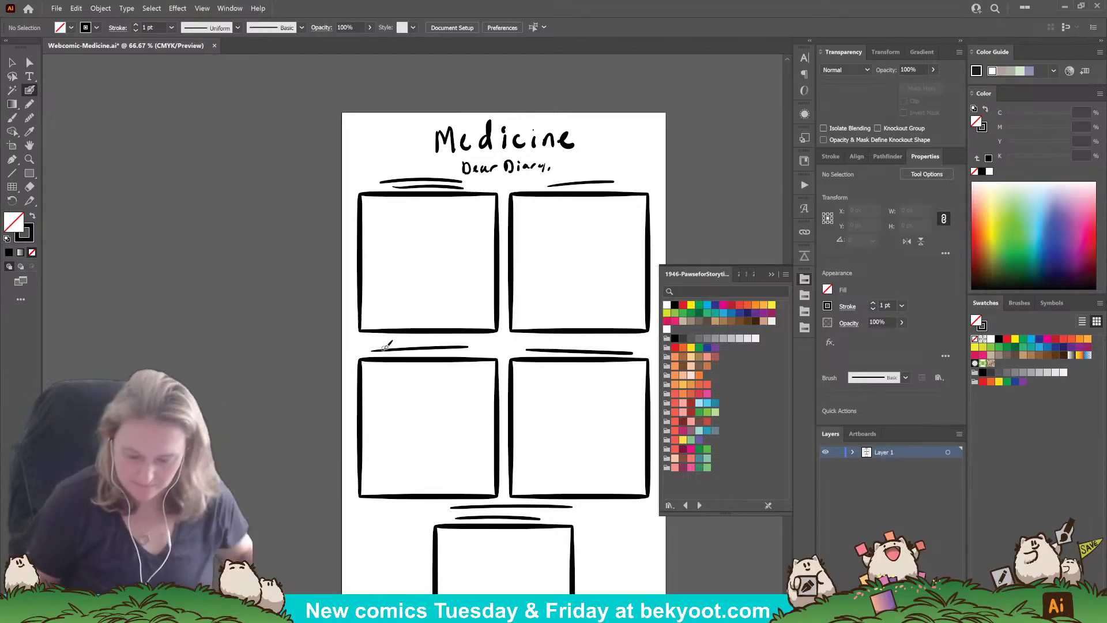
Step: Sketch a character's round head with a small smiling cloud above it in the first panel
key(v)
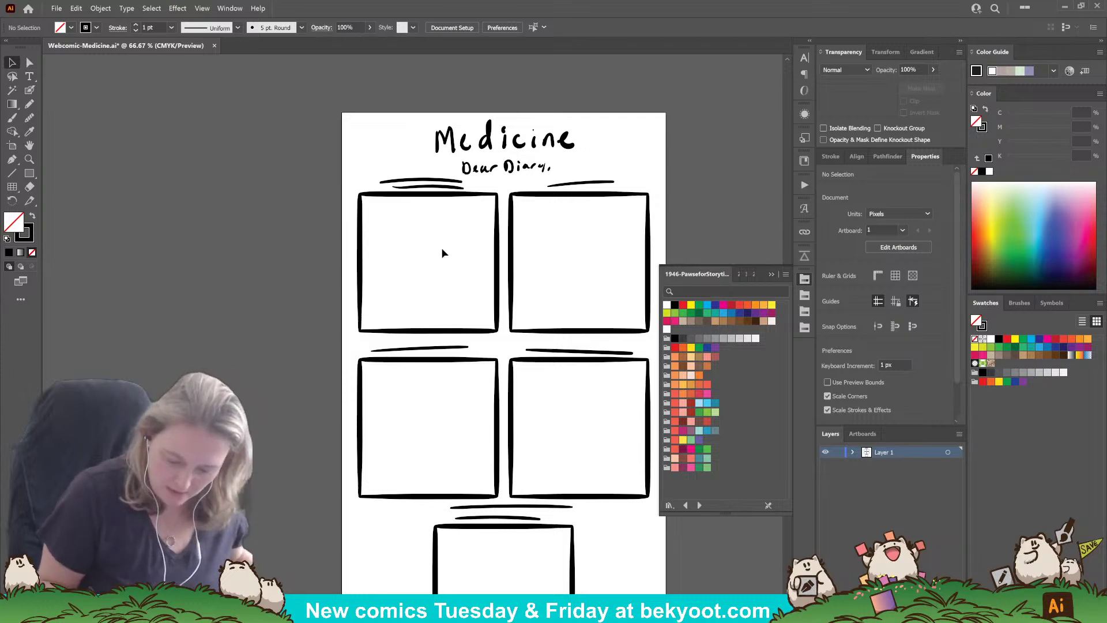
click(29, 90)
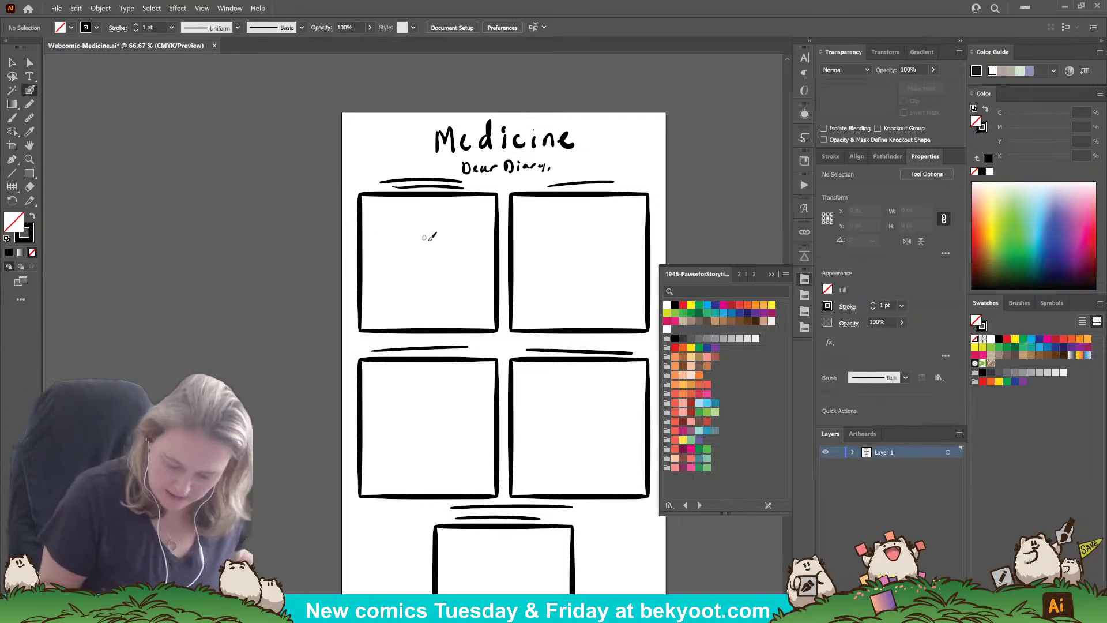
mouse_move(424, 228)
mouse_down()
mouse_move(407, 248)
mouse_move(452, 237)
mouse_move(412, 264)
mouse_move(438, 222)
mouse_move(457, 251)
mouse_move(419, 200)
mouse_move(439, 200)
mouse_move(444, 212)
mouse_move(408, 217)
mouse_up()
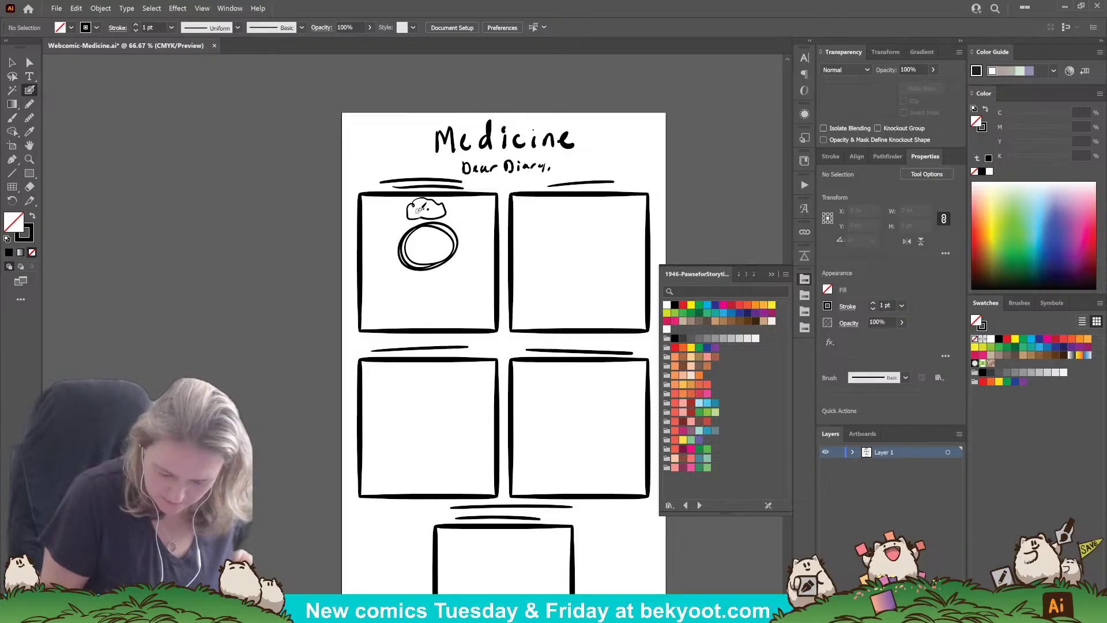
click(428, 209)
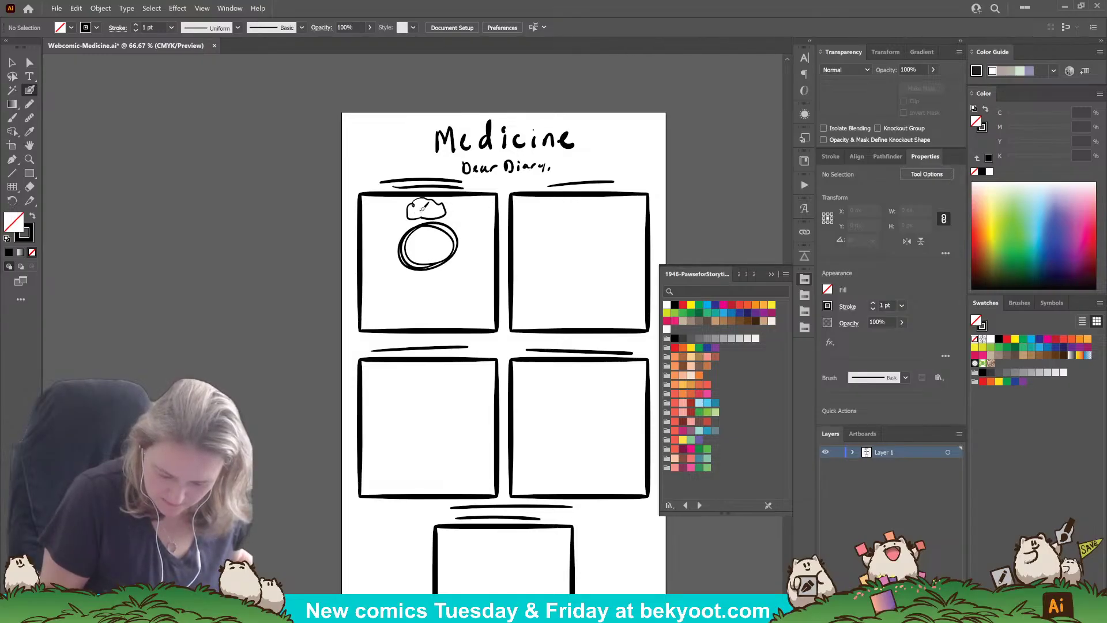
drag(428, 211, 416, 221)
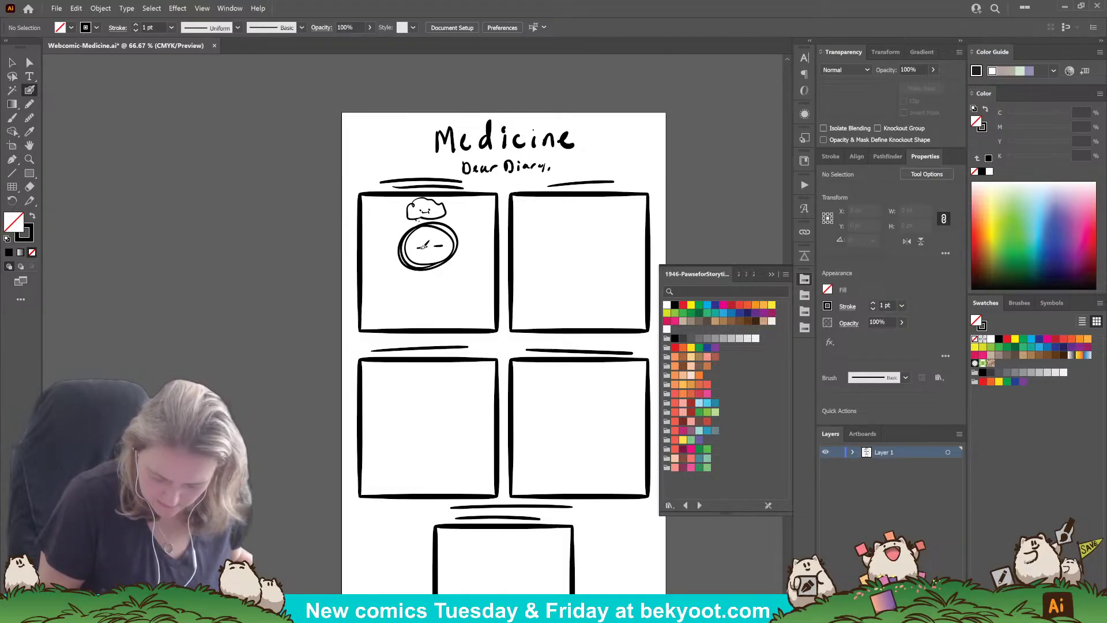
Step: Shrink the cloud and head slightly, and complete the first panel with the character's body, legs and rolling ground lines
mouse_move(411, 226)
mouse_down()
mouse_move(406, 239)
mouse_move(443, 236)
mouse_move(461, 260)
mouse_up()
drag(461, 197, 430, 255)
ctrl+click(449, 307)
mouse_move(434, 293)
mouse_down()
mouse_move(431, 319)
mouse_move(429, 299)
mouse_move(482, 313)
mouse_up()
drag(372, 277, 475, 288)
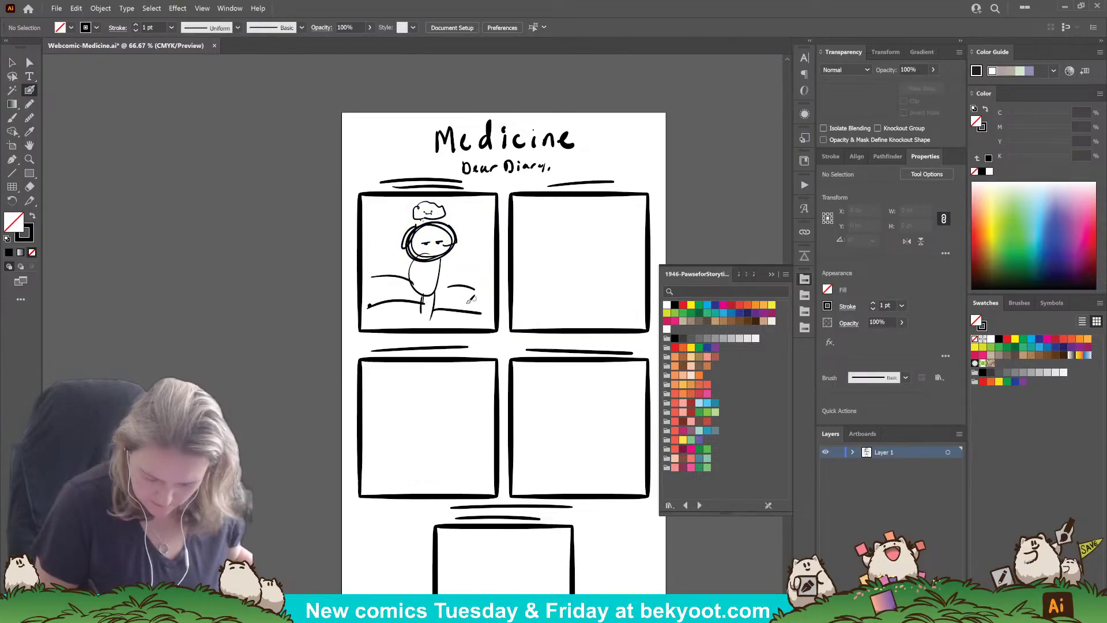
key(c)
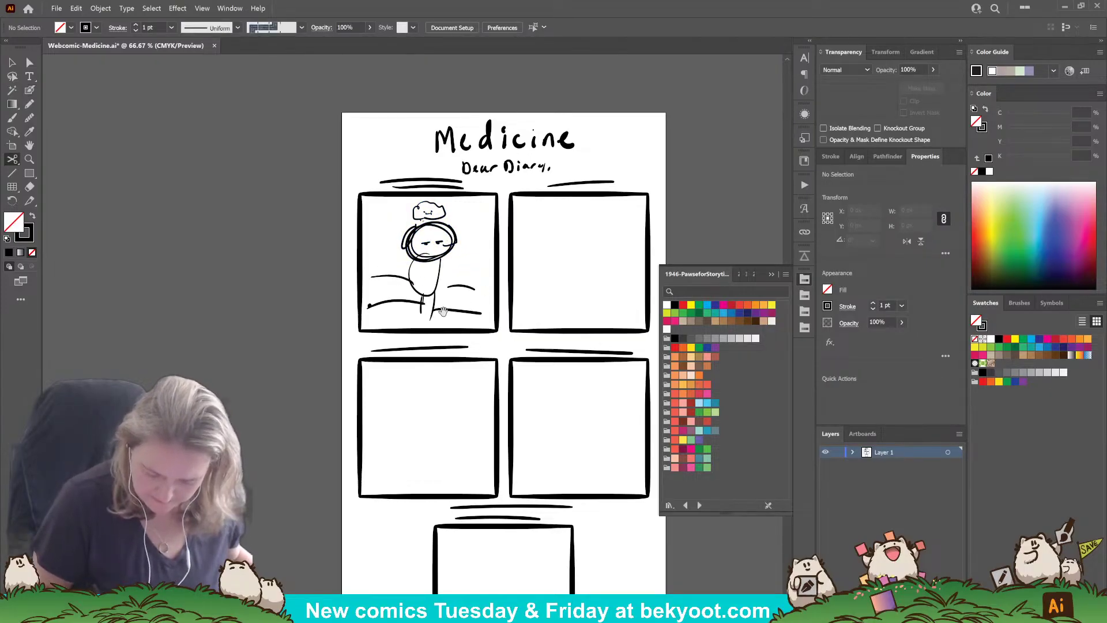
Step: Sketch the character's round head in the second panel, with a small raining cloud that has a face beside it
click(30, 91)
drag(555, 248, 495, 246)
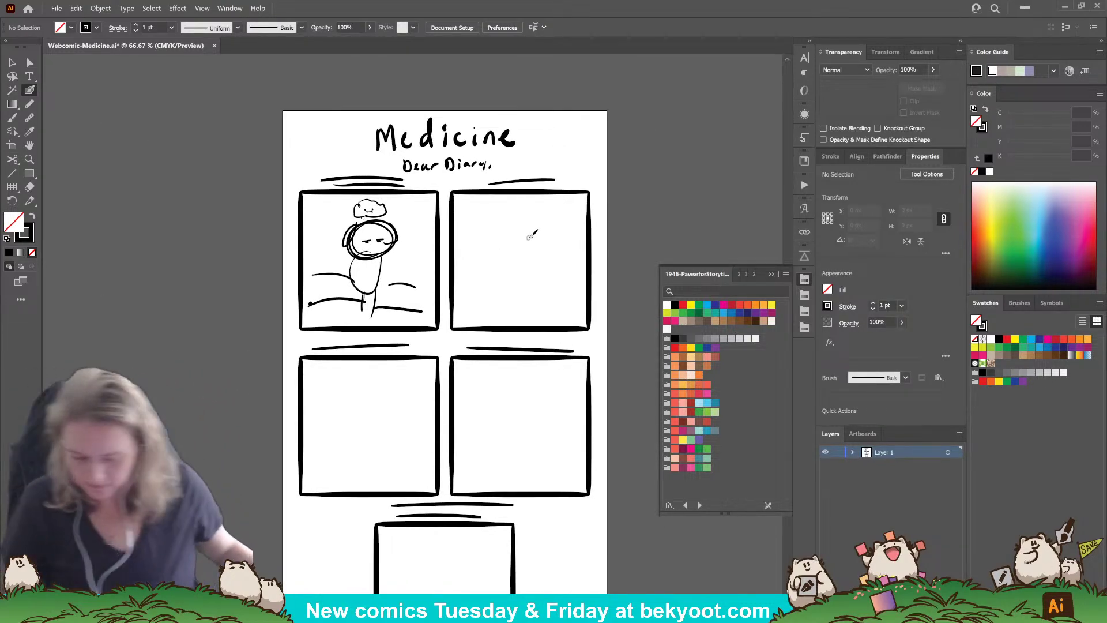
mouse_move(522, 221)
mouse_down()
mouse_move(504, 254)
mouse_move(511, 217)
mouse_move(536, 245)
mouse_move(500, 250)
mouse_move(515, 218)
mouse_up()
mouse_move(515, 219)
mouse_down()
mouse_move(522, 262)
mouse_move(525, 238)
mouse_move(515, 242)
mouse_up()
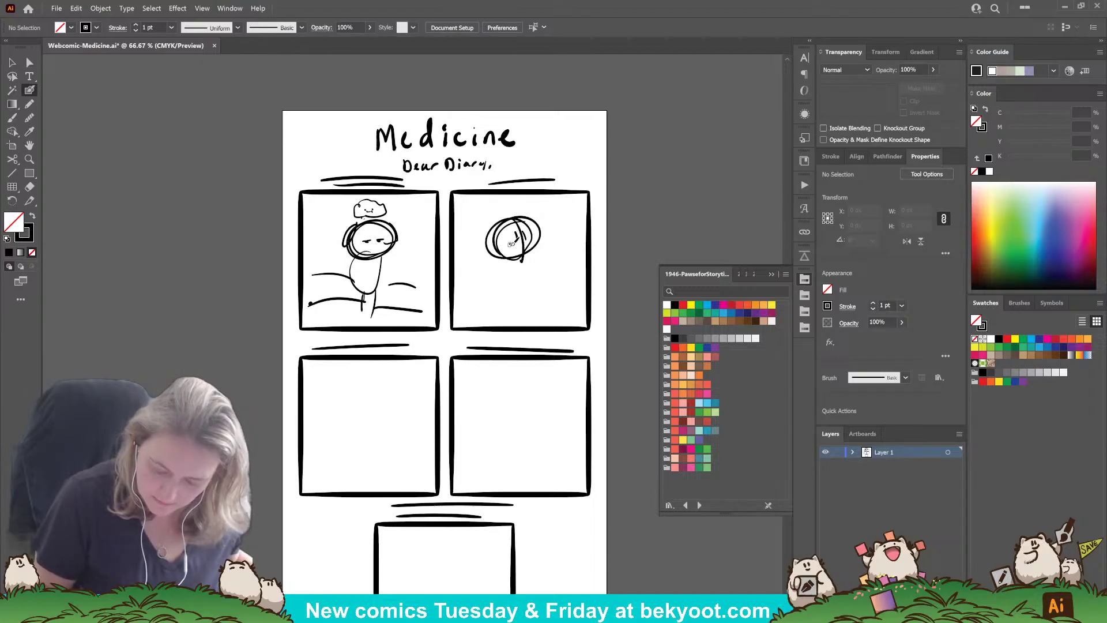
key(ctrl+z)
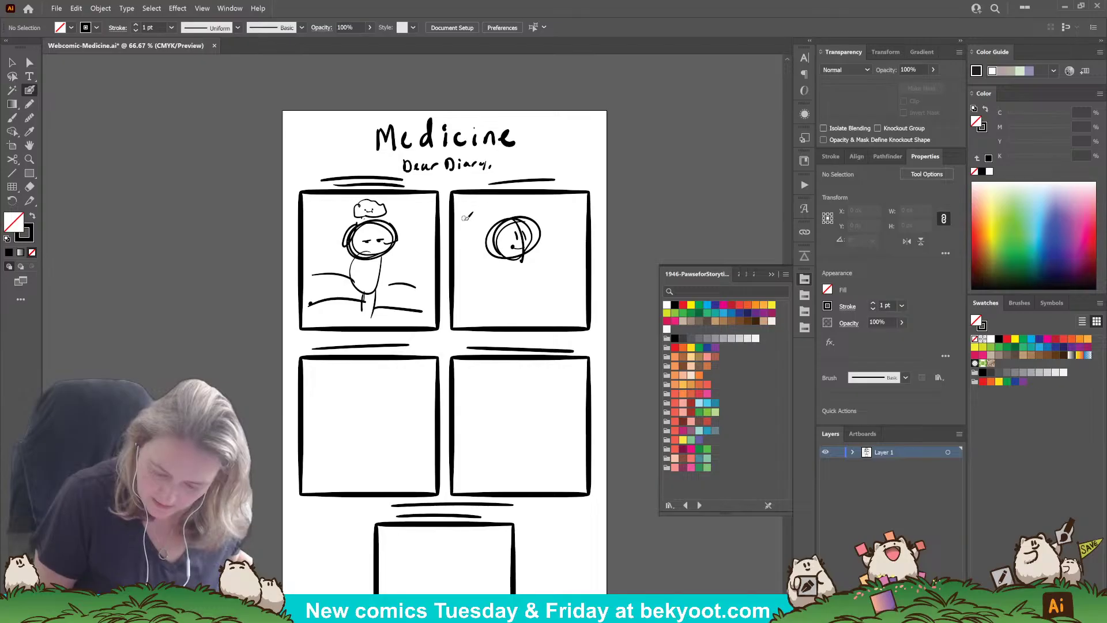
drag(490, 203, 460, 243)
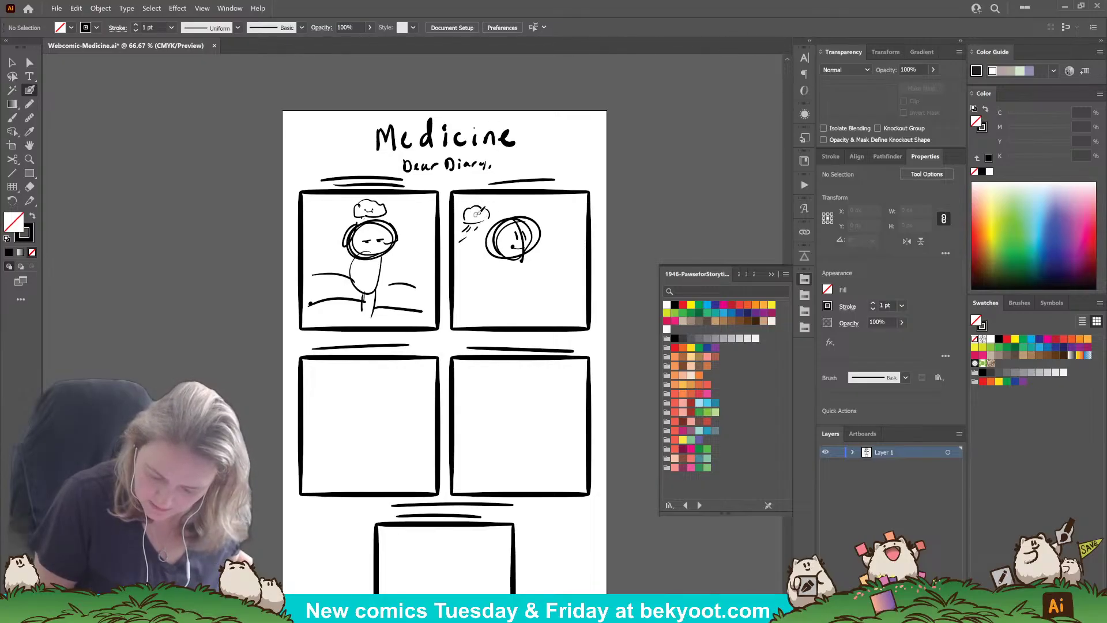
click(481, 216)
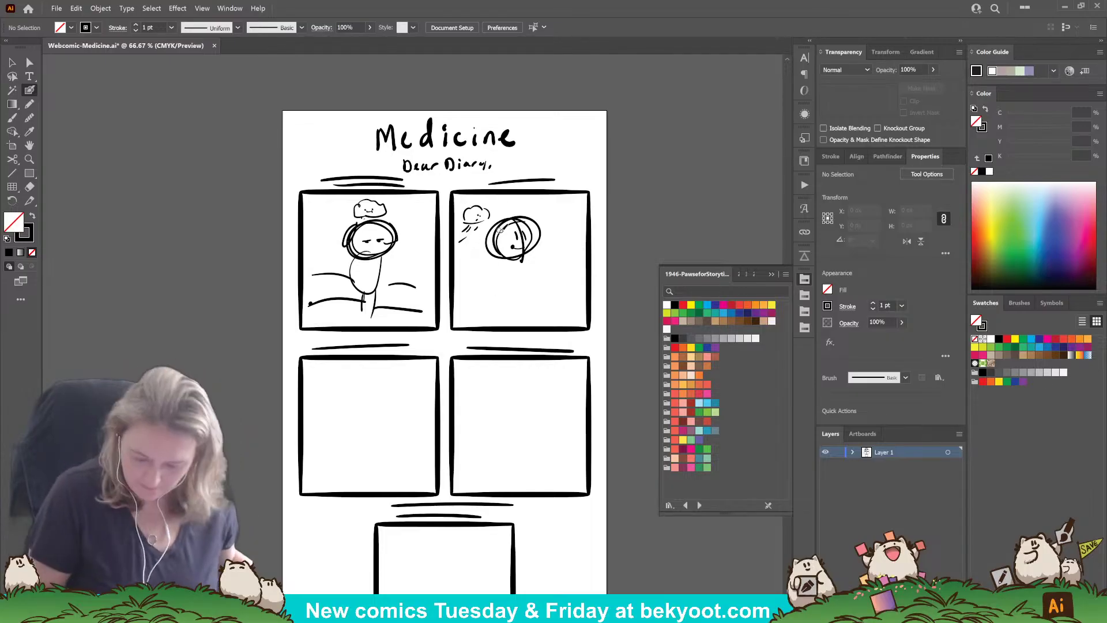
Step: Add hair, a body and legs to the second panel's character, holding hands with a small rounded companion
mouse_move(506, 218)
mouse_down()
mouse_move(483, 250)
mouse_move(498, 222)
mouse_move(533, 213)
mouse_move(532, 253)
mouse_move(505, 286)
mouse_move(516, 256)
mouse_move(516, 297)
mouse_up()
mouse_move(506, 289)
mouse_down()
mouse_move(502, 302)
mouse_move(488, 294)
mouse_move(528, 290)
mouse_move(515, 301)
mouse_up()
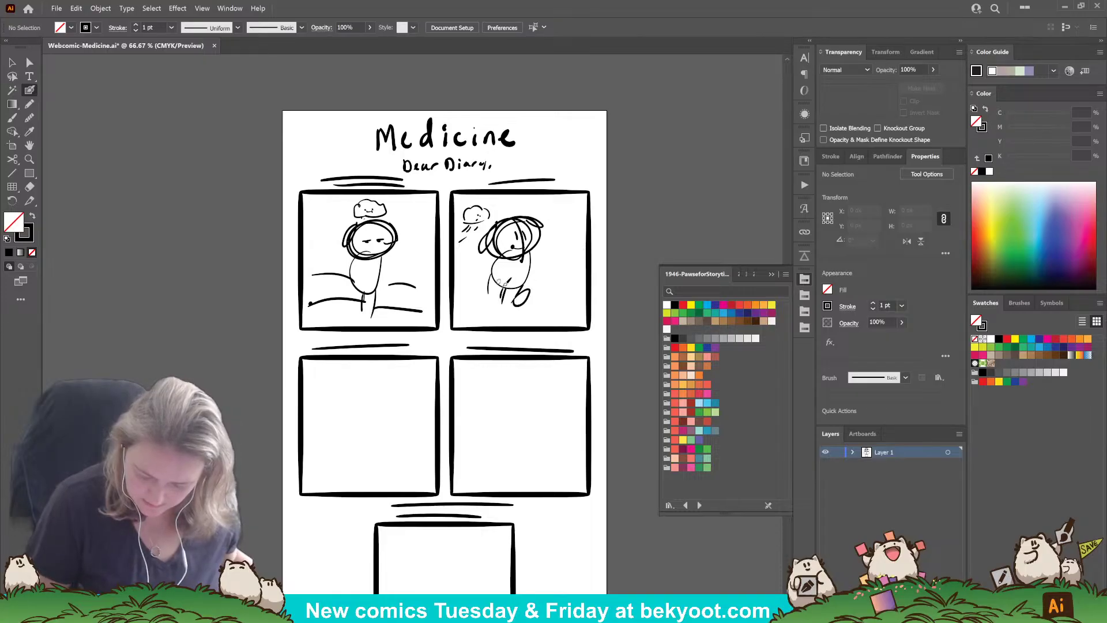
mouse_move(493, 261)
mouse_down()
mouse_move(559, 268)
mouse_move(547, 271)
mouse_move(552, 302)
mouse_move(541, 302)
mouse_move(545, 265)
mouse_up()
mouse_move(553, 265)
mouse_down()
mouse_move(538, 280)
mouse_move(542, 267)
mouse_move(532, 271)
mouse_up()
Step: Sketch a large open-mouthed character in the third panel, with several loose small animal shapes facing it
drag(427, 424, 514, 363)
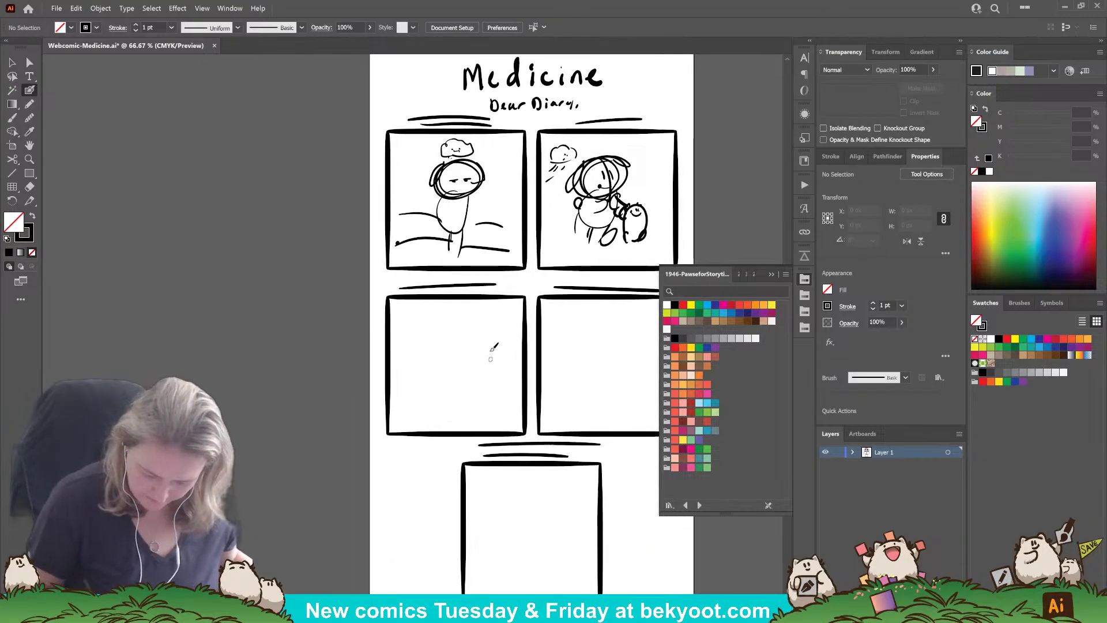
mouse_move(480, 329)
mouse_down()
mouse_move(508, 321)
mouse_move(483, 312)
mouse_move(465, 346)
mouse_move(497, 382)
mouse_move(517, 383)
mouse_move(495, 363)
mouse_up()
mouse_move(386, 379)
mouse_down()
mouse_move(408, 370)
mouse_move(433, 397)
mouse_move(462, 392)
mouse_up()
mouse_move(399, 339)
mouse_down()
mouse_move(415, 335)
mouse_move(411, 345)
mouse_up()
mouse_move(398, 338)
mouse_down()
mouse_move(396, 325)
mouse_move(421, 354)
mouse_up()
mouse_move(408, 409)
mouse_down()
mouse_move(409, 394)
mouse_move(408, 410)
mouse_move(395, 392)
mouse_move(404, 410)
mouse_move(449, 412)
mouse_move(452, 430)
mouse_move(420, 431)
mouse_up()
click(437, 418)
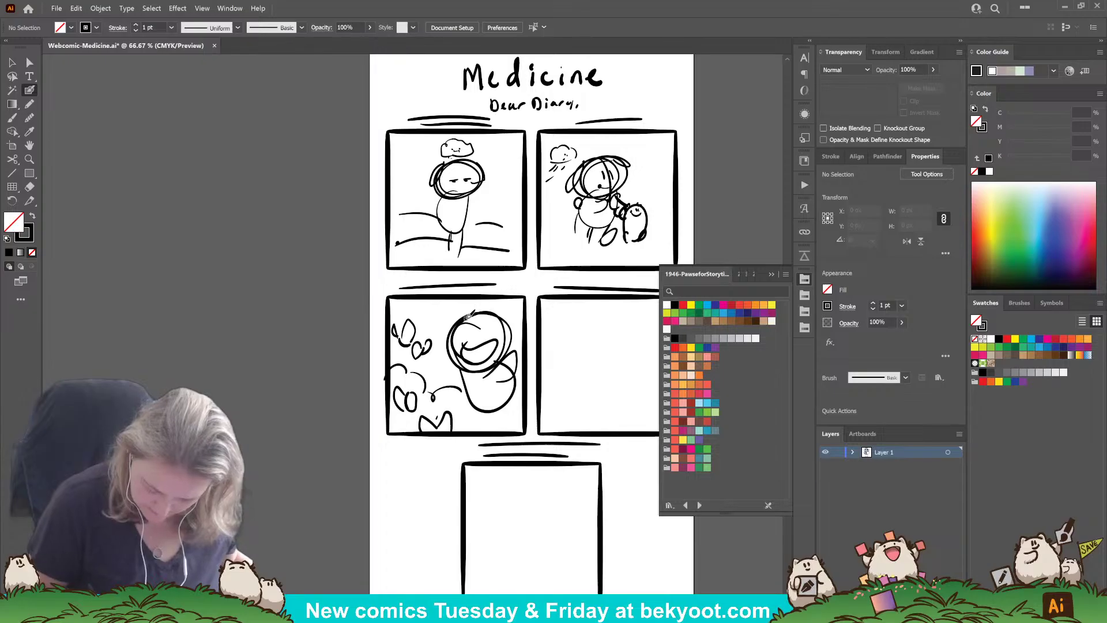
Step: Add hair buns and laughing eyes to the third panel's character, and letter "bark!" above the small animals
mouse_move(464, 317)
mouse_down()
mouse_move(448, 330)
mouse_move(511, 327)
mouse_move(473, 333)
mouse_up()
drag(483, 334, 493, 334)
drag(416, 314, 421, 323)
drag(429, 315, 438, 316)
drag(440, 308, 445, 307)
click(447, 310)
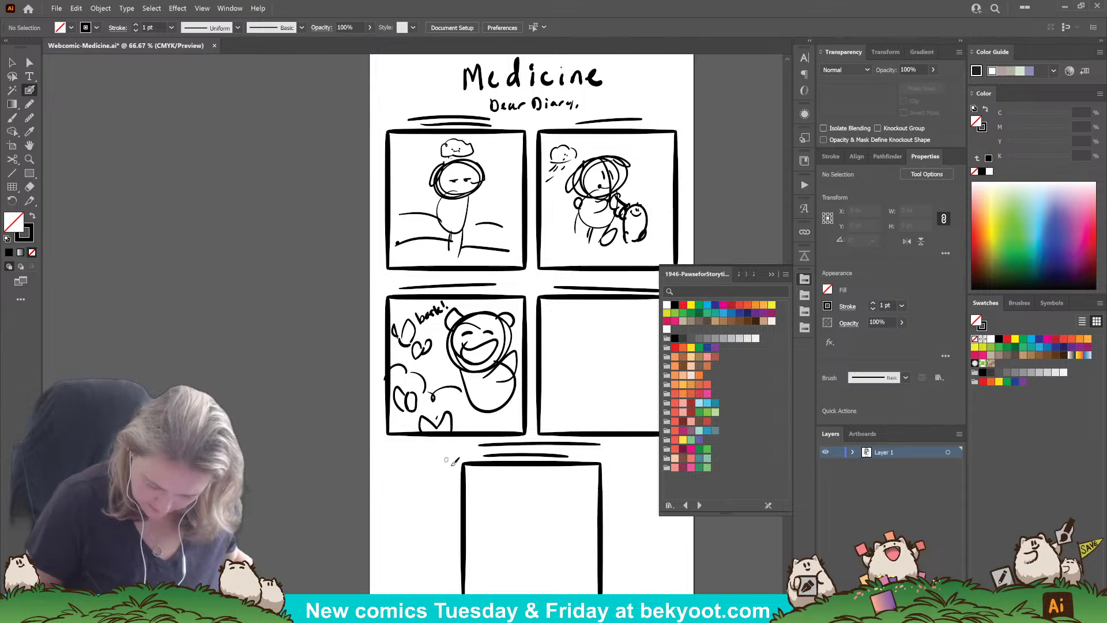
Step: Sketch the character seated and smiling in the fourth panel, with a round head, hair, arms and bent legs
drag(616, 379, 519, 369)
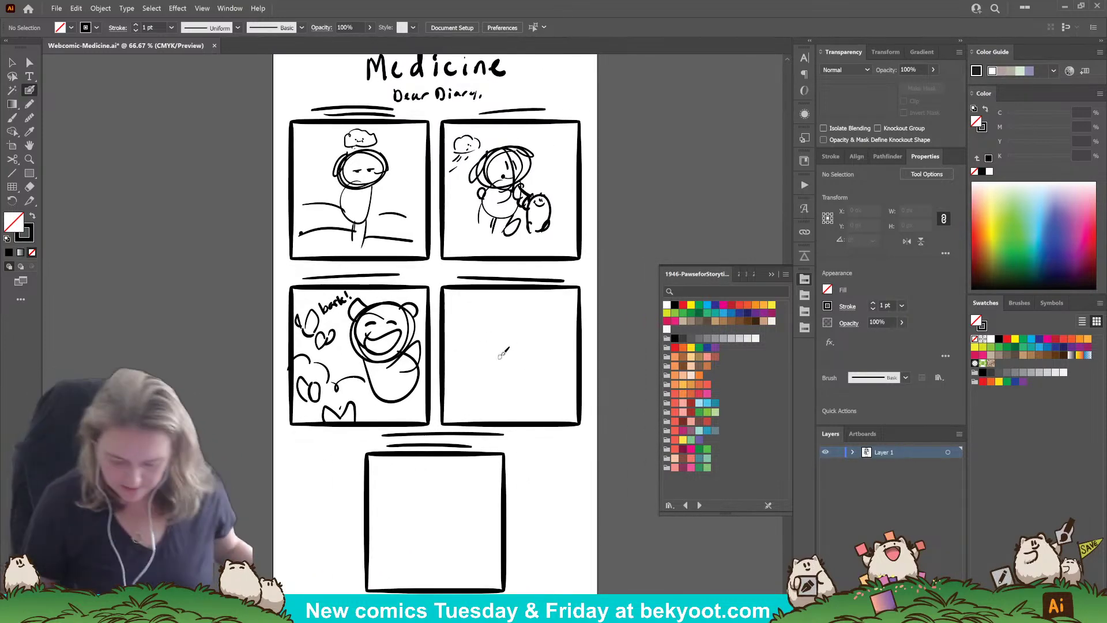
mouse_move(509, 322)
mouse_down()
mouse_move(480, 332)
mouse_move(508, 315)
mouse_move(526, 344)
mouse_move(490, 356)
mouse_move(501, 317)
mouse_move(517, 337)
mouse_move(473, 383)
mouse_move(495, 373)
mouse_move(506, 393)
mouse_move(514, 383)
mouse_move(535, 400)
mouse_up()
drag(517, 354, 533, 381)
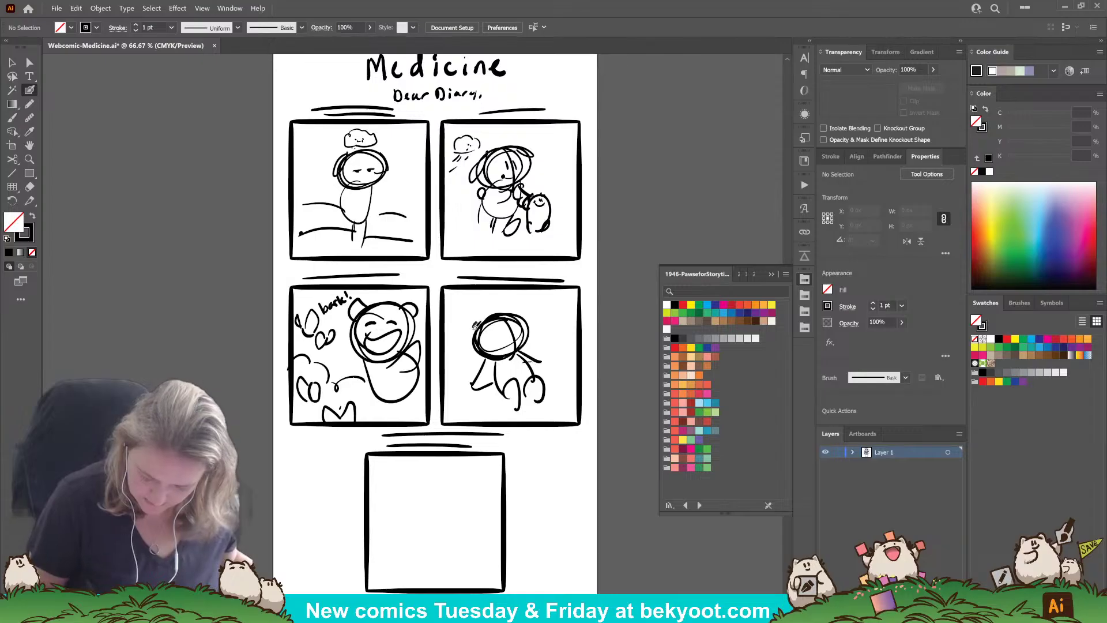
mouse_move(477, 323)
mouse_down()
mouse_move(524, 320)
mouse_move(498, 323)
mouse_move(518, 328)
mouse_move(488, 336)
mouse_move(513, 338)
mouse_up()
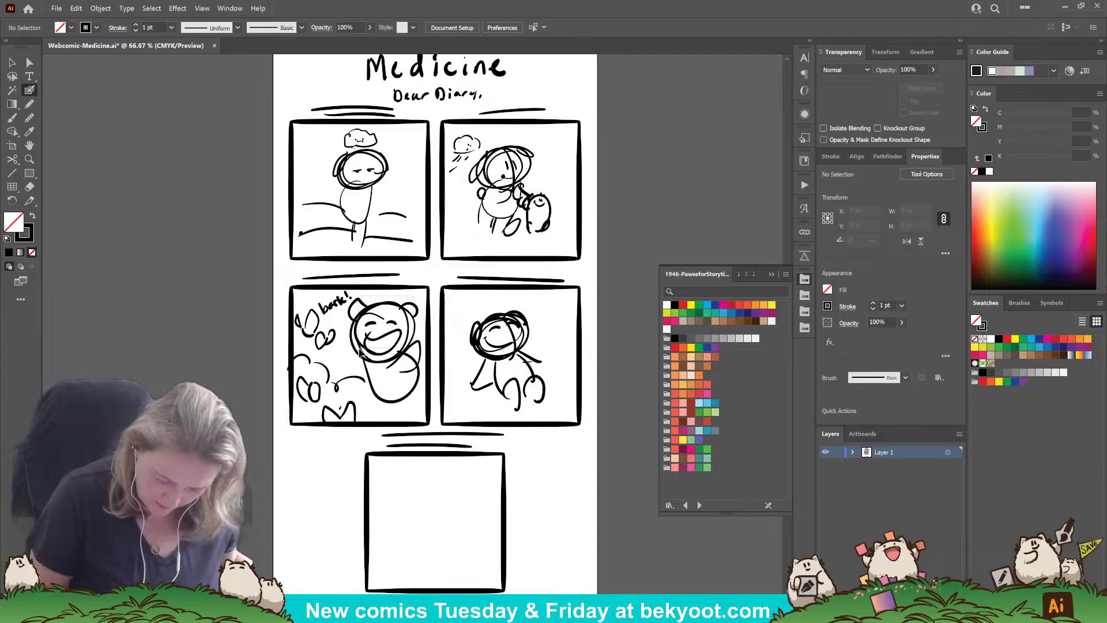
Step: Scale the laughing character in the third panel down slightly to free space above it, and clear the selection
drag(360, 349, 360, 352)
ctrl+shift+click(396, 403)
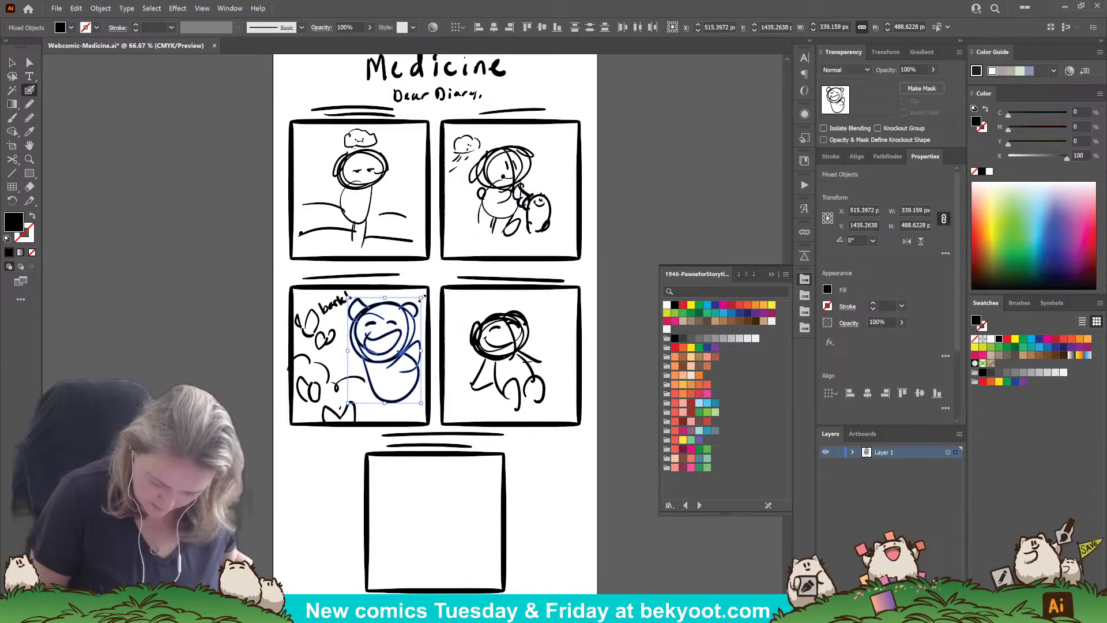
mouse_move(422, 298)
mouse_down()
mouse_move(404, 308)
mouse_move(426, 302)
mouse_move(425, 313)
mouse_up()
ctrl+click(326, 458)
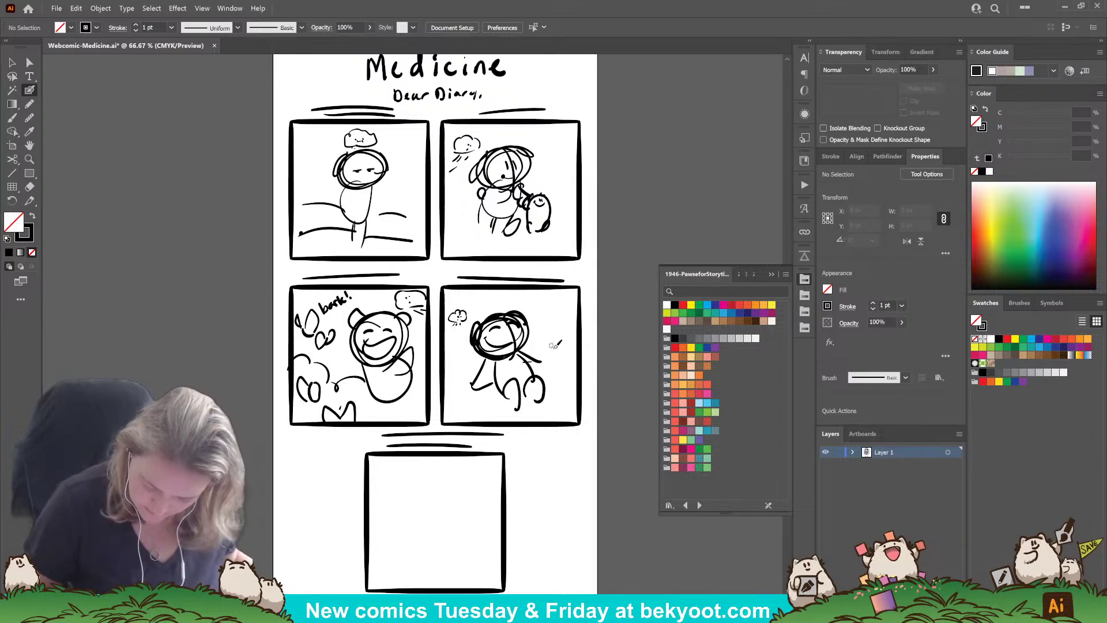
Step: Sketch a rounded smiling creature with crossed arms beside the seated character in the fourth panel
mouse_move(547, 370)
mouse_down()
mouse_move(562, 323)
mouse_move(566, 371)
mouse_up()
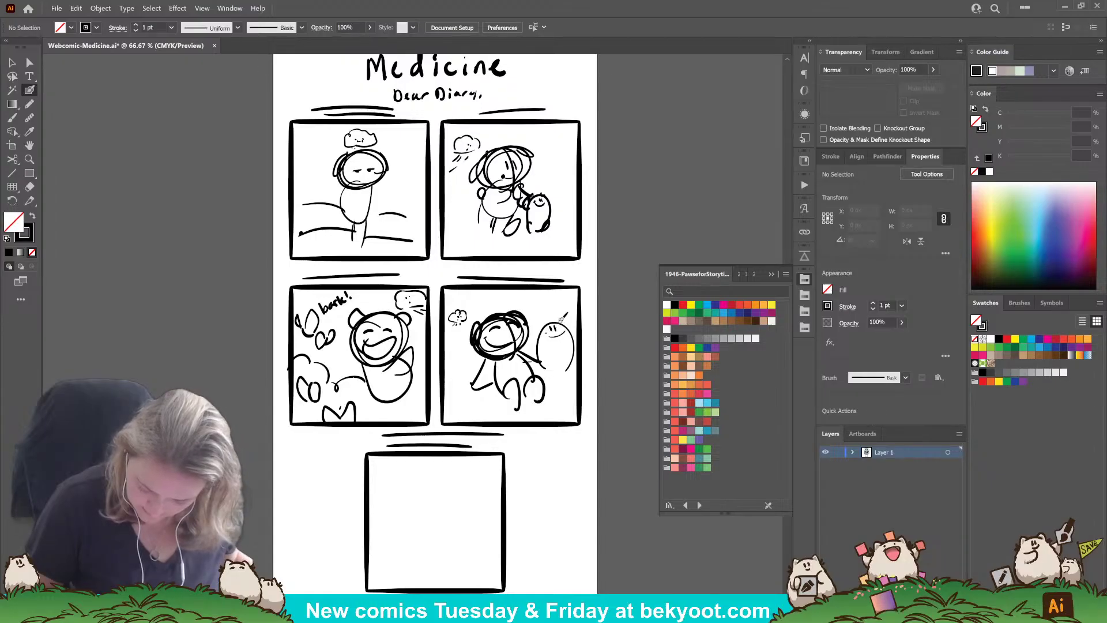
mouse_move(548, 367)
mouse_down()
mouse_move(573, 363)
mouse_move(567, 351)
mouse_up()
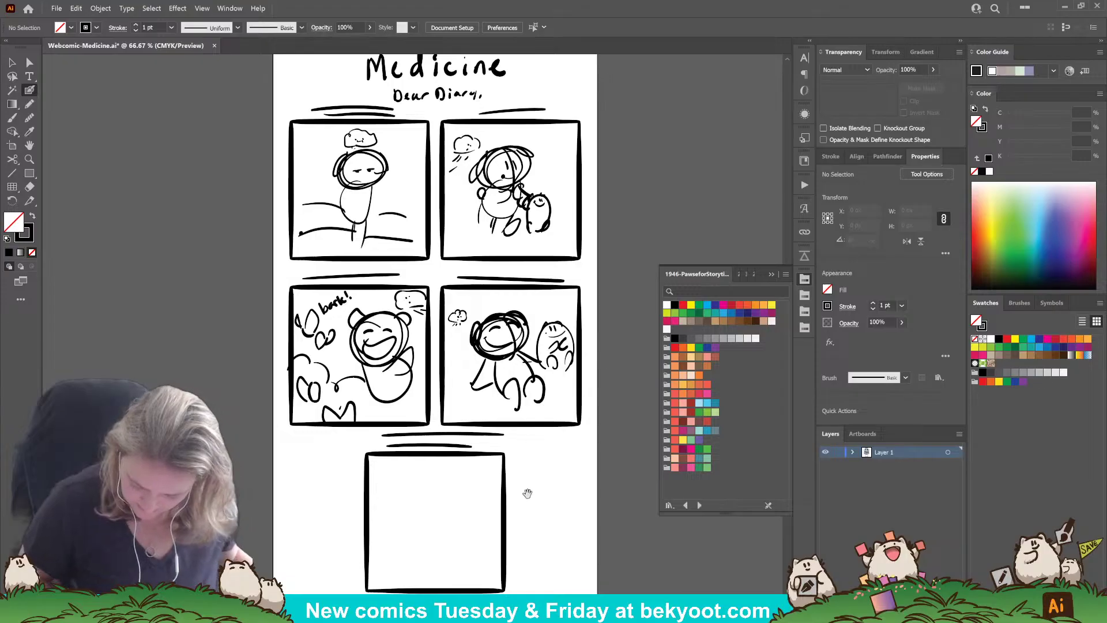
Step: Sketch the character's round smiling head with side hair in the fifth panel, with a radiating heart above it
drag(527, 494, 547, 419)
mouse_move(460, 432)
mouse_down()
mouse_move(409, 441)
mouse_move(471, 440)
mouse_move(408, 430)
mouse_move(468, 449)
mouse_move(417, 425)
mouse_move(466, 443)
mouse_move(444, 410)
mouse_move(439, 450)
mouse_up()
drag(457, 436, 441, 458)
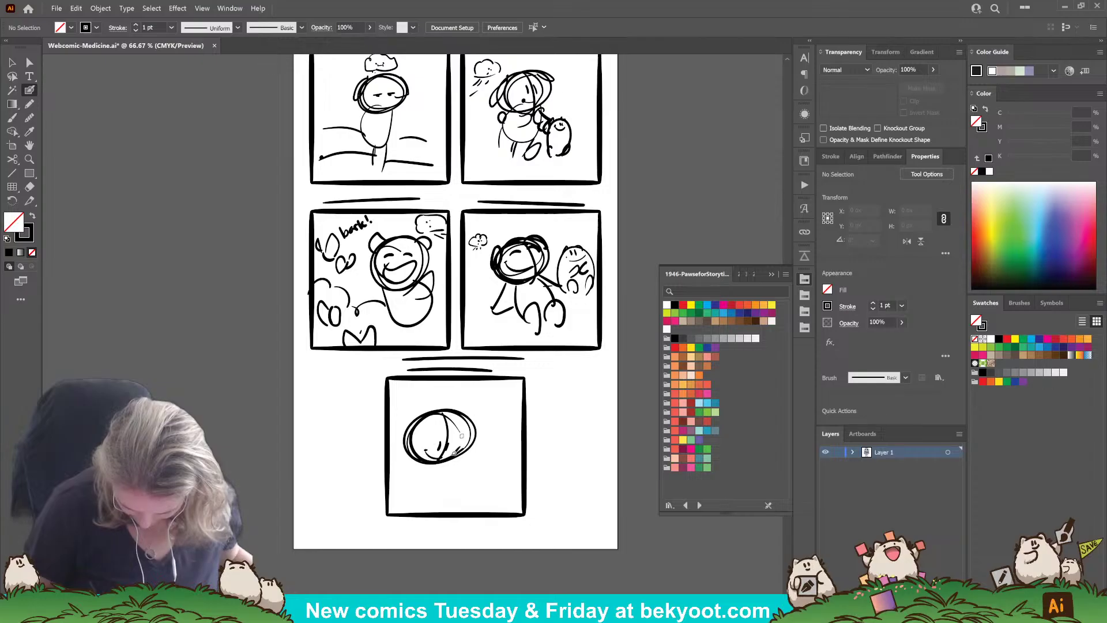
drag(403, 403, 425, 393)
drag(432, 391, 428, 398)
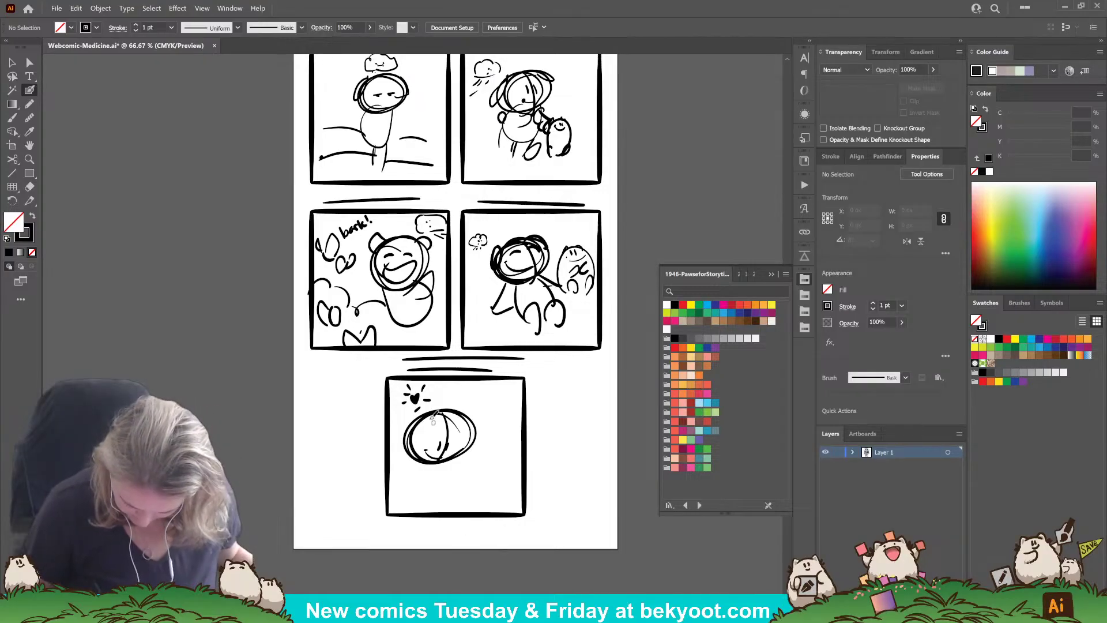
mouse_move(416, 417)
mouse_down()
mouse_move(400, 442)
mouse_move(415, 425)
mouse_move(464, 420)
mouse_up()
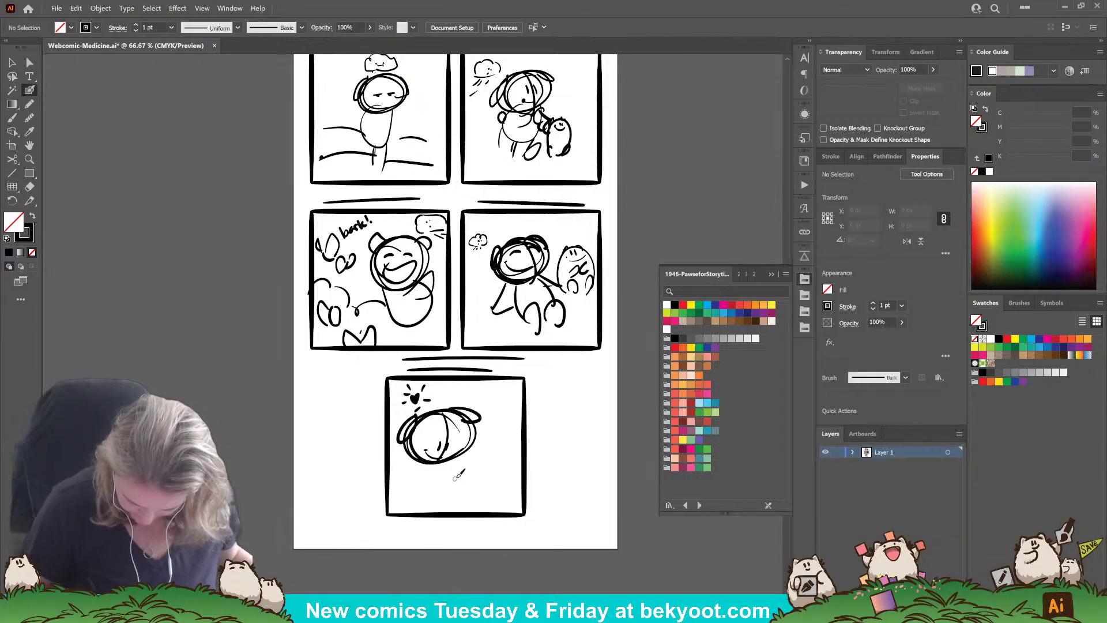
Step: Sketch the fifth panel character's body and arms, with a cluster of flowers in front of it
mouse_move(453, 478)
mouse_down()
mouse_move(479, 464)
mouse_move(487, 482)
mouse_move(454, 484)
mouse_up()
mouse_move(455, 484)
mouse_down()
mouse_move(468, 466)
mouse_move(444, 500)
mouse_move(482, 484)
mouse_up()
mouse_move(420, 462)
mouse_down()
mouse_move(405, 515)
mouse_move(397, 487)
mouse_up()
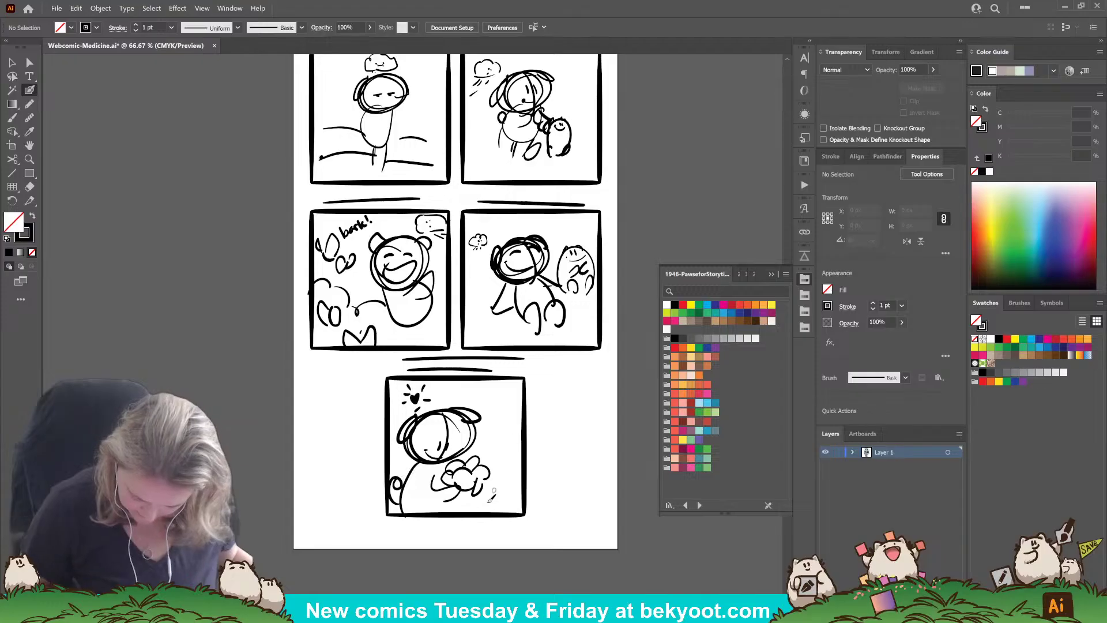
Step: Sketch a small creature holding up a flower beside the flower cluster in the fifth panel
mouse_move(485, 459)
mouse_down()
mouse_move(512, 457)
mouse_move(494, 457)
mouse_move(495, 471)
mouse_move(513, 469)
mouse_move(484, 453)
mouse_move(516, 454)
mouse_move(508, 433)
mouse_up()
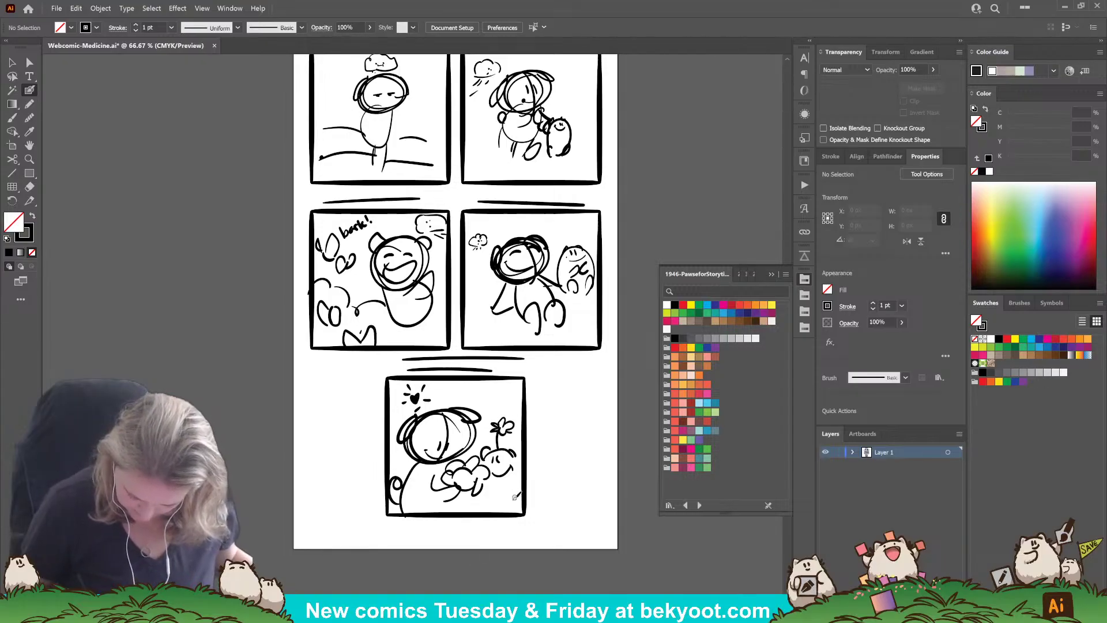
mouse_move(511, 488)
mouse_down()
mouse_move(508, 504)
mouse_move(499, 497)
mouse_up()
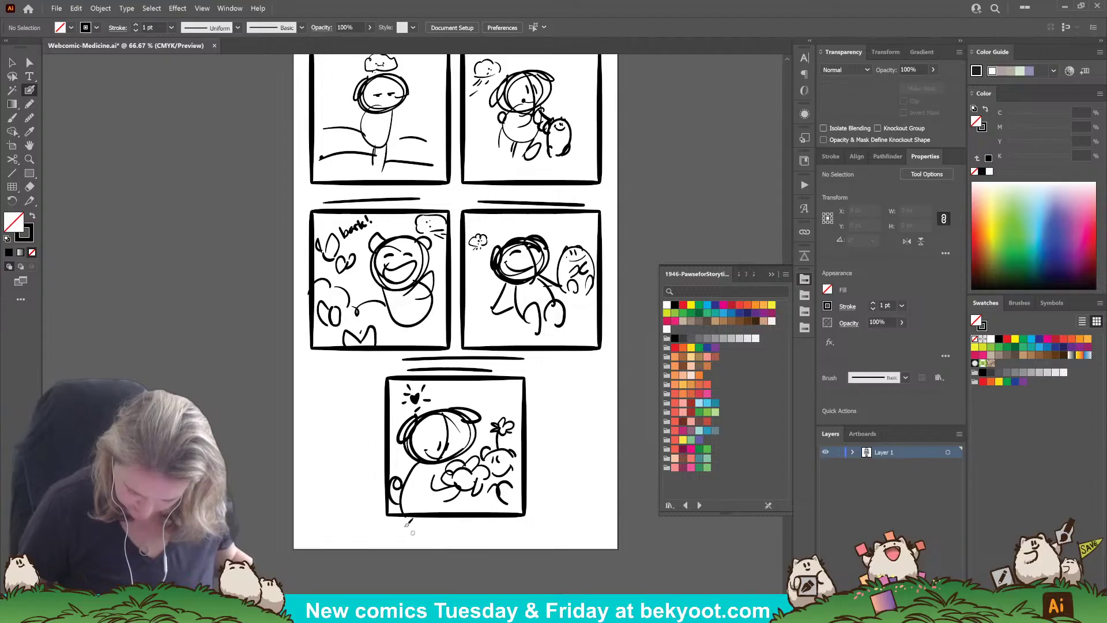
click(12, 63)
drag(516, 400, 500, 488)
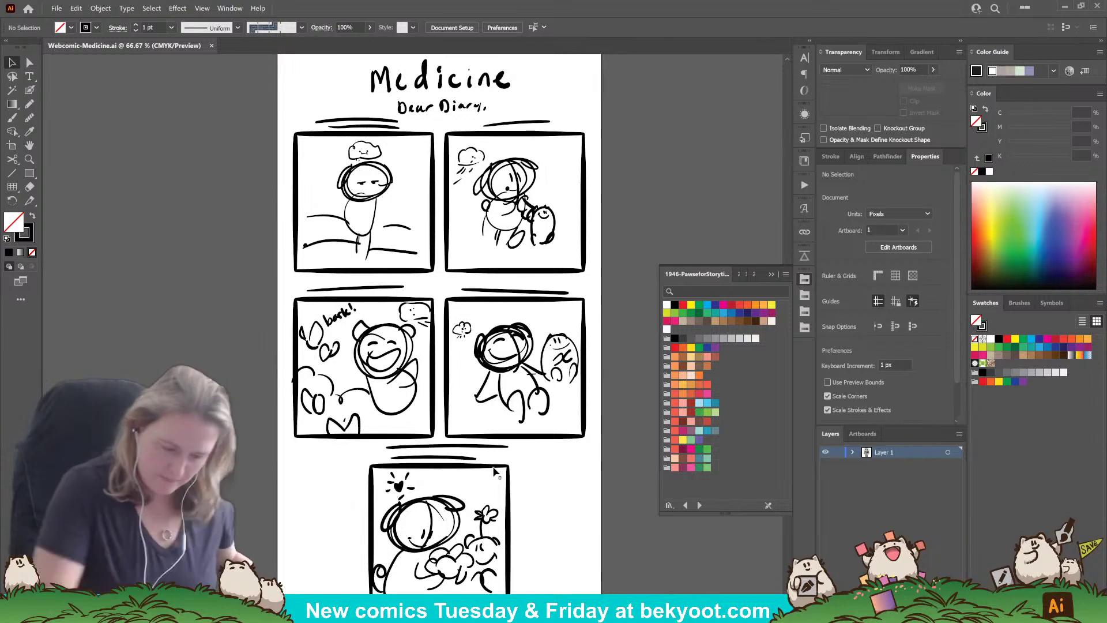
Step: Group the sketched title and top two panels, then lower the group's opacity so it shows as light grey
scroll(288, 174, up, 3)
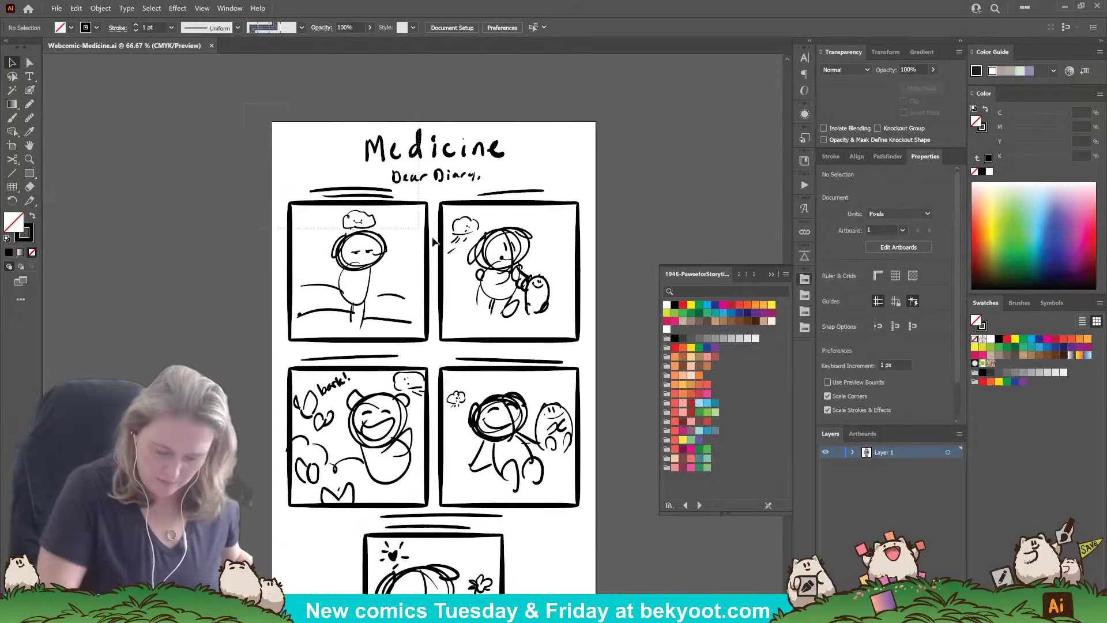
drag(434, 242, 594, 345)
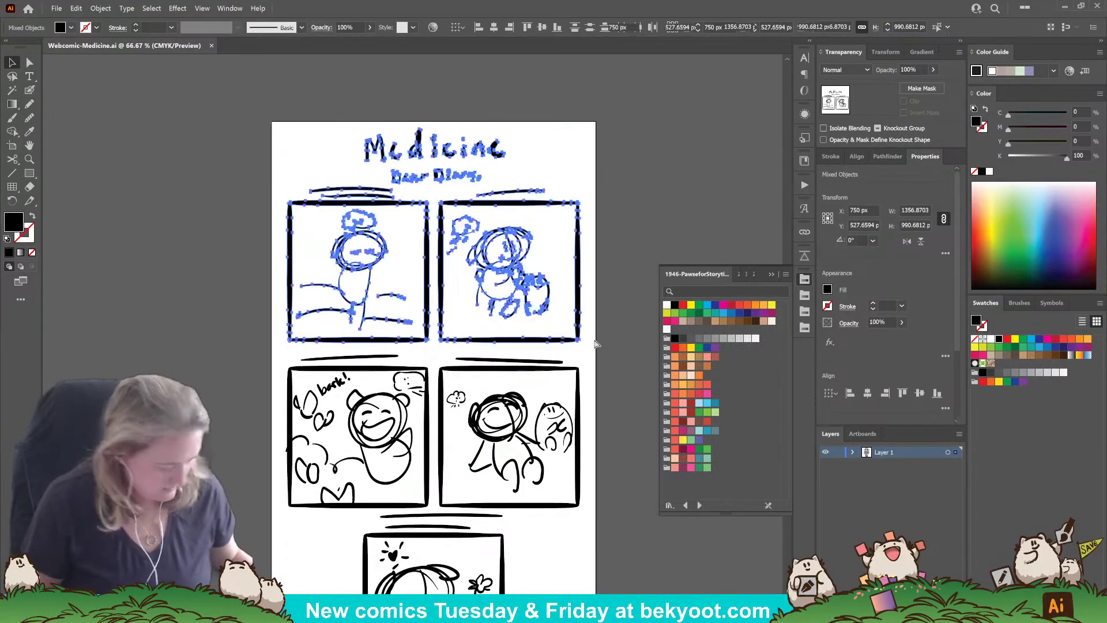
key(ctrl+g)
click(920, 69)
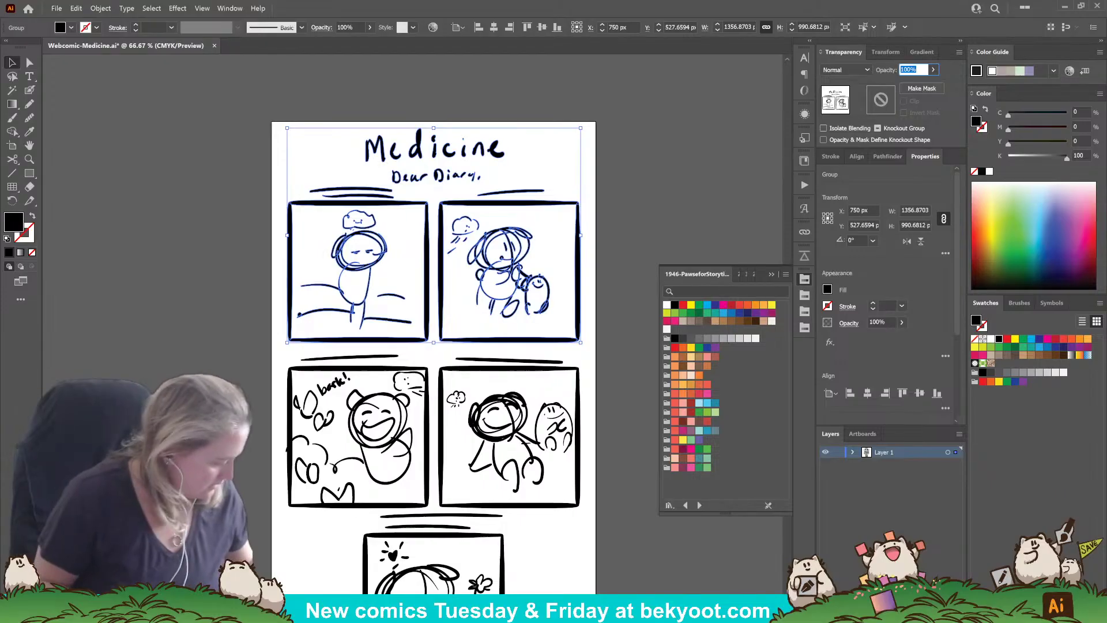
key(Return)
click(618, 479)
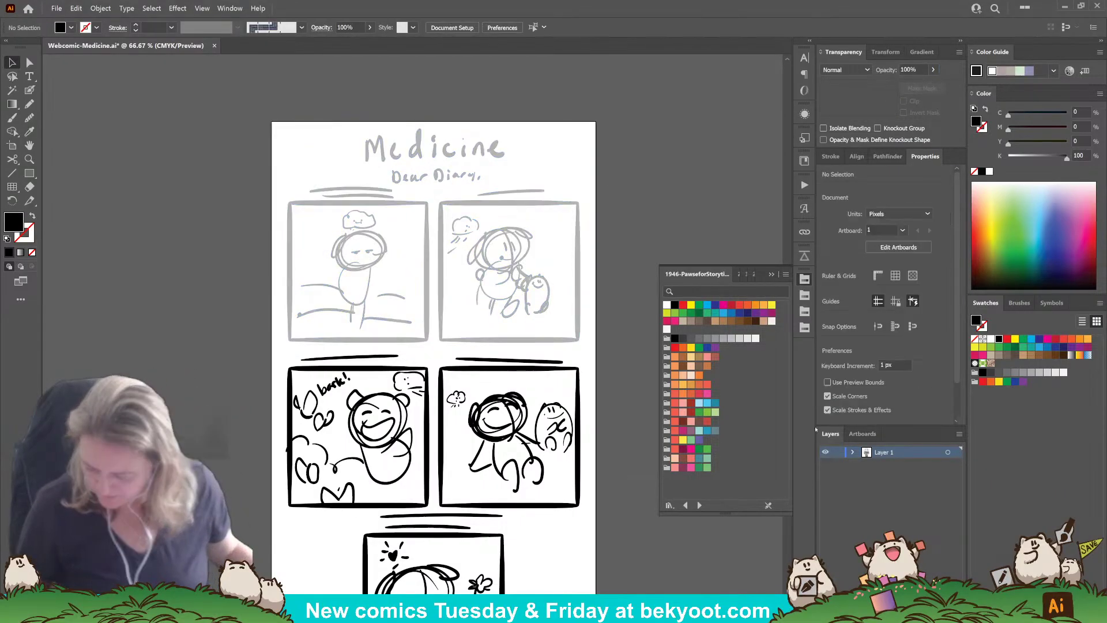
Step: Lock the sketch layer, add a new layer above it, and save the file
key(ctrl+l)
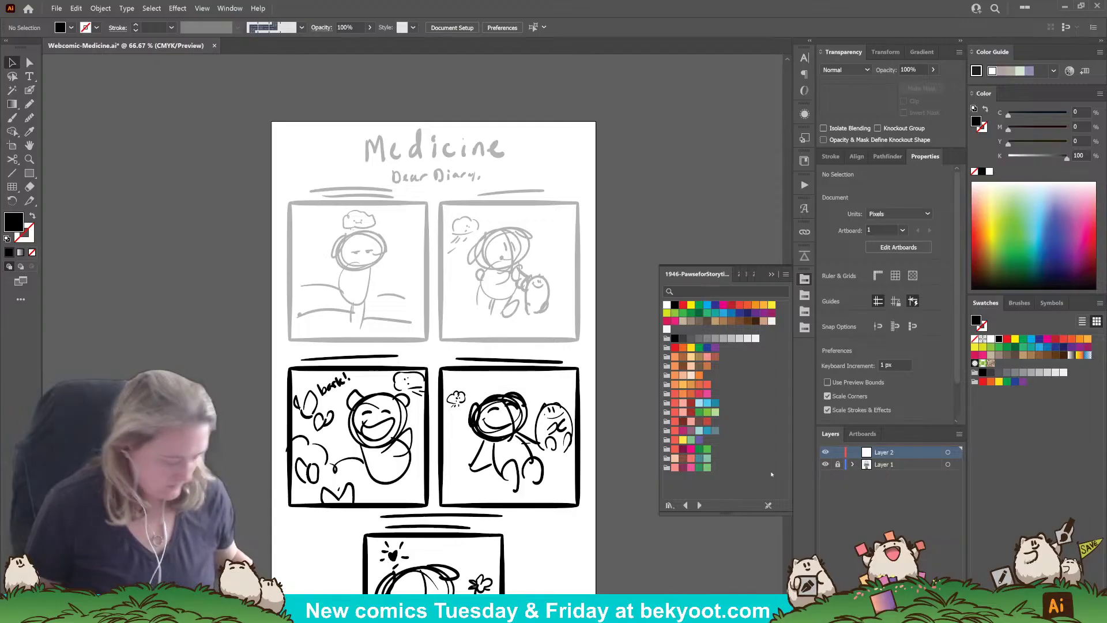
key(ctrl+s)
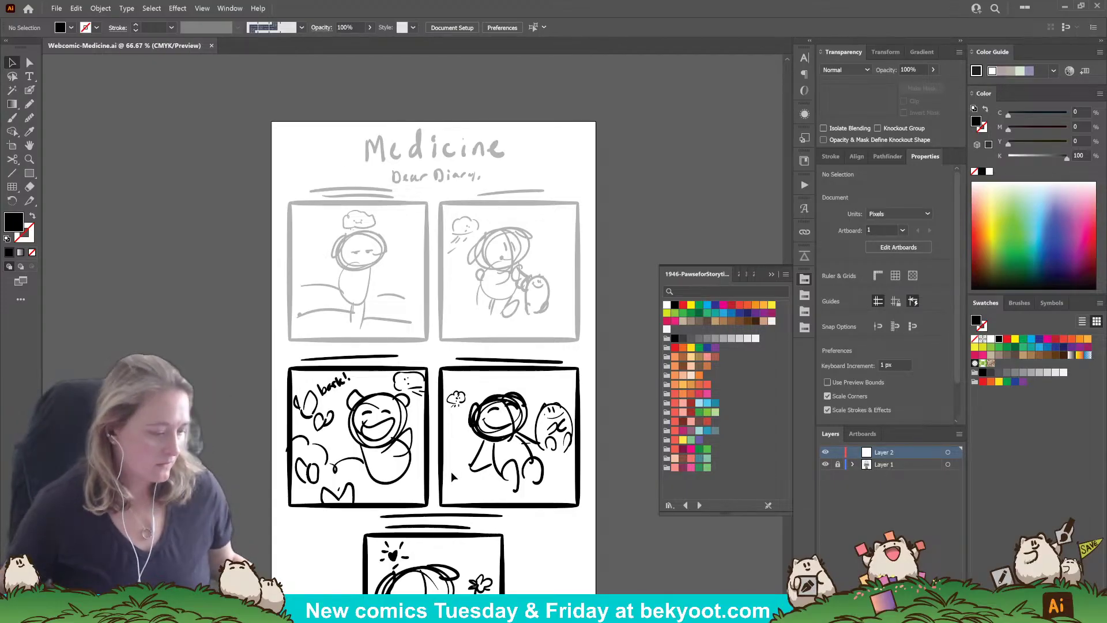
click(30, 91)
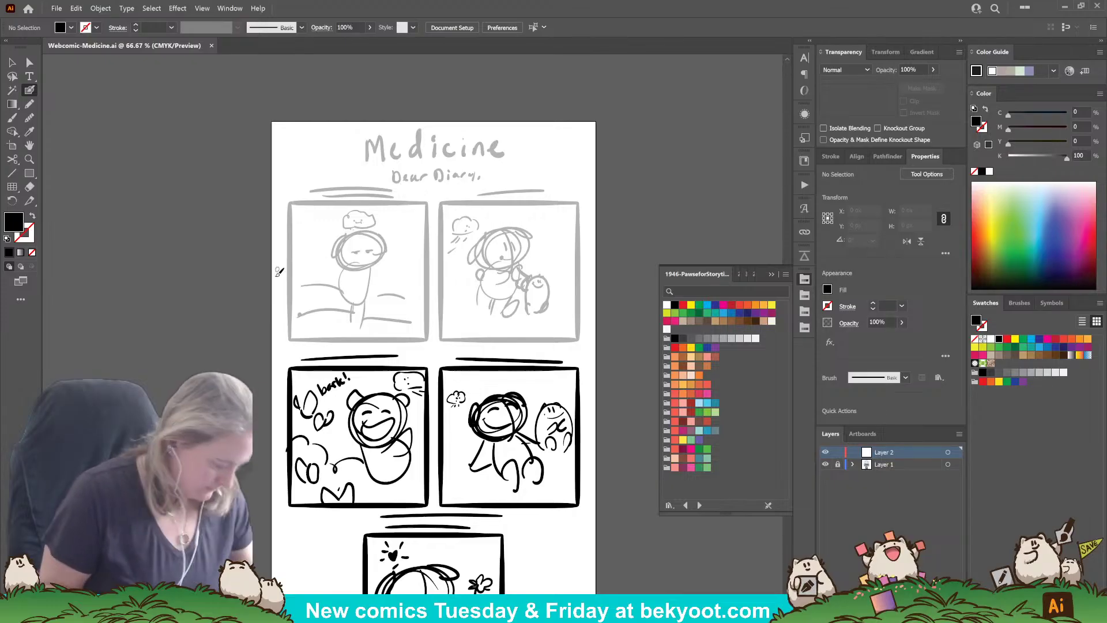
key(Return)
key(Return)
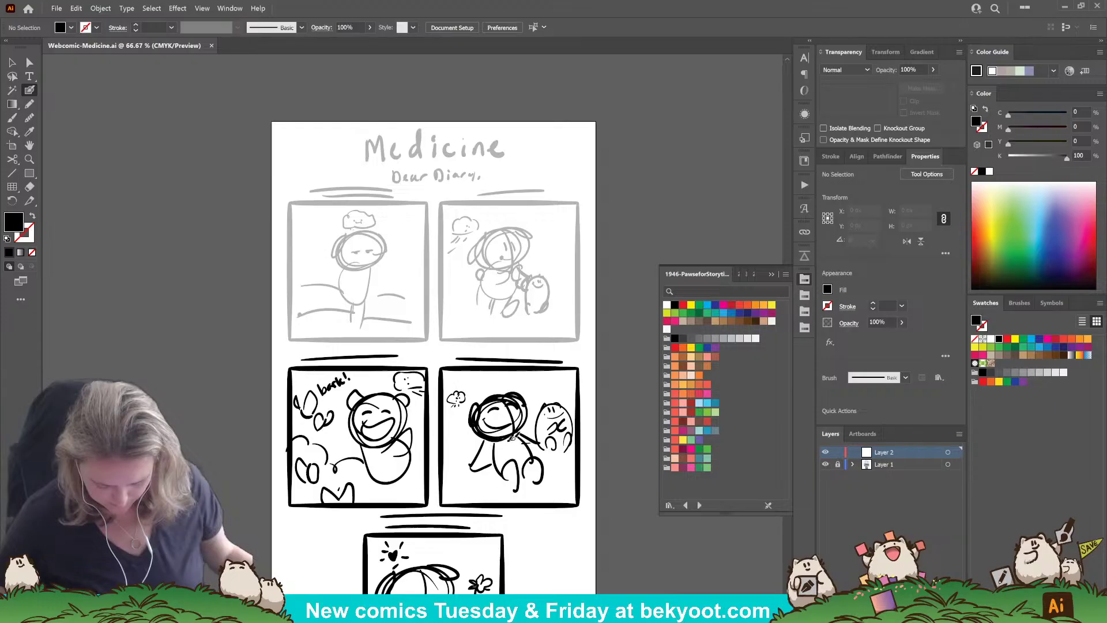
scroll(511, 452, down, 3)
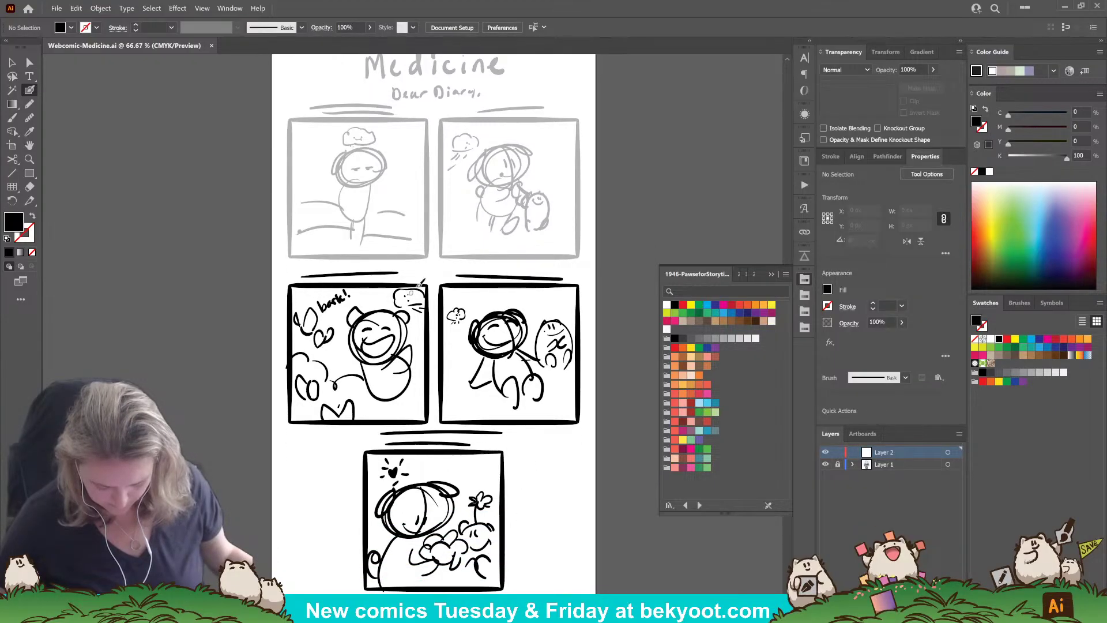
scroll(407, 293, up, 3)
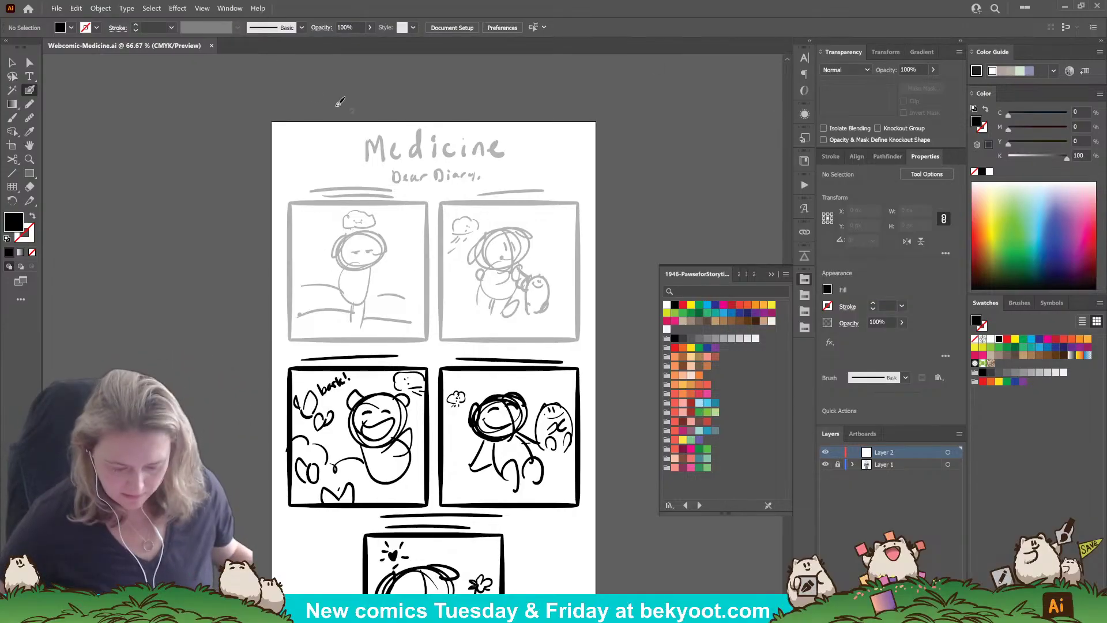
click(370, 132)
key(ctrl+z)
Step: Add the text "Medicine" near the page's top edge and enlarge it to 52 pt
click(357, 137)
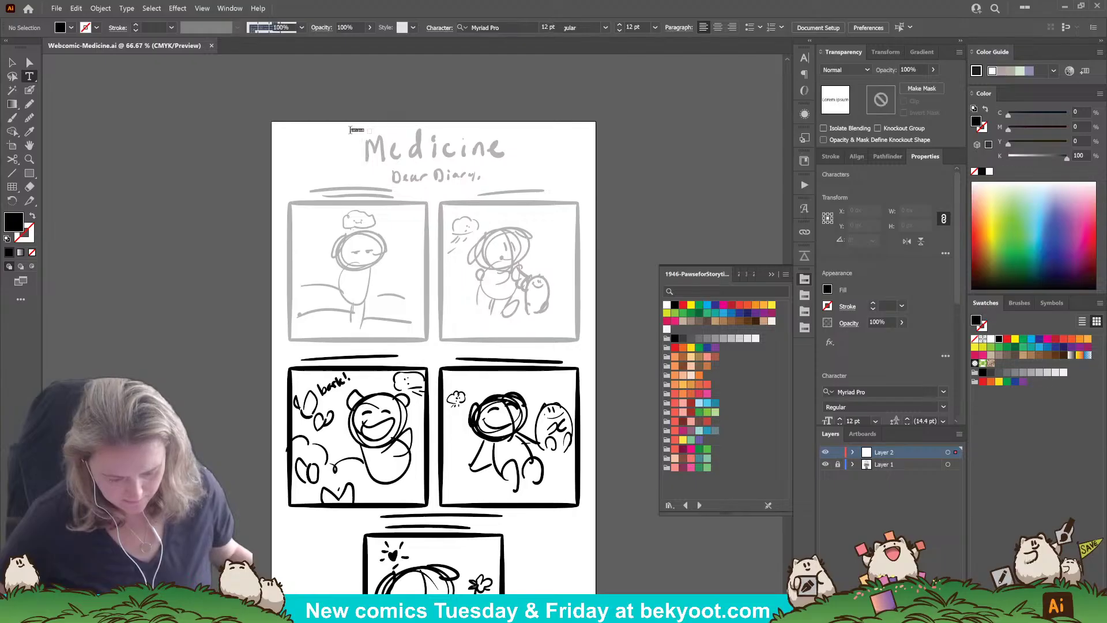
text(Medicine)
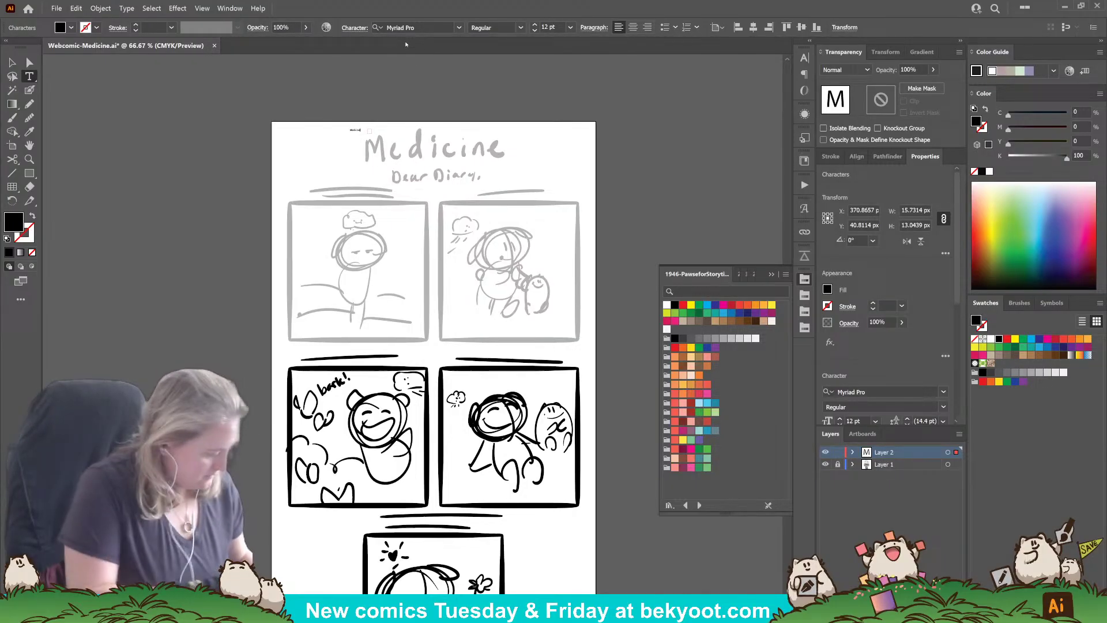
key(ctrl+a)
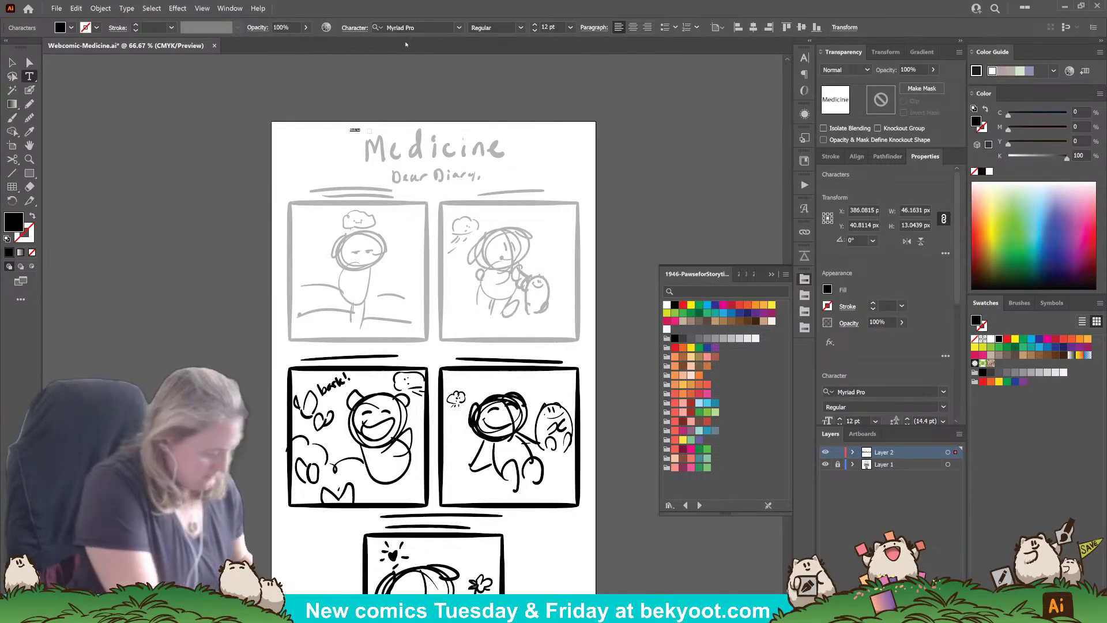
key(ctrl+shift+period)
key(ctrl+shift+period)
key(ctrl+shift+period)
key(ctrl+shift+period)
key(ctrl+shift+period)
key(ctrl+shift+period)
key(ctrl+shift+period)
key(ctrl+shift+period)
key(ctrl+shift+period)
key(ctrl+shift+period)
key(ctrl+shift+period)
key(ctrl+shift+period)
key(ctrl+shift+period)
key(ctrl+shift+period)
key(ctrl+shift+period)
key(ctrl+shift+period)
key(ctrl+shift+period)
key(ctrl+shift+period)
key(ctrl+shift+period)
key(ctrl+shift+period)
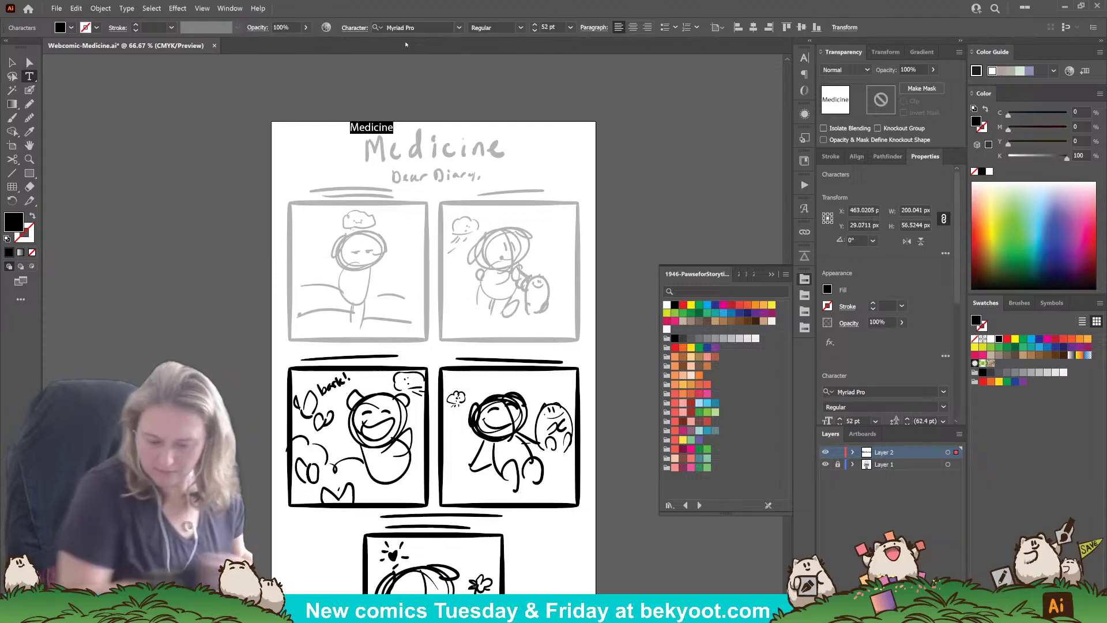
Step: Set the title's font to KG Second Chances Solid and scale it to about 153 pt over the sketched title
click(459, 28)
click(490, 110)
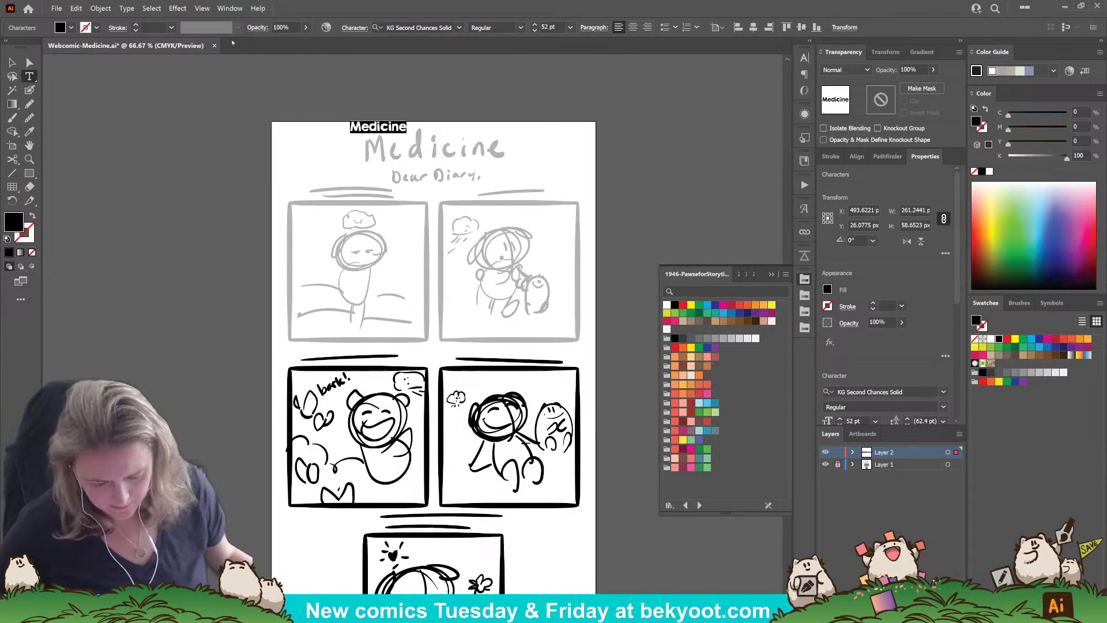
key(Escape)
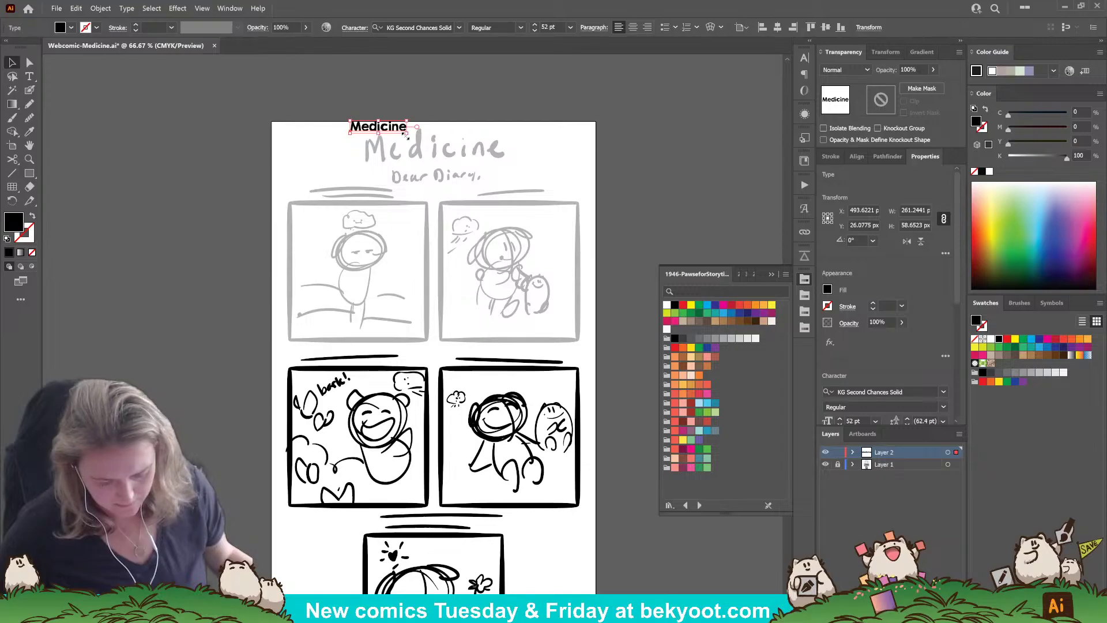
mouse_move(407, 135)
mouse_down()
mouse_move(462, 155)
mouse_move(515, 123)
mouse_up()
drag(473, 148, 473, 146)
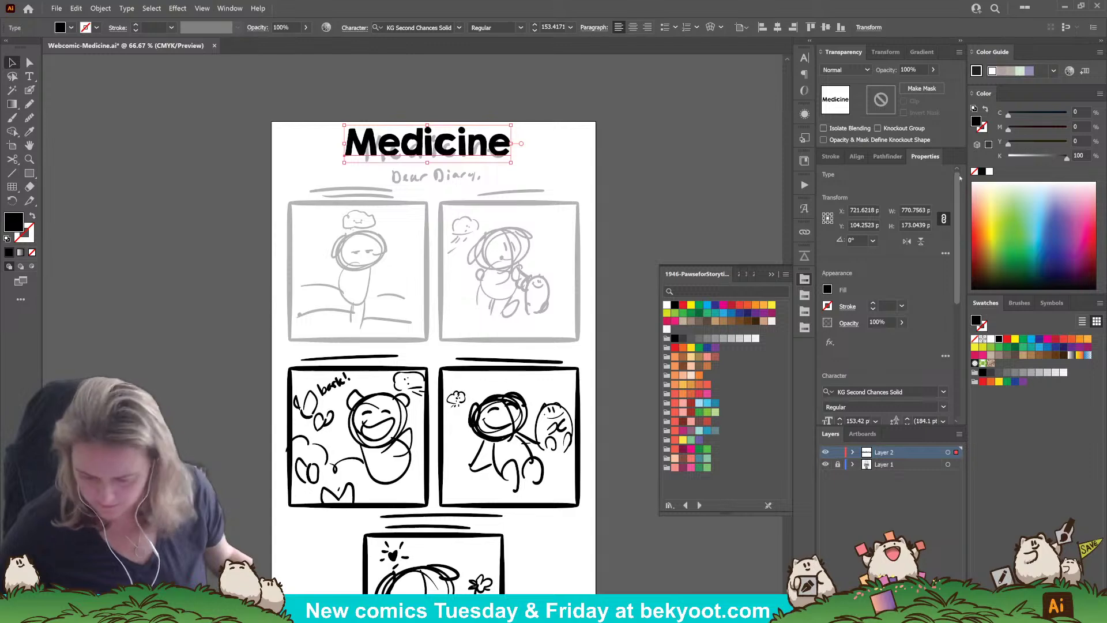
Step: Centre the title horizontally on the page and clear the selection
click(857, 156)
click(847, 187)
click(652, 150)
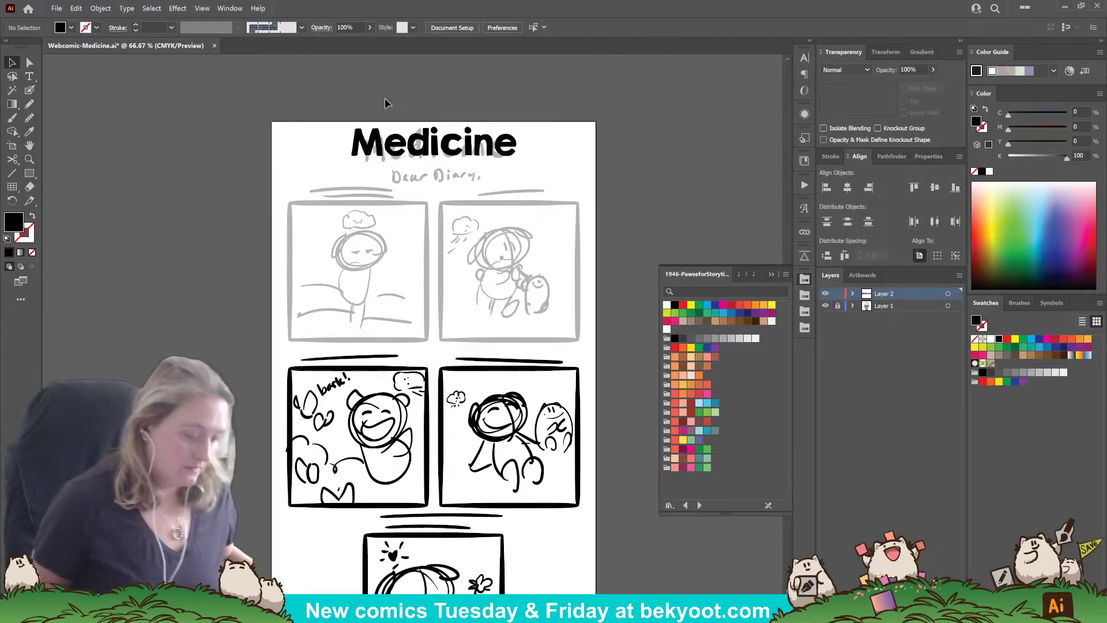
Step: Ink a thick vertical line with the Blob Brush over the first panel's left border, redrawing it once
click(29, 90)
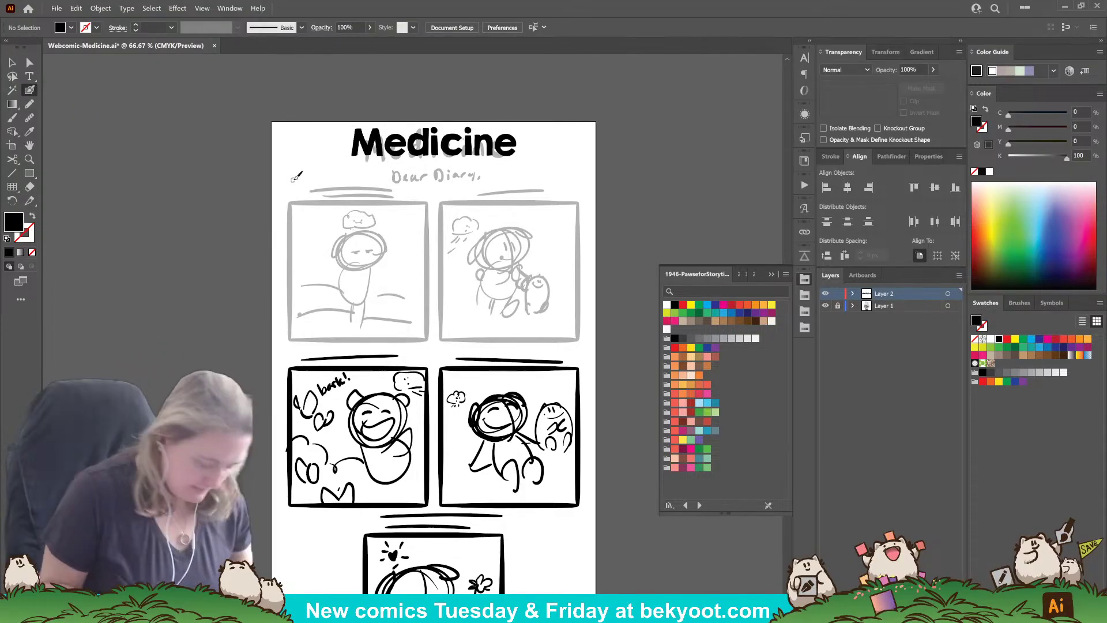
key(Return)
key(Escape)
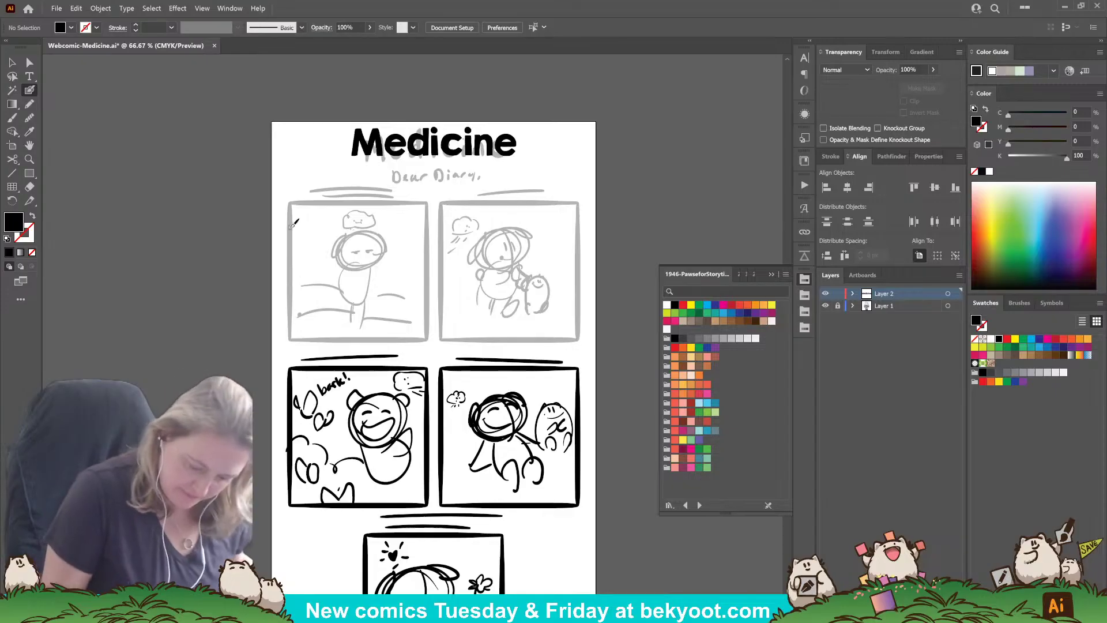
drag(291, 225, 291, 340)
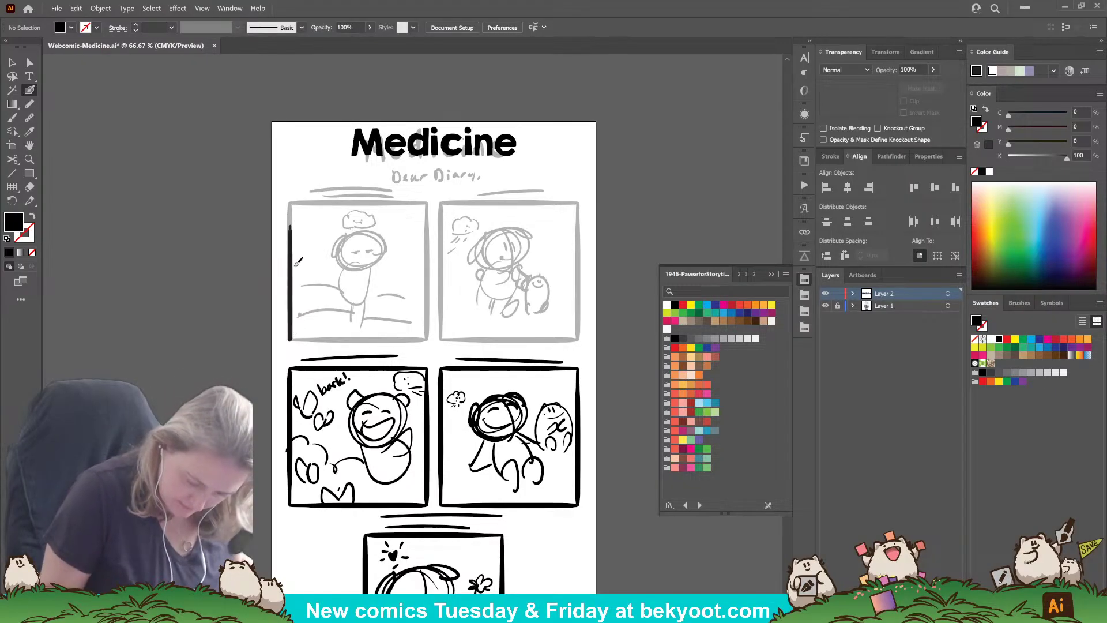
drag(296, 264, 297, 209)
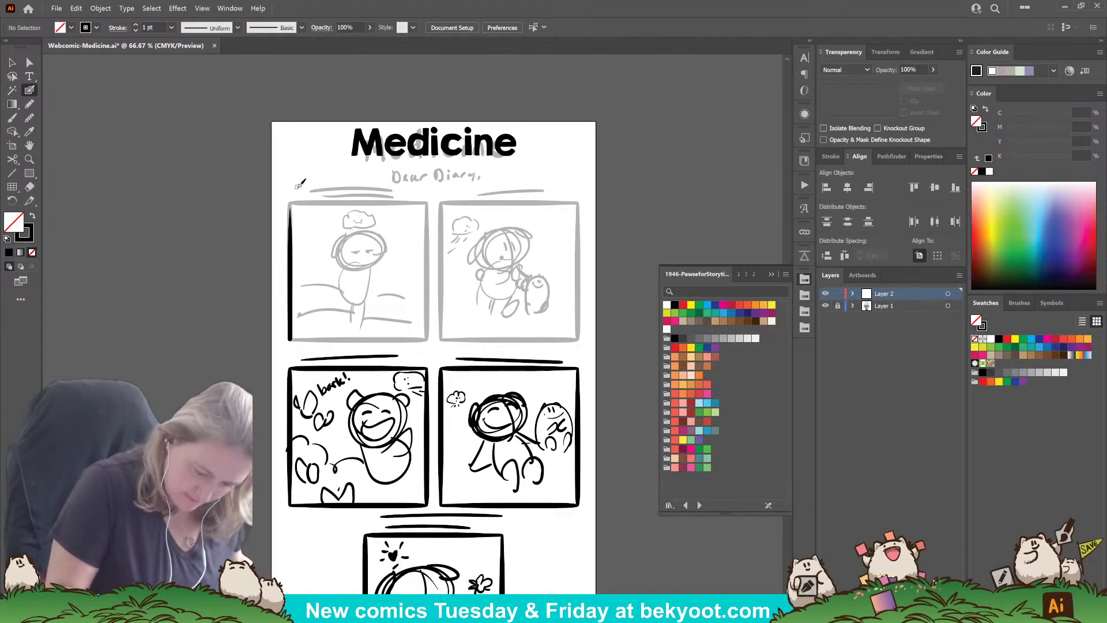
key(ctrl+z)
drag(290, 339, 292, 205)
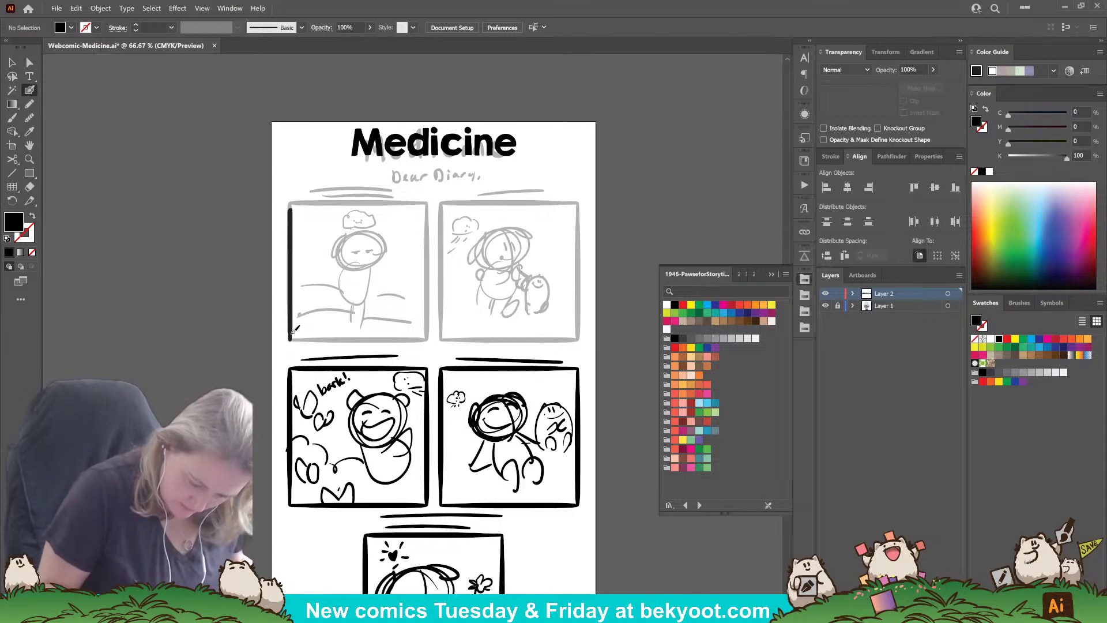
Step: Duplicate the first panel's left border line, turn it horizontal and place it over the panel's top border
click(13, 62)
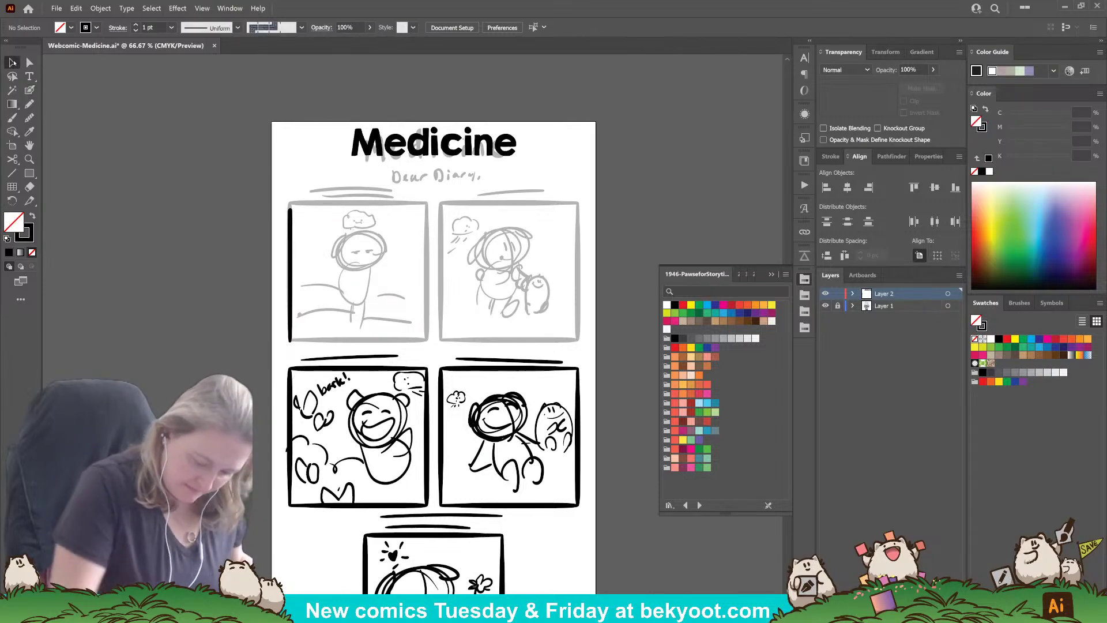
right_click(290, 302)
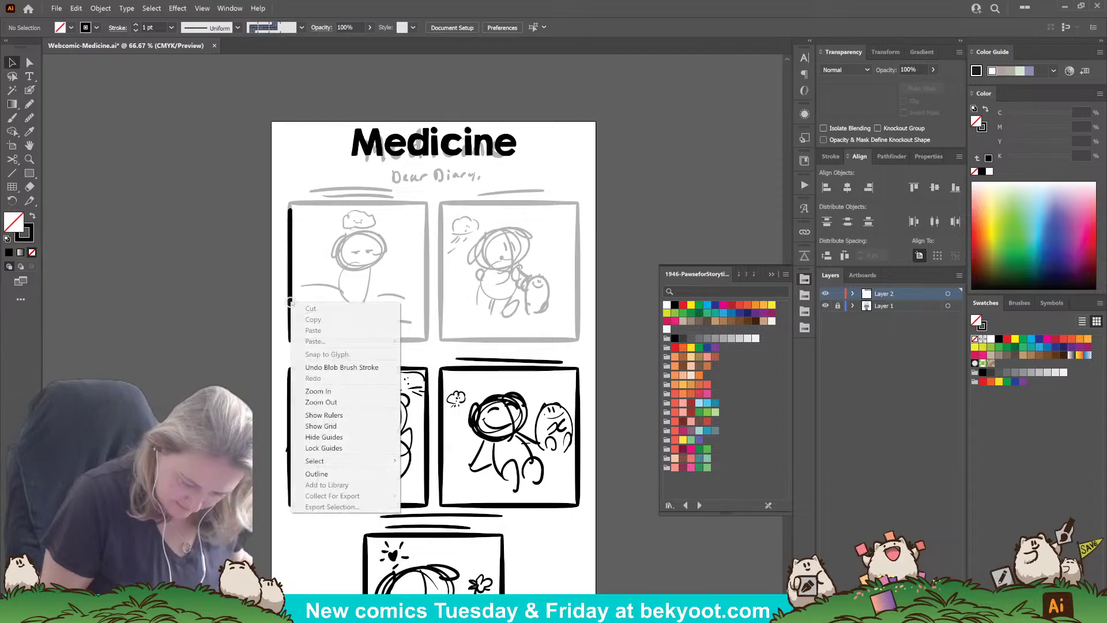
click(315, 270)
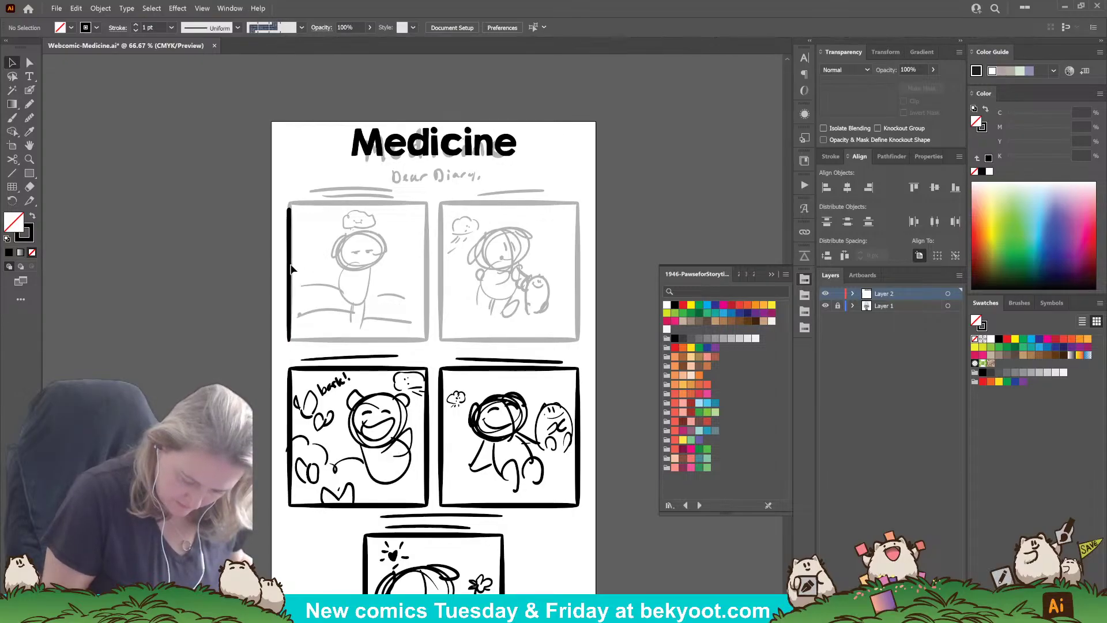
drag(290, 266, 369, 244)
mouse_move(366, 184)
mouse_down()
mouse_move(380, 258)
mouse_move(388, 204)
mouse_up()
click(382, 220)
click(388, 206)
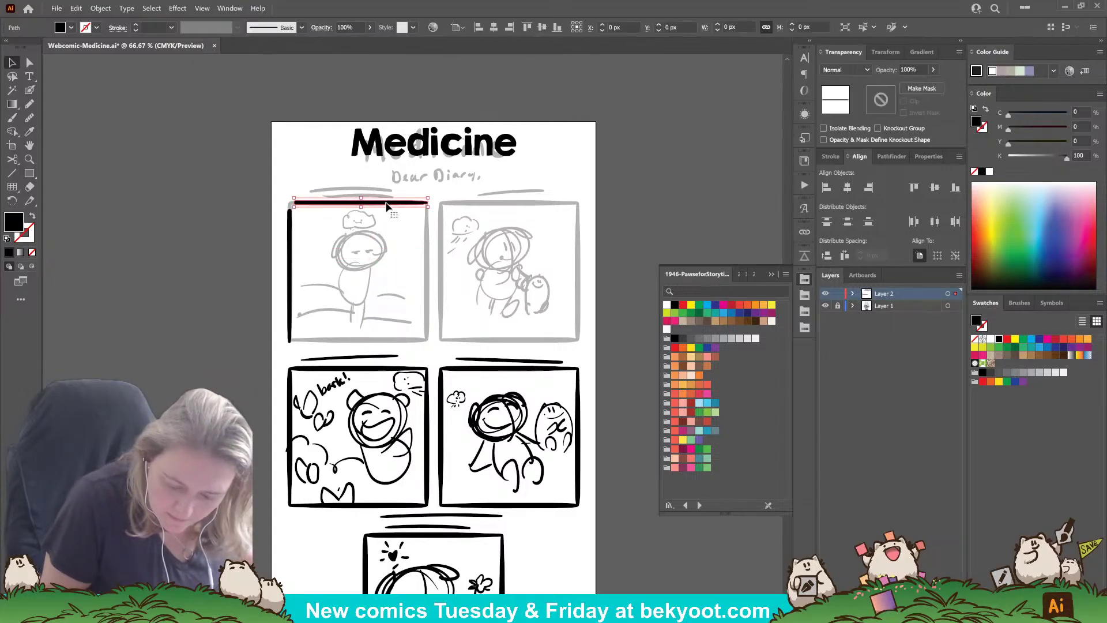
click(290, 213)
click(355, 255)
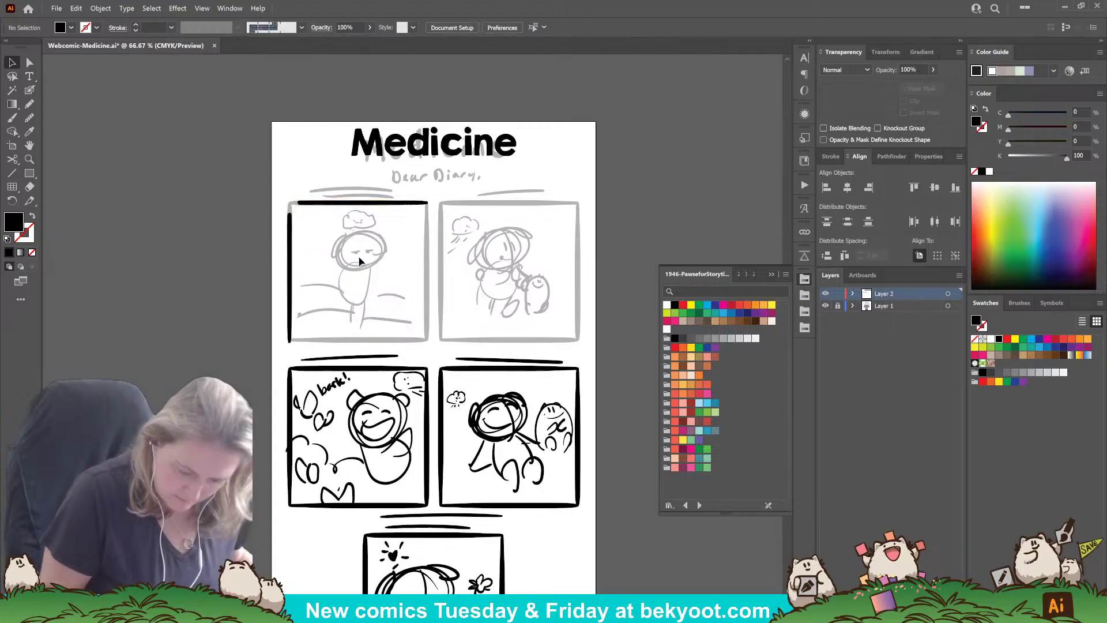
Step: Ink a rounded corner with the Blob Brush joining the first panel's left and top border lines, redrawing it until it fits
drag(354, 260, 353, 273)
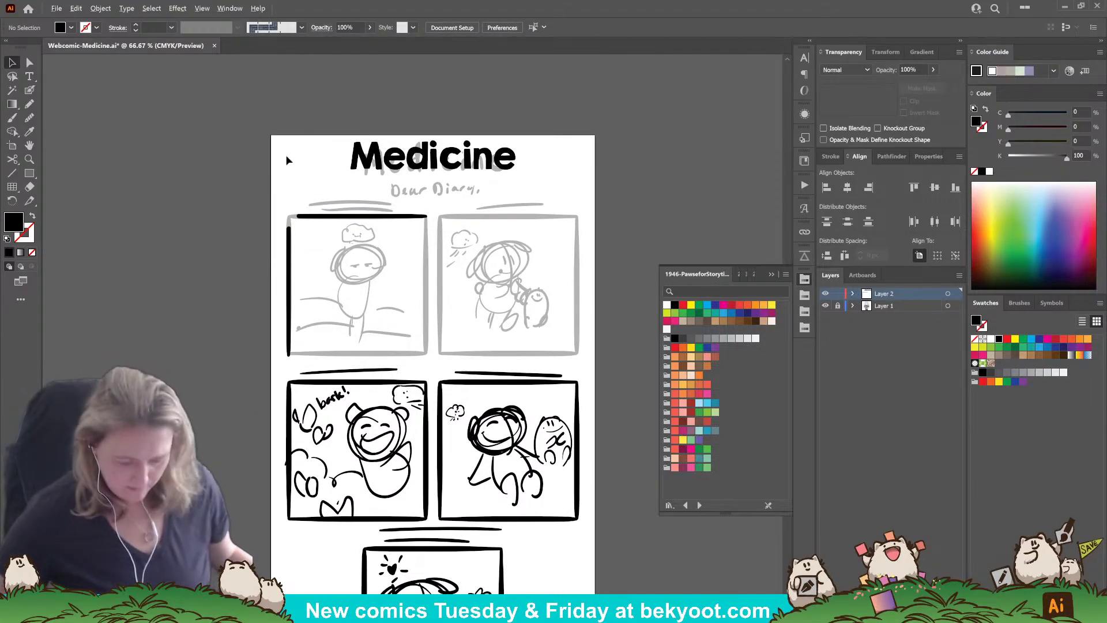
scroll(291, 190, up, 2)
click(30, 91)
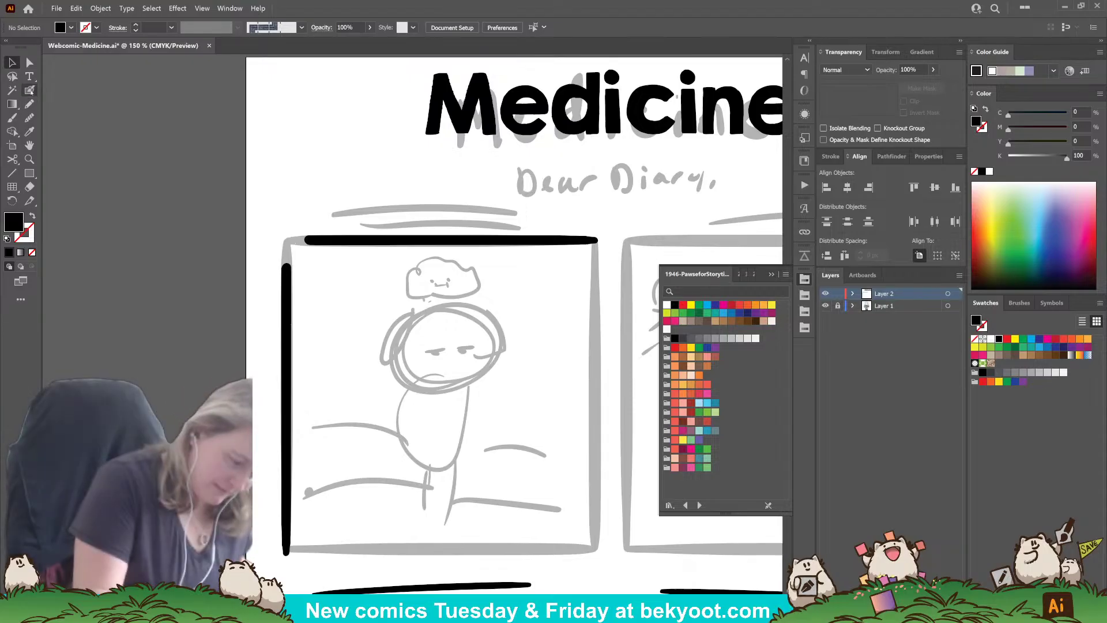
mouse_move(288, 275)
mouse_down()
mouse_move(310, 238)
mouse_move(359, 240)
mouse_up()
key(ctrl+z)
mouse_move(287, 296)
mouse_down()
mouse_move(305, 242)
mouse_move(288, 286)
mouse_move(294, 253)
mouse_move(349, 237)
mouse_up()
key(ctrl+z)
mouse_move(285, 299)
mouse_down()
mouse_move(288, 266)
mouse_move(314, 240)
mouse_move(371, 240)
mouse_up()
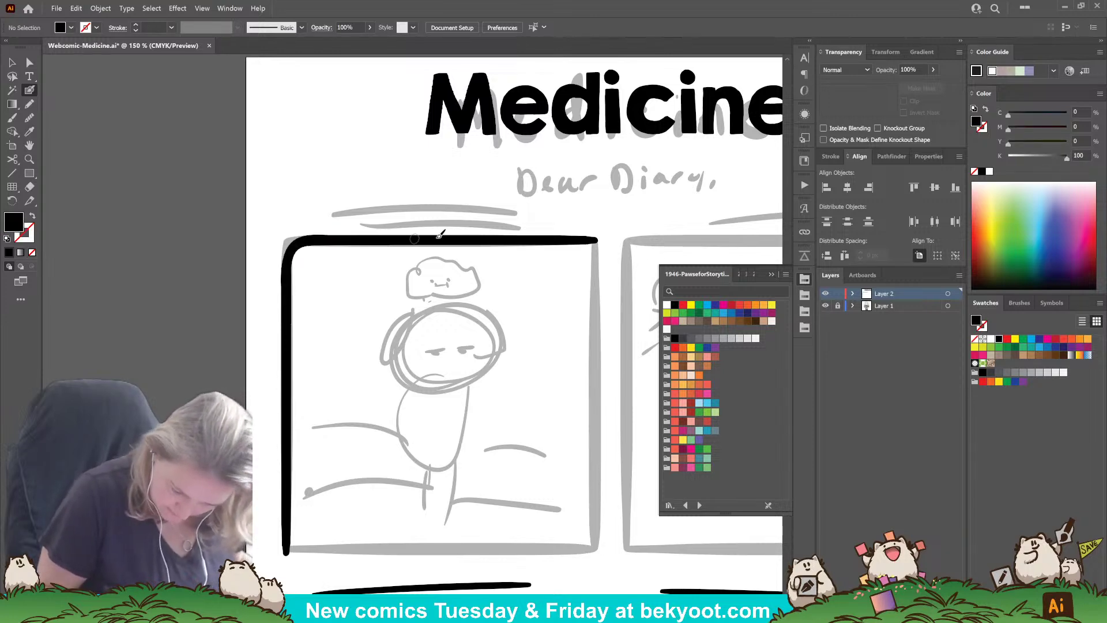
Step: Nudge the first panel's left border line slightly and group it with the top line and rounded corner
click(12, 63)
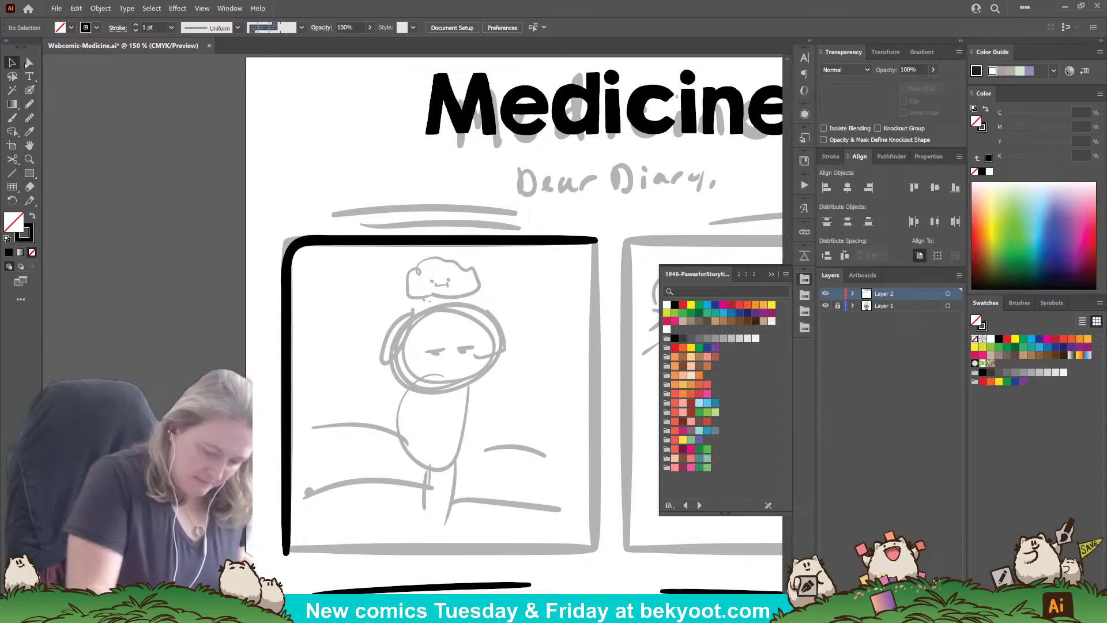
click(286, 514)
drag(288, 514, 287, 510)
click(300, 479)
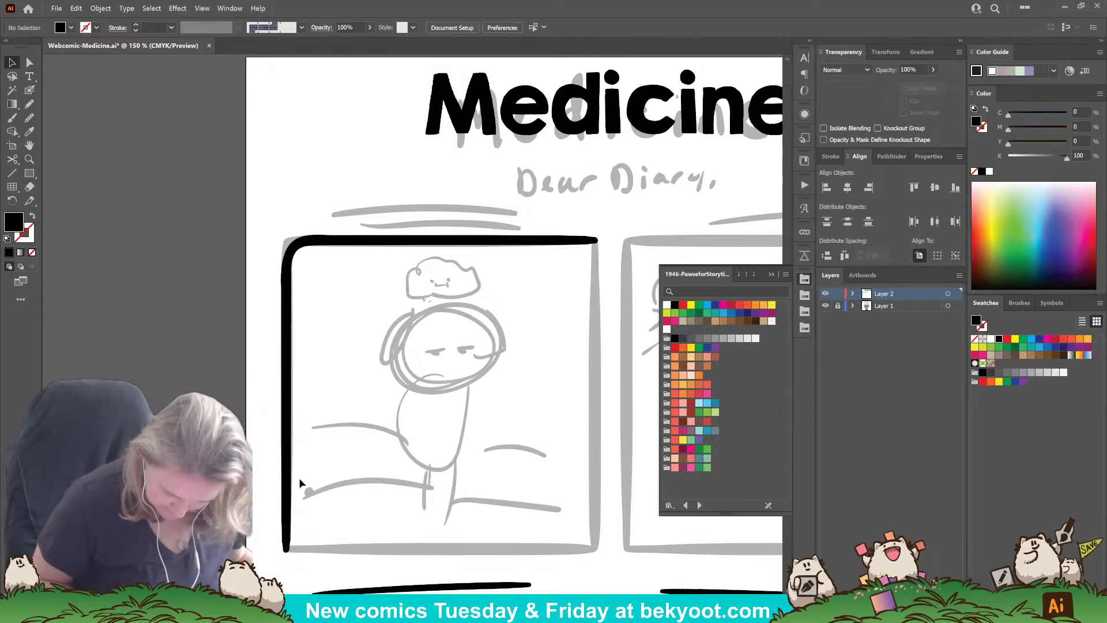
drag(275, 228, 291, 460)
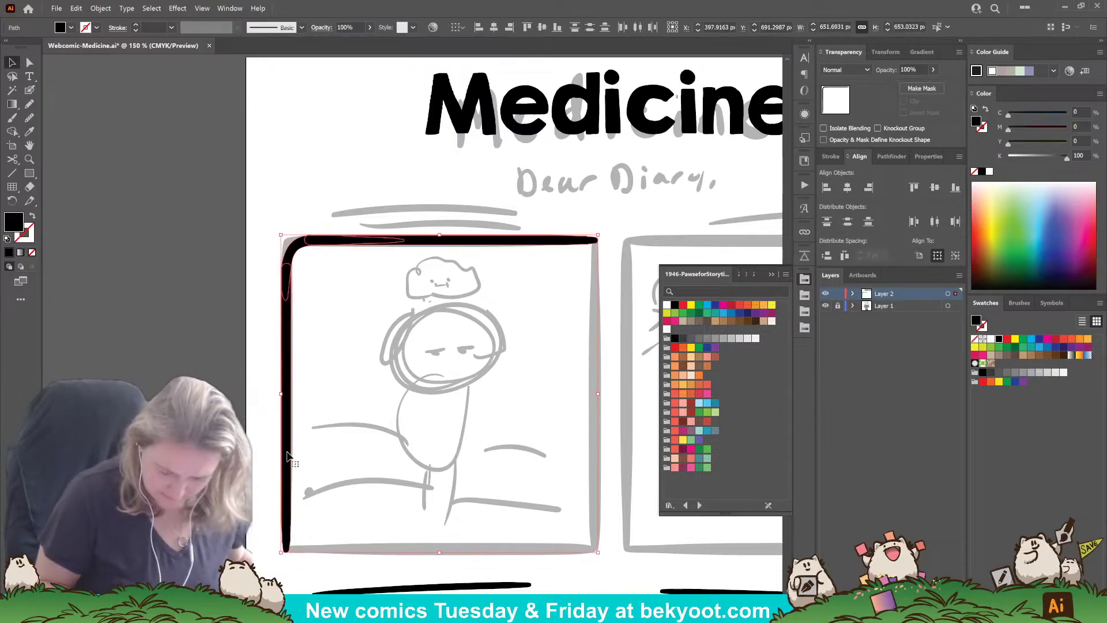
key(ctrl+g)
Step: Duplicate the grouped half-frame, rotate the copy 180° and fit it over the first panel's right and bottom borders
drag(501, 241, 503, 263)
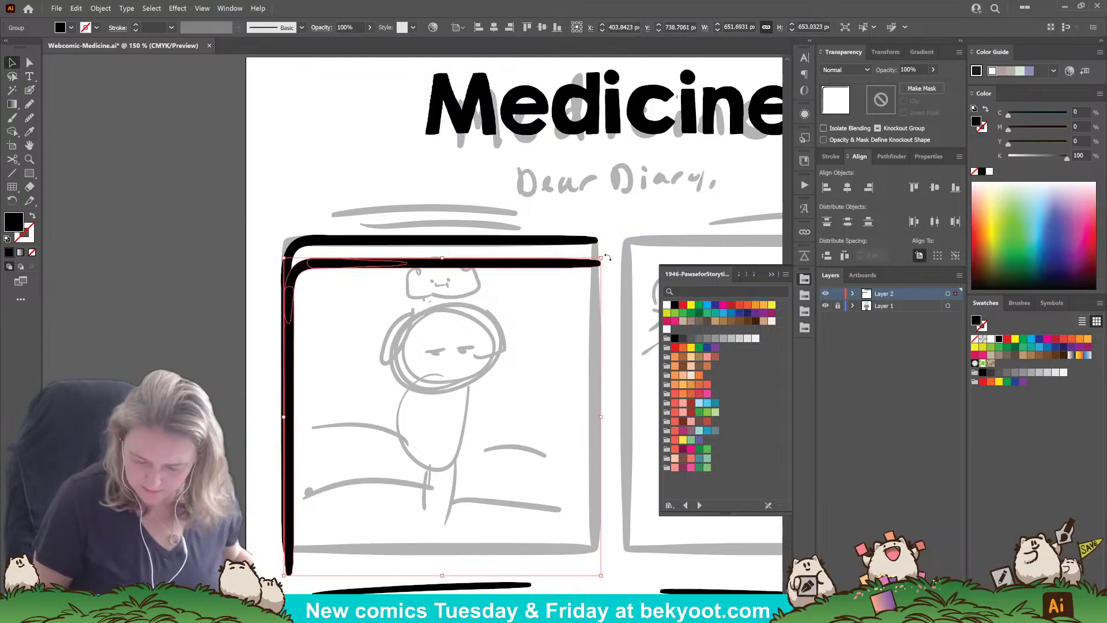
drag(614, 329, 389, 518)
drag(599, 300, 596, 282)
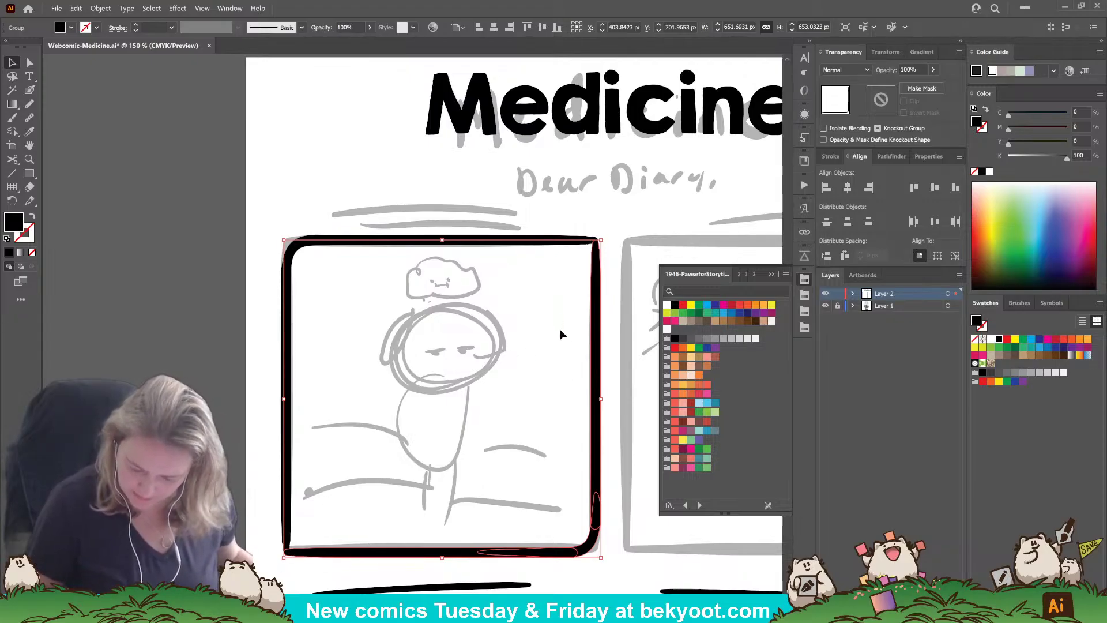
click(522, 283)
Step: Smooth the first panel's right and top border strokes where they meet at the upper-right corner
click(29, 117)
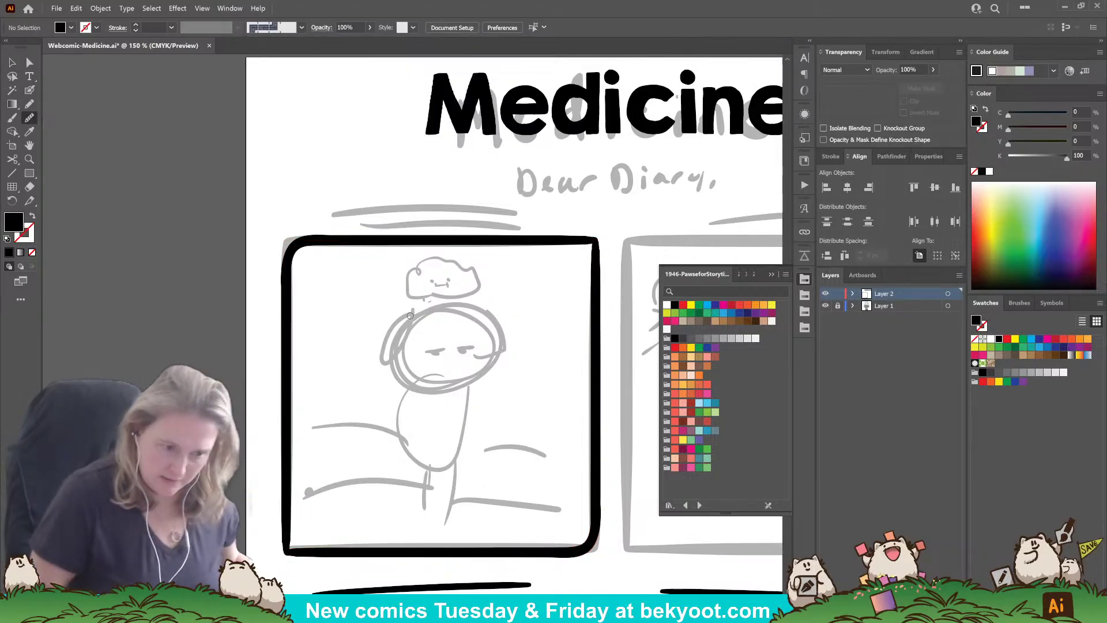
ctrl+click(598, 311)
drag(600, 312, 598, 490)
drag(594, 274, 592, 238)
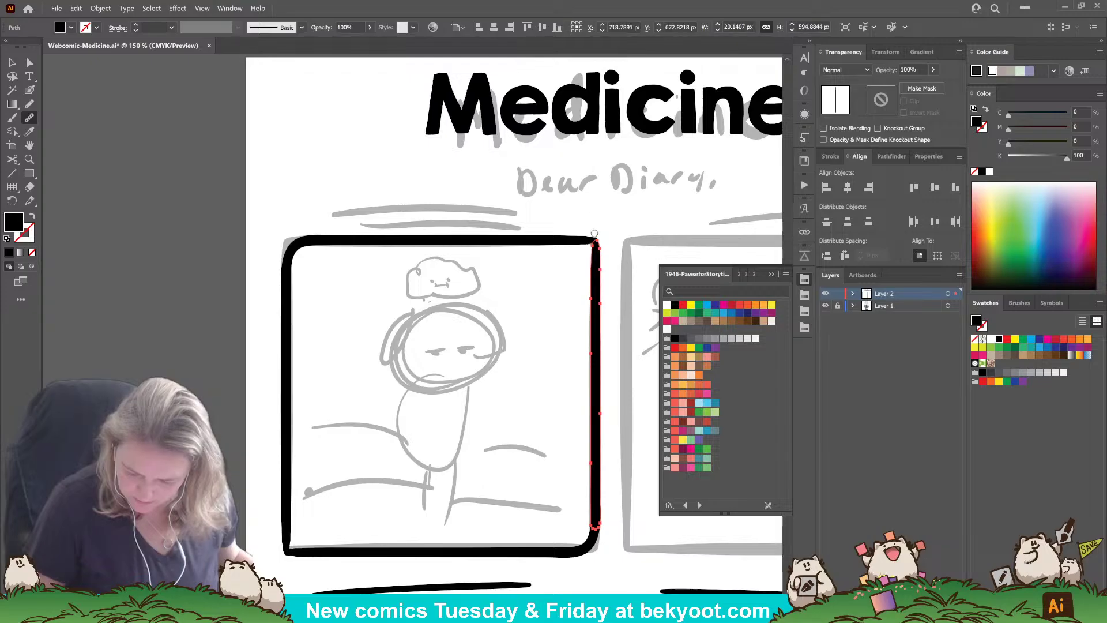
ctrl+click(578, 243)
mouse_move(311, 240)
mouse_down()
mouse_move(603, 241)
mouse_move(592, 242)
mouse_up()
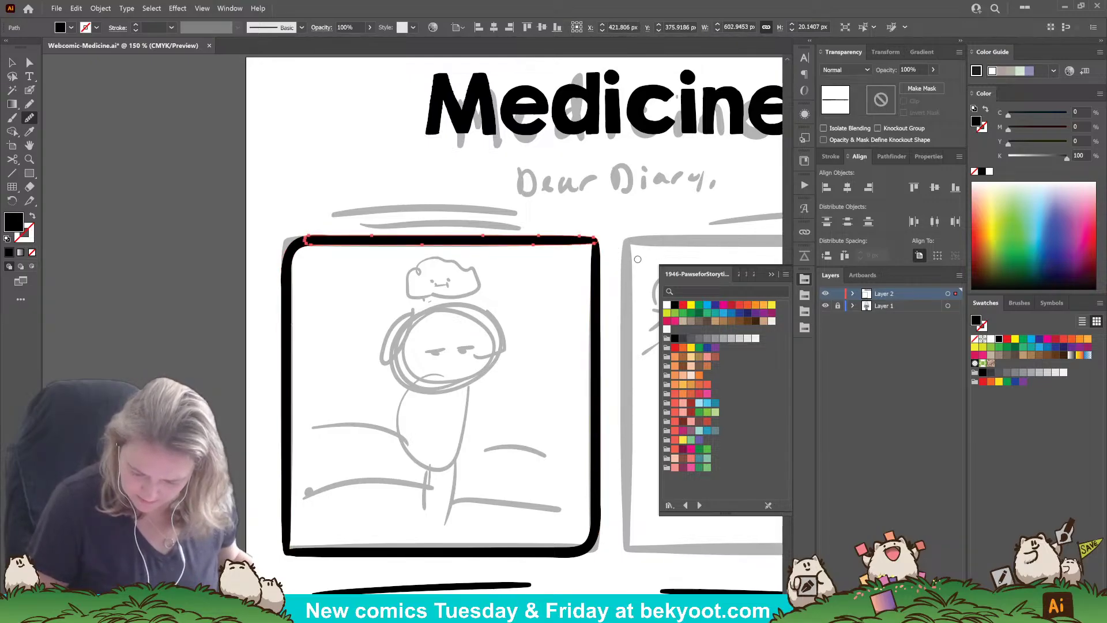
Step: Smooth the ends of the left and bottom border strokes at the first panel's lower-left corner
ctrl+click(289, 526)
drag(293, 550, 288, 525)
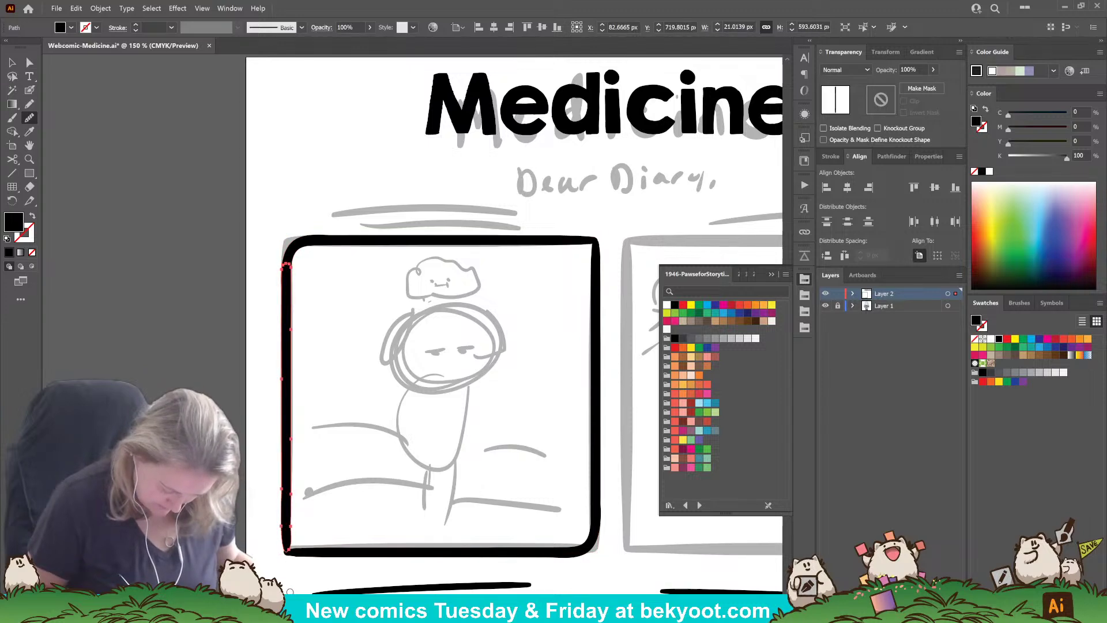
ctrl+click(297, 552)
drag(286, 555, 309, 555)
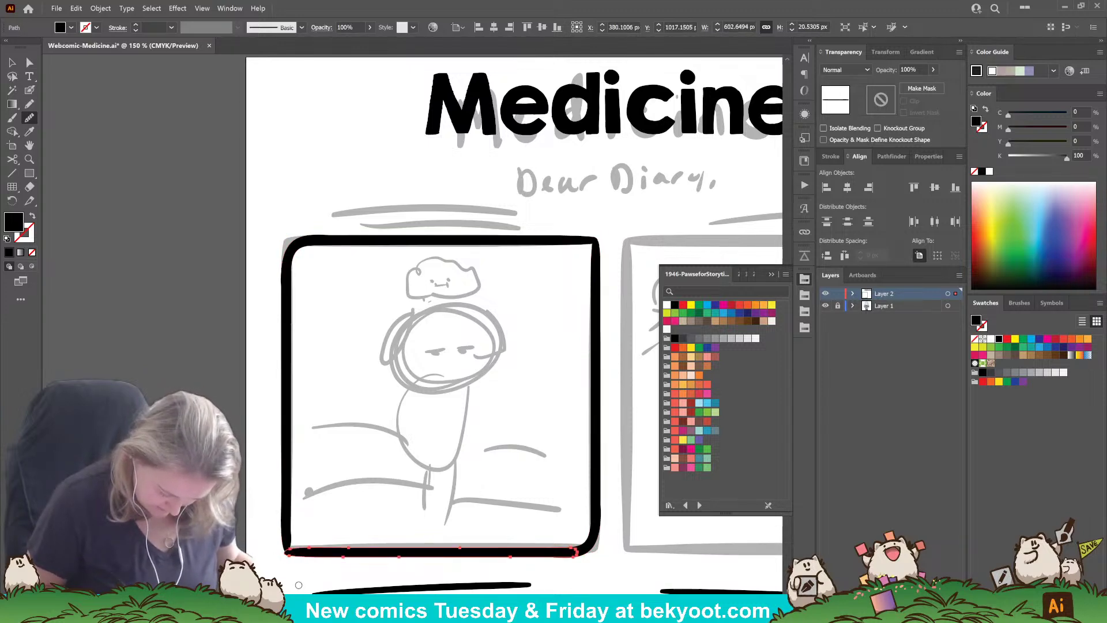
Step: Adjust the end anchor point of the left border stroke at the first panel's lower-left corner
key(v)
key(a)
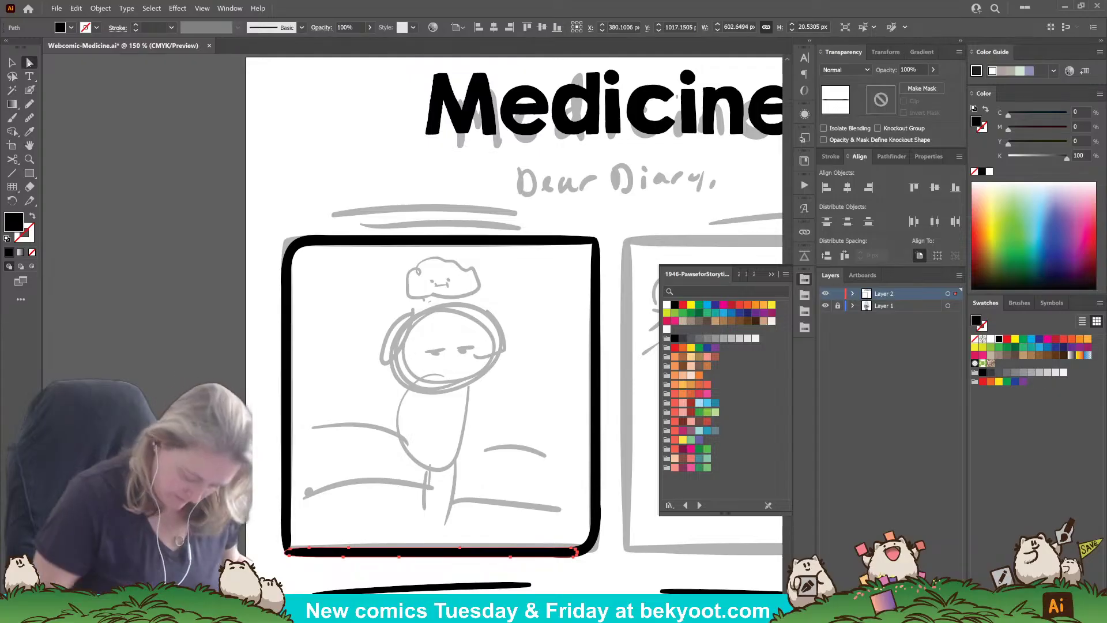
click(286, 537)
click(288, 552)
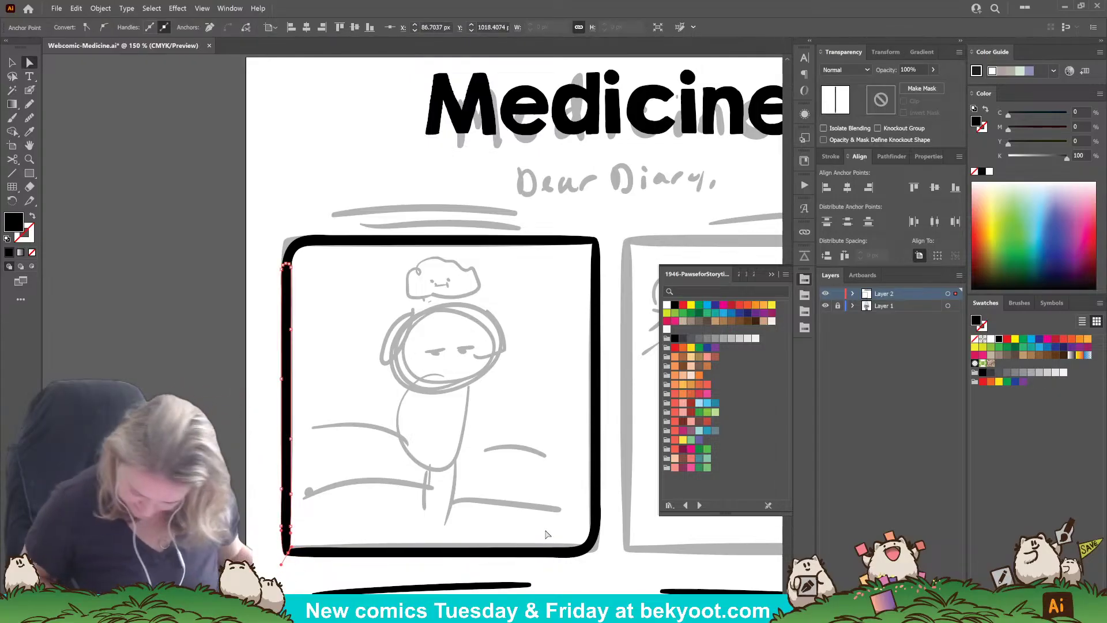
Step: Fine-tune the anchor points at the first panel's upper-right corner so the top and right strokes join cleanly
click(596, 248)
drag(593, 246, 597, 245)
click(615, 249)
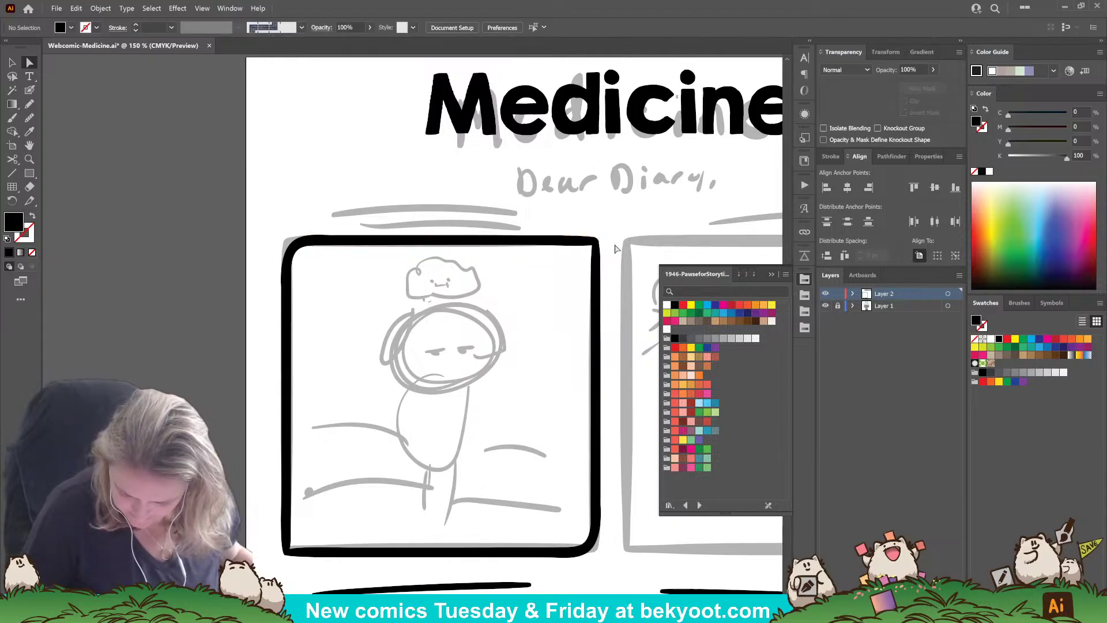
click(595, 246)
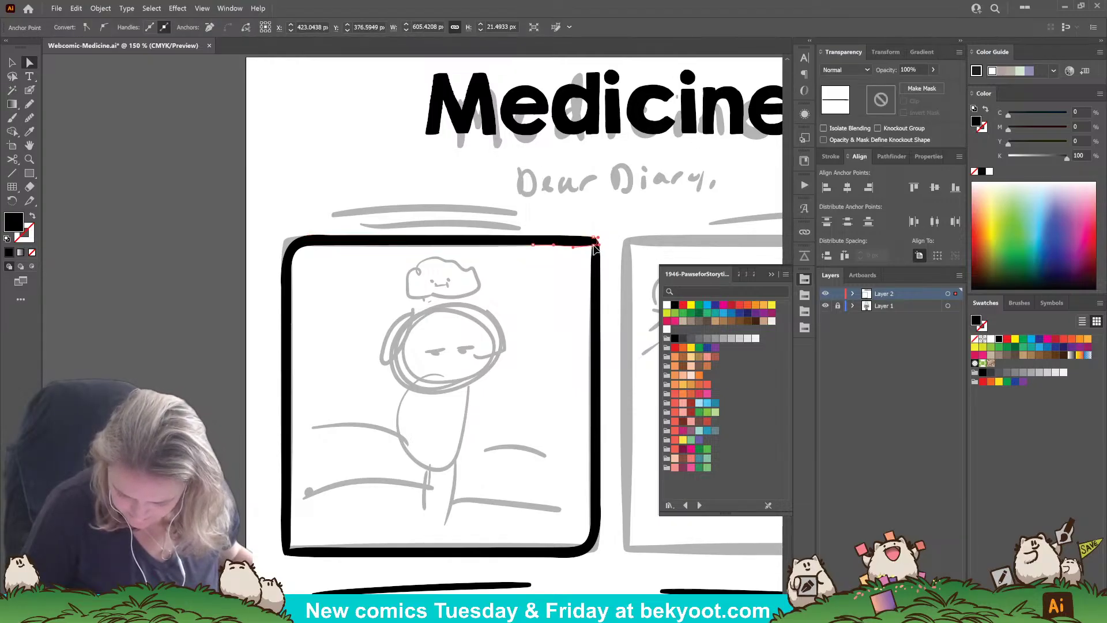
drag(596, 245, 576, 245)
click(612, 247)
click(595, 248)
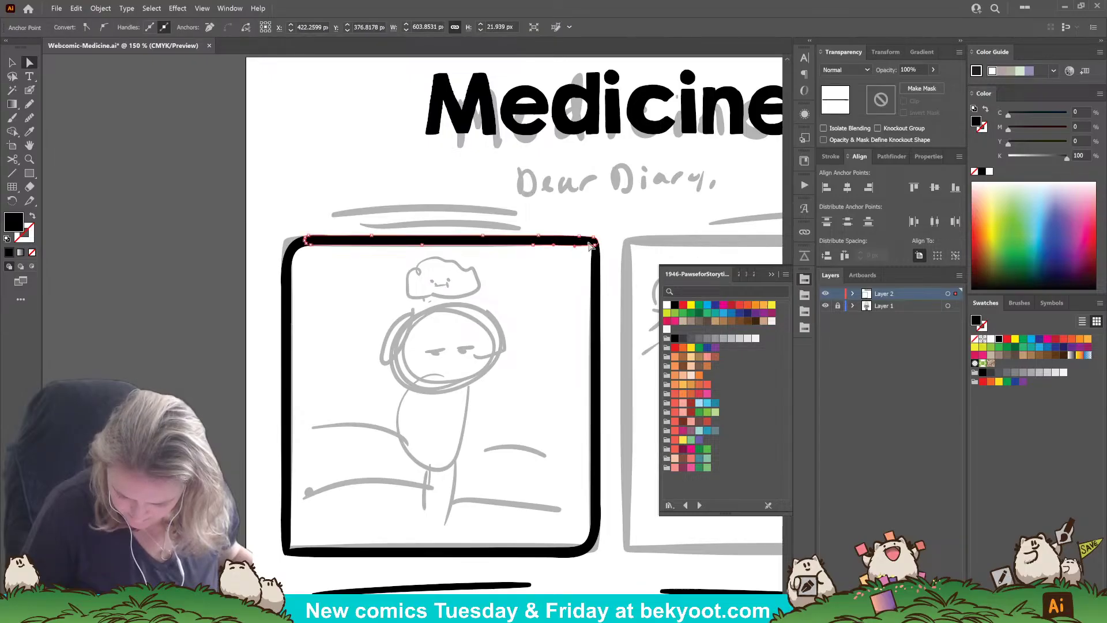
click(616, 242)
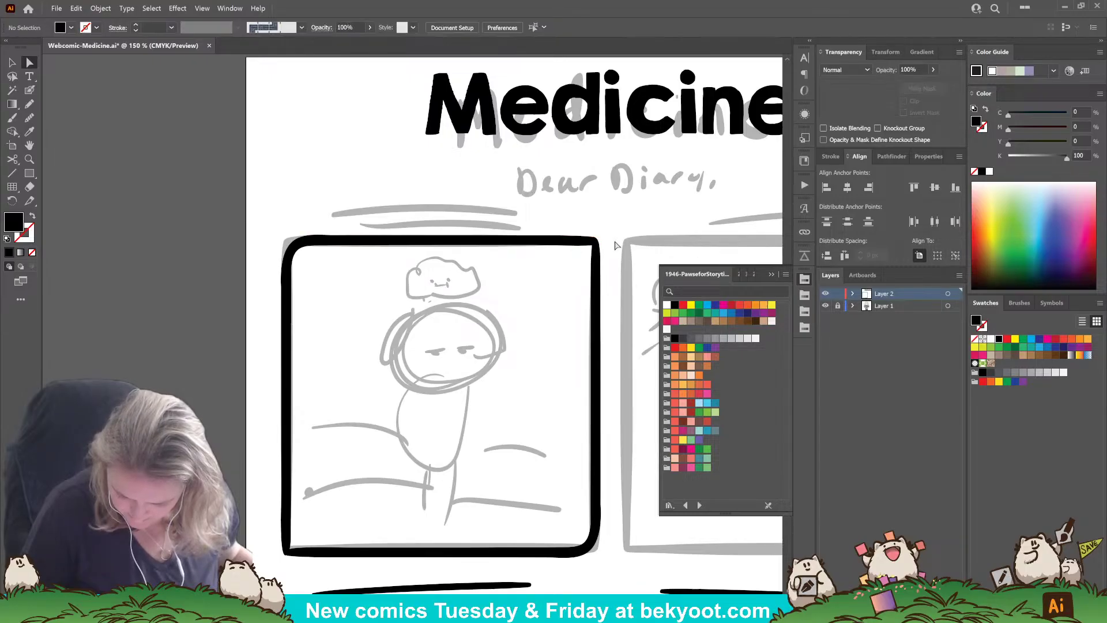
Step: Move the bottom border stroke's end anchor point outward to fill in the first panel's lower-left corner
click(289, 556)
click(290, 558)
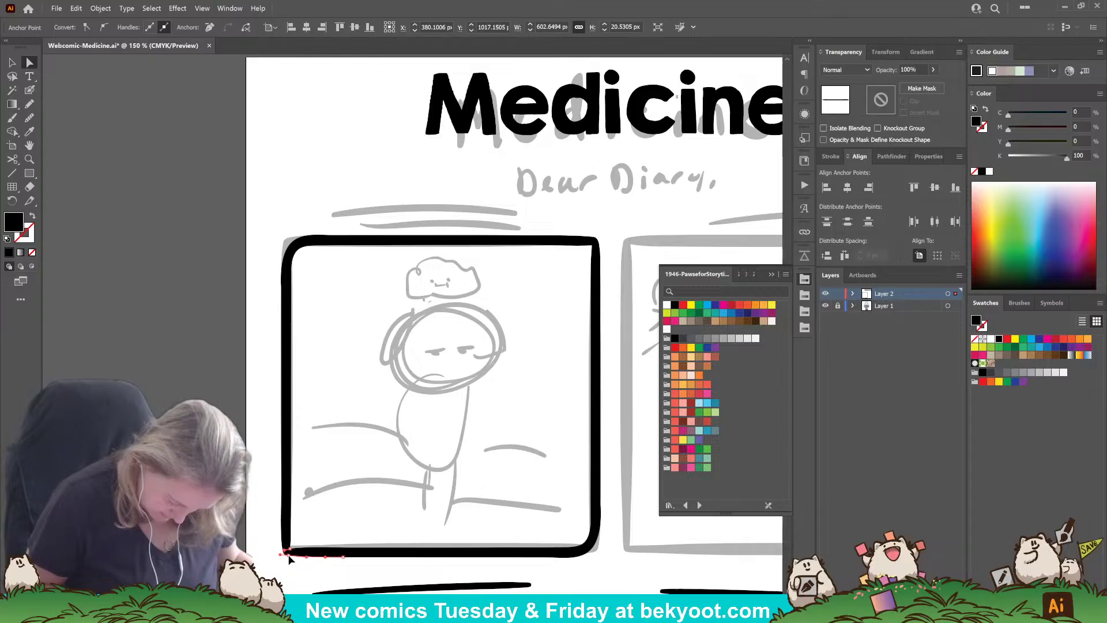
drag(289, 557, 285, 556)
click(285, 576)
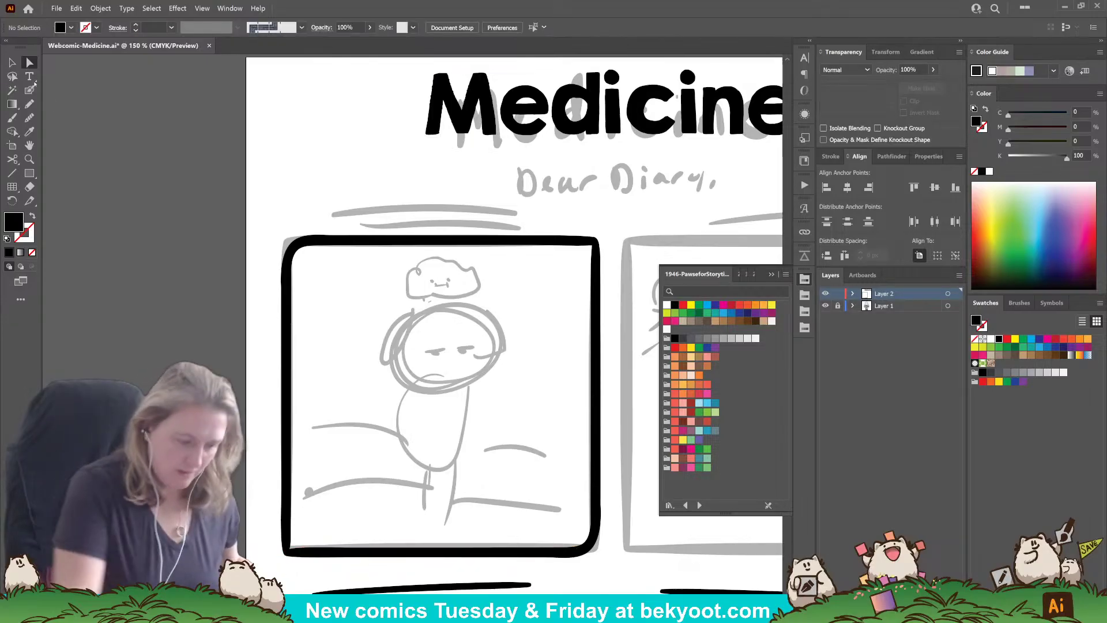
Step: Group the two half-frames into one complete border for the first panel
click(12, 62)
drag(467, 453, 347, 397)
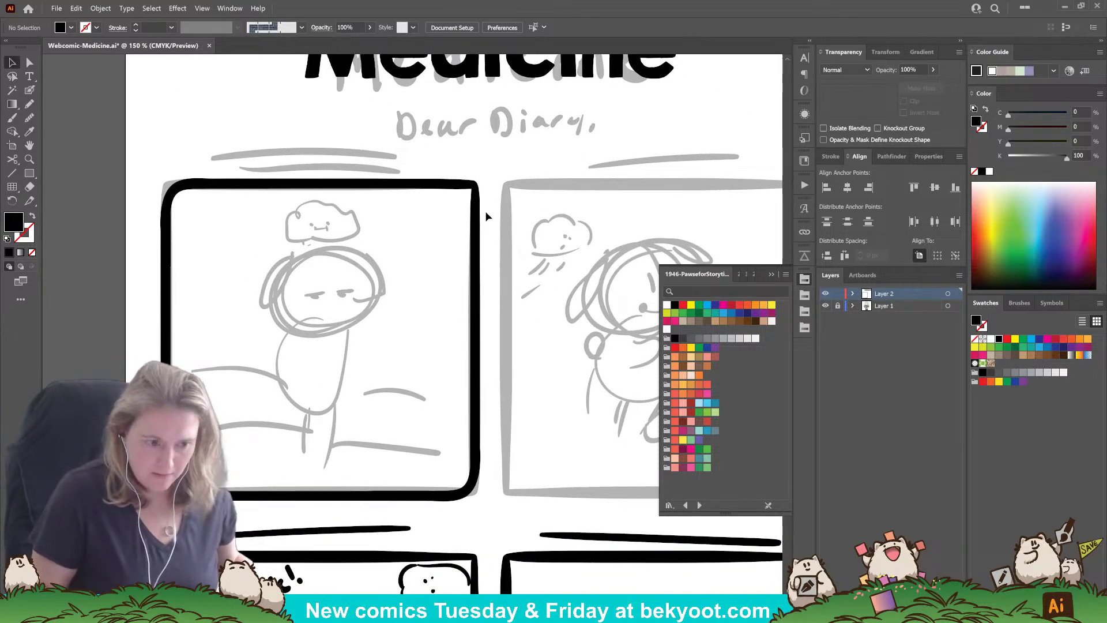
click(476, 250)
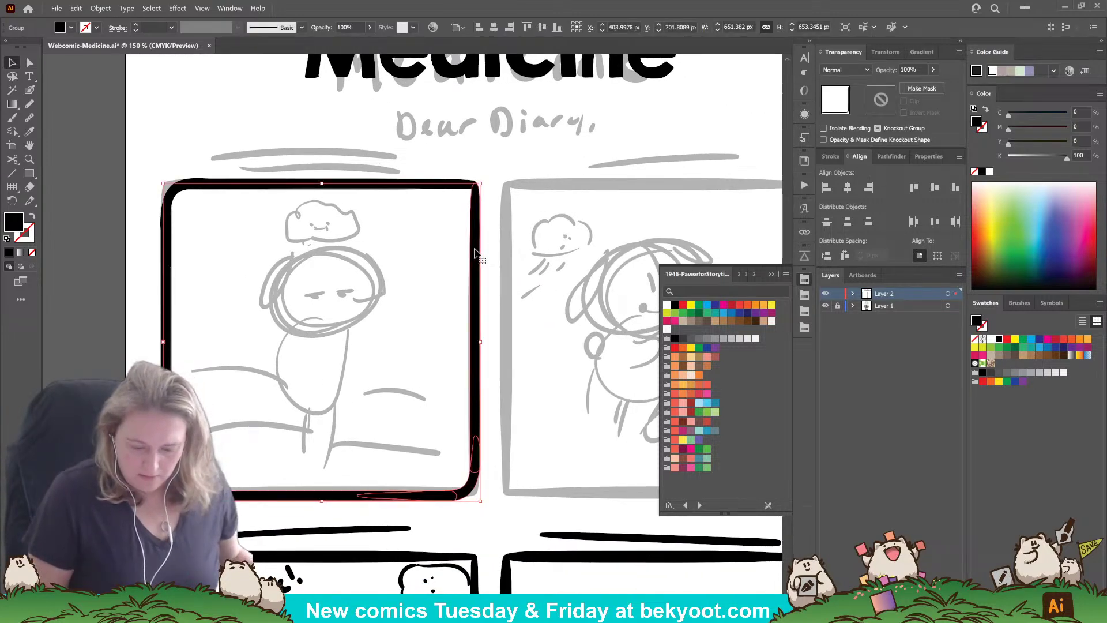
shift+click(460, 192)
key(ctrl+g)
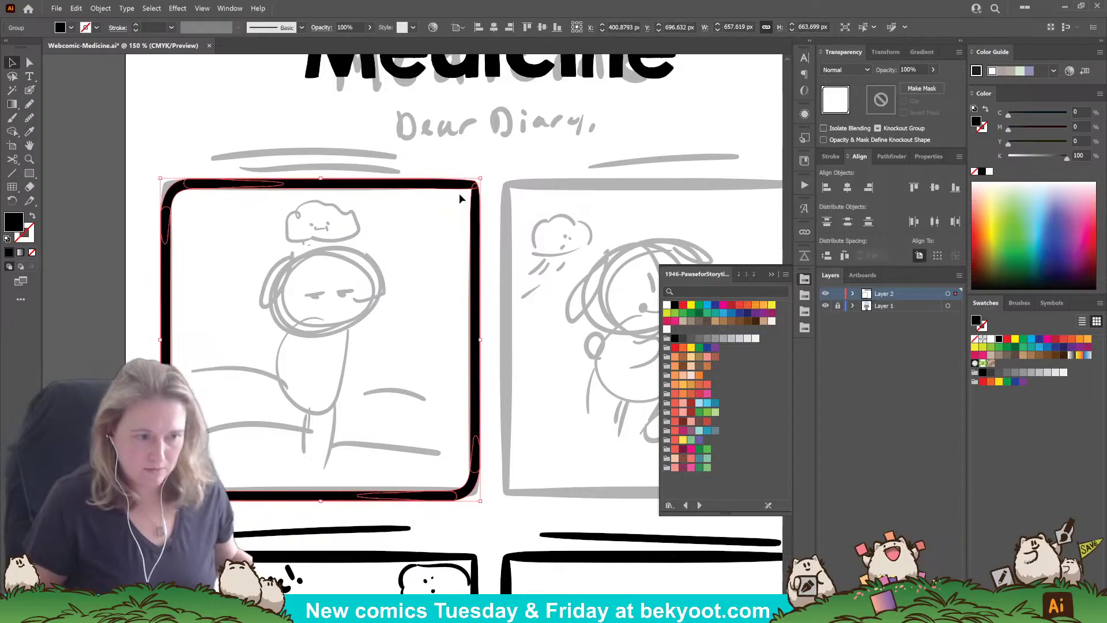
Step: Duplicate the frame over the second panel, group both frames and centre the pair horizontally on the page
scroll(503, 354, down, 2)
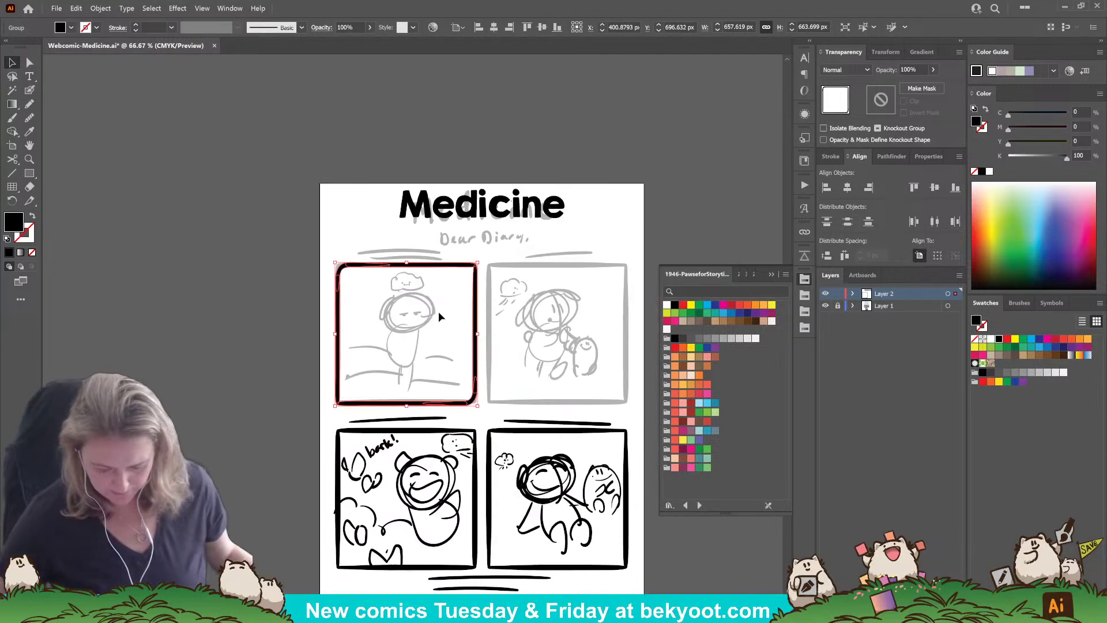
drag(446, 406, 518, 381)
shift+click(399, 354)
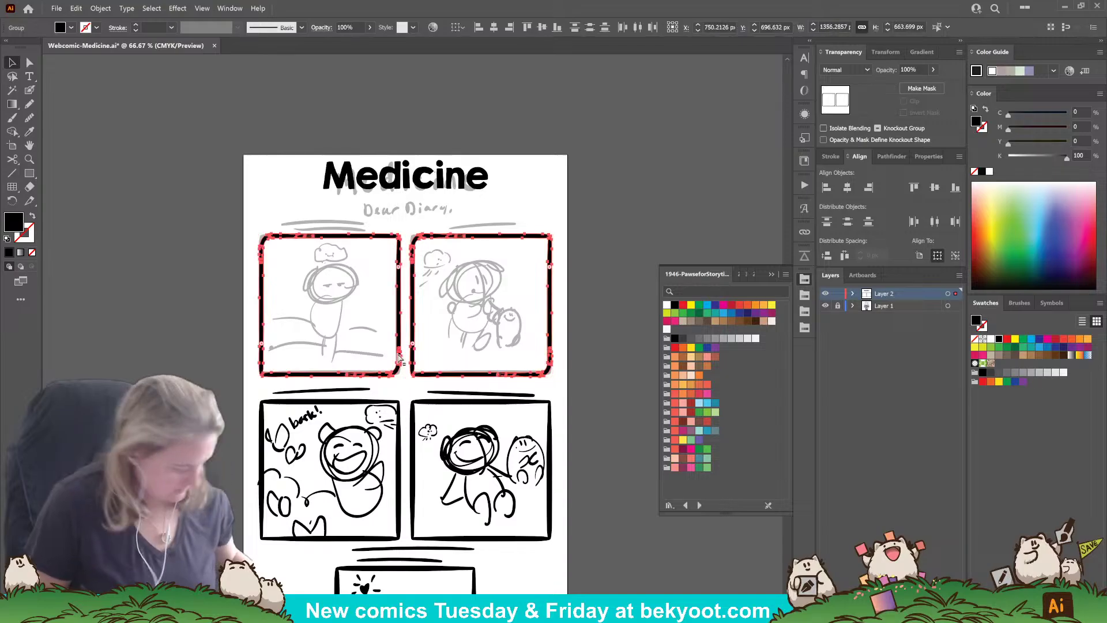
key(ctrl+g)
click(847, 187)
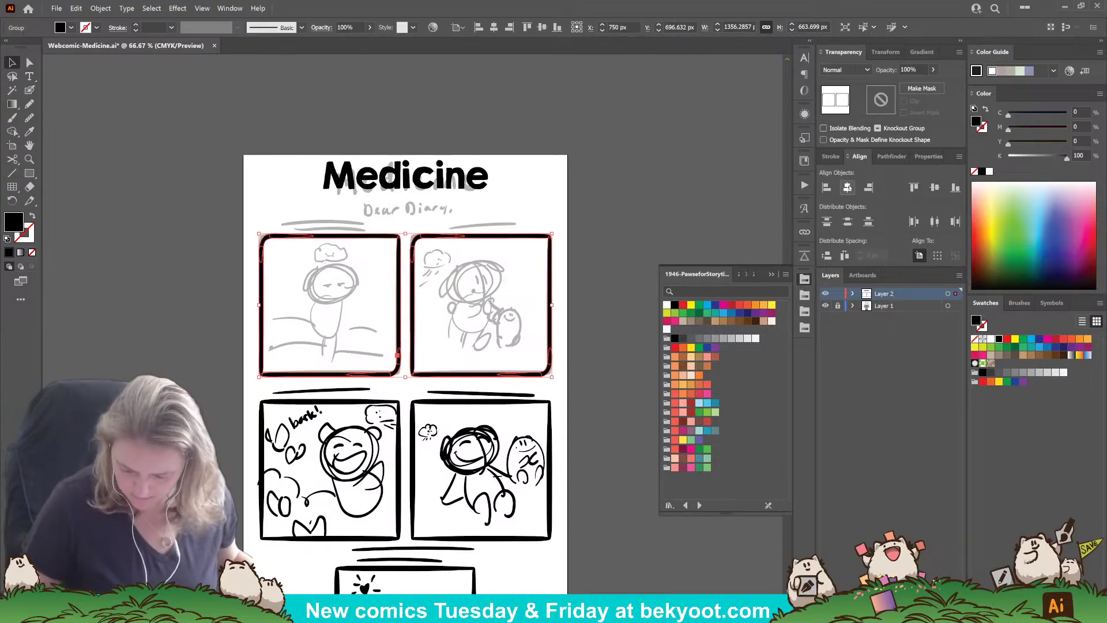
Step: Duplicate the pair of frames onto the second row of panels, and place a single frame copy centred over the fifth panel
drag(476, 377, 526, 402)
click(585, 552)
click(489, 413)
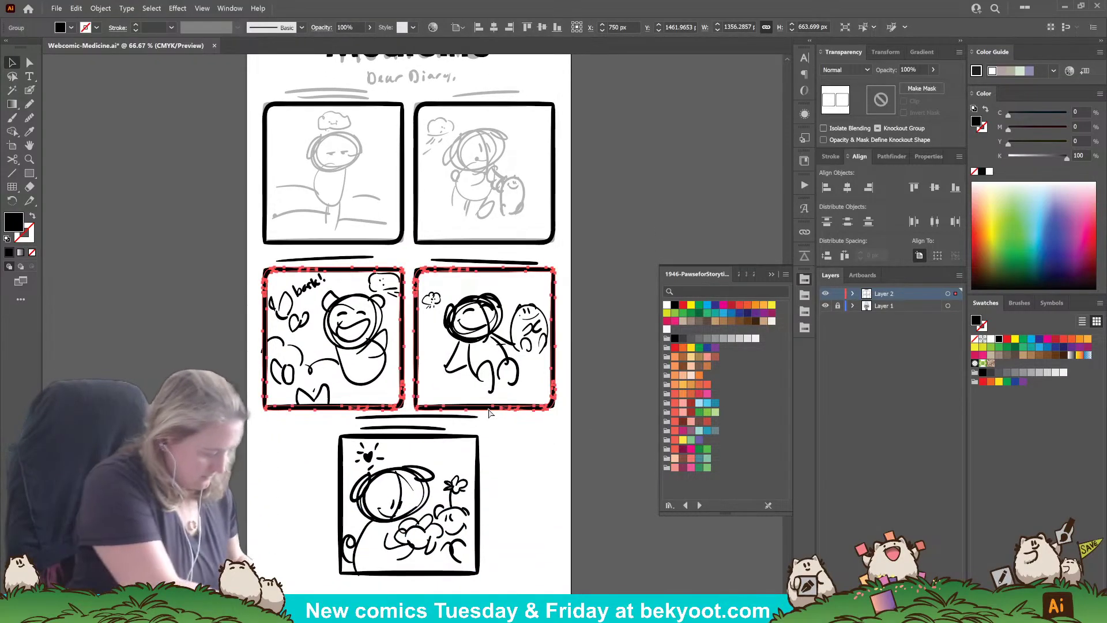
click(510, 455)
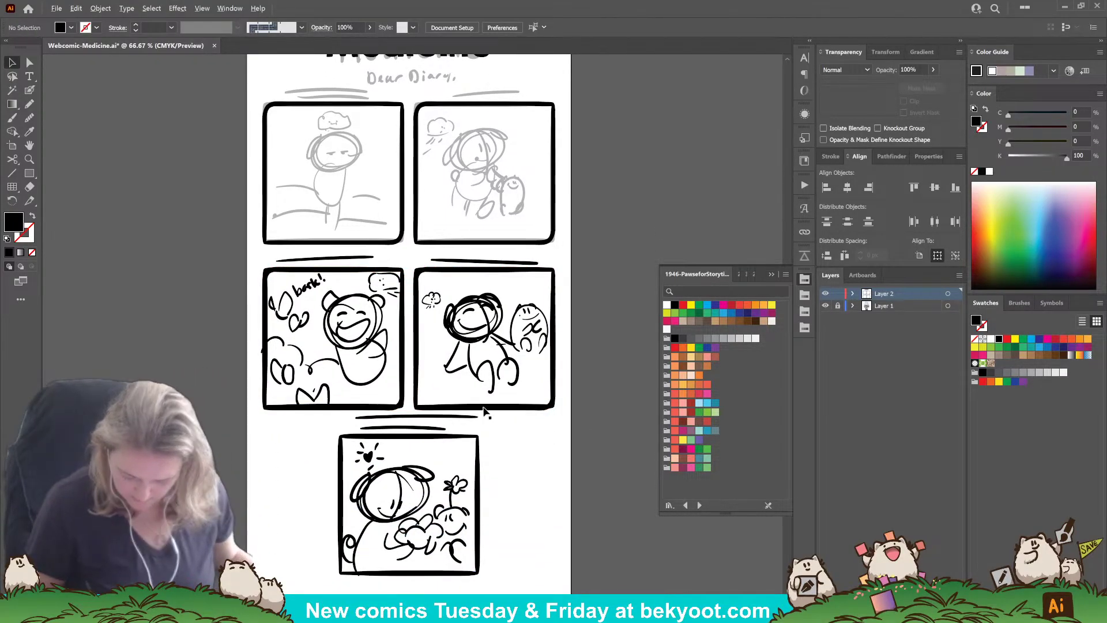
mouse_move(487, 407)
mouse_down()
mouse_move(459, 517)
mouse_move(411, 573)
mouse_up()
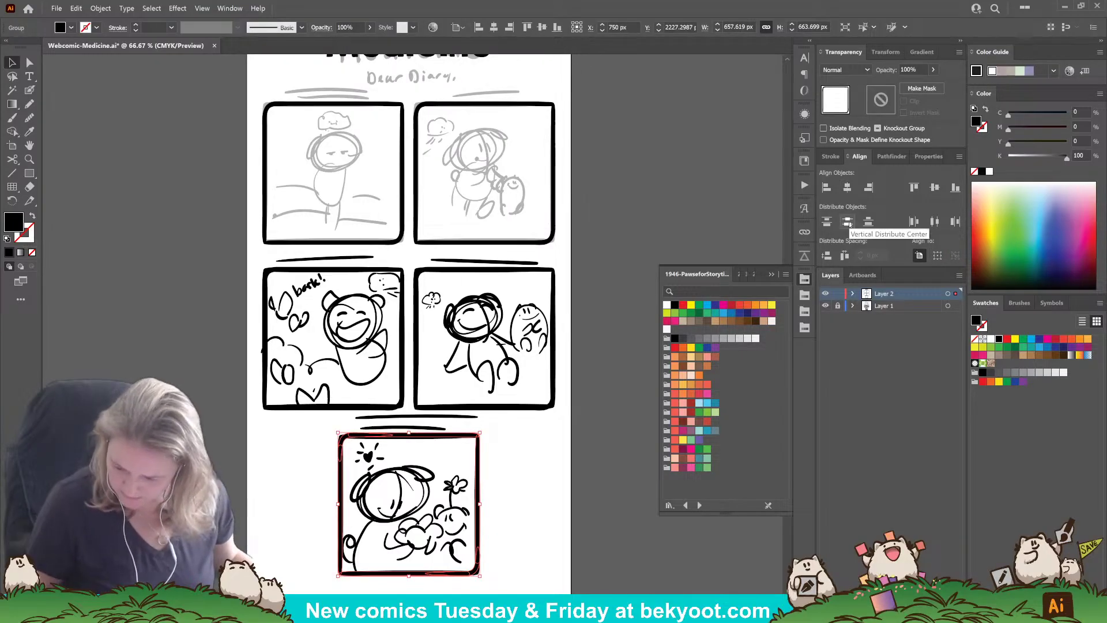
Step: Deselect the fifth panel's frame and save the comic document
click(590, 359)
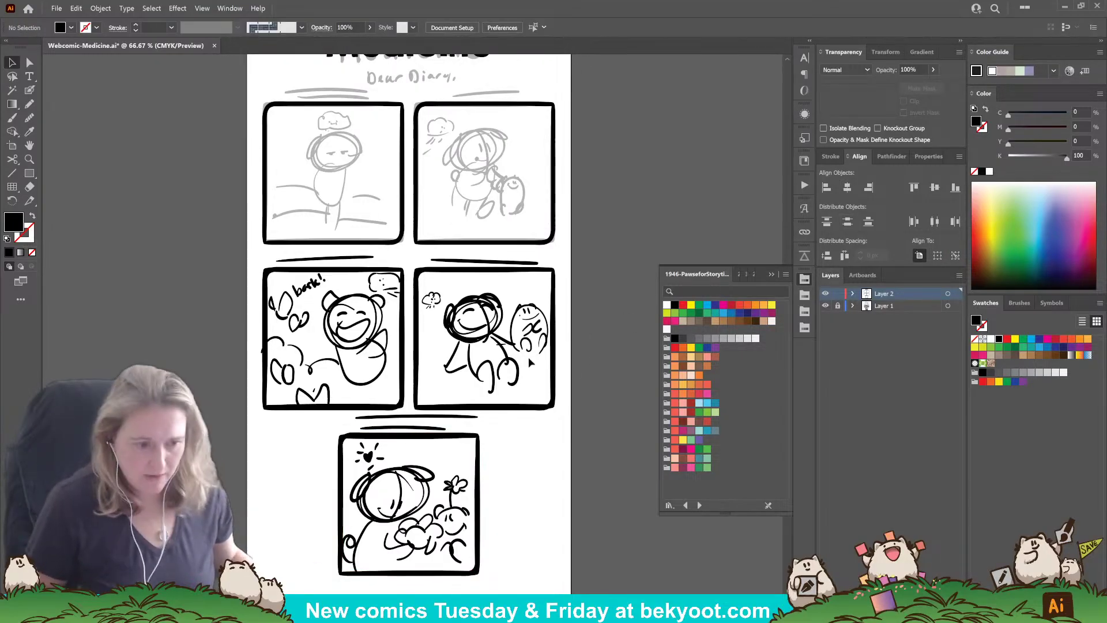
drag(534, 389, 555, 559)
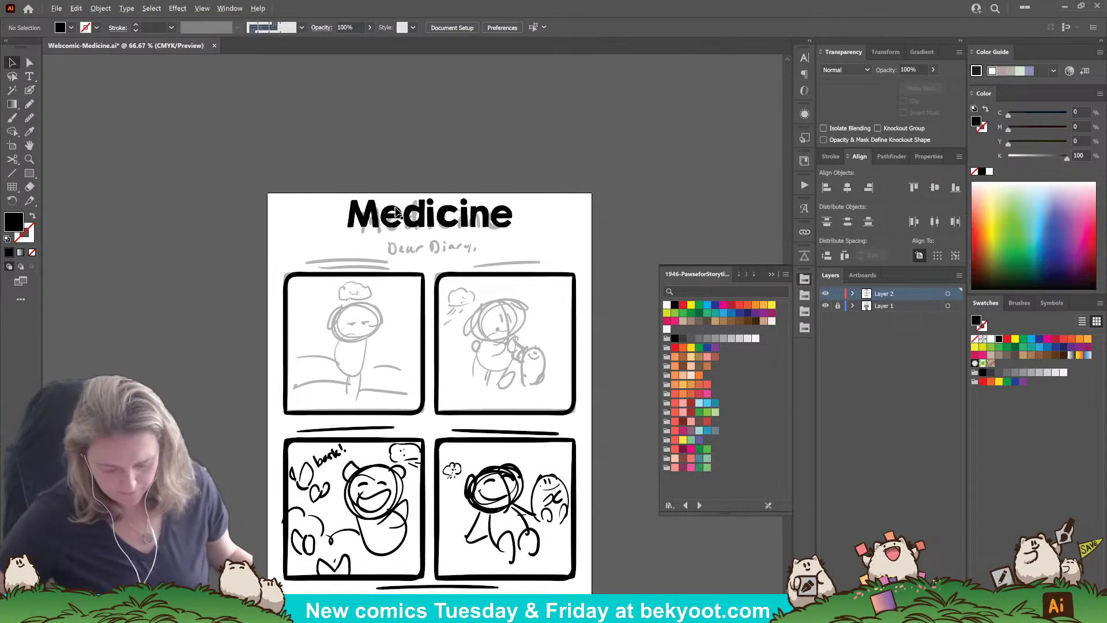
scroll(368, 226, up, 1)
drag(401, 424, 359, 394)
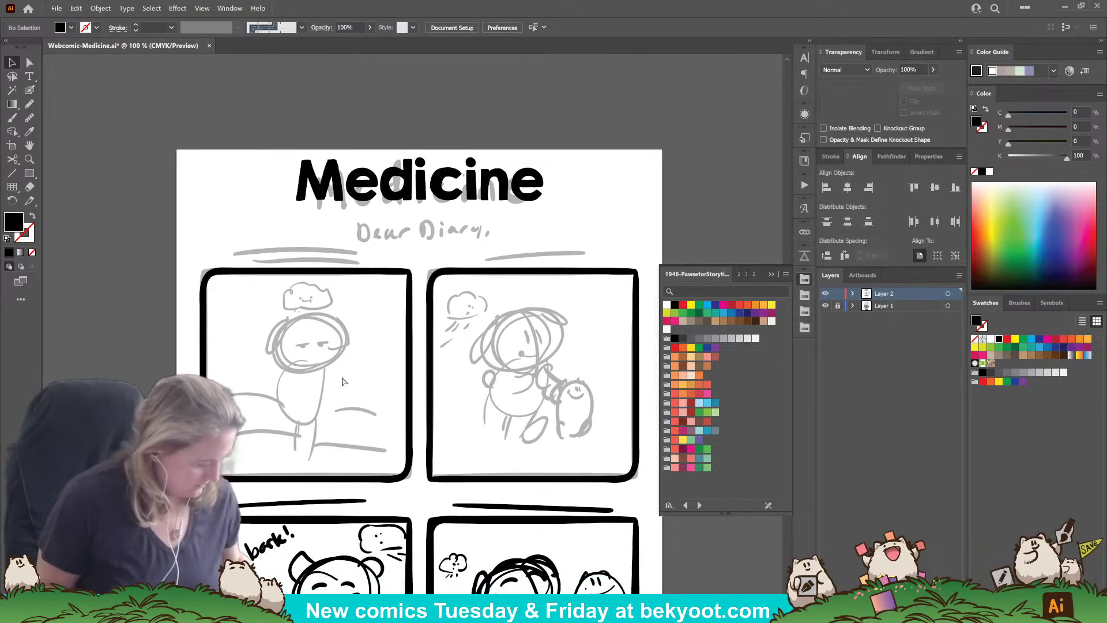
key(ctrl+s)
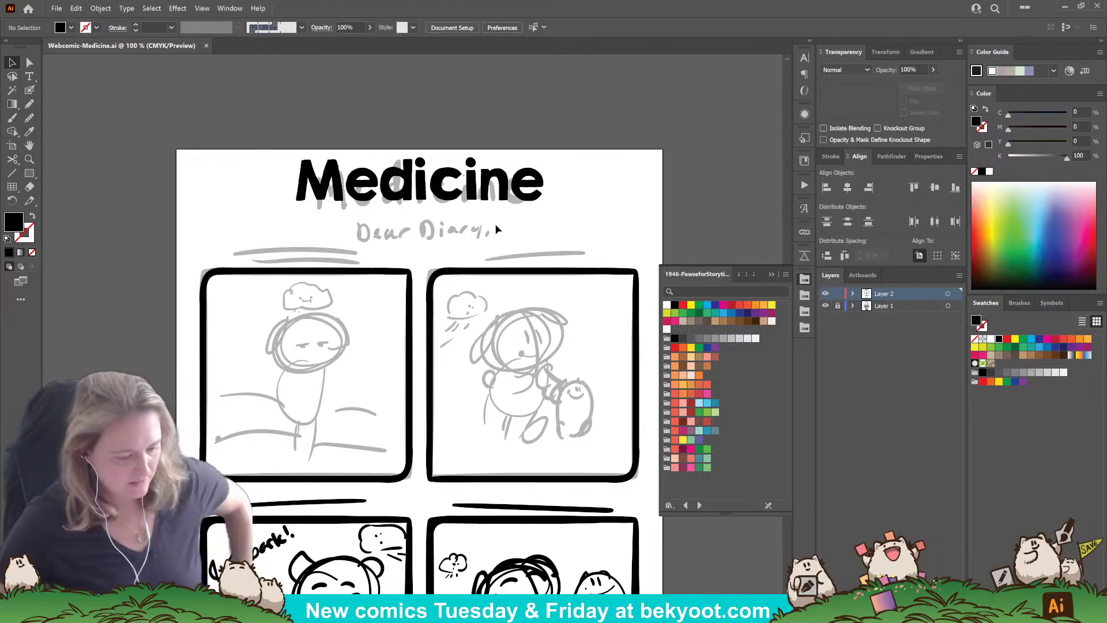
Step: Add a text line reading "Dear Diary" beneath the Medicine title, over its sketched lettering
click(30, 76)
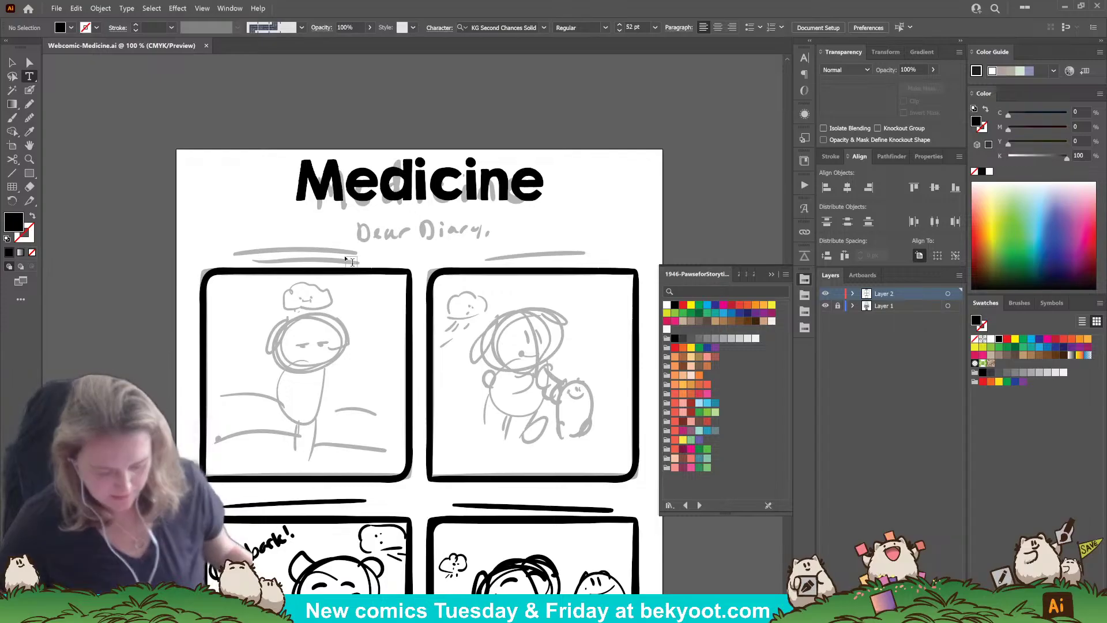
click(378, 233)
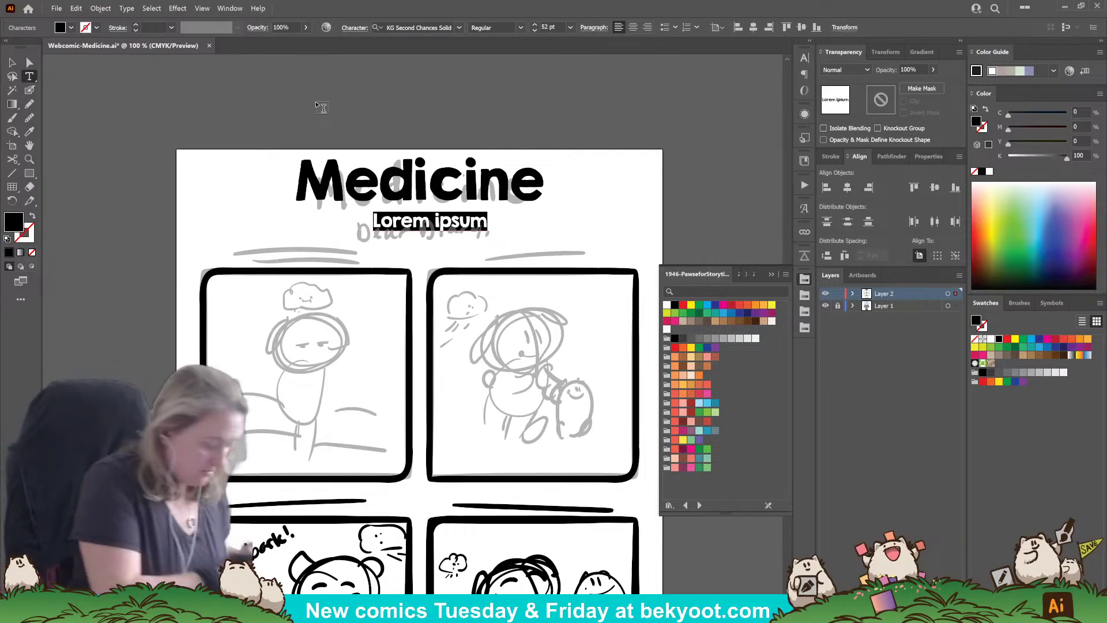
text(Dea)
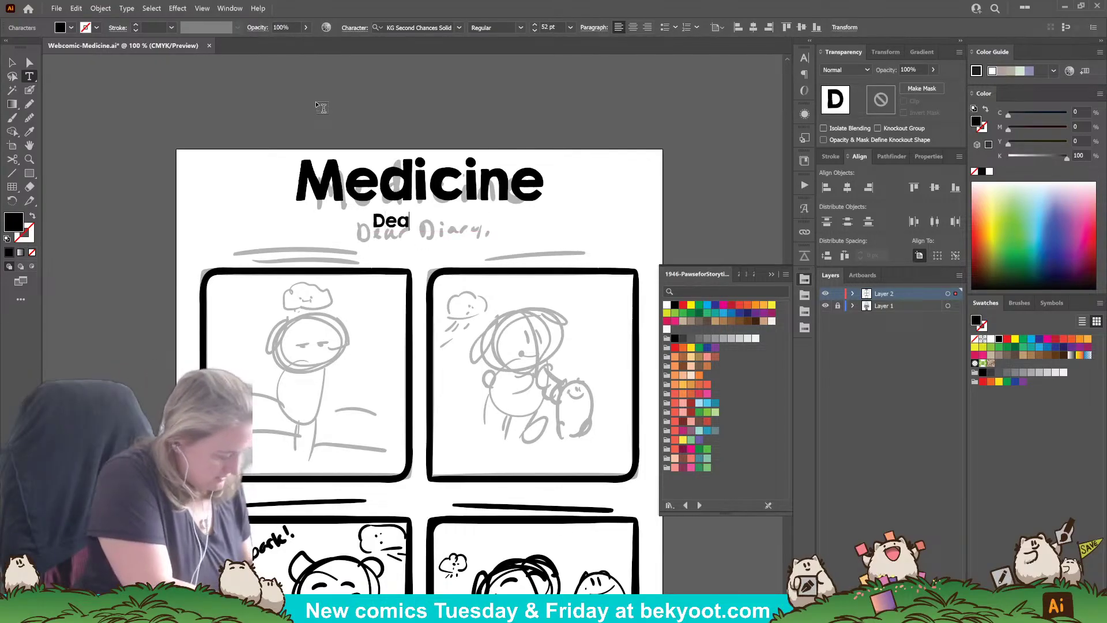
text(r Diary)
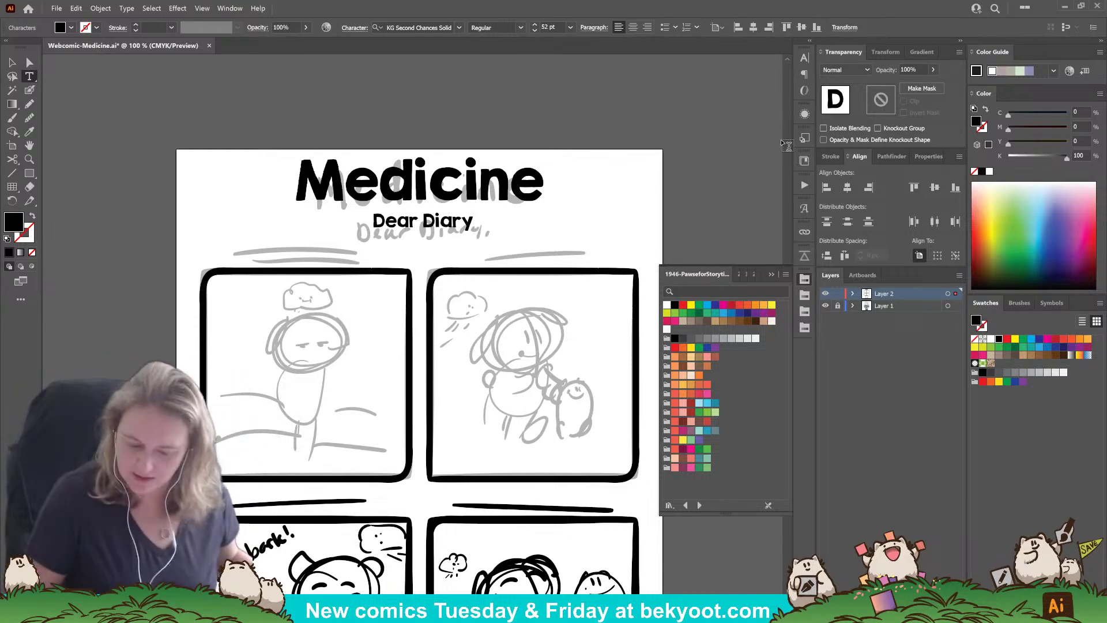
key(Escape)
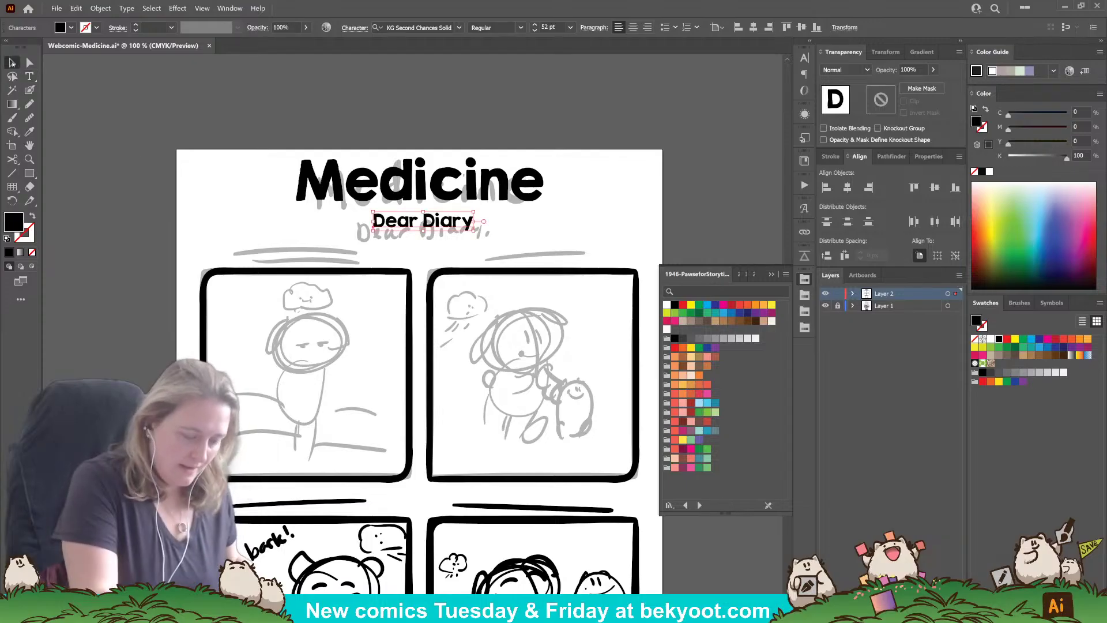
Step: Change the "Dear Diary" text to the KG Turning Tables font and scale it down to about 47 pt
click(460, 27)
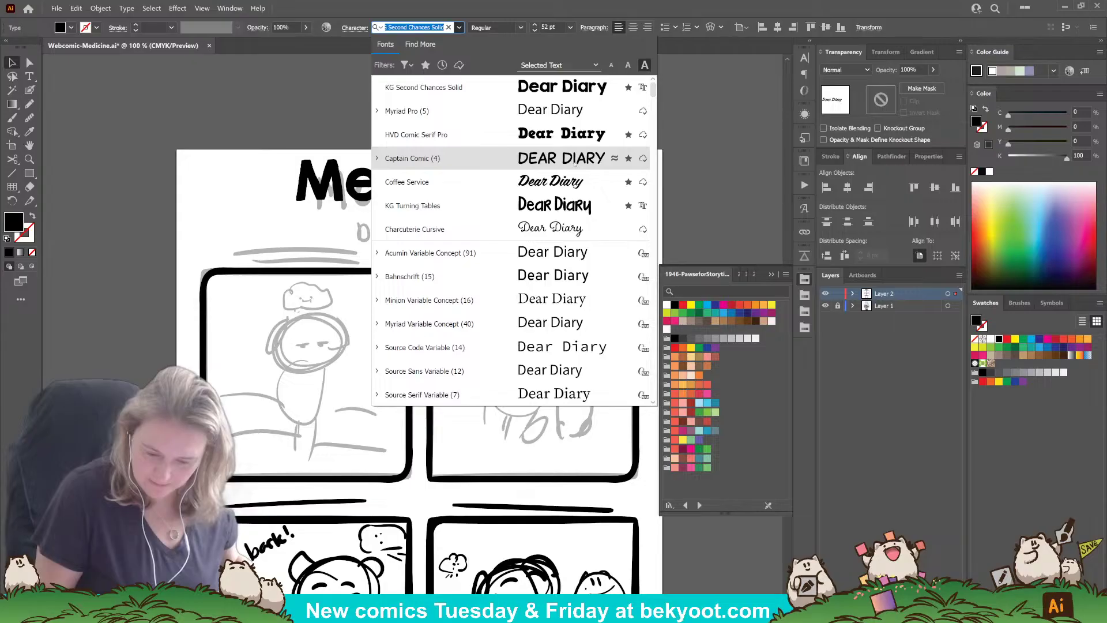
click(426, 64)
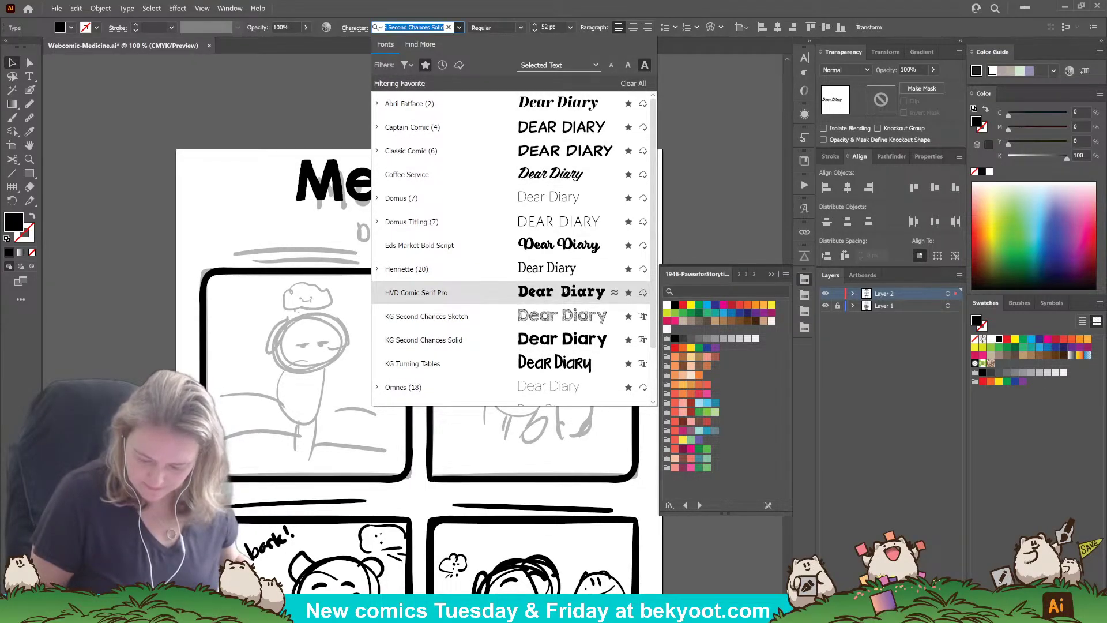
click(564, 363)
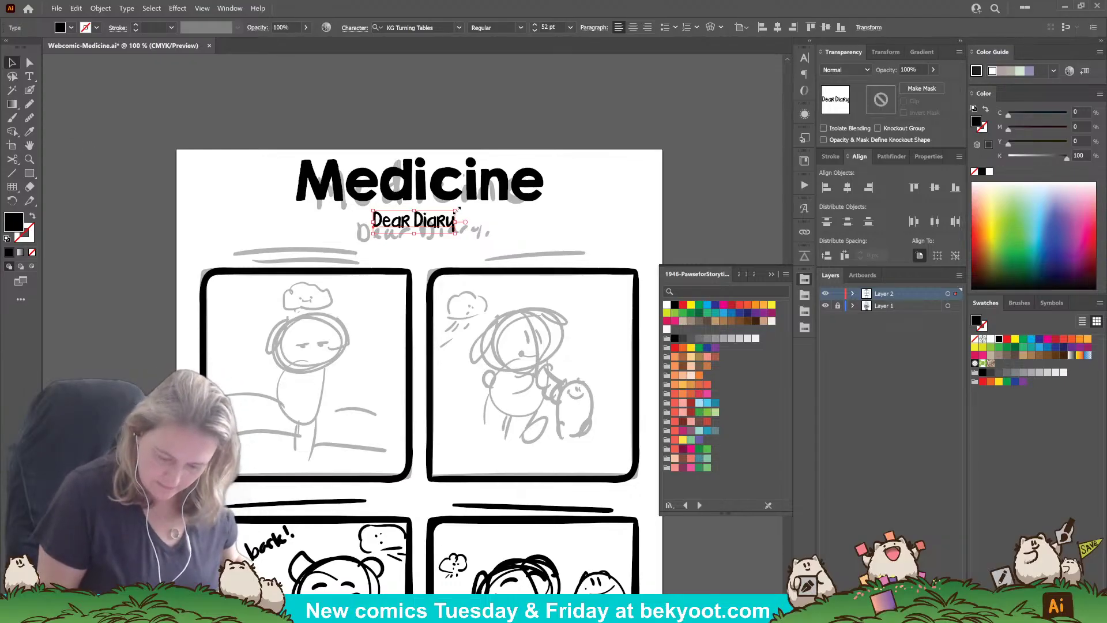
drag(457, 210, 432, 225)
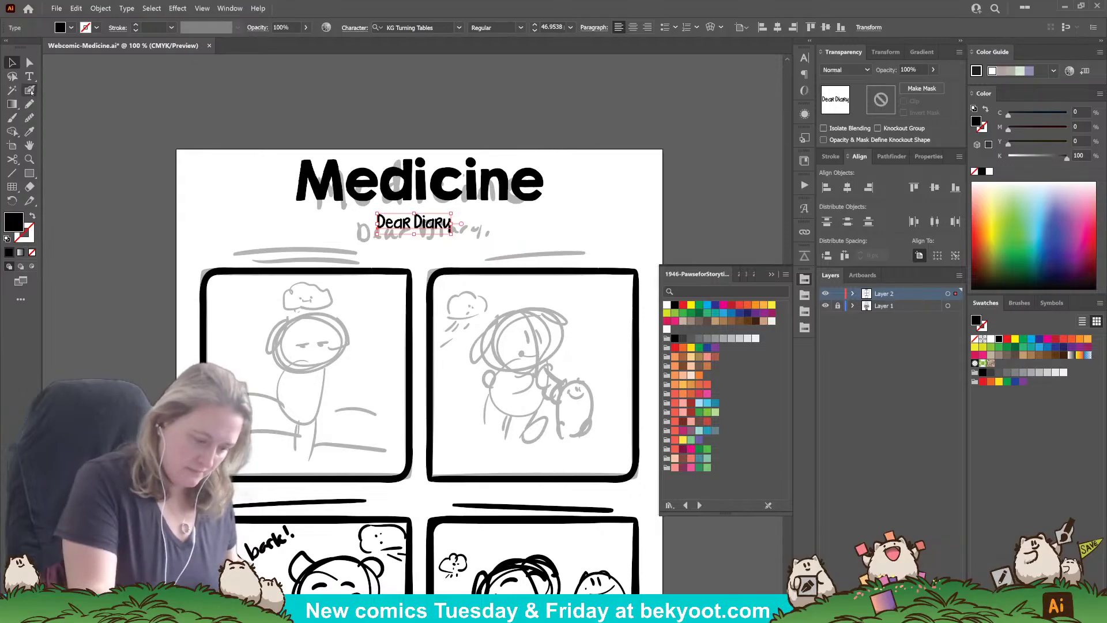
Step: Hand-draw an opening square bracket just before "Dear Diary", undoing and redrawing its lower stroke
click(29, 91)
ctrl+click(84, 254)
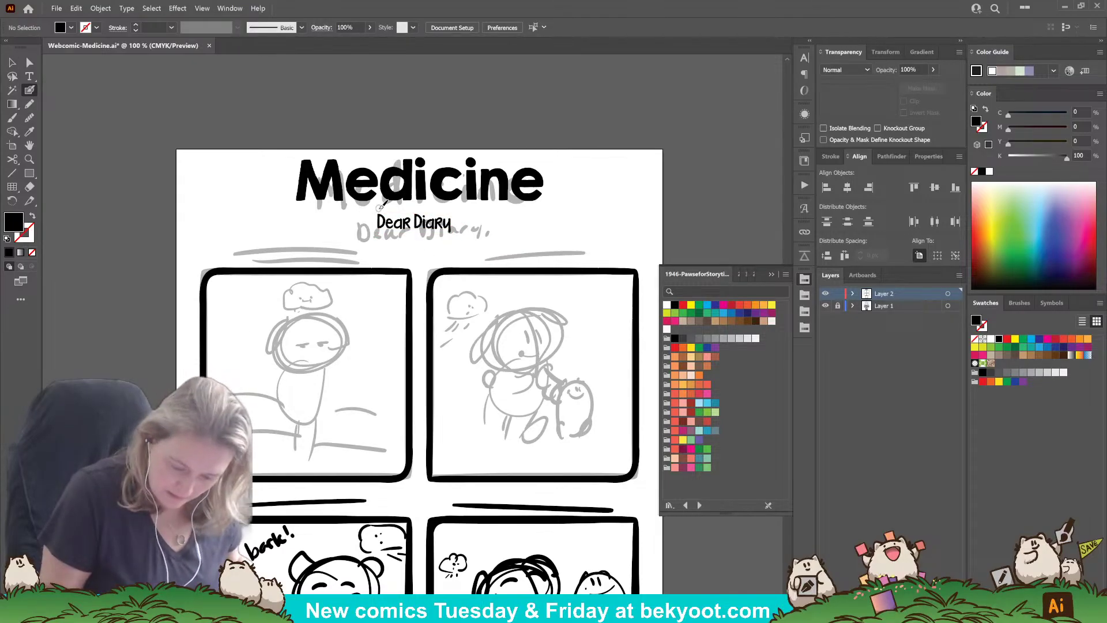
drag(373, 231, 381, 231)
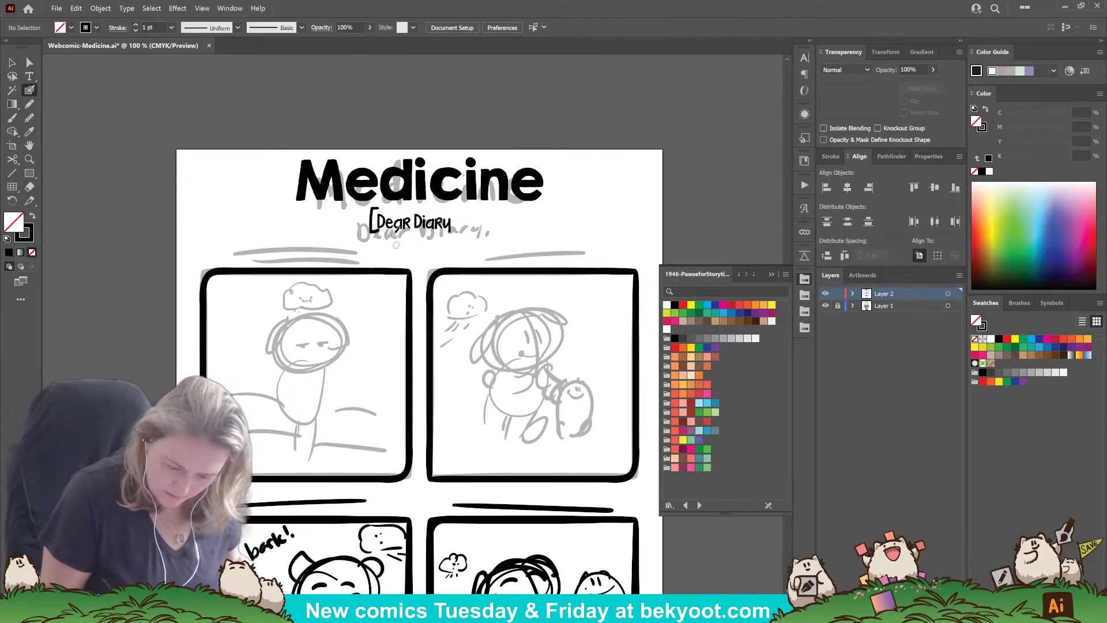
key(ctrl+z)
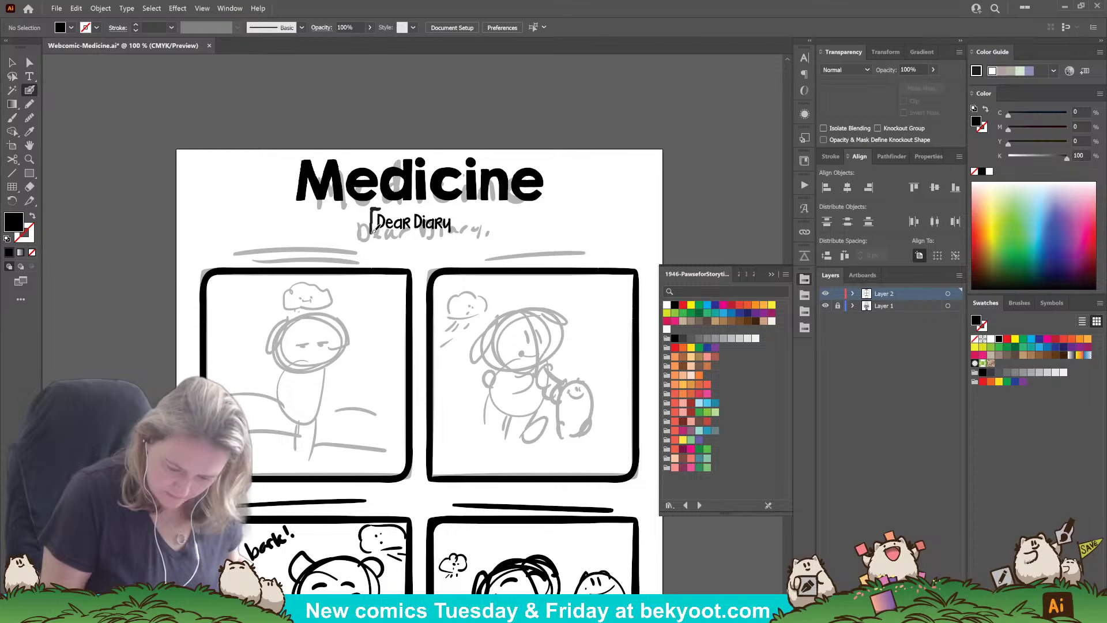
drag(374, 230, 381, 232)
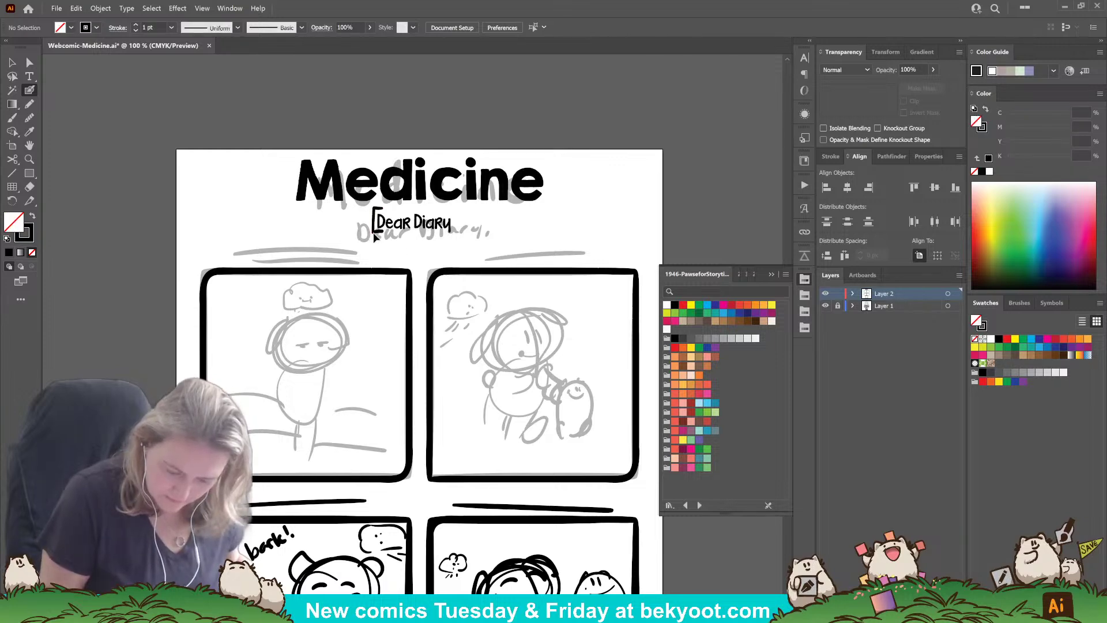
ctrl+click(372, 232)
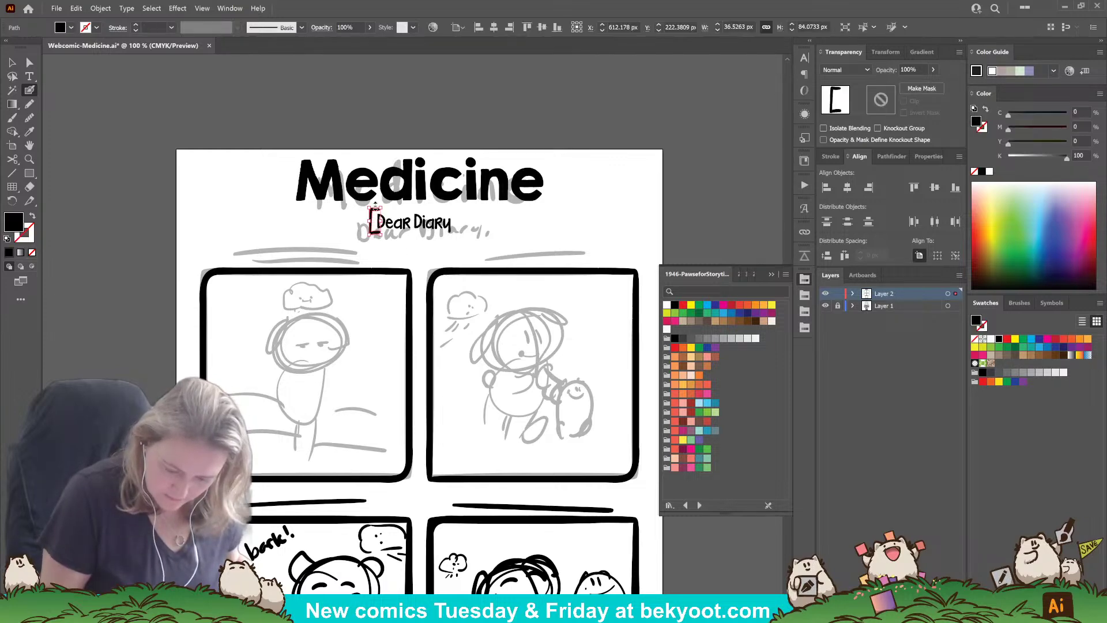
ctrl+click(408, 250)
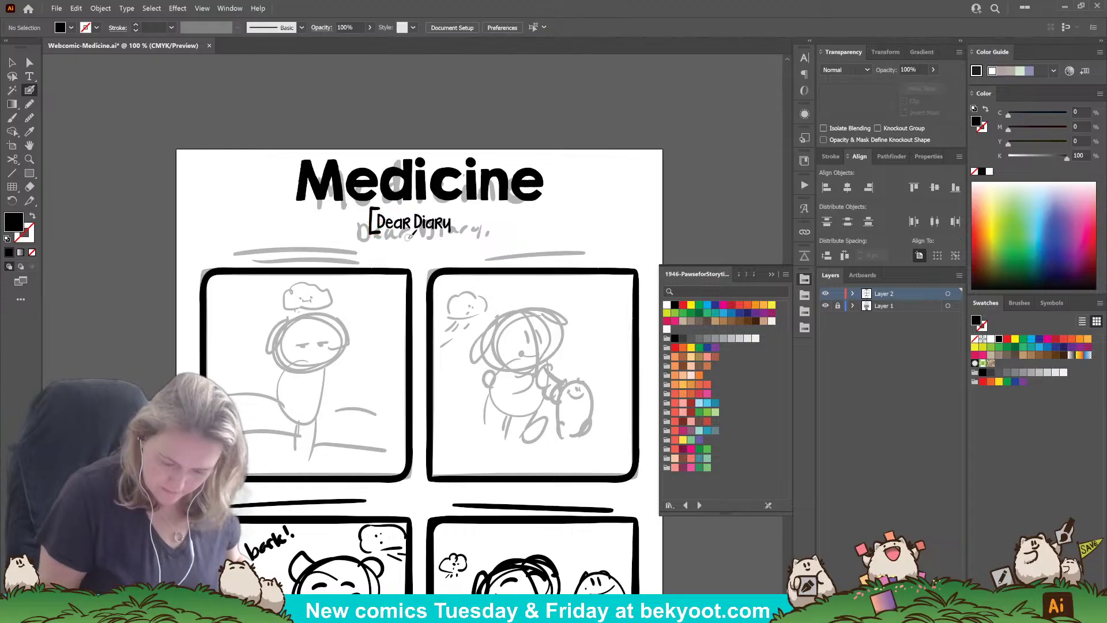
Step: Duplicate the bracket, rotate the copy into a closing bracket and place it beside the fifth panel
key(v)
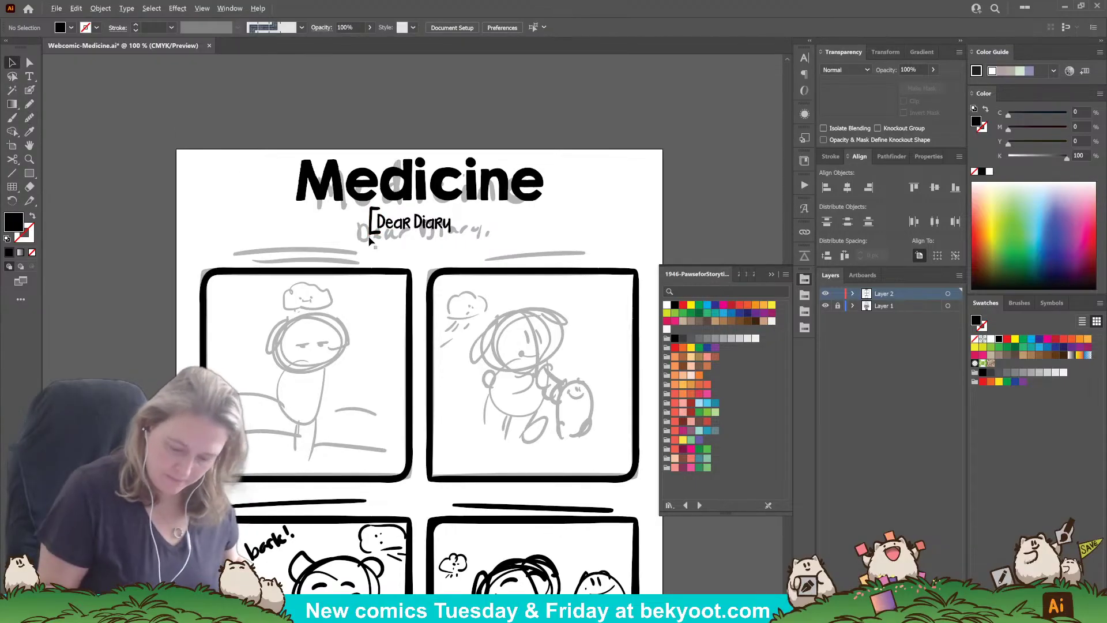
drag(393, 239, 582, 242)
drag(612, 347, 522, 210)
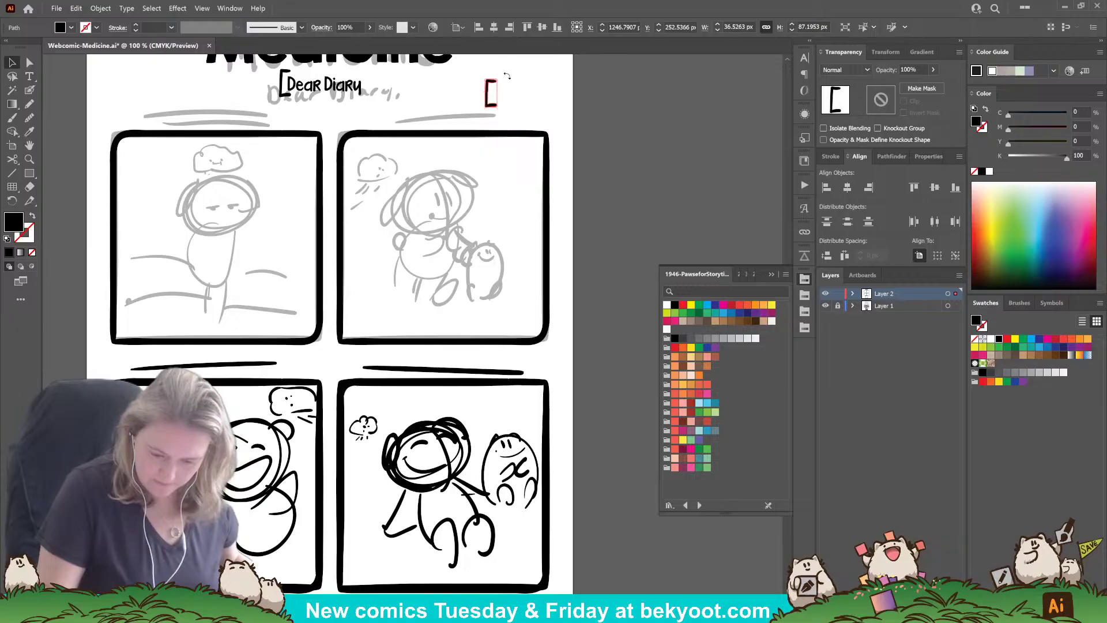
drag(506, 76, 590, 499)
drag(593, 555, 579, 296)
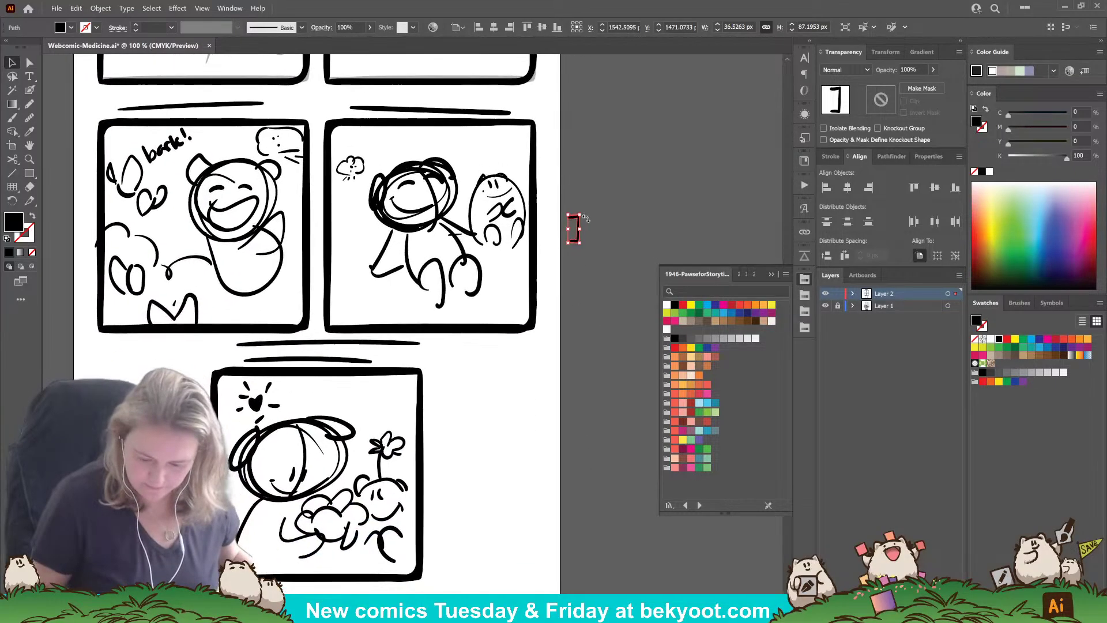
drag(579, 240, 522, 401)
click(496, 434)
drag(424, 82, 508, 405)
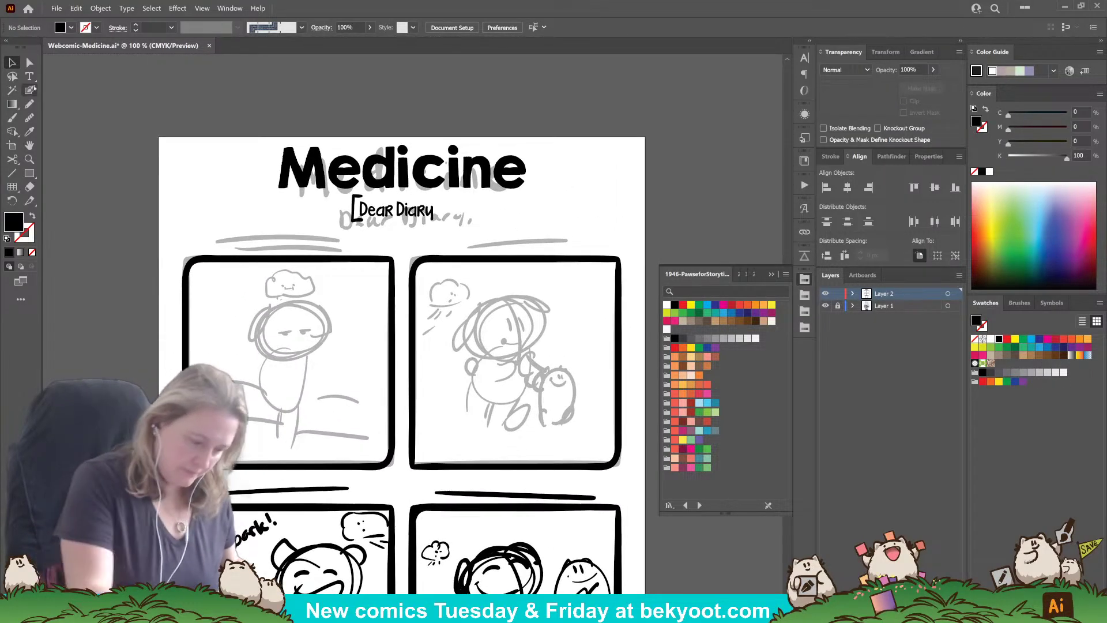
Step: Start a 46 pt caption above the first panel with the line "When I'm feeling down,"
click(30, 77)
click(229, 237)
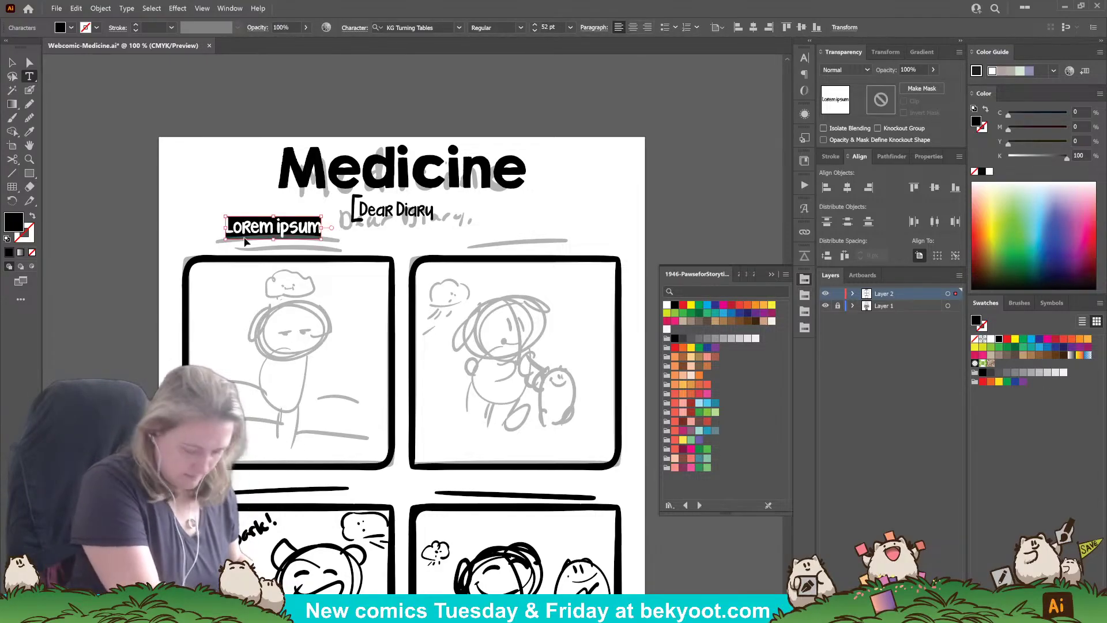
key(ctrl+shift+comma)
key(ctrl+shift+comma)
key(ctrl+shift+comma)
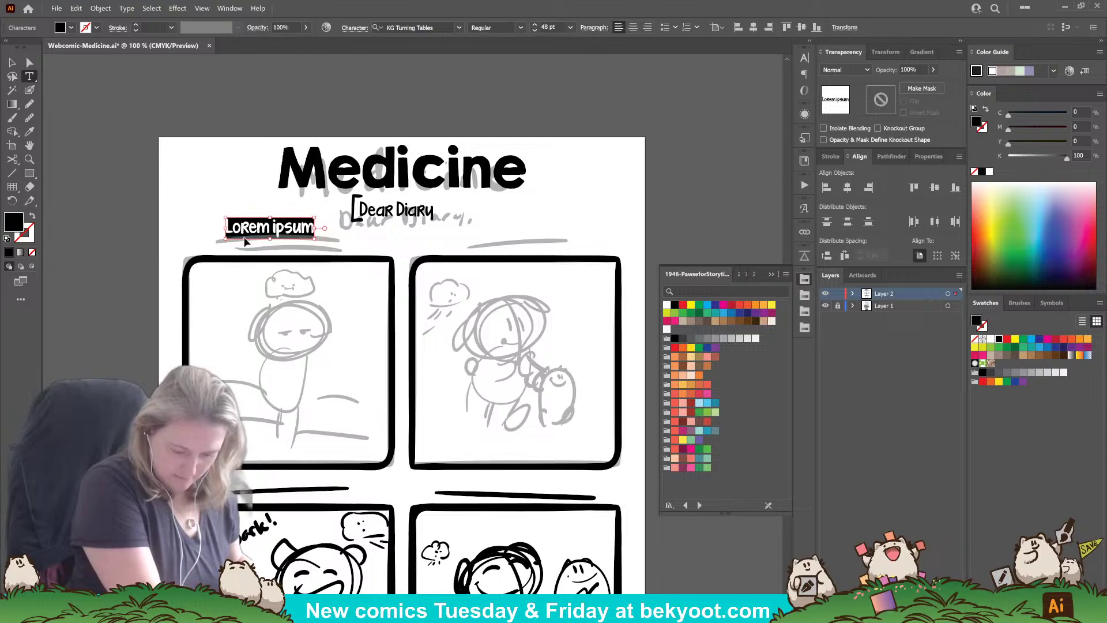
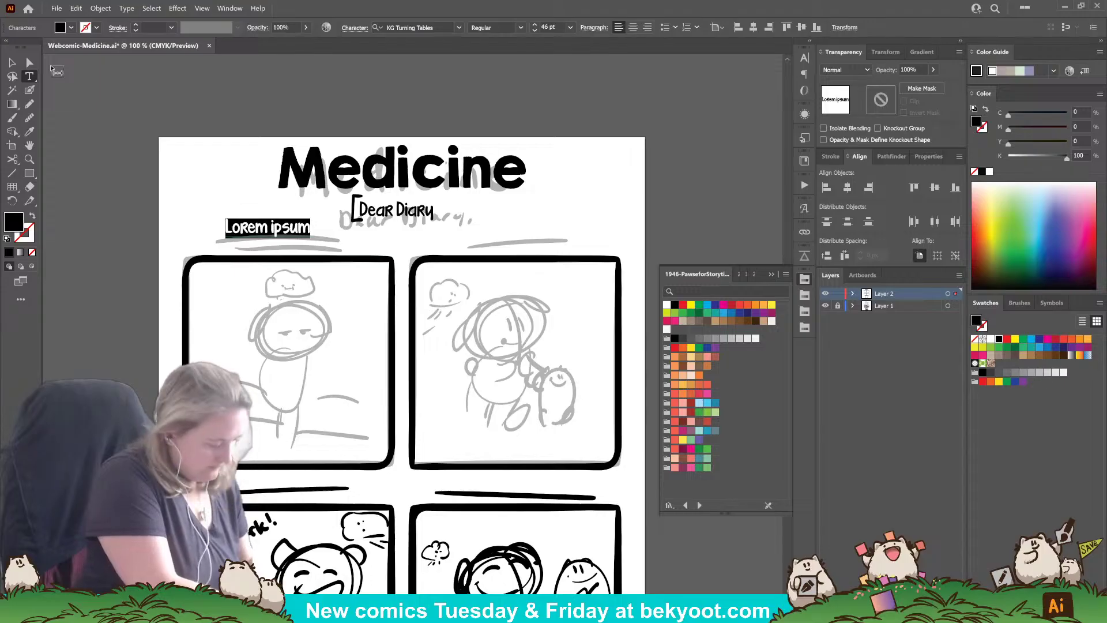
text(When I'm feeling)
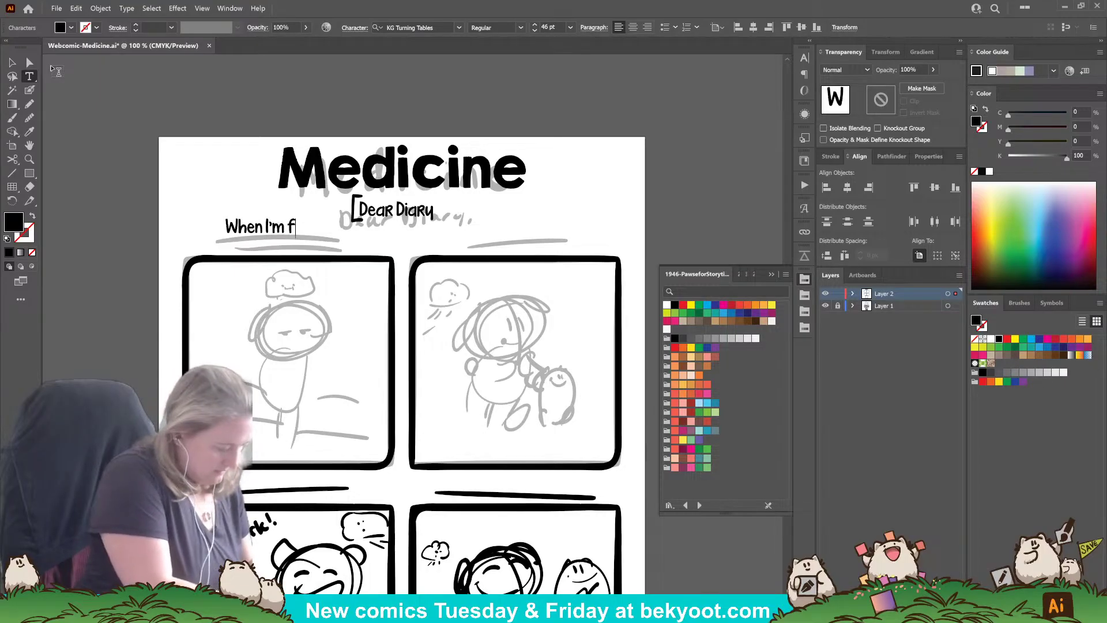
text(down)
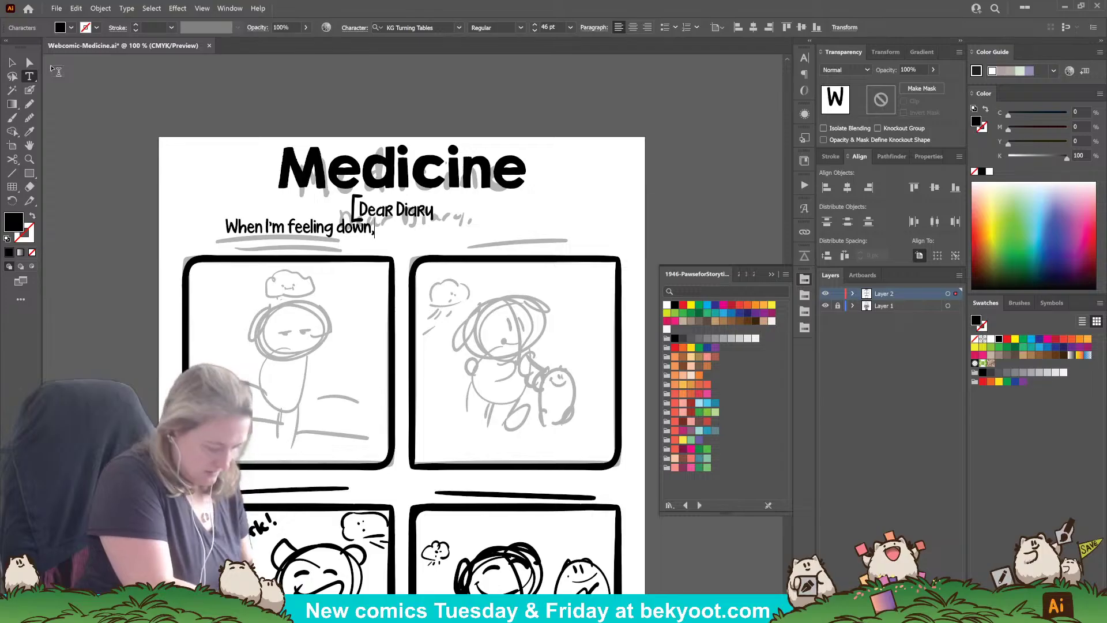
text(,)
key(Return)
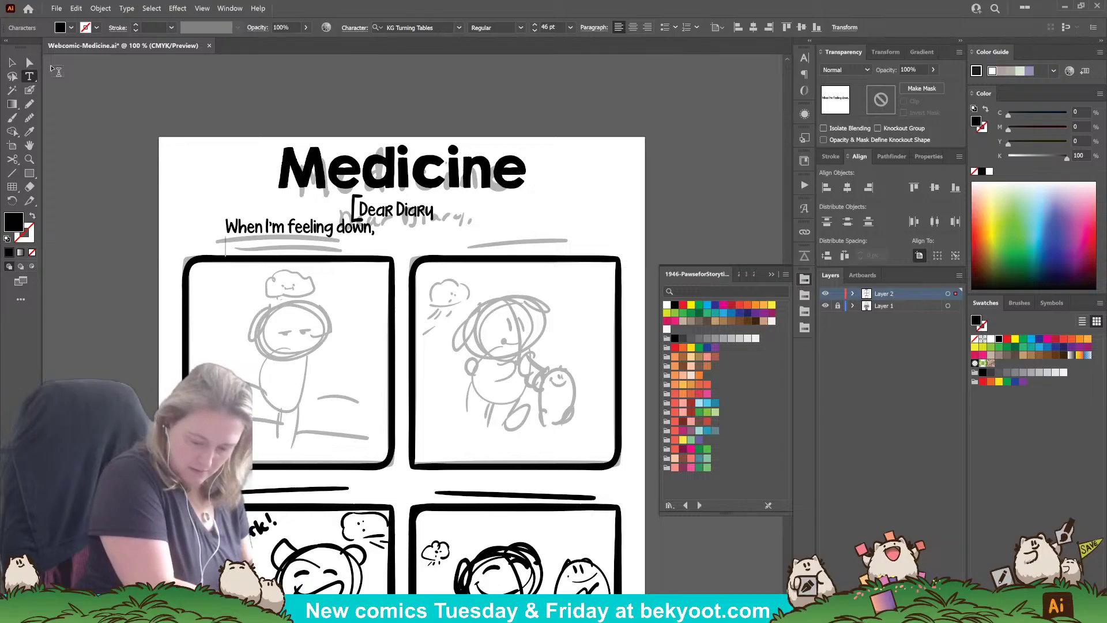
Step: Add "I find the simple things can be the best medicine around." to the caption, breaking the line before "can"
text(I find t)
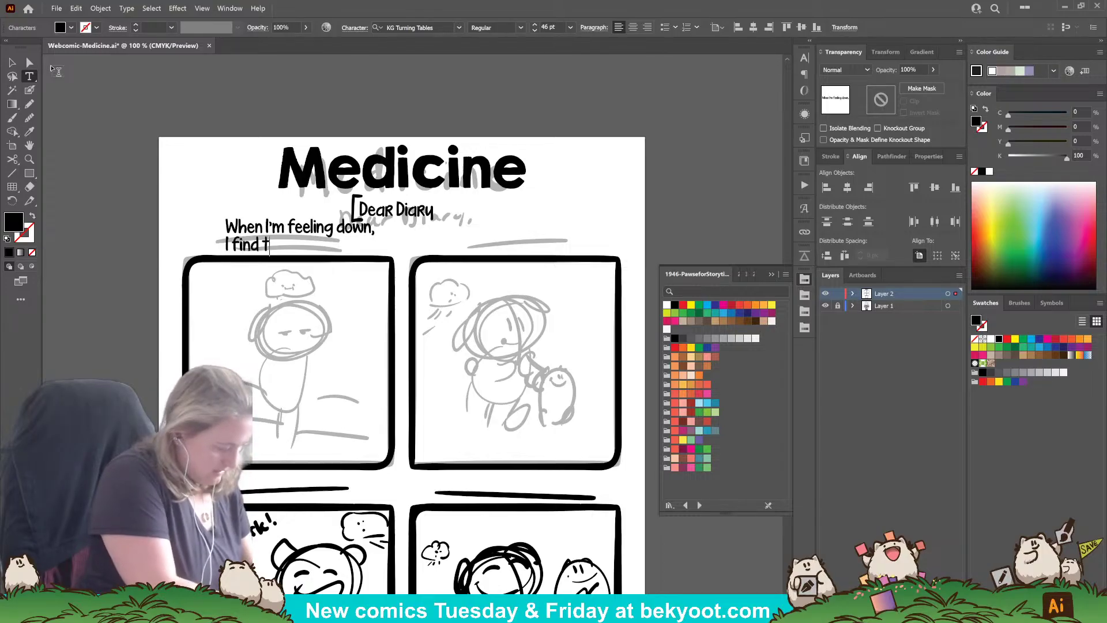
text(he simple thing)
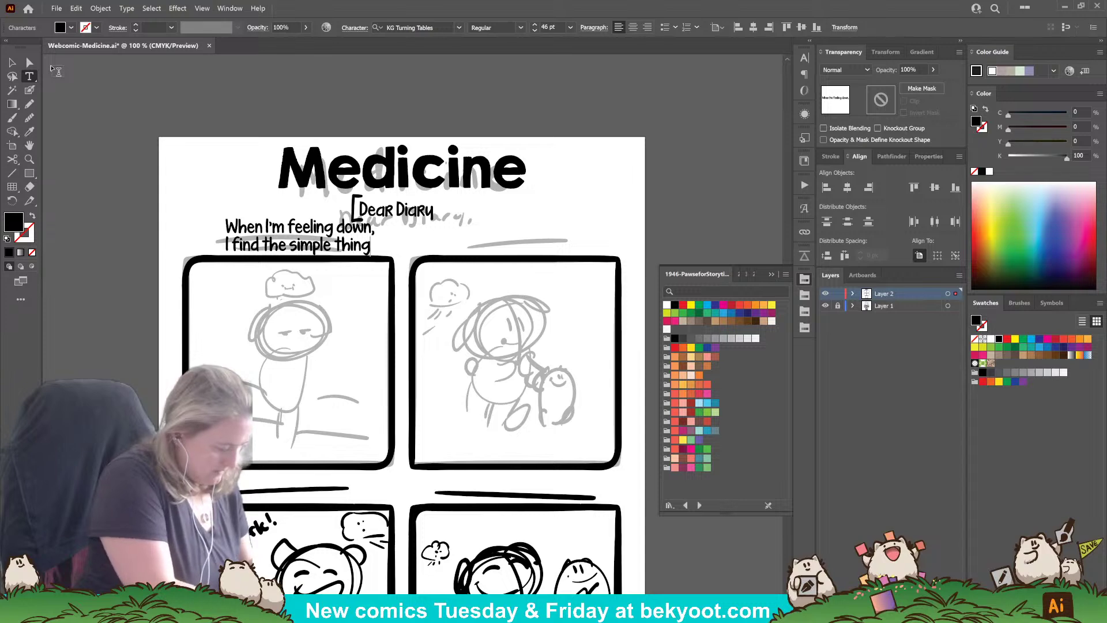
text(s can be the bes)
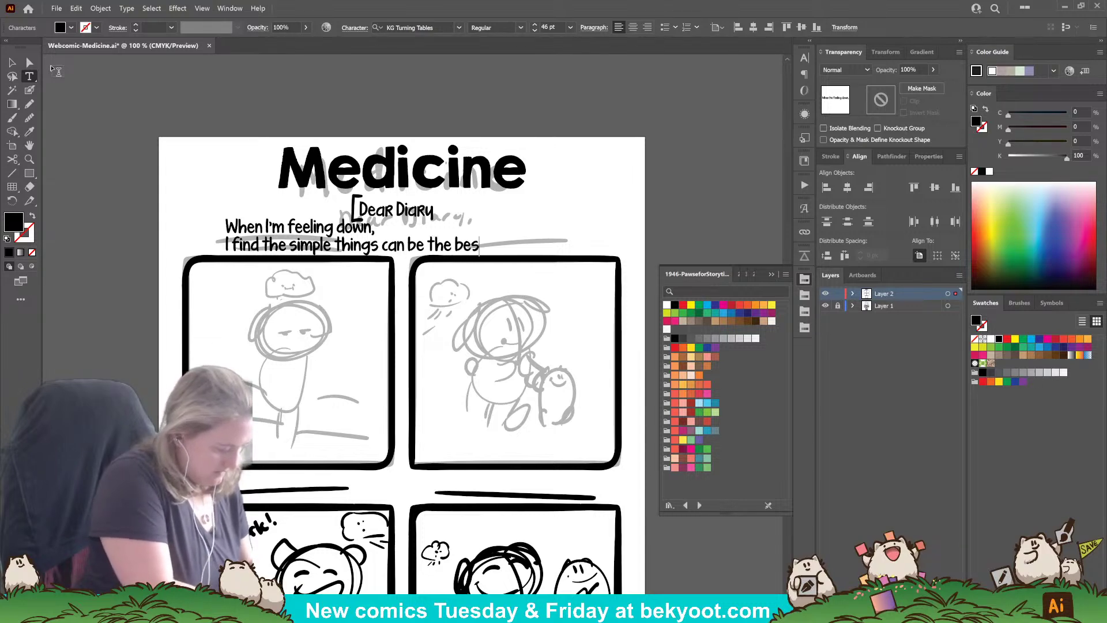
text(t medicine around..)
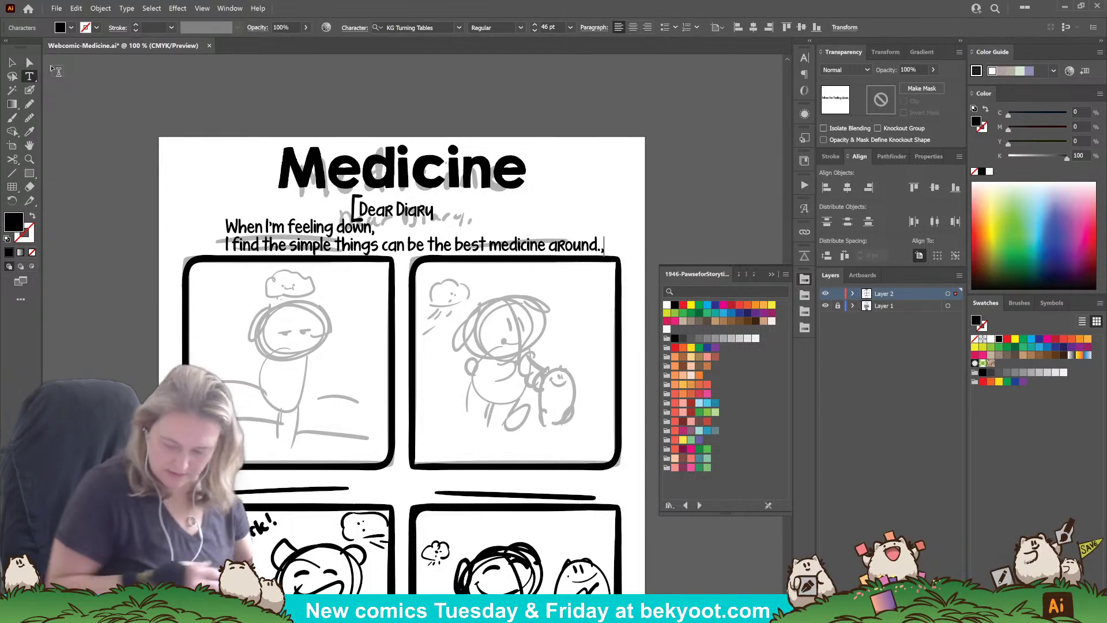
key(BackSpace)
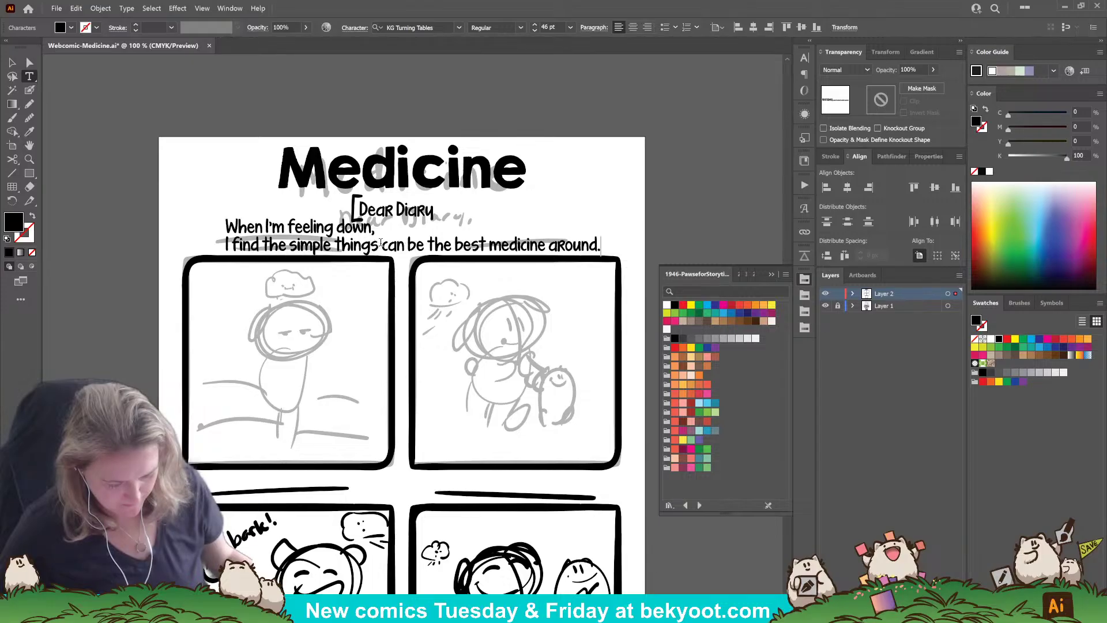
key(BackSpace)
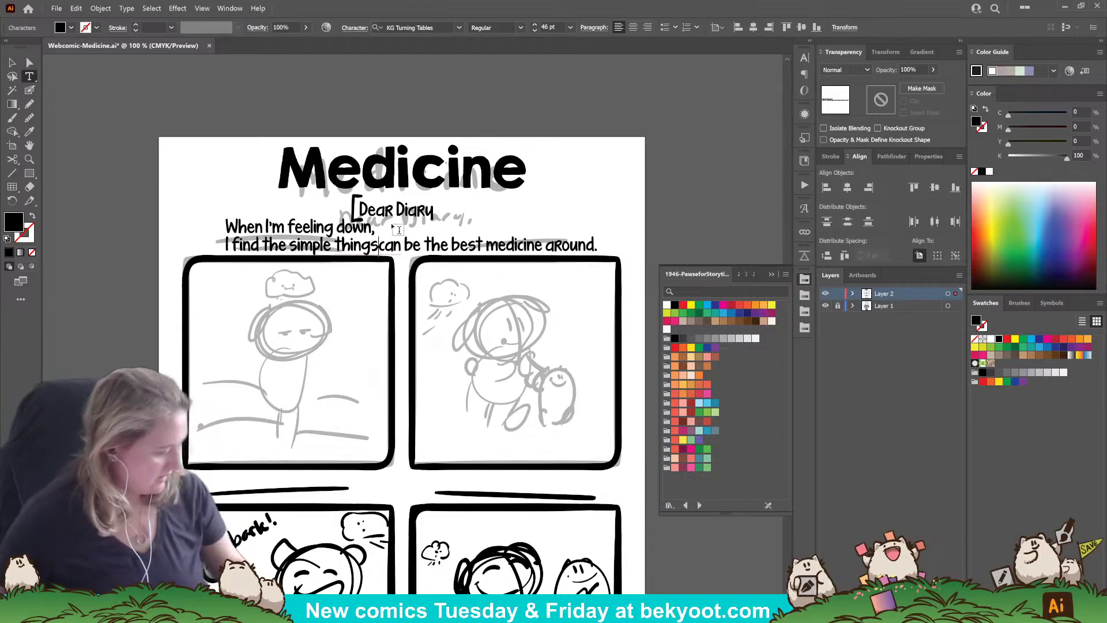
key(Return)
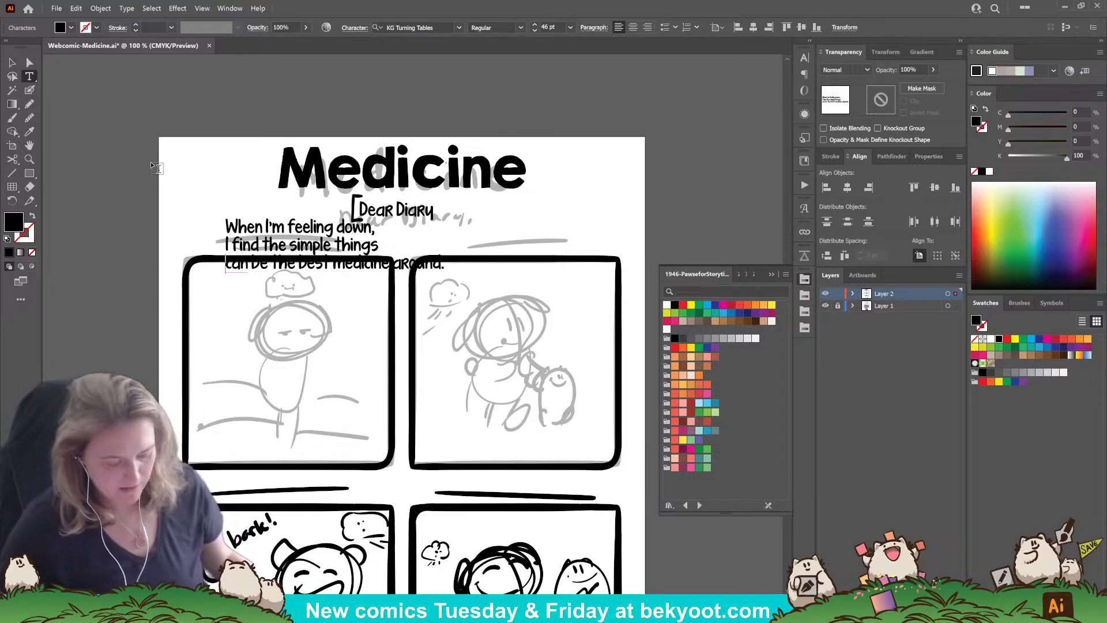
Step: Move the caption up above the first panel, lining up its left side with the panel's left edge
click(12, 63)
click(91, 251)
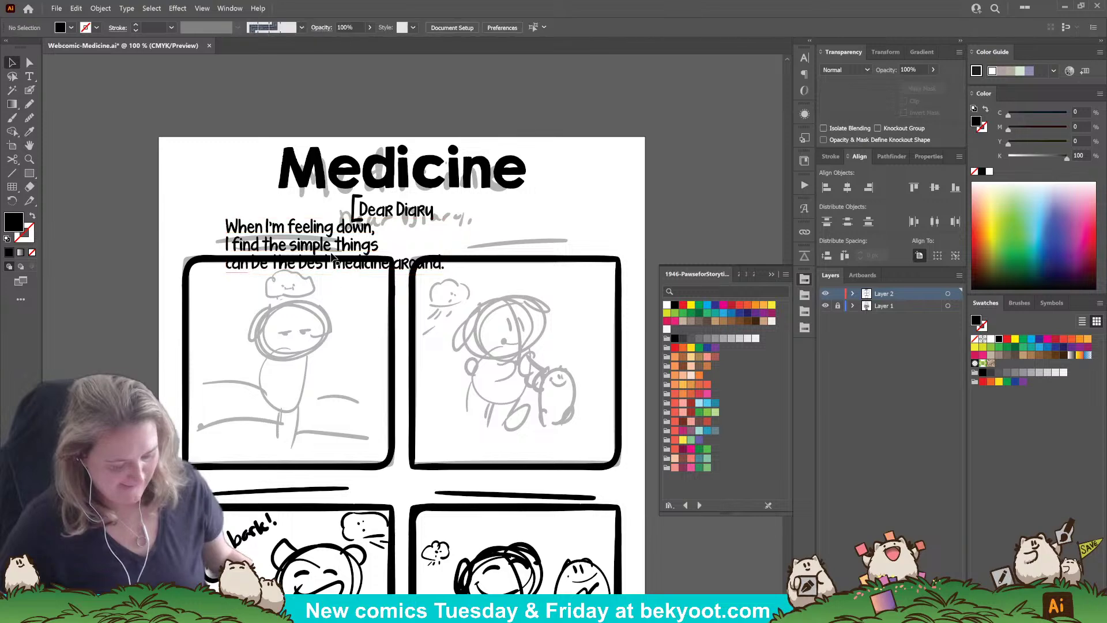
drag(331, 253, 294, 239)
click(294, 239)
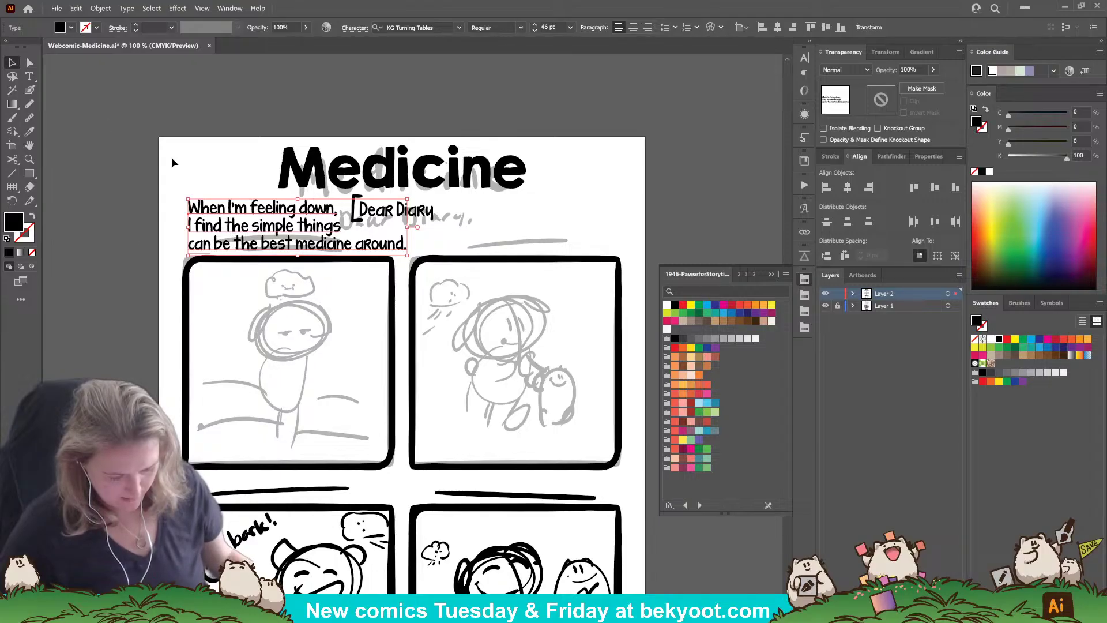
Step: Remove "I find" from the second line of the caption above the first panel
click(29, 76)
click(248, 236)
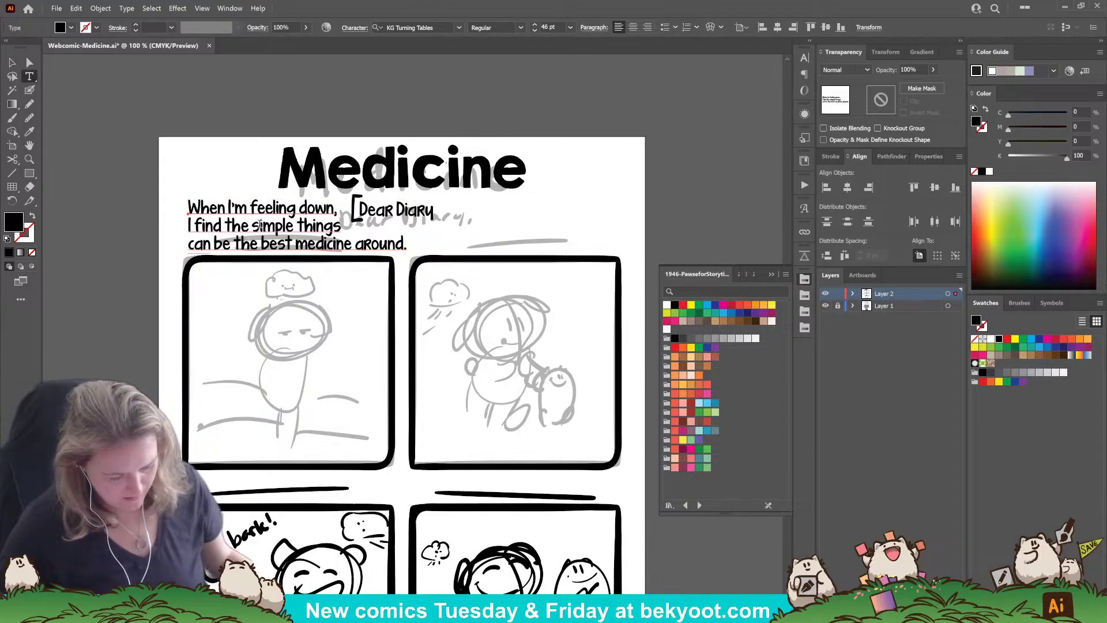
click(226, 223)
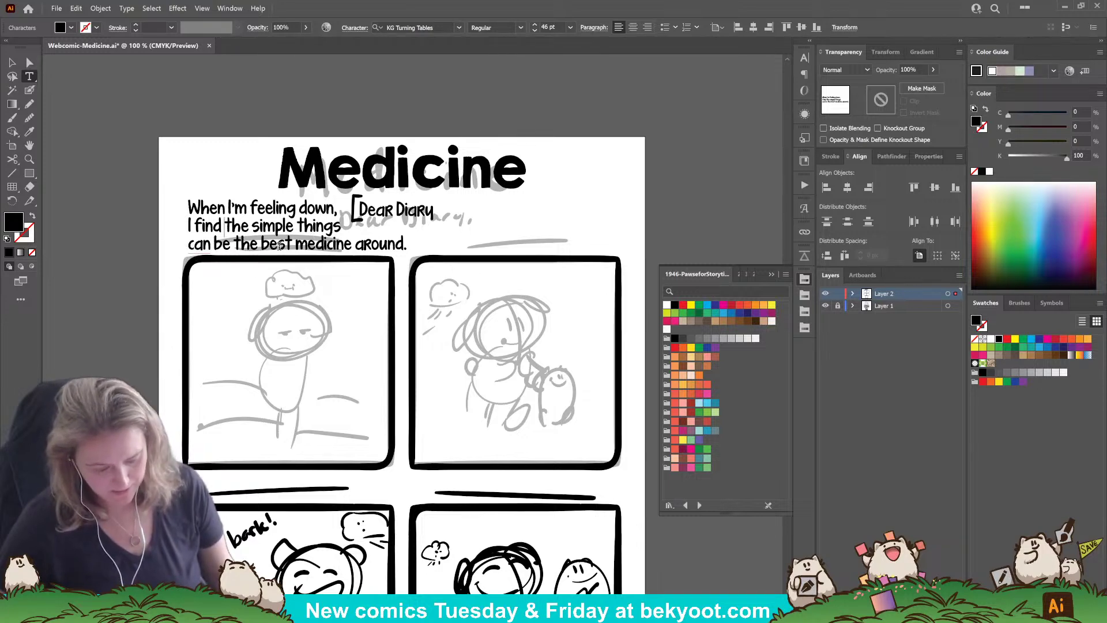
key(BackSpace)
key(BackSpace)
key(BackSpace)
key(BackSpace)
key(BackSpace)
key(BackSpace)
key(BackSpace)
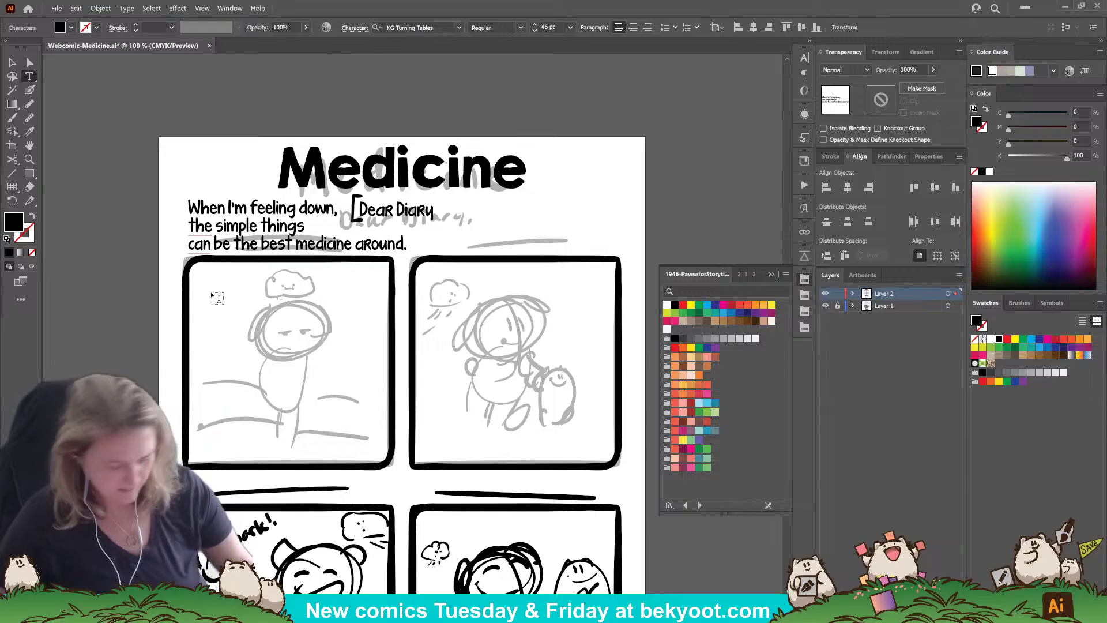
Step: Rewrap the caption so the second line ends with "can be" and the third reads "the best medicine around."
click(189, 247)
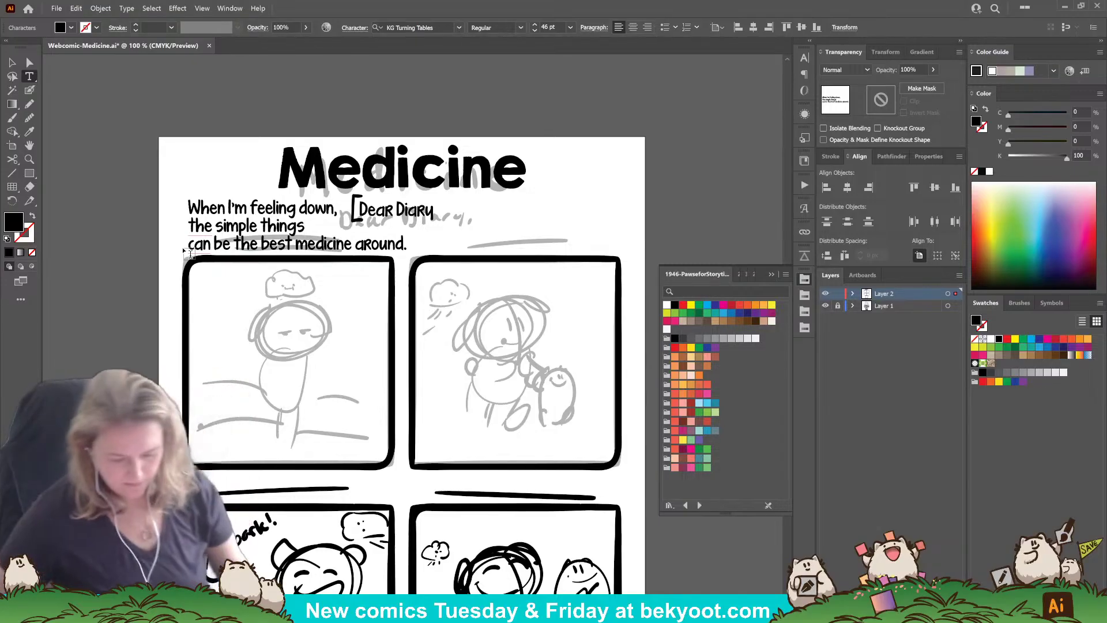
key(BackSpace)
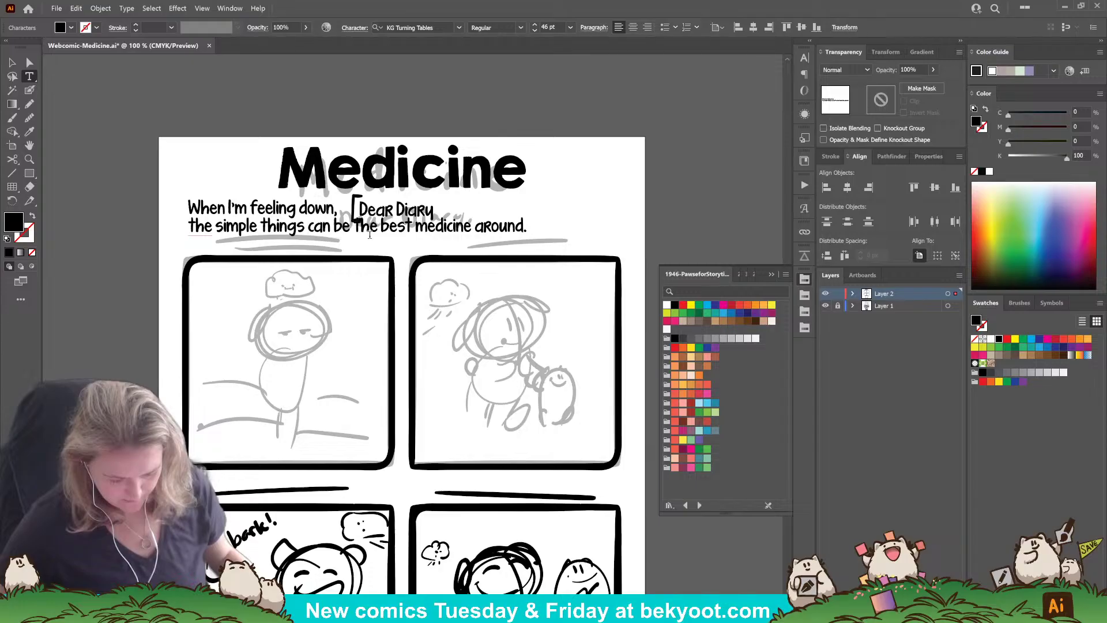
key(Return)
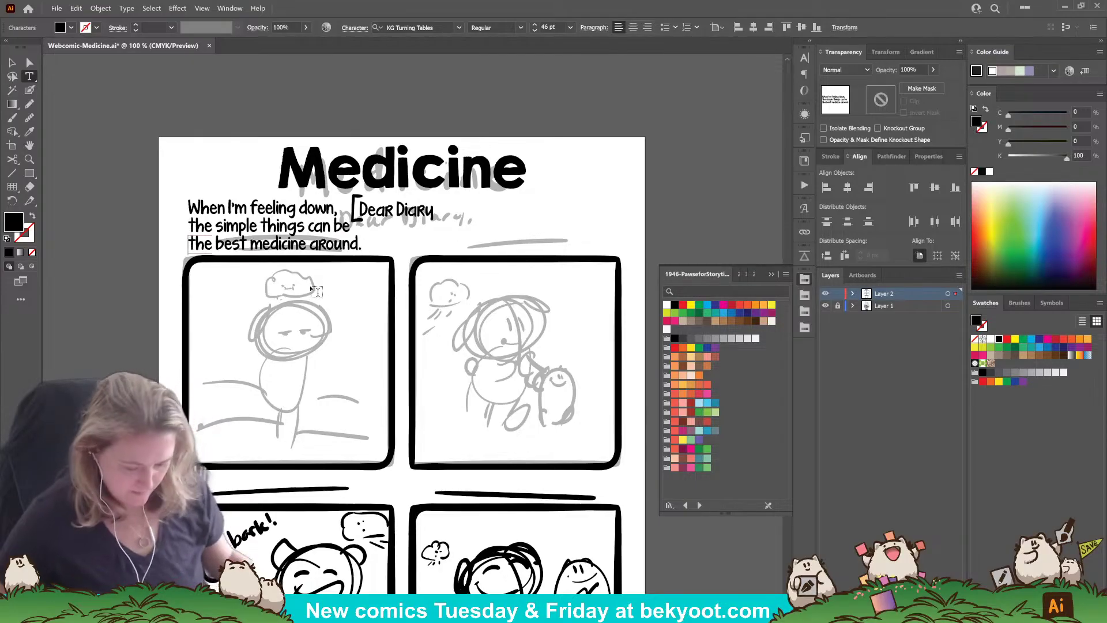
click(12, 63)
click(55, 298)
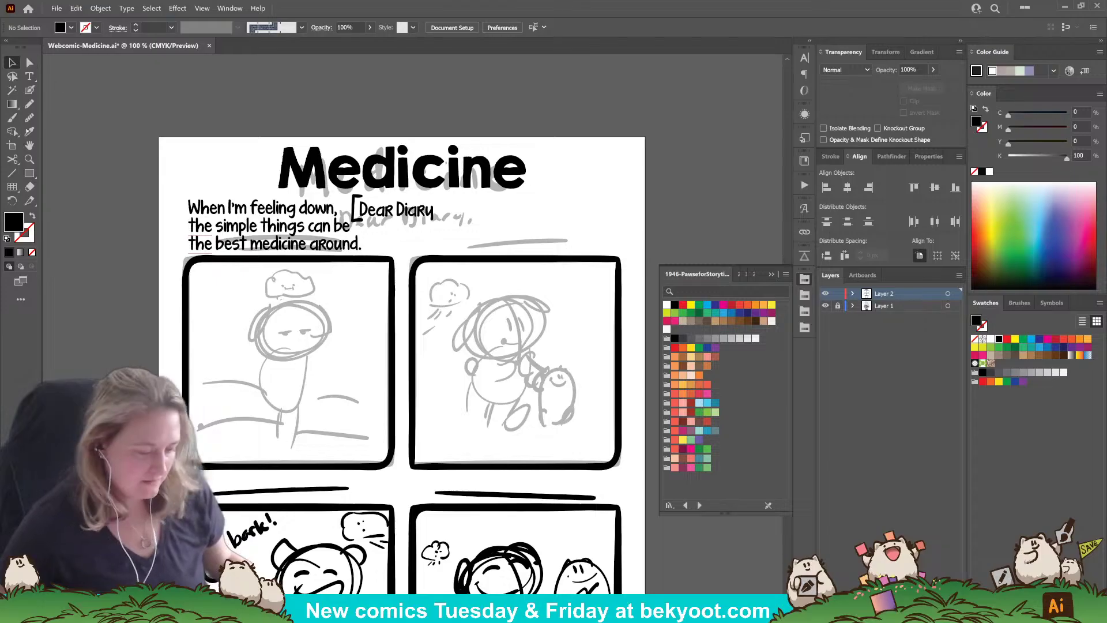
Step: Extend the artboard upward to a height of about 2837 px and move the title, "Dear Diary" and its bracket up
click(13, 146)
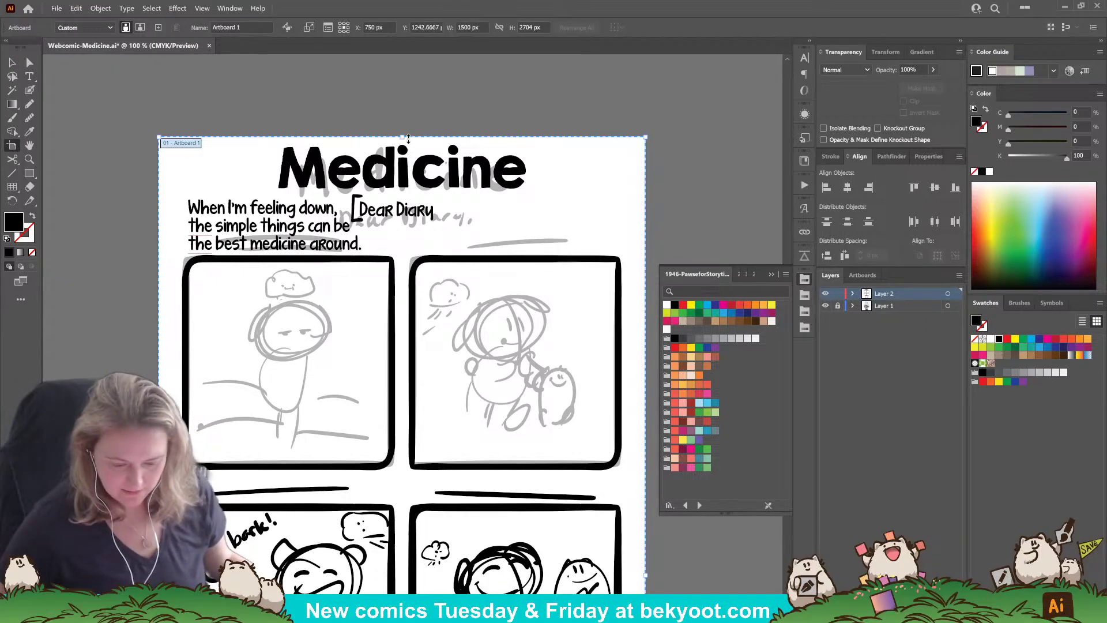
drag(404, 137, 419, 96)
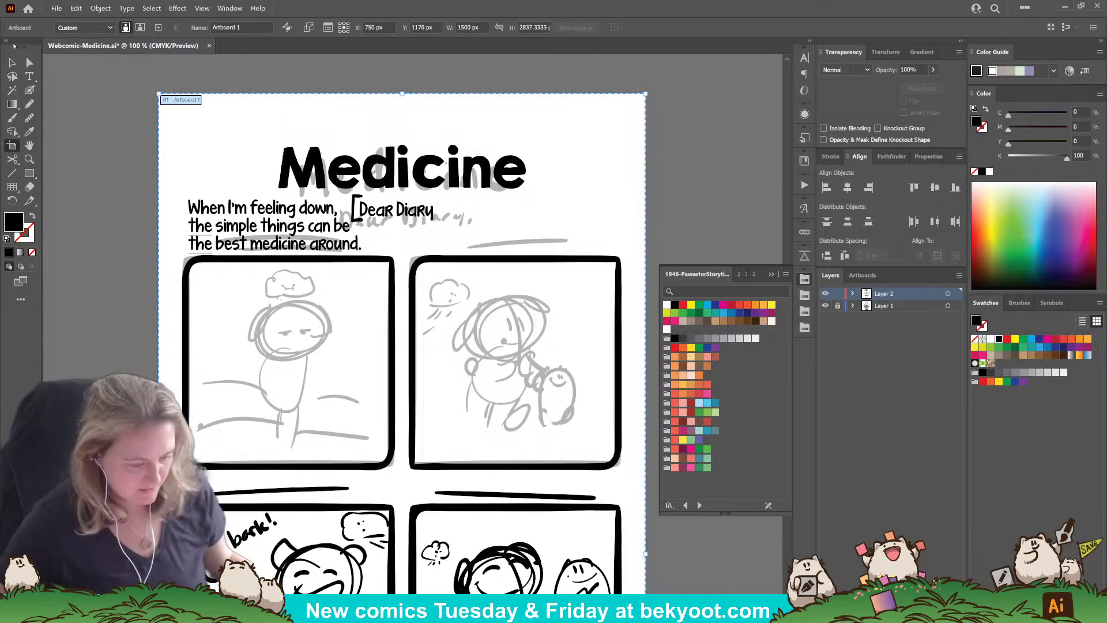
key(v)
click(412, 212)
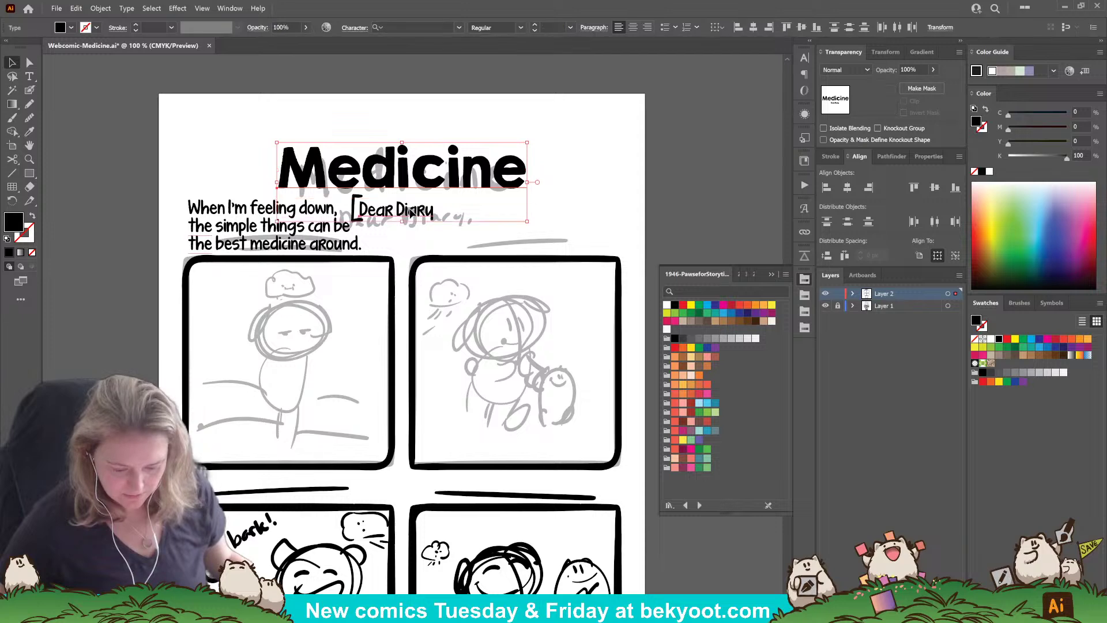
click(427, 246)
click(356, 198)
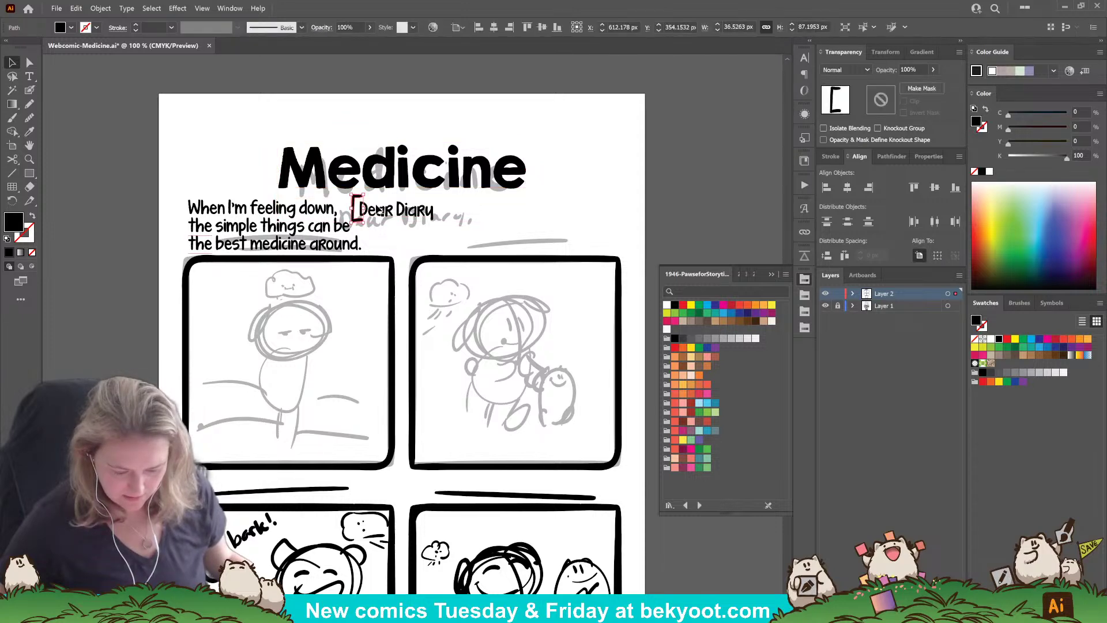
shift+click(378, 210)
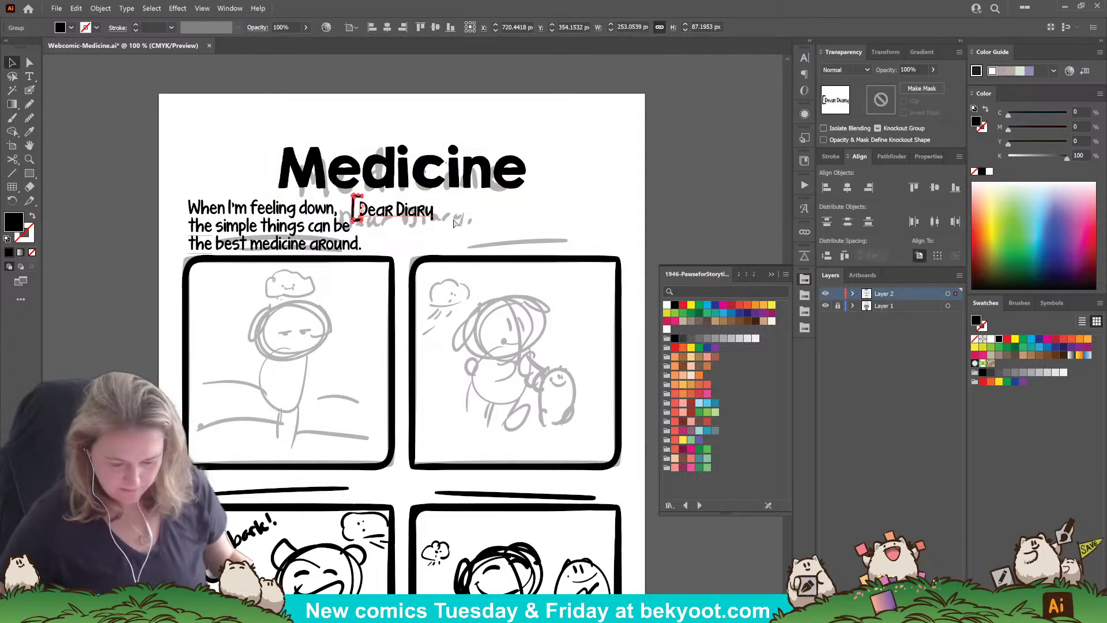
shift+click(436, 189)
drag(427, 210, 428, 176)
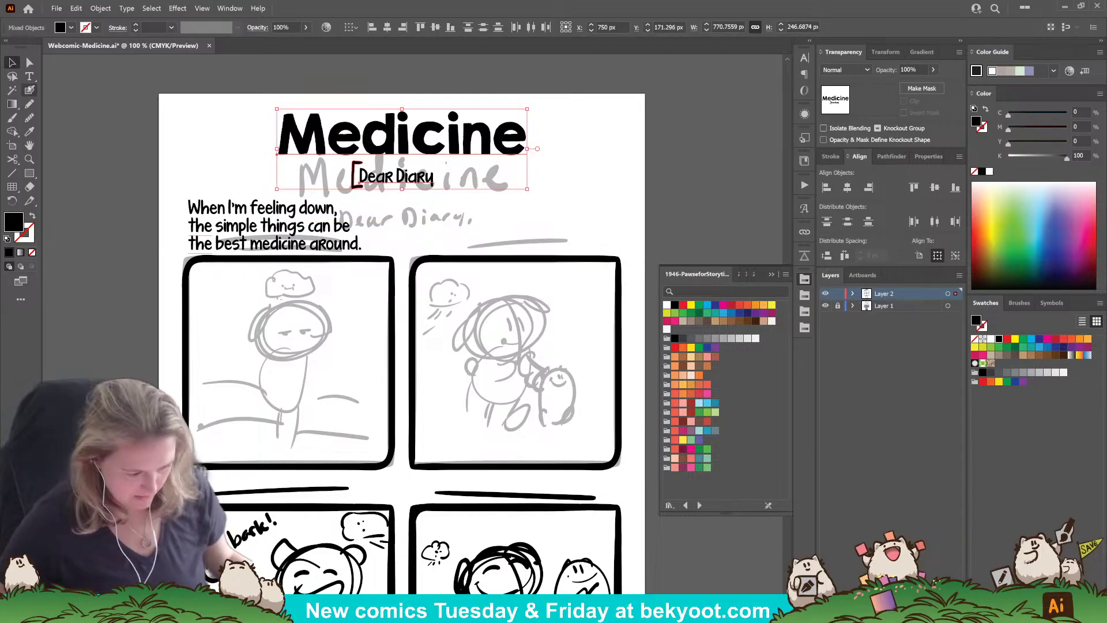
Step: Add a comma at the end of the "Dear Diary" text
click(29, 77)
ctrl+click(88, 144)
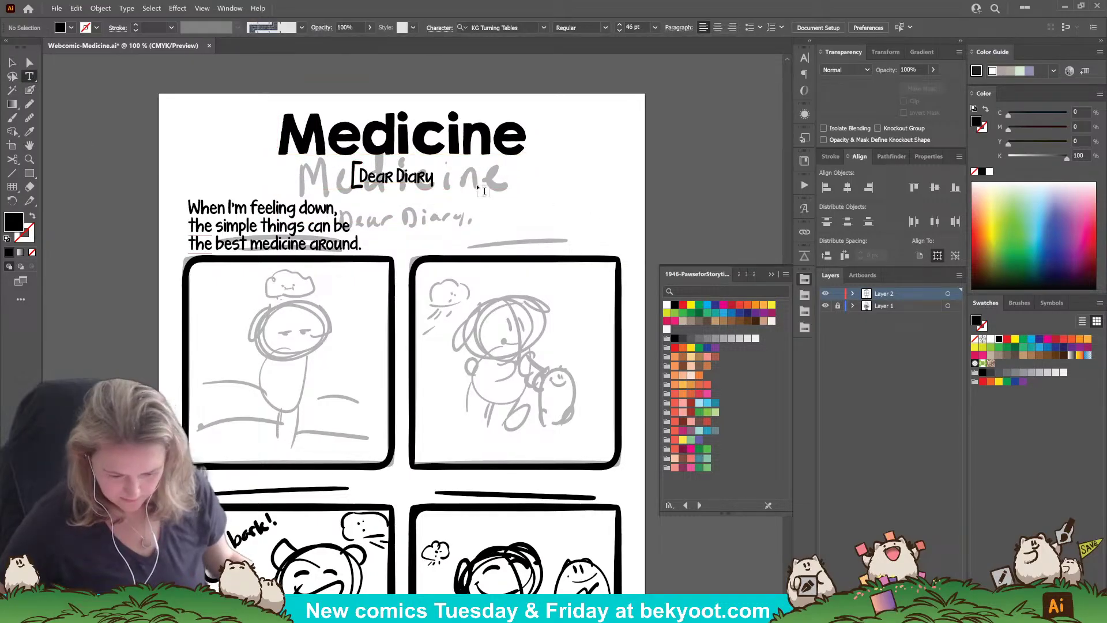
click(433, 176)
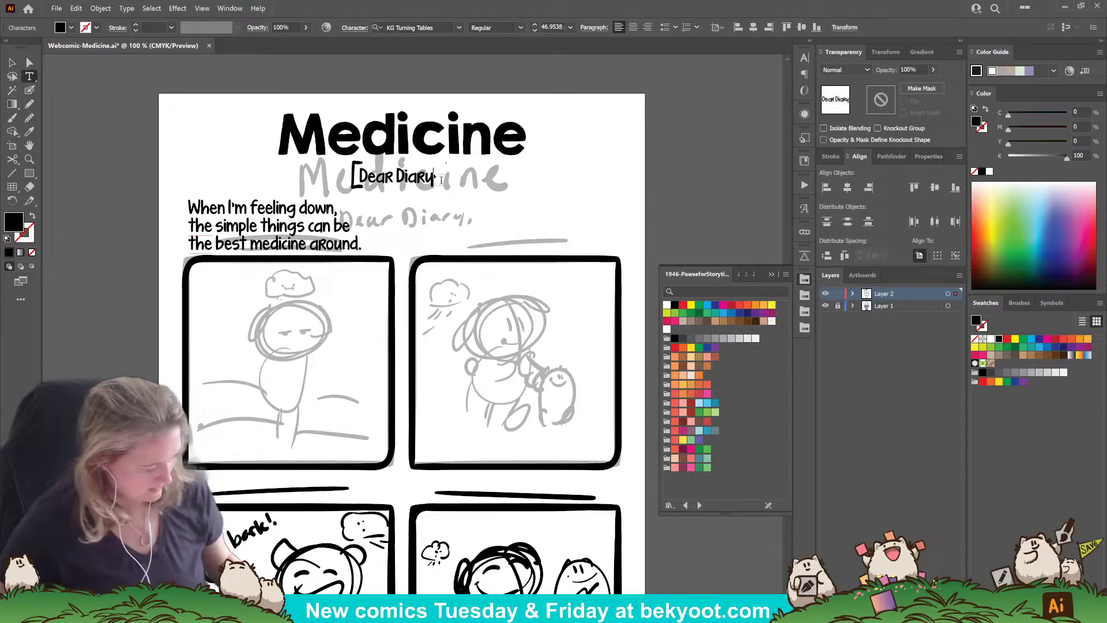
text(,)
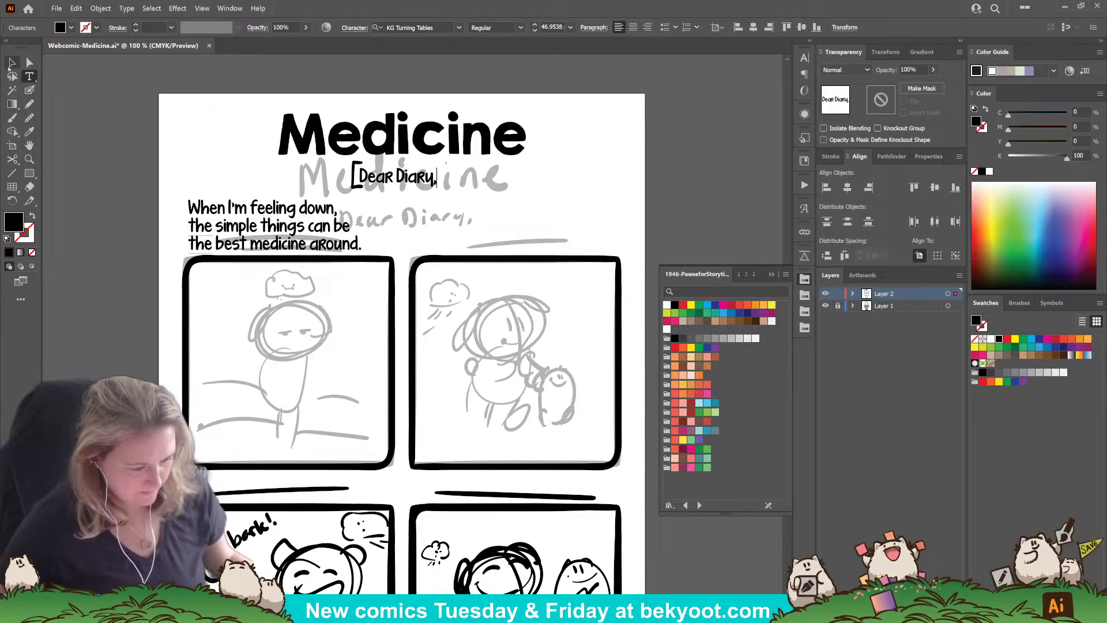
click(11, 62)
click(114, 179)
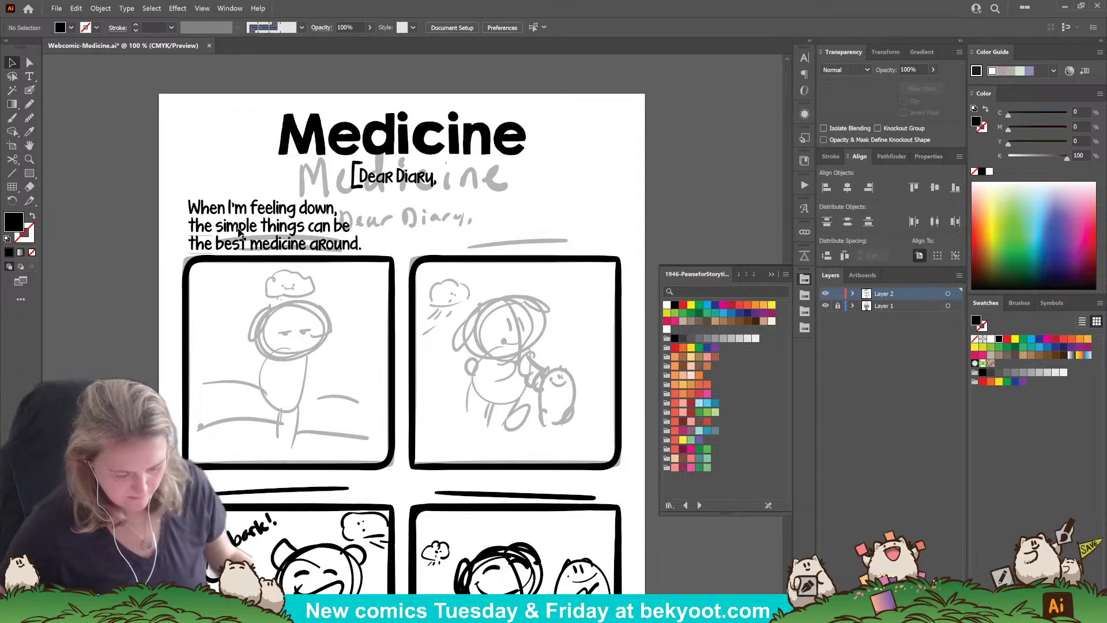
Step: Delete "the" before "simple things" in the first panel's caption
click(30, 76)
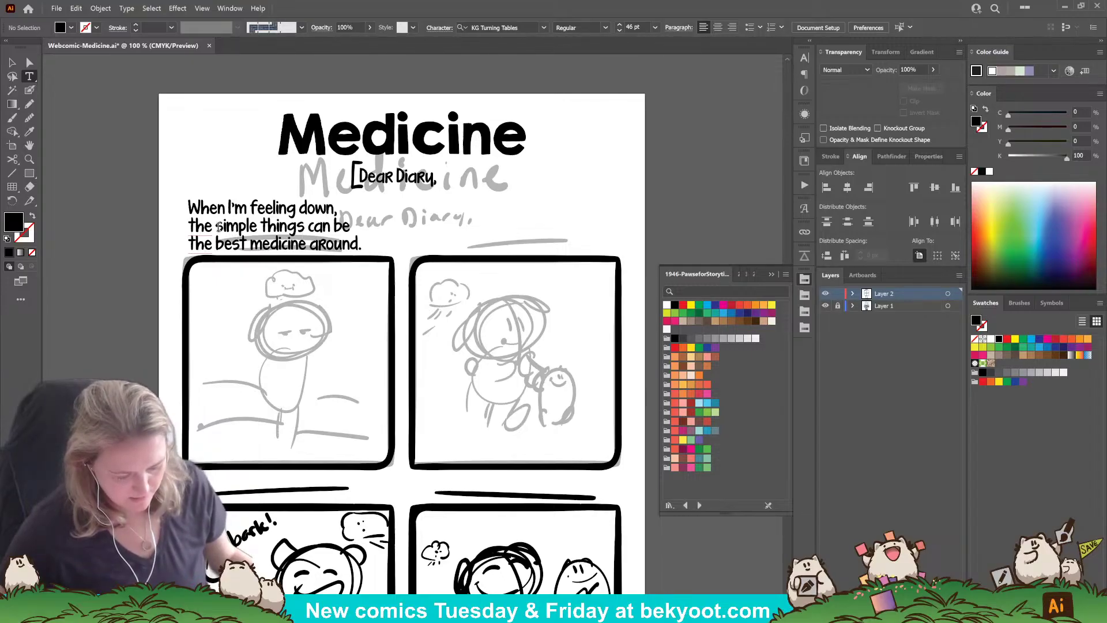
drag(219, 226, 188, 226)
key(BackSpace)
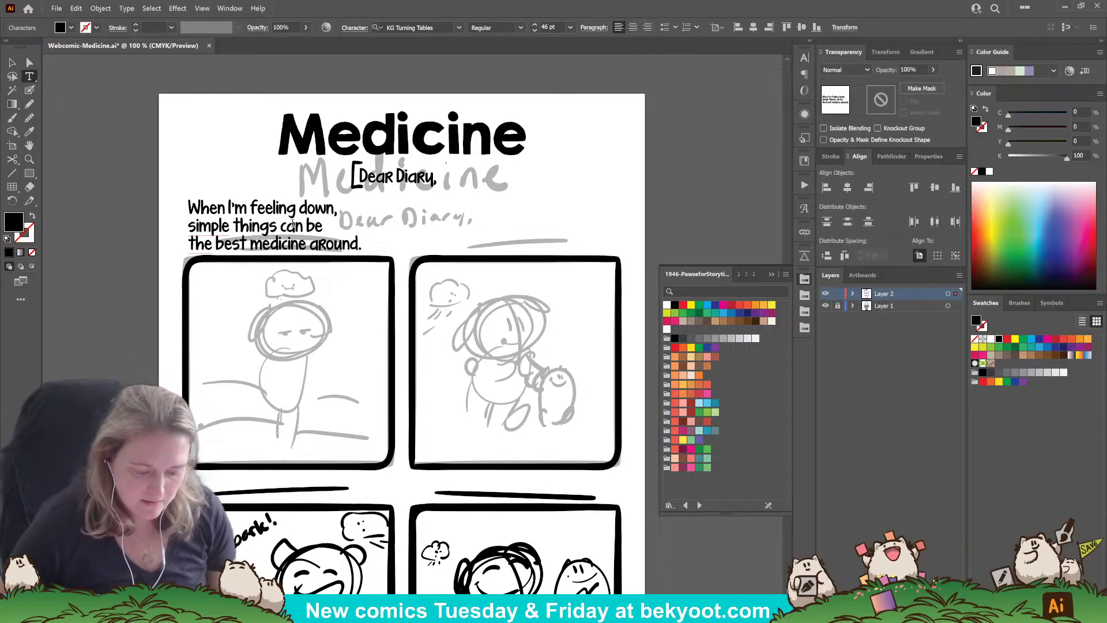
drag(288, 225, 316, 221)
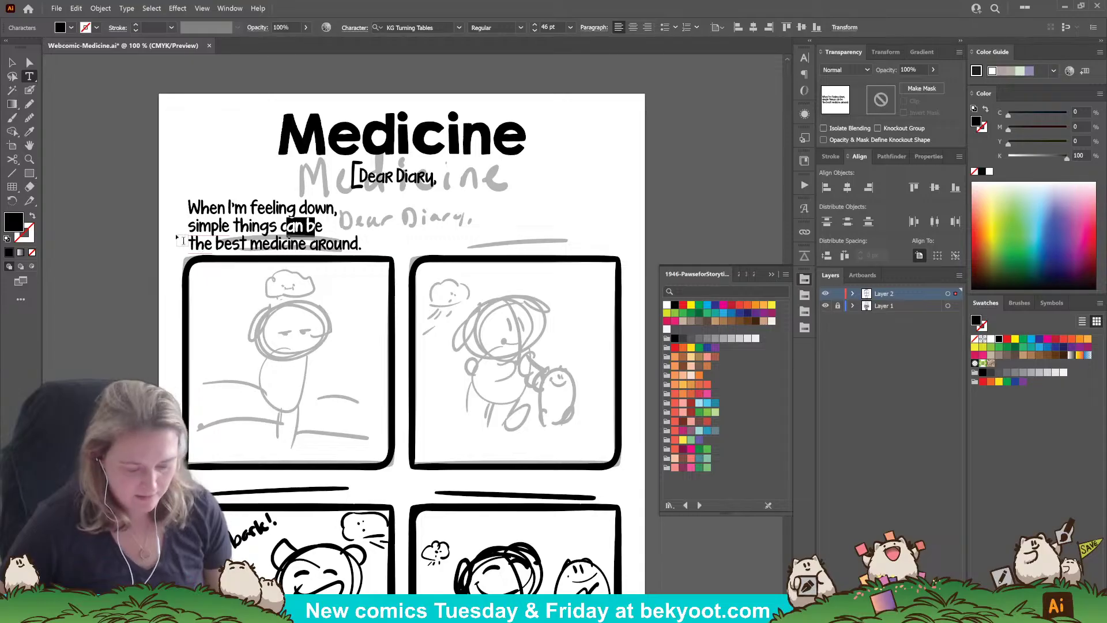
click(272, 225)
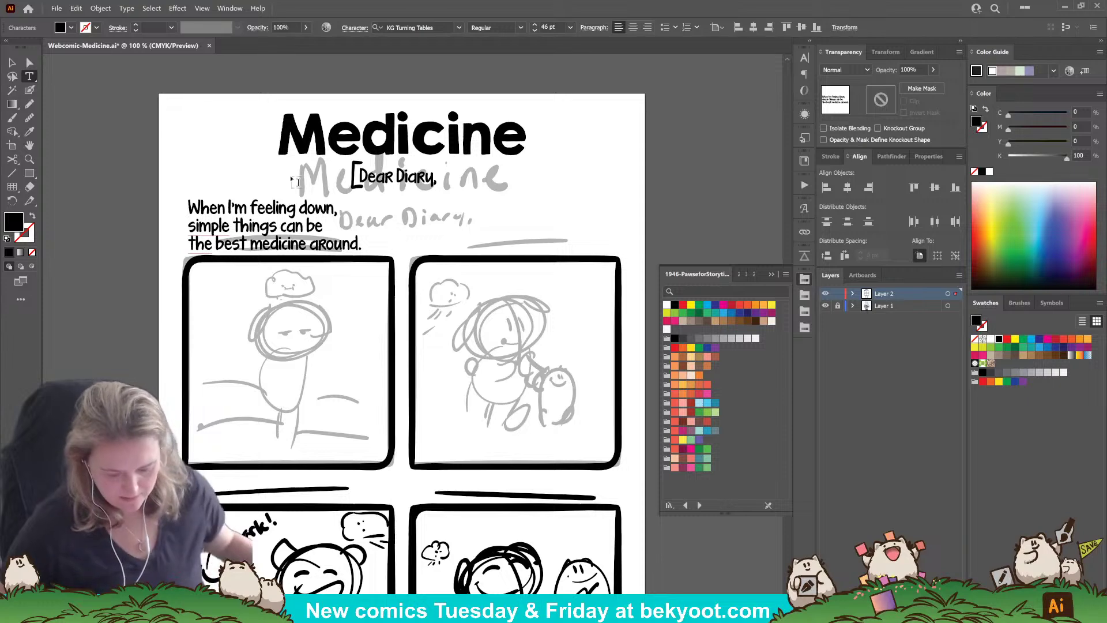
Step: Center-align the caption's text and move it to the middle above the first panel
click(10, 63)
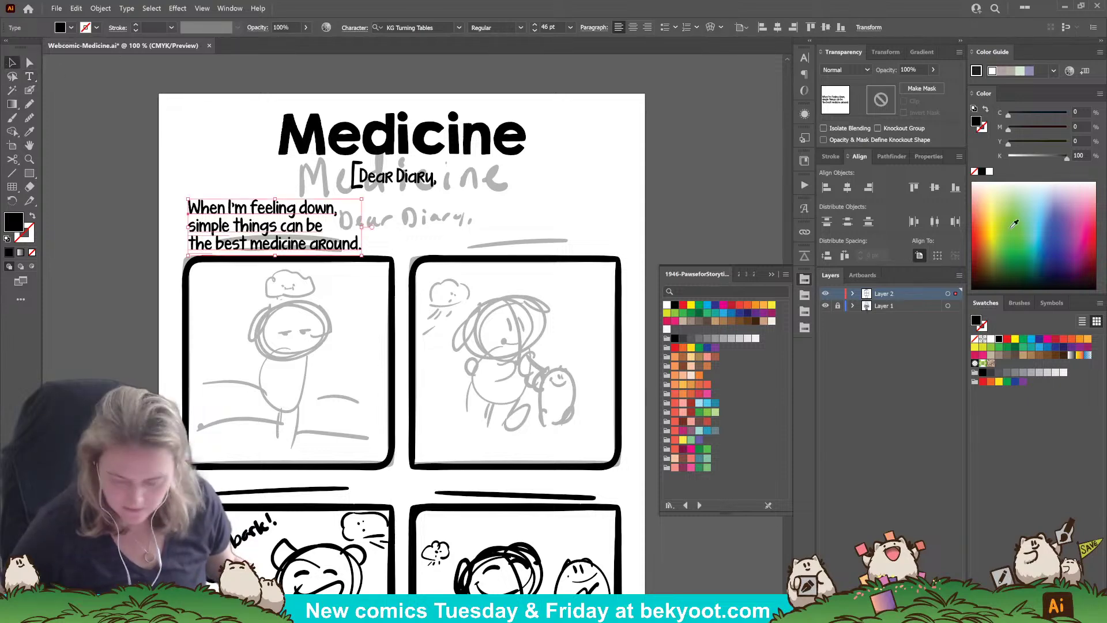
click(634, 28)
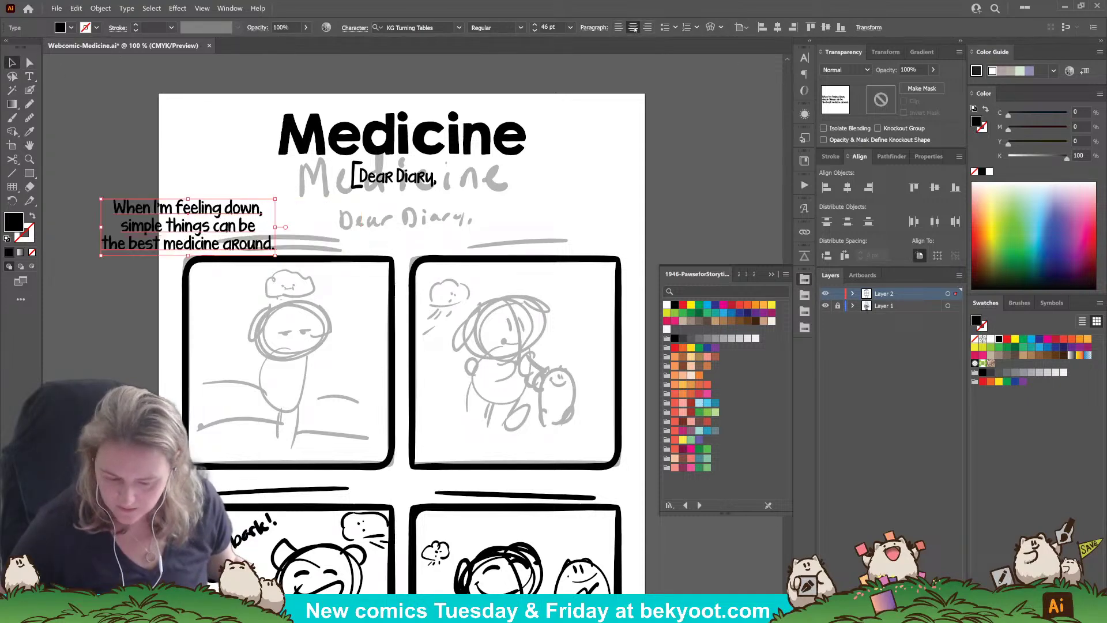
drag(223, 224, 332, 228)
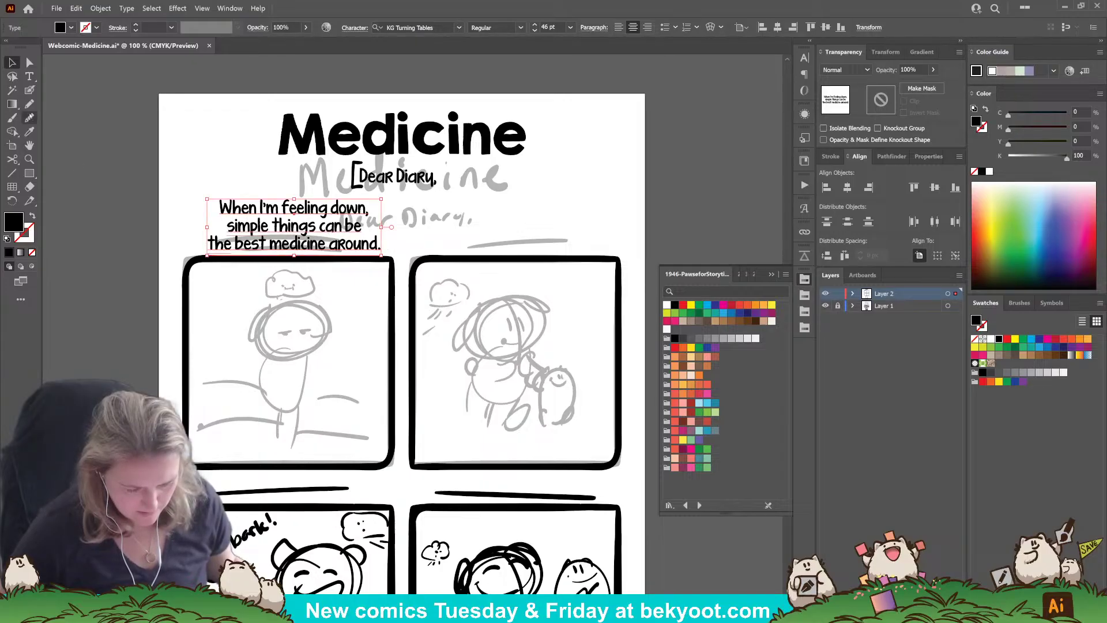
Step: Duplicate the first panel's caption and place the copy above the second panel
click(27, 77)
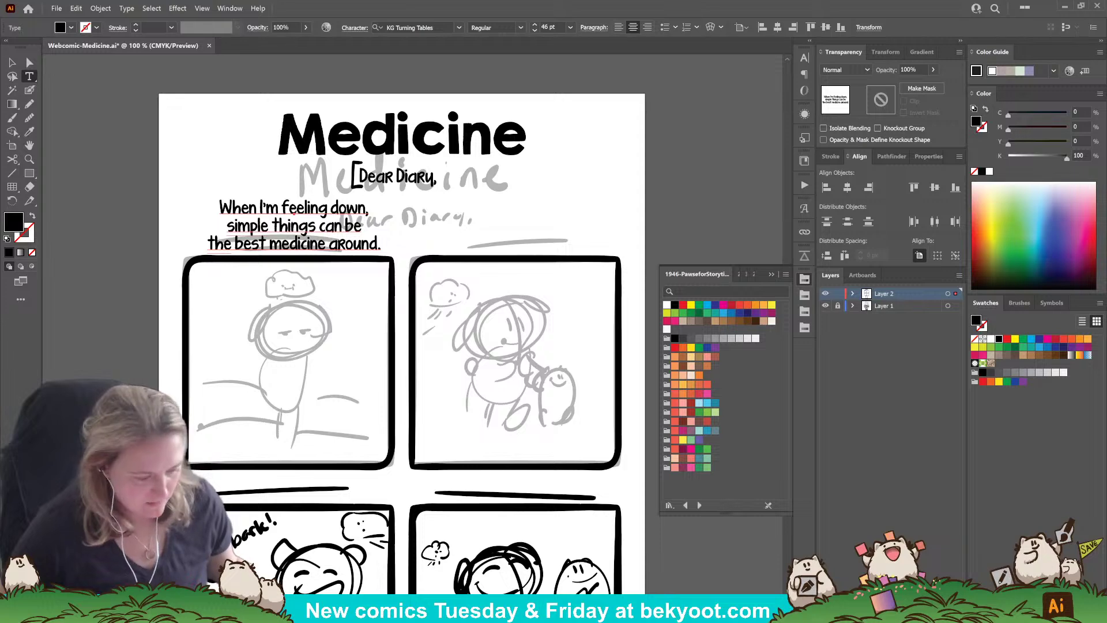
click(13, 63)
drag(286, 231, 494, 233)
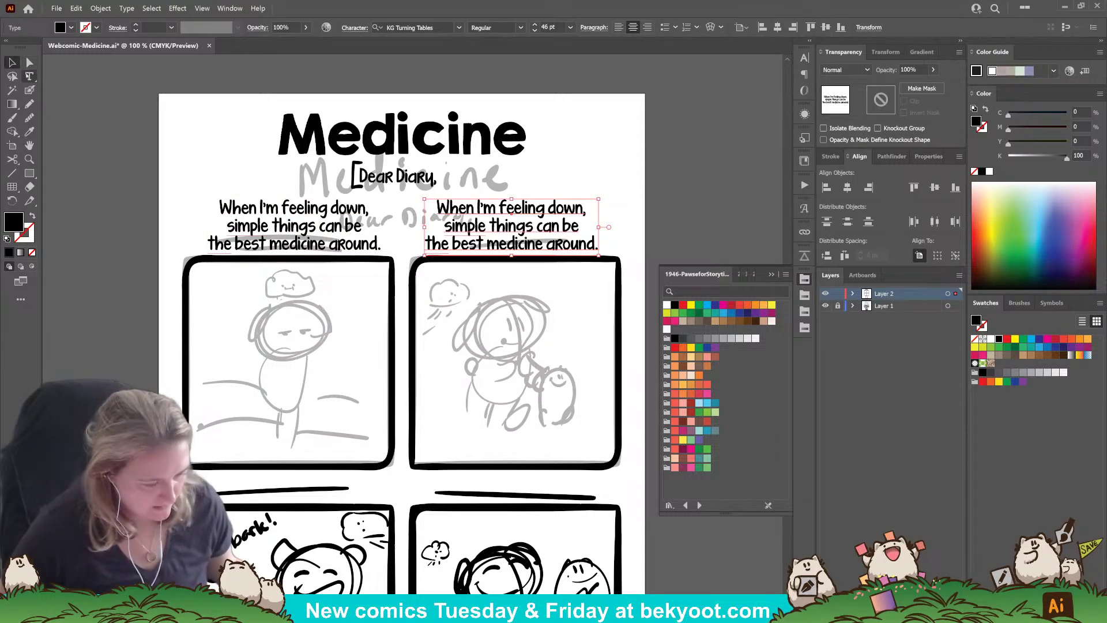
Step: Replace the second panel's caption with "A walk in the park," and end the first panel's caption with a colon
click(30, 76)
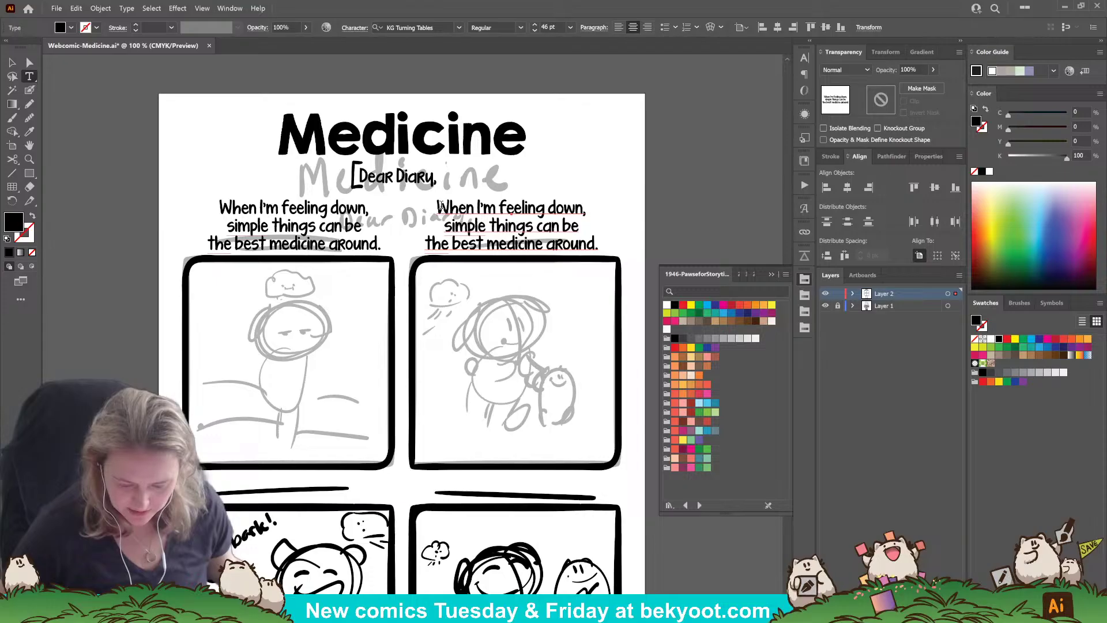
drag(437, 206, 623, 255)
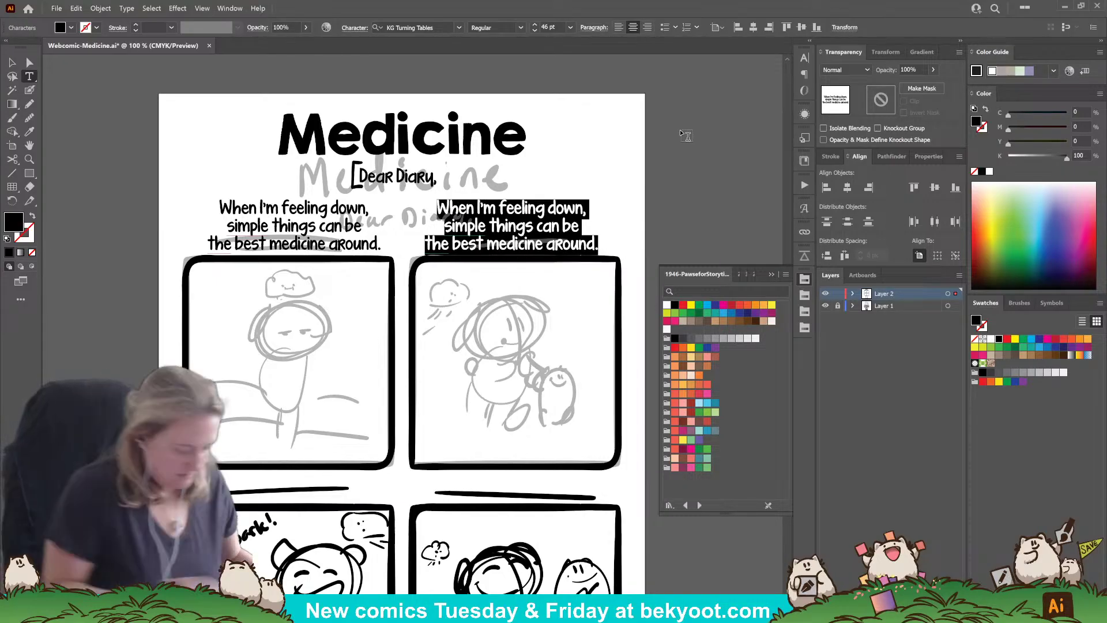
text(A walk in the)
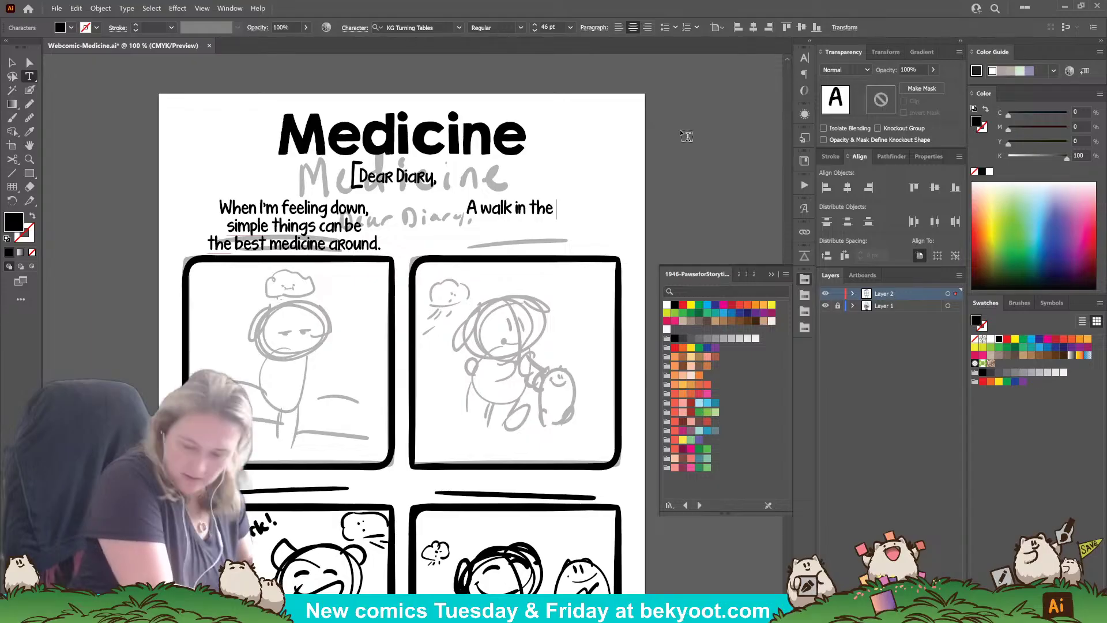
text(park,)
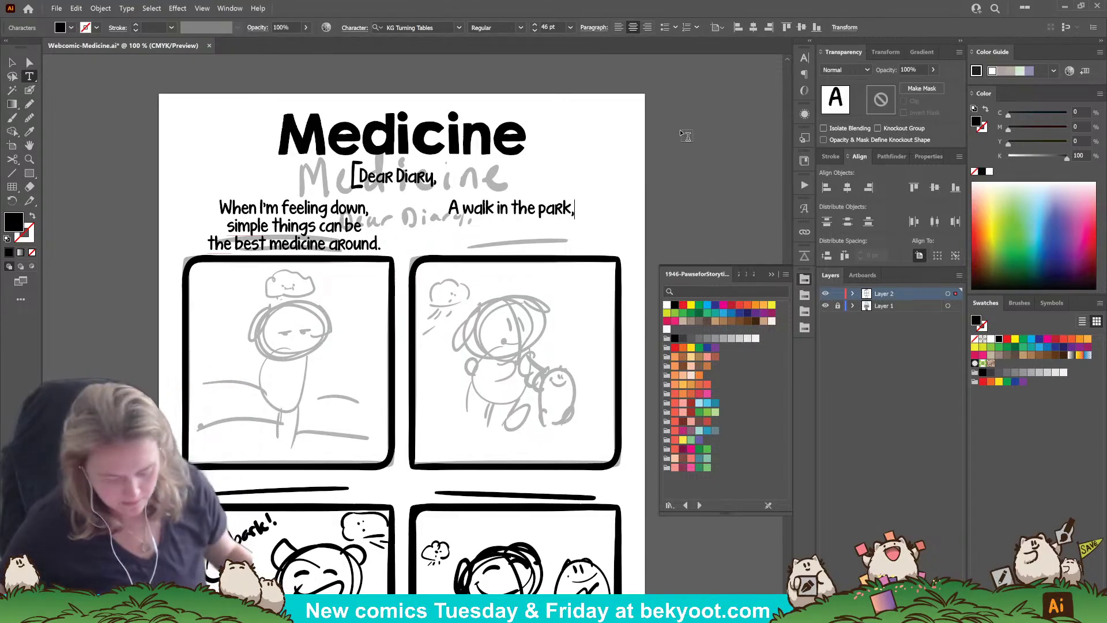
click(381, 243)
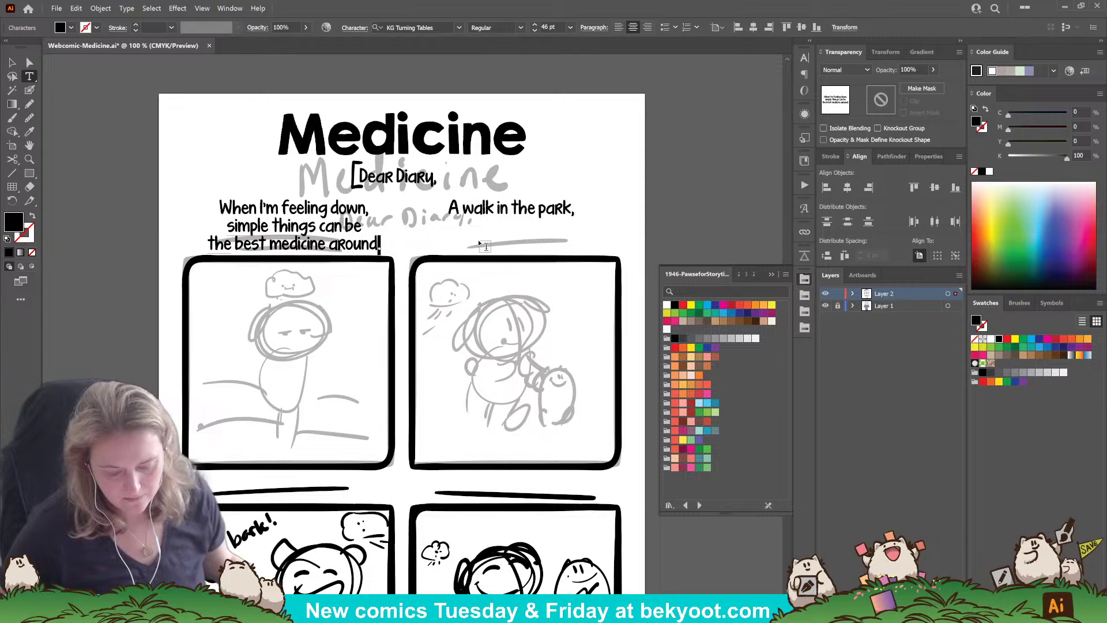
text(:)
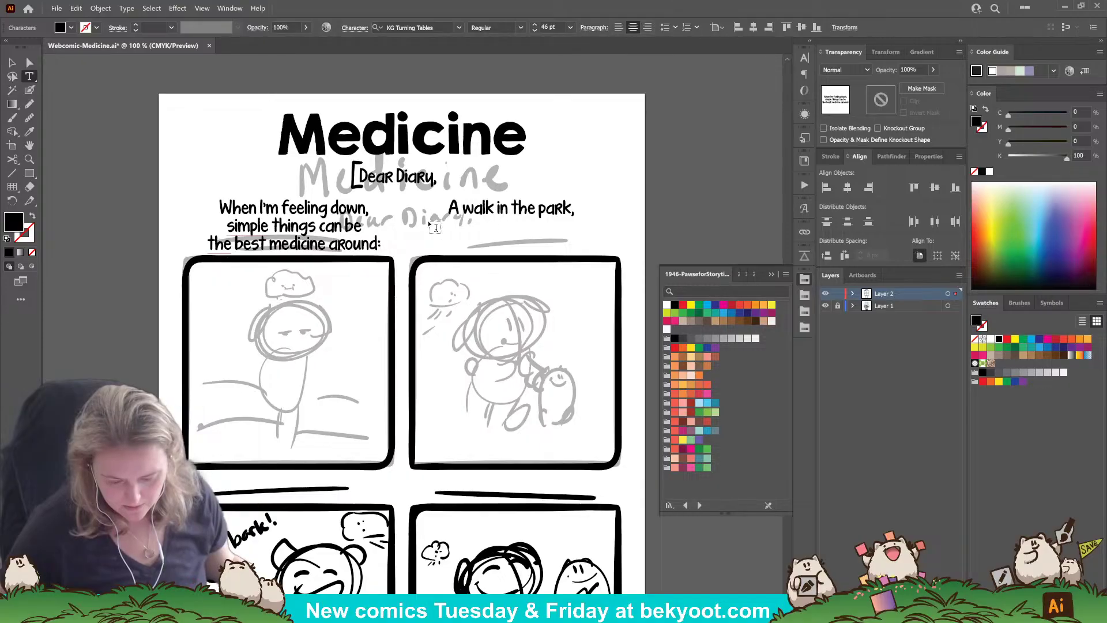
Step: Move the second caption down closer to its panel, then place a copy above the third panel reading "a good healthy bark,"
click(11, 61)
drag(492, 211, 278, 492)
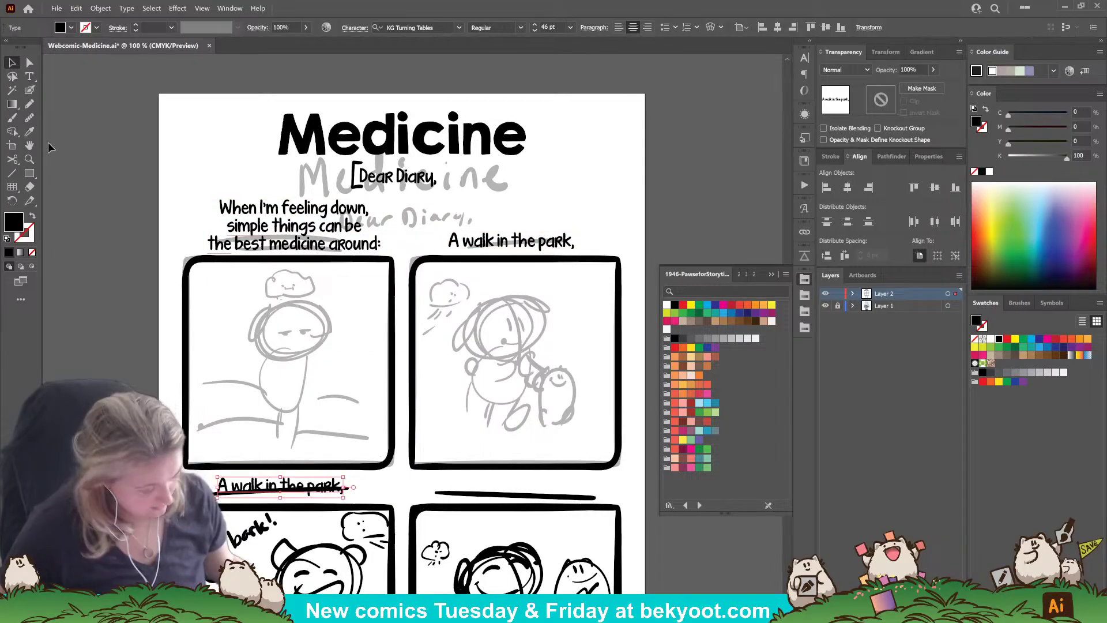
click(29, 77)
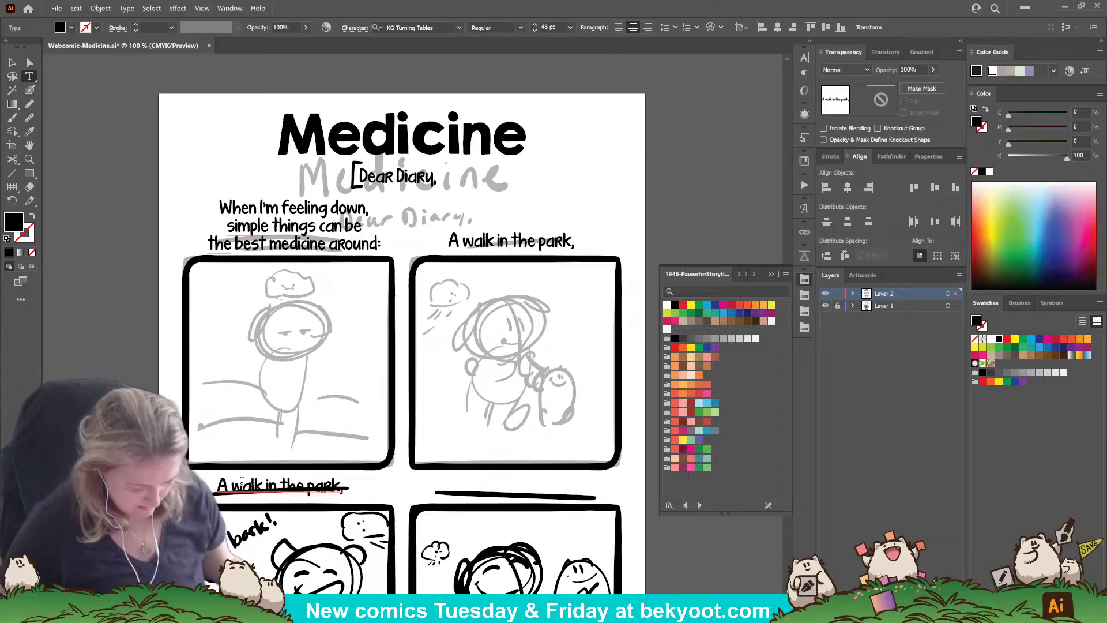
drag(218, 486, 335, 490)
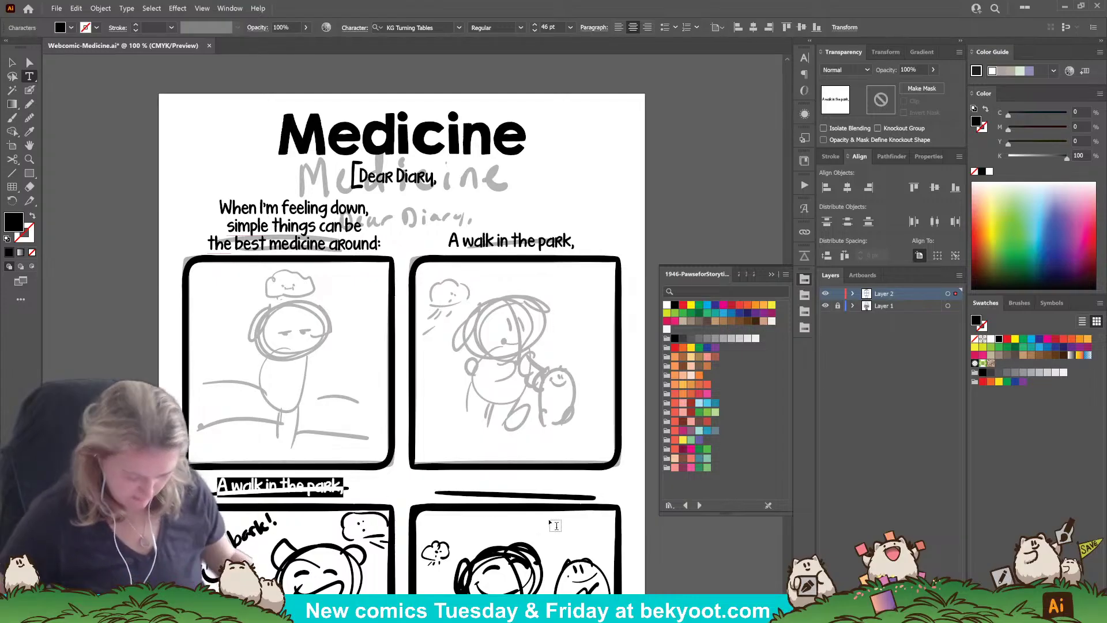
text(agaod healthy b)
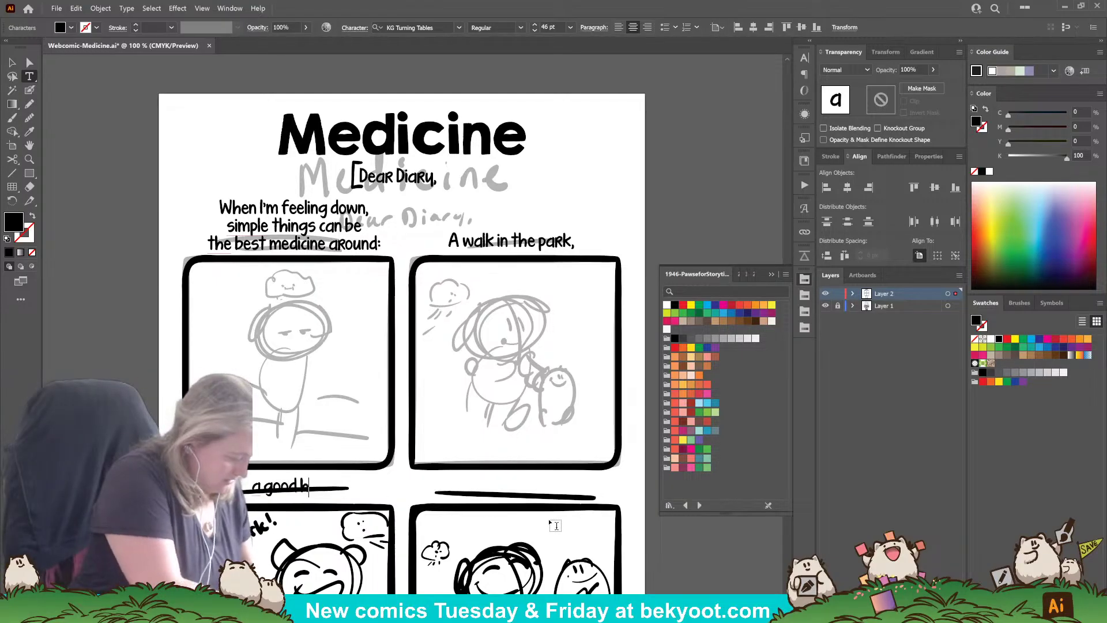
text(ark,)
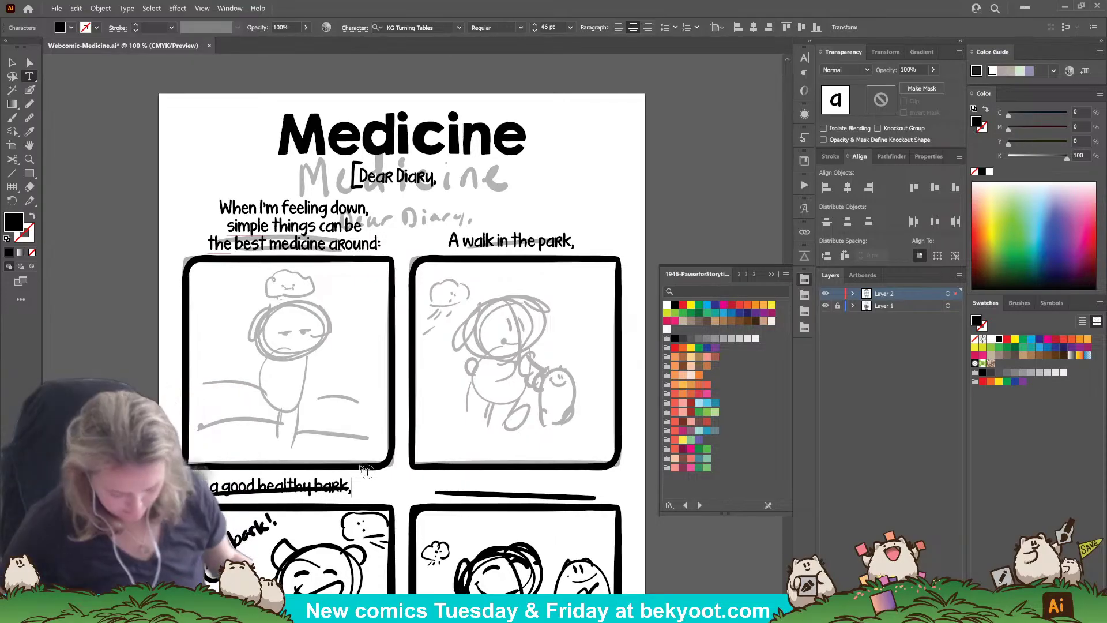
Step: Duplicate the third panel's caption above the fourth panel and change the copy to "or just the sun on my cheeks."
click(14, 64)
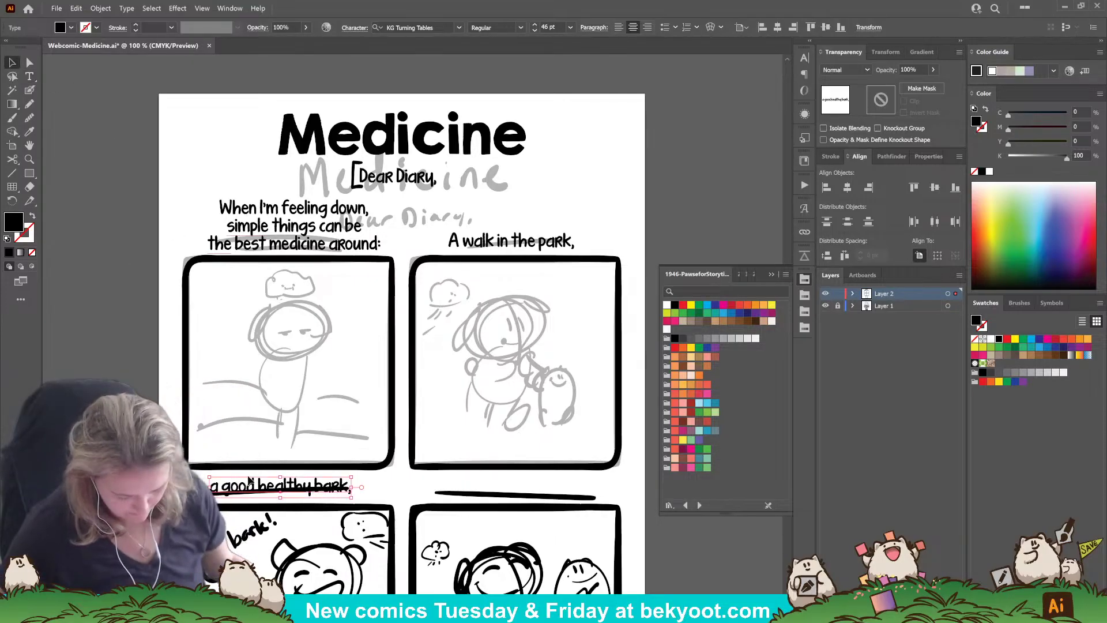
drag(269, 487, 495, 490)
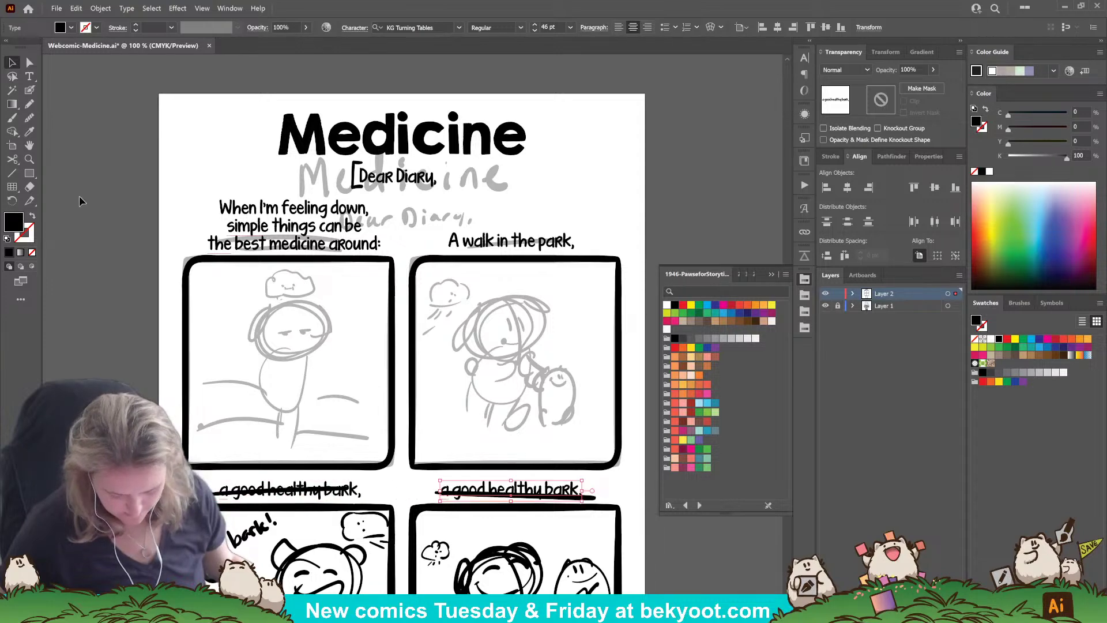
key(t)
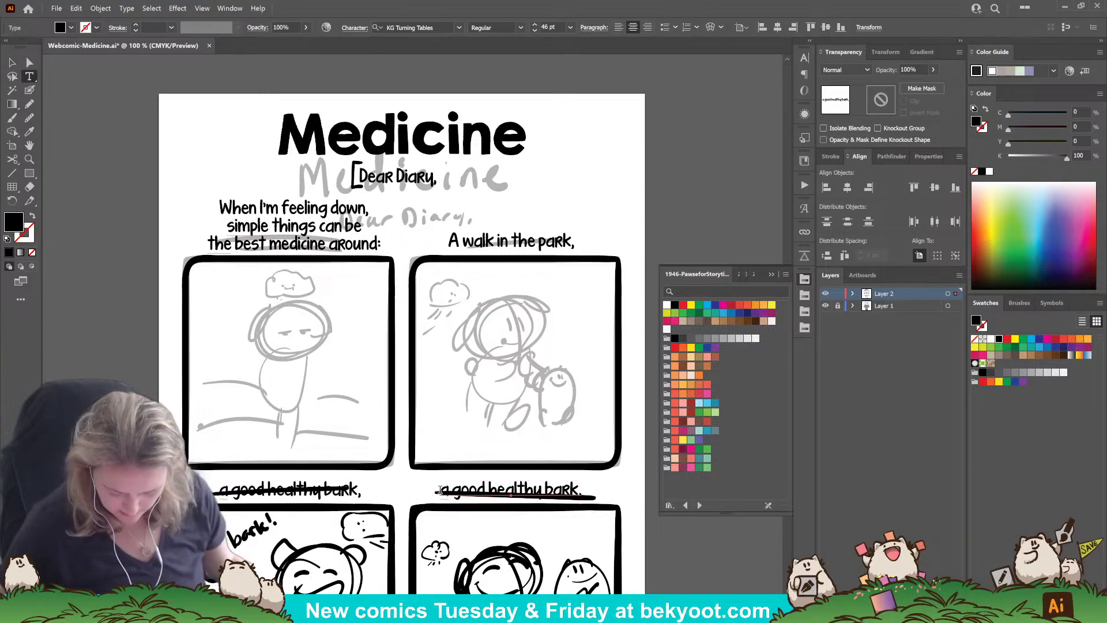
drag(440, 489, 619, 487)
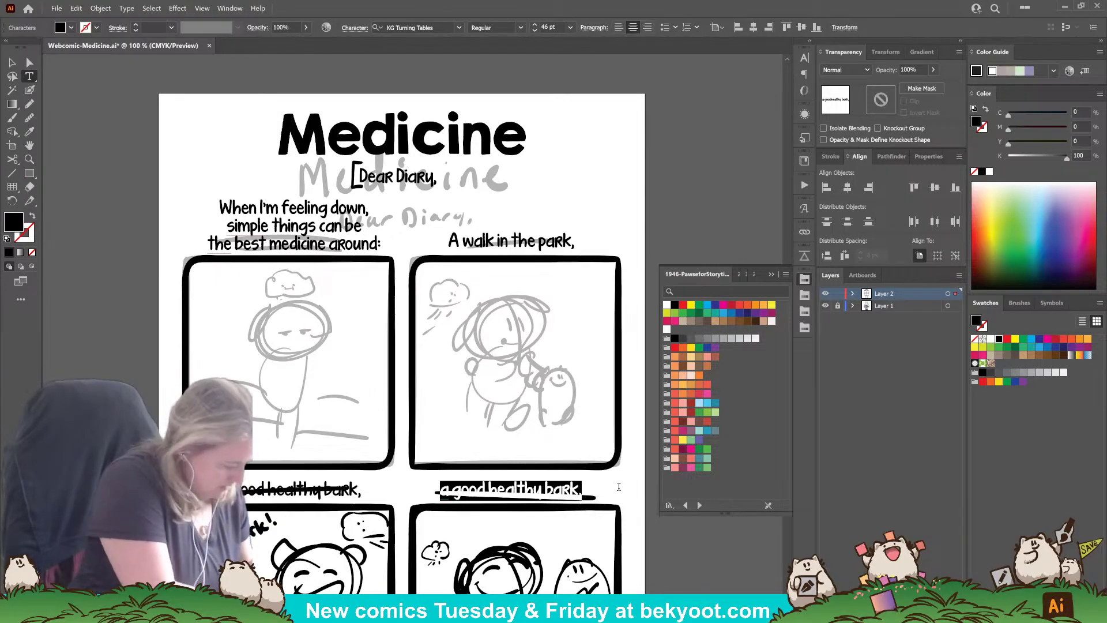
text(or just the s)
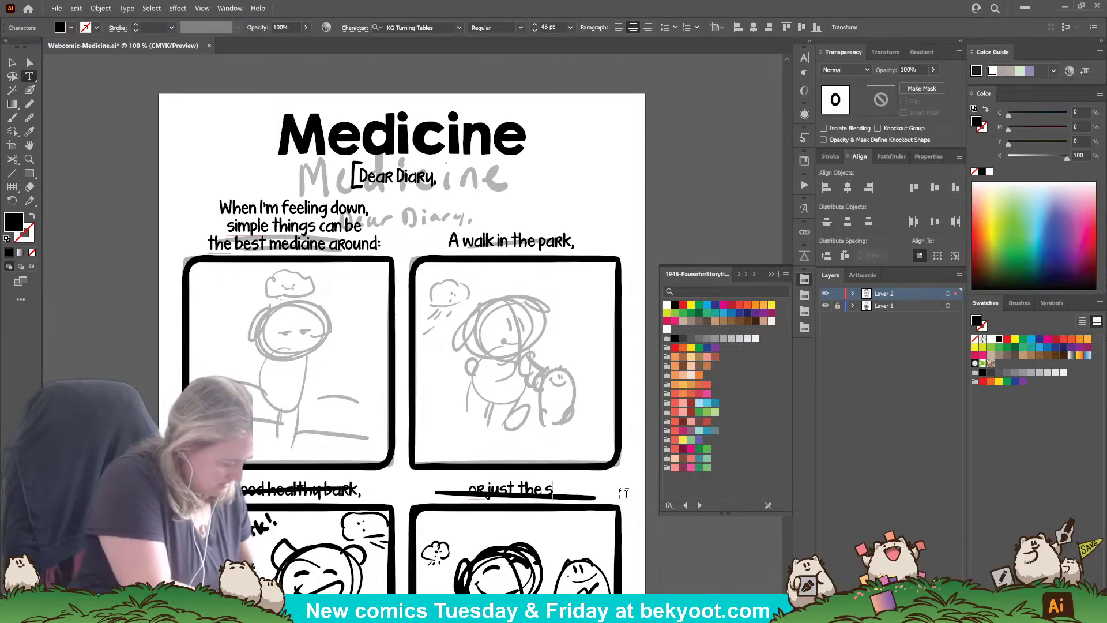
text(un on my chee)
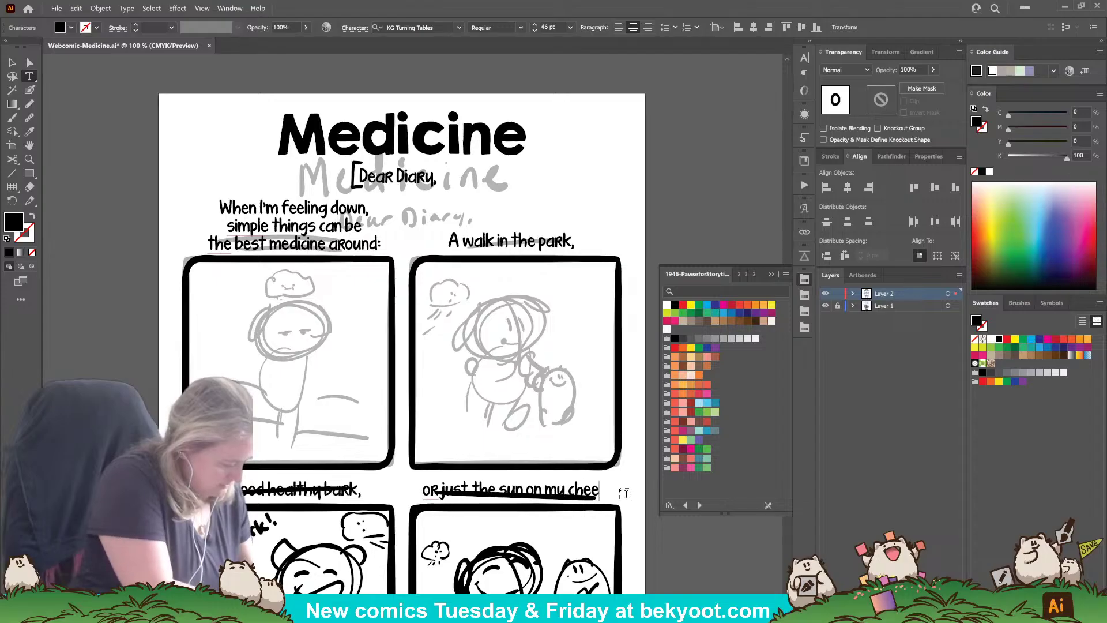
text(ks.)
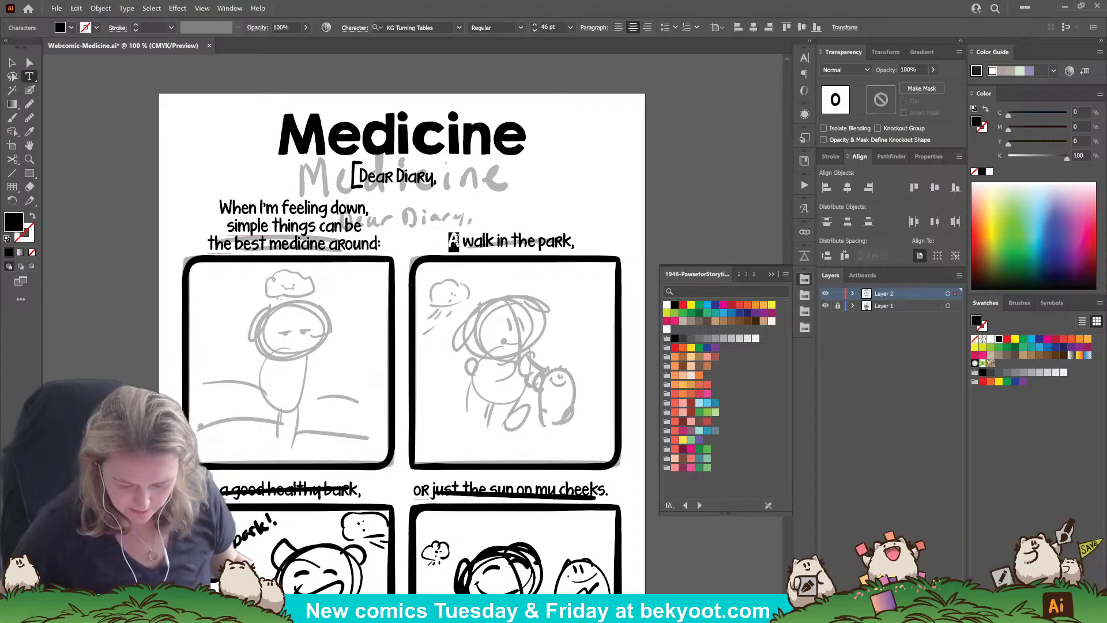
Step: Change the capital "A" at the start of the second panel's caption to lowercase and deselect the text
text(a)
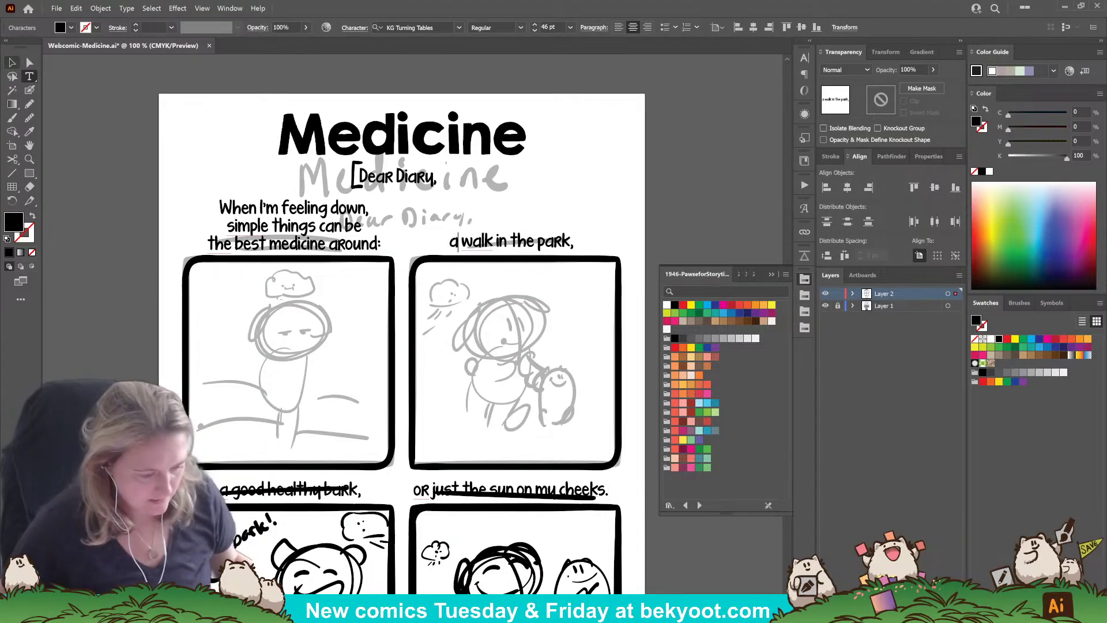
key(Escape)
click(143, 244)
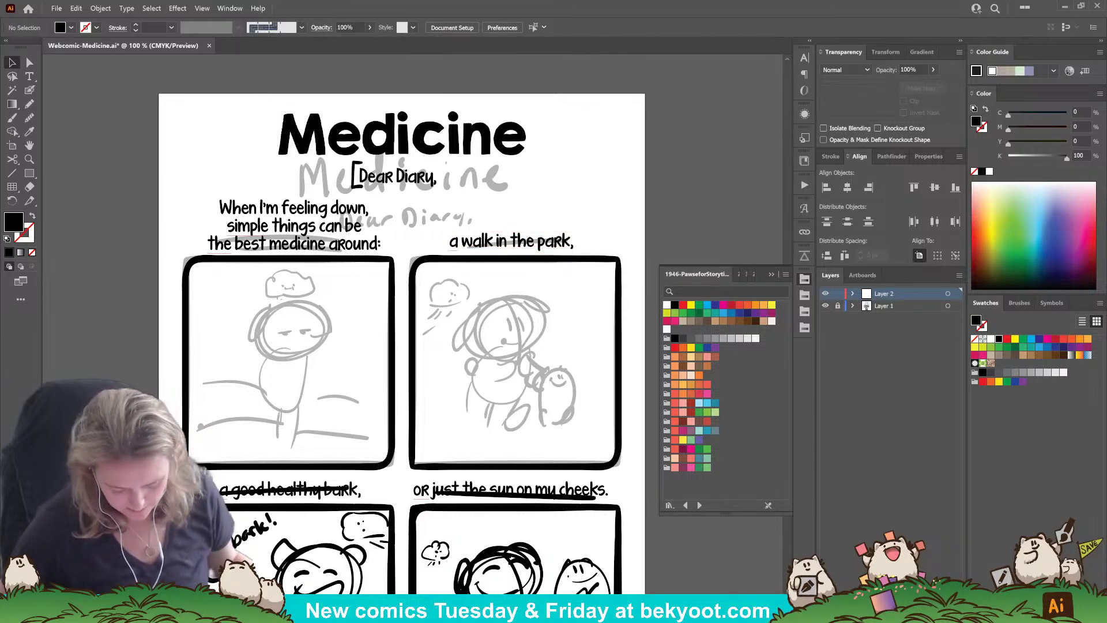
Step: Extend the artboard's lower edge to make the page about 2980 px high
scroll(514, 388, down, 10)
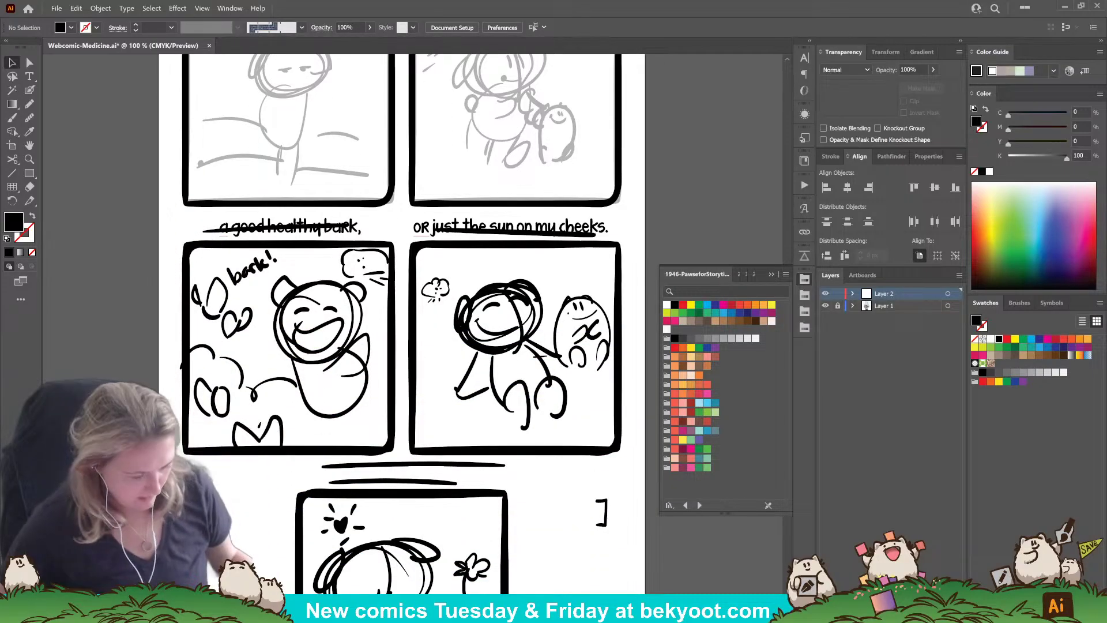
scroll(507, 425, down, 2)
drag(455, 487, 397, 407)
click(13, 146)
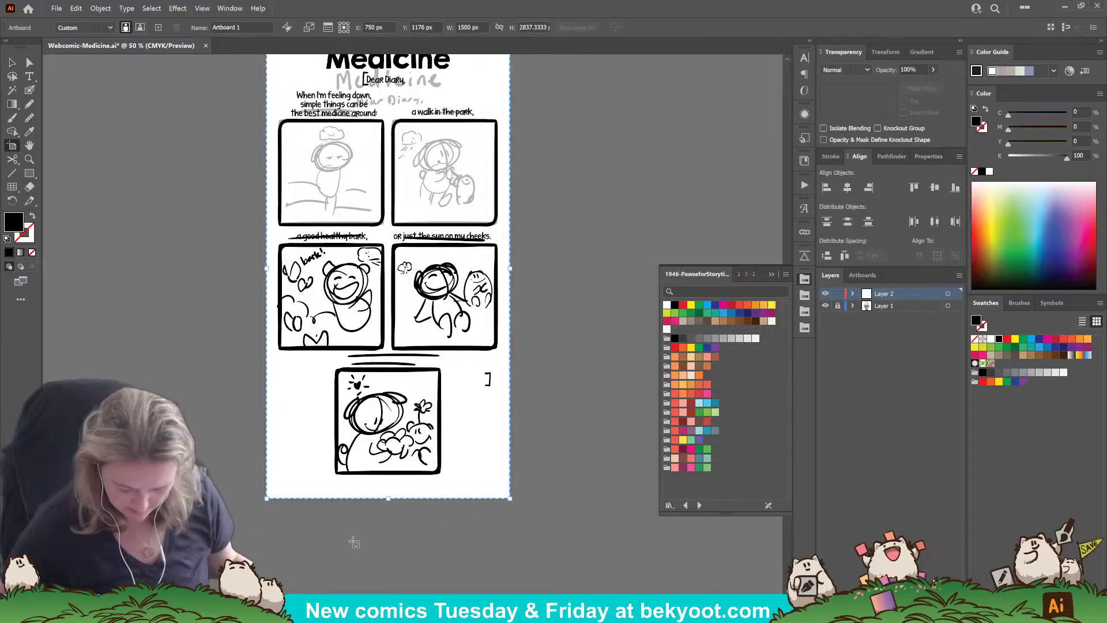
drag(388, 498, 386, 523)
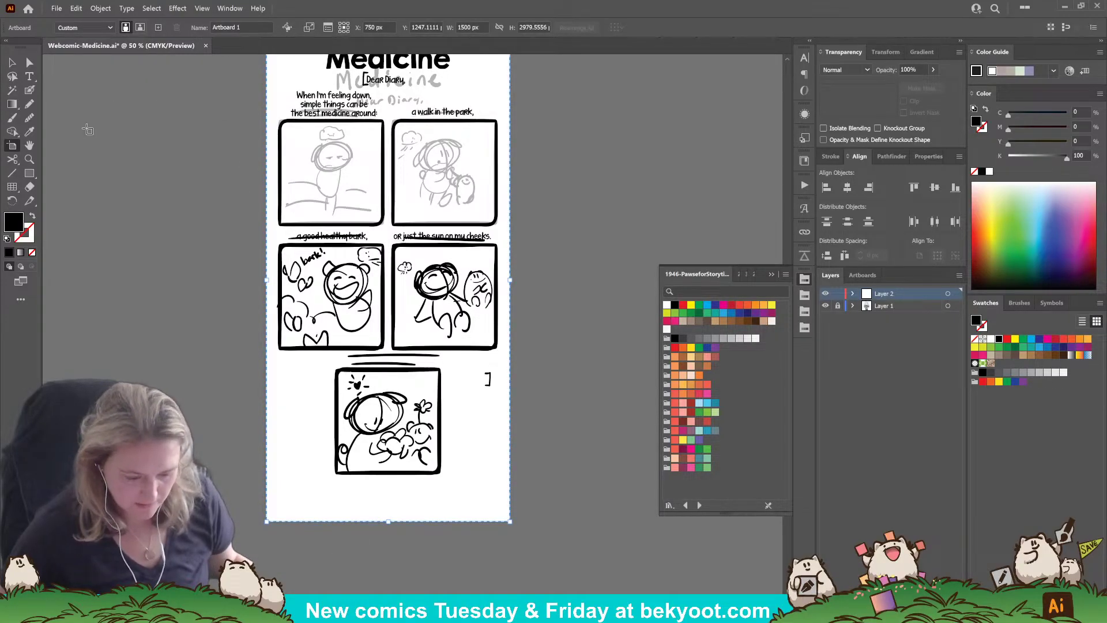
click(11, 62)
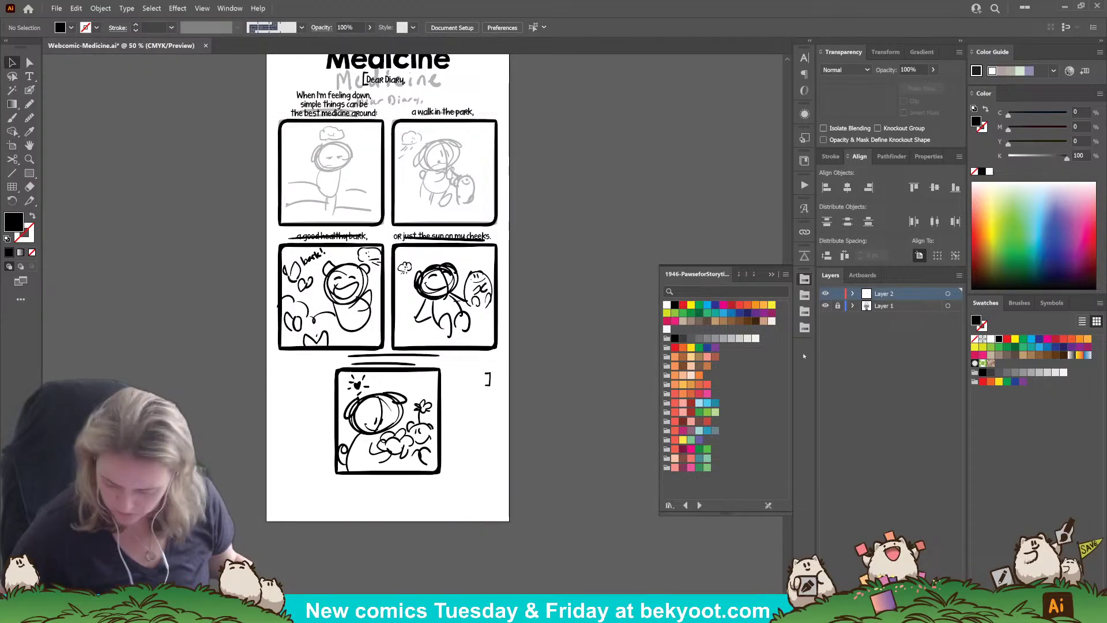
Step: Unlock Layer 1 with Layer 2 locked, and move the fifth panel's sketch and caption lines down
click(837, 306)
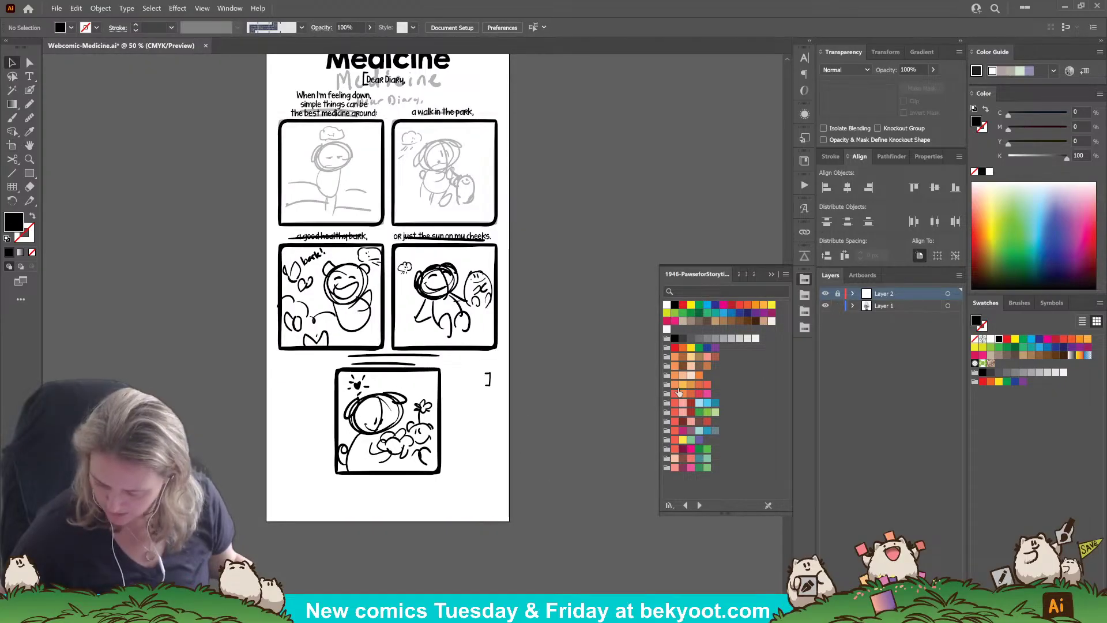
click(338, 393)
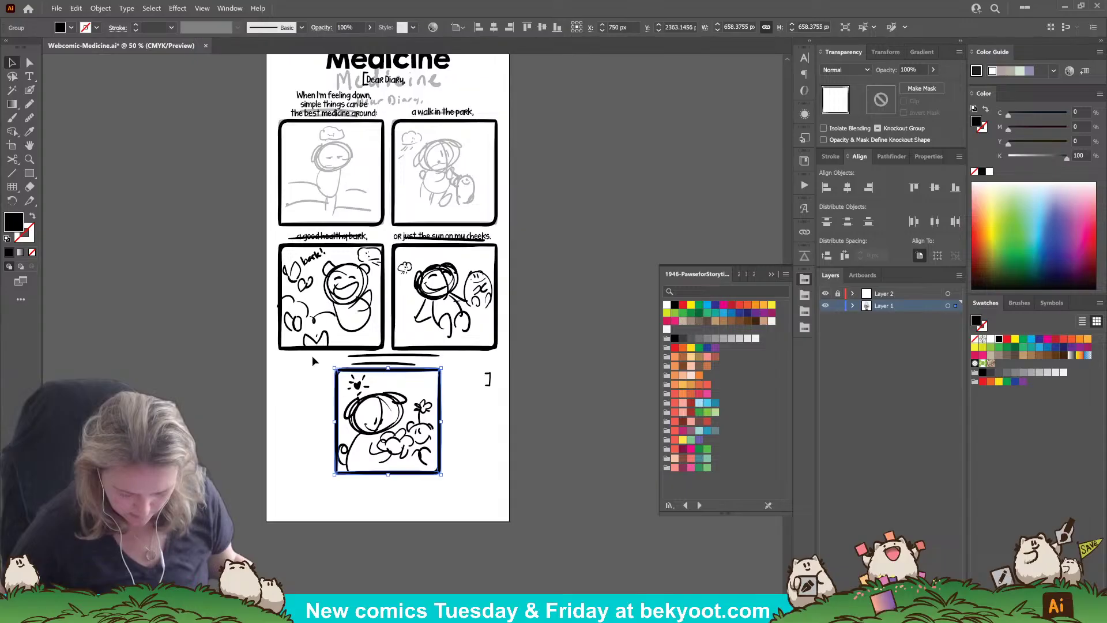
mouse_move(313, 356)
mouse_down()
mouse_move(407, 387)
mouse_move(464, 505)
mouse_up()
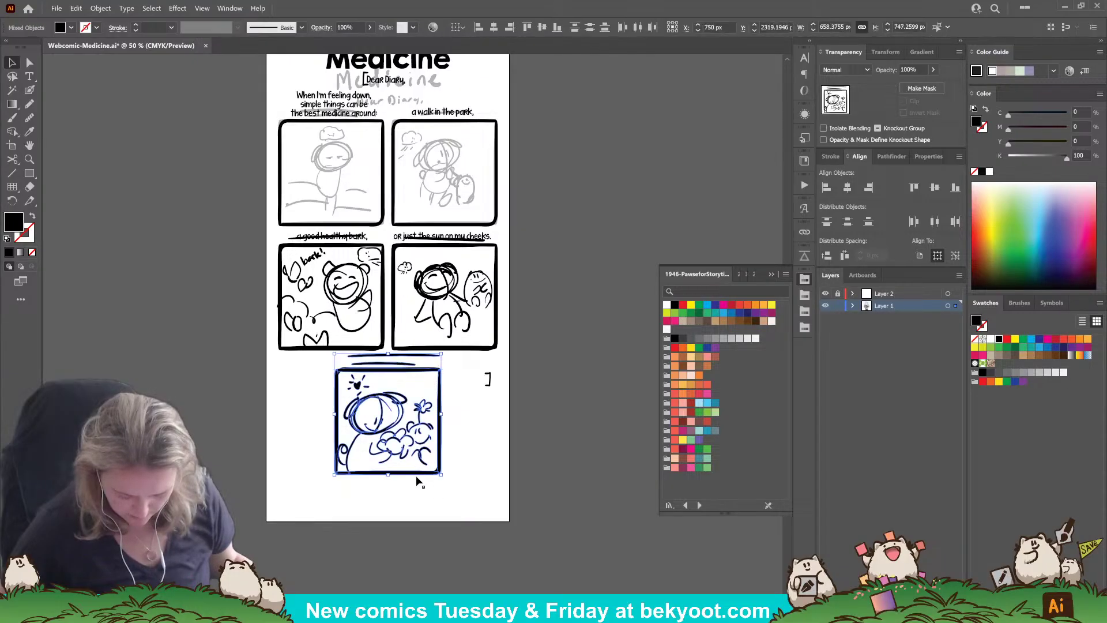
drag(417, 473, 419, 495)
click(491, 402)
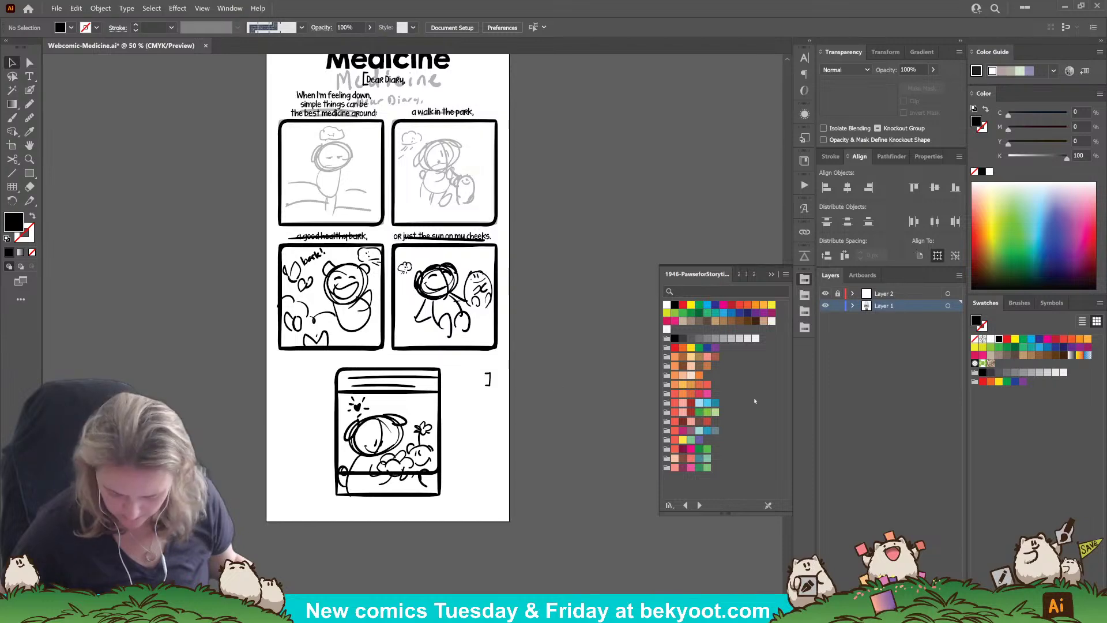
Step: Lock Layer 1, unlock Layer 2, and move the fifth panel's inked frame down onto its sketch
click(838, 306)
click(837, 293)
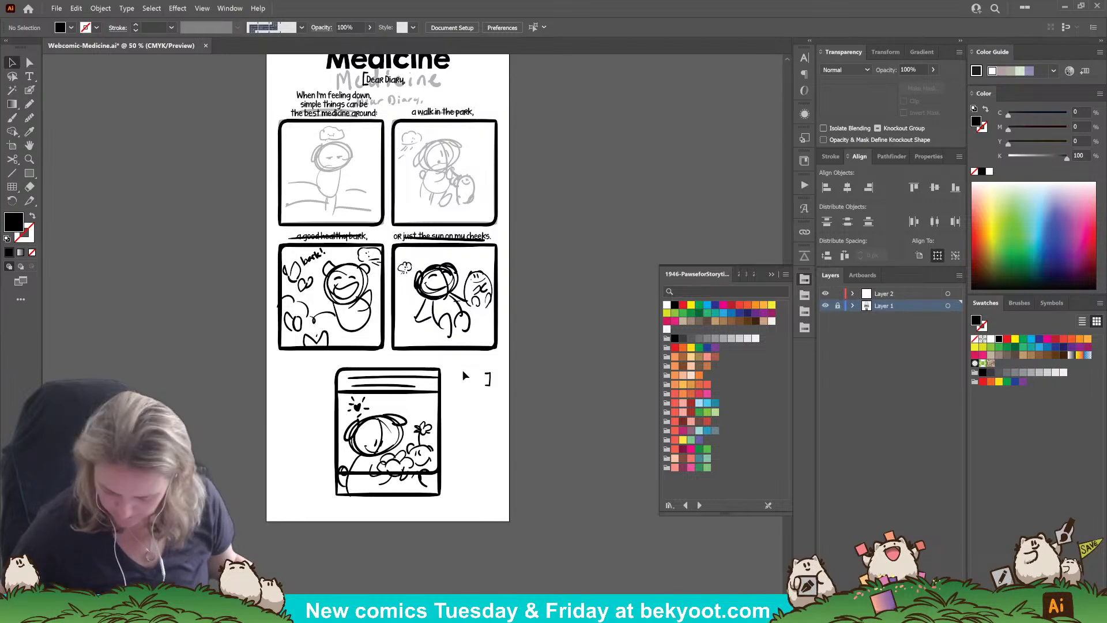
drag(392, 370, 397, 394)
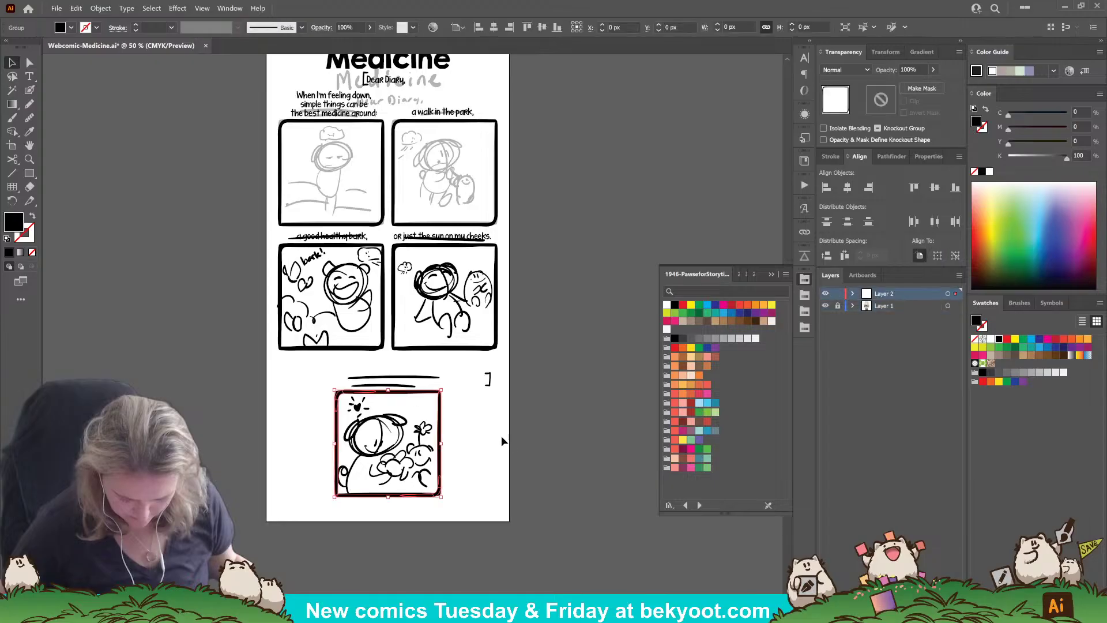
click(501, 439)
Step: Set the Layer 1 sketches of the lower three panels to 30% opacity, then lock that layer and make Layer 2 active and unlocked
click(837, 293)
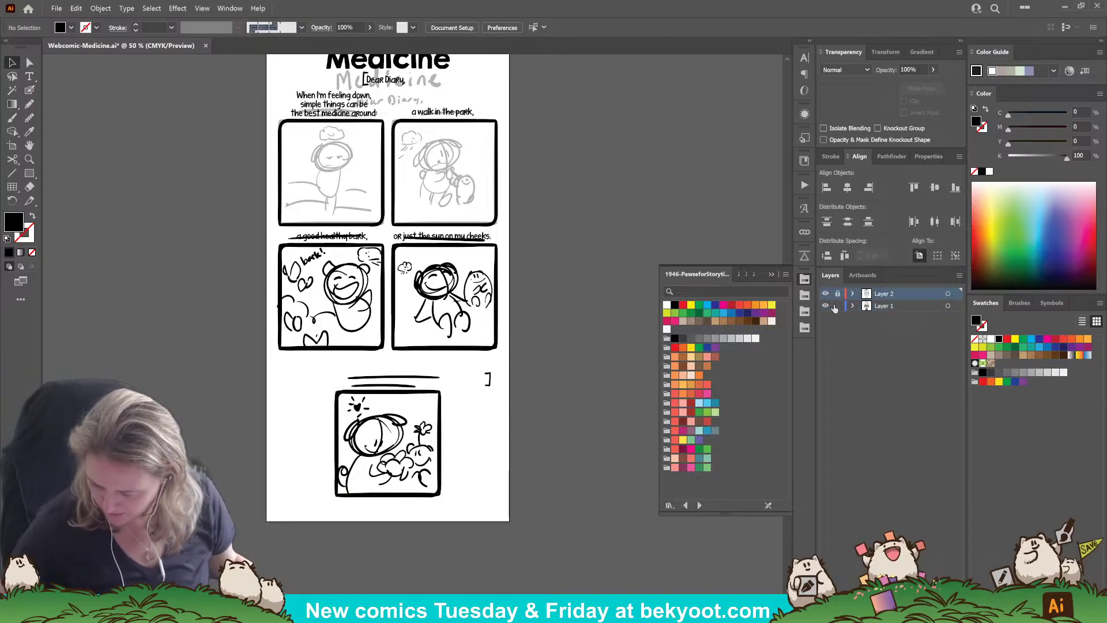
drag(239, 229, 529, 516)
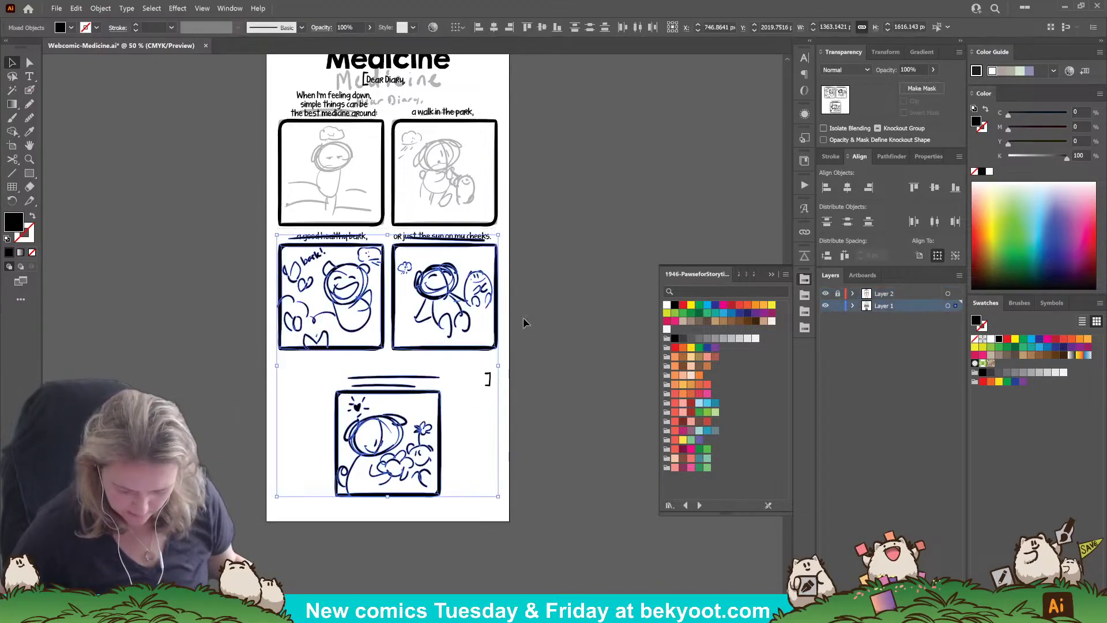
click(917, 69)
text(30)
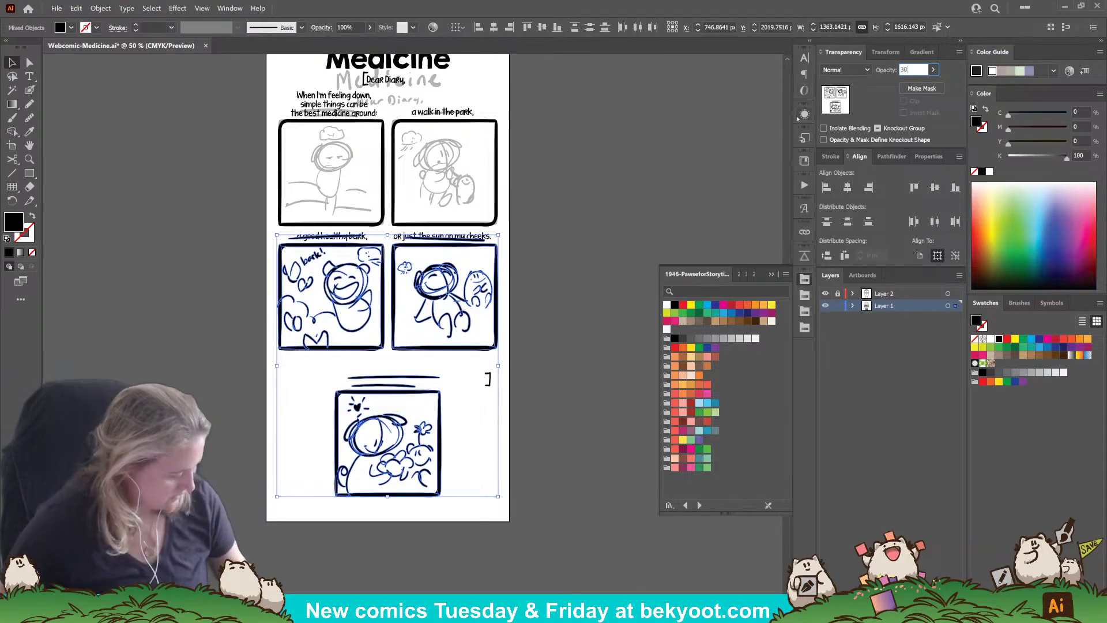
key(Return)
click(562, 467)
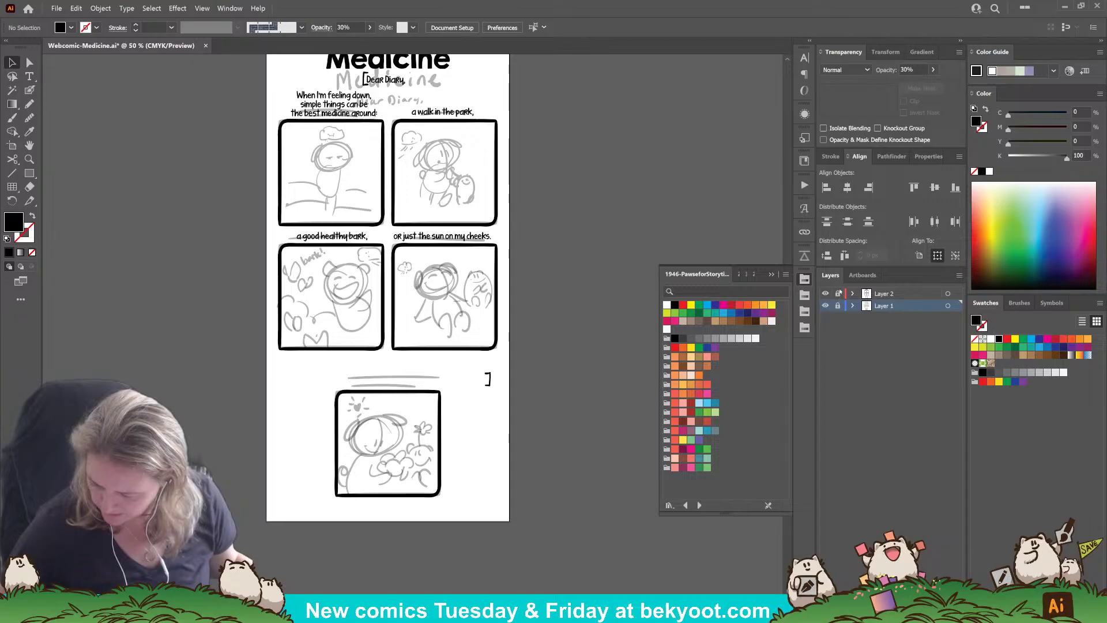
click(882, 295)
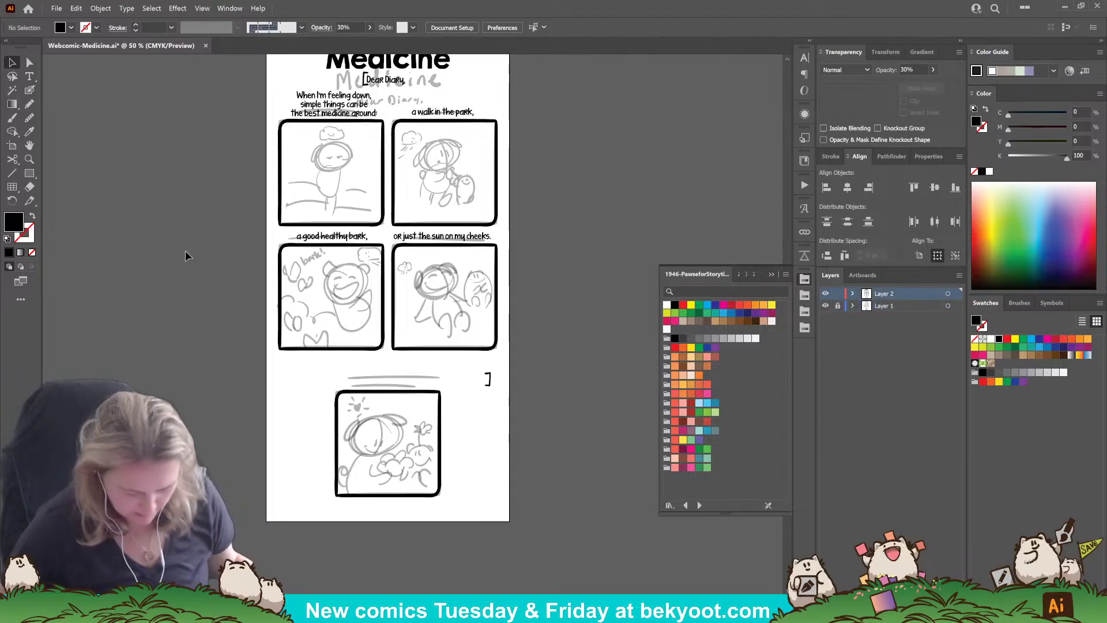
Step: Copy the fourth caption above the fifth panel, replacing its text with "Seeing/Living the simple joys can help me thru a valley to the next peak."
drag(437, 246, 387, 364)
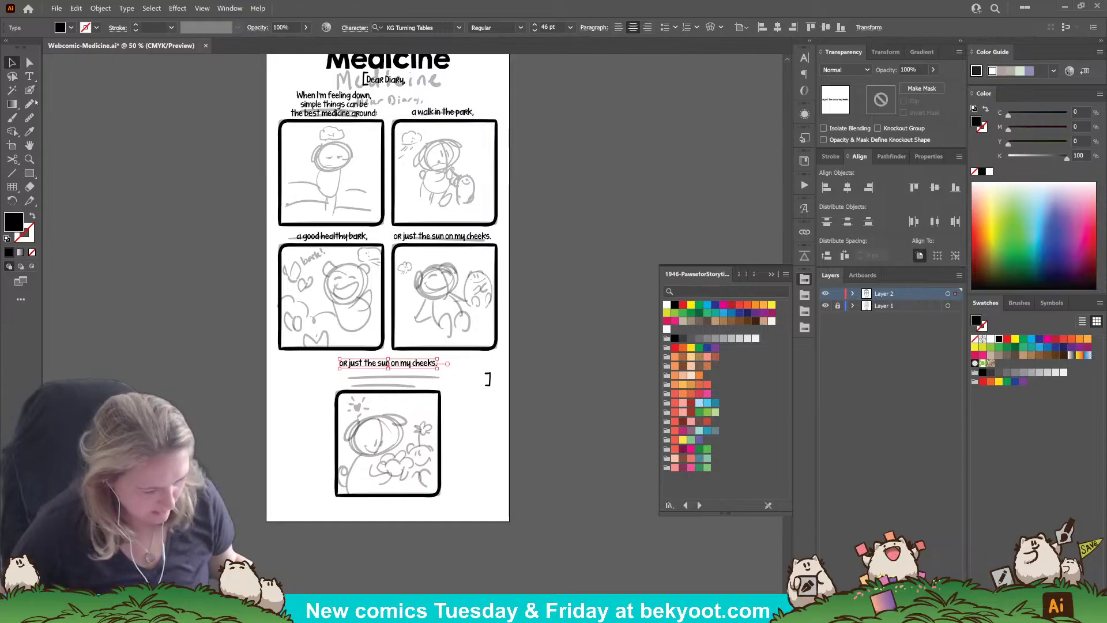
click(29, 77)
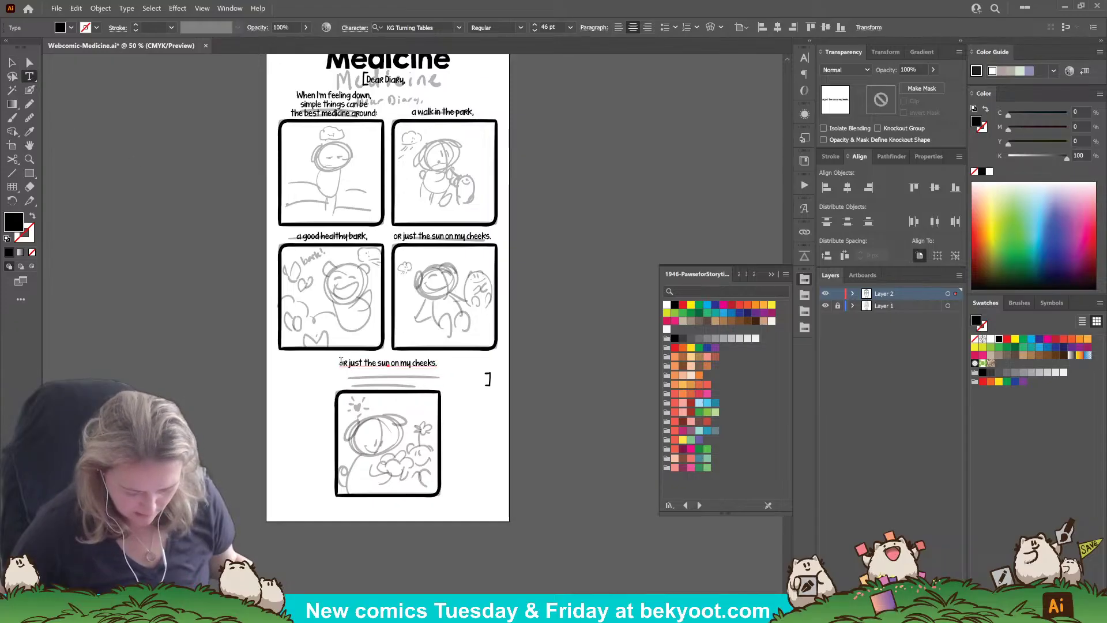
drag(341, 362, 570, 378)
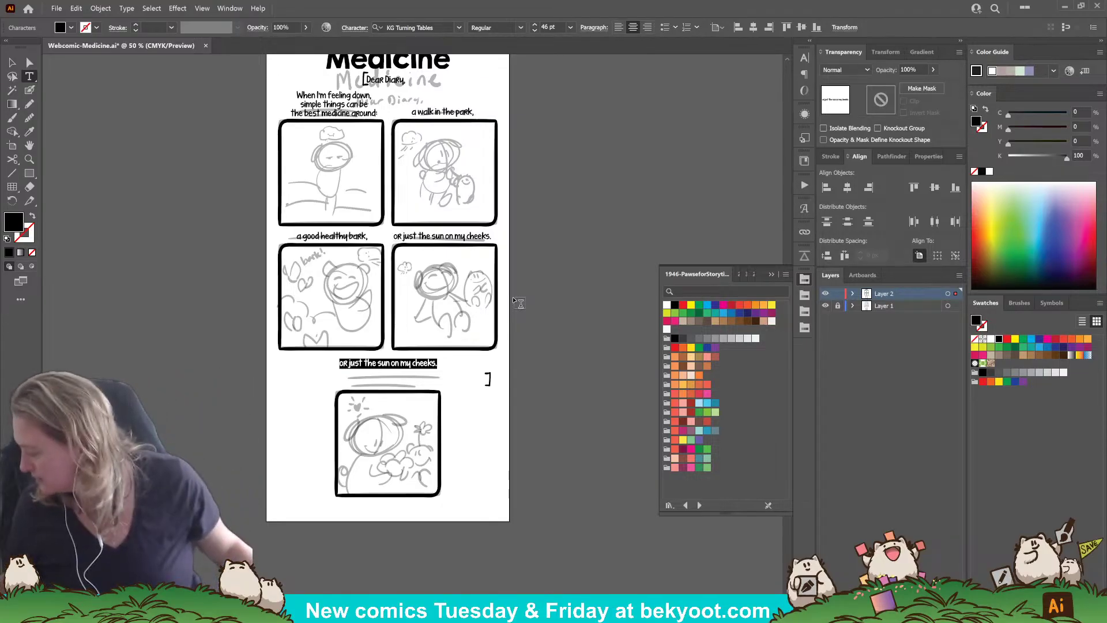
text(See)
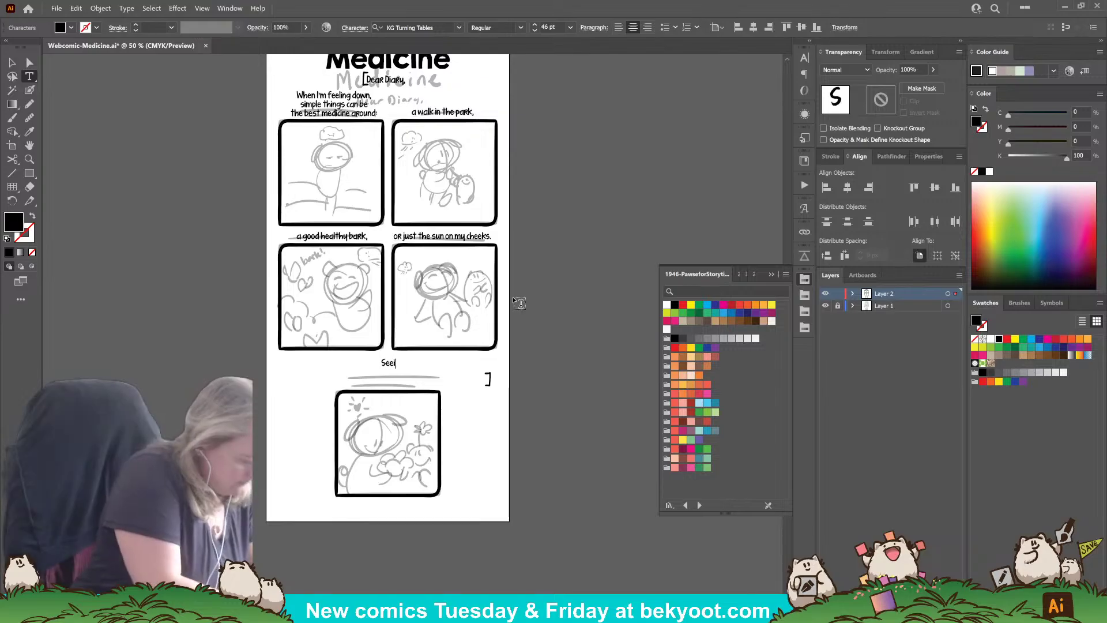
text(ing/Living)
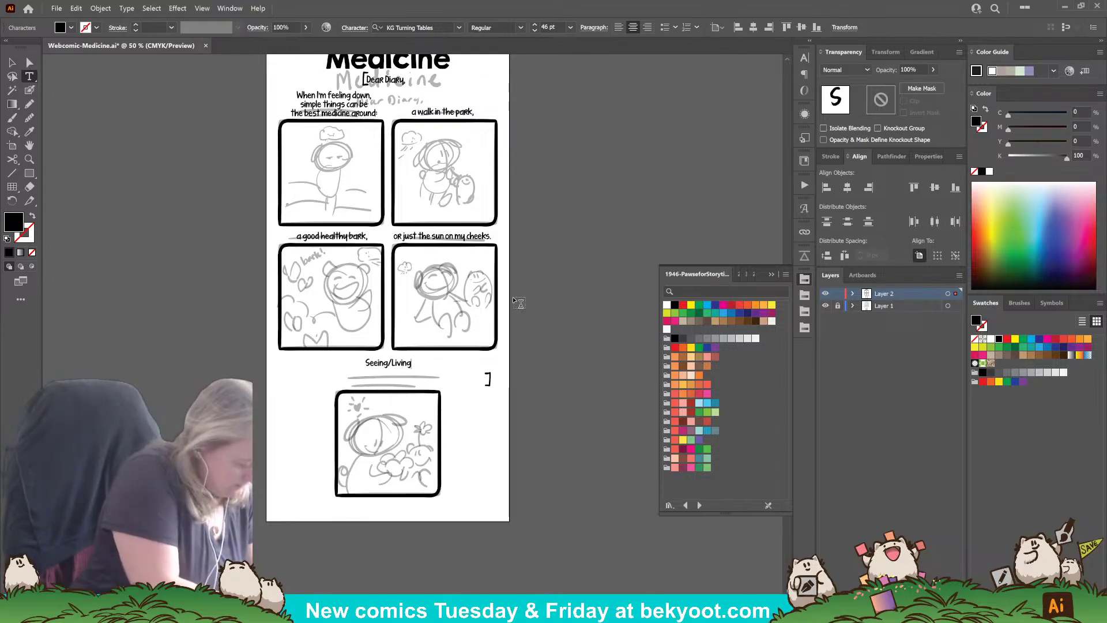
text( the simple jo)
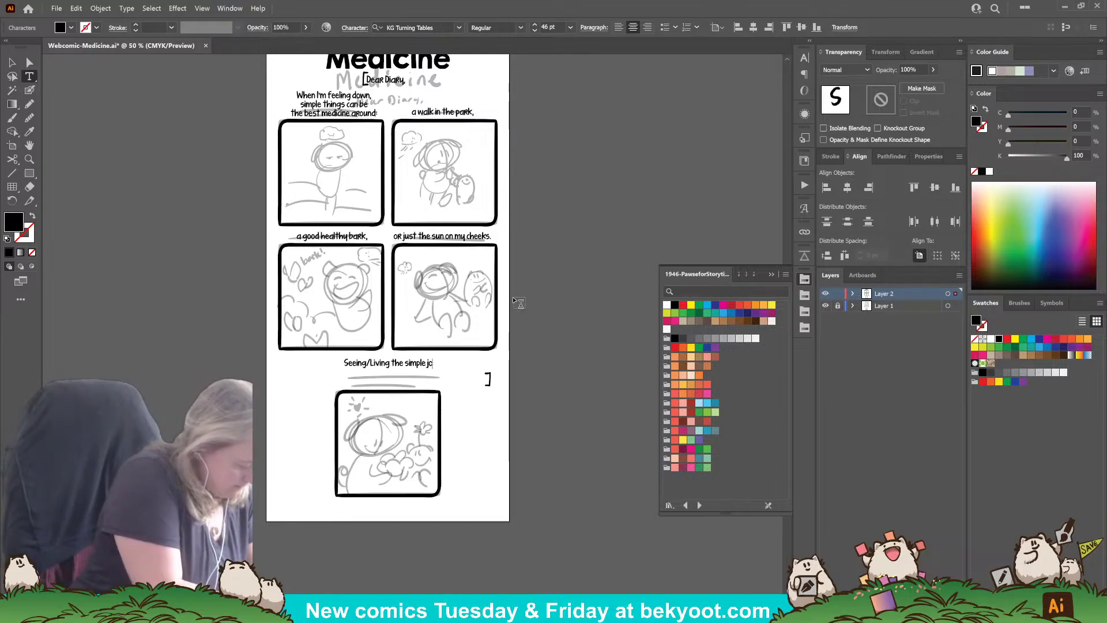
text(ys)
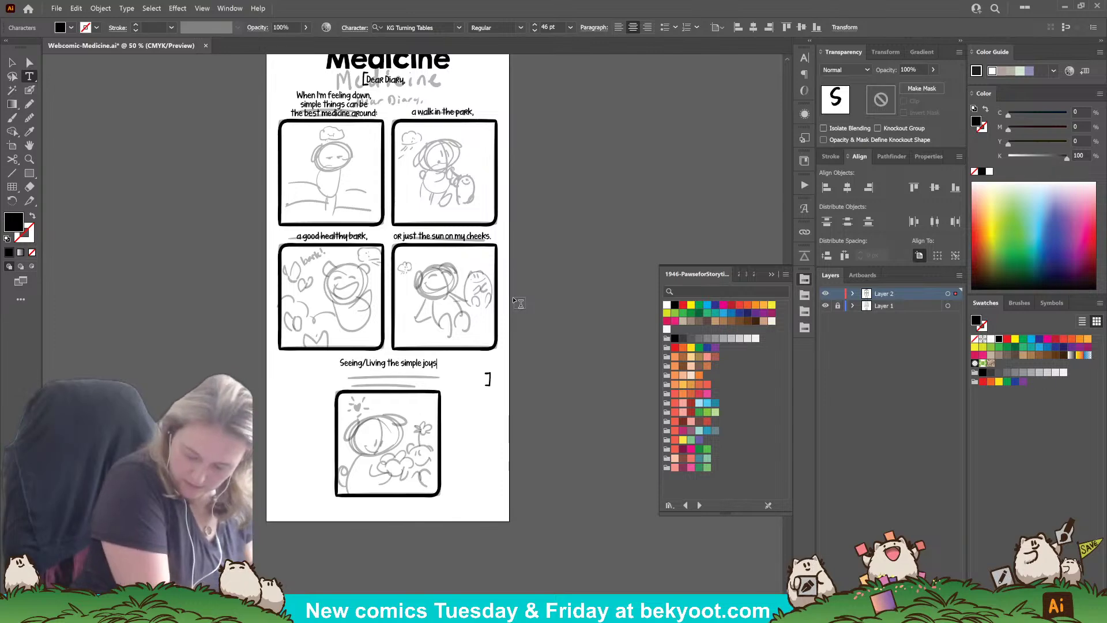
text(can help)
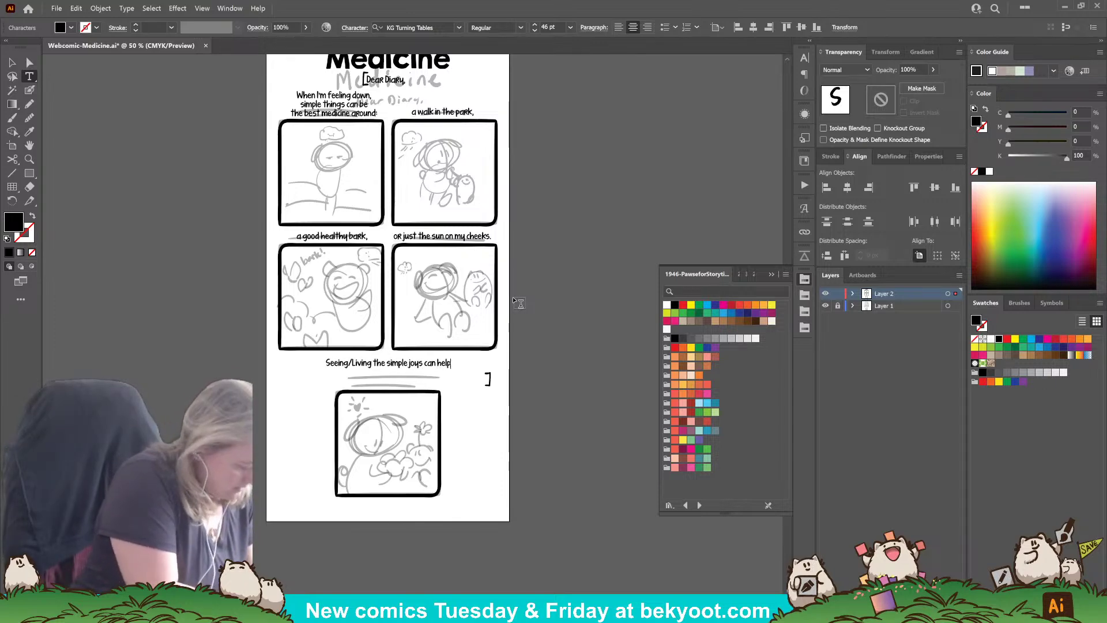
text( me thru)
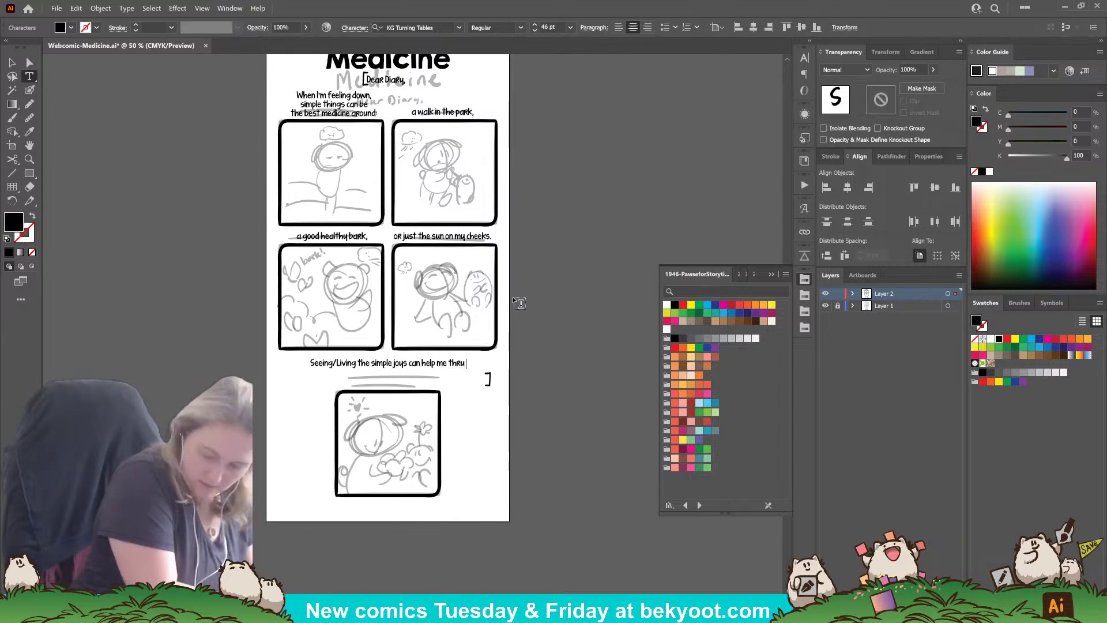
text( a valle)
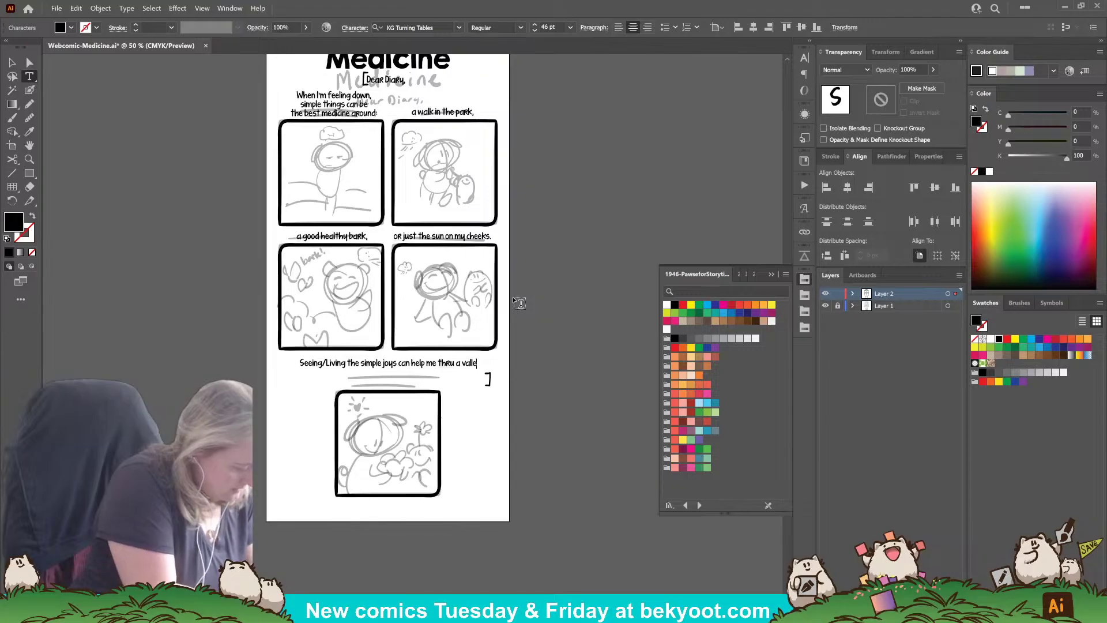
text(y to the next )
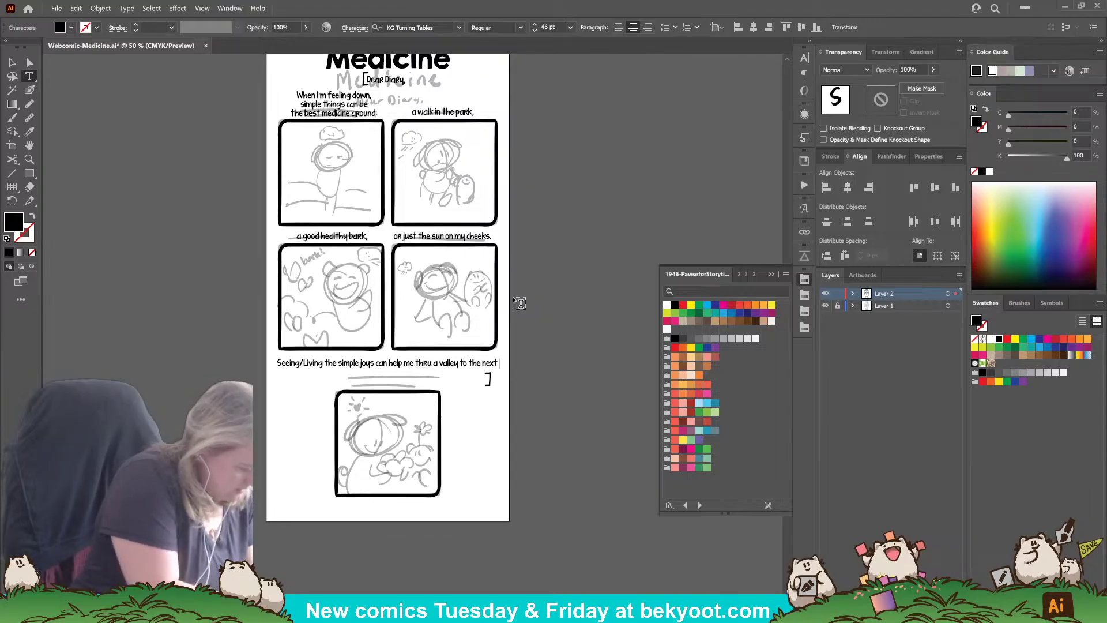
text(peak.)
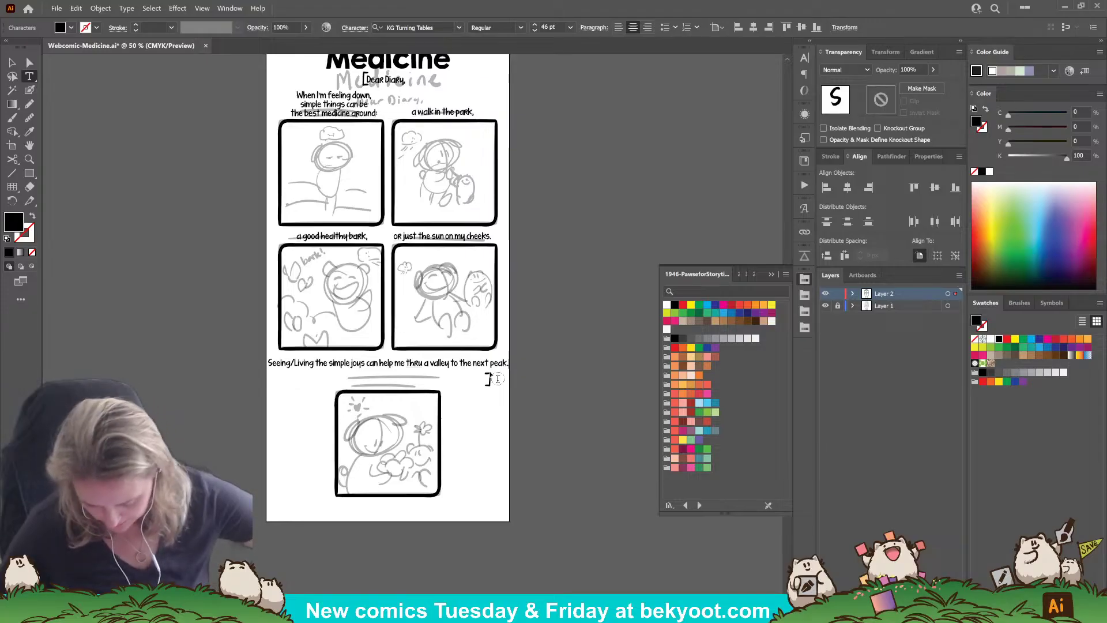
Step: Remove "Seeing/" from the fifth panel's caption and break it into two lines before "thru"
scroll(283, 181, up, 2)
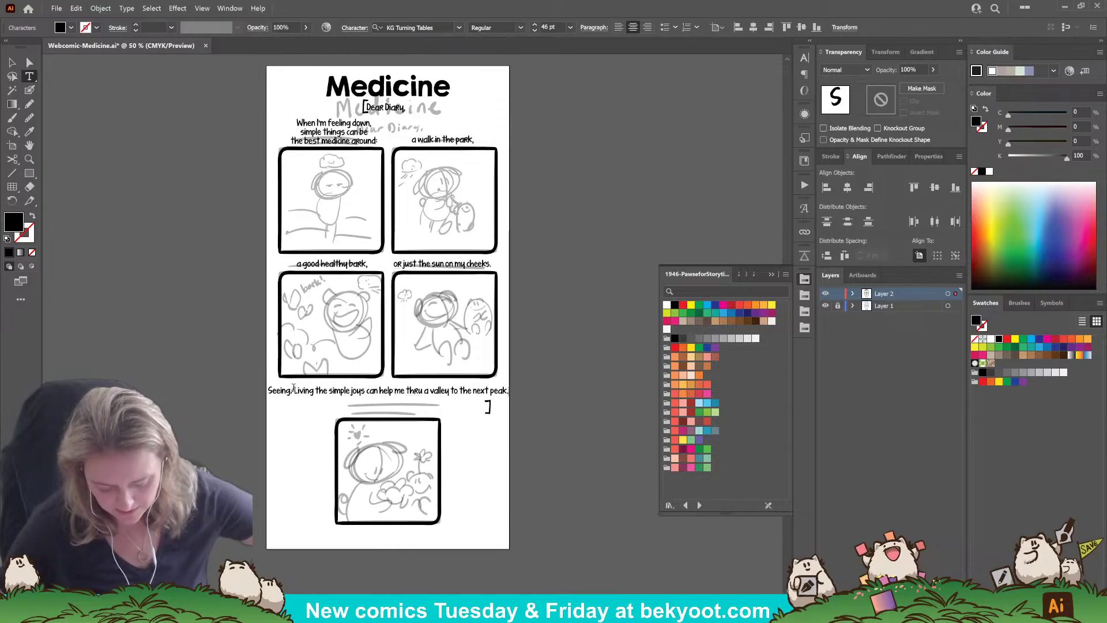
drag(293, 390, 257, 391)
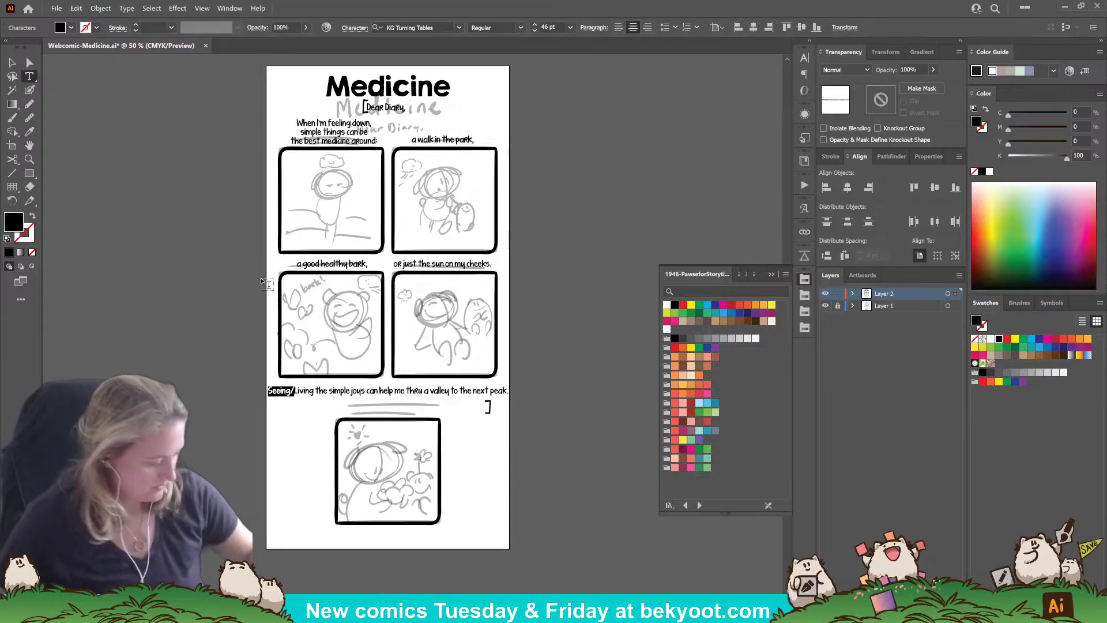
key(BackSpace)
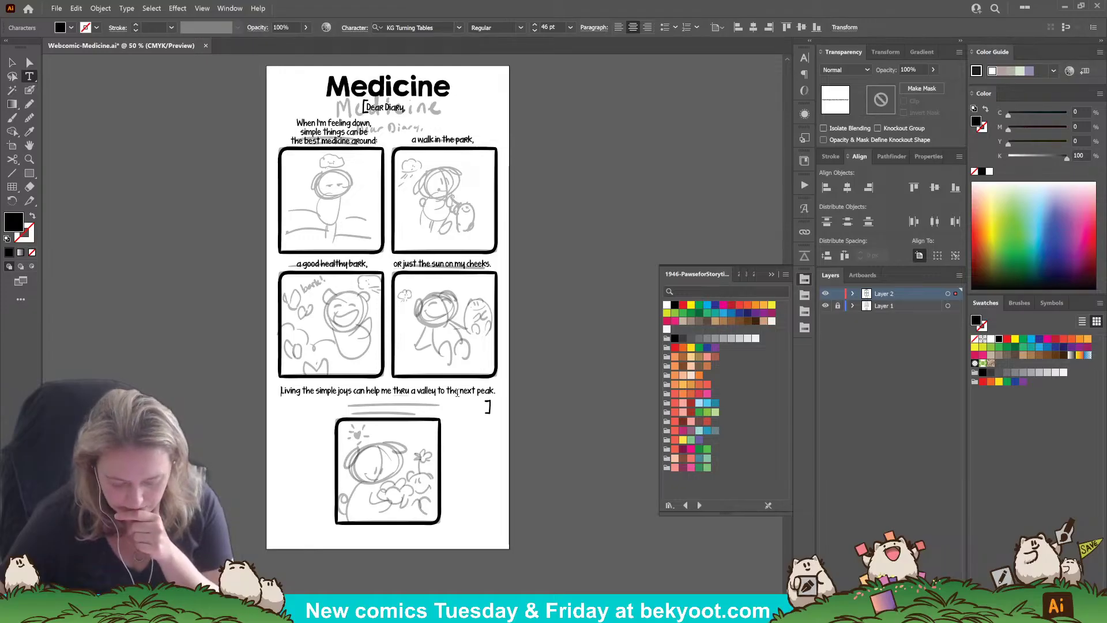
click(391, 391)
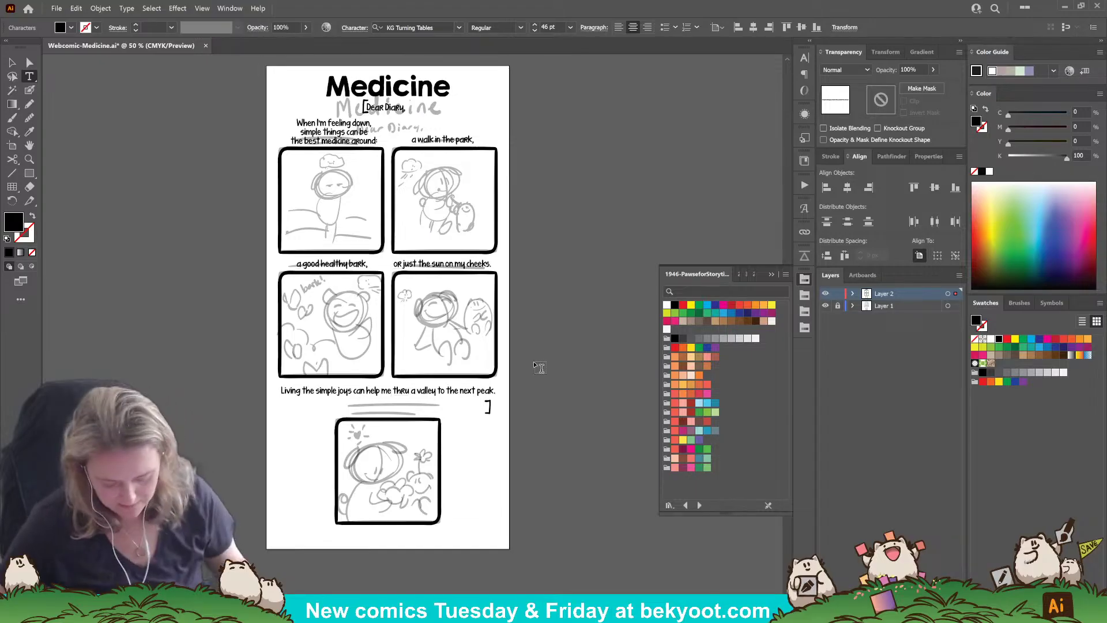
key(BackSpace)
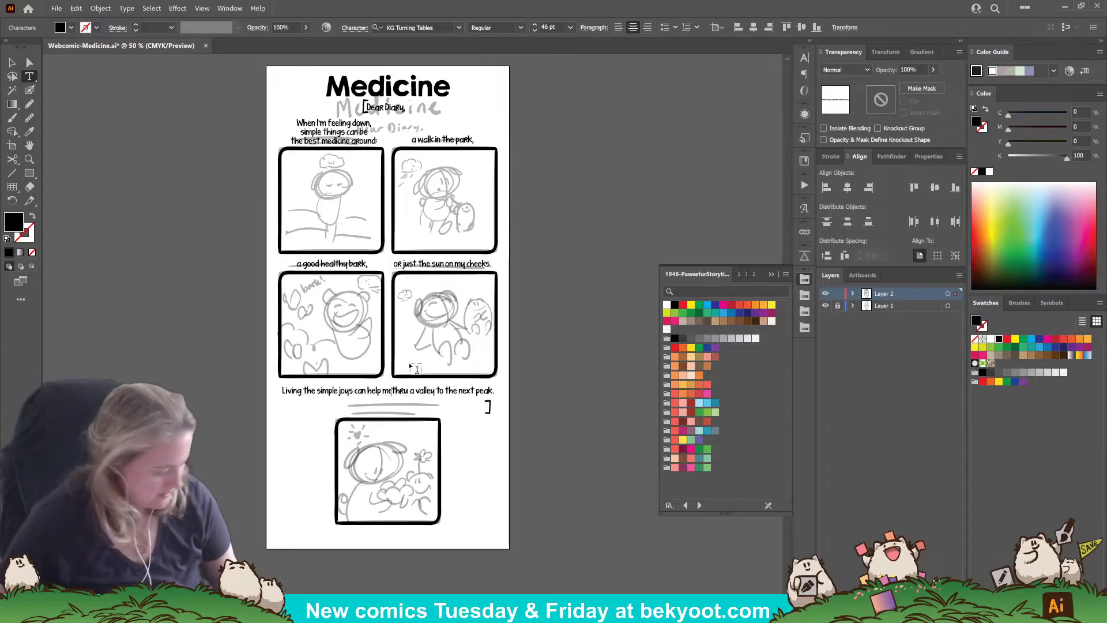
key(Return)
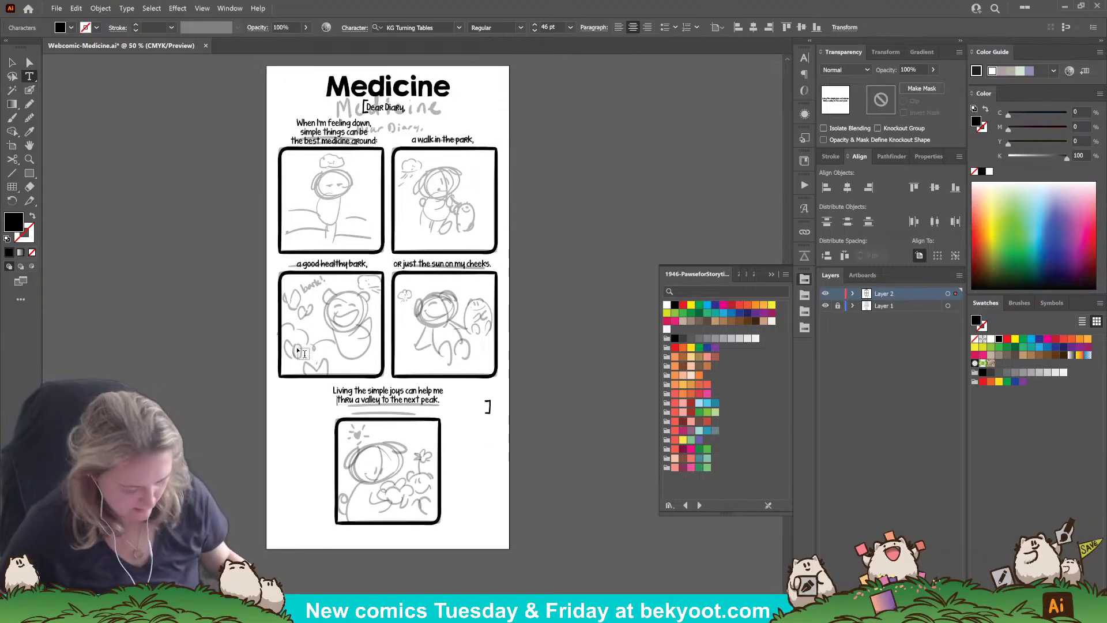
Step: Set the leading of the whole fifth-panel caption to 66 pt
key(ctrl+a)
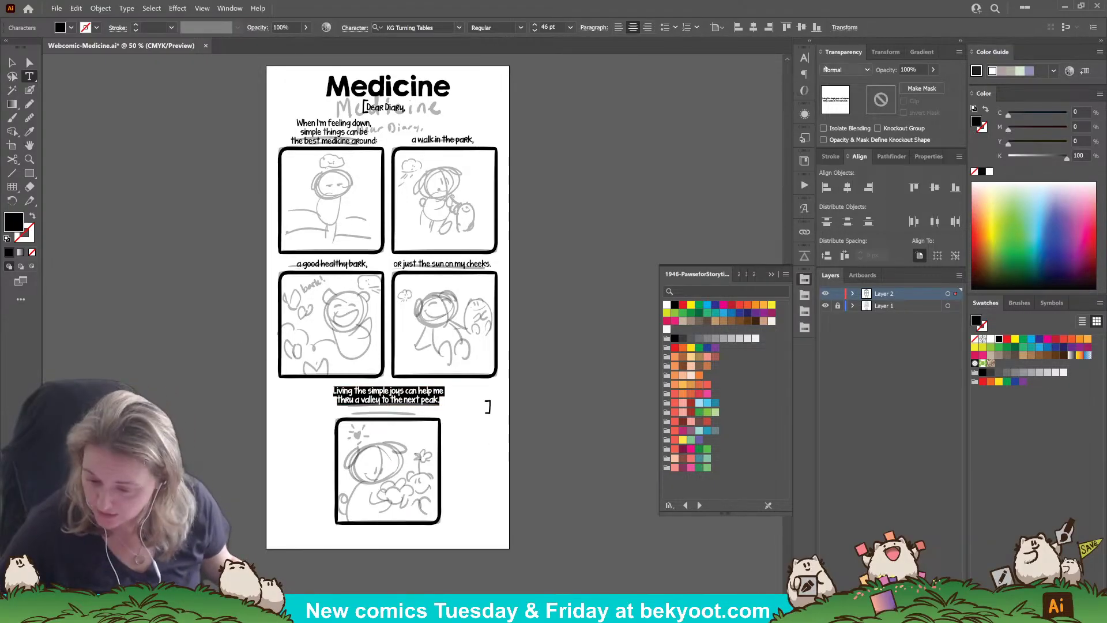
click(805, 58)
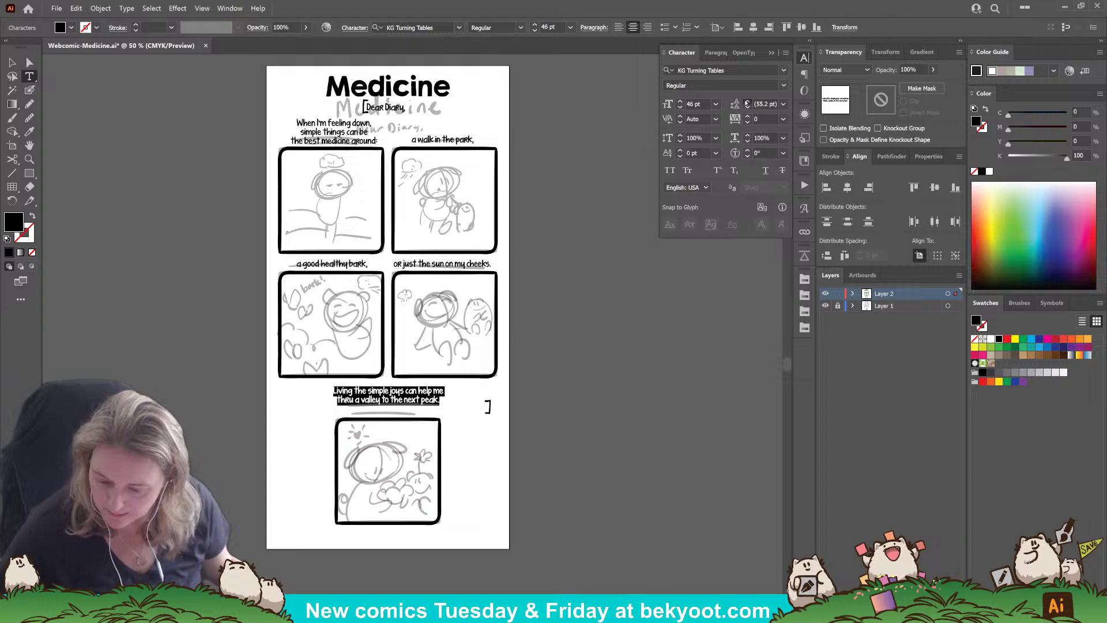
click(748, 102)
click(748, 102)
click(747, 102)
click(747, 102)
click(748, 102)
click(748, 102)
click(748, 102)
click(748, 102)
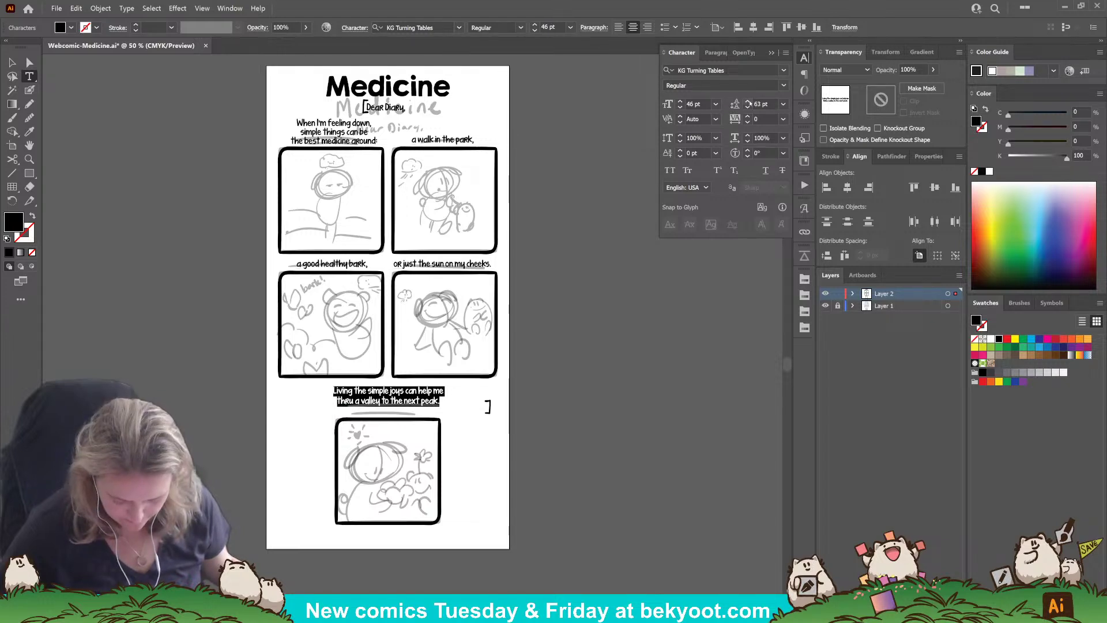
click(748, 102)
click(748, 102)
click(748, 102)
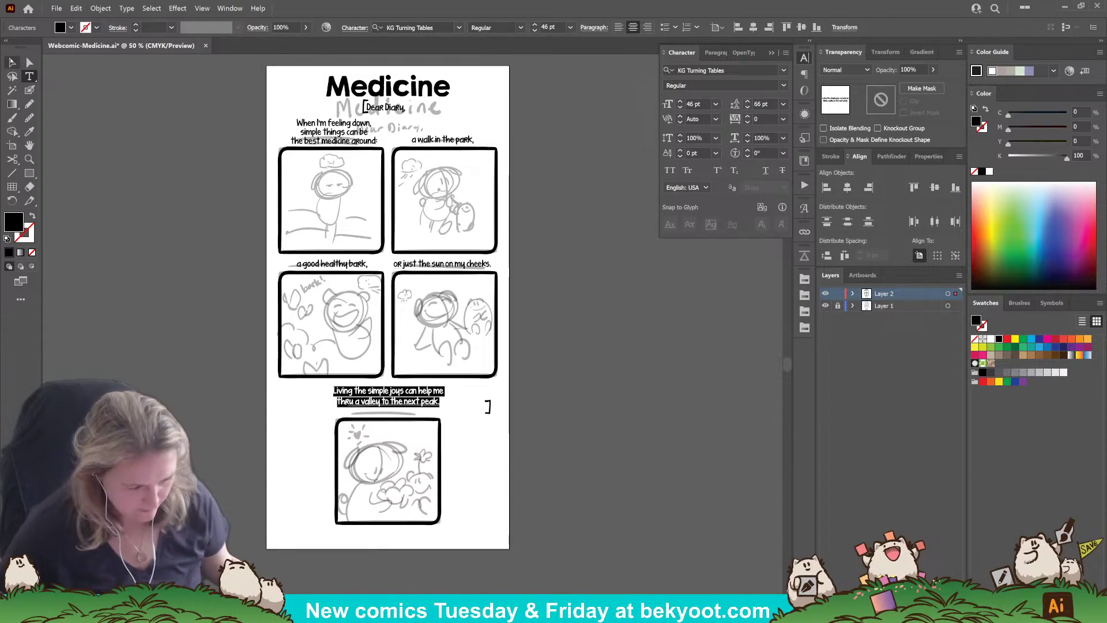
Step: Enlarge the fifth panel's caption slightly and move the closing bracket to the end of its second line
click(11, 61)
click(101, 327)
click(432, 402)
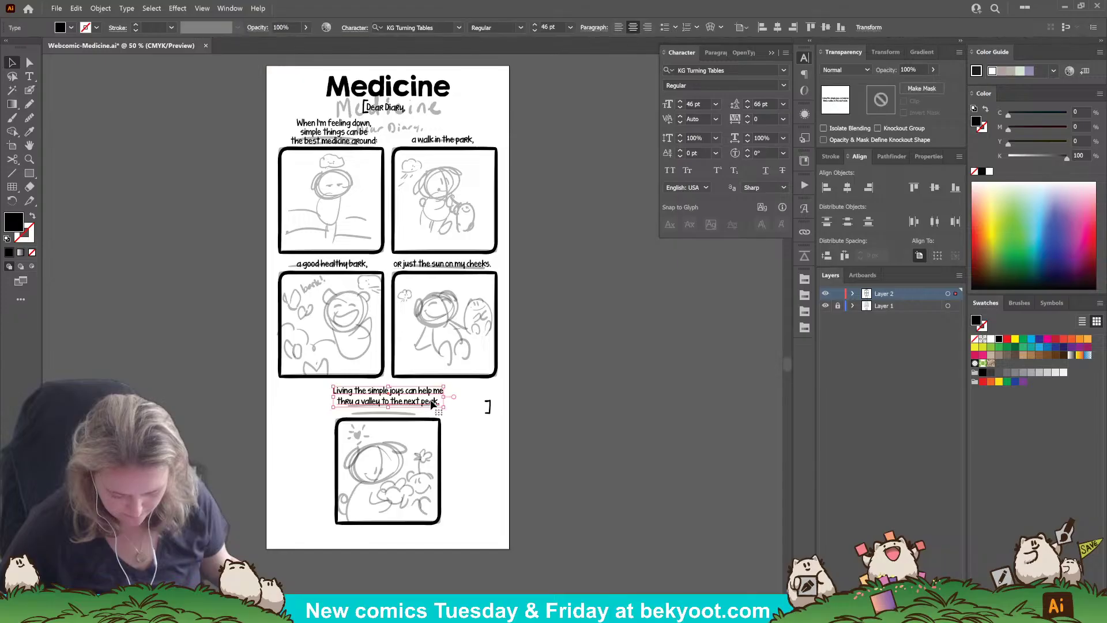
mouse_move(446, 409)
mouse_down()
mouse_move(460, 411)
mouse_move(438, 401)
mouse_move(470, 408)
mouse_move(451, 406)
mouse_up()
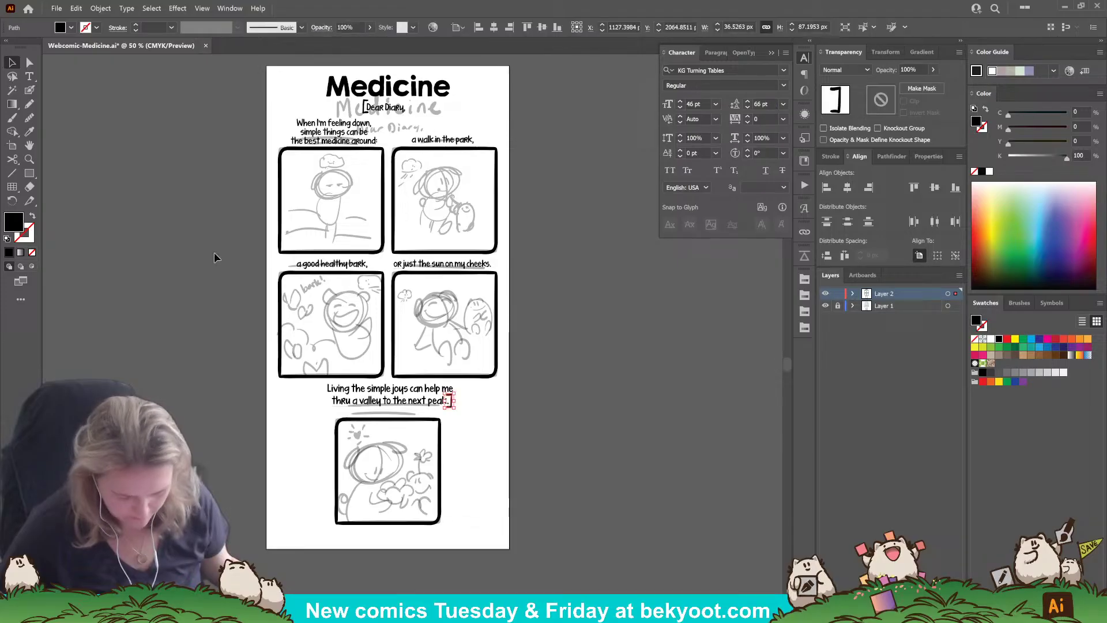
Step: Add a separate "-P" signature text to the right of the fifth panel
click(28, 65)
click(29, 75)
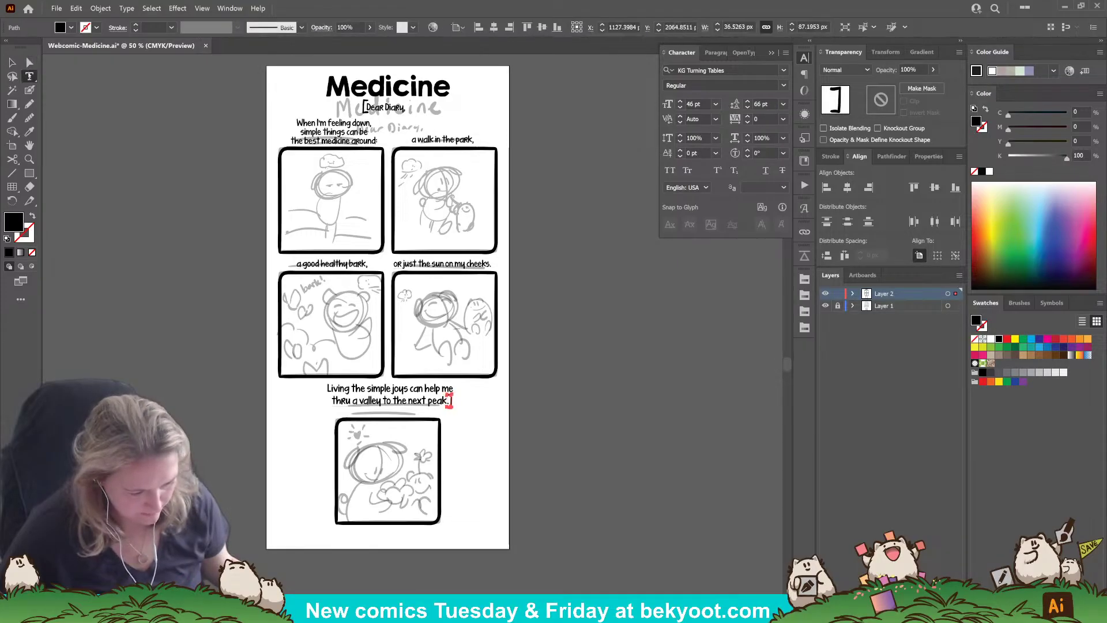
click(475, 426)
text(-P)
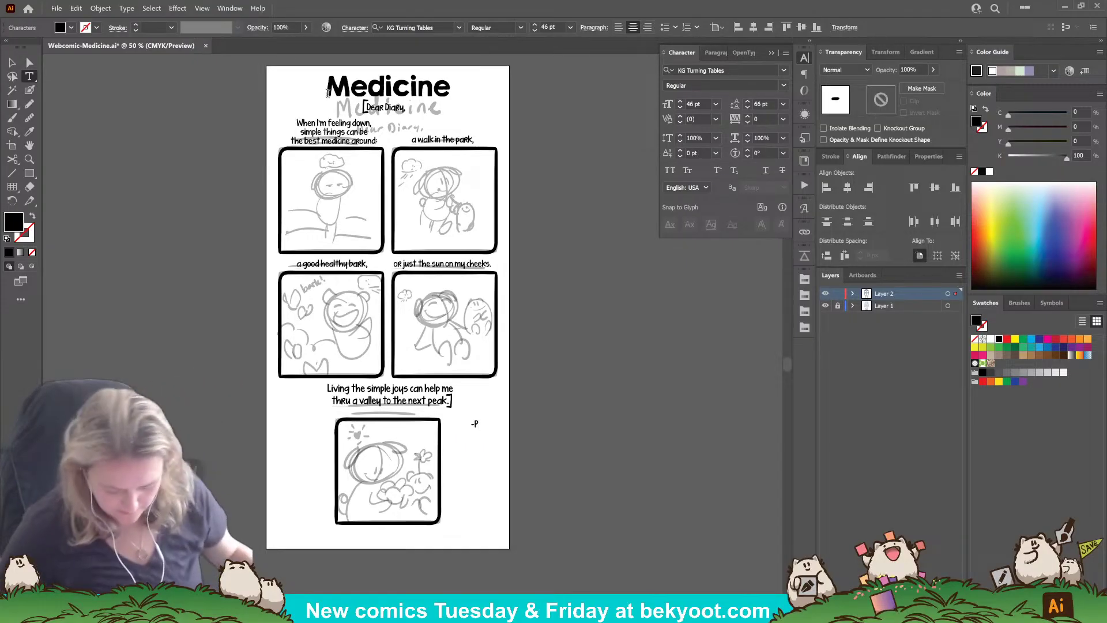
click(12, 63)
click(255, 405)
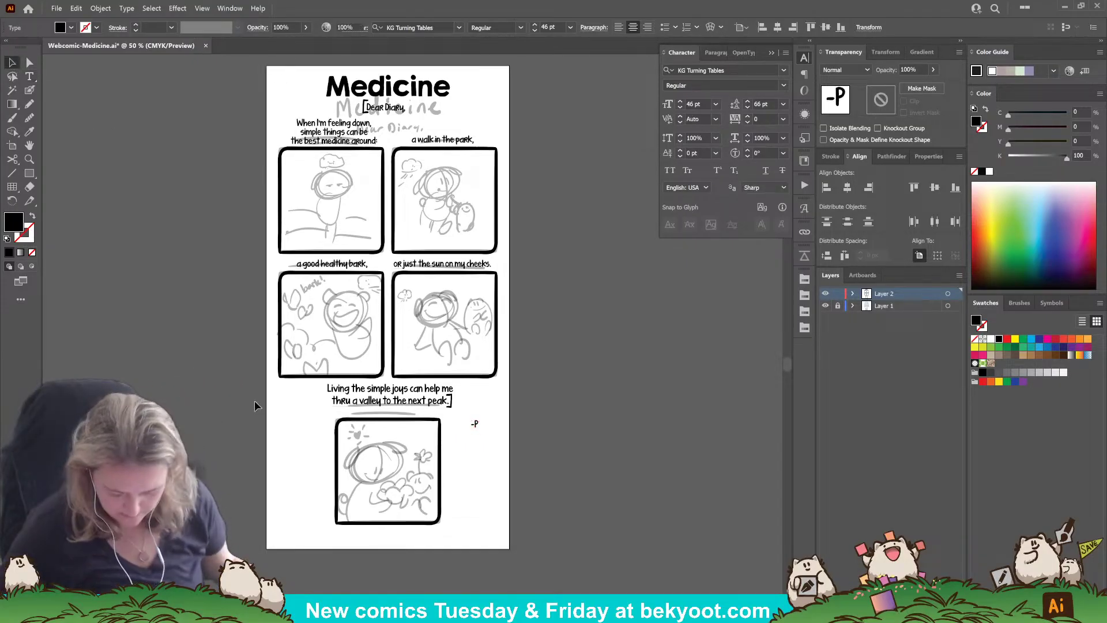
Step: Enlarge the "-P" signature and place it beside the fifth panel's upper-right corner, below the closing bracket
drag(473, 422, 446, 413)
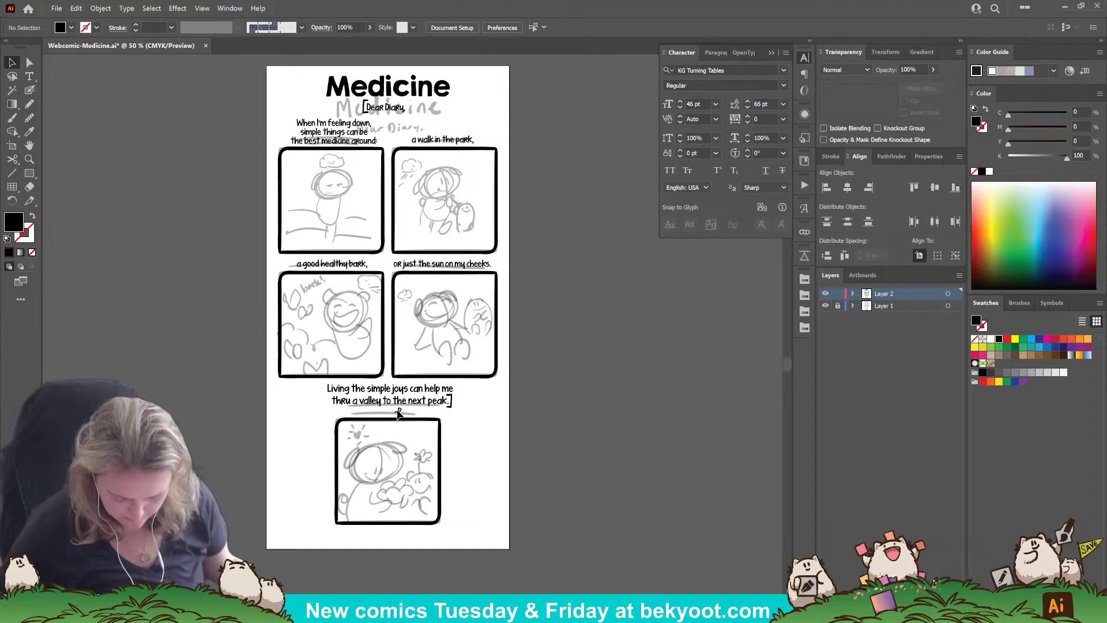
click(449, 436)
drag(456, 429, 455, 427)
click(461, 454)
click(536, 369)
Step: Save the Webcomic-Medicine.ai document
drag(552, 311, 580, 439)
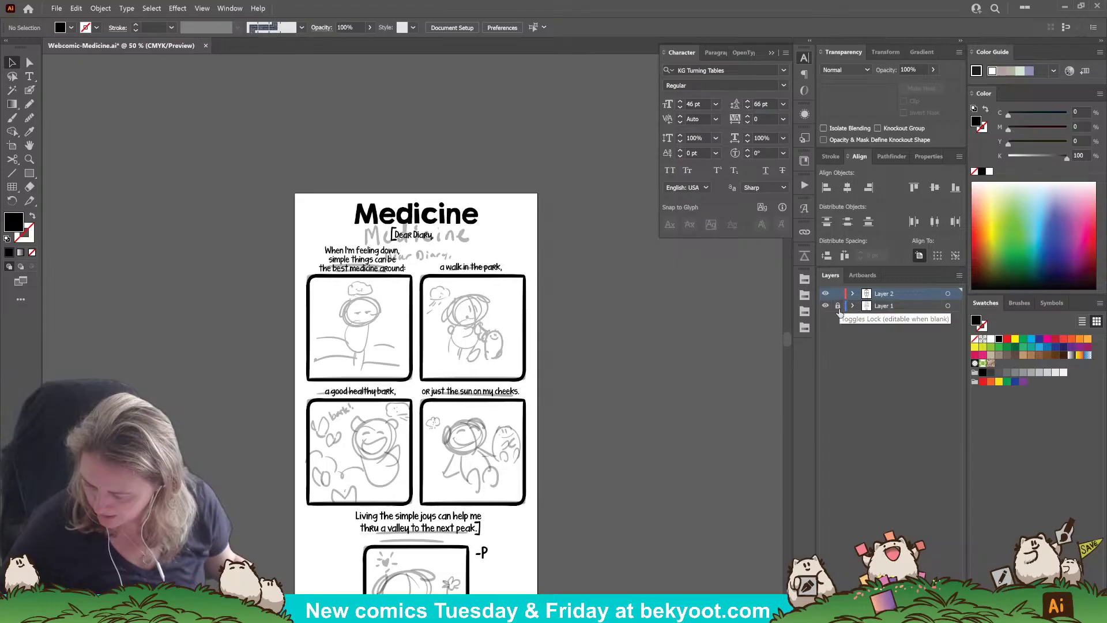
scroll(326, 254, up, 2)
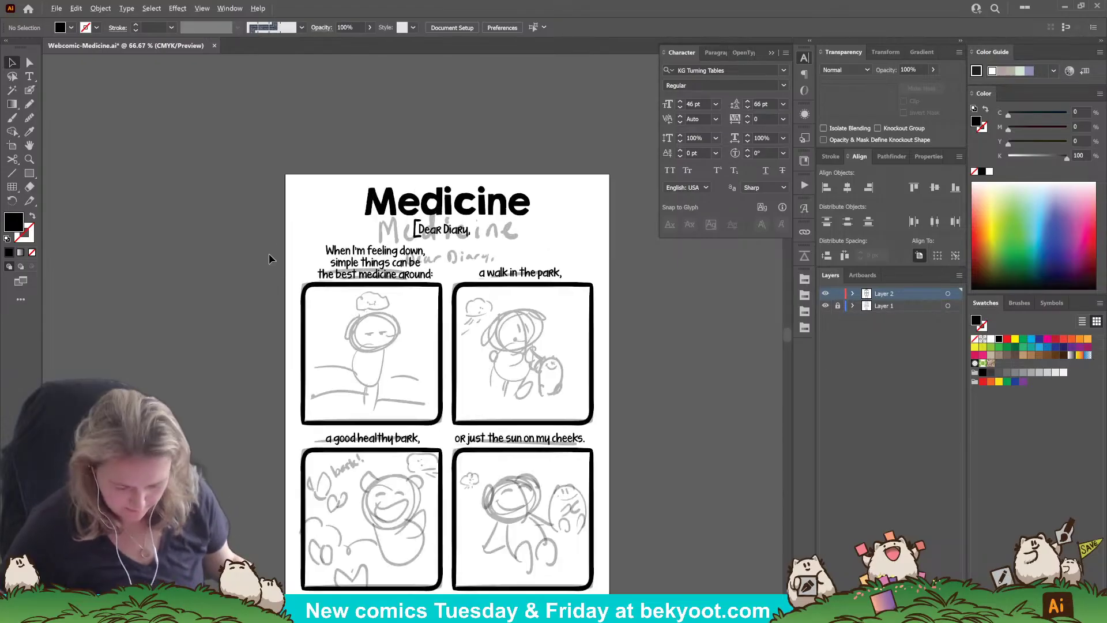
drag(491, 392, 437, 349)
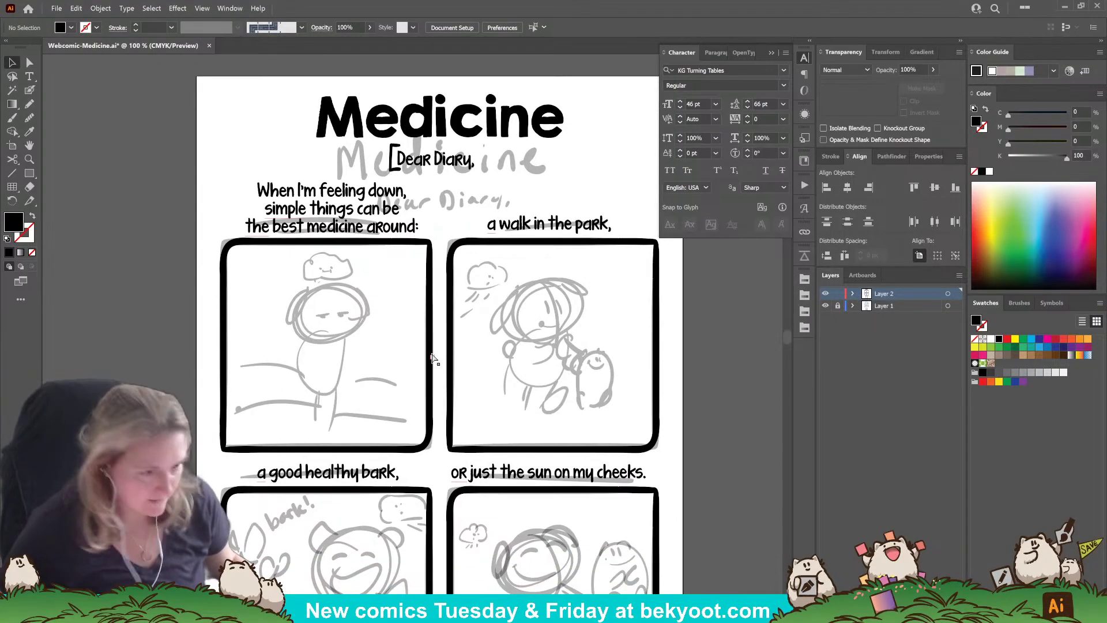
key(ctrl+s)
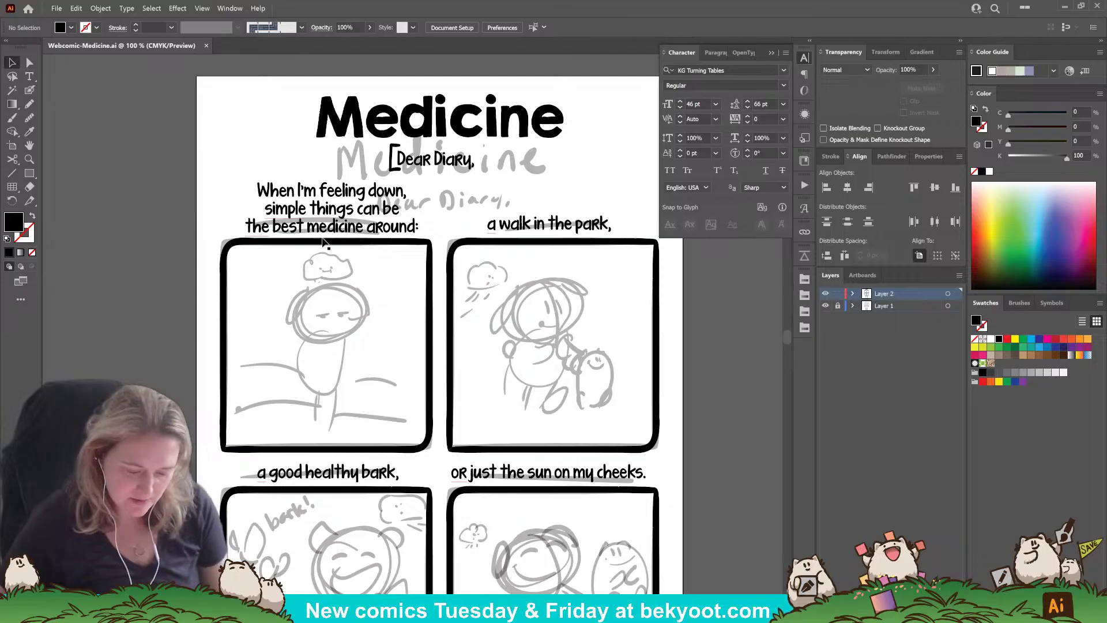
scroll(547, 253, down, 1)
scroll(547, 253, down, 6)
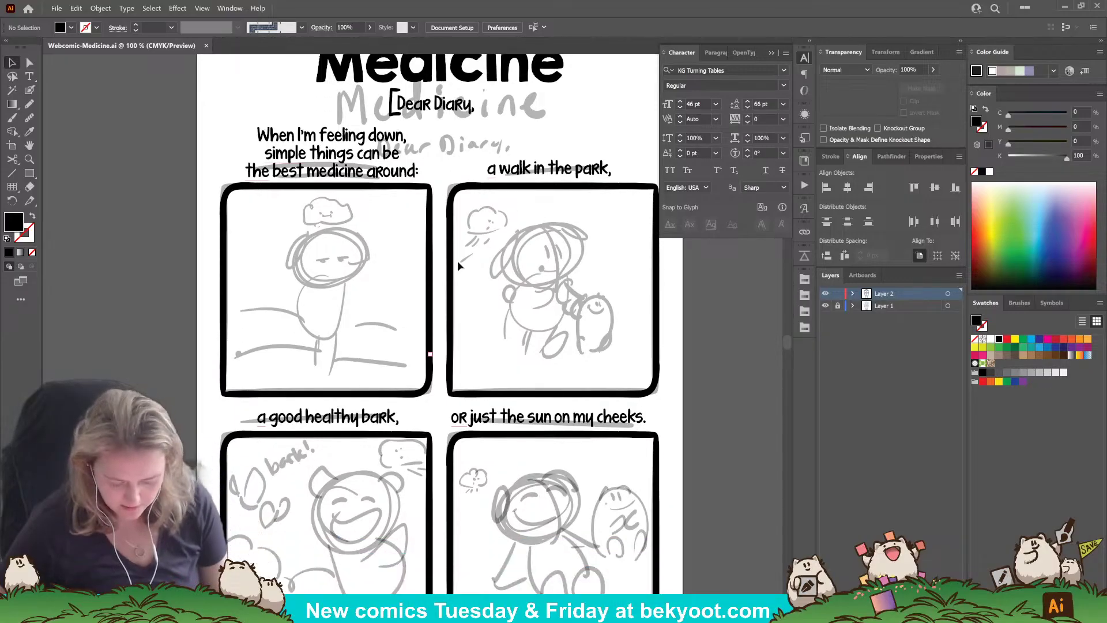
scroll(660, 383, down, 12)
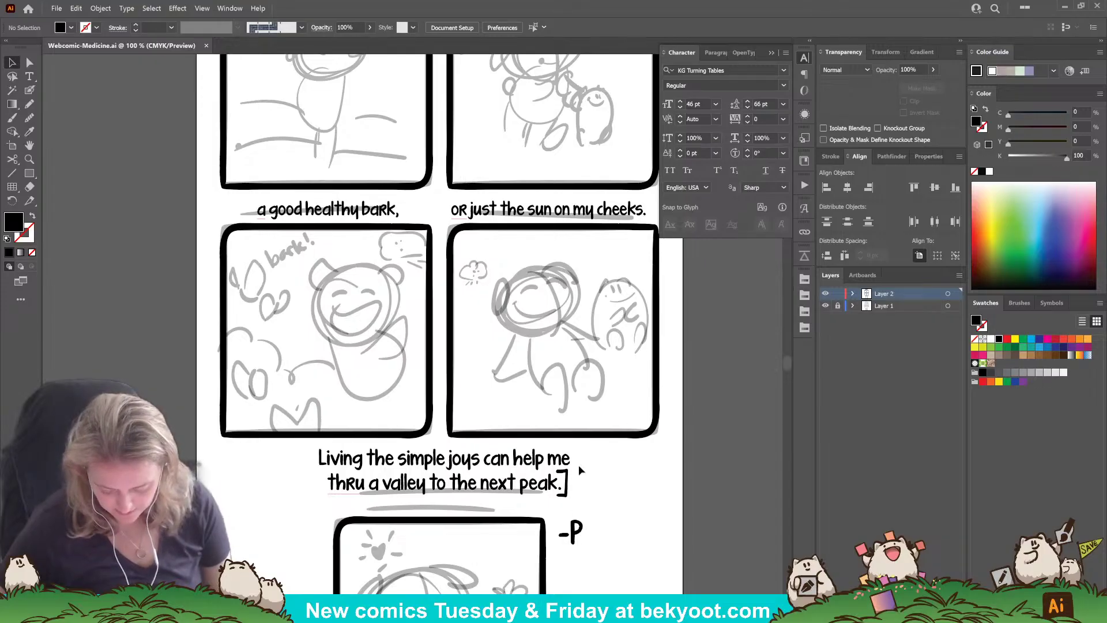
scroll(402, 254, up, 3)
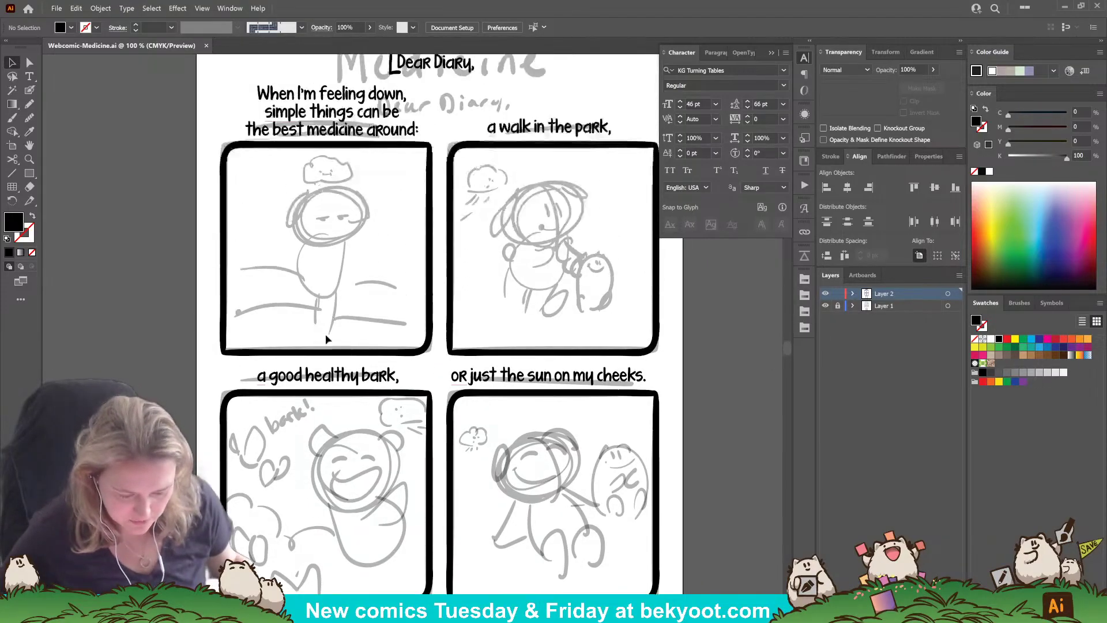
Step: Close the Character panel and shift the captions above the second and fourth panels slightly to the right
scroll(340, 357, up, 2)
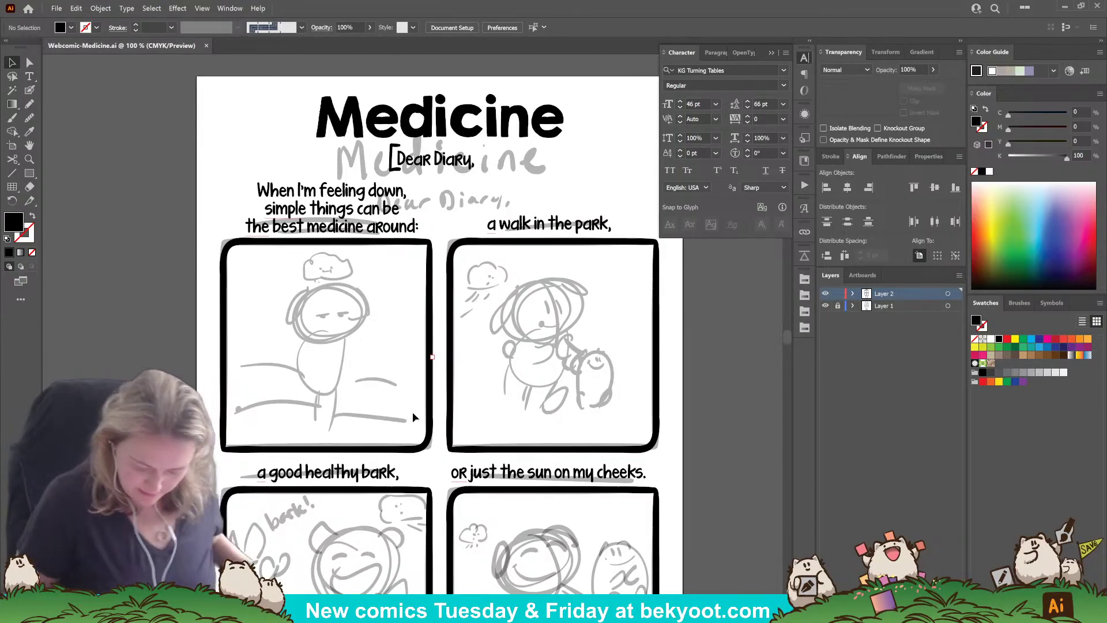
scroll(376, 368, down, 3)
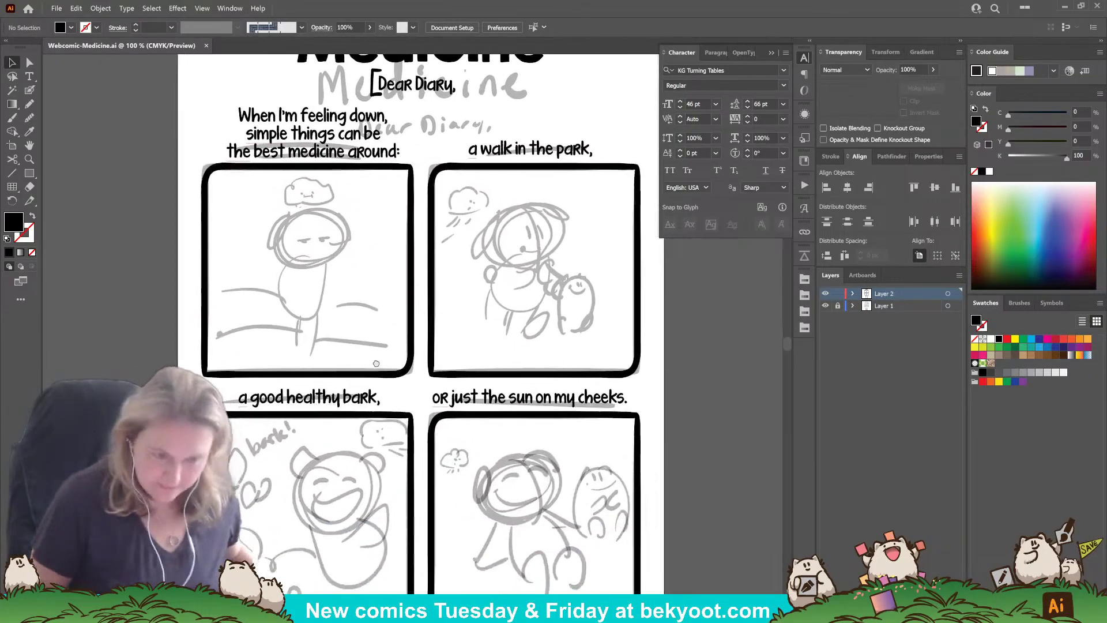
click(771, 53)
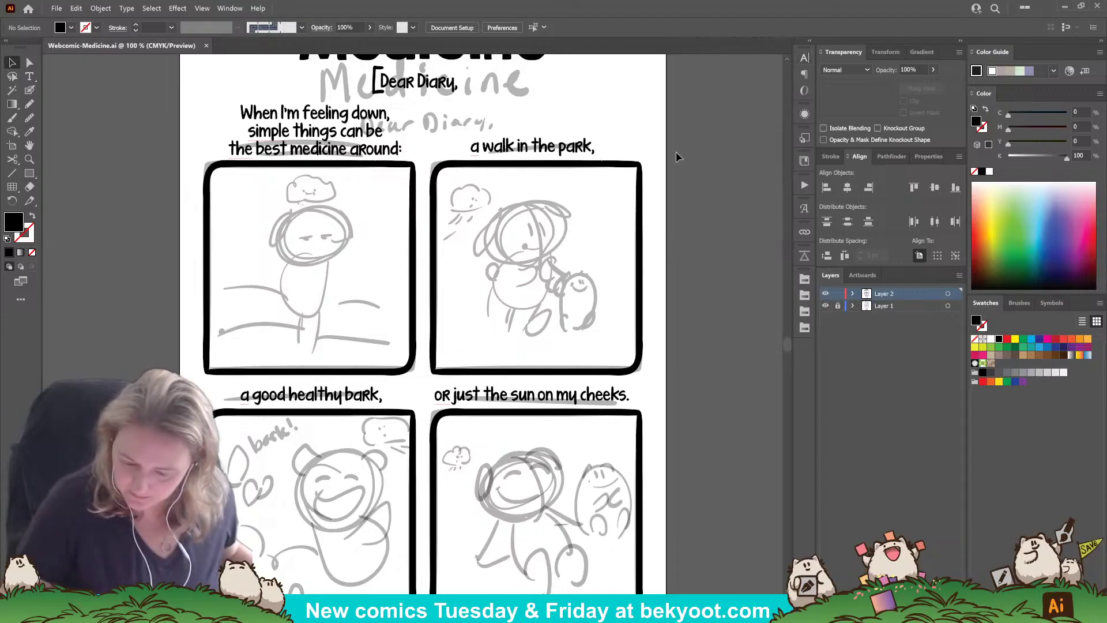
drag(597, 170, 577, 230)
drag(570, 479, 576, 480)
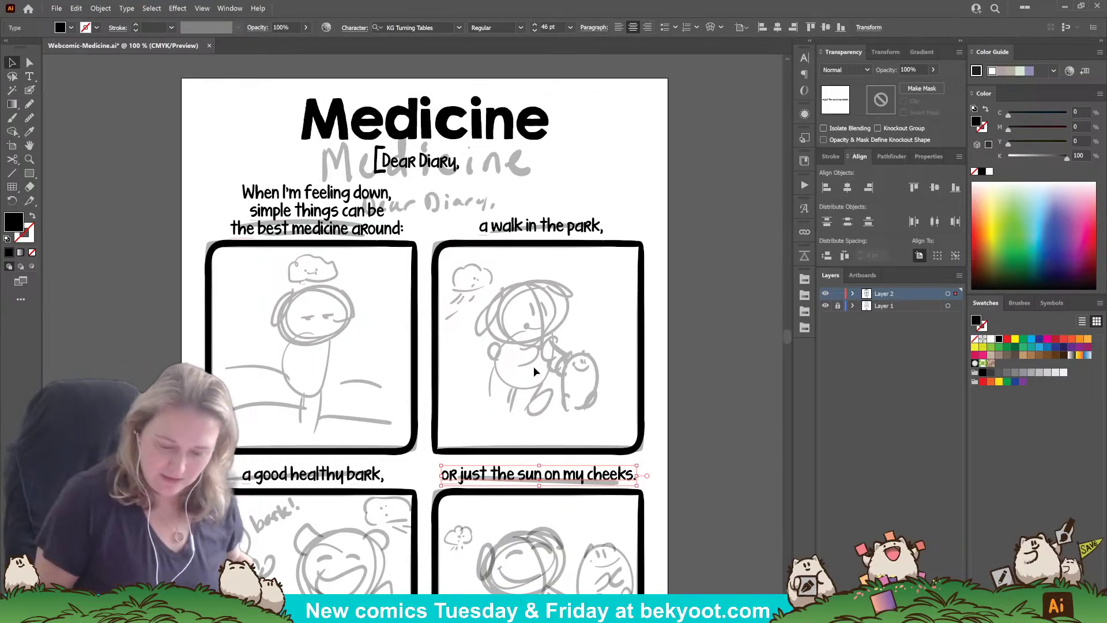
Step: Move the bracketed "Dear Diary," group rightward and center it horizontally on the artboard beneath the title
click(443, 167)
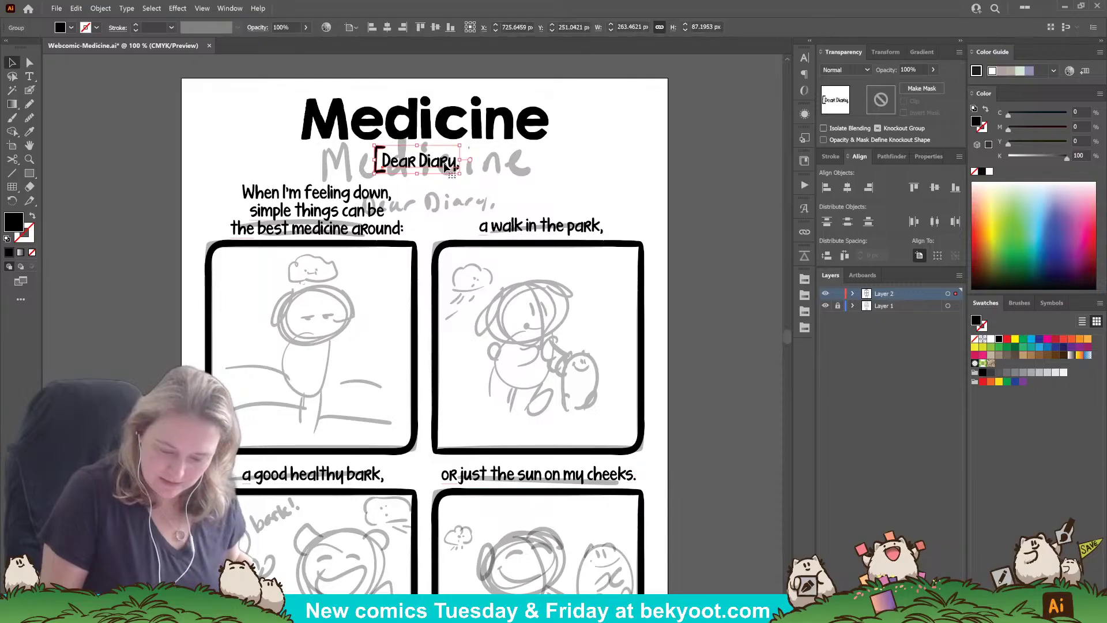
drag(444, 167, 451, 167)
click(847, 188)
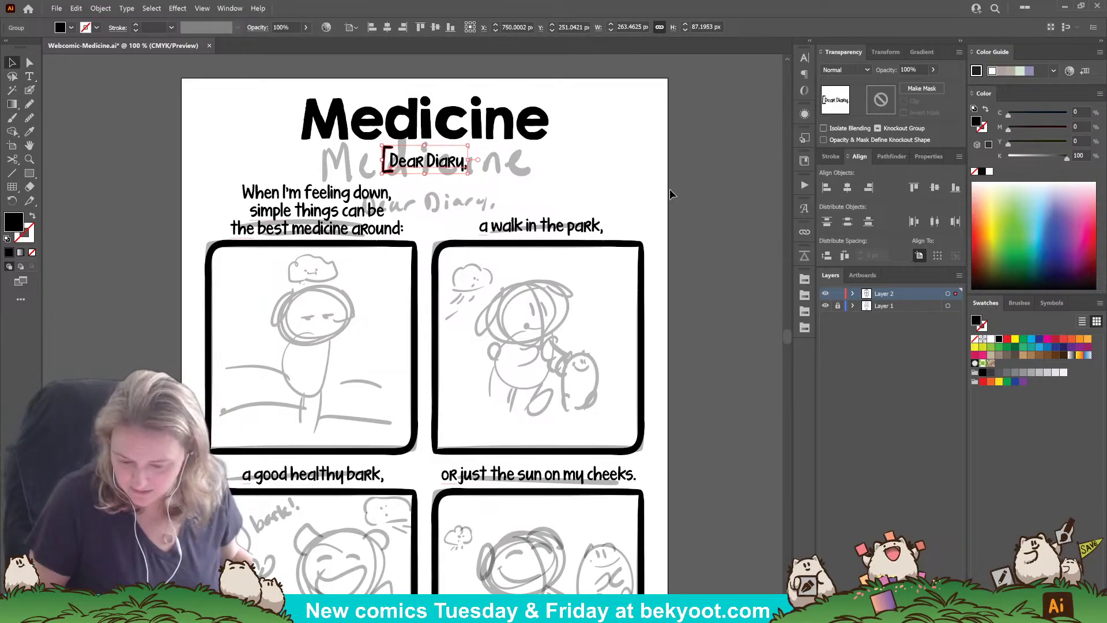
click(667, 186)
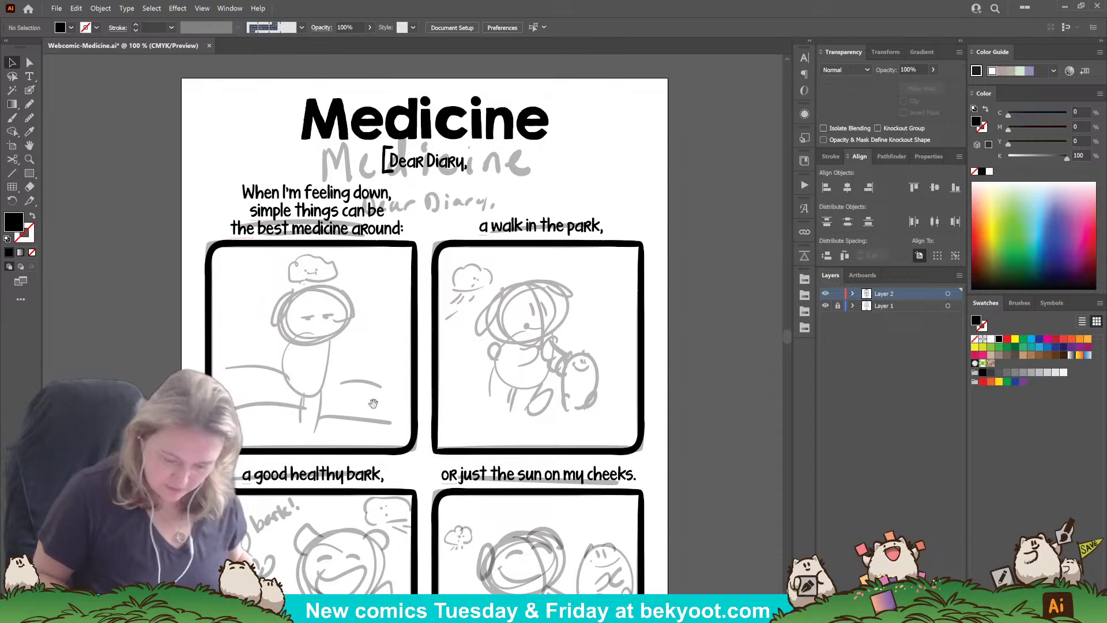
Step: Ink the dog's rounded head outline in black over the sketch in the first panel
mouse_move(374, 404)
mouse_down()
mouse_move(411, 379)
mouse_move(363, 371)
mouse_up()
click(29, 93)
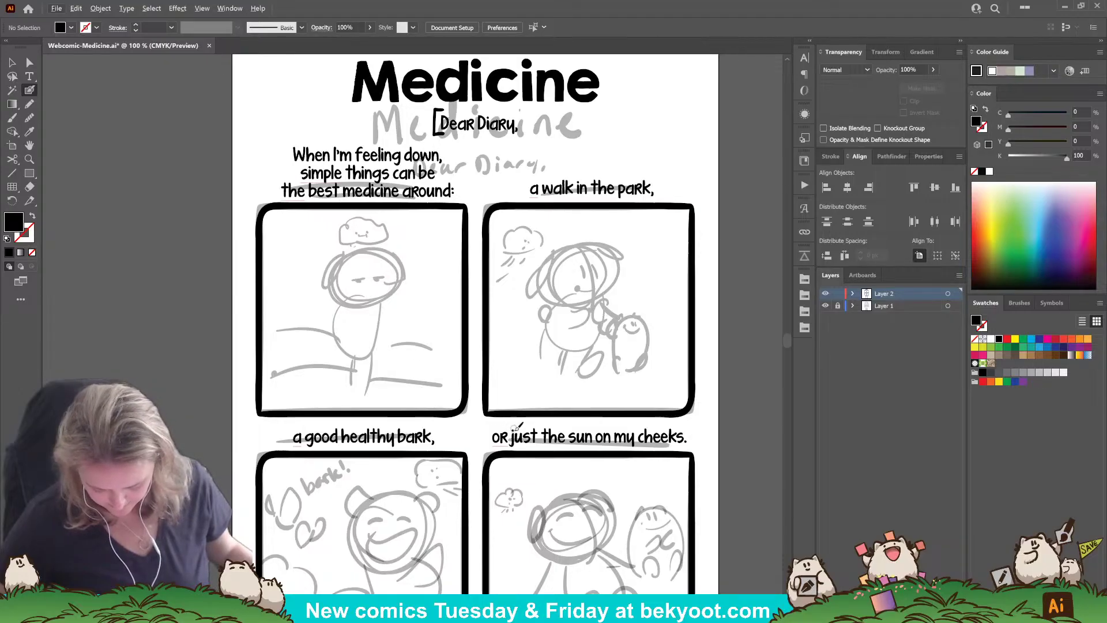
scroll(385, 308, up, 1)
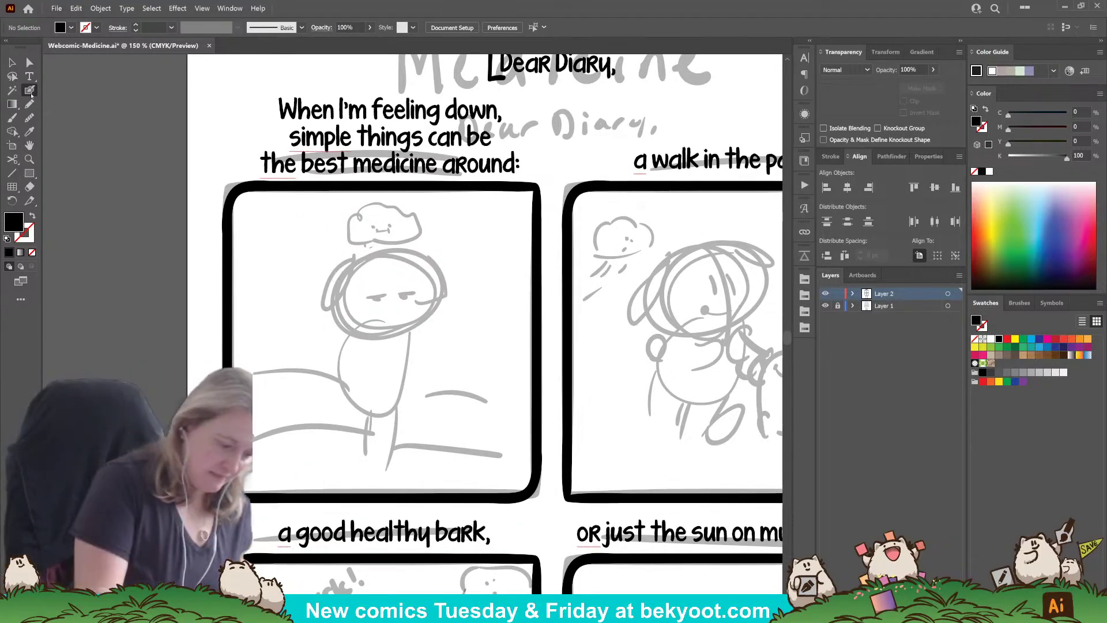
mouse_move(403, 263)
mouse_down()
mouse_move(417, 264)
mouse_move(357, 296)
mouse_up()
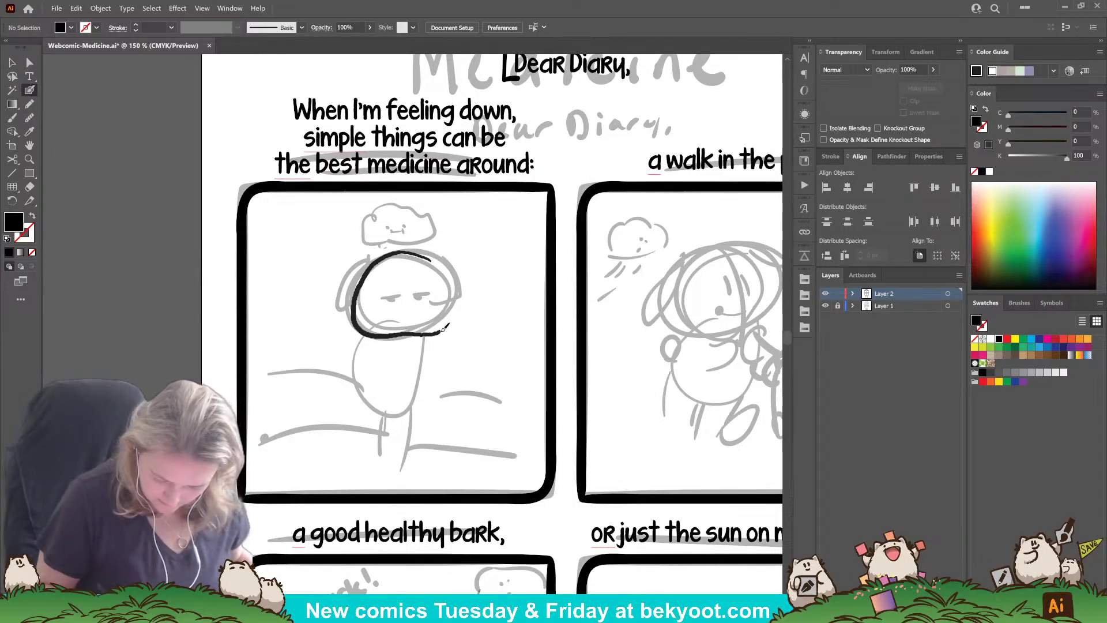
drag(456, 297, 447, 276)
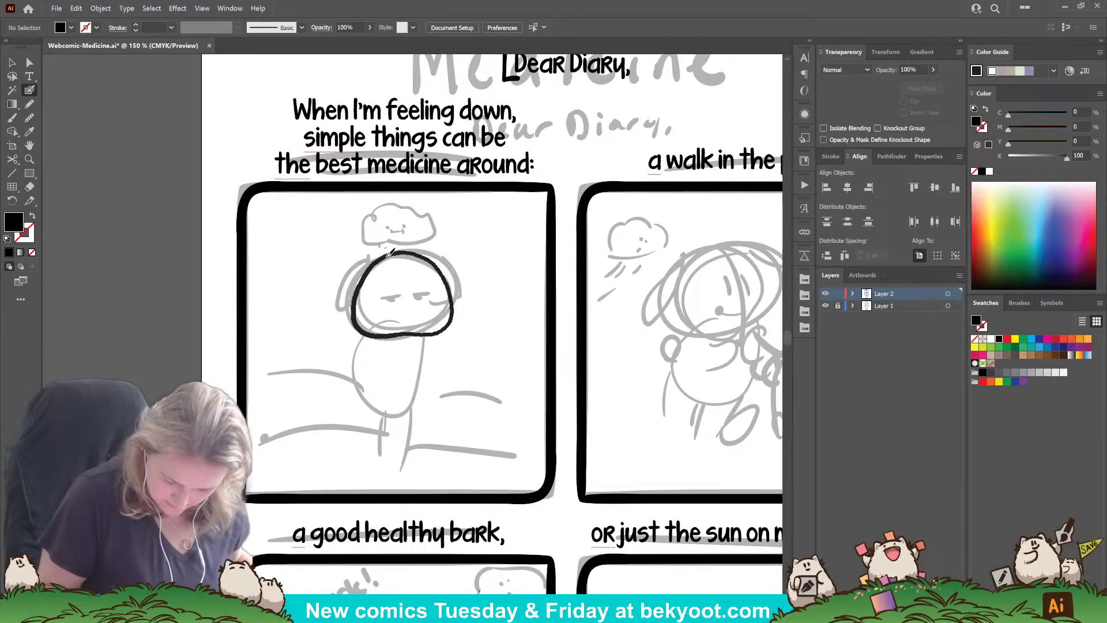
Step: Draw a curved center line down the dog's head, group it with the head outline and open the group in isolation
key(shift+x)
mouse_move(406, 248)
mouse_down()
mouse_move(414, 330)
mouse_move(398, 358)
mouse_up()
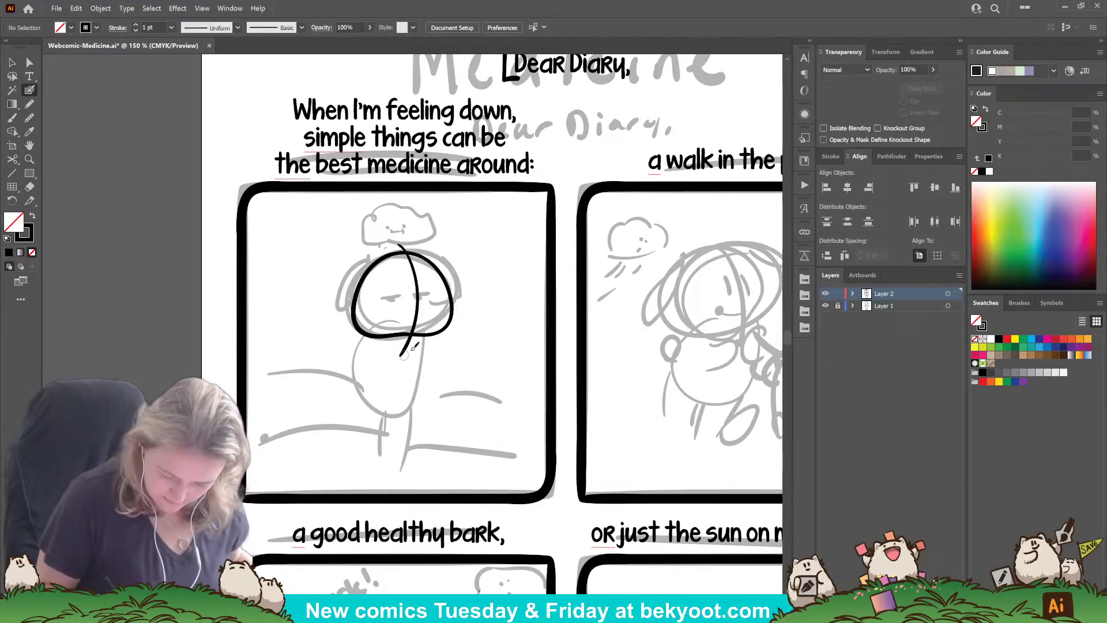
ctrl+shift+click(430, 336)
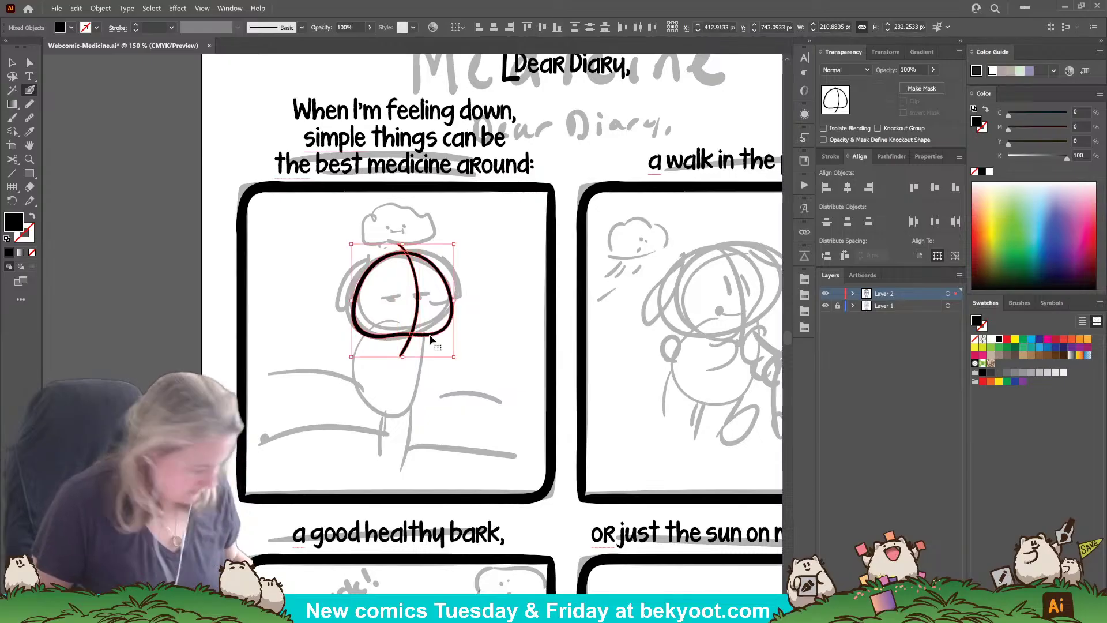
key(ctrl+g)
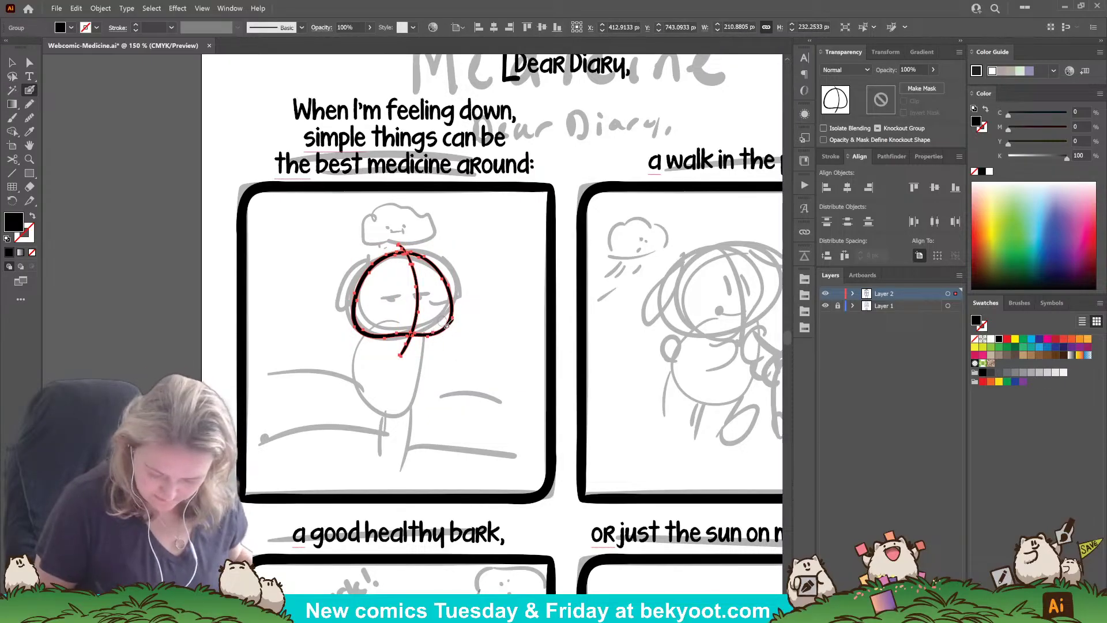
ctrl+double_click(436, 333)
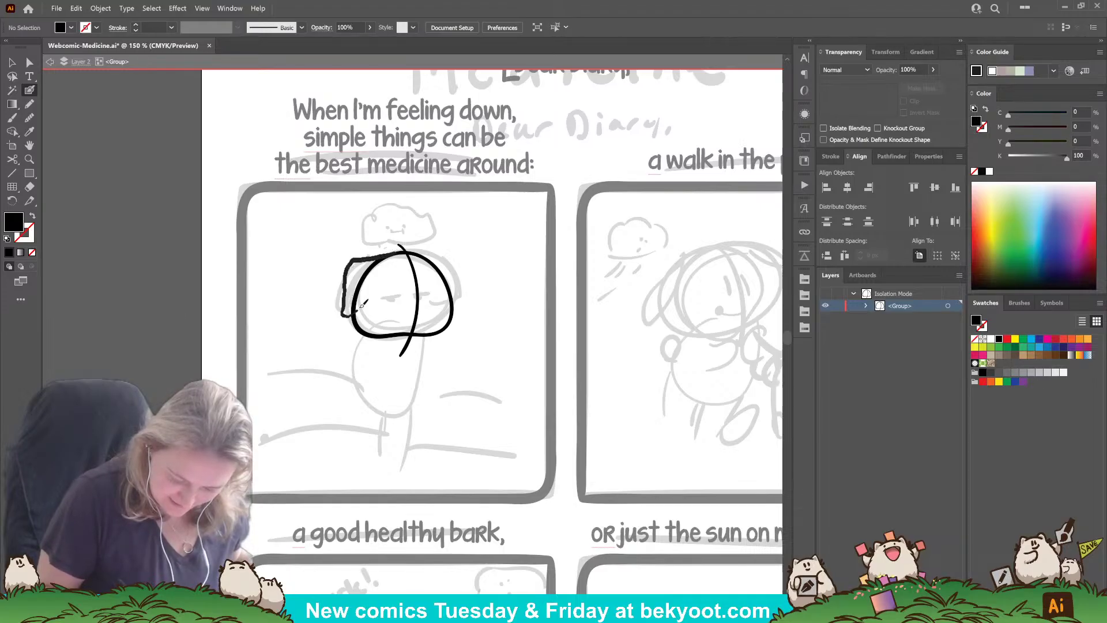
Step: Ink a floppy ear on each side of the dog's head in the first panel
drag(360, 307, 378, 276)
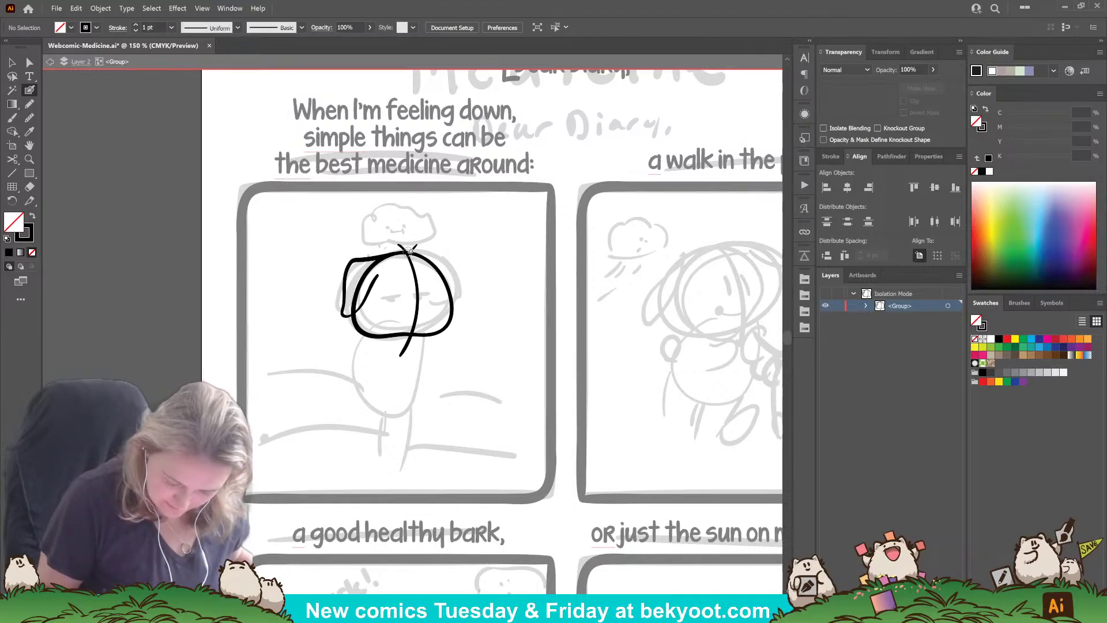
mouse_move(451, 254)
mouse_down()
mouse_move(459, 306)
mouse_move(417, 252)
mouse_move(450, 251)
mouse_move(453, 305)
mouse_up()
key(ctrl+z)
drag(406, 390, 438, 382)
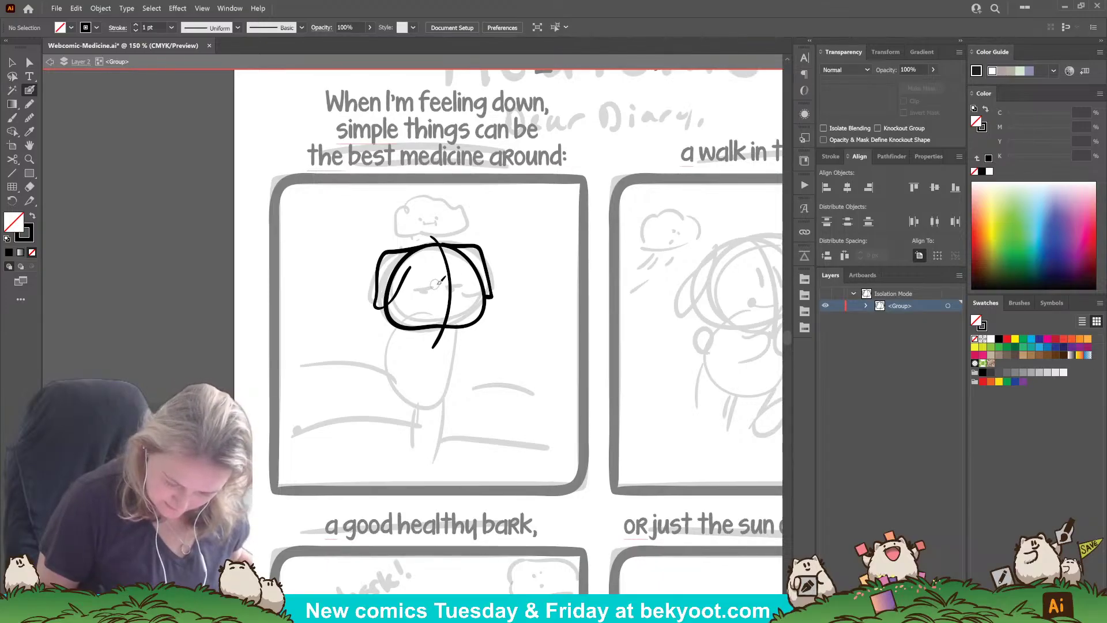
Step: Ink the dog's sad half-closed eyes, nose, arched face markings and two short mouth lines, and slightly adjust the head lines
drag(424, 289, 436, 286)
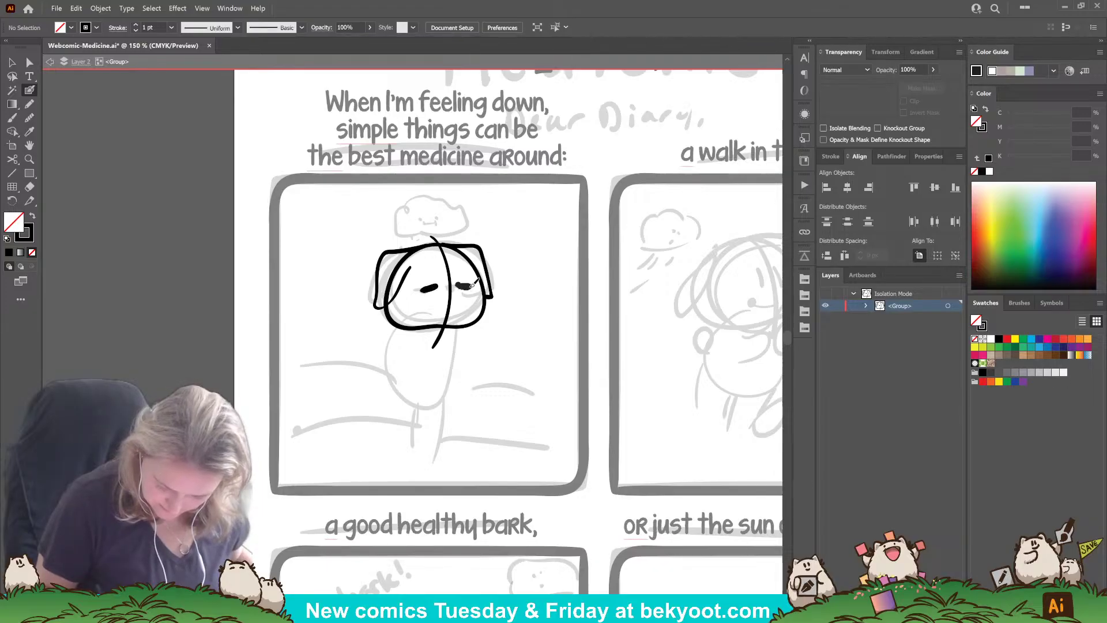
drag(430, 290, 437, 288)
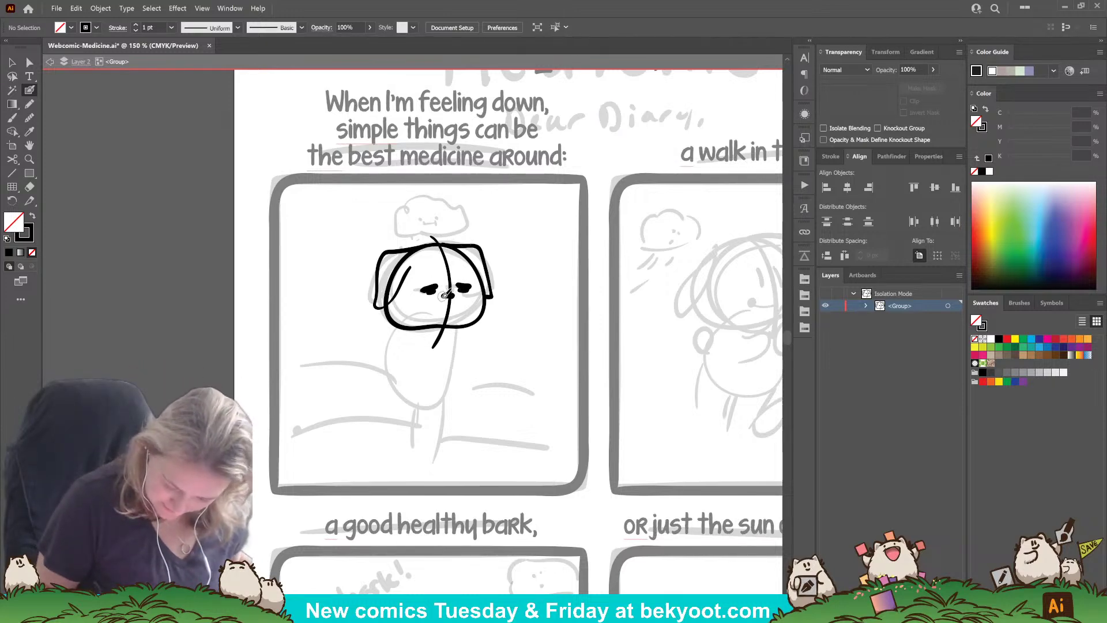
mouse_move(444, 294)
mouse_down()
mouse_move(439, 269)
mouse_move(426, 268)
mouse_move(395, 324)
mouse_up()
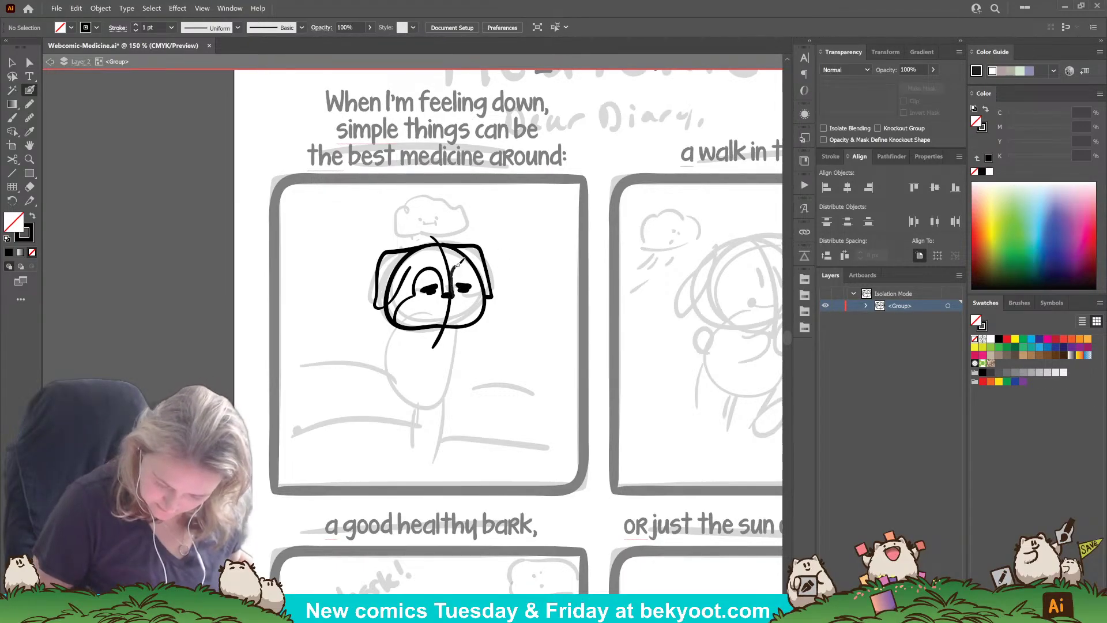
drag(477, 295, 484, 307)
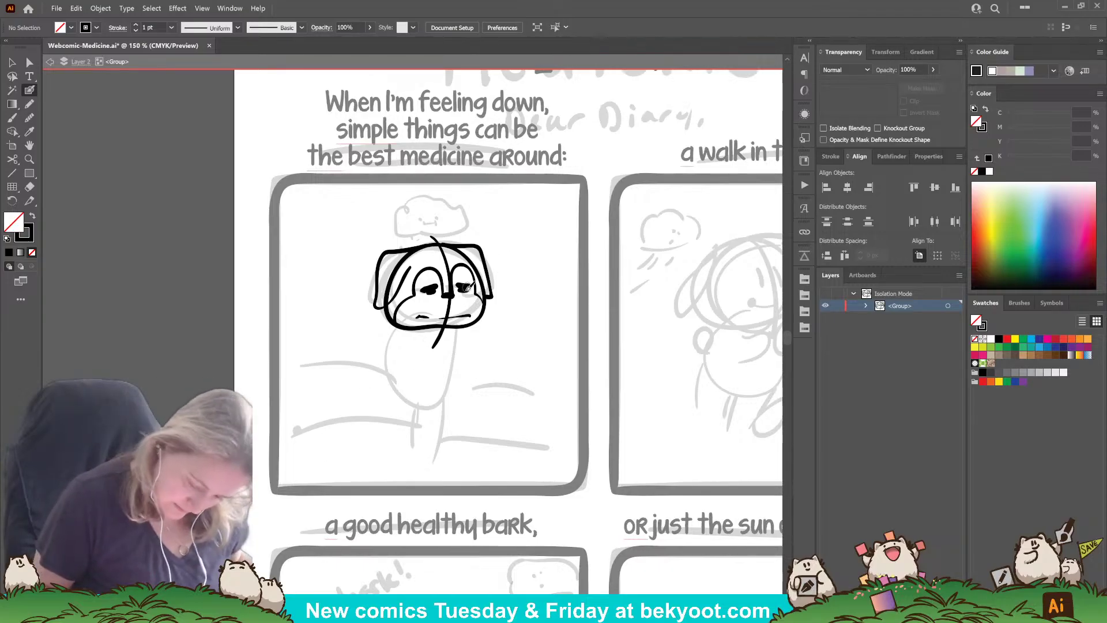
key(ctrl+z)
ctrl+click(447, 313)
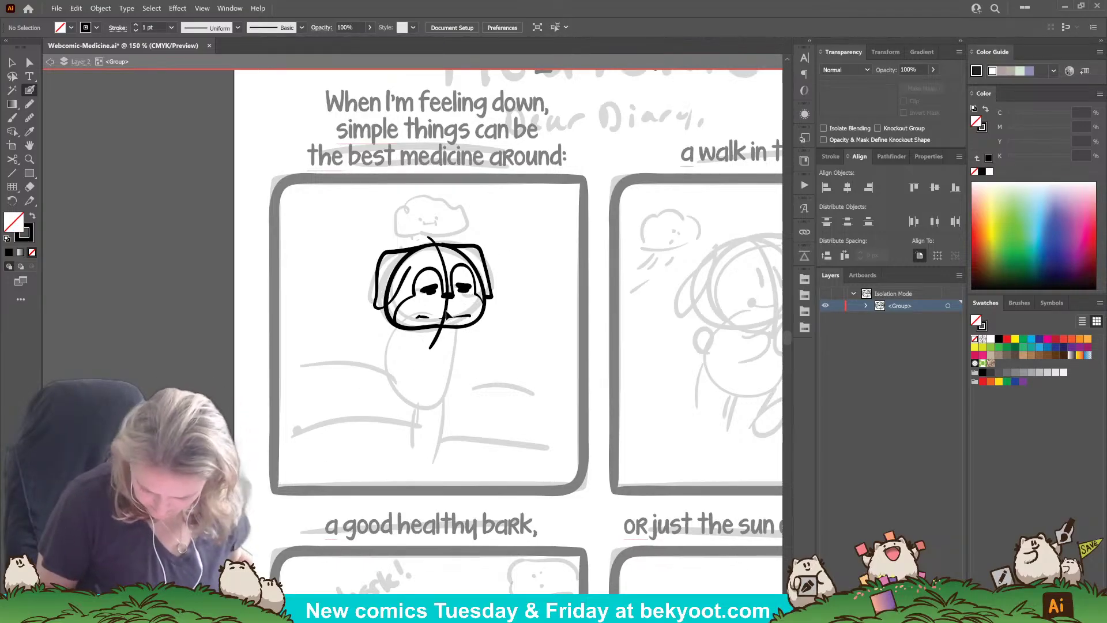
ctrl+click(489, 321)
Step: Ink a rounded body outline below the dog's head and scale it down slightly
mouse_move(462, 327)
mouse_down()
mouse_move(465, 373)
mouse_move(448, 404)
mouse_move(393, 413)
mouse_move(369, 362)
mouse_move(429, 325)
mouse_up()
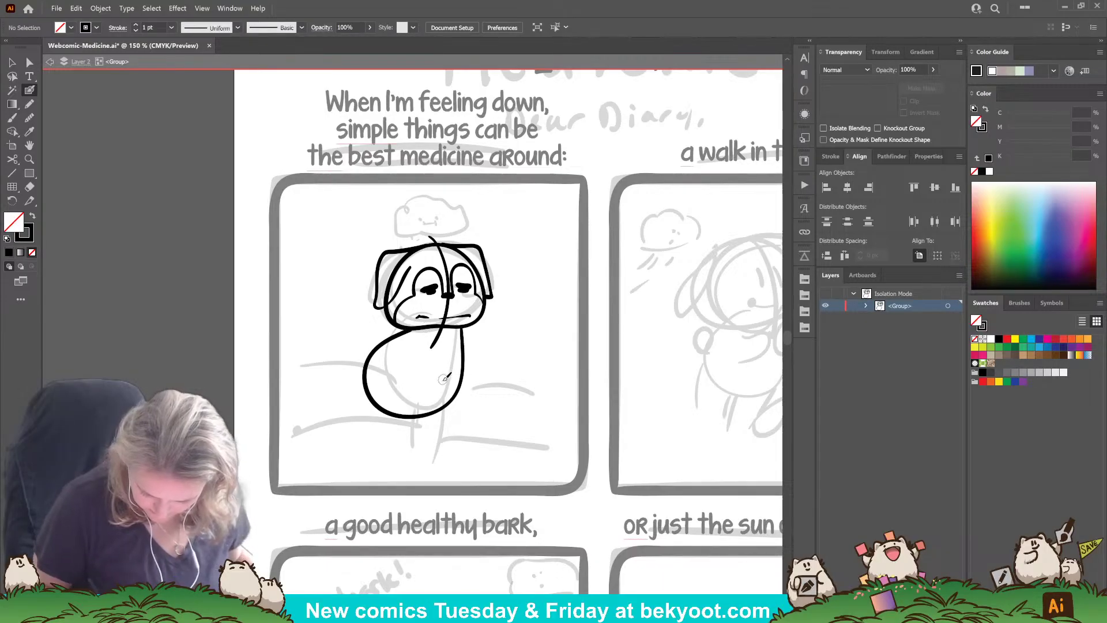
ctrl+click(390, 413)
drag(364, 419, 369, 412)
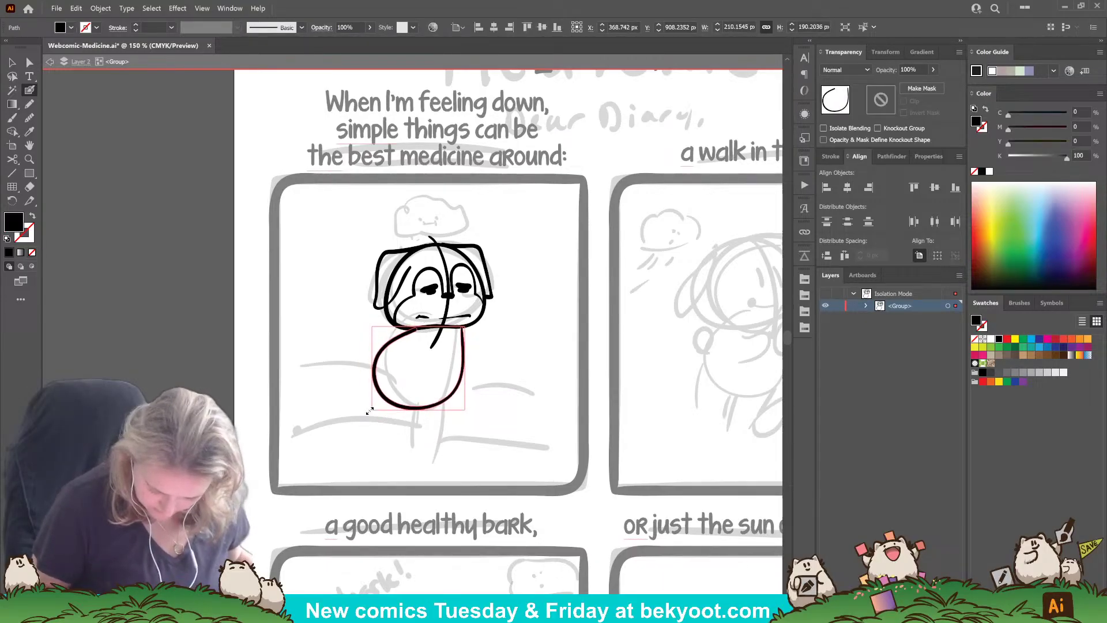
ctrl+click(453, 357)
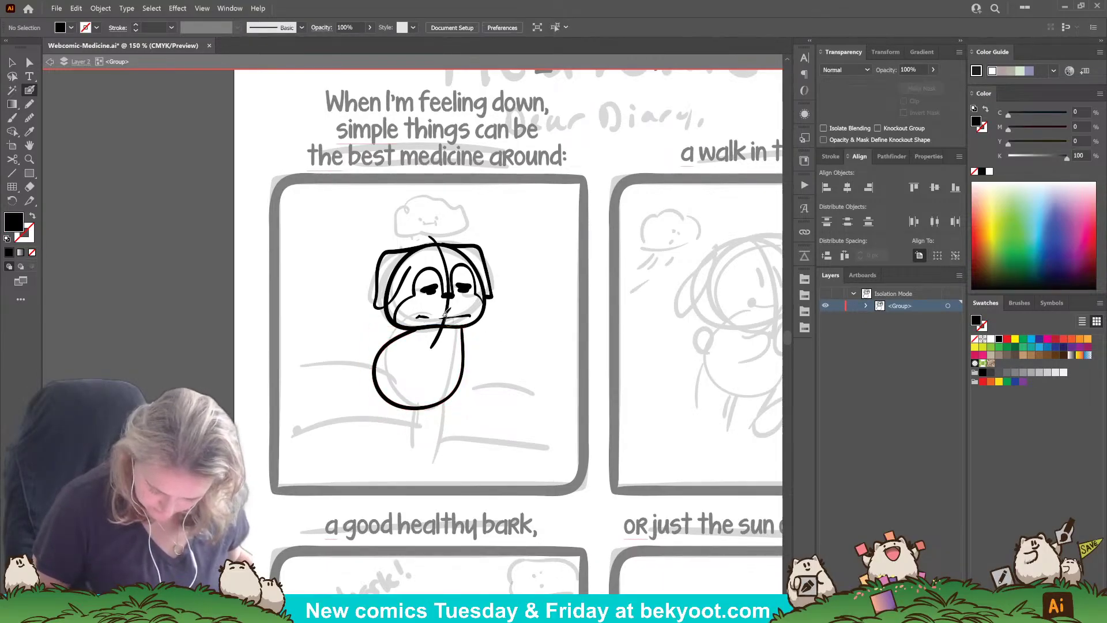
ctrl+click(436, 404)
ctrl+click(515, 361)
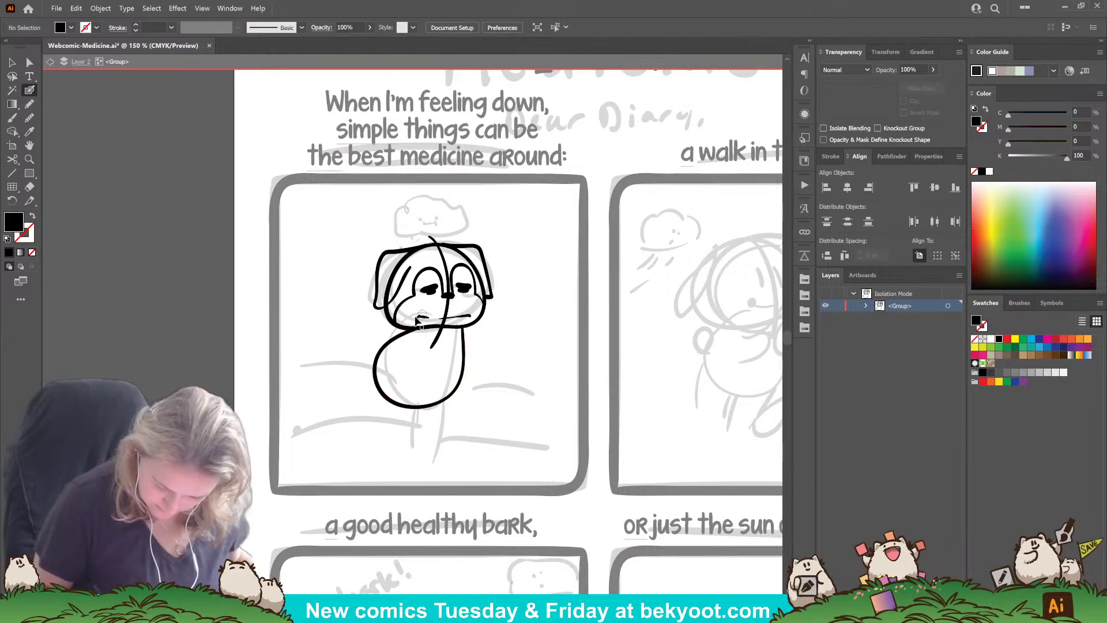
Step: Select the dog's two mouth lines and raise them slightly on the muzzle
ctrl+click(421, 318)
ctrl+shift+click(460, 317)
drag(478, 309, 462, 314)
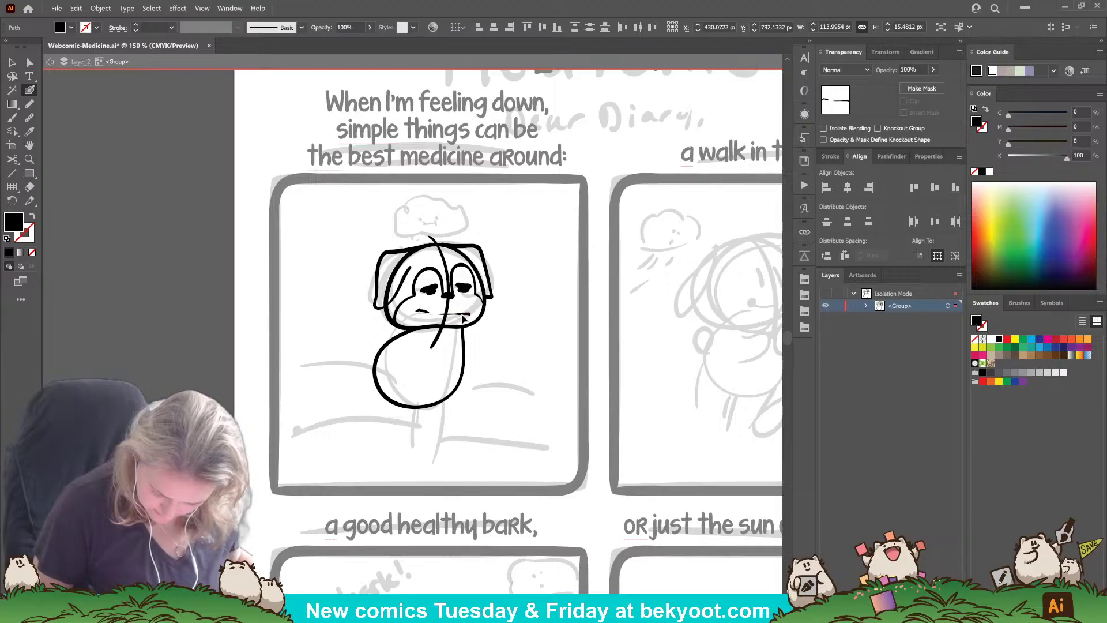
ctrl+click(481, 352)
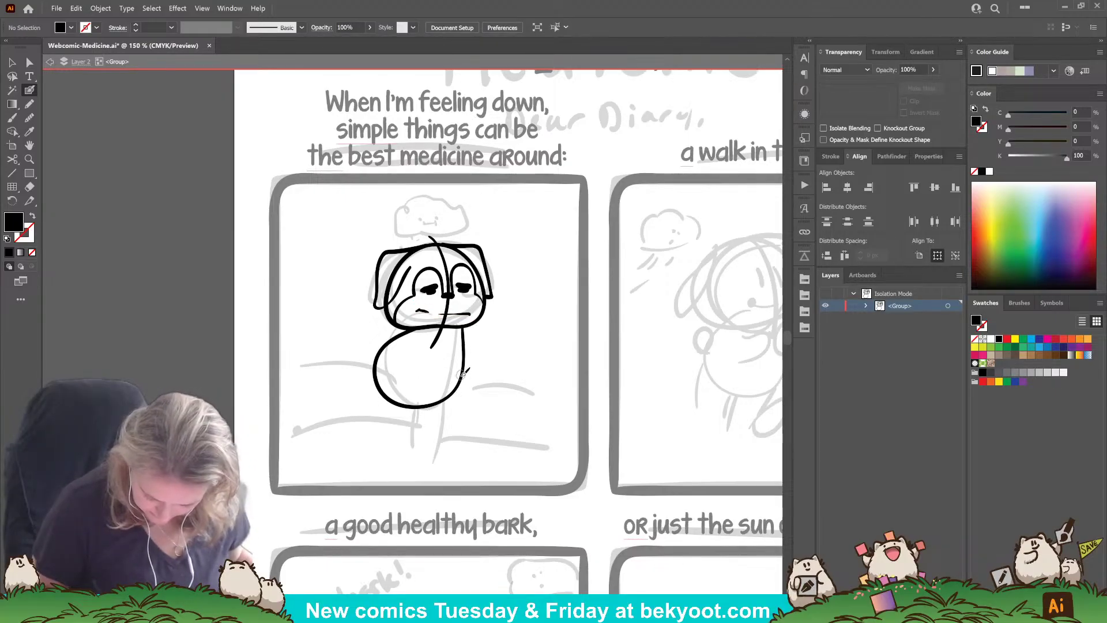
Step: Ink a thick curled tail on the left side of the dog's body
drag(463, 373, 462, 448)
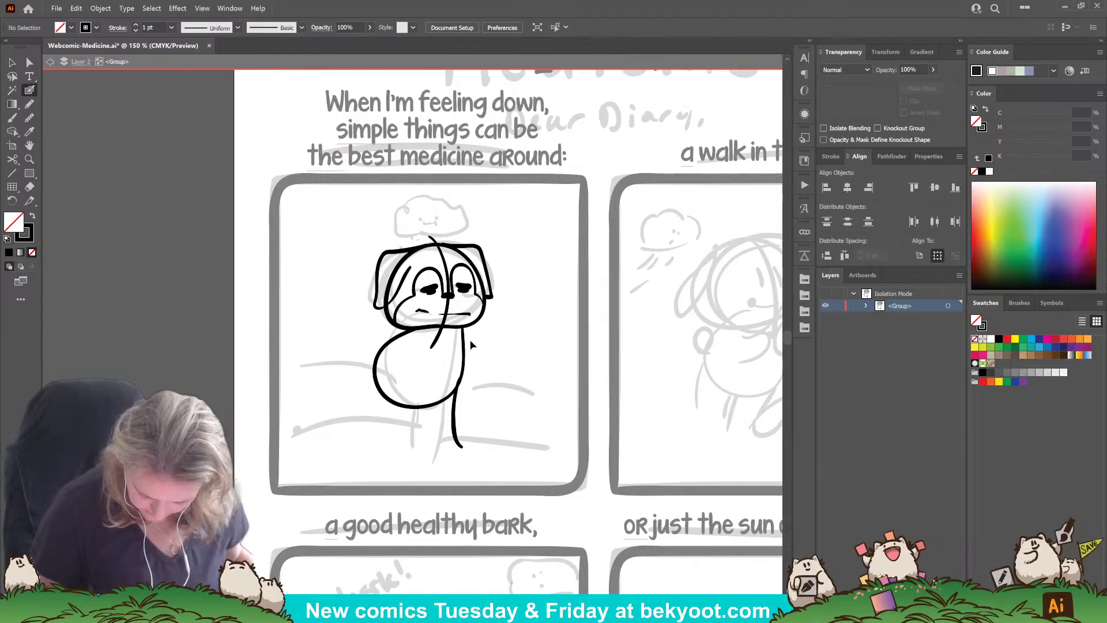
key(ctrl+z)
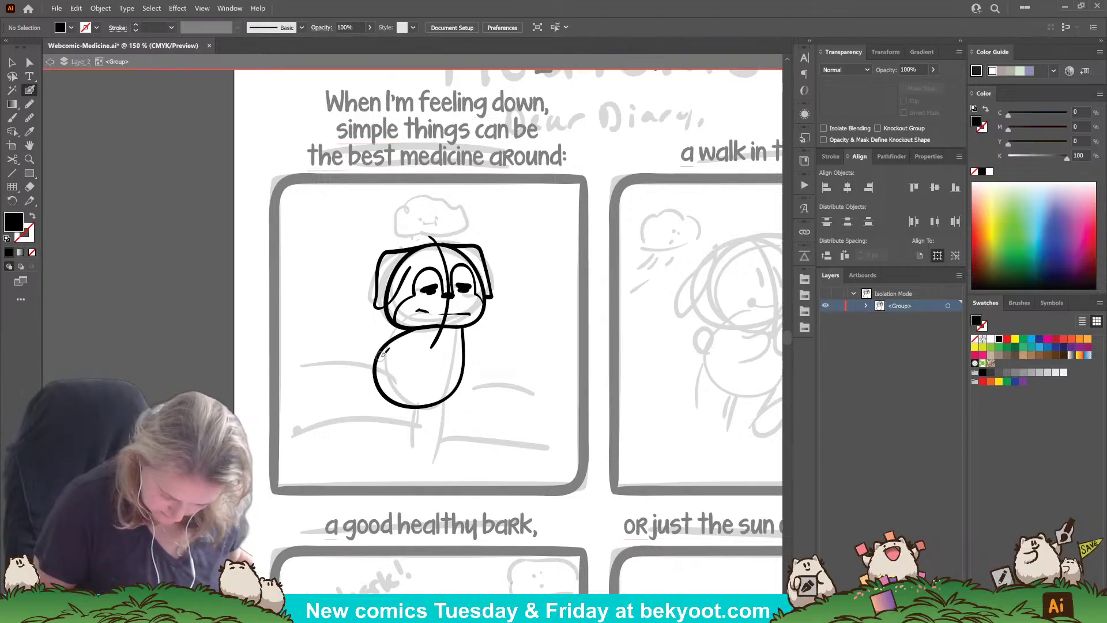
mouse_move(380, 357)
mouse_down()
mouse_move(349, 359)
mouse_move(365, 342)
mouse_up()
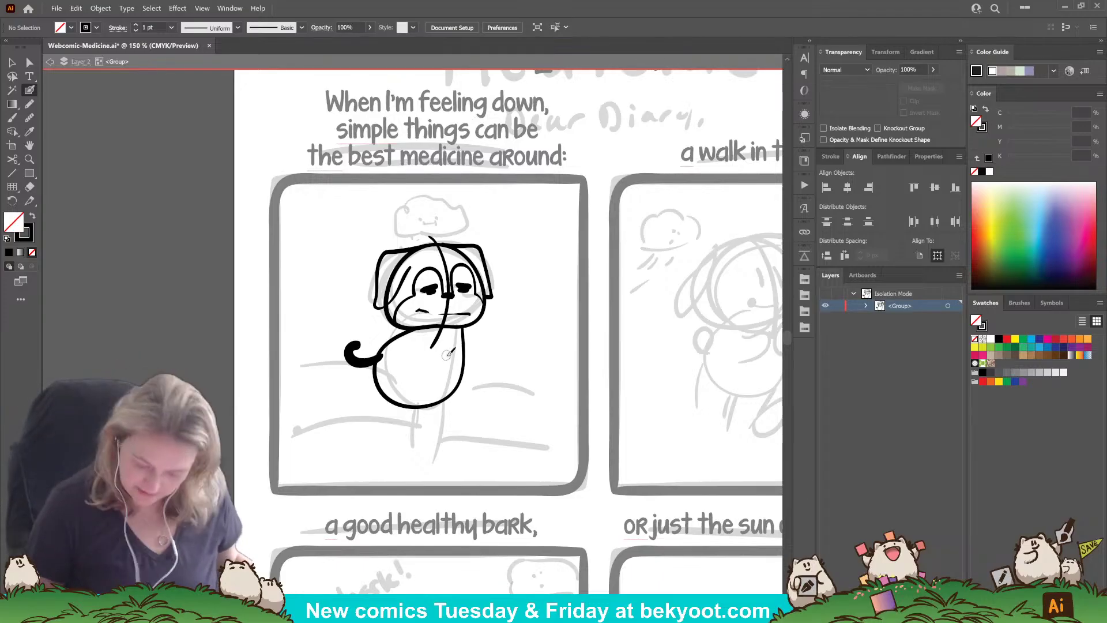
Step: Ink a thin curved belly line from beneath the dog's chin to the bottom of the body, redrawing unsatisfactory strokes
mouse_move(448, 318)
mouse_down()
mouse_move(438, 396)
mouse_move(403, 407)
mouse_up()
key(ctrl+z)
mouse_move(448, 325)
mouse_down()
mouse_move(449, 367)
mouse_move(419, 405)
mouse_up()
key(ctrl+z)
drag(449, 326, 451, 365)
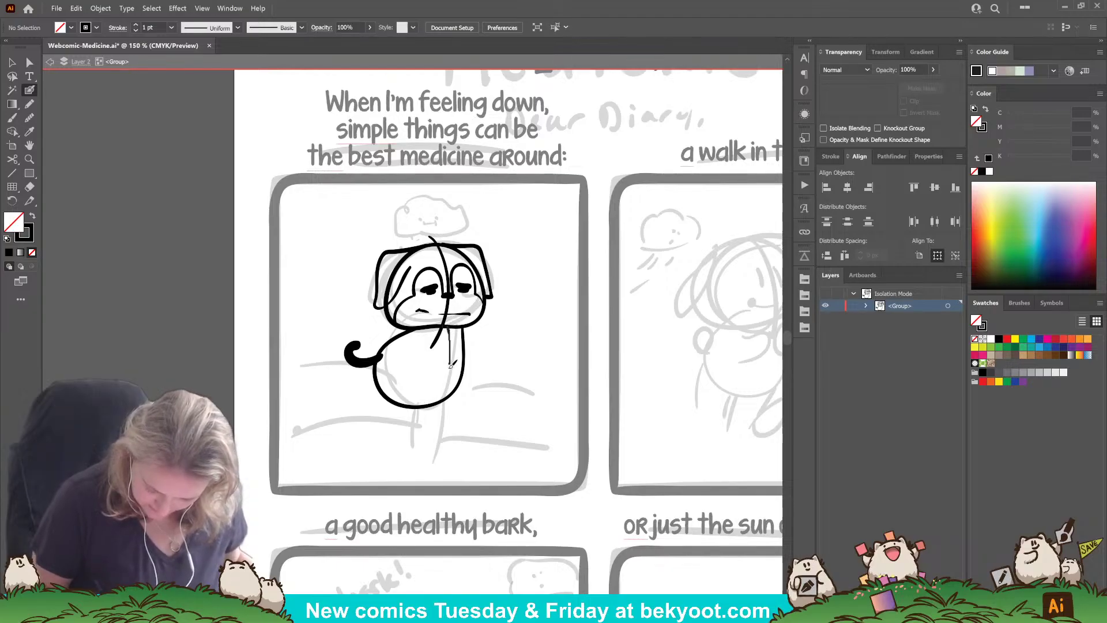
key(ctrl+z)
drag(449, 322, 448, 368)
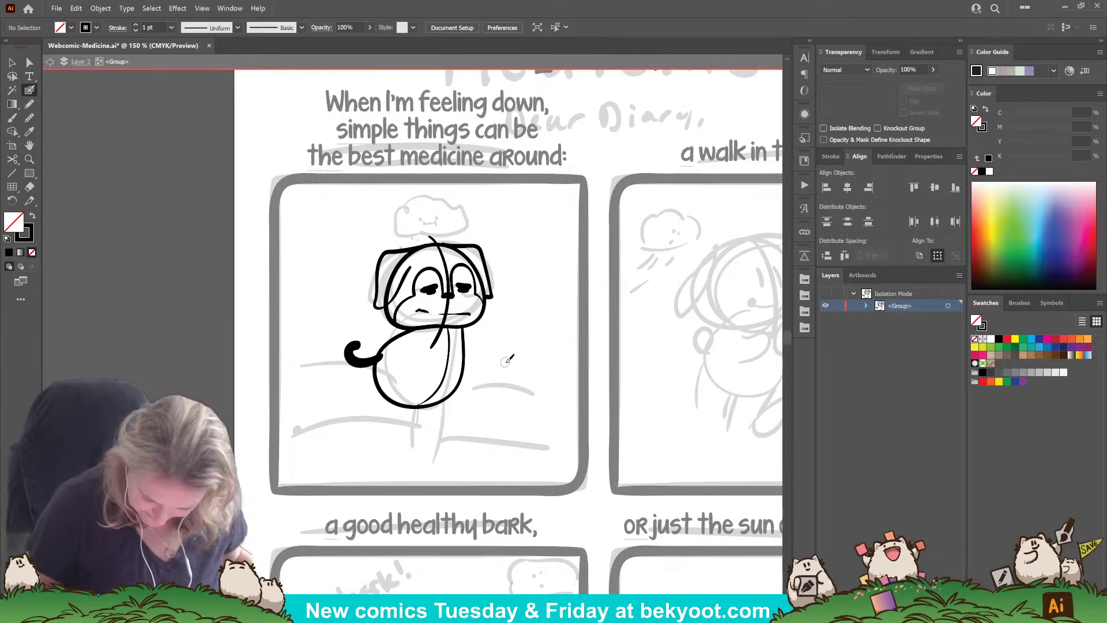
Step: Ink the dog's two hanging arms, one outside the body's right edge and one across its left side
mouse_move(461, 324)
mouse_down()
mouse_move(490, 365)
mouse_move(463, 381)
mouse_up()
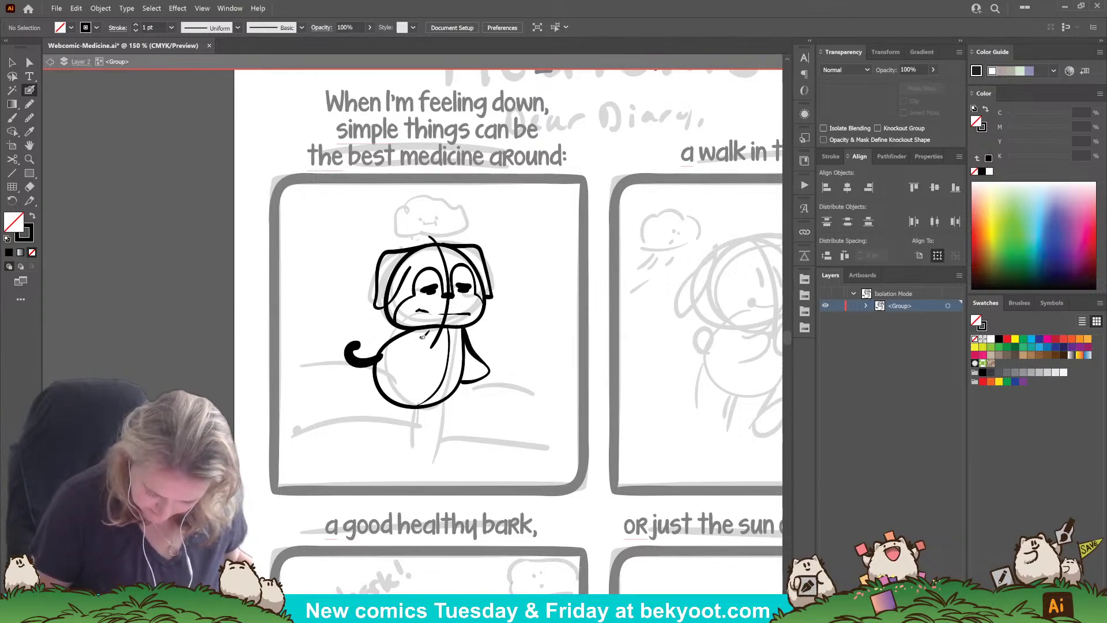
mouse_move(422, 338)
mouse_down()
mouse_move(434, 378)
mouse_move(414, 382)
mouse_move(395, 356)
mouse_up()
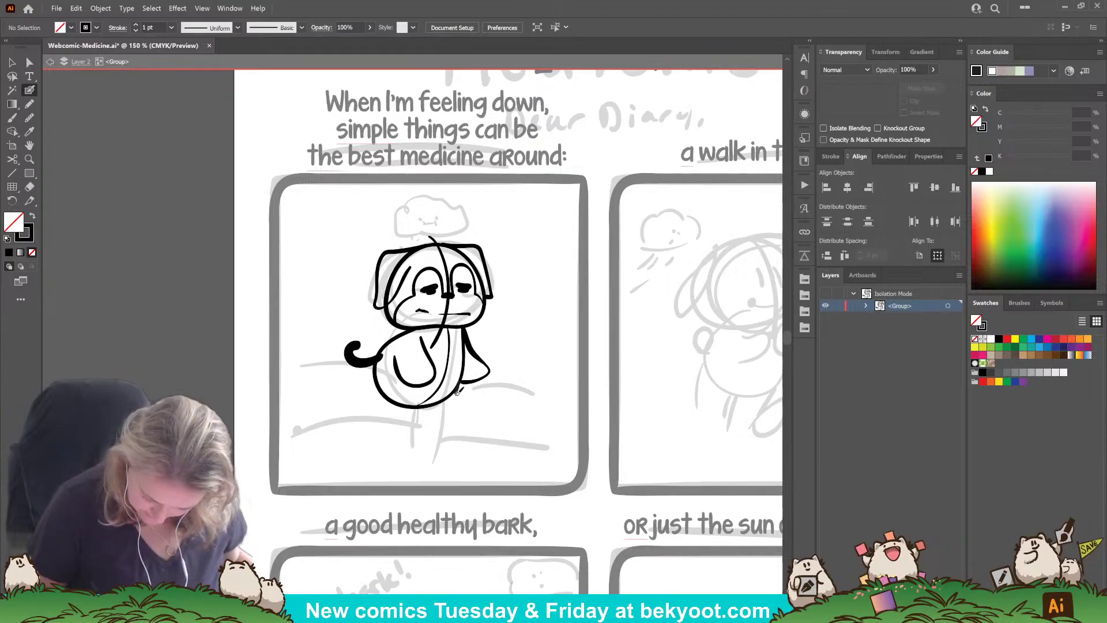
Step: Ink the dog's right leg with an arched foot and the two inner leg lines beneath the body
mouse_move(461, 385)
mouse_down()
mouse_move(450, 429)
mouse_move(460, 448)
mouse_up()
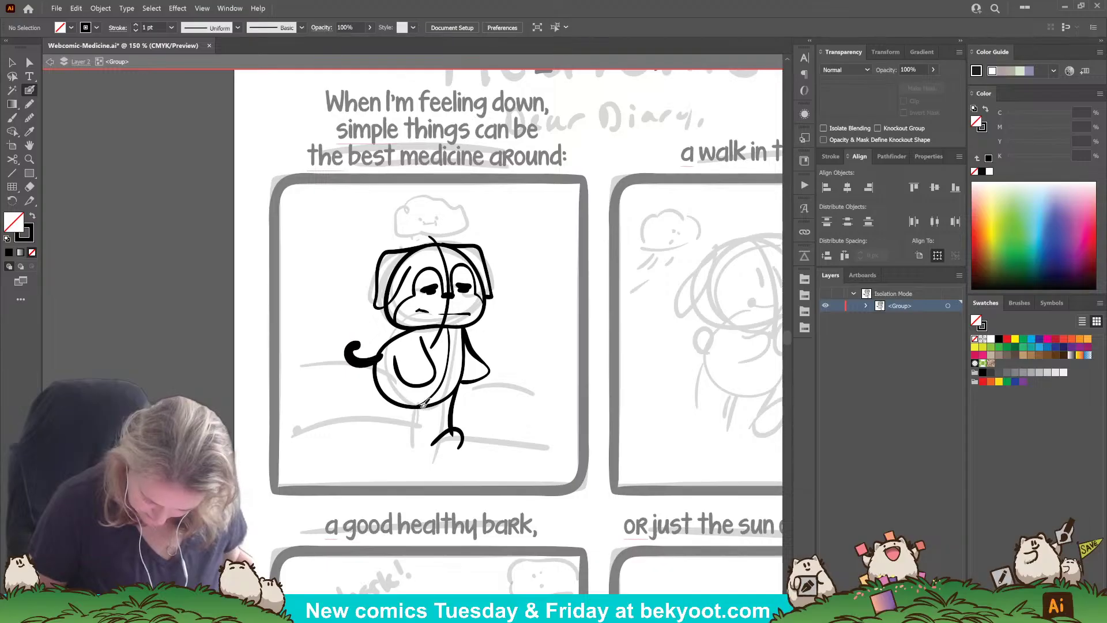
drag(424, 405, 417, 445)
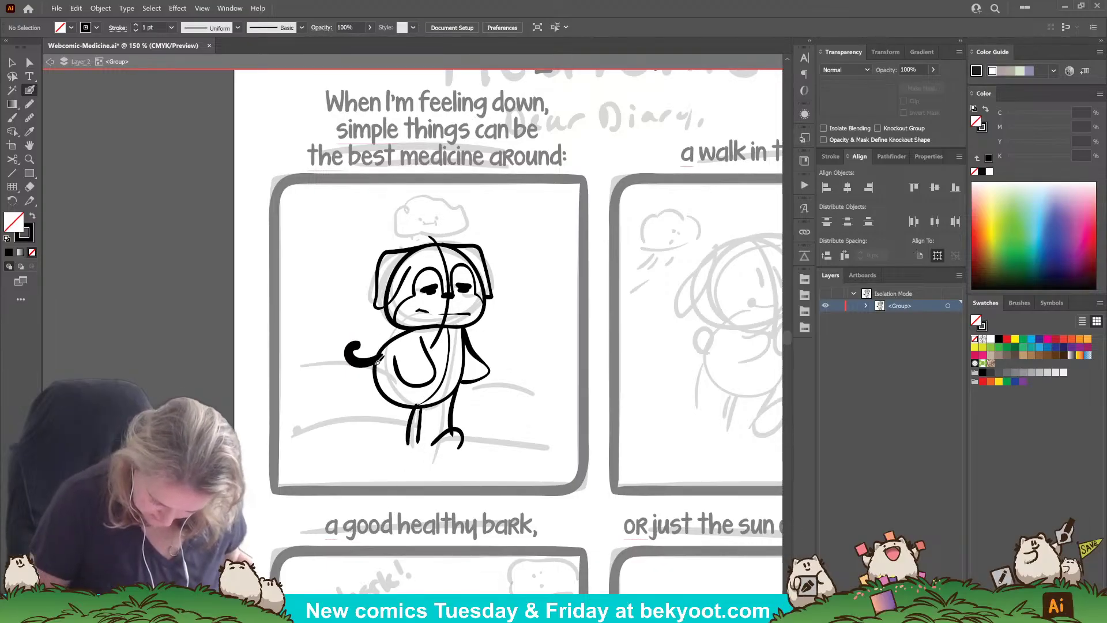
mouse_move(378, 360)
mouse_down()
mouse_move(382, 457)
mouse_move(407, 455)
mouse_move(416, 404)
mouse_up()
key(ctrl+z)
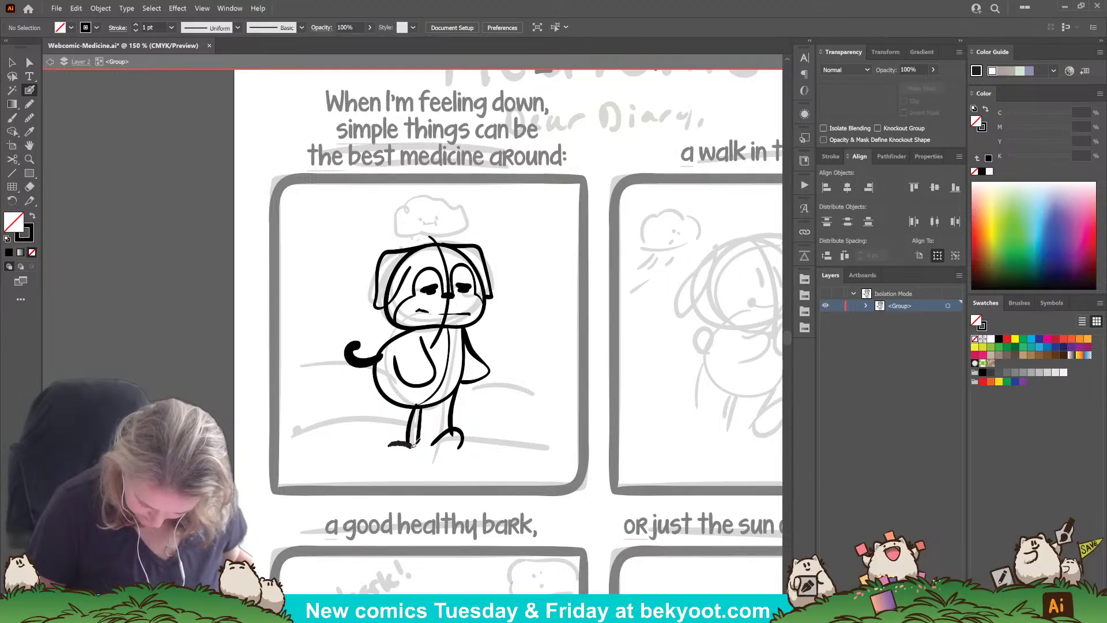
mouse_move(414, 445)
mouse_down()
mouse_move(383, 456)
mouse_move(375, 373)
mouse_up()
key(ctrl+z)
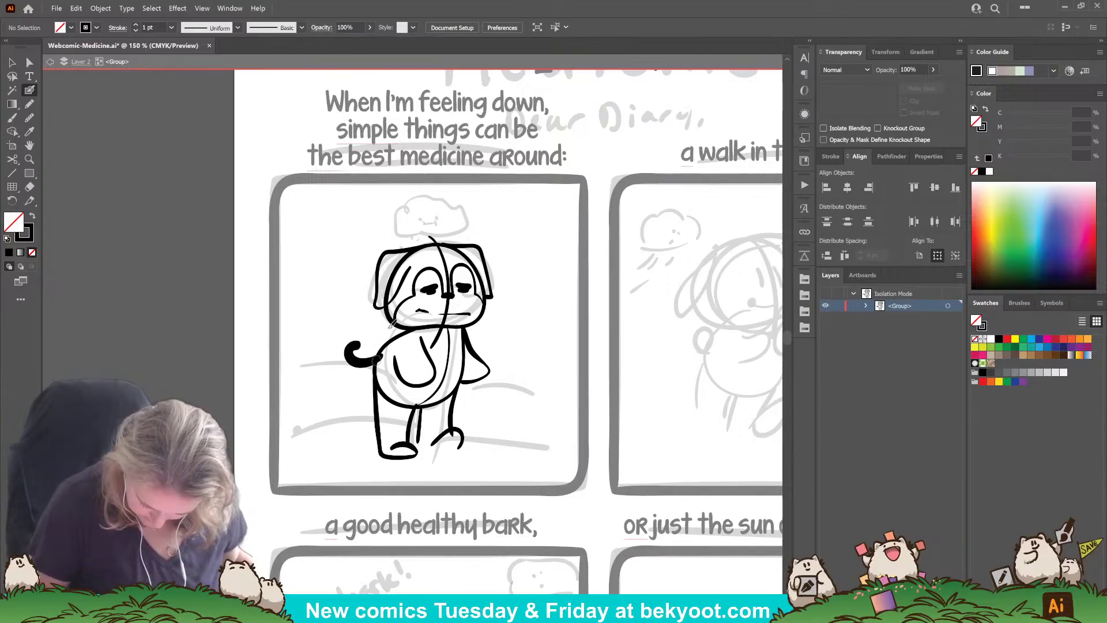
key(ctrl+z)
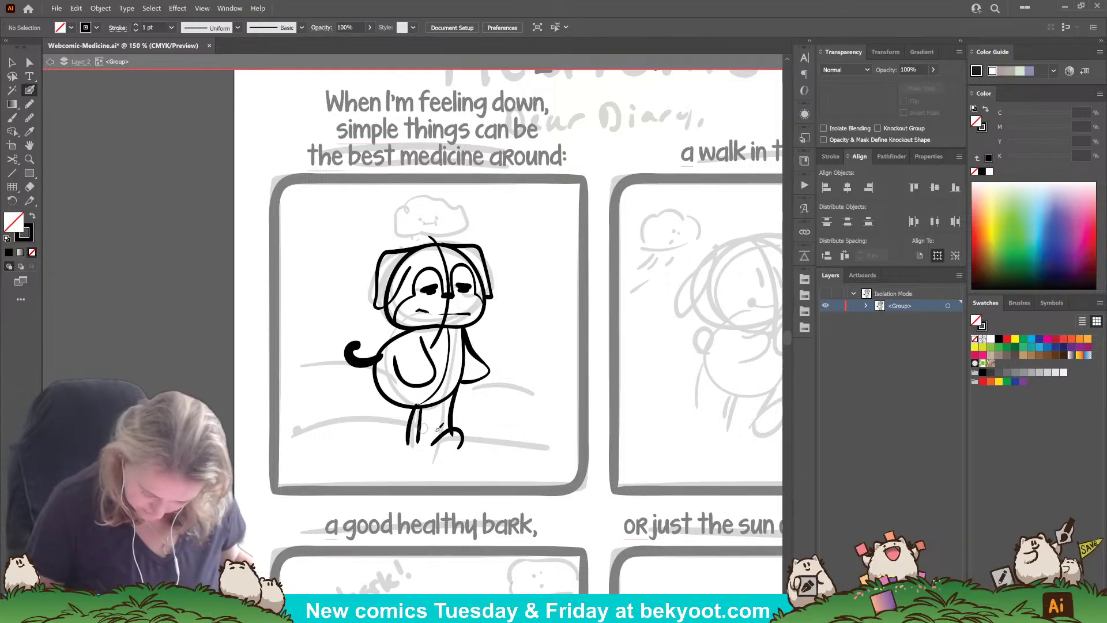
Step: Ink the dog's left foot and a long outer leg line running down from the base of the tail
mouse_move(462, 440)
mouse_down()
mouse_move(407, 438)
mouse_move(381, 450)
mouse_up()
ctrl+click(493, 419)
ctrl+click(410, 437)
ctrl+click(412, 456)
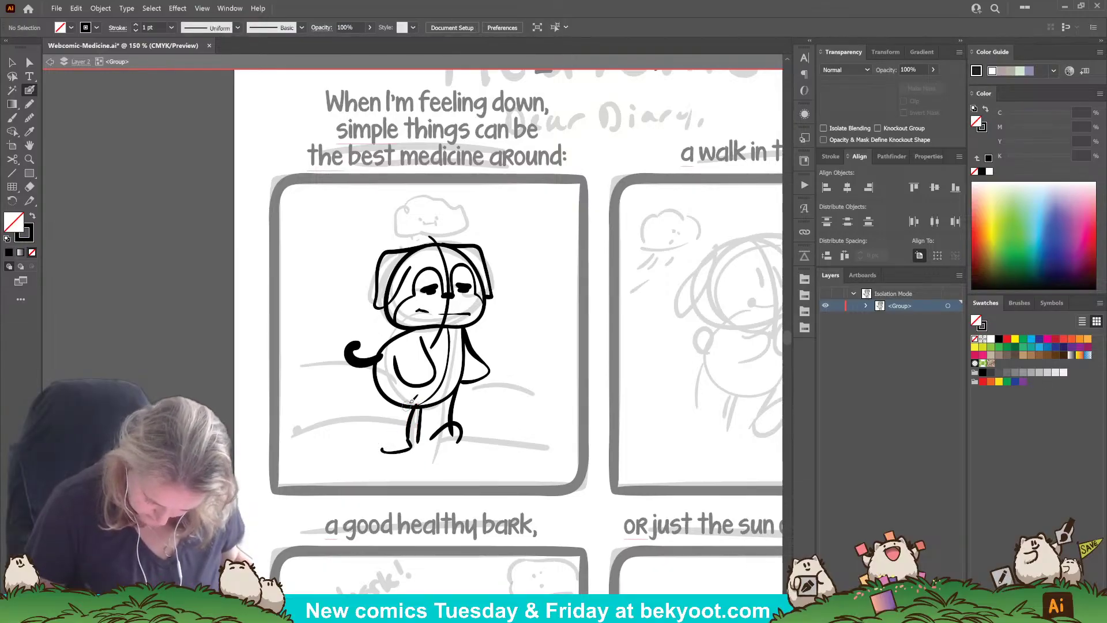
mouse_move(377, 360)
mouse_down()
mouse_move(371, 412)
mouse_move(381, 450)
mouse_move(405, 439)
mouse_up()
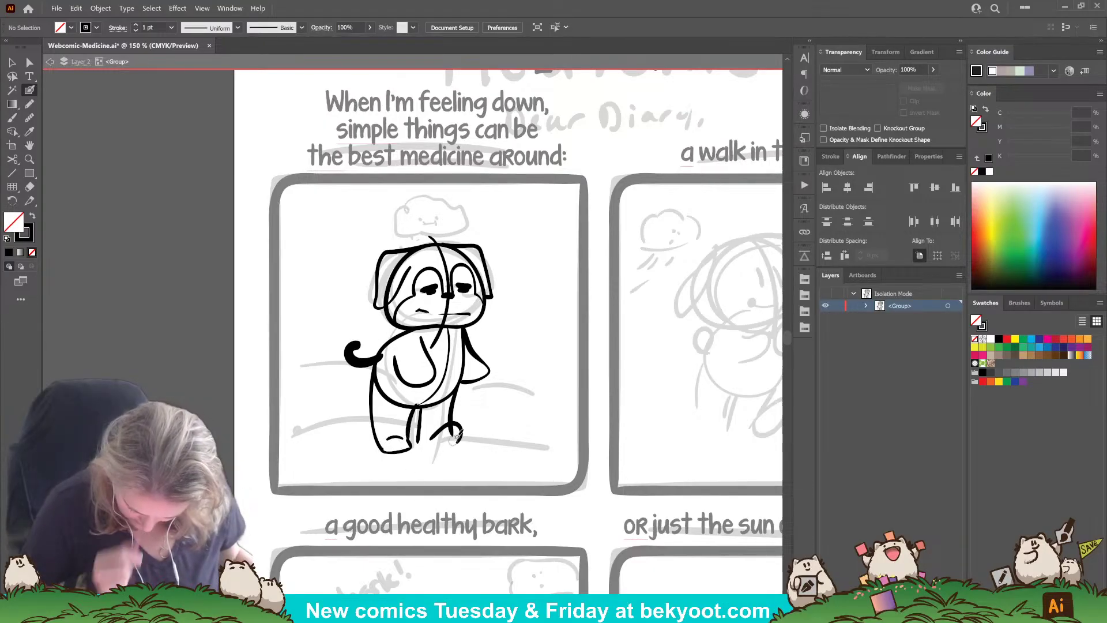
Step: Replace the right leg's inner line, close the right foot, and ink a flat ground line under both feet
ctrl+click(420, 429)
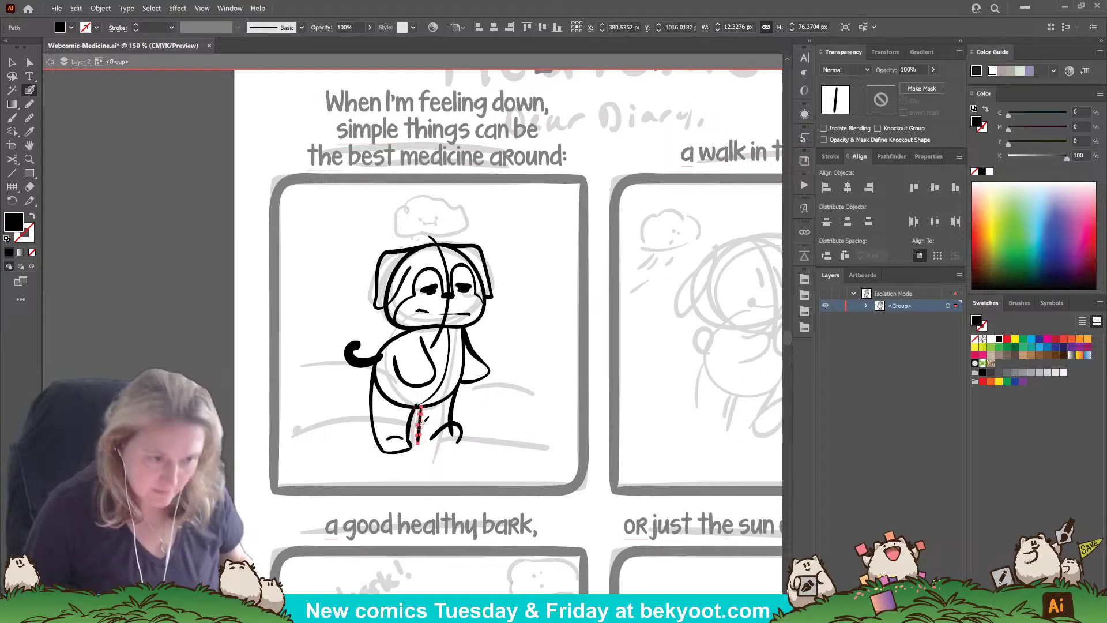
key(Delete)
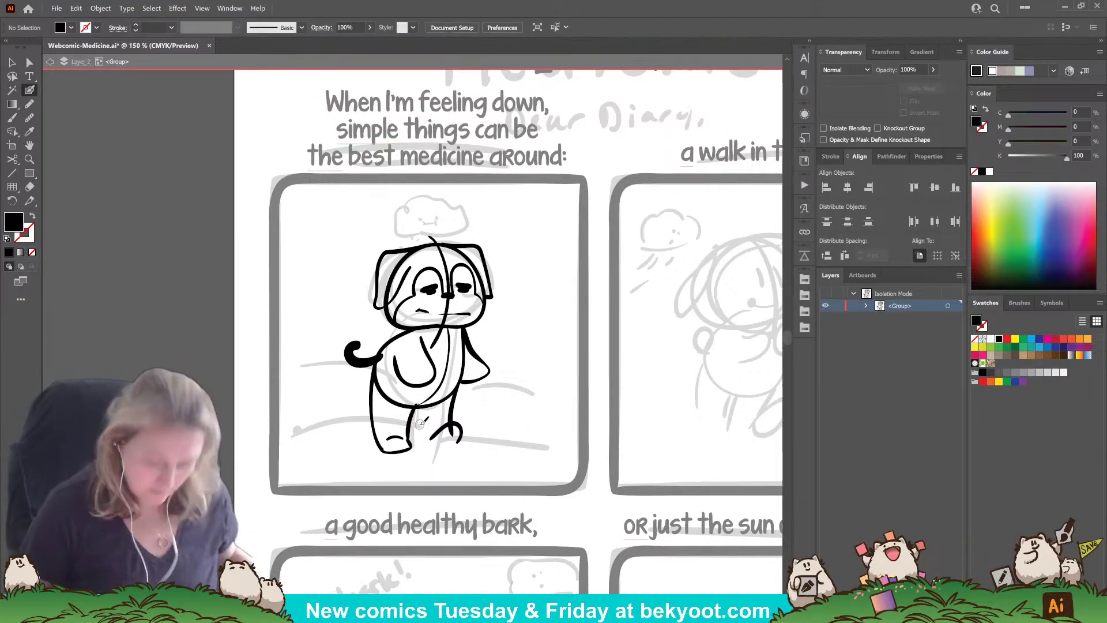
mouse_move(421, 429)
mouse_down()
mouse_move(428, 449)
mouse_move(461, 434)
mouse_up()
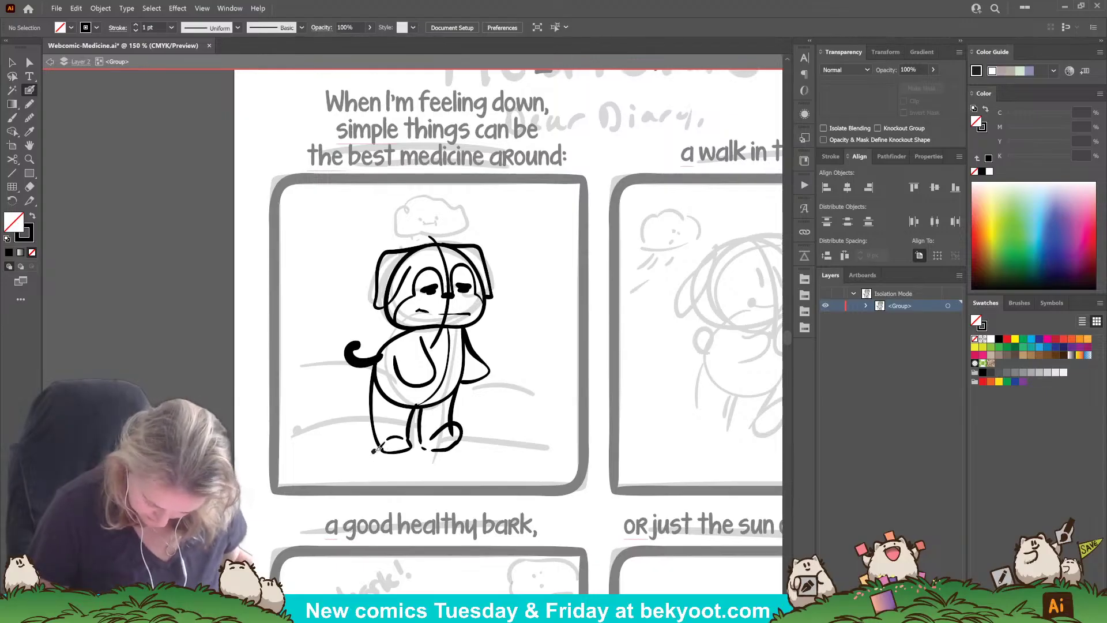
drag(374, 451, 468, 453)
key(ctrl+z)
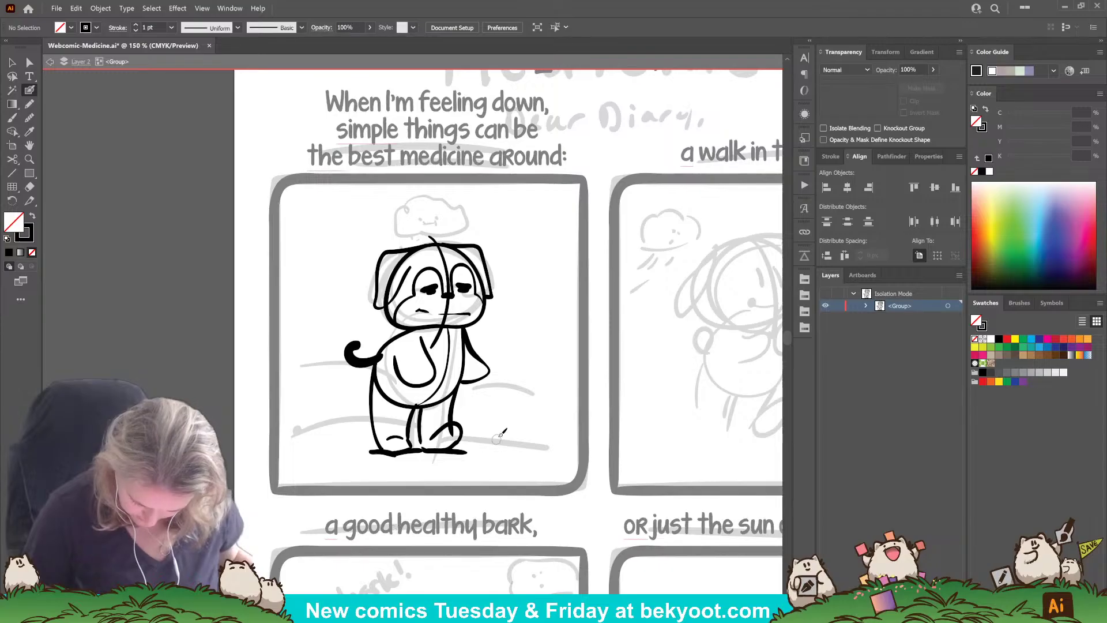
Step: Erase the lower-left part of the dog's body outline where it crosses the left leg
click(400, 397)
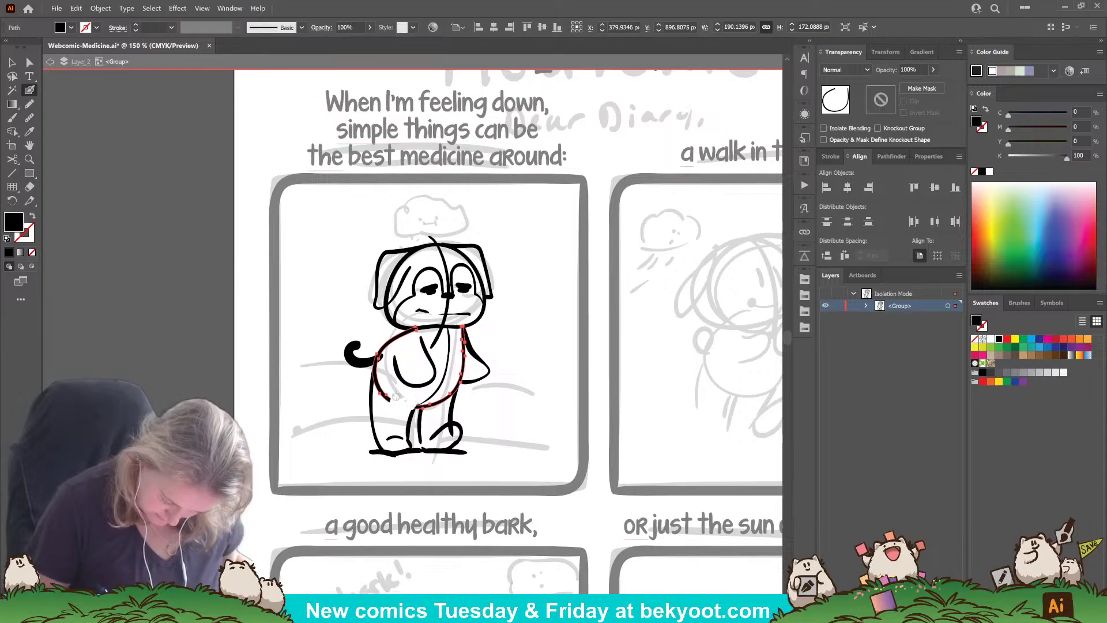
drag(376, 382, 377, 372)
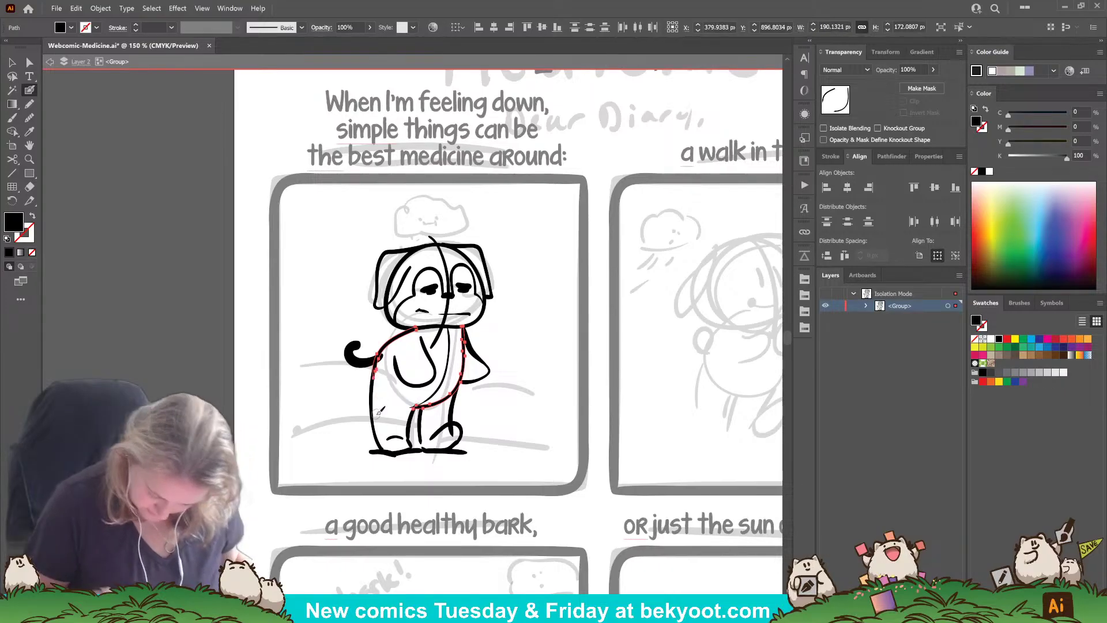
ctrl+click(503, 414)
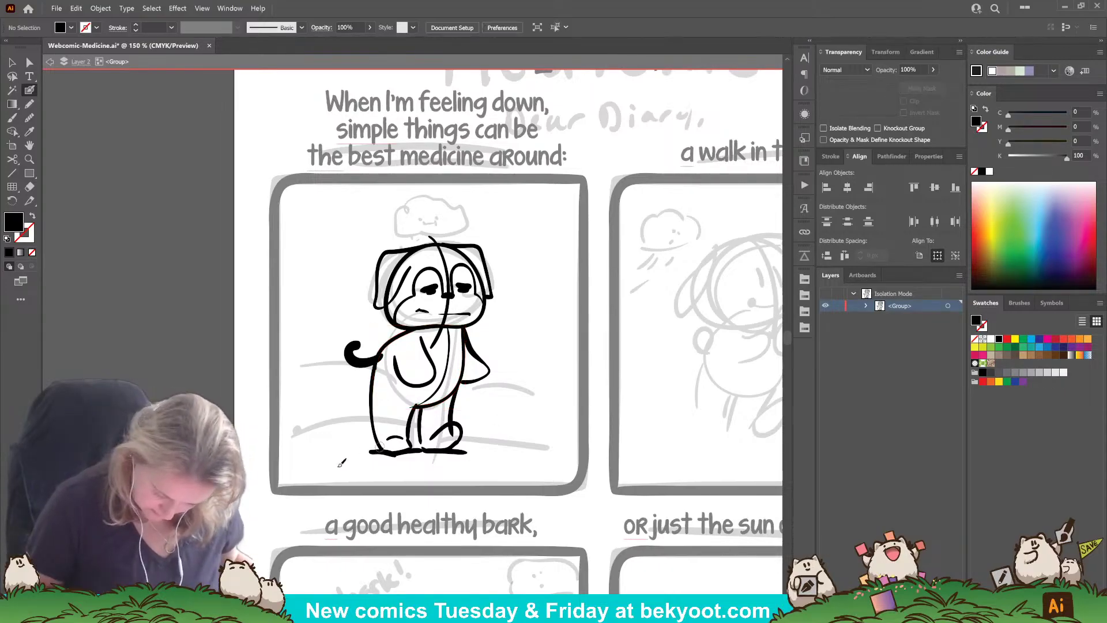
Step: Erase the end of the tail where it overlaps the dog's back
ctrl+click(367, 360)
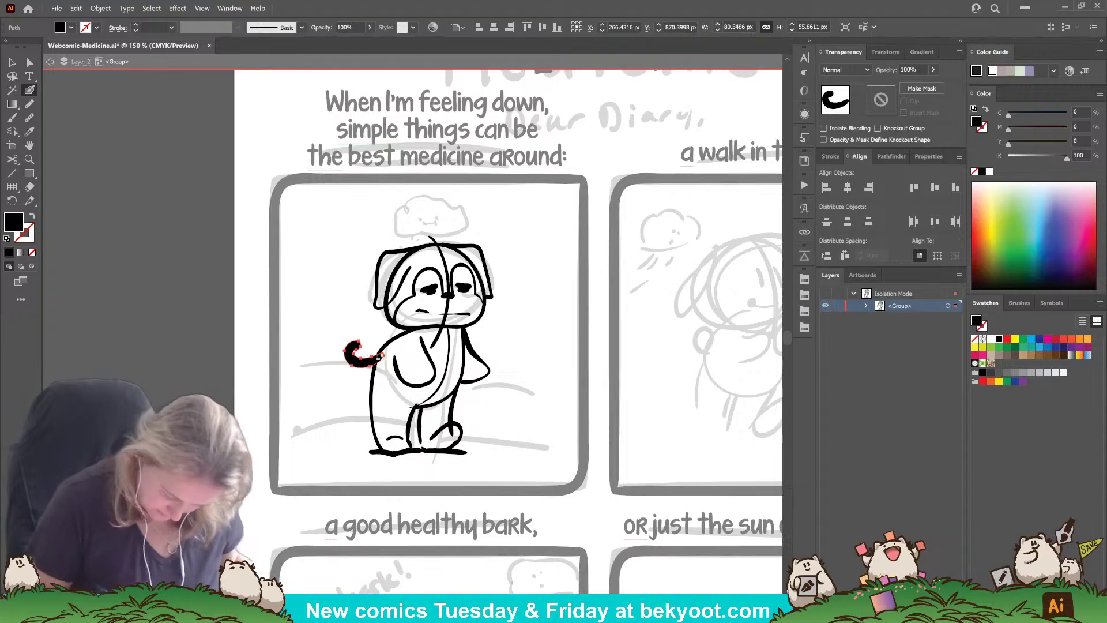
drag(383, 354, 379, 364)
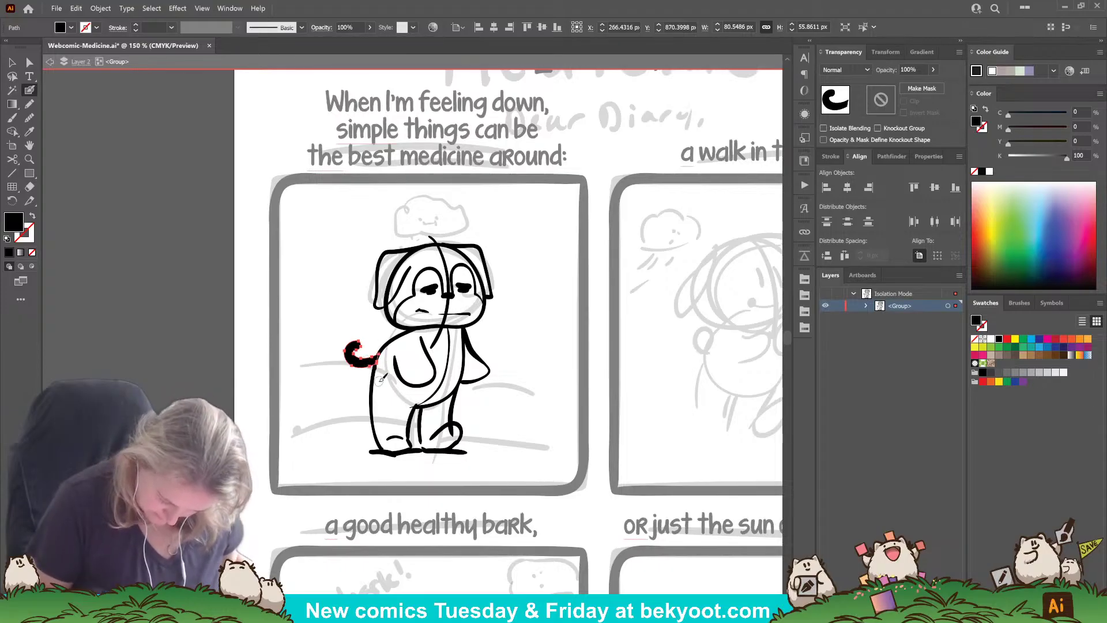
ctrl+click(516, 393)
drag(484, 414, 477, 405)
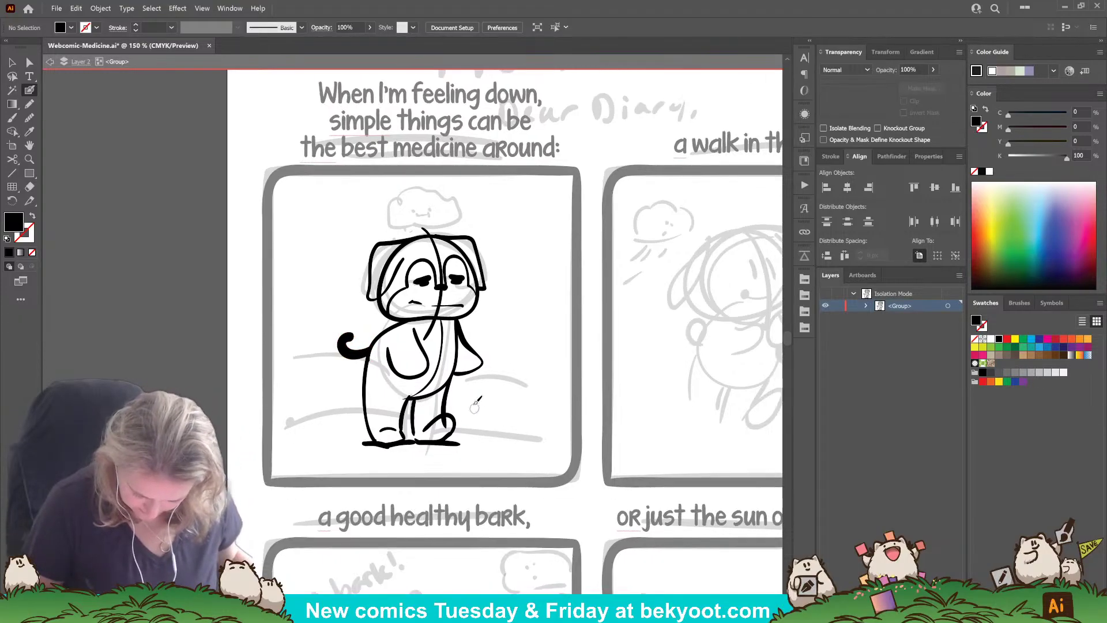
Step: Delete the vertical centre line through the dog's face and the curved belly line
ctrl+click(442, 350)
ctrl+shift+click(432, 328)
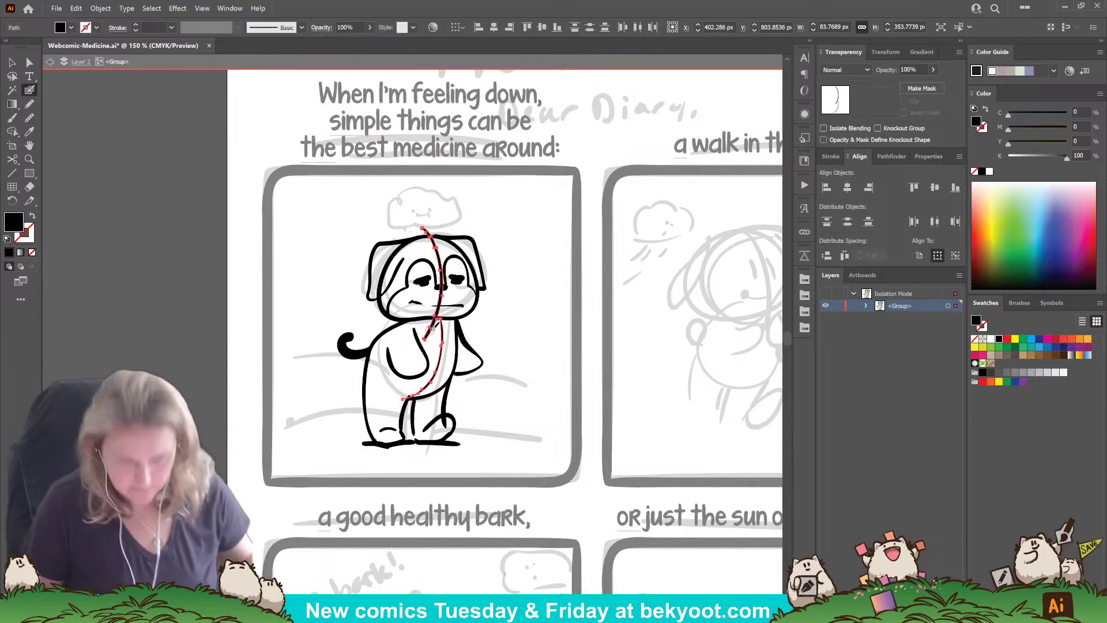
key(Delete)
Step: Erase the part of the head outline that runs inside the dog's left ear
ctrl+click(381, 275)
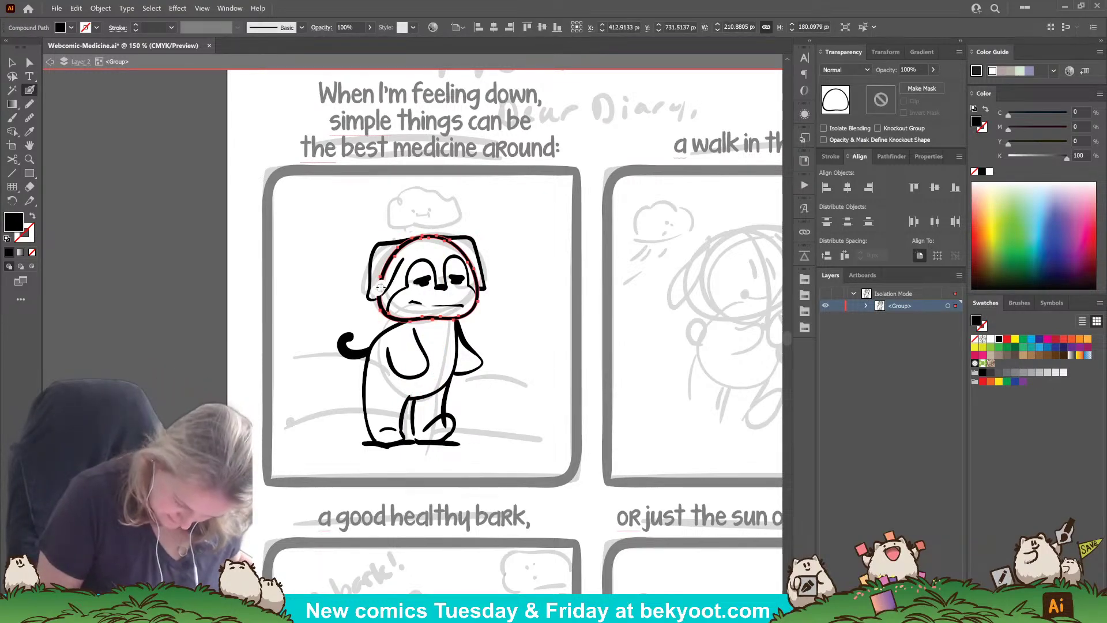
drag(374, 293, 412, 244)
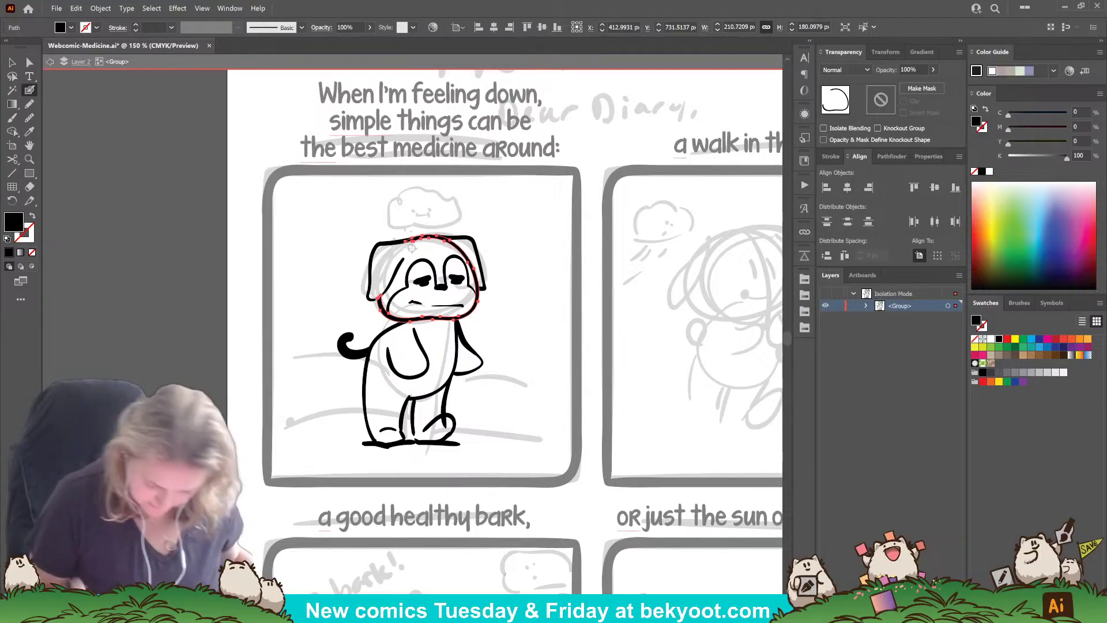
ctrl+click(531, 362)
Step: Erase the right leg line where it overlaps the foot and ink small pebble marks on the ground nearby
drag(509, 444, 540, 453)
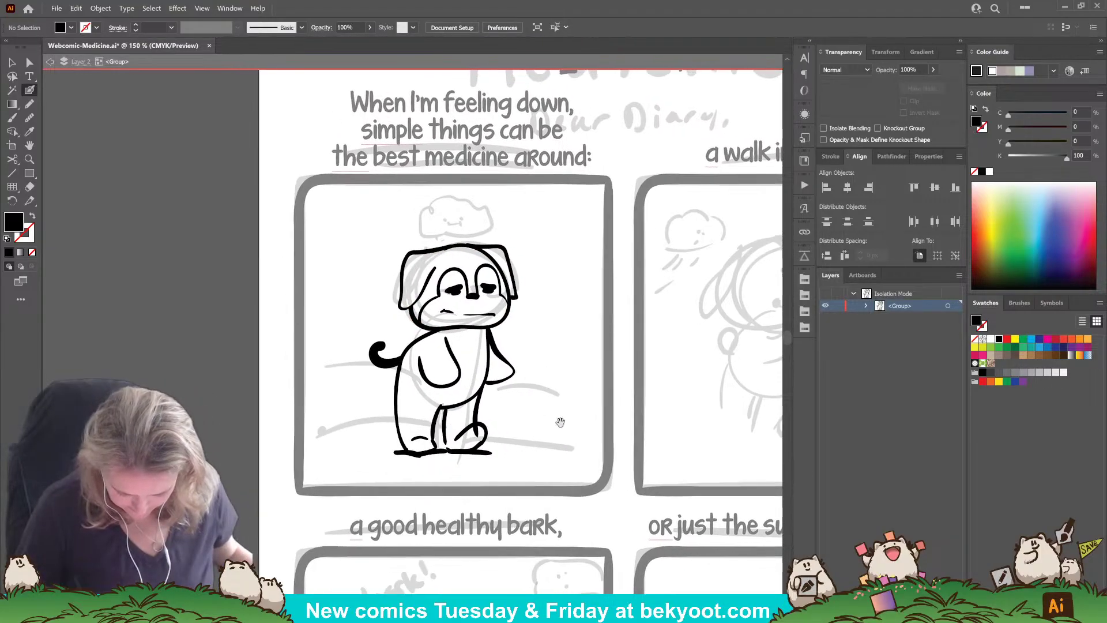
ctrl+click(477, 433)
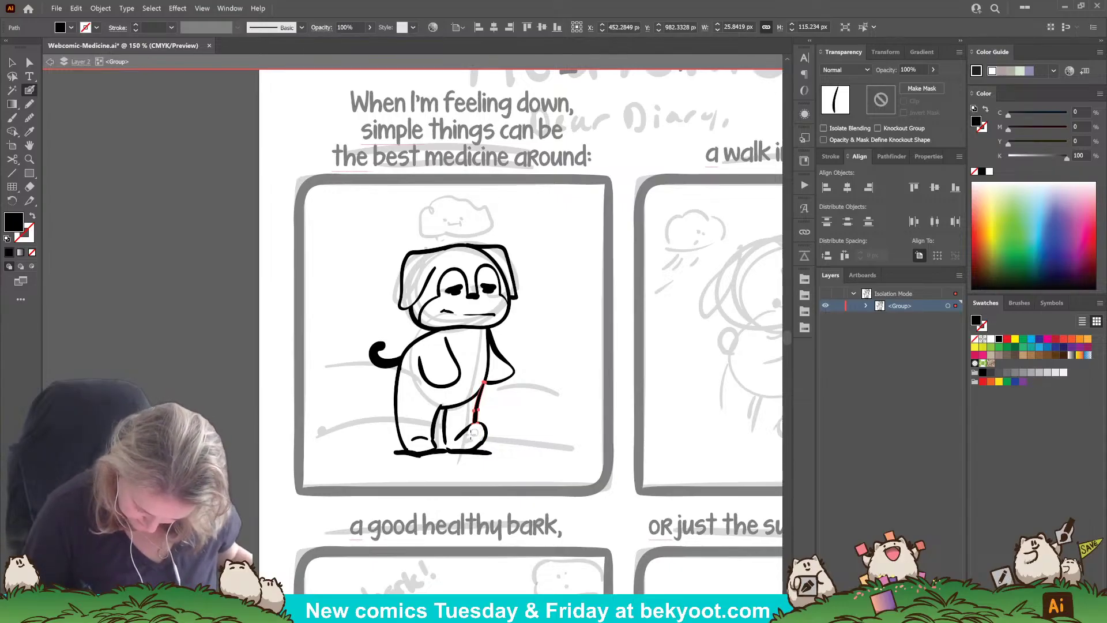
mouse_move(474, 432)
mouse_down()
mouse_move(493, 458)
mouse_move(460, 463)
mouse_move(500, 457)
mouse_up()
ctrl+click(547, 442)
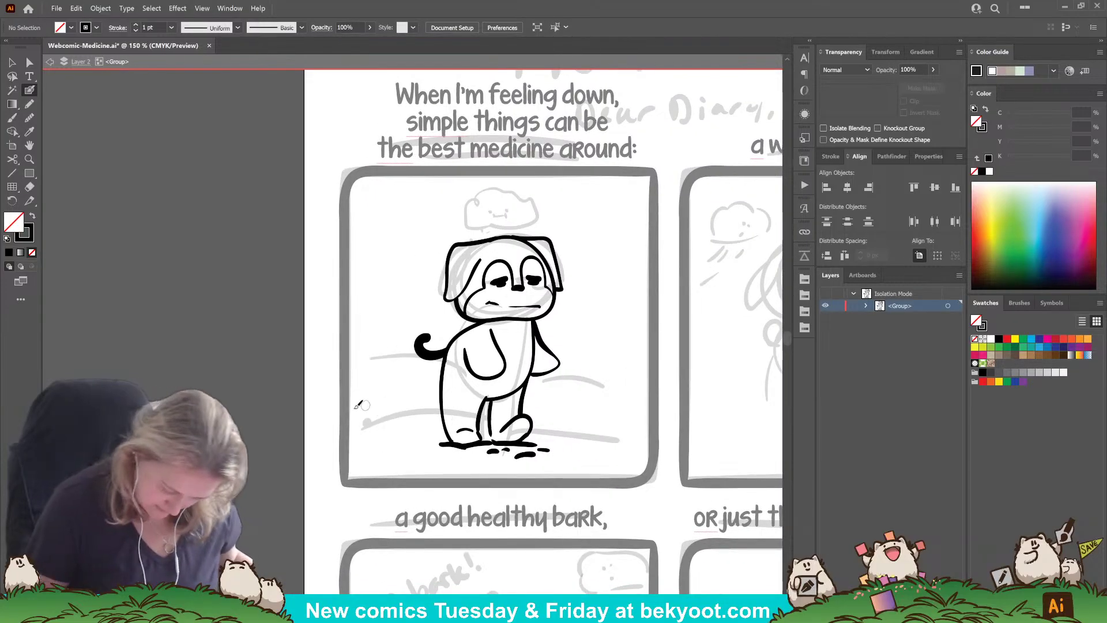
Step: Ink winding path edges with grass tufts on both sides of the dog, reaching the first panel's frame
mouse_move(346, 429)
mouse_down()
mouse_move(358, 407)
mouse_move(378, 412)
mouse_move(373, 422)
mouse_move(411, 421)
mouse_move(426, 431)
mouse_move(421, 451)
mouse_move(495, 477)
mouse_up()
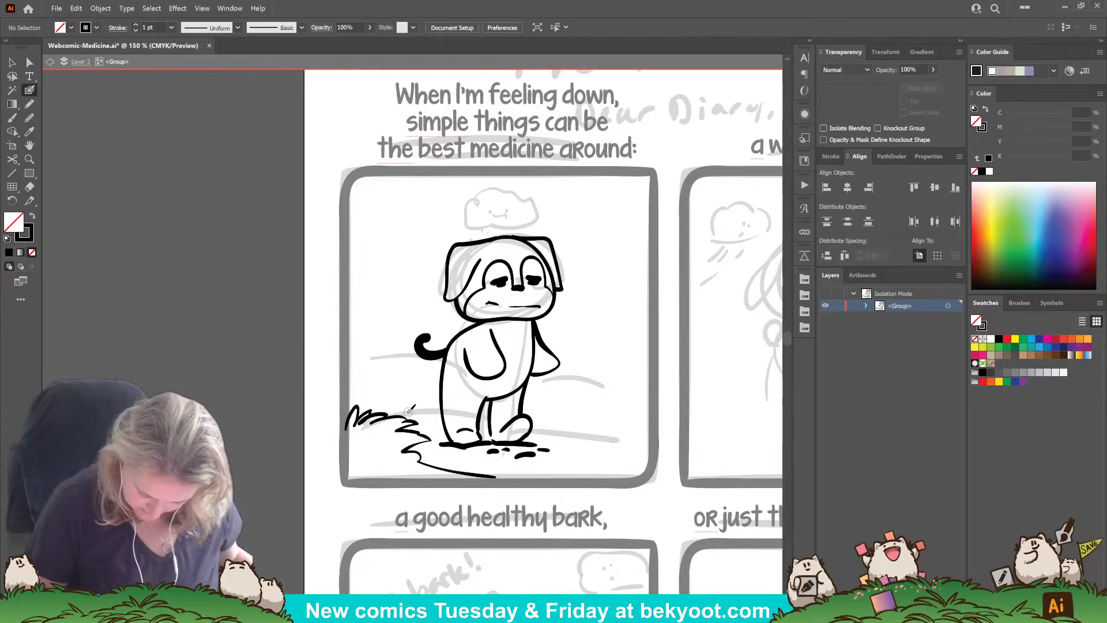
drag(407, 418, 438, 415)
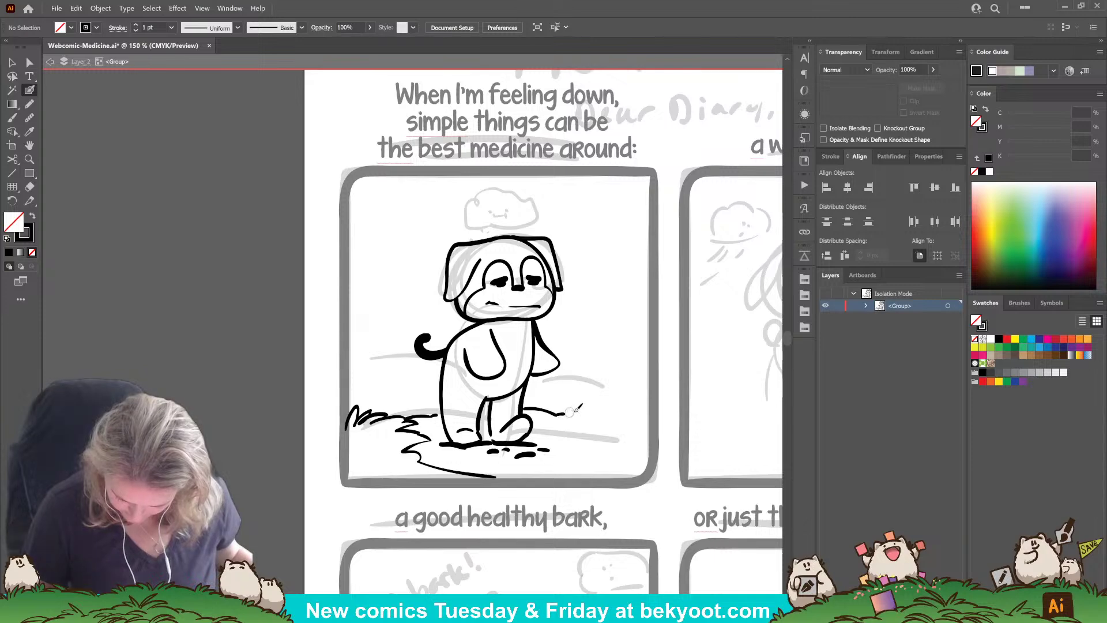
mouse_move(581, 398)
mouse_down()
mouse_move(582, 416)
mouse_move(553, 425)
mouse_move(593, 432)
mouse_move(576, 438)
mouse_move(583, 448)
mouse_move(627, 455)
mouse_move(616, 467)
mouse_move(641, 478)
mouse_up()
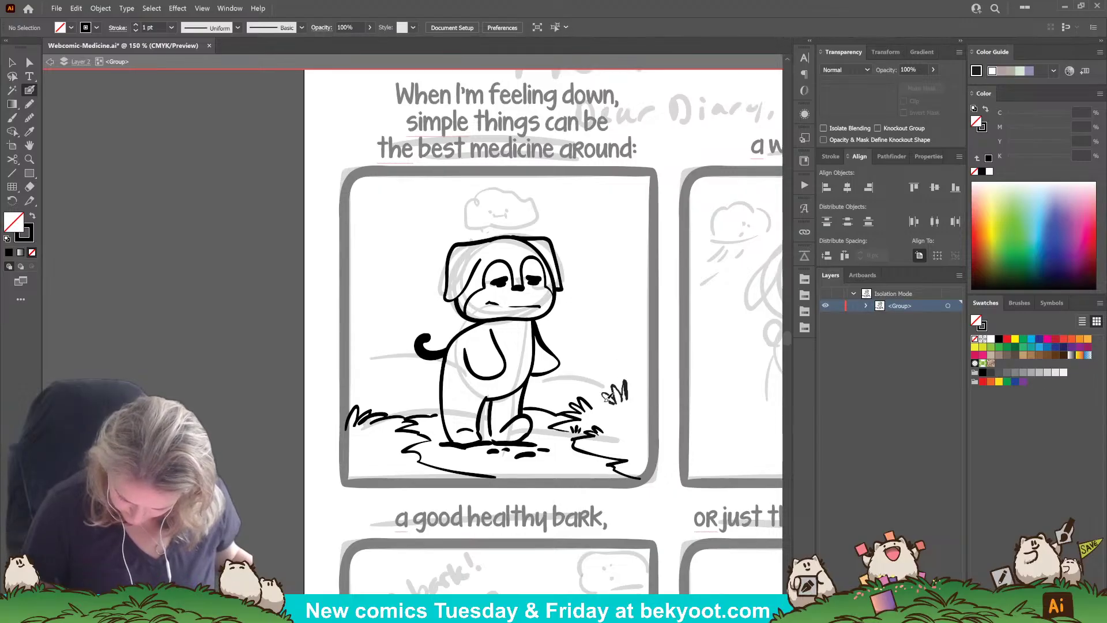
mouse_move(607, 399)
mouse_down()
mouse_move(595, 405)
mouse_move(649, 396)
mouse_up()
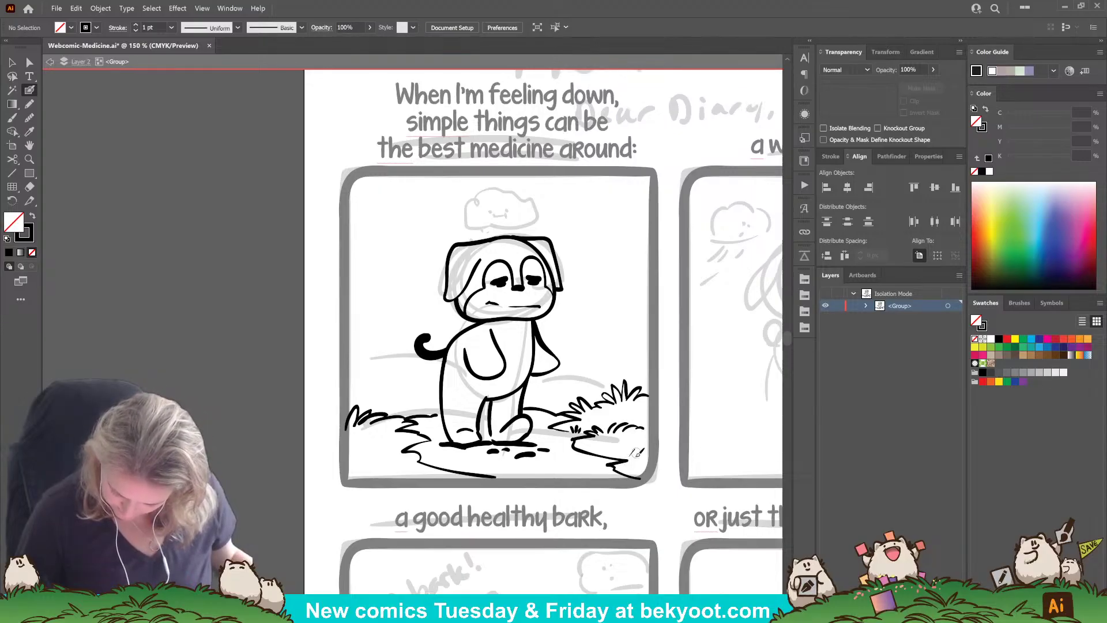
drag(631, 461, 645, 448)
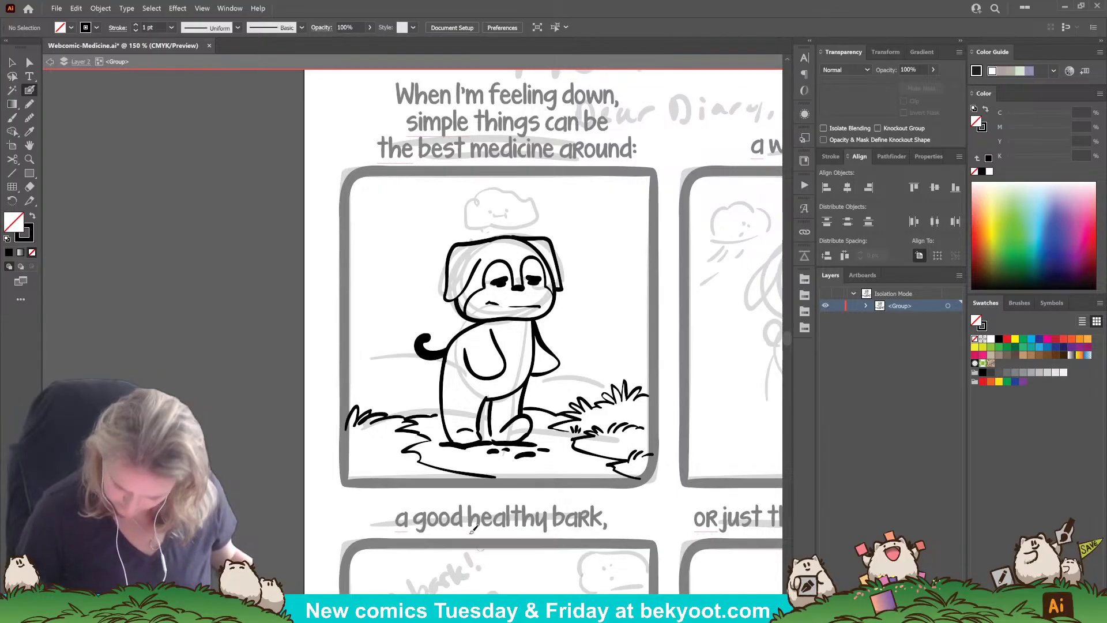
Step: Select the right foot's sole stroke and the ground line beneath it to check how they meet
scroll(536, 477, left, 2)
scroll(500, 387, right, 4)
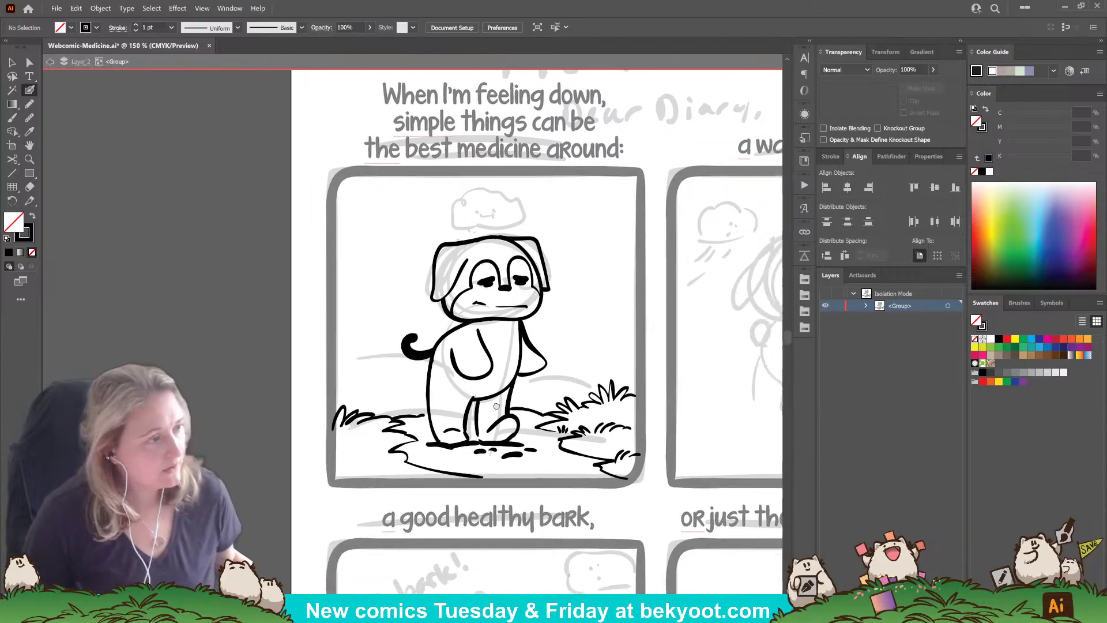
drag(518, 409, 515, 426)
drag(428, 465, 434, 473)
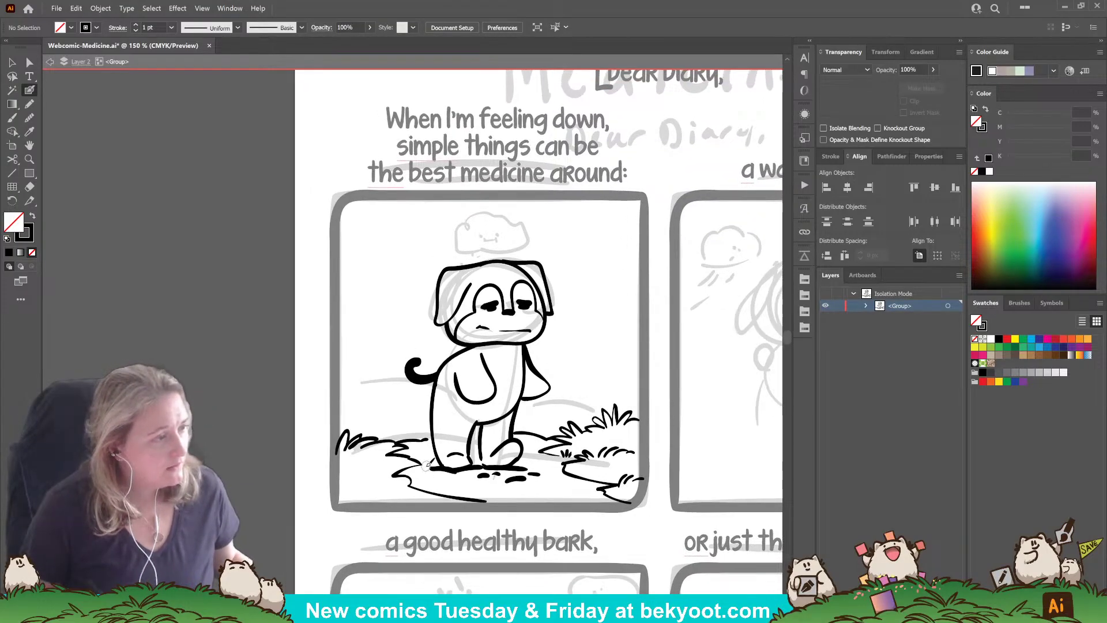
key(shift+x)
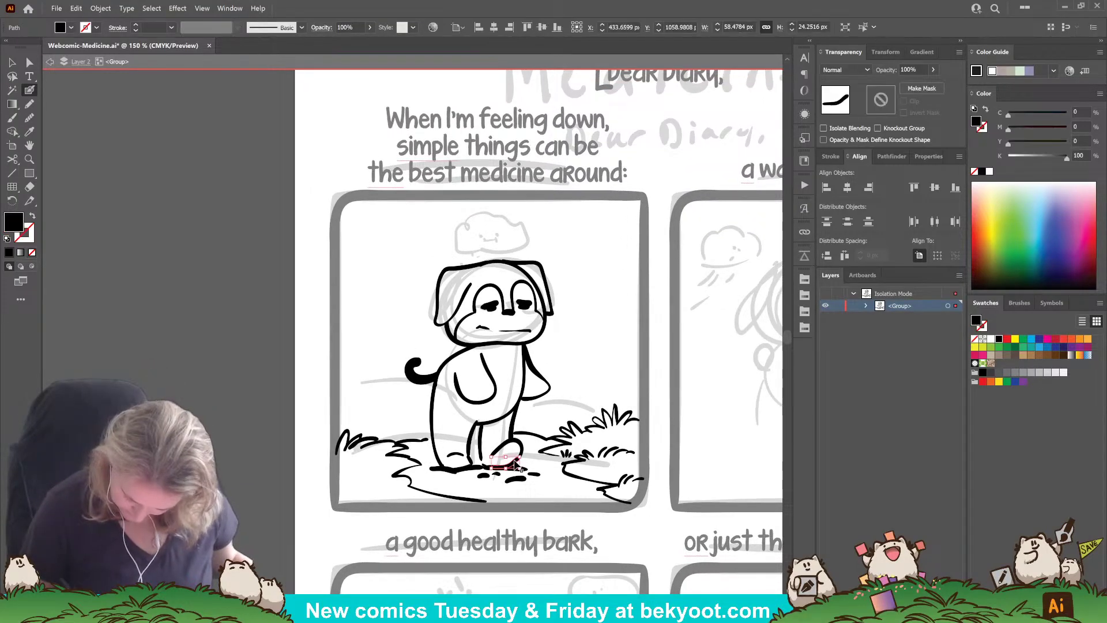
drag(484, 468, 527, 466)
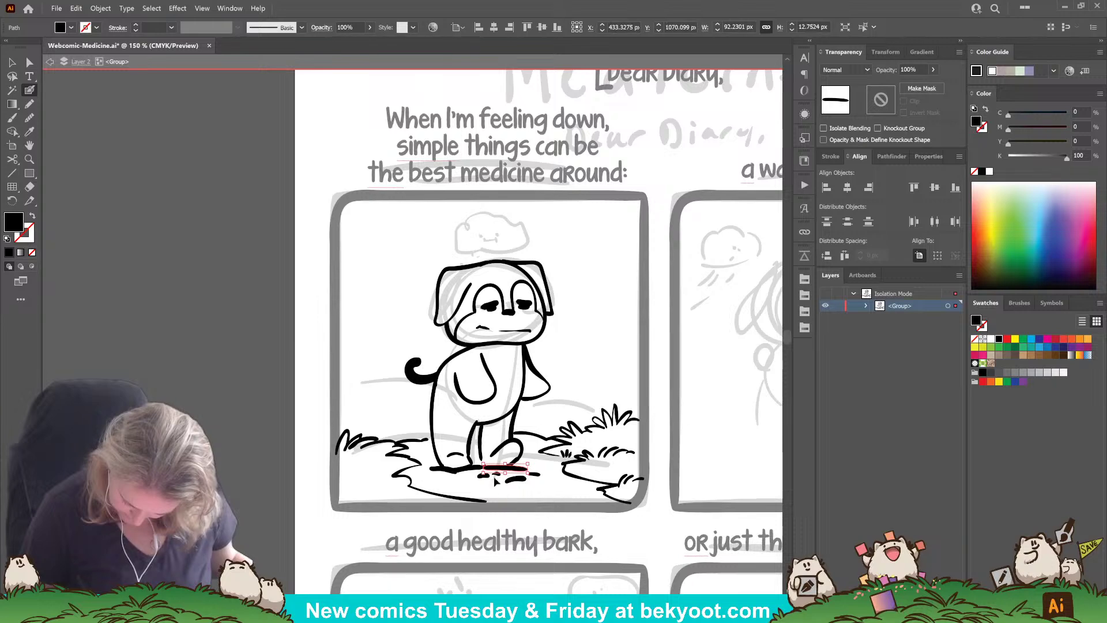
ctrl+click(531, 459)
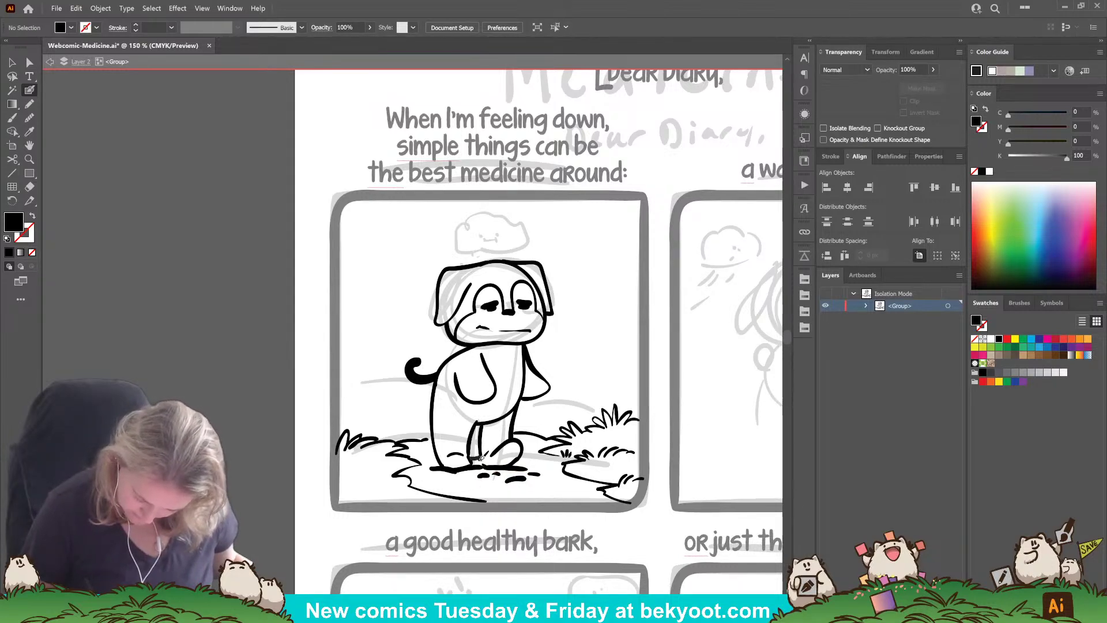
drag(478, 459, 474, 463)
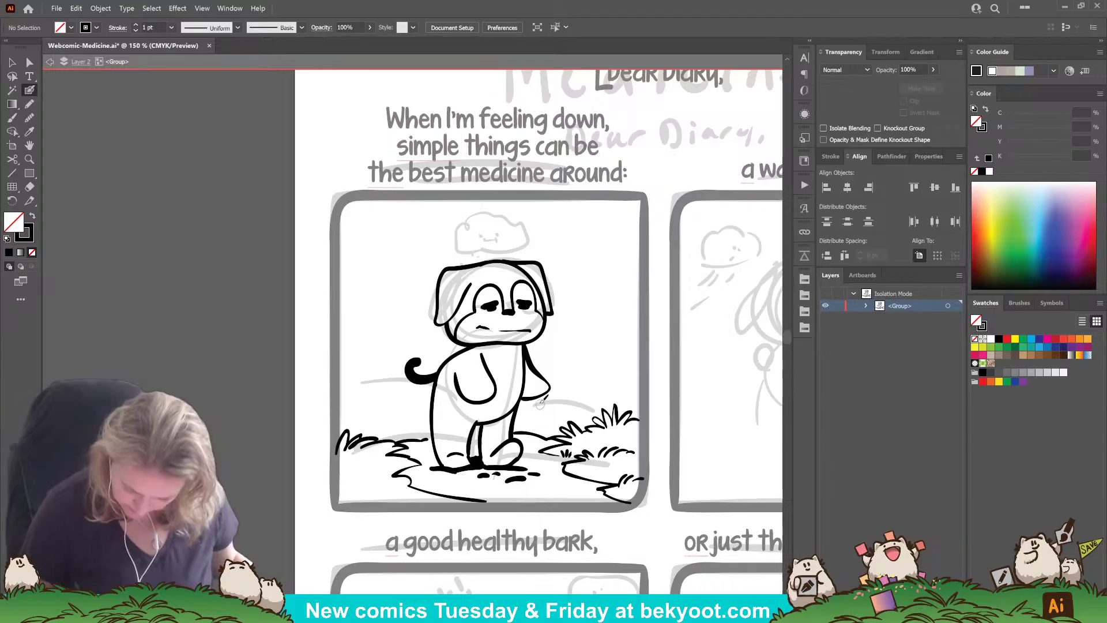
key(ctrl+z)
key(ctrl+z)
Step: Fill a solid black shadow on the ground beneath the dog's left foot and between its feet using the Pencil tool
key(n)
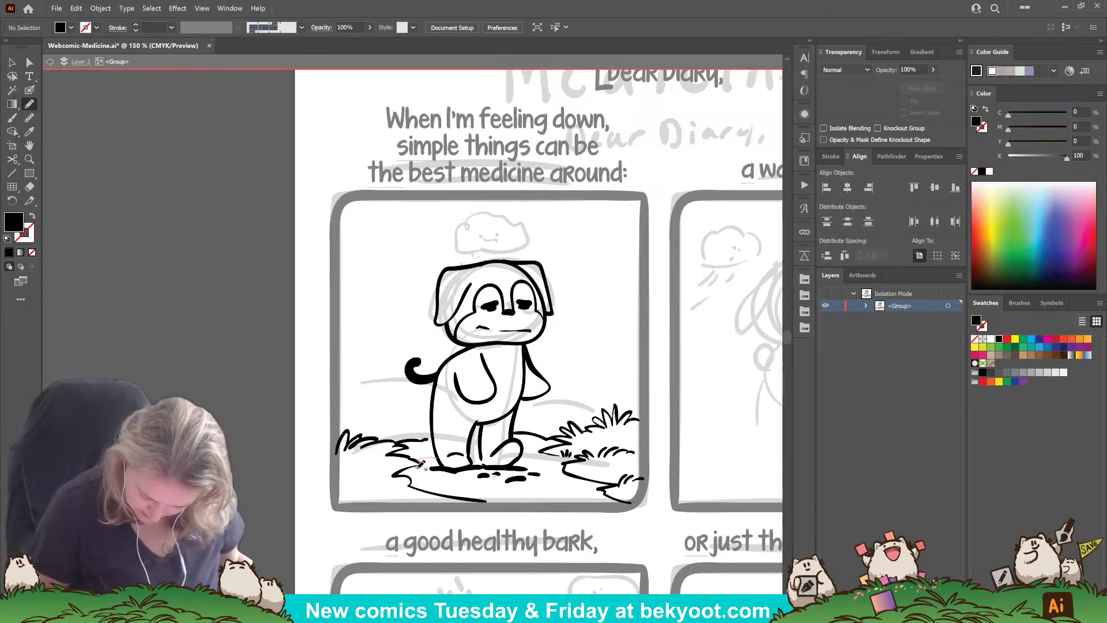
mouse_move(418, 467)
mouse_down()
mouse_move(449, 468)
mouse_move(439, 460)
mouse_up()
ctrl+click(298, 521)
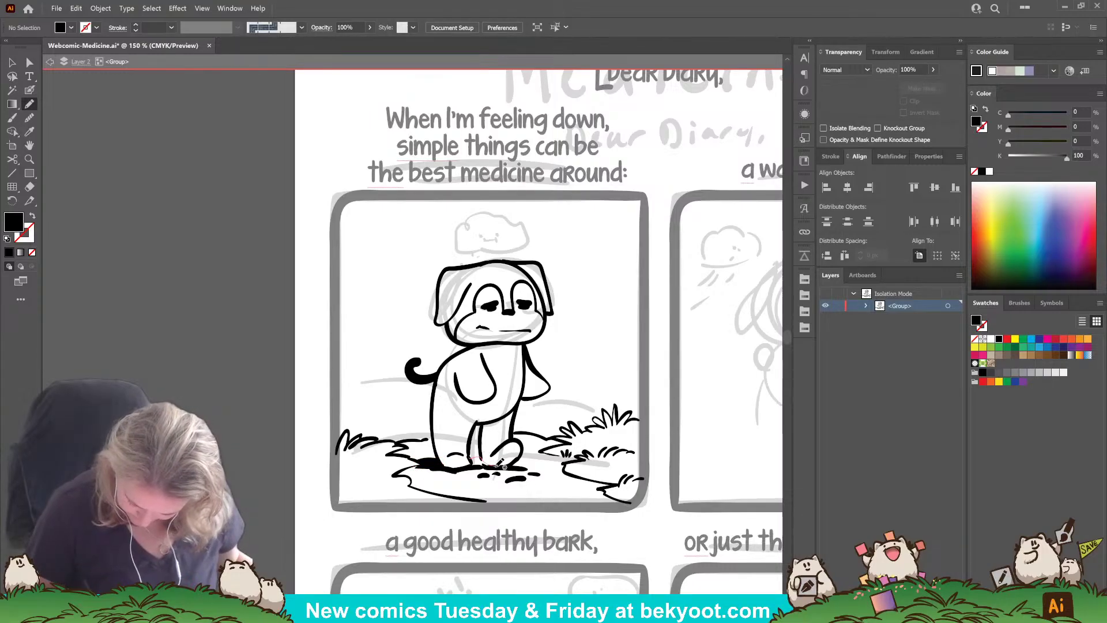
drag(470, 459, 471, 458)
ctrl+click(319, 529)
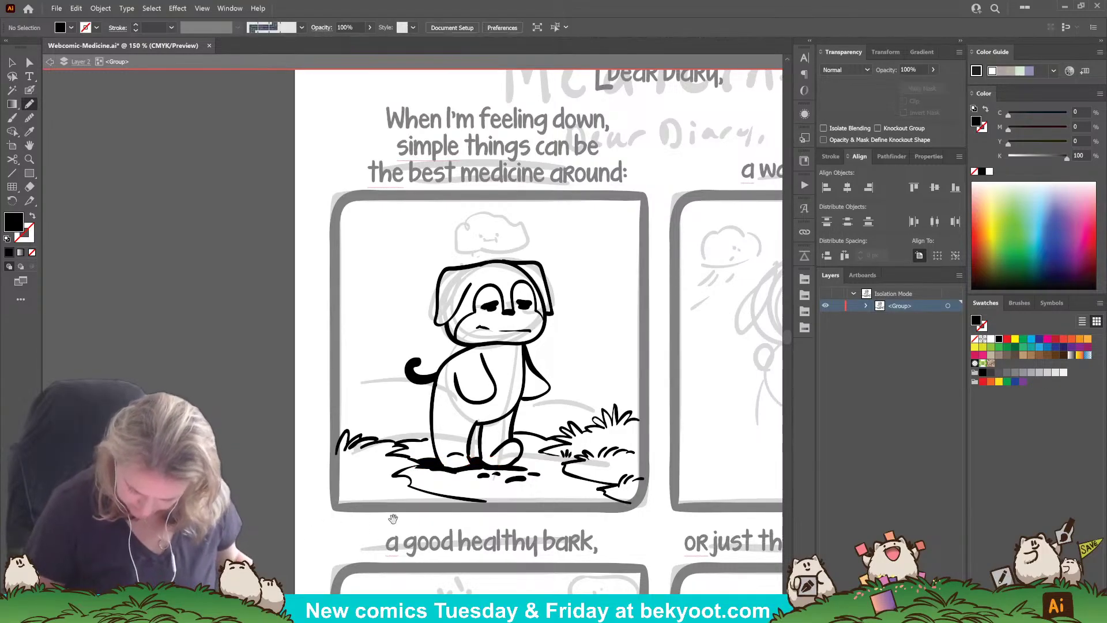
Step: Adjust the placement of the dog's two mouth strokes on the muzzle
mouse_move(393, 519)
mouse_down()
mouse_move(319, 511)
mouse_move(323, 550)
mouse_move(353, 566)
mouse_up()
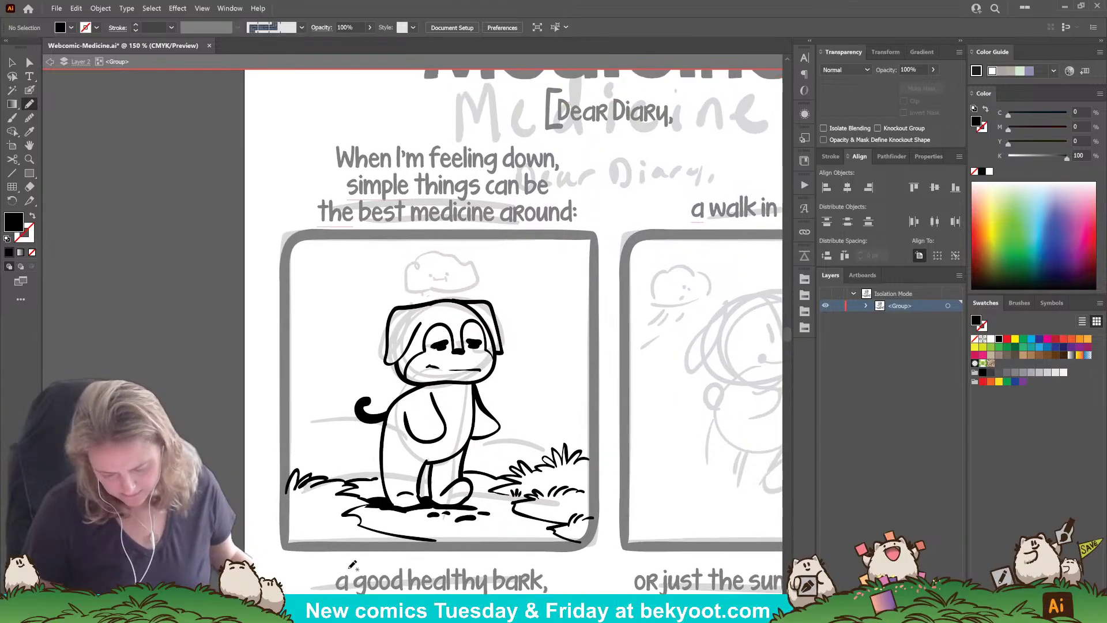
ctrl+click(427, 368)
ctrl+shift+click(478, 370)
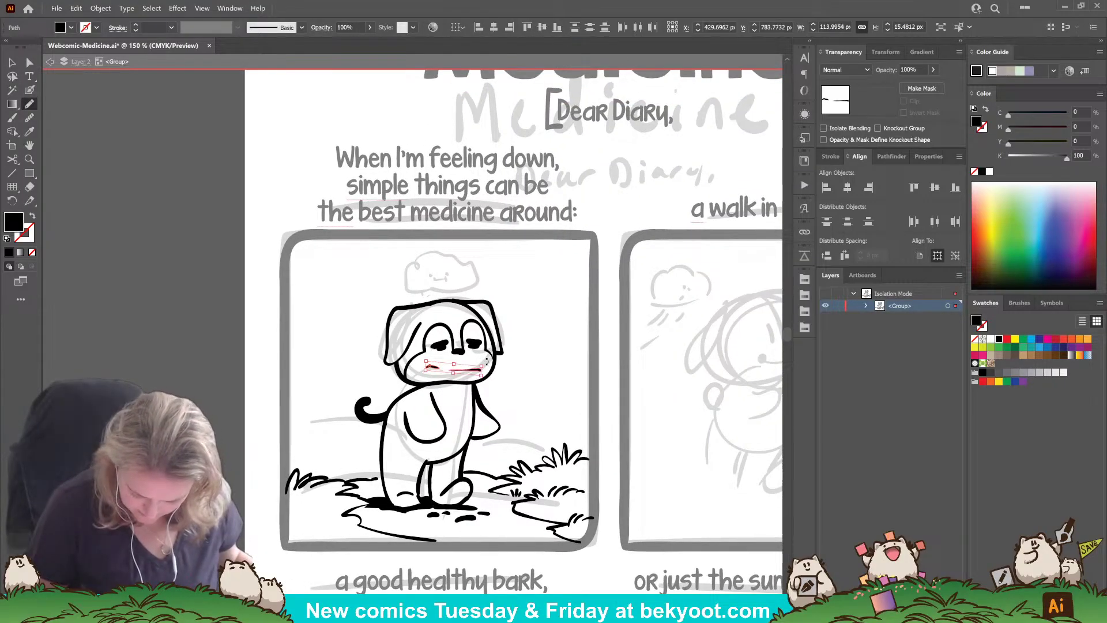
mouse_move(487, 360)
mouse_down()
mouse_move(473, 364)
mouse_move(476, 425)
mouse_up()
ctrl+click(518, 372)
Step: Ink a small puffy cloud with dot eyes above the dog's head, undoing the trial smile
click(29, 90)
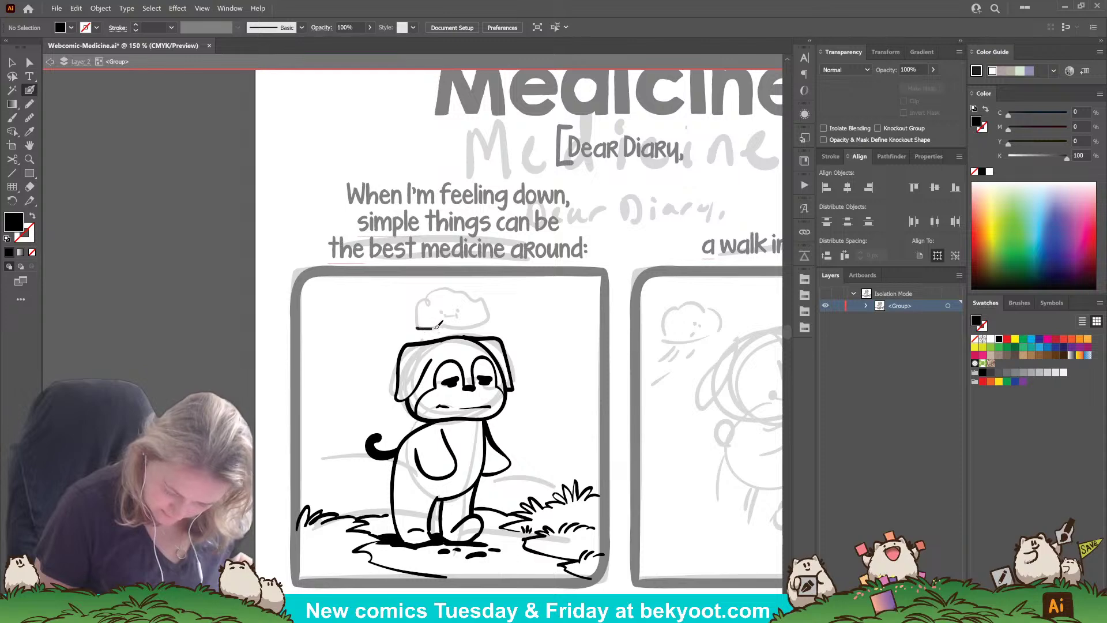
mouse_move(437, 326)
mouse_down()
mouse_move(481, 322)
mouse_move(482, 305)
mouse_move(440, 285)
mouse_move(417, 329)
mouse_up()
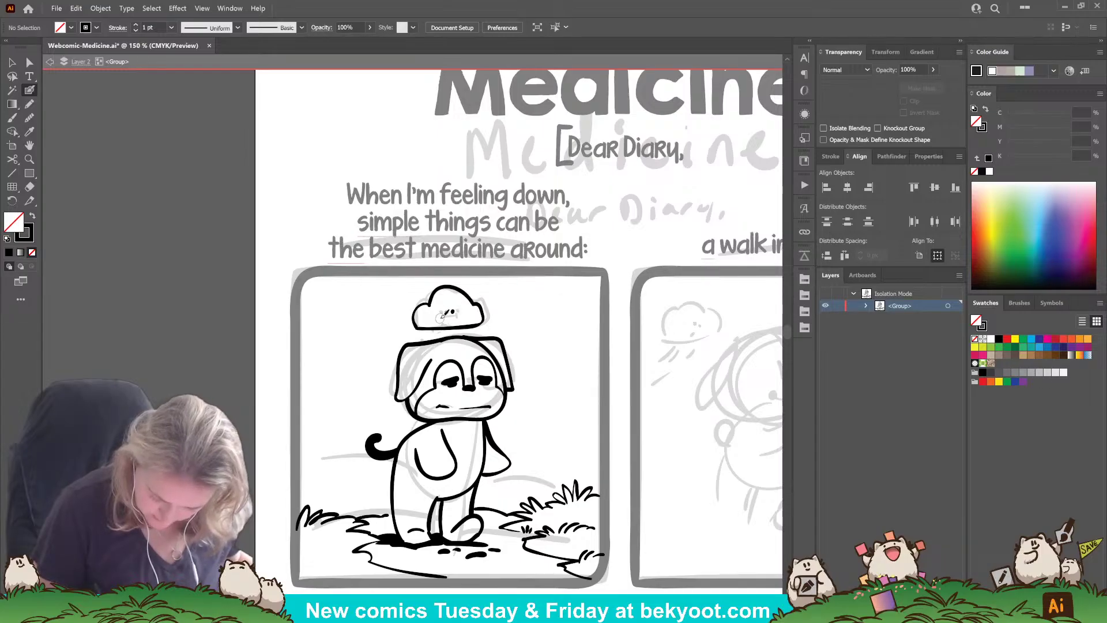
key(ctrl+z)
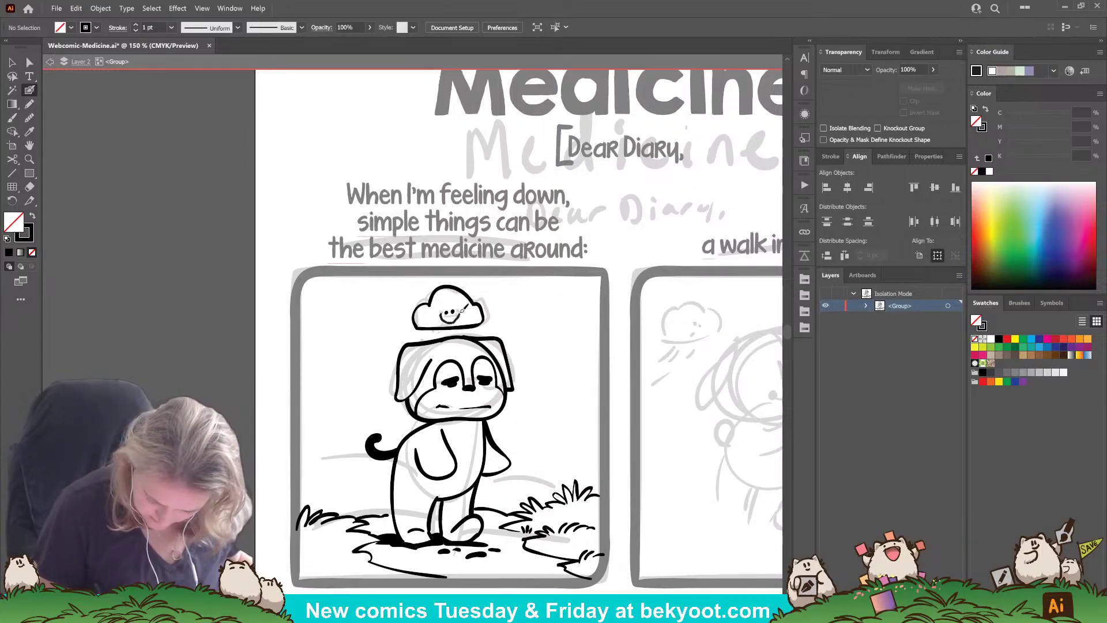
key(ctrl+z)
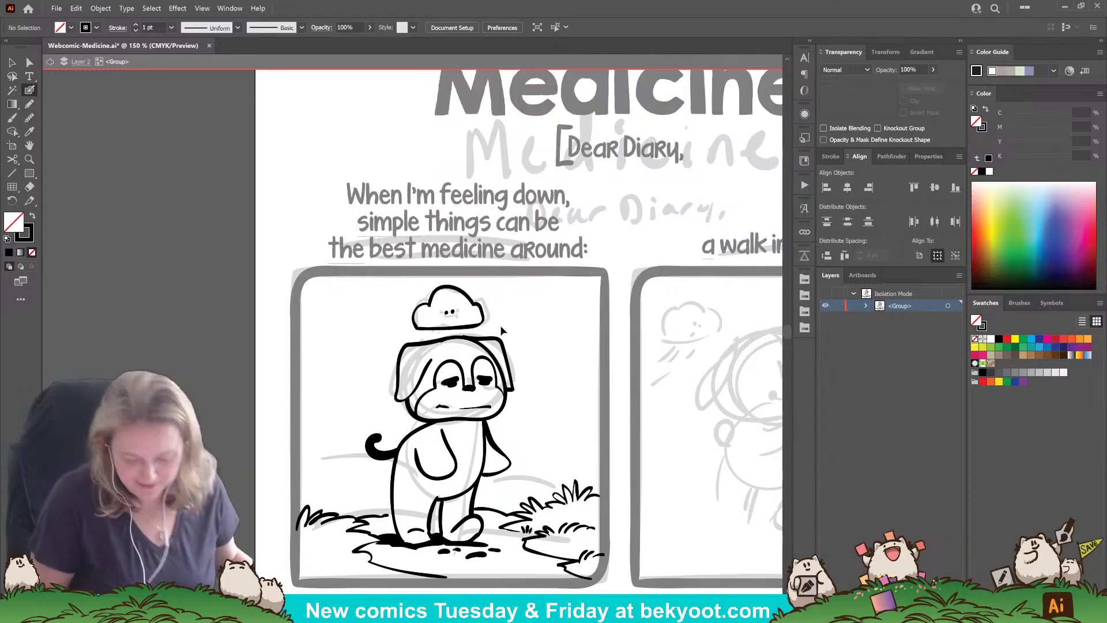
key(ctrl+z)
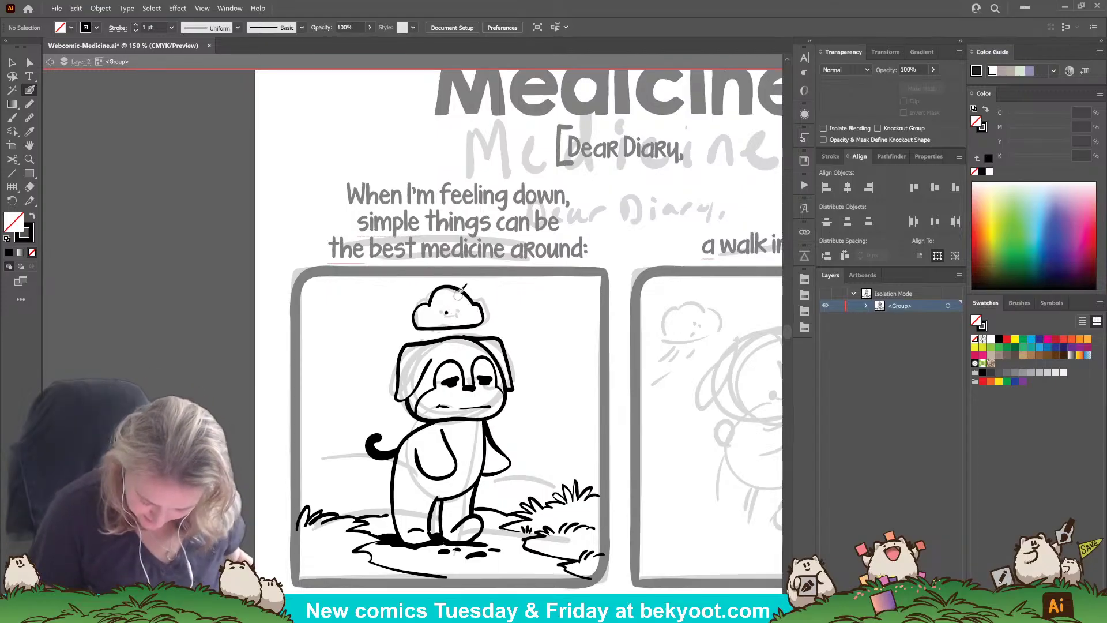
Step: Try an expression with slanted brows and a flat mouth on the cloud, and undo it
click(453, 312)
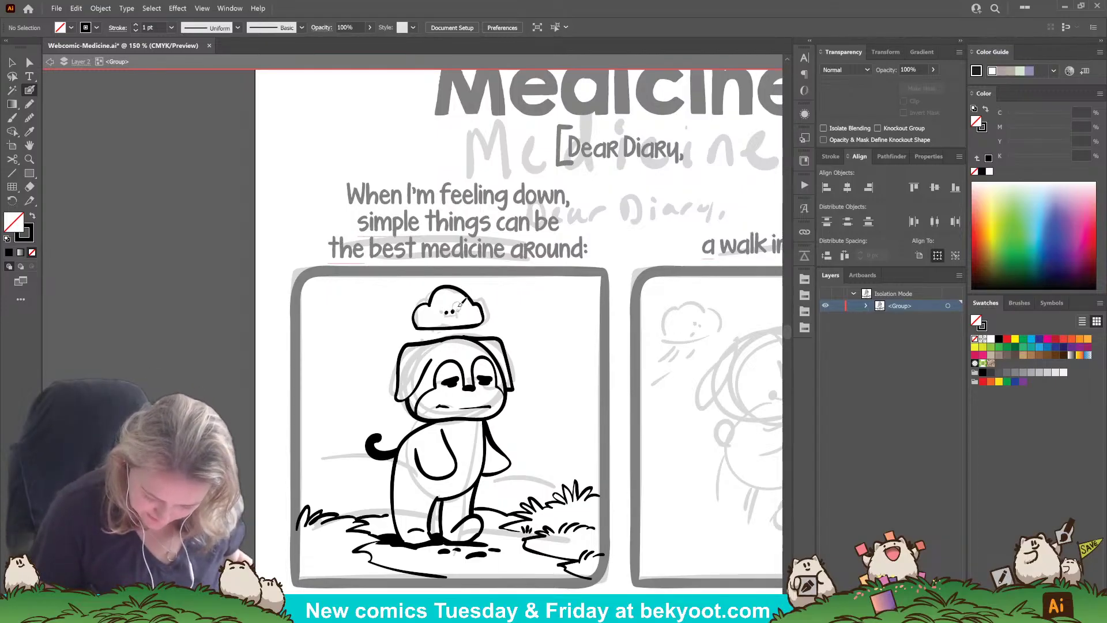
drag(451, 311, 443, 320)
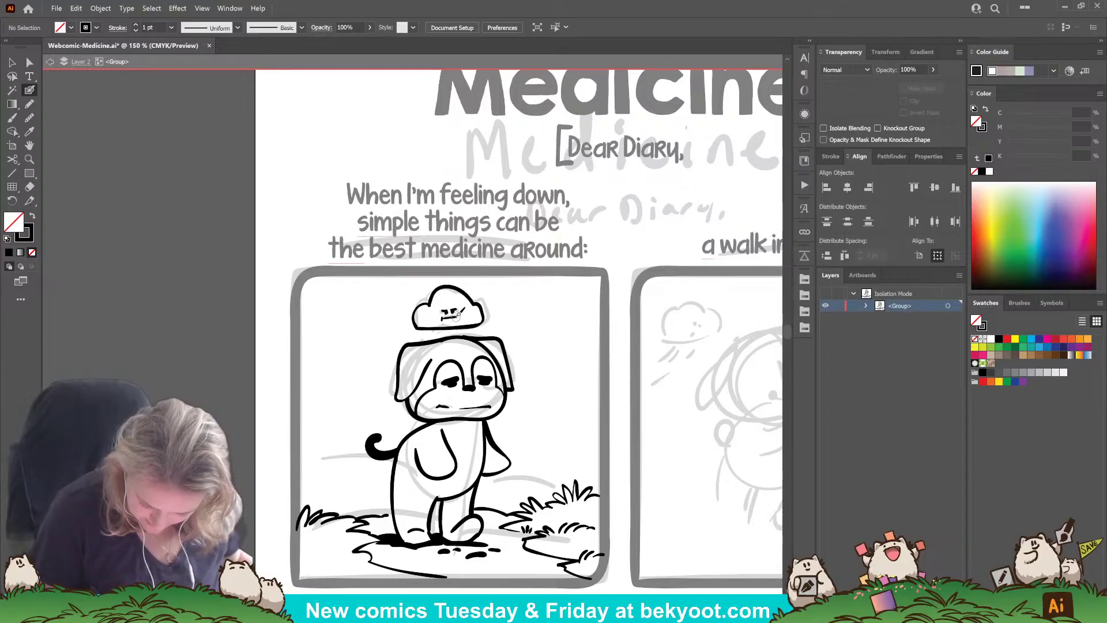
key(ctrl+z)
key(ctrl+z)
key(ctrl+z)
key(ctrl+z)
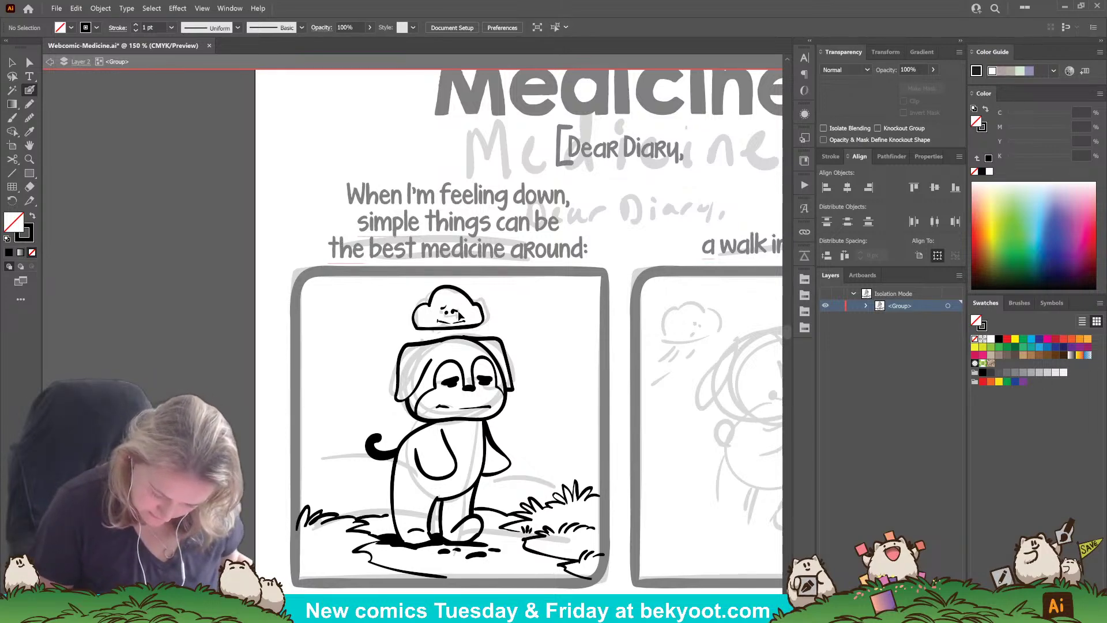
Step: Try repositioning and redrawing the cloud's eyebrow strokes, undoing the brow changes
ctrl+click(457, 312)
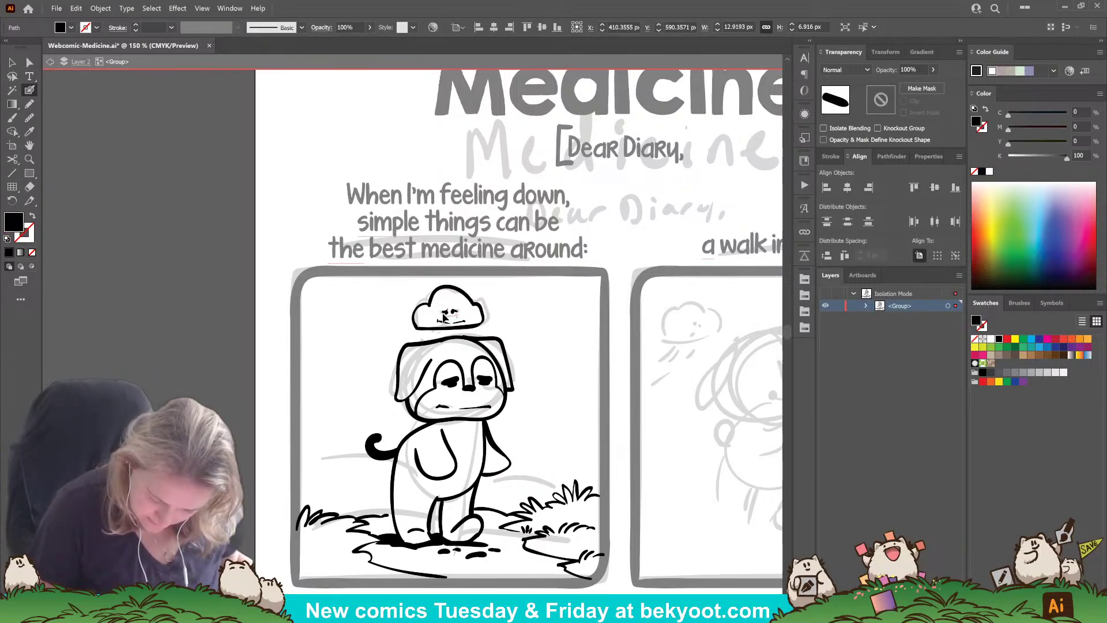
ctrl+click(445, 314)
ctrl+click(452, 334)
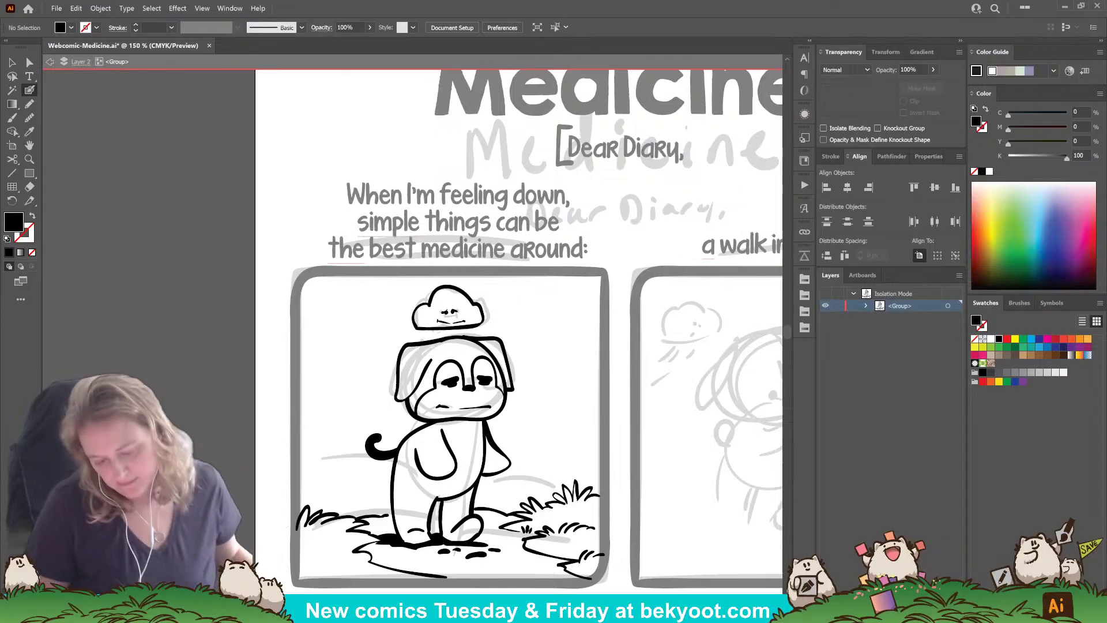
key(ctrl+z)
key(ctrl+z)
key(ctrl+z)
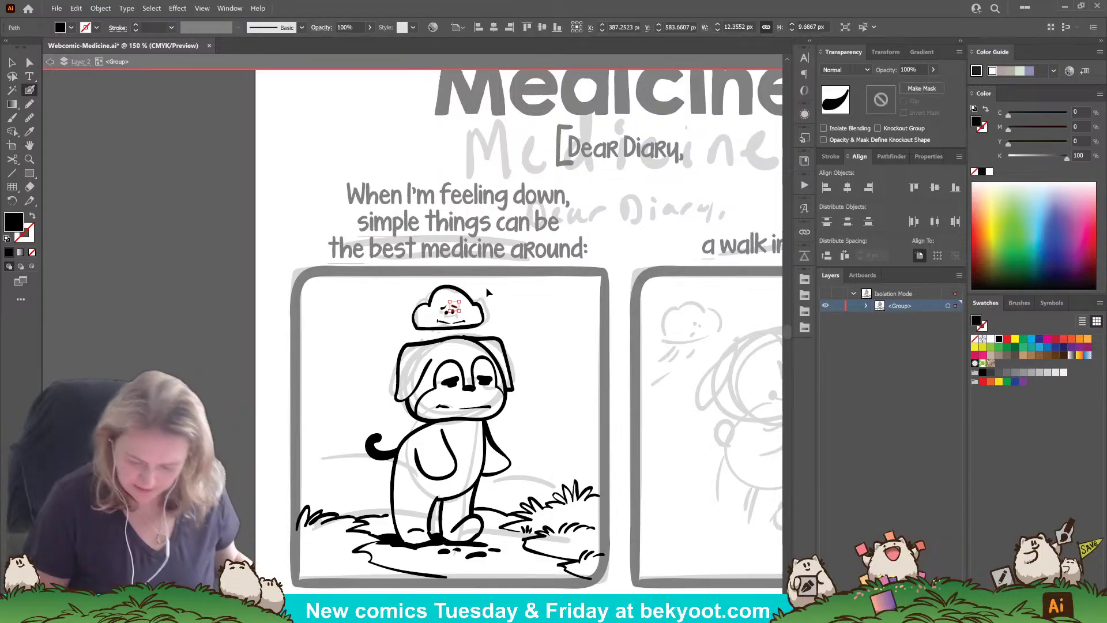
key(ctrl+z)
key(ctrl+z)
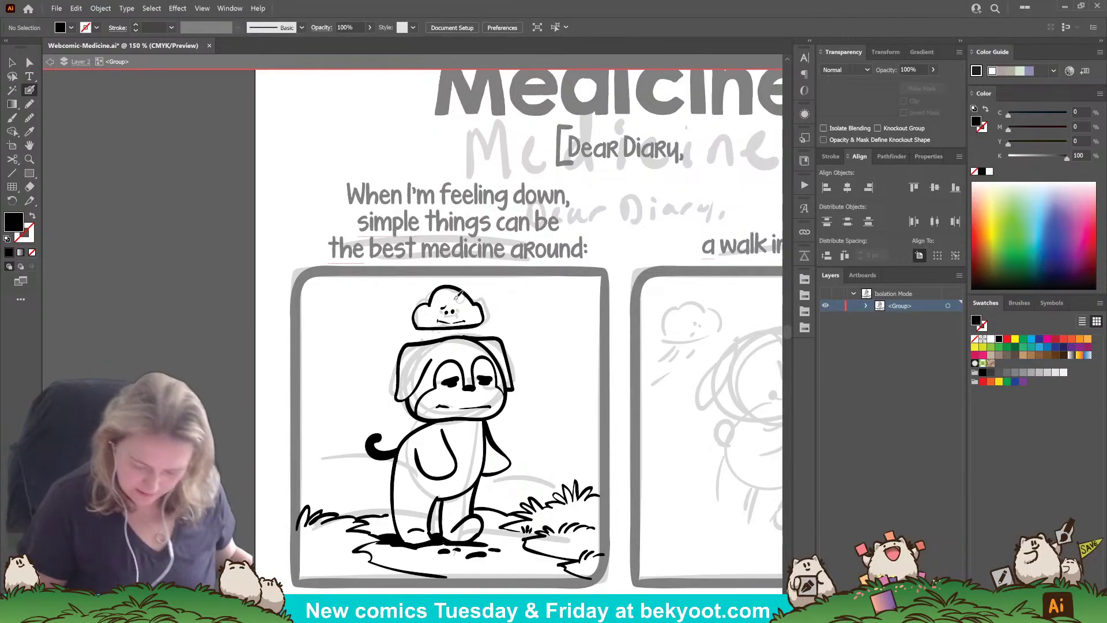
drag(447, 306, 441, 310)
key(ctrl+z)
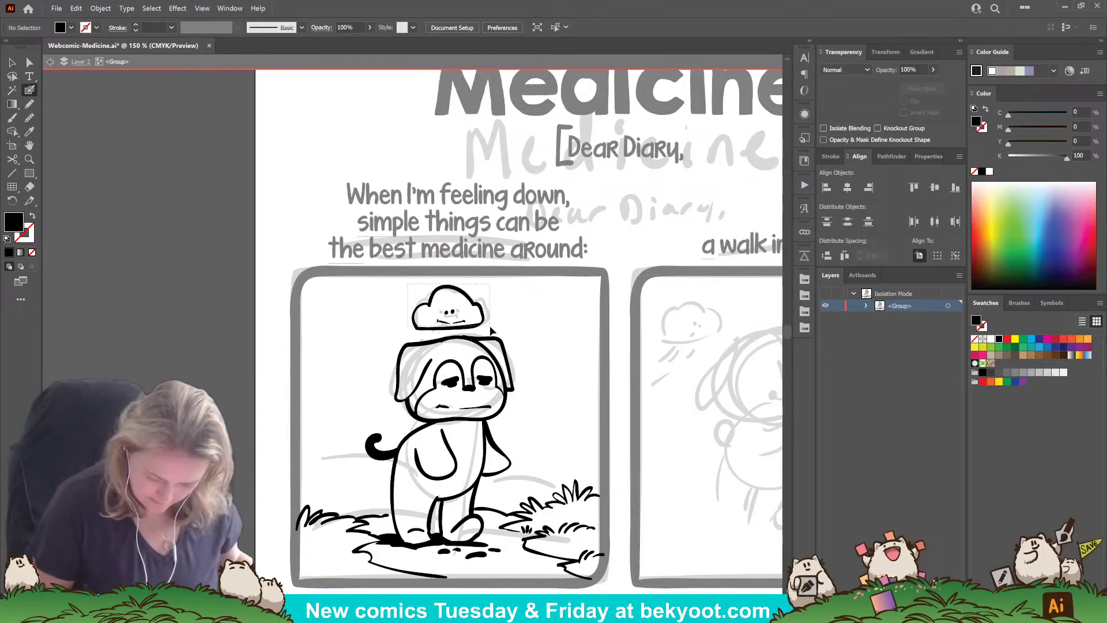
Step: Shrink the cloud slightly and raise it above the dog's head, deleting its mouth and dot eyes
drag(486, 327, 475, 308)
ctrl+click(511, 300)
ctrl+click(440, 317)
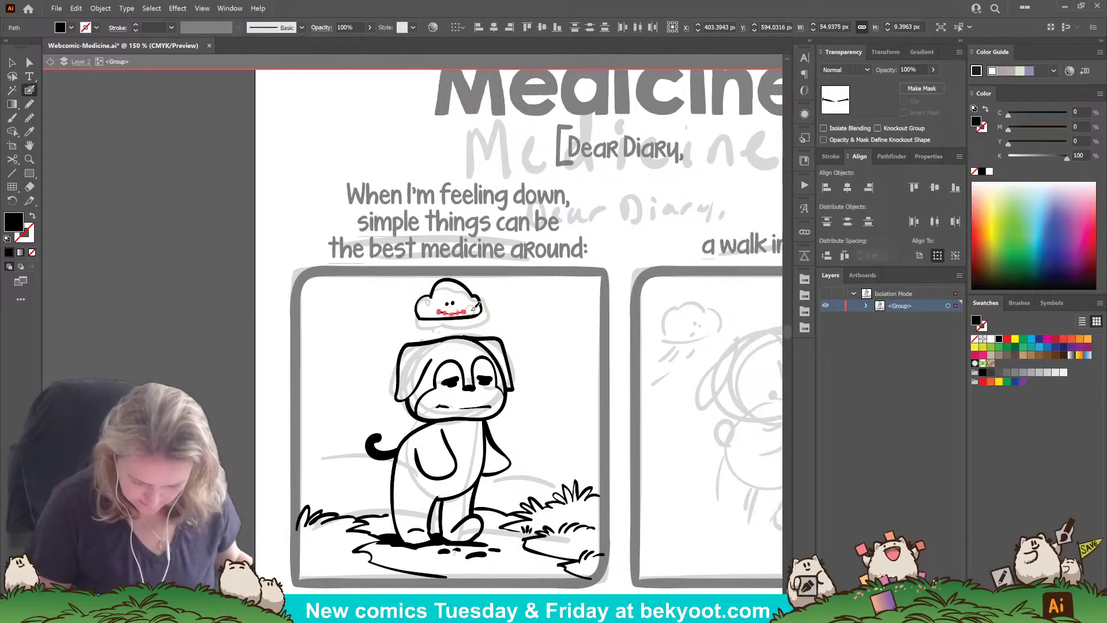
key(Delete)
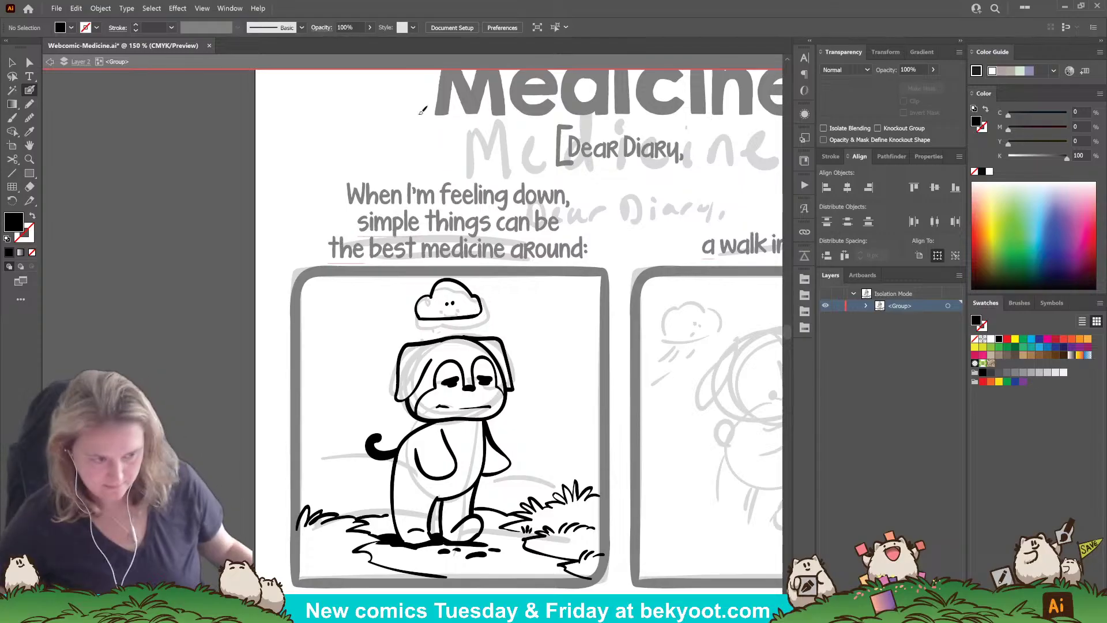
scroll(473, 306, up, 3)
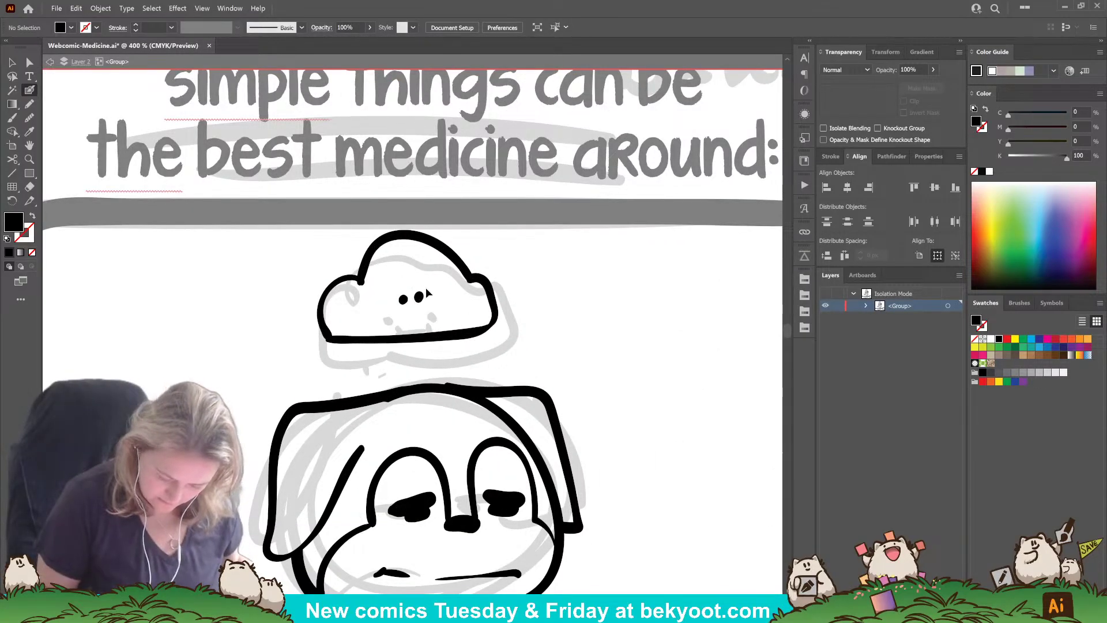
ctrl+click(403, 300)
ctrl+shift+click(419, 298)
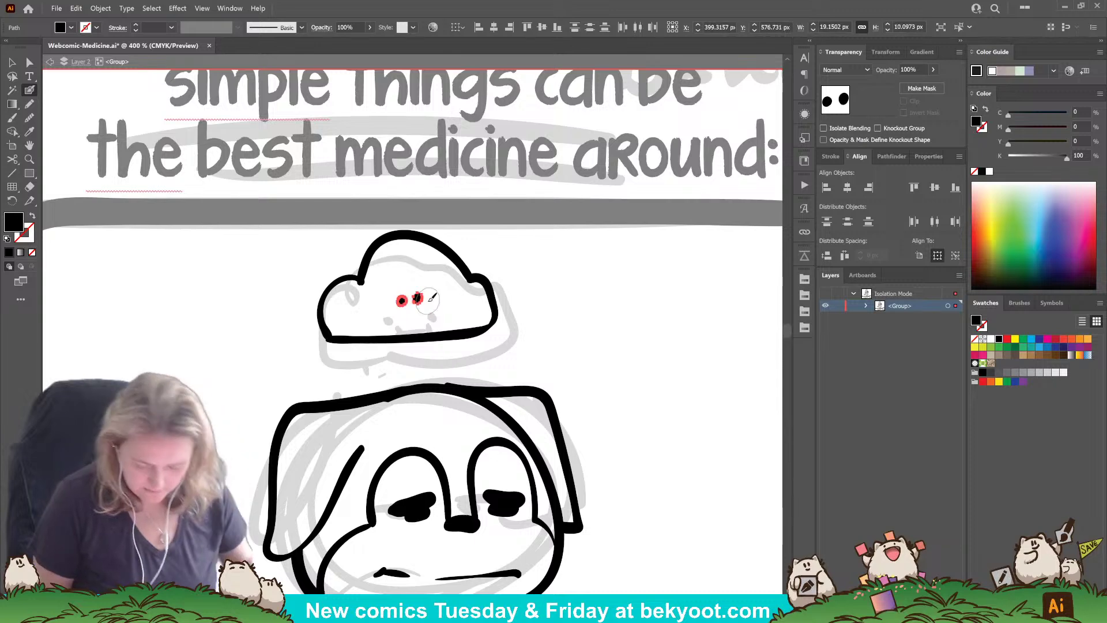
key(Delete)
Step: Ink scattered raindrop dots and short dashes between the cloud's base and the dog's head
mouse_move(375, 354)
mouse_down()
mouse_move(375, 366)
mouse_move(390, 361)
mouse_move(351, 382)
mouse_up()
click(390, 374)
click(428, 369)
mouse_move(429, 349)
mouse_down()
mouse_move(454, 360)
mouse_move(480, 371)
mouse_move(483, 349)
mouse_move(387, 377)
mouse_move(410, 360)
mouse_up()
click(464, 371)
click(478, 372)
click(482, 347)
click(439, 369)
click(409, 375)
click(341, 354)
click(322, 368)
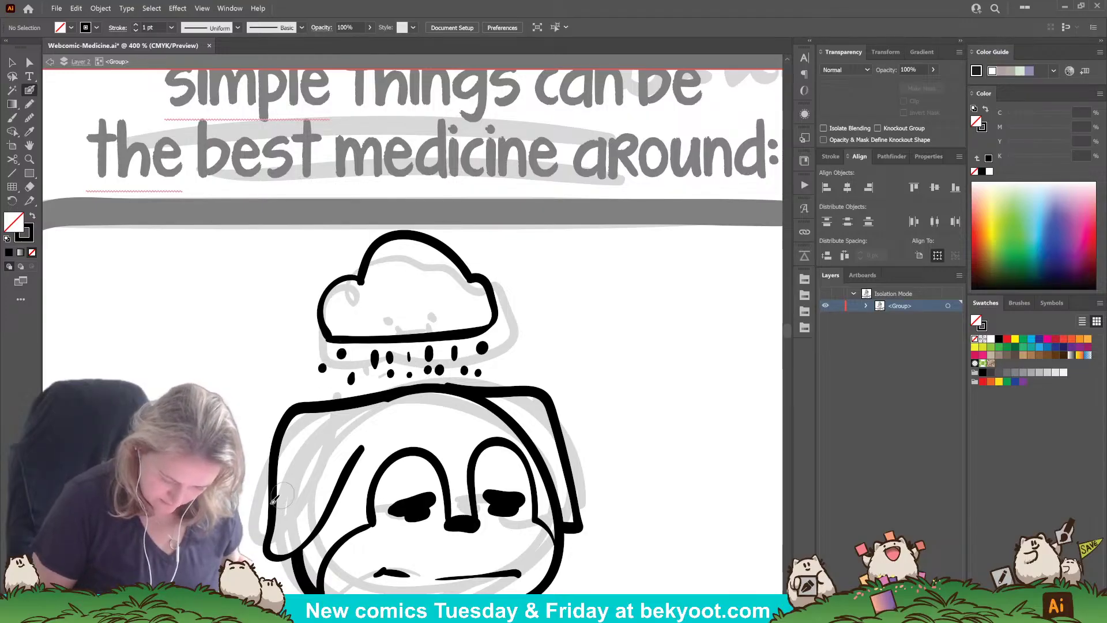
Step: Ink small splash marks where the rain lands on both sides of the dog's head
click(326, 392)
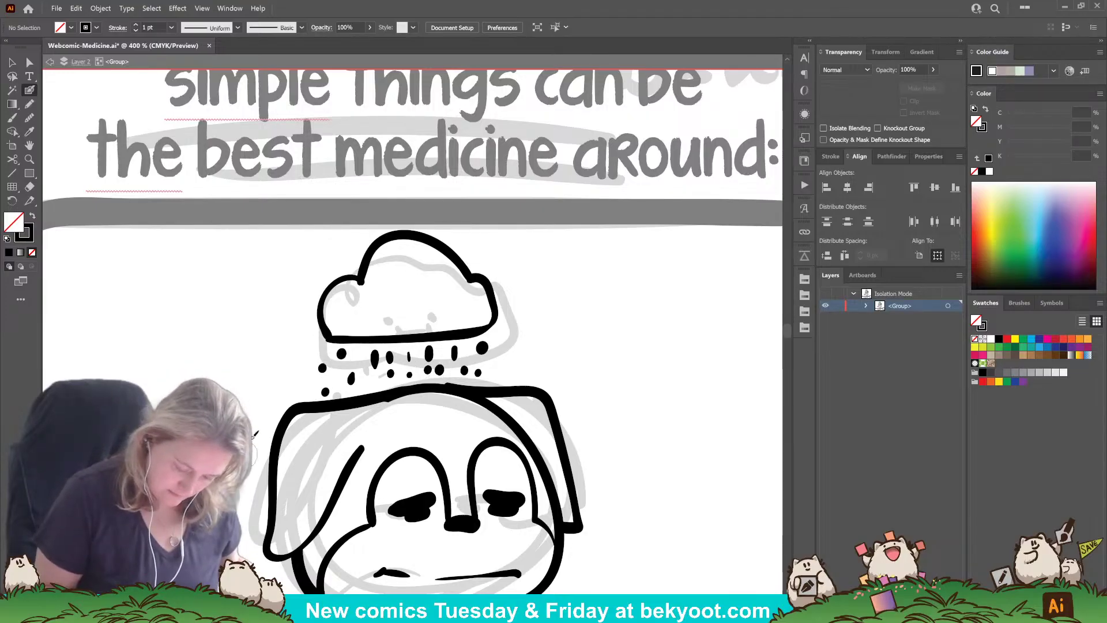
drag(306, 389, 300, 382)
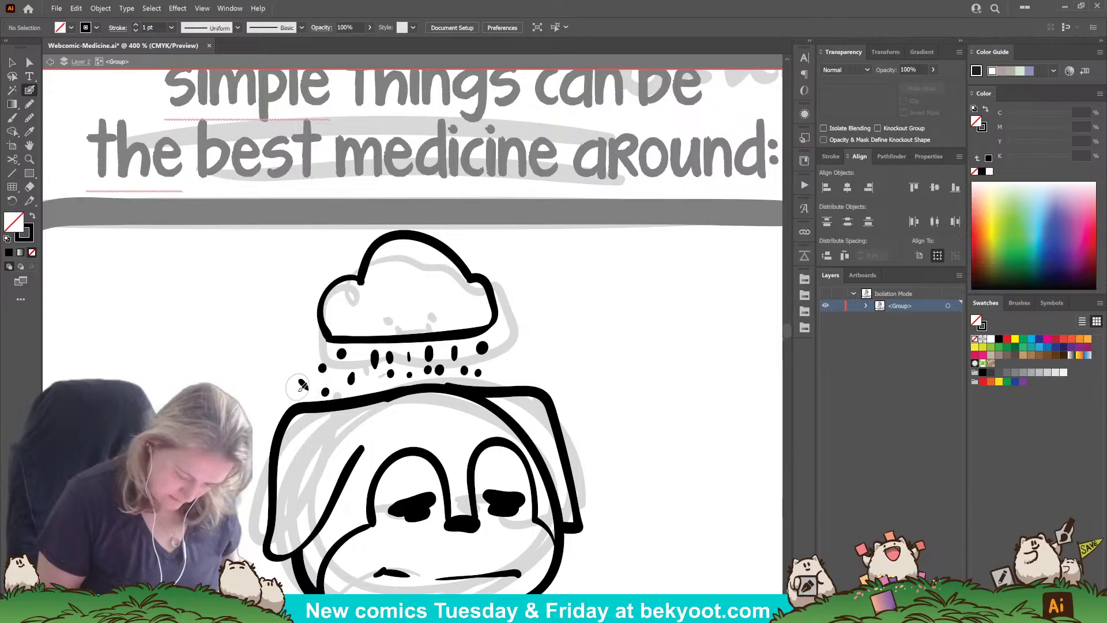
click(296, 393)
mouse_move(509, 361)
mouse_down()
mouse_move(503, 372)
mouse_move(524, 374)
mouse_up()
Step: Lasso all the raindrop and splash marks under the cloud and group them
click(13, 76)
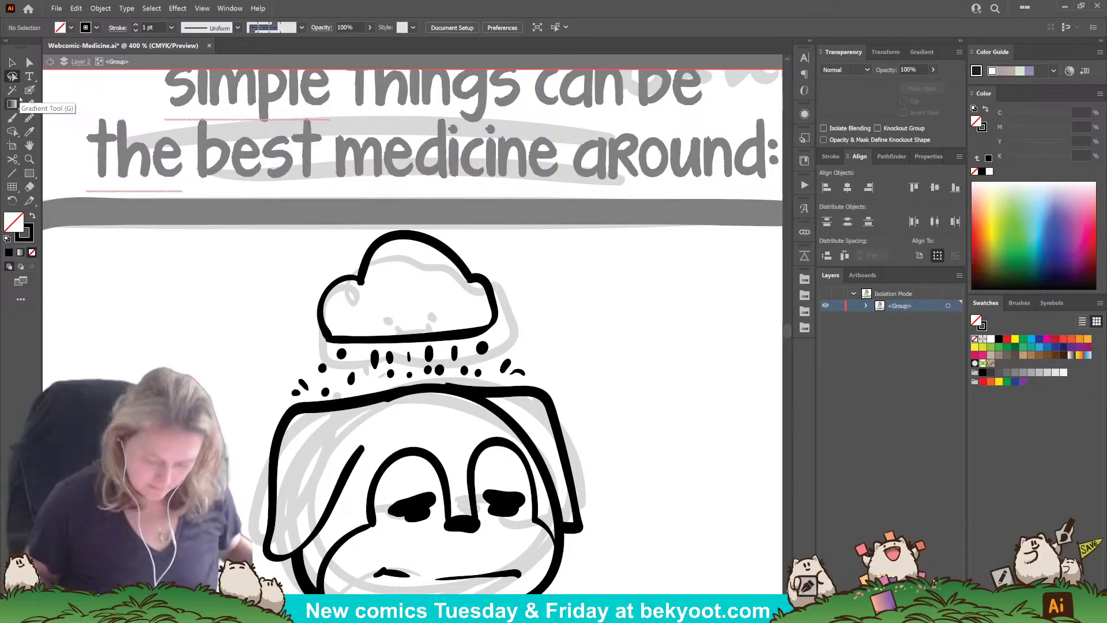
mouse_move(494, 344)
mouse_down()
mouse_move(353, 349)
mouse_move(304, 361)
mouse_move(283, 393)
mouse_move(309, 404)
mouse_move(401, 385)
mouse_move(523, 384)
mouse_move(545, 366)
mouse_up()
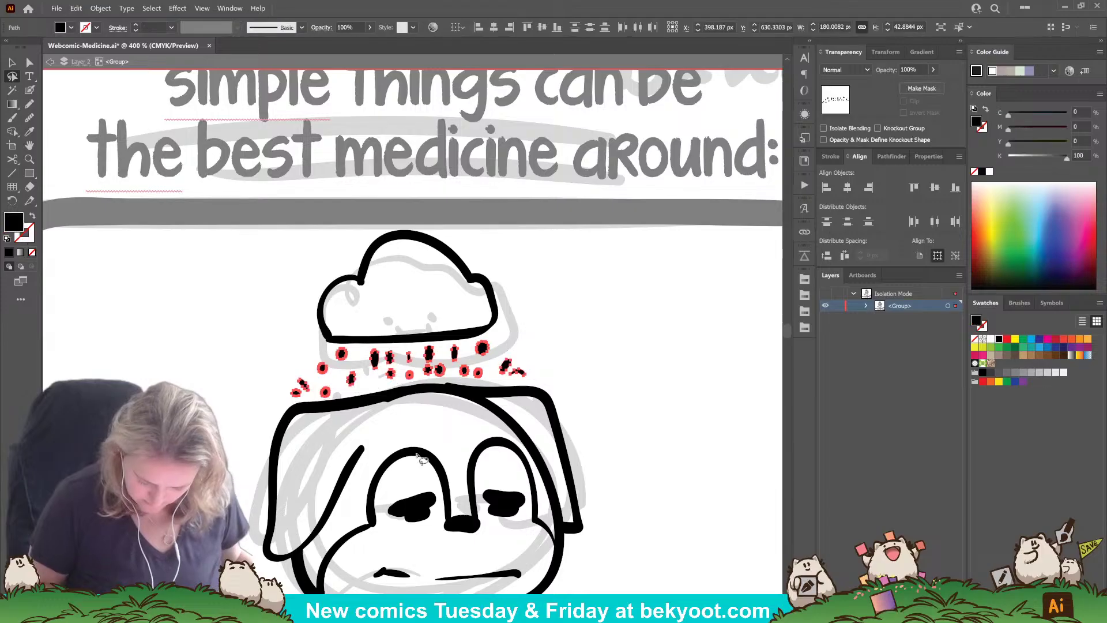
key(ctrl+g)
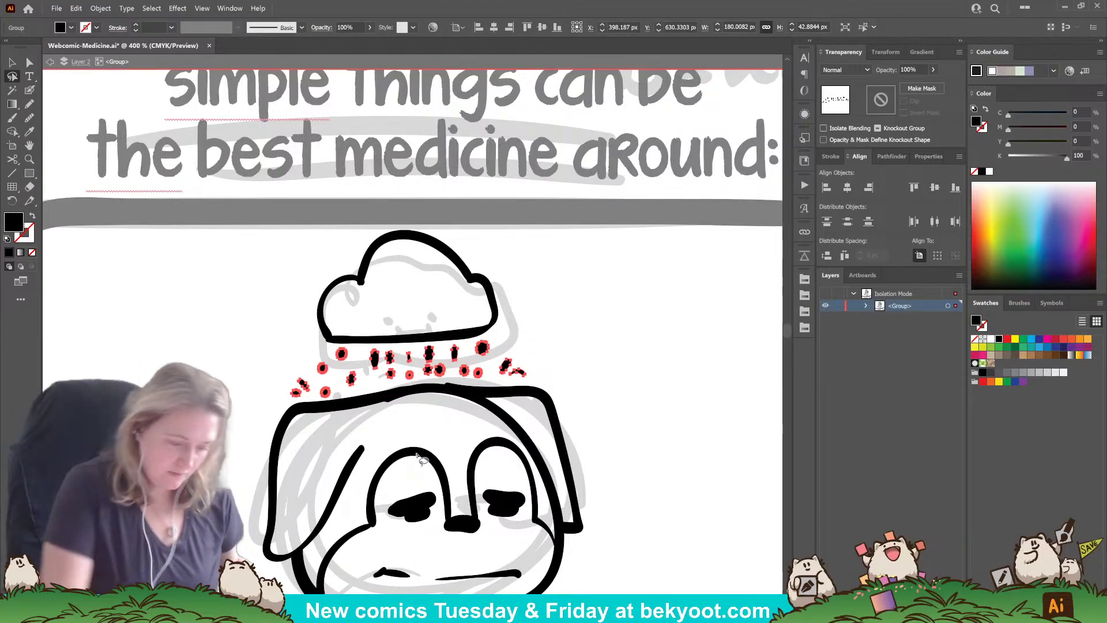
click(29, 90)
key(ctrl+shift+a)
Step: Ink two half-closed, gloomy eyes on the cloud
drag(595, 340, 591, 352)
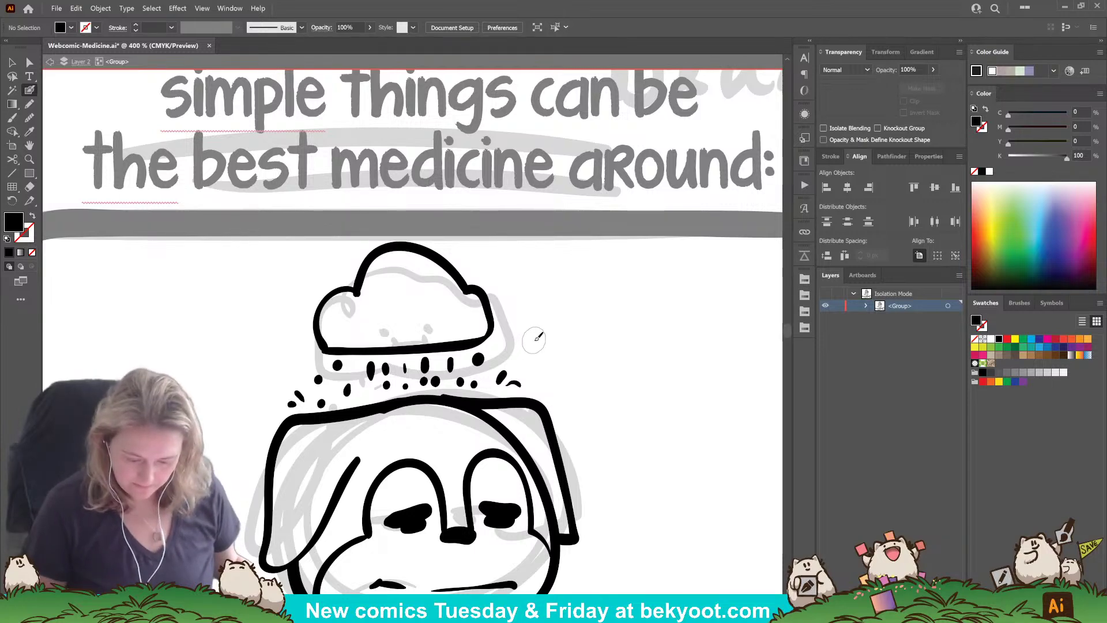
mouse_move(375, 311)
mouse_down()
mouse_move(397, 309)
mouse_move(375, 311)
mouse_move(451, 306)
mouse_move(434, 314)
mouse_move(447, 308)
mouse_move(442, 327)
mouse_move(454, 334)
mouse_move(394, 315)
mouse_up()
key(ctrl+z)
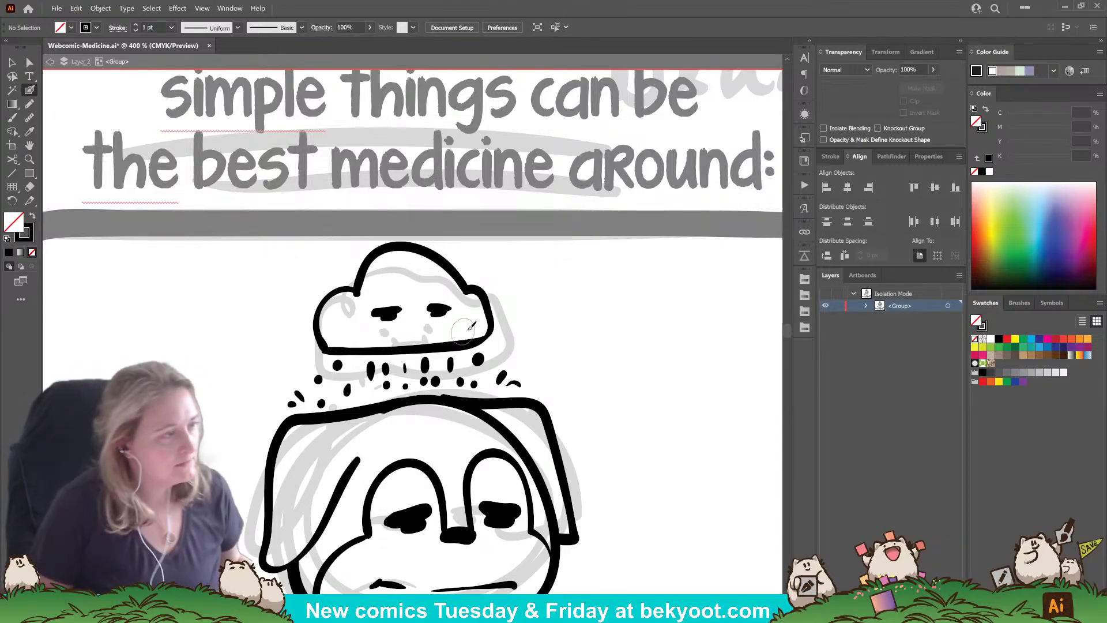
Step: Try a thin mouth line under the cloud's eyes and undo its strokes
click(400, 343)
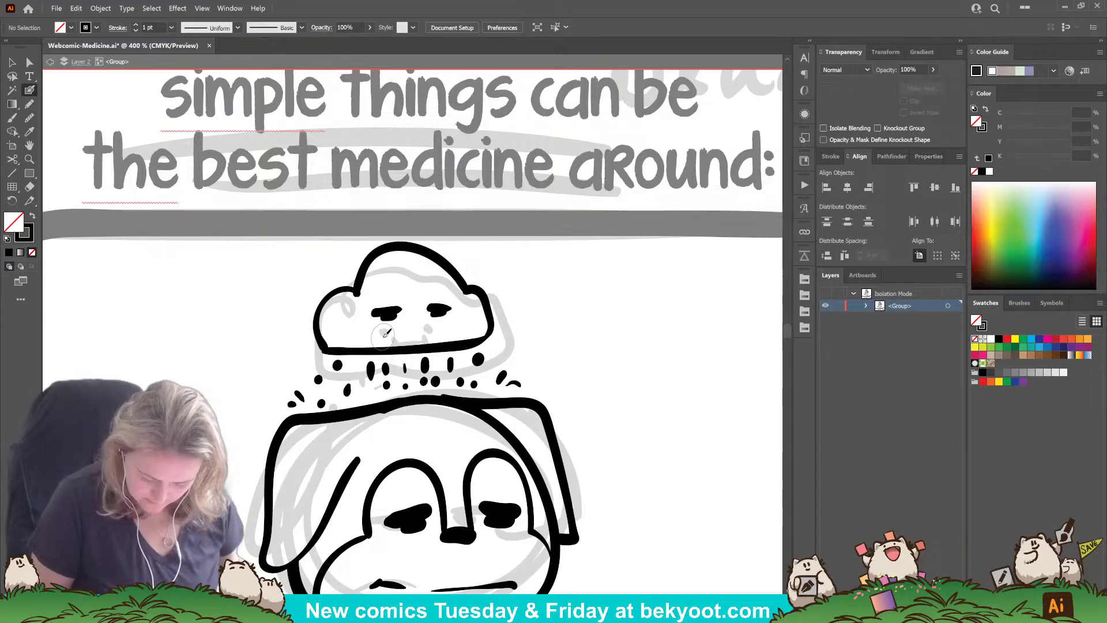
drag(383, 337, 447, 338)
key(ctrl+z)
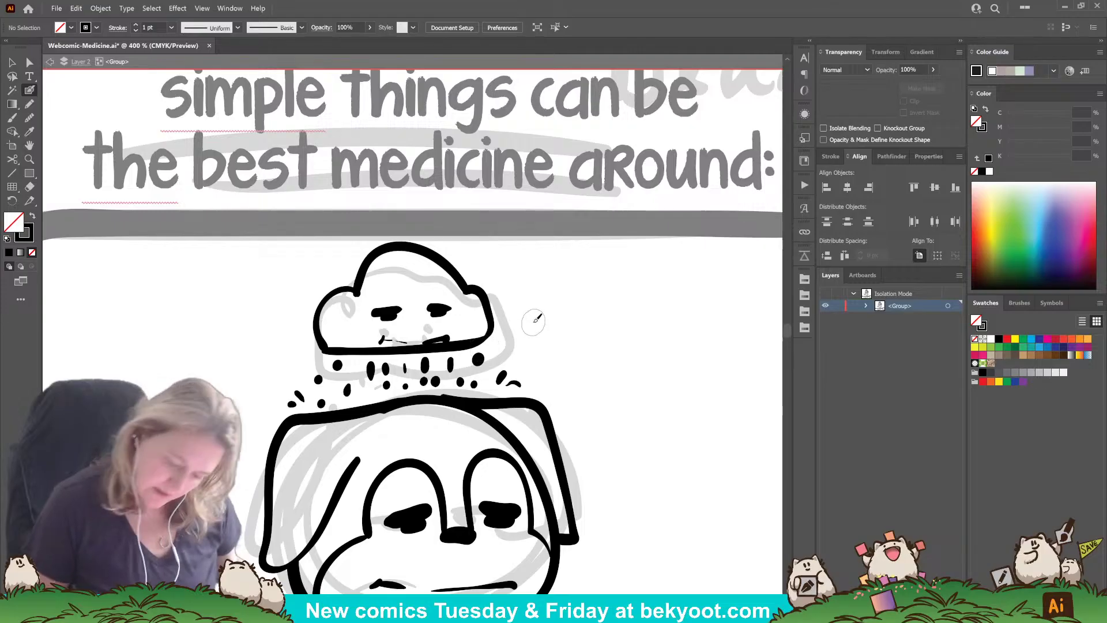
key(ctrl+z)
key(ctrl+z)
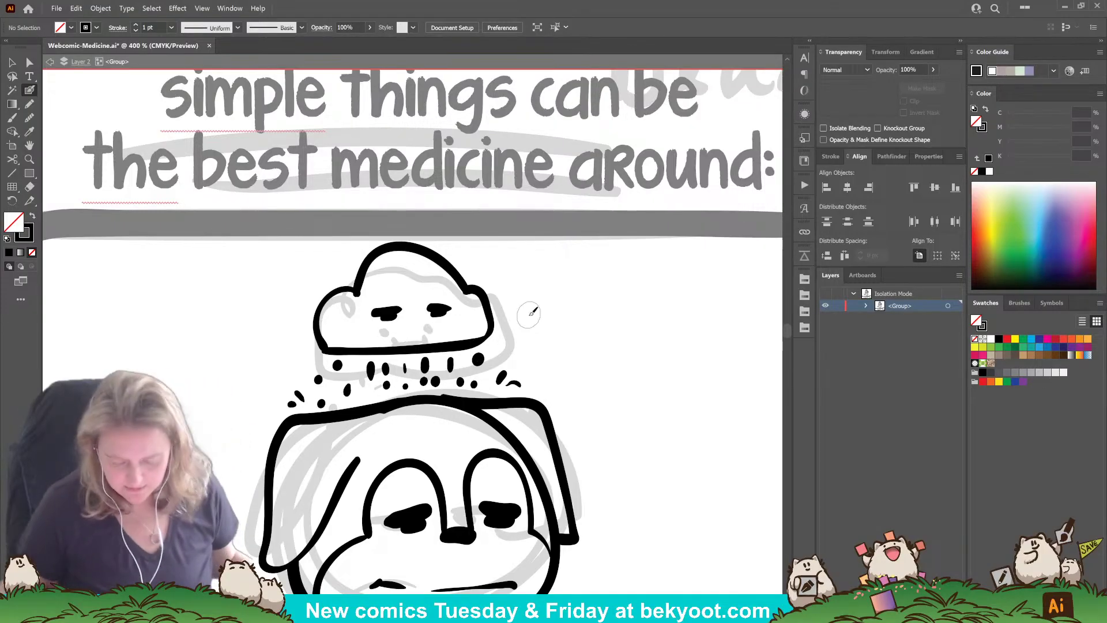
scroll(448, 349, down, 3)
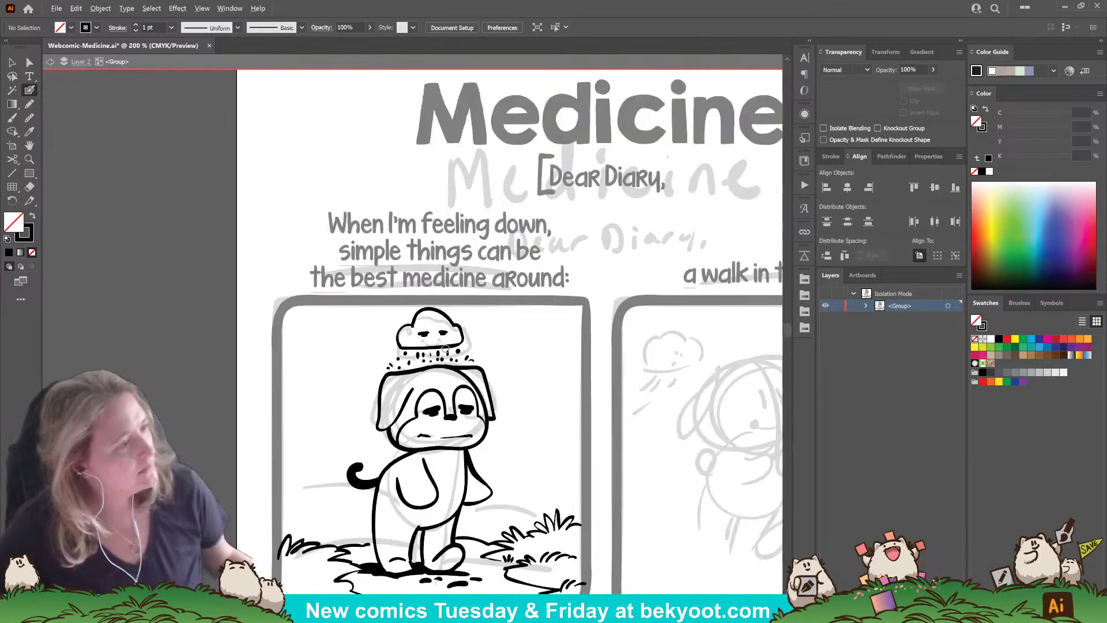
drag(408, 434, 433, 349)
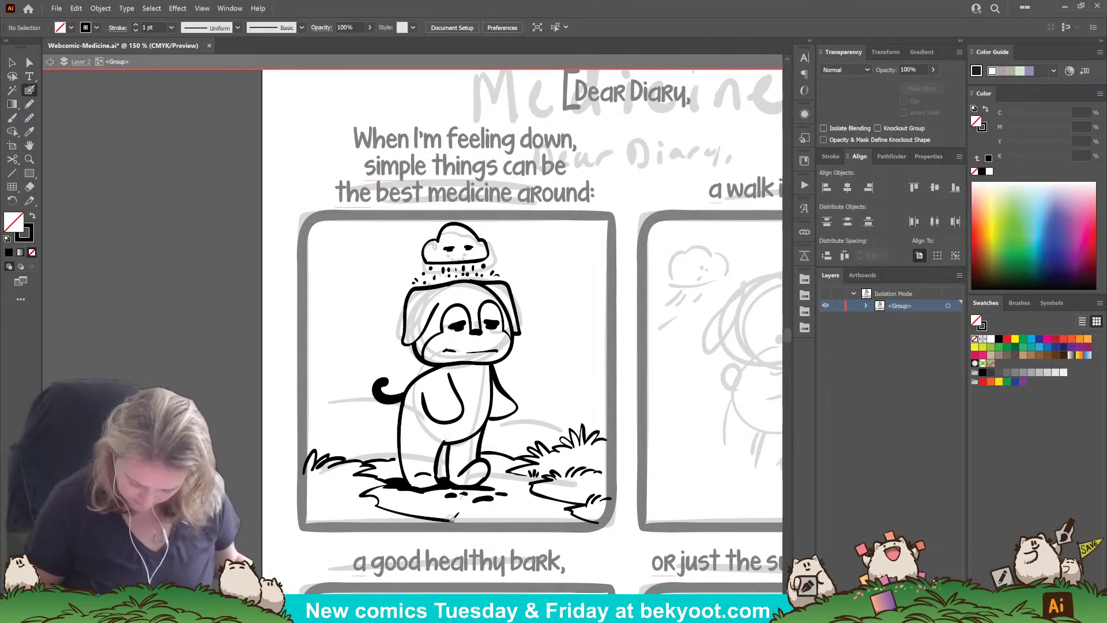
Step: Ink the front edge of the dirt path below the dog's feet and add a small grass tuft on it
drag(460, 525, 530, 505)
drag(550, 505, 582, 506)
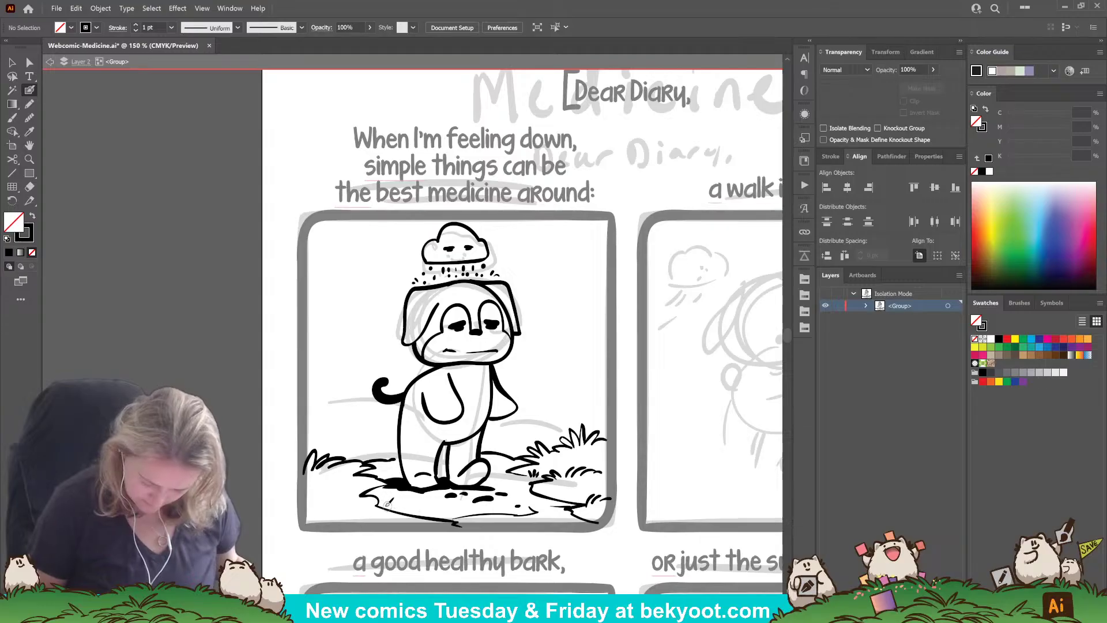
drag(401, 502, 405, 507)
drag(409, 502, 407, 506)
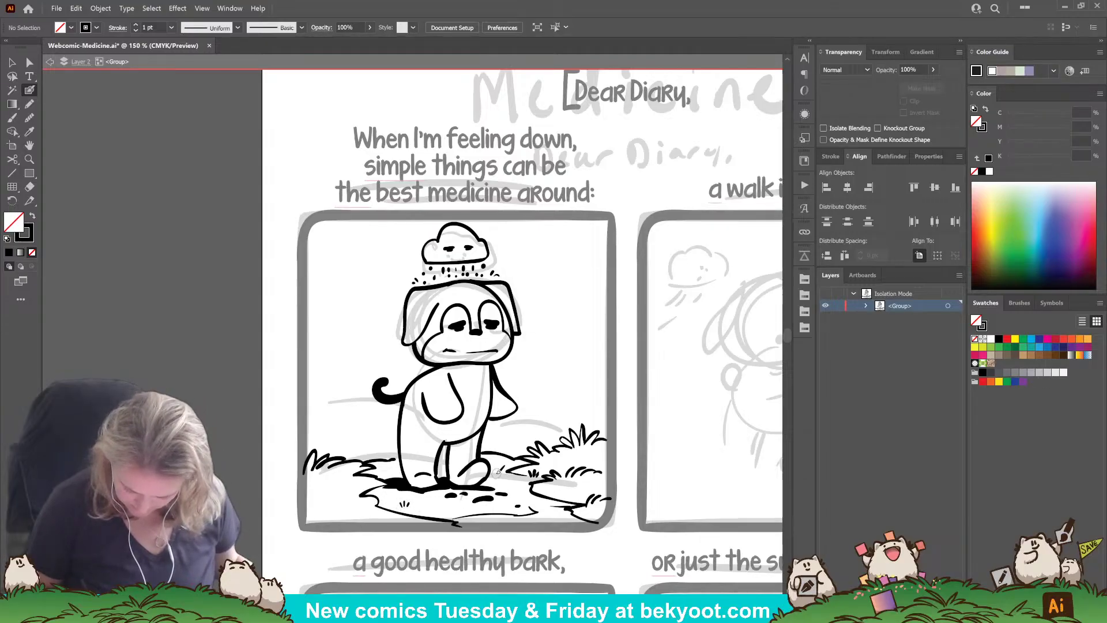
Step: Ink thin ground lines, pebbles and small texture marks along the path around the dog's feet
drag(527, 477, 495, 477)
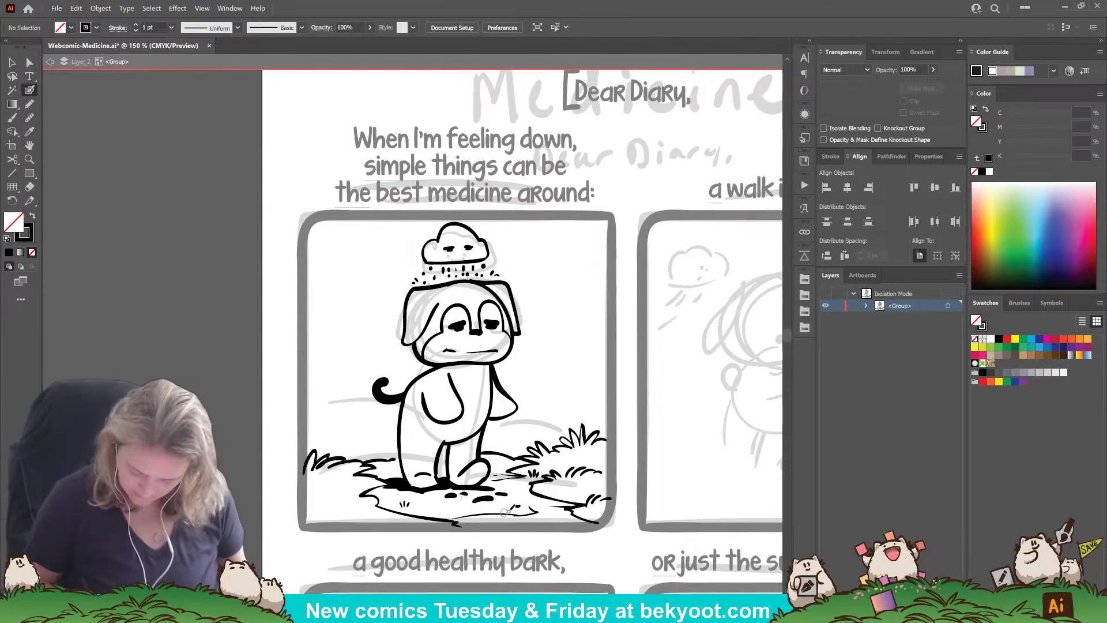
drag(421, 510, 538, 499)
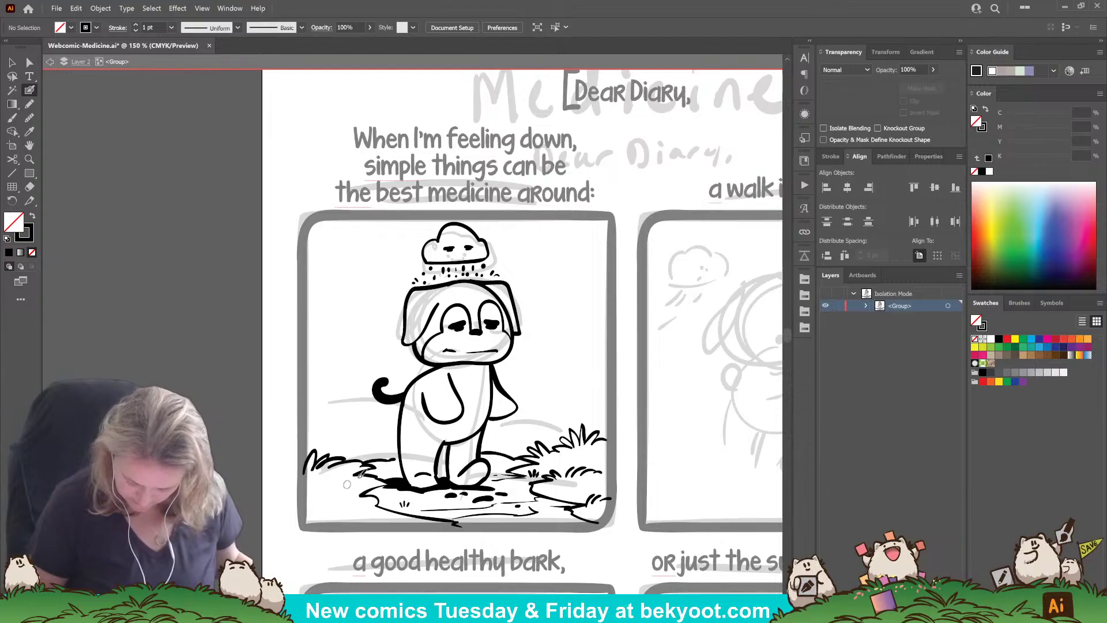
drag(382, 470, 393, 469)
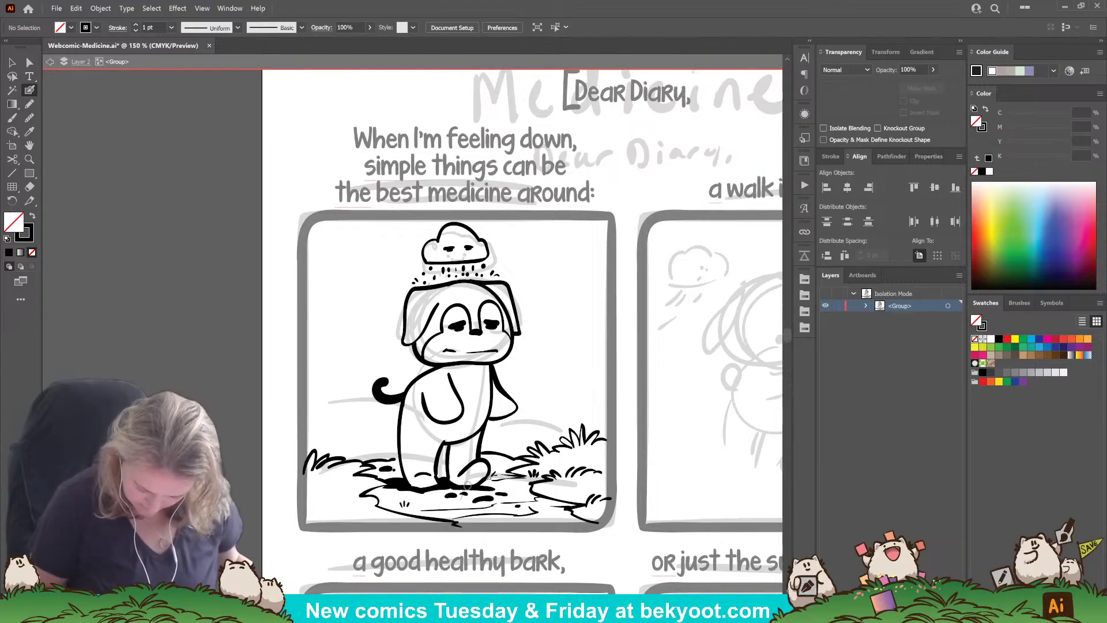
drag(501, 462, 512, 463)
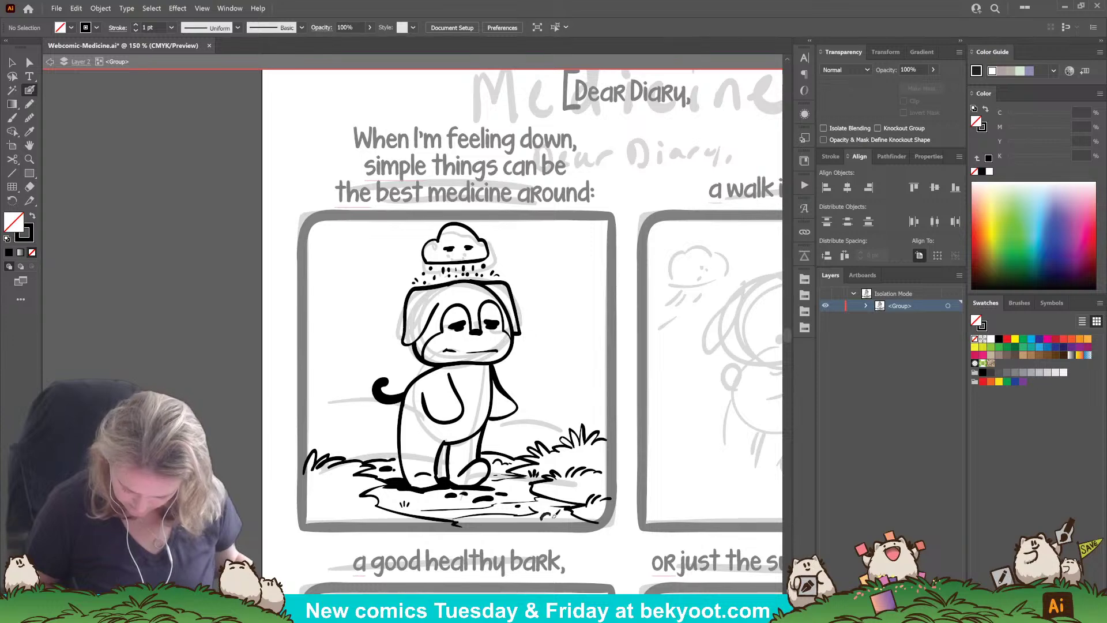
drag(559, 517, 534, 518)
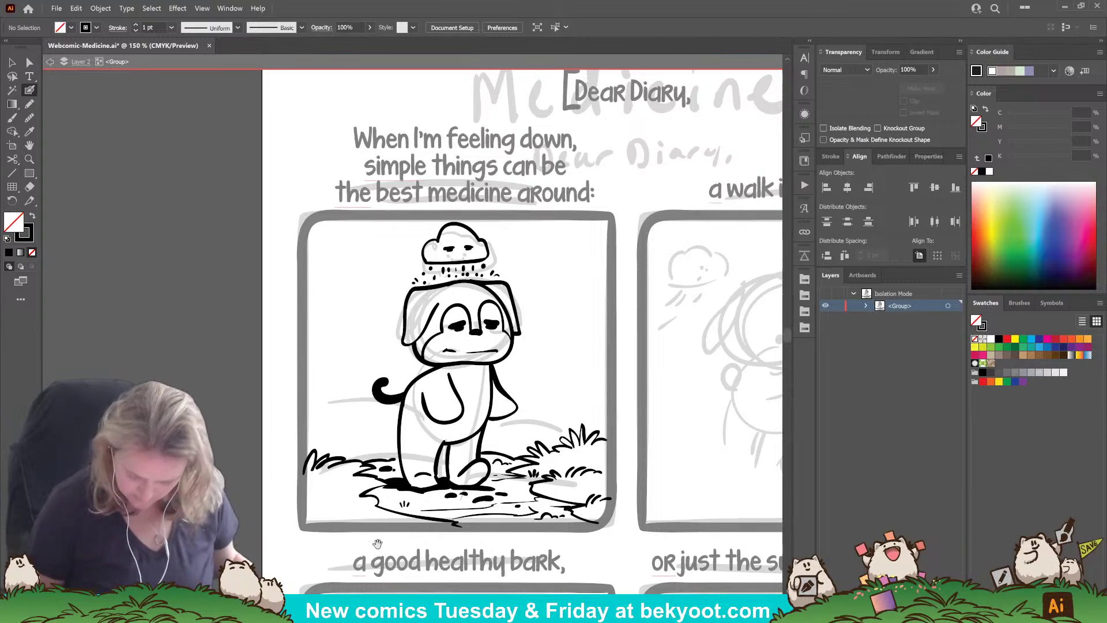
Step: Ink the background grass banks with spiky blades on both sides of the dog
drag(428, 506, 490, 503)
mouse_move(368, 401)
mouse_down()
mouse_move(387, 389)
mouse_move(407, 410)
mouse_move(422, 407)
mouse_move(411, 418)
mouse_move(451, 430)
mouse_move(448, 453)
mouse_up()
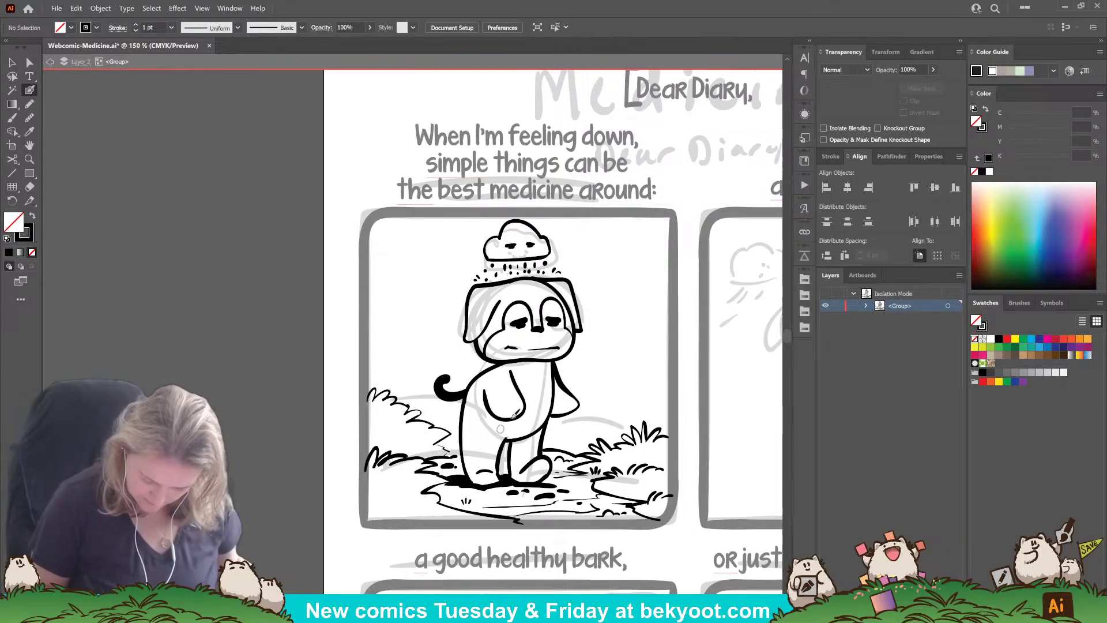
mouse_move(408, 395)
mouse_down()
mouse_move(401, 402)
mouse_move(457, 406)
mouse_up()
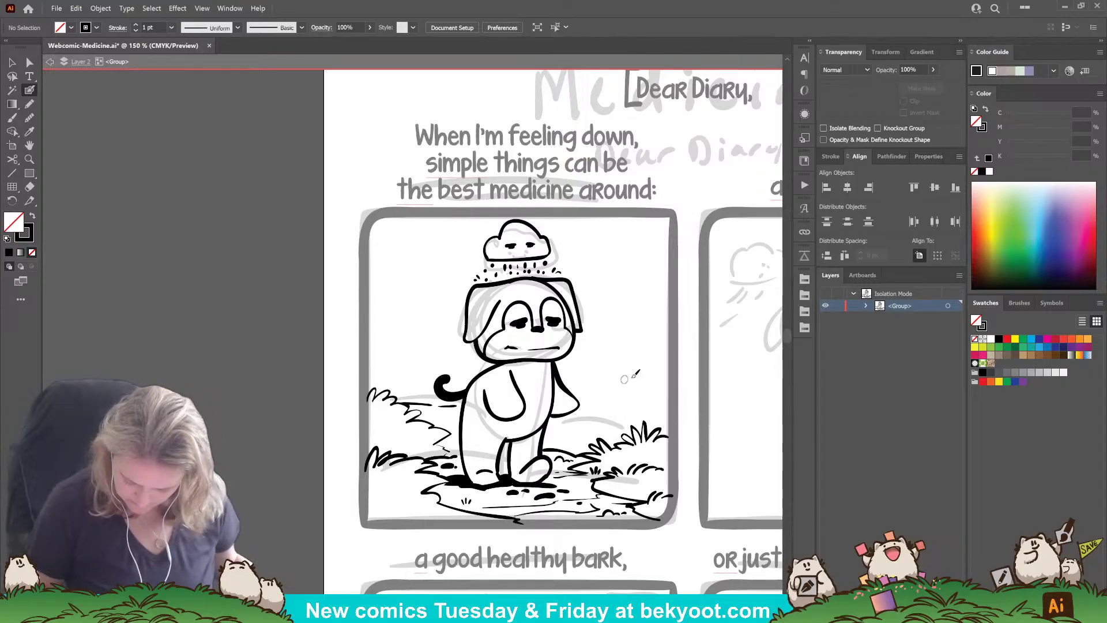
drag(668, 381, 610, 387)
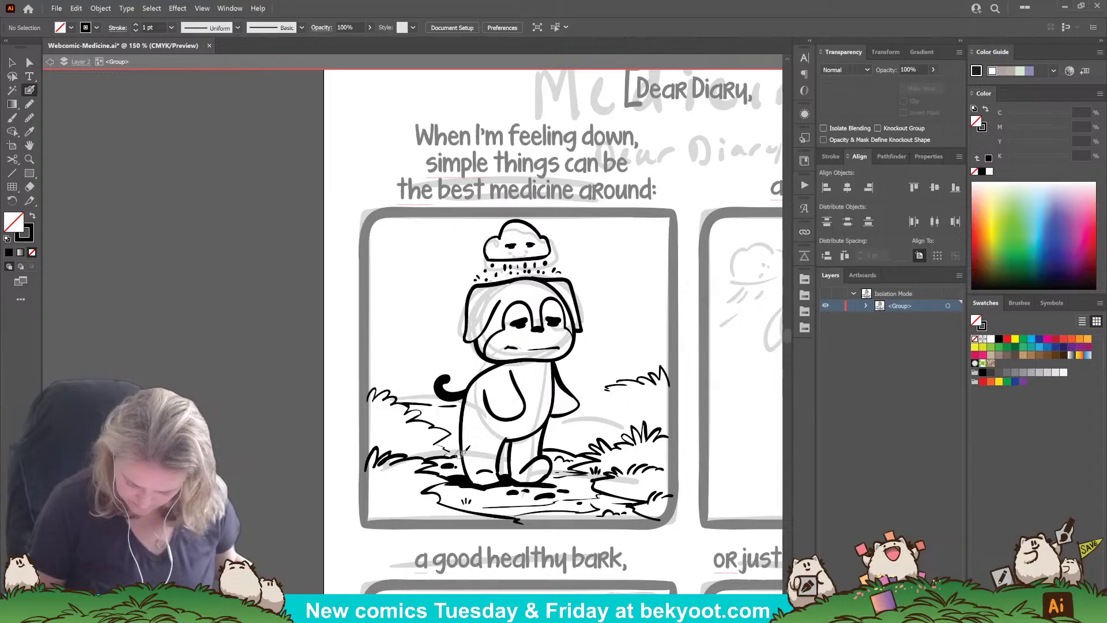
Step: Rework the short ground line behind the dog's foot and extend the right-hand grass bank to the dog's arm
ctrl+click(550, 451)
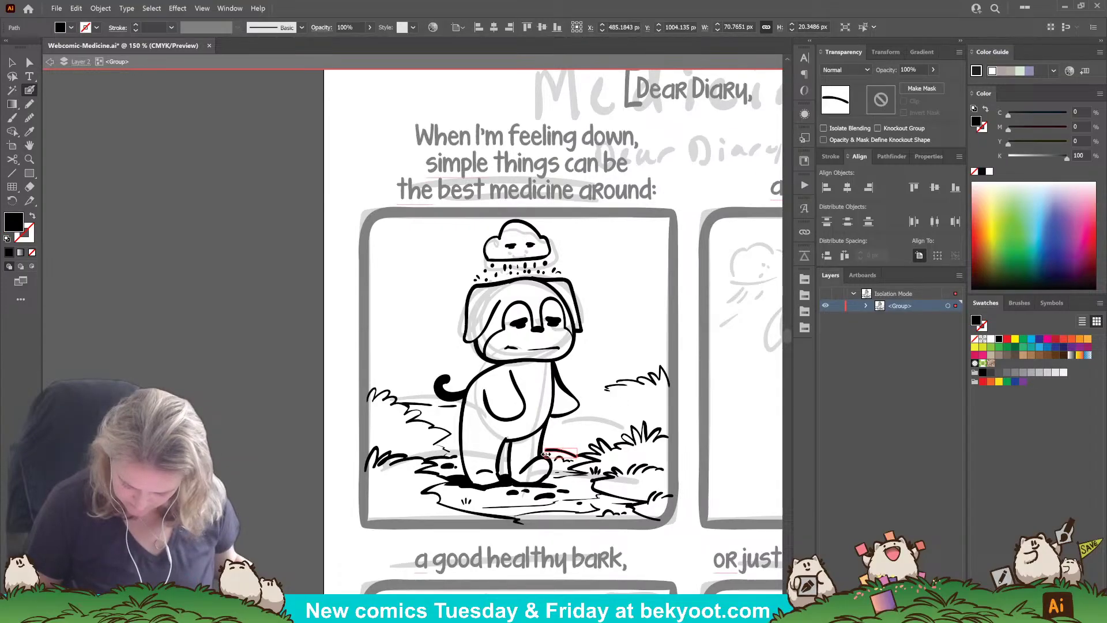
drag(546, 455, 543, 454)
ctrl+click(594, 420)
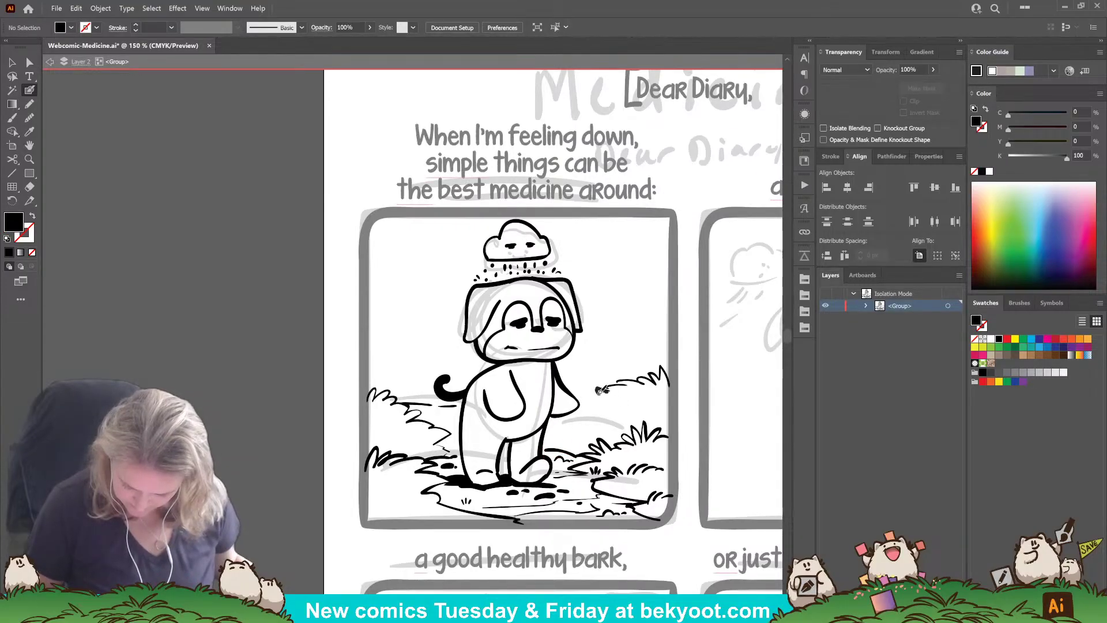
drag(599, 391, 583, 396)
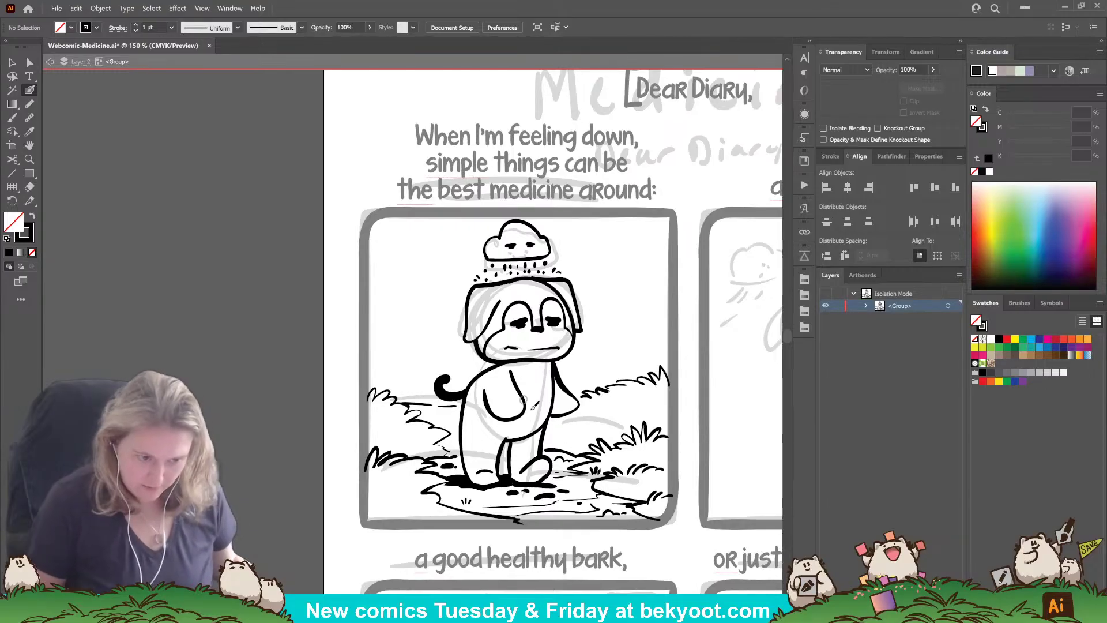
Step: Add small grass texture marks in the meadow areas on both sides of the dog
drag(543, 451, 502, 432)
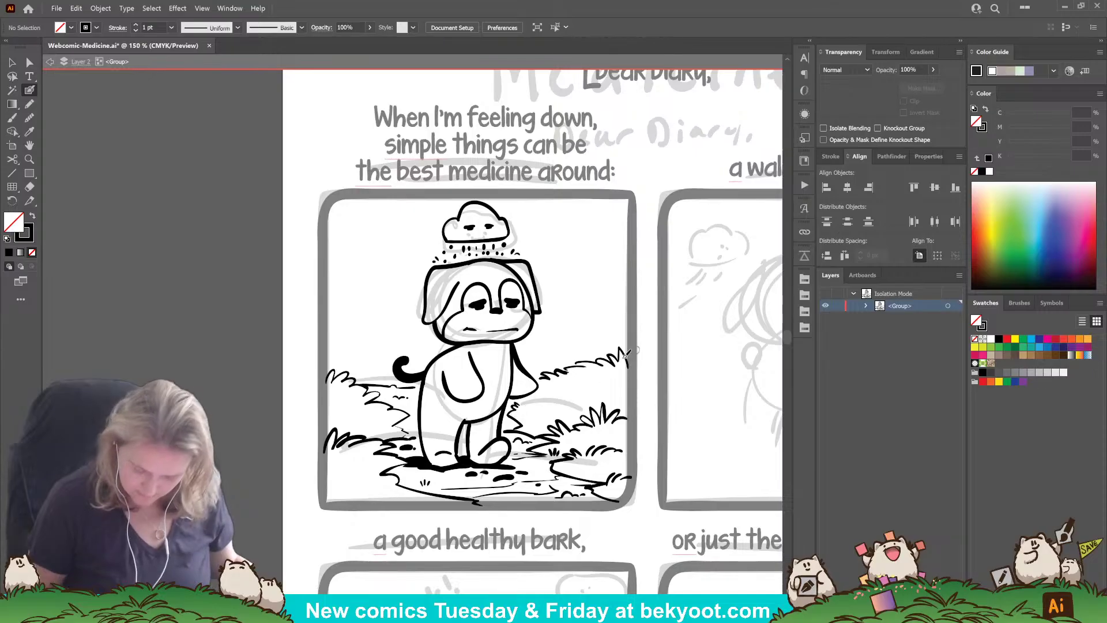
scroll(485, 519, up, 2)
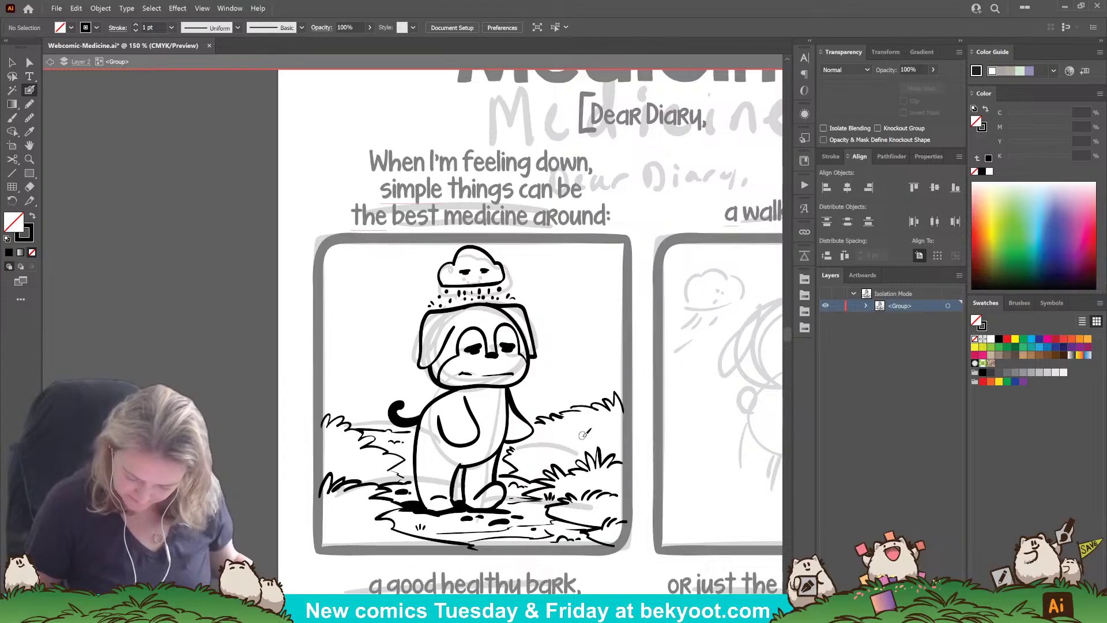
mouse_move(579, 429)
mouse_down()
mouse_move(549, 443)
mouse_move(607, 430)
mouse_up()
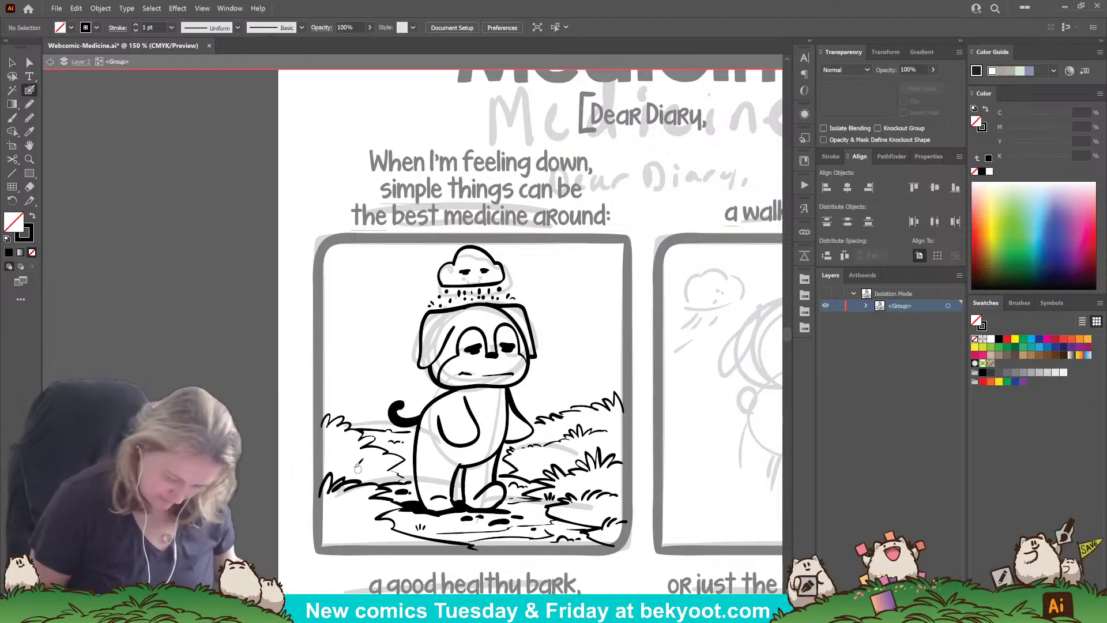
drag(341, 460, 364, 460)
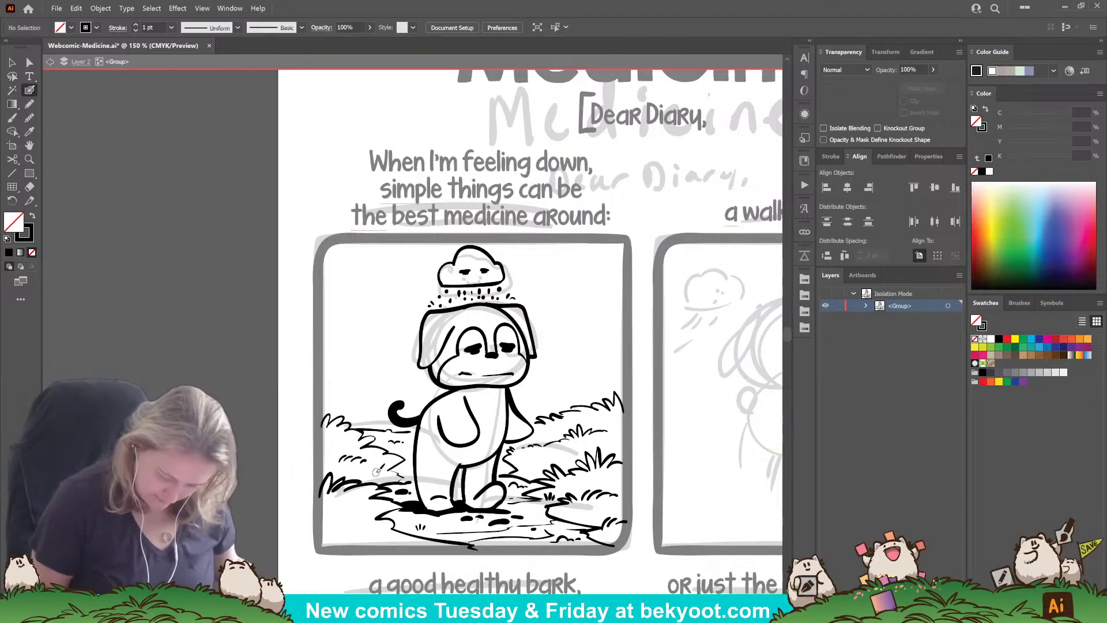
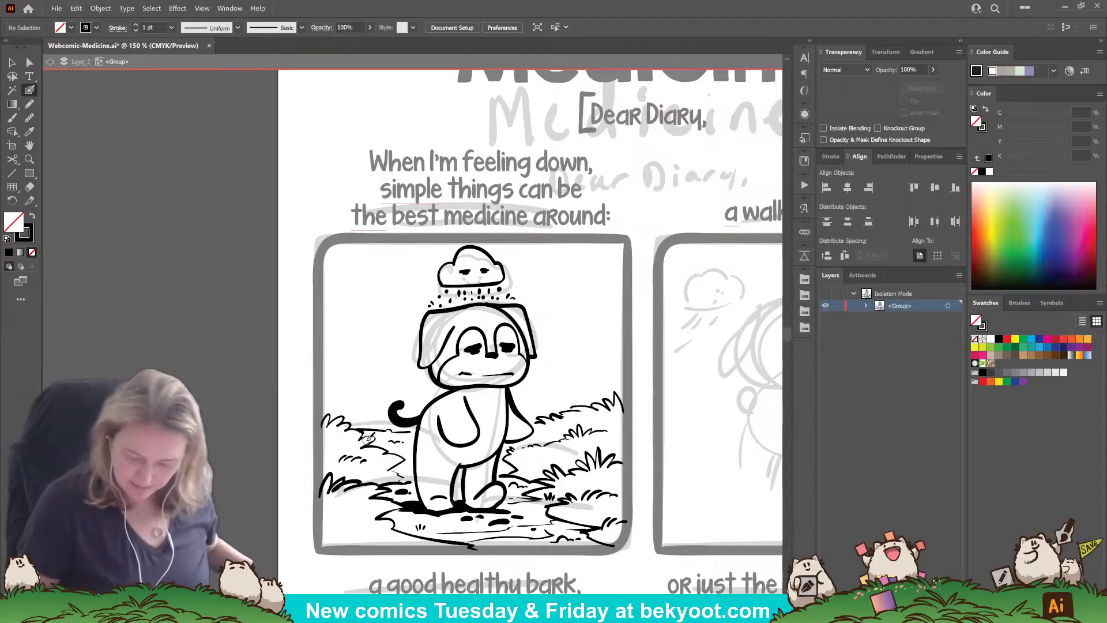
Step: Group the distant grass and hill lines on both sides of the dog in the first comic panel
click(30, 104)
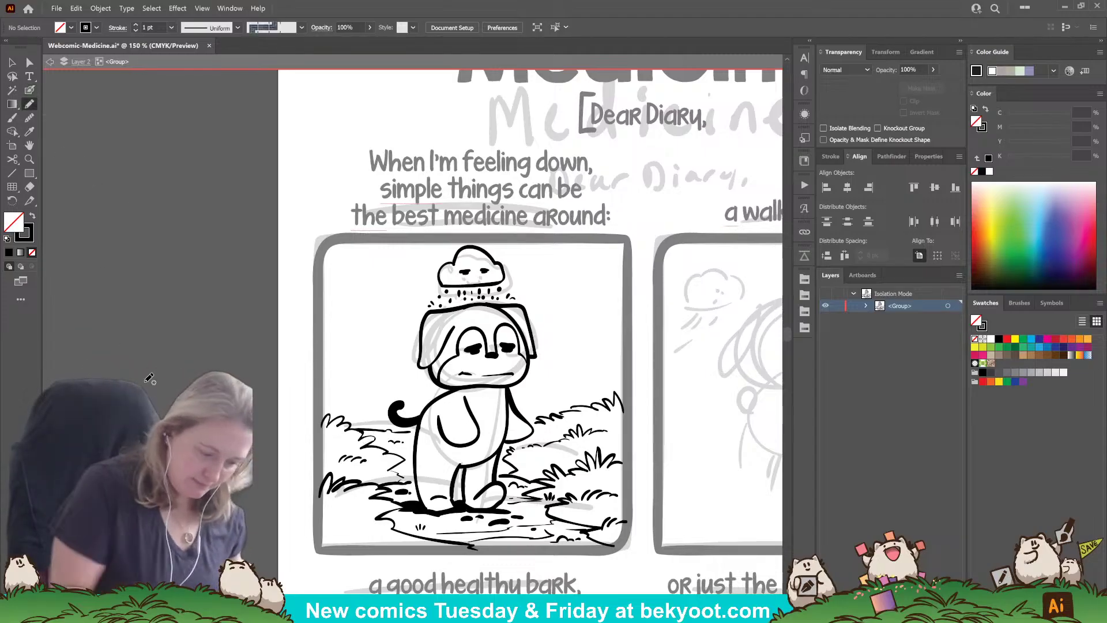
click(29, 90)
drag(534, 512, 457, 492)
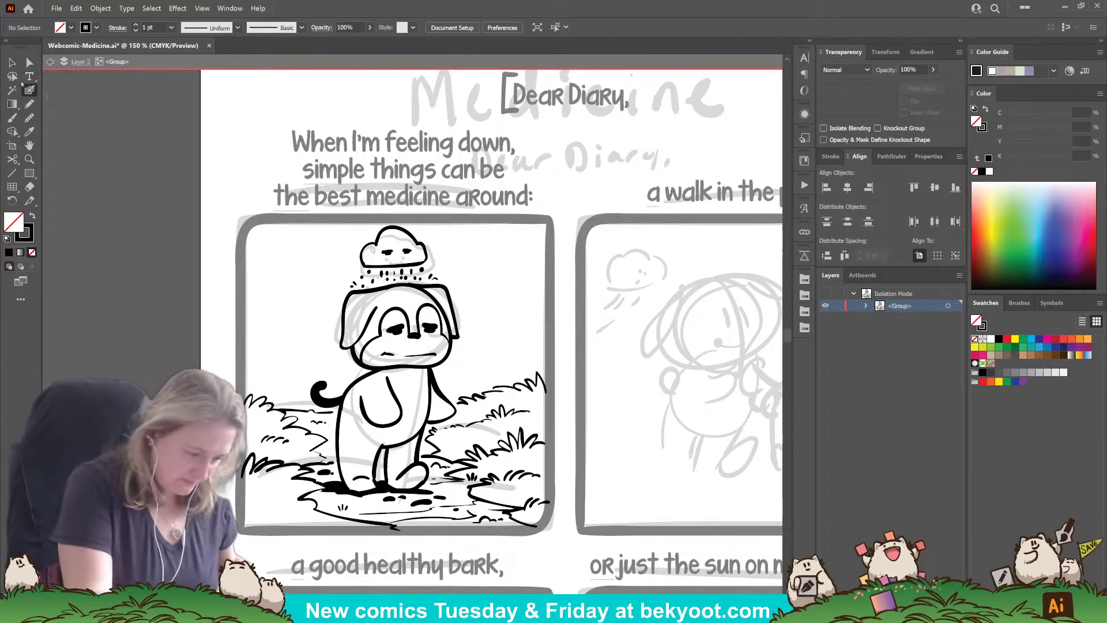
click(11, 62)
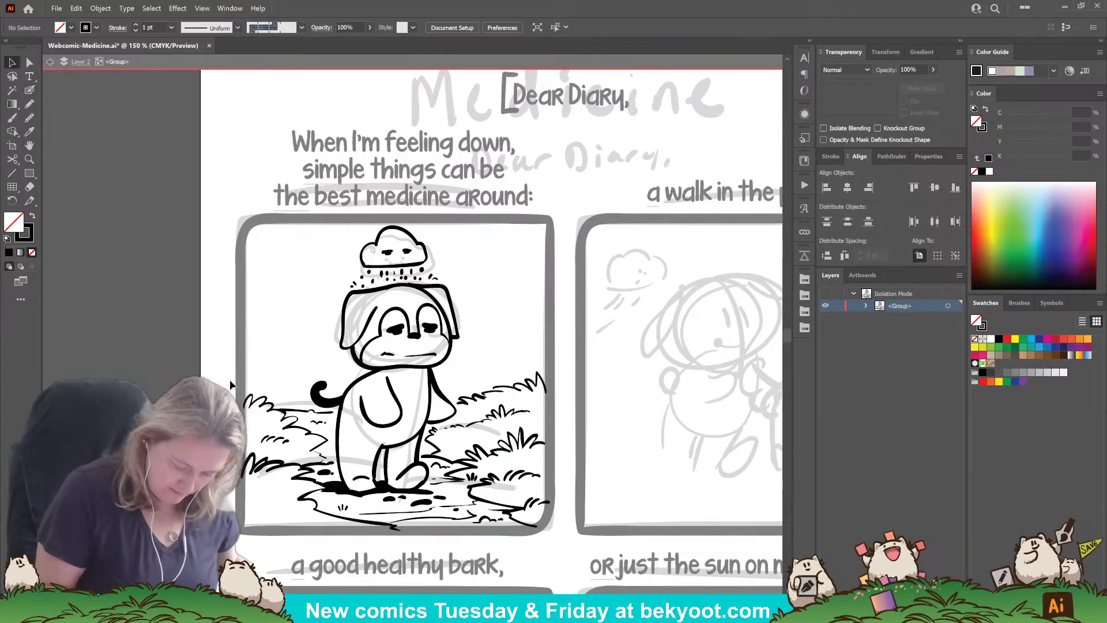
click(307, 444)
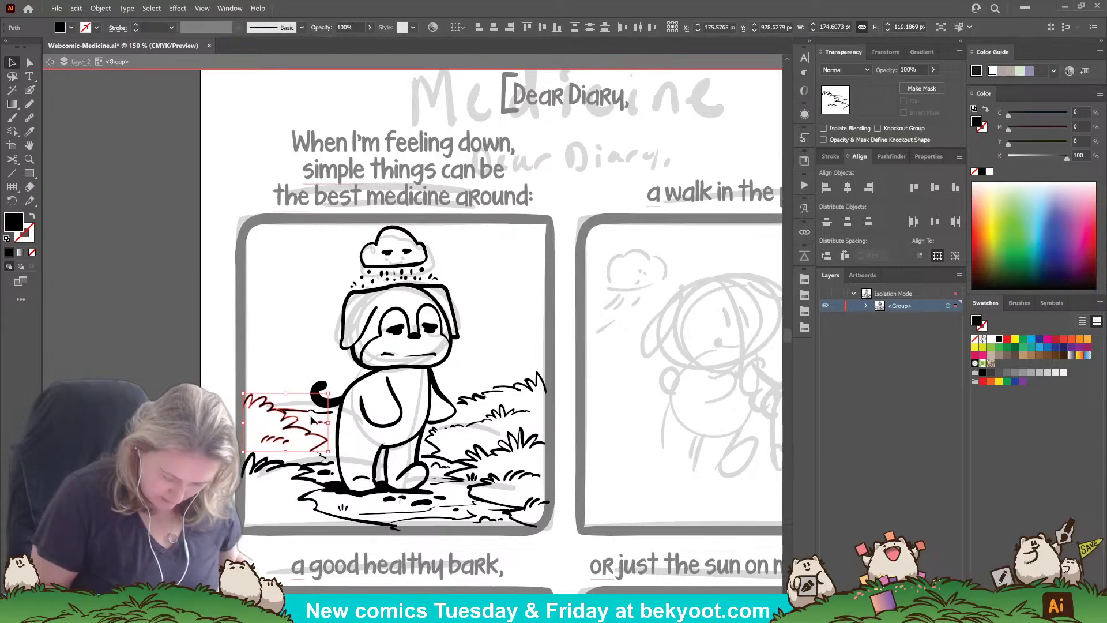
shift+click(318, 412)
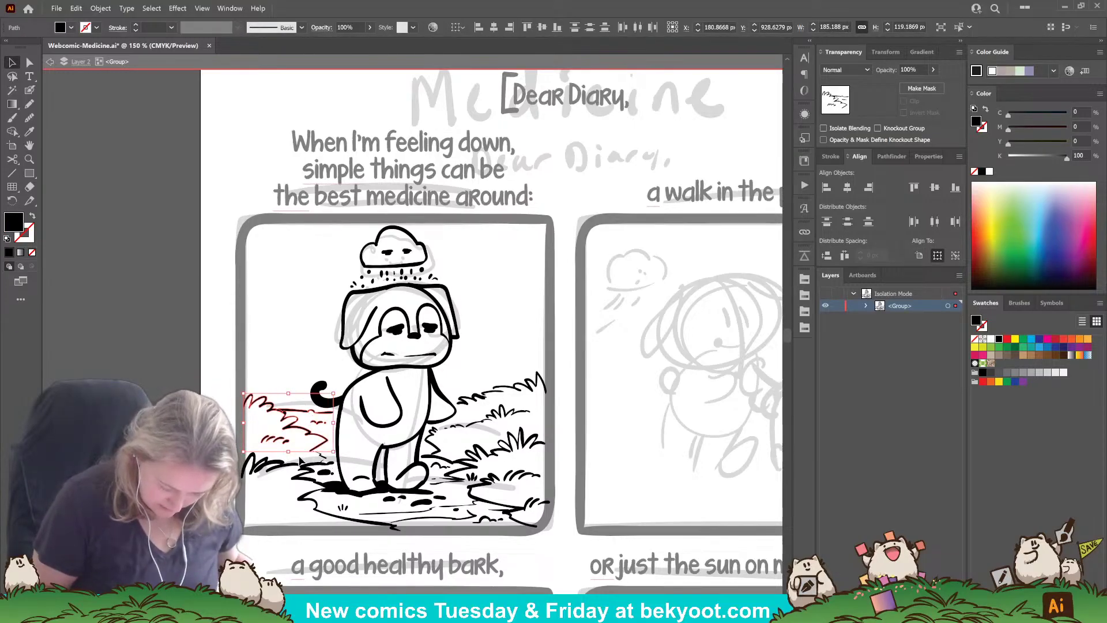
shift+click(322, 456)
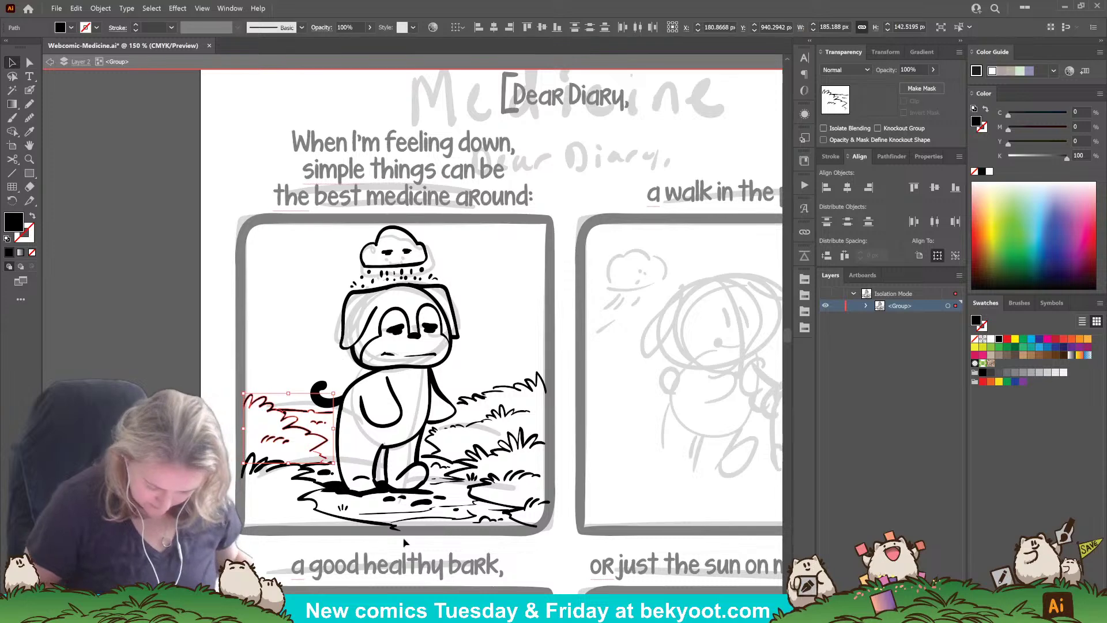
mouse_move(459, 378)
mouse_down()
mouse_move(534, 403)
mouse_move(469, 429)
mouse_up()
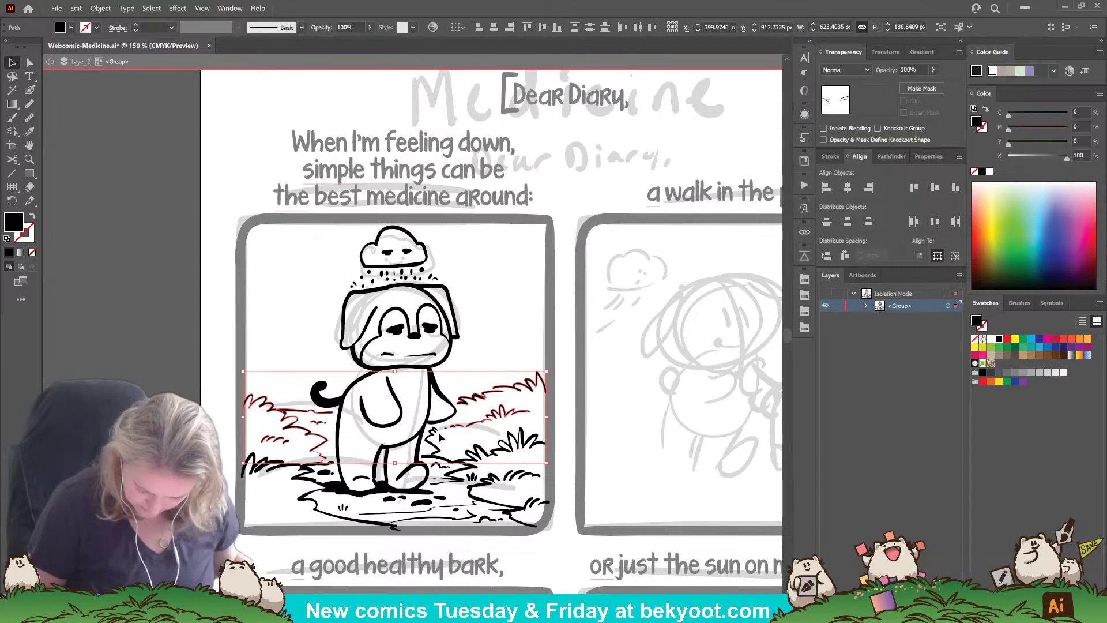
drag(437, 433, 433, 438)
key(ctrl+z)
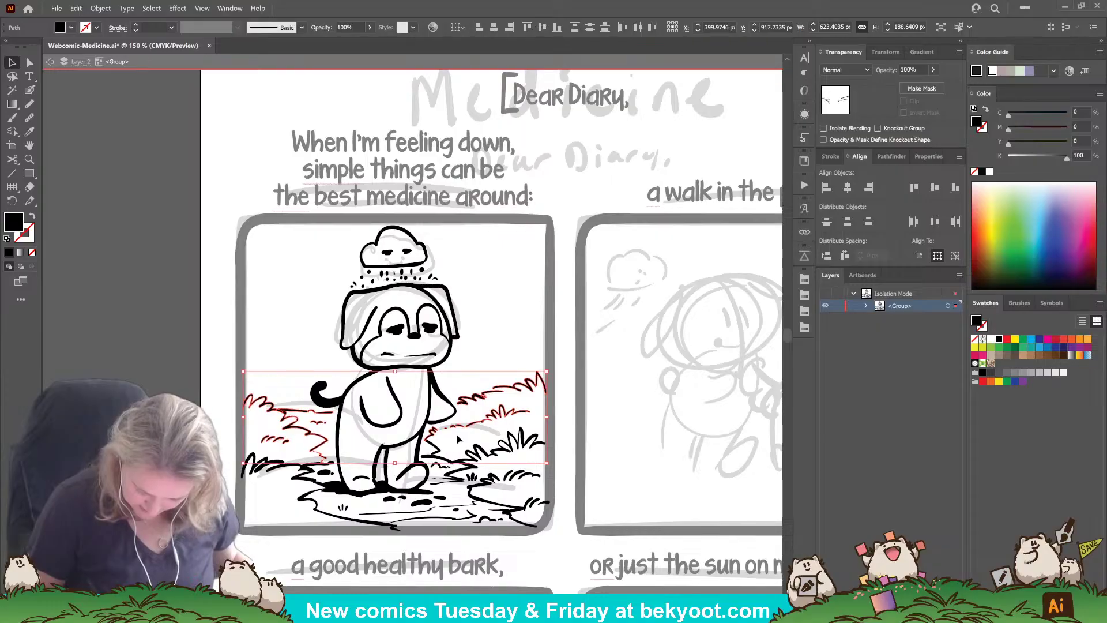
ctrl+shift+click(440, 450)
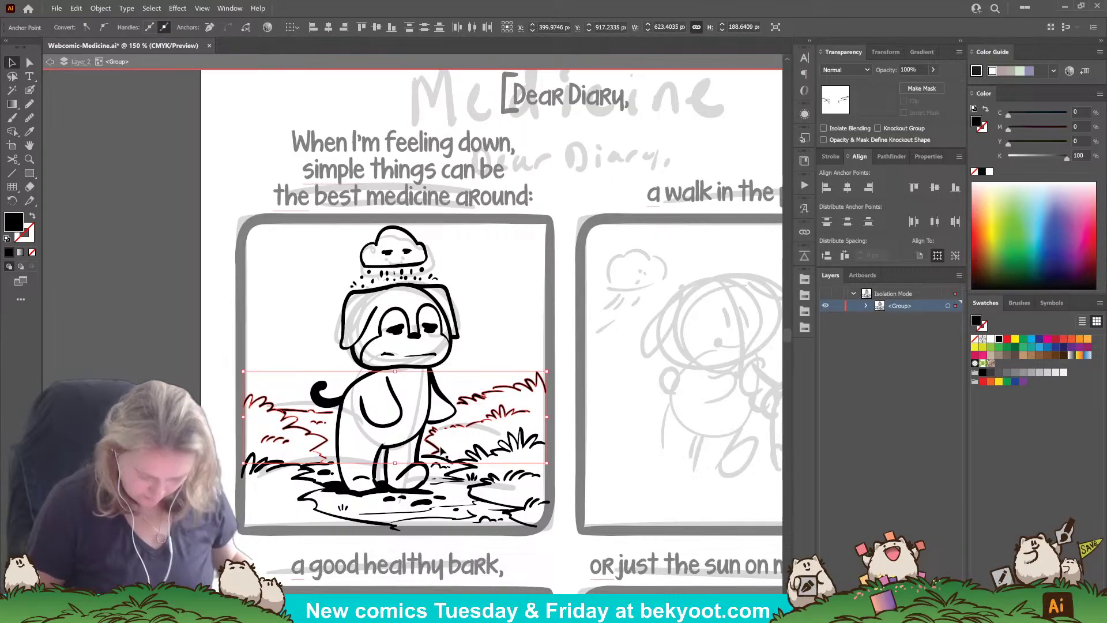
key(ctrl+g)
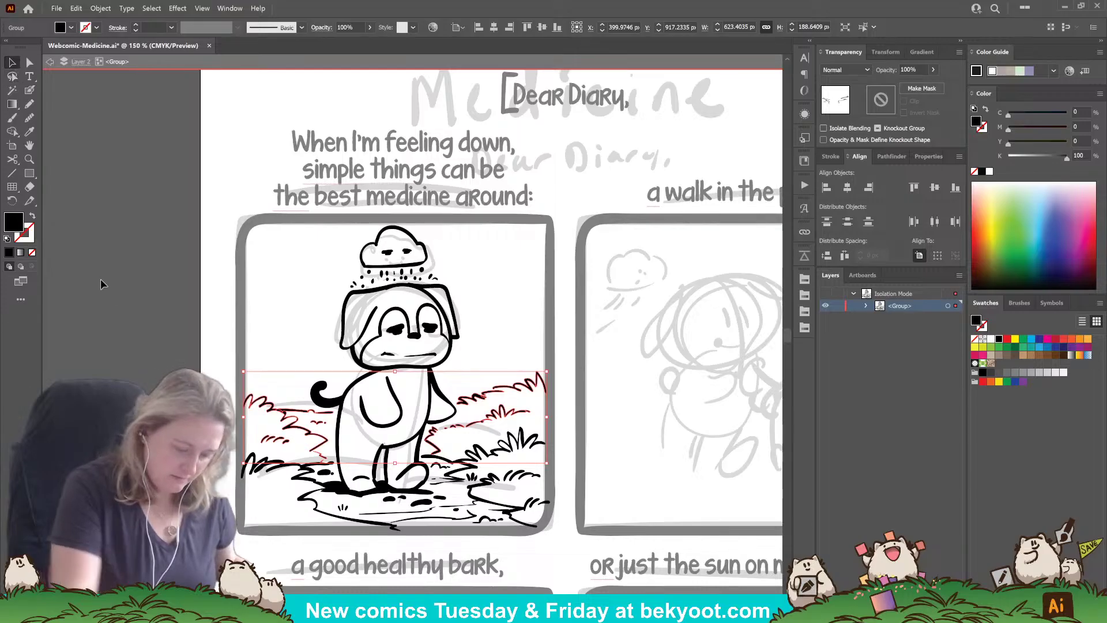
Step: Group the first panel's dog, rain cloud and foreground path artwork, and exit isolation mode
click(205, 318)
drag(216, 215, 570, 522)
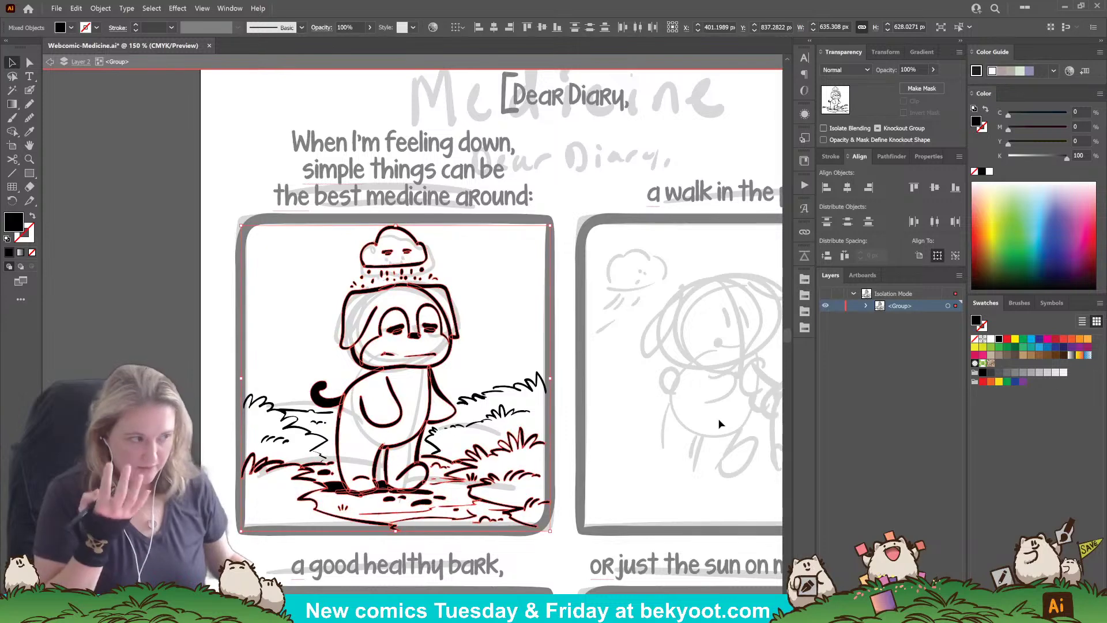
key(ctrl+g)
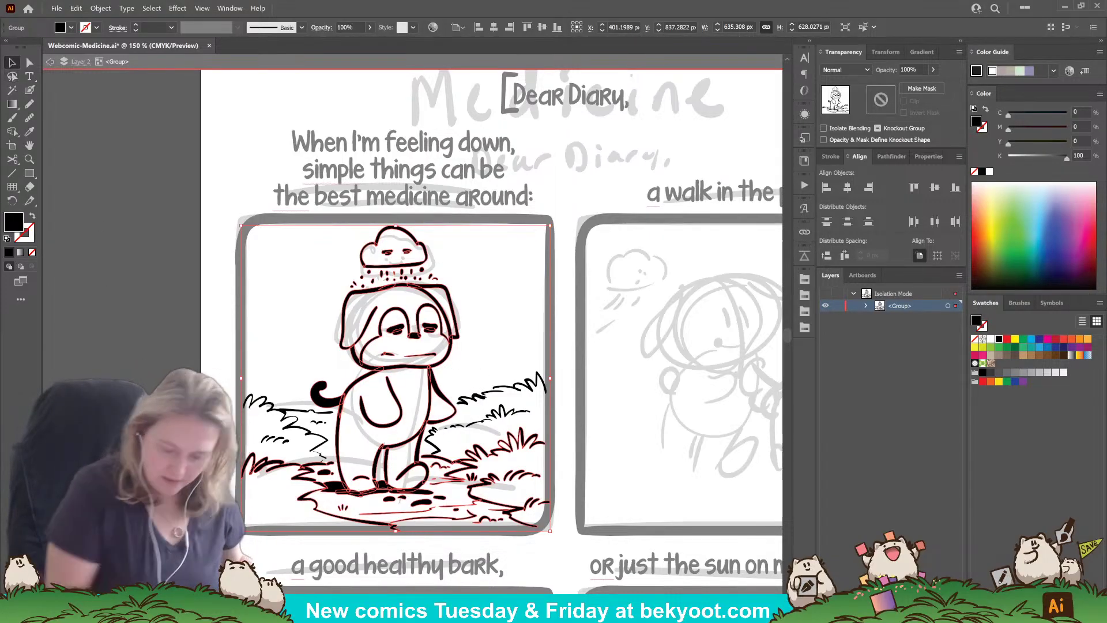
double_click(568, 342)
Step: Inside the first panel's nested distant grass group, draw a small creature's head, eyes and ear above the grass beside the dog with the Blob Brush
drag(647, 454, 377, 436)
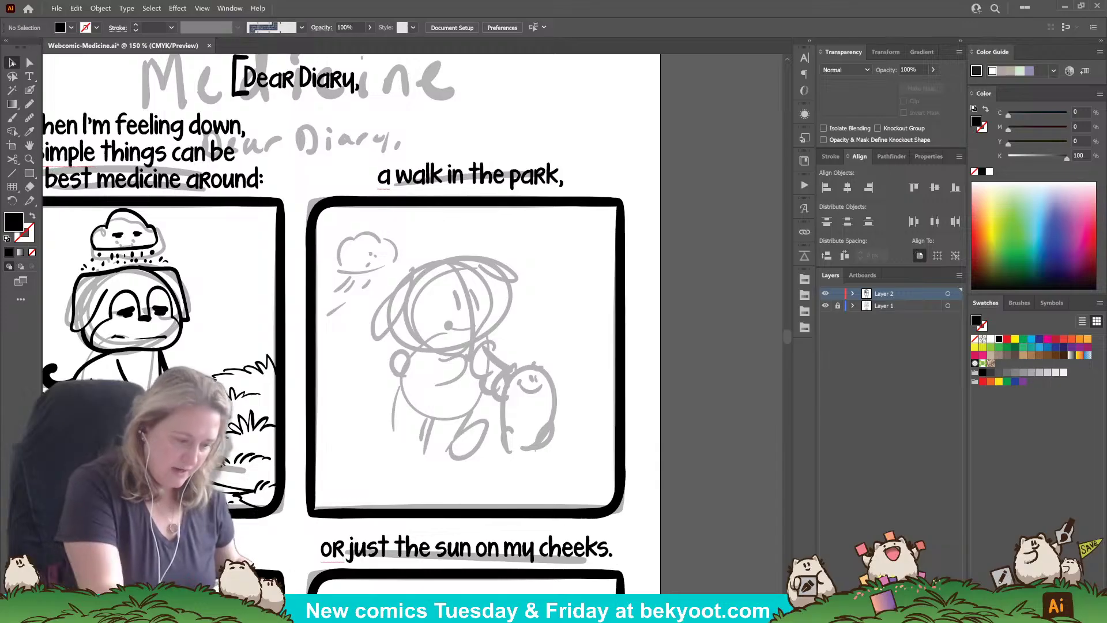
drag(400, 504, 522, 493)
double_click(352, 359)
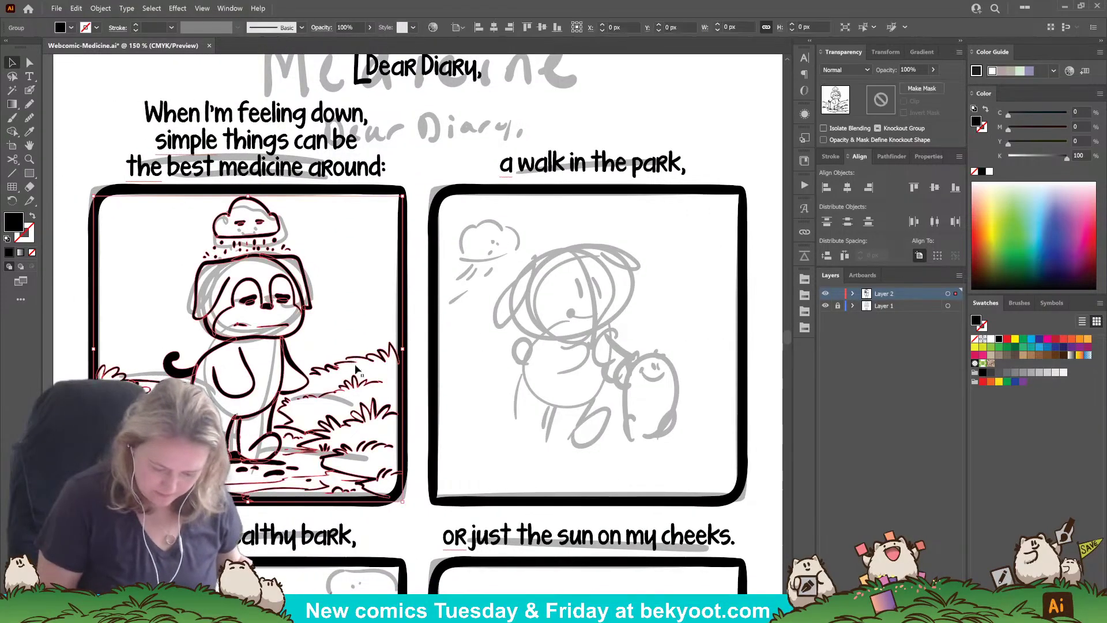
click(30, 91)
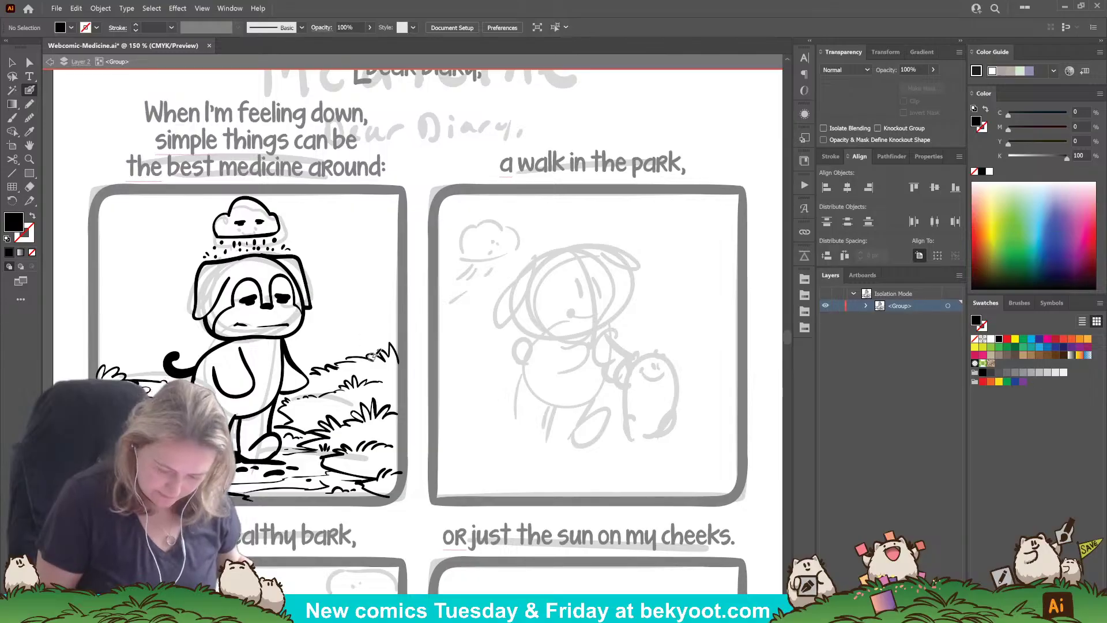
ctrl+click(368, 360)
ctrl+double_click(368, 359)
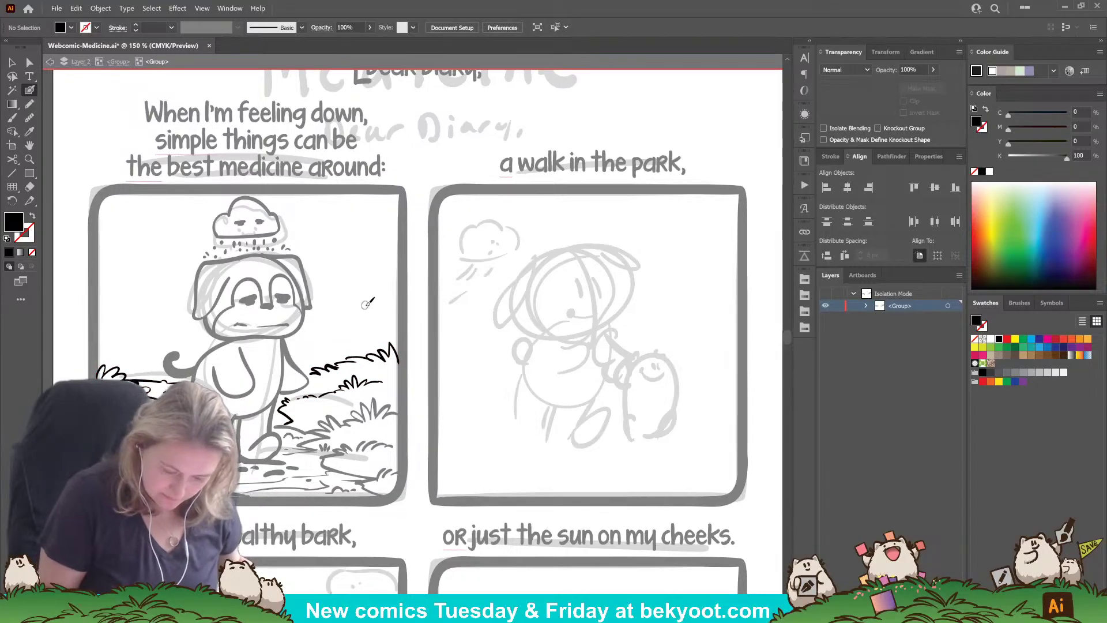
key(shift+x)
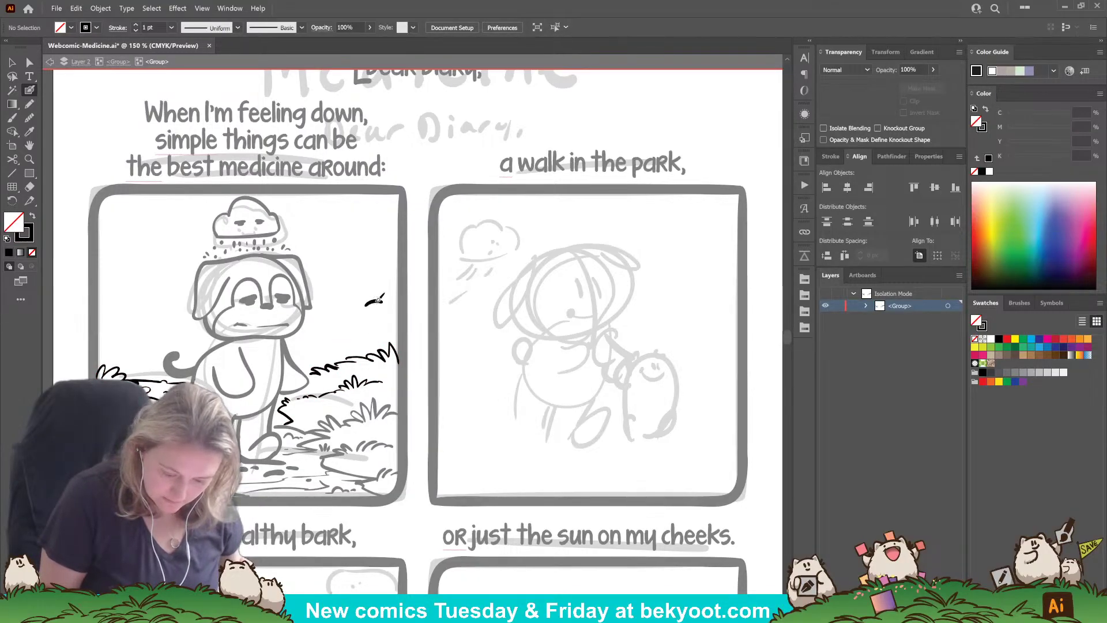
drag(392, 298, 392, 302)
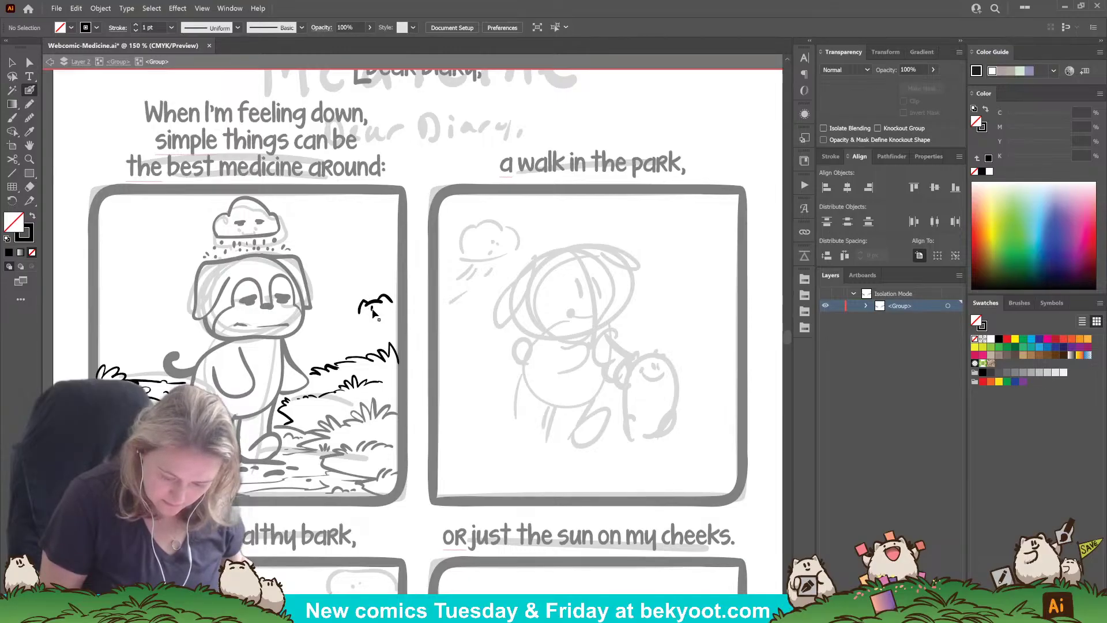
drag(377, 306, 376, 311)
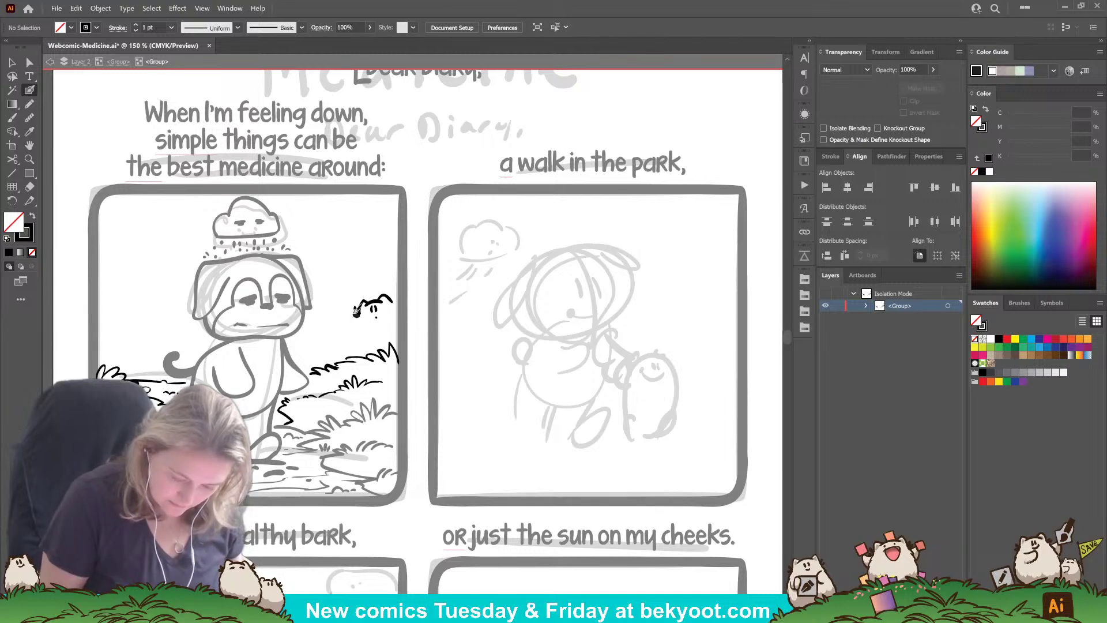
drag(361, 306, 354, 309)
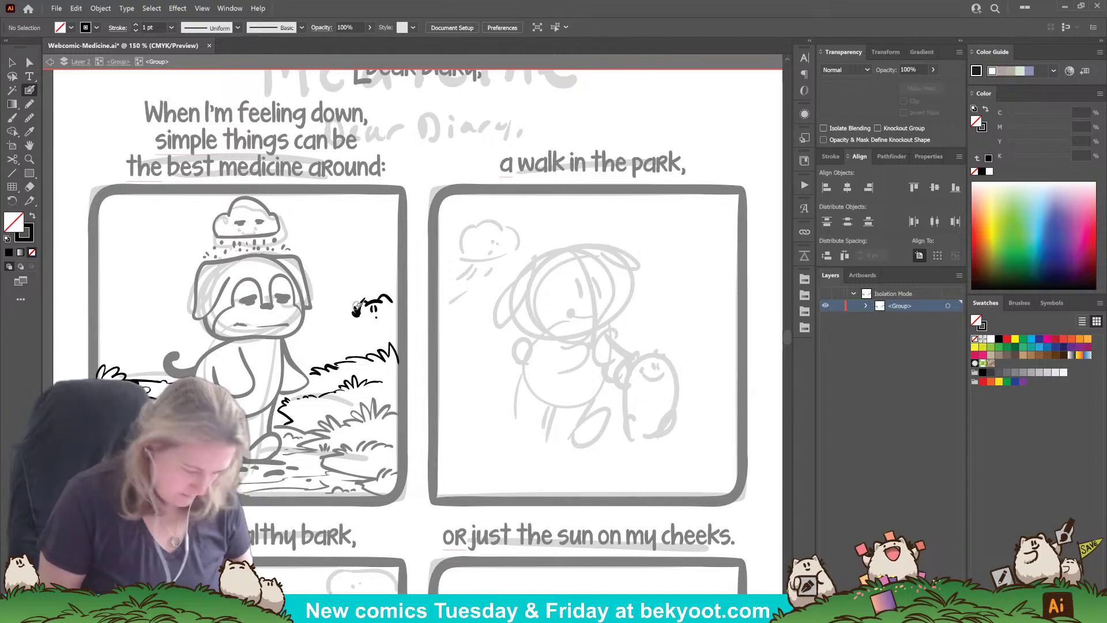
Step: Draw the small creature's body down to the grass with a short mark above its head, and exit isolation mode
drag(361, 306, 359, 346)
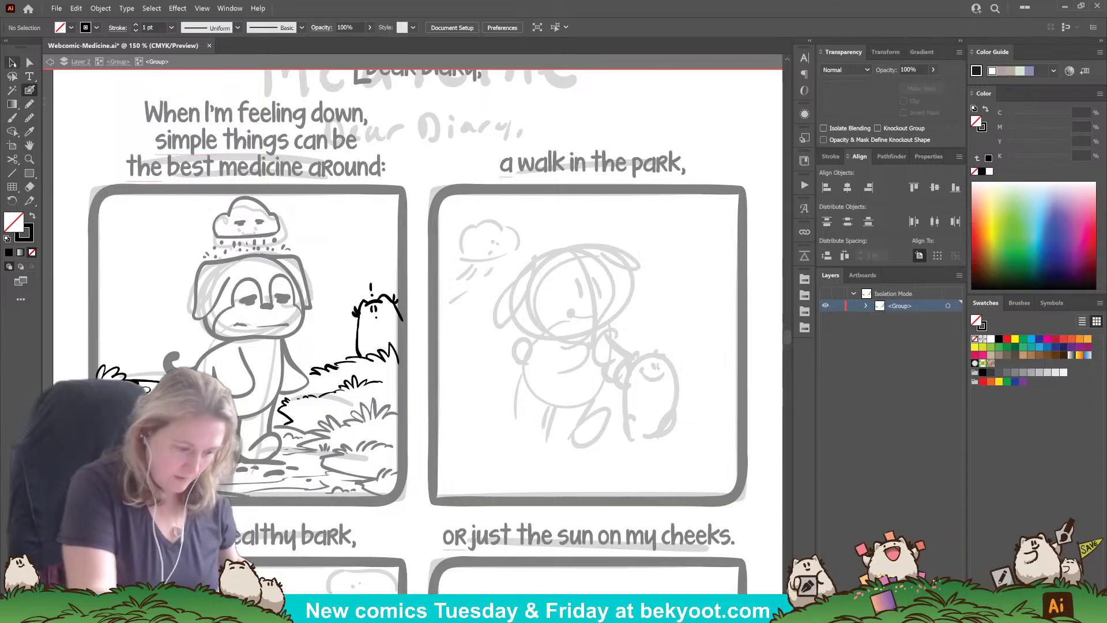
click(12, 63)
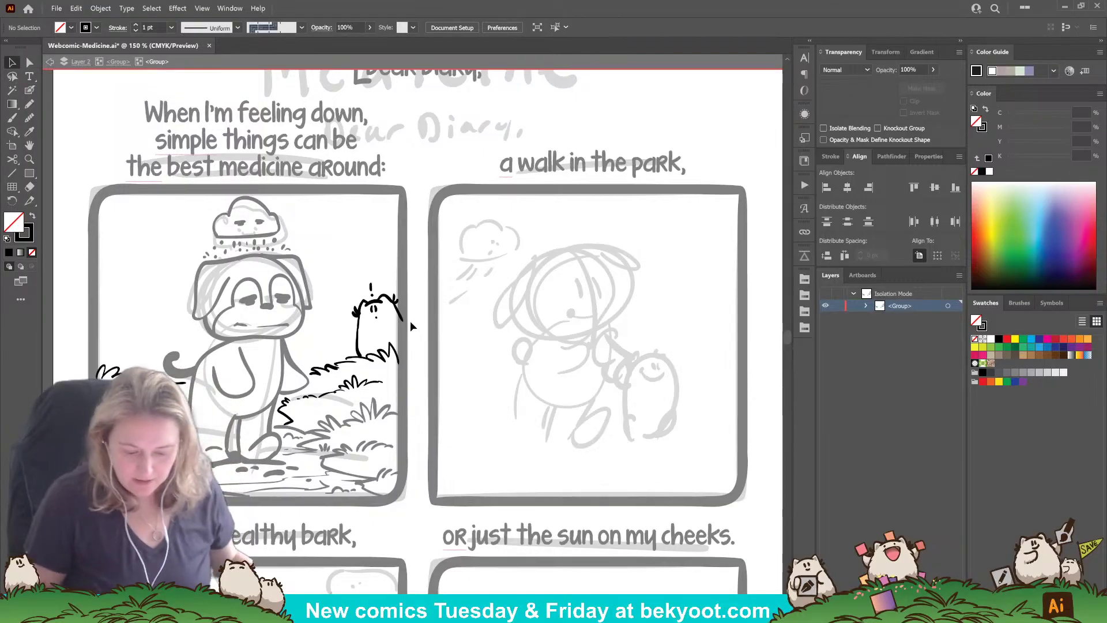
double_click(416, 287)
Step: Accept the Blob Brush options and ink a rounded head outline over the dog sketch in the "a walk in the park" panel
mouse_move(467, 393)
mouse_down()
mouse_move(431, 359)
mouse_move(394, 352)
mouse_up()
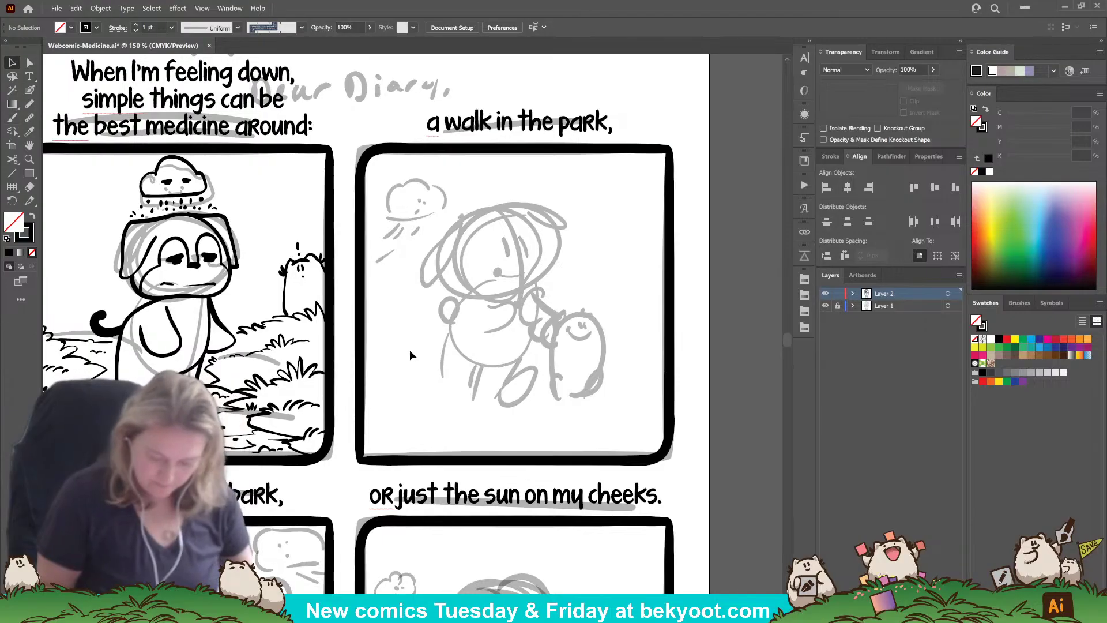
key(shift+b)
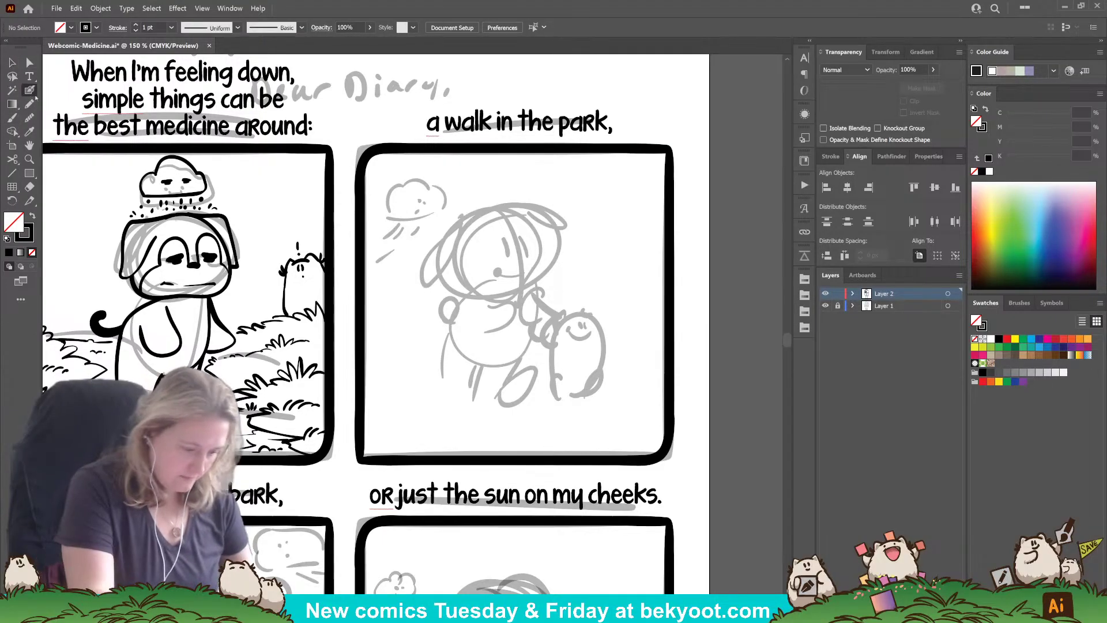
key(Return)
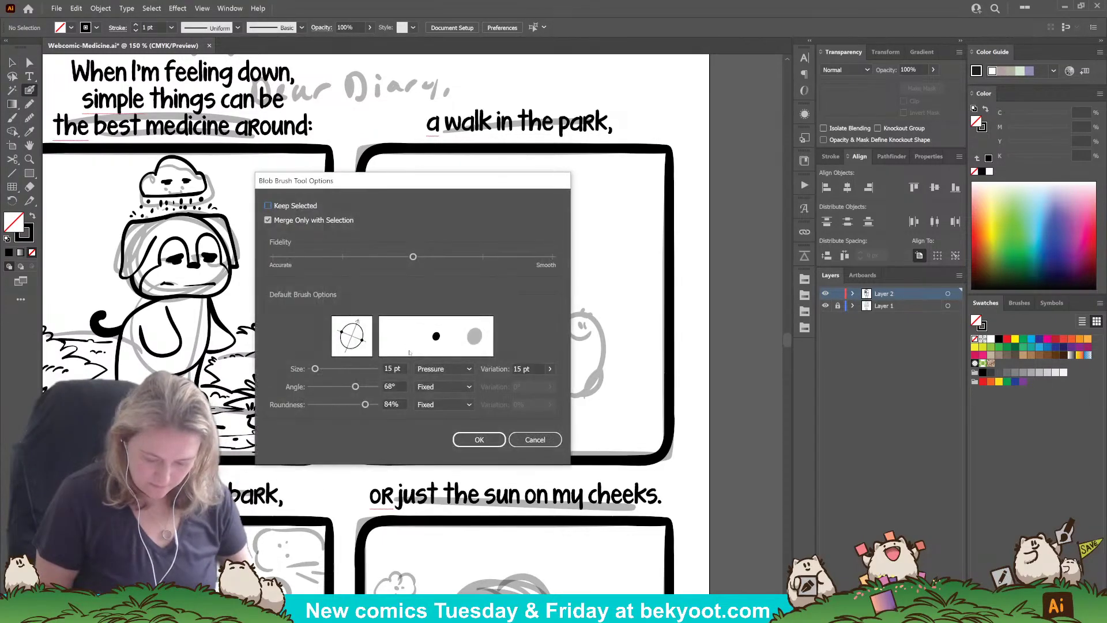
key(Return)
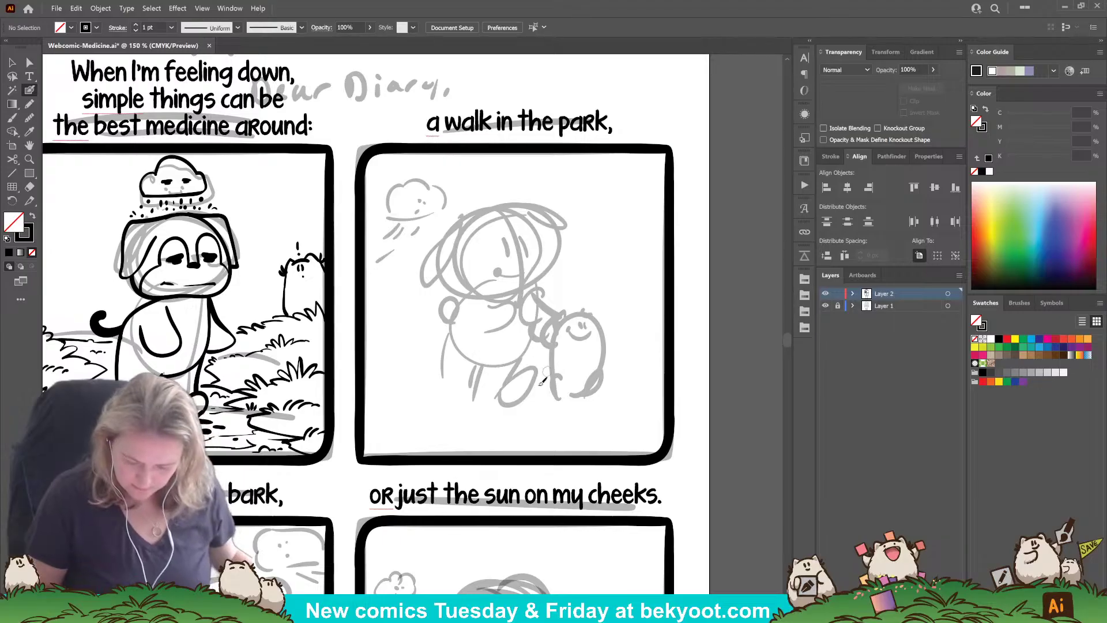
mouse_move(507, 447)
mouse_down()
mouse_move(578, 347)
mouse_move(591, 210)
mouse_up()
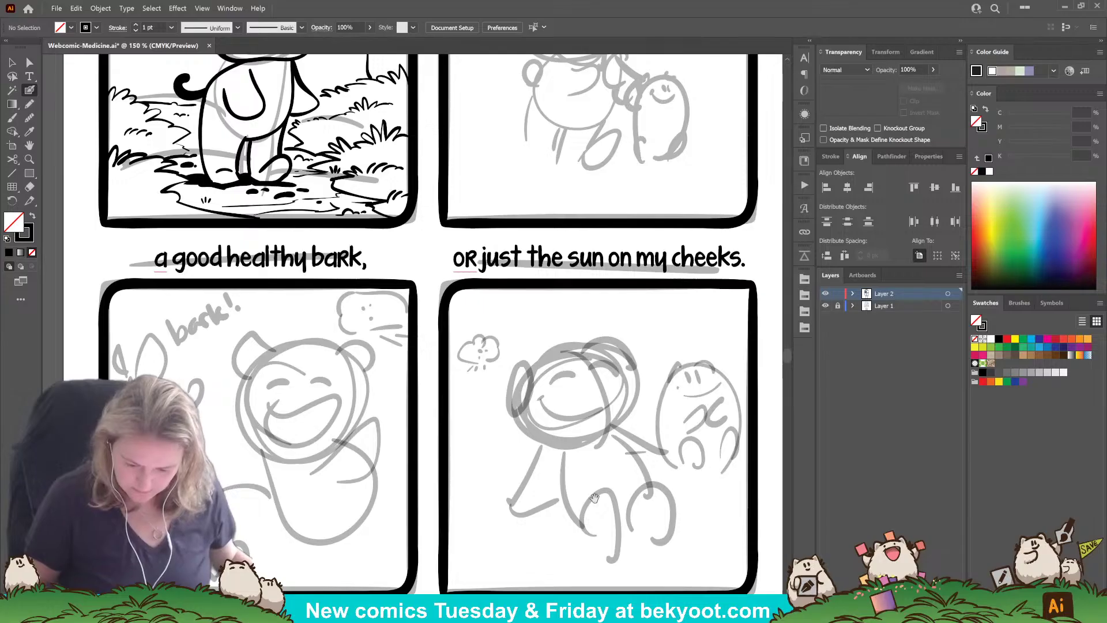
drag(594, 497, 511, 603)
drag(509, 222, 495, 419)
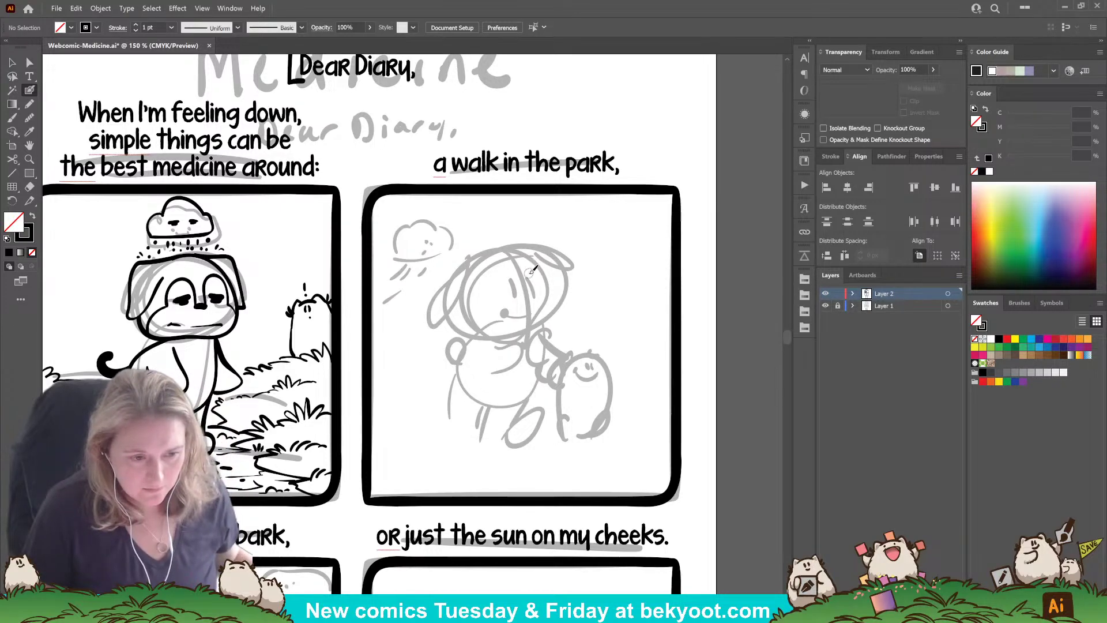
mouse_move(527, 247)
mouse_down()
mouse_move(489, 253)
mouse_move(465, 289)
mouse_up()
mouse_move(464, 327)
mouse_down()
mouse_move(490, 341)
mouse_move(523, 333)
mouse_up()
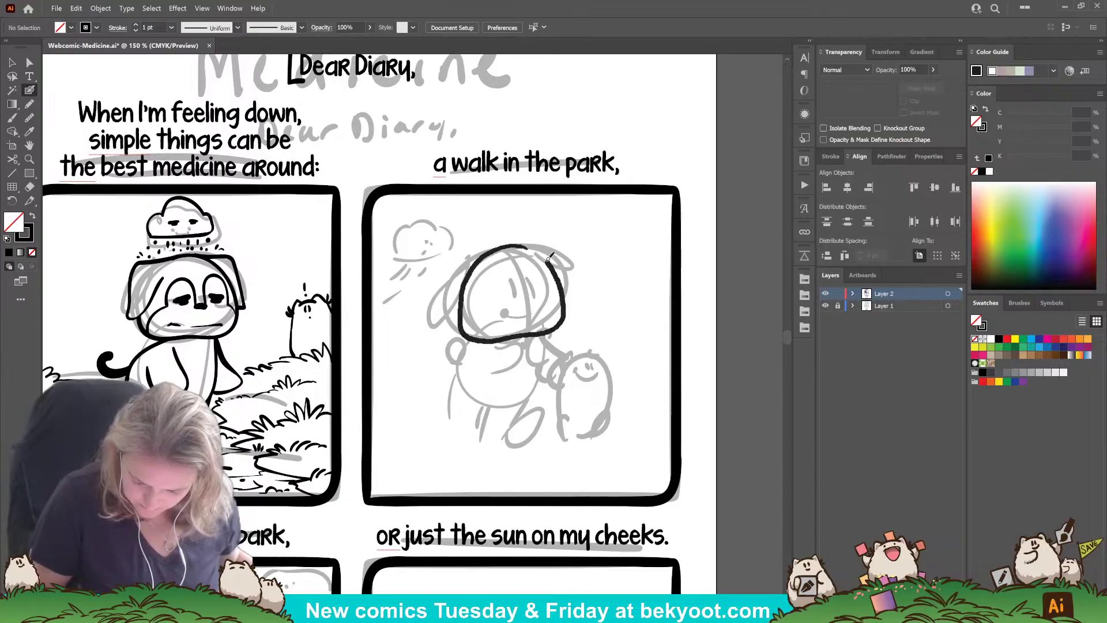
drag(519, 245, 510, 247)
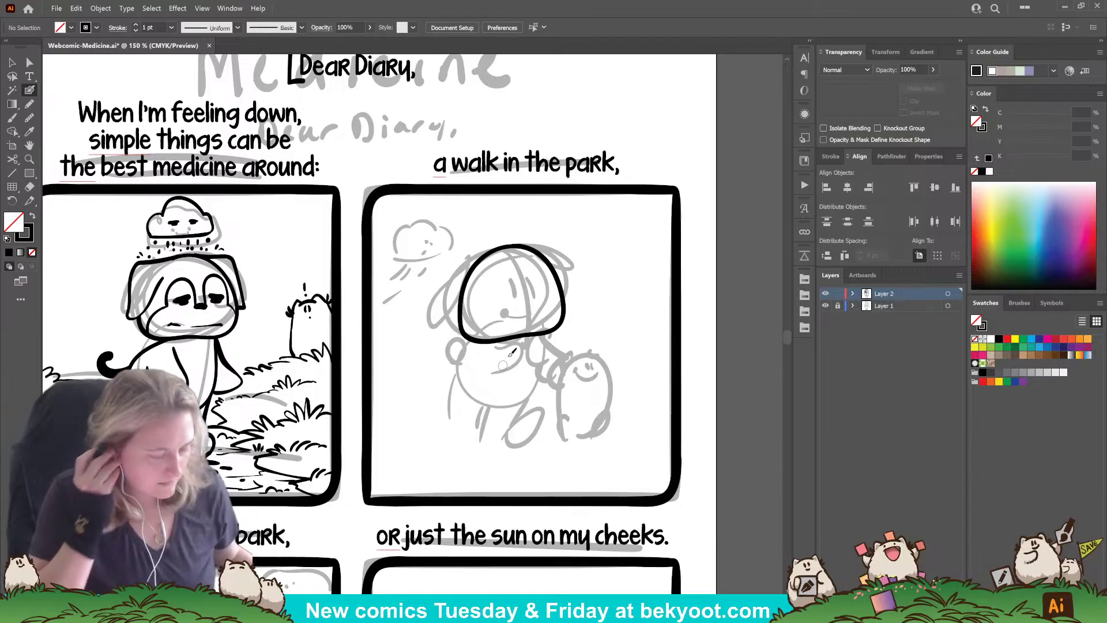
Step: Shorten the new head outline slightly by raising its lower edge, and deselect it
ctrl+click(525, 338)
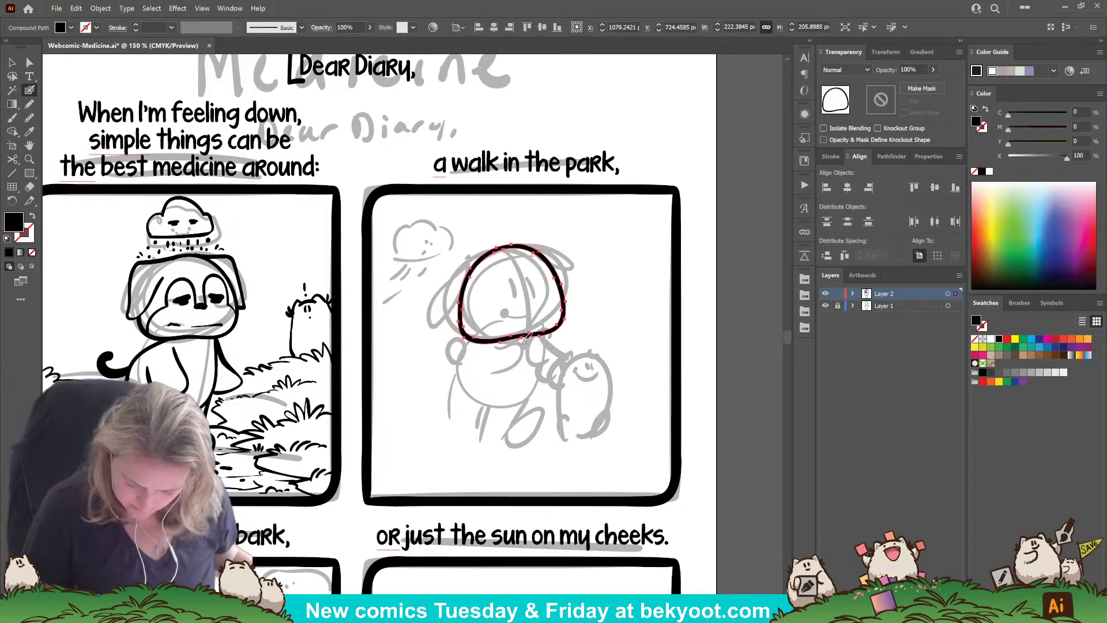
drag(514, 345, 514, 339)
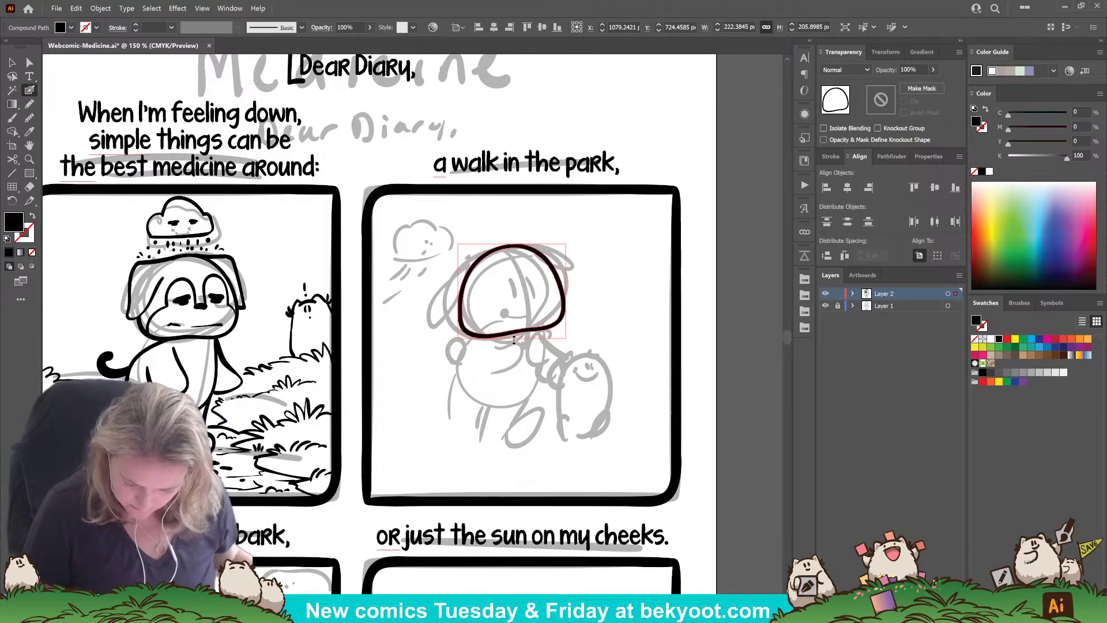
ctrl+click(591, 309)
Step: Draw a curved vertical guideline through the head in the second panel and group it with the head outline
mouse_move(500, 237)
mouse_down()
mouse_move(530, 273)
mouse_move(516, 360)
mouse_up()
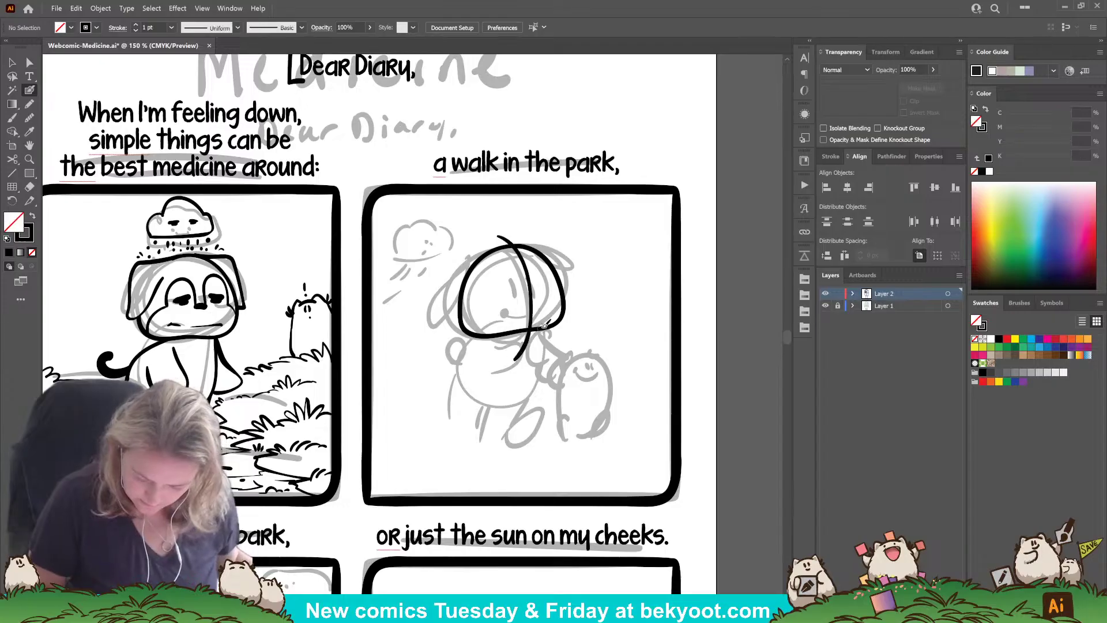
ctrl+click(531, 323)
ctrl+shift+click(550, 327)
key(ctrl+g)
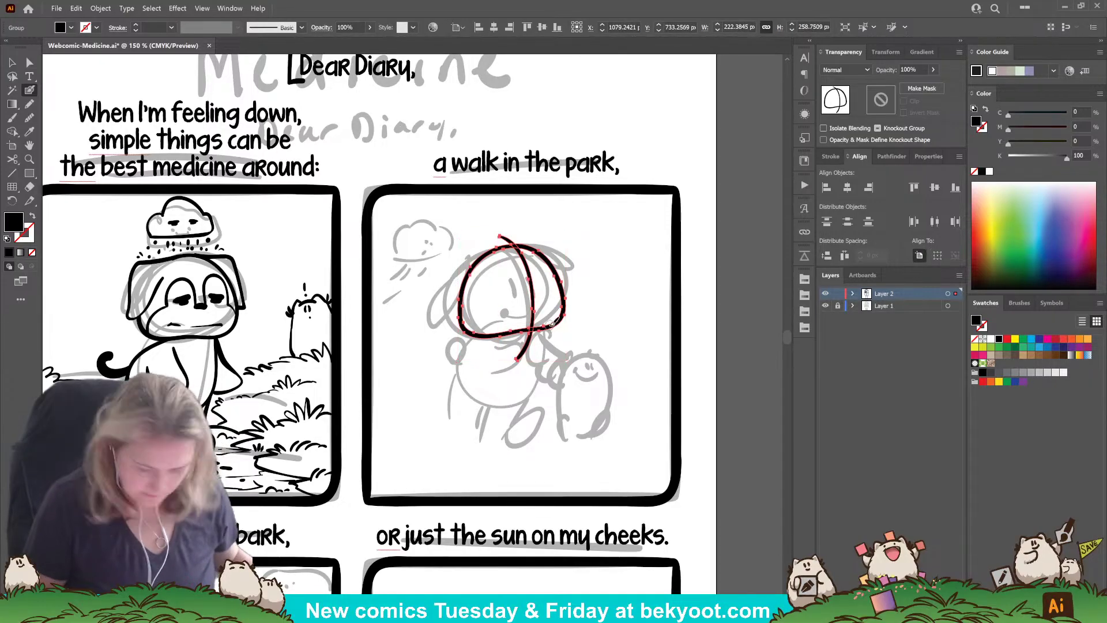
Step: Tilt the grouped head and guideline slightly, raise its lower edge, and deselect the group
drag(567, 235, 563, 241)
drag(552, 332, 555, 324)
ctrl+click(584, 304)
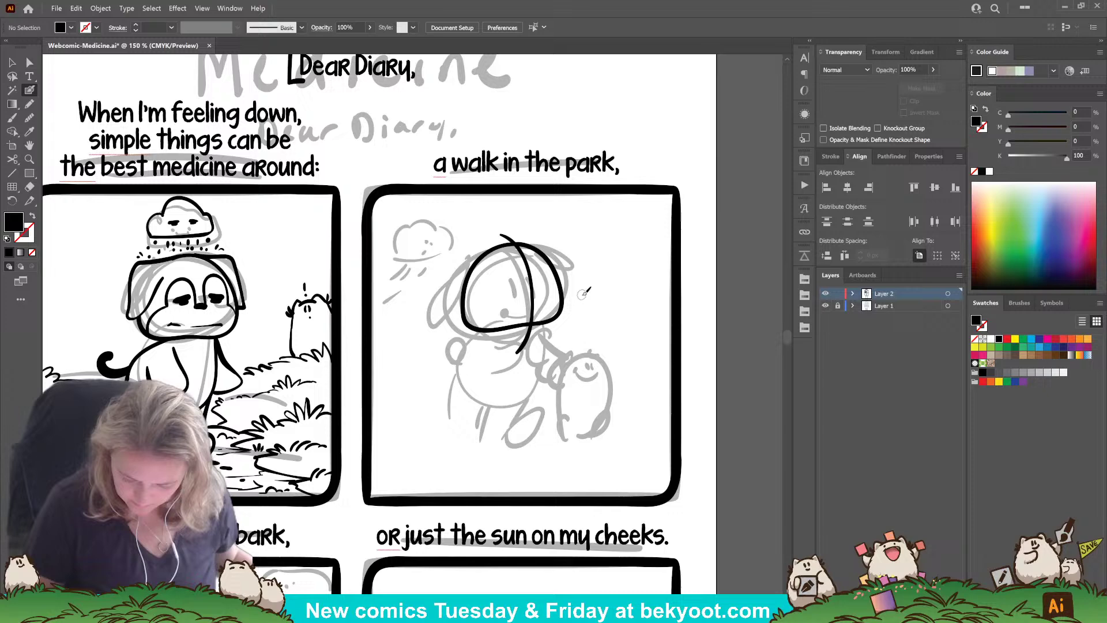
Step: Isolate the head group and draw a rounded body below the head with a curved centre guideline
ctrl+double_click(529, 337)
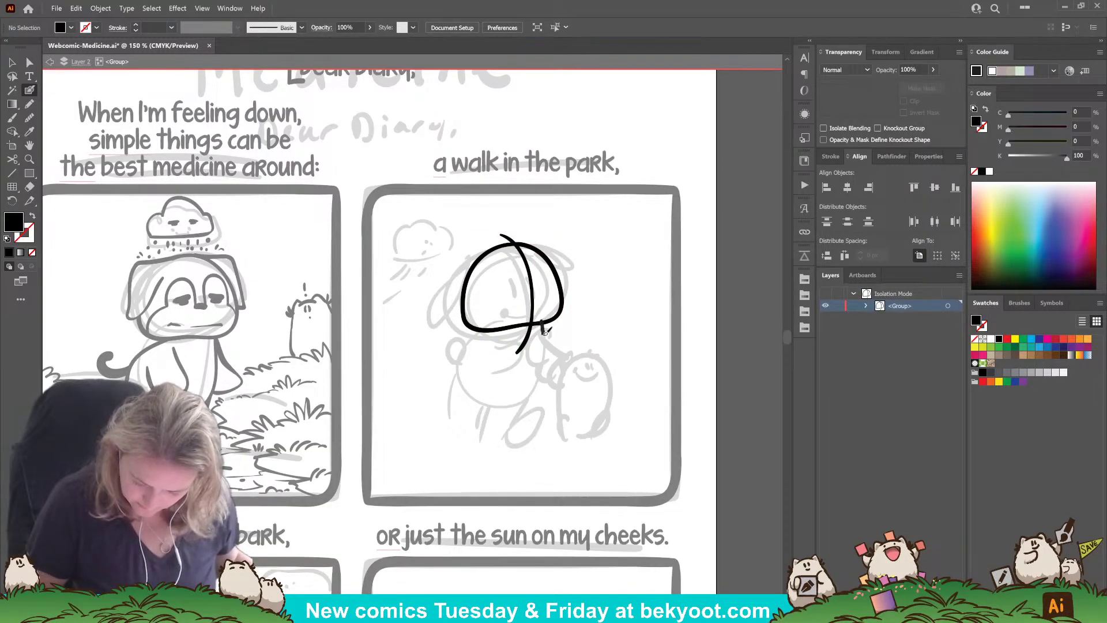
mouse_move(544, 327)
mouse_down()
mouse_move(487, 403)
mouse_move(470, 328)
mouse_move(514, 319)
mouse_up()
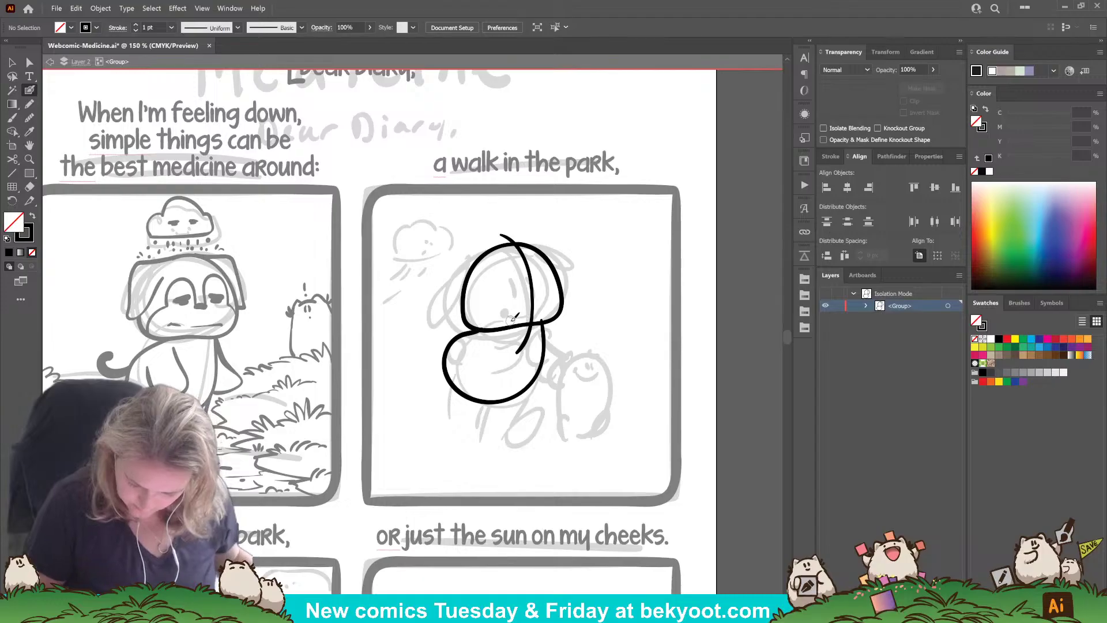
drag(510, 396, 502, 400)
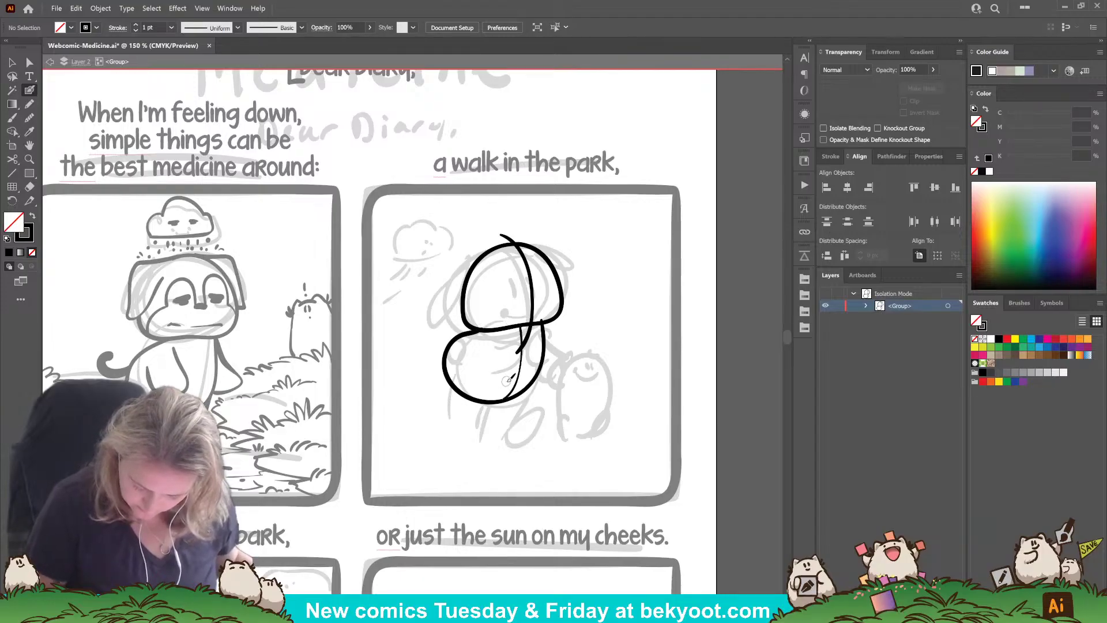
drag(503, 237, 495, 245)
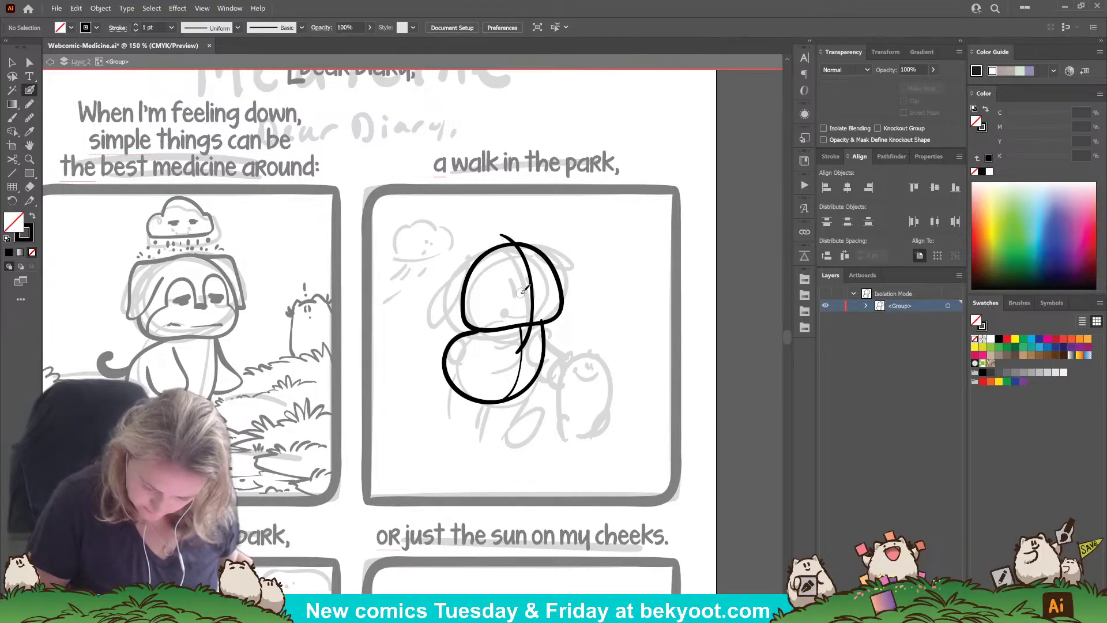
Step: Draw the dog's face with two oval eyes, a small nose and smile, and curved contours around the eyes and cheeks
drag(519, 281, 522, 292)
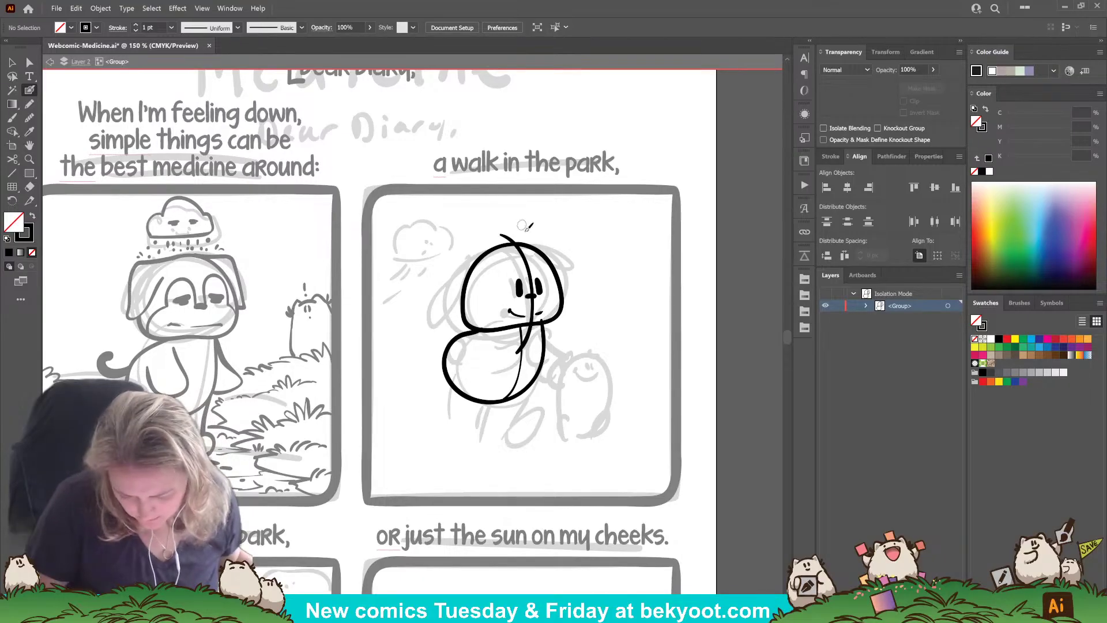
mouse_move(526, 278)
mouse_down()
mouse_move(509, 293)
mouse_move(516, 279)
mouse_move(490, 329)
mouse_up()
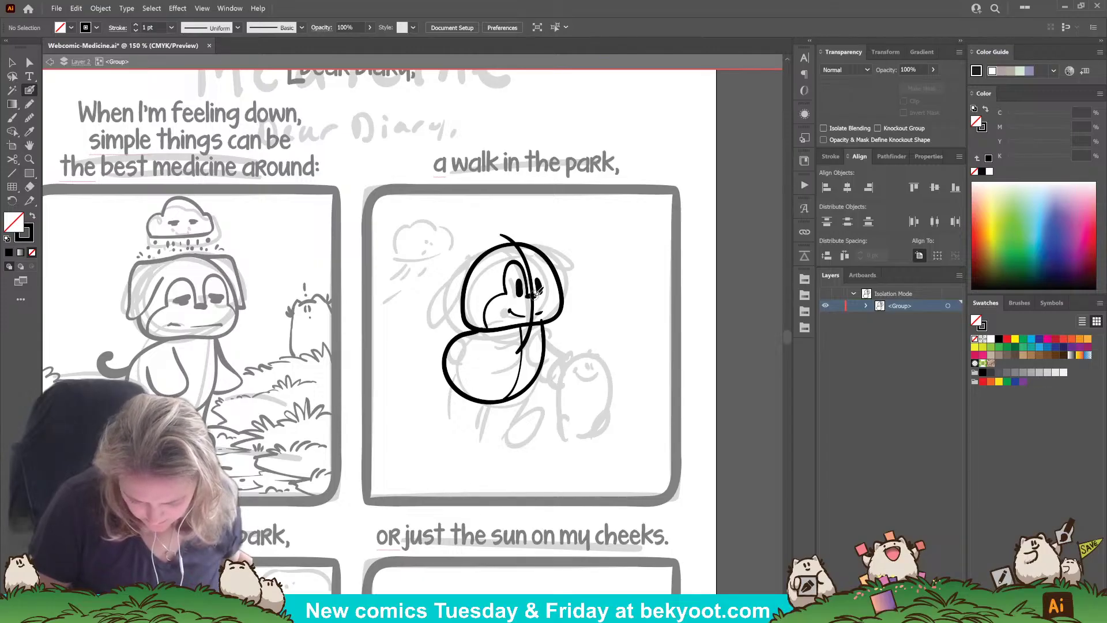
drag(551, 279, 550, 292)
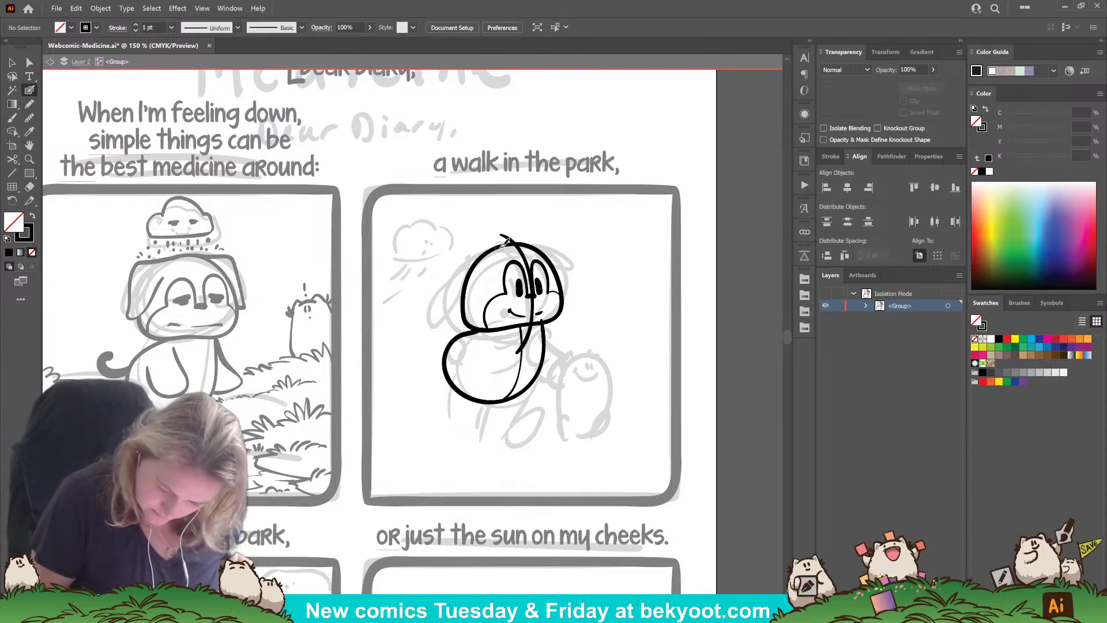
Step: Draw a floppy ear on each side of the dog's head, redrawing the right one as a wider, drooping shape
mouse_move(486, 249)
mouse_down()
mouse_move(436, 293)
mouse_move(480, 274)
mouse_up()
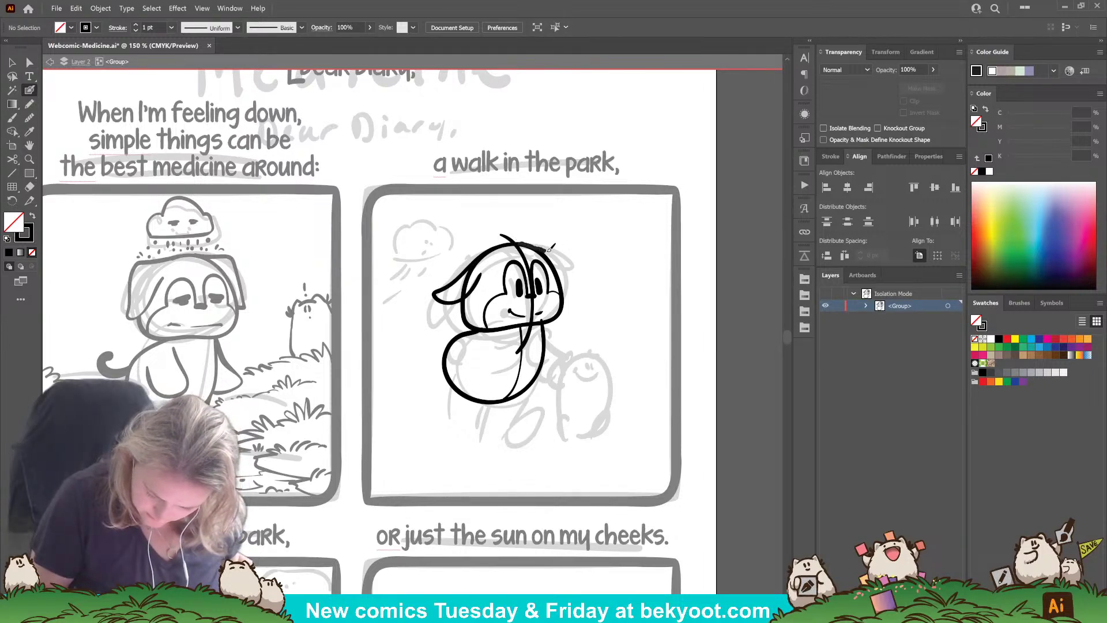
mouse_move(550, 247)
mouse_down()
mouse_move(576, 252)
mouse_move(552, 252)
mouse_up()
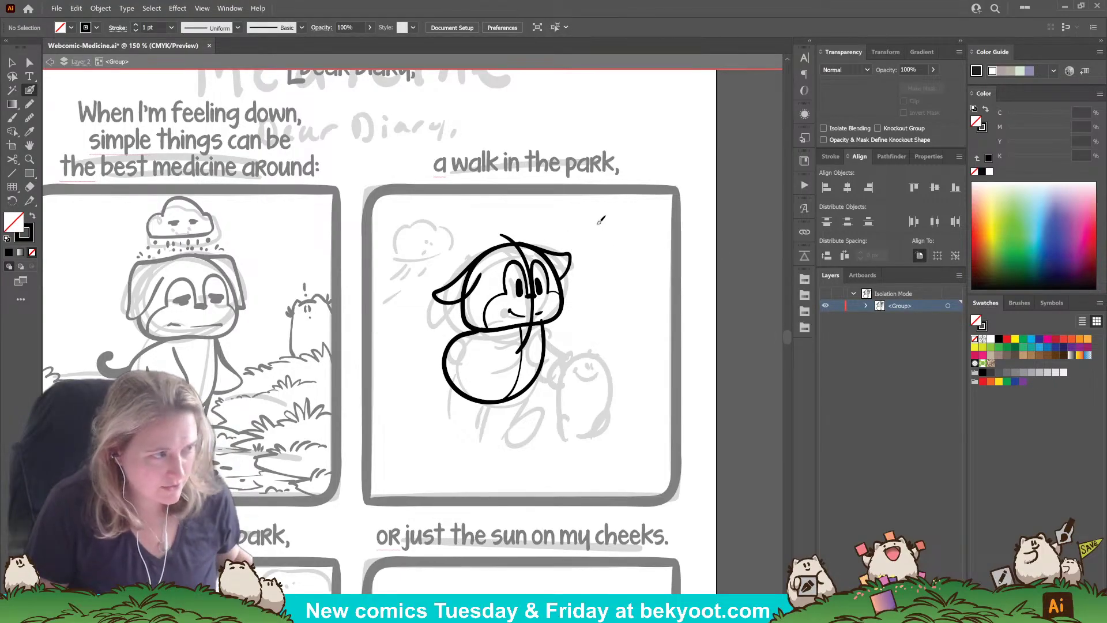
drag(519, 245, 565, 245)
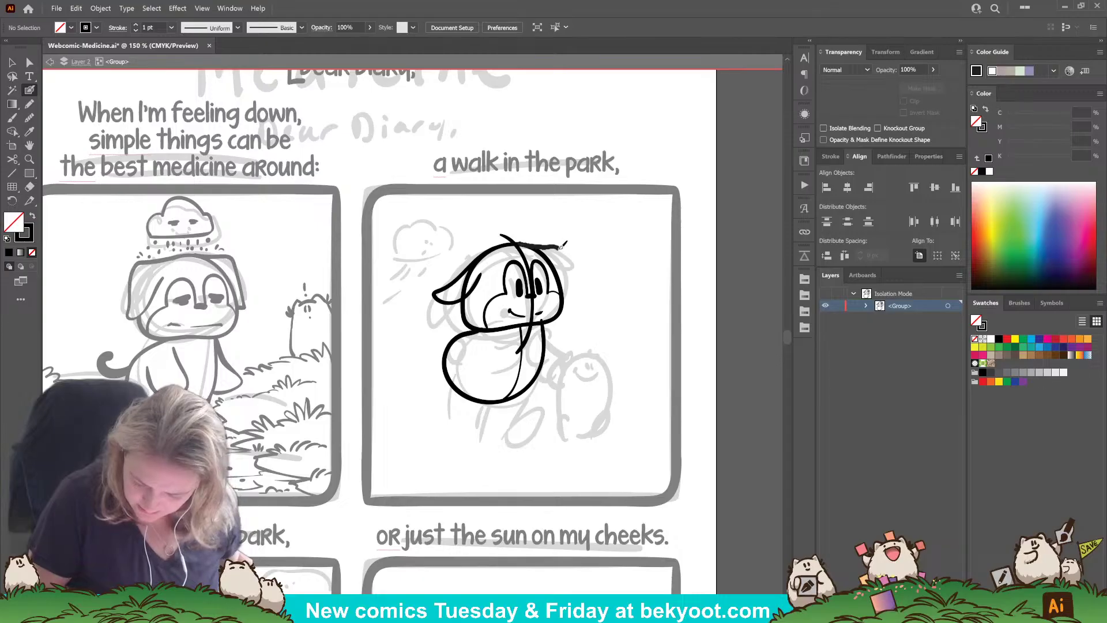
drag(561, 284, 561, 286)
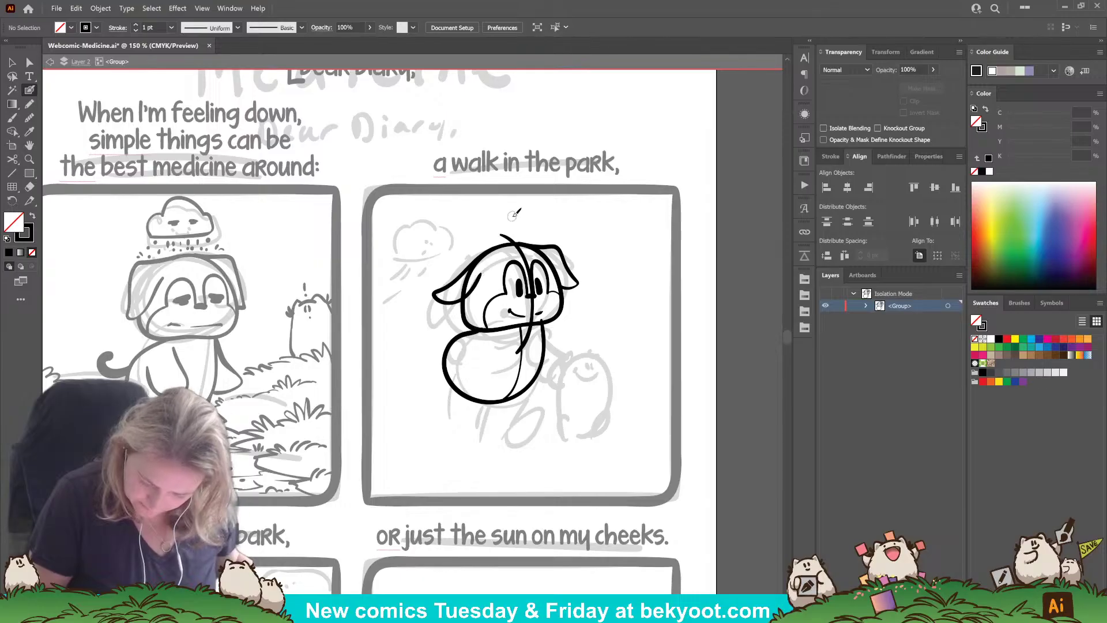
Step: Delete the dog's left ear and redraw it rounder and more drooping, joined to the top of the head
ctrl+click(478, 281)
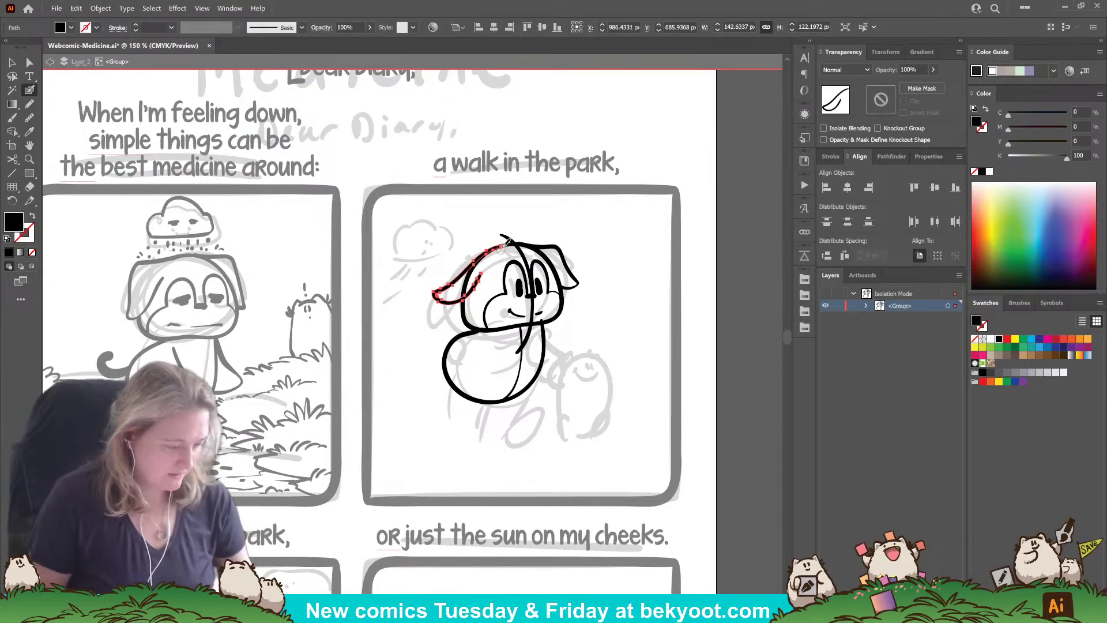
key(Delete)
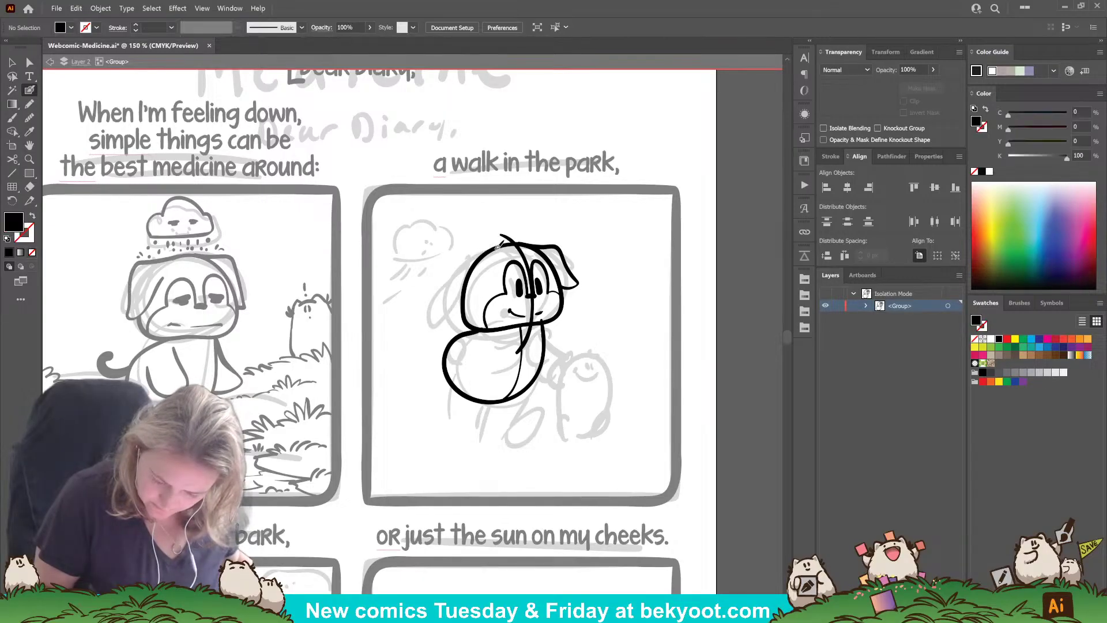
drag(499, 248, 469, 258)
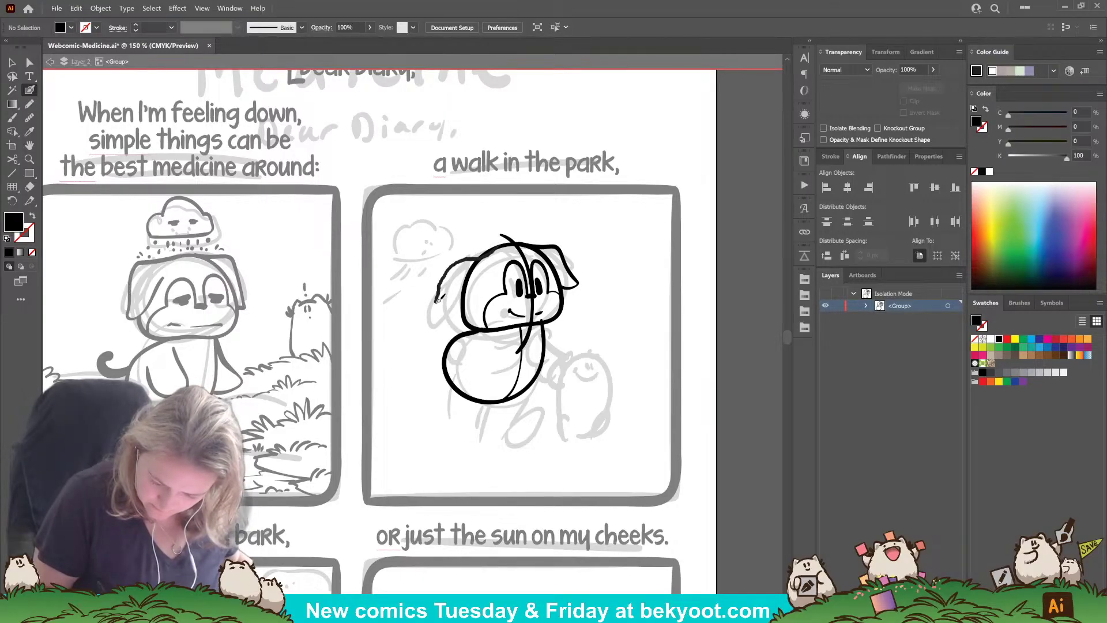
mouse_move(437, 301)
mouse_down()
mouse_move(473, 275)
mouse_move(440, 302)
mouse_move(448, 263)
mouse_move(501, 246)
mouse_up()
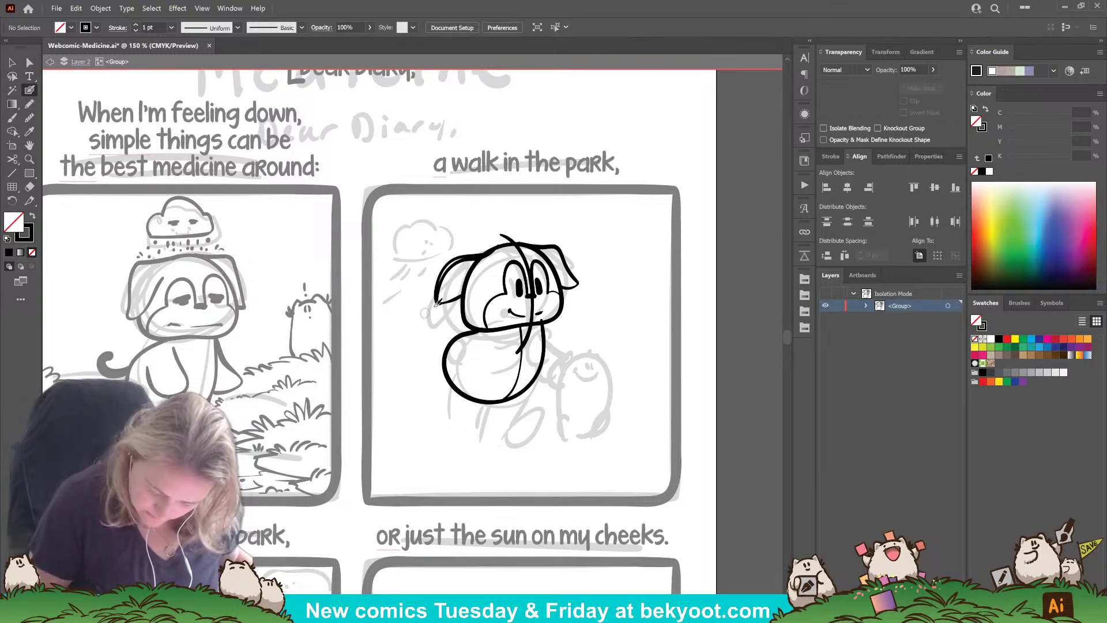
key(ctrl+z)
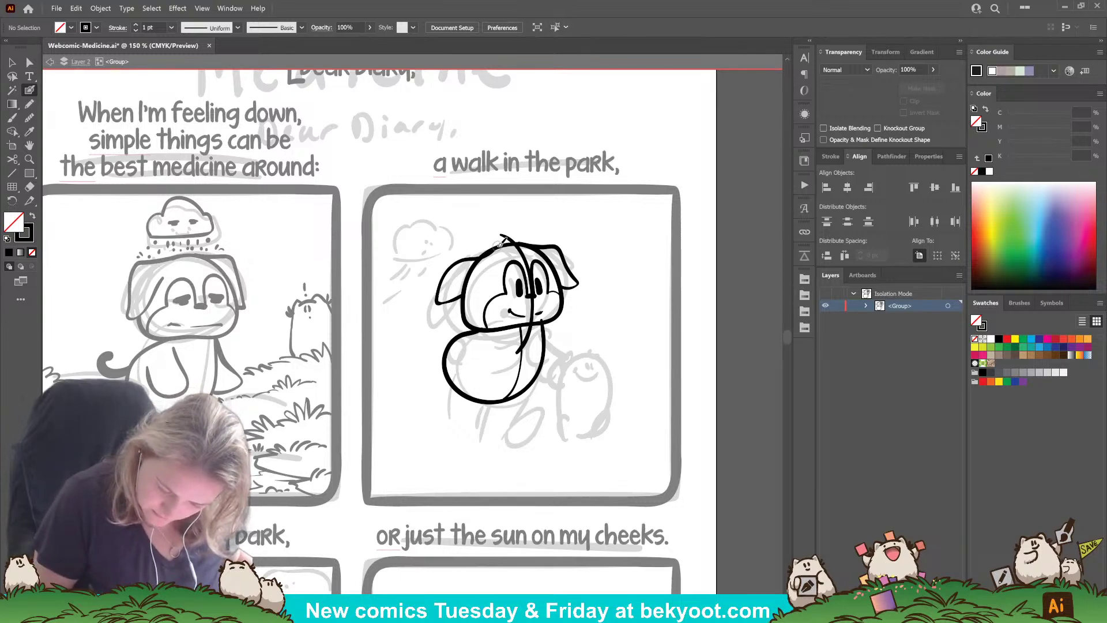
drag(462, 258, 441, 287)
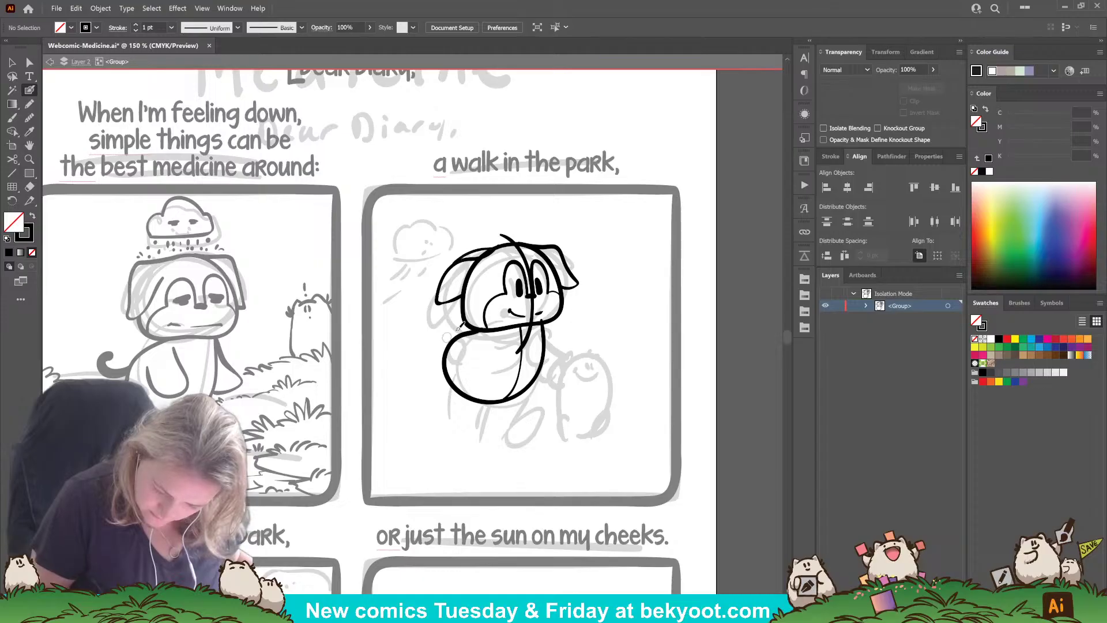
key(ctrl+z)
drag(499, 245, 449, 270)
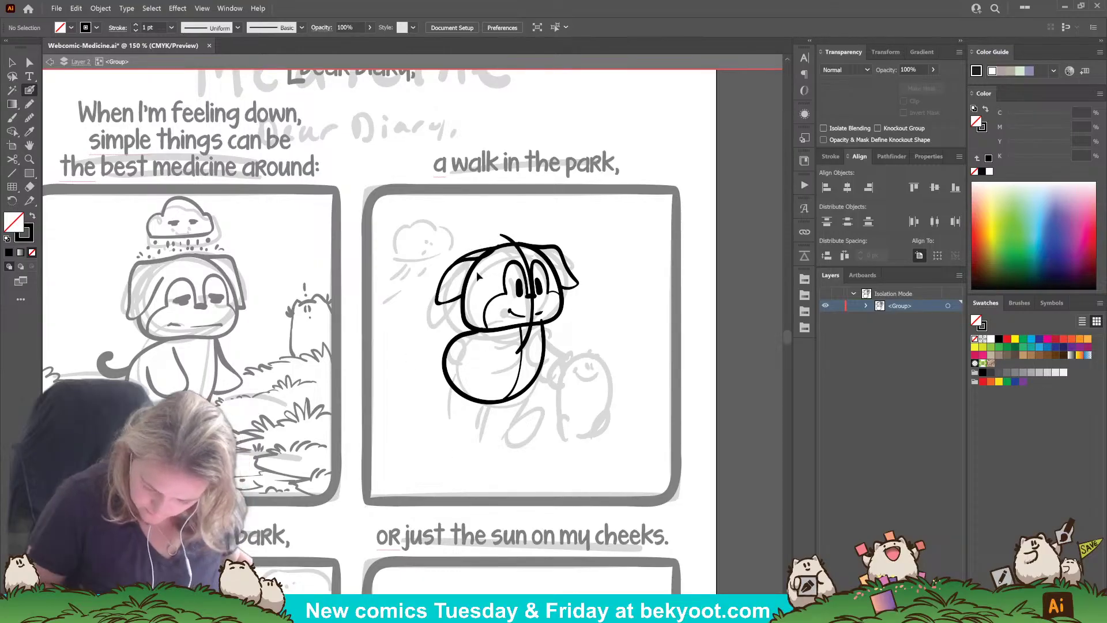
Step: Rotate and shrink the redrawn left ear slightly to fit the head, and touch up its inner edge
key(shift+x)
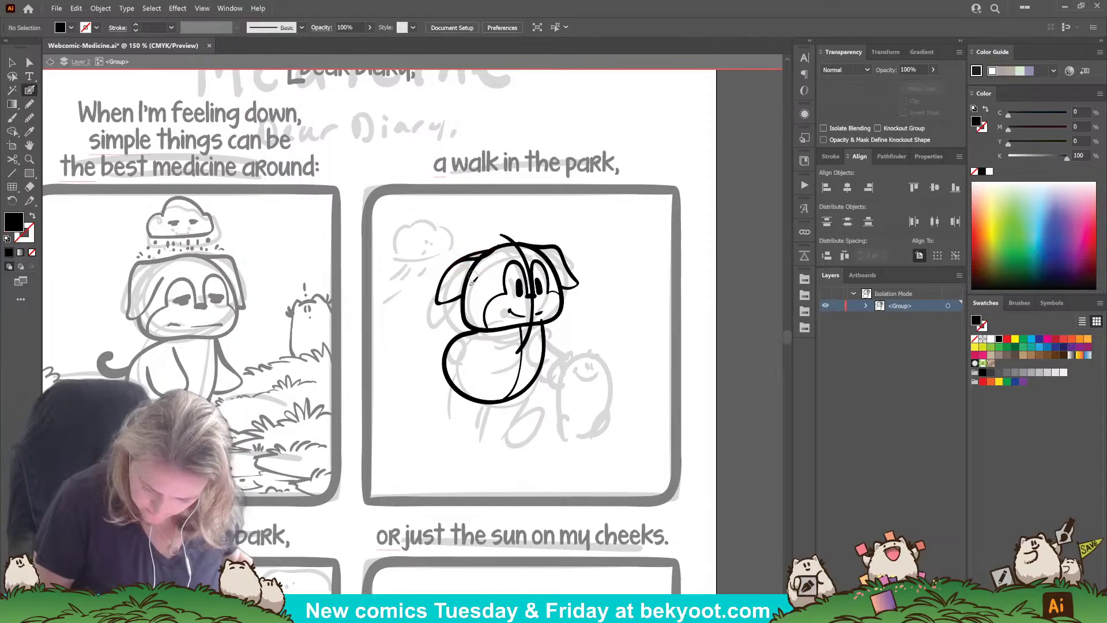
mouse_move(467, 288)
mouse_down()
mouse_move(504, 244)
mouse_move(489, 256)
mouse_up()
key(shift+x)
key(shift+x)
click(461, 261)
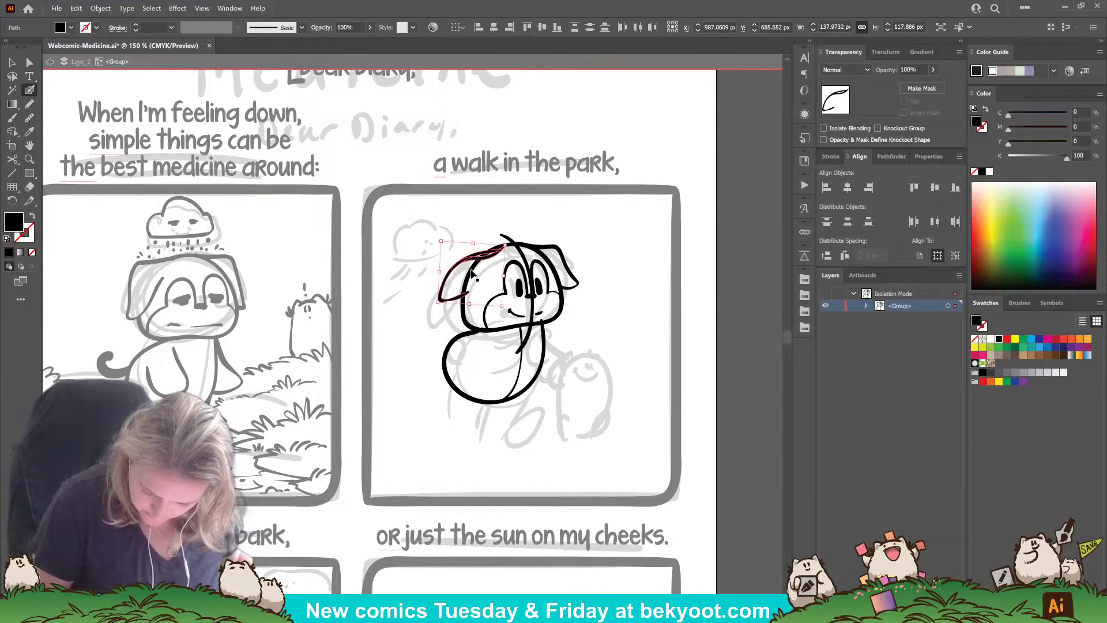
key(ctrl+shift+a)
mouse_move(464, 295)
mouse_down()
mouse_move(489, 258)
mouse_move(470, 284)
mouse_up()
key(shift+x)
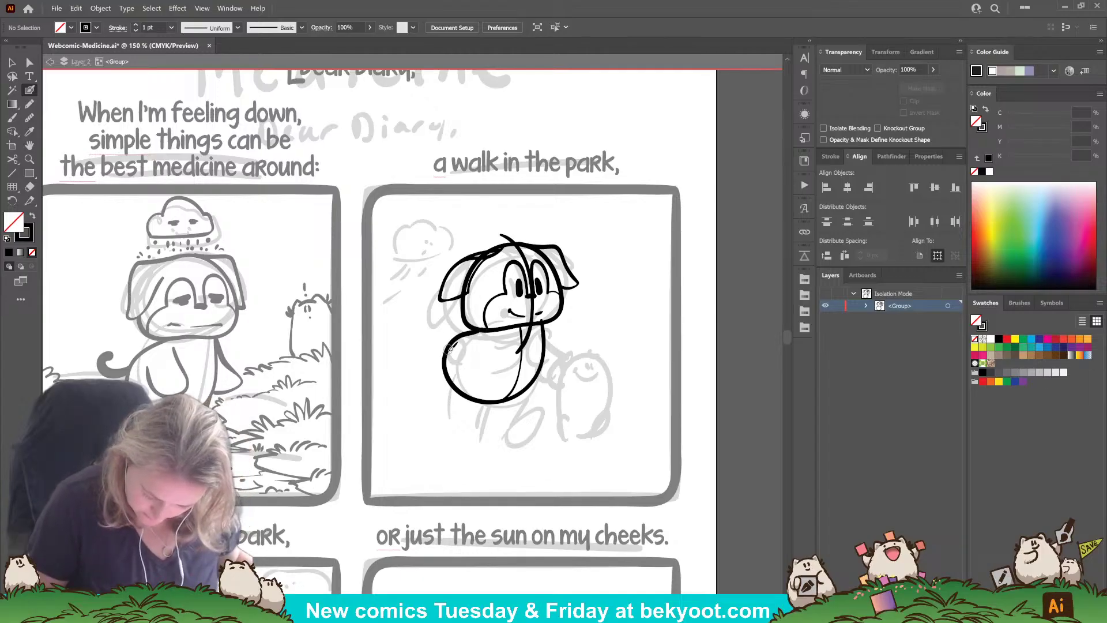
Step: Draw a thick curled tail at the body's upper left and shorten the body outline slightly from its upper edge
mouse_move(451, 346)
mouse_down()
mouse_move(436, 340)
mouse_move(443, 325)
mouse_move(447, 333)
mouse_up()
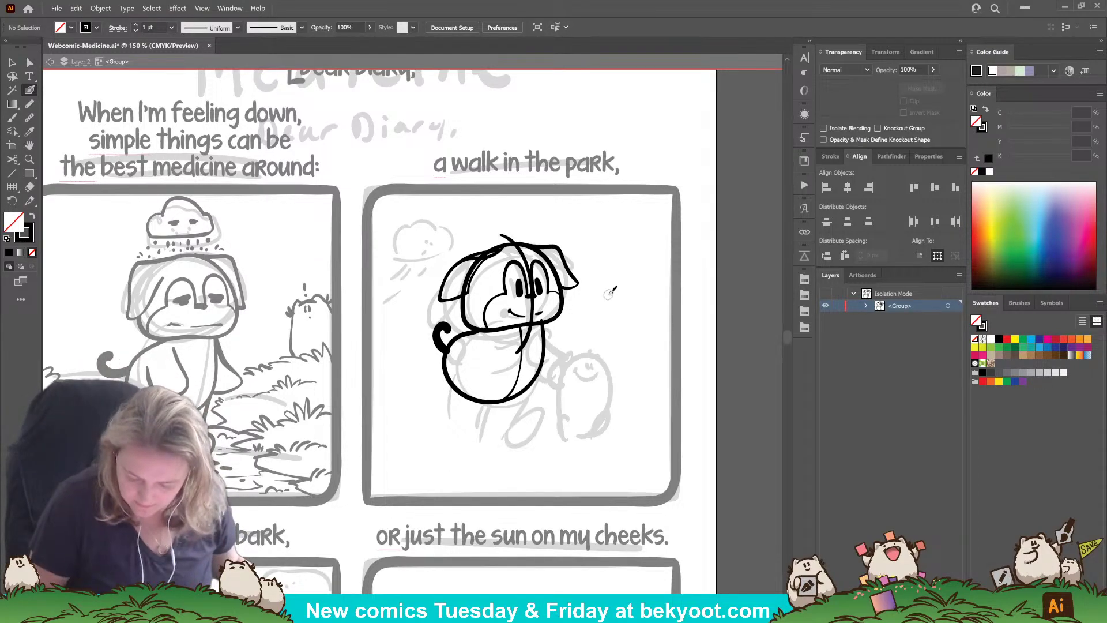
ctrl+click(544, 337)
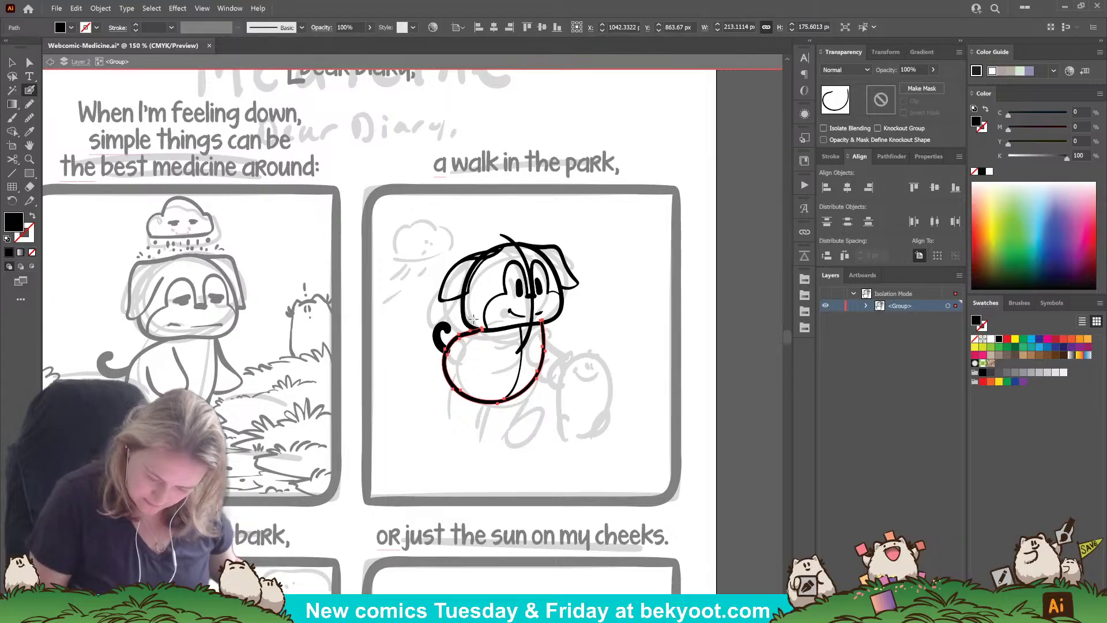
drag(540, 316, 541, 322)
ctrl+click(541, 424)
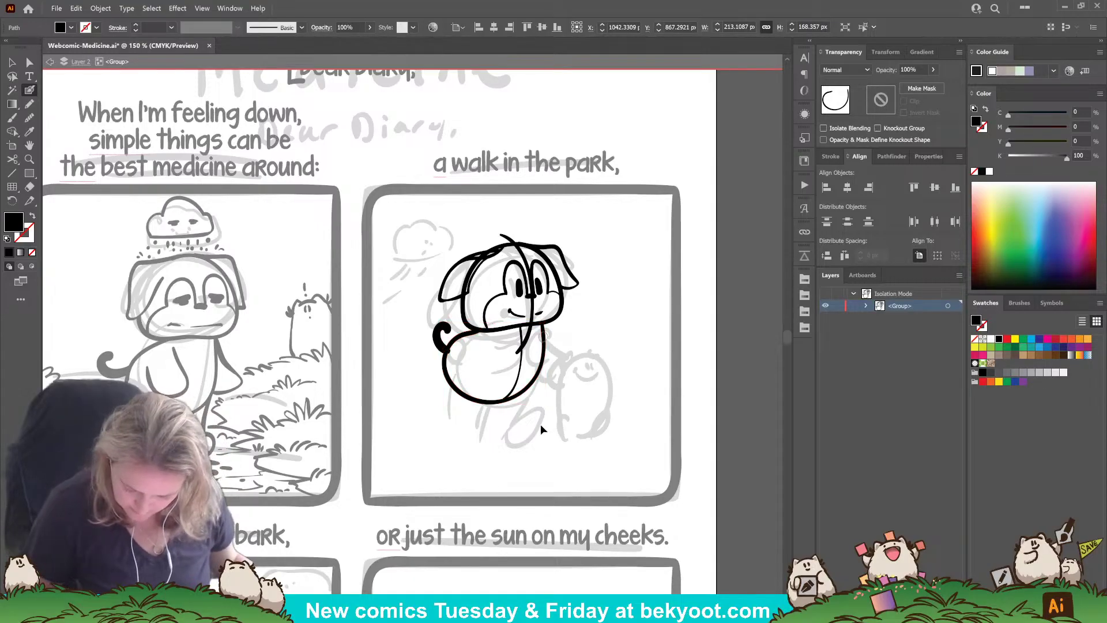
Step: Draw a bent arm across the dog's chest, with a short curve below the chin
mouse_move(488, 335)
mouse_down()
mouse_move(526, 350)
mouse_move(531, 363)
mouse_move(503, 382)
mouse_move(476, 355)
mouse_up()
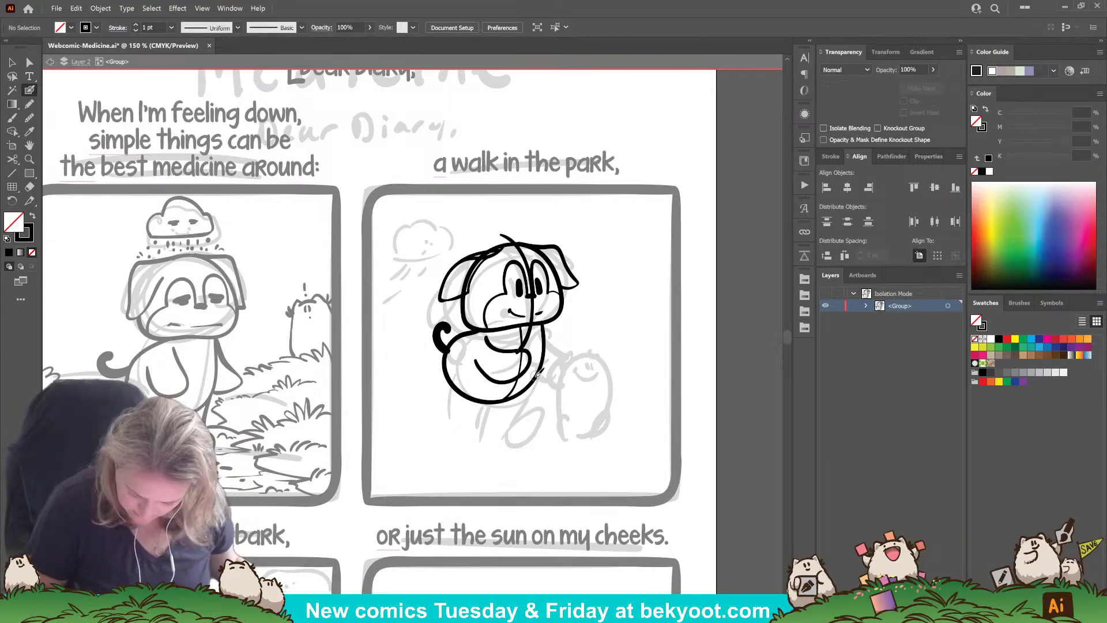
drag(539, 375, 528, 437)
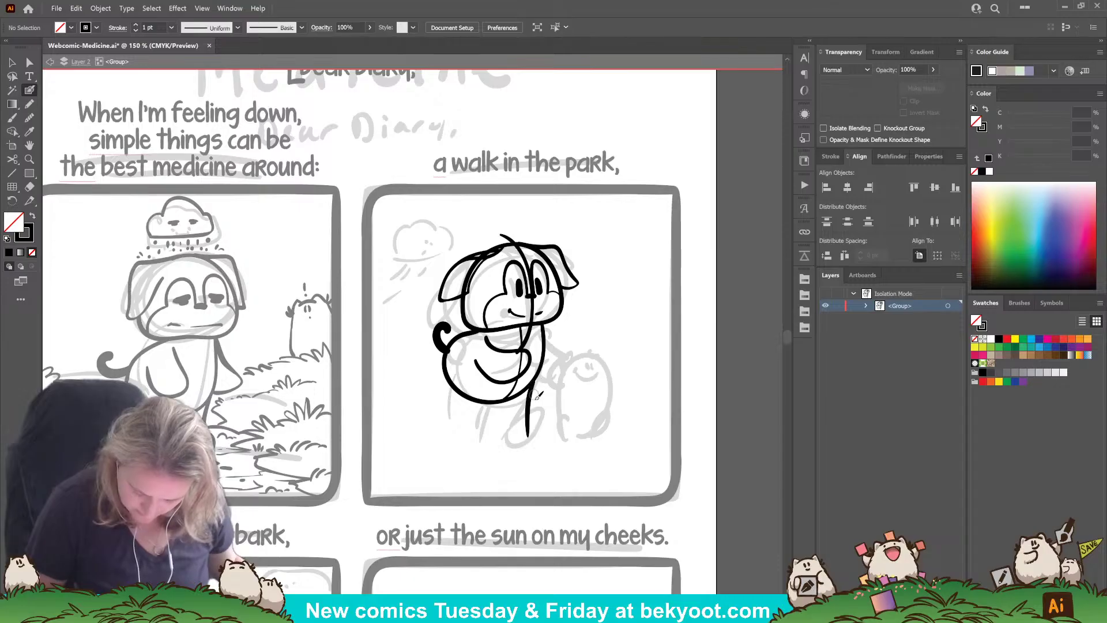
key(ctrl+z)
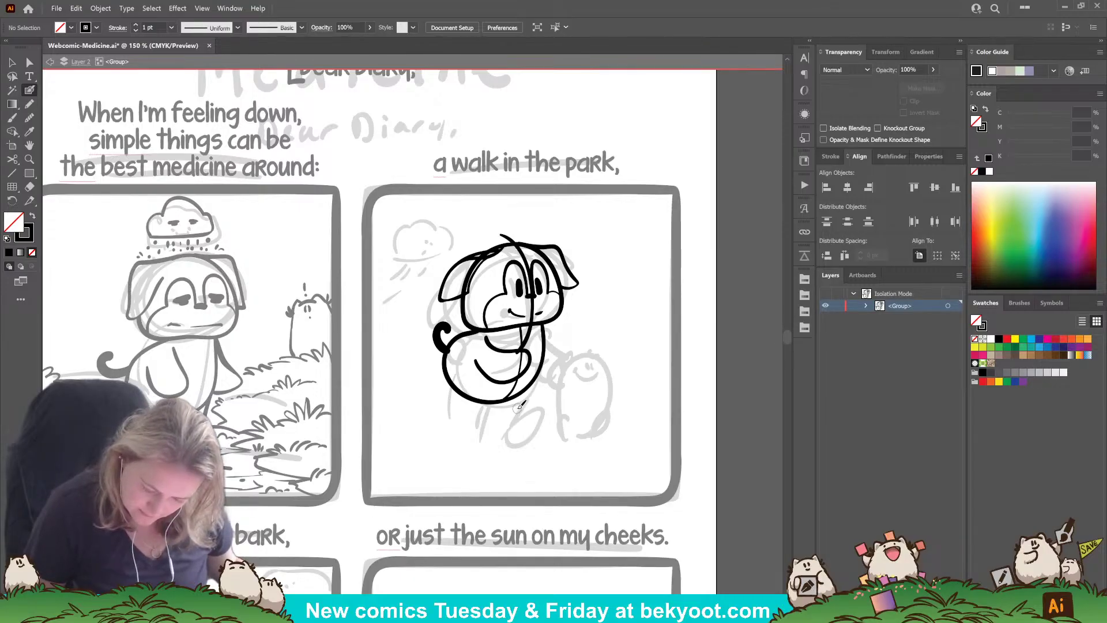
drag(481, 385, 493, 442)
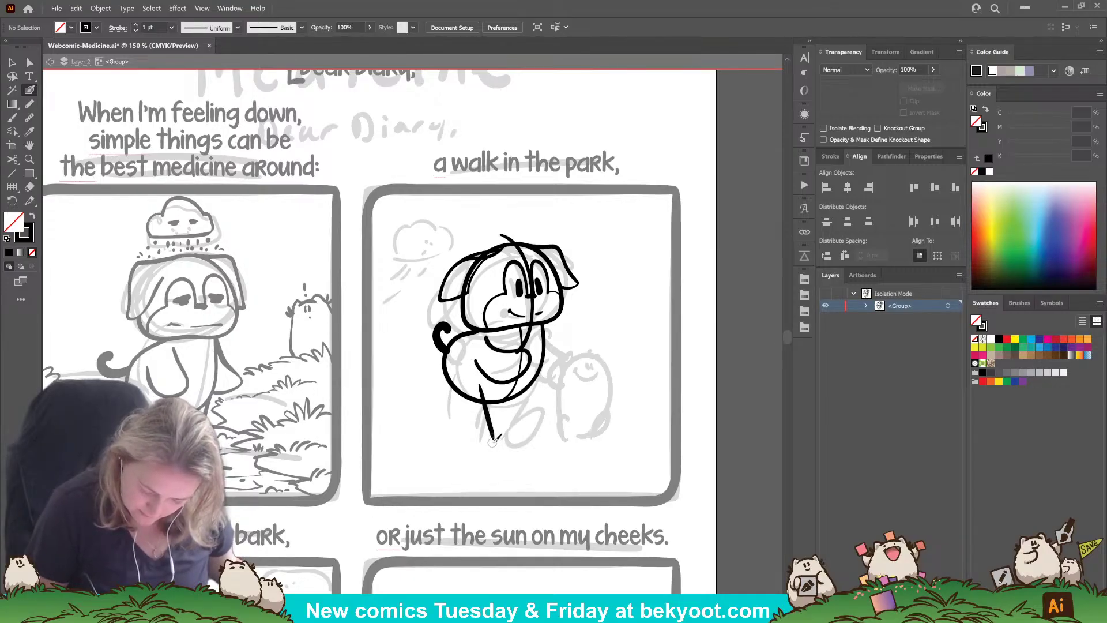
mouse_move(528, 386)
mouse_down()
mouse_move(501, 435)
mouse_move(510, 444)
mouse_move(470, 432)
mouse_move(494, 456)
mouse_up()
key(ctrl+z)
key(ctrl+z)
key(ctrl+z)
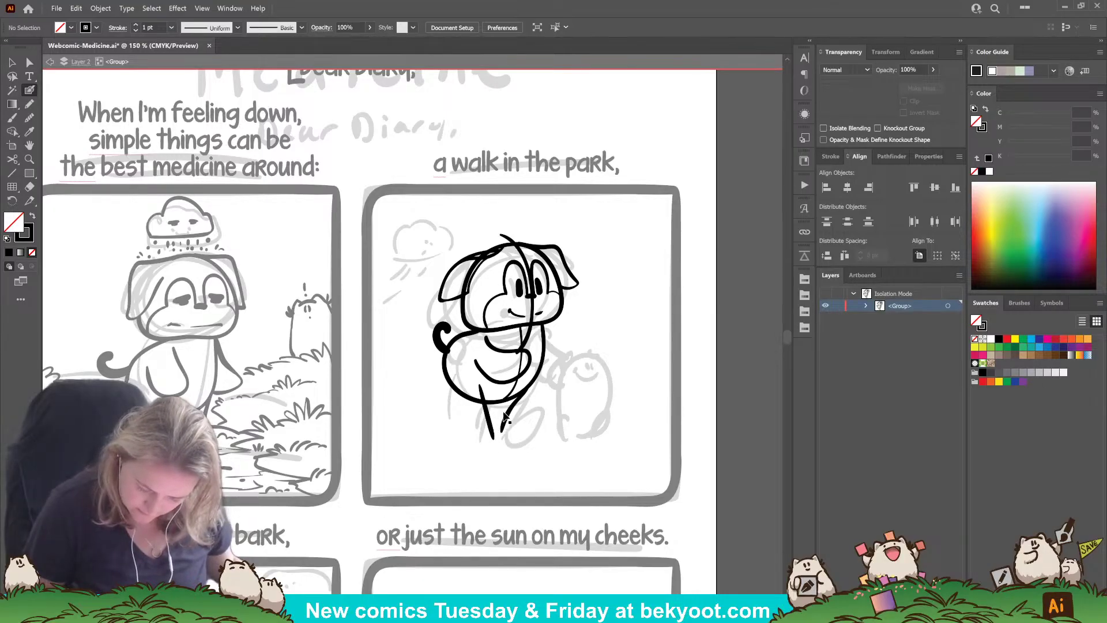
key(ctrl+z)
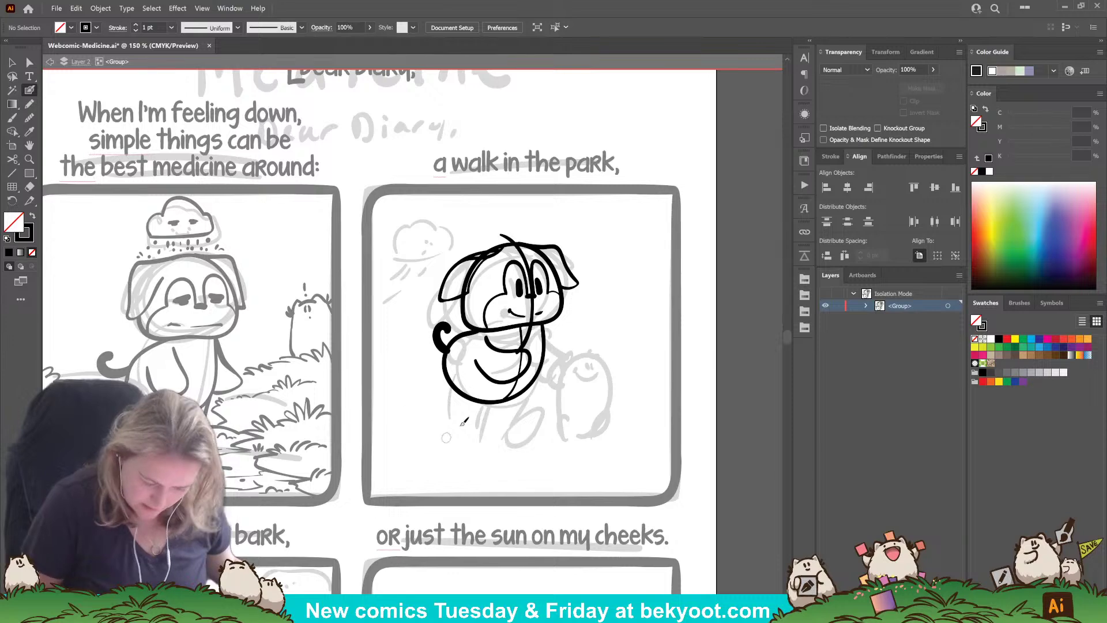
Step: Narrow the body outline from its left side, extend its lower edge slightly downward, and deselect it
ctrl+click(445, 371)
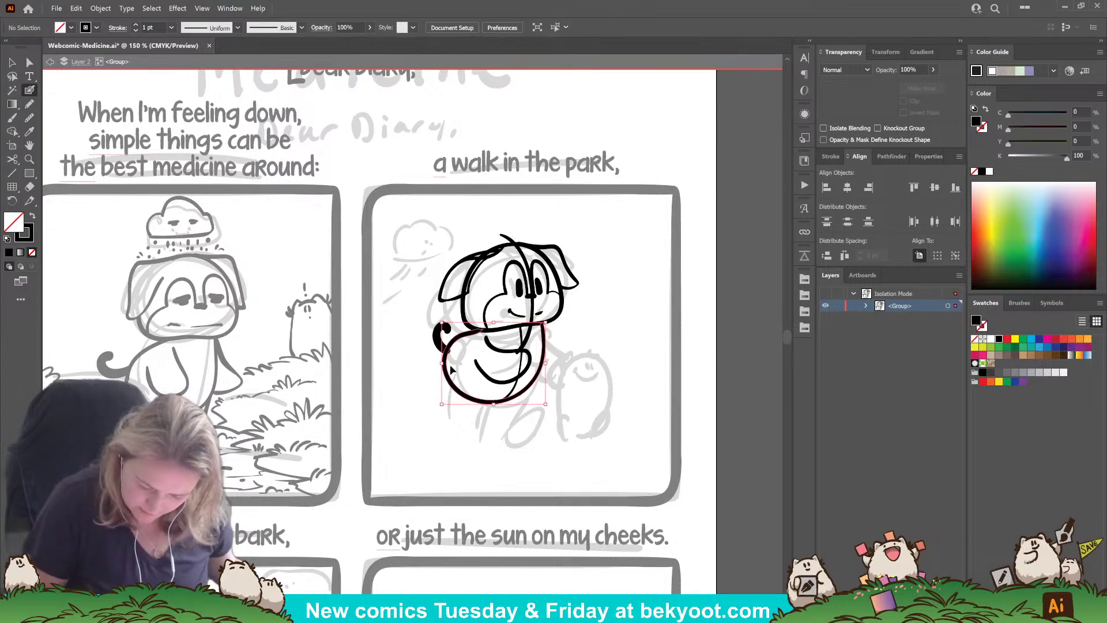
drag(443, 364, 446, 364)
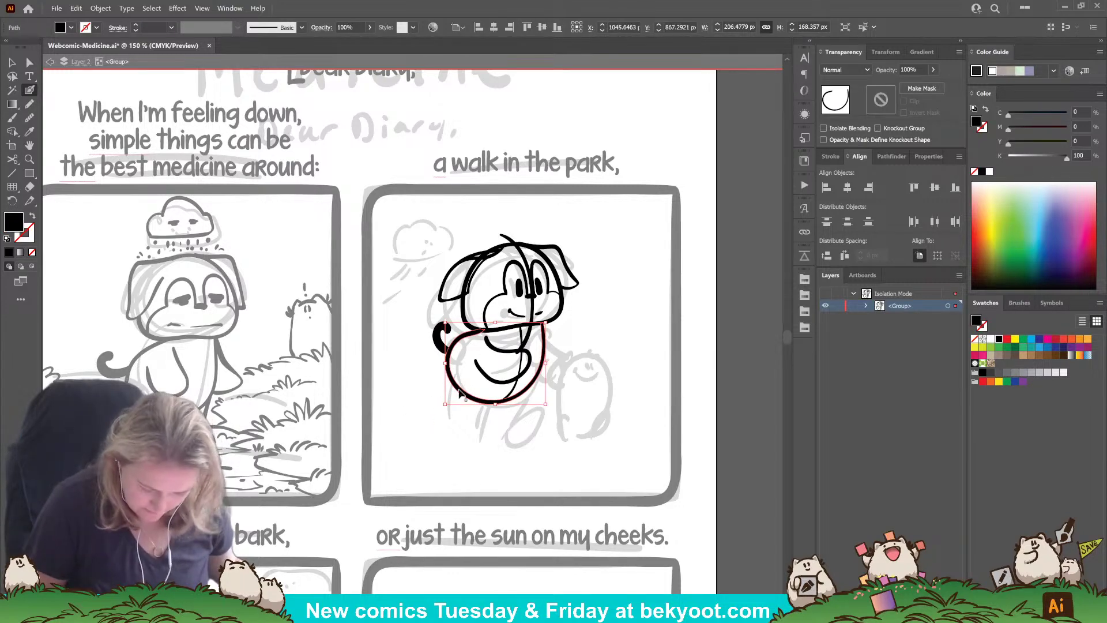
drag(495, 405, 480, 403)
ctrl+click(491, 424)
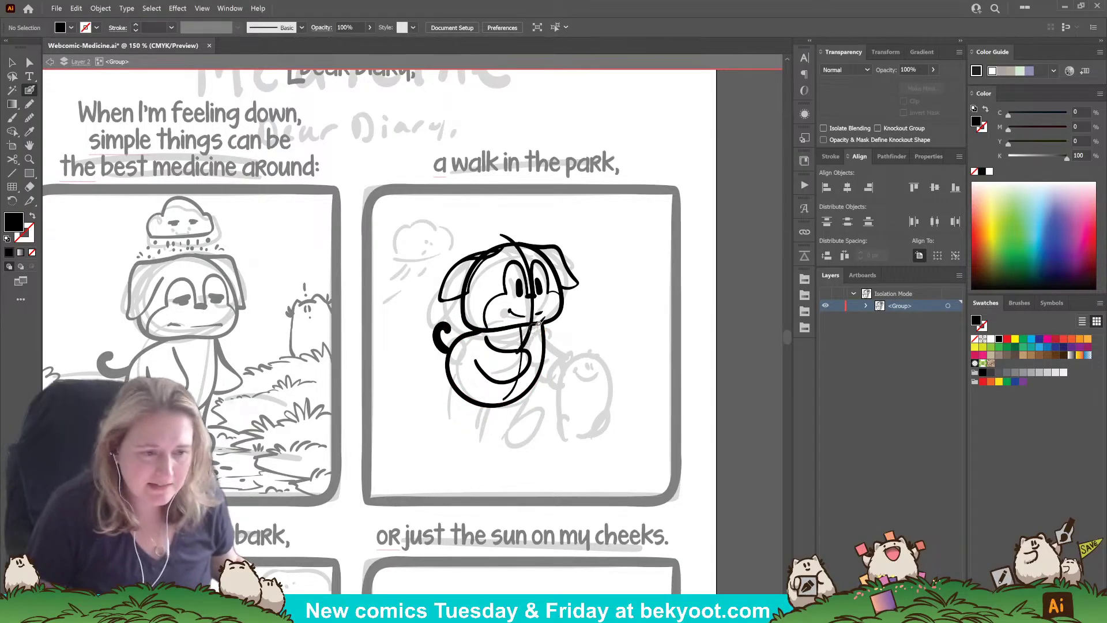
drag(501, 422, 503, 407)
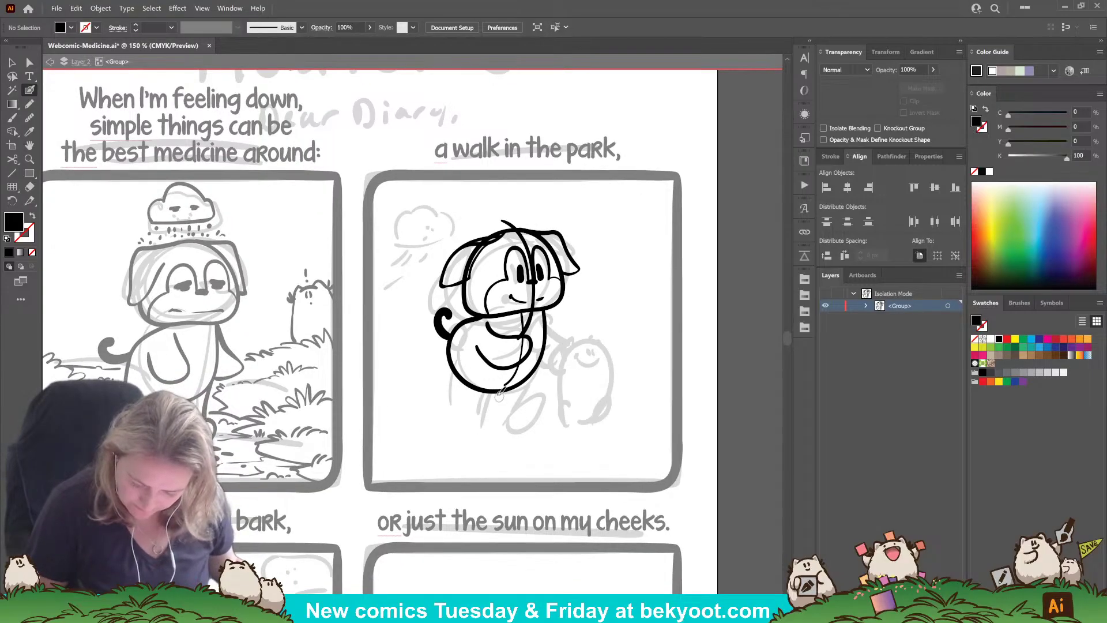
Step: Draw the dog's straight front leg with a rounded foot below the body outline
mouse_move(536, 364)
mouse_down()
mouse_move(522, 425)
mouse_move(530, 431)
mouse_move(515, 440)
mouse_move(495, 432)
mouse_move(495, 387)
mouse_up()
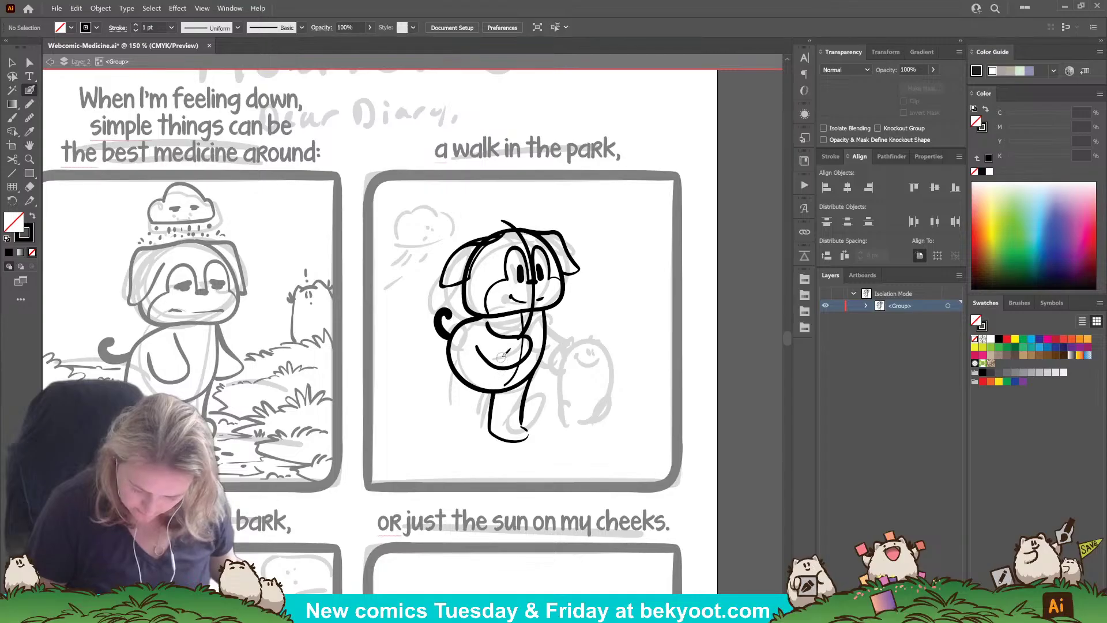
mouse_move(477, 440)
mouse_down()
mouse_move(481, 407)
mouse_move(500, 420)
mouse_move(479, 443)
mouse_up()
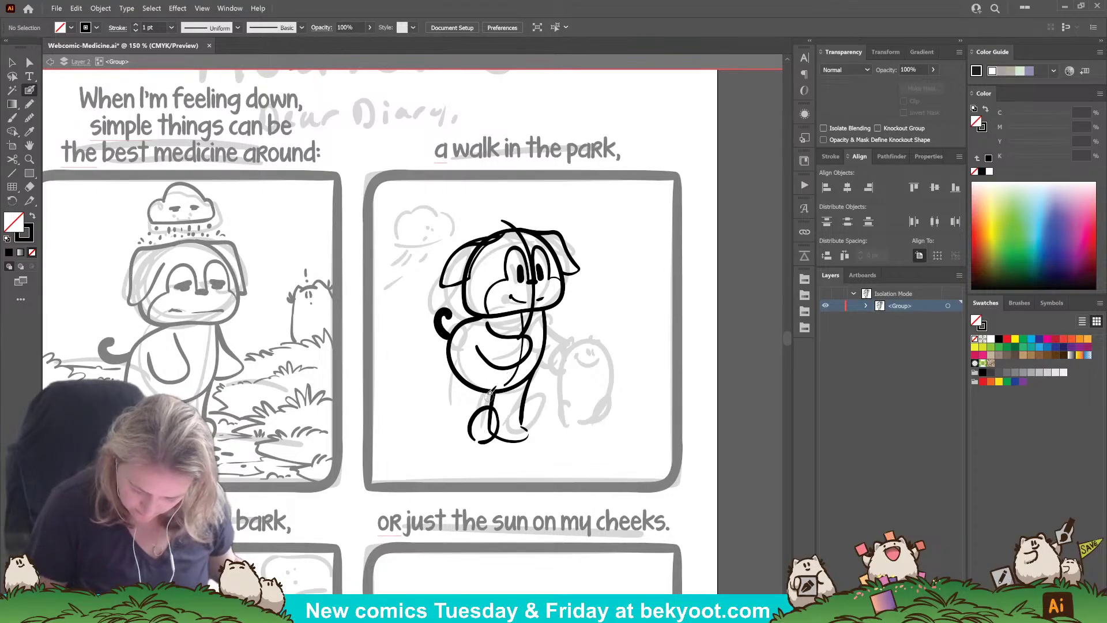
drag(485, 394, 493, 412)
drag(448, 341, 472, 427)
key(ctrl+z)
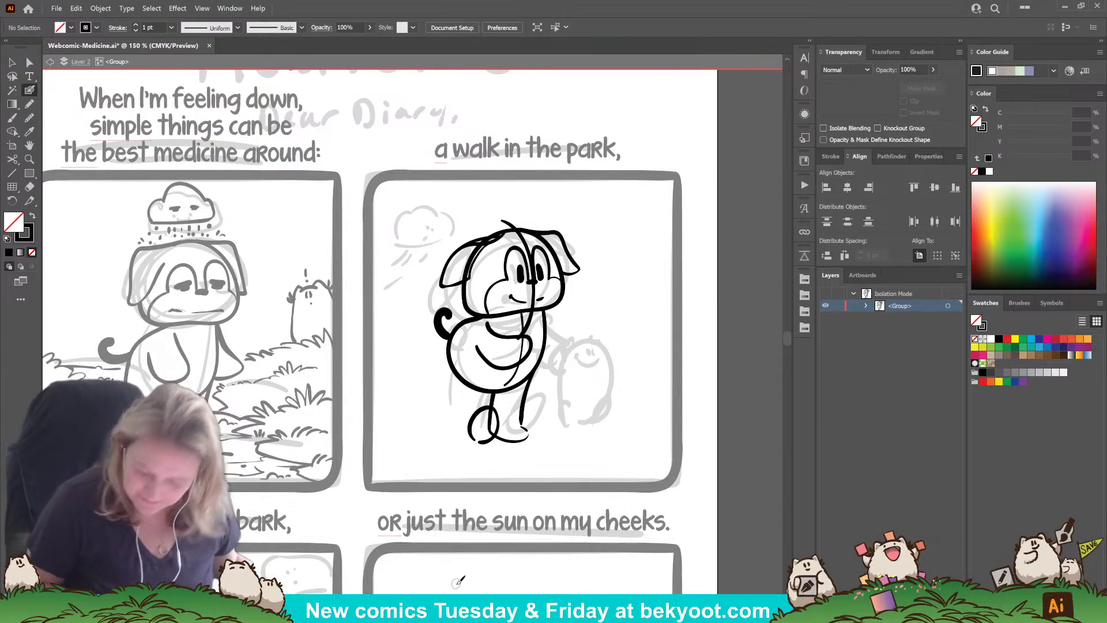
ctrl+click(498, 422)
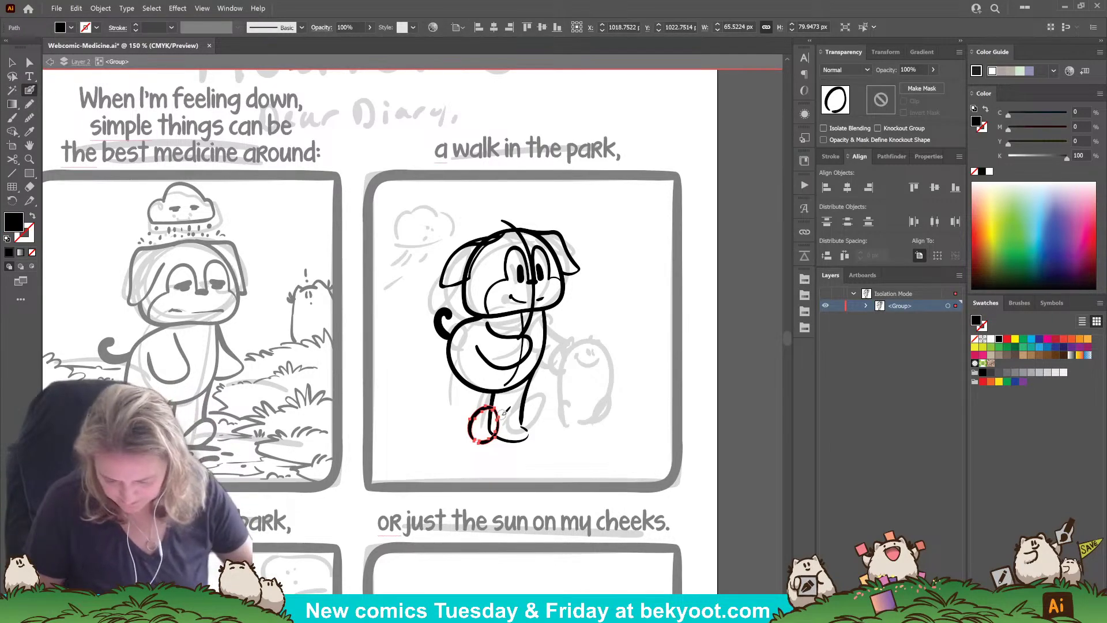
key(Delete)
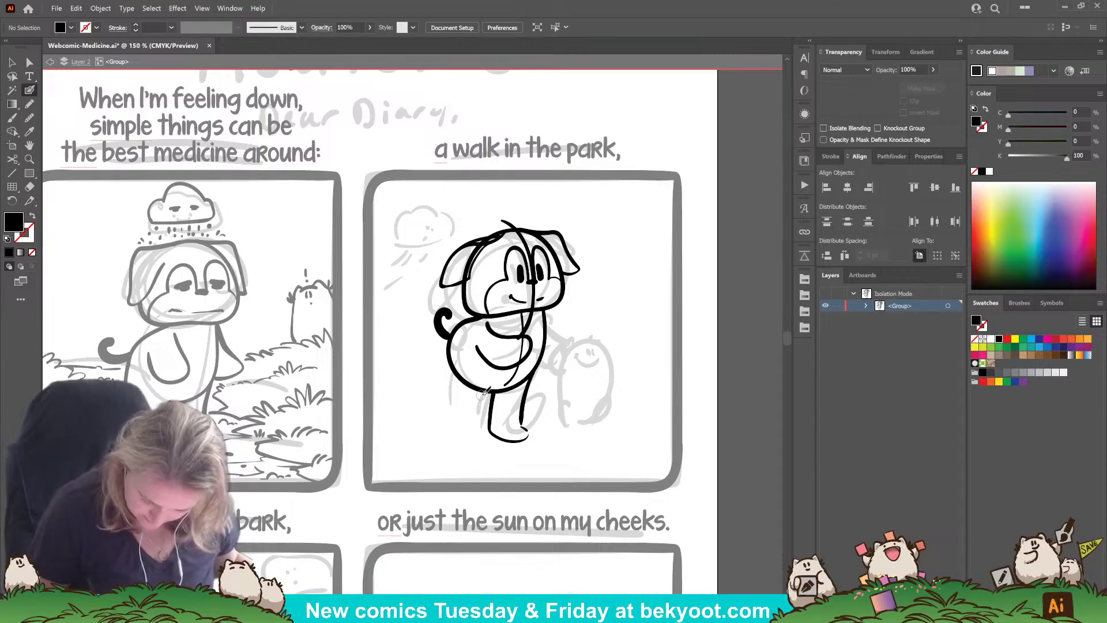
mouse_move(466, 426)
mouse_down()
mouse_move(445, 403)
mouse_move(450, 323)
mouse_up()
key(ctrl+z)
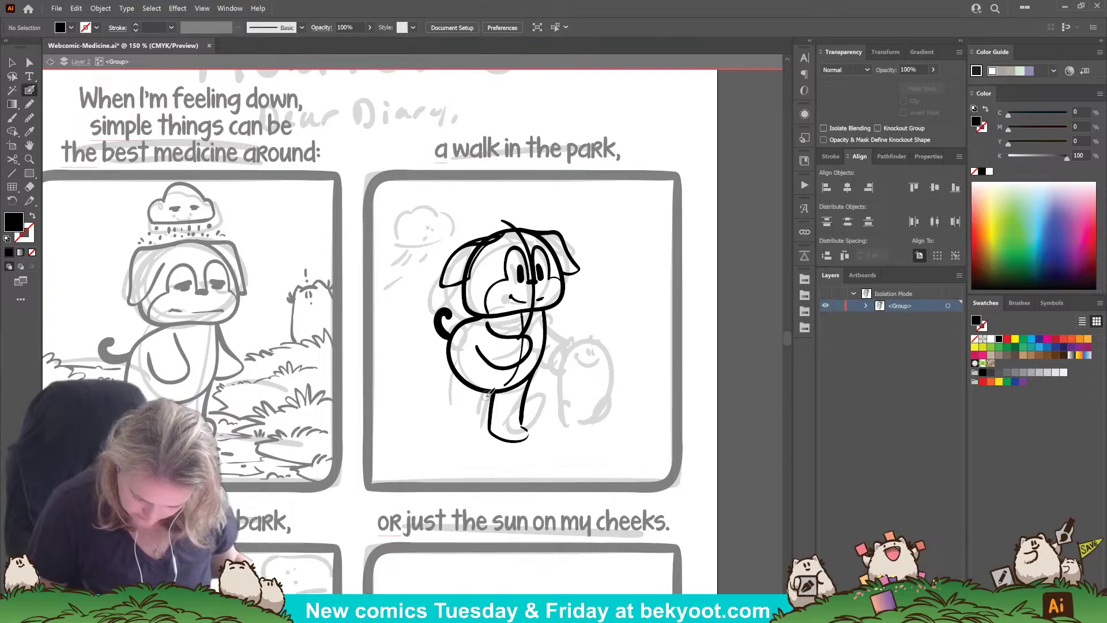
Step: Draw the dog's raised back leg along the body's lower left edge and touch up the top of the front leg
mouse_move(495, 385)
mouse_down()
mouse_move(460, 391)
mouse_move(446, 364)
mouse_move(458, 328)
mouse_move(448, 394)
mouse_move(479, 397)
mouse_up()
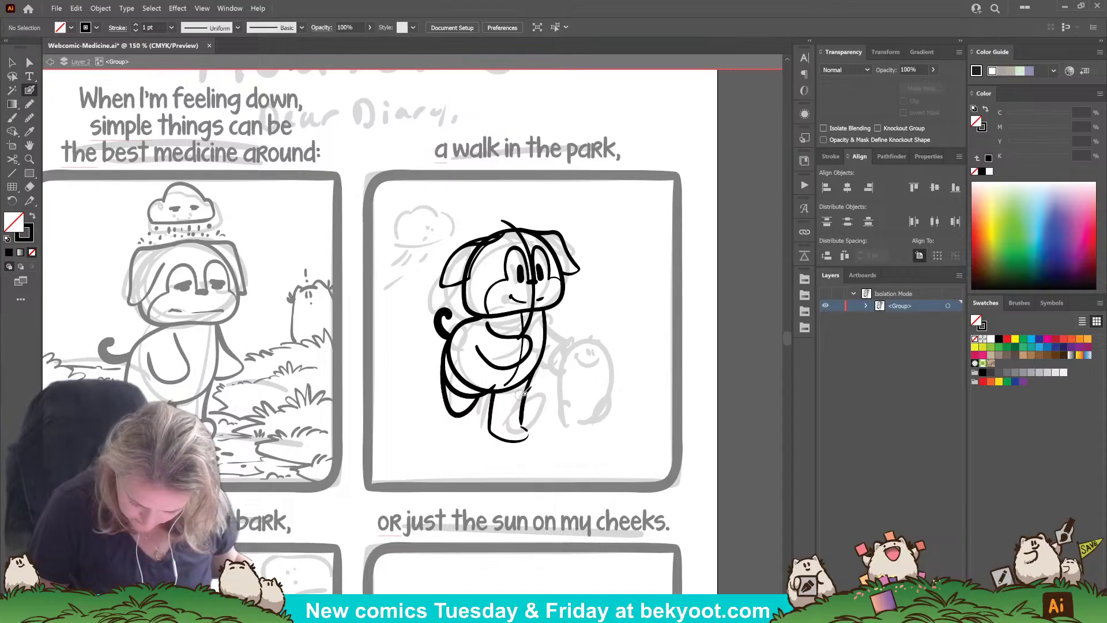
ctrl+click(494, 430)
drag(535, 388, 533, 385)
ctrl+click(542, 413)
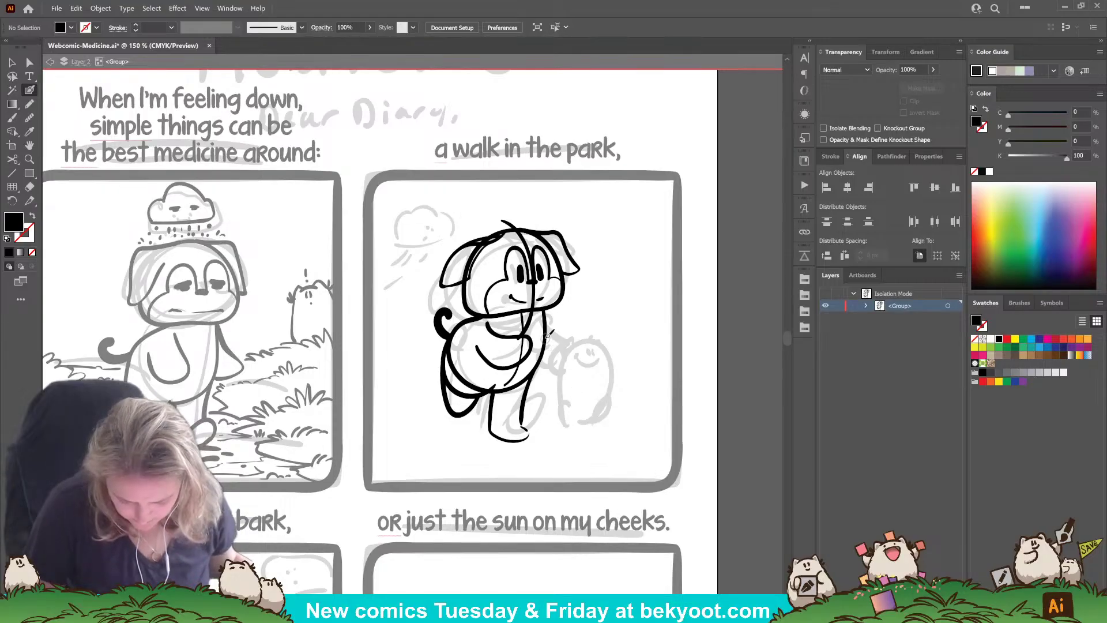
Step: Draw the dog's other arm reaching from the shoulder down to the small creature's head, ending in a rounded paw
mouse_move(549, 320)
mouse_down()
mouse_move(580, 348)
mouse_move(546, 349)
mouse_up()
key(ctrl+z)
key(ctrl+z)
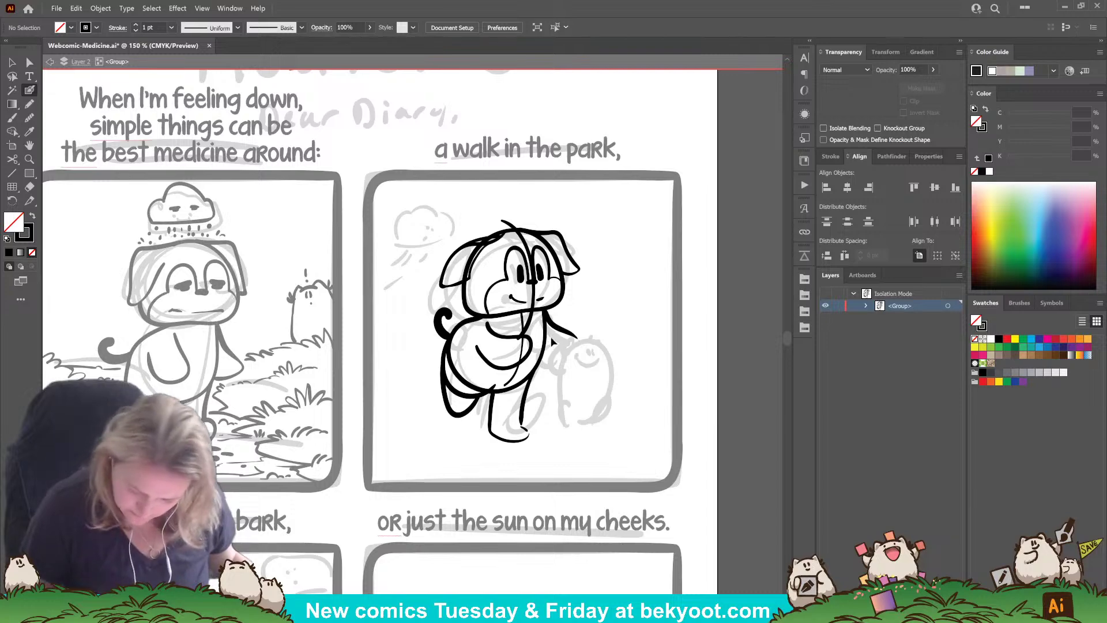
click(548, 345)
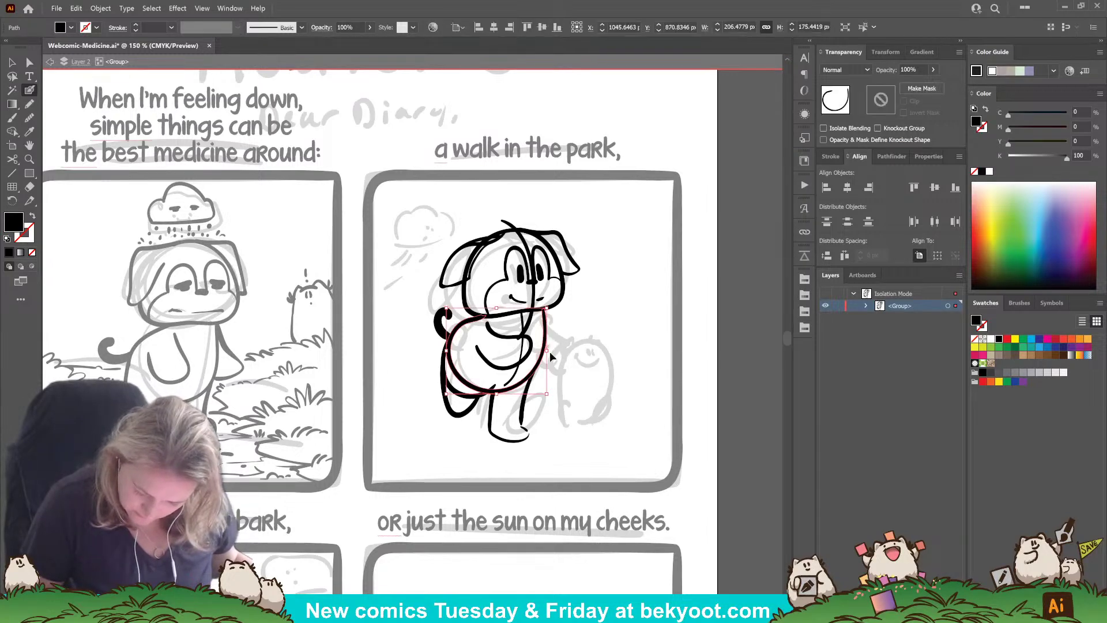
click(558, 347)
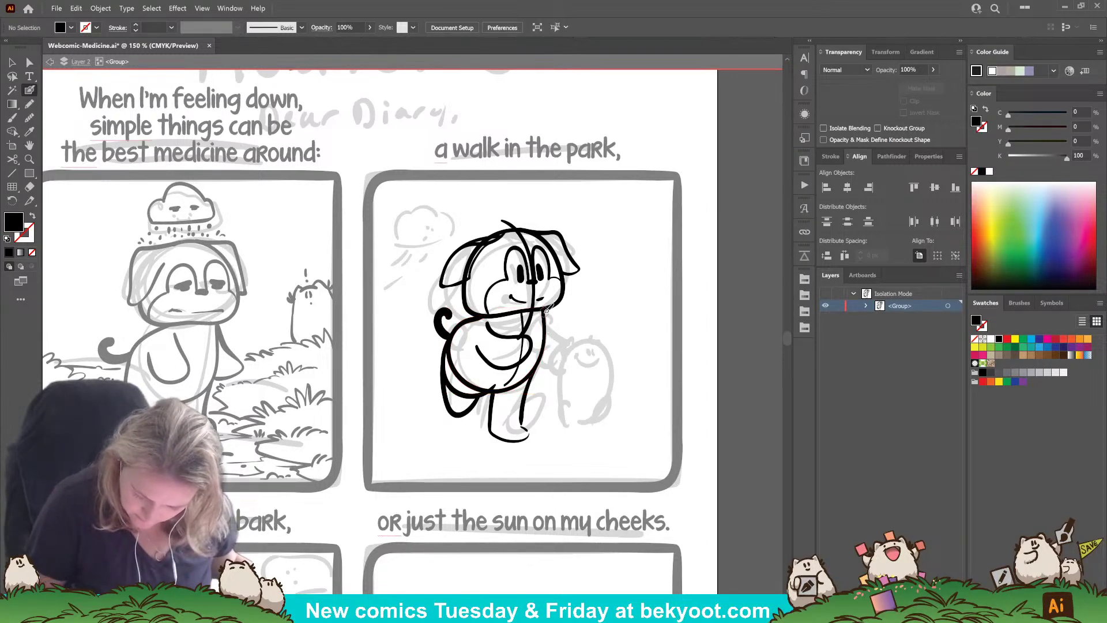
mouse_move(548, 319)
mouse_down()
mouse_move(580, 360)
mouse_move(540, 362)
mouse_up()
drag(549, 428, 528, 422)
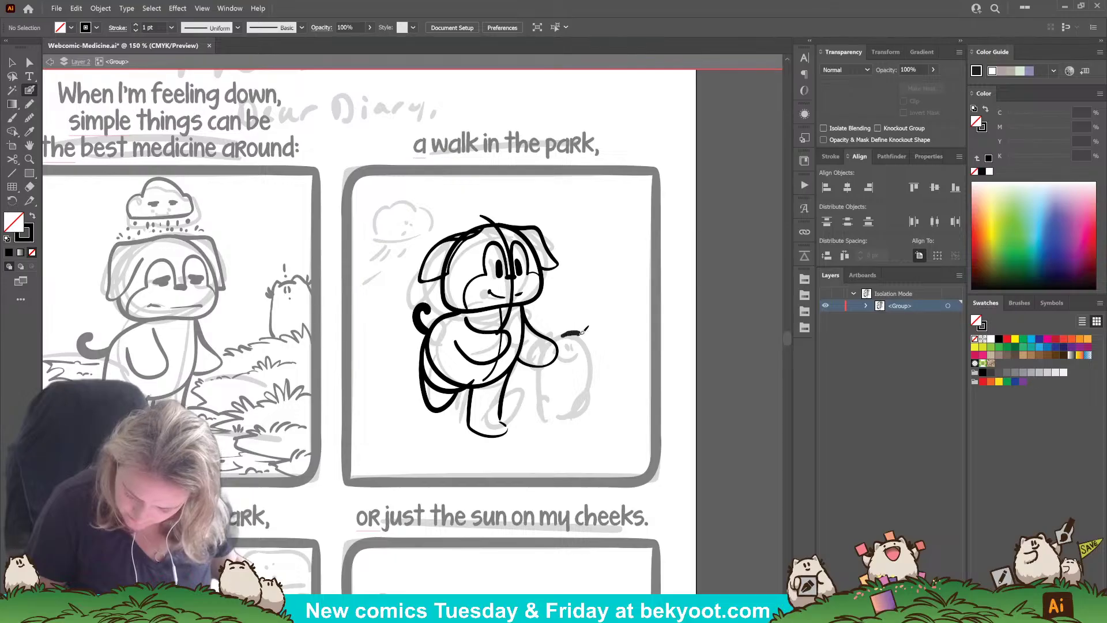
drag(581, 334, 607, 341)
key(ctrl+z)
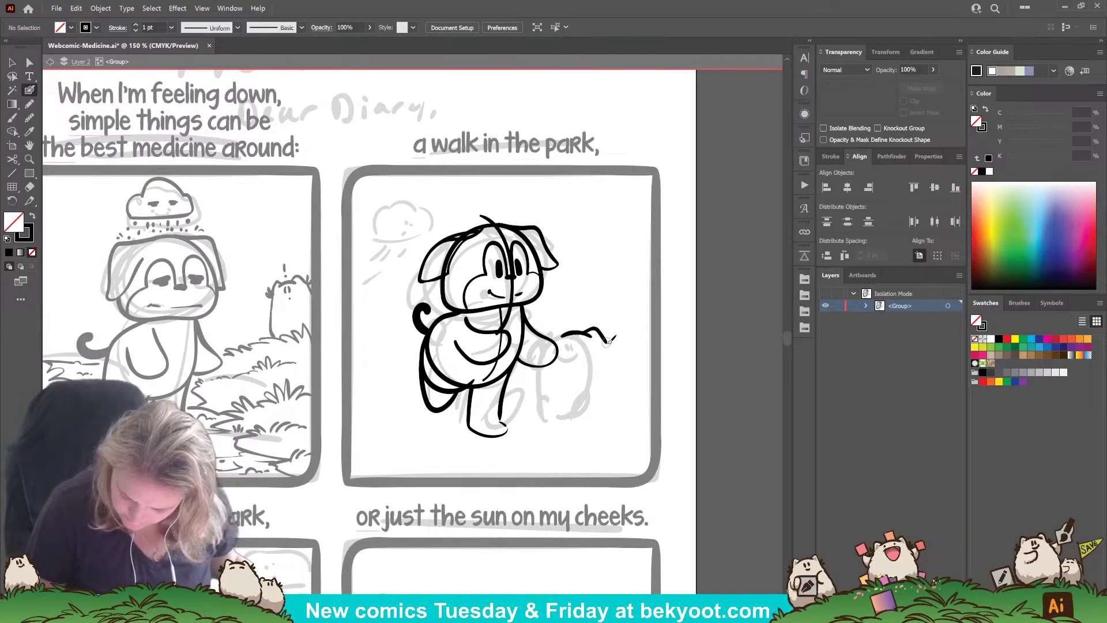
key(ctrl+z)
key(ctrl+z)
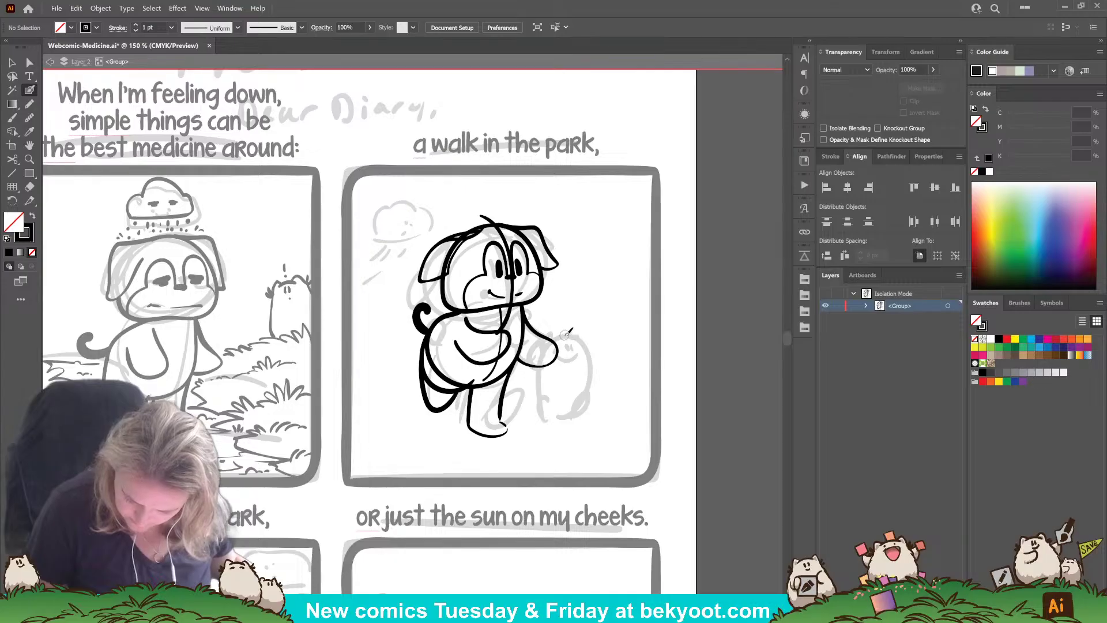
Step: Draw the small creature's head top with two pointed ears, and add its eyes and smile beside the dog's paw
drag(586, 332, 591, 334)
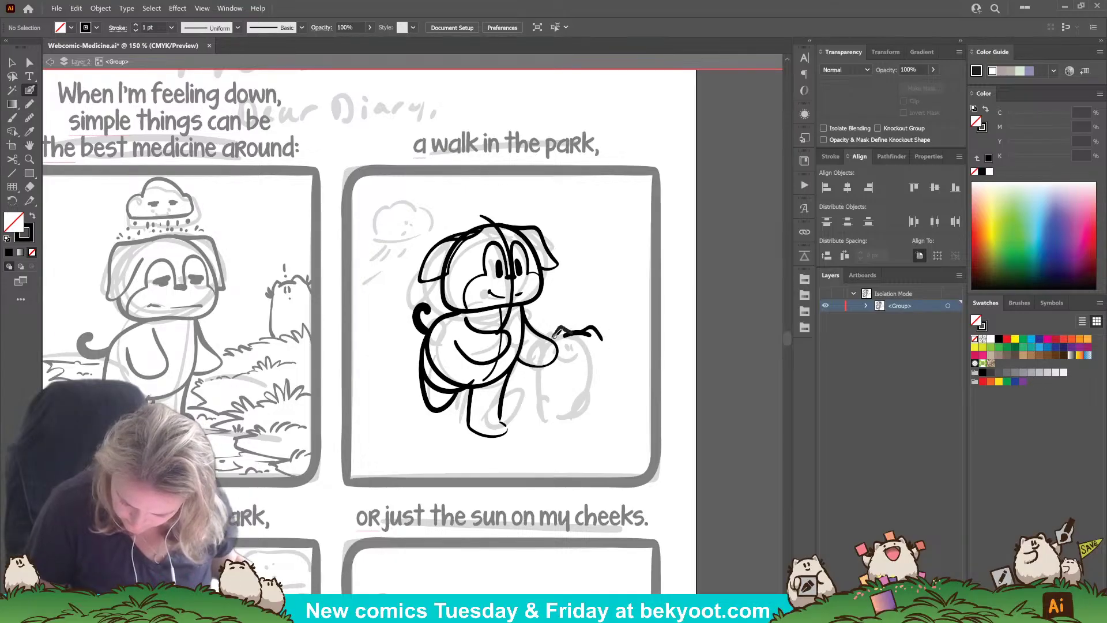
drag(555, 337, 553, 341)
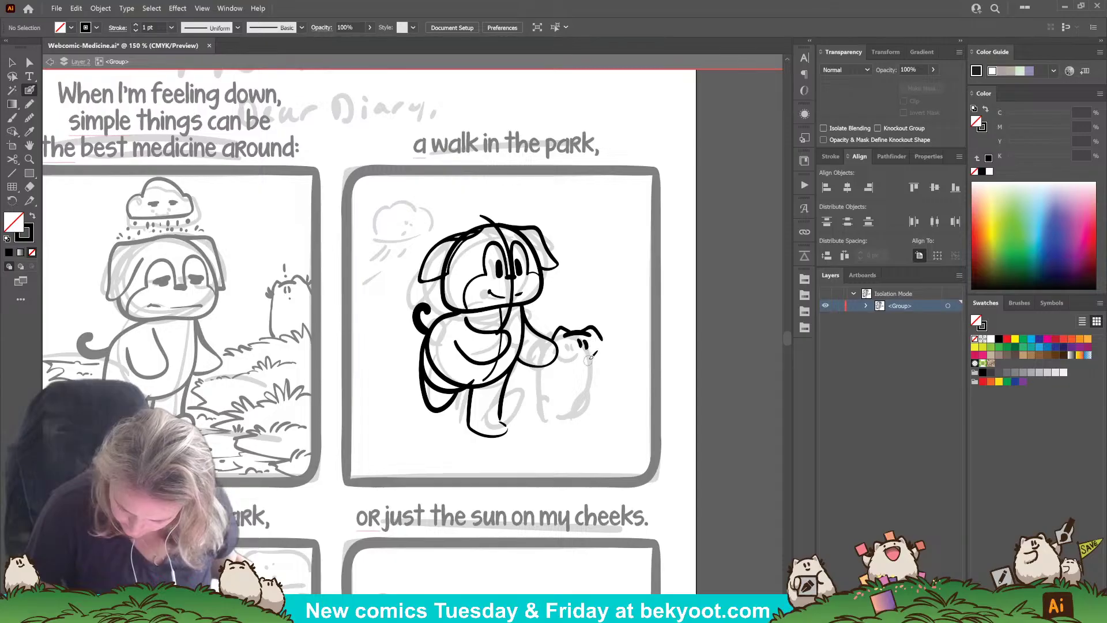
key(ctrl+z)
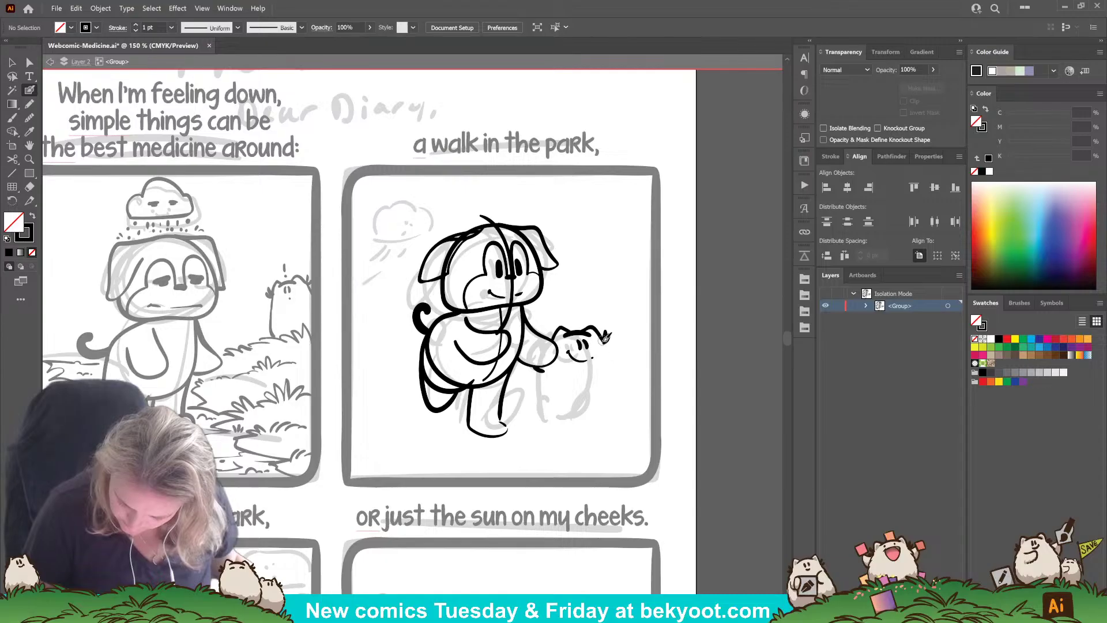
Step: Draw the small creature's rounded body with two small feet, a tuft beside its ear and a short arm
drag(605, 336, 611, 355)
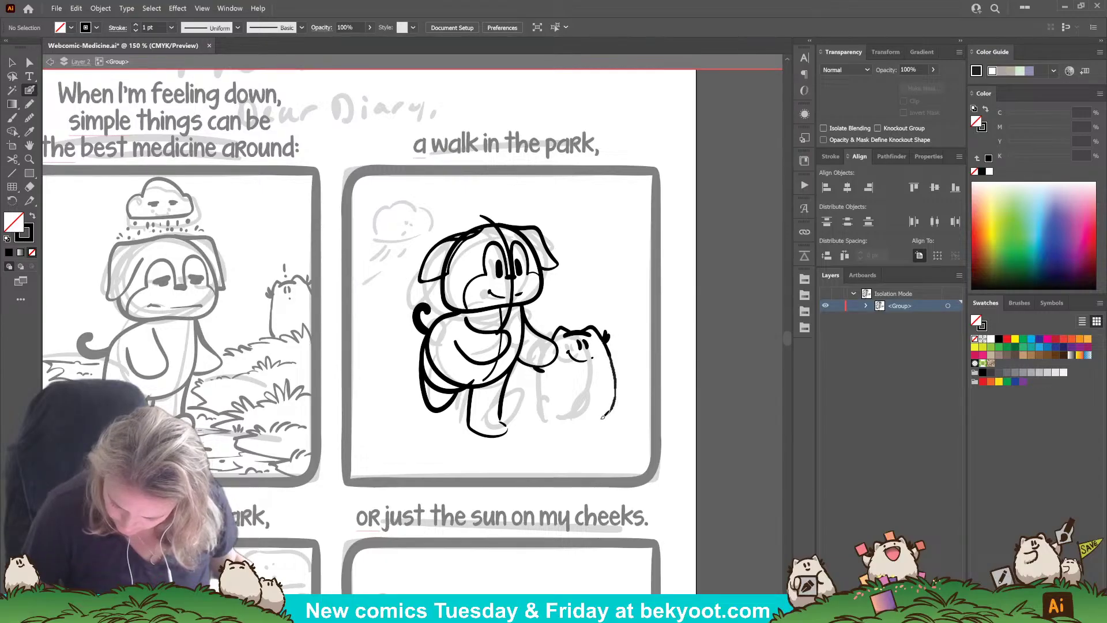
mouse_move(572, 424)
mouse_down()
mouse_move(535, 400)
mouse_move(542, 371)
mouse_up()
mouse_move(536, 410)
mouse_down()
mouse_move(544, 422)
mouse_move(593, 419)
mouse_move(578, 425)
mouse_up()
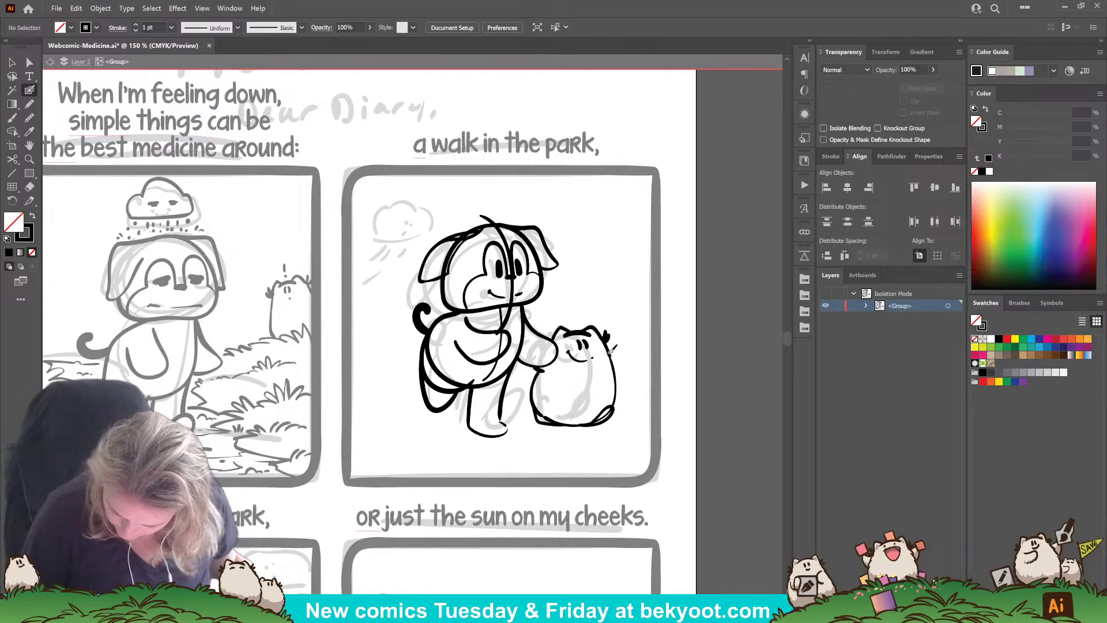
drag(620, 377, 616, 381)
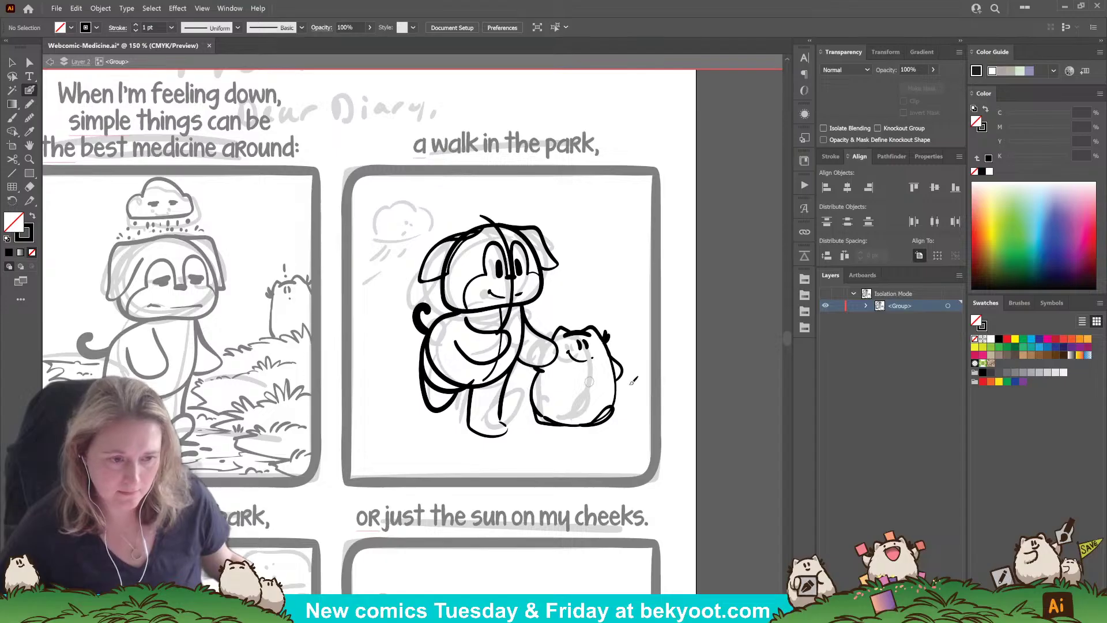
Step: Erase the part of the creature's body outline that overlaps its right foot
scroll(624, 407, up, 2)
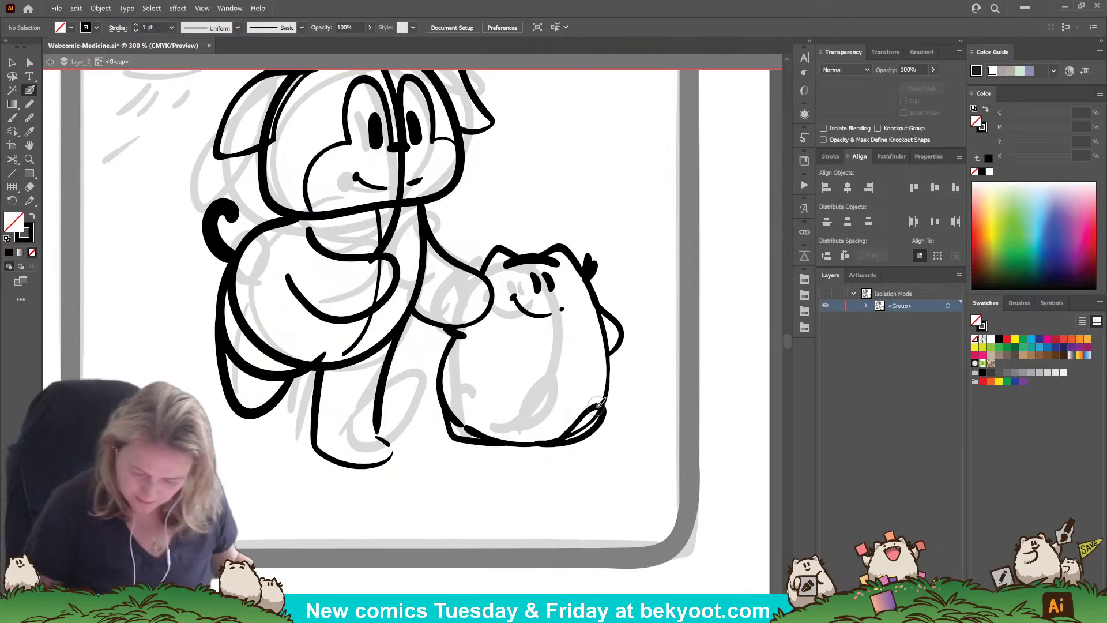
ctrl+click(608, 379)
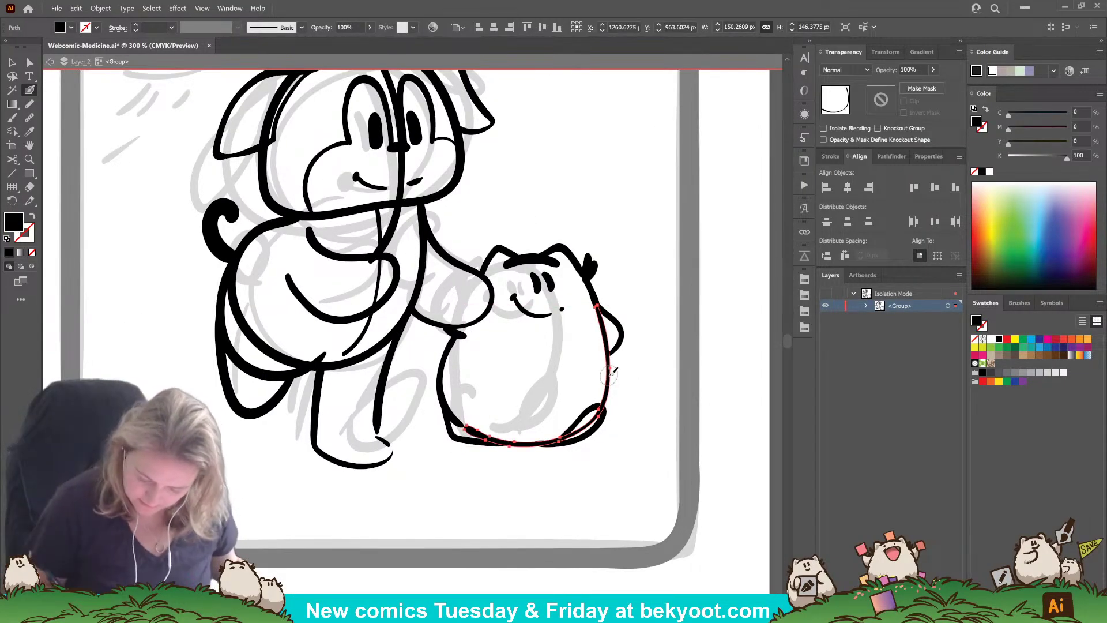
mouse_move(586, 426)
mouse_down()
mouse_move(566, 441)
mouse_move(594, 418)
mouse_up()
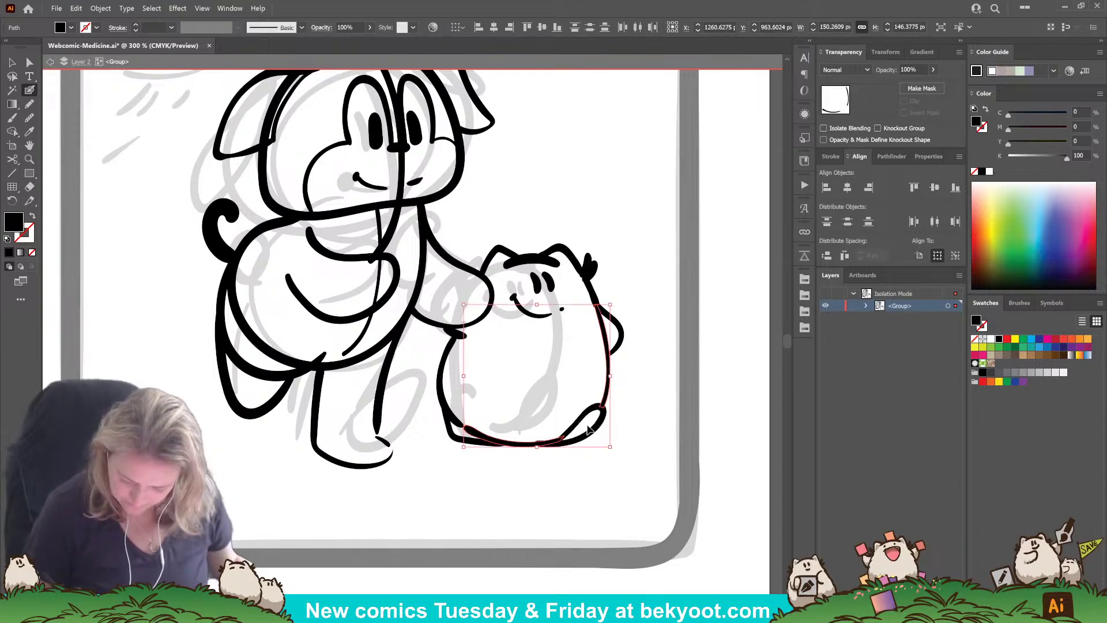
ctrl+click(587, 460)
Step: Adjust the end anchor point of the creature's right foot so it blends into the body's bottom line
ctrl+click(571, 443)
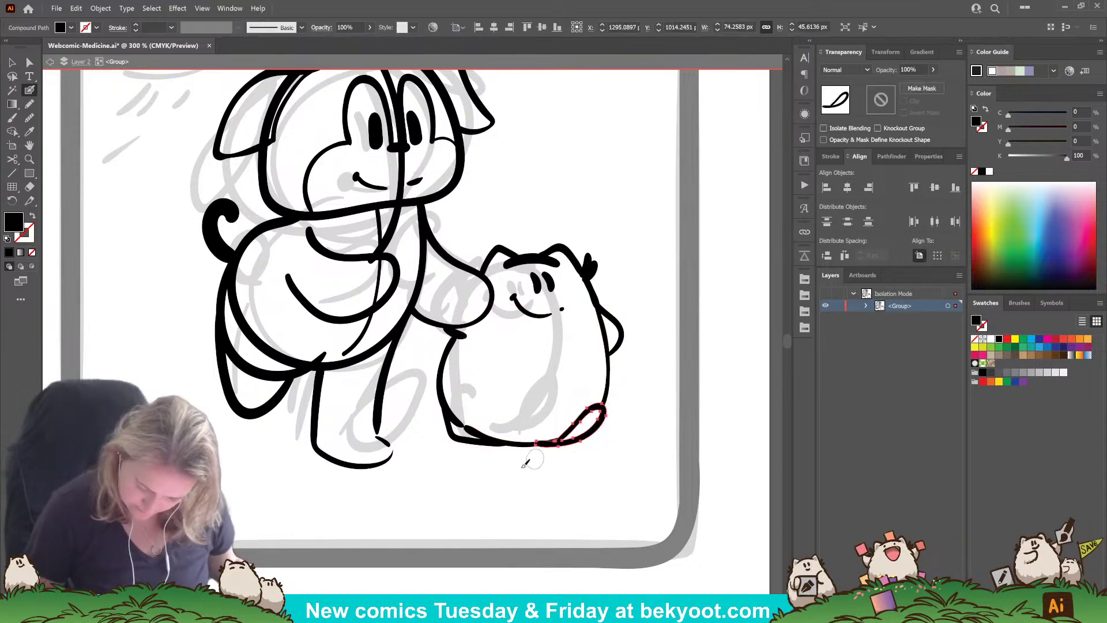
key(a)
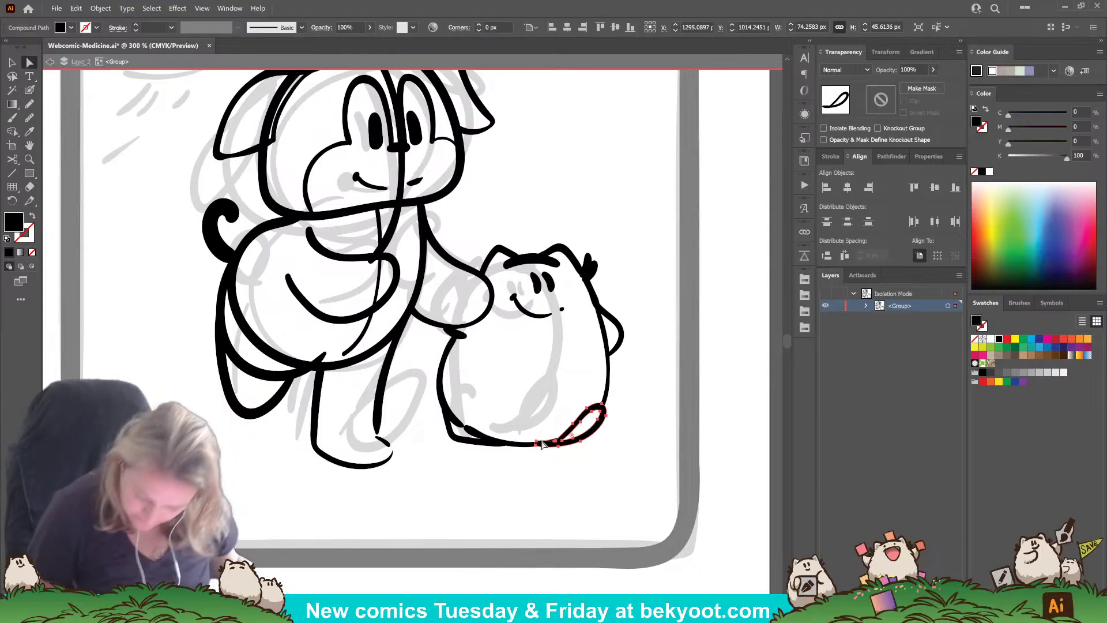
click(540, 445)
drag(538, 446, 539, 447)
click(522, 466)
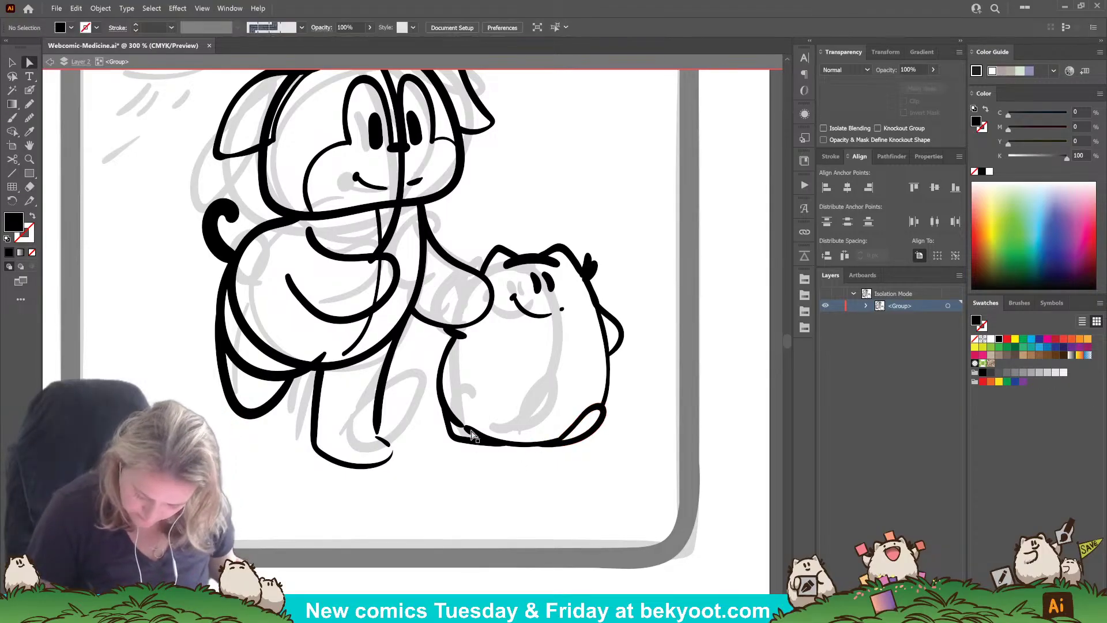
Step: Move the end anchor point of the creature's left foot stroke to meet the body outline
click(470, 432)
drag(466, 429, 455, 419)
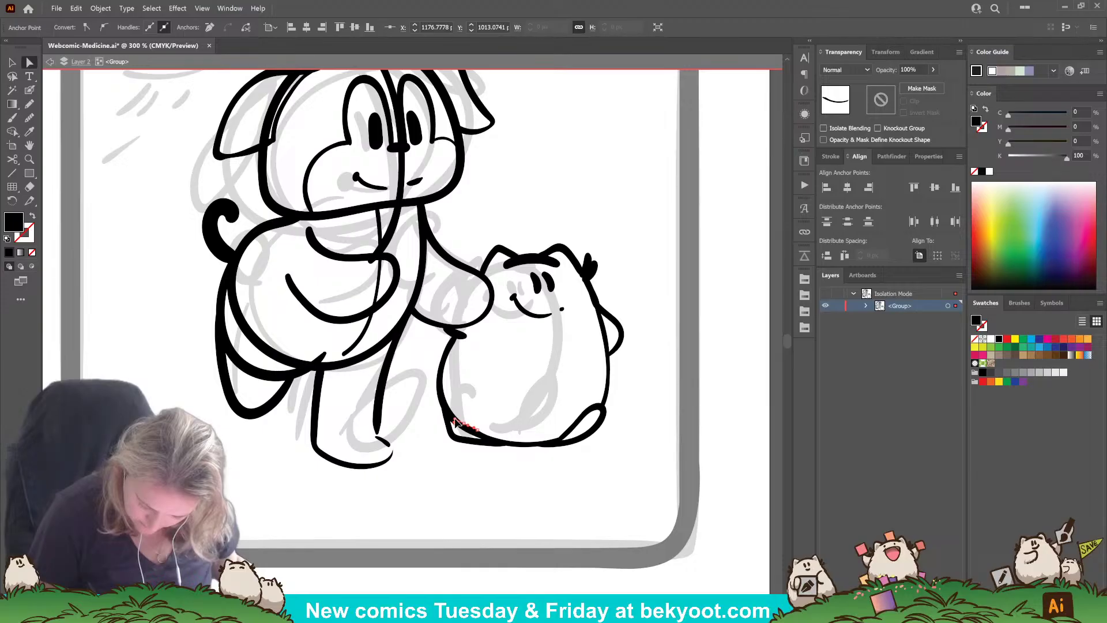
click(533, 414)
Step: Delete the vertical centre guide lines running through the dog's head and body
drag(519, 470, 502, 520)
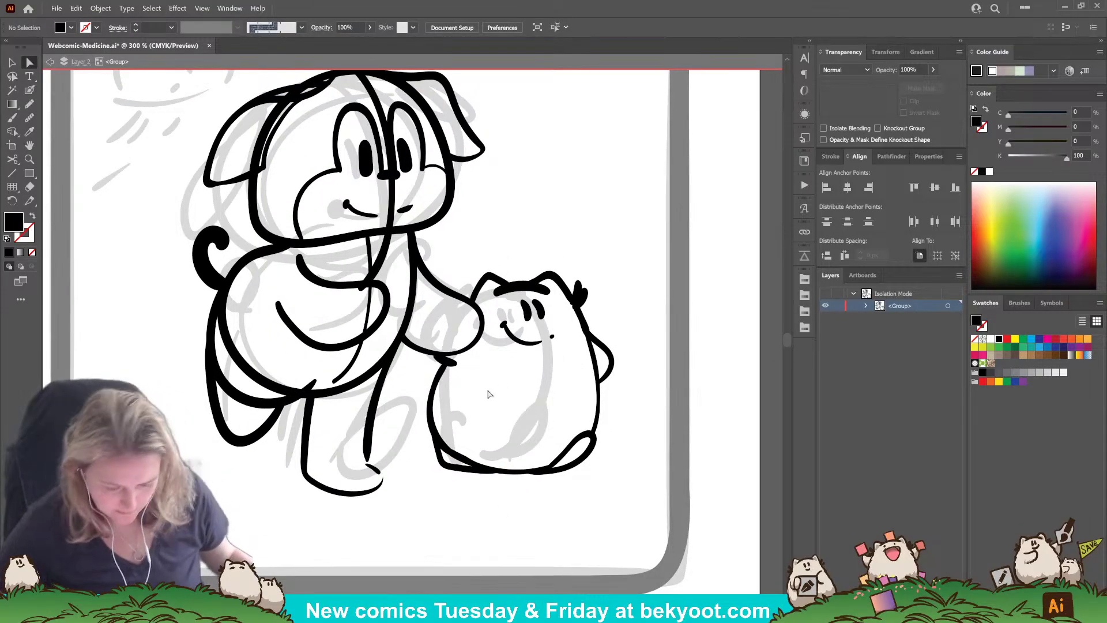
scroll(387, 369, down, 1)
drag(401, 479, 453, 518)
click(428, 370)
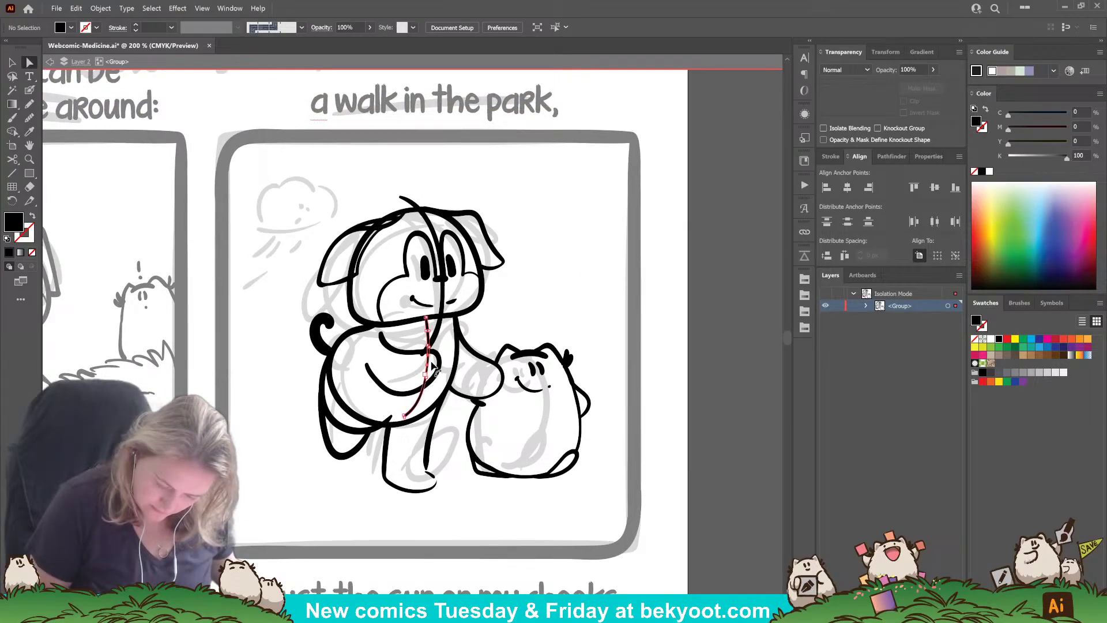
shift+click(438, 330)
key(Delete)
key(Delete)
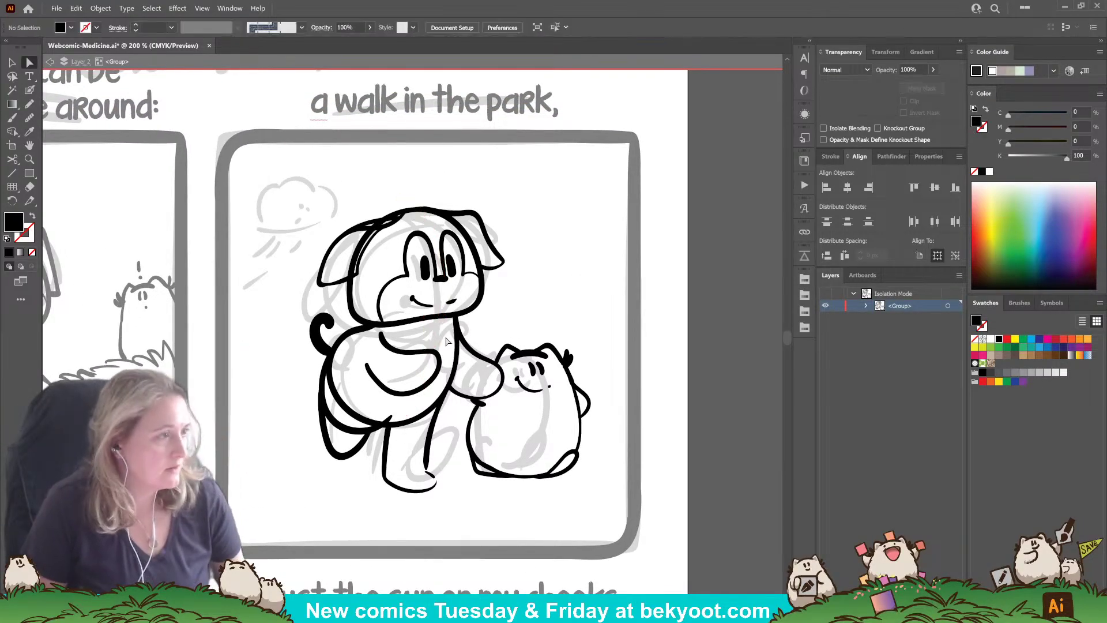
Step: Erase the lower left stretch of the dog's body outline where it doubles the back leg, and deselect it
click(364, 410)
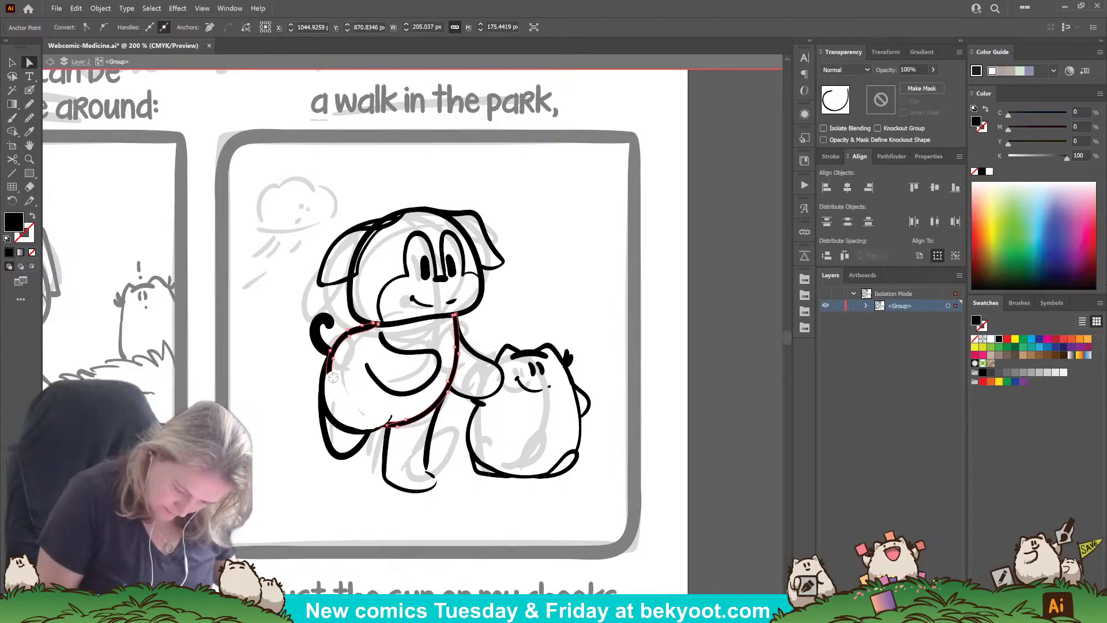
drag(345, 352, 350, 346)
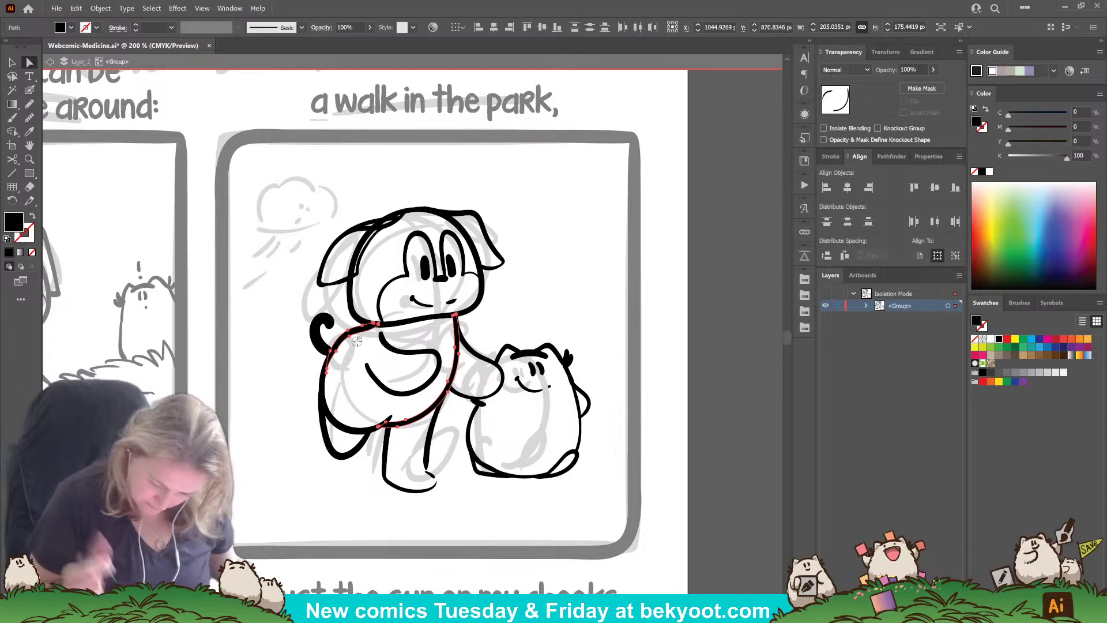
click(398, 518)
Step: Erase the upper left stretch of the dog's head outline where it doubles the ear's inner edge
drag(442, 474, 450, 514)
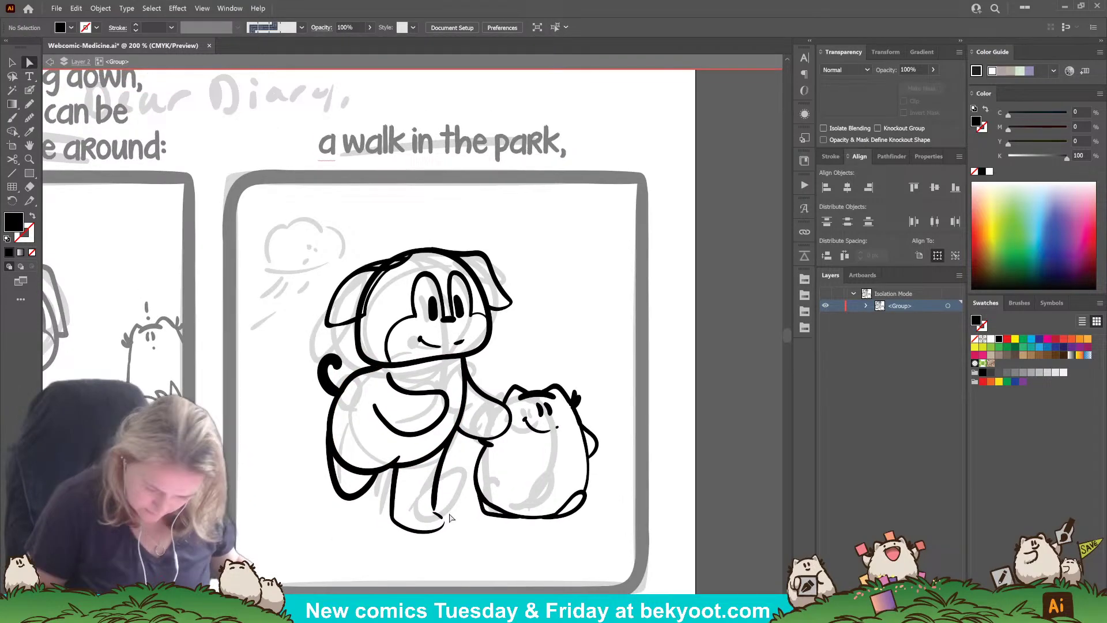
click(359, 332)
key(shift+e)
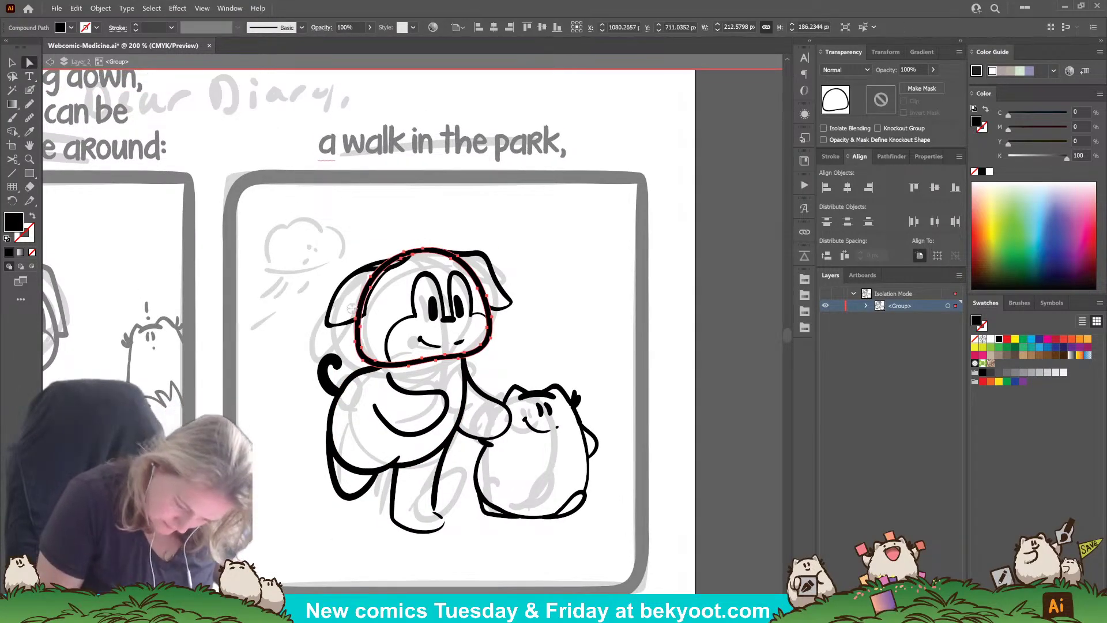
mouse_move(362, 306)
mouse_down()
mouse_move(373, 283)
mouse_move(397, 273)
mouse_up()
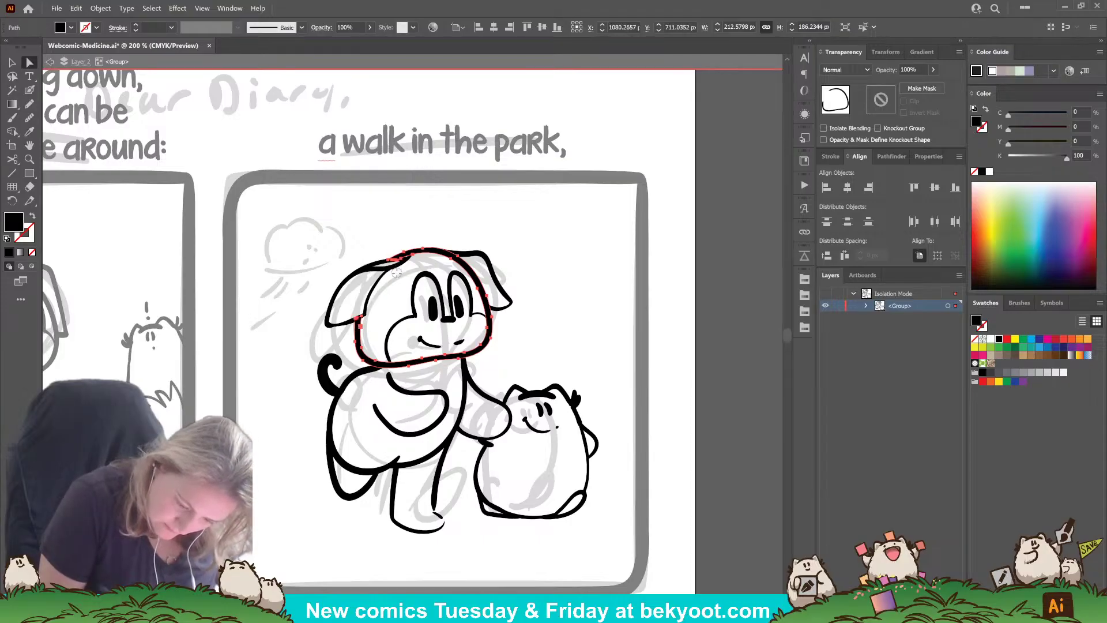
Step: Ink ground line and grass tufts on both sides of the creature and over the dog's front foot with the Blob Brush
key(a)
click(574, 292)
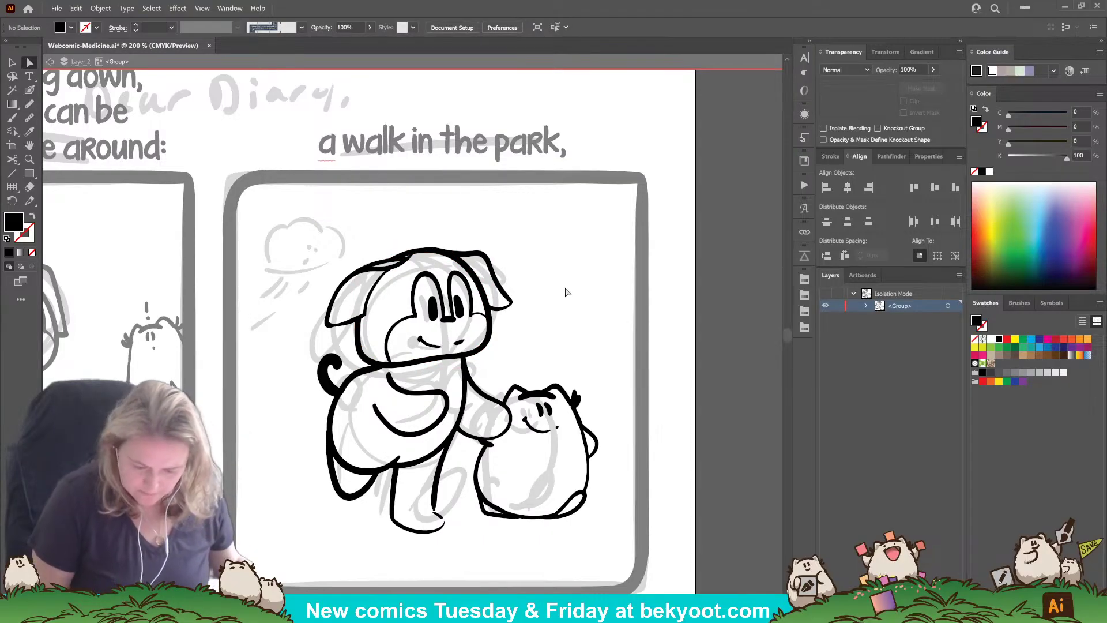
click(30, 90)
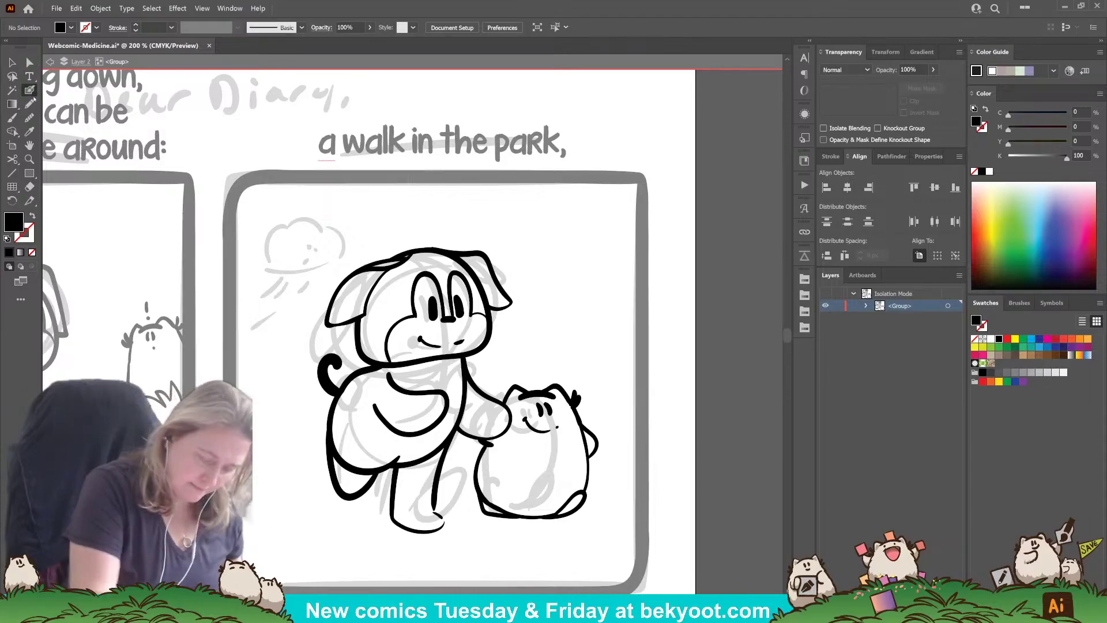
key(shift+x)
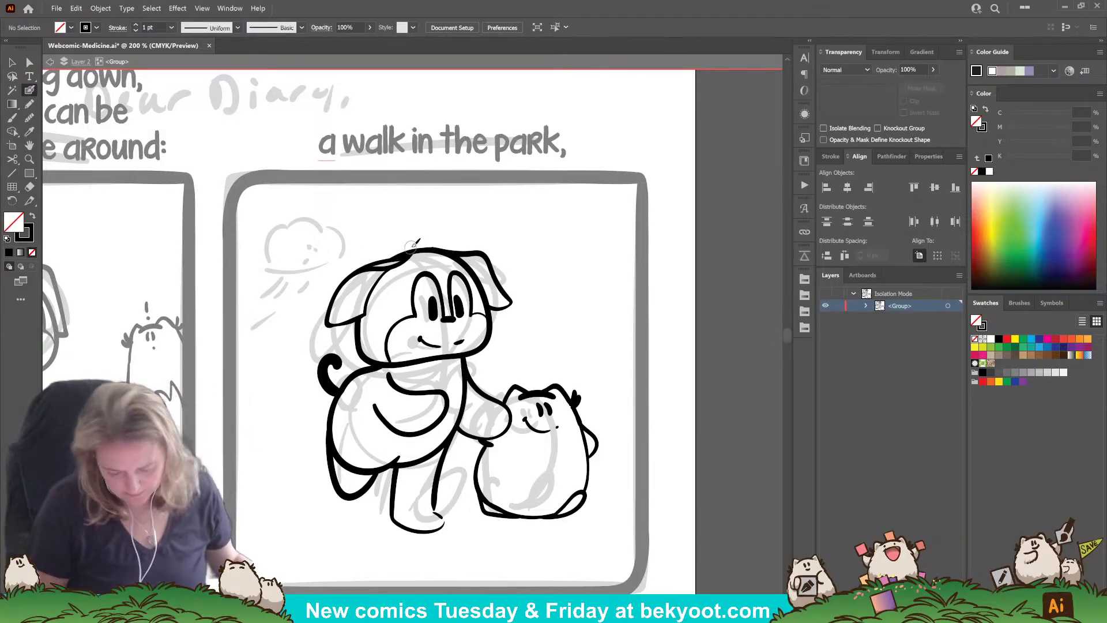
drag(509, 550, 547, 526)
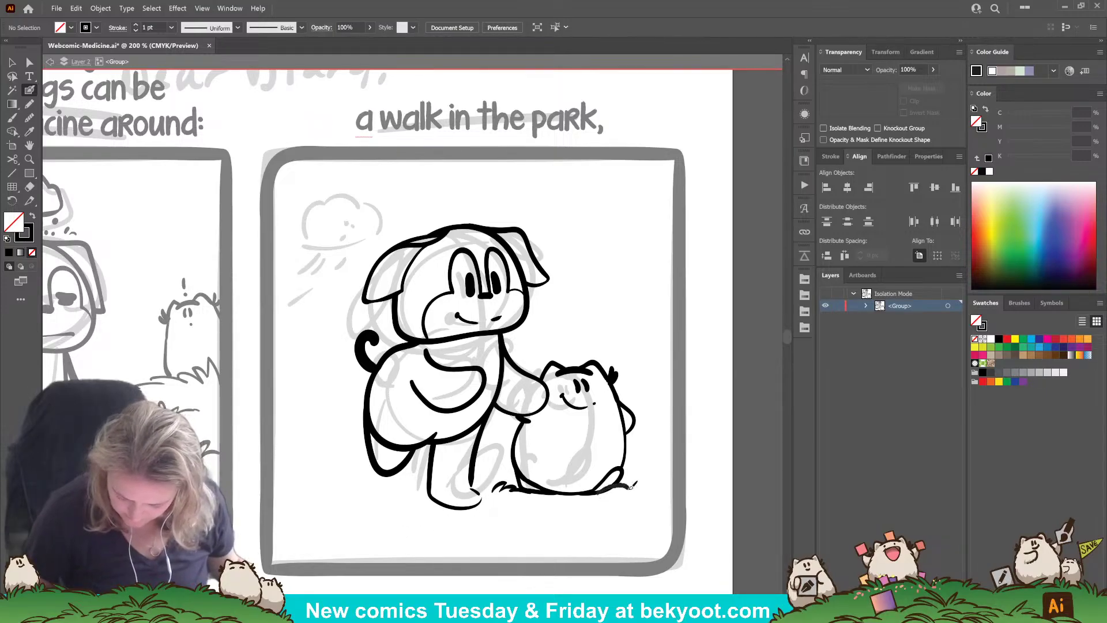
drag(630, 487, 664, 490)
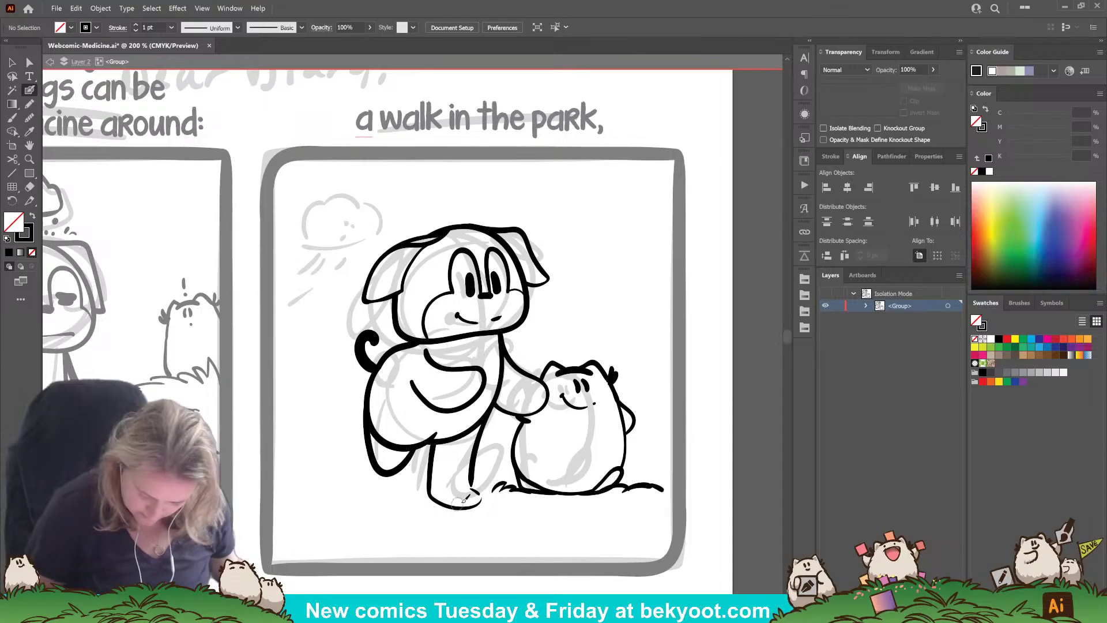
mouse_move(452, 500)
mouse_down()
mouse_move(500, 503)
mouse_move(498, 494)
mouse_up()
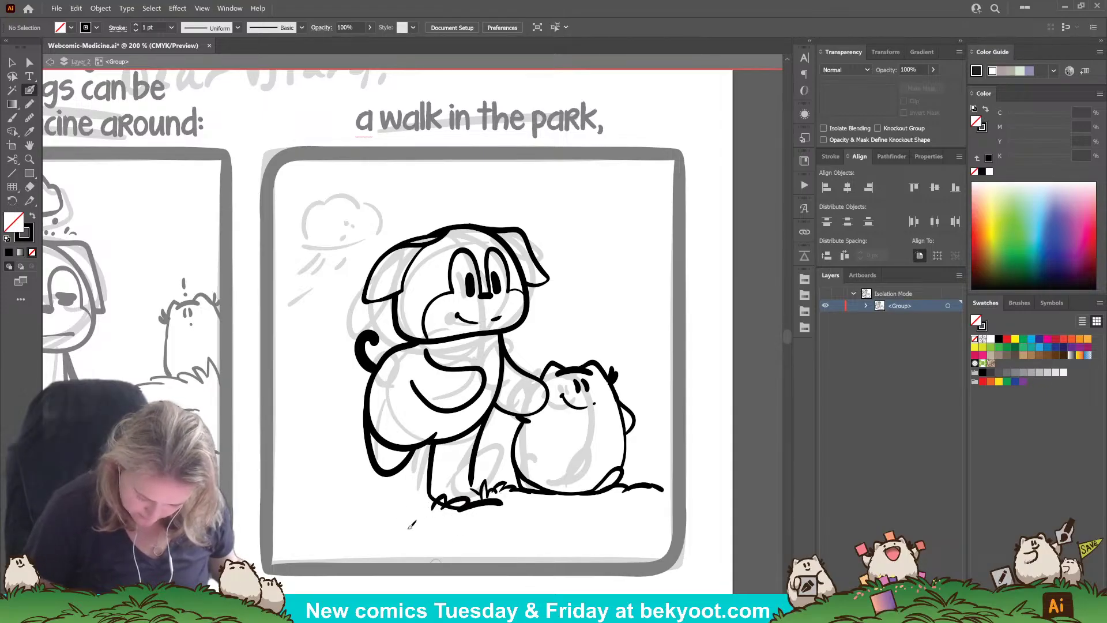
Step: Ink a row of grass tufts from the dog's front foot to the panel's left border, filling the gap beside the foot
mouse_move(414, 507)
mouse_down()
mouse_move(408, 489)
mouse_move(405, 500)
mouse_move(377, 489)
mouse_move(338, 499)
mouse_up()
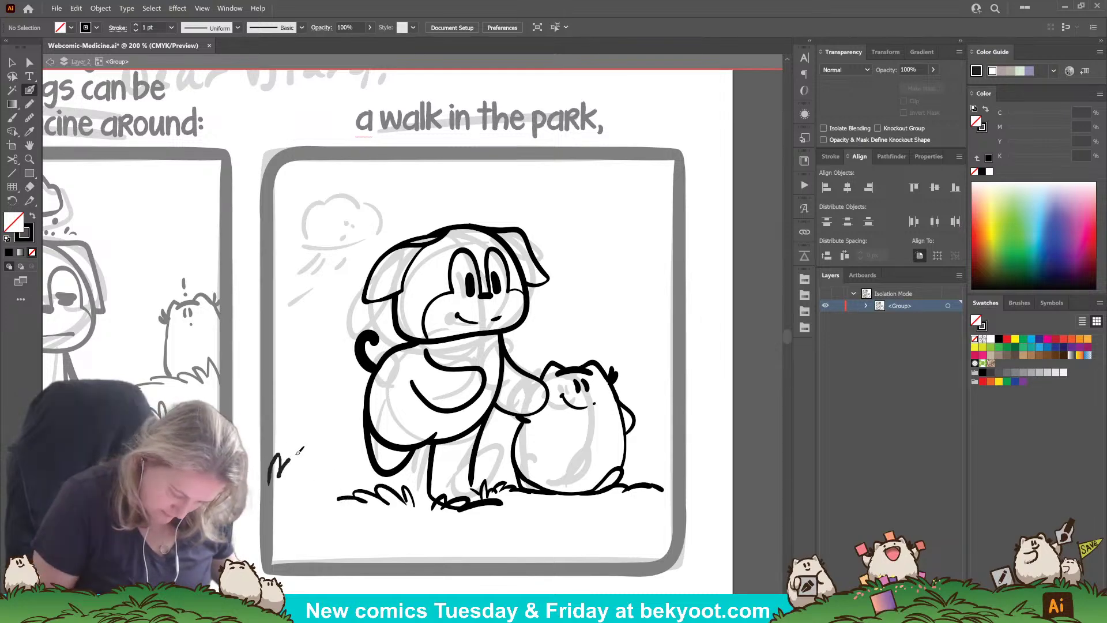
mouse_move(299, 450)
mouse_down()
mouse_move(291, 480)
mouse_move(322, 475)
mouse_move(314, 498)
mouse_move(341, 505)
mouse_up()
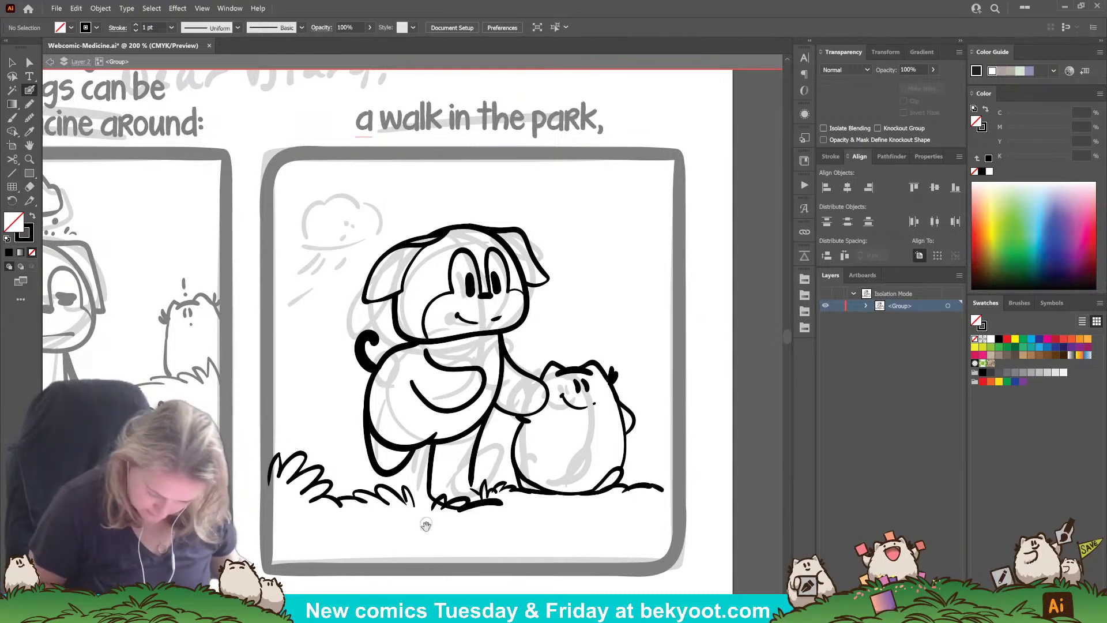
drag(418, 526, 426, 556)
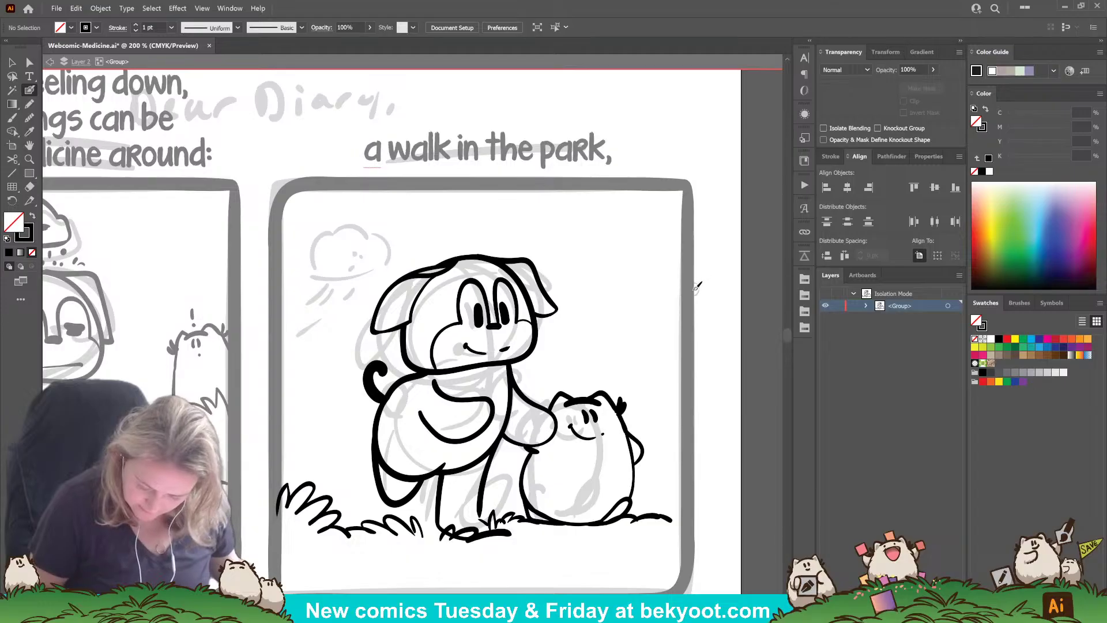
mouse_move(427, 530)
mouse_down()
mouse_move(441, 537)
mouse_move(435, 530)
mouse_up()
key(ctrl+z)
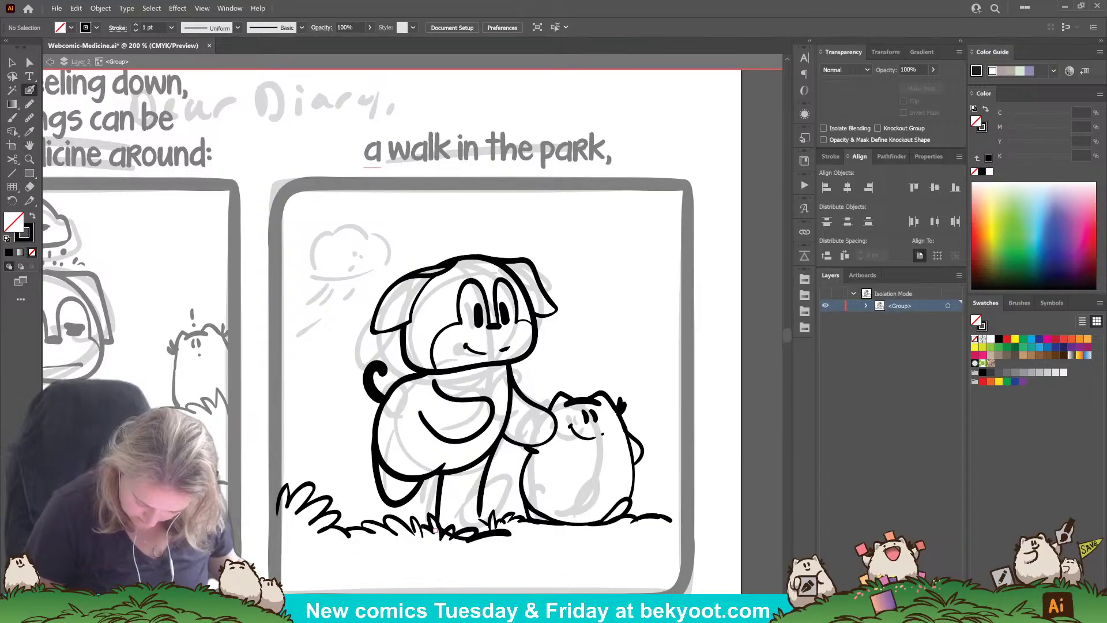
Step: Erase the foot curve of the dog's front leg outline where the grass covers it, and deselect the leg
ctrl+click(439, 500)
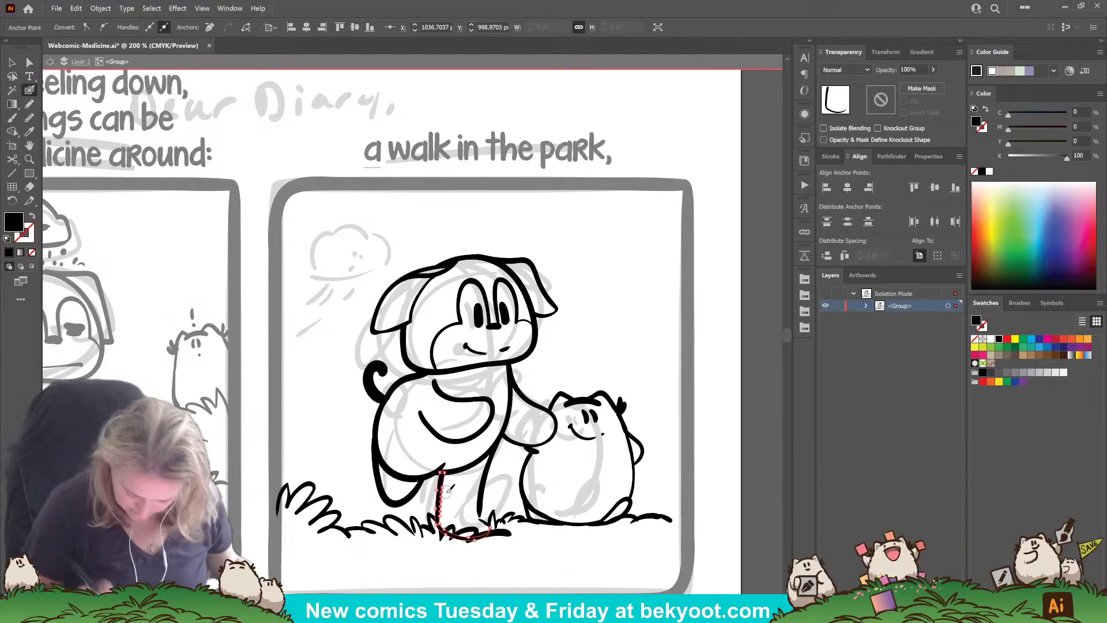
drag(452, 542, 492, 536)
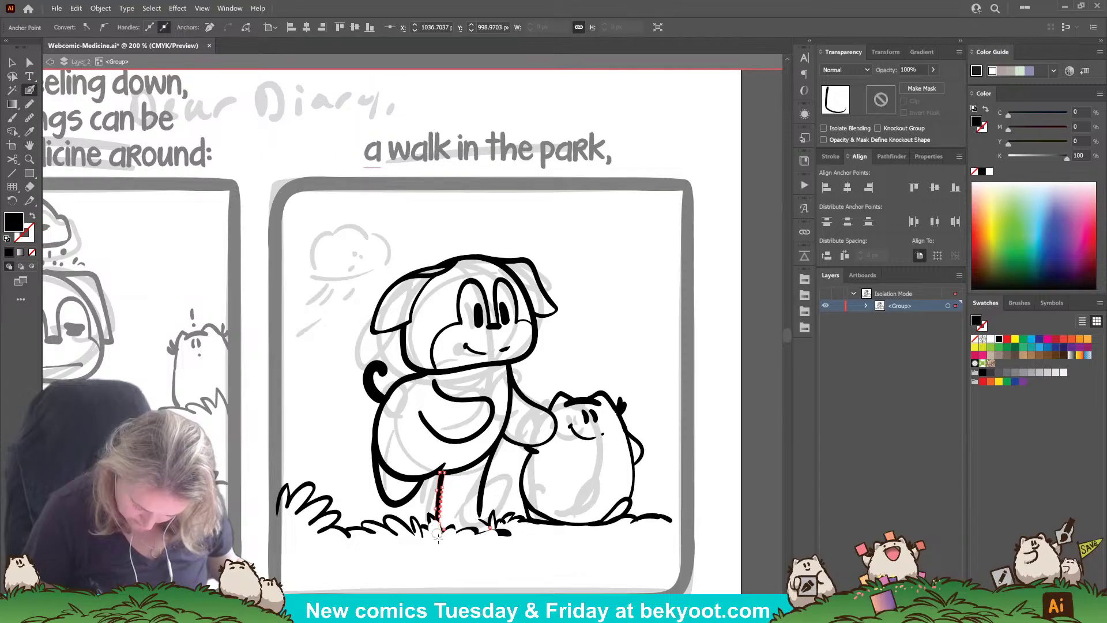
drag(439, 539, 487, 577)
ctrl+click(450, 563)
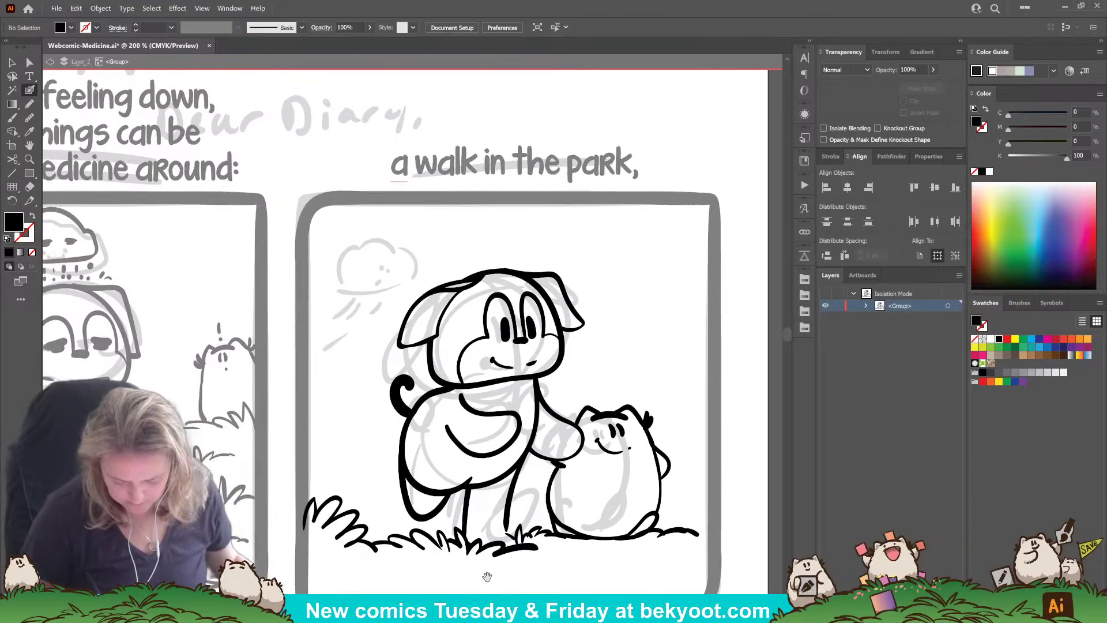
Step: Ink the small rain cloud's outline and its face dots in the panel's upper left corner
drag(547, 447, 553, 480)
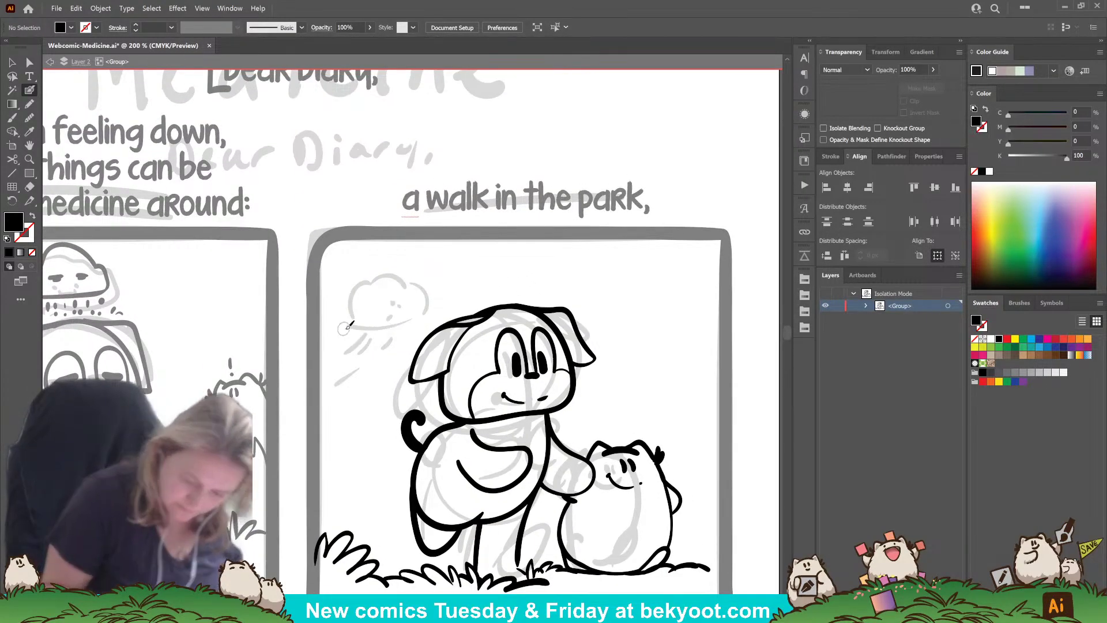
mouse_move(345, 326)
mouse_down()
mouse_move(423, 307)
mouse_move(417, 283)
mouse_move(378, 259)
mouse_up()
mouse_move(348, 298)
mouse_down()
mouse_move(334, 310)
mouse_move(349, 327)
mouse_up()
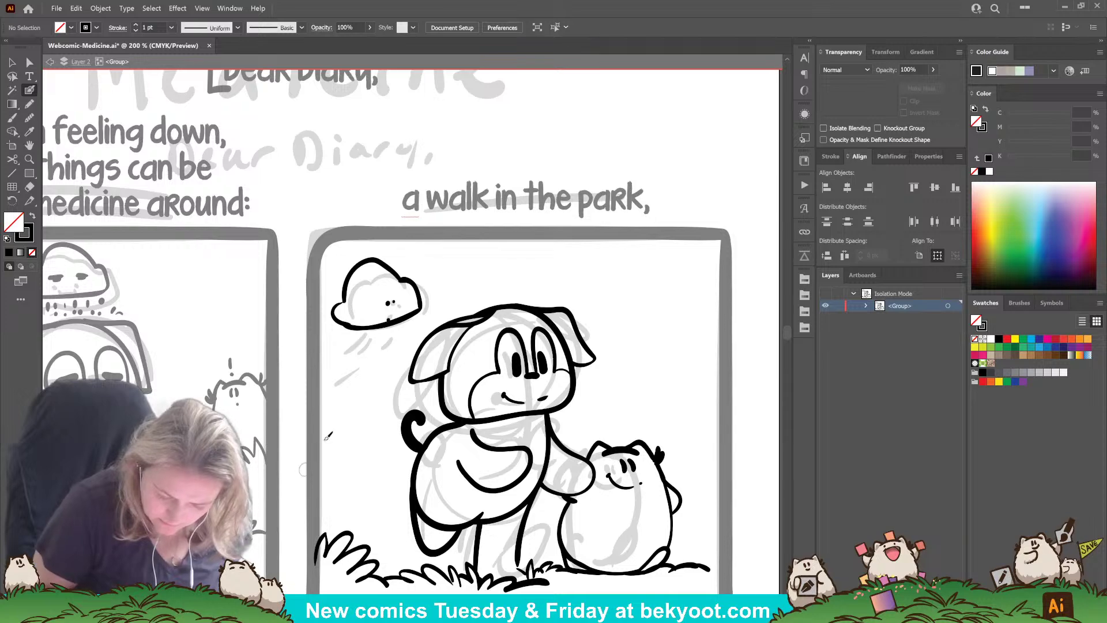
click(390, 305)
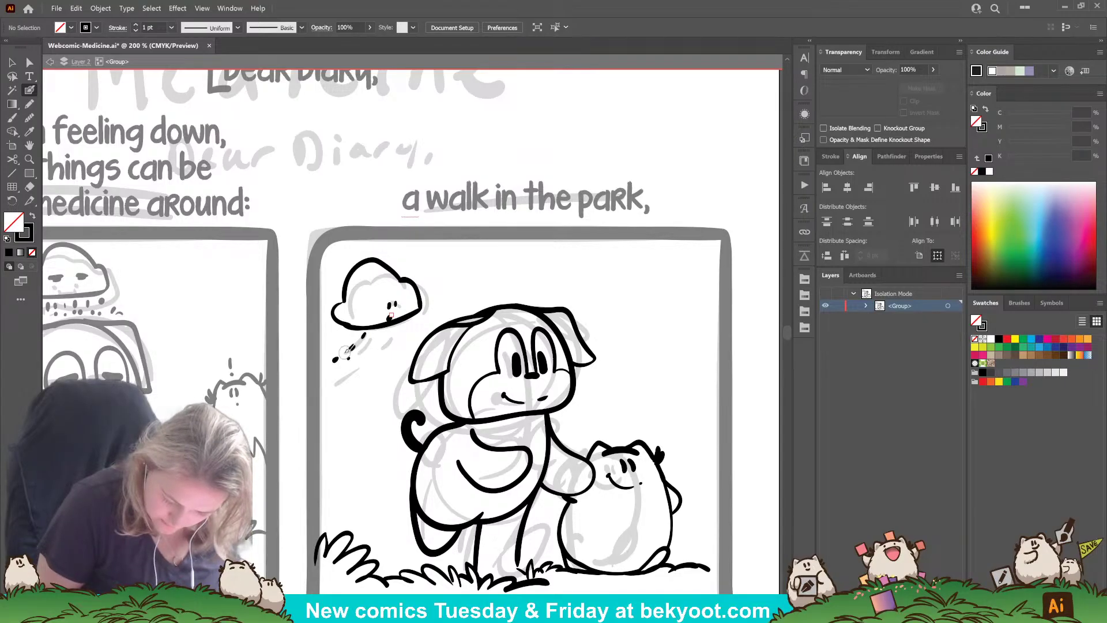
Step: Dot scattered raindrops falling diagonally beneath the cloud, following the sketched rain lines
click(339, 375)
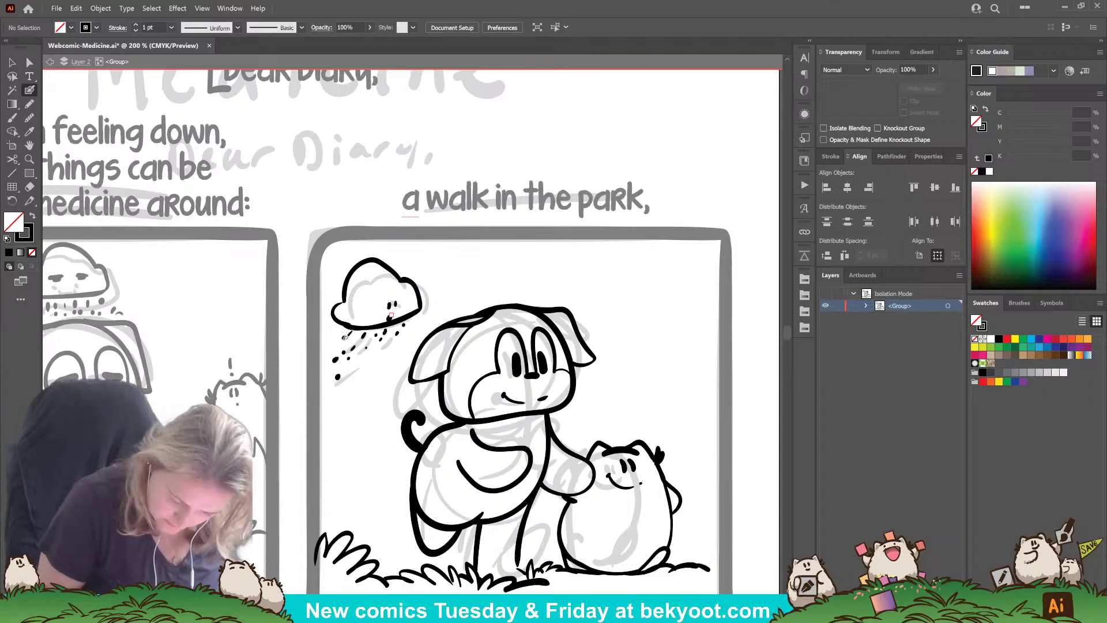
click(372, 358)
click(358, 364)
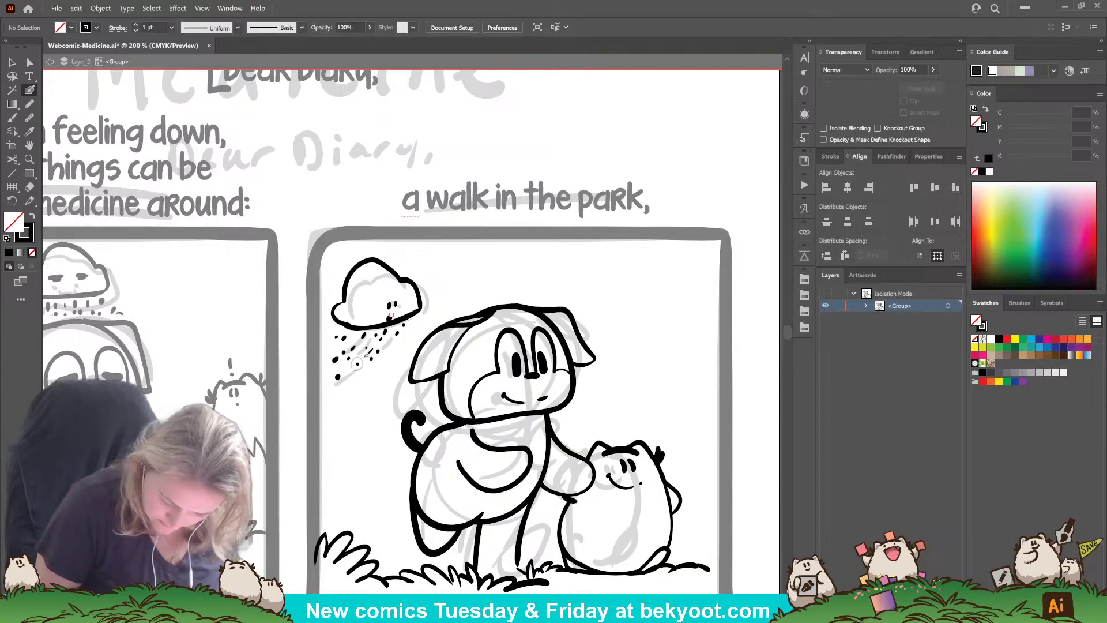
click(406, 335)
click(398, 346)
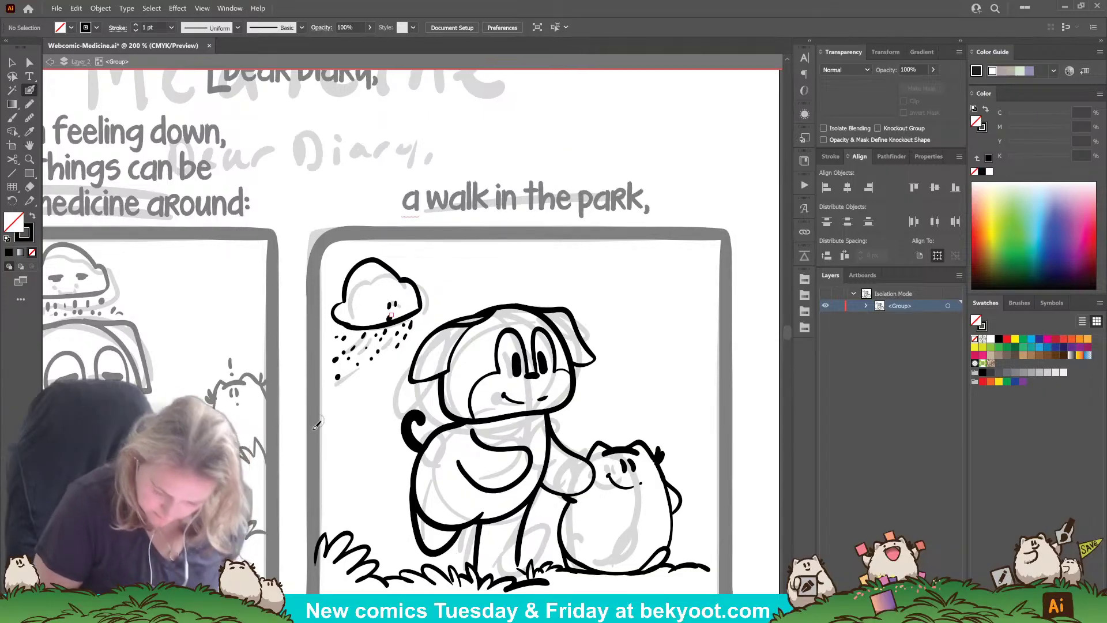
Step: Select all the raindrops under the cloud with the Lasso and group them
click(13, 77)
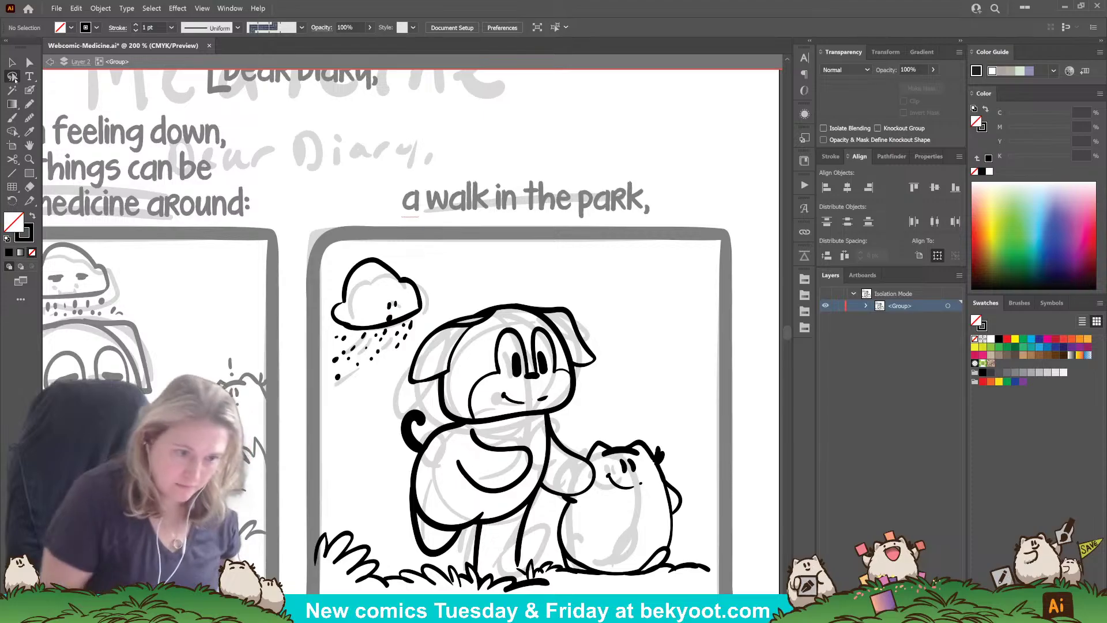
mouse_move(330, 331)
mouse_down()
mouse_move(324, 350)
mouse_move(386, 370)
mouse_move(420, 326)
mouse_move(330, 331)
mouse_up()
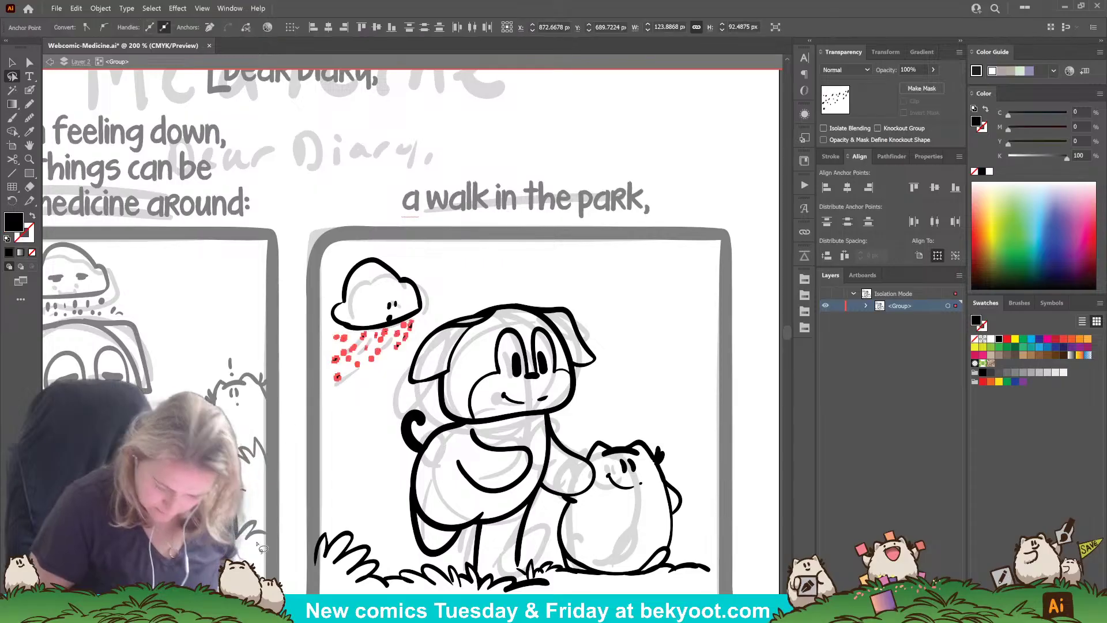
key(ctrl+g)
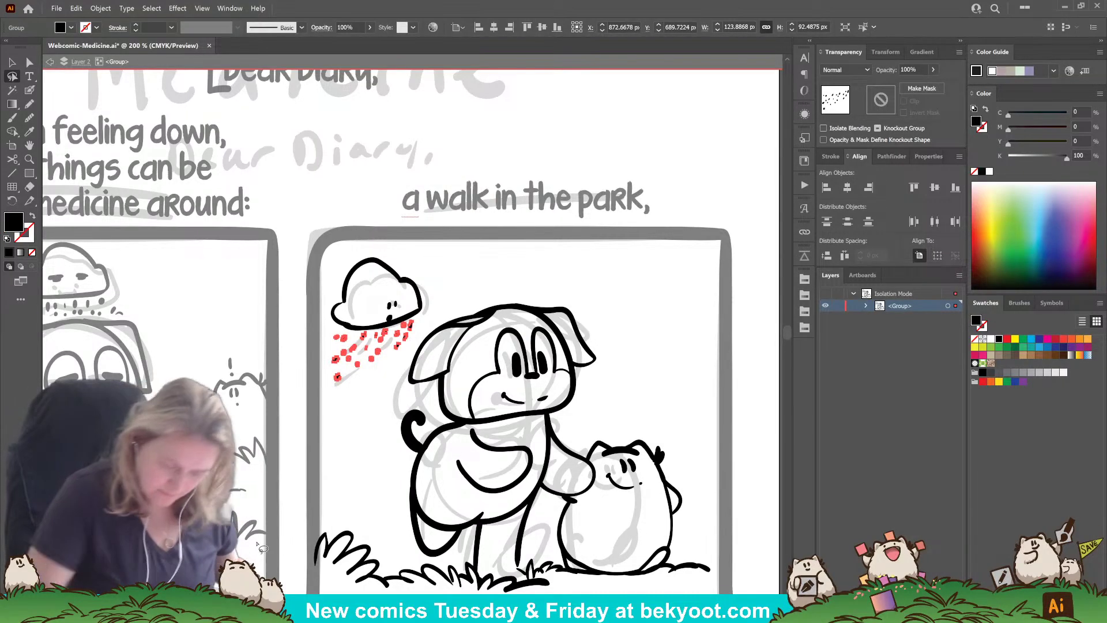
Step: Adjust the placement of the cloud's eye and mouth dots, and deselect them
click(12, 64)
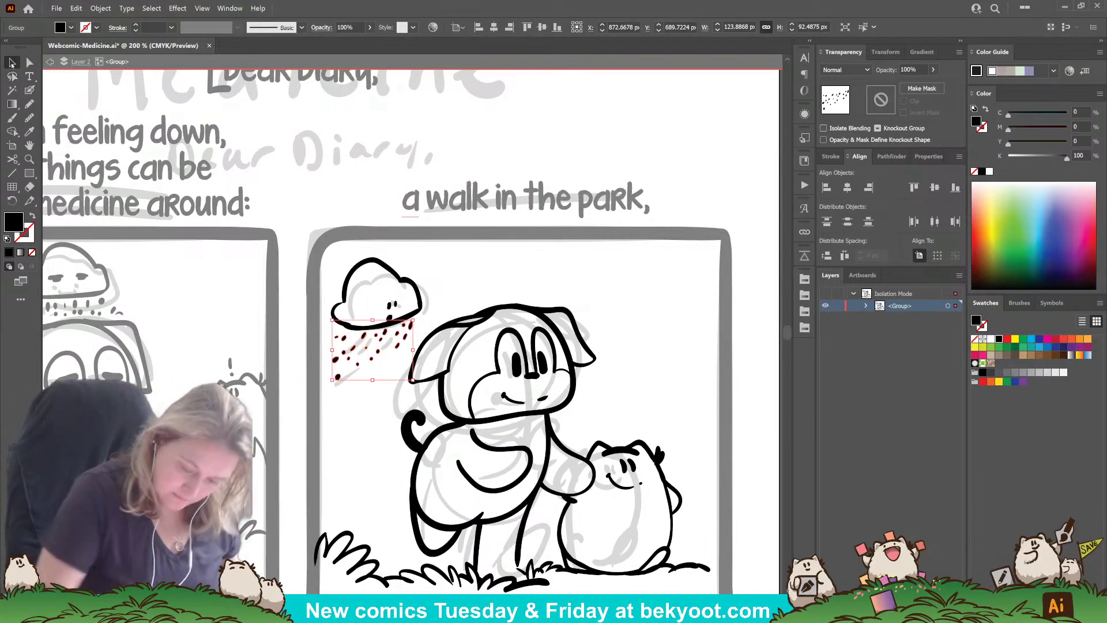
click(392, 306)
drag(393, 306, 391, 309)
click(402, 318)
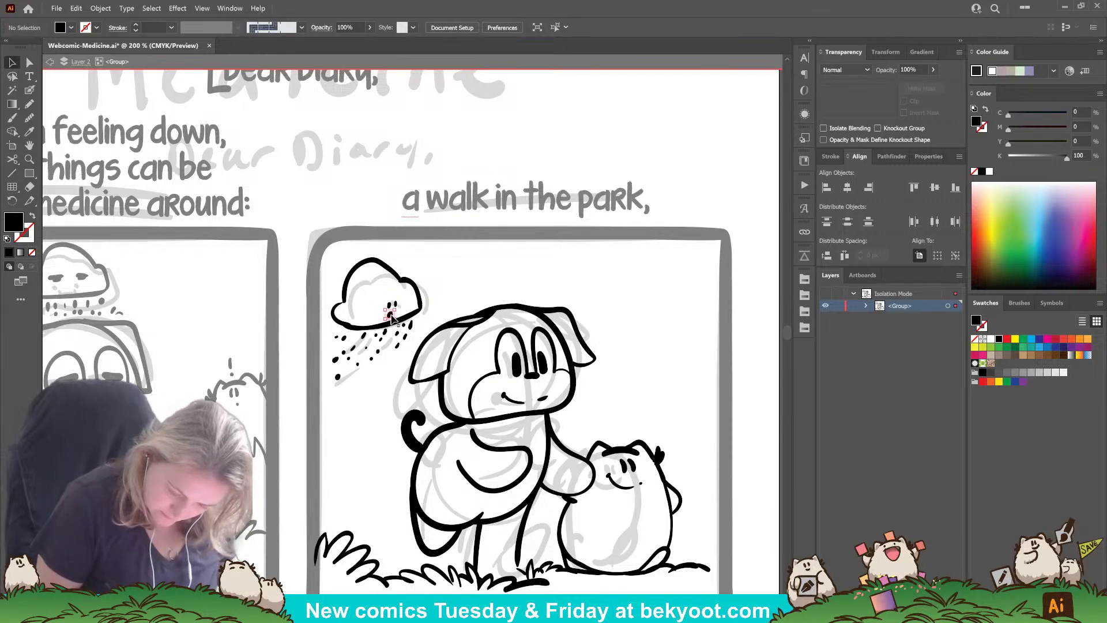
click(390, 315)
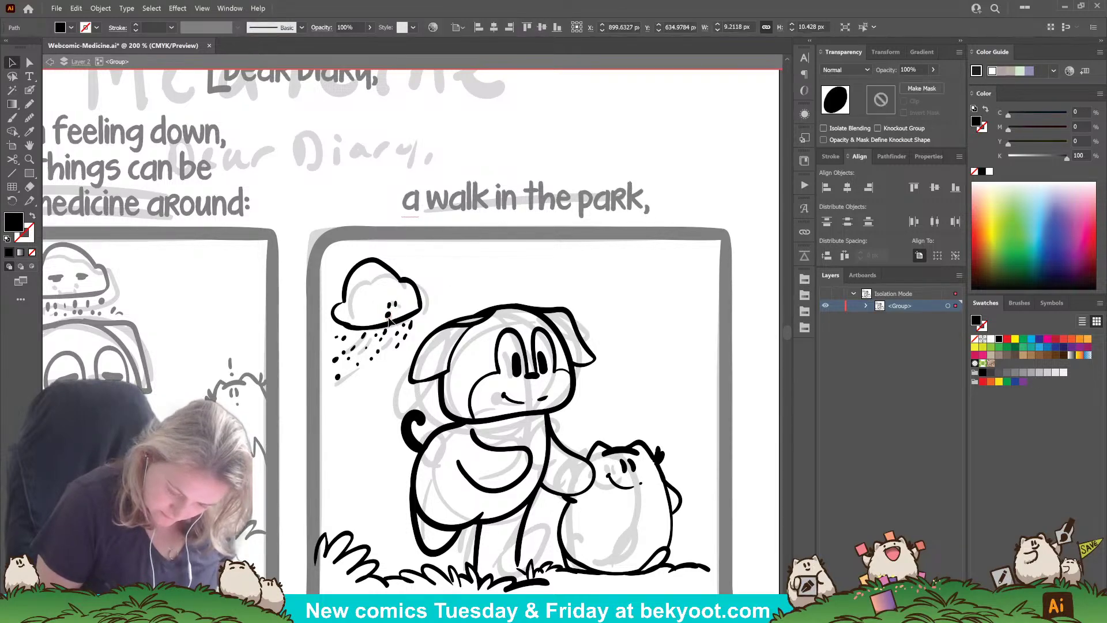
click(451, 280)
Step: Touch up the pupil of the dog's right-hand eye with the Blob Brush, and deselect it
drag(408, 479, 495, 425)
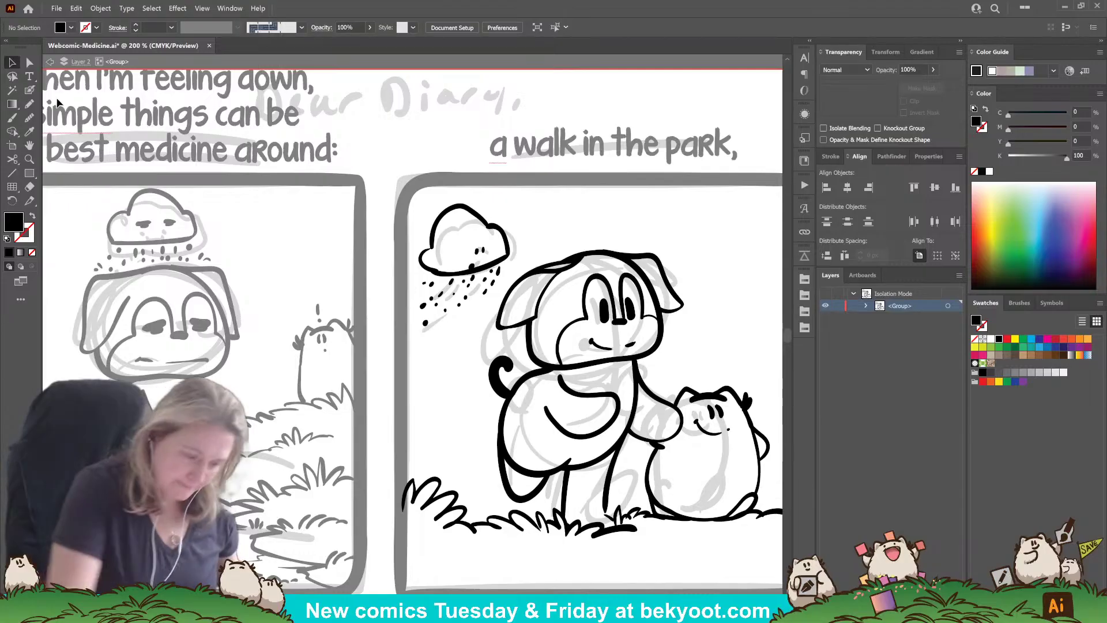
key(shift+b)
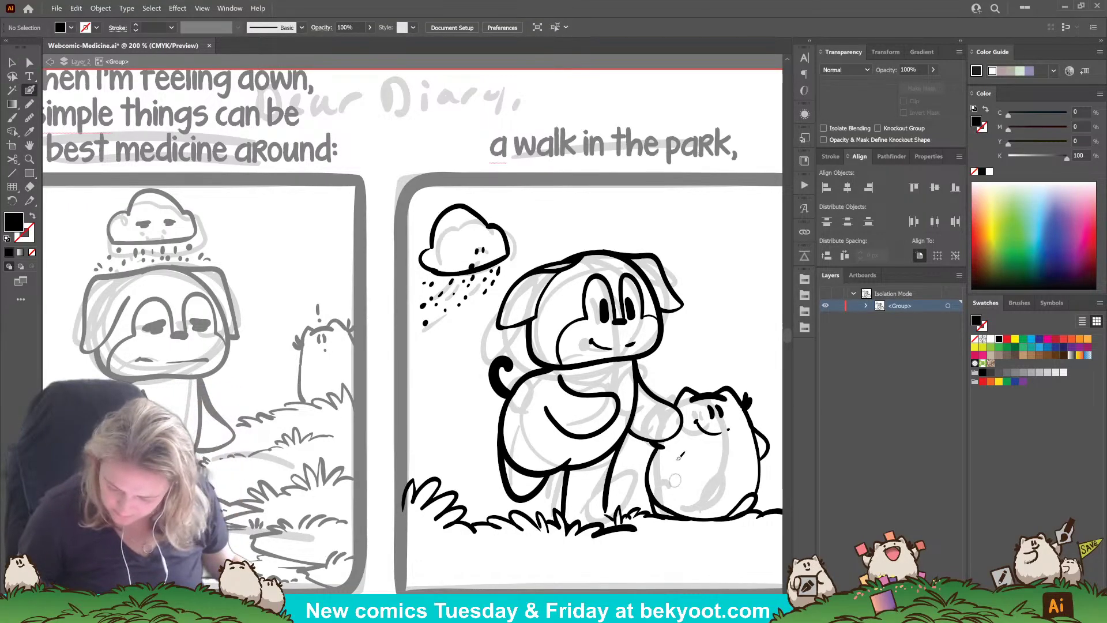
drag(629, 299, 630, 319)
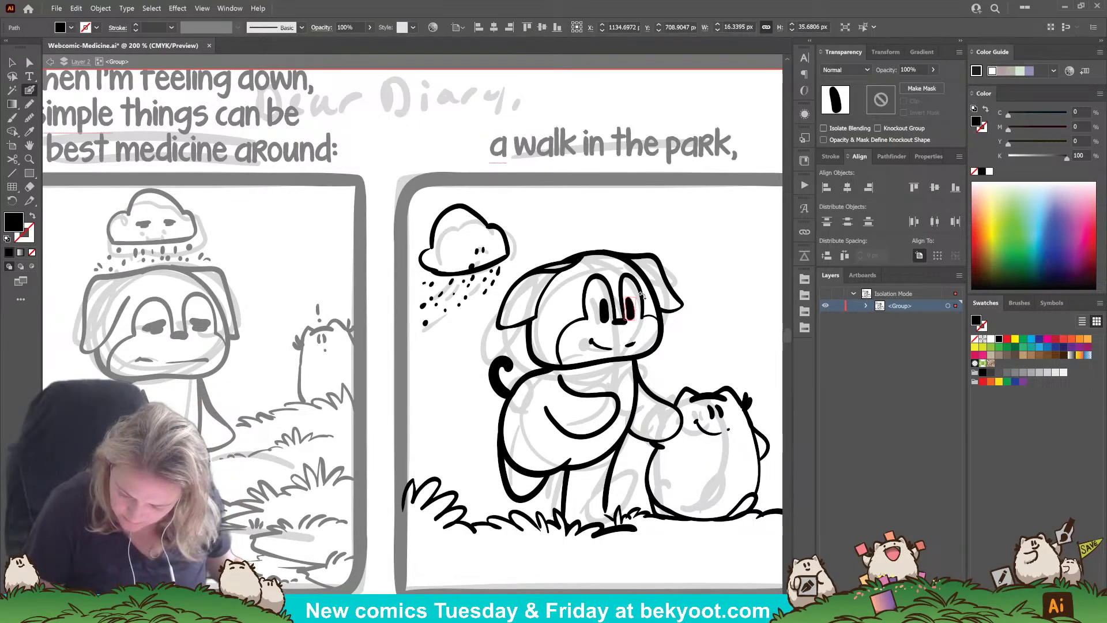
ctrl+click(708, 287)
Step: Ink a large grass clump across the panel's lower right foreground and a leafy bush edge behind the dog at the left border
drag(652, 537, 480, 526)
drag(653, 502, 627, 496)
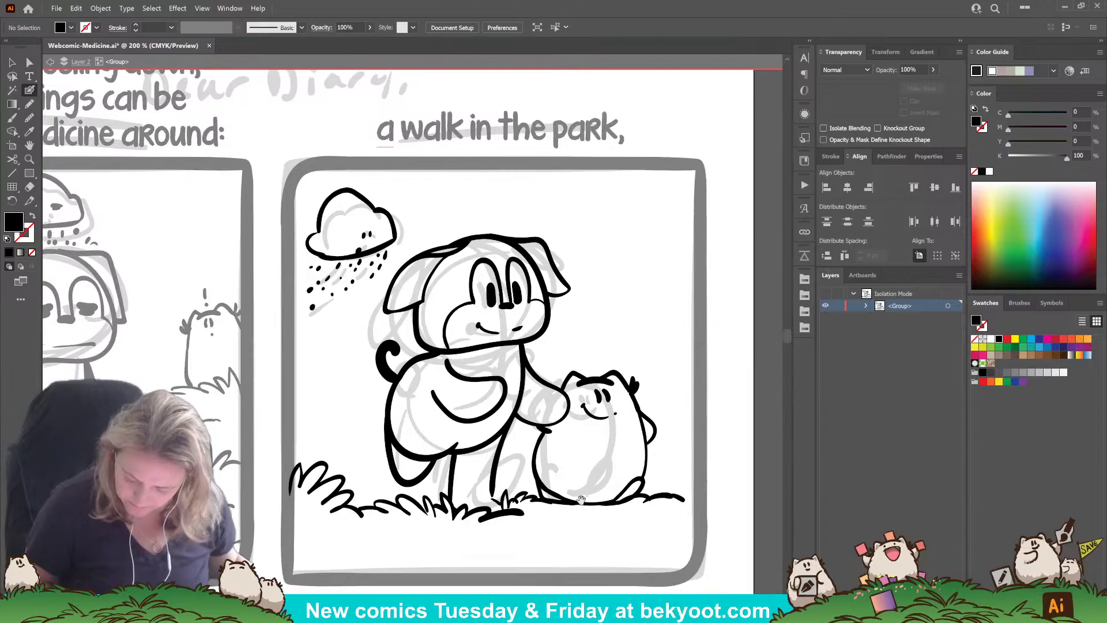
drag(567, 533, 513, 482)
mouse_move(494, 524)
mouse_down()
mouse_move(514, 477)
mouse_move(526, 509)
mouse_move(567, 475)
mouse_move(580, 498)
mouse_move(634, 499)
mouse_move(615, 514)
mouse_move(467, 493)
mouse_move(464, 508)
mouse_move(387, 530)
mouse_move(514, 529)
mouse_up()
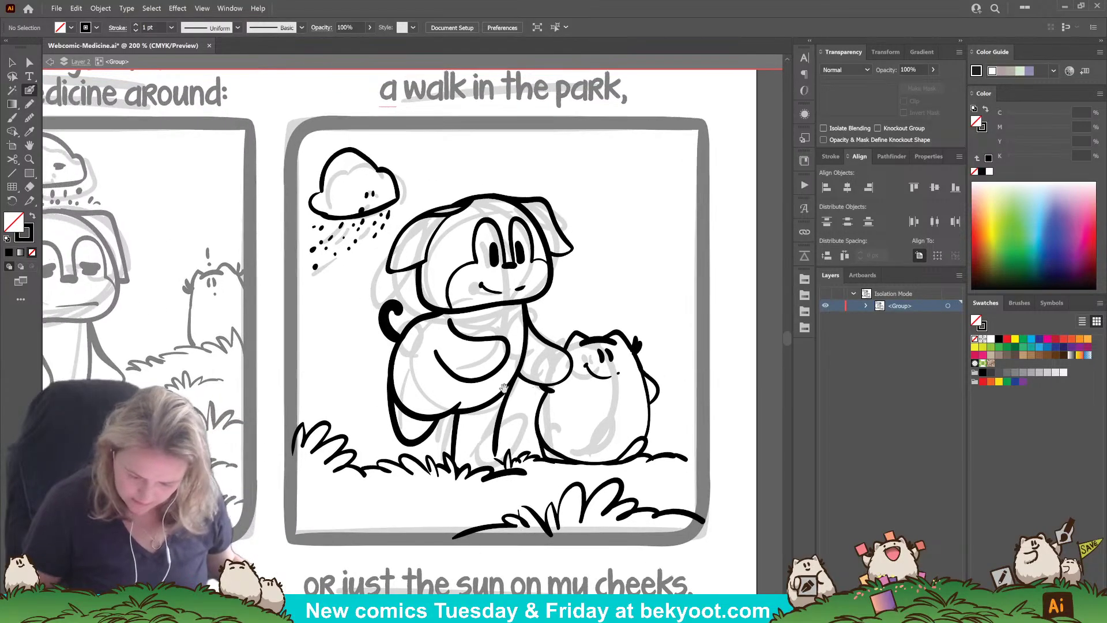
drag(362, 432, 427, 427)
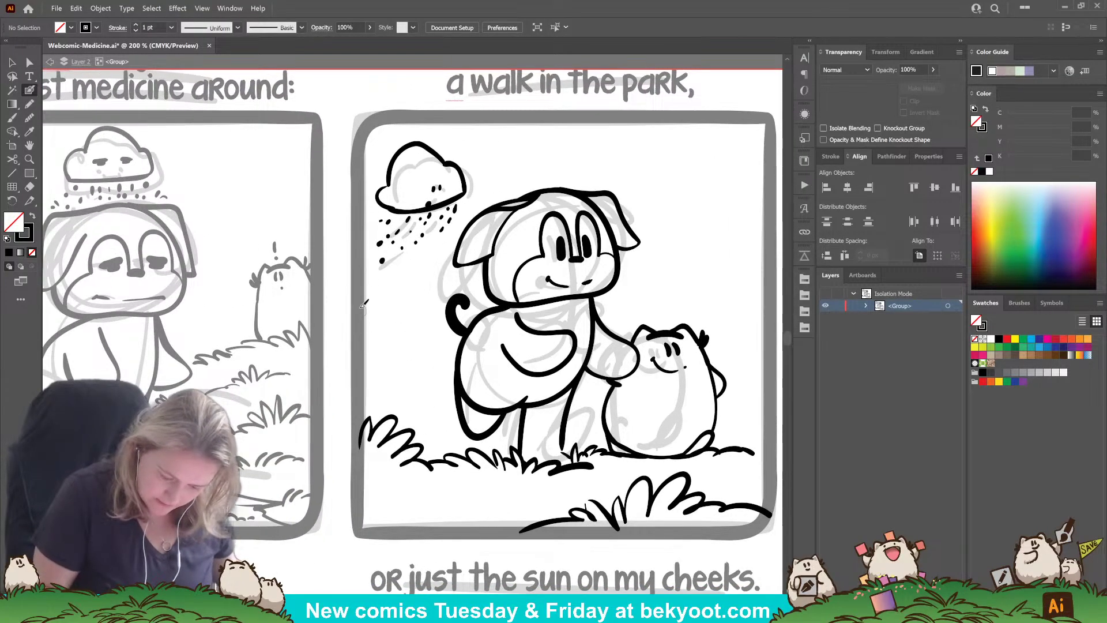
mouse_move(364, 321)
mouse_down()
mouse_move(368, 296)
mouse_move(374, 322)
mouse_move(395, 295)
mouse_move(409, 366)
mouse_move(448, 381)
mouse_up()
Step: Try inking a leafy bush outline above the creature towards the panel's right border, and undo its strokes
mouse_move(553, 451)
mouse_down()
mouse_move(452, 476)
mouse_move(373, 468)
mouse_up()
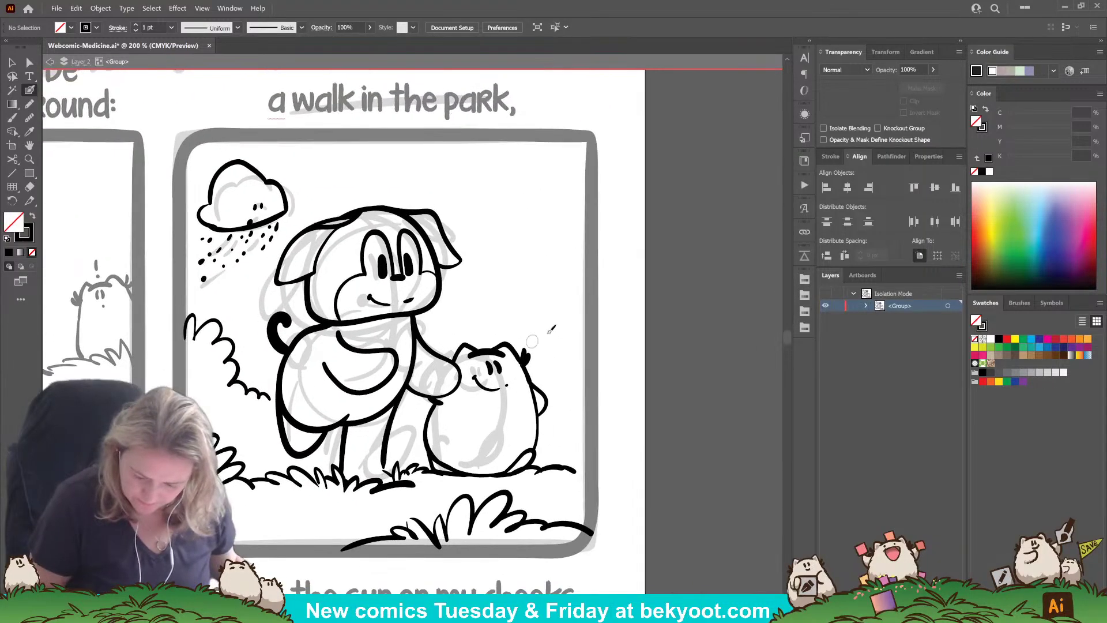
mouse_move(508, 293)
mouse_down()
mouse_move(532, 260)
mouse_move(538, 286)
mouse_move(577, 289)
mouse_up()
key(ctrl+z)
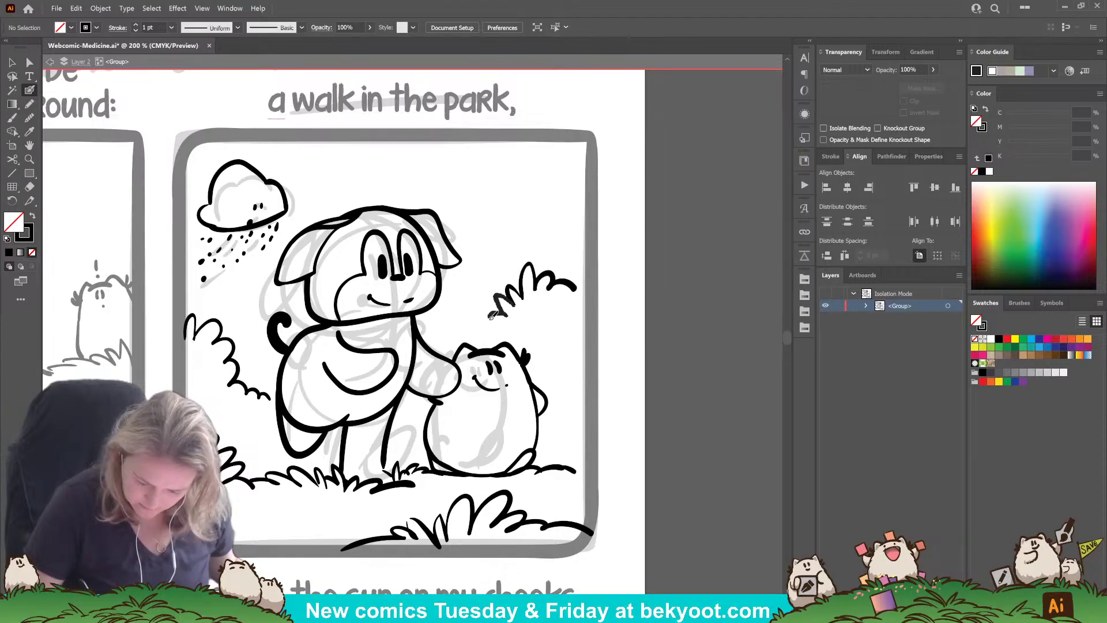
drag(492, 317, 499, 326)
drag(499, 325, 481, 342)
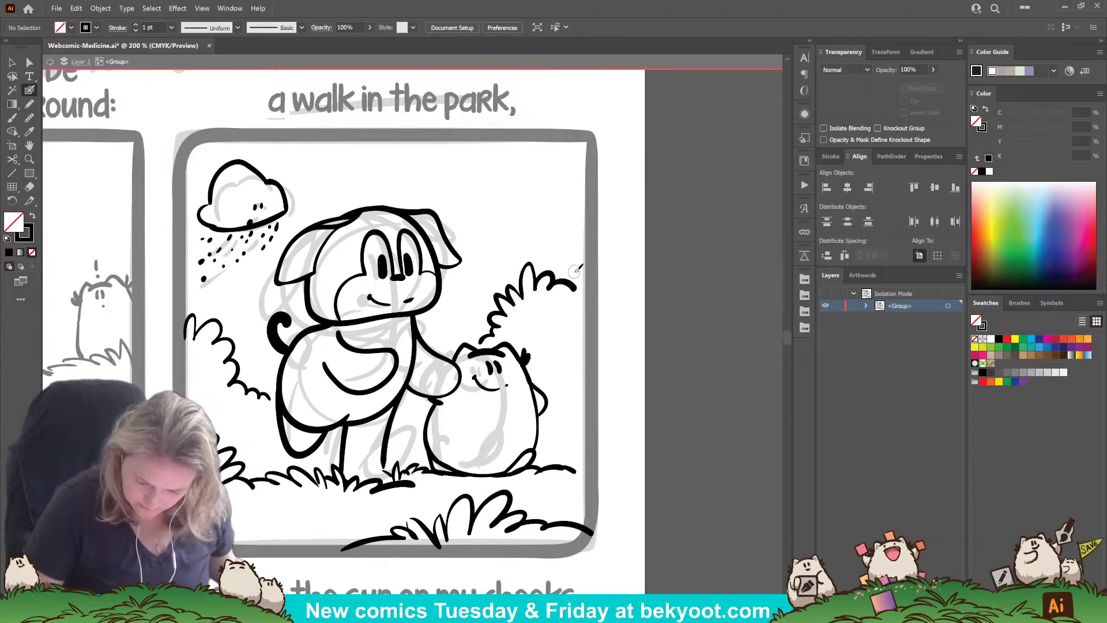
key(ctrl+z)
key(ctrl+z)
key(ctrl+z)
key(ctrl+z)
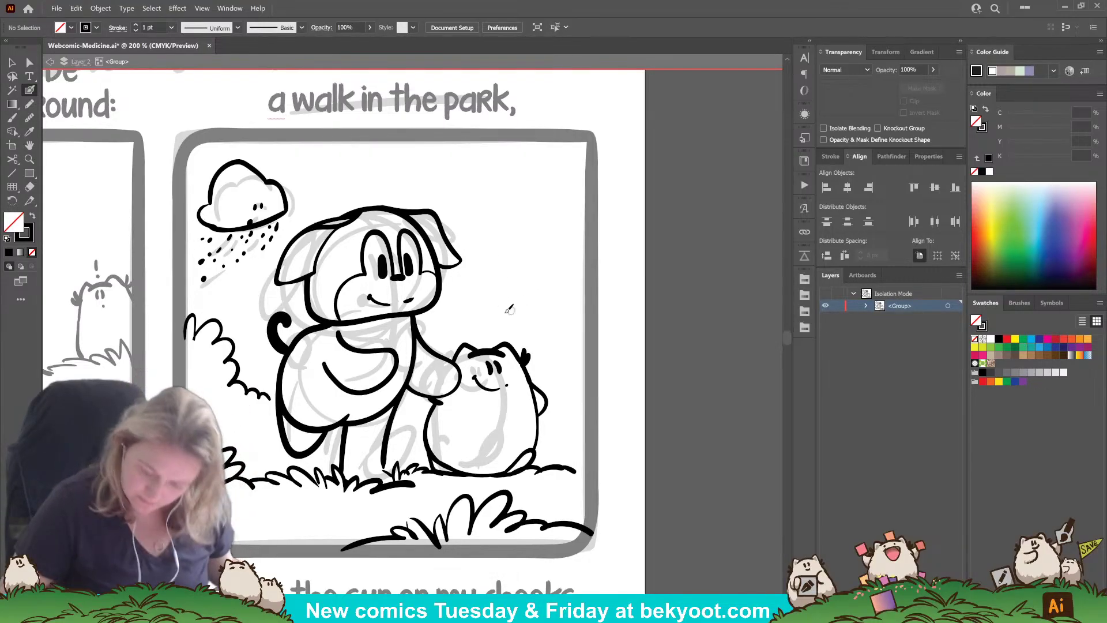
Step: Ink leafy bush outlines above and beside the creature towards the panel's right border, and a small bush between the dog and the creature
mouse_move(490, 330)
mouse_down()
mouse_move(497, 294)
mouse_move(506, 310)
mouse_move(533, 302)
mouse_up()
drag(481, 332, 473, 341)
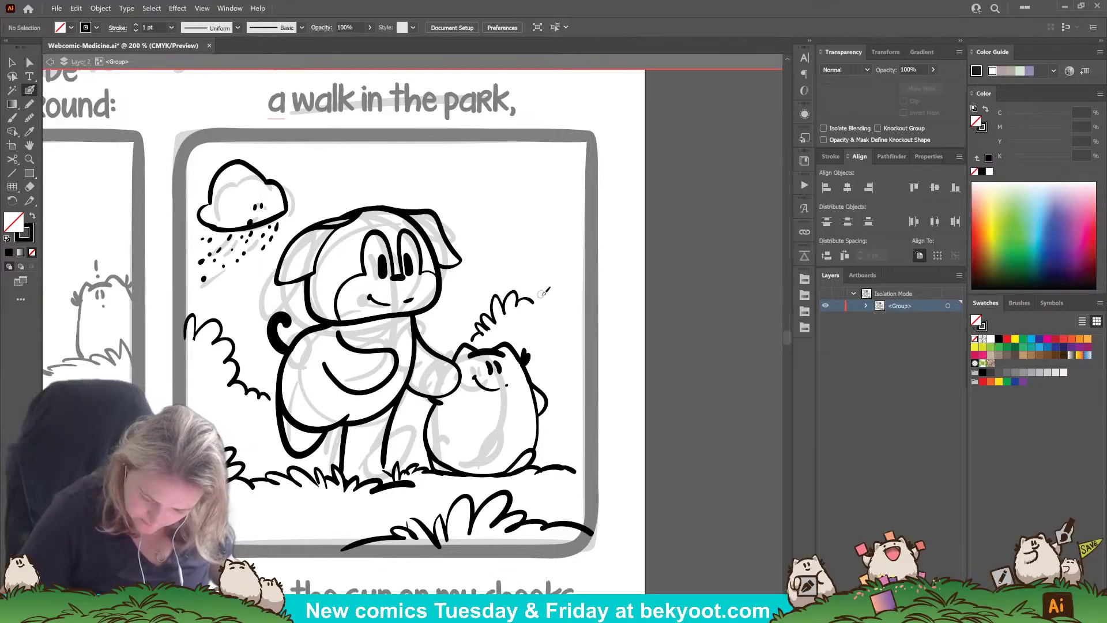
mouse_move(564, 306)
mouse_down()
mouse_move(578, 243)
mouse_move(579, 266)
mouse_move(564, 264)
mouse_move(560, 291)
mouse_move(566, 275)
mouse_move(574, 313)
mouse_up()
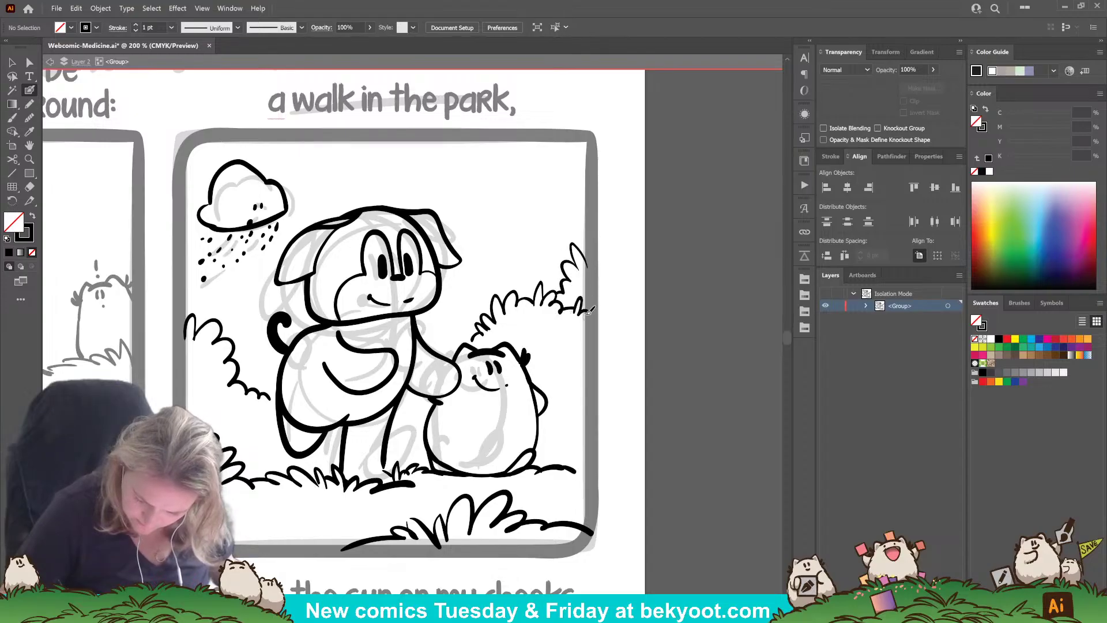
mouse_move(572, 437)
mouse_down()
mouse_move(514, 381)
mouse_move(523, 387)
mouse_move(530, 361)
mouse_move(549, 395)
mouse_up()
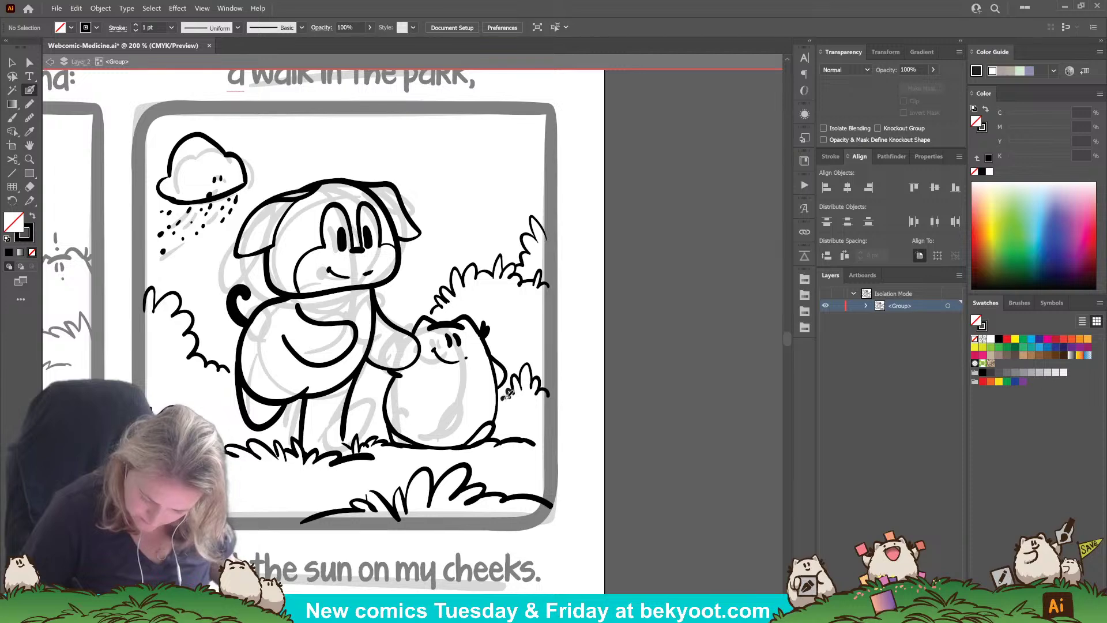
mouse_move(383, 383)
mouse_down()
mouse_move(470, 385)
mouse_move(441, 405)
mouse_up()
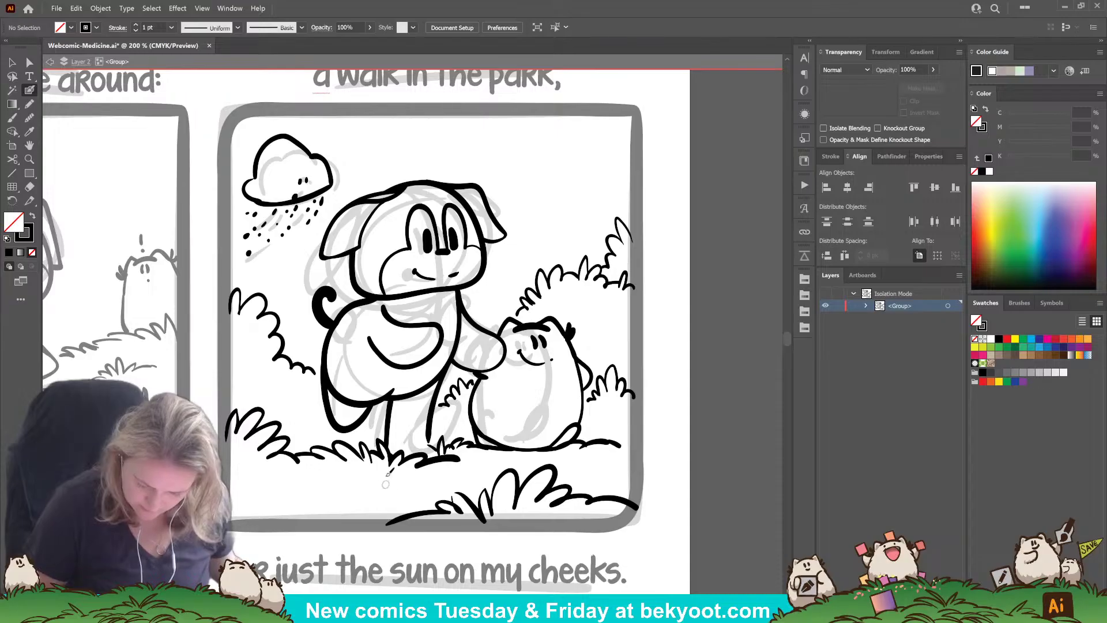
drag(405, 470, 443, 468)
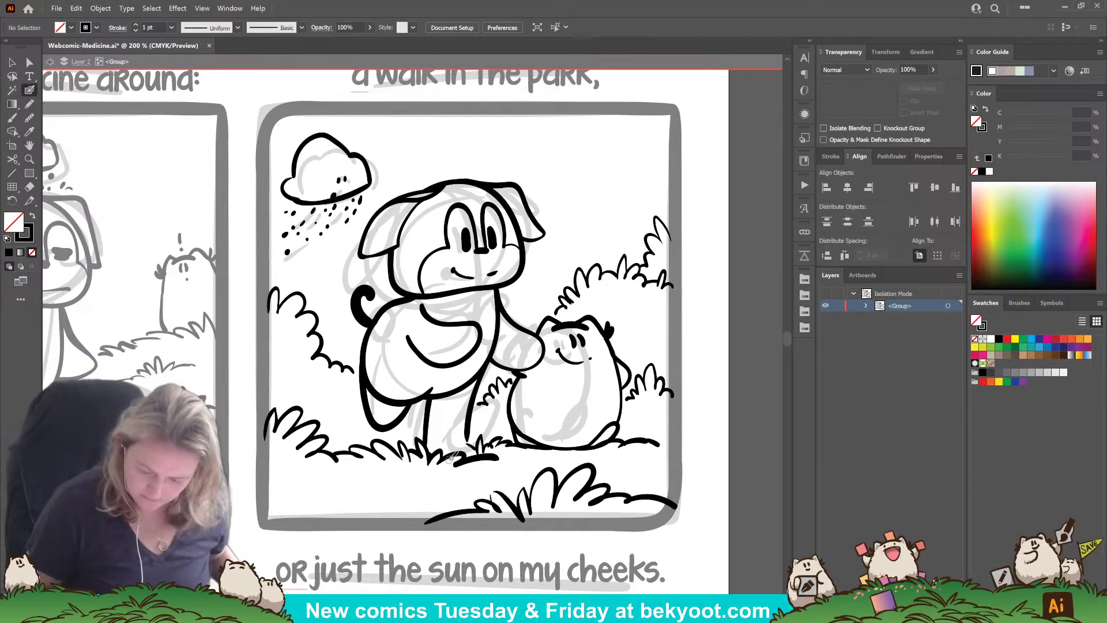
Step: Delete the leafy bush edge behind the dog at the left border and ink the upper part of a smaller, spikier replacement
ctrl+click(312, 333)
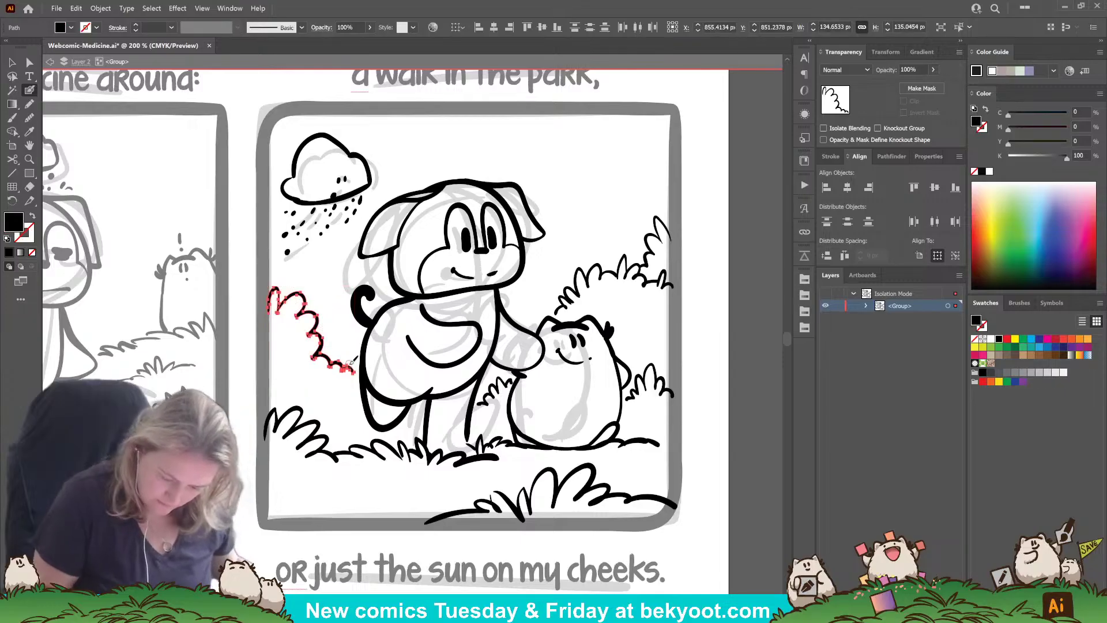
key(Delete)
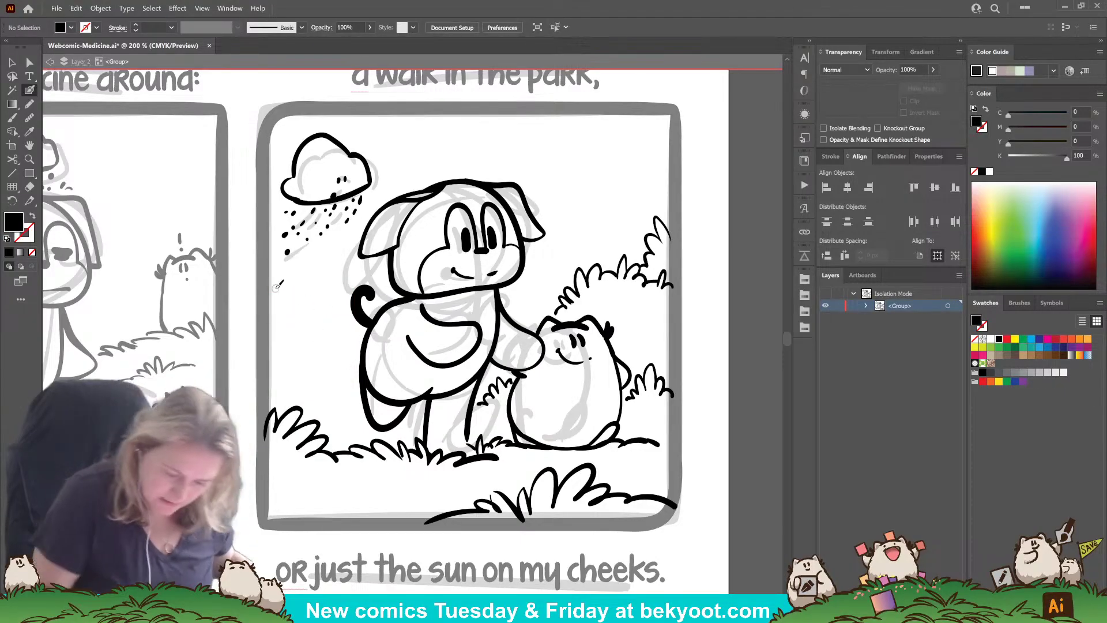
key(shift+x)
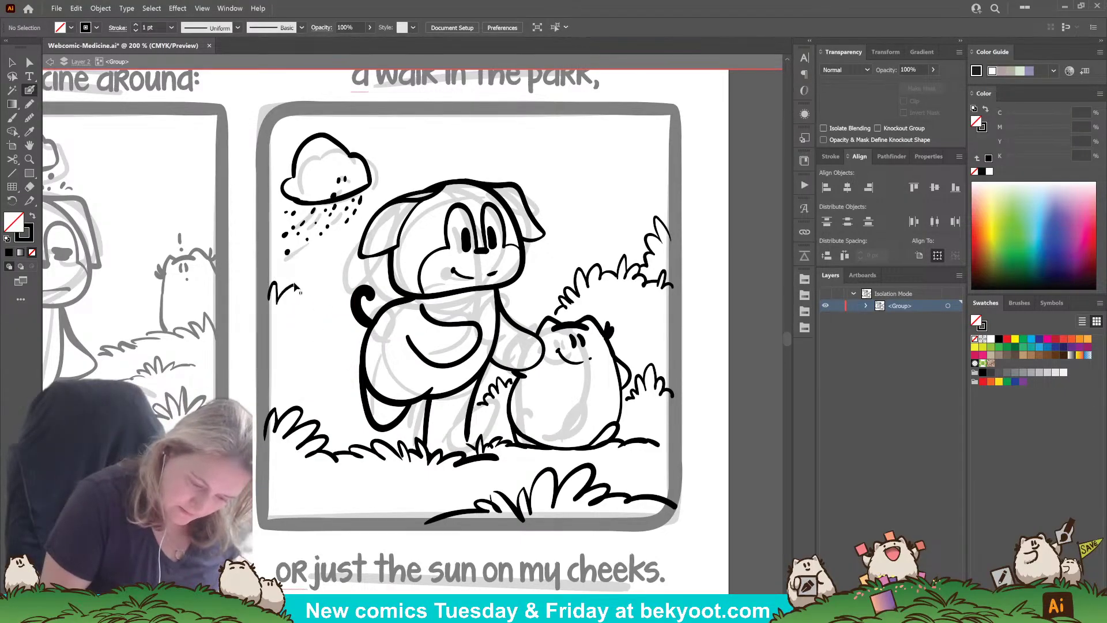
key(ctrl+z)
key(ctrl+z)
mouse_move(268, 301)
mouse_down()
mouse_move(284, 275)
mouse_move(279, 301)
mouse_move(296, 294)
mouse_move(316, 321)
mouse_up()
key(shift+x)
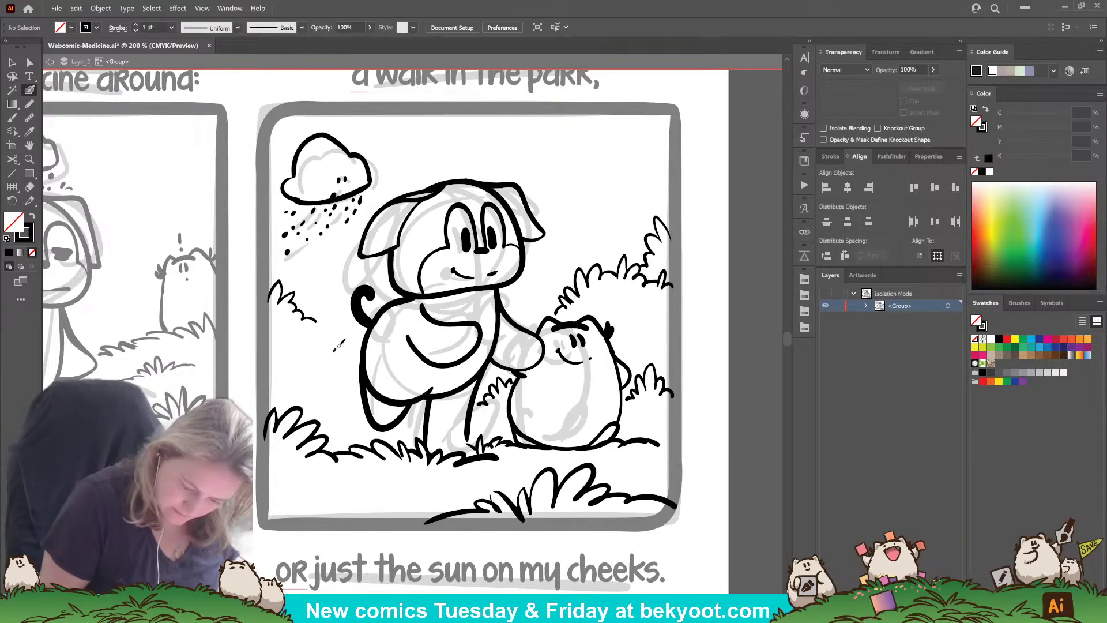
Step: Continue the left bush outline down to the dog's back, shift its upper part slightly outward, and deselect it
mouse_move(325, 339)
mouse_down()
mouse_move(321, 308)
mouse_move(308, 335)
mouse_move(317, 321)
mouse_move(308, 328)
mouse_move(354, 367)
mouse_up()
key(ctrl+z)
drag(311, 319, 304, 323)
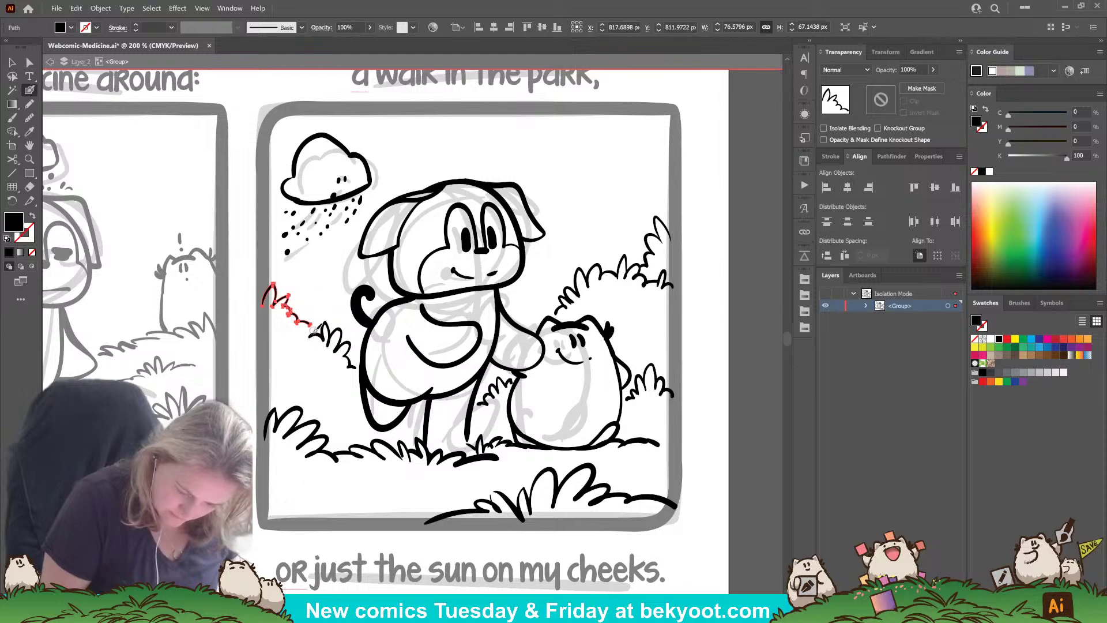
ctrl+click(324, 301)
mouse_move(312, 327)
mouse_down()
mouse_move(303, 340)
mouse_move(306, 323)
mouse_move(320, 376)
mouse_move(332, 367)
mouse_move(357, 399)
mouse_up()
ctrl+click(311, 326)
ctrl+click(322, 310)
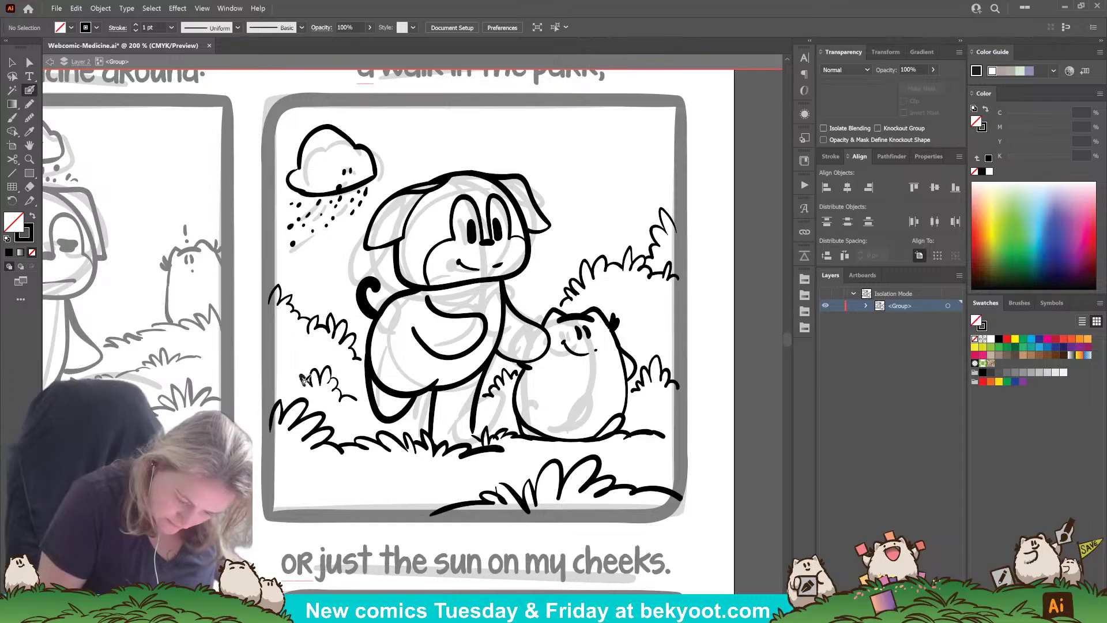
Step: Ink a second small bush low behind the dog and a short leafy accent inside the bush beside the creature
drag(287, 394, 285, 395)
drag(363, 400, 367, 405)
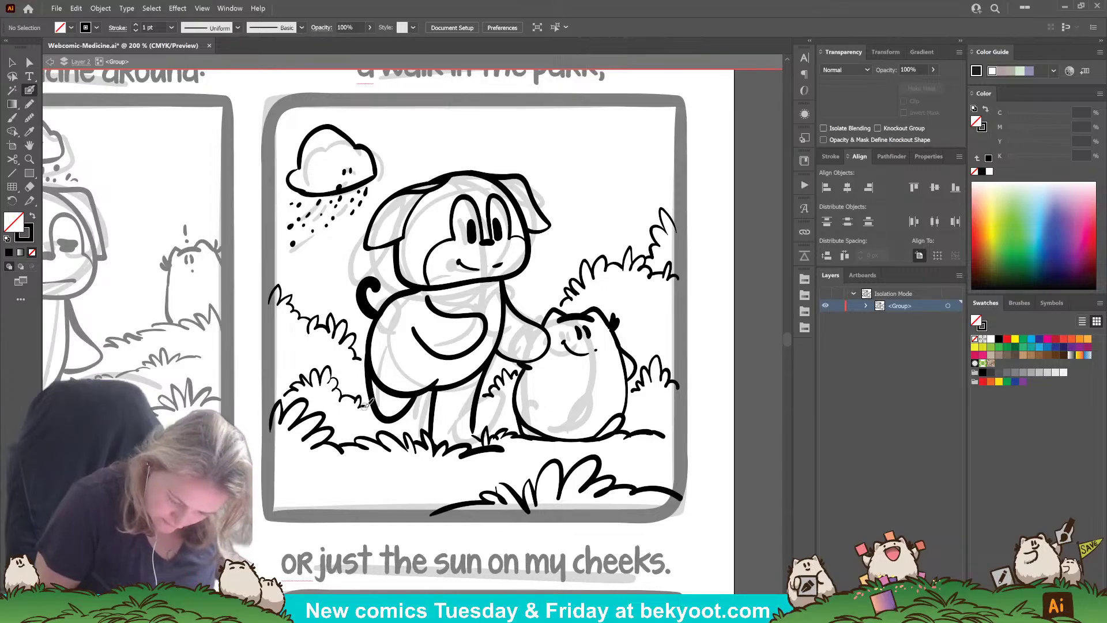
drag(461, 481, 386, 476)
drag(574, 413, 546, 429)
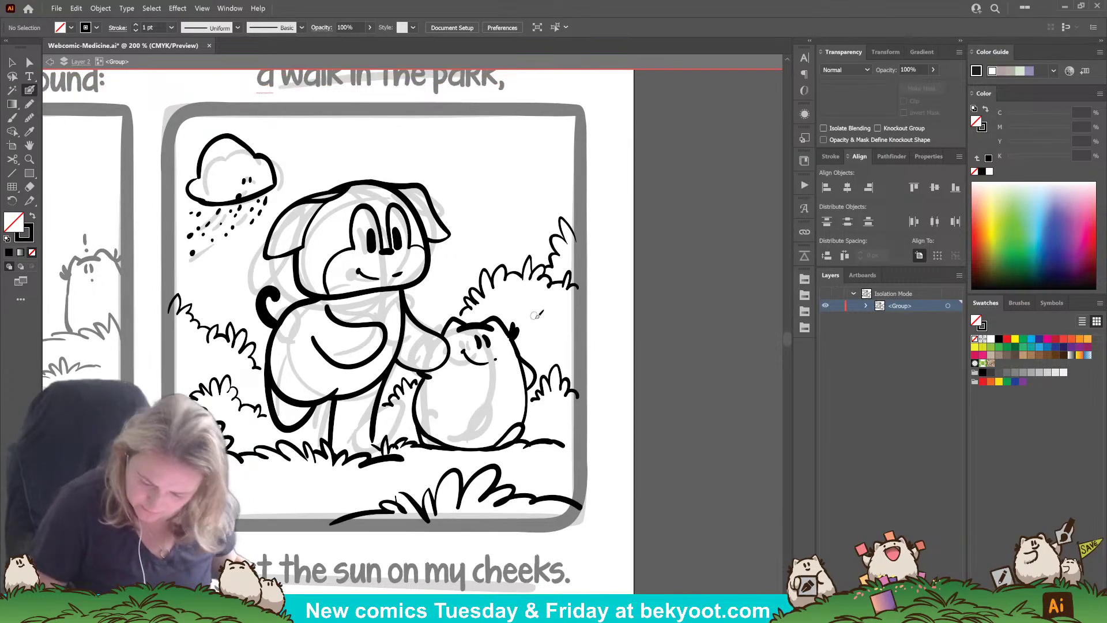
drag(539, 318, 572, 321)
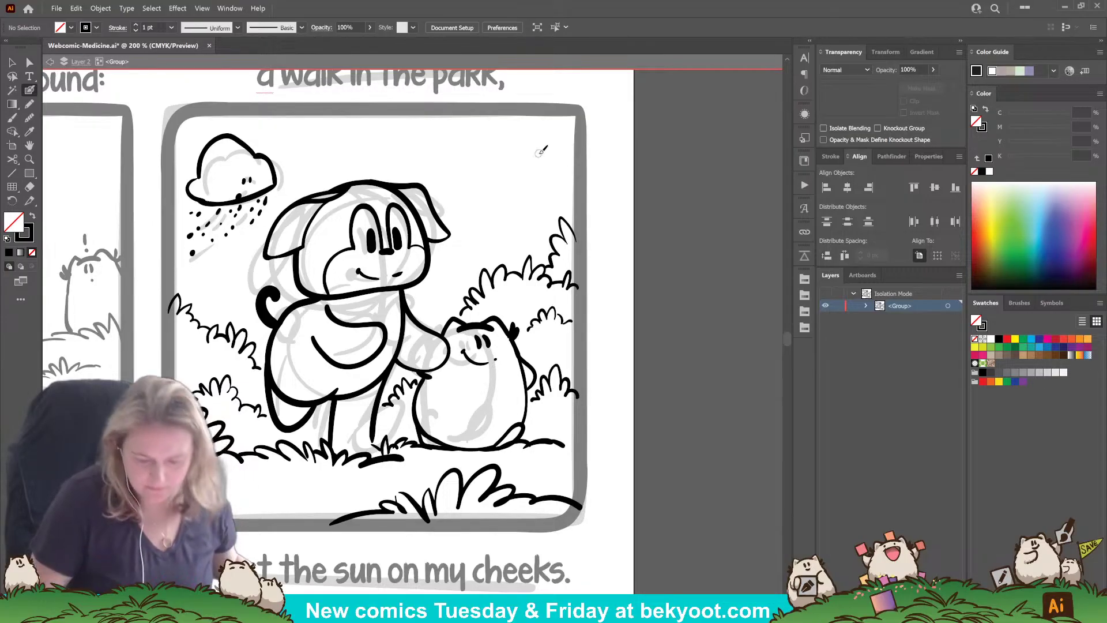
Step: Ink a low line of grass tufts across the panel's lower left foreground
drag(458, 443, 486, 464)
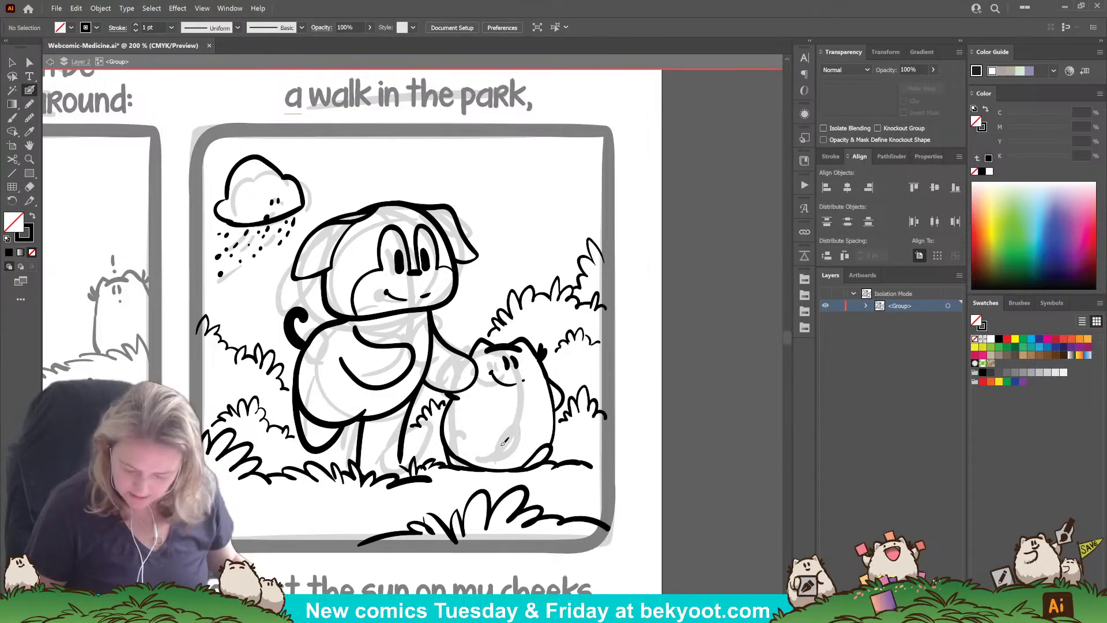
drag(329, 508, 394, 478)
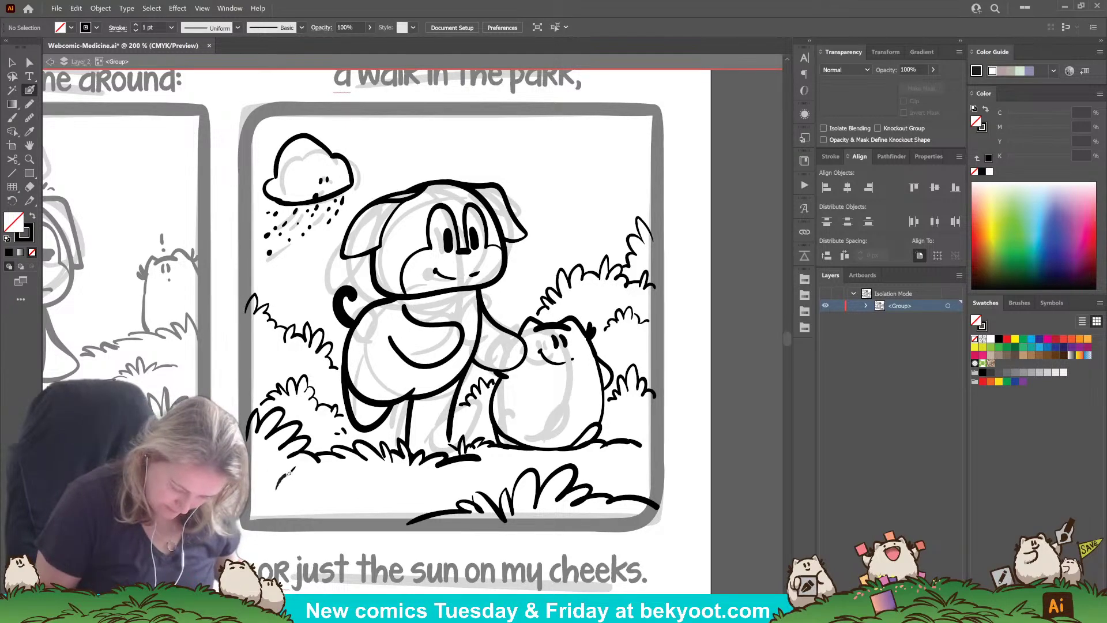
drag(290, 471, 332, 488)
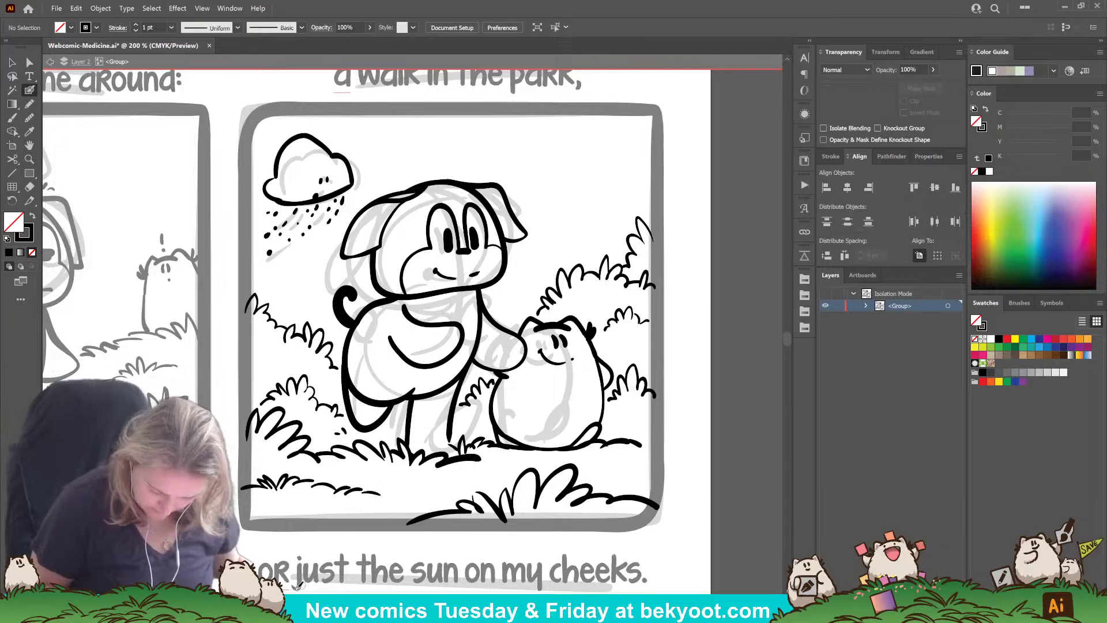
Step: Leave the group's isolation mode and save the document
drag(460, 533, 408, 526)
ctrl+double_click(317, 523)
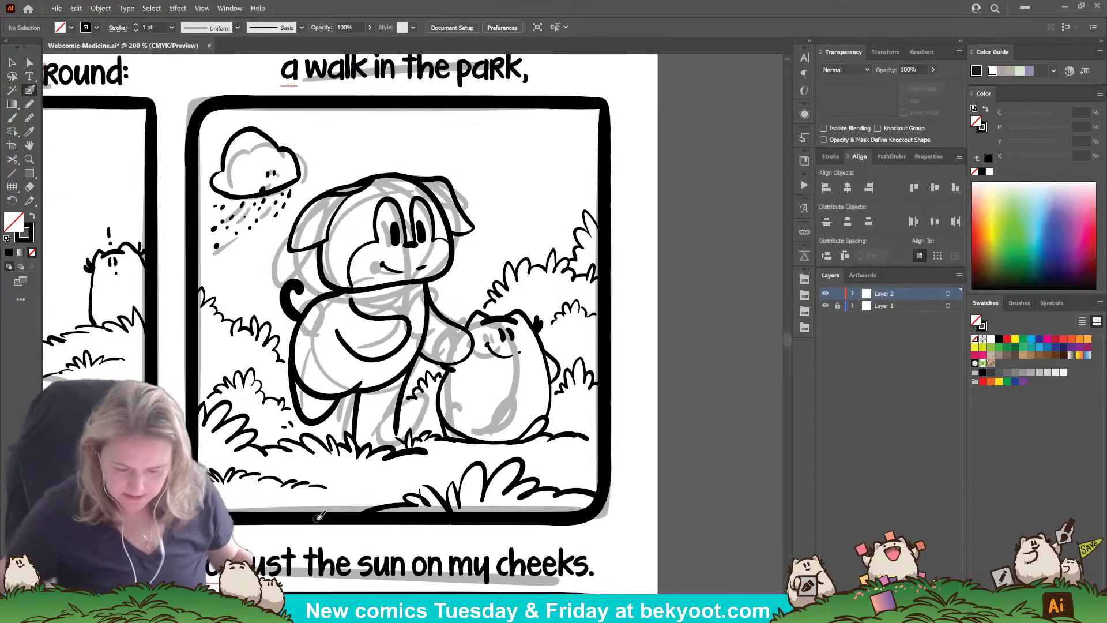
key(ctrl+s)
Step: Lock Layer 2 with the inked art and unlock Layer 1 with the rough sketches
key(ctrl+minus)
key(ctrl+minus)
key(ctrl+minus)
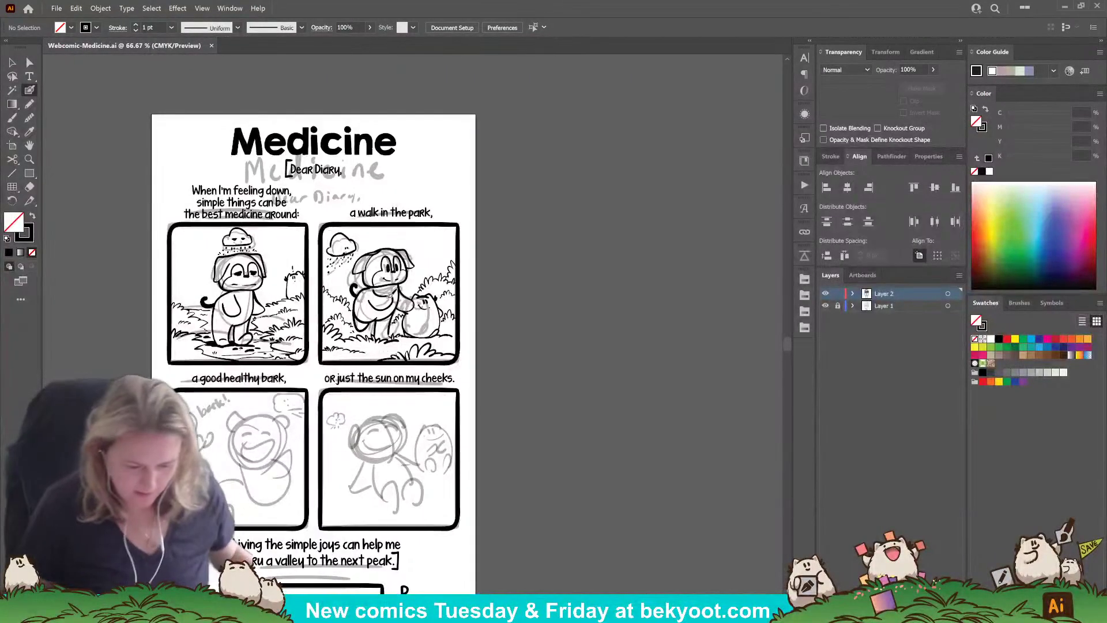
drag(392, 296, 461, 308)
click(838, 294)
click(838, 306)
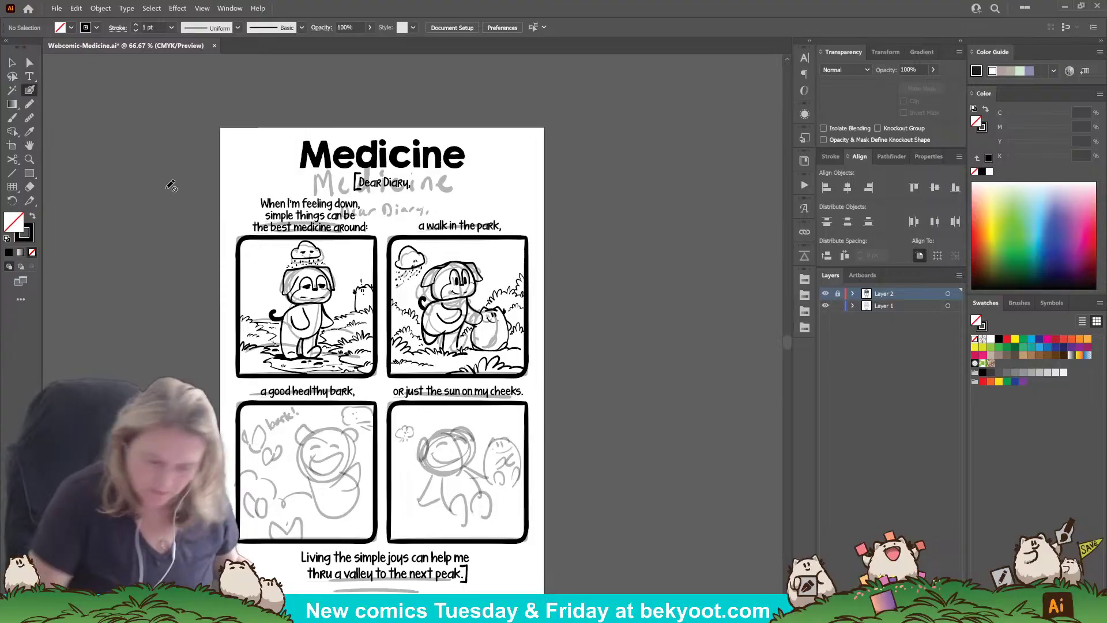
Step: Move the rough sketches of the title and the upper two panels off the artboard to its left, and deselect them
click(13, 62)
mouse_move(112, 131)
mouse_down()
mouse_move(596, 369)
mouse_move(600, 394)
mouse_up()
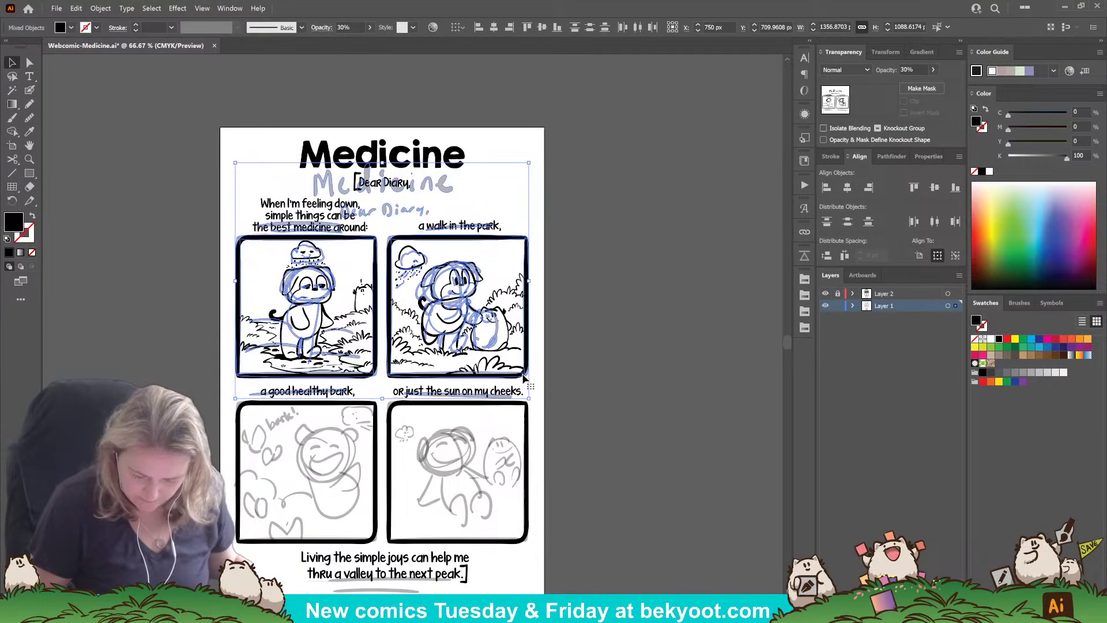
drag(523, 375, 524, 376)
click(613, 345)
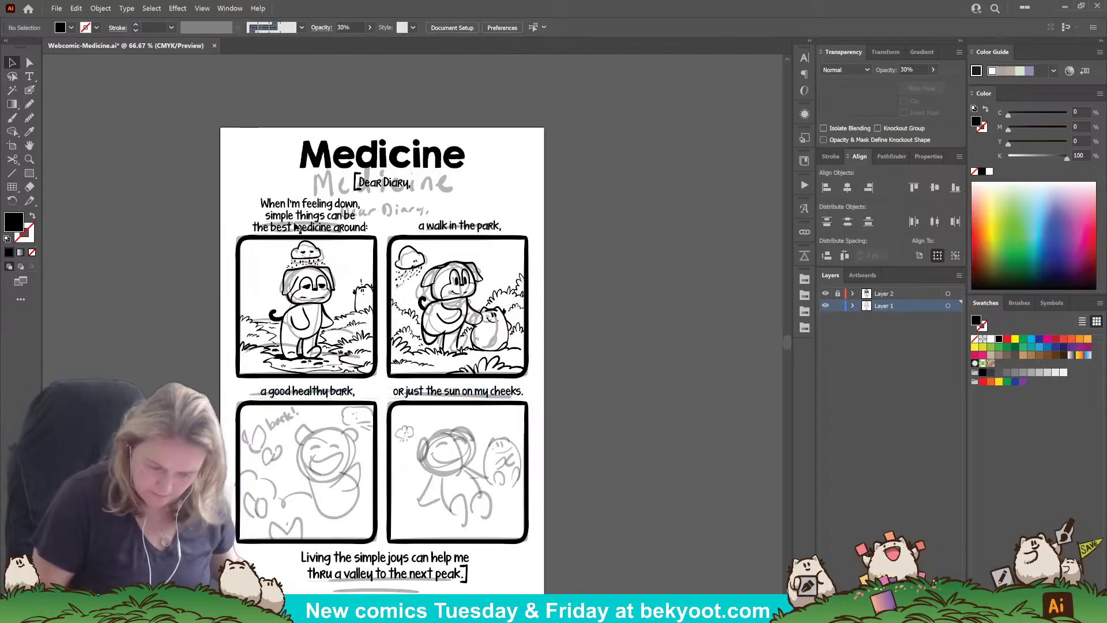
drag(383, 223, 586, 396)
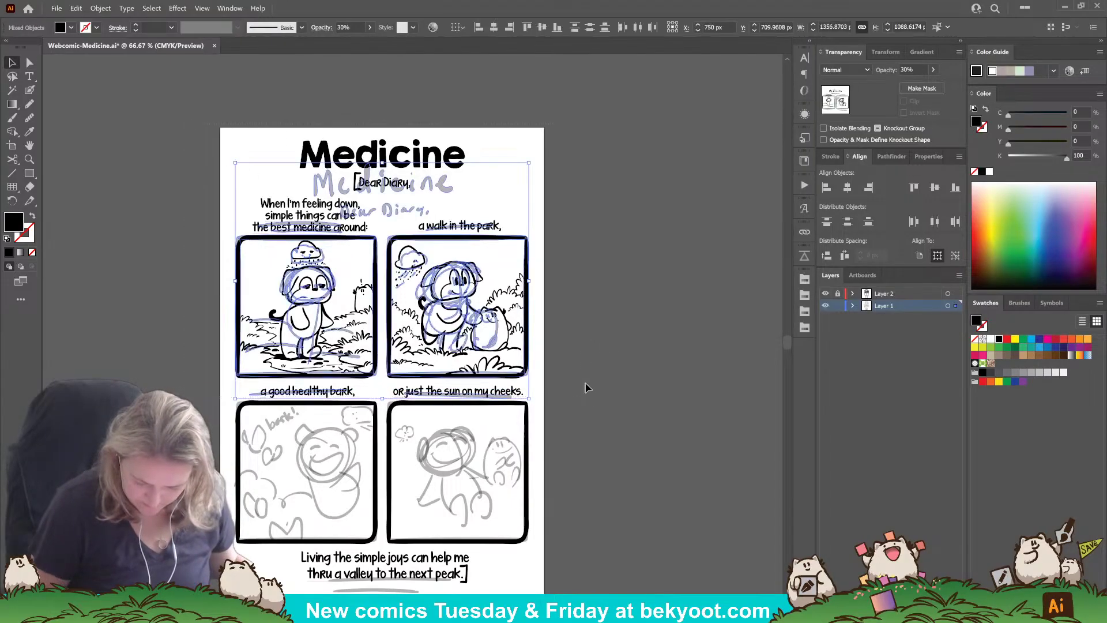
drag(496, 399, 81, 399)
click(578, 364)
drag(591, 369, 583, 313)
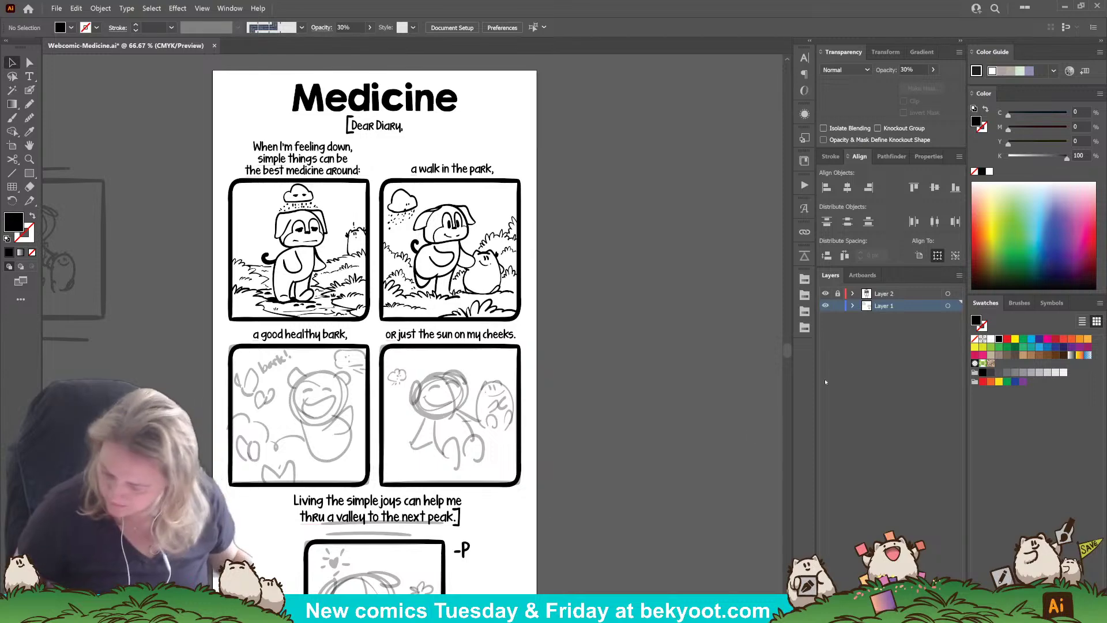
Step: Lock Layer 1, make Layer 2 the active layer, and save the document
click(879, 294)
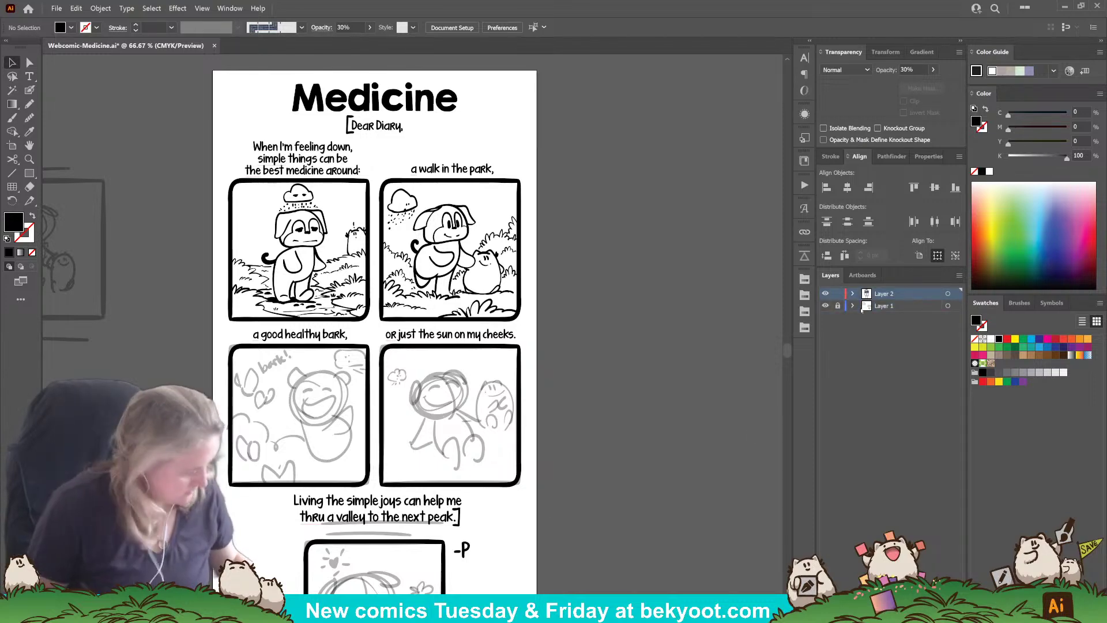
key(ctrl+s)
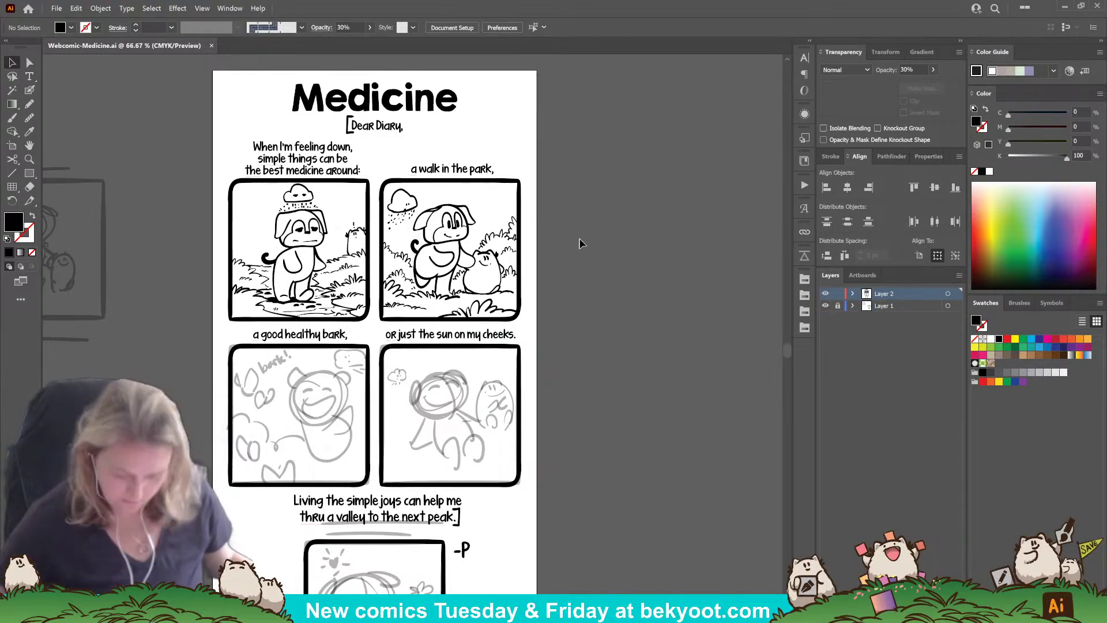
Step: Nudge the "Medicine" title slightly upward, away from "Dear Diary,", and deselect it
scroll(285, 427, up, 1)
drag(448, 310, 427, 542)
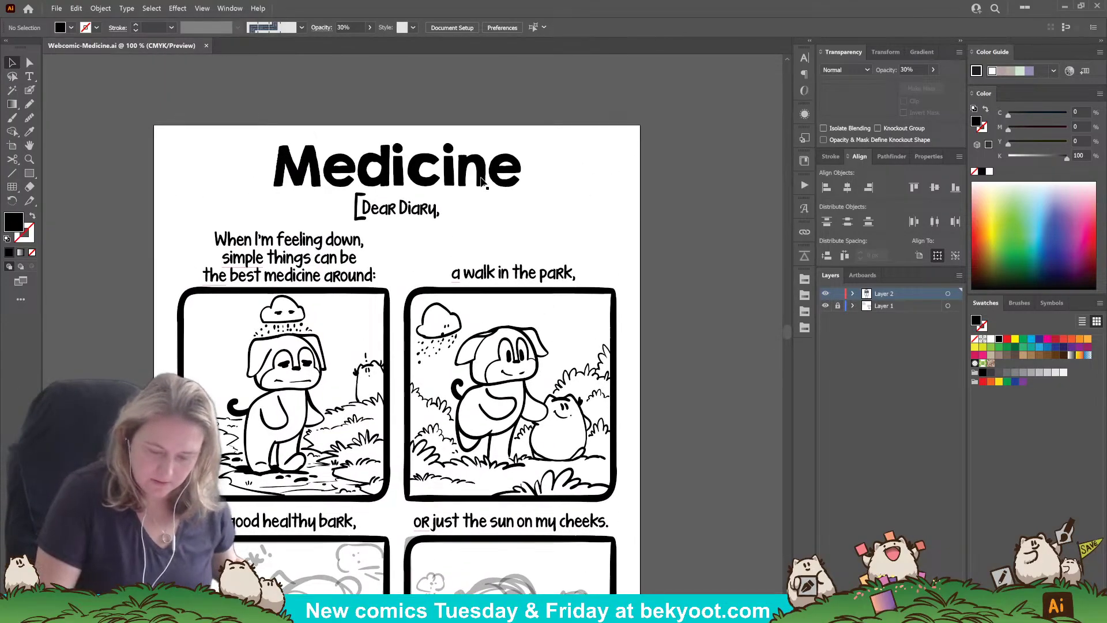
drag(502, 180, 503, 175)
click(481, 228)
drag(558, 381, 555, 348)
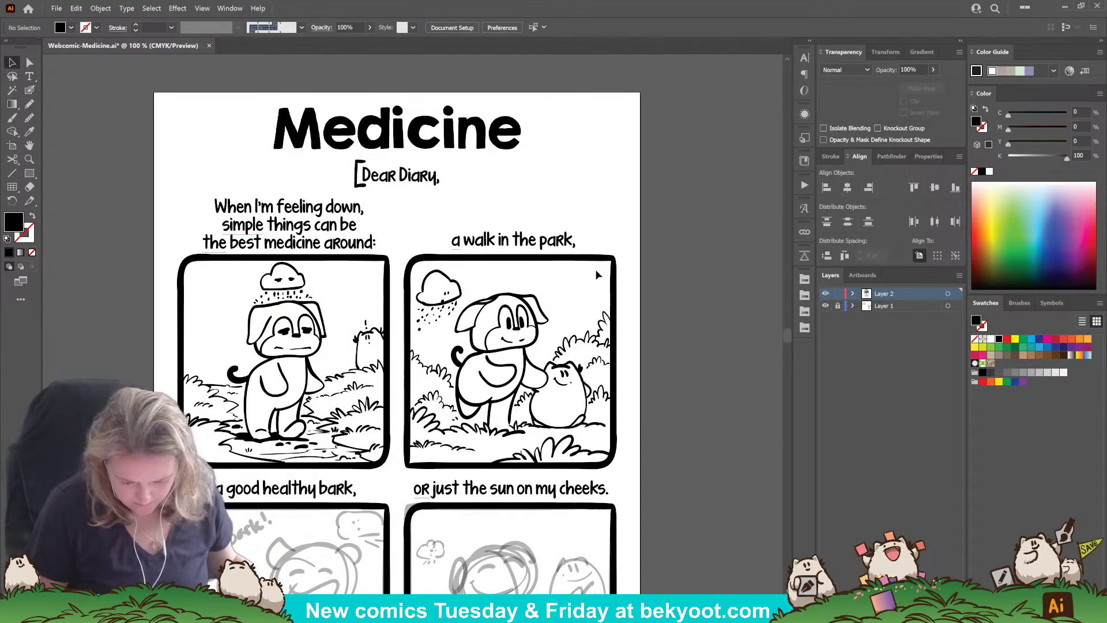
Step: Review the remaining rough sketches from the "a good healthy bark," panel down to the final panel
scroll(489, 410, down, 5)
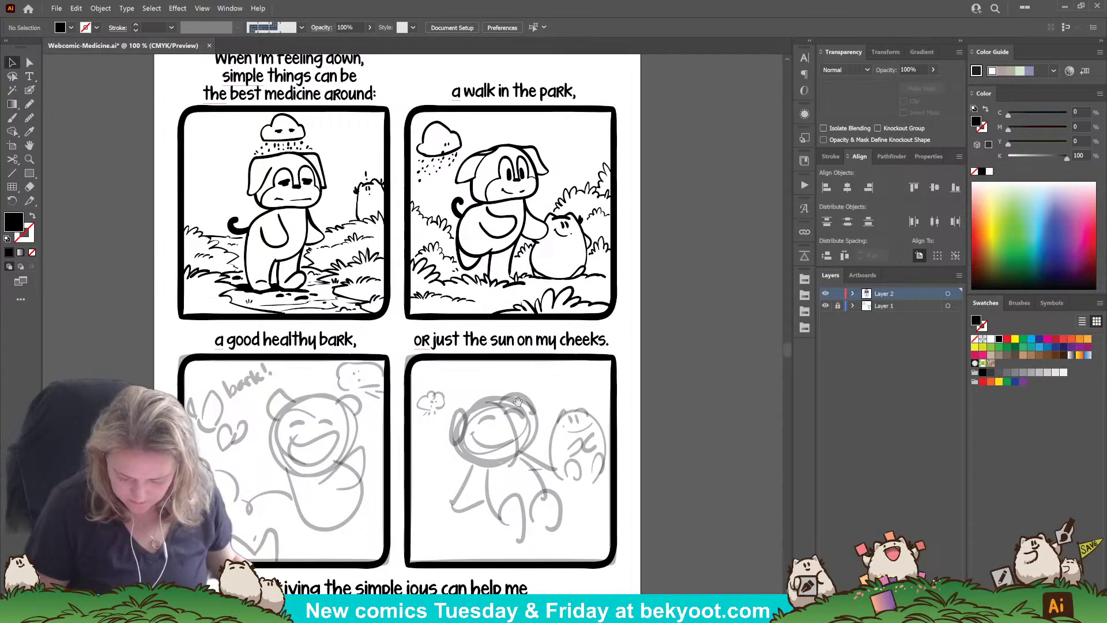
drag(502, 467, 496, 401)
drag(519, 520, 498, 403)
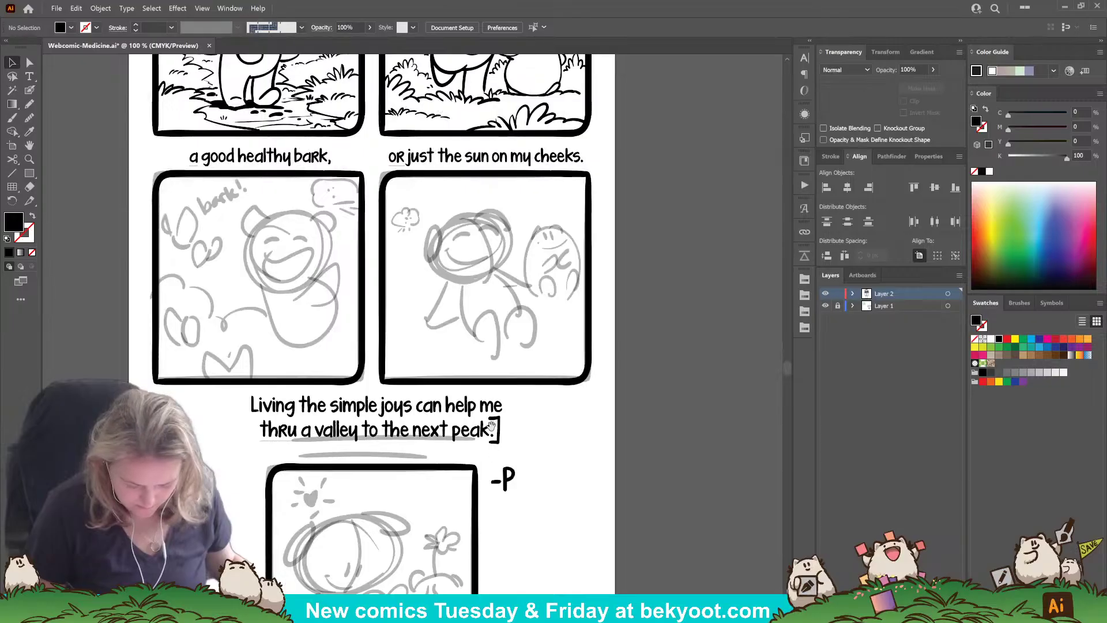
drag(528, 448, 523, 390)
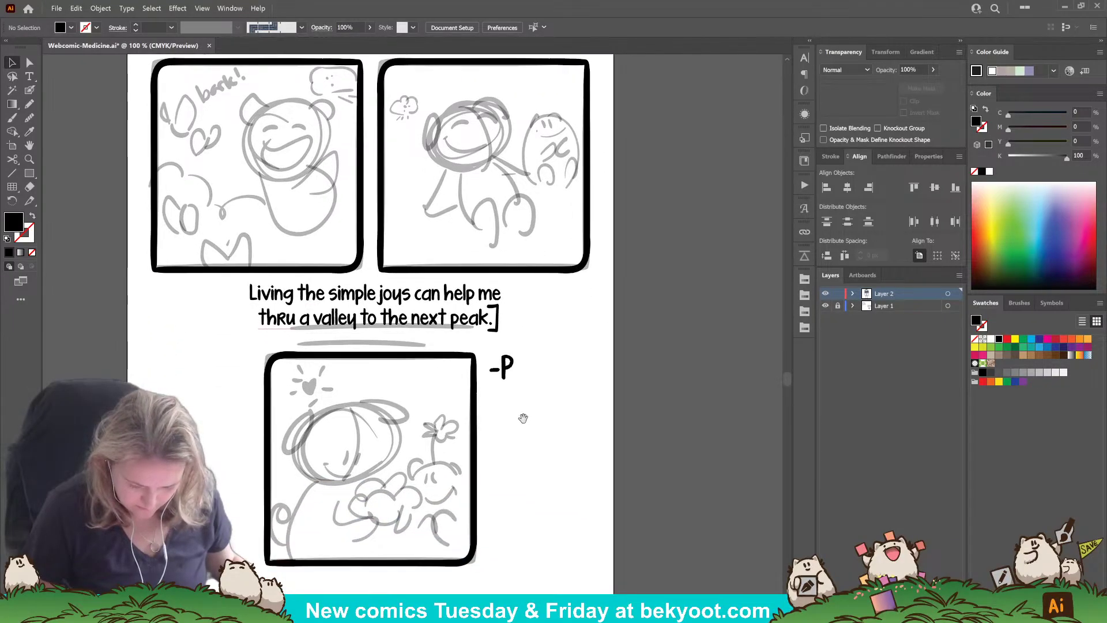
drag(541, 326, 534, 398)
drag(539, 347, 546, 393)
drag(516, 289, 541, 345)
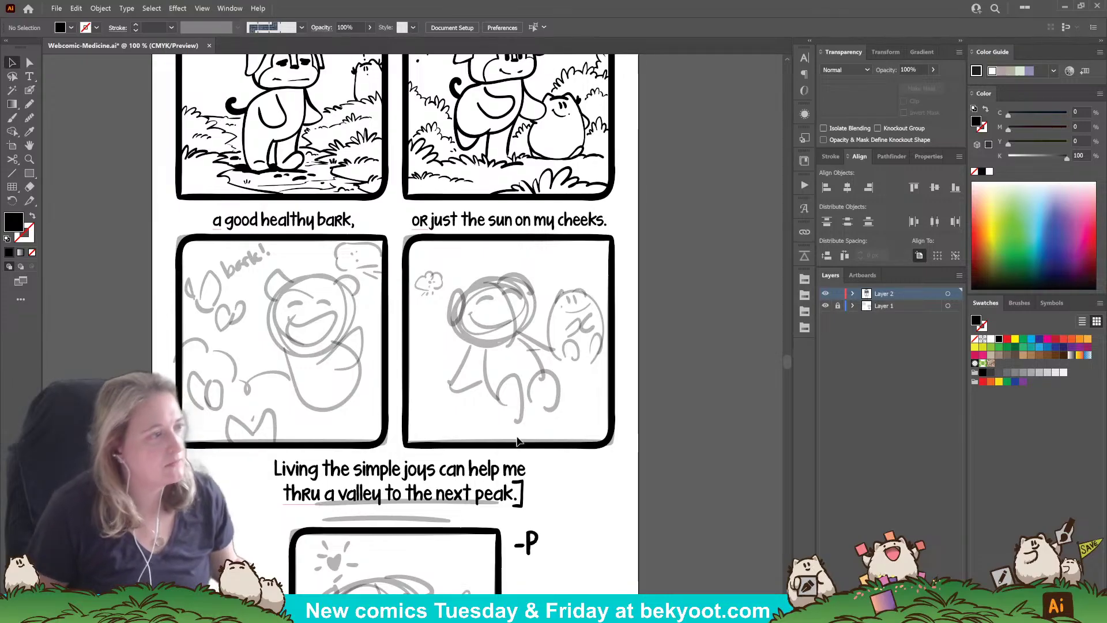
Step: Separate the upper two panel frames from each other and group the frame of the "The best medicine around:" panel with its drawing
click(31, 89)
drag(341, 373, 448, 458)
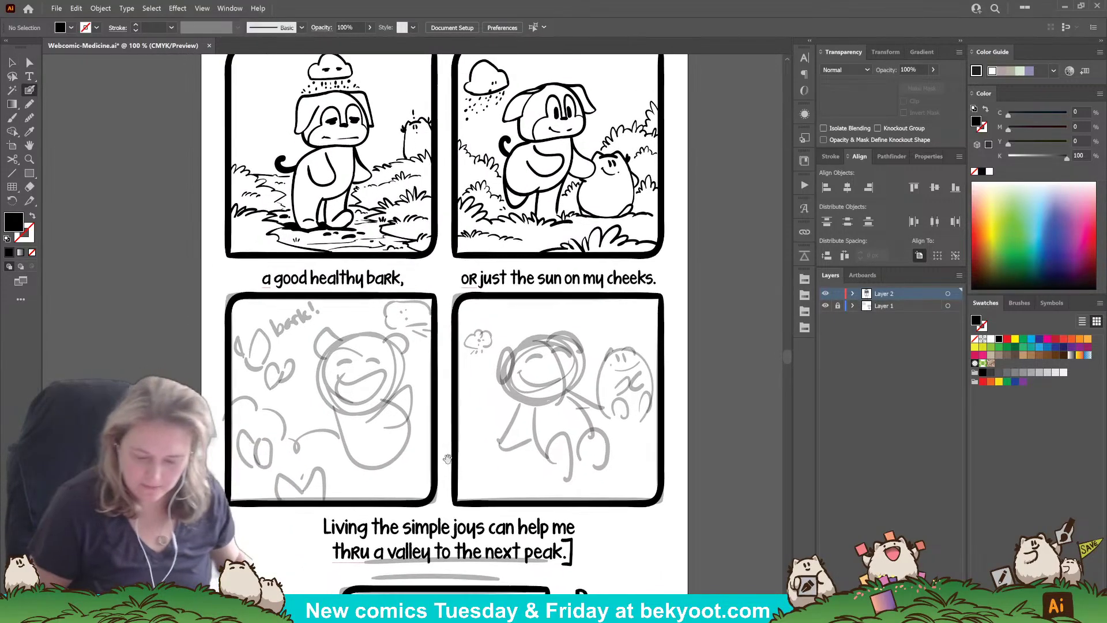
scroll(336, 416, up, 1)
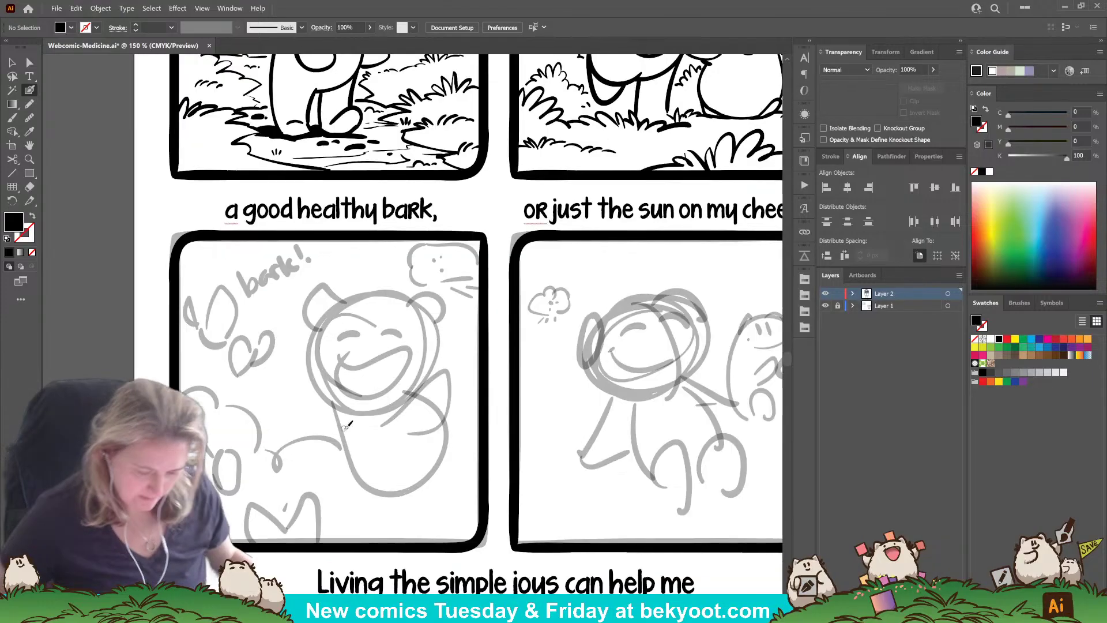
drag(302, 427, 342, 432)
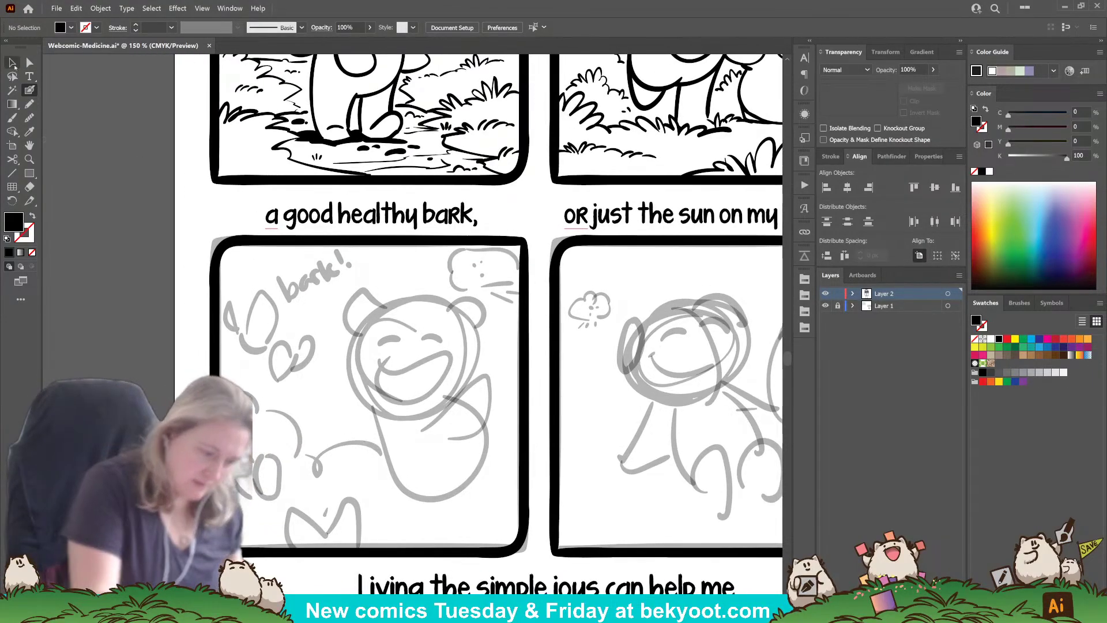
click(12, 63)
drag(377, 223, 296, 434)
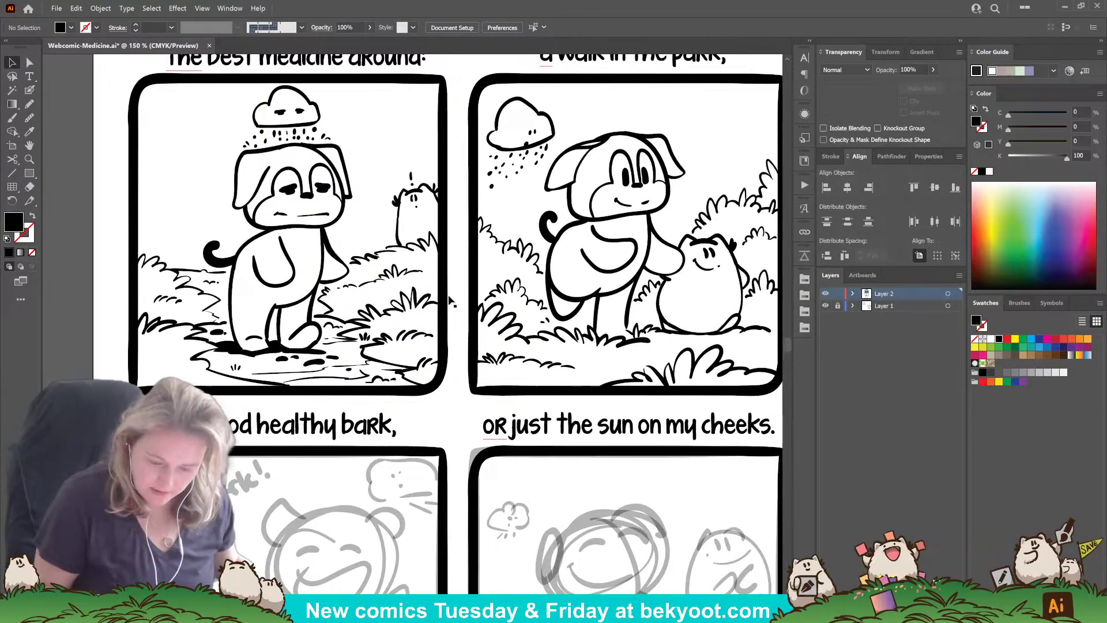
click(474, 281)
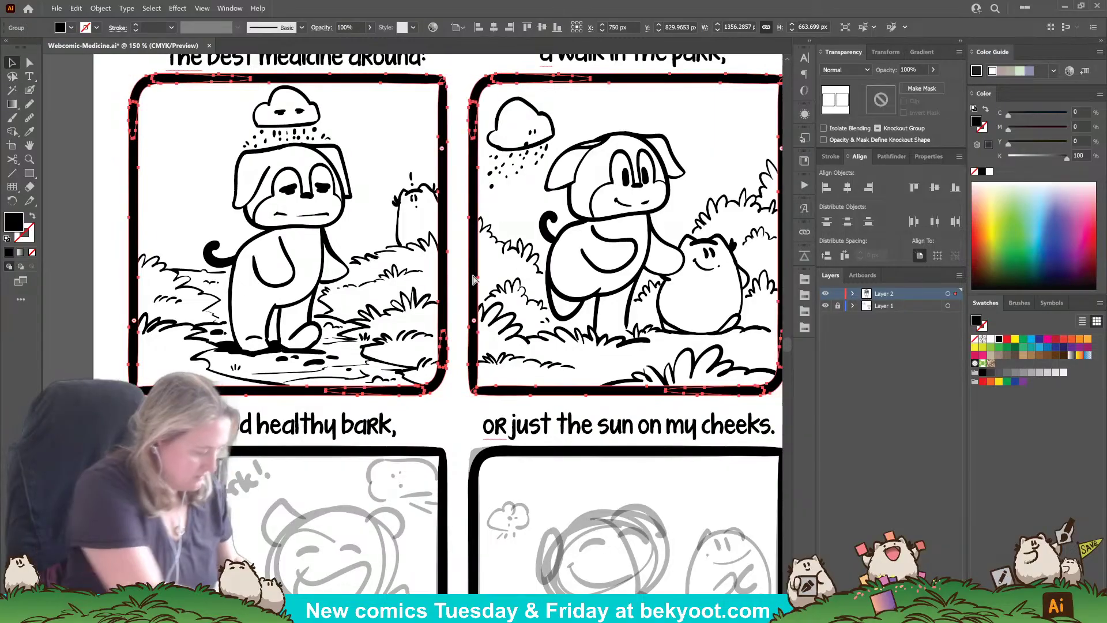
key(ctrl+c)
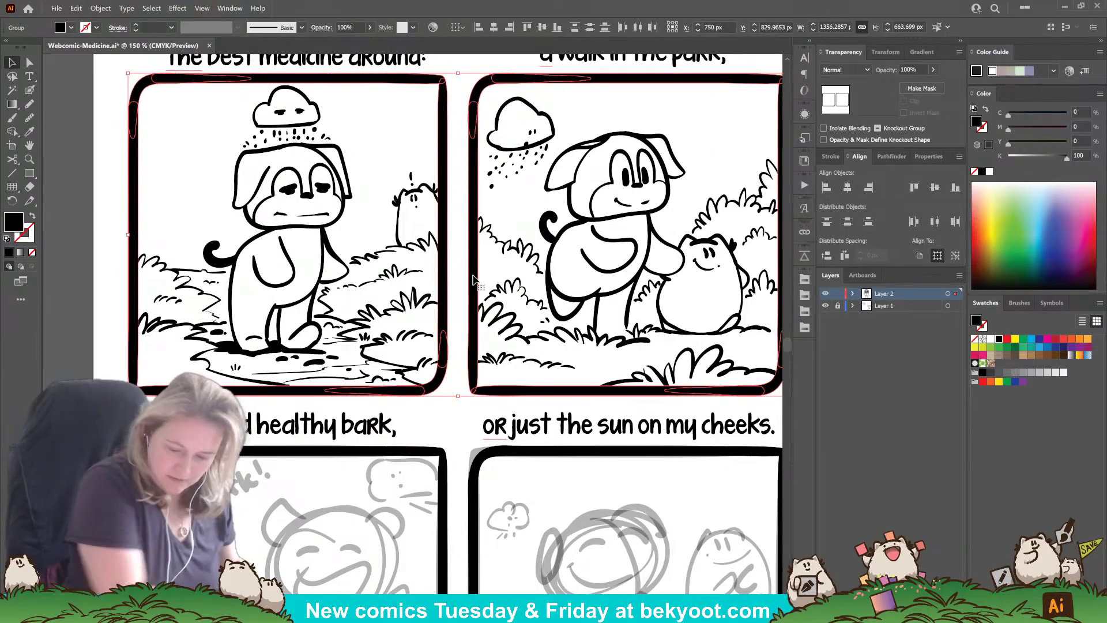
click(172, 308)
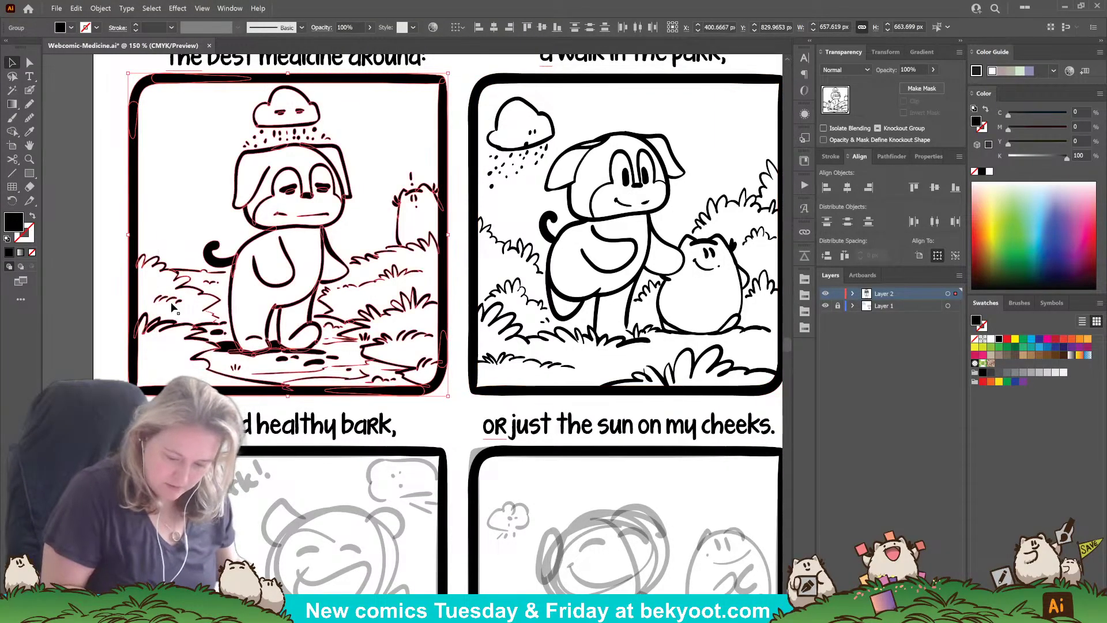
key(ctrl+g)
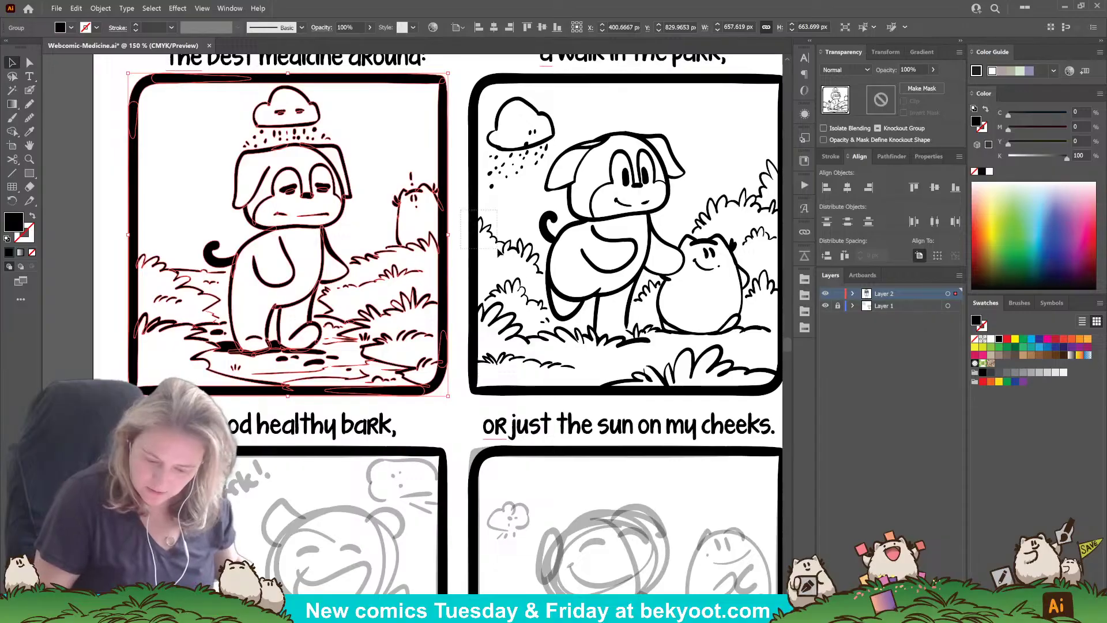
Step: Group the frame of the "a walk in the park," panel with its drawing, and deselect it
click(486, 264)
key(ctrl+g)
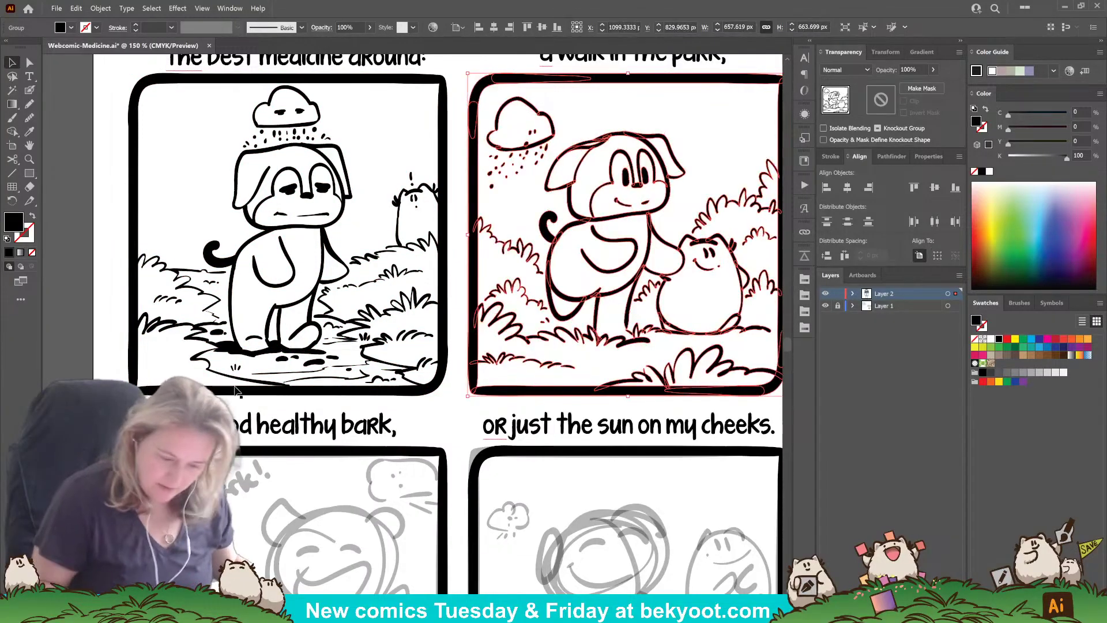
click(96, 373)
Step: Ready the Blob Brush with a larger tip for inking the "a good healthy bark," panel
drag(526, 441, 488, 250)
drag(450, 448, 476, 364)
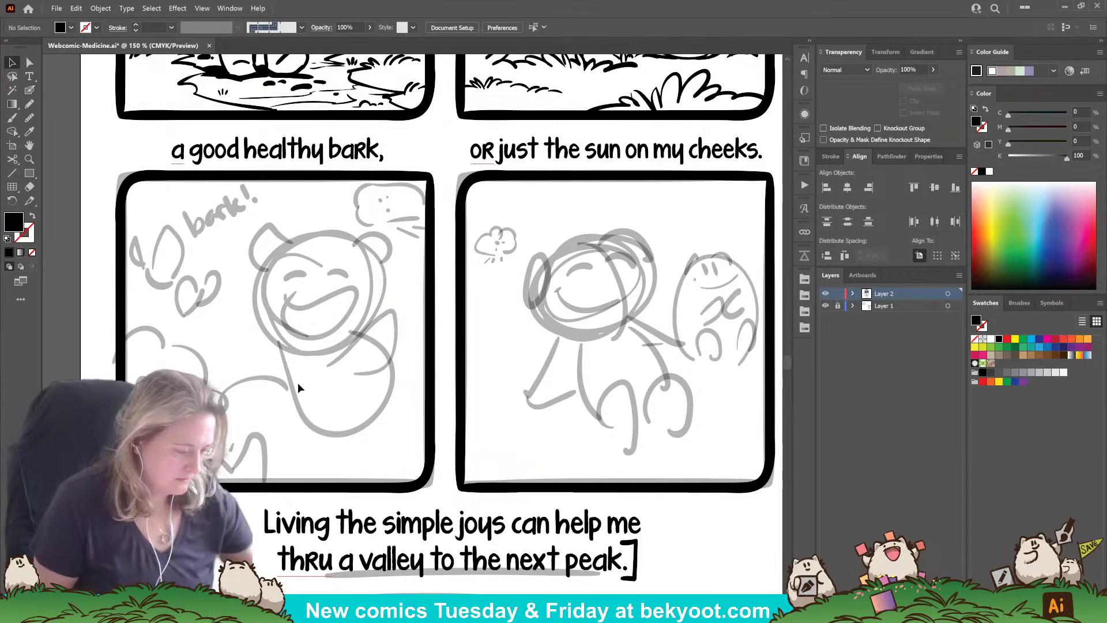
click(30, 90)
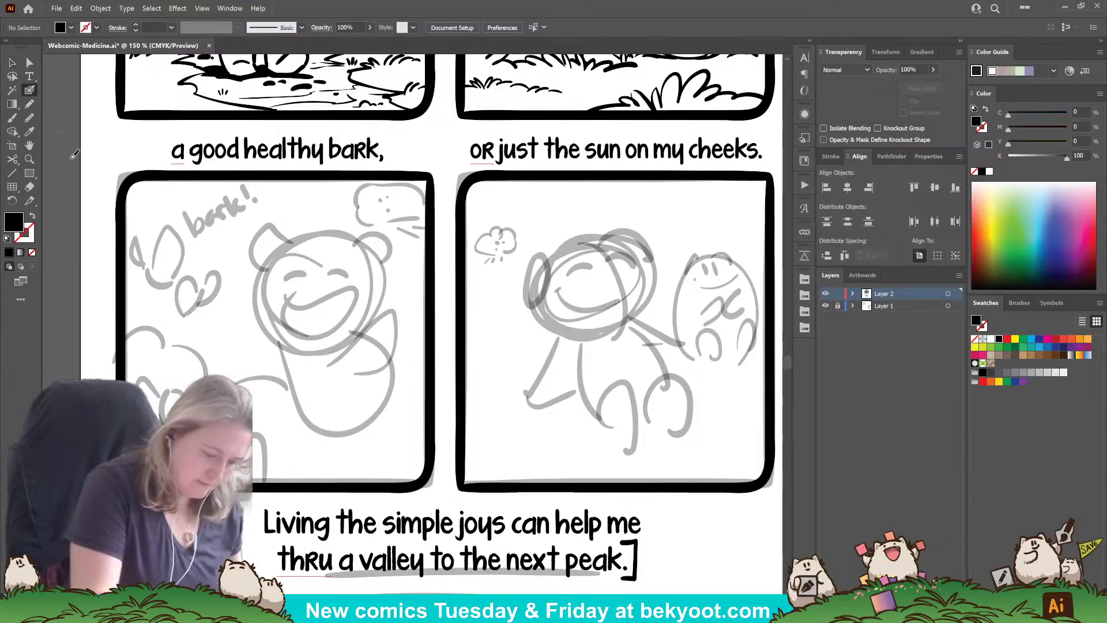
drag(288, 481, 356, 490)
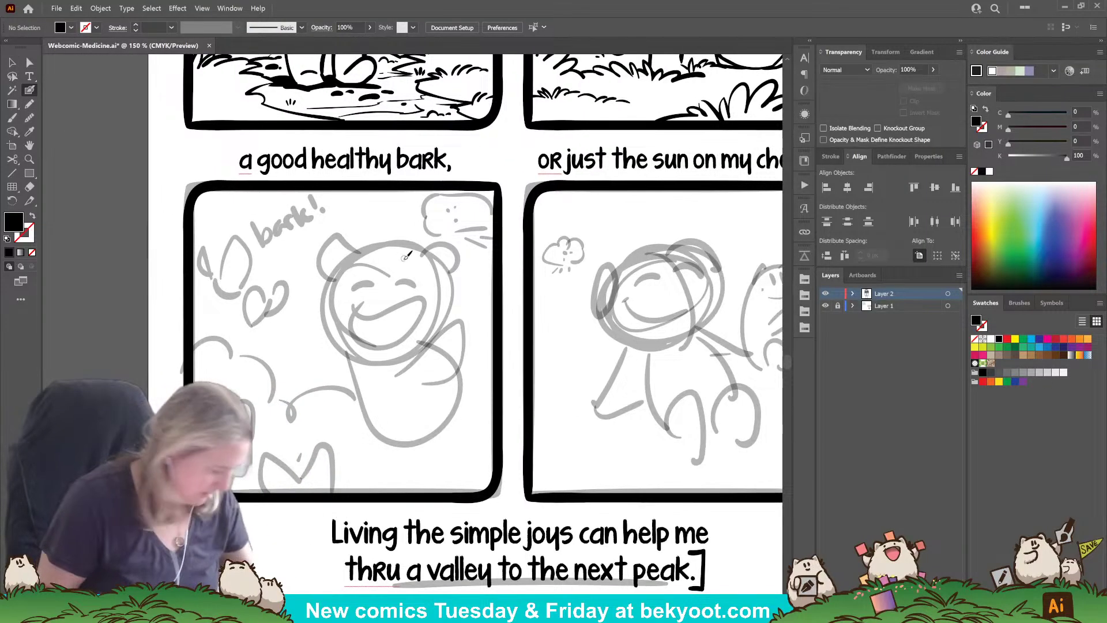
key(Return)
key(Return)
key(bracketright)
key(bracketright)
key(bracketright)
key(bracketright)
key(bracketright)
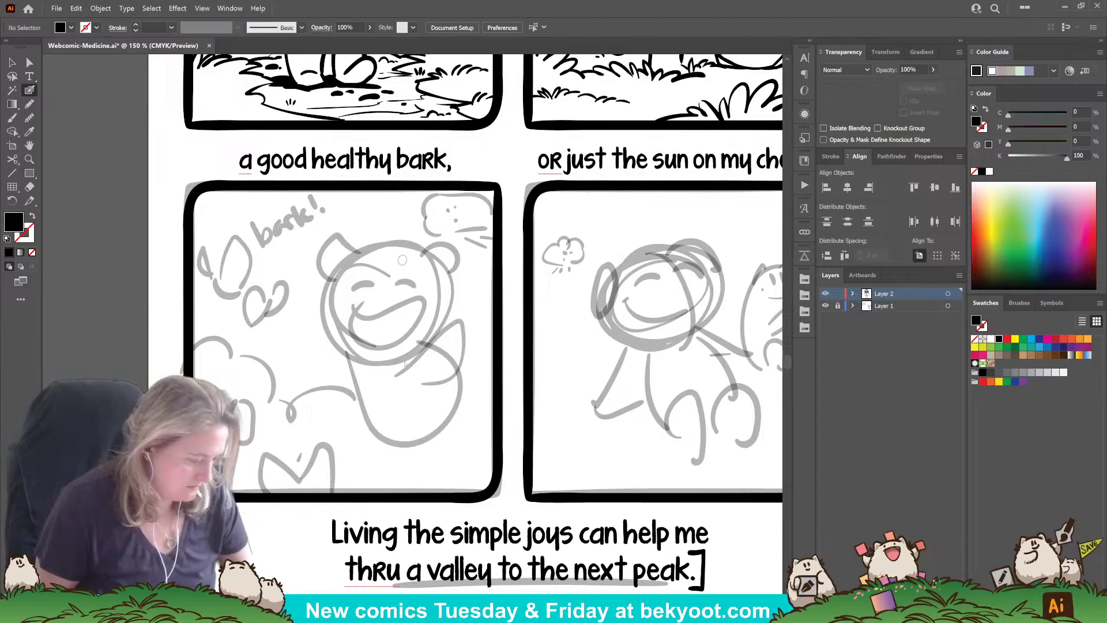
key(Return)
key(Return)
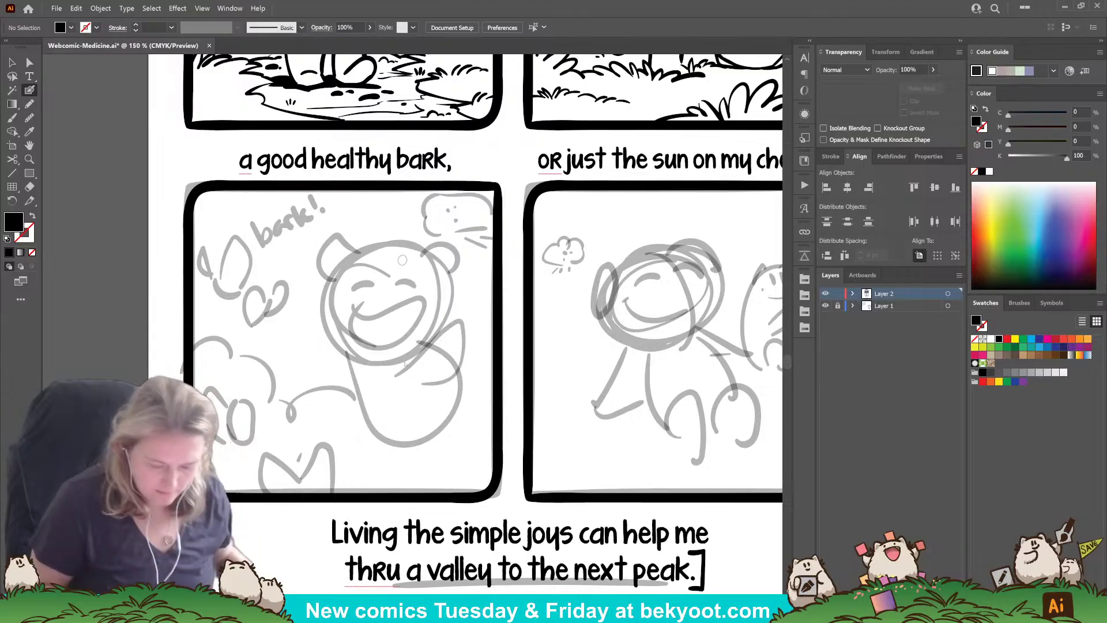
drag(402, 260, 435, 269)
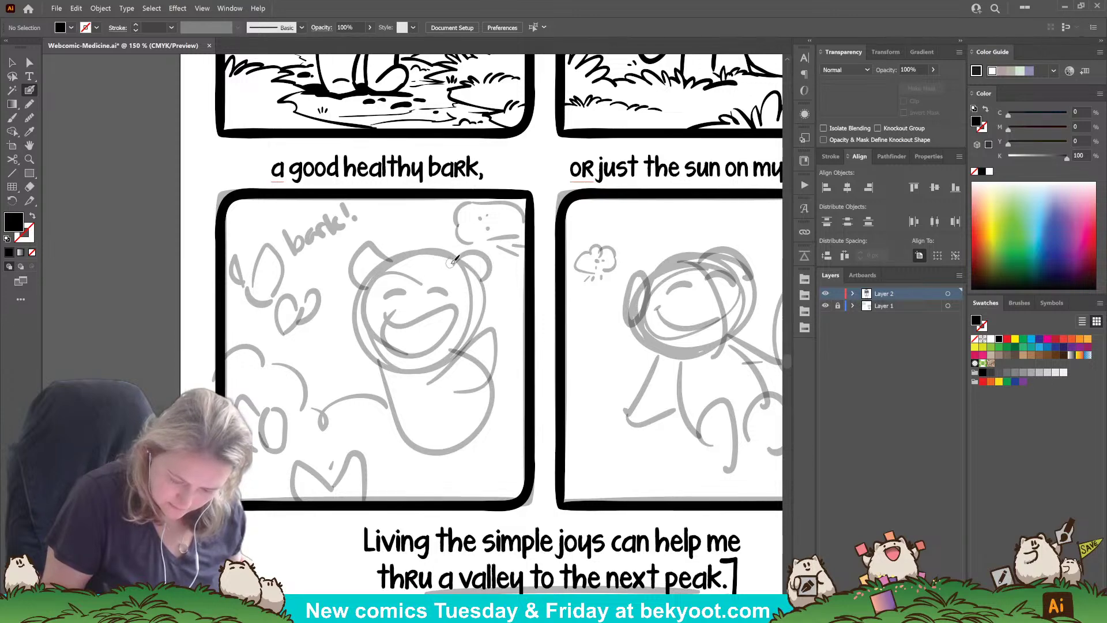
mouse_move(451, 262)
mouse_down()
mouse_move(419, 251)
mouse_move(387, 266)
mouse_move(366, 301)
mouse_move(452, 259)
mouse_move(409, 251)
mouse_move(380, 277)
mouse_move(353, 344)
mouse_up()
key(ctrl+z)
key(ctrl+z)
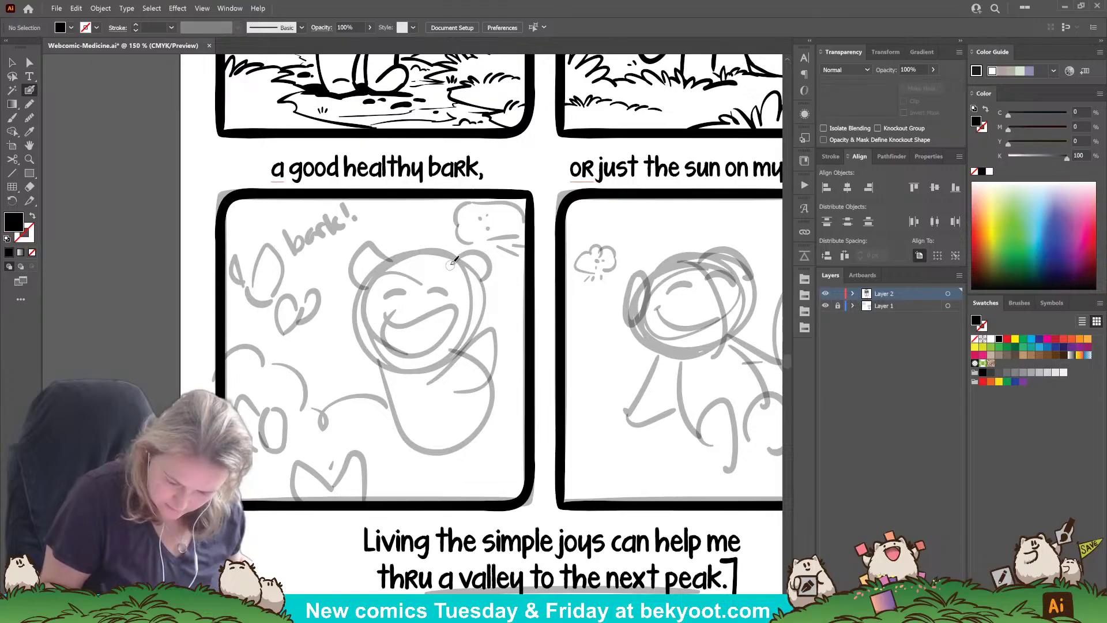
mouse_move(440, 248)
mouse_down()
mouse_move(370, 278)
mouse_move(356, 326)
mouse_move(417, 343)
mouse_move(473, 330)
mouse_up()
key(ctrl+z)
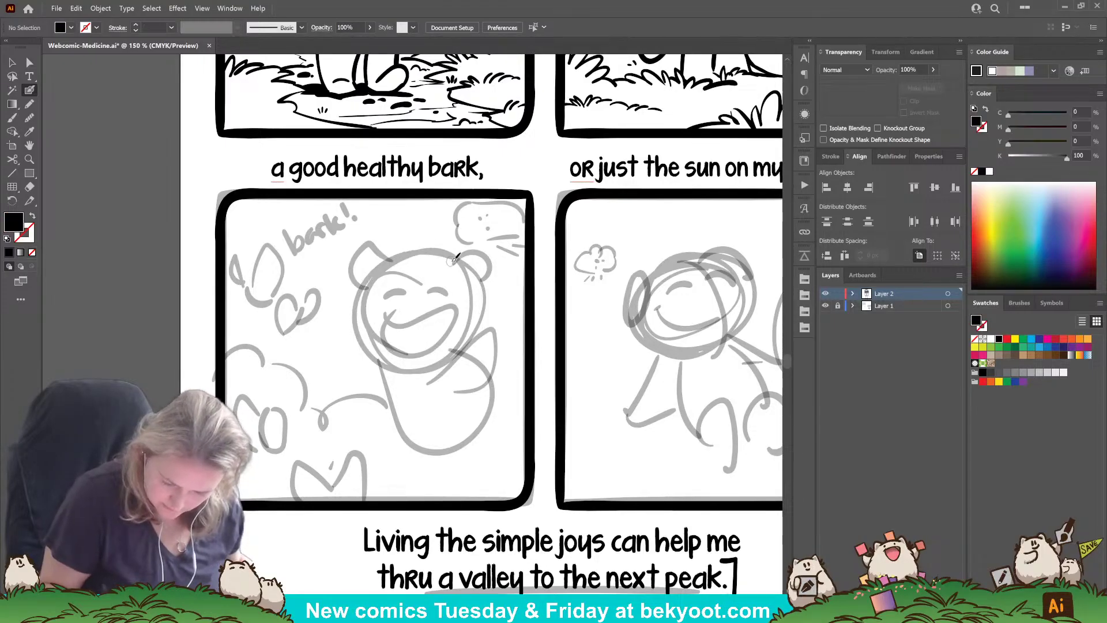
Step: Ink a rounded dome-shaped head outline over the dog sketch in the "a good healthy bark," panel and make it slightly taller
mouse_move(452, 259)
mouse_down()
mouse_move(400, 250)
mouse_move(368, 282)
mouse_move(358, 315)
mouse_up()
mouse_move(370, 337)
mouse_down()
mouse_move(424, 345)
mouse_move(475, 330)
mouse_move(464, 265)
mouse_move(424, 242)
mouse_up()
ctrl+click(433, 344)
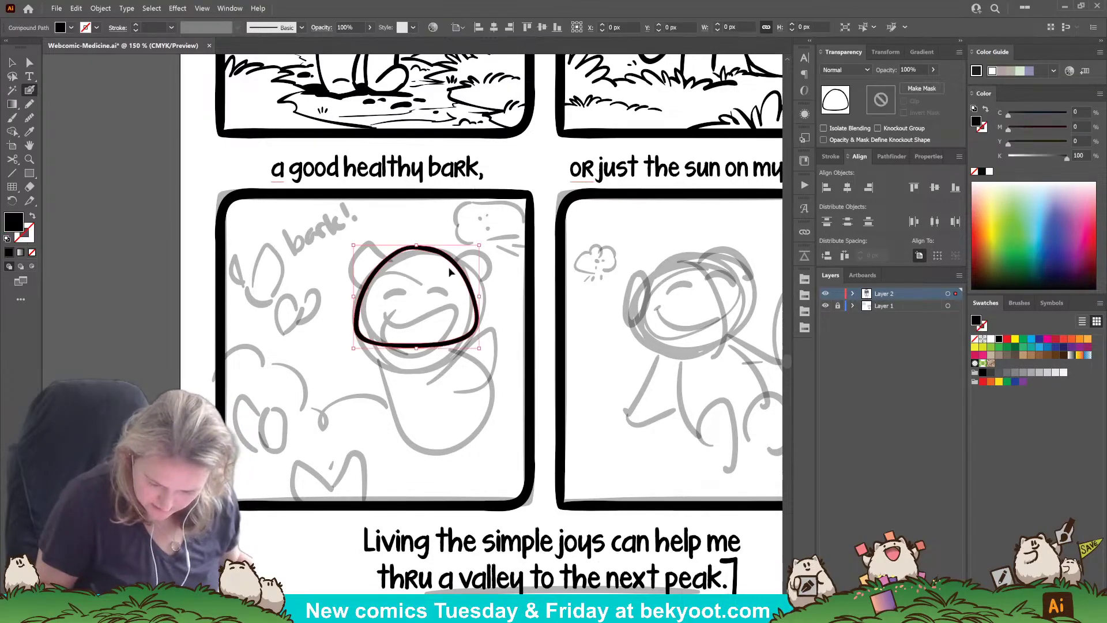
drag(418, 347, 425, 353)
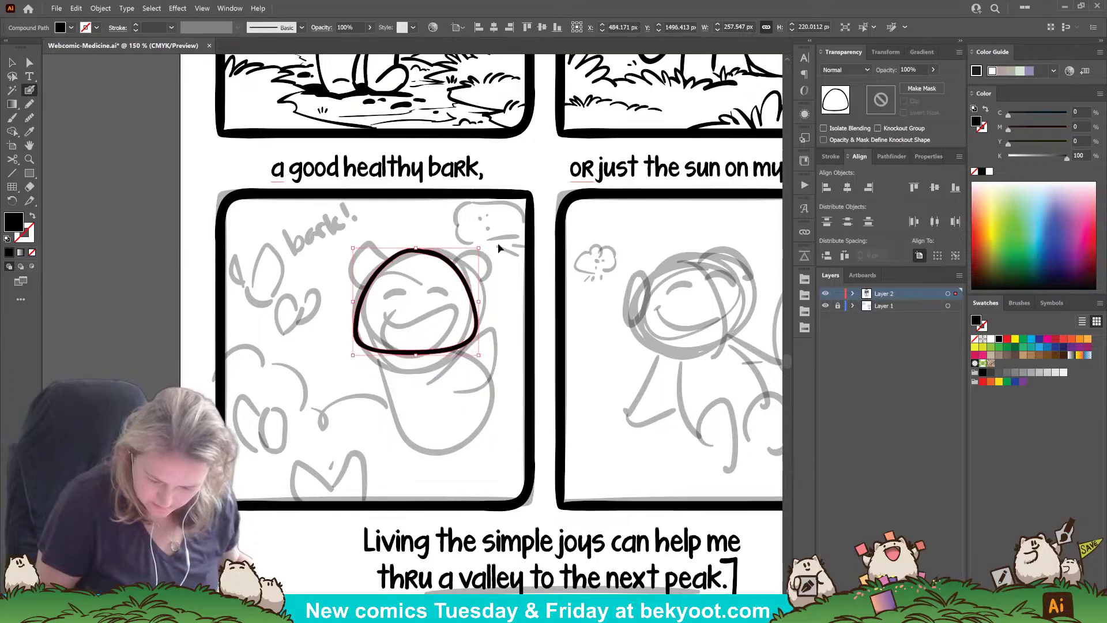
Step: Draw a curved vertical centre line through the dog's head and fade the head outline to 46% opacity
mouse_move(486, 245)
mouse_down()
mouse_move(404, 275)
mouse_move(422, 391)
mouse_up()
ctrl+click(489, 296)
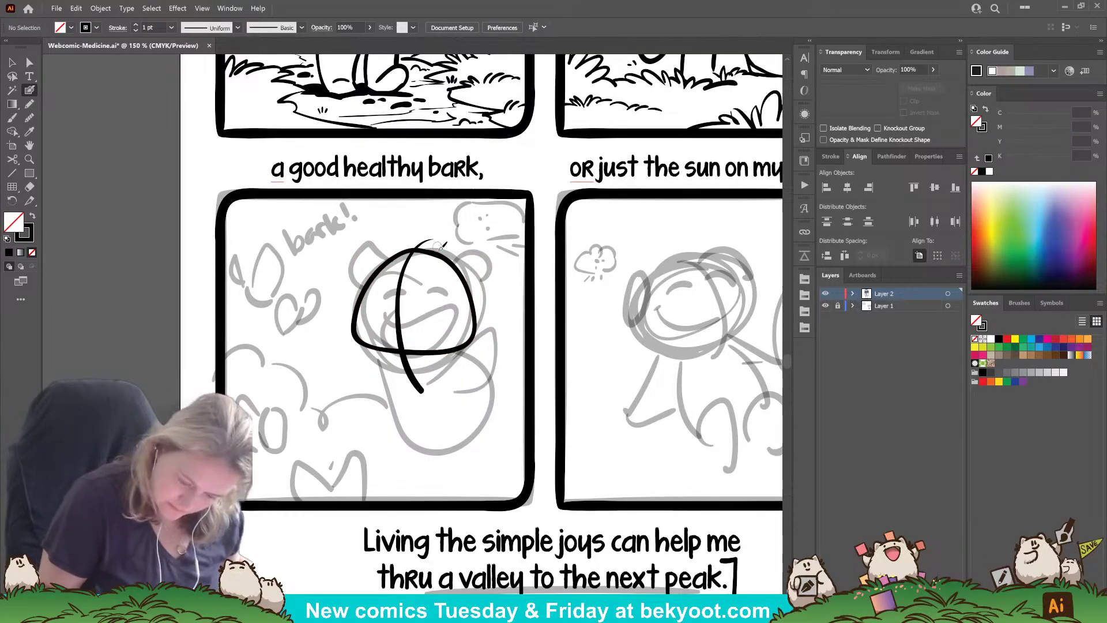
ctrl+click(453, 351)
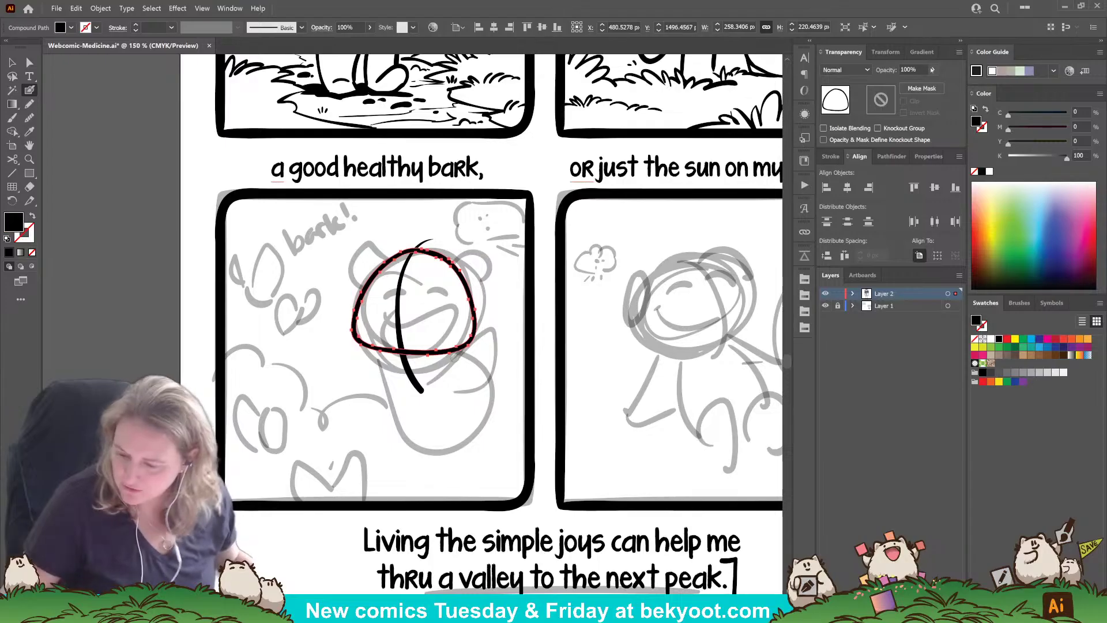
click(933, 69)
drag(931, 84, 908, 84)
ctrl+click(448, 343)
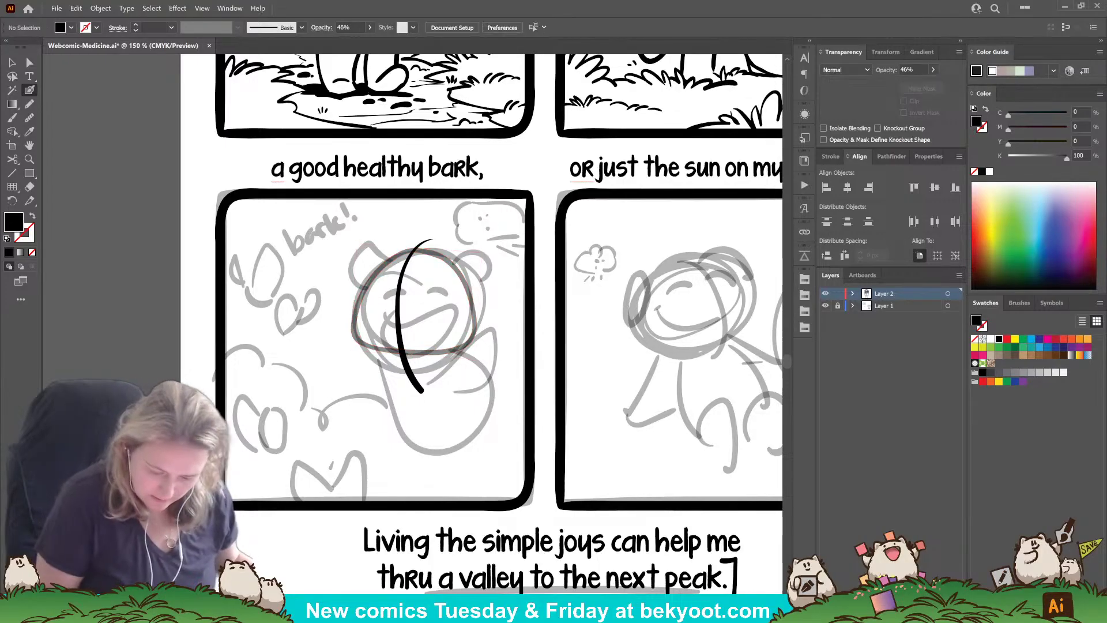
Step: Redraw the head outline in solid black over the faded one, and delete the faded outline
ctrl+click(419, 388)
ctrl+click(417, 405)
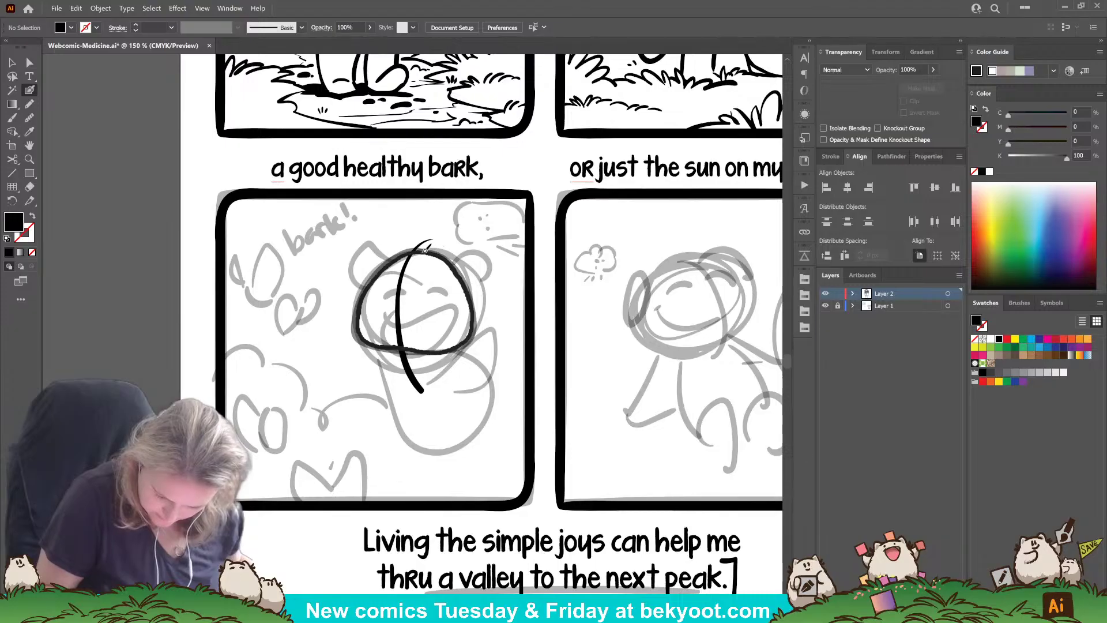
key(shift+x)
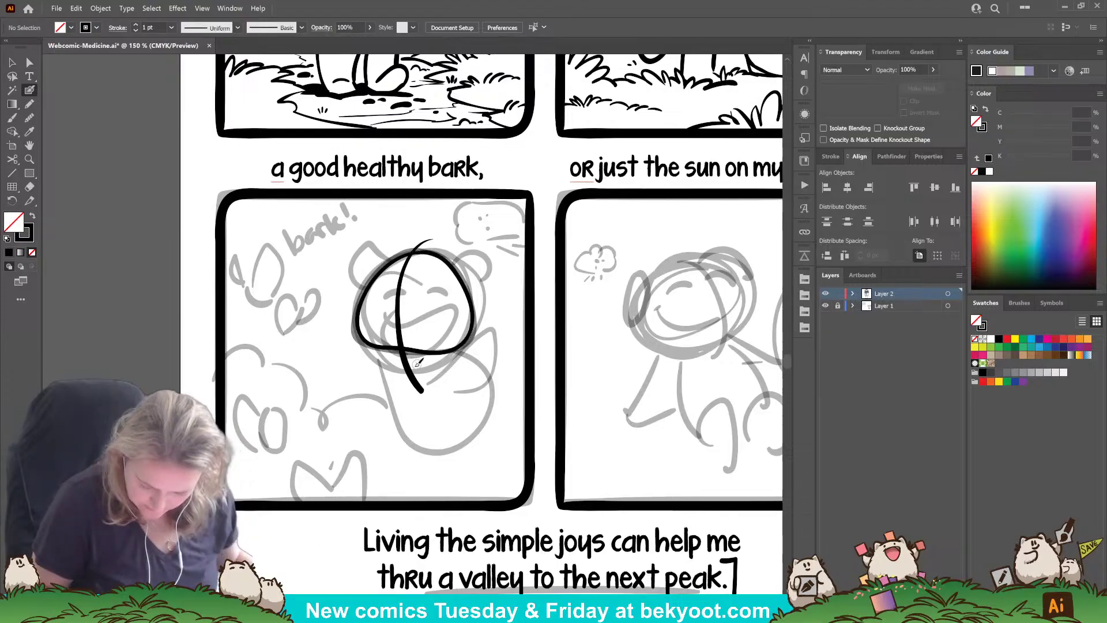
ctrl+click(356, 340)
key(Delete)
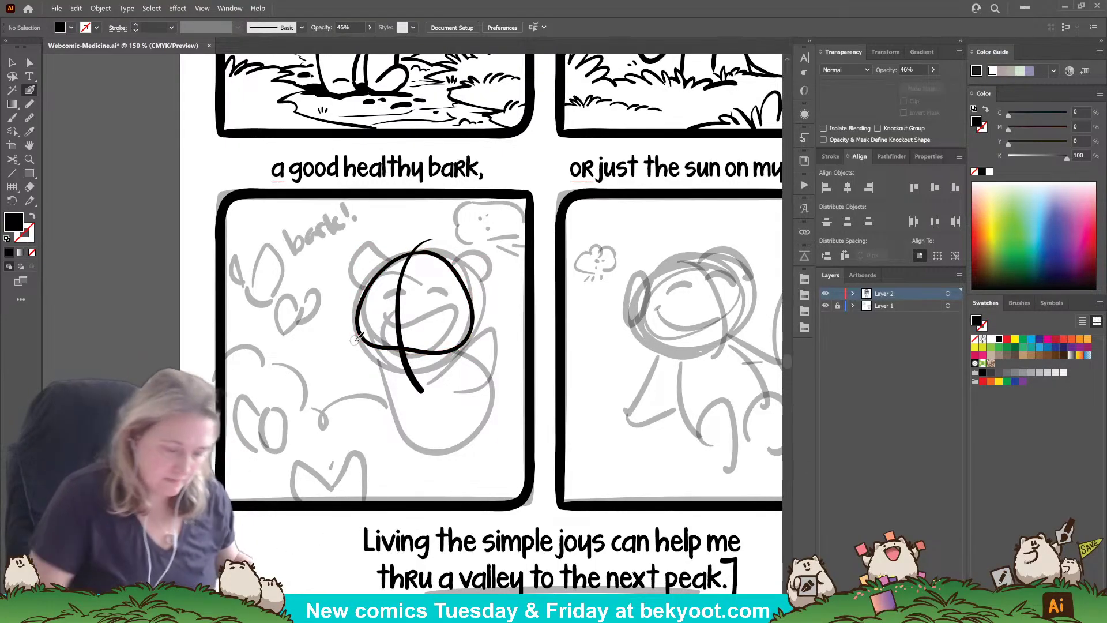
Step: Group the new head outline with the curved centre line and open the group in isolation mode
key(v)
click(442, 265)
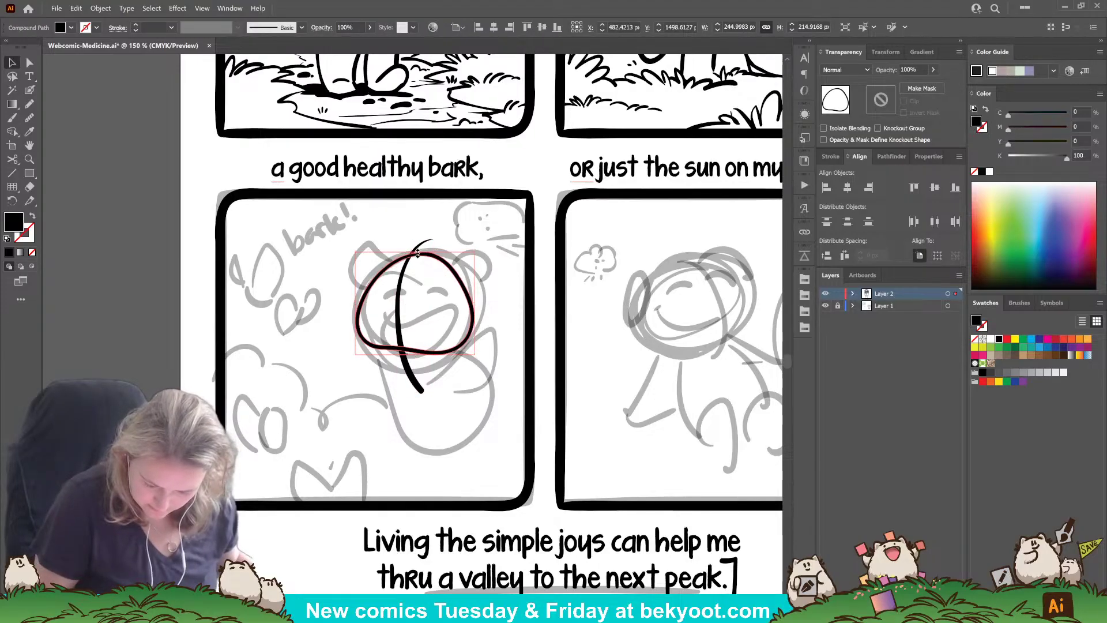
shift+click(403, 277)
key(ctrl+g)
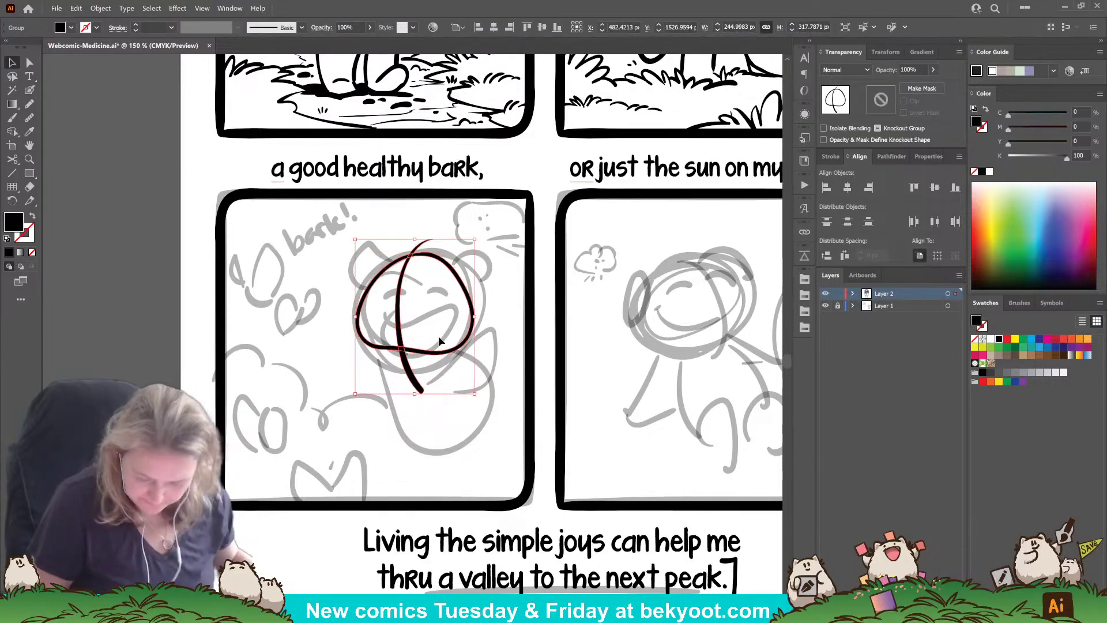
double_click(437, 353)
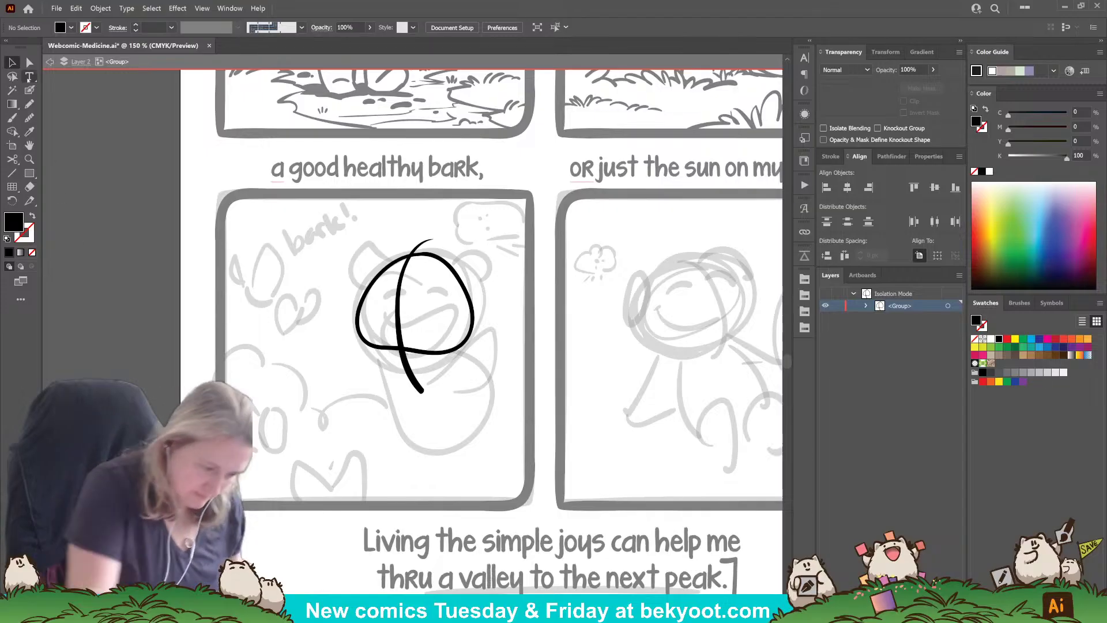
Step: Ink the dog's closed smiling eyes, small nose and wide-open mouth inside the head, and adjust the right eye slightly
click(30, 90)
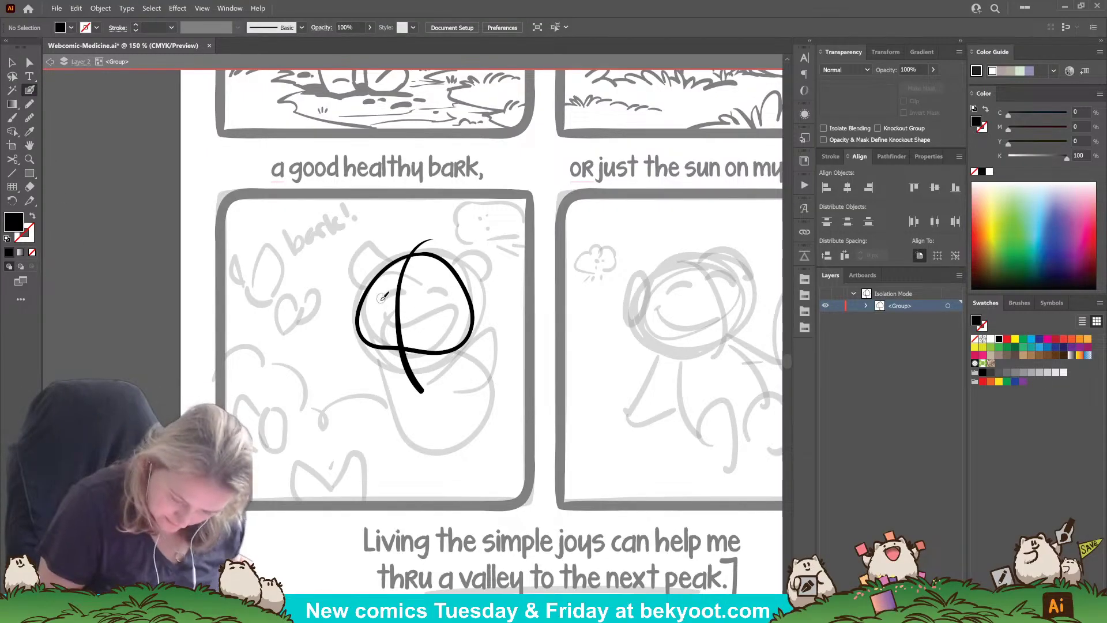
mouse_move(380, 299)
mouse_down()
mouse_move(436, 302)
mouse_move(406, 304)
mouse_up()
key(ctrl+z)
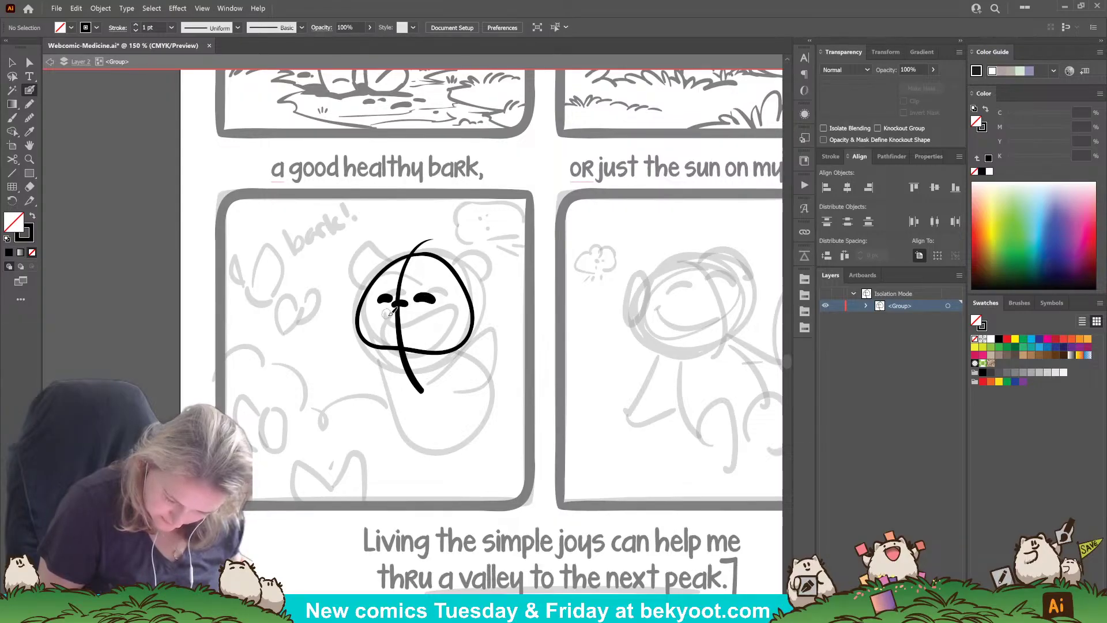
mouse_move(425, 342)
mouse_down()
mouse_move(400, 342)
mouse_move(406, 310)
mouse_up()
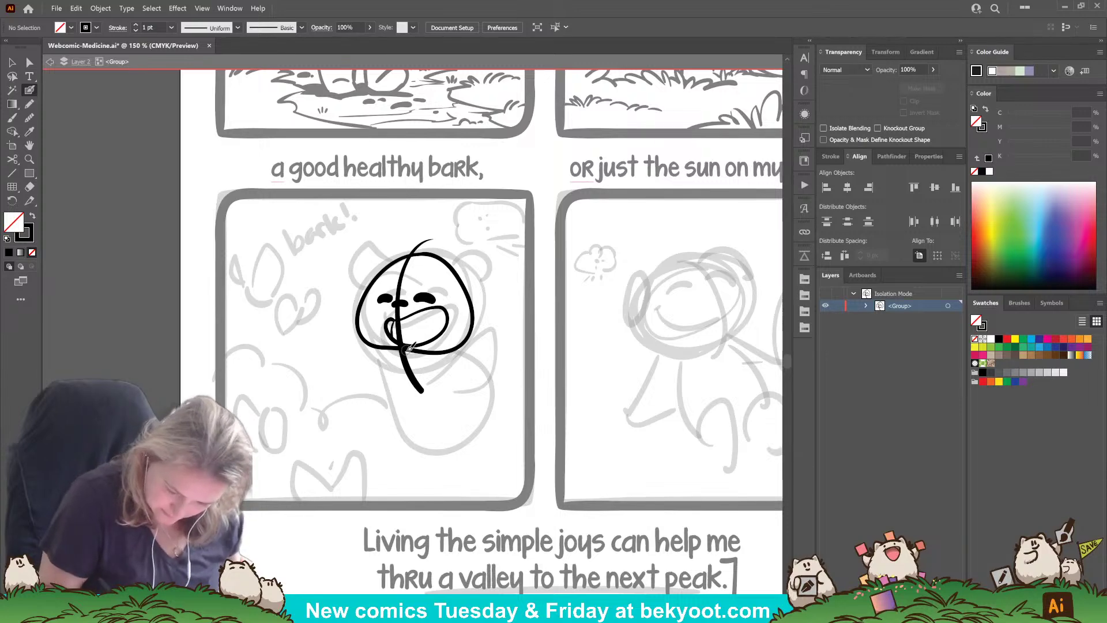
ctrl+click(432, 300)
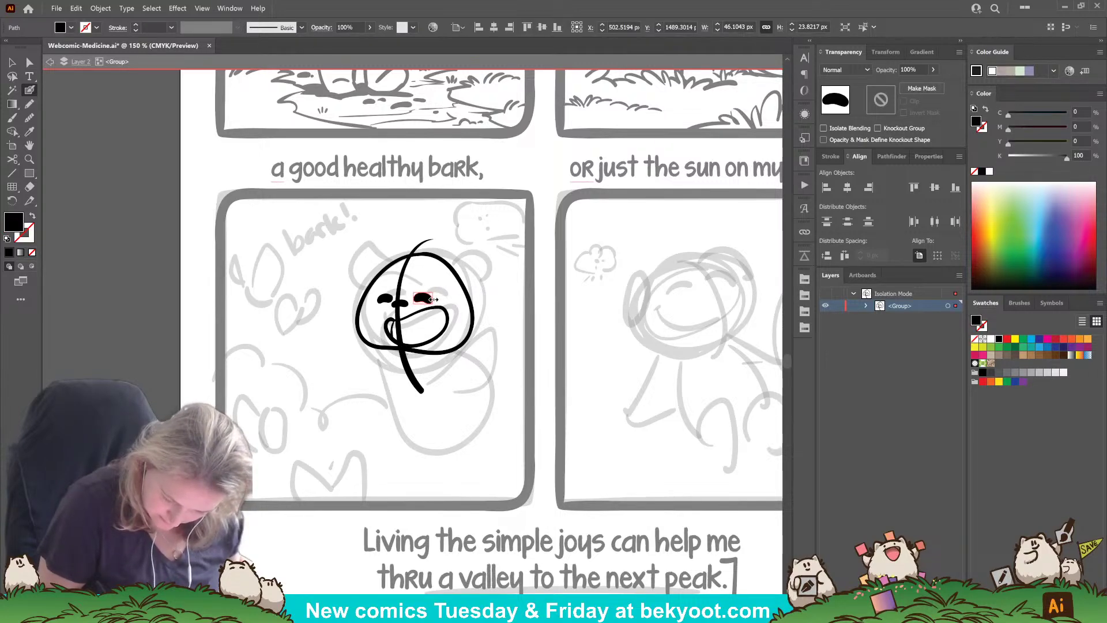
ctrl+click(441, 285)
mouse_move(434, 300)
mouse_down()
mouse_move(398, 270)
mouse_move(372, 305)
mouse_up()
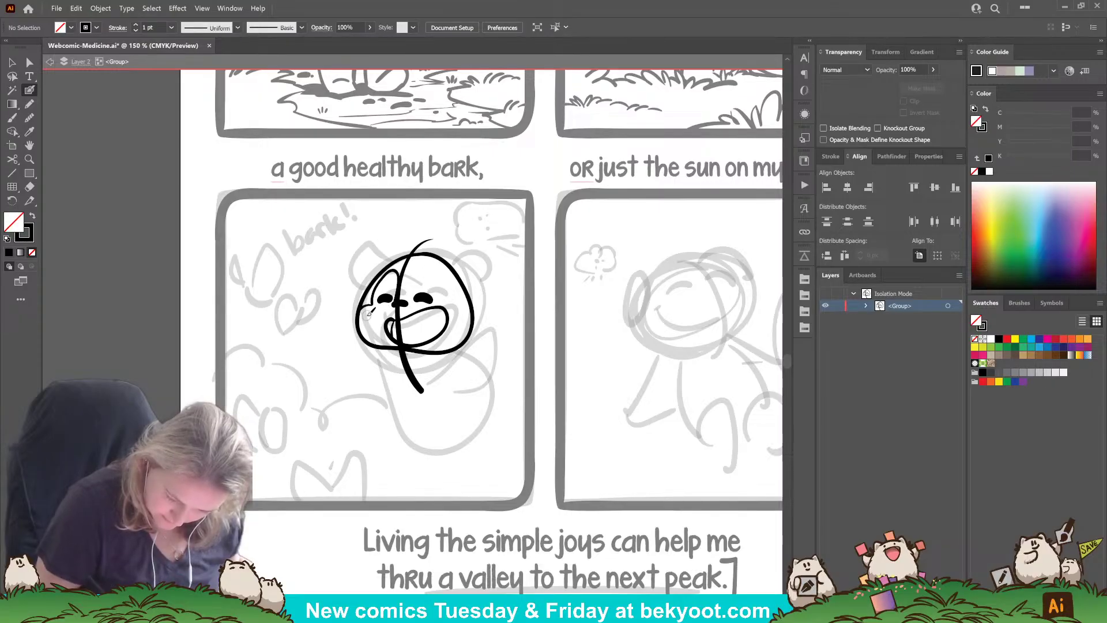
key(ctrl+z)
key(ctrl+z)
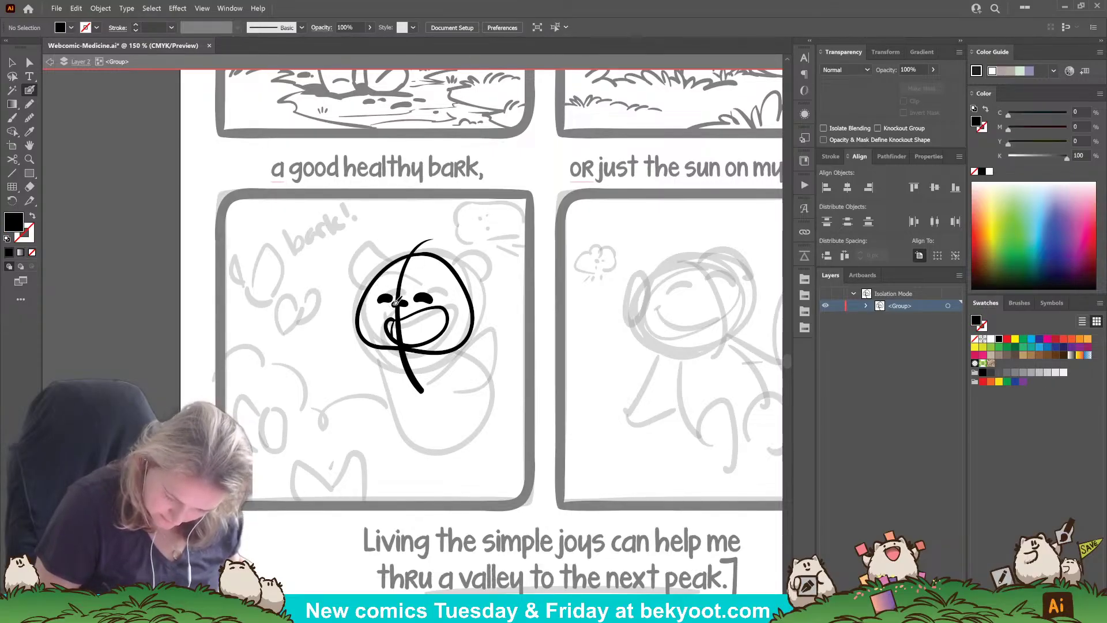
Step: Ink the curved markings around the dog's closed eyes and a raised, curved ear on the left of the head
mouse_move(396, 304)
mouse_down()
mouse_move(395, 270)
mouse_move(366, 304)
mouse_up()
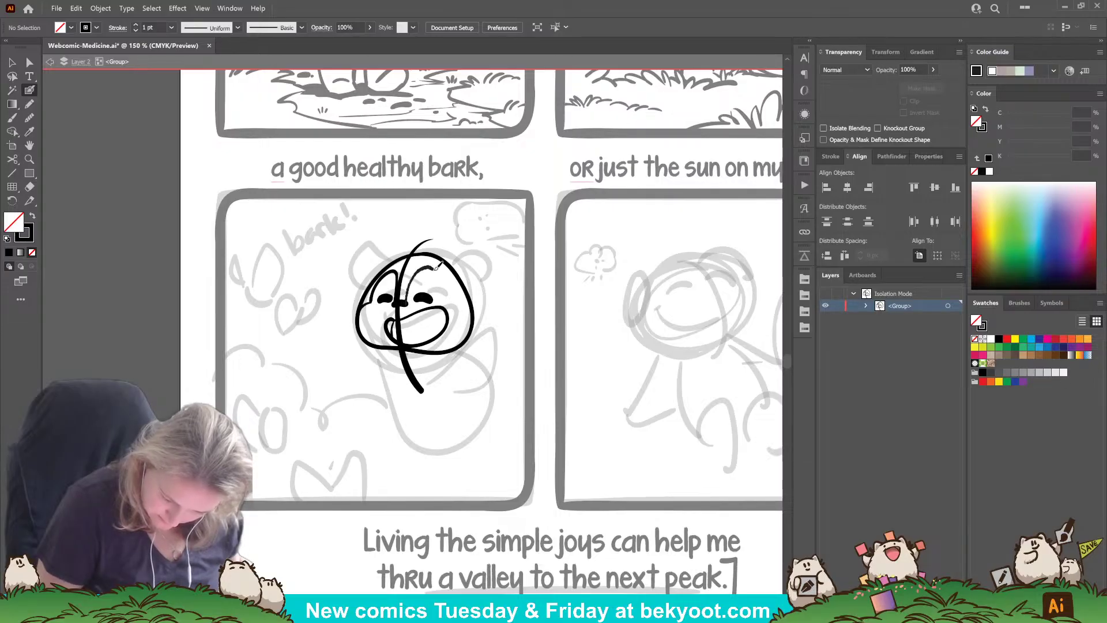
drag(446, 296, 470, 304)
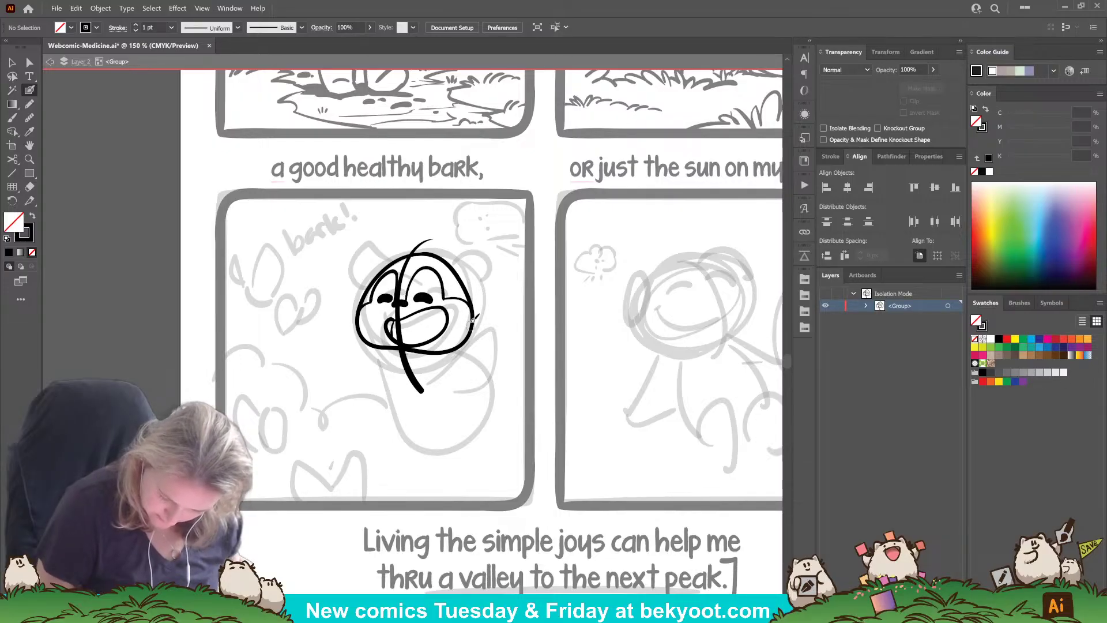
mouse_move(378, 252)
mouse_down()
mouse_move(371, 228)
mouse_move(352, 246)
mouse_move(361, 288)
mouse_up()
mouse_move(372, 232)
mouse_down()
mouse_move(409, 253)
mouse_move(435, 239)
mouse_move(451, 261)
mouse_move(492, 254)
mouse_up()
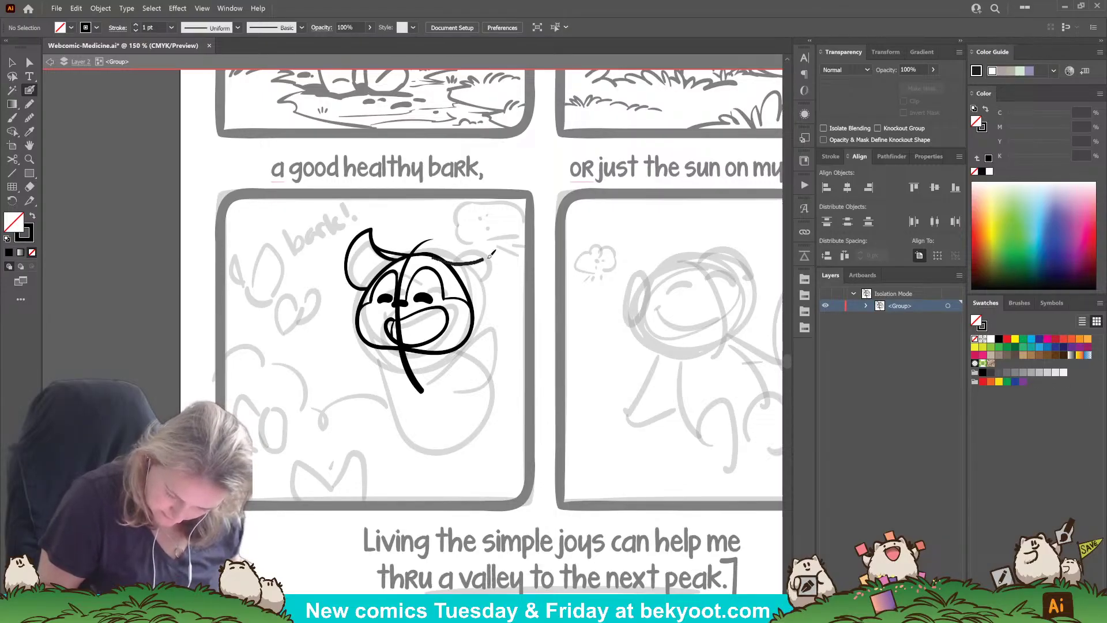
Step: Undo the rounded right ear, ink a longer pointed ear flapping outward from the head instead, and clean up its tip
drag(473, 299, 471, 300)
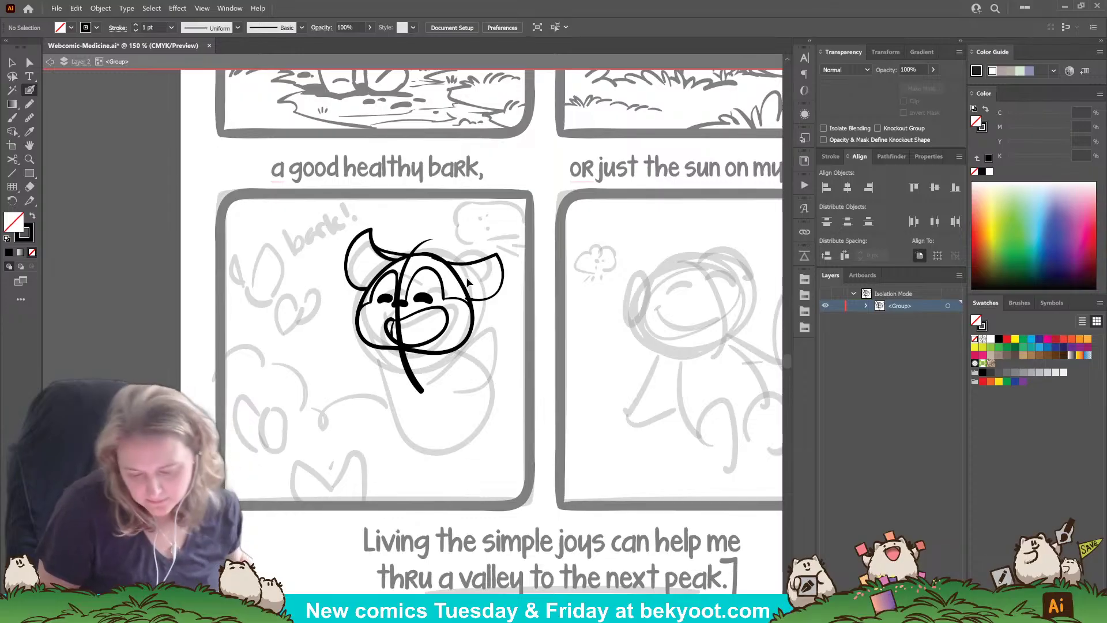
key(ctrl+z)
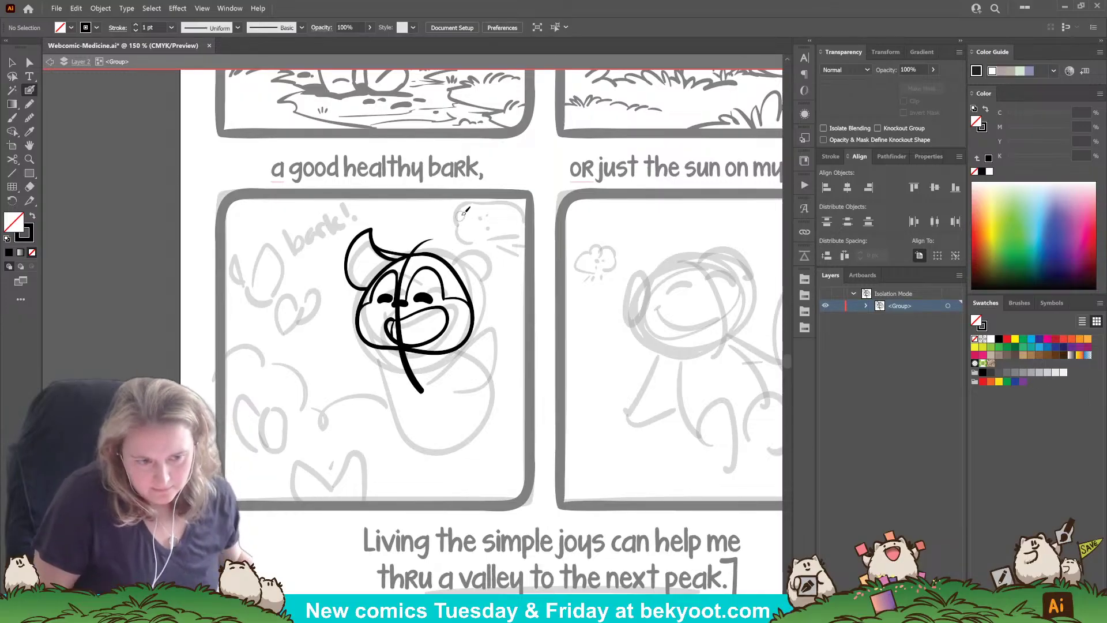
mouse_move(437, 259)
mouse_down()
mouse_move(524, 259)
mouse_move(462, 282)
mouse_move(499, 248)
mouse_move(521, 261)
mouse_up()
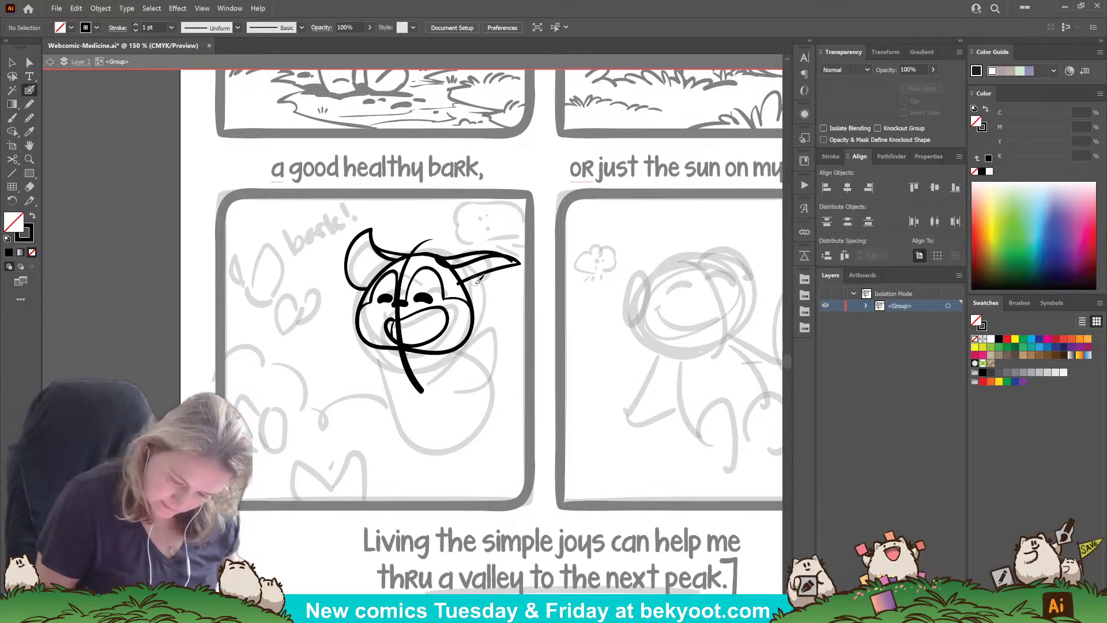
drag(464, 281, 515, 260)
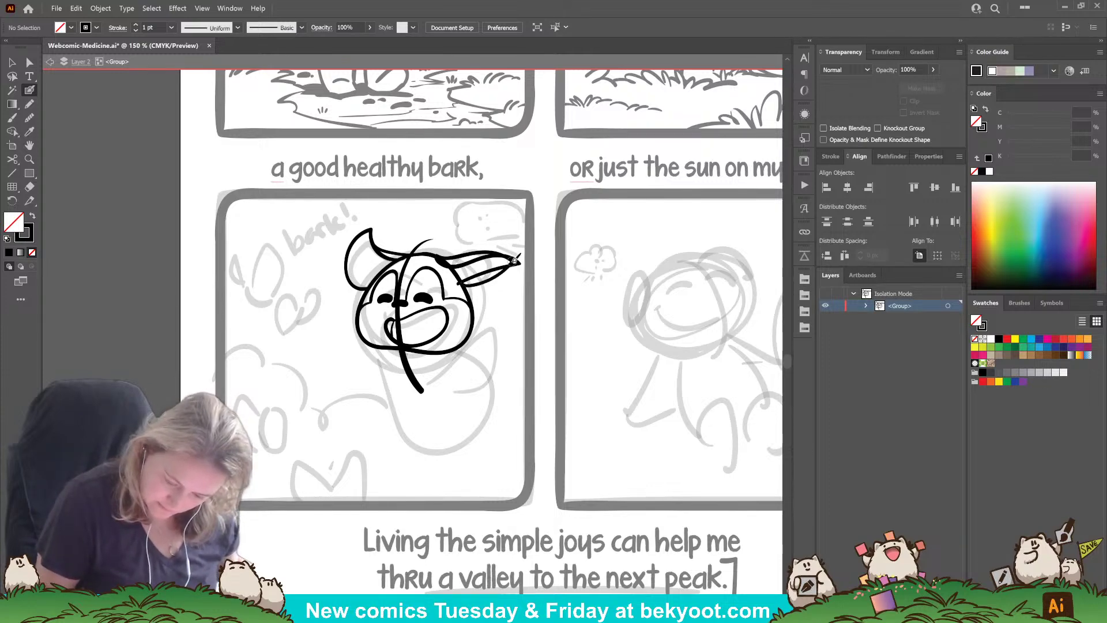
ctrl+click(522, 262)
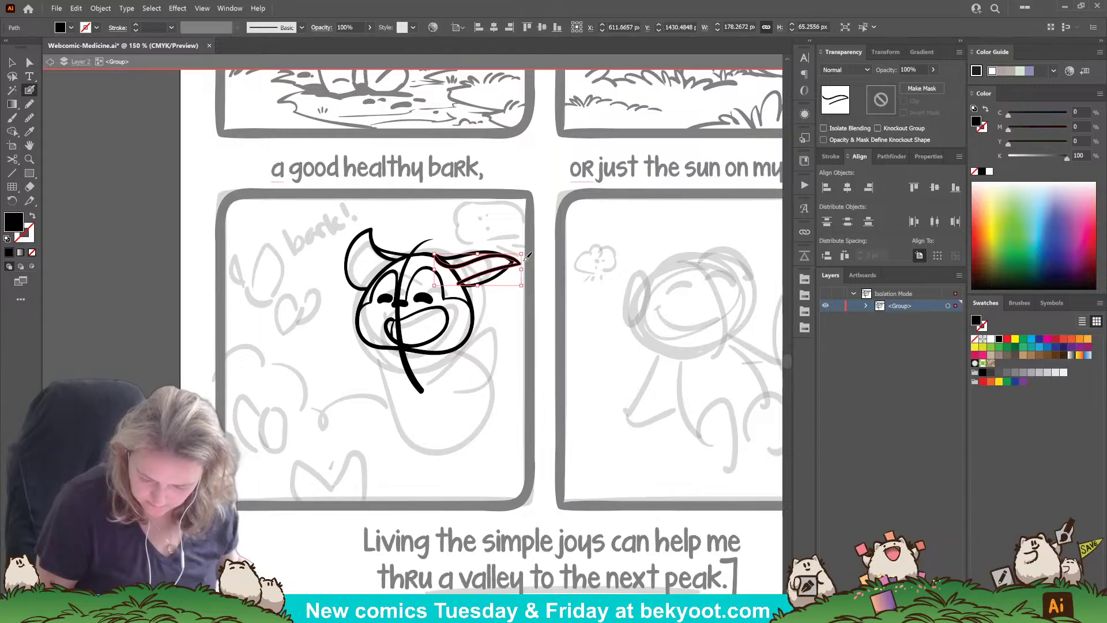
drag(459, 284, 522, 260)
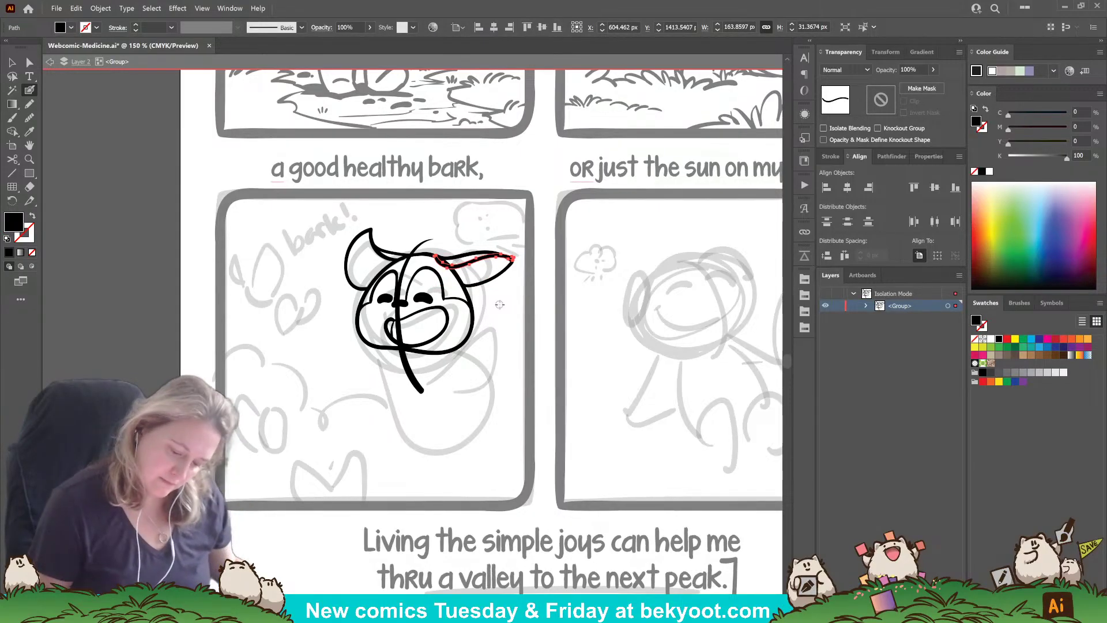
ctrl+click(512, 326)
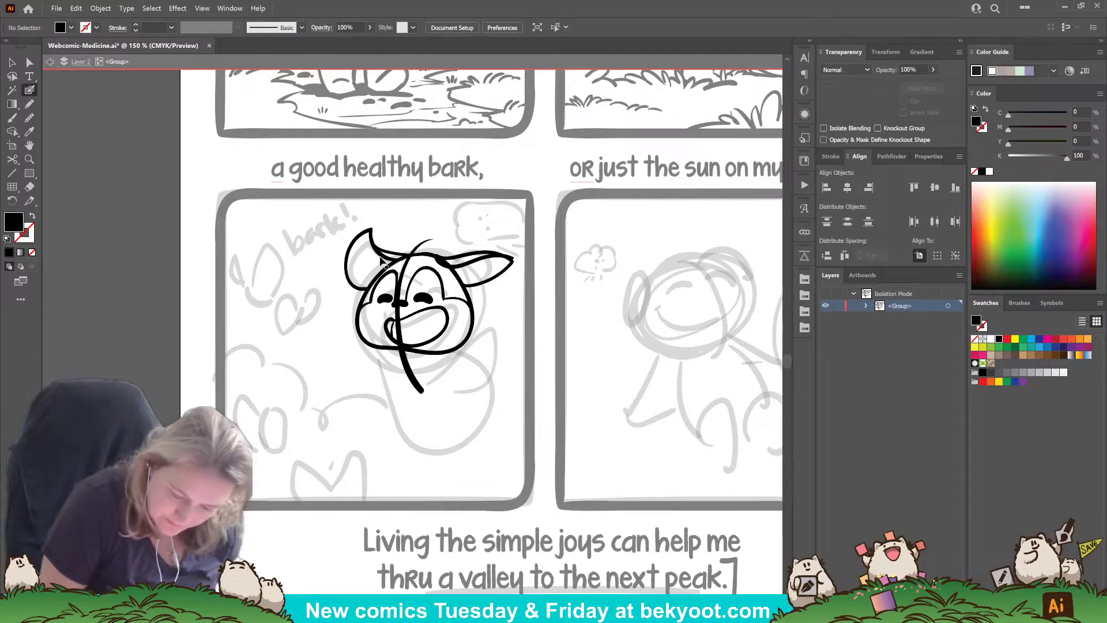
mouse_move(407, 258)
mouse_down()
mouse_move(368, 254)
mouse_move(329, 271)
mouse_up()
key(ctrl+z)
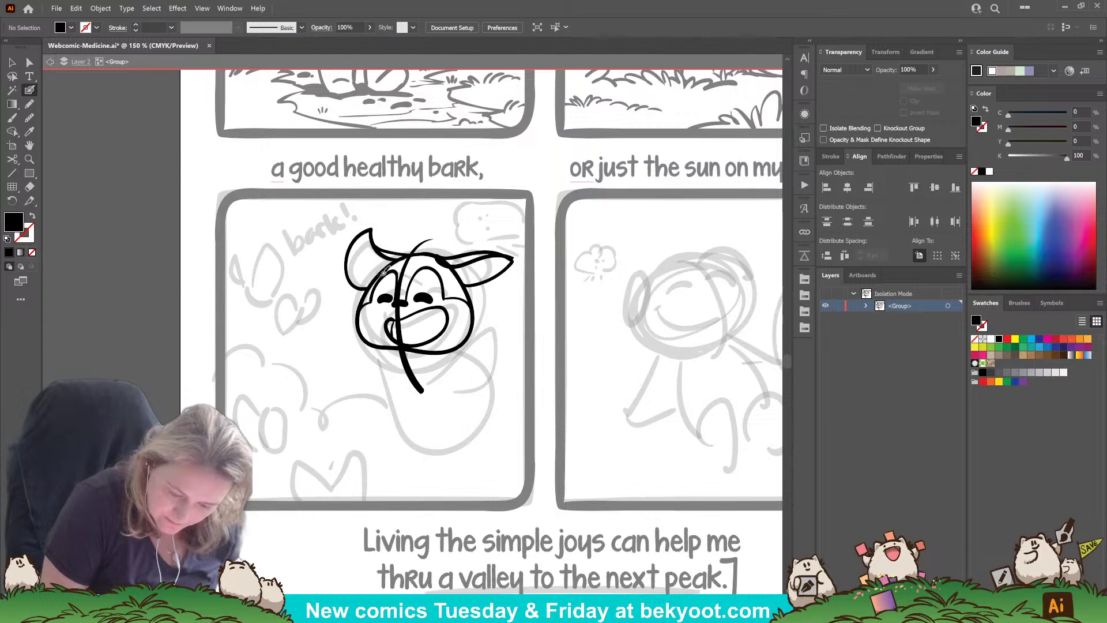
mouse_move(359, 289)
mouse_down()
mouse_move(358, 265)
mouse_move(385, 257)
mouse_move(355, 263)
mouse_move(379, 254)
mouse_up()
key(ctrl+z)
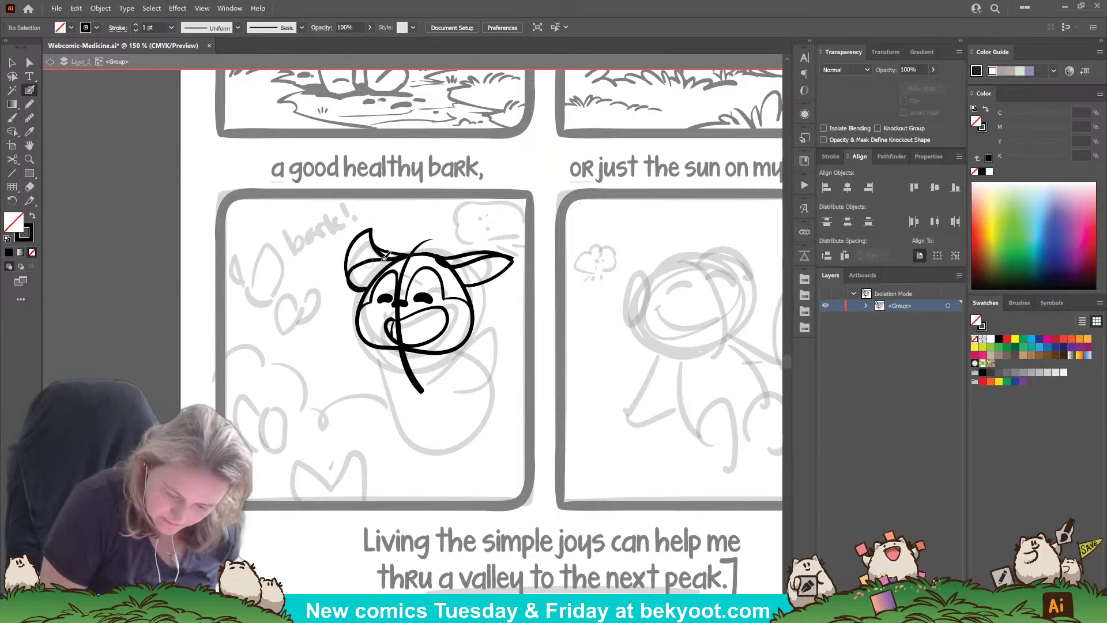
key(ctrl+z)
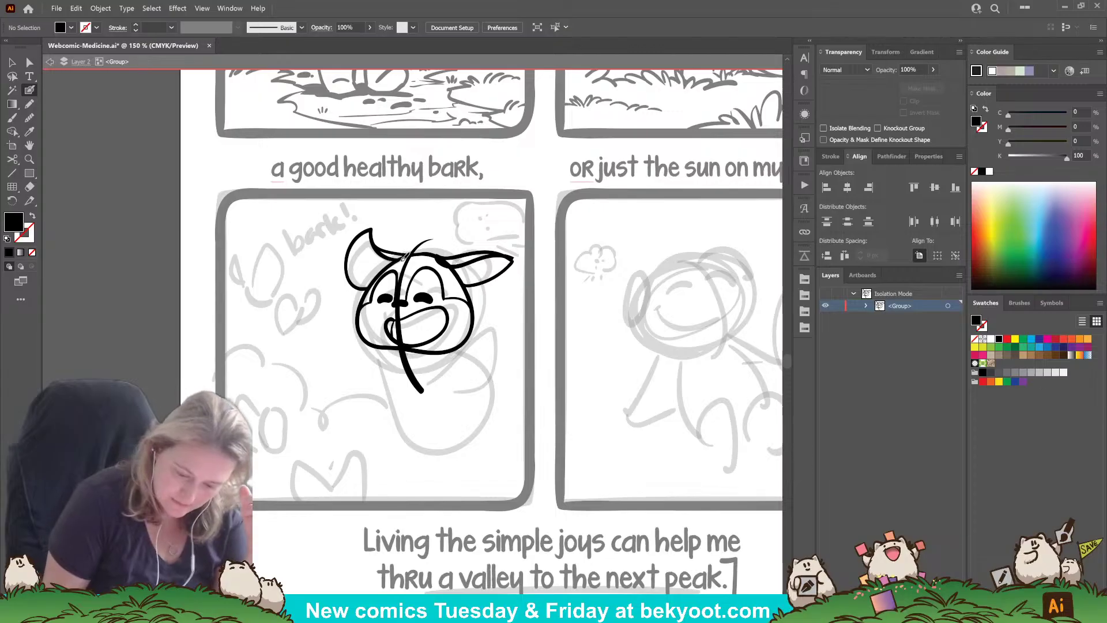
Step: Ink flat strokes for a lower left ear and move the earlier curved ear outline outside the artboard
mouse_move(369, 259)
mouse_down()
mouse_move(348, 268)
mouse_move(384, 271)
mouse_move(378, 259)
mouse_move(351, 264)
mouse_move(397, 259)
mouse_up()
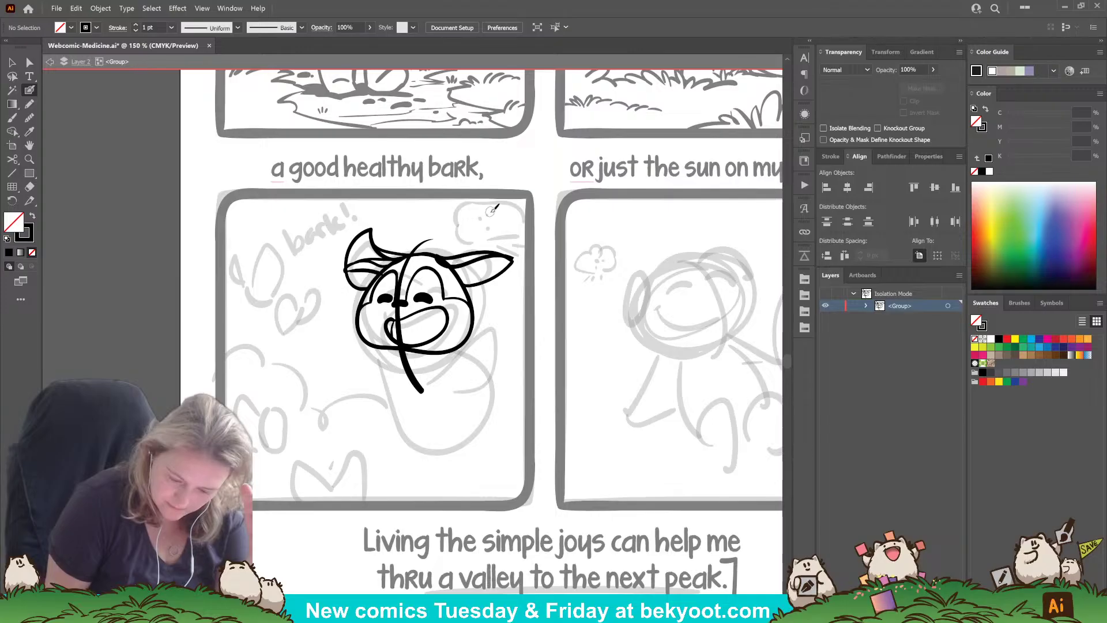
ctrl+click(379, 248)
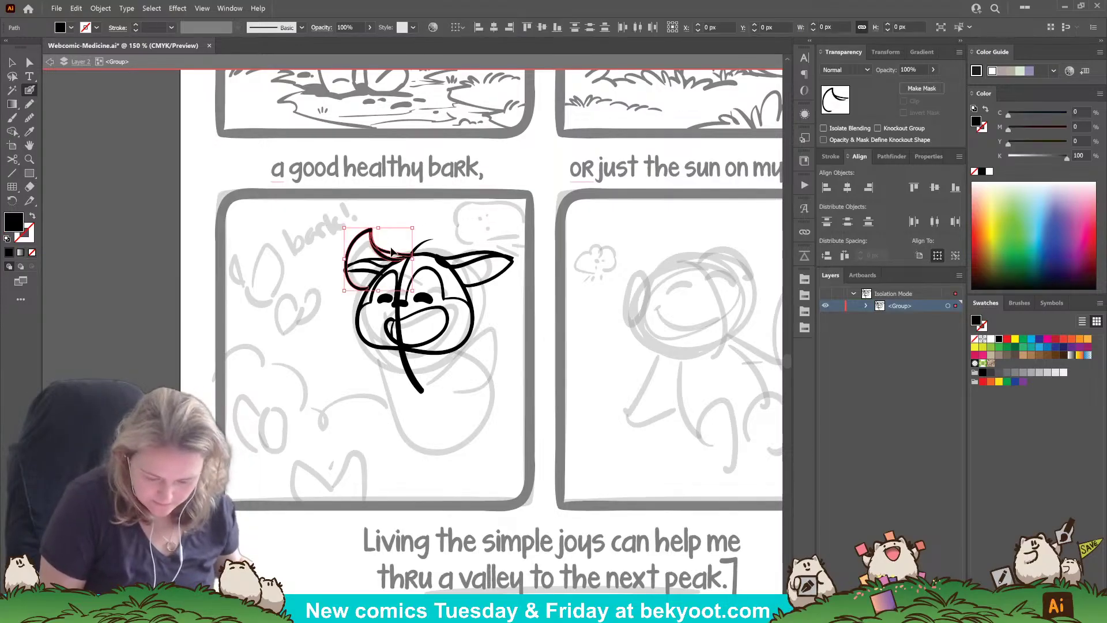
key(v)
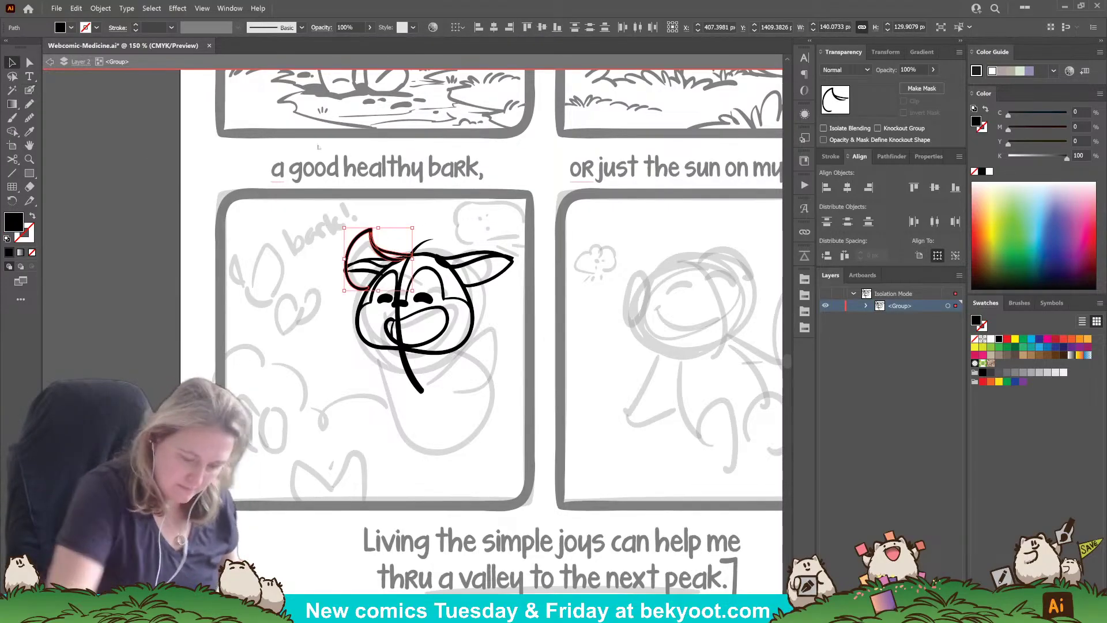
drag(387, 261, 142, 329)
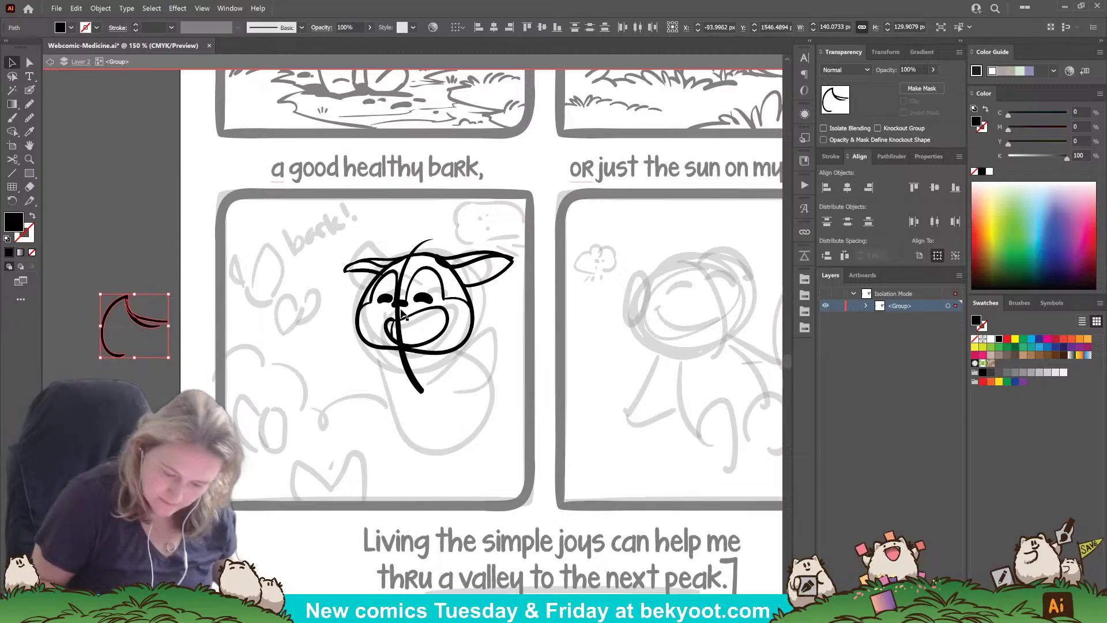
Step: Extend the flat left ear outward from the head with a longer, downturned tip
click(360, 271)
click(330, 316)
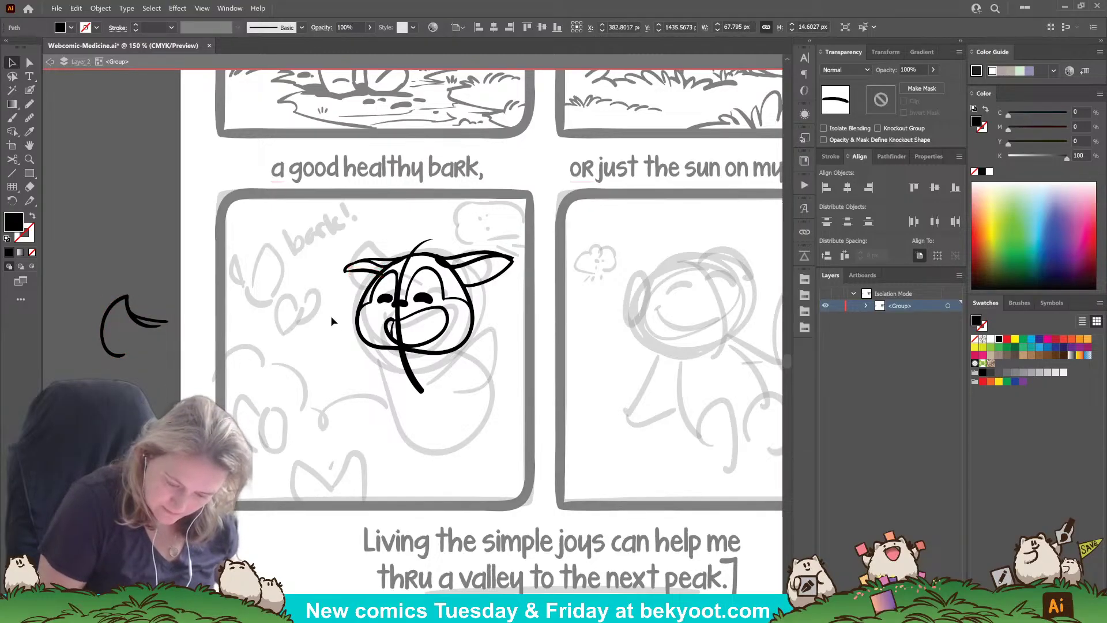
click(398, 265)
drag(343, 273, 327, 277)
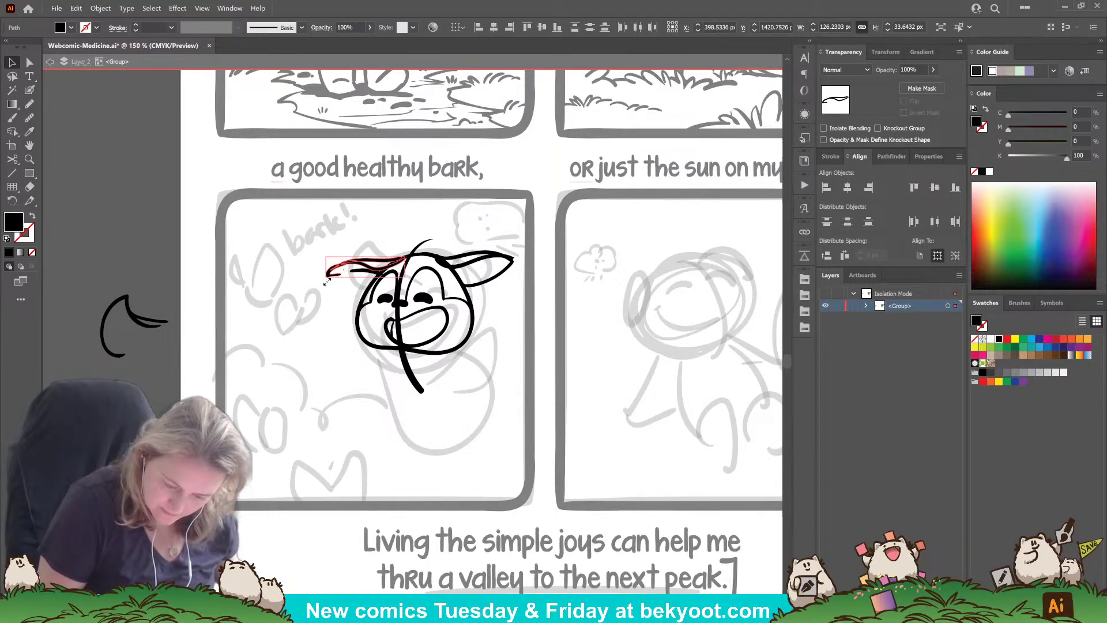
click(442, 239)
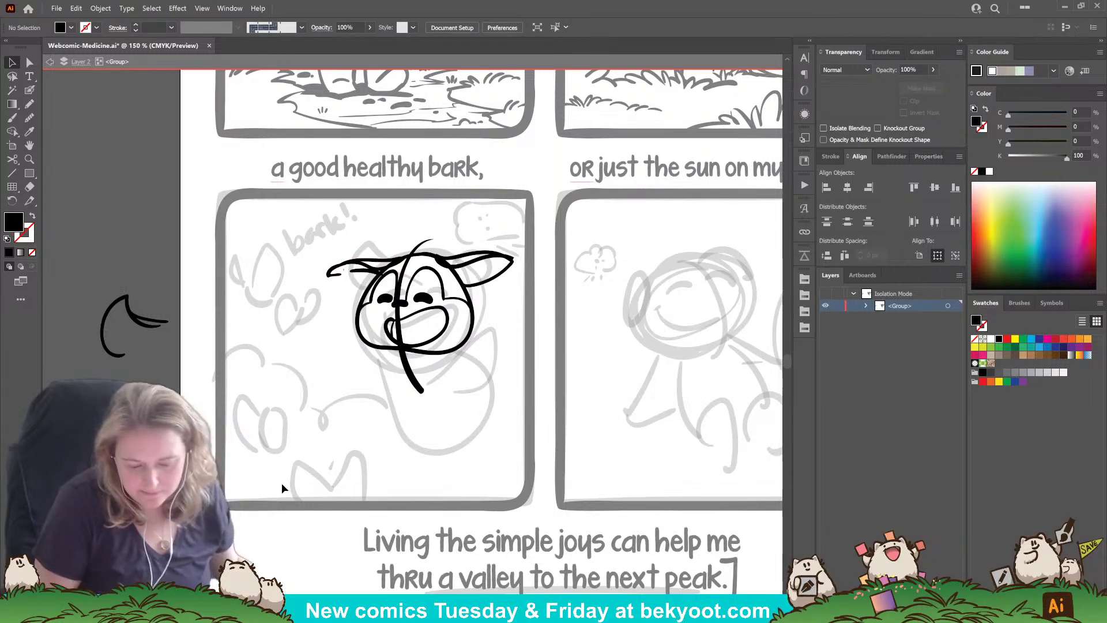
Step: Try out a folded upper flap over the flat left ear, undoing the unwanted strokes
click(29, 91)
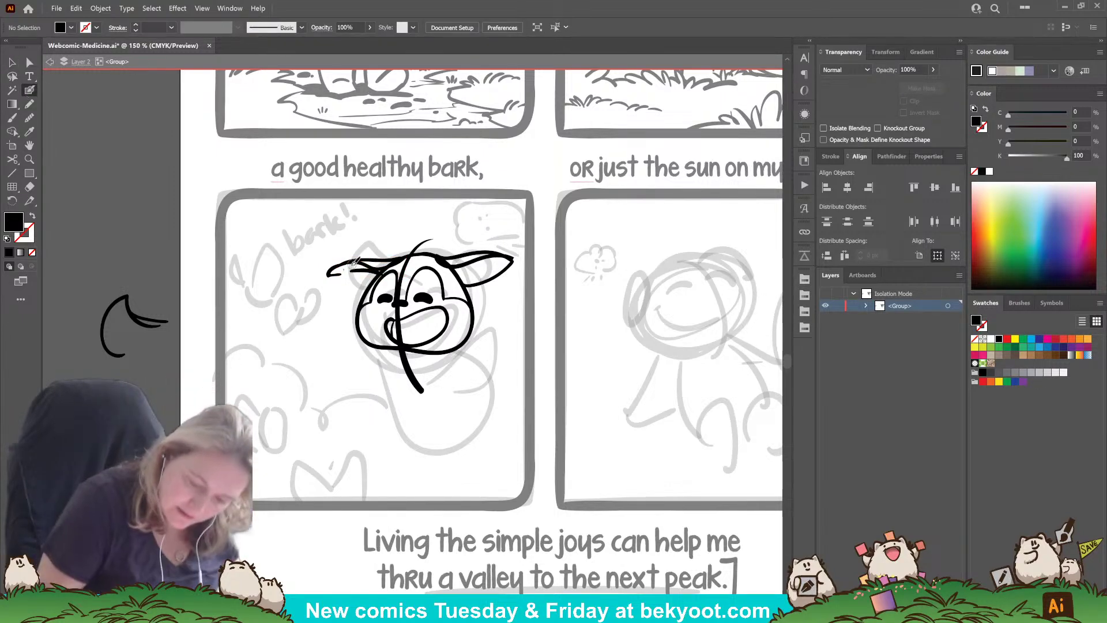
mouse_move(349, 263)
mouse_down()
mouse_move(382, 249)
mouse_move(399, 256)
mouse_up()
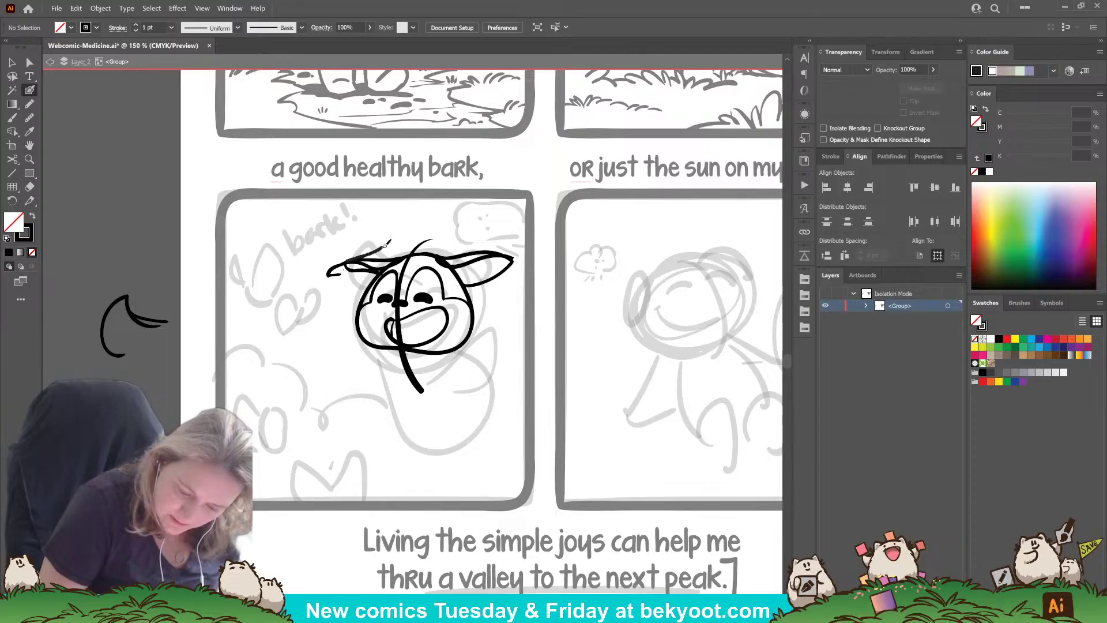
key(ctrl+z)
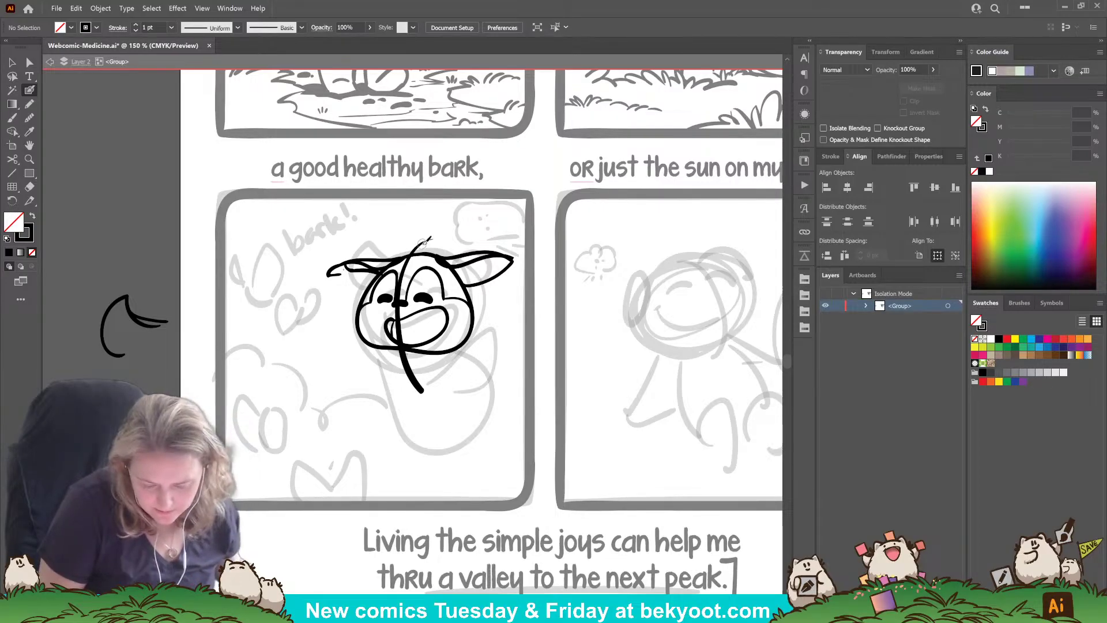
mouse_move(348, 266)
mouse_down()
mouse_move(367, 276)
mouse_move(381, 271)
mouse_move(369, 255)
mouse_move(398, 258)
mouse_up()
key(ctrl+z)
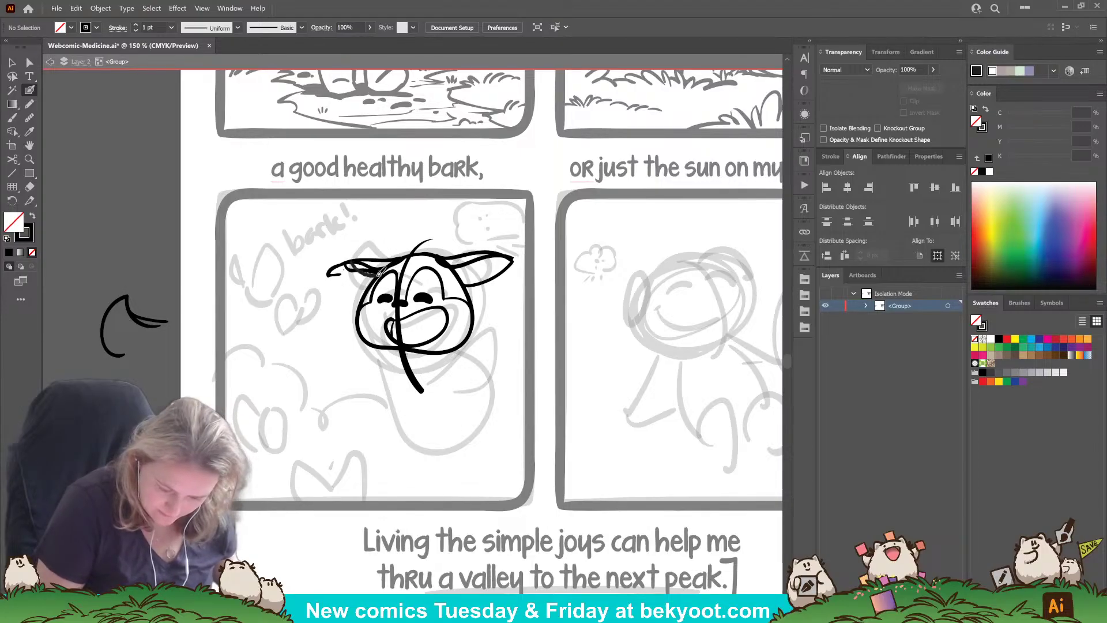
mouse_move(362, 254)
mouse_down()
mouse_move(397, 241)
mouse_move(411, 257)
mouse_move(390, 243)
mouse_move(407, 244)
mouse_move(406, 269)
mouse_up()
key(ctrl+z)
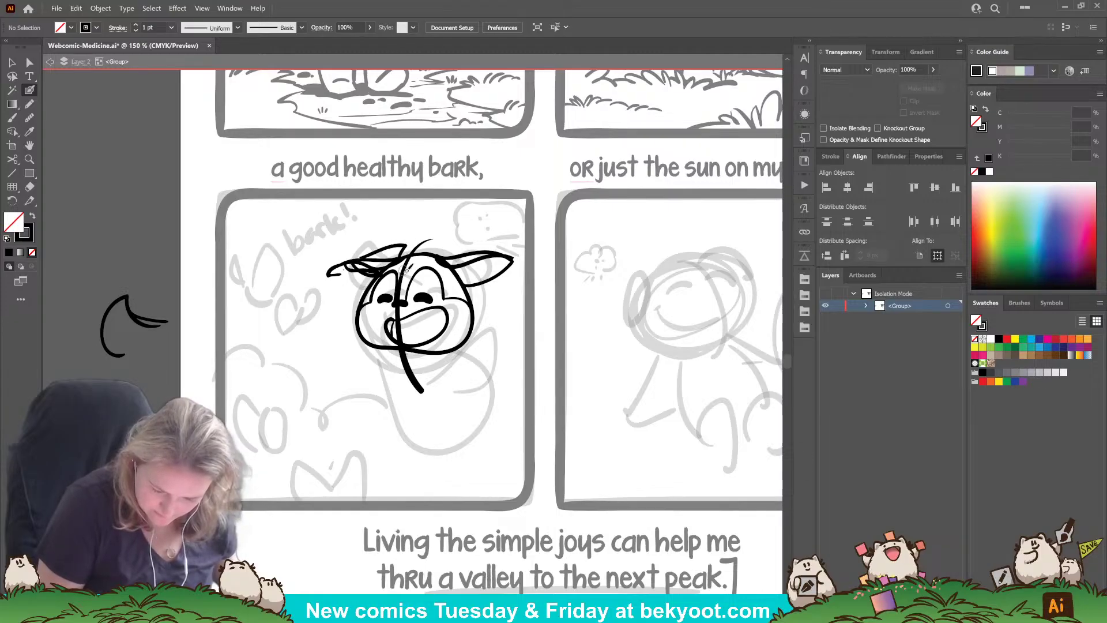
Step: Delete the trial strokes of the left ear, including its outer tip, long upper line and folded flap
ctrl+click(334, 274)
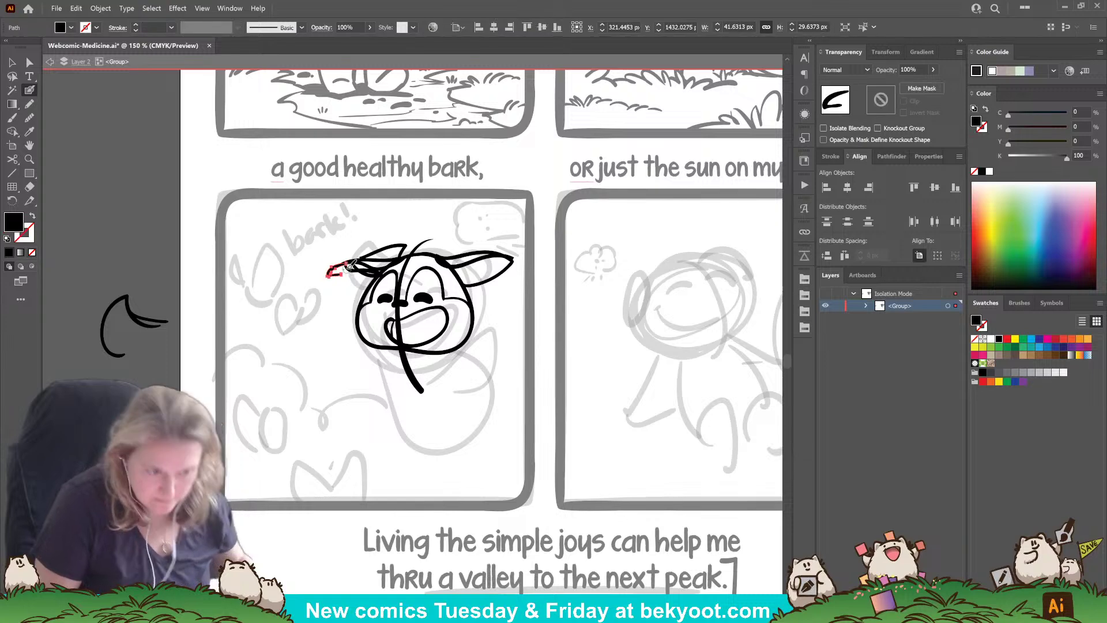
key(Delete)
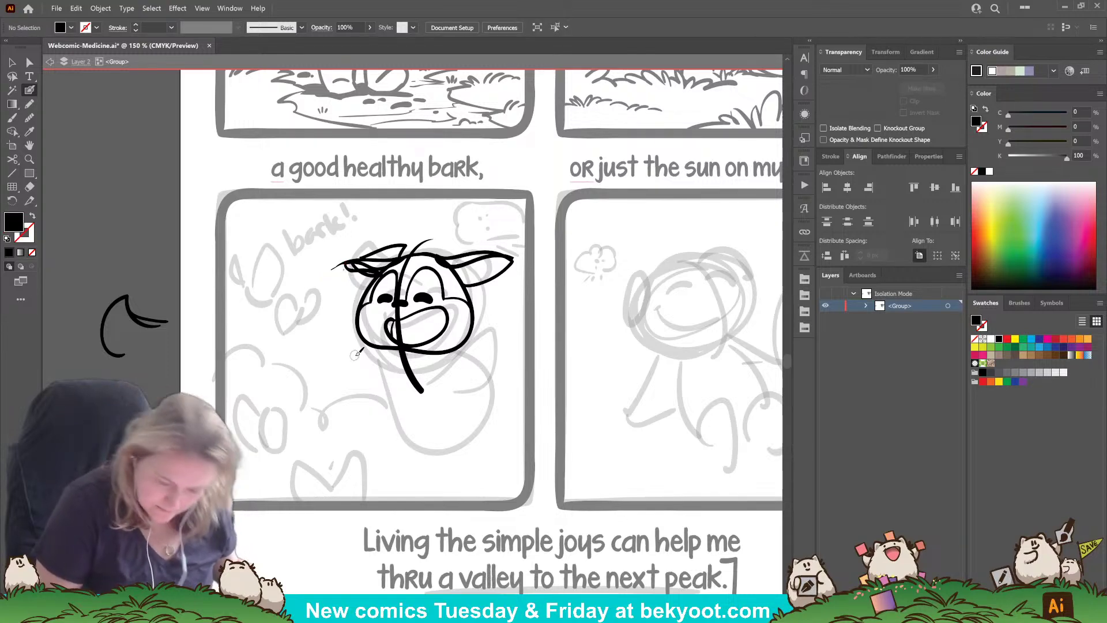
ctrl+click(342, 267)
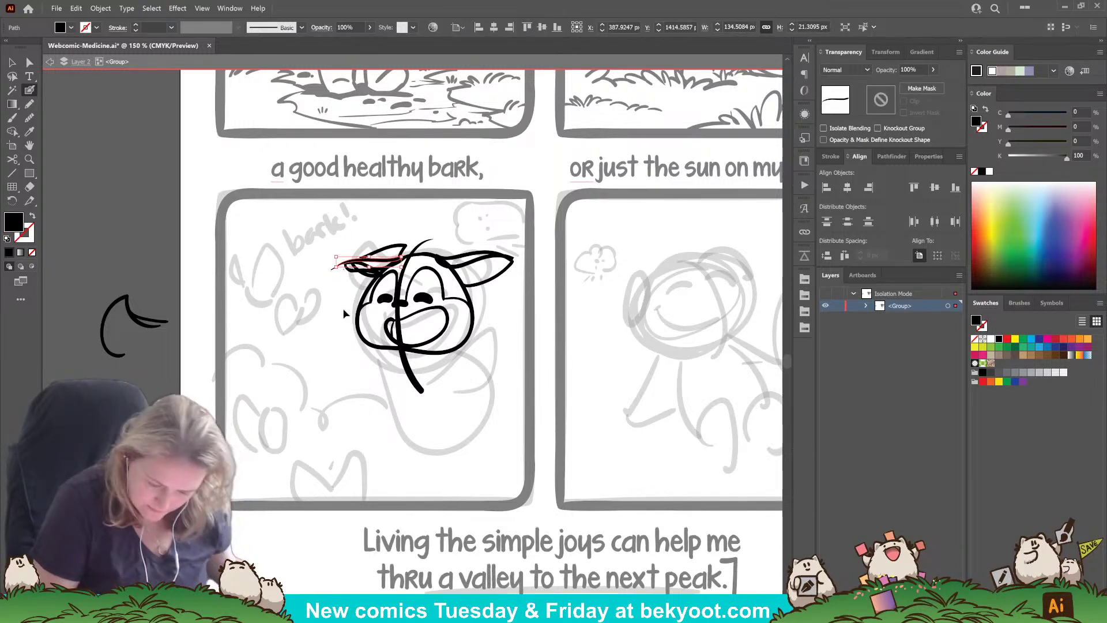
key(Delete)
ctrl+click(336, 268)
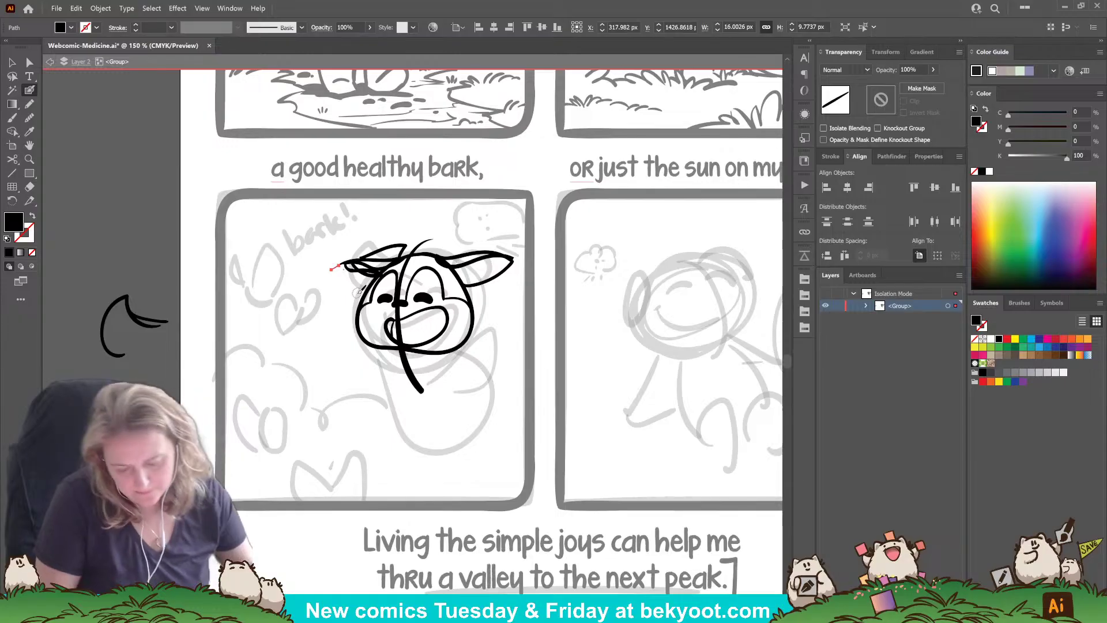
key(Delete)
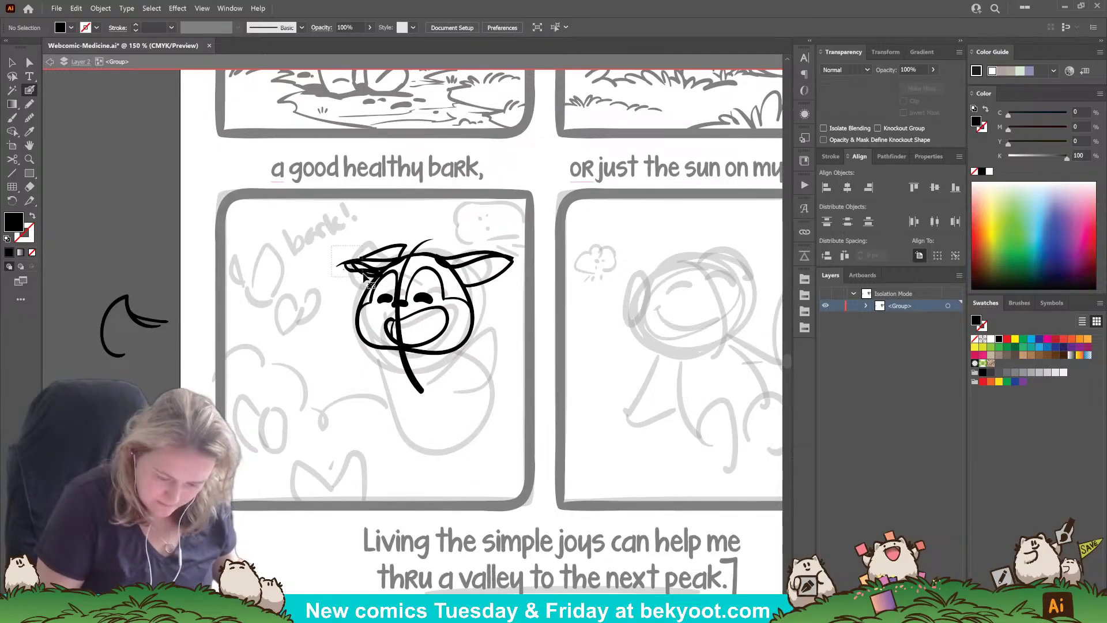
ctrl+click(365, 276)
key(Delete)
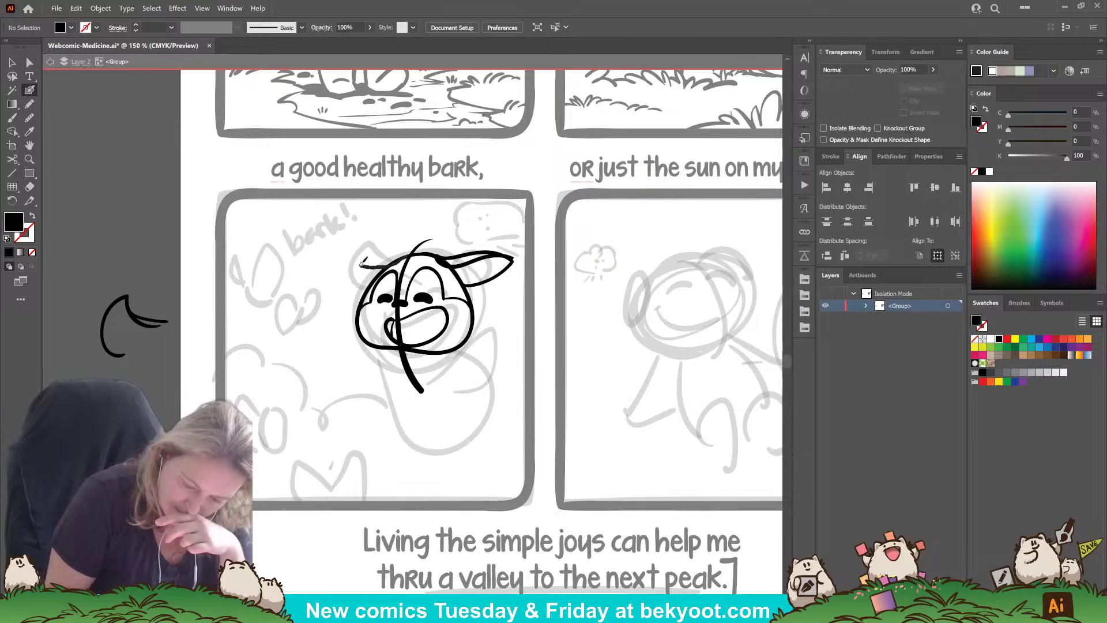
Step: Try out a flat left ear with a folded upper edge and angled position, undoing all of its strokes
key(shift+x)
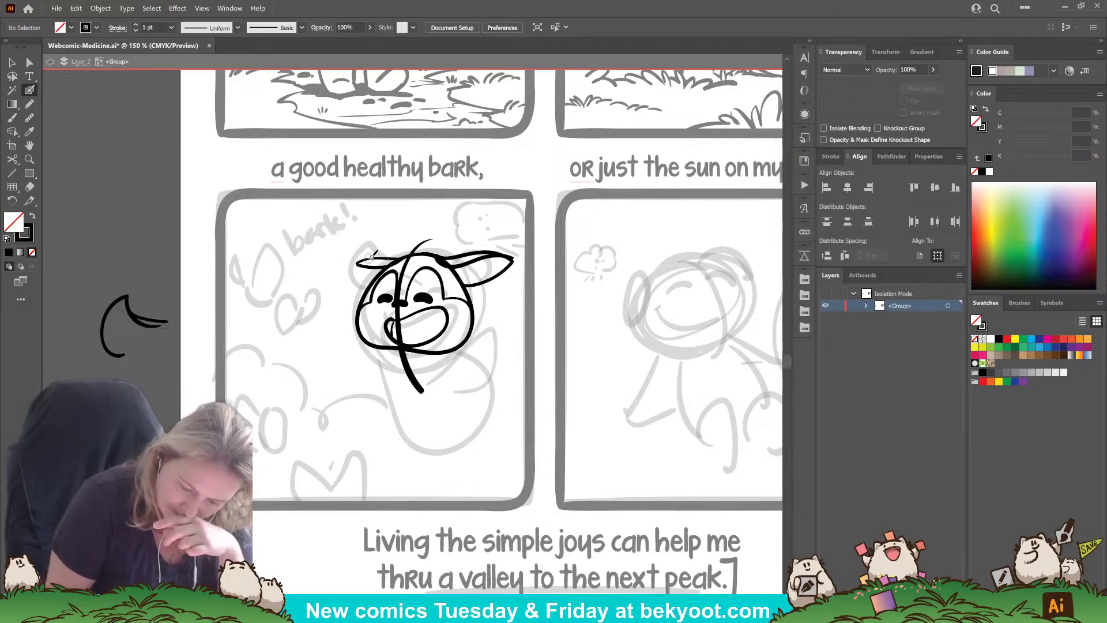
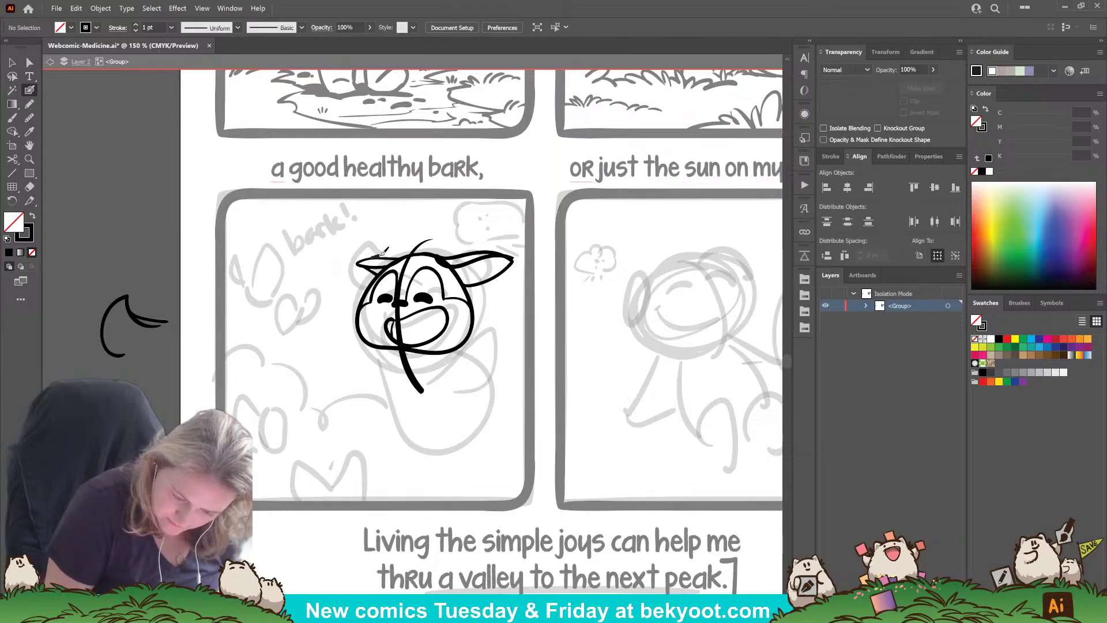
drag(405, 251, 403, 257)
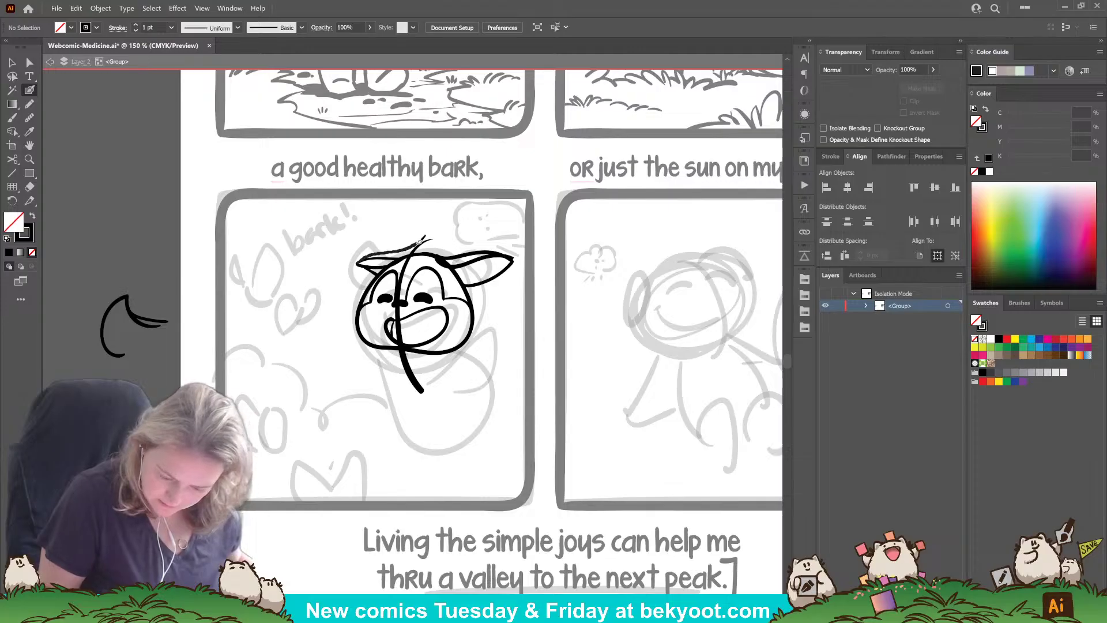
drag(422, 251, 423, 252)
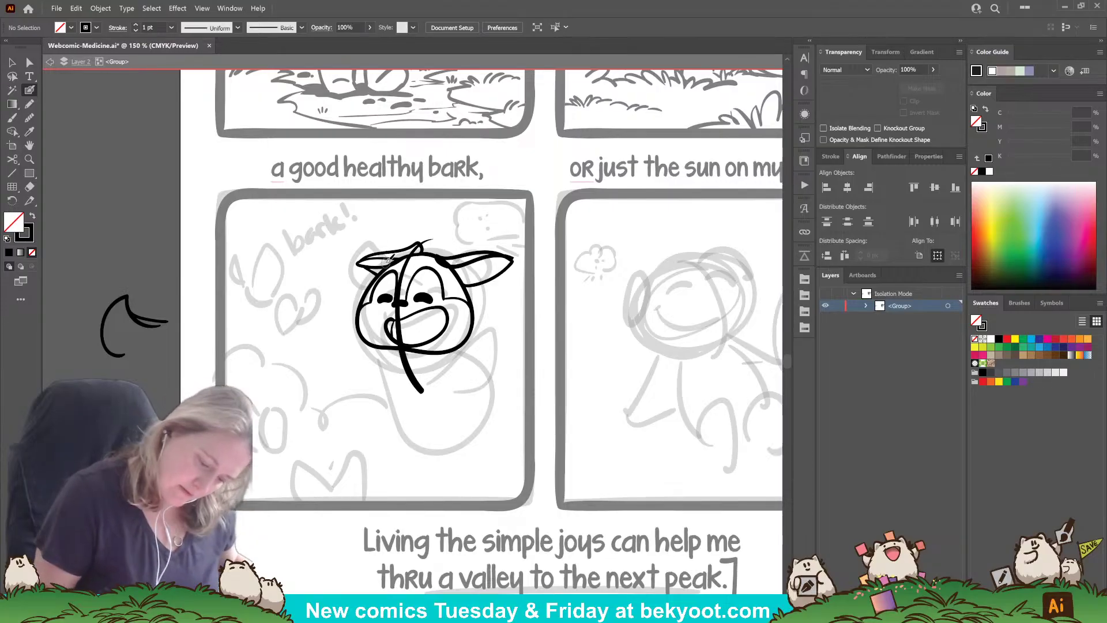
ctrl+click(385, 267)
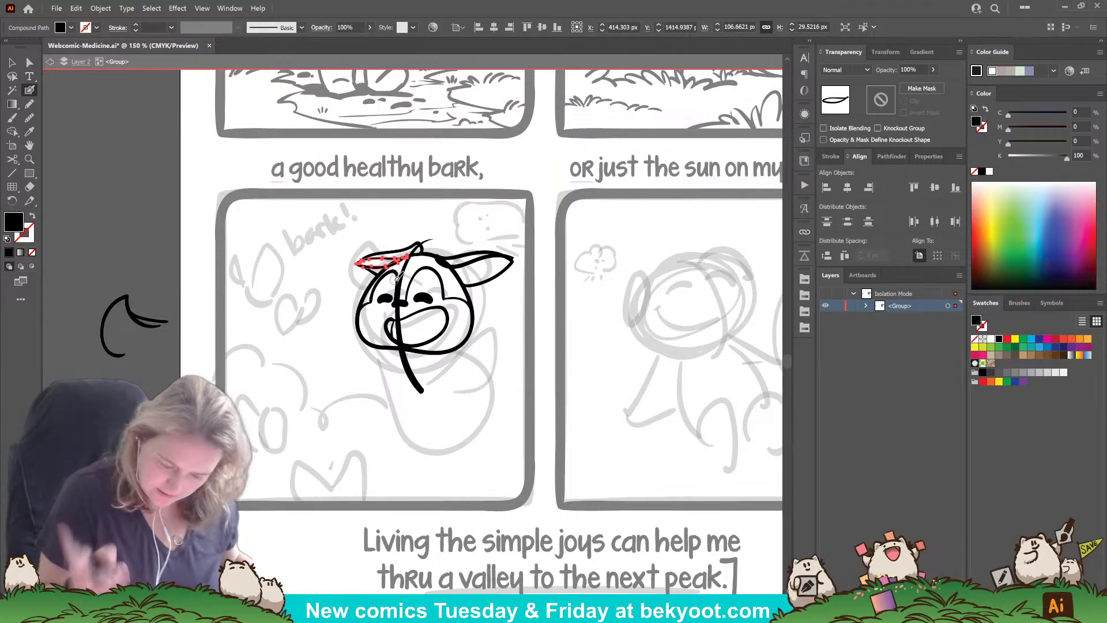
drag(405, 256, 352, 248)
ctrl+click(470, 216)
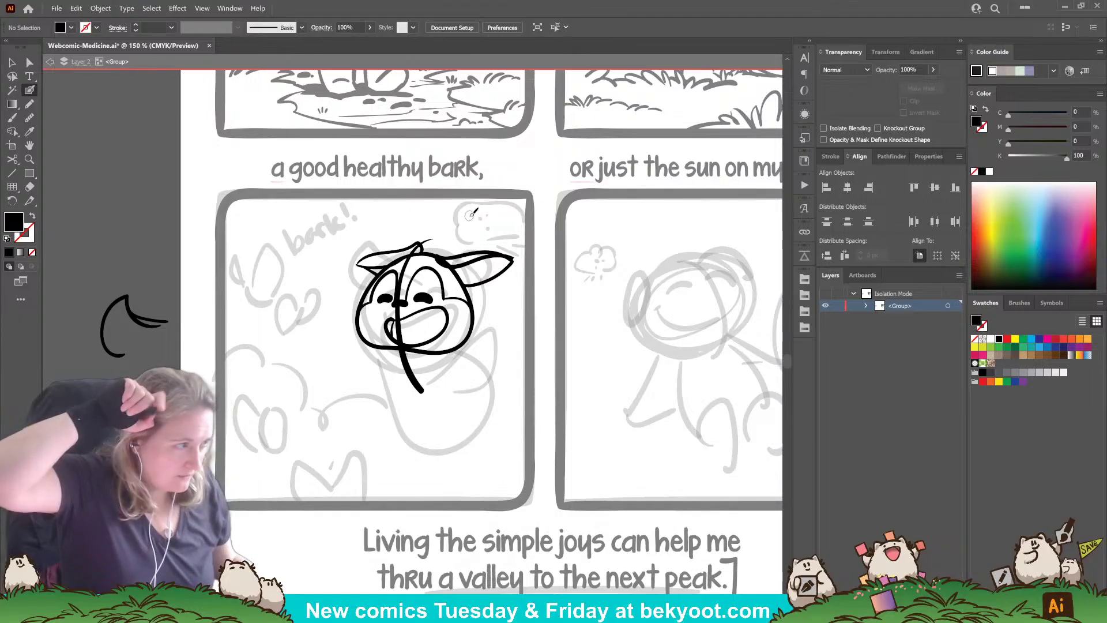
key(ctrl+z)
key(ctrl+z)
key(ctrl+z)
key(ctrl+z)
key(ctrl+z)
key(ctrl+z)
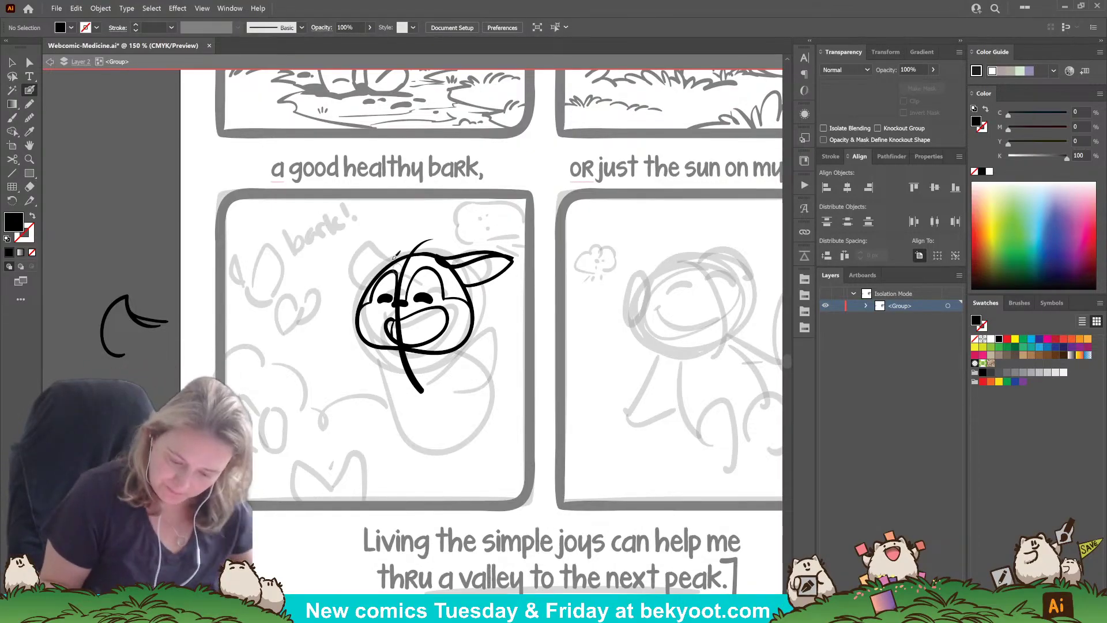
Step: Try out longer, curved versions of the left ear's upper line reaching the crown, undoing each attempt
mouse_move(404, 259)
mouse_down()
mouse_move(350, 259)
mouse_move(426, 250)
mouse_up()
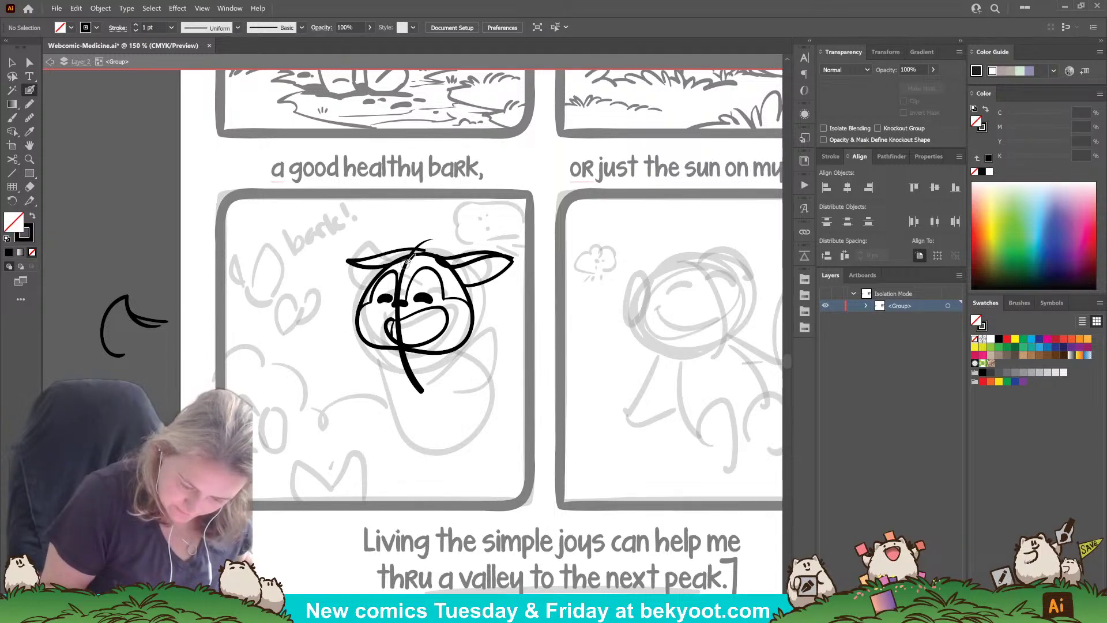
key(ctrl+z)
mouse_move(392, 260)
mouse_down()
mouse_move(351, 273)
mouse_move(428, 244)
mouse_up()
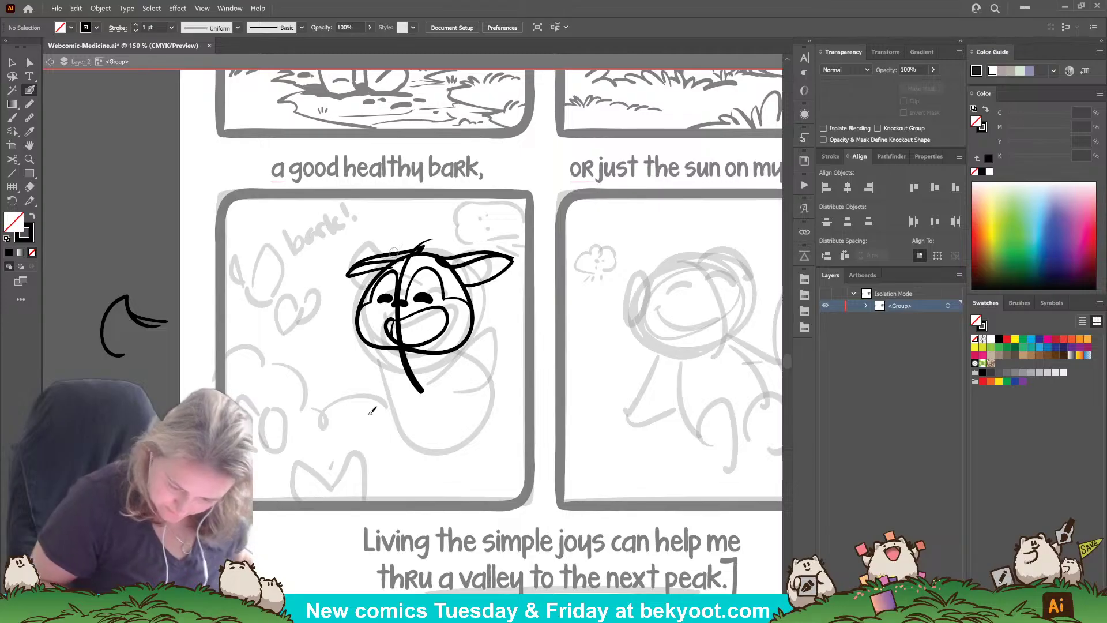
key(ctrl+z)
key(ctrl+z)
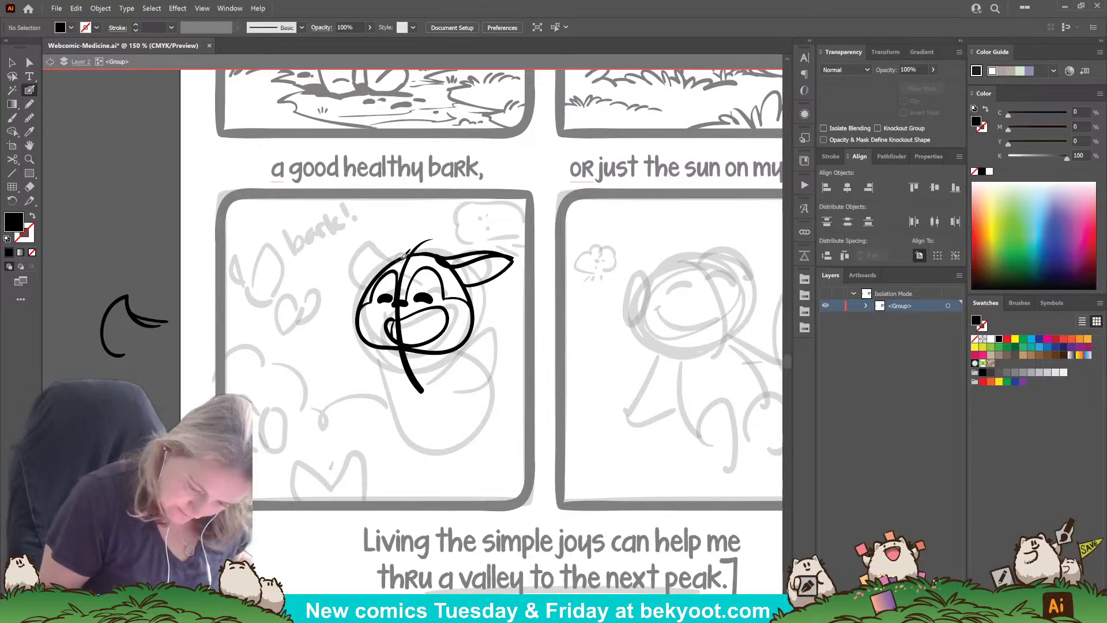
mouse_move(372, 249)
mouse_down()
mouse_move(353, 282)
mouse_move(379, 276)
mouse_up()
key(ctrl+z)
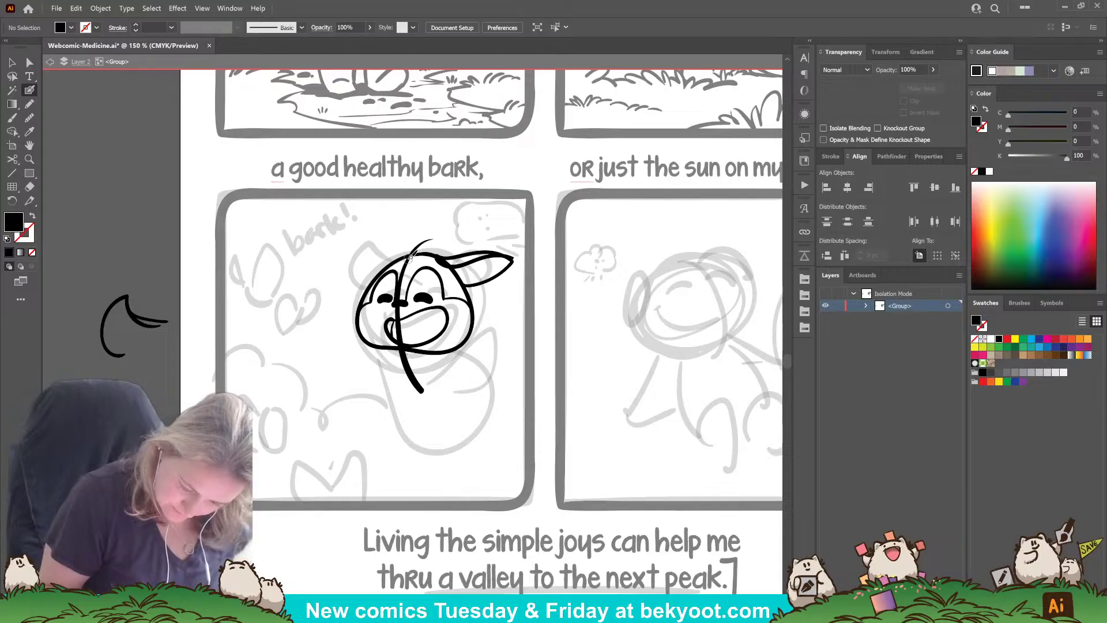
Step: Ink a flat left ear with a long upper line, a downturned tip and a short inner fold line meeting the head
mouse_move(351, 267)
mouse_down()
mouse_move(393, 258)
mouse_move(417, 238)
mouse_up()
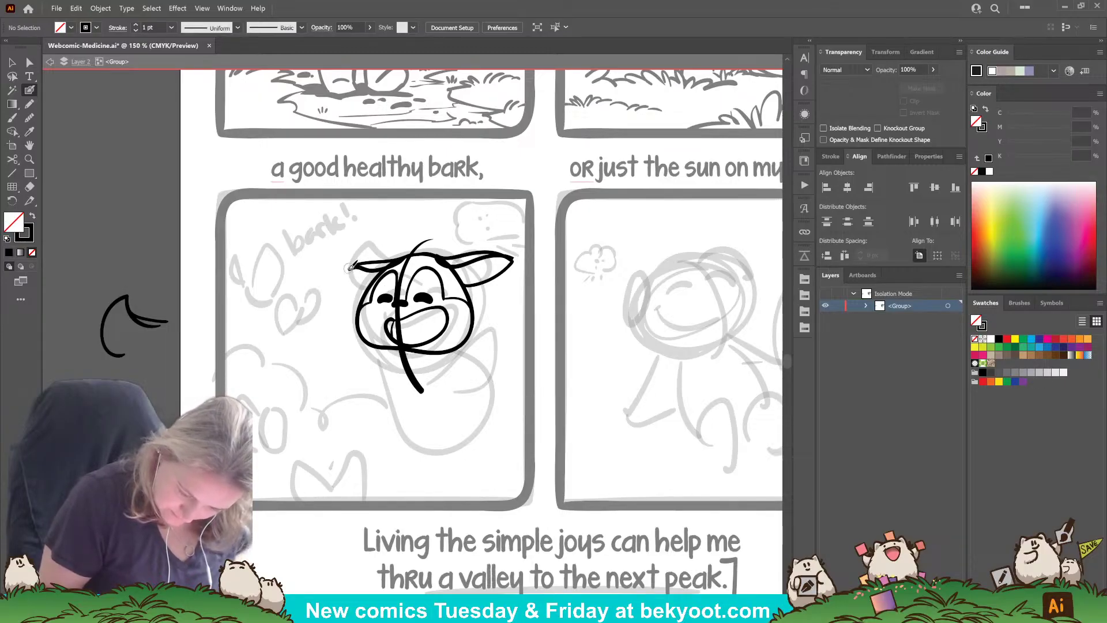
drag(350, 269, 372, 283)
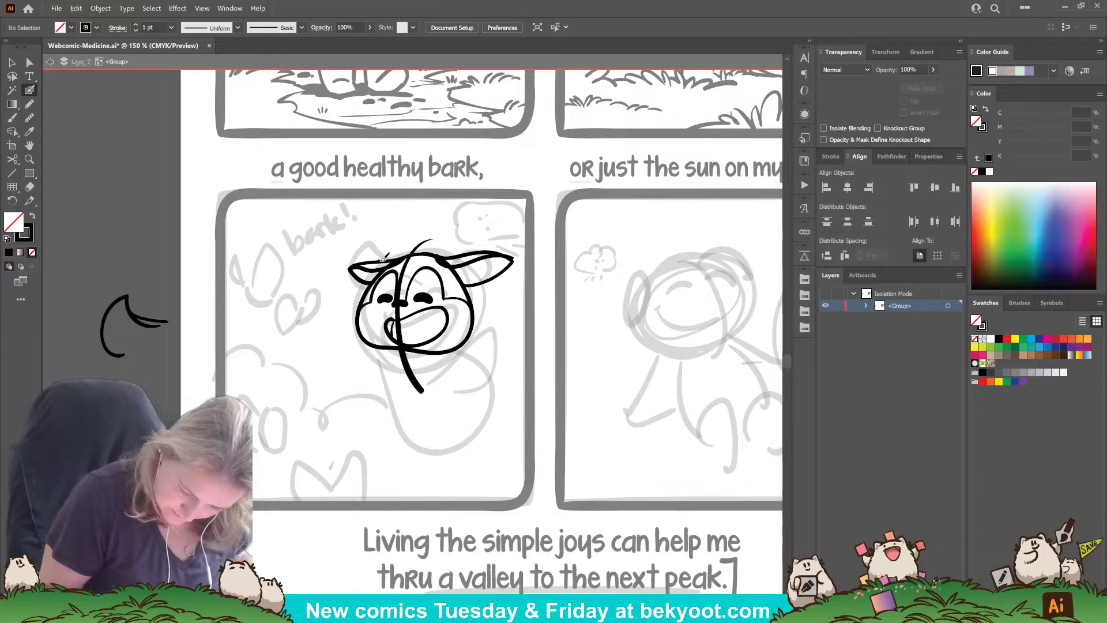
drag(416, 254, 417, 246)
key(ctrl+z)
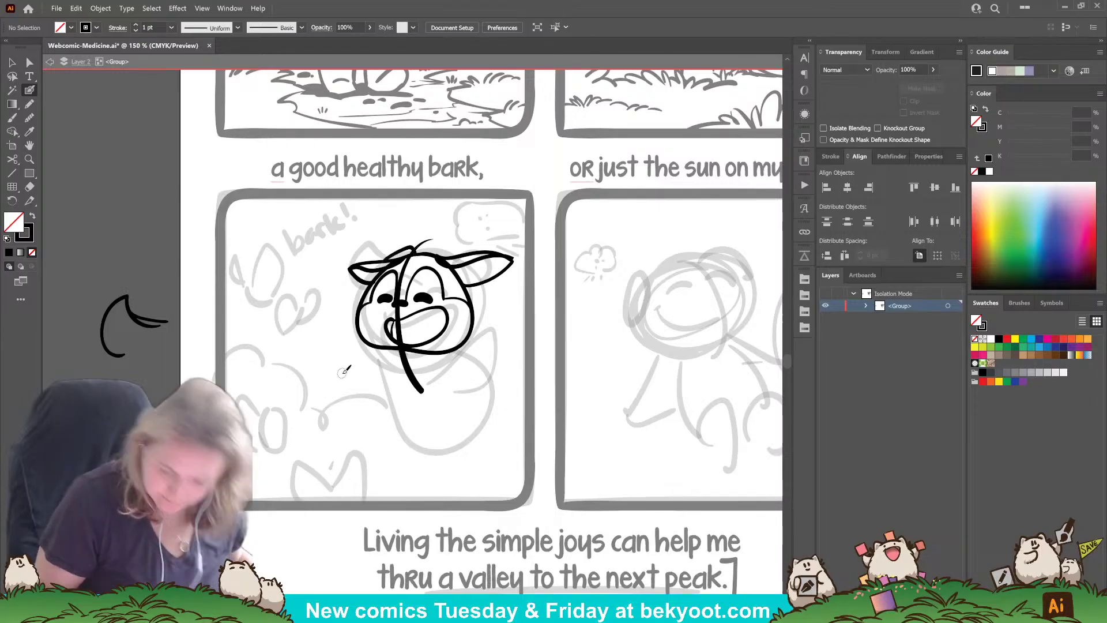
key(ctrl+z)
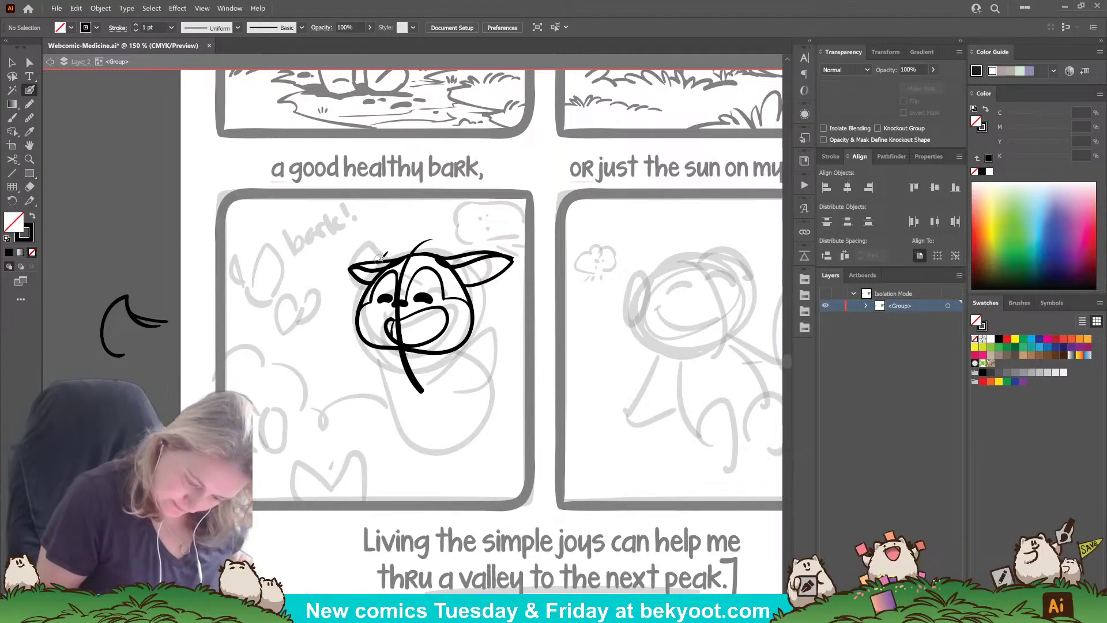
key(ctrl+z)
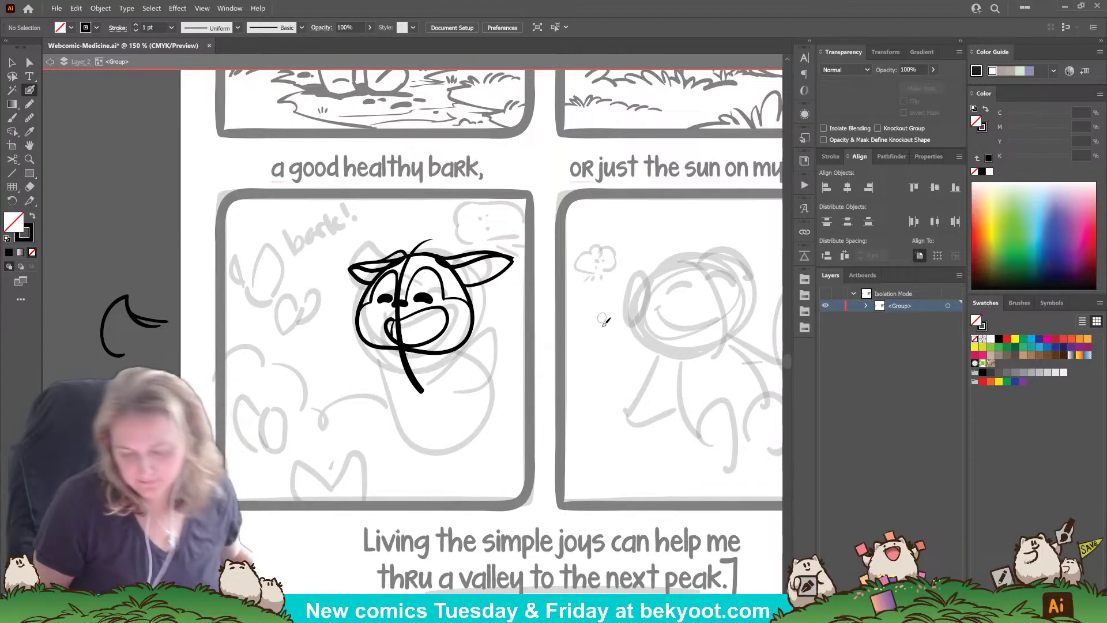
Step: Enlarge the left ear outward from the head and fit its inner end against the forehead
drag(393, 456, 339, 408)
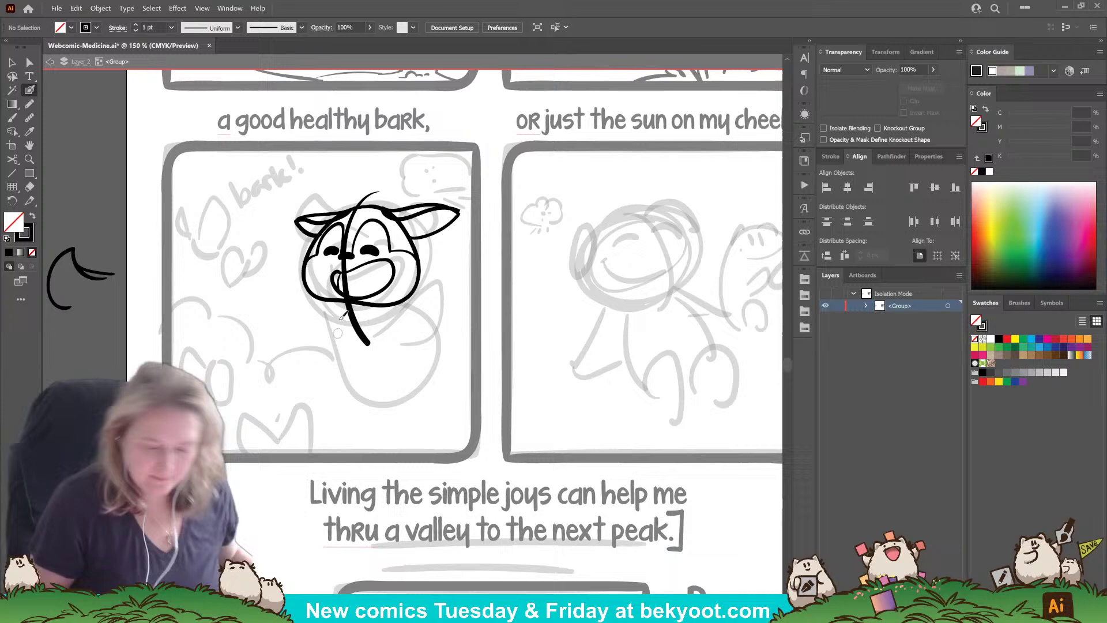
ctrl+click(298, 221)
drag(295, 206, 285, 202)
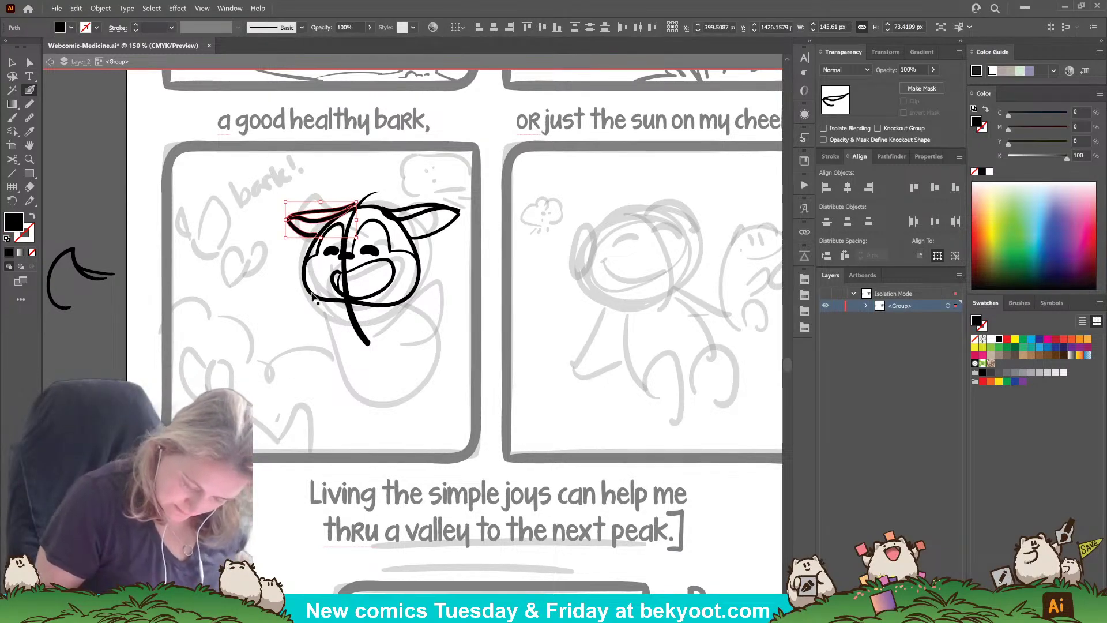
drag(361, 198, 336, 219)
ctrl+click(353, 188)
Step: Ink the dog's rounded body below the head, with a raised arm on each side
drag(343, 417, 373, 388)
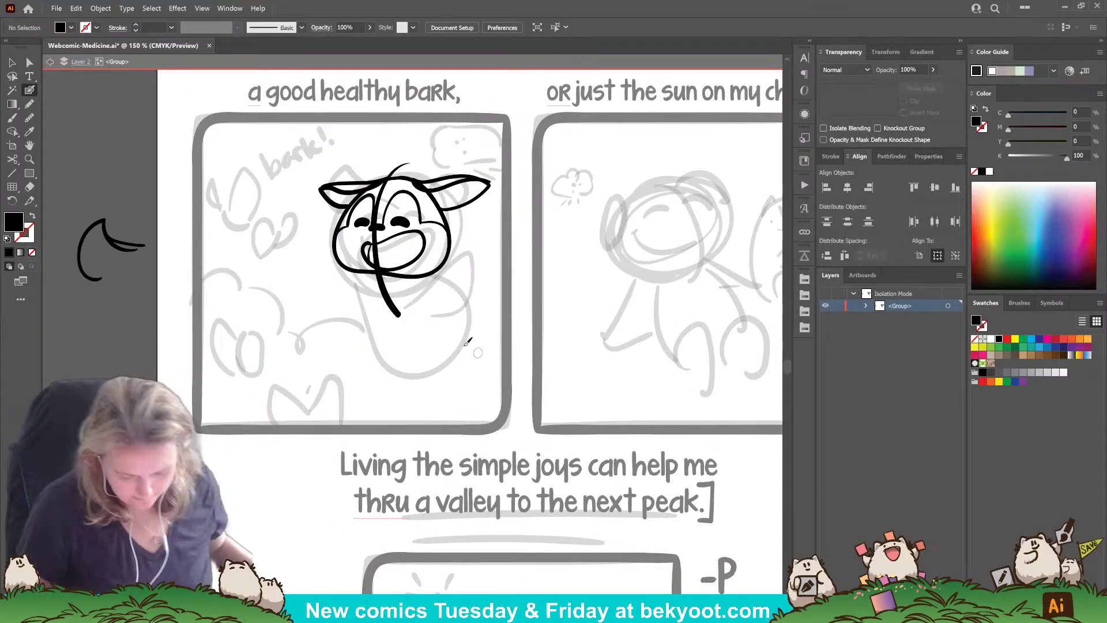
mouse_move(364, 276)
mouse_down()
mouse_move(387, 346)
mouse_move(418, 359)
mouse_move(455, 347)
mouse_move(475, 321)
mouse_move(471, 289)
mouse_move(434, 269)
mouse_move(479, 213)
mouse_move(491, 242)
mouse_move(437, 304)
mouse_up()
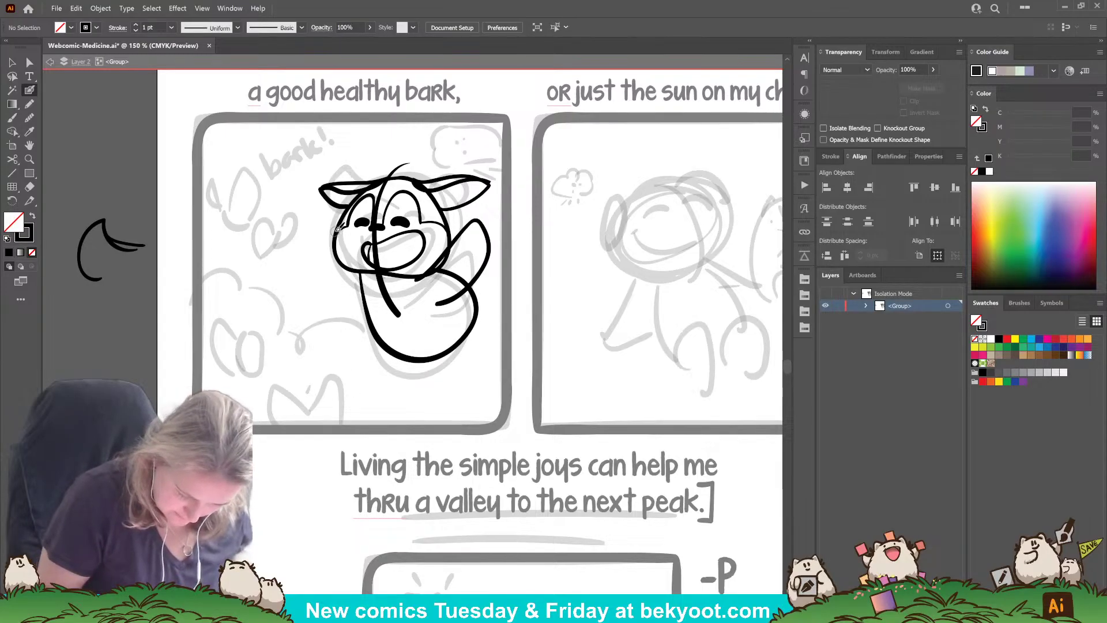
mouse_move(337, 231)
mouse_down()
mouse_move(326, 208)
mouse_move(316, 252)
mouse_move(328, 279)
mouse_move(365, 294)
mouse_move(381, 279)
mouse_up()
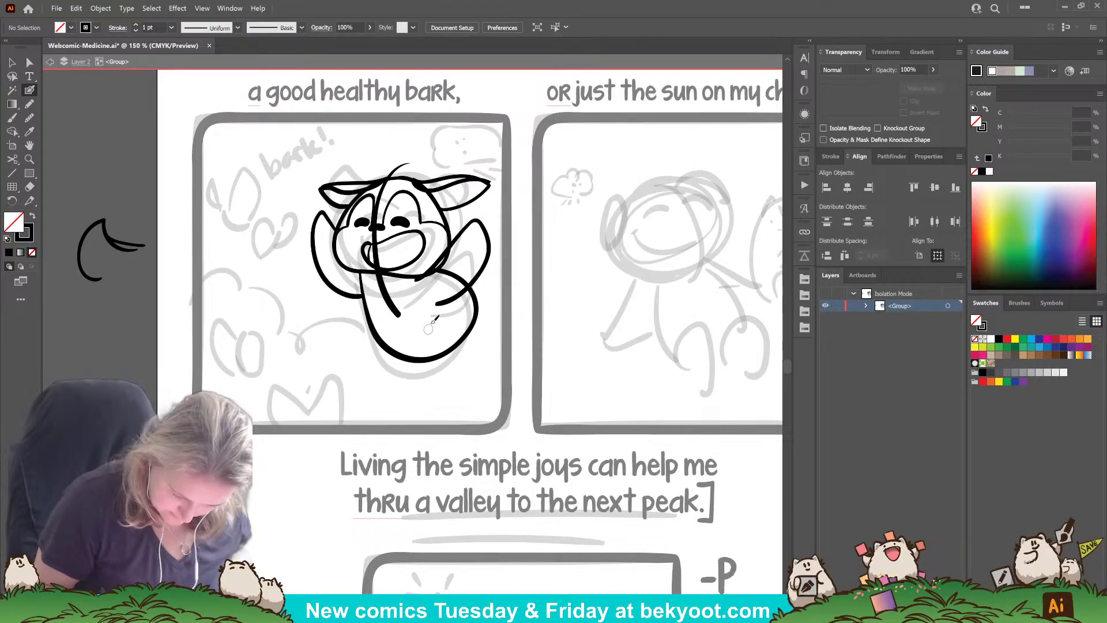
Step: Nudge the right eye slightly left and the open mouth slightly up and to the right
ctrl+click(398, 221)
ctrl+click(431, 152)
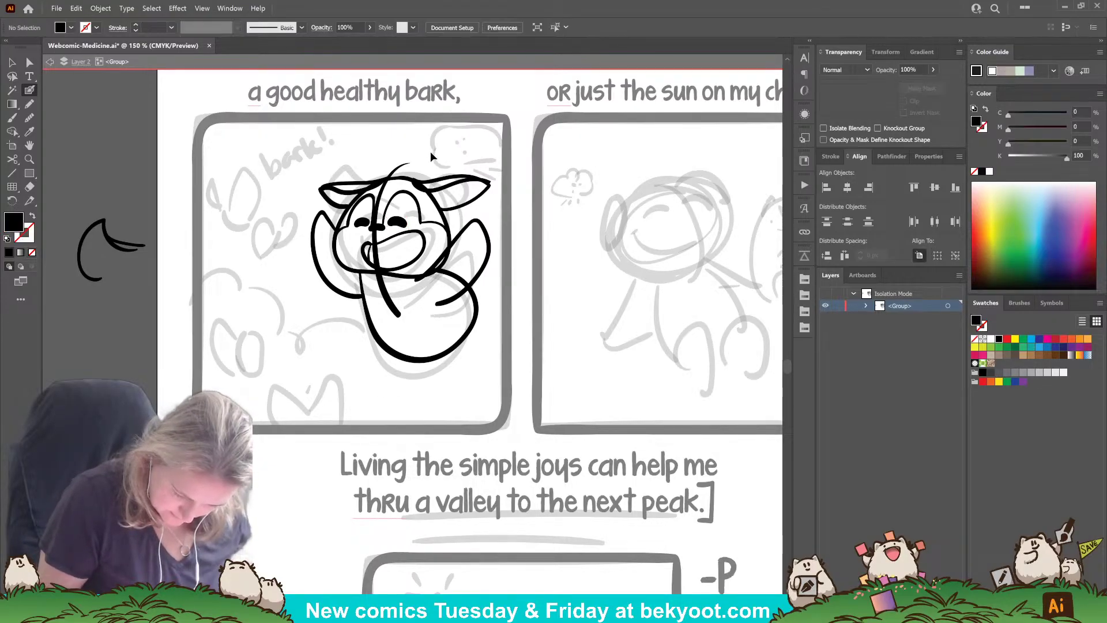
ctrl+click(366, 254)
ctrl+shift+click(417, 258)
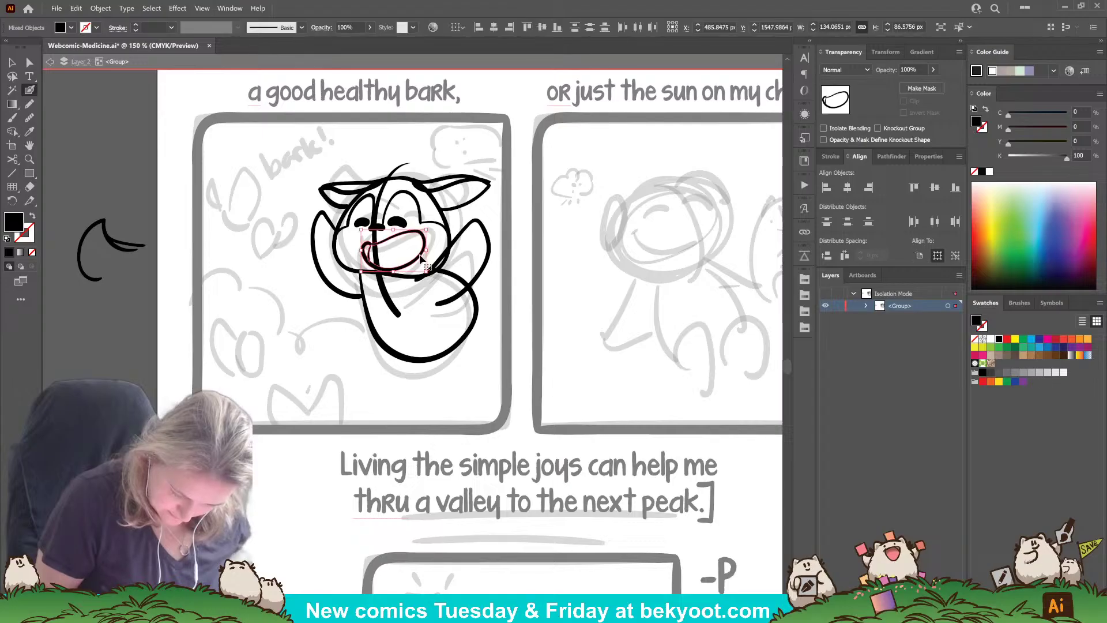
drag(416, 258, 418, 258)
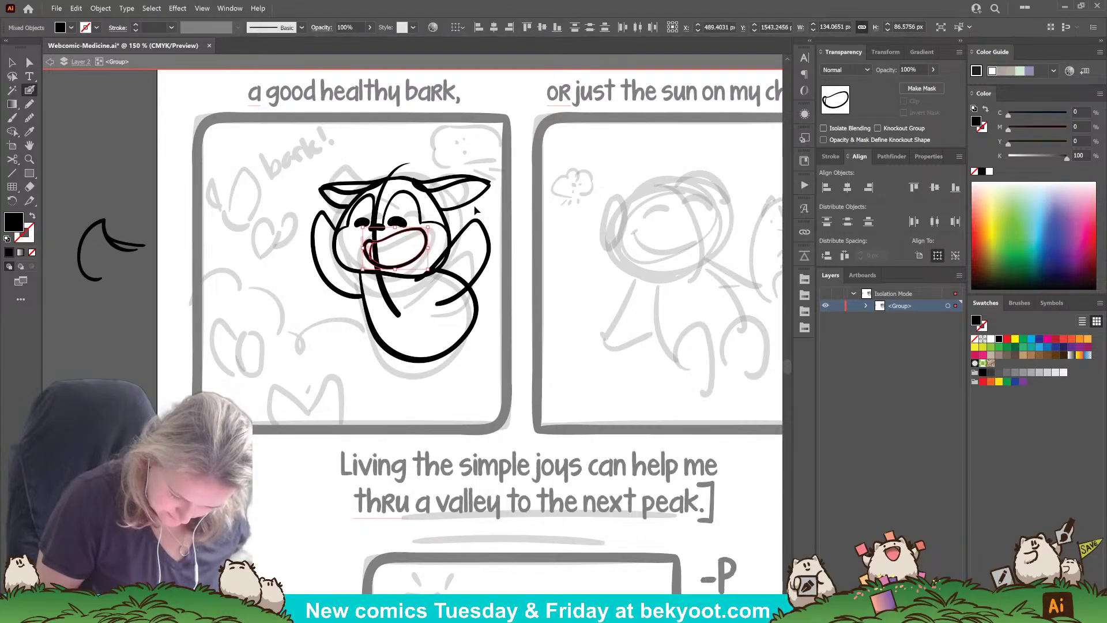
ctrl+click(478, 149)
Step: Ink a thin curved belly line inside the left side of the body down to its base
drag(335, 368, 310, 365)
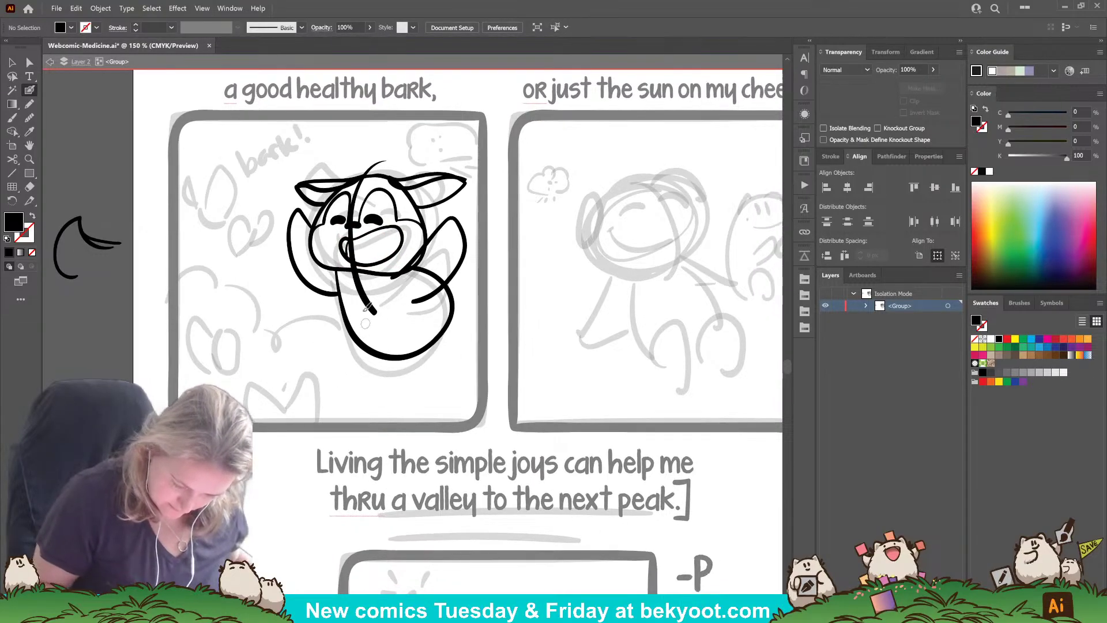
drag(293, 327, 291, 334)
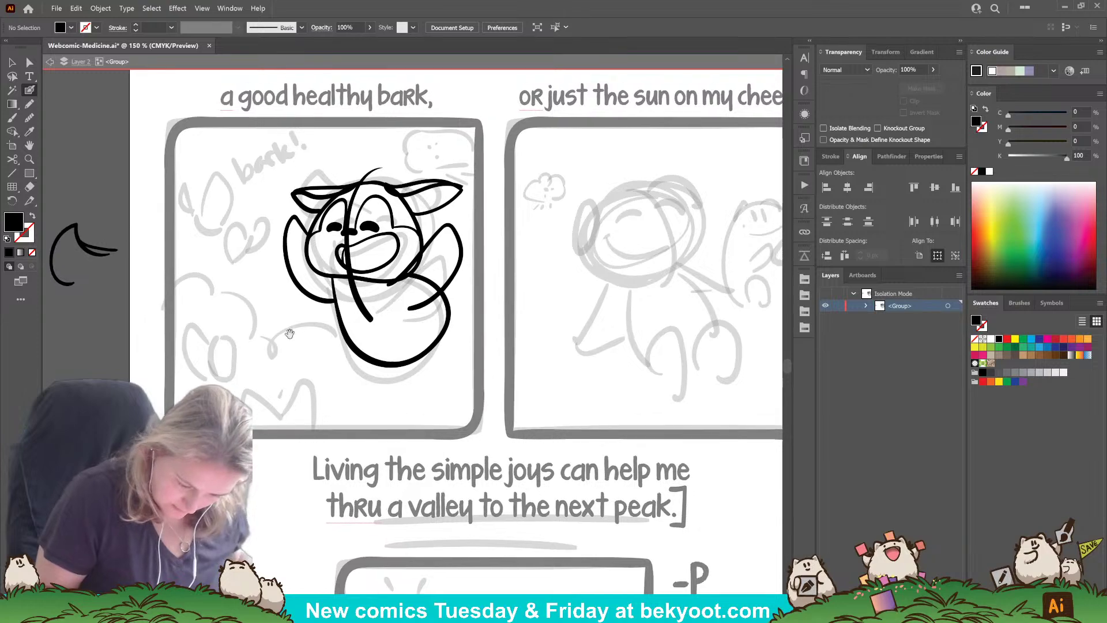
mouse_move(350, 276)
mouse_down()
mouse_move(368, 337)
mouse_move(400, 358)
mouse_up()
key(shift+x)
Step: Replace the raised left arm with a redrawn curved outline and delete the raised right arm
ctrl+click(301, 233)
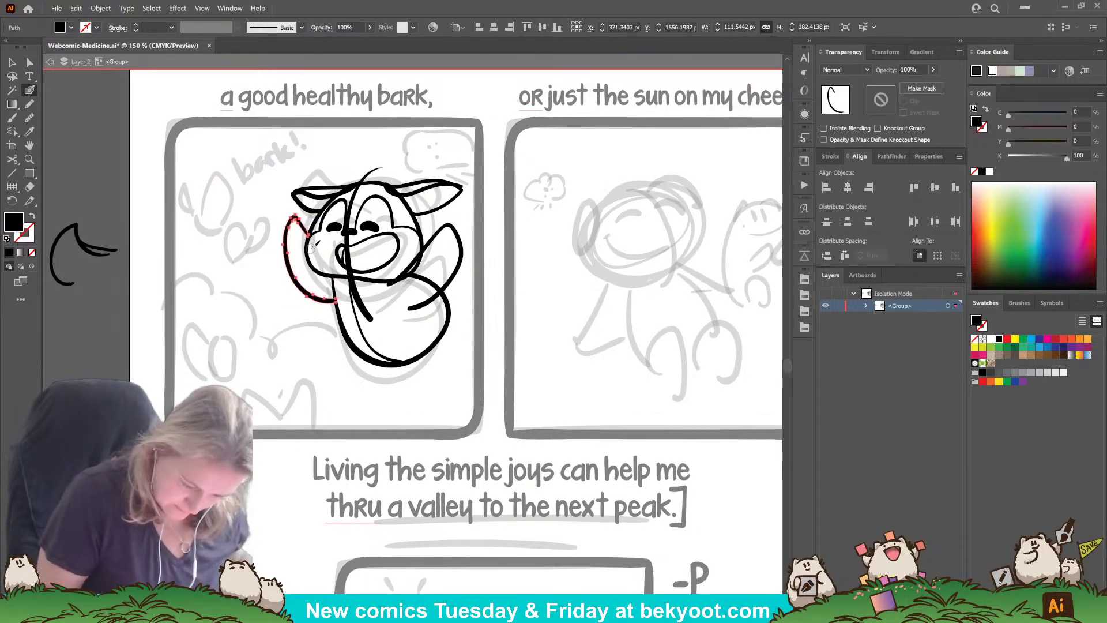
key(Delete)
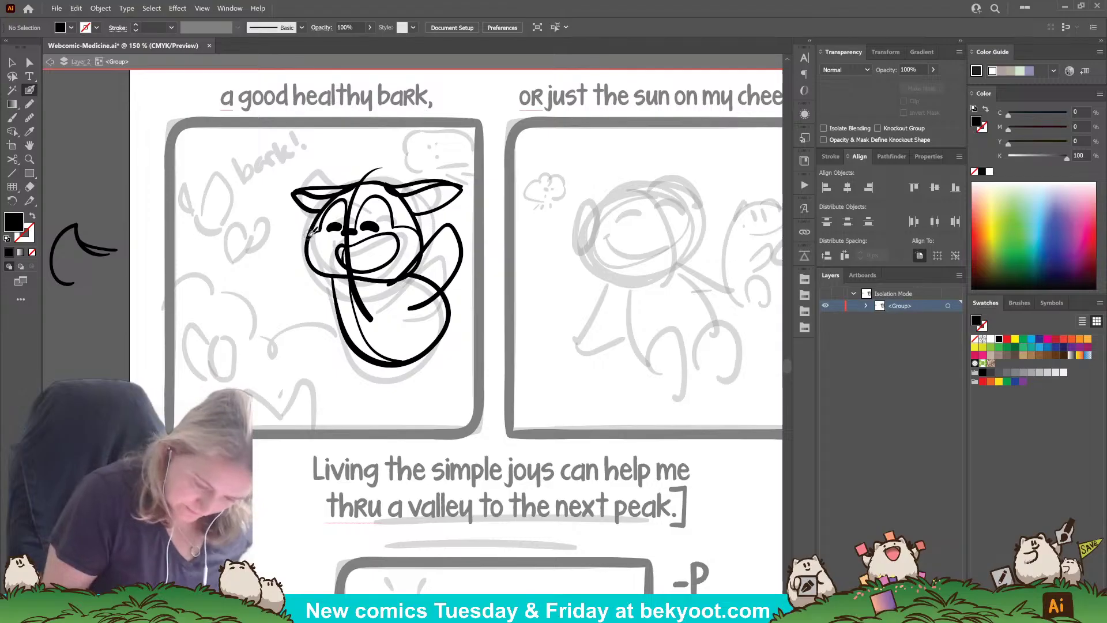
mouse_move(298, 218)
mouse_down()
mouse_move(291, 271)
mouse_move(341, 304)
mouse_up()
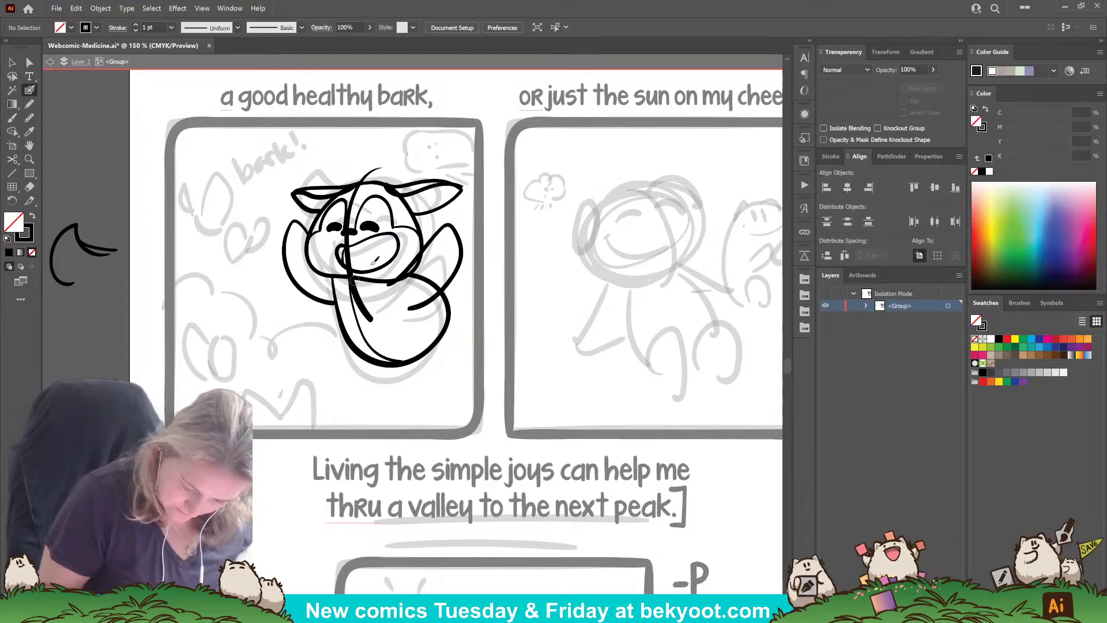
drag(456, 273, 448, 270)
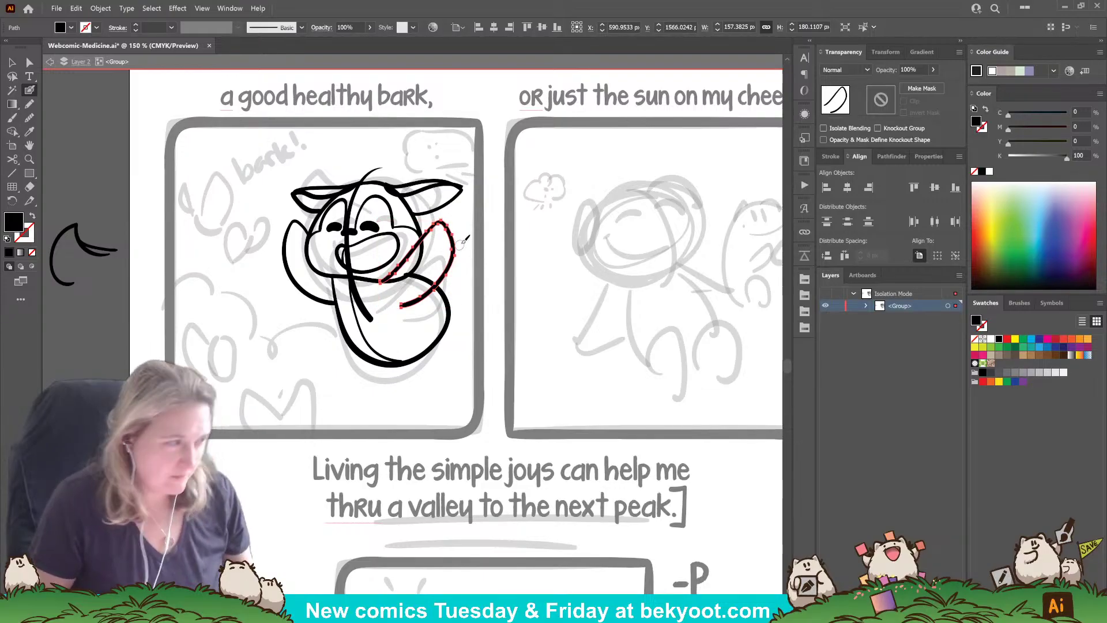
key(Delete)
Step: Rotate the dog's head outline slightly counterclockwise
ctrl+click(421, 256)
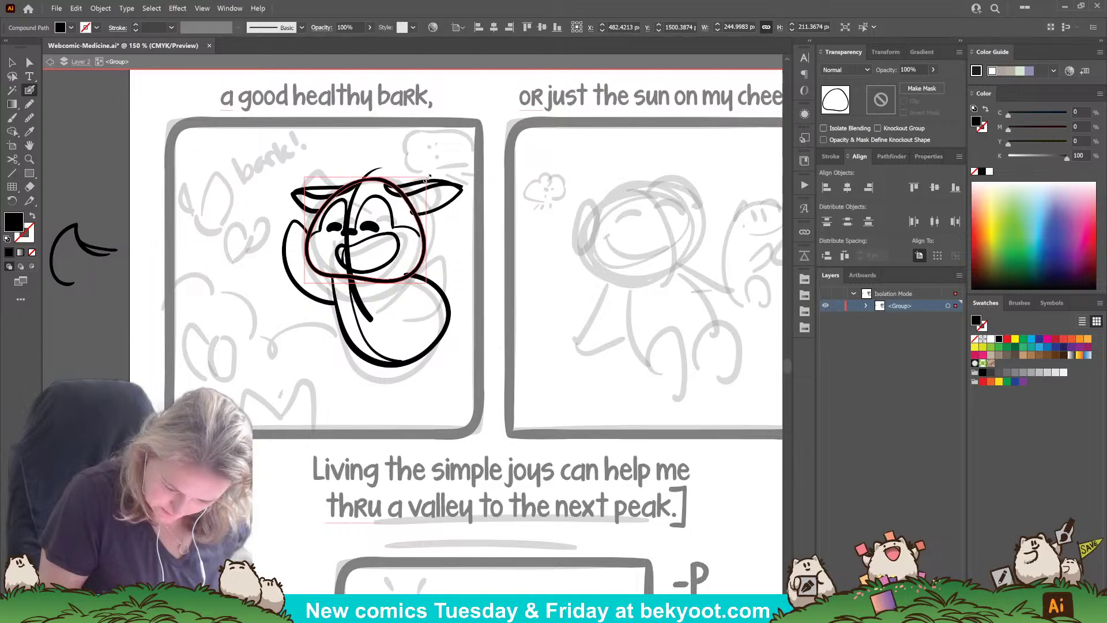
drag(429, 176, 428, 172)
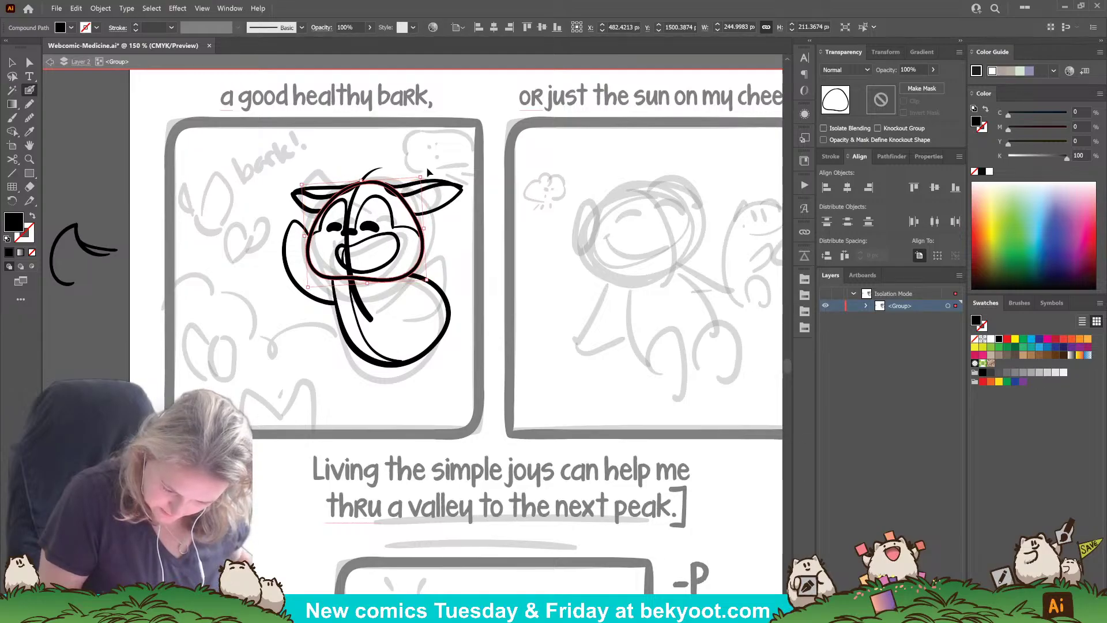
ctrl+click(438, 156)
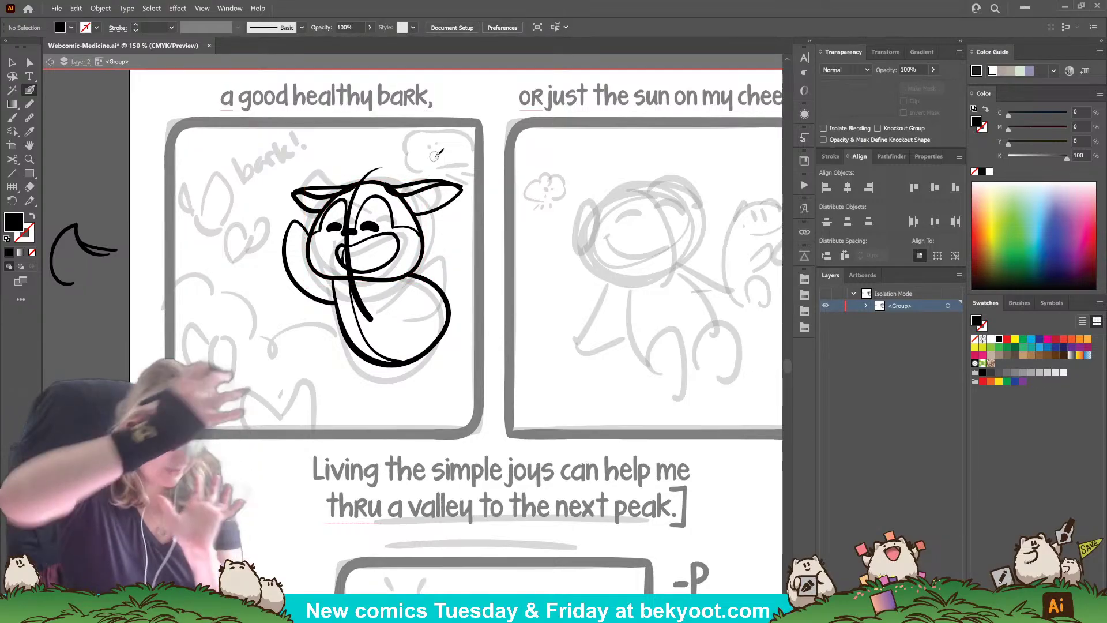
Step: Scale the open mouth down to about 124 px wide and 80 px high
ctrl+click(345, 261)
ctrl+shift+click(395, 235)
drag(399, 233, 401, 237)
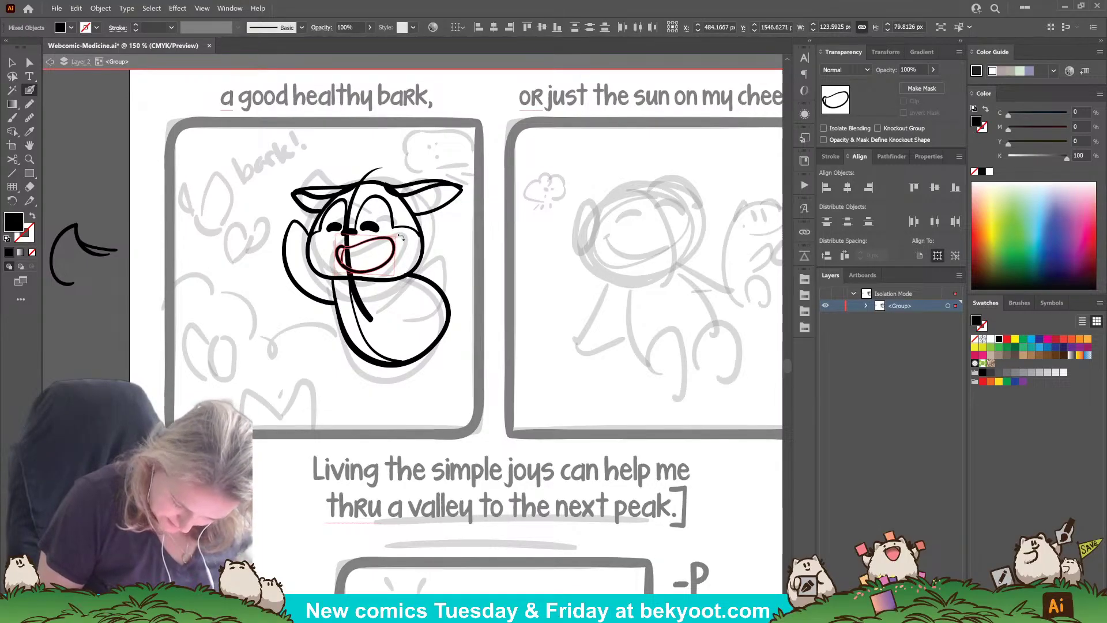
ctrl+click(457, 218)
Step: Nudge the dog's right ear slightly down and shift the left ear slightly outward and down
ctrl+click(448, 203)
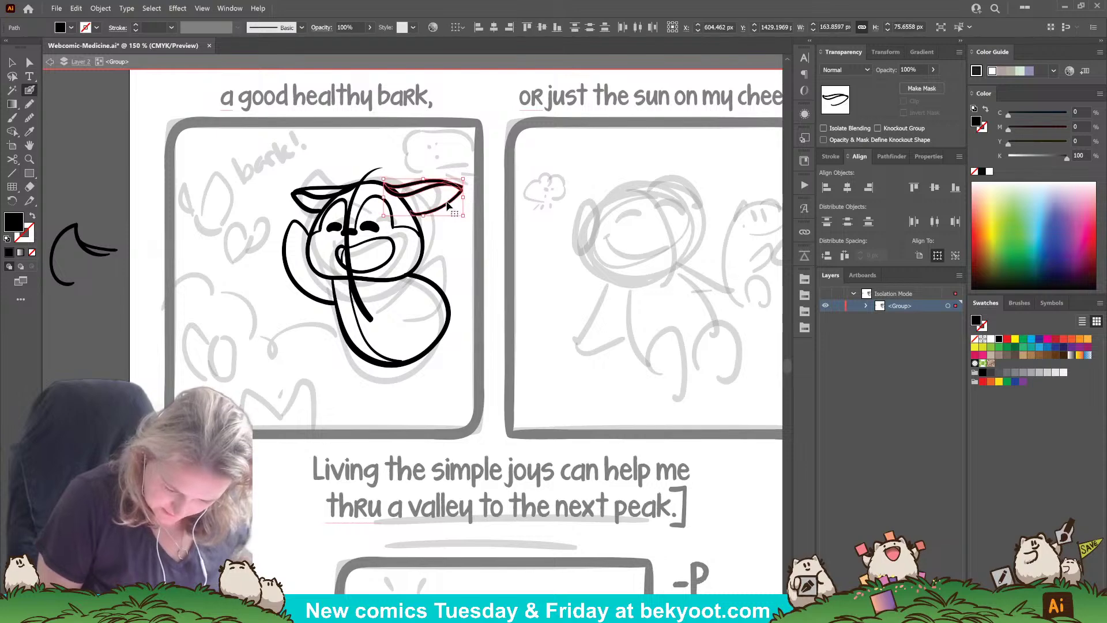
drag(447, 203, 447, 203)
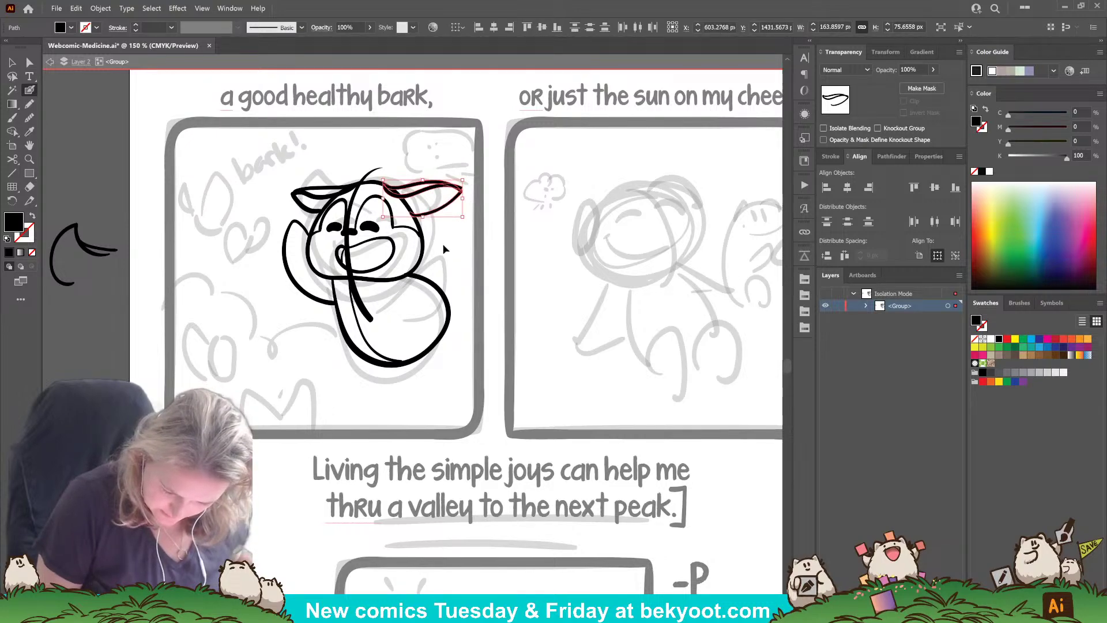
ctrl+click(443, 245)
ctrl+click(329, 198)
drag(329, 197, 321, 203)
ctrl+click(346, 157)
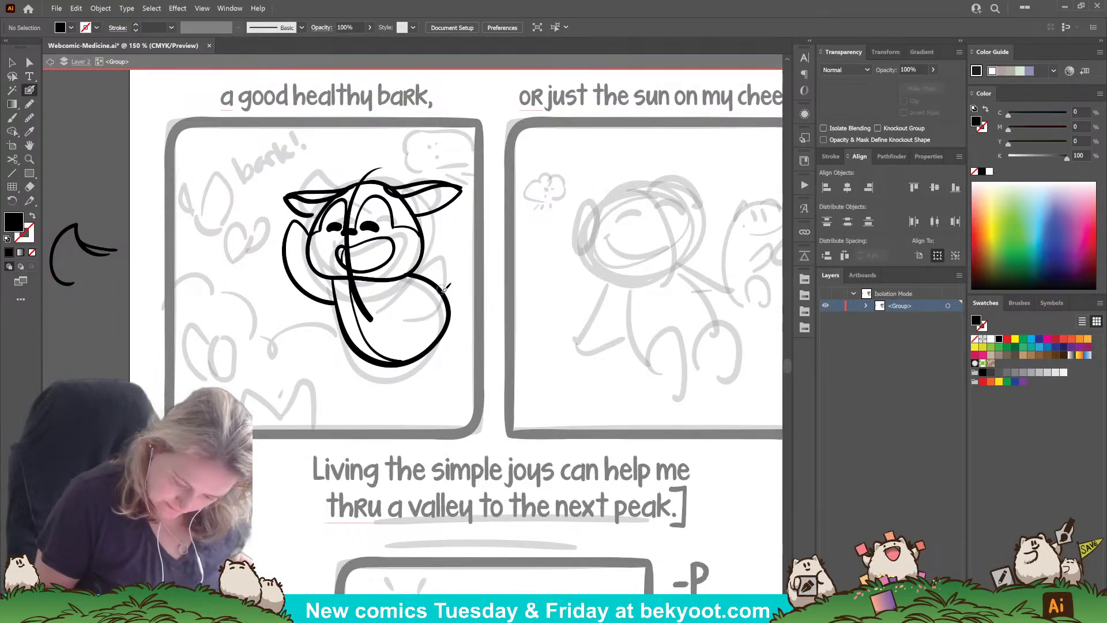
Step: Ink a curled tail on the dog's right side and simple leg lines beneath the body
mouse_move(445, 297)
mouse_down()
mouse_move(454, 269)
mouse_move(448, 280)
mouse_up()
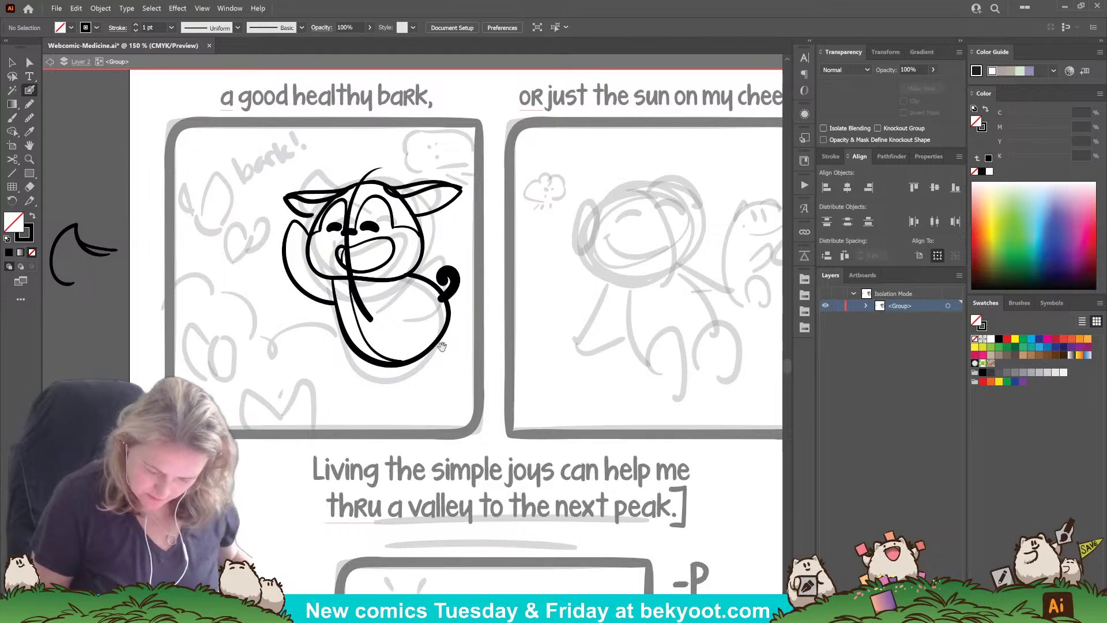
drag(443, 347, 470, 354)
mouse_move(378, 349)
mouse_down()
mouse_move(399, 406)
mouse_move(448, 397)
mouse_up()
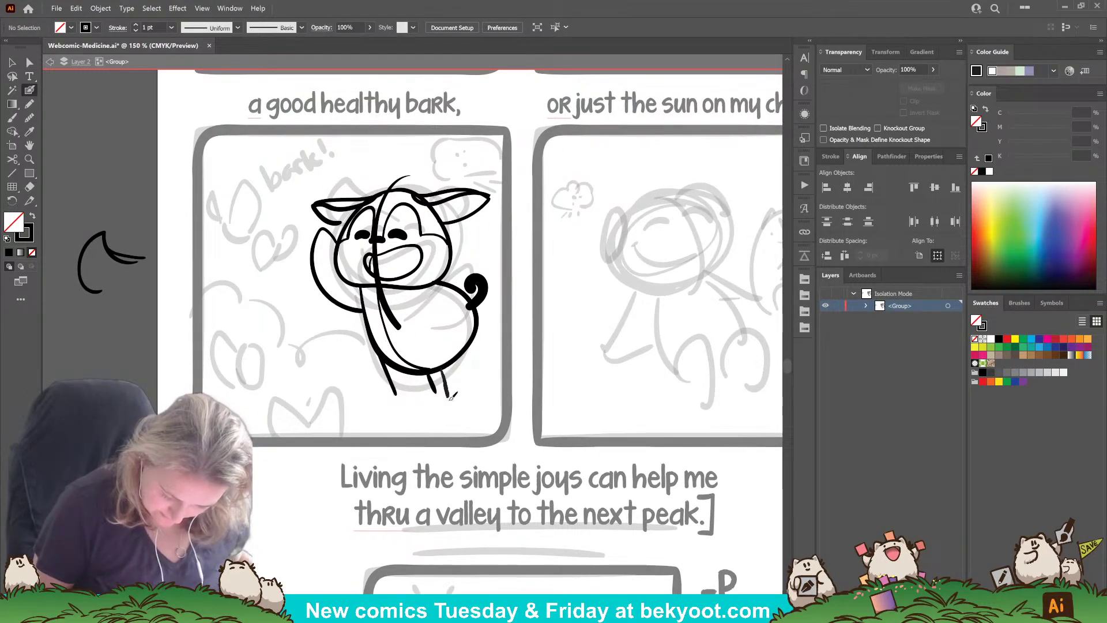
drag(477, 300, 488, 384)
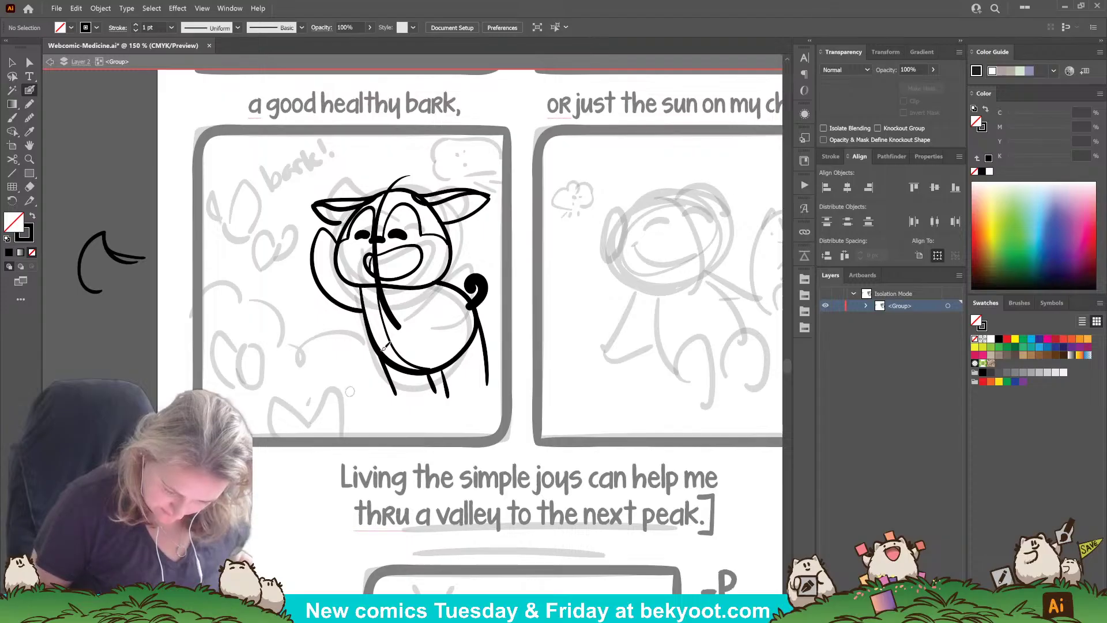
mouse_move(412, 292)
mouse_down()
mouse_move(472, 240)
mouse_move(477, 261)
mouse_move(453, 308)
mouse_move(357, 309)
mouse_move(374, 342)
mouse_move(424, 317)
mouse_move(399, 292)
mouse_move(381, 292)
mouse_move(377, 323)
mouse_move(393, 335)
mouse_move(446, 304)
mouse_move(381, 294)
mouse_move(375, 323)
mouse_move(408, 335)
mouse_move(398, 297)
mouse_up()
key(ctrl+z)
key(ctrl+z)
key(ctrl+z)
key(ctrl+z)
key(ctrl+z)
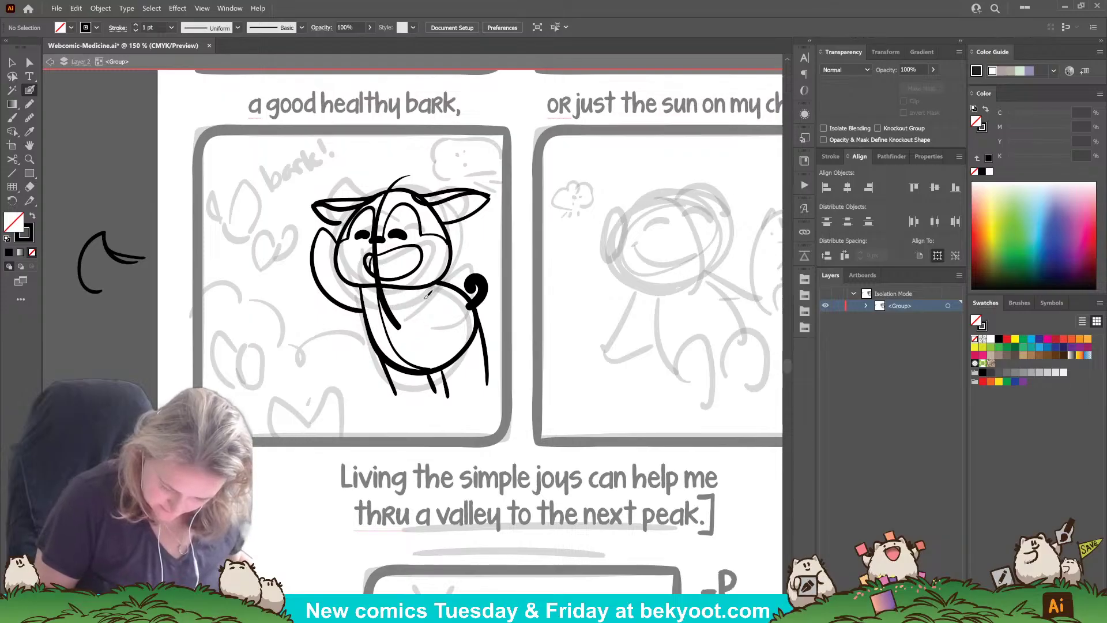
Step: Enlarge the dog's body outline to about 246 px wide and 195 px high and touch up its upper left edge
ctrl+click(372, 337)
drag(454, 360, 456, 365)
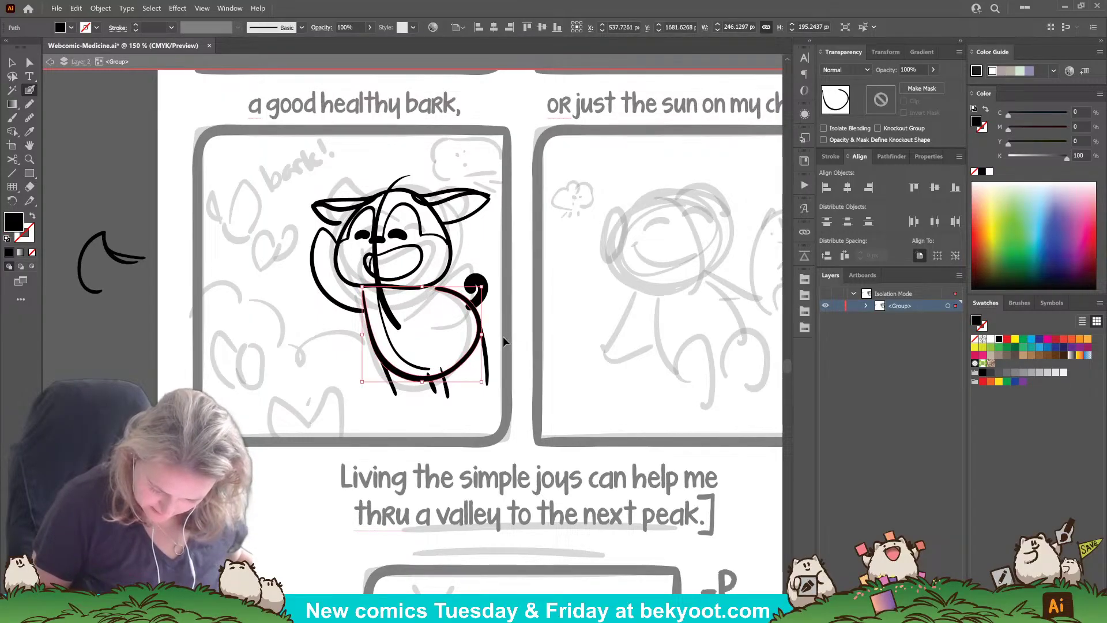
ctrl+click(526, 317)
drag(367, 316, 366, 292)
key(shift+x)
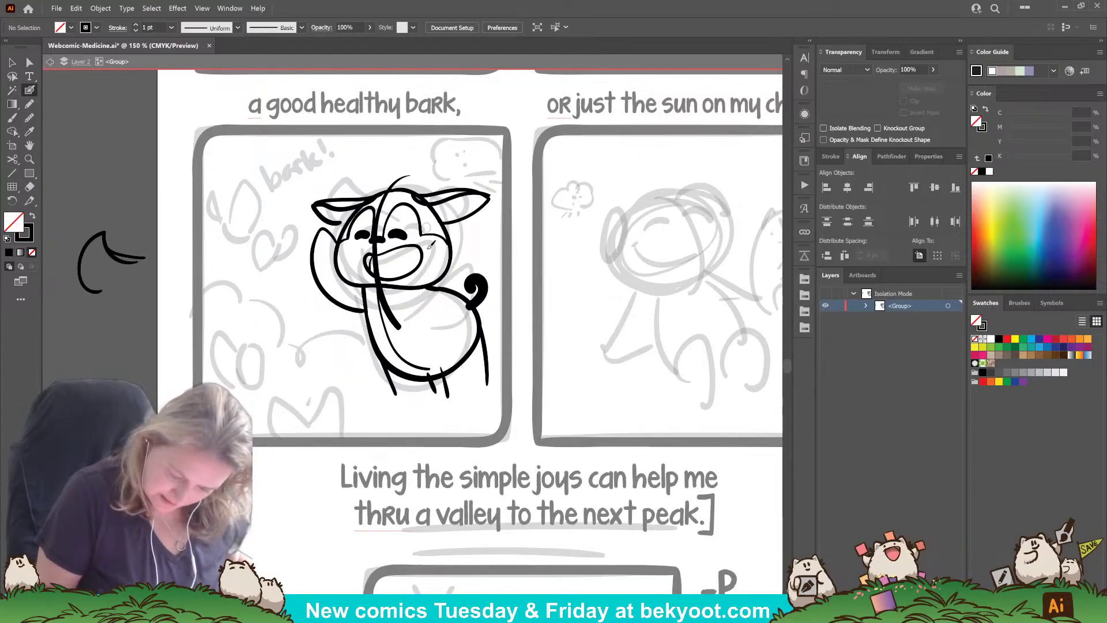
Step: Move the two short inner leg lines slightly down below the body outline
ctrl+click(437, 393)
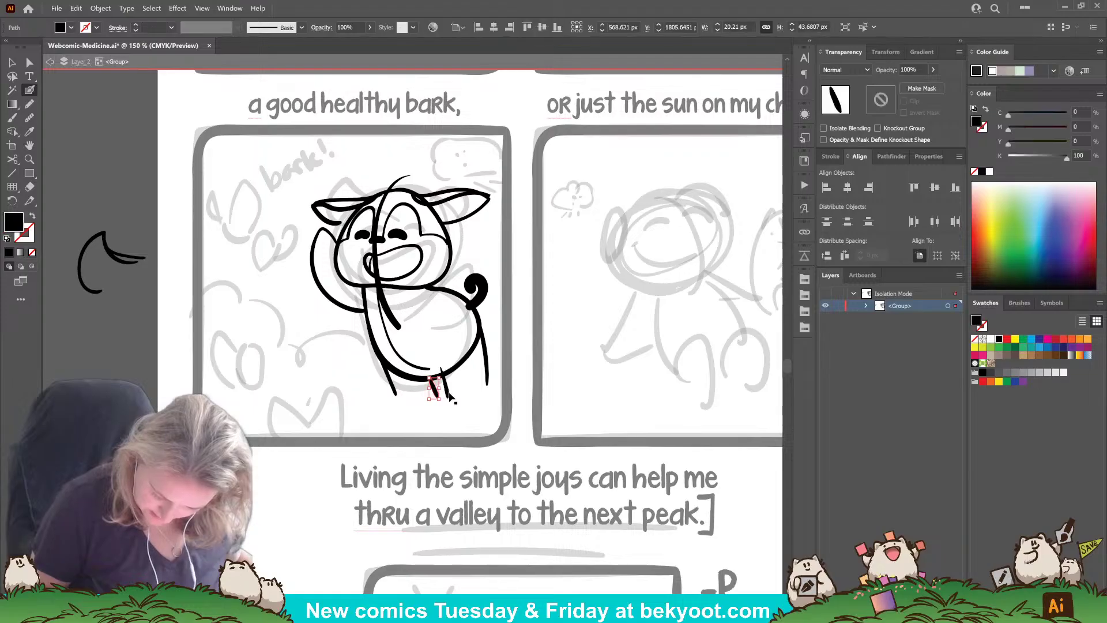
drag(447, 391, 449, 398)
ctrl+click(503, 336)
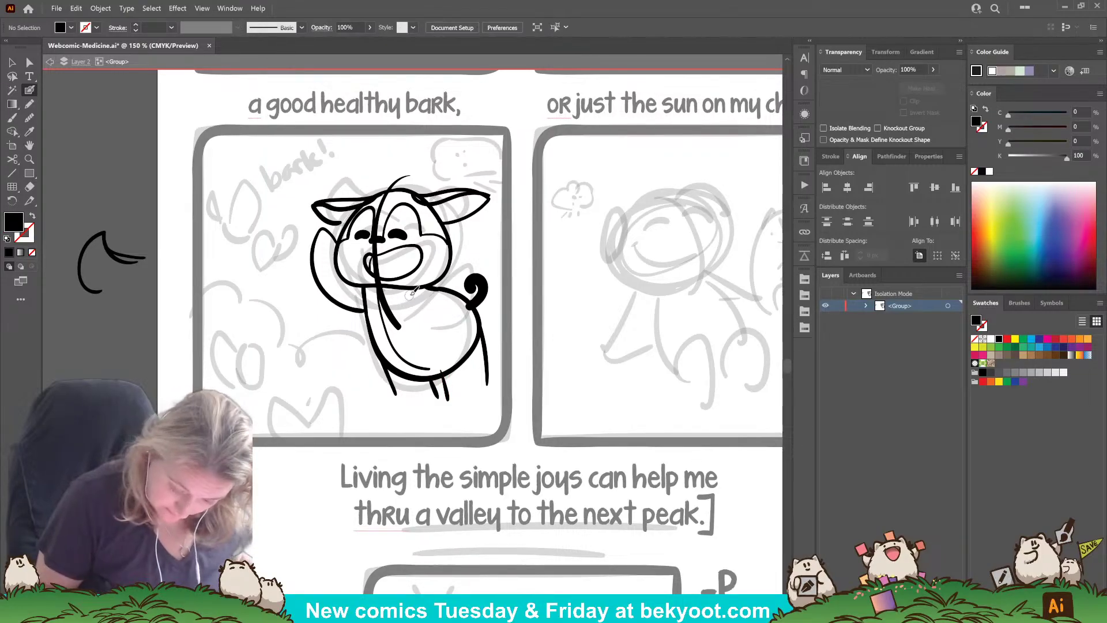
Step: Ink the second arm across the dog's chest with two curved lines and nudge the curled tail slightly
drag(412, 298, 369, 297)
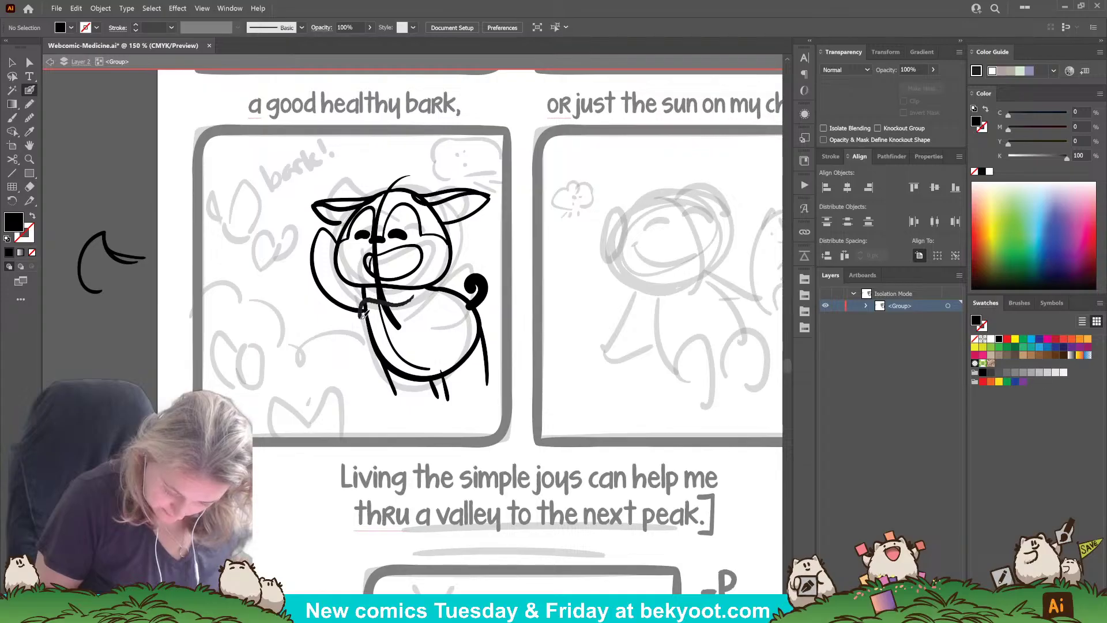
drag(387, 338, 479, 293)
key(shift+x)
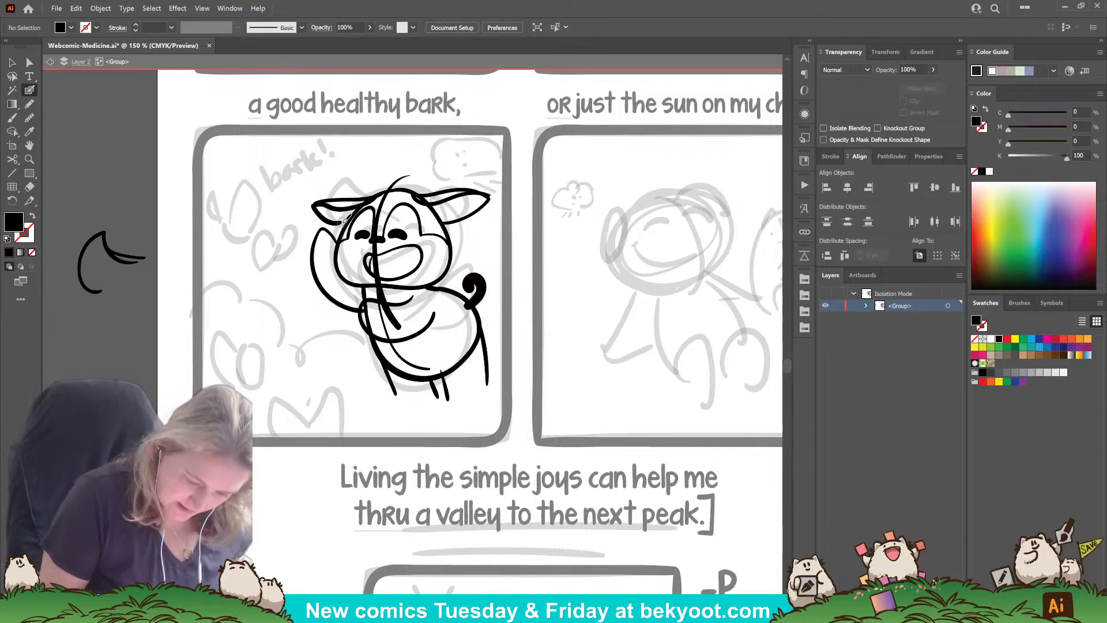
key(shift+x)
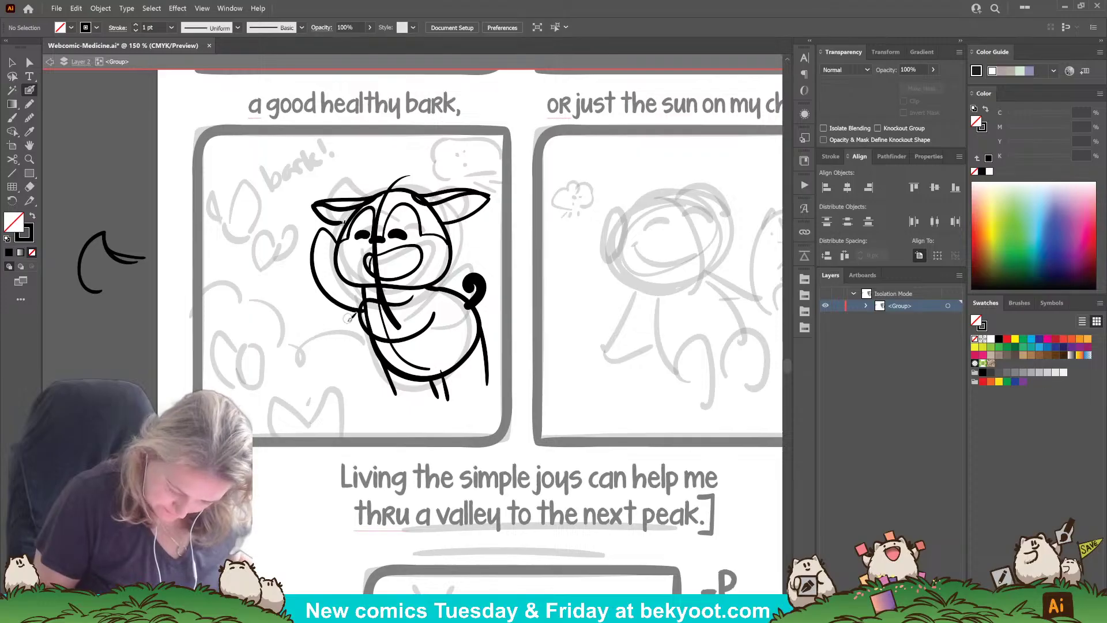
mouse_move(361, 289)
mouse_down()
mouse_move(309, 305)
mouse_move(349, 330)
mouse_up()
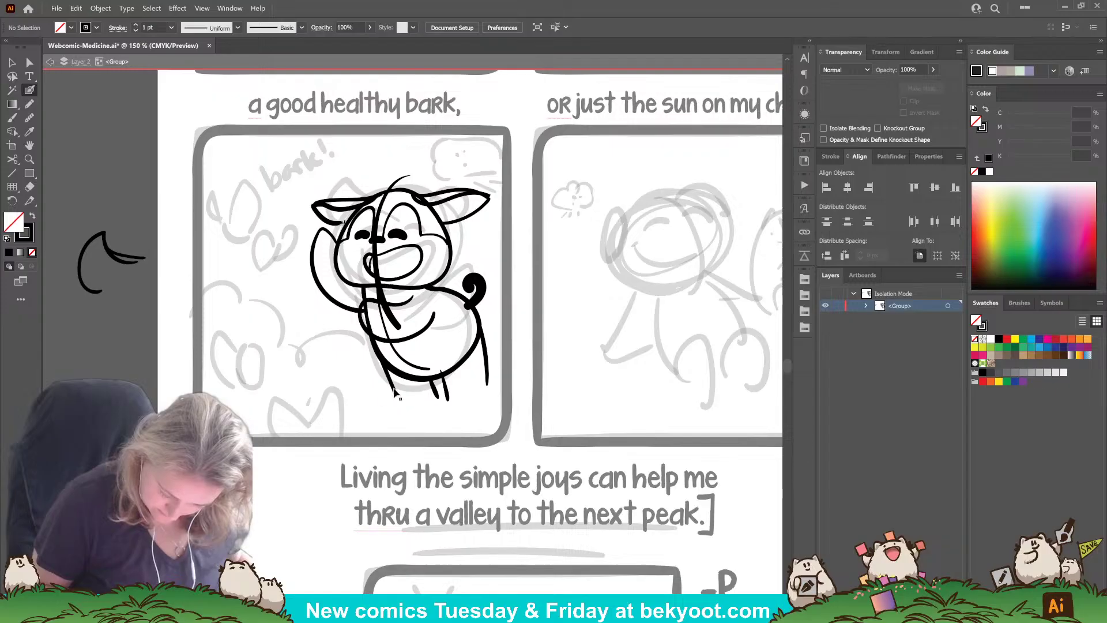
Step: Ink a row of grass tufts around the dog's feet
drag(384, 390, 374, 404)
mouse_move(397, 398)
mouse_down()
mouse_move(402, 391)
mouse_move(408, 406)
mouse_up()
mouse_move(459, 398)
mouse_down()
mouse_move(467, 372)
mouse_move(467, 396)
mouse_move(498, 396)
mouse_up()
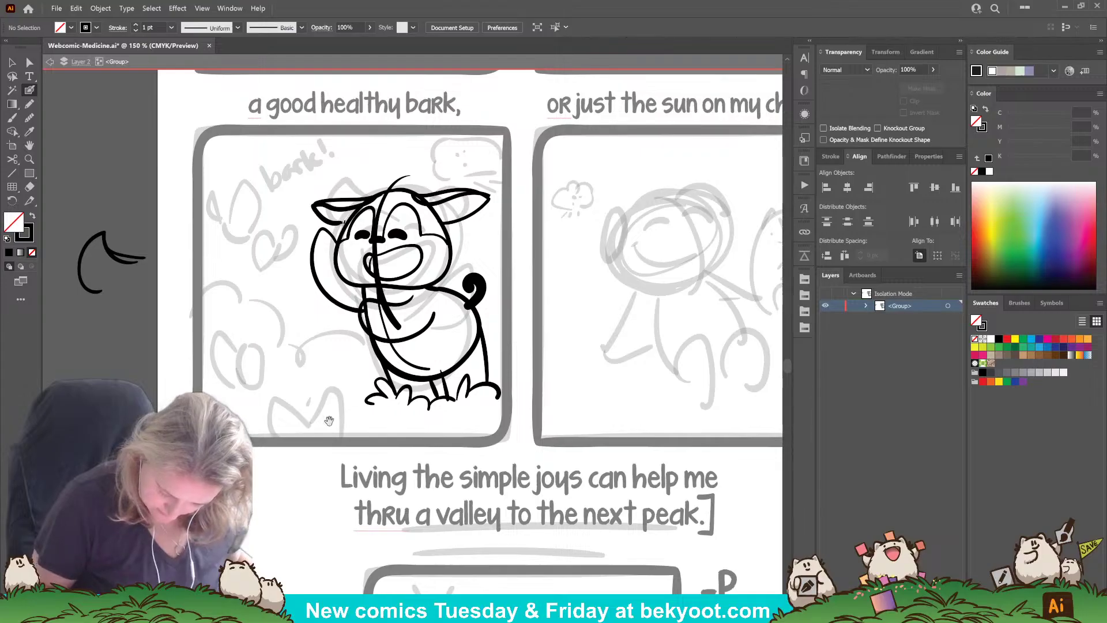
Step: Ink four short, thick butterfly bodies over the sketched butterflies left of the dog
drag(327, 424, 391, 413)
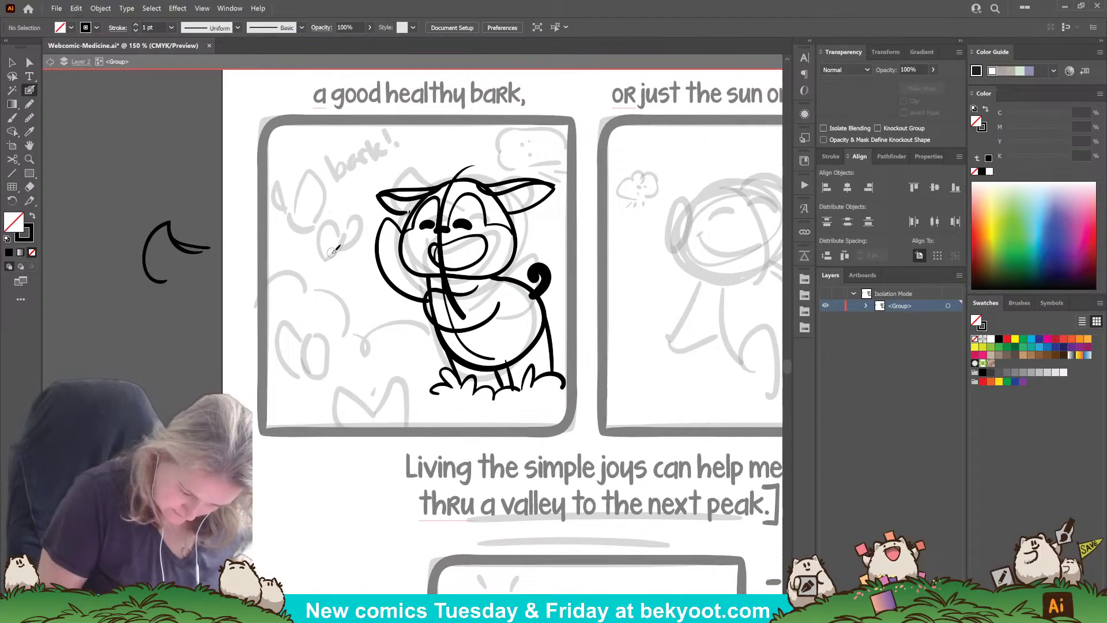
drag(340, 247, 336, 253)
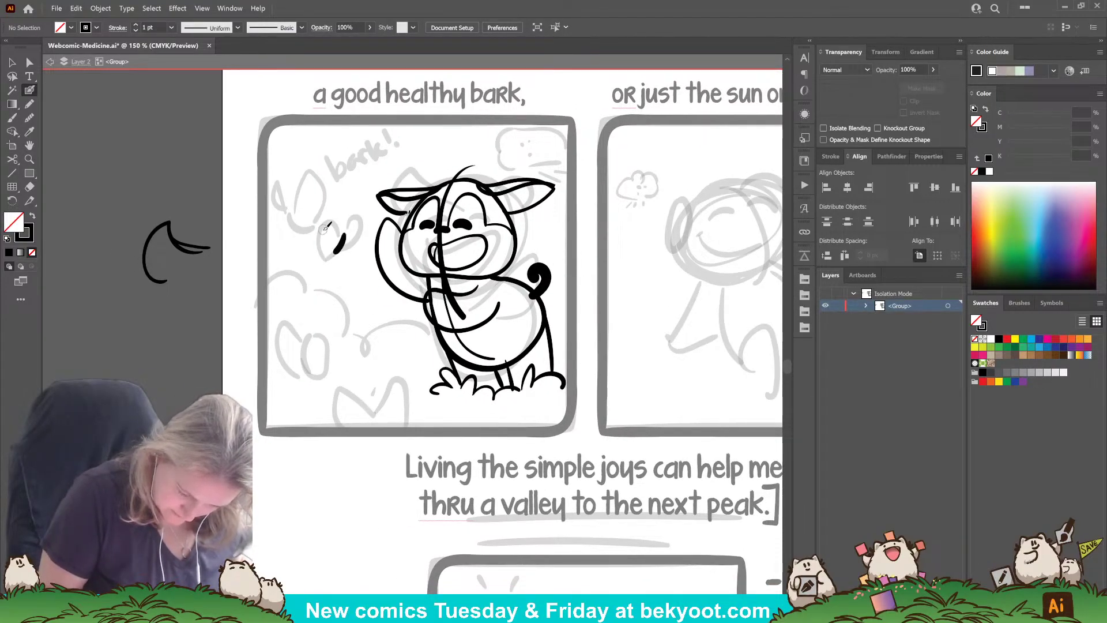
drag(290, 205, 300, 222)
drag(317, 341, 319, 370)
drag(371, 421, 386, 396)
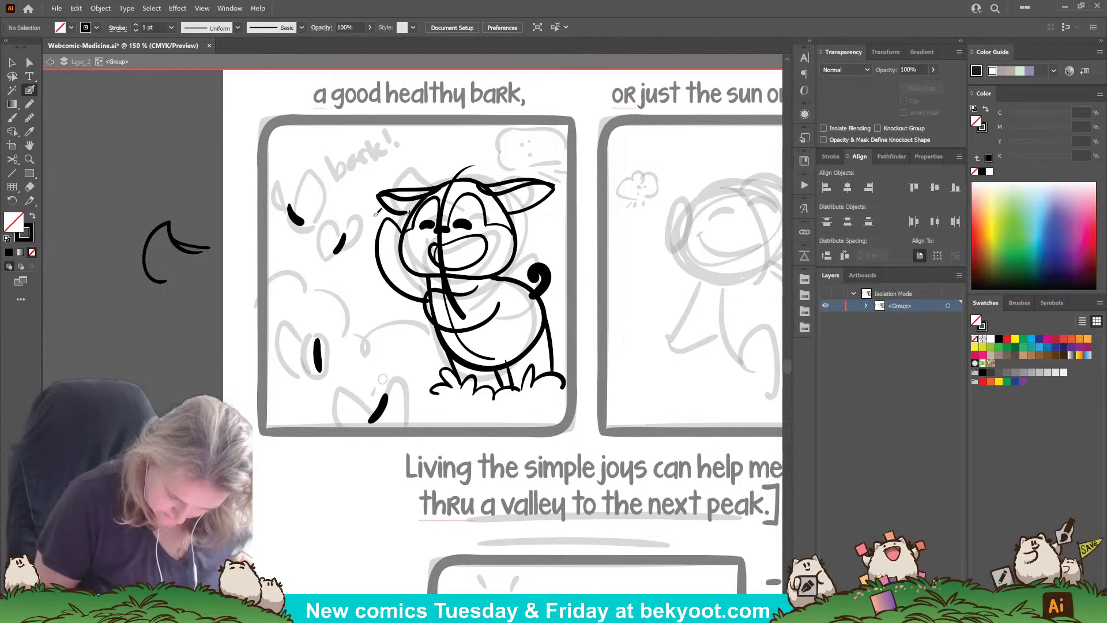
Step: Ink wings around each of the four butterfly bodies, adding small lower wings to the middle two
mouse_move(358, 215)
mouse_down()
mouse_move(361, 246)
mouse_move(335, 267)
mouse_move(344, 231)
mouse_move(328, 218)
mouse_move(334, 251)
mouse_up()
mouse_move(293, 209)
mouse_down()
mouse_move(309, 183)
mouse_move(317, 213)
mouse_move(290, 206)
mouse_move(278, 185)
mouse_move(297, 222)
mouse_up()
mouse_move(320, 341)
mouse_down()
mouse_move(353, 348)
mouse_move(339, 368)
mouse_move(303, 313)
mouse_move(289, 314)
mouse_move(322, 363)
mouse_up()
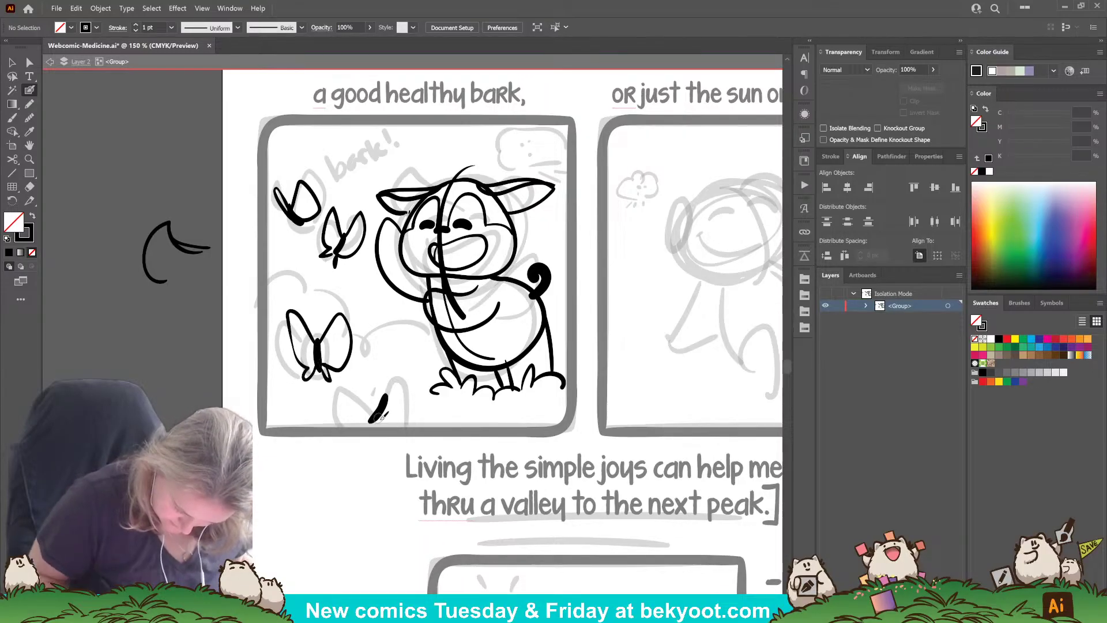
mouse_move(385, 398)
mouse_down()
mouse_move(373, 362)
mouse_move(345, 384)
mouse_move(339, 426)
mouse_up()
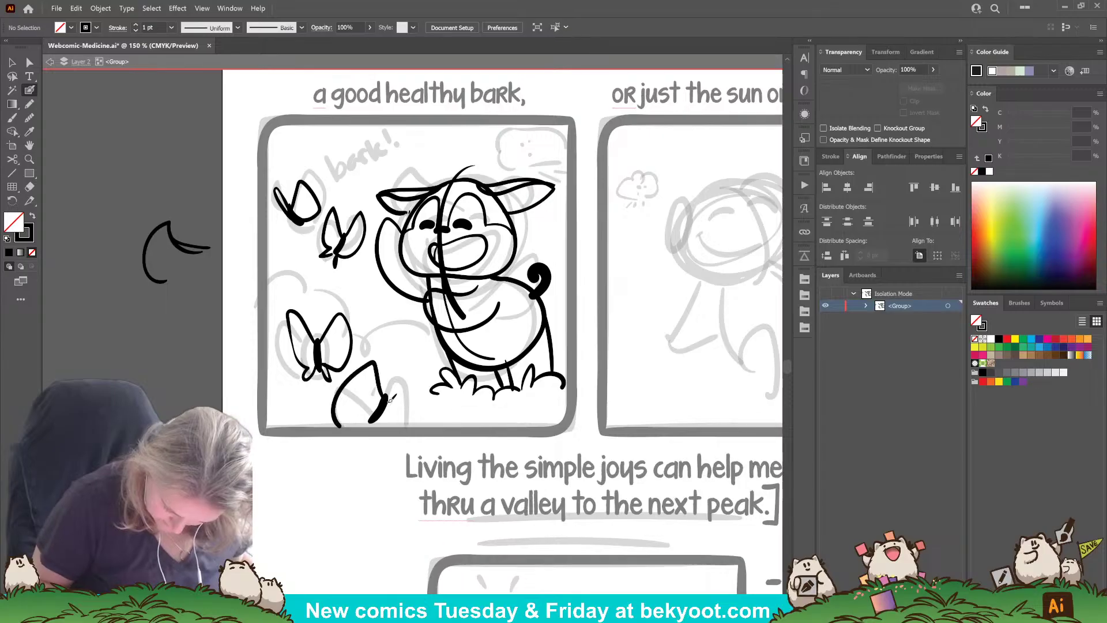
mouse_move(413, 377)
mouse_down()
mouse_move(407, 430)
mouse_move(366, 427)
mouse_up()
Step: Erase the lower right stretch of the dog's body outline between the inner legs and the hind leg
drag(420, 330, 388, 373)
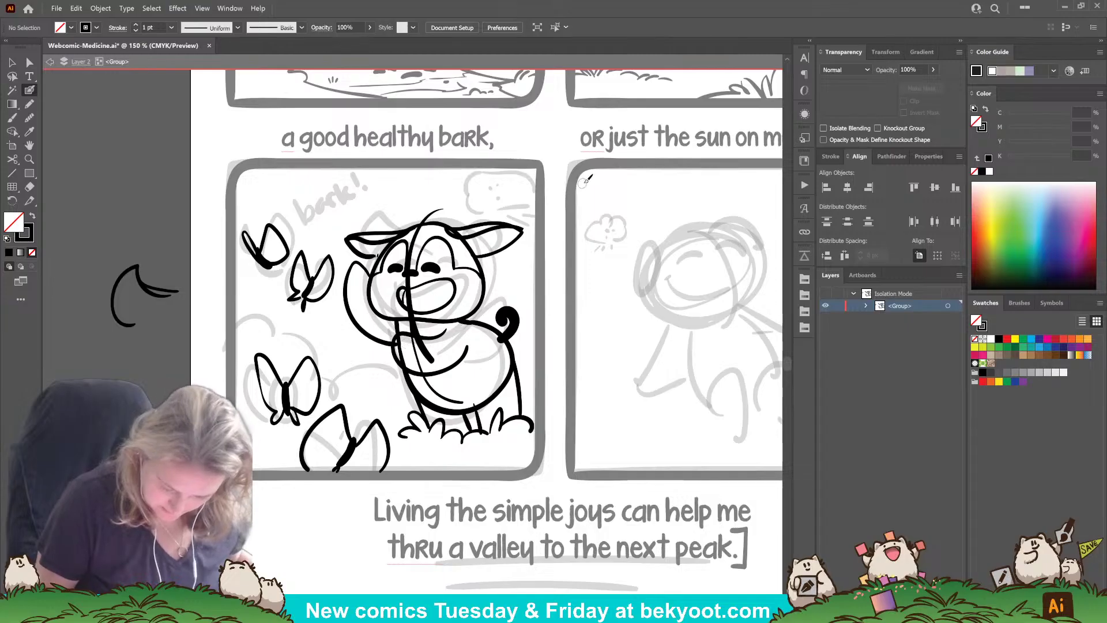
ctrl+click(502, 388)
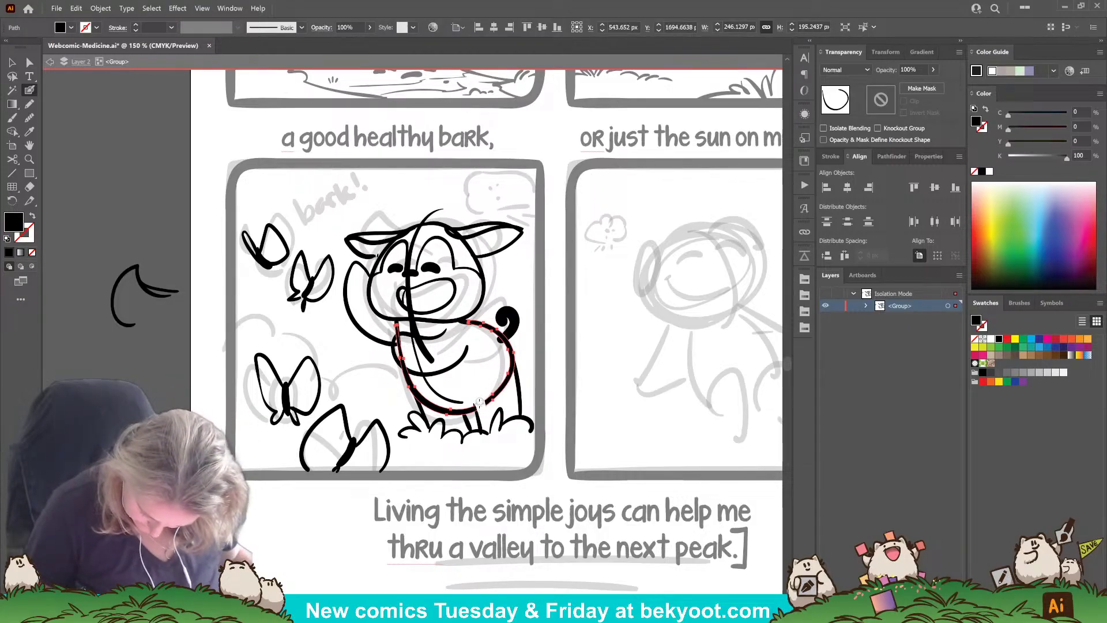
drag(484, 400, 511, 367)
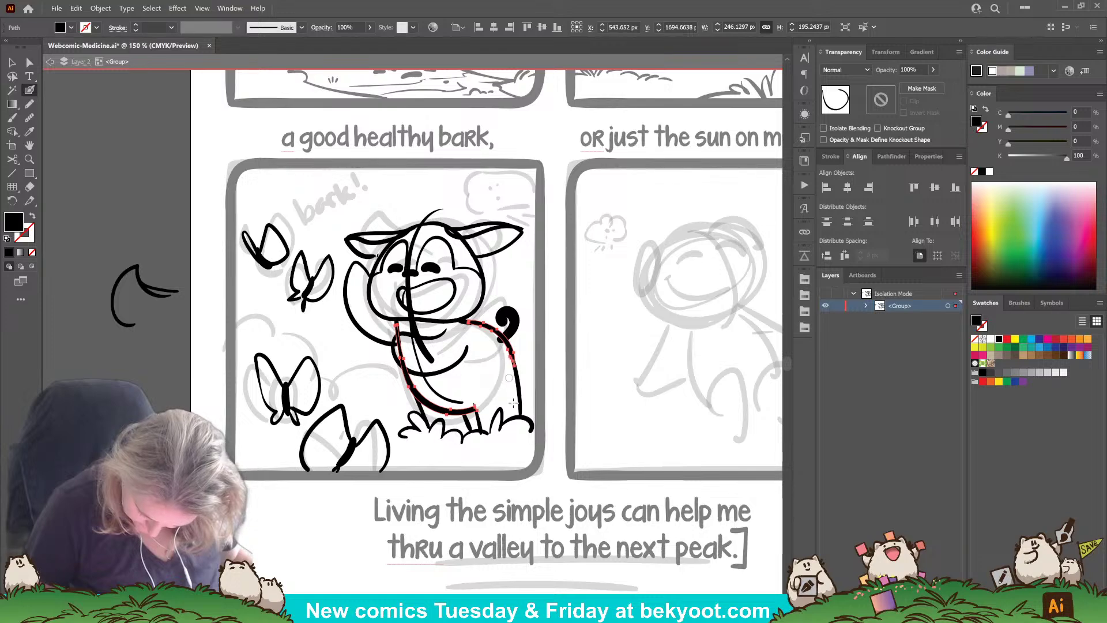
ctrl+click(552, 298)
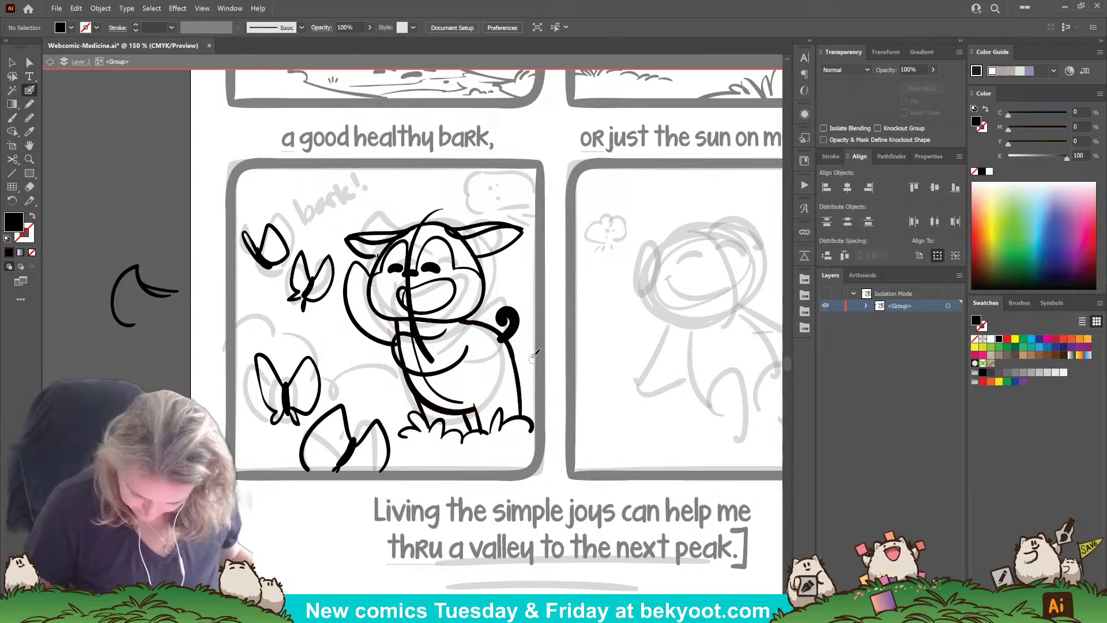
Step: Ink background bushes: a small tuft right of the dog, a low bush on its left, and a sloping one between the butterflies
drag(522, 378, 539, 382)
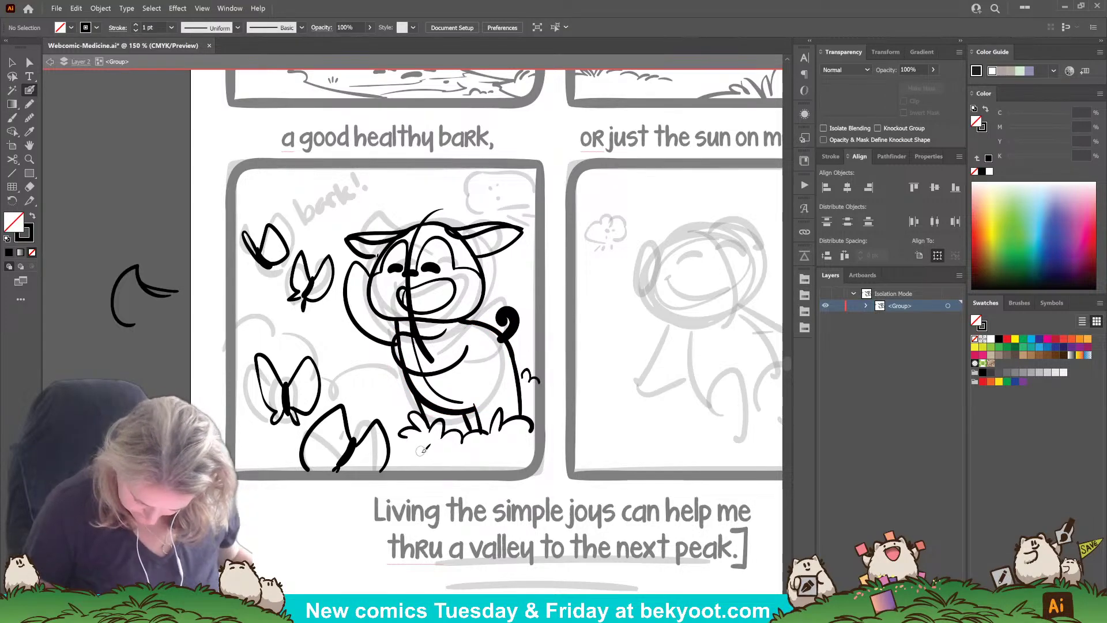
mouse_move(342, 378)
mouse_down()
mouse_move(346, 363)
mouse_move(350, 376)
mouse_move(410, 391)
mouse_move(379, 378)
mouse_move(448, 376)
mouse_up()
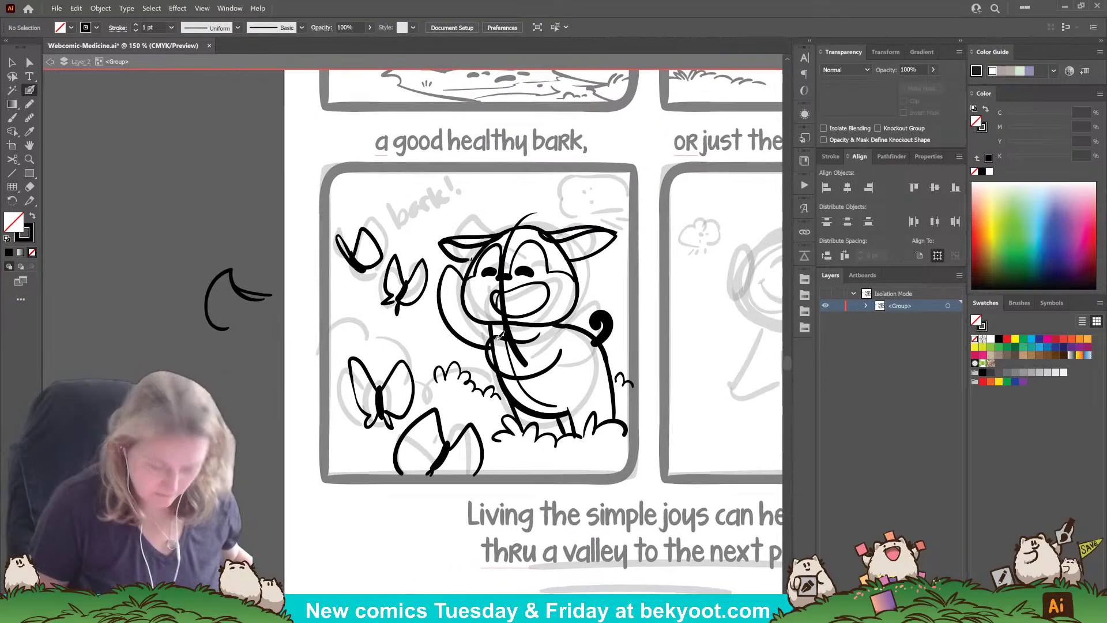
drag(328, 315, 356, 297)
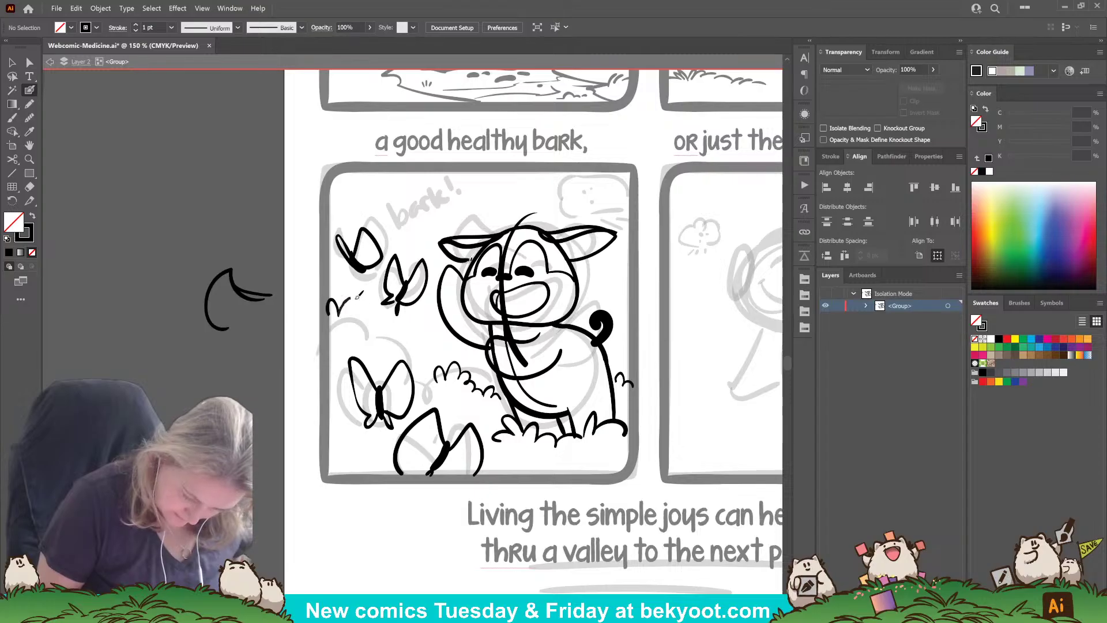
mouse_move(384, 337)
mouse_down()
mouse_move(394, 332)
mouse_move(412, 359)
mouse_up()
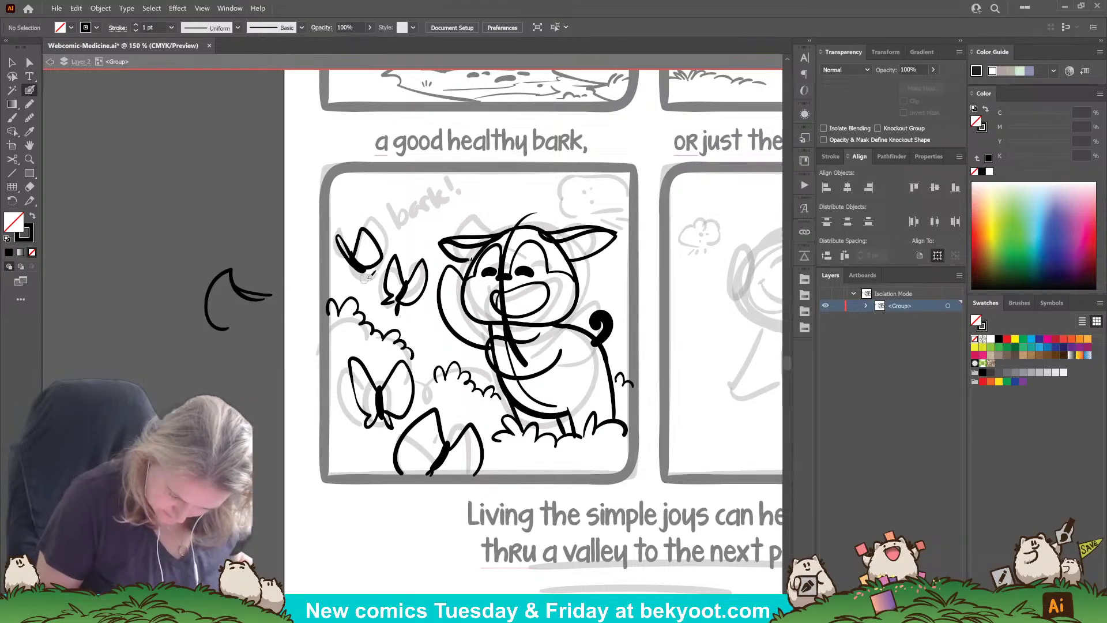
Step: Add pairs of short flutter lines beside the wings of all four butterflies
drag(376, 222, 382, 227)
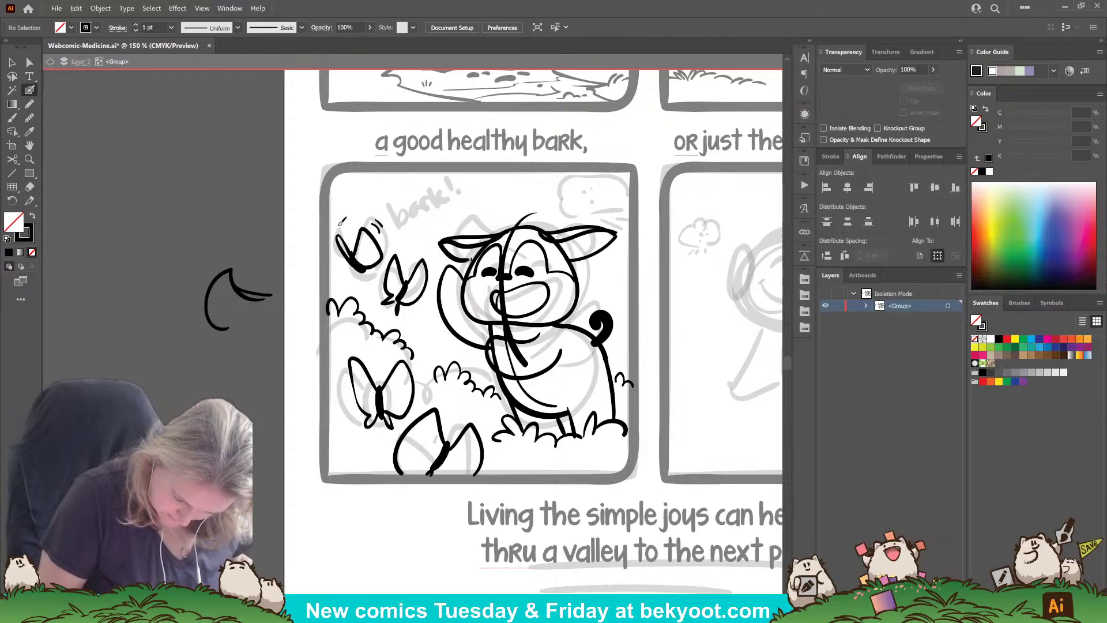
drag(371, 285, 372, 291)
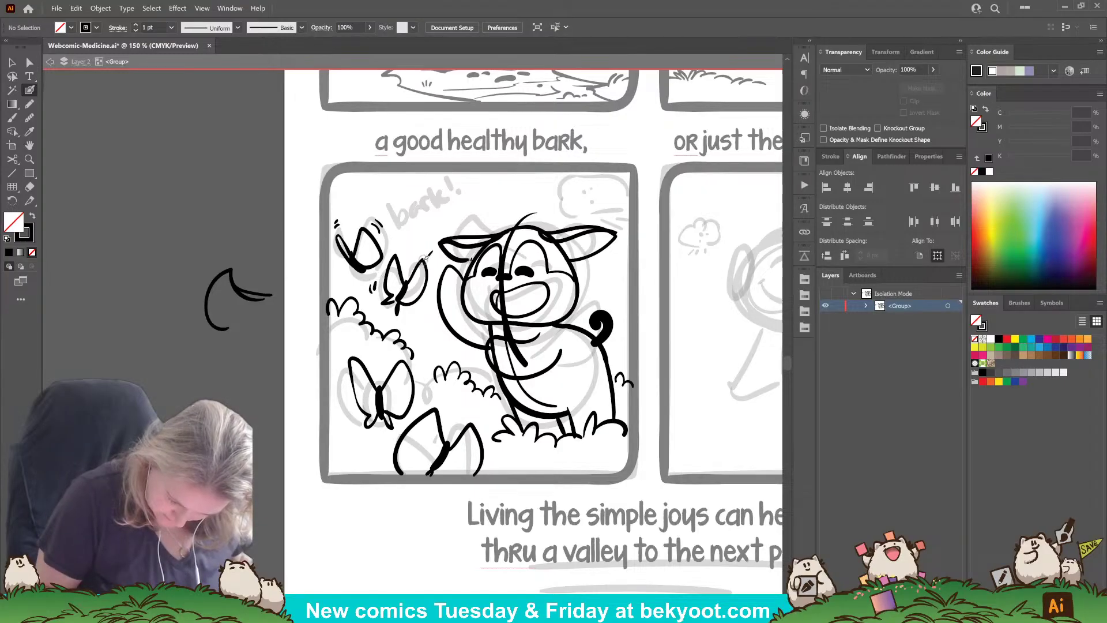
drag(428, 251, 433, 256)
drag(343, 355, 343, 365)
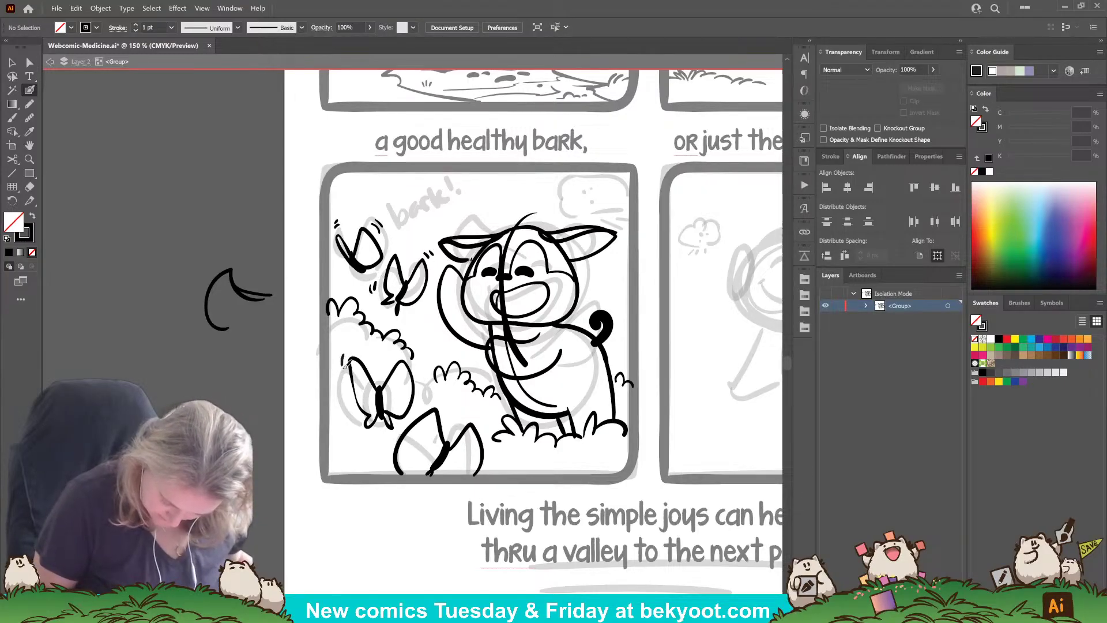
drag(420, 398, 415, 407)
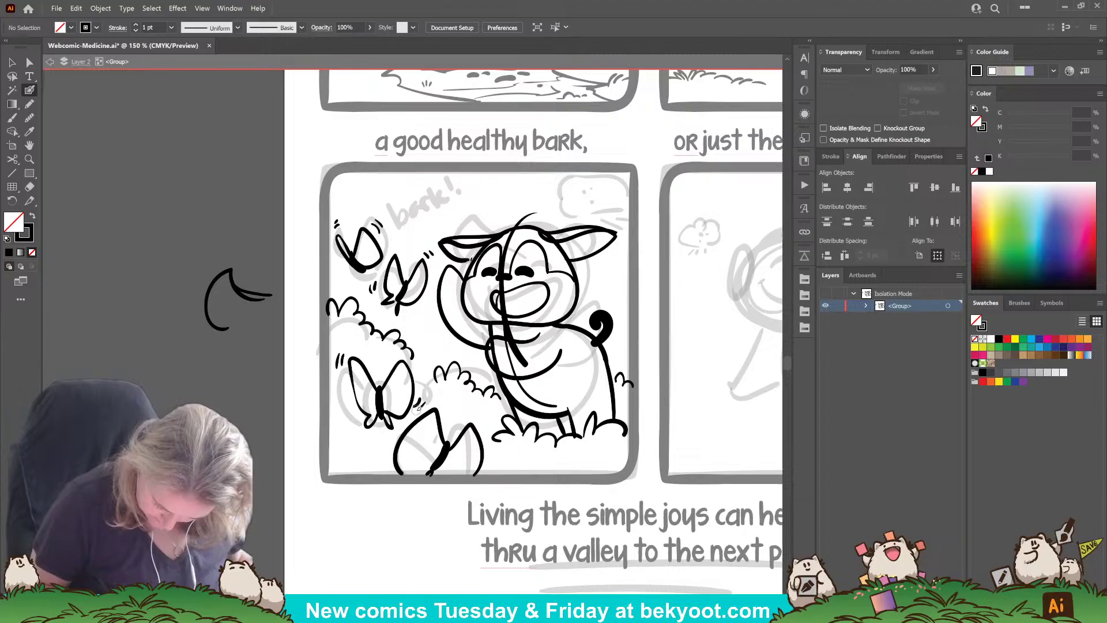
drag(390, 443, 382, 458)
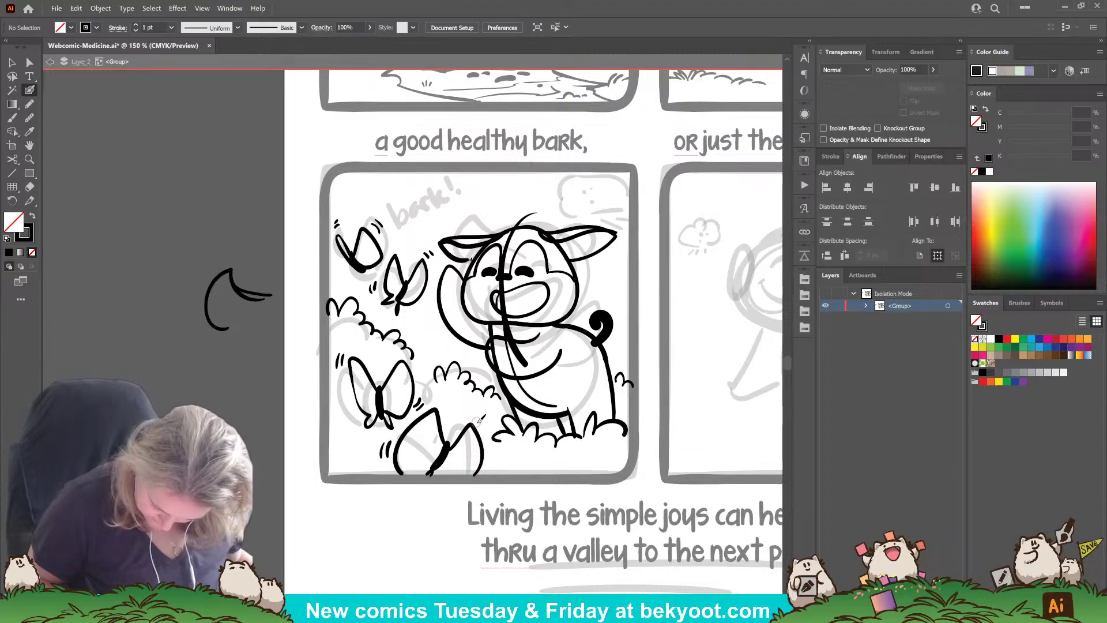
drag(478, 424, 484, 431)
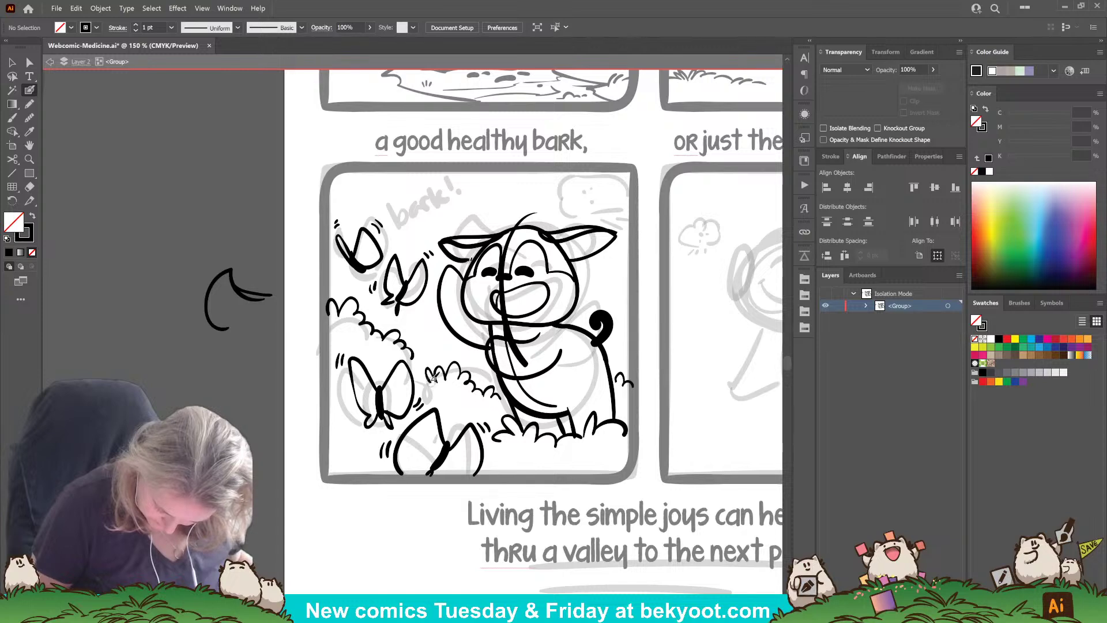
Step: Ink the missing foliage between the two background bushes, and a grass tuft along the panel's lower border below the dog
drag(433, 379, 422, 380)
drag(424, 349, 427, 381)
drag(420, 511, 366, 502)
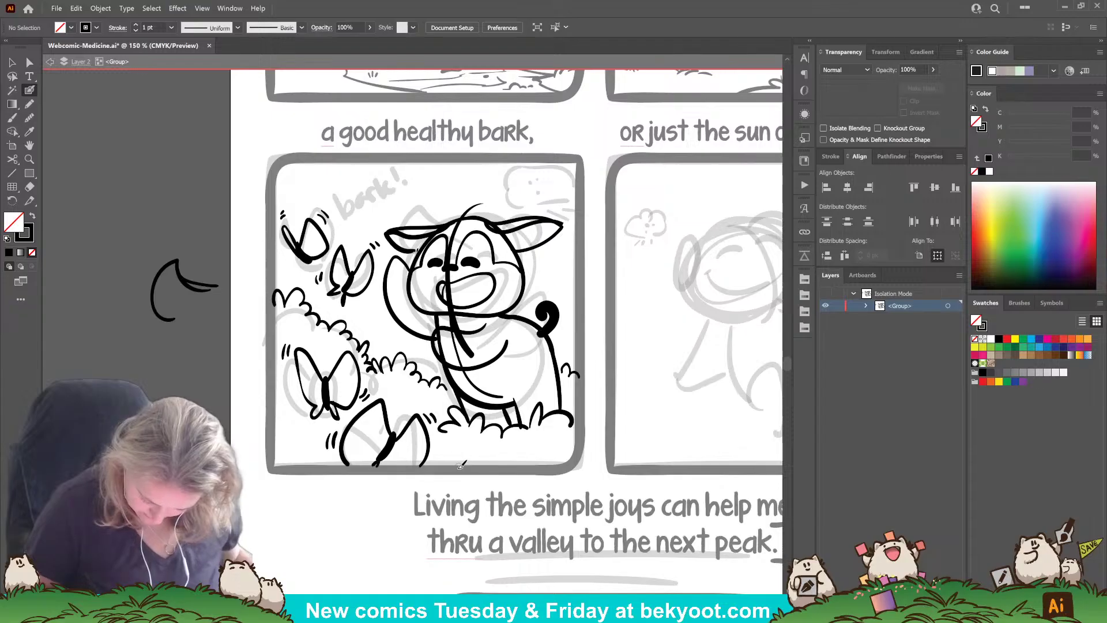
mouse_move(458, 466)
mouse_down()
mouse_move(521, 464)
mouse_move(432, 471)
mouse_up()
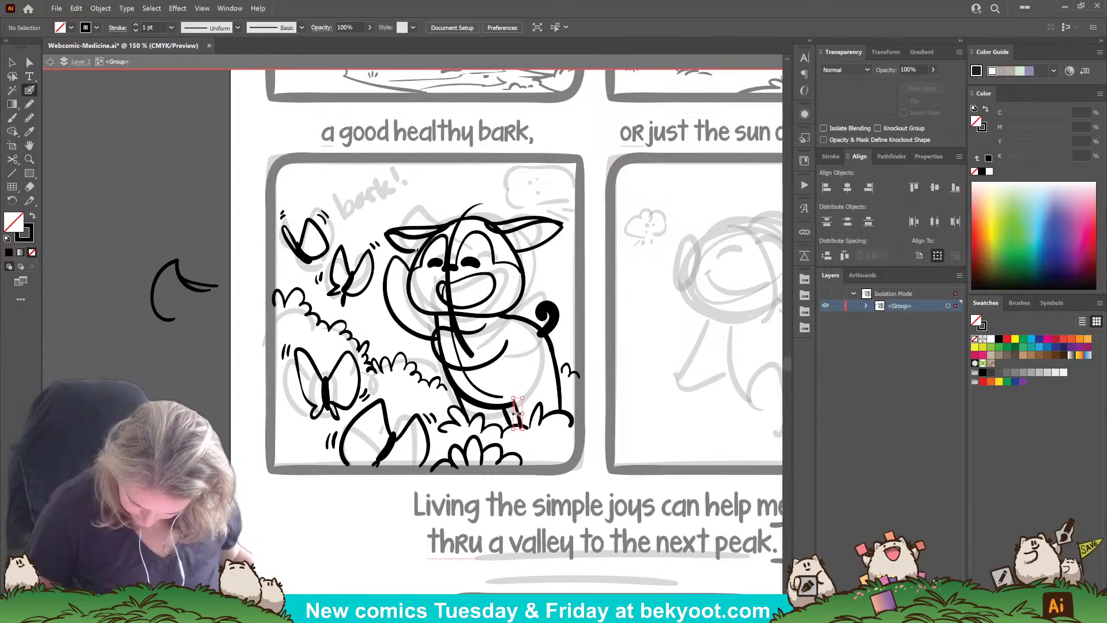
Step: Trim the dog's inner leg line where it overlaps the grass and tidy the base of its curled tail
ctrl+click(518, 415)
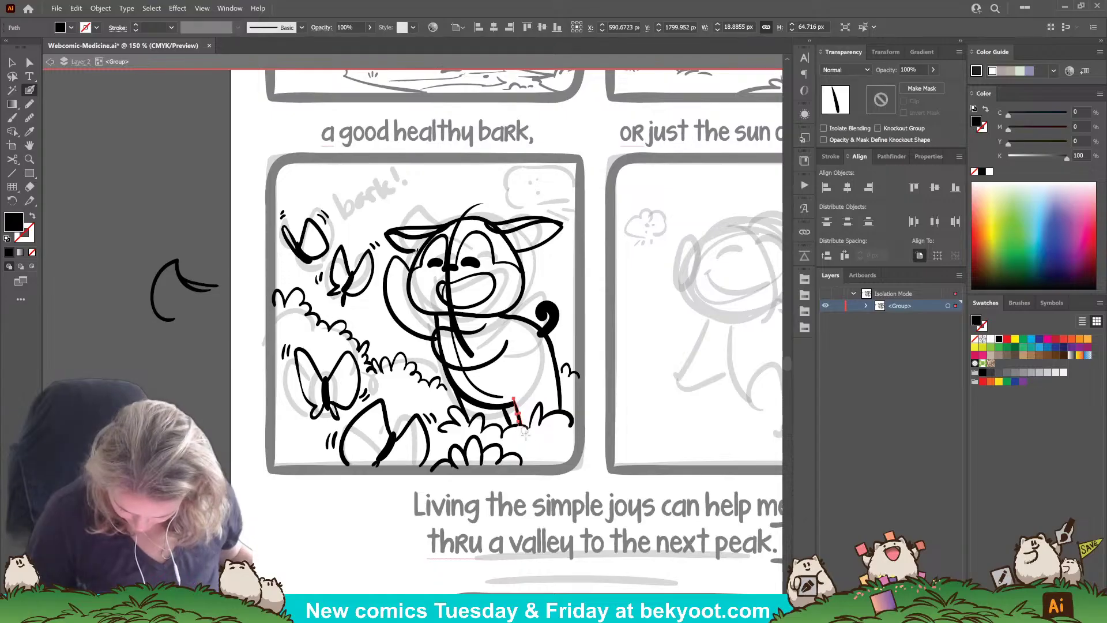
ctrl+click(549, 315)
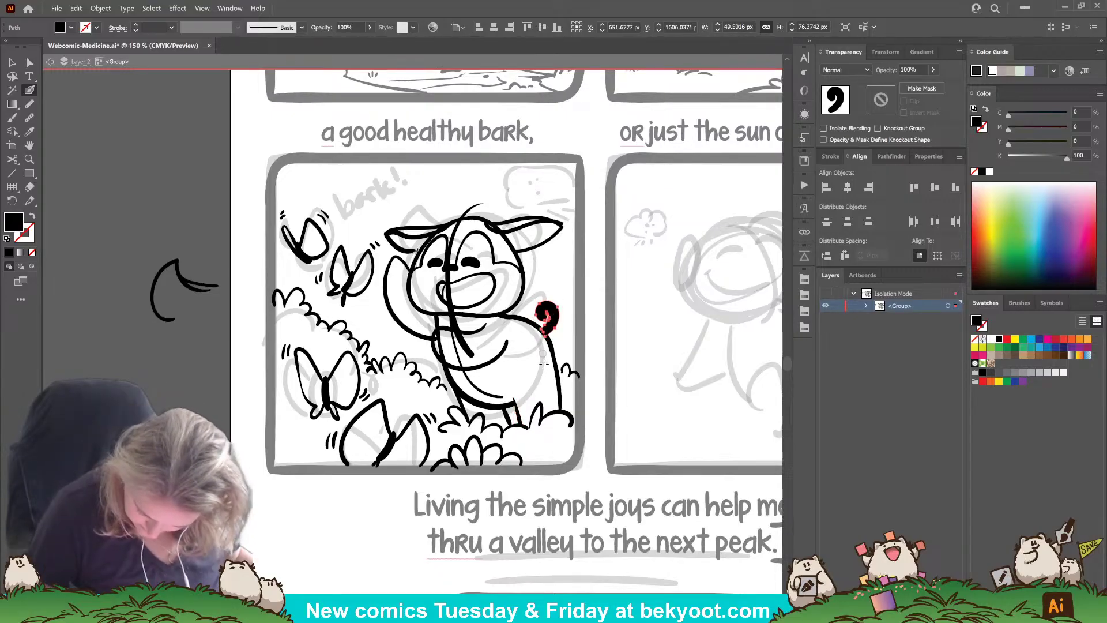
ctrl+click(367, 526)
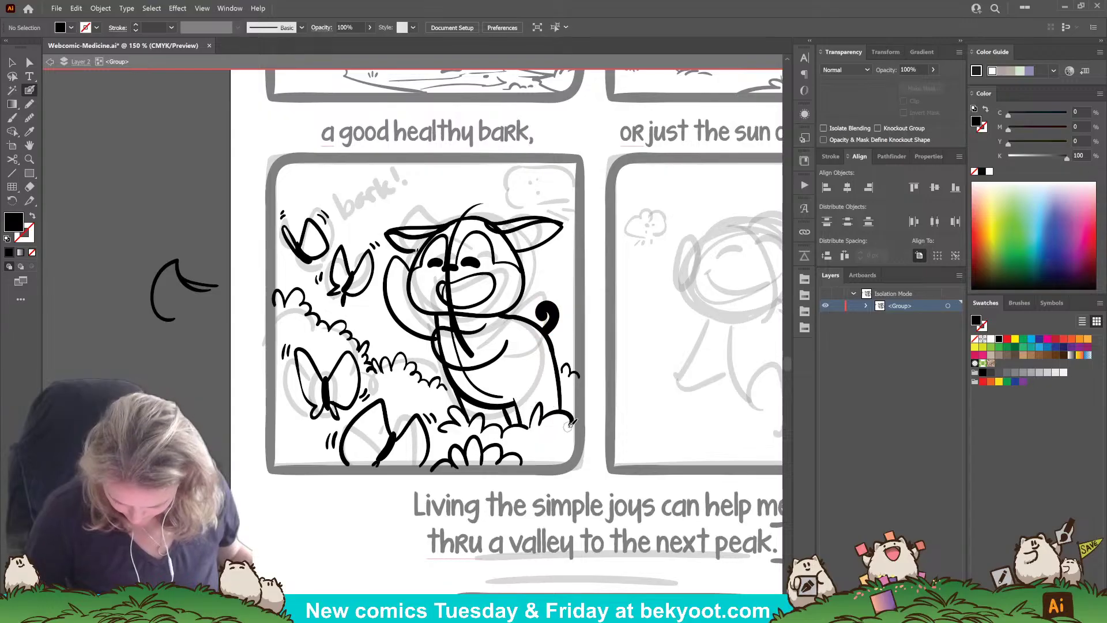
Step: Extend the grass to the panel's right border and ink a large flower in the panel's lower left corner
key(shift+x)
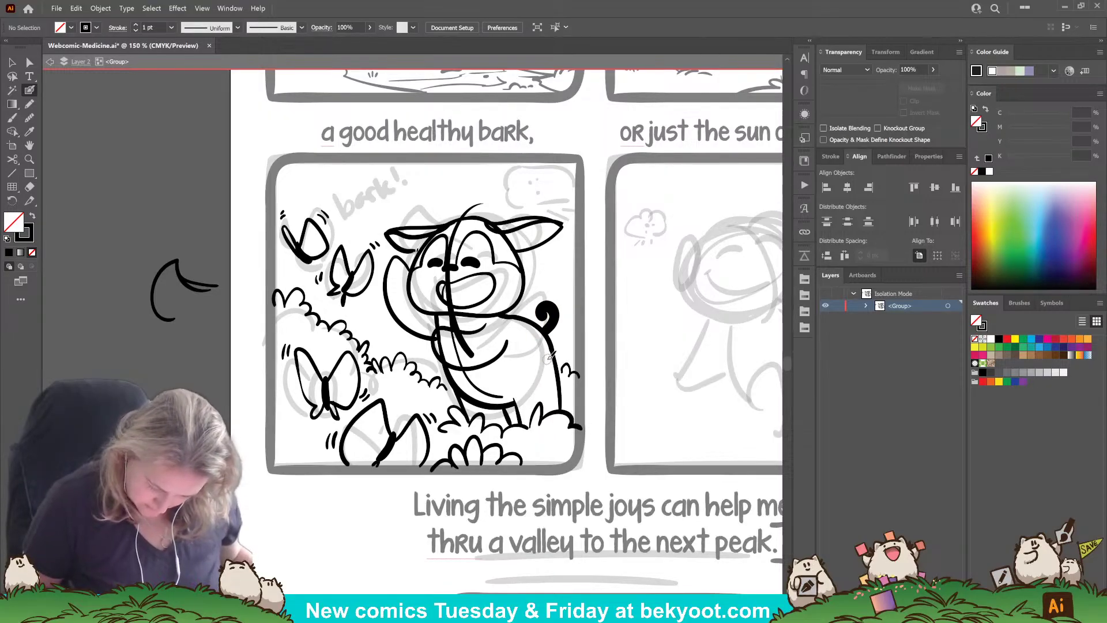
mouse_move(276, 427)
mouse_down()
mouse_move(357, 422)
mouse_move(384, 442)
mouse_move(358, 408)
mouse_move(386, 410)
mouse_move(385, 462)
mouse_up()
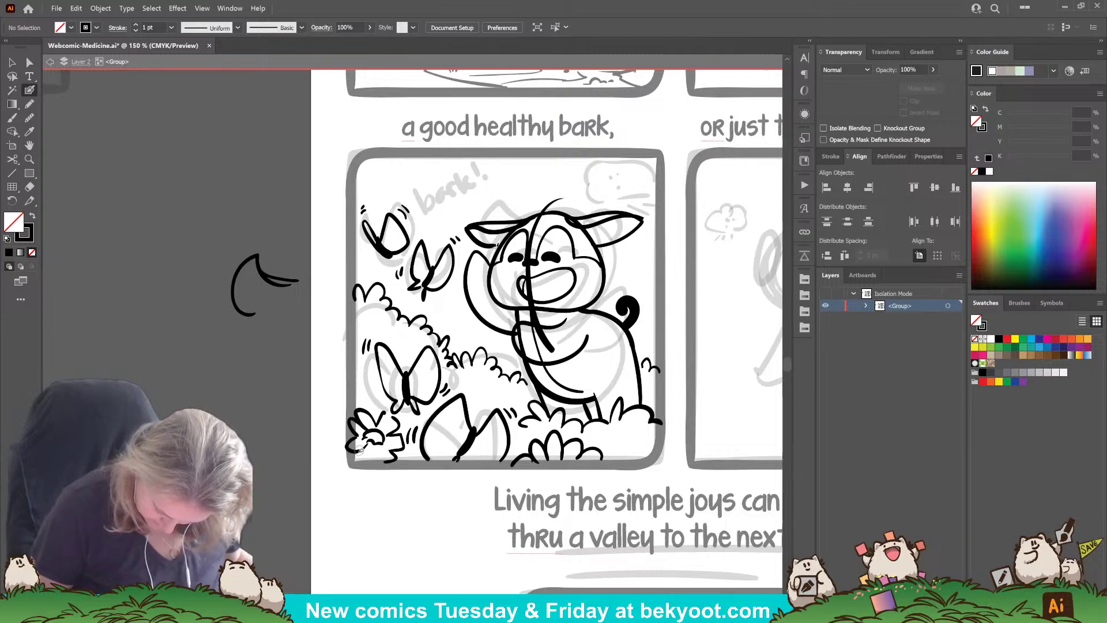
mouse_move(367, 463)
mouse_down()
mouse_move(389, 462)
mouse_move(328, 503)
mouse_up()
mouse_move(424, 403)
mouse_down()
mouse_move(419, 392)
mouse_move(452, 400)
mouse_up()
key(ctrl+z)
key(ctrl+z)
key(ctrl+z)
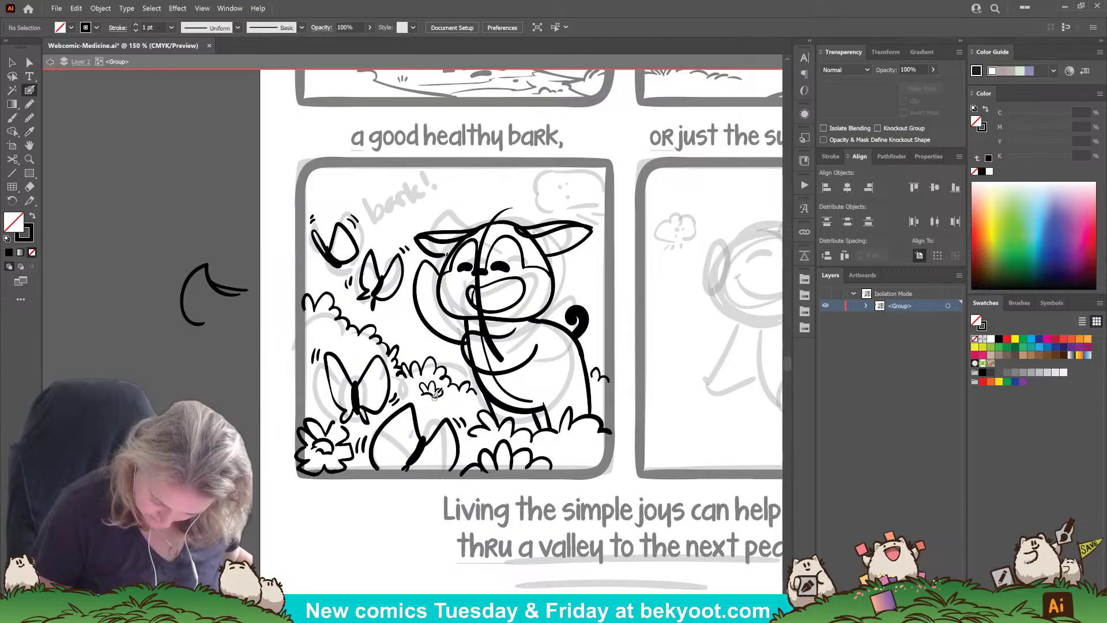
Step: Ink two small flowers under the bush left of the dog, and undo the dark flower in the lower right grass
mouse_move(423, 397)
mouse_down()
mouse_move(466, 405)
mouse_move(453, 408)
mouse_up()
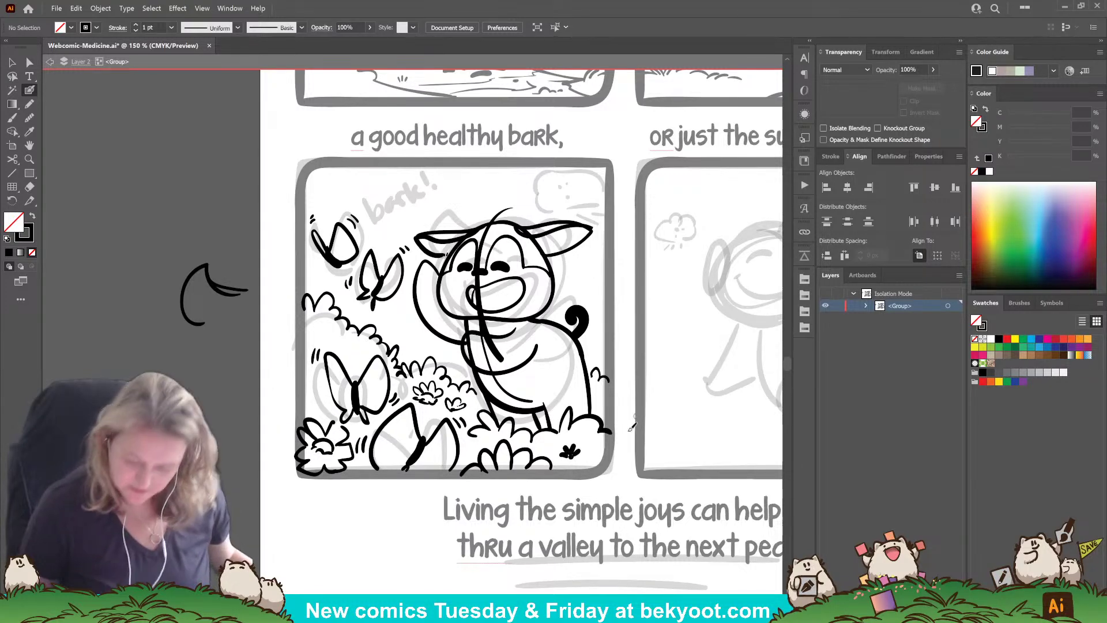
key(ctrl+z)
key(ctrl+z)
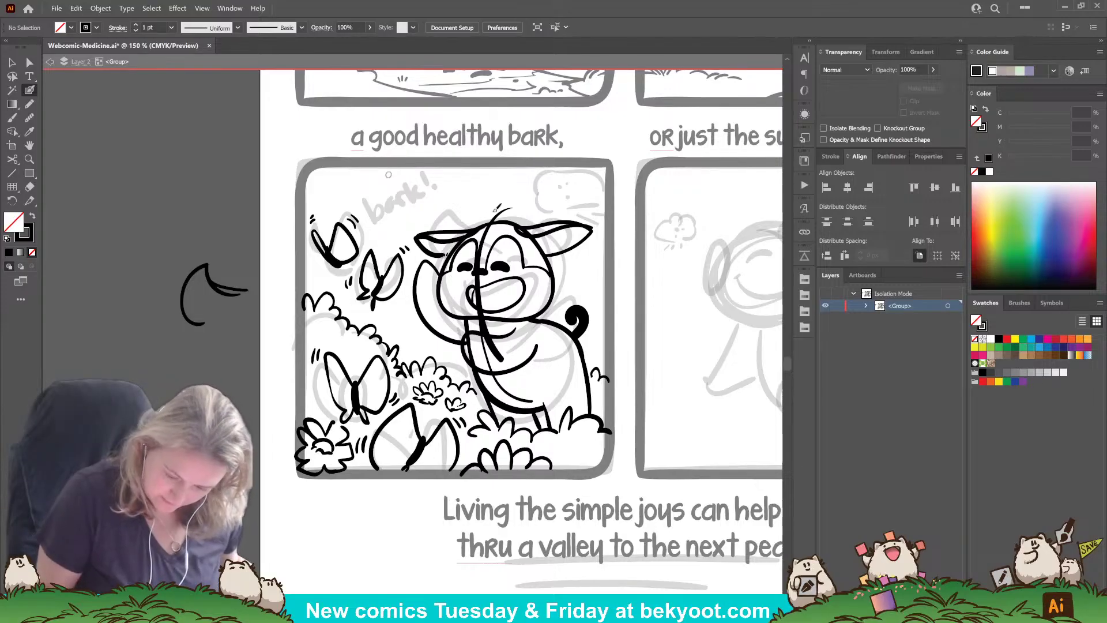
Step: Delete the long curved centre line through the dog's face and belly, and erase the belly outline where it crosses the front arm
click(482, 299)
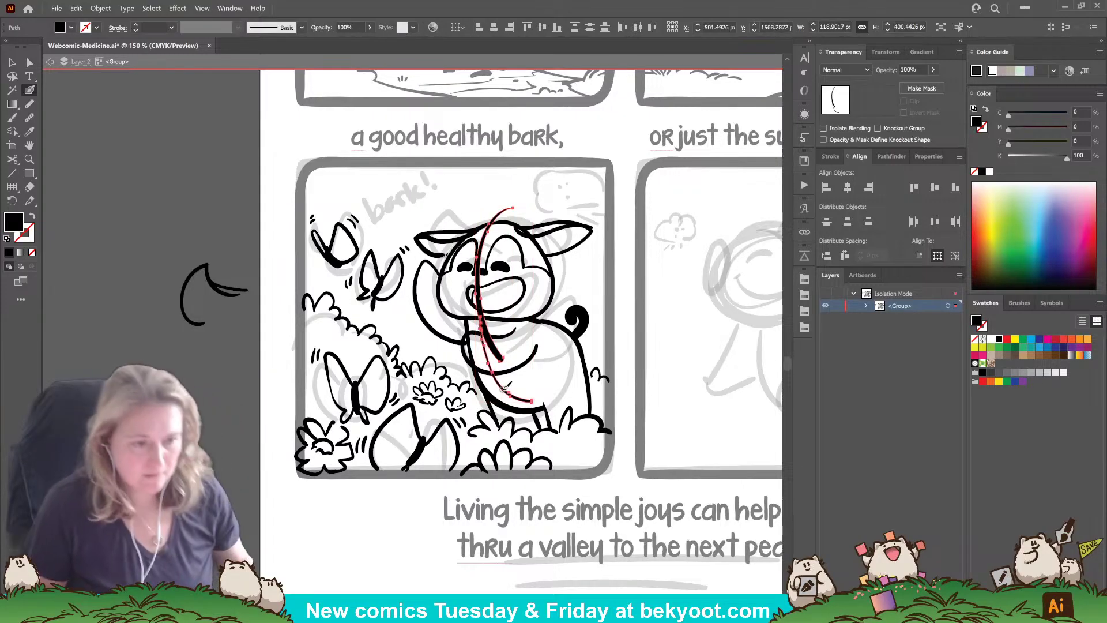
key(Delete)
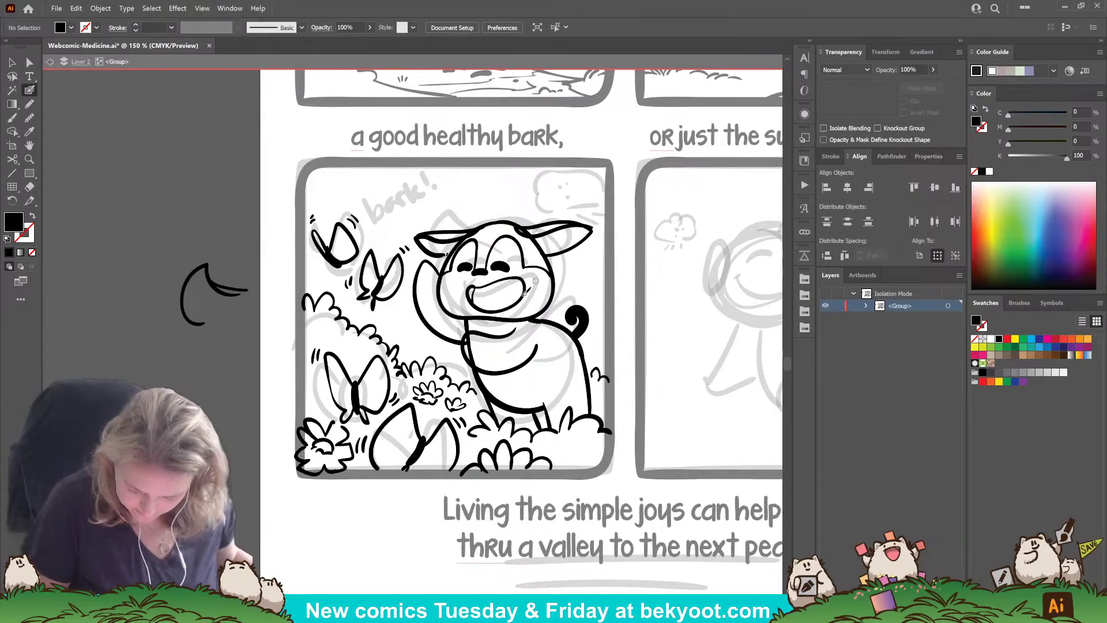
ctrl+click(468, 344)
ctrl+shift+click(457, 340)
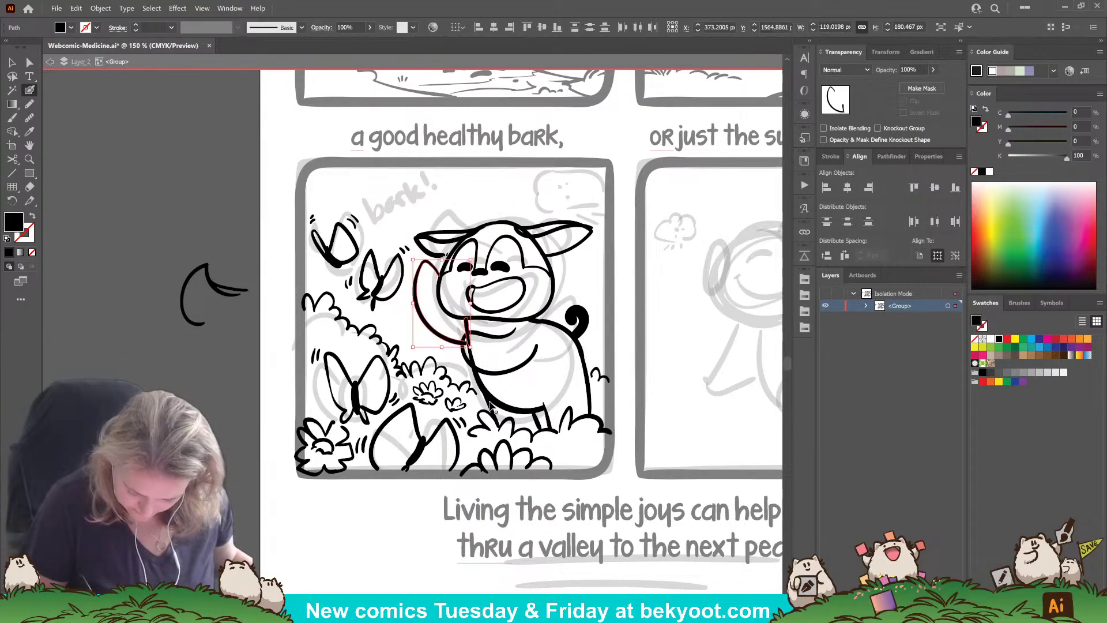
ctrl+shift+click(494, 402)
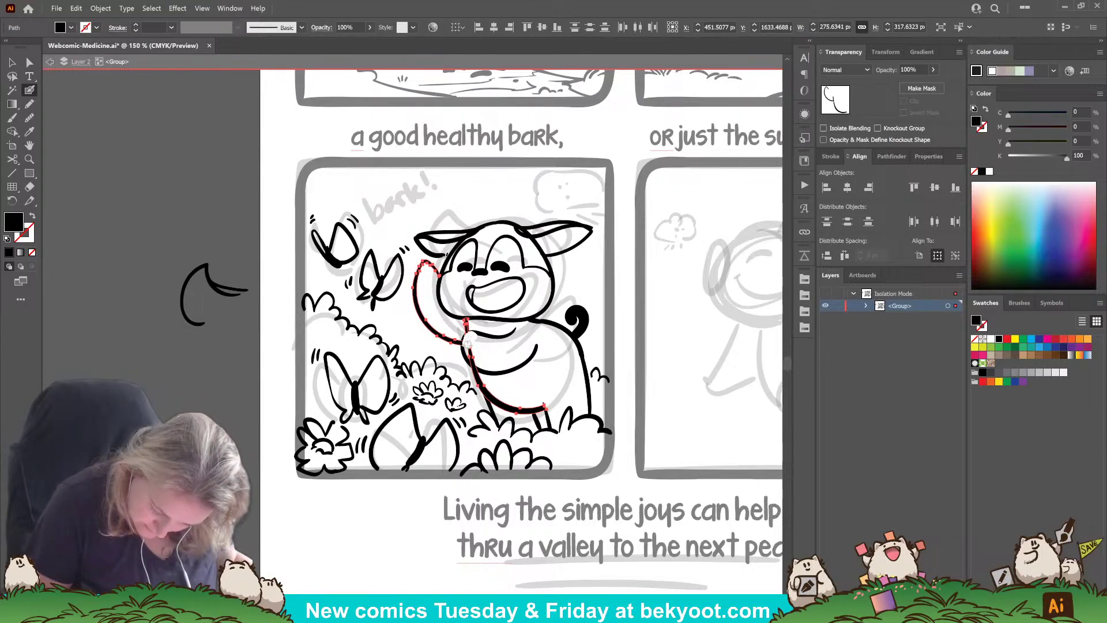
drag(475, 362, 477, 363)
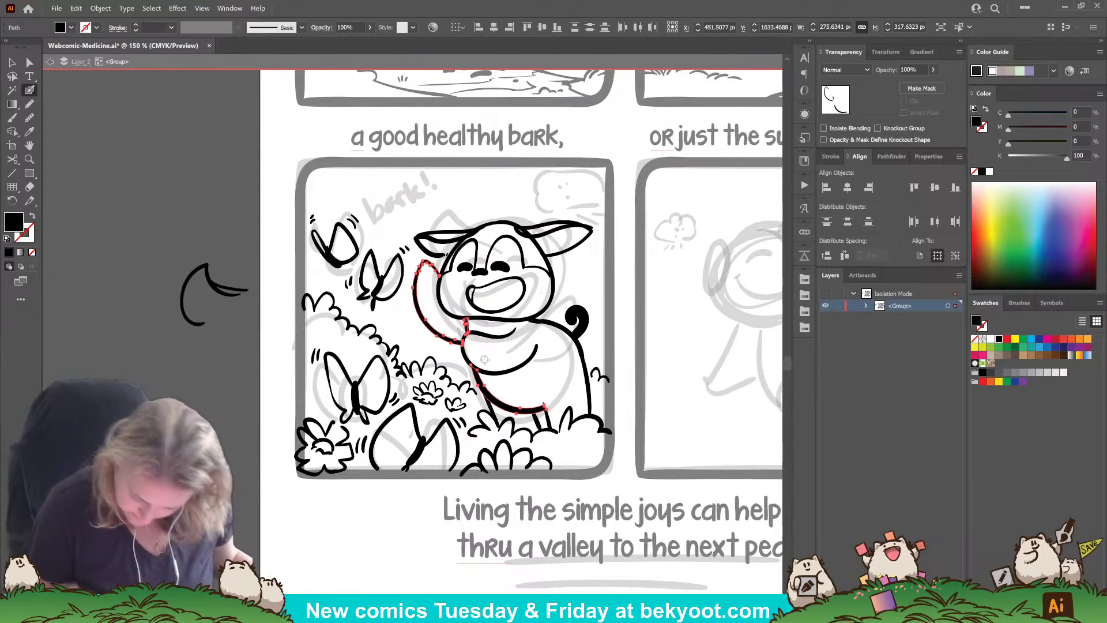
ctrl+click(612, 327)
Step: Erase the head outline where it crosses the base of the dog's right-hand ear, and trim the overshooting line at that ear's tip
drag(605, 395, 605, 438)
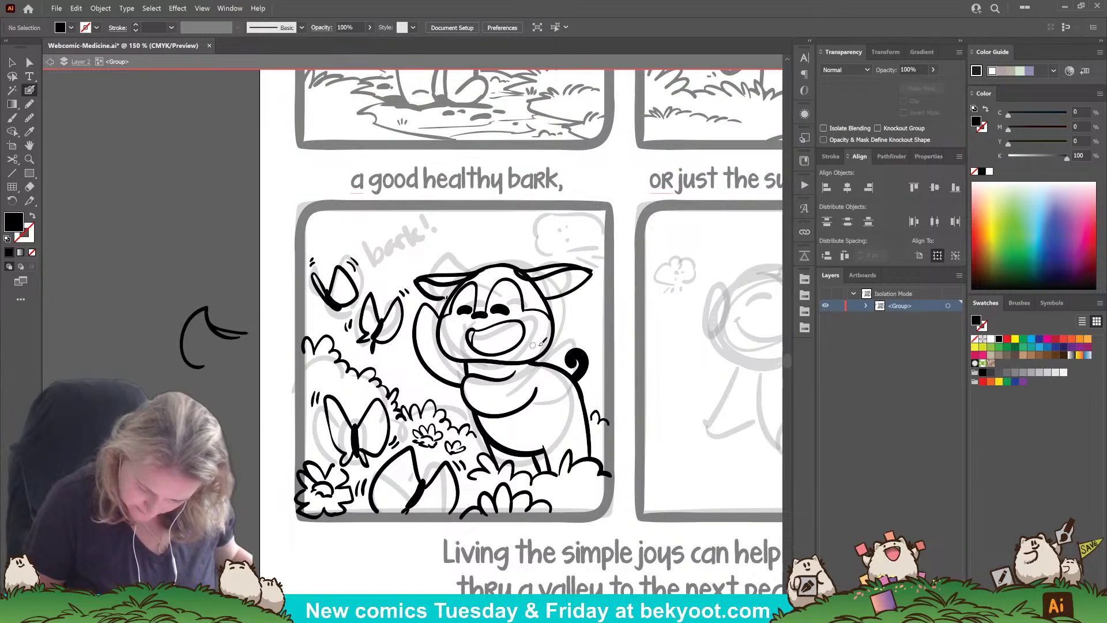
ctrl+click(540, 293)
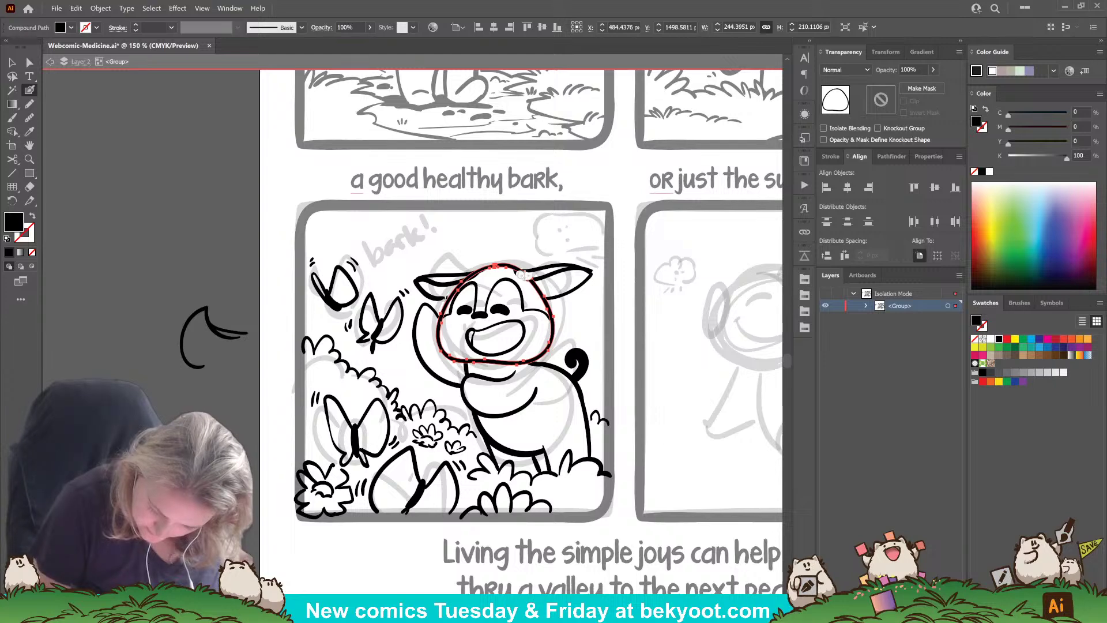
drag(526, 275, 534, 276)
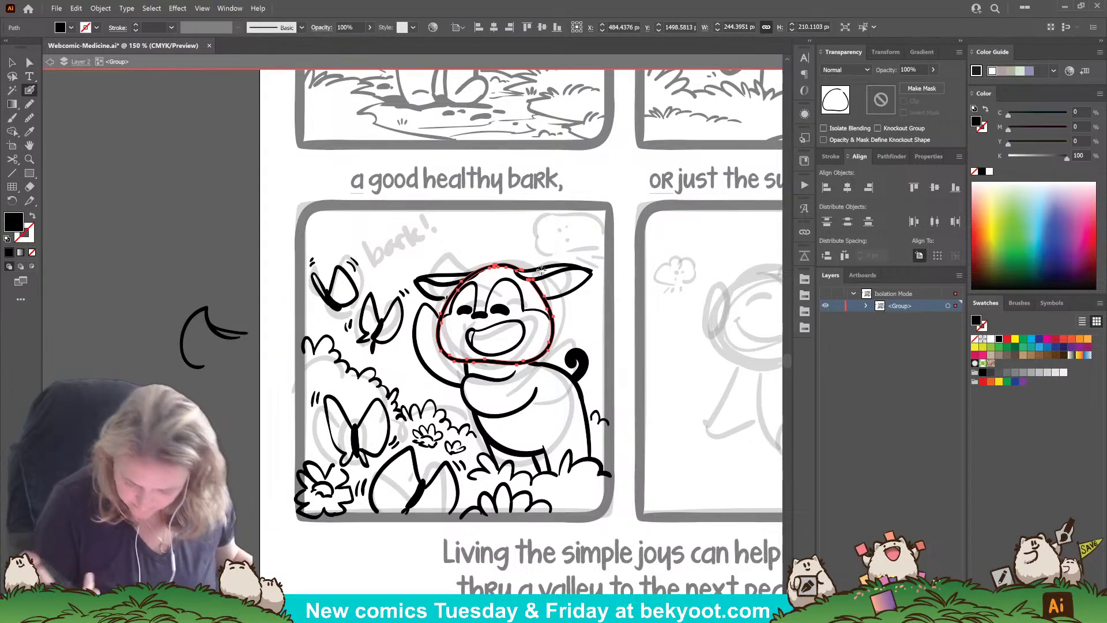
ctrl+click(590, 296)
ctrl+click(586, 270)
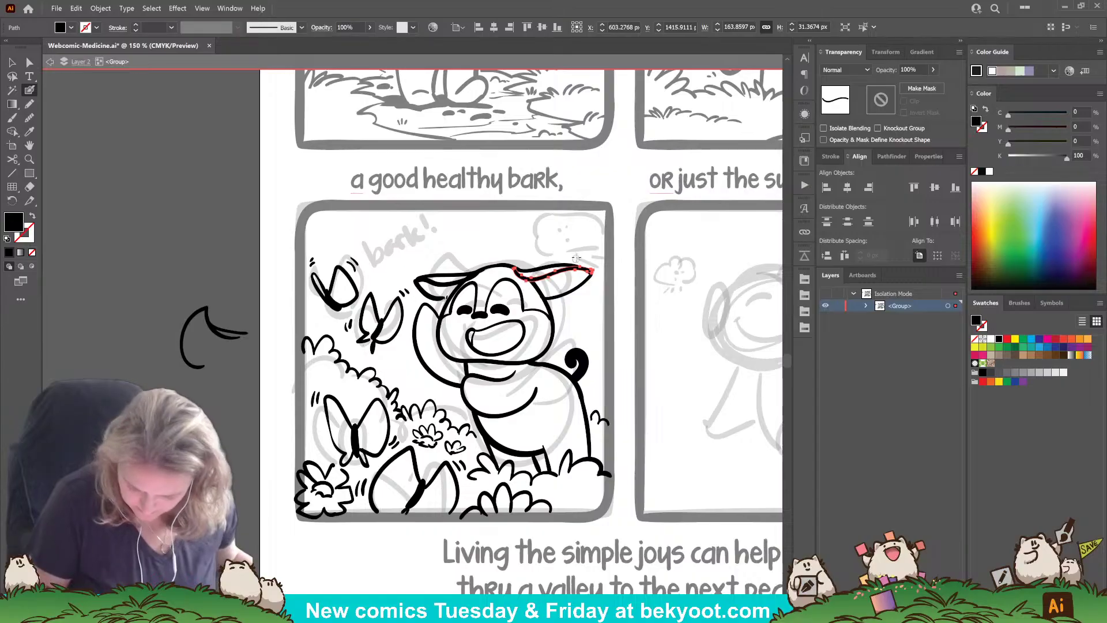
drag(597, 269, 598, 270)
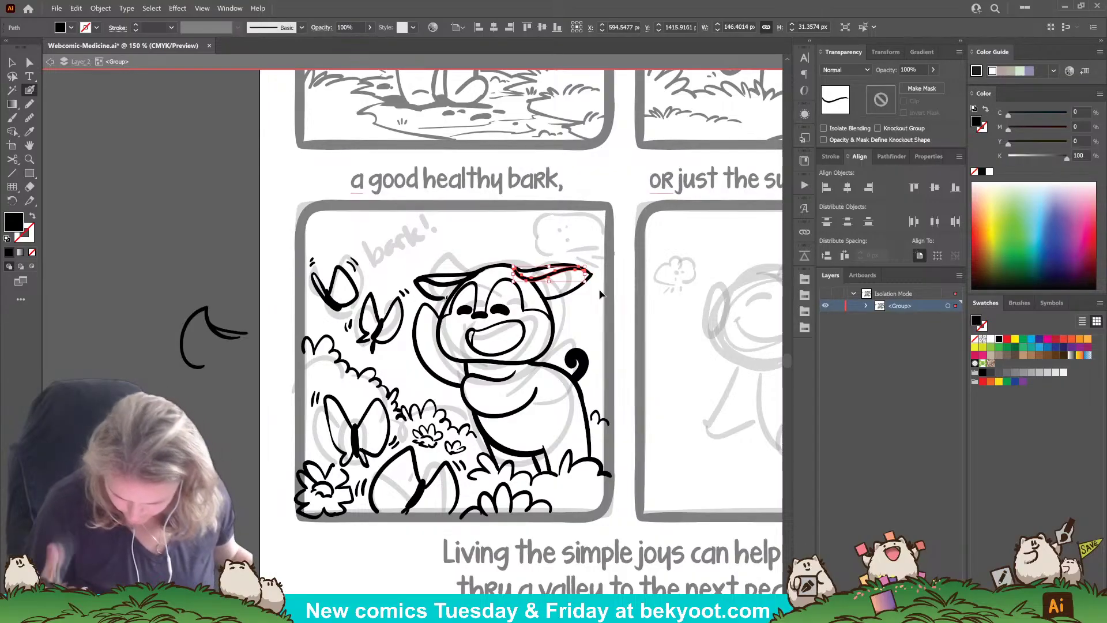
ctrl+click(599, 313)
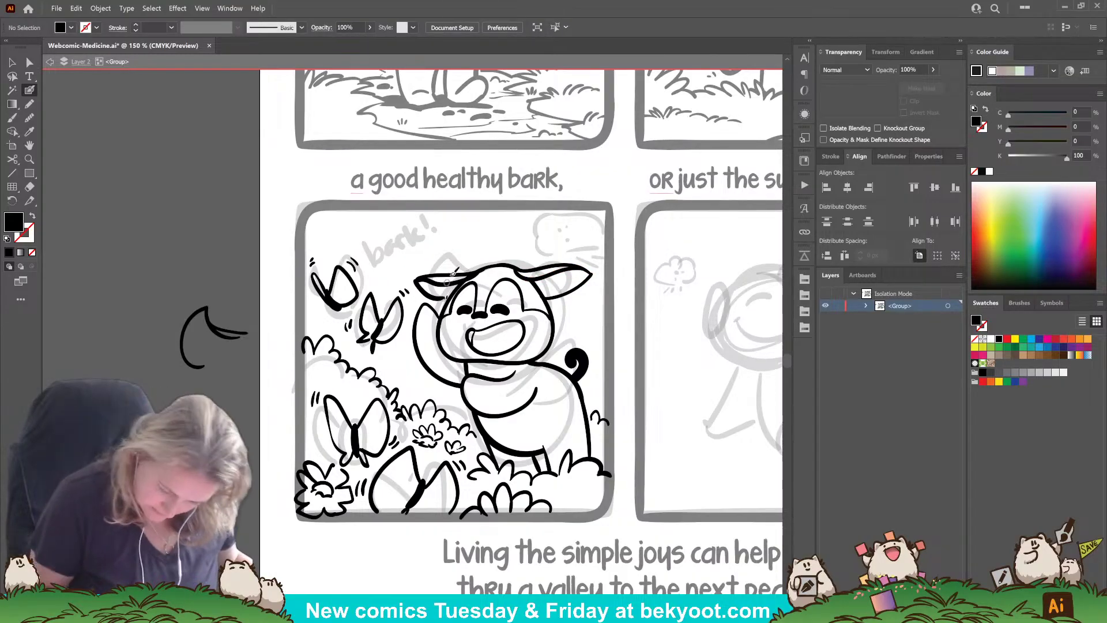
Step: Trim the outlines of the dog's left-hand ear where they overlap the head
ctrl+click(473, 285)
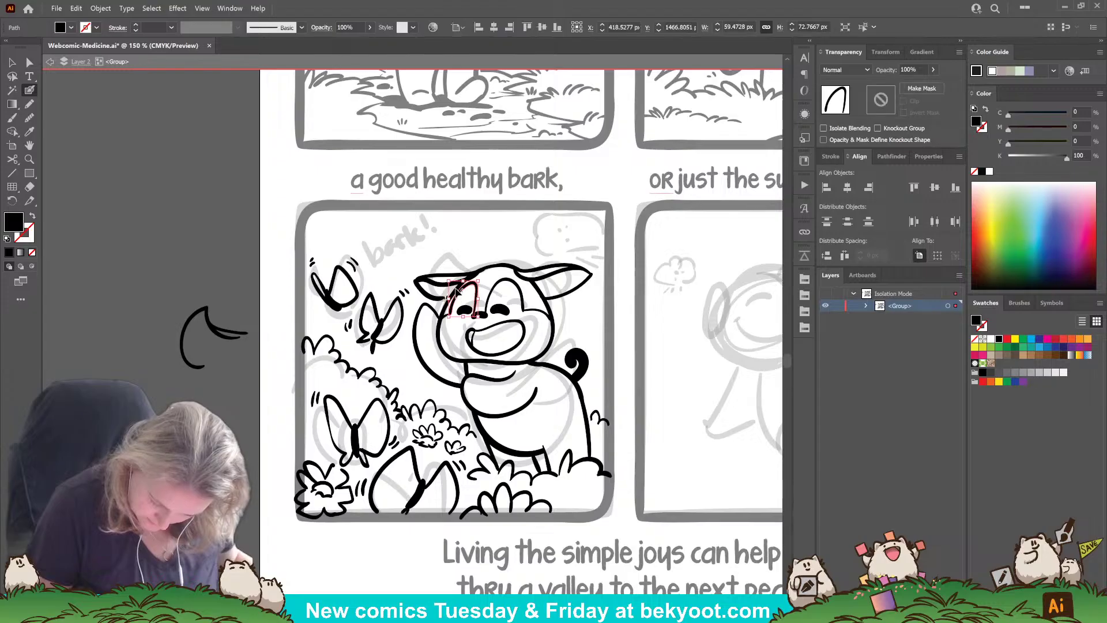
ctrl+click(517, 237)
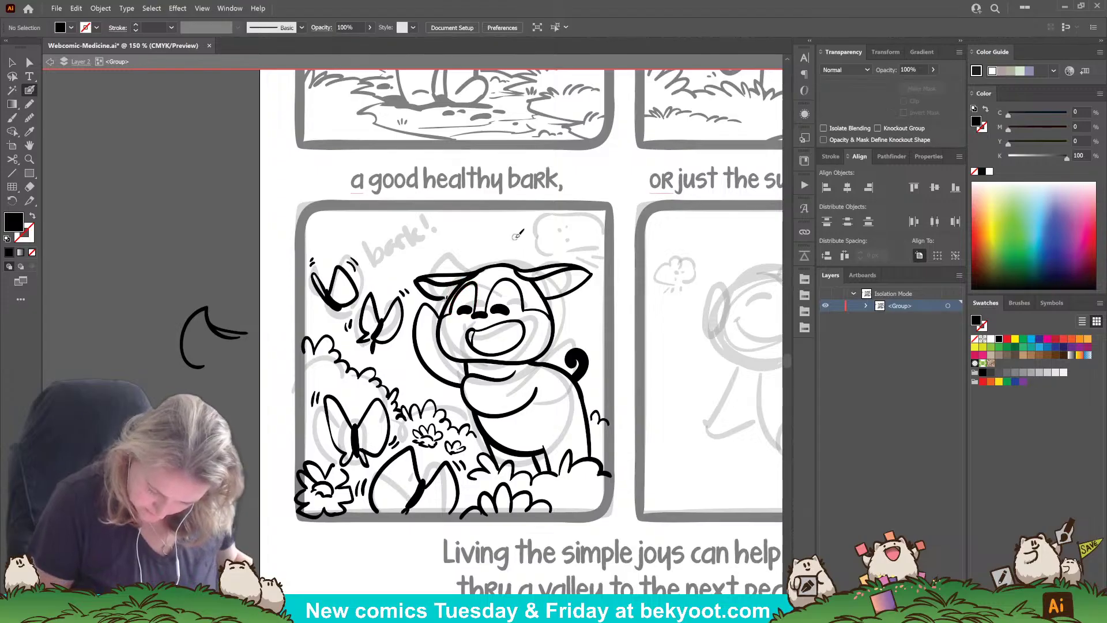
ctrl+click(452, 277)
ctrl+shift+click(440, 284)
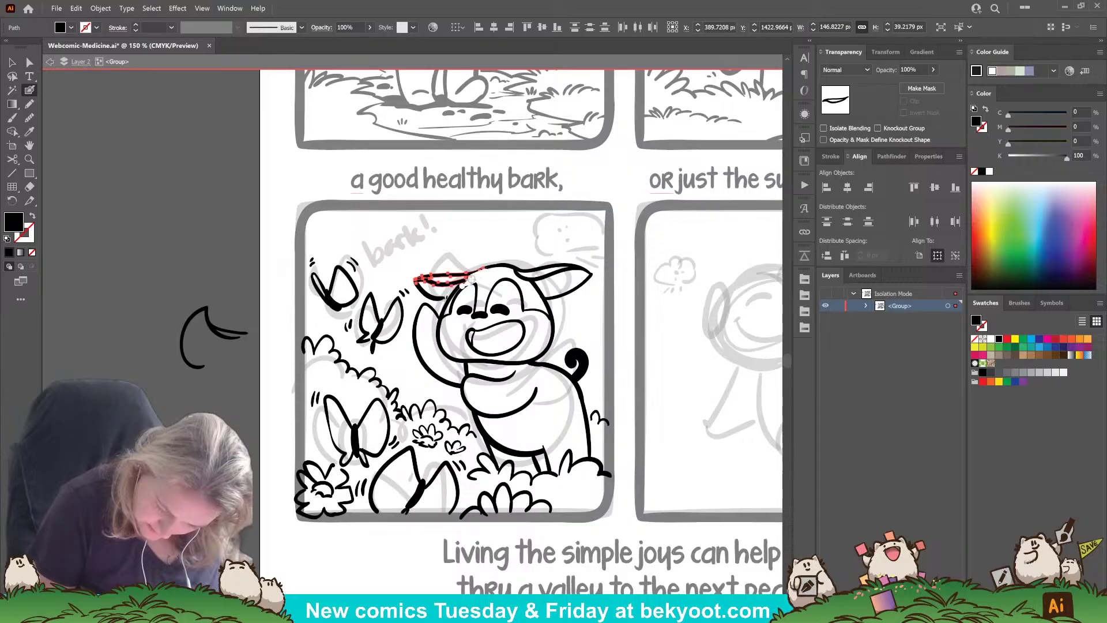
ctrl+click(507, 245)
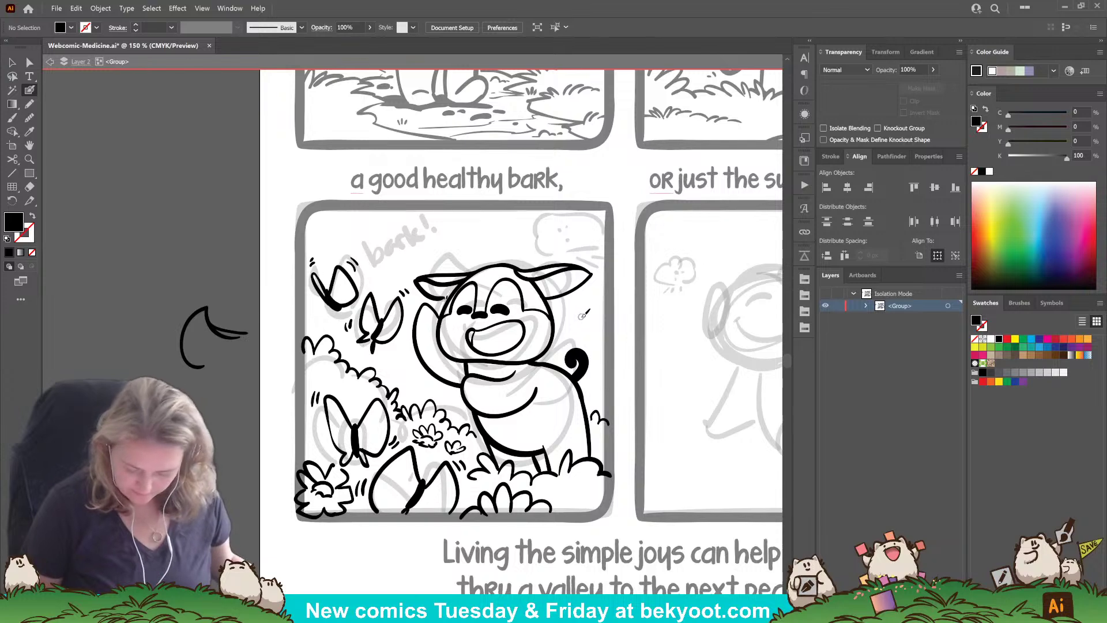
Step: Ink a small flower below the leafy edge of the upper left bush
key(shift+x)
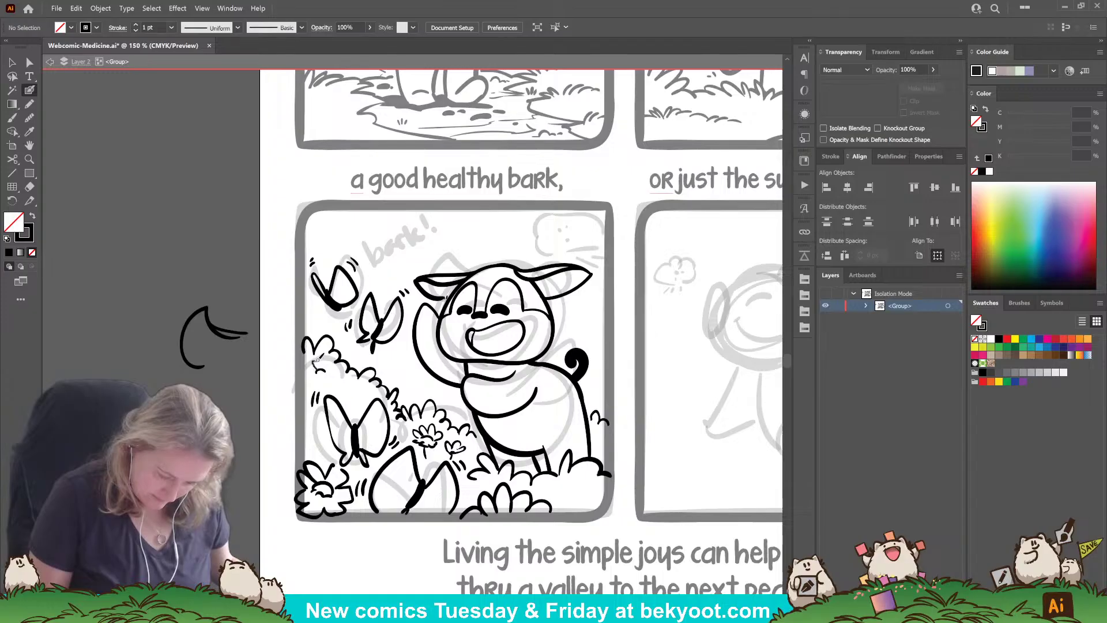
drag(326, 369, 316, 366)
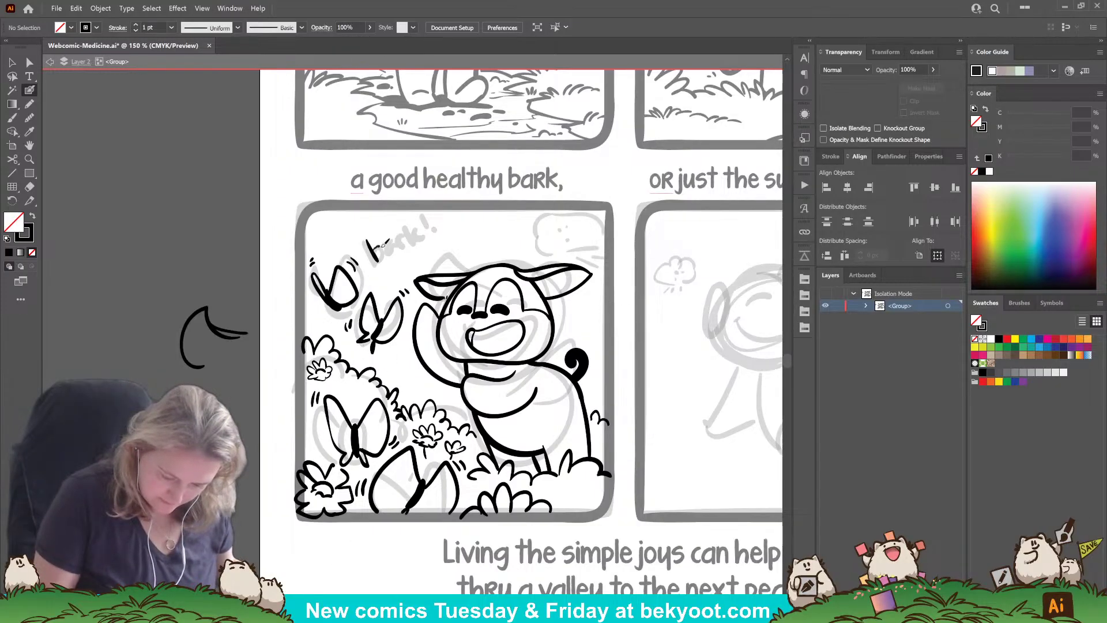
Step: Hand-letter "bark!" in black over the sketched word above the butterflies
drag(392, 250, 418, 237)
drag(424, 224, 428, 234)
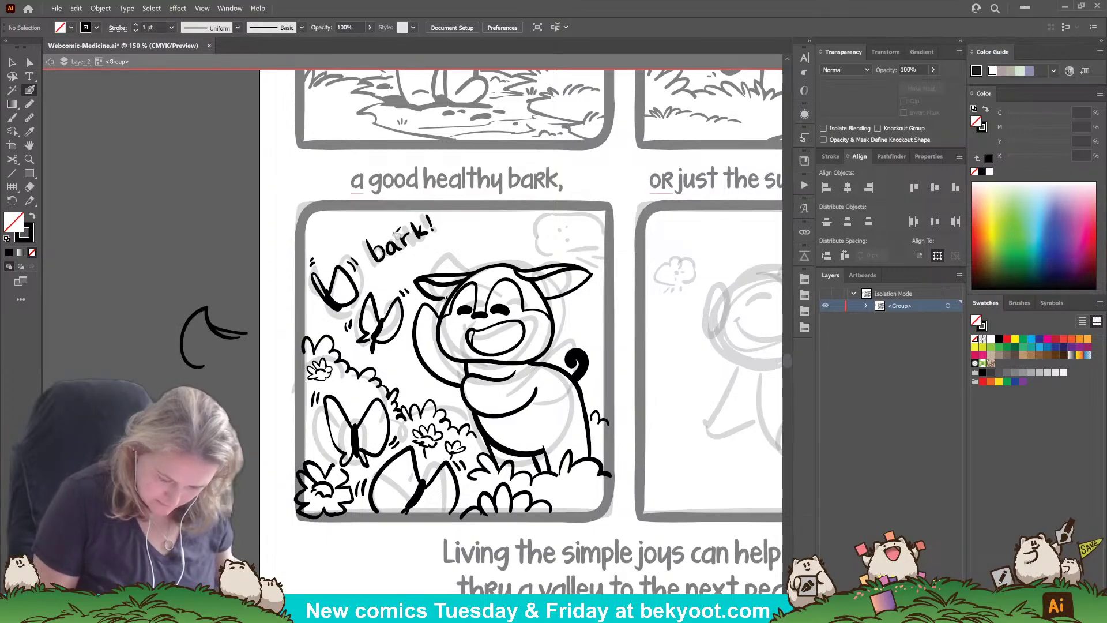
drag(356, 221, 447, 249)
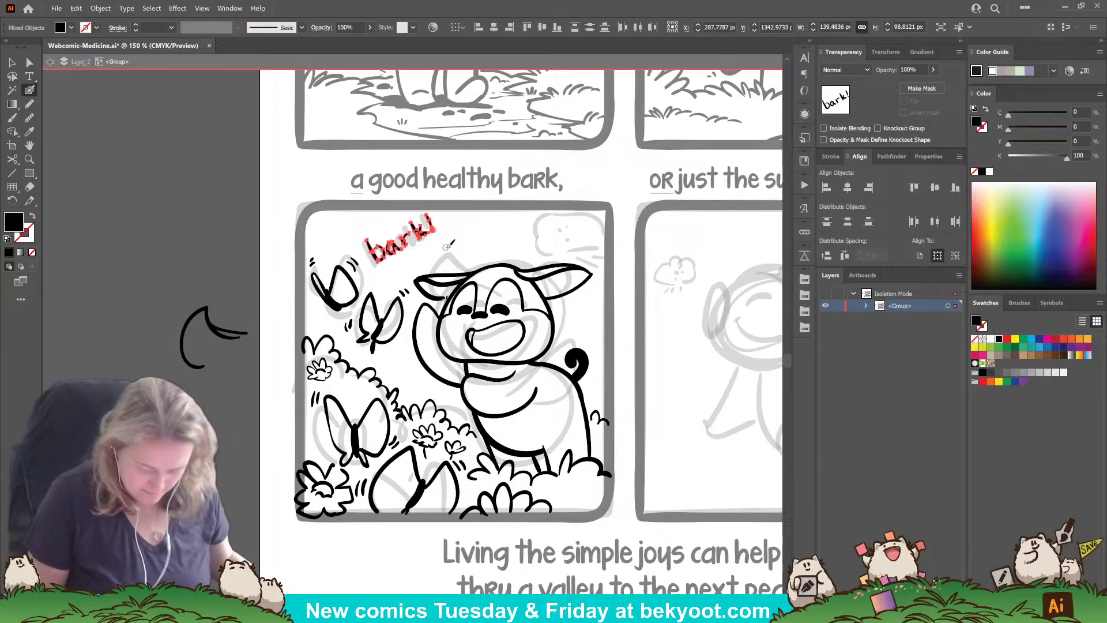
ctrl+click(447, 248)
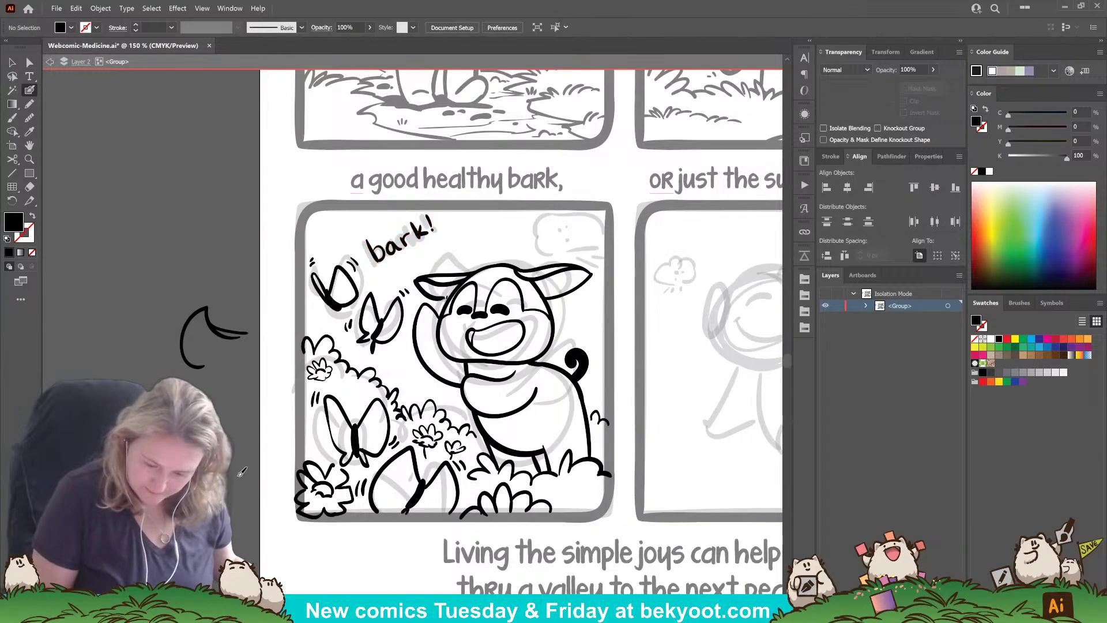
Step: Hand-letter a second, smaller "bark" beneath the first one, slanting up above the dog's left-hand ear
key(shift+x)
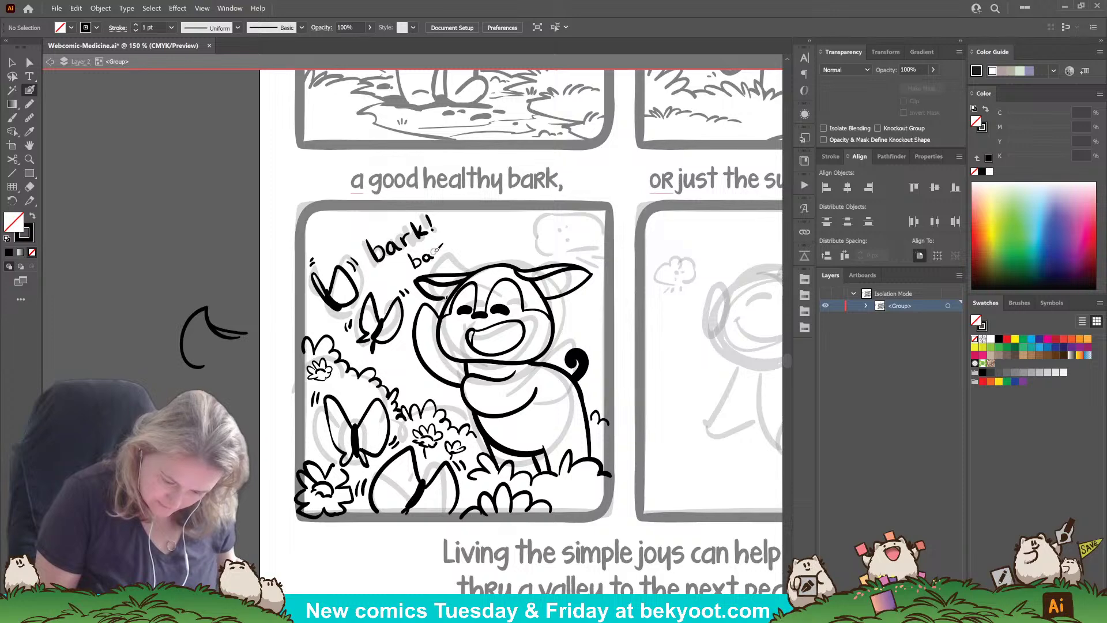
drag(427, 257, 432, 259)
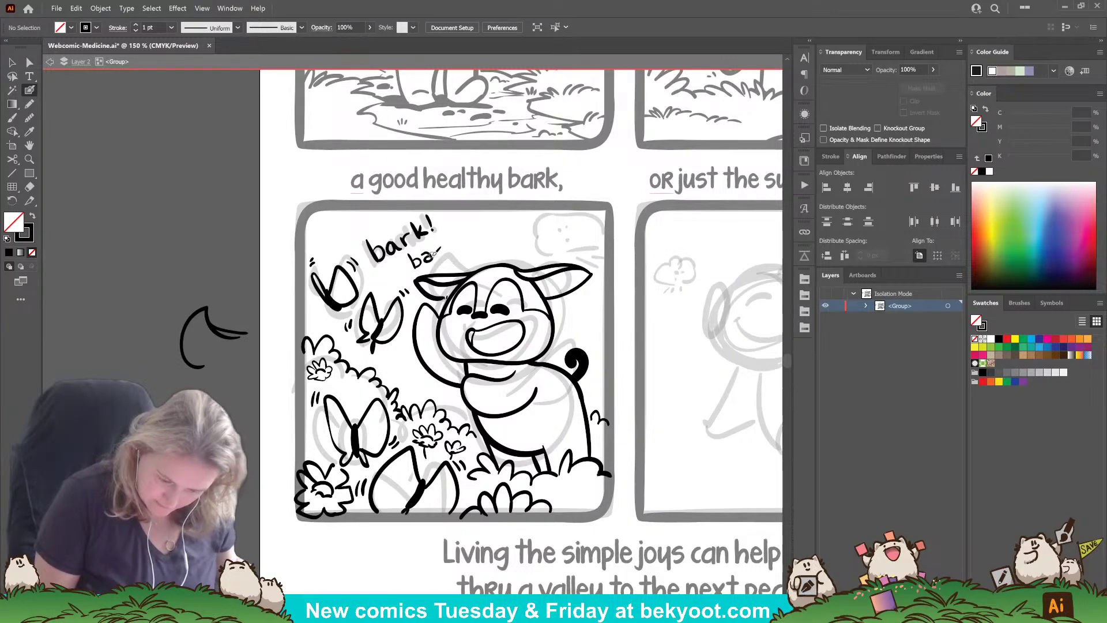
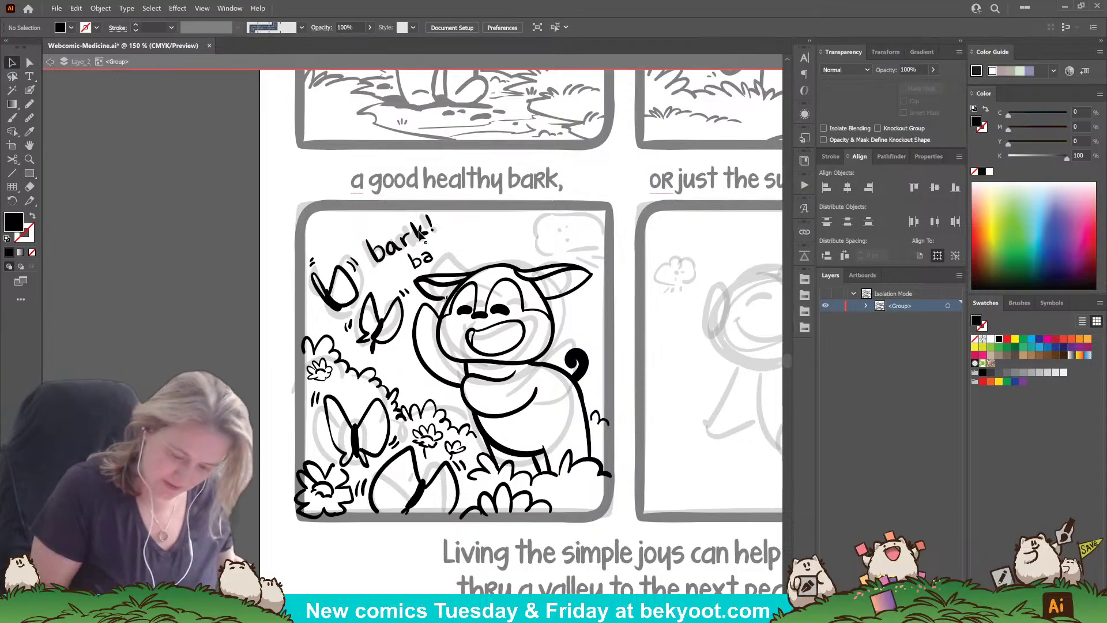
click(29, 90)
mouse_move(439, 249)
mouse_down()
mouse_move(431, 257)
mouse_move(445, 246)
mouse_up()
key(shift+x)
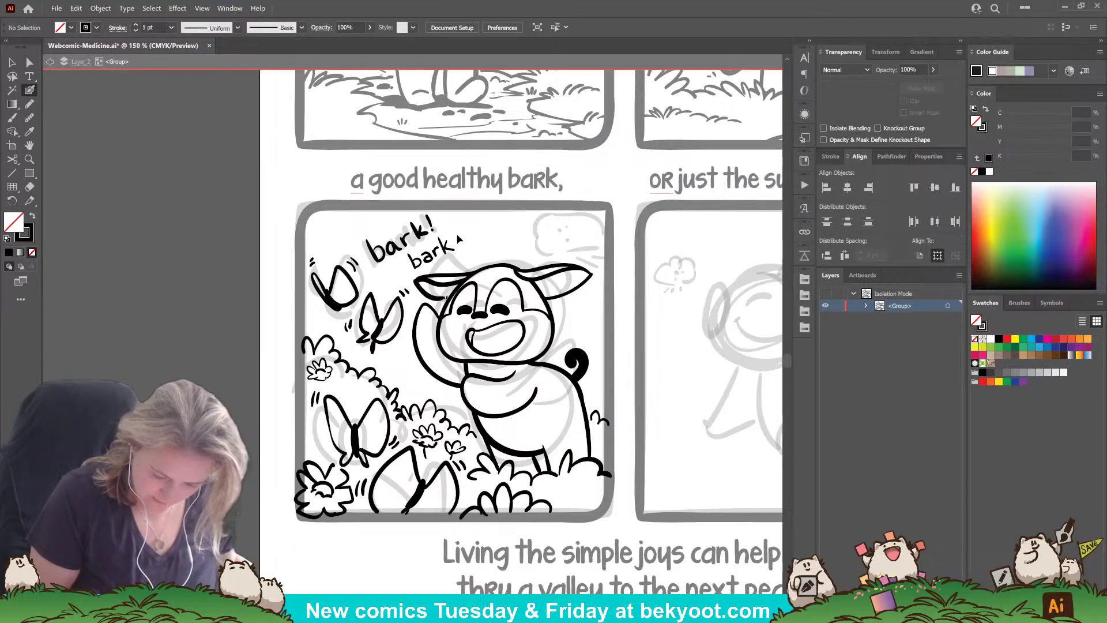
key(shift+x)
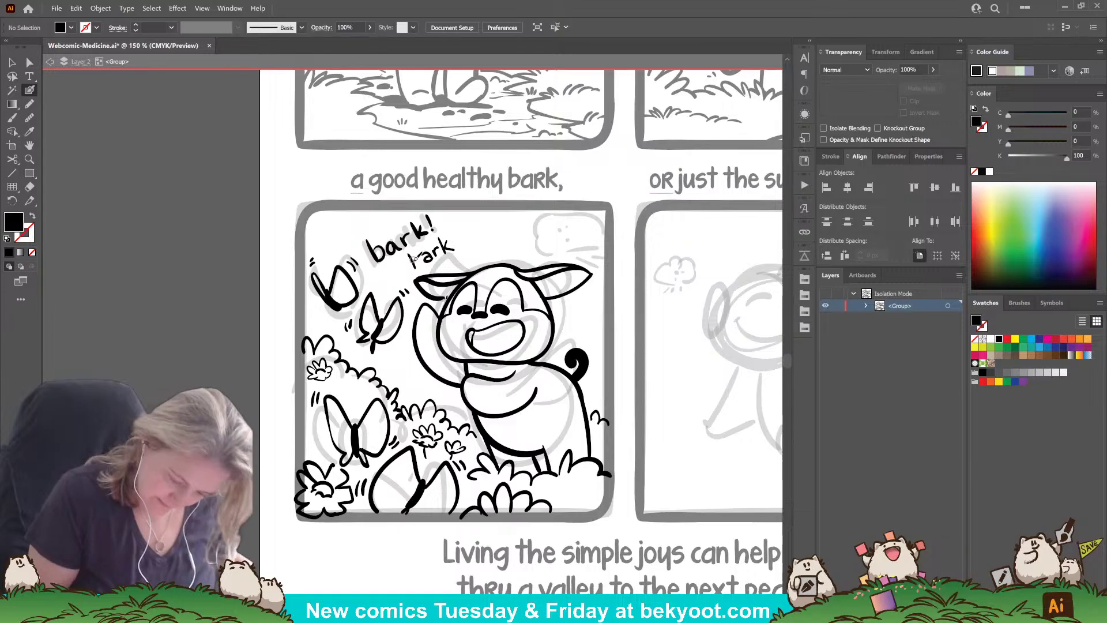
Step: Select all strokes of the smaller hand-lettered "bark" beneath "bark!" and group them
key(shift+x)
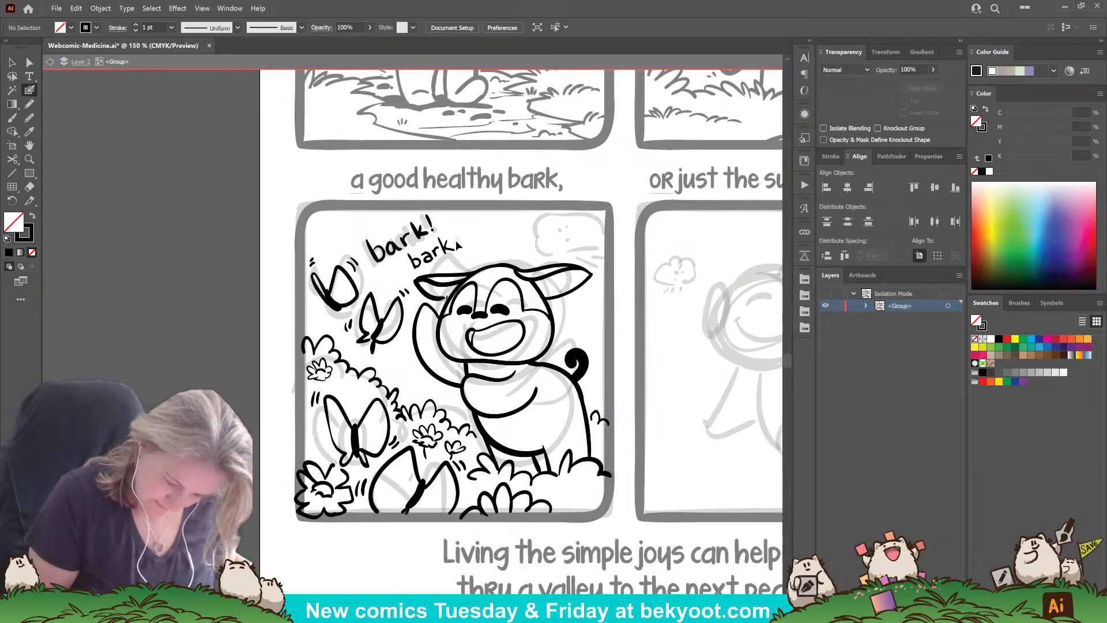
drag(415, 268, 413, 268)
ctrl+shift+click(422, 233)
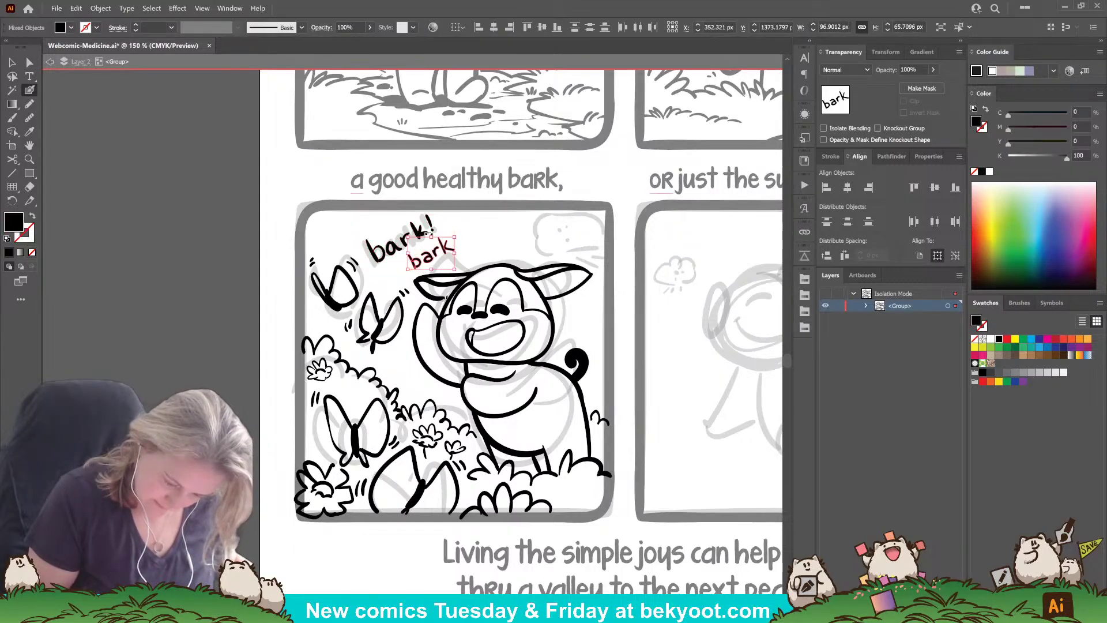
key(ctrl+g)
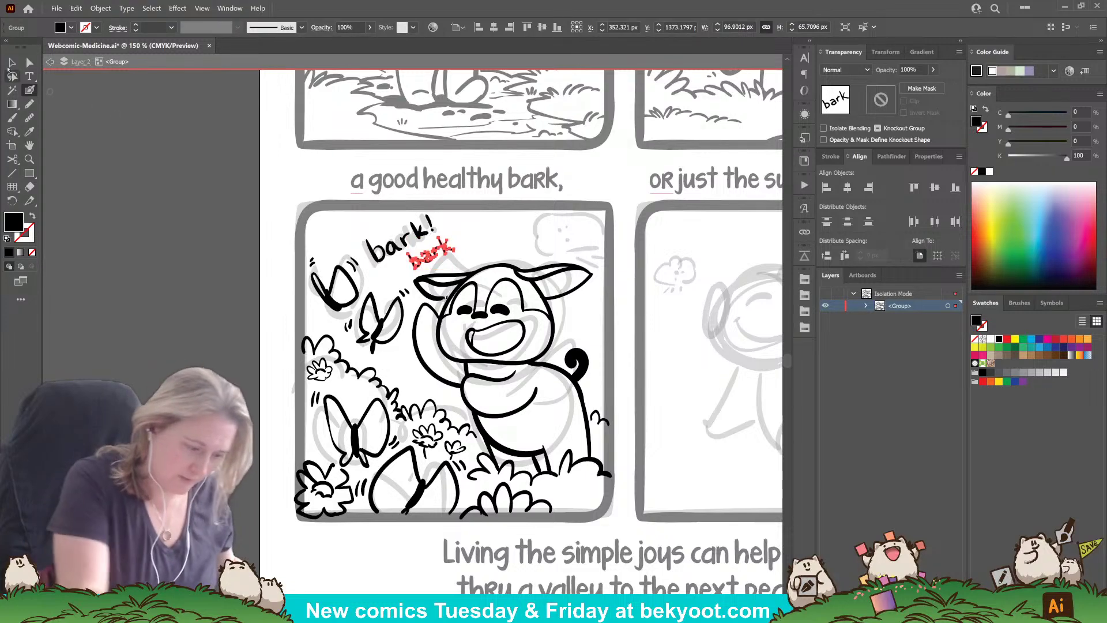
Step: Place three smaller copies of the grouped "bark" beside it, above the dog's head
key(v)
alt+drag(435, 259, 484, 254)
click(437, 253)
mouse_move(485, 254)
alt+mouse_down()
mouse_move(487, 239)
mouse_move(514, 262)
mouse_move(522, 245)
mouse_move(505, 258)
alt+mouse_up()
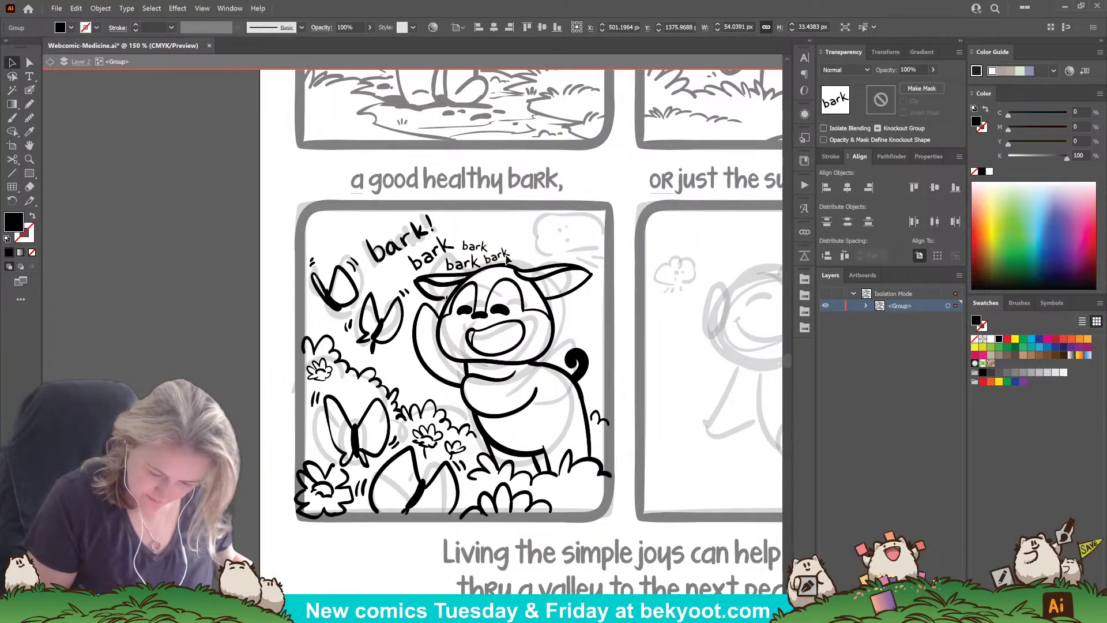
click(512, 227)
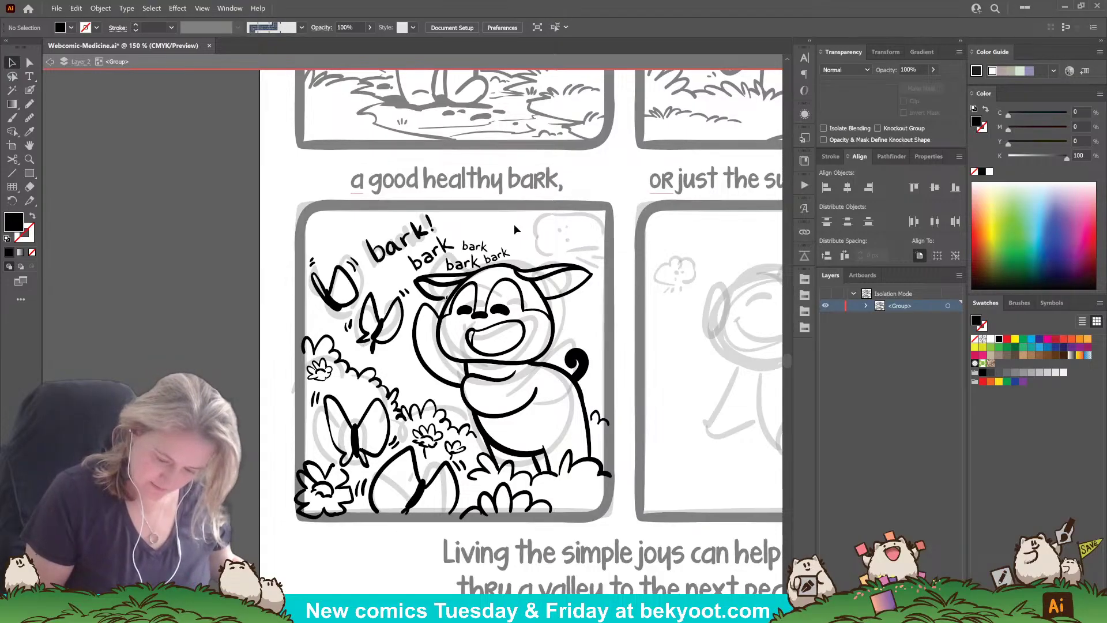
Step: Ink an exclamation mark after the last small "bark" above the dog's head
click(29, 91)
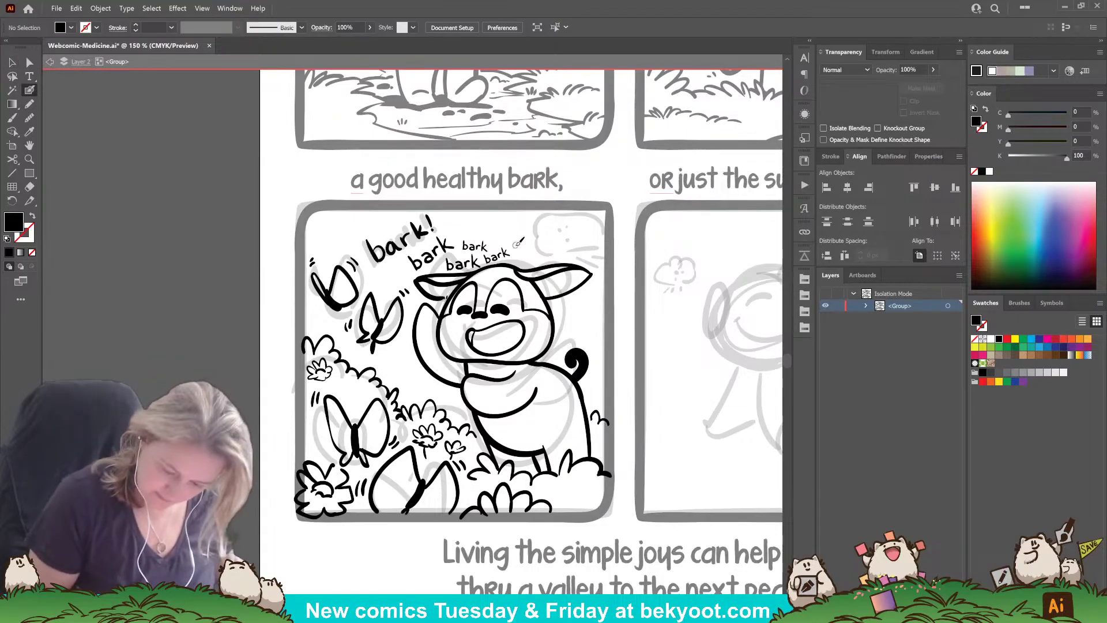
drag(512, 246, 514, 253)
click(514, 256)
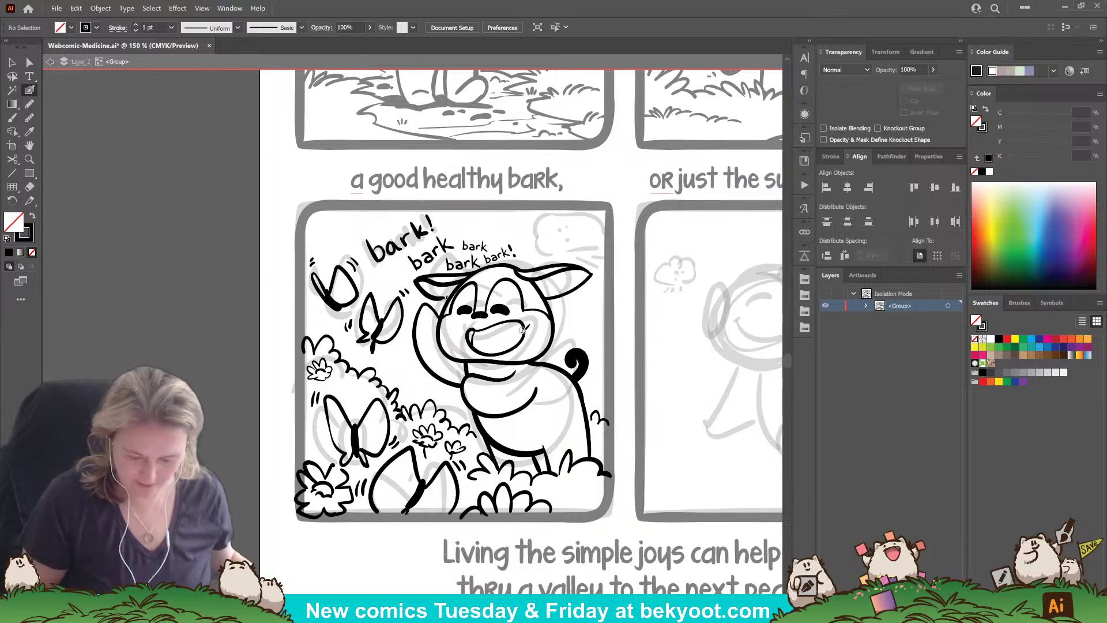
Step: Ink a small smiling creature with tiny ears peeking out from behind the bush, between the butterflies and the dog
drag(529, 325, 478, 340)
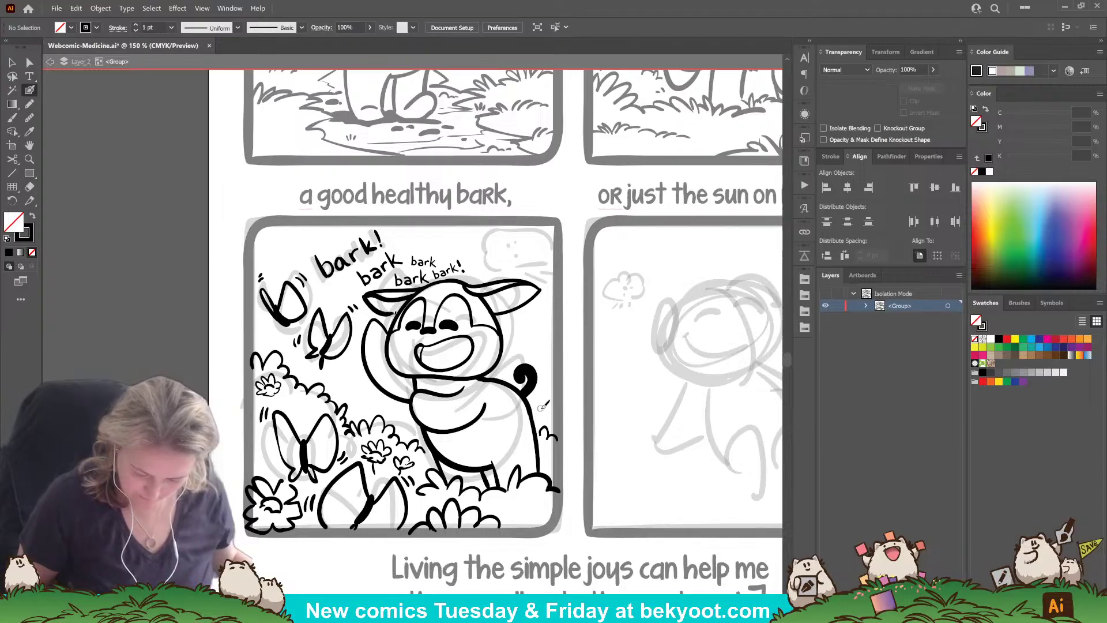
drag(473, 472, 534, 459)
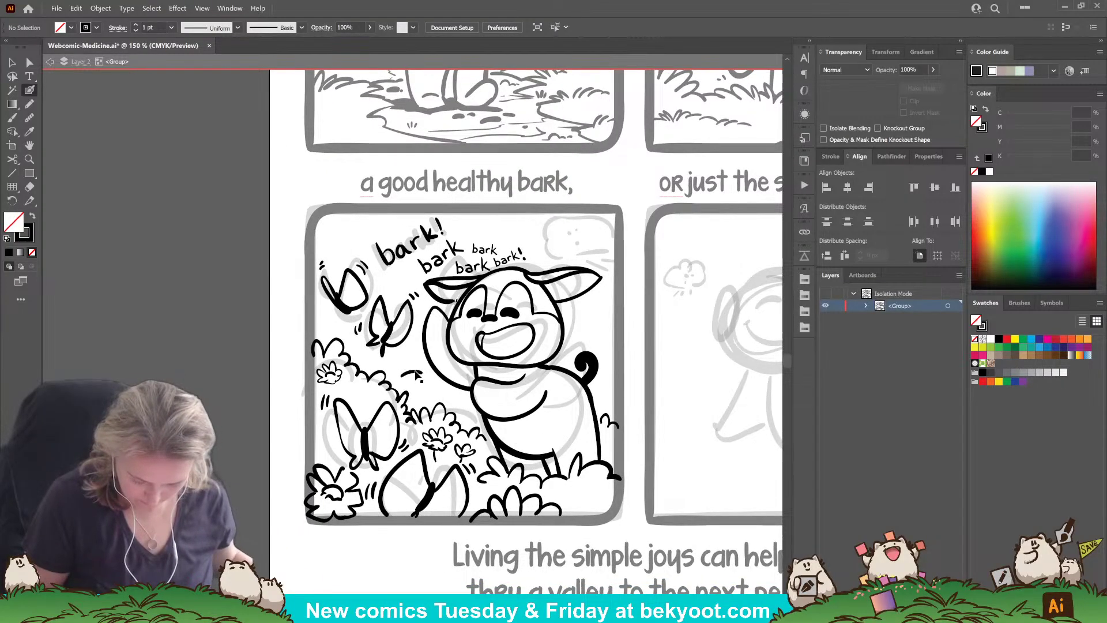
mouse_move(416, 373)
mouse_down()
mouse_move(425, 367)
mouse_move(419, 380)
mouse_up()
key(ctrl+shift+a)
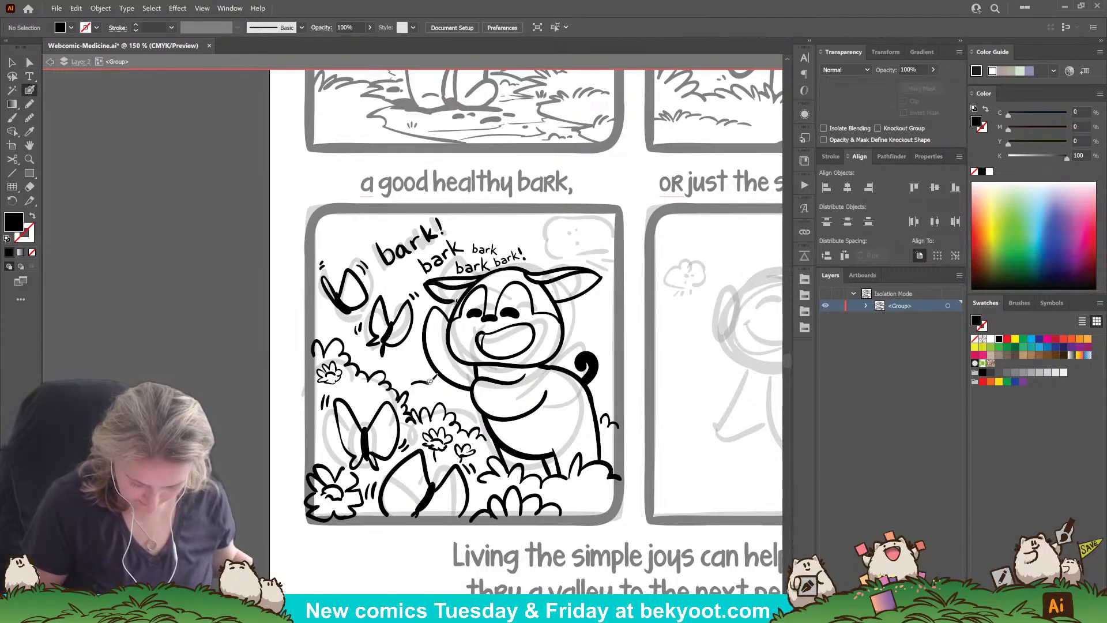
key(shift+x)
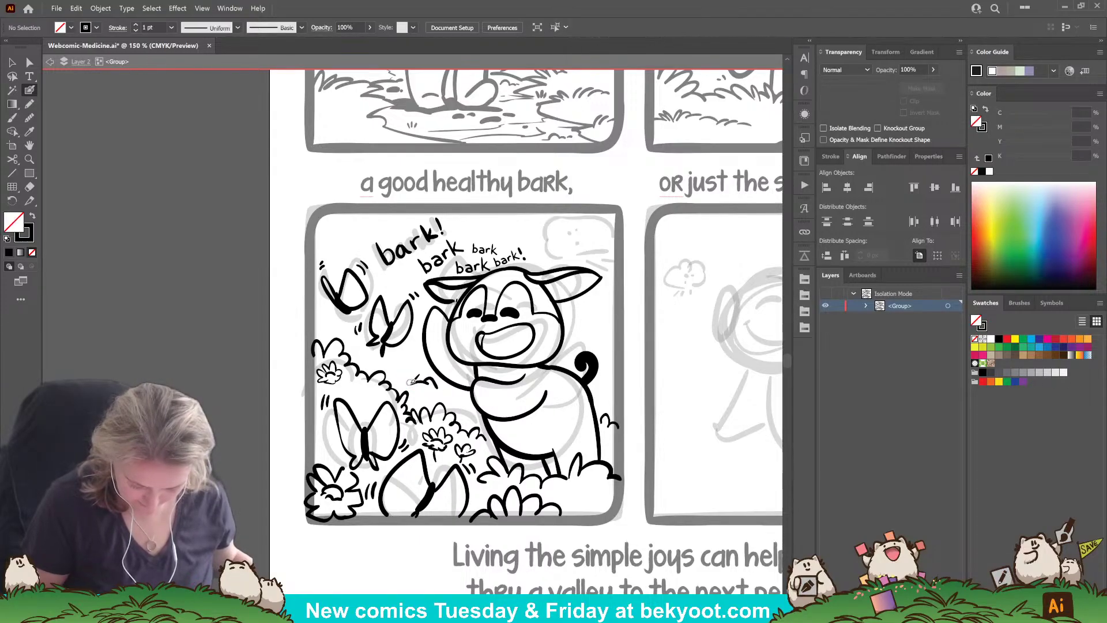
key(shift+x)
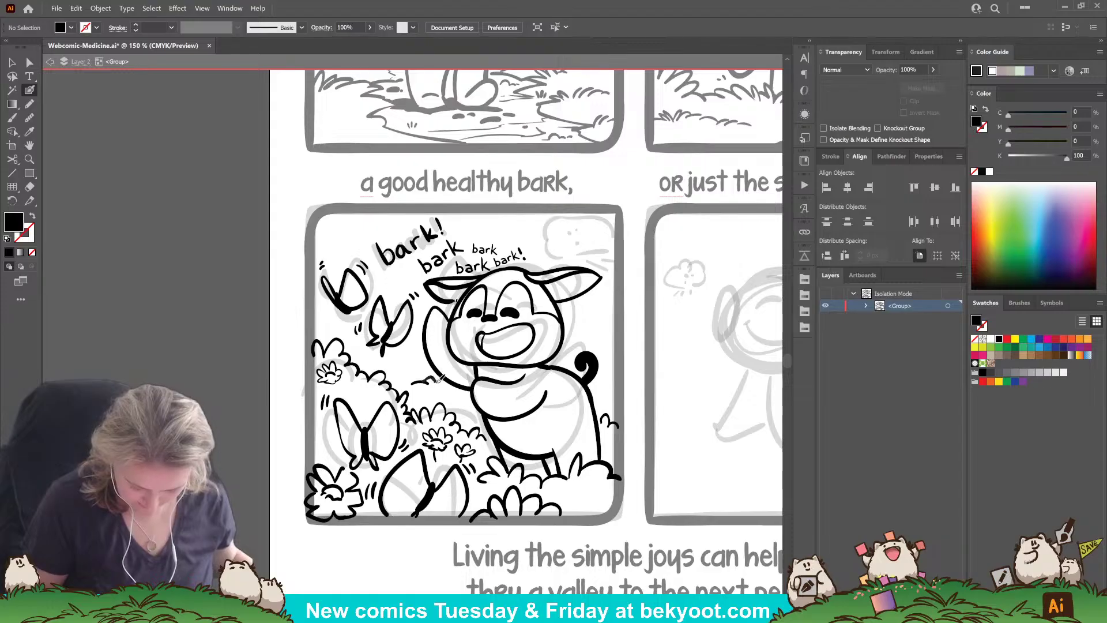
key(shift+x)
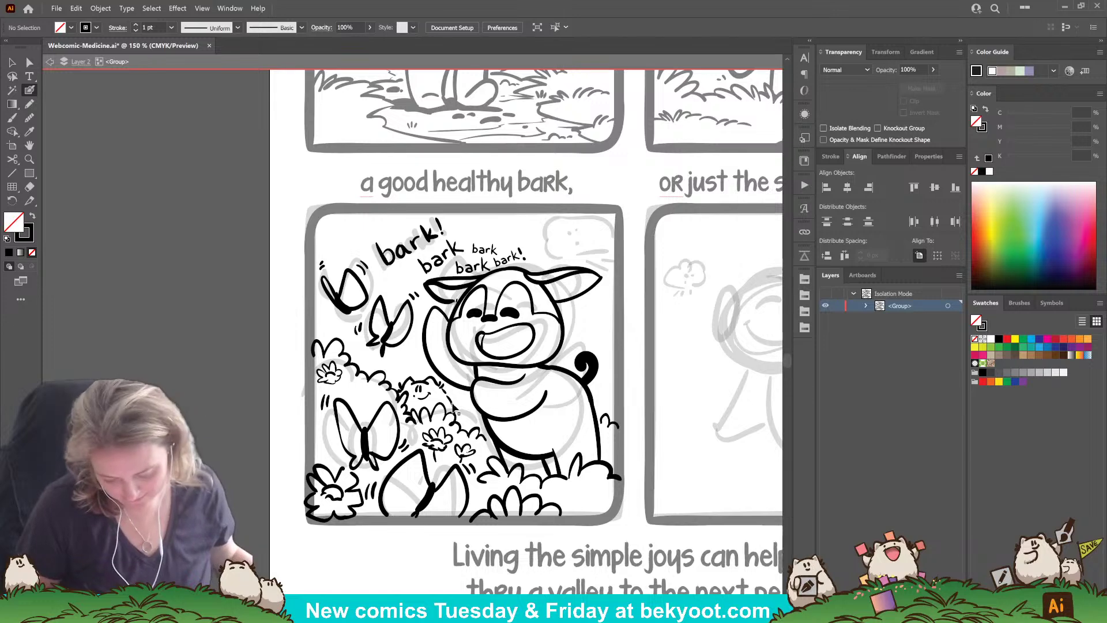
Step: Redraw the creature's body outline on the side facing the dog and ink a small sprout on the bush beside it
ctrl+click(453, 407)
key(Delete)
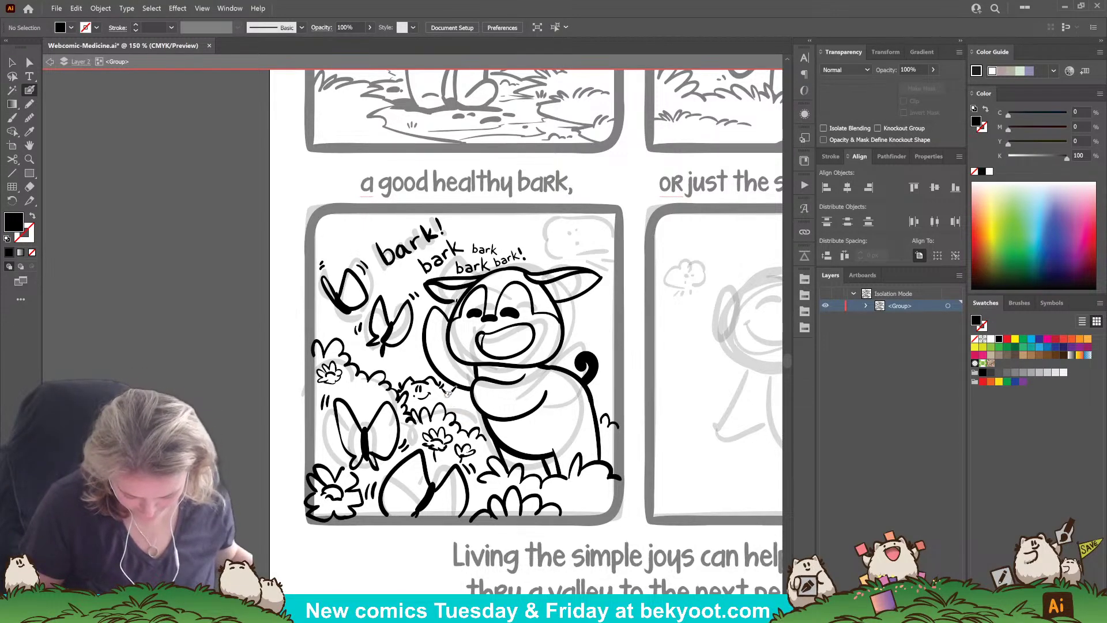
key(shift+x)
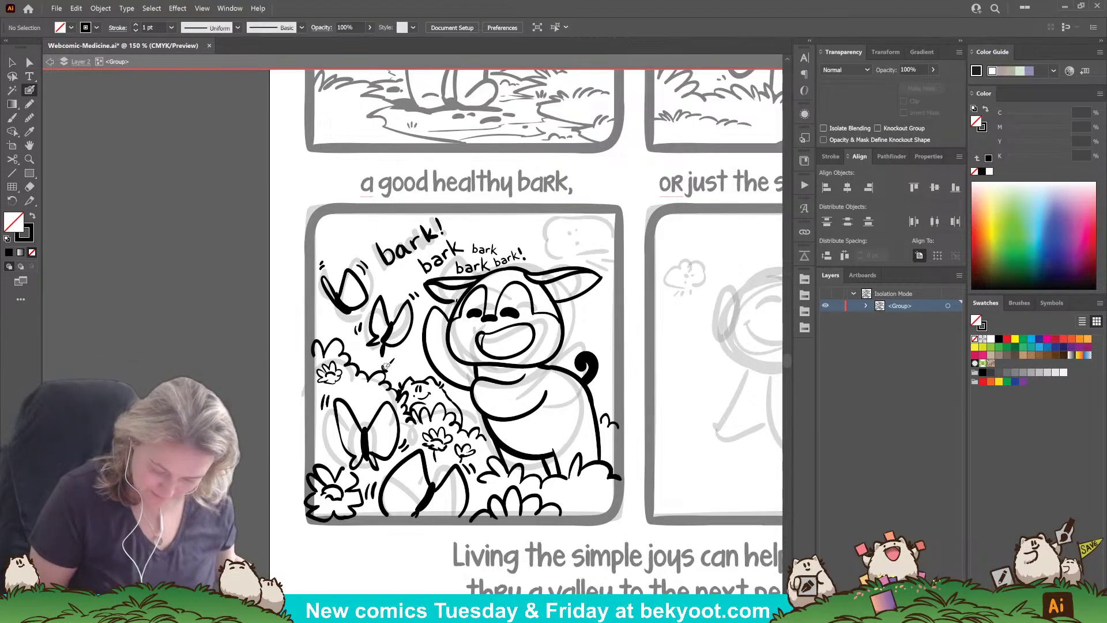
drag(395, 362, 385, 369)
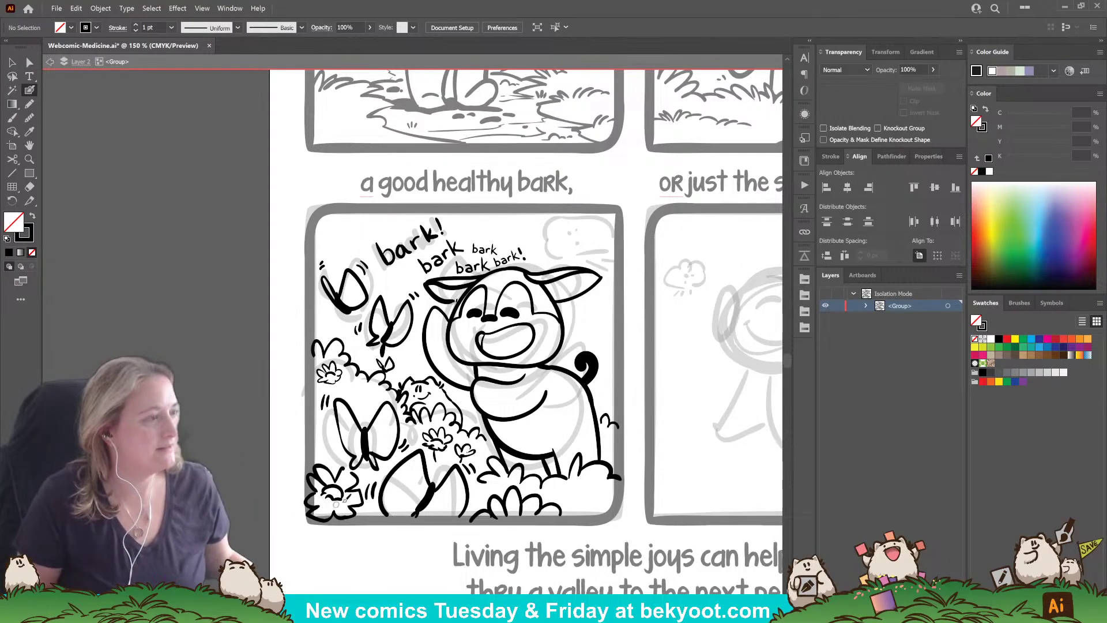
Step: Ink a smiling cloud with raindrops over the sketch in the "a good healthy bark," panel's upper right corner
drag(420, 501, 379, 493)
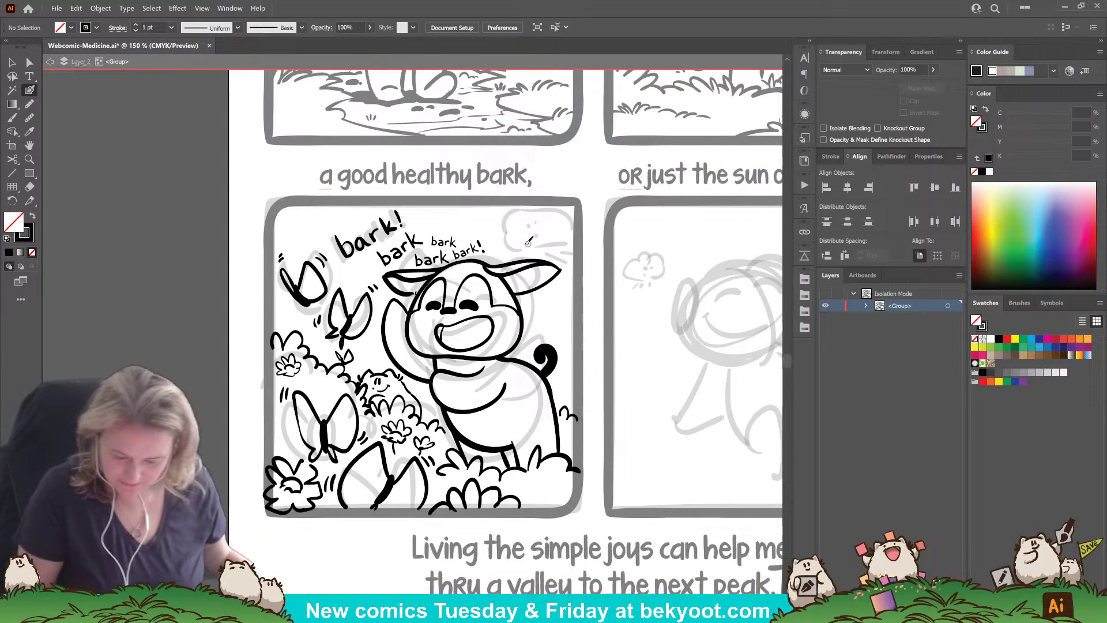
drag(552, 292, 560, 342)
mouse_move(580, 257)
mouse_down()
mouse_move(450, 543)
mouse_move(543, 364)
mouse_up()
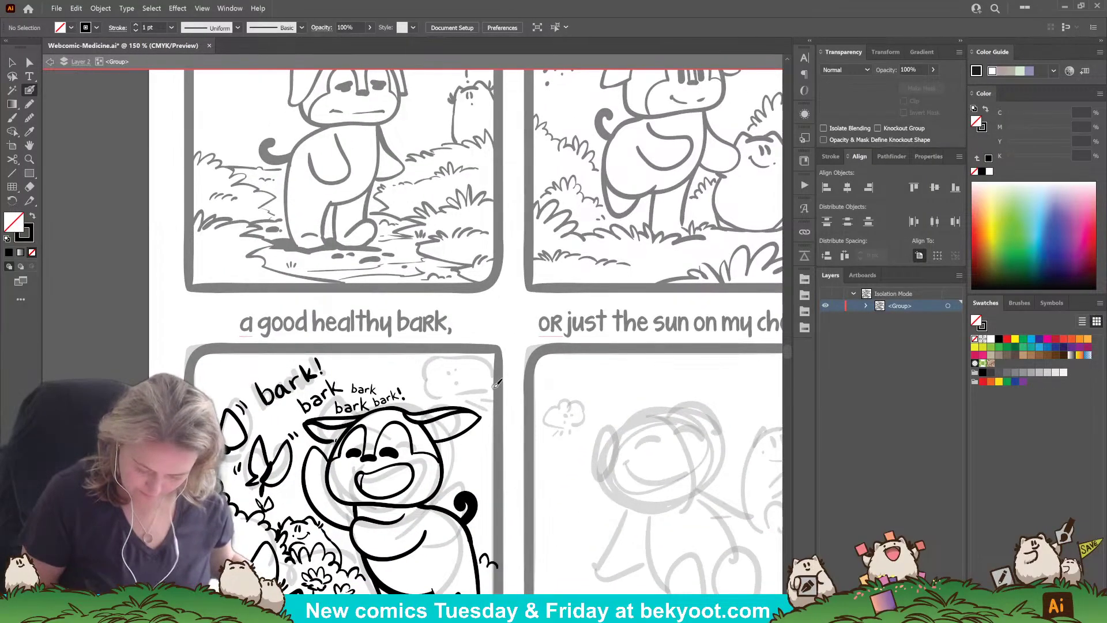
mouse_move(479, 393)
mouse_down()
mouse_move(446, 391)
mouse_move(453, 361)
mouse_move(473, 351)
mouse_up()
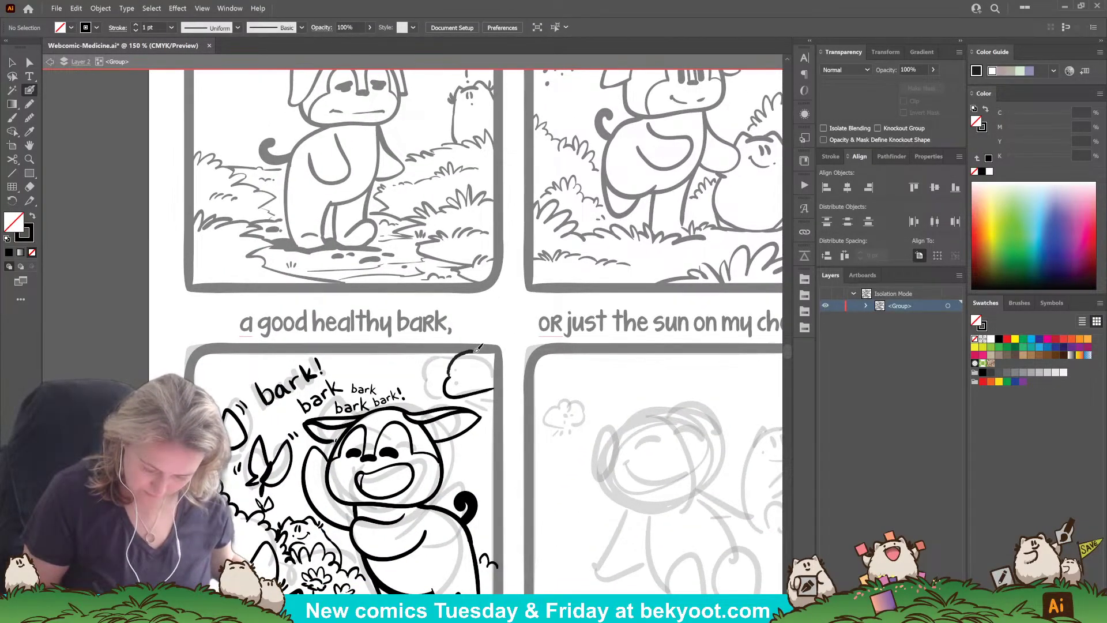
drag(481, 399, 487, 402)
mouse_move(490, 394)
mouse_down()
mouse_move(468, 375)
mouse_move(475, 385)
mouse_move(464, 386)
mouse_move(487, 360)
mouse_up()
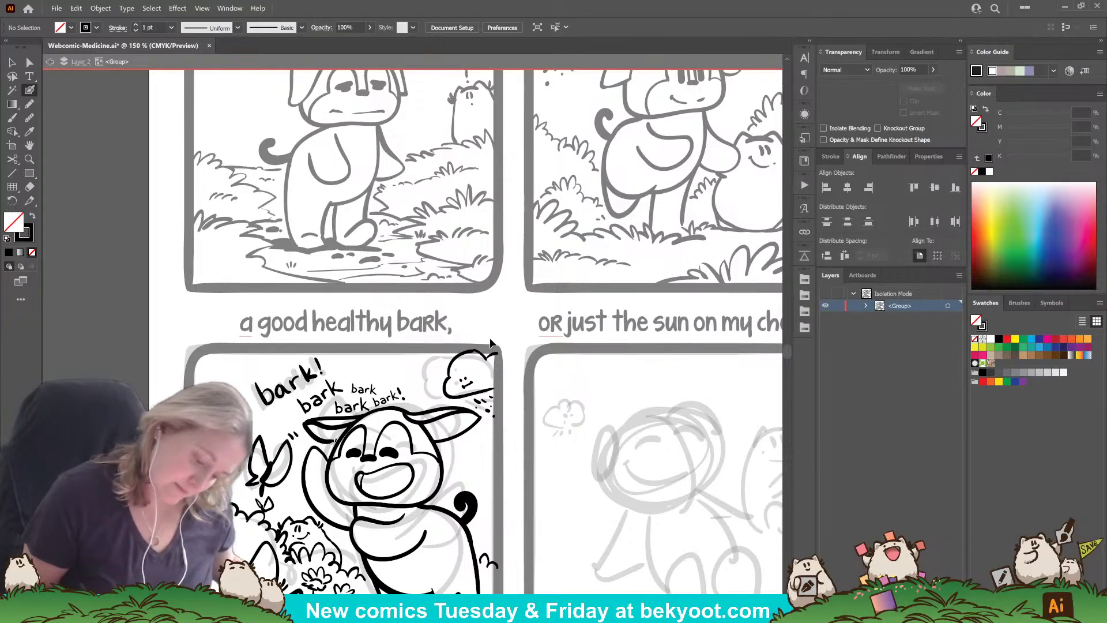
Step: Undo the cloud's last top strokes and redraw its upper outline out to the panel border
key(ctrl+z)
key(ctrl+z)
drag(483, 352, 497, 360)
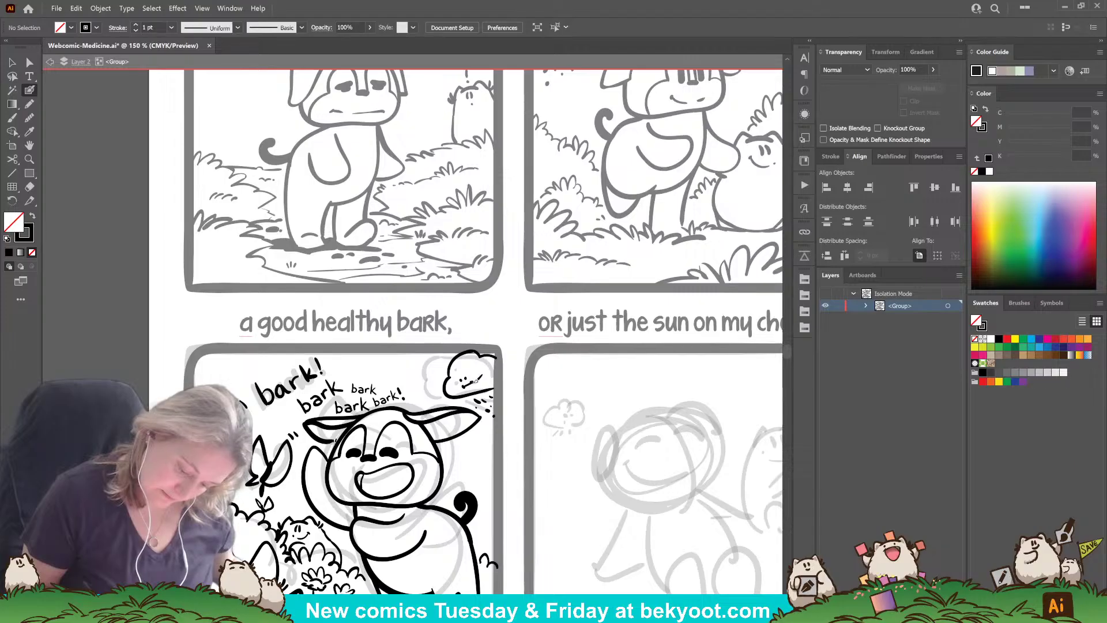
key(ctrl+z)
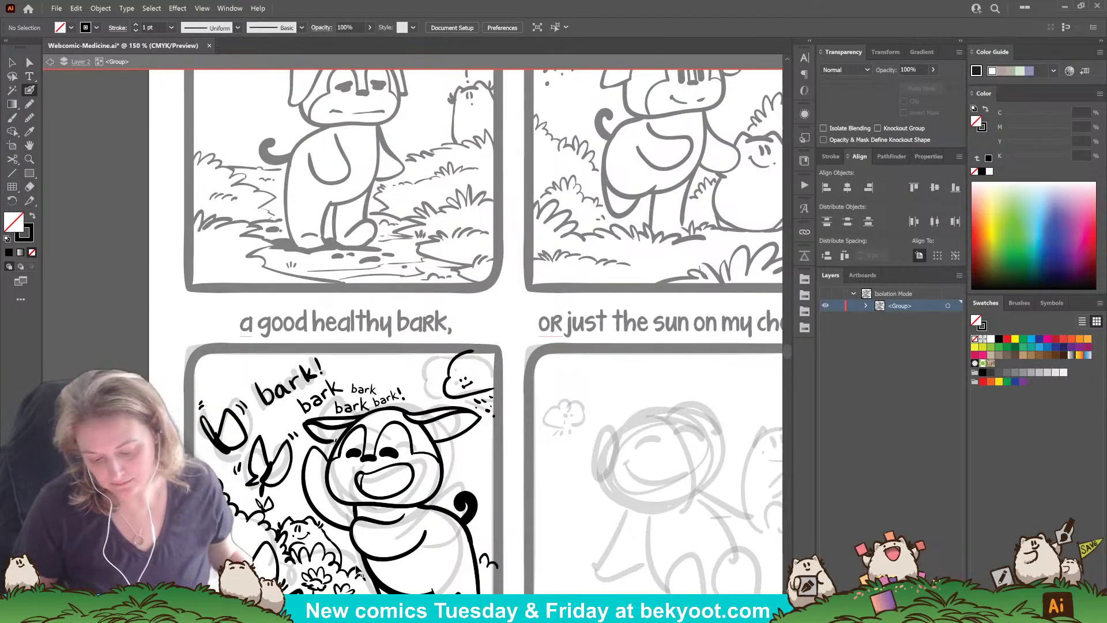
drag(477, 352, 497, 358)
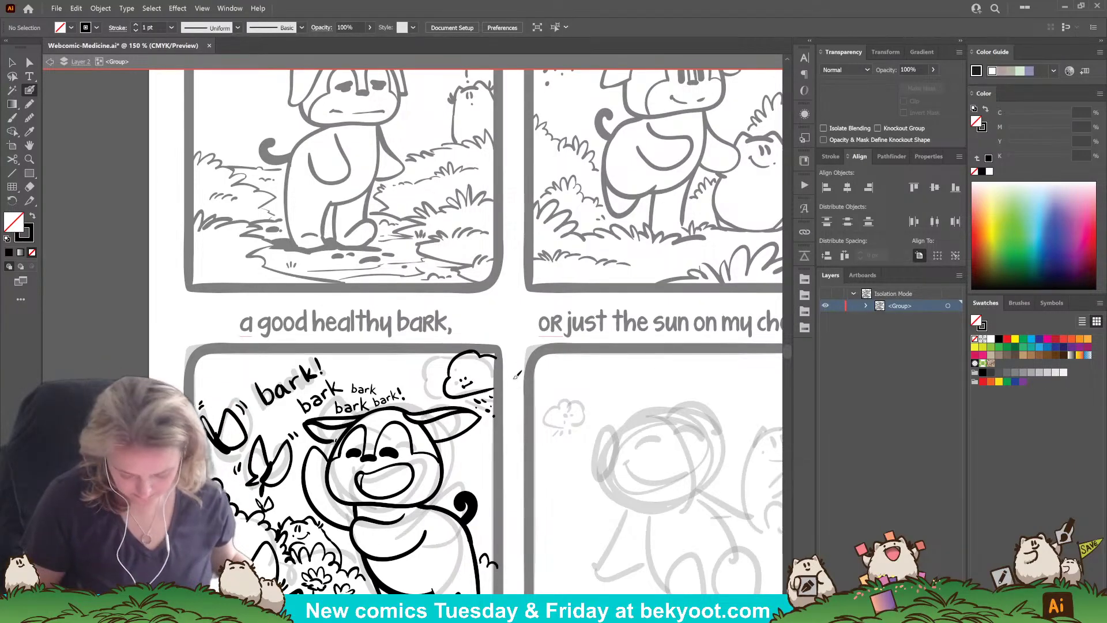
Step: Delete the cloud's smiling face and ink a glum face with a flat mouth in its place
drag(463, 387, 463, 391)
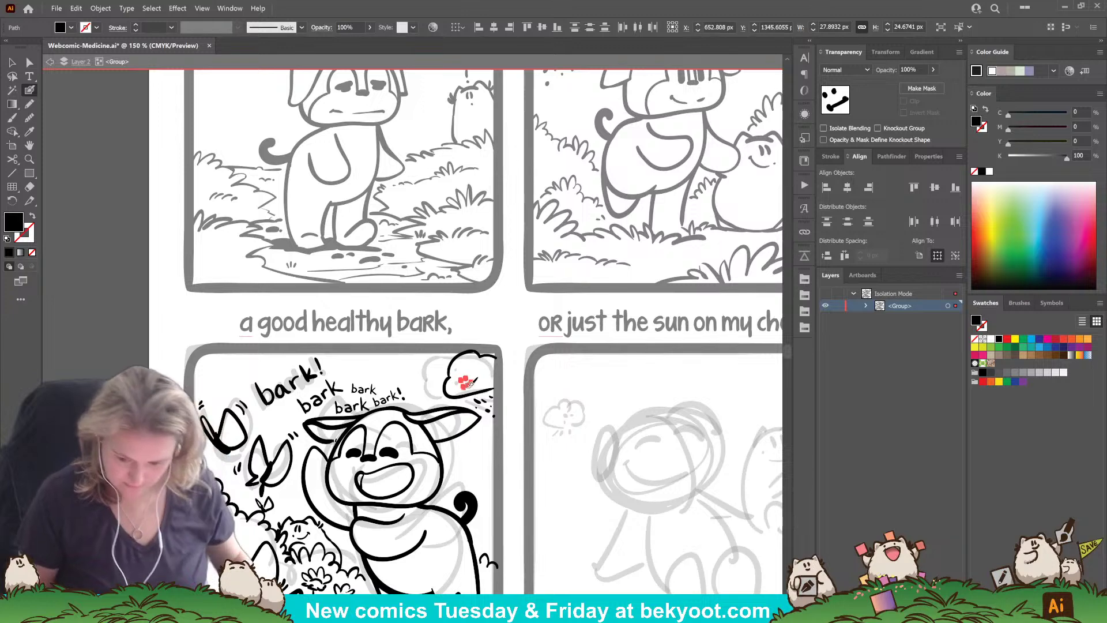
key(Delete)
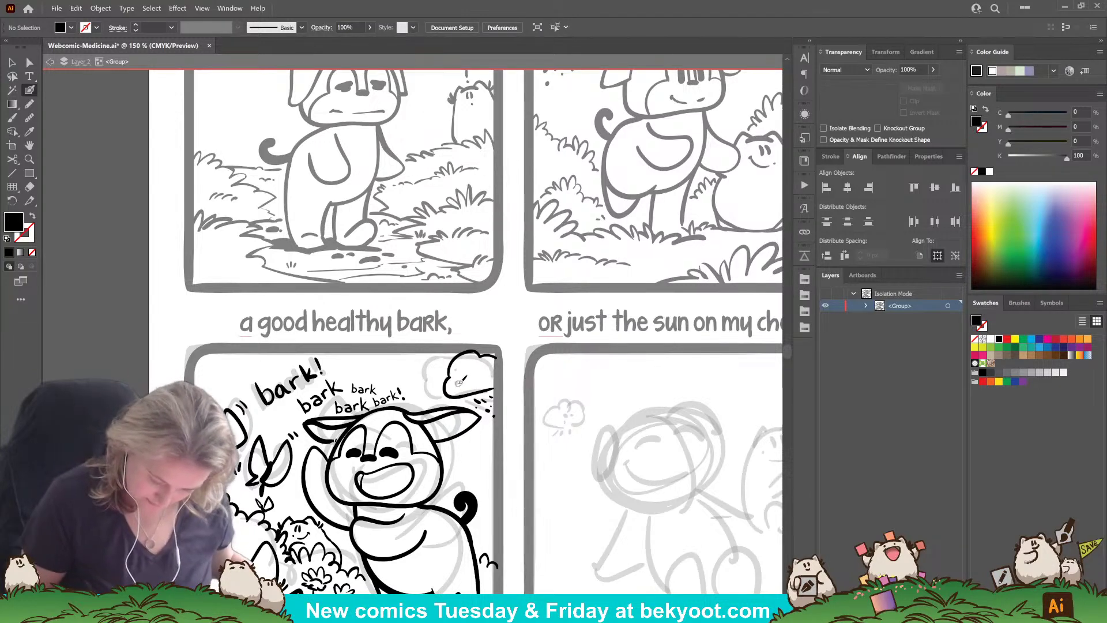
key(shift+x)
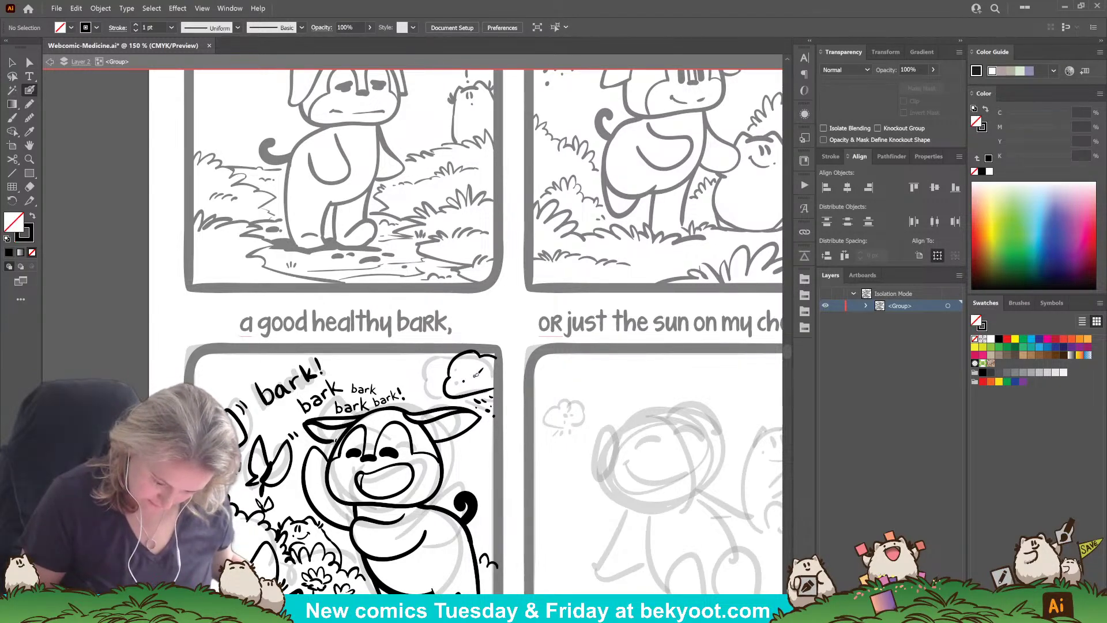
drag(466, 386, 486, 380)
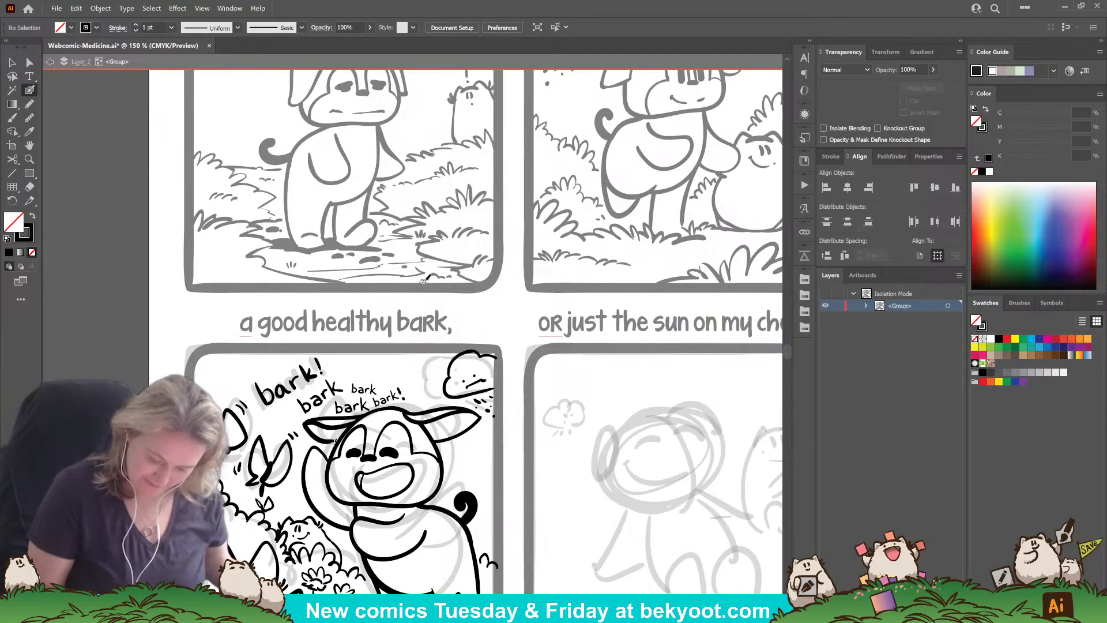
Step: Leave the group's isolation mode and save the webcomic file
drag(485, 470, 510, 378)
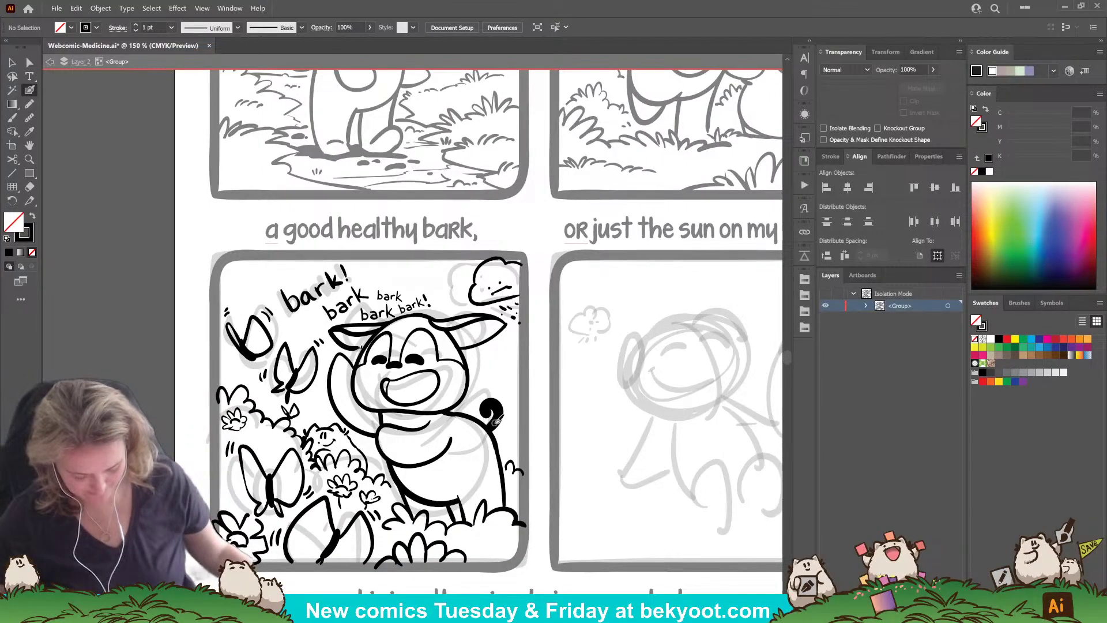
scroll(515, 369, down, 1)
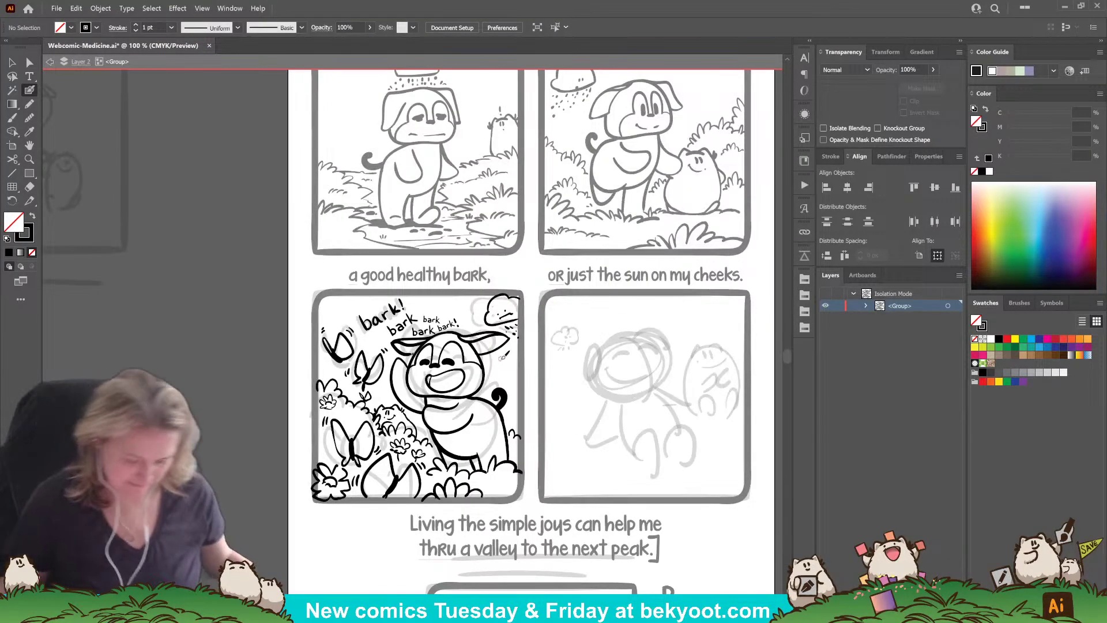
click(12, 62)
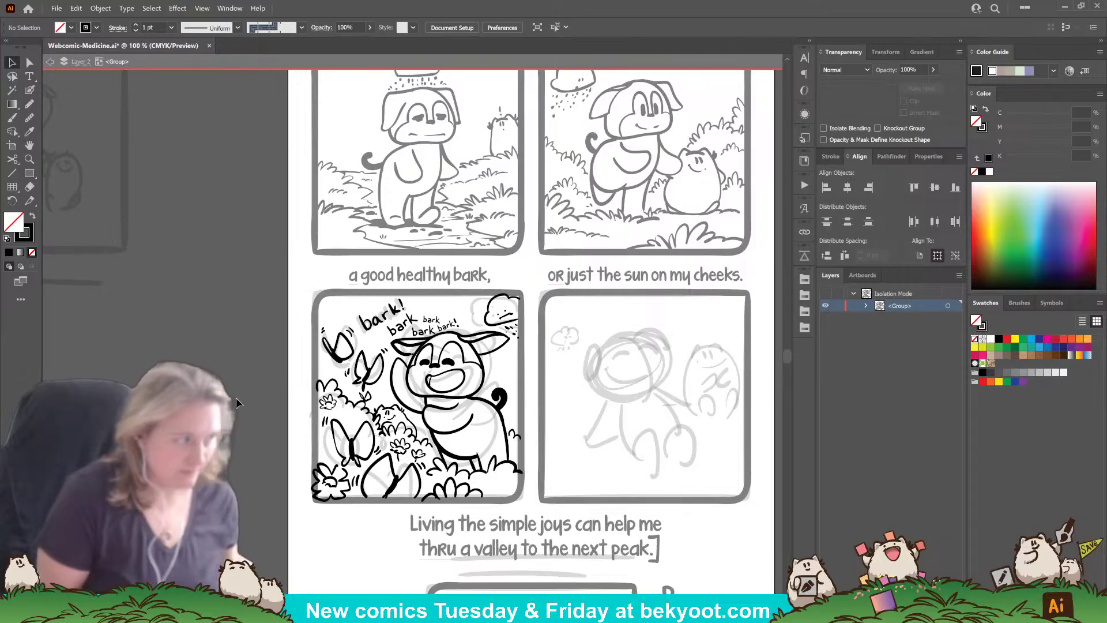
double_click(236, 403)
drag(450, 390, 388, 393)
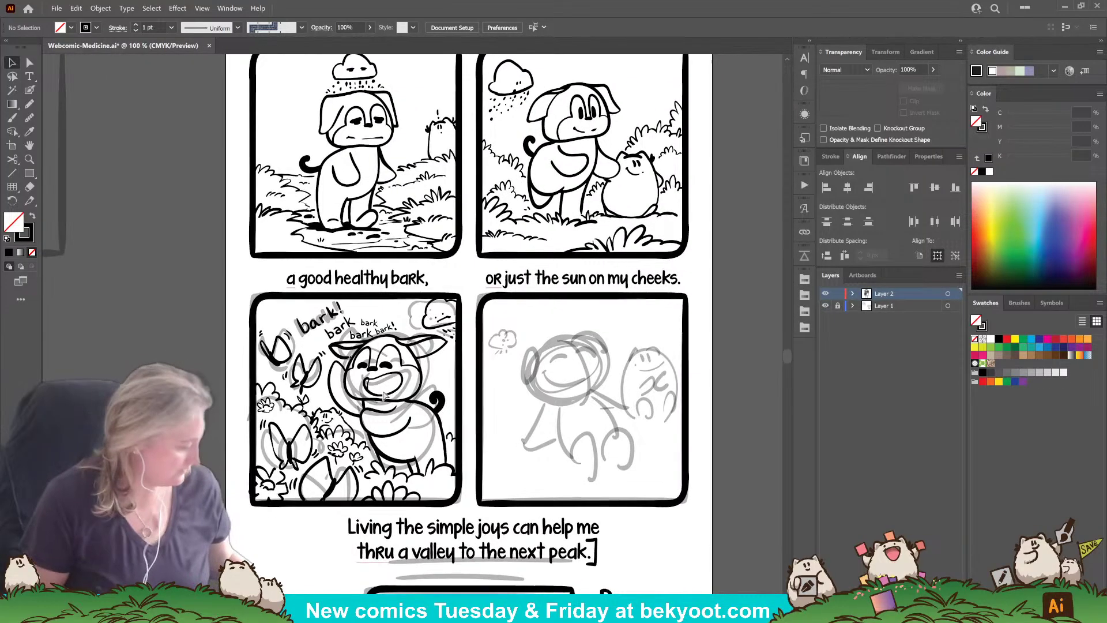
key(ctrl+s)
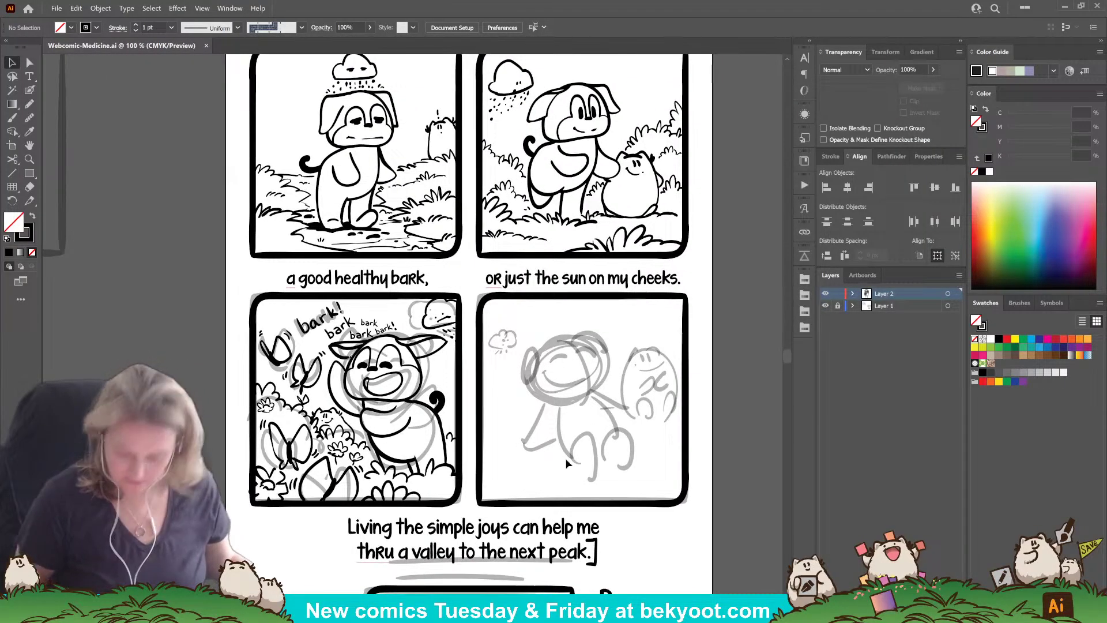
drag(645, 404, 559, 389)
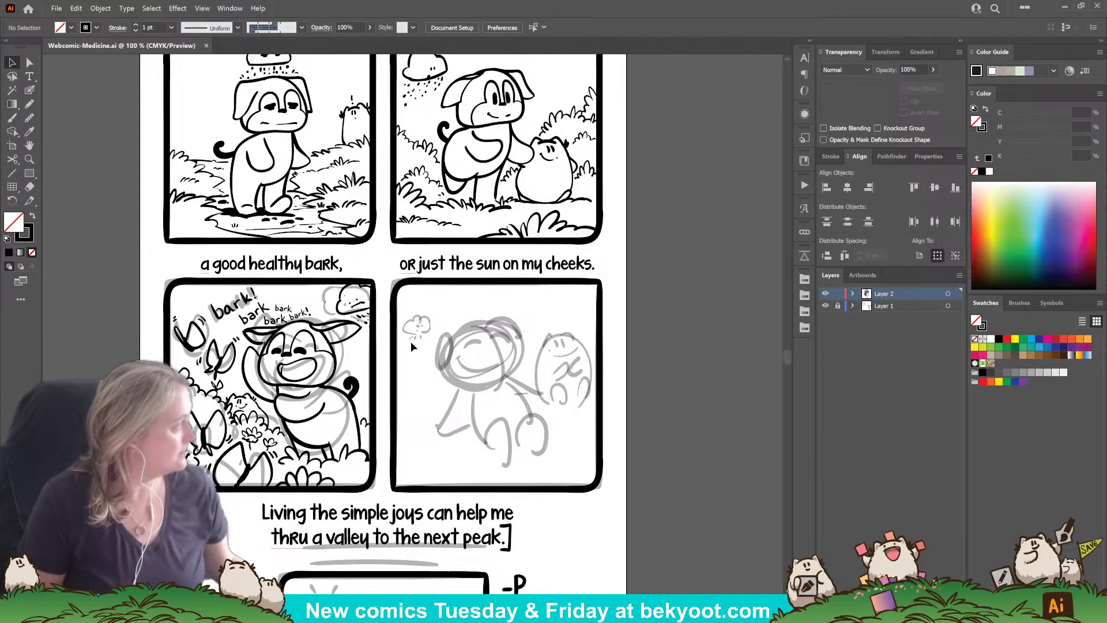
drag(559, 528, 578, 287)
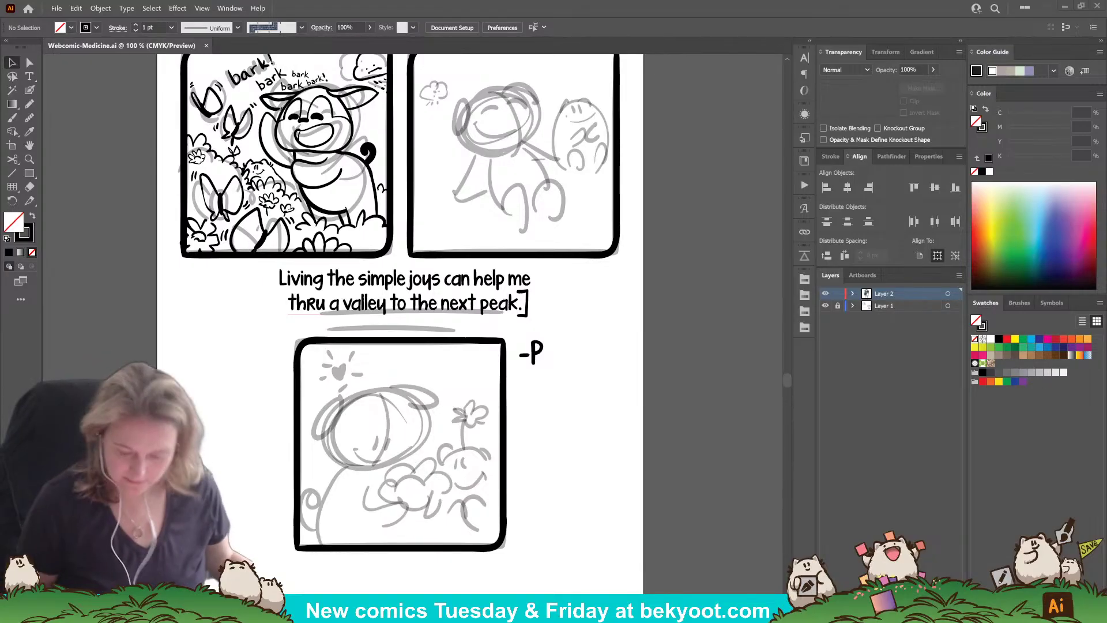
scroll(588, 310, up, 5)
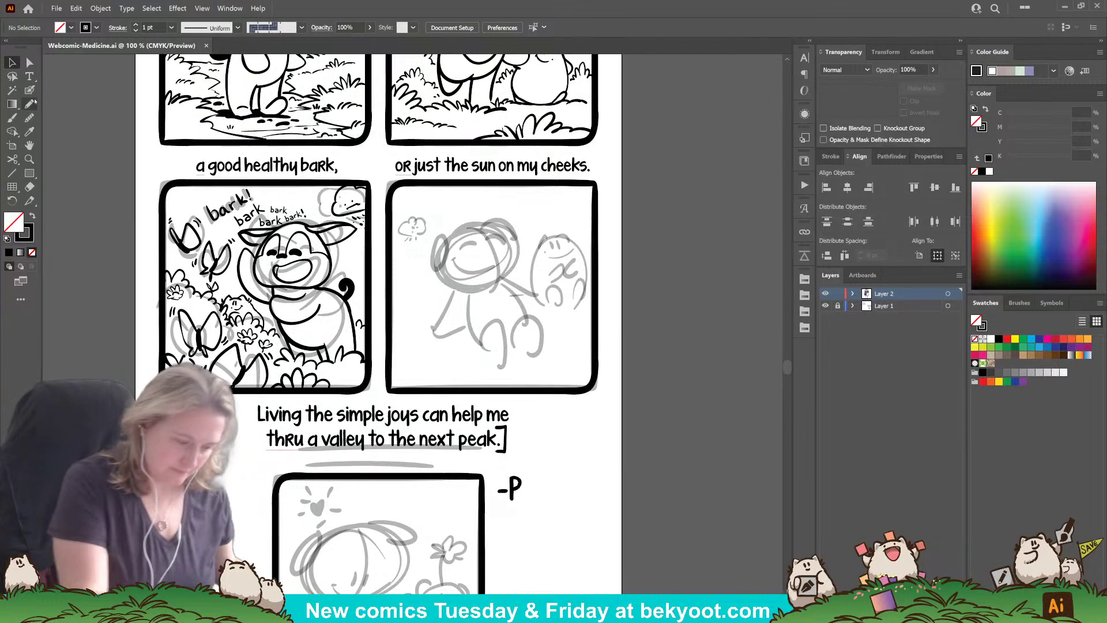
Step: Ready the Blob Brush with a 21 pt pressure-controlled size, 21 pt variation, 68° angle and 84% roundness, merging only with selection
key(shift+b)
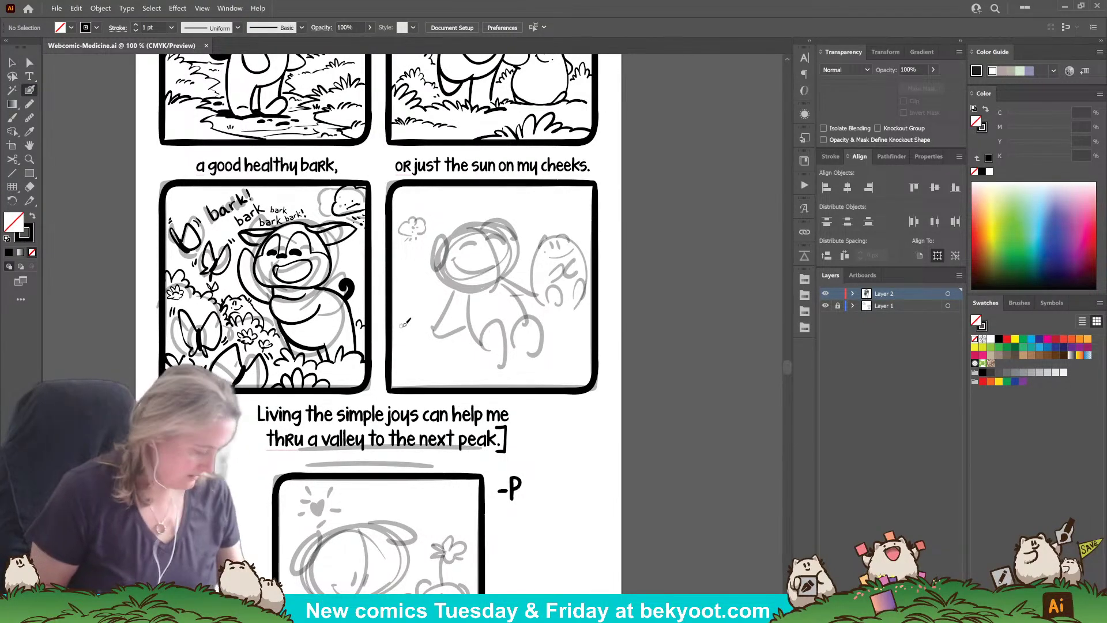
key(Return)
key(Return)
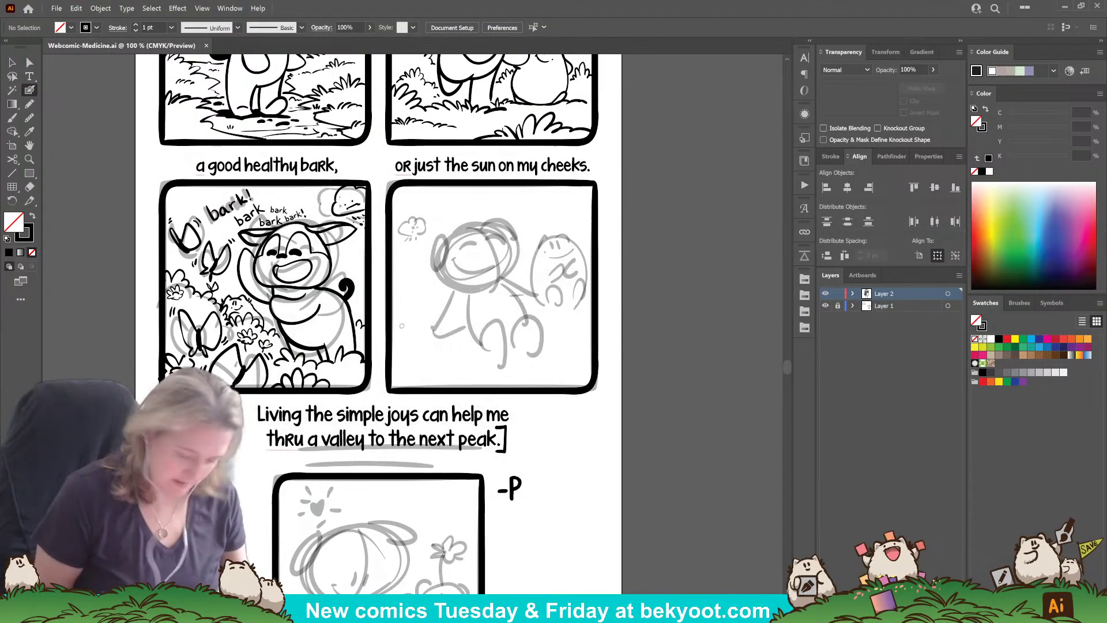
key(Return)
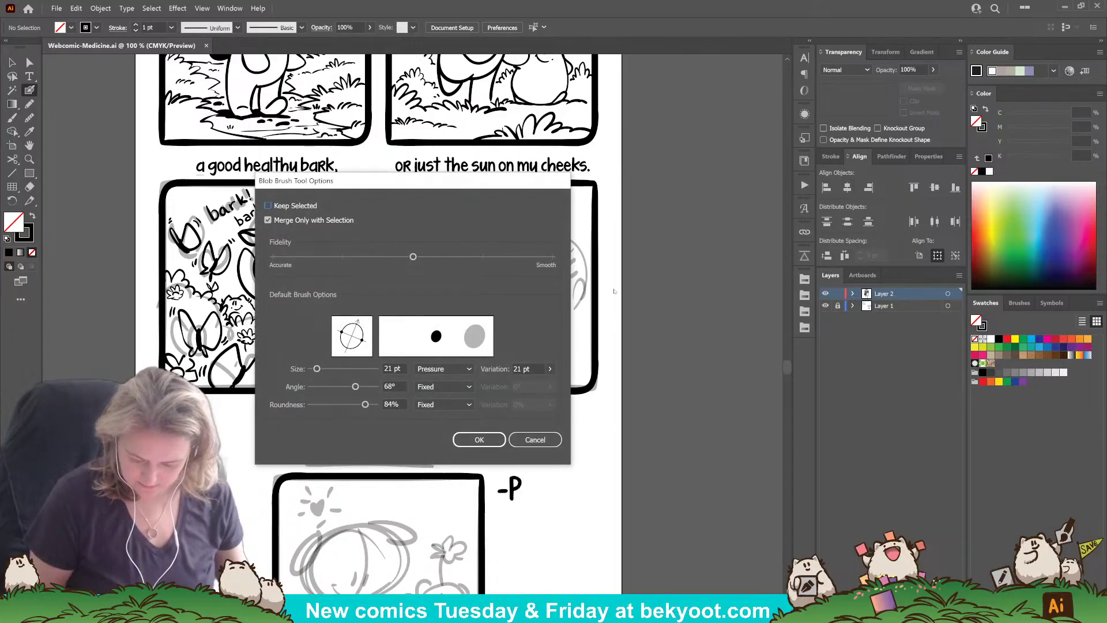
key(Return)
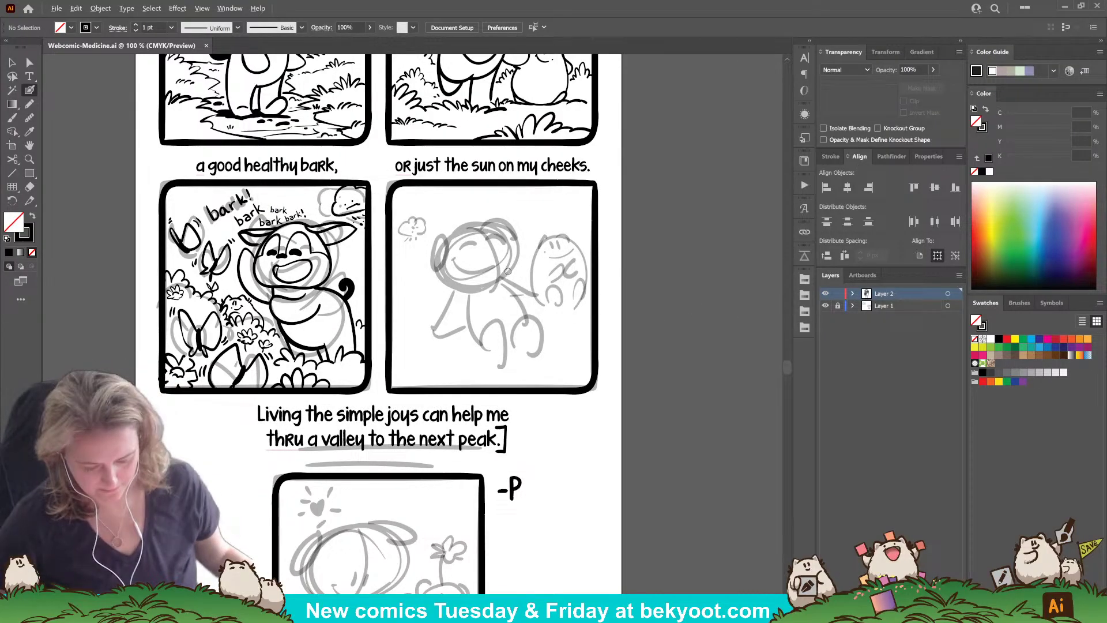
Step: Ink the rounded head outline over the character sketch in the "or just the sun on my cheeks." panel, closing it at the crown
scroll(463, 250, up, 1)
drag(462, 350, 468, 411)
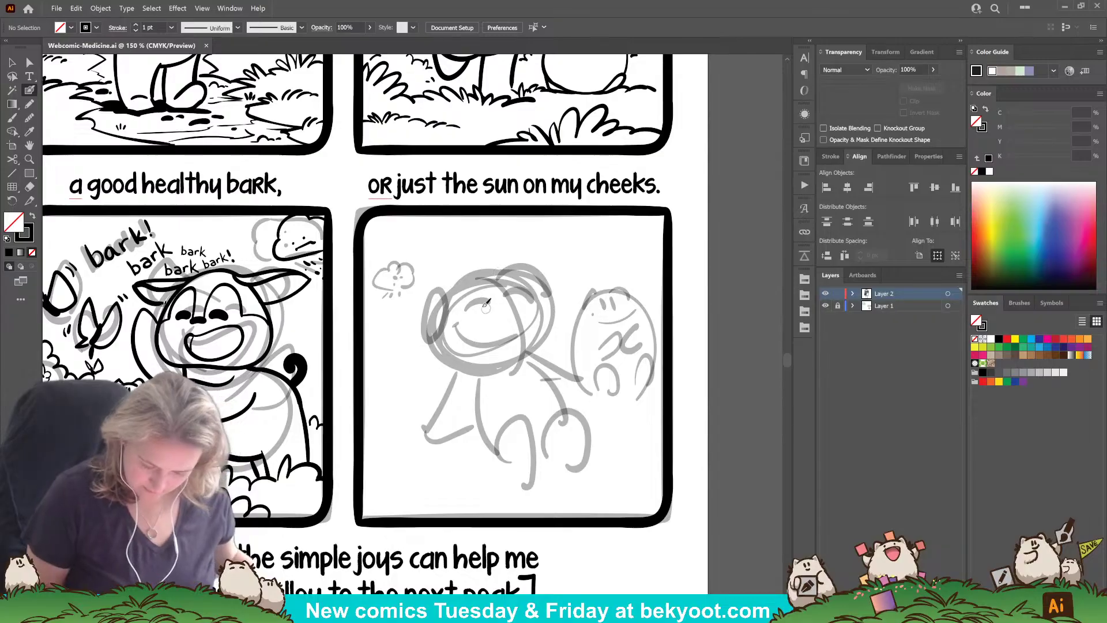
mouse_move(479, 271)
mouse_down()
mouse_move(449, 300)
mouse_move(447, 353)
mouse_up()
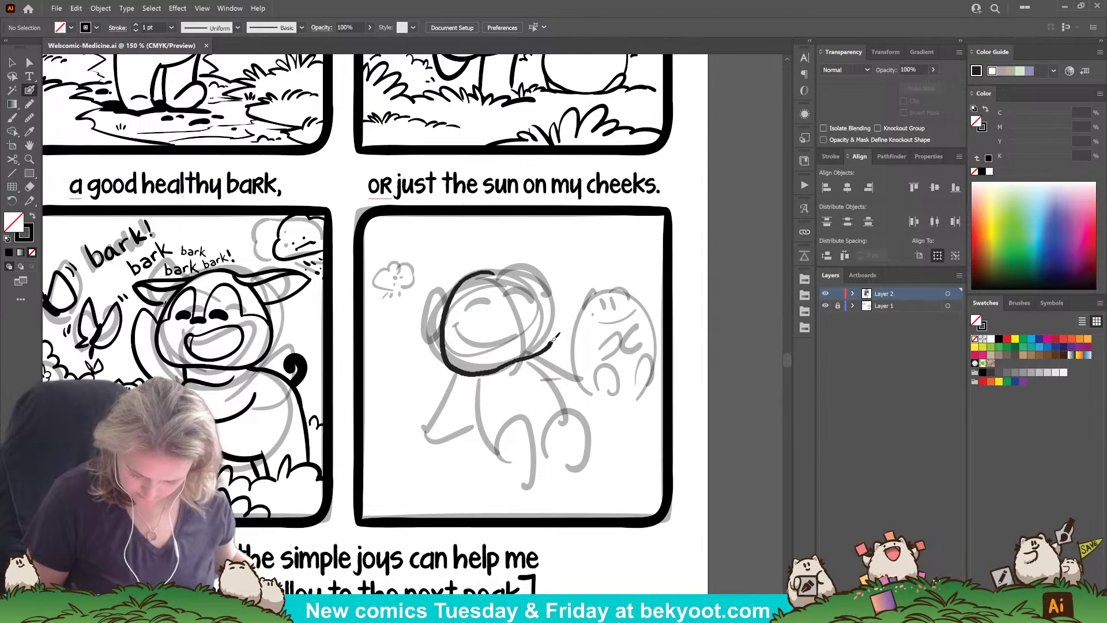
drag(553, 311, 532, 281)
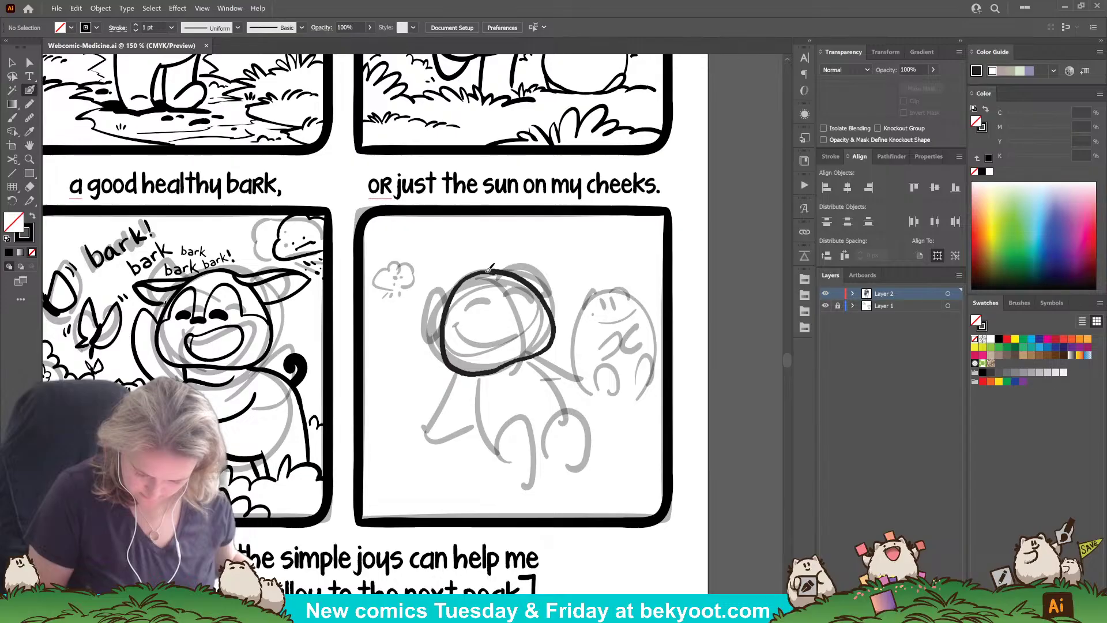
drag(462, 282, 456, 289)
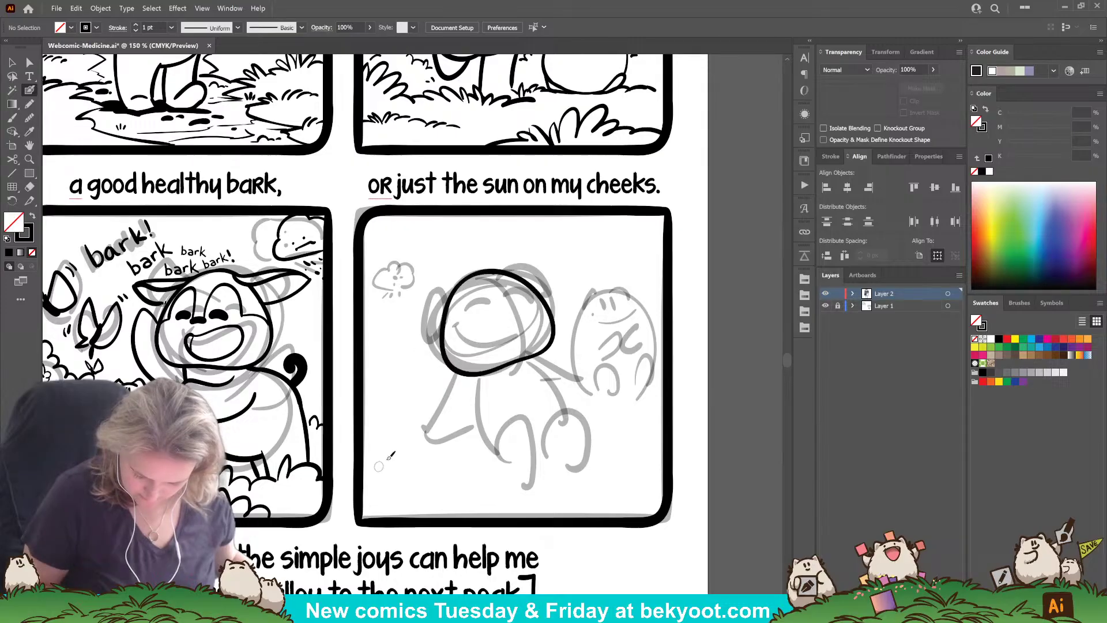
Step: Select the newly inked head outline and ready a tool for refining its contour
ctrl+click(528, 284)
click(30, 117)
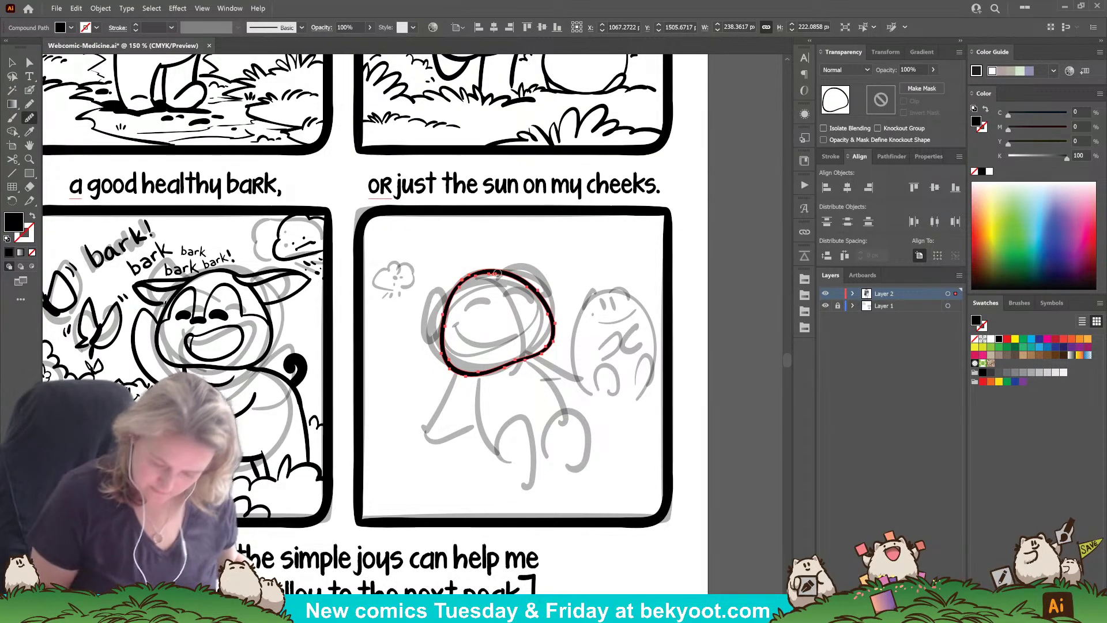
Step: Smooth the inked outline of the dog's head in the "or just the sun on my cheeks." panel
drag(498, 273, 499, 277)
ctrl+click(497, 274)
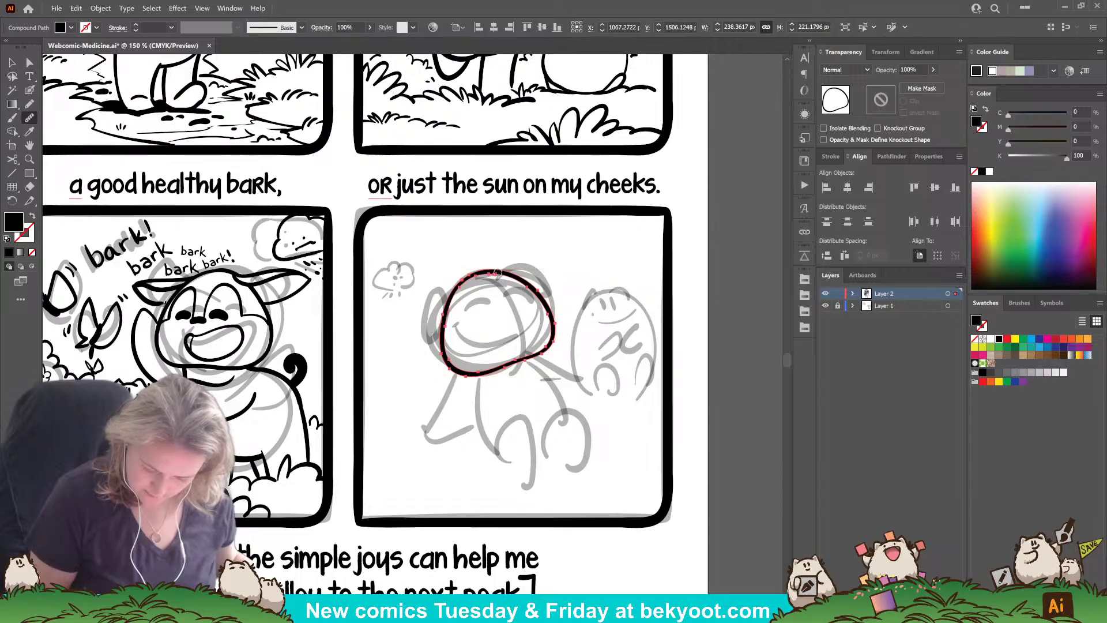
click(491, 273)
Step: Brush a curved vertical centre guide line across the dog's head, running from above the crown to below the chin
click(30, 90)
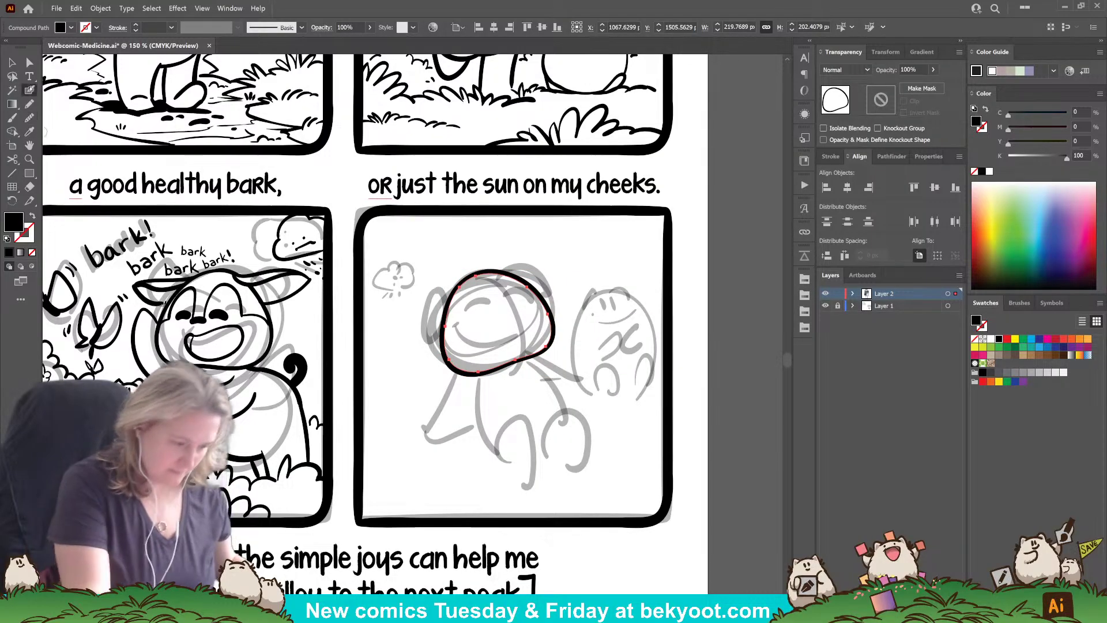
ctrl+click(419, 383)
mouse_move(468, 261)
mouse_down()
mouse_move(491, 270)
mouse_move(515, 383)
mouse_up()
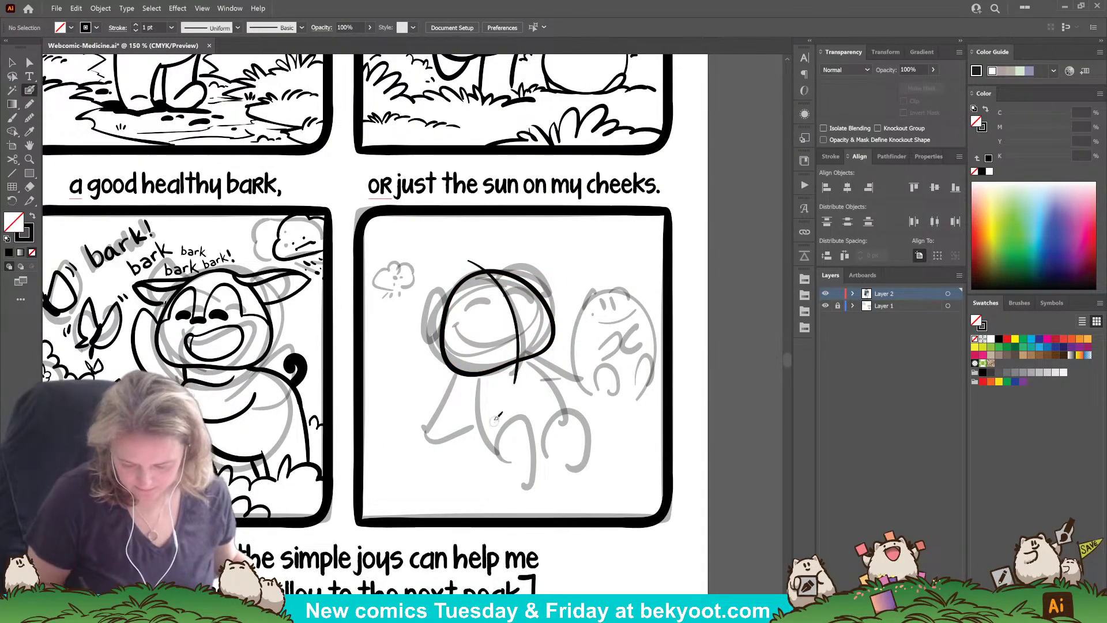
Step: Ink two small closed eyes and a nose along the guide line on the dog's face
drag(481, 314, 529, 294)
key(ctrl+z)
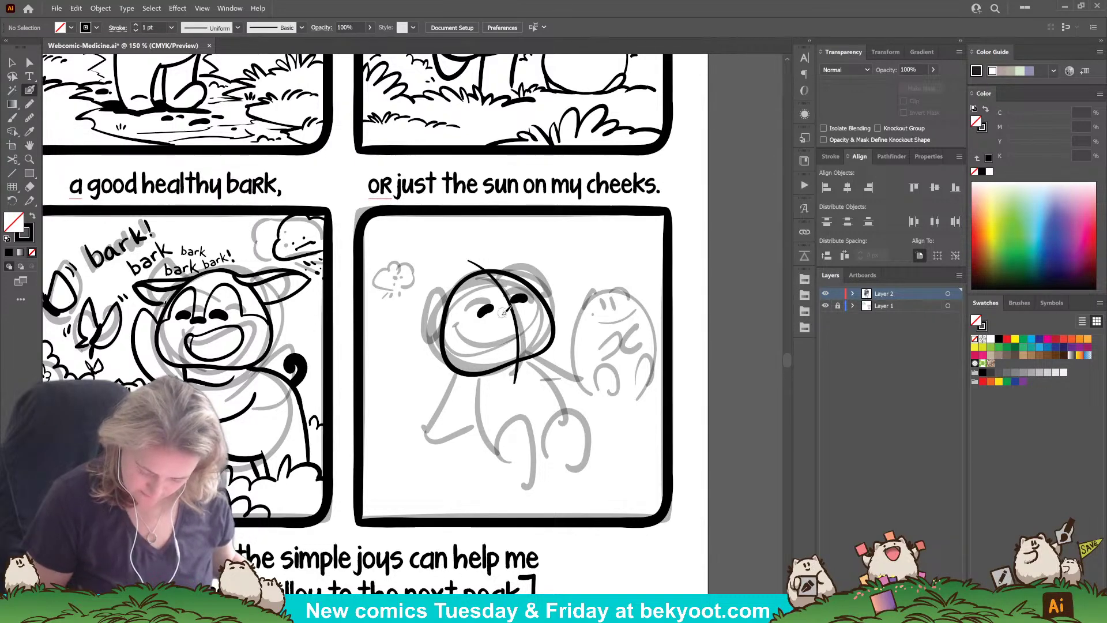
drag(503, 314, 516, 300)
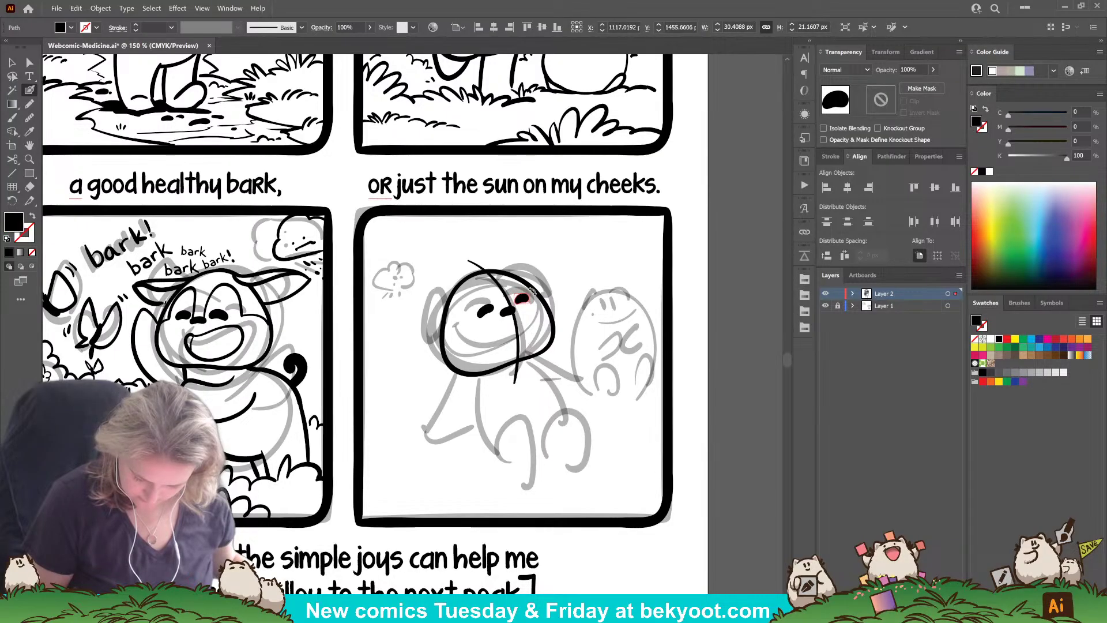
ctrl+click(584, 277)
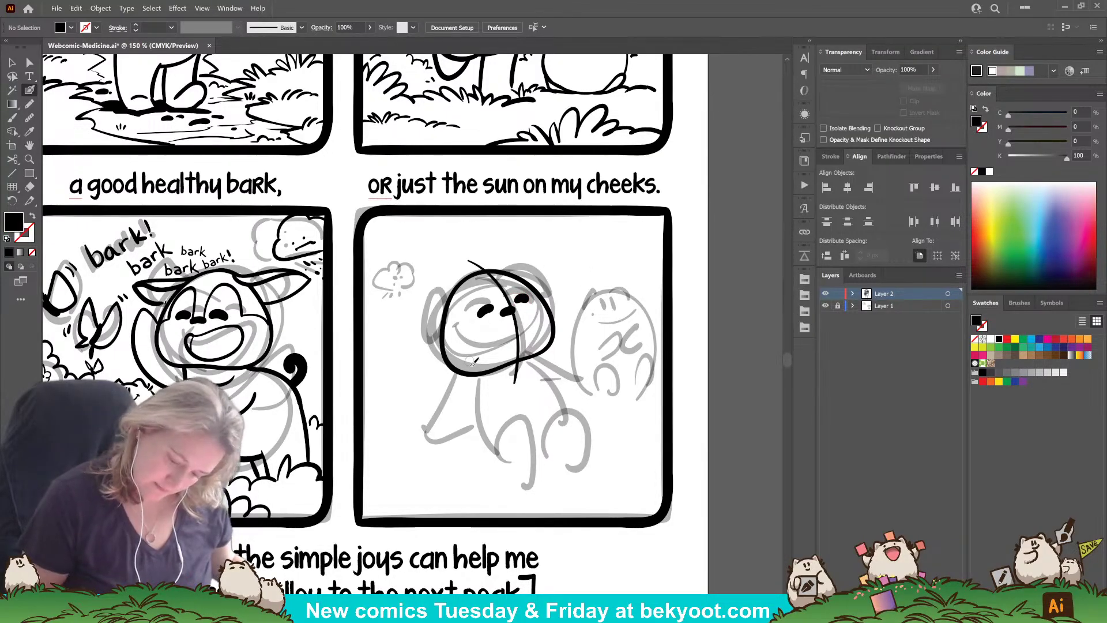
Step: Move the eyes, nose and centre guide line slightly lower on the dog's head
mouse_move(478, 313)
mouse_down()
mouse_move(525, 305)
mouse_move(498, 272)
mouse_up()
ctrl+shift+click(507, 313)
ctrl+shift+click(514, 307)
ctrl+shift+click(523, 299)
ctrl+click(541, 301)
ctrl+click(542, 302)
ctrl+click(507, 250)
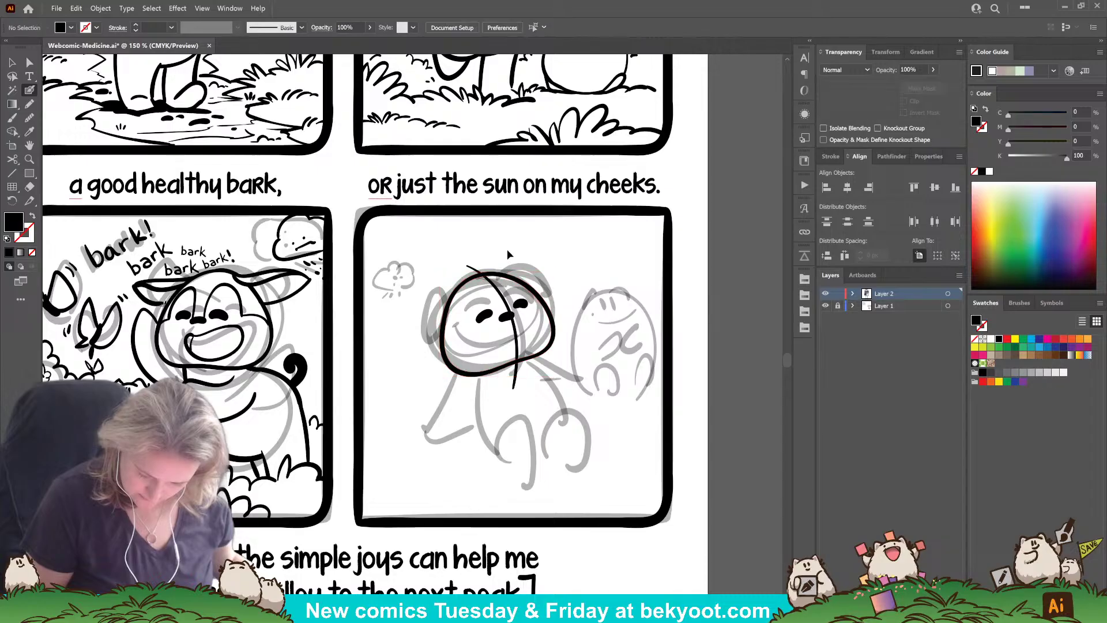
Step: Delete both of the dog's eyes, keeping the nose and guide line
ctrl+click(522, 312)
ctrl+shift+click(484, 312)
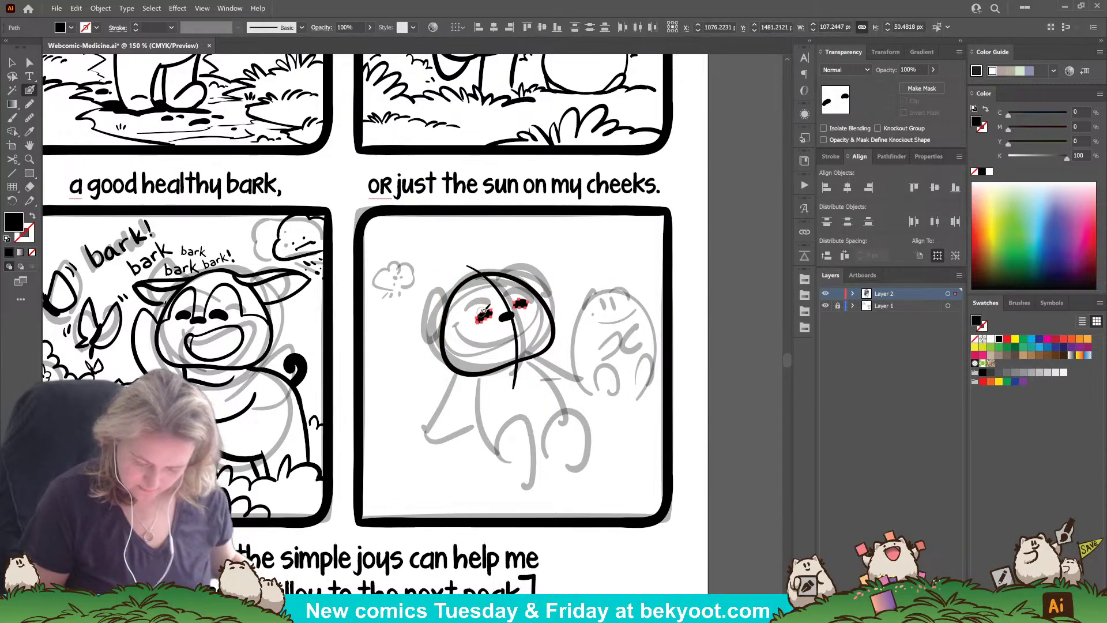
key(Delete)
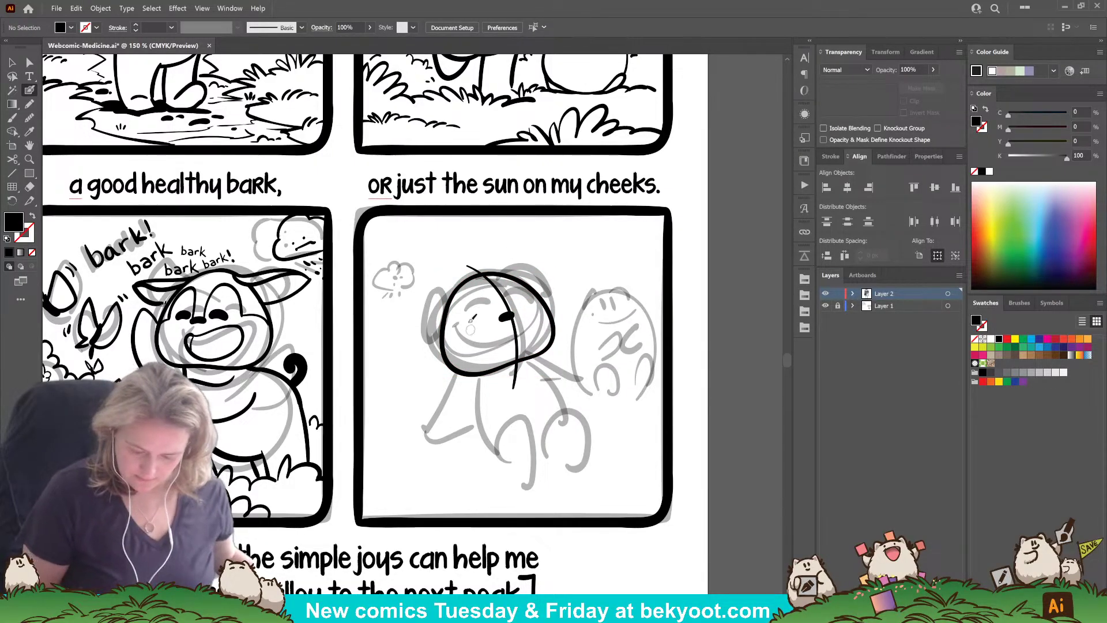
Step: Group the head outline, guide line and nose, and enter isolation mode on that group
drag(442, 260, 558, 348)
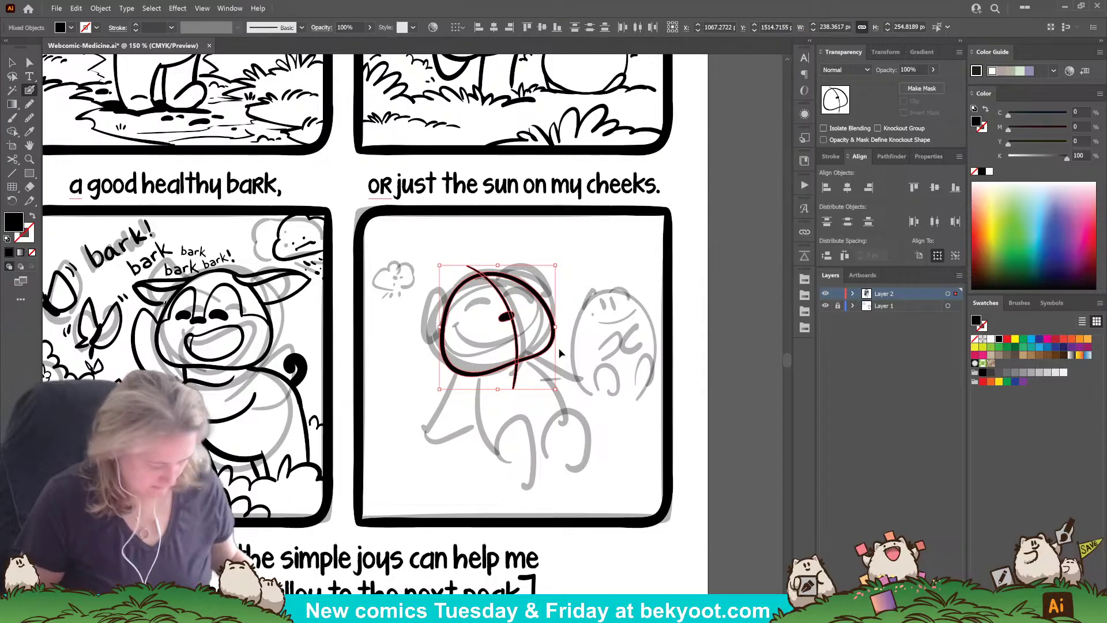
key(ctrl+g)
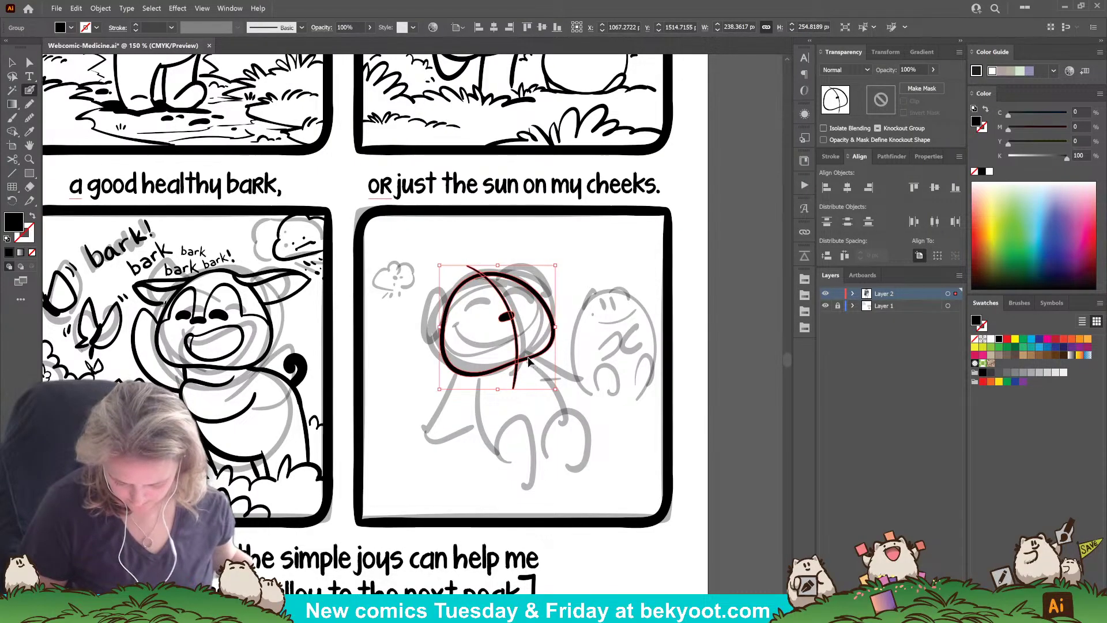
double_click(529, 361)
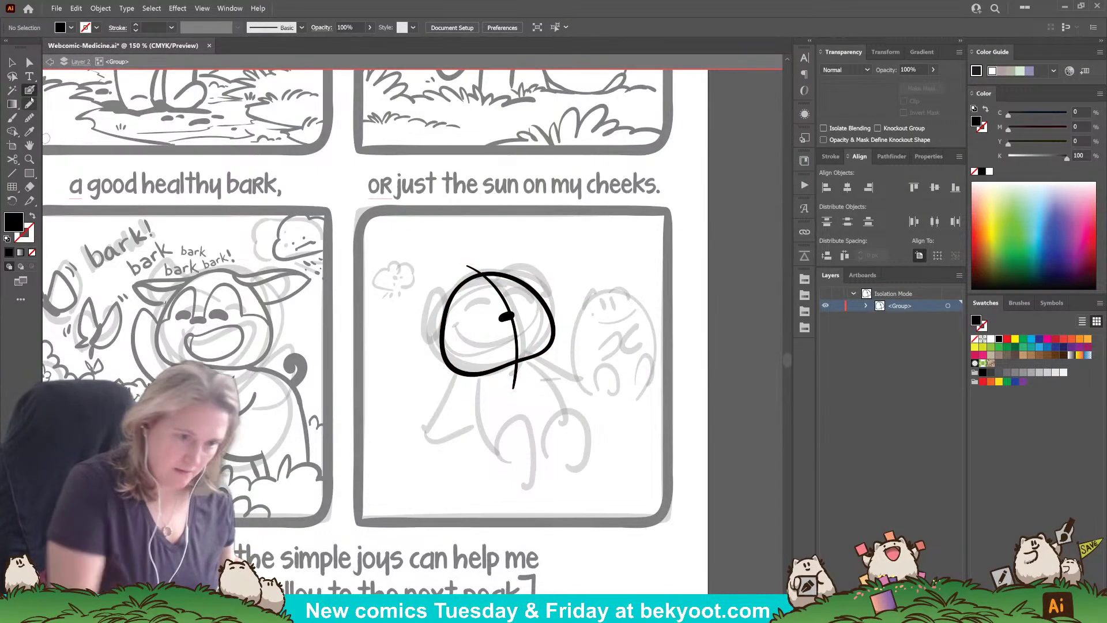
Step: Redraw the two closed eyes on either side of the nose and ink the arch above the left eye
mouse_move(474, 320)
mouse_down()
mouse_move(527, 302)
mouse_move(484, 315)
mouse_move(511, 315)
mouse_move(467, 334)
mouse_move(531, 303)
mouse_up()
key(ctrl+z)
key(ctrl+z)
ctrl+click(480, 316)
ctrl+click(511, 308)
key(ctrl+z)
ctrl+click(545, 262)
ctrl+click(502, 286)
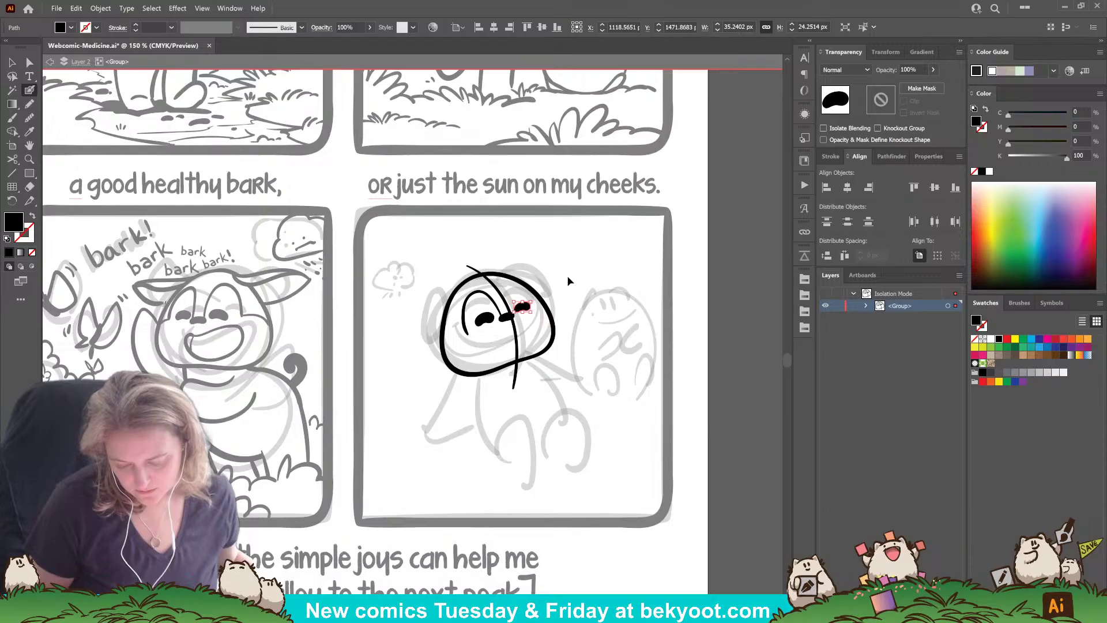
ctrl+click(570, 281)
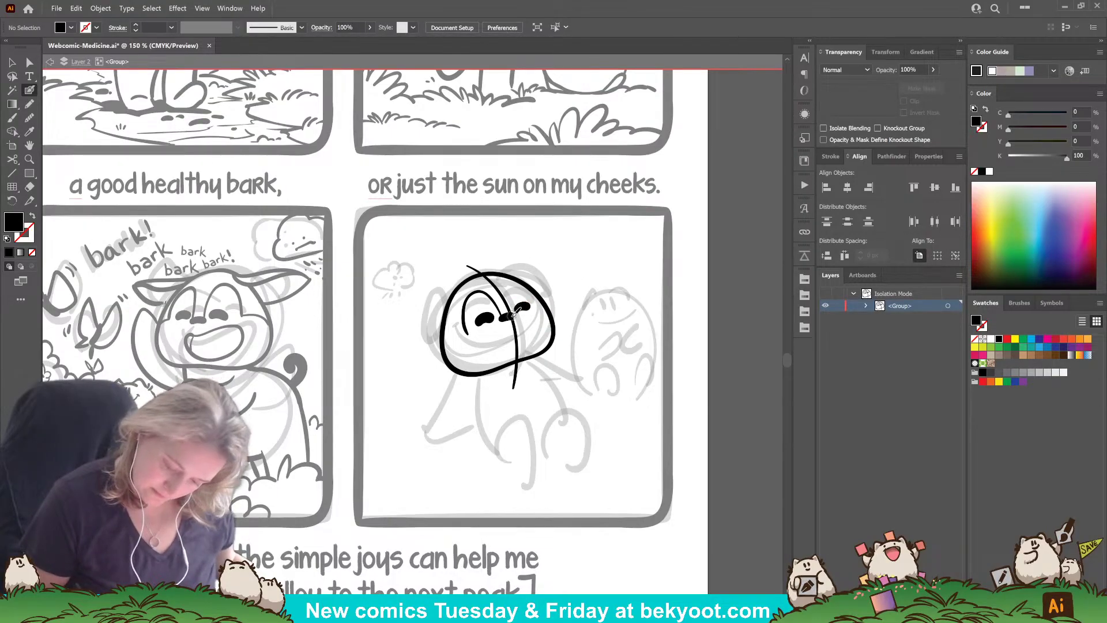
Step: Ink the arch around the dog's right eye and the short cheek lines at both sides of the face
drag(536, 310, 536, 311)
drag(535, 310, 546, 309)
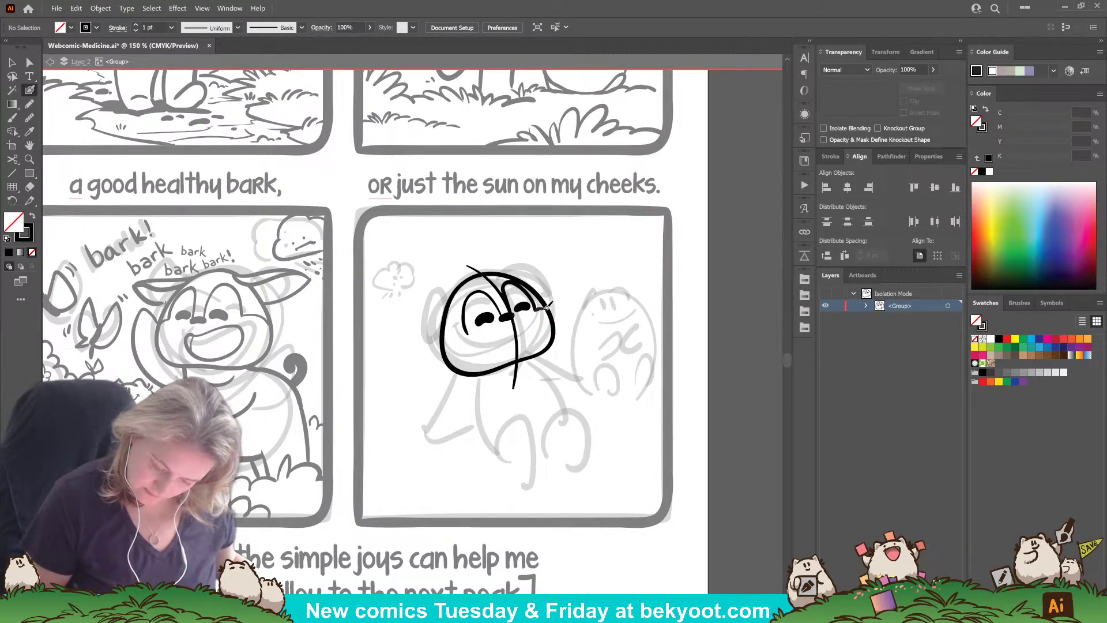
mouse_move(453, 356)
mouse_down()
mouse_move(466, 332)
mouse_move(453, 346)
mouse_move(459, 373)
mouse_up()
key(ctrl+z)
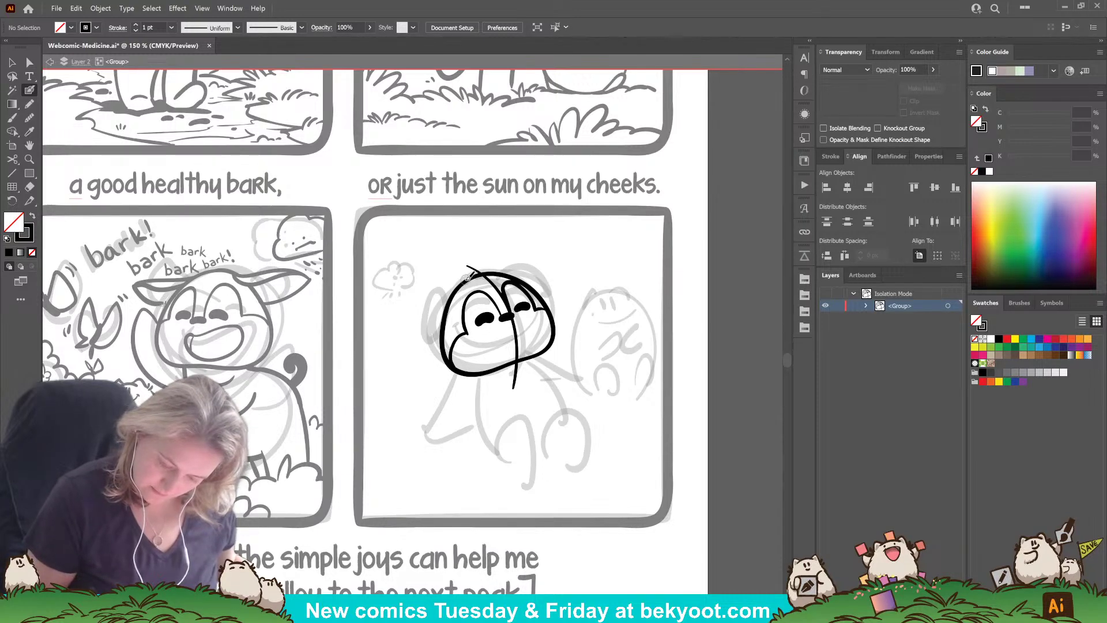
Step: Ink floppy ears on both sides of the dog's head and a smiling mouth below the nose
mouse_move(468, 277)
mouse_down()
mouse_move(438, 305)
mouse_move(432, 372)
mouse_move(446, 363)
mouse_up()
mouse_move(494, 270)
mouse_down()
mouse_move(559, 303)
mouse_move(559, 331)
mouse_up()
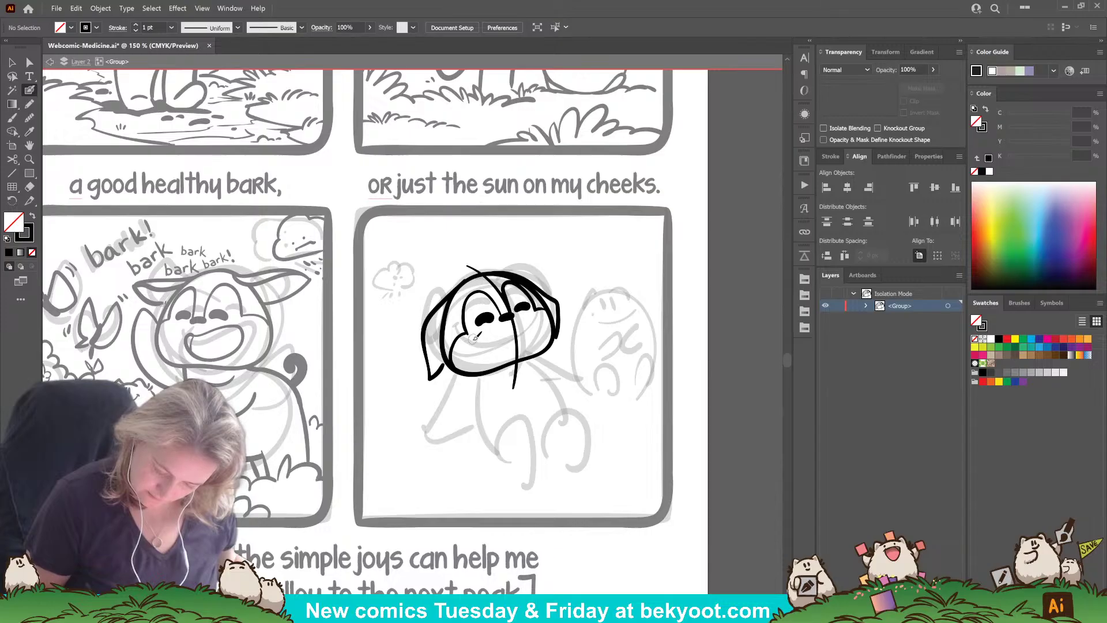
drag(531, 345, 537, 337)
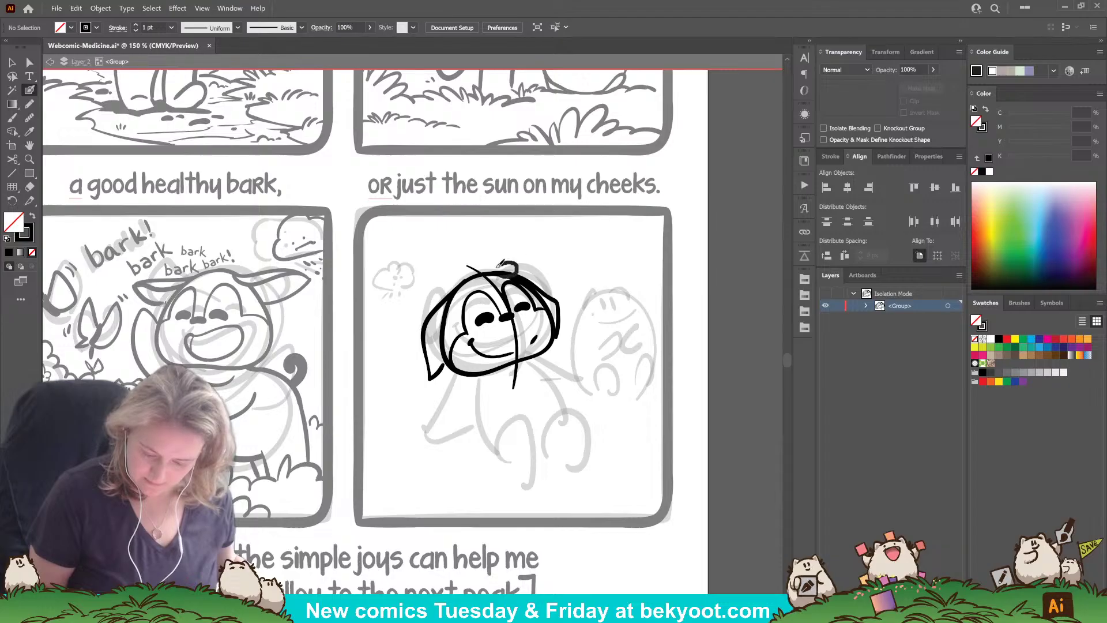
mouse_move(498, 267)
mouse_down()
mouse_move(552, 266)
mouse_move(545, 290)
mouse_move(510, 259)
mouse_move(550, 274)
mouse_move(539, 296)
mouse_up()
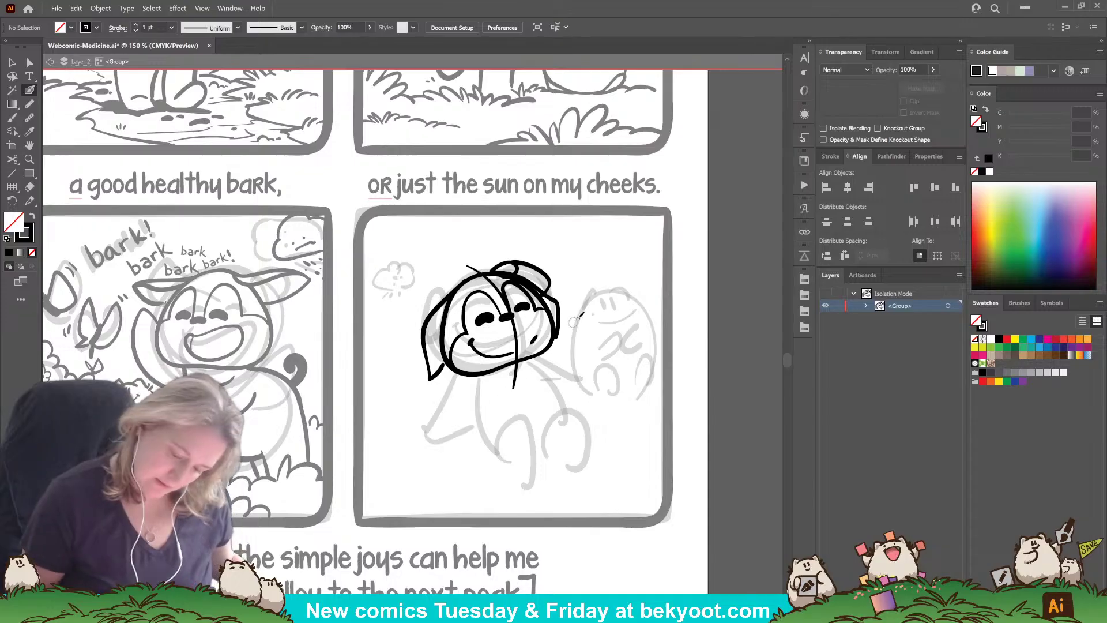
key(ctrl+z)
key(ctrl+z)
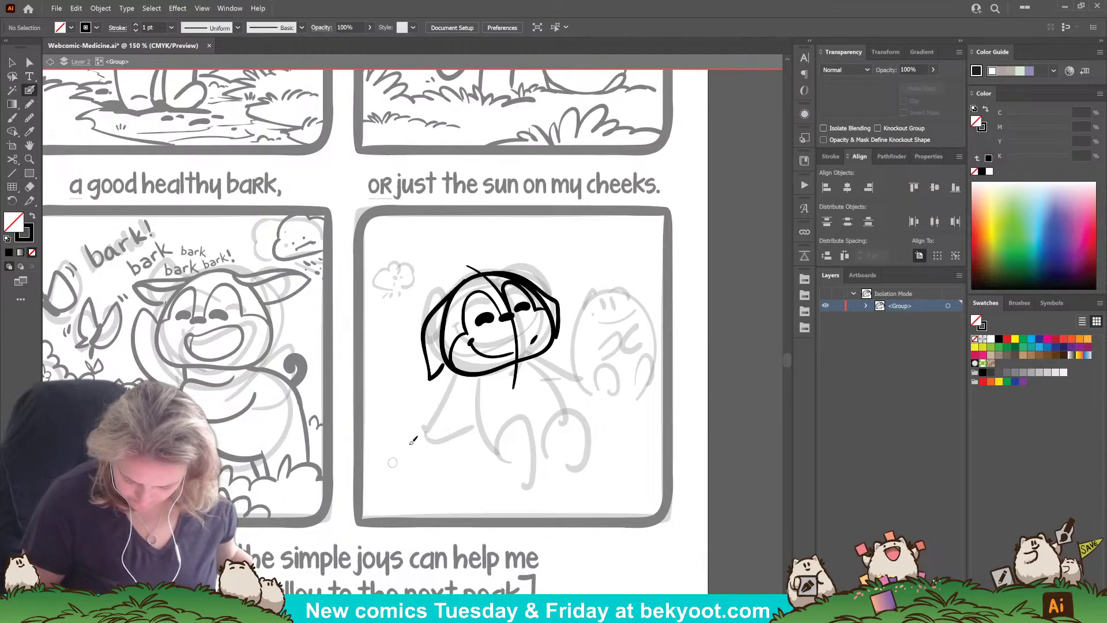
Step: Ink the dog's left arm with its resting paw and the rounded outline of the seated body
mouse_move(460, 375)
mouse_down()
mouse_move(435, 424)
mouse_move(463, 433)
mouse_move(431, 419)
mouse_move(469, 430)
mouse_move(462, 376)
mouse_up()
key(ctrl+z)
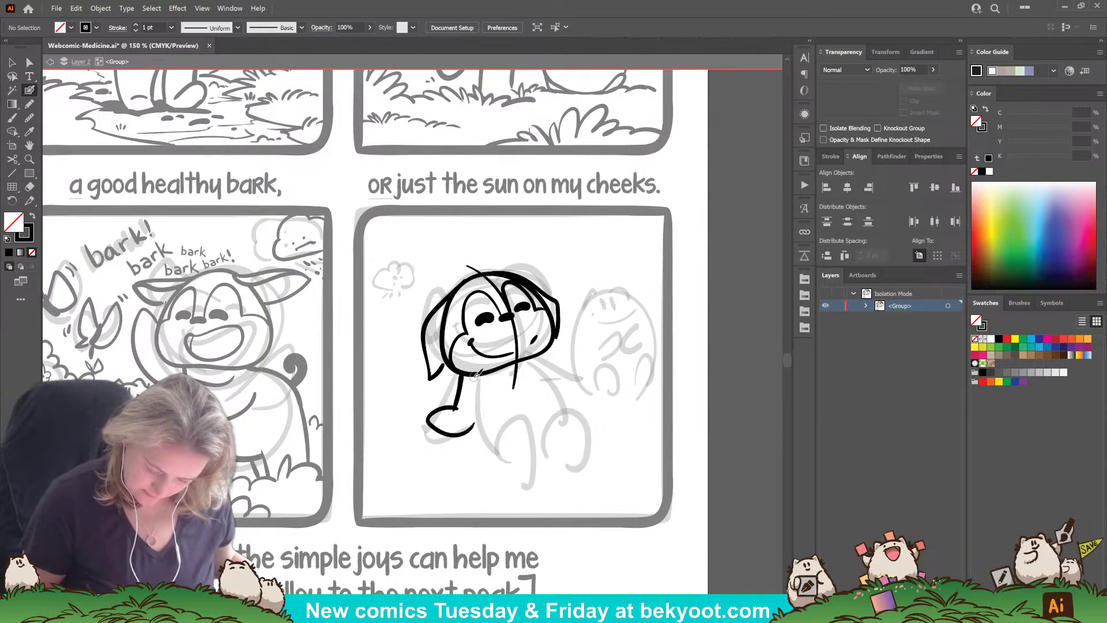
mouse_move(465, 370)
mouse_down()
mouse_move(472, 392)
mouse_move(463, 368)
mouse_move(459, 397)
mouse_up()
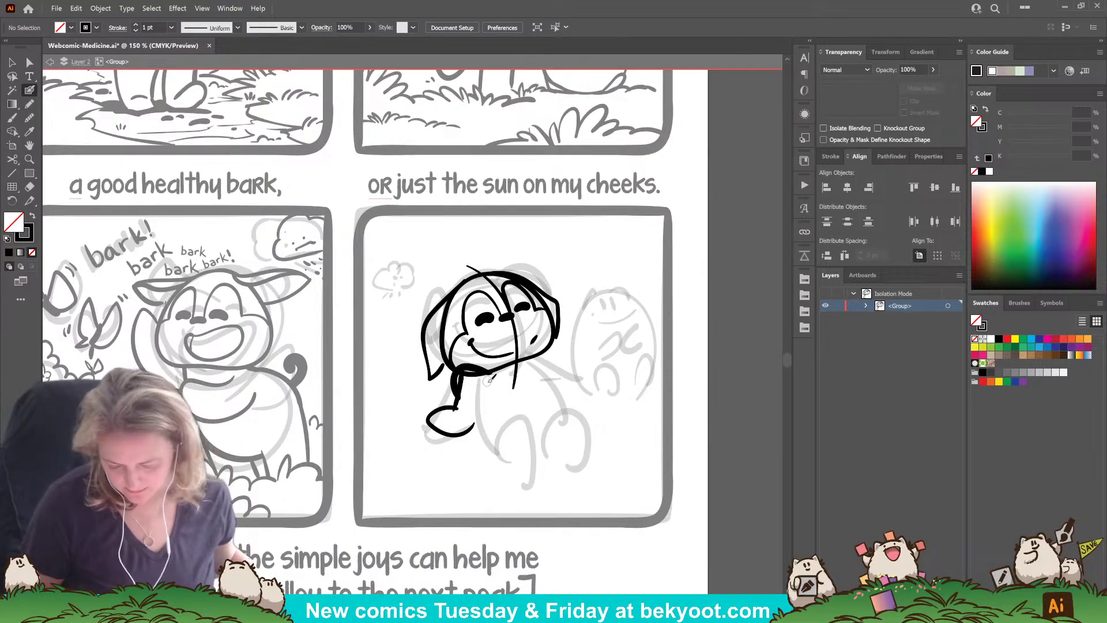
mouse_move(536, 353)
mouse_down()
mouse_move(577, 390)
mouse_move(582, 413)
mouse_move(576, 433)
mouse_move(547, 453)
mouse_up()
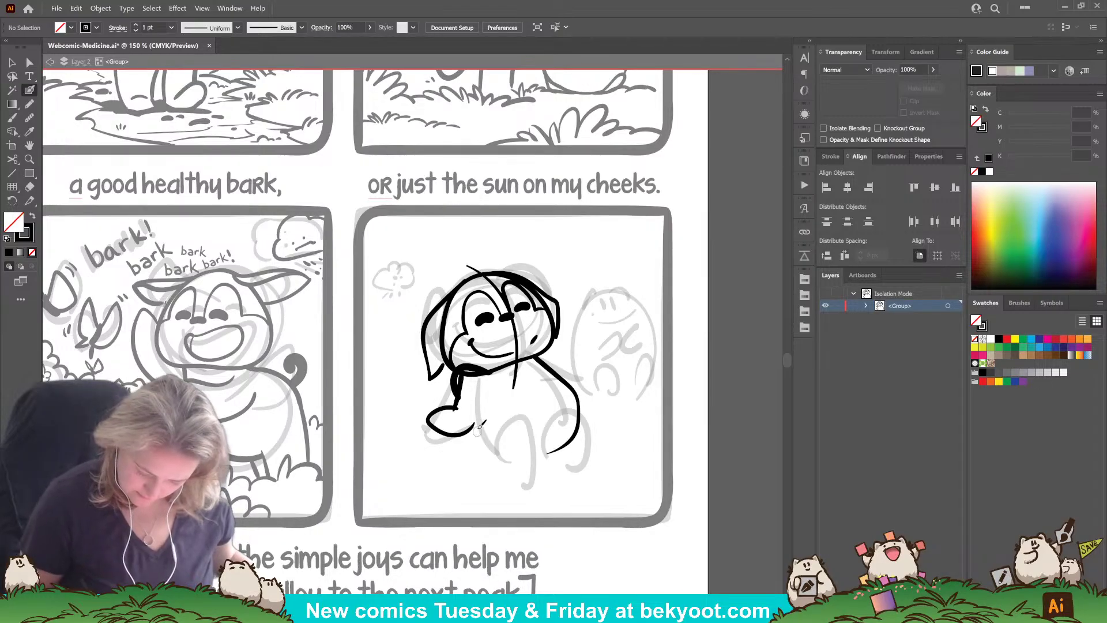
mouse_move(478, 414)
mouse_down()
mouse_move(508, 454)
mouse_move(571, 443)
mouse_up()
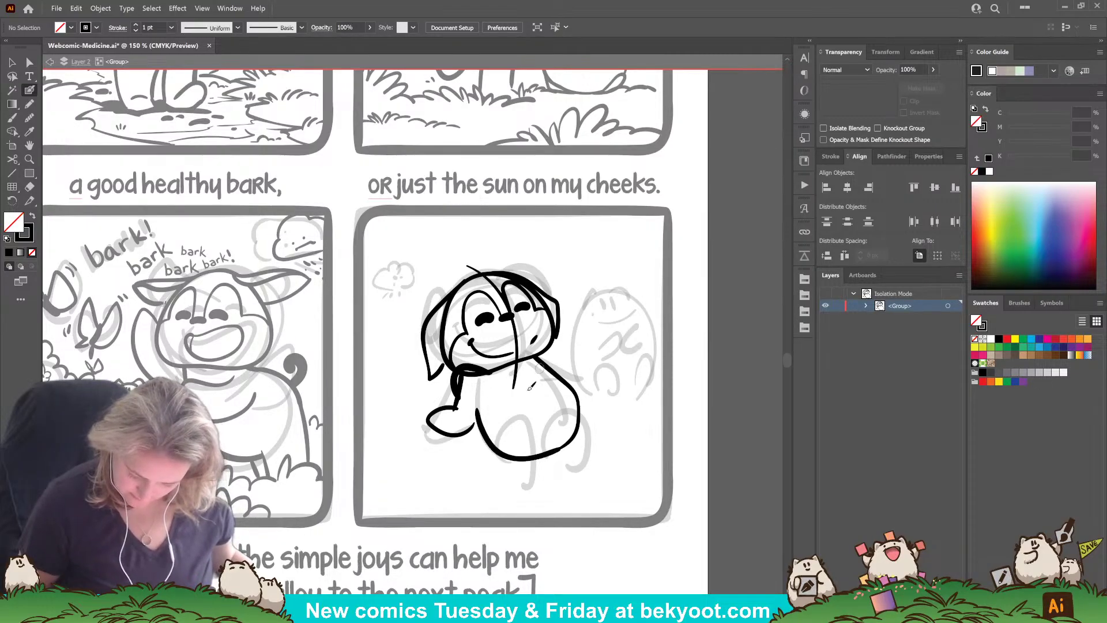
Step: Ink the dog's two oval feet and the lines joining the outer foot to the body
mouse_move(529, 482)
mouse_down()
mouse_move(509, 458)
mouse_move(530, 438)
mouse_move(544, 454)
mouse_move(528, 482)
mouse_up()
drag(579, 395, 601, 416)
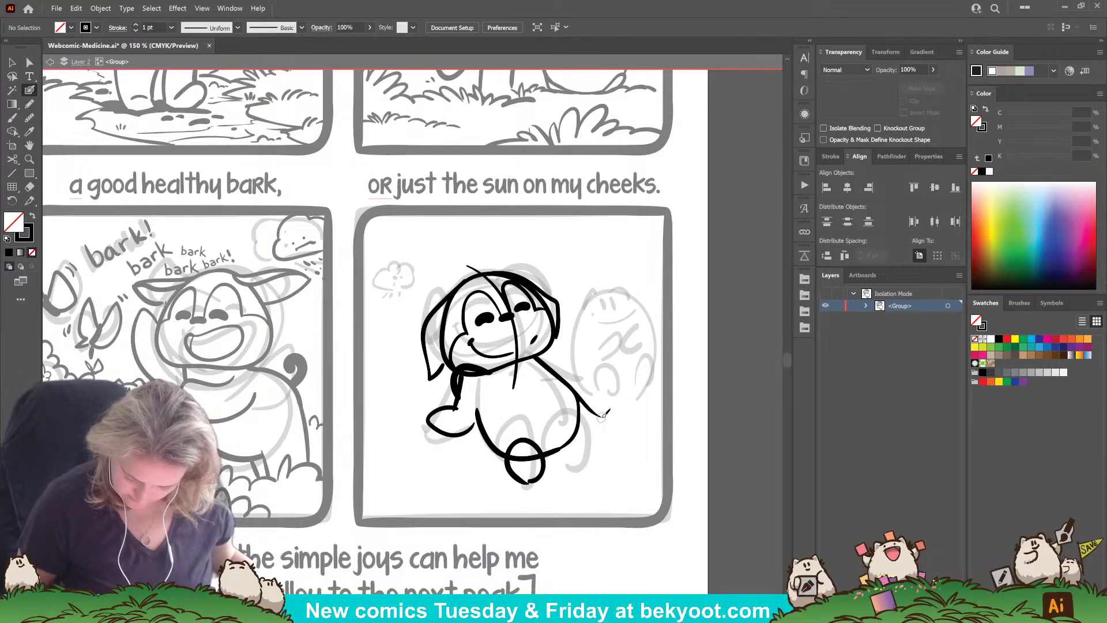
mouse_move(594, 458)
mouse_down()
mouse_move(599, 409)
mouse_move(618, 404)
mouse_move(624, 426)
mouse_move(592, 458)
mouse_up()
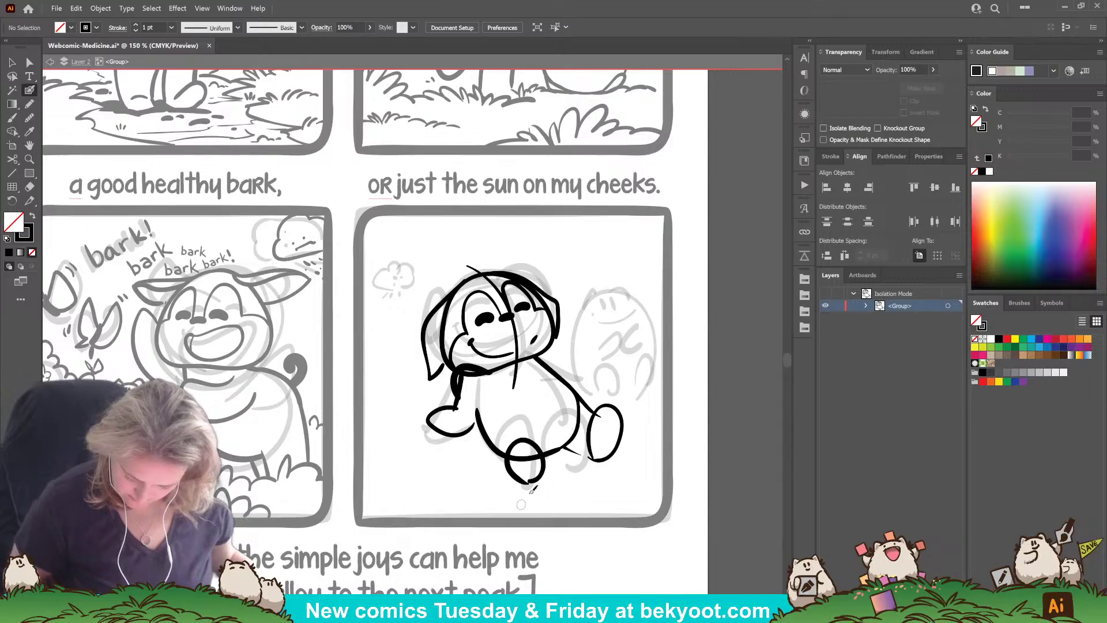
mouse_move(508, 413)
mouse_down()
mouse_move(526, 418)
mouse_move(542, 448)
mouse_up()
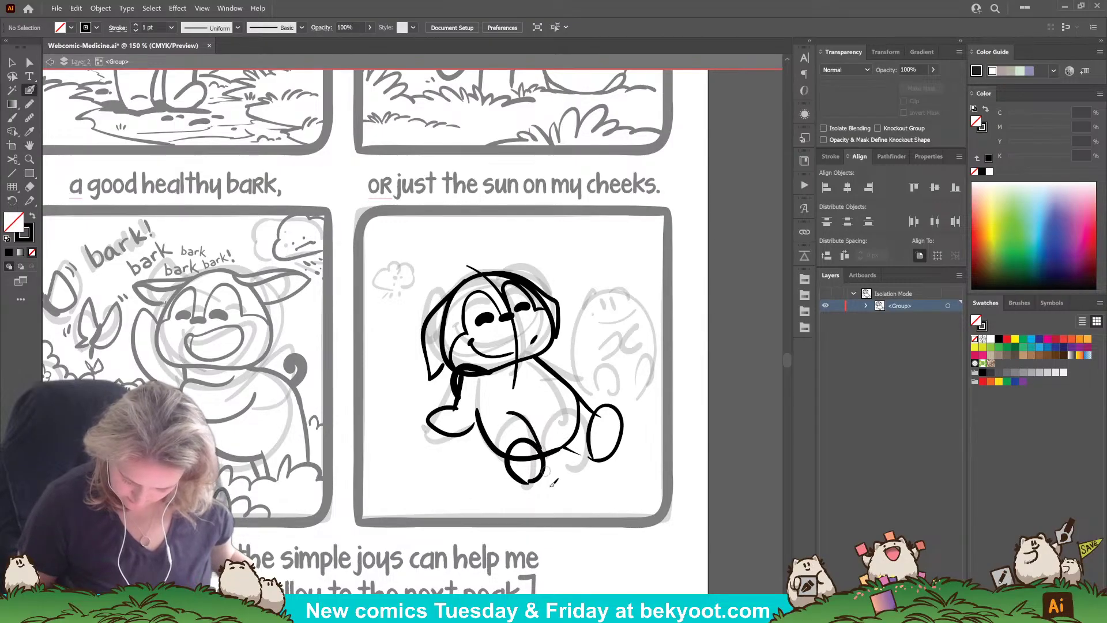
key(ctrl+z)
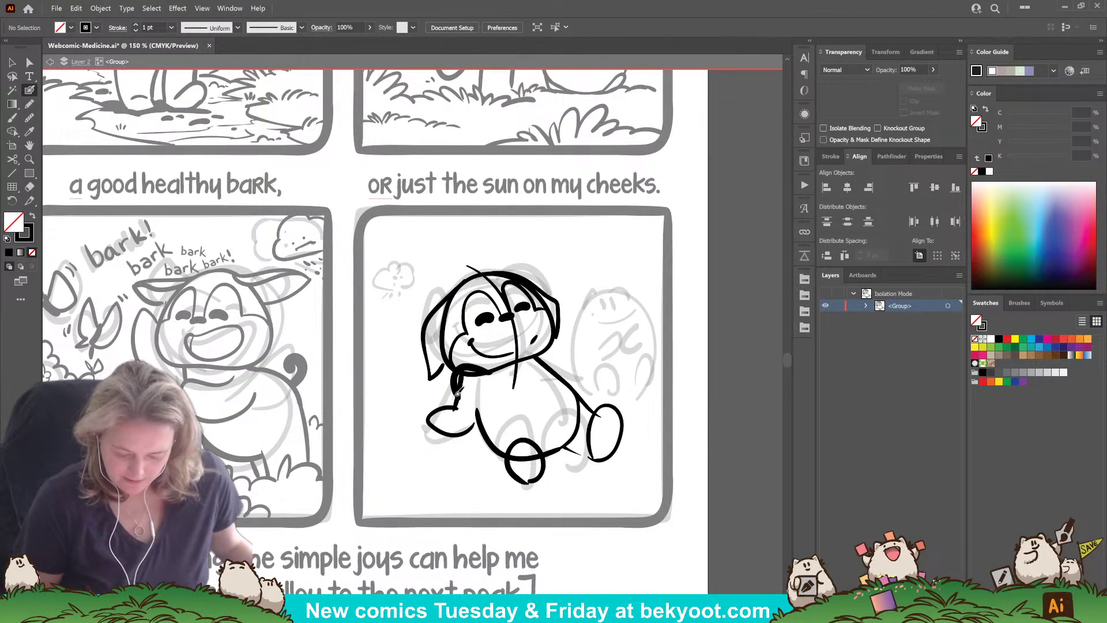
Step: Extend the body's left outline upward beside the dog's arm
drag(458, 395, 477, 416)
key(ctrl+z)
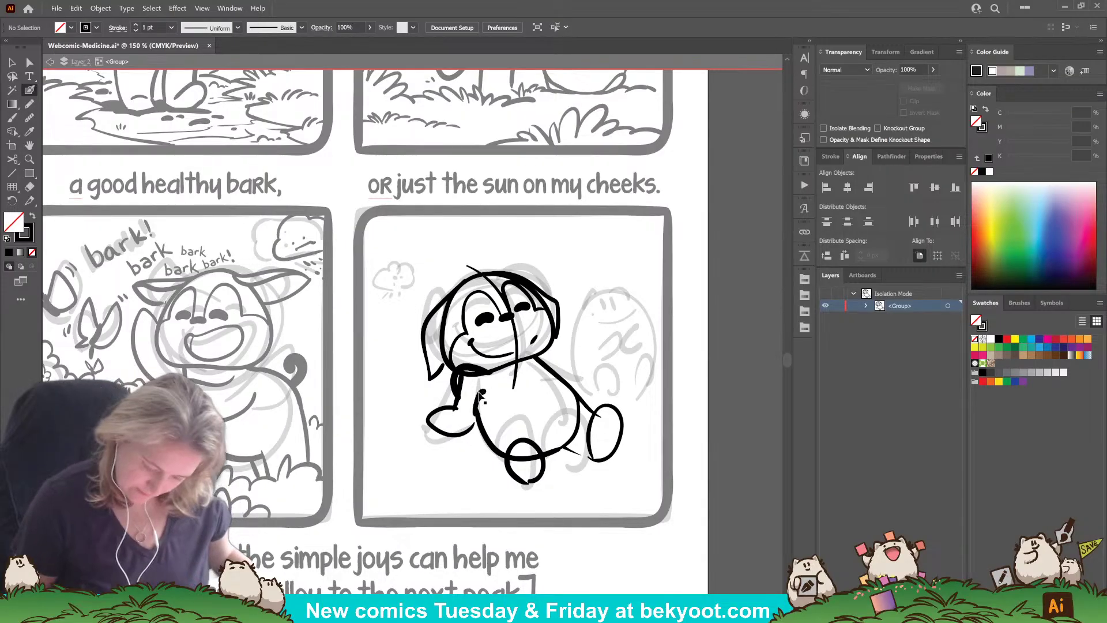
drag(483, 390, 478, 416)
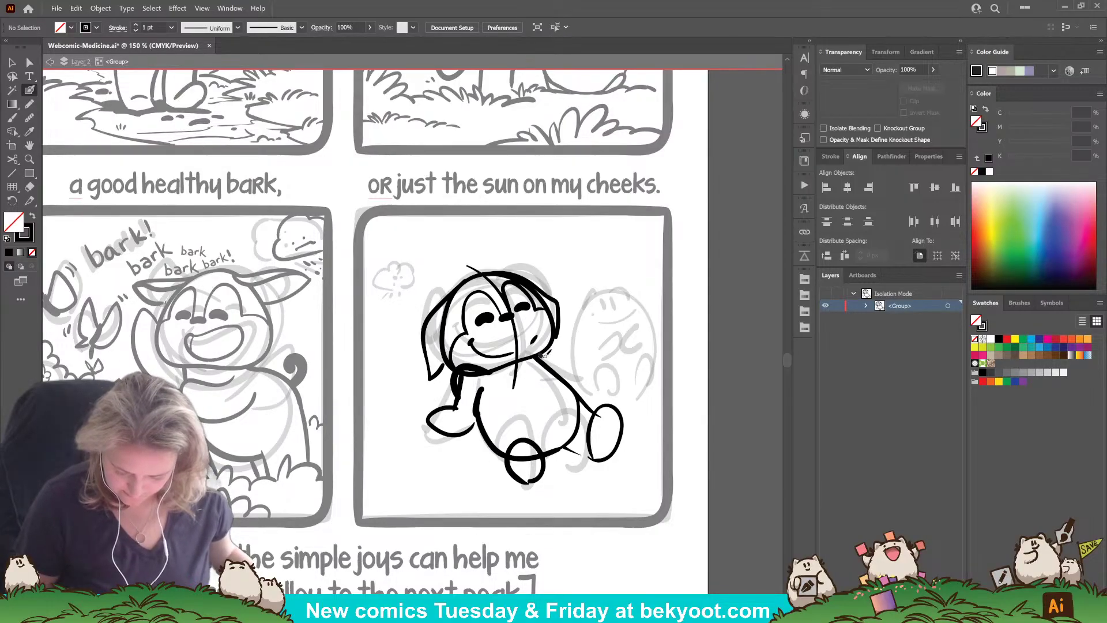
Step: Ink the dog's right arm behind the body and a curved belly line inside the torso
mouse_move(541, 356)
mouse_down()
mouse_move(573, 365)
mouse_move(571, 383)
mouse_up()
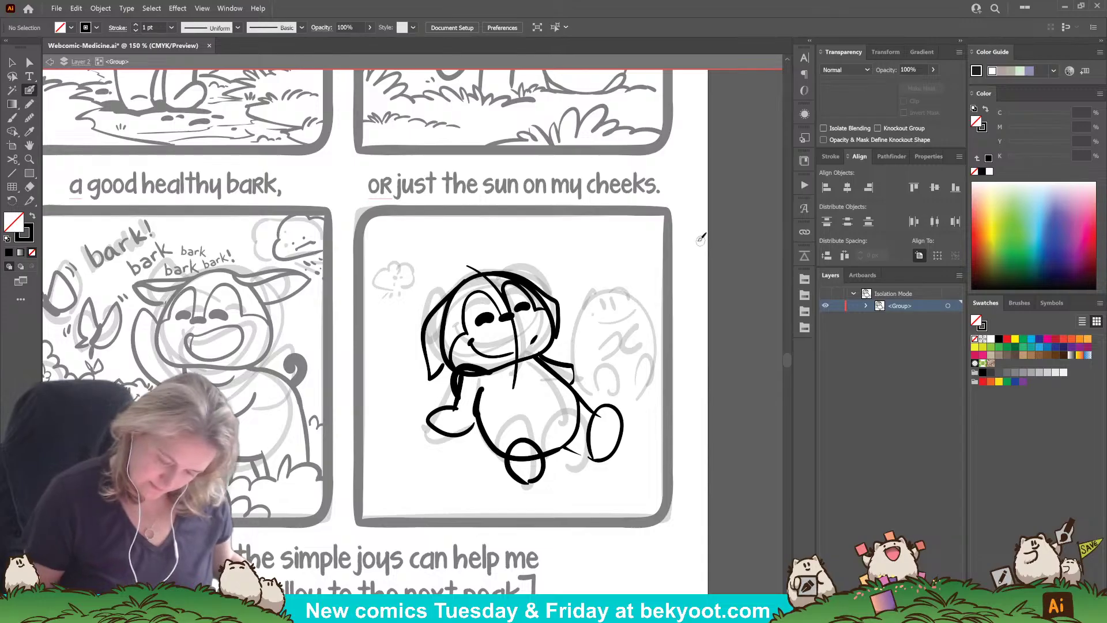
mouse_move(514, 361)
mouse_down()
mouse_move(563, 425)
mouse_move(552, 451)
mouse_up()
Step: Scale the dog's complete head down slightly and nudge it into place over the body
drag(561, 497, 530, 528)
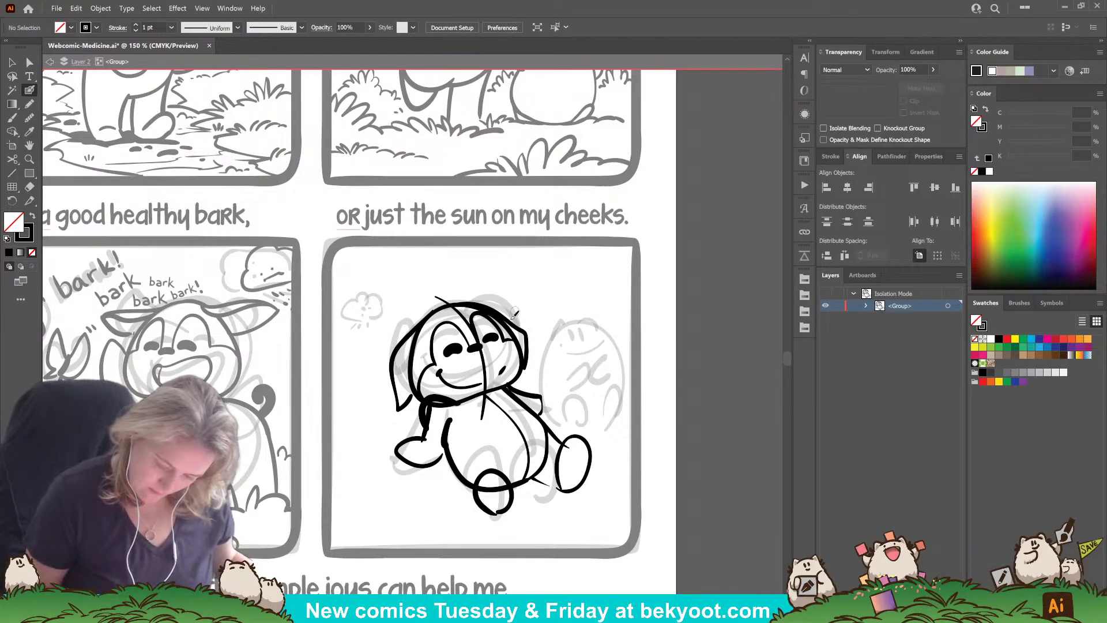
drag(393, 300, 532, 374)
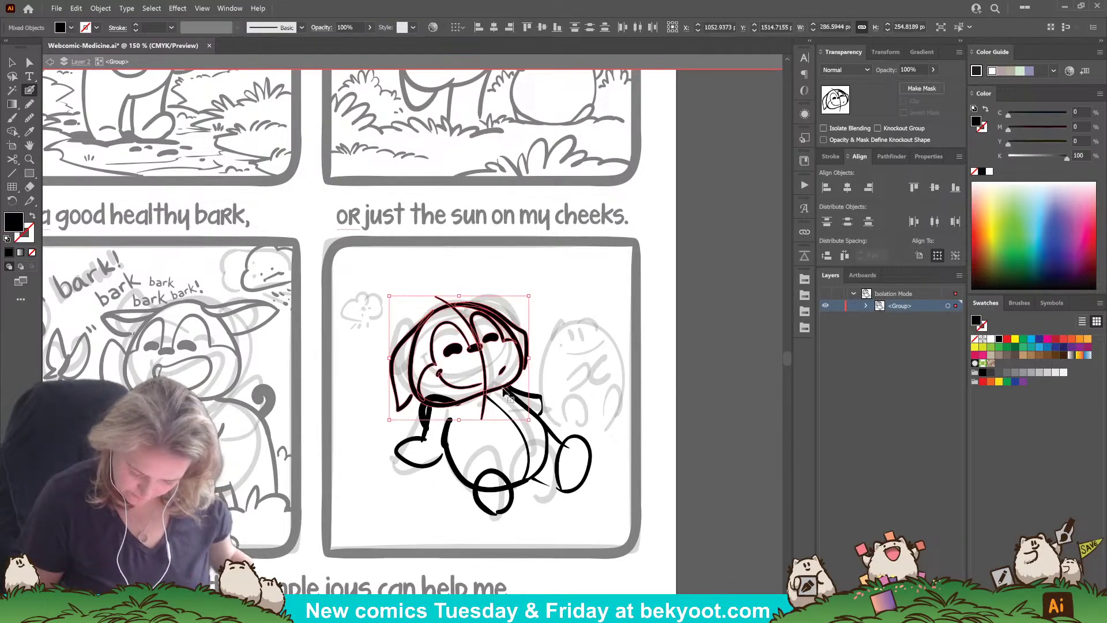
drag(529, 296, 522, 301)
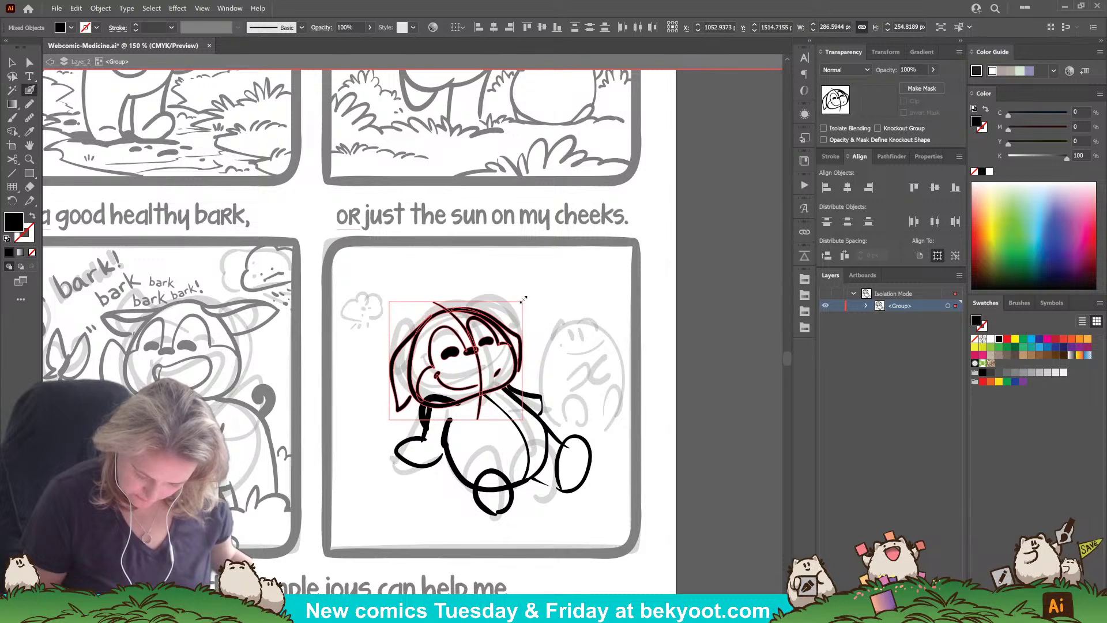
drag(483, 391, 481, 389)
ctrl+click(539, 285)
drag(408, 509, 432, 483)
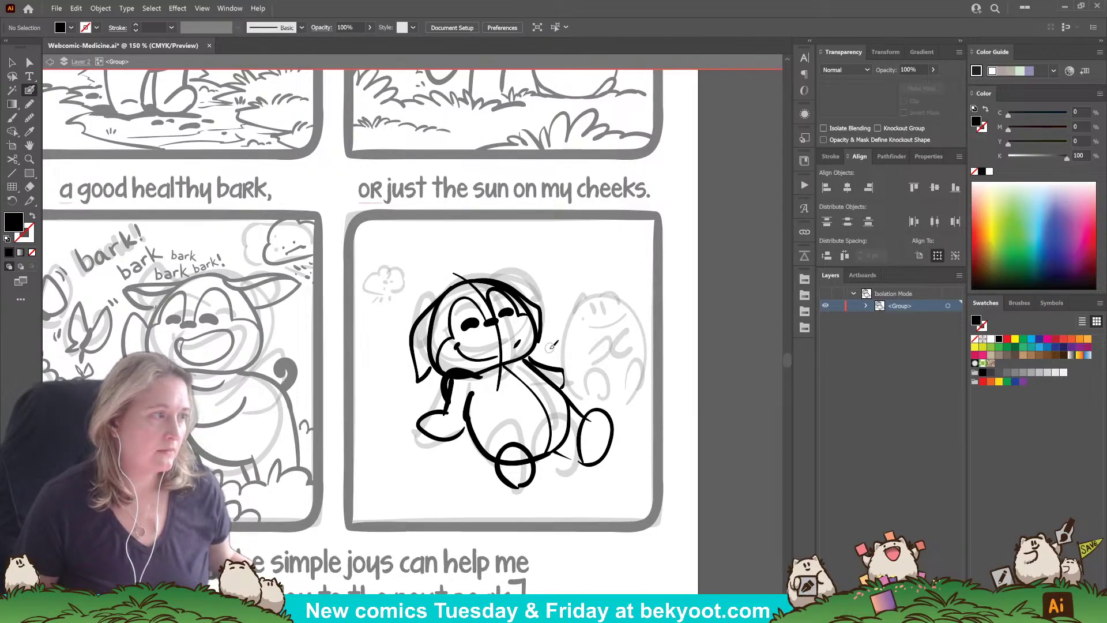
Step: Shift the whole inked dog slightly left within the panel and ink grass blades beside its resting hand
mouse_move(468, 490)
mouse_down()
mouse_move(390, 479)
mouse_move(425, 477)
mouse_up()
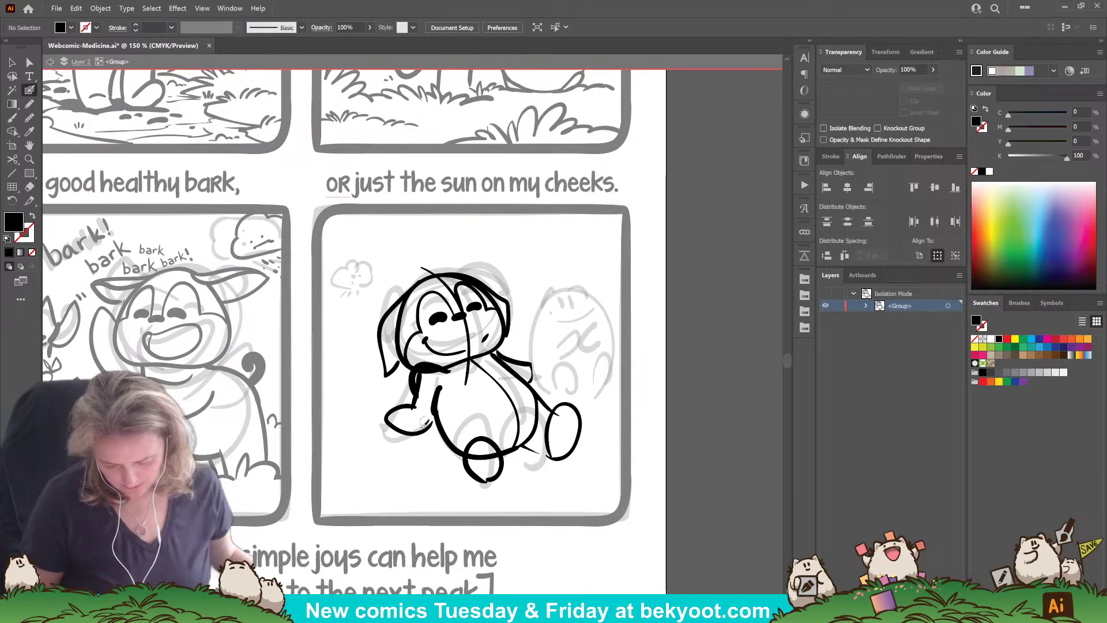
mouse_move(376, 243)
mouse_down()
mouse_move(557, 472)
mouse_move(509, 444)
mouse_up()
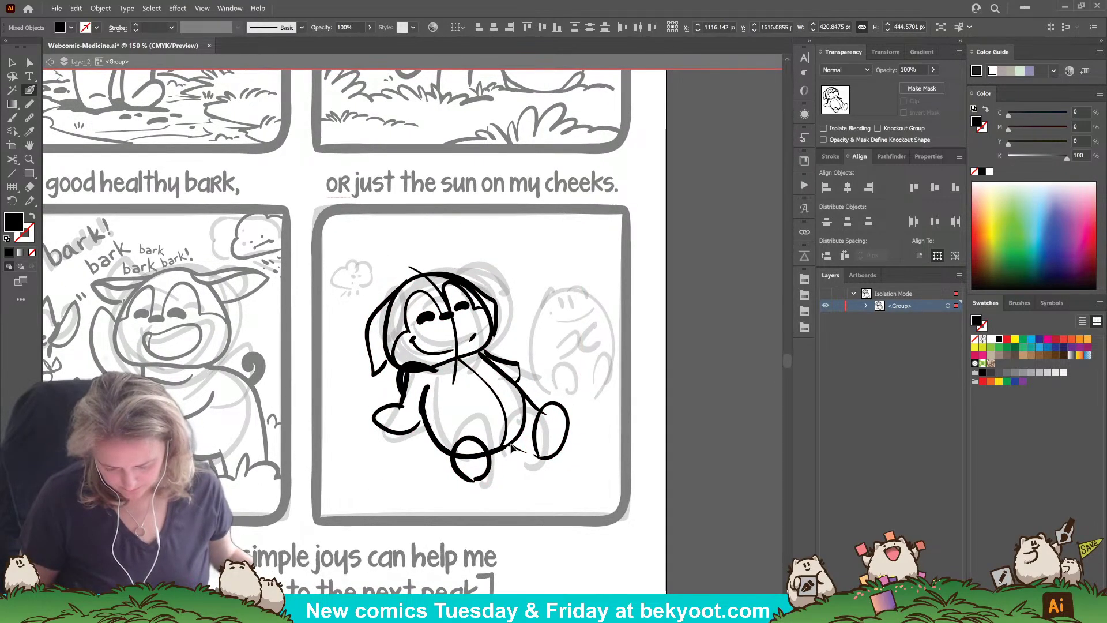
ctrl+click(526, 466)
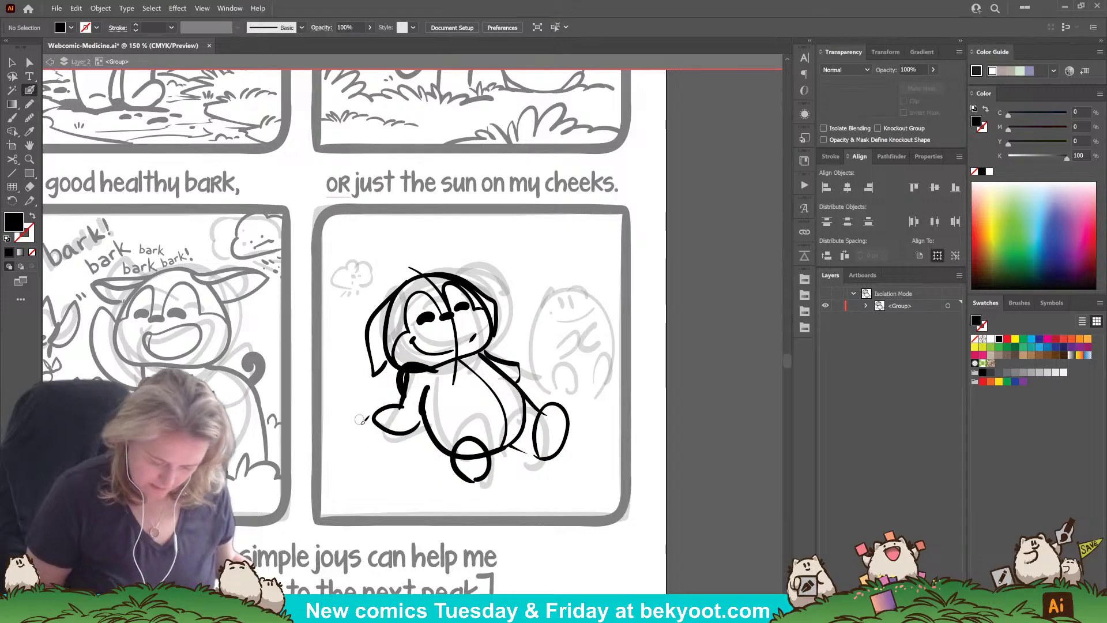
drag(344, 425, 375, 429)
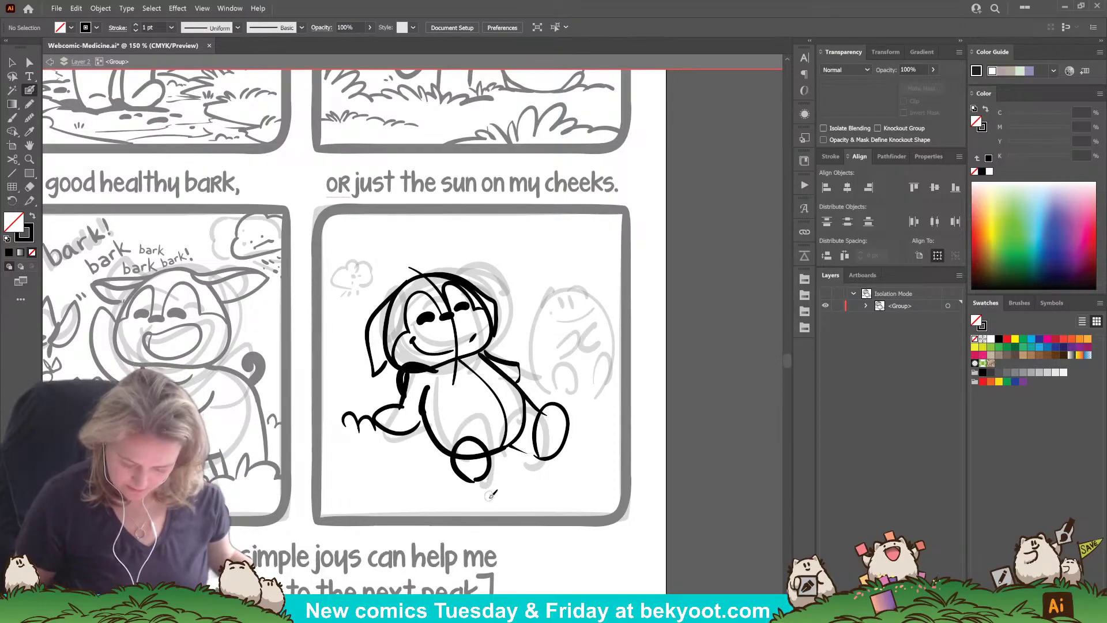
Step: Replace the dog's oval front foot with a longer leg and foot extending below the belly
mouse_move(478, 495)
mouse_down()
mouse_move(488, 449)
mouse_move(503, 487)
mouse_move(489, 498)
mouse_up()
ctrl+click(472, 441)
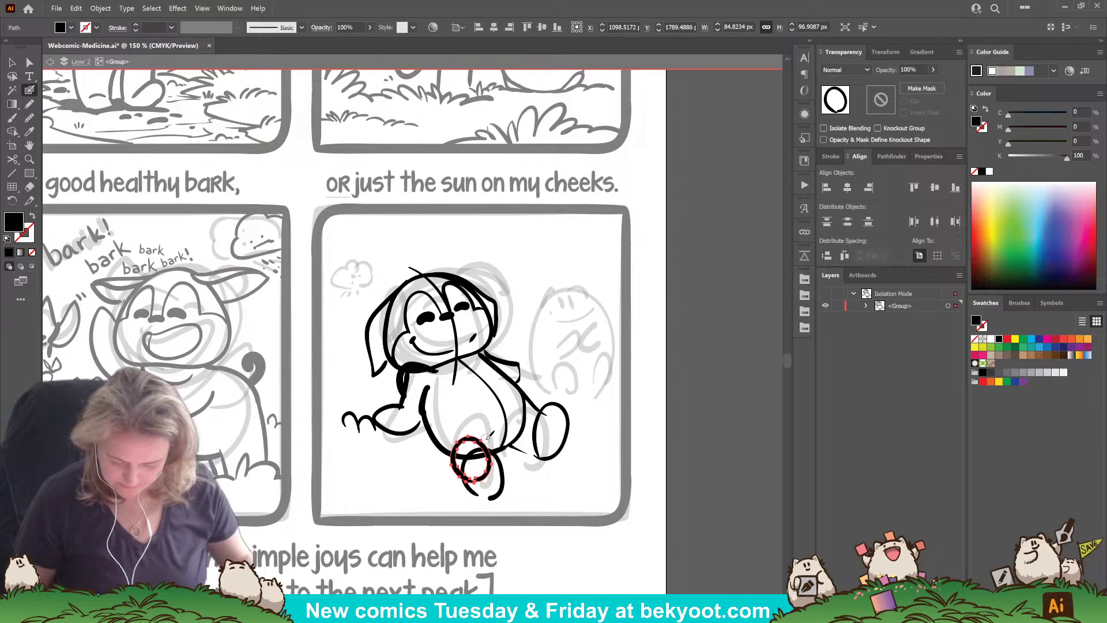
key(Delete)
drag(428, 425, 477, 493)
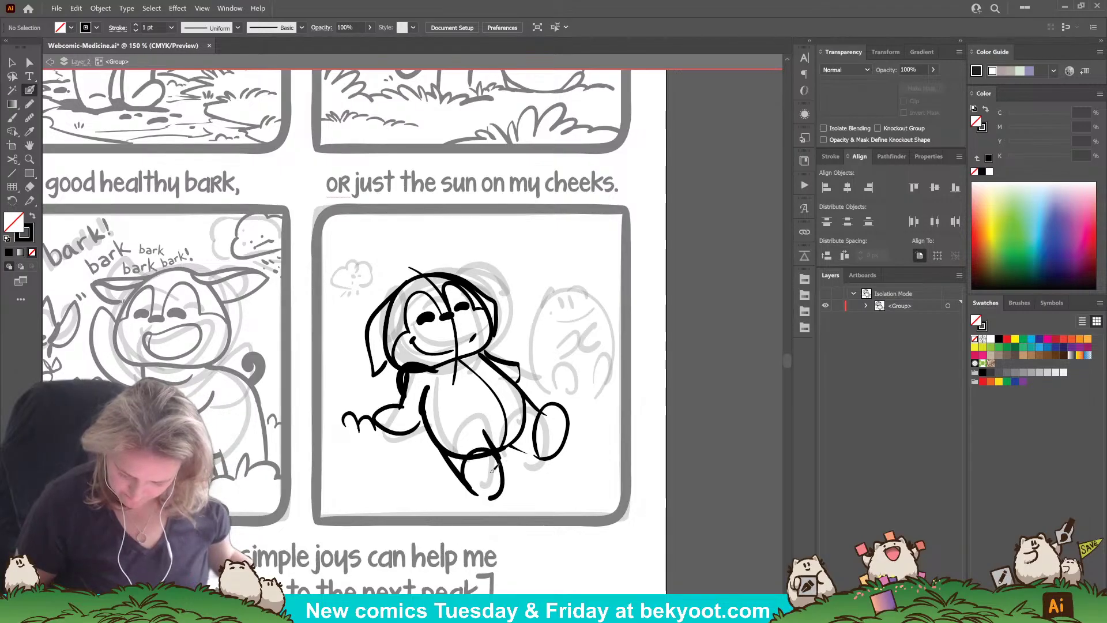
Step: Ink grass tufts and ground strokes around both of the dog's feet
drag(535, 487, 547, 491)
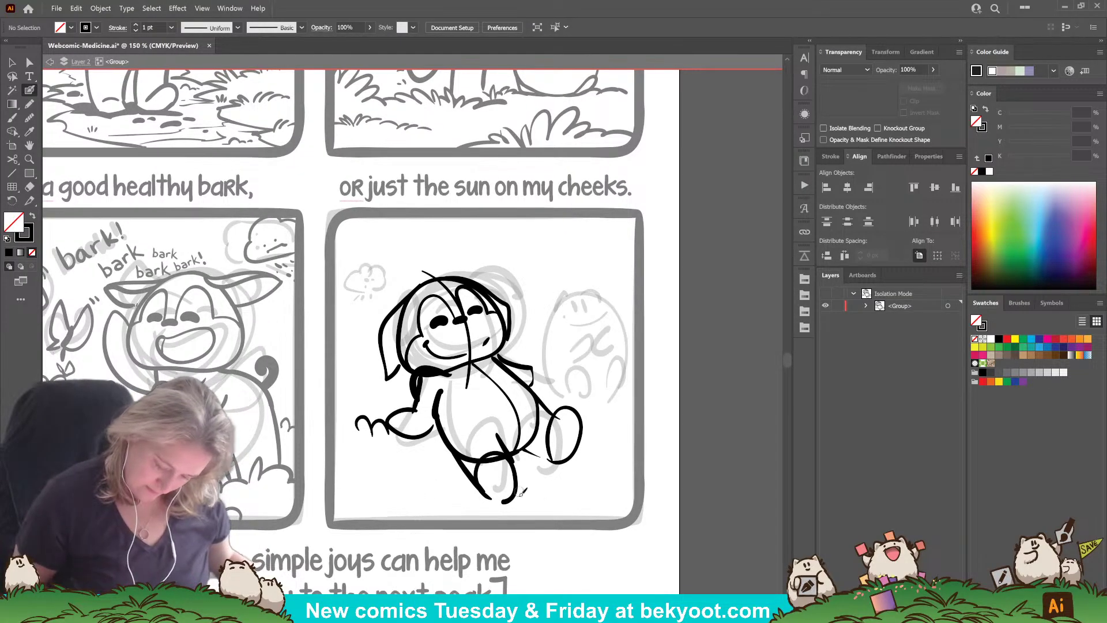
mouse_move(437, 495)
mouse_down()
mouse_move(434, 473)
mouse_move(448, 489)
mouse_move(454, 468)
mouse_move(457, 487)
mouse_move(530, 497)
mouse_move(548, 459)
mouse_move(537, 463)
mouse_move(540, 453)
mouse_move(593, 460)
mouse_move(583, 438)
mouse_move(590, 446)
mouse_move(616, 446)
mouse_up()
drag(463, 418, 473, 433)
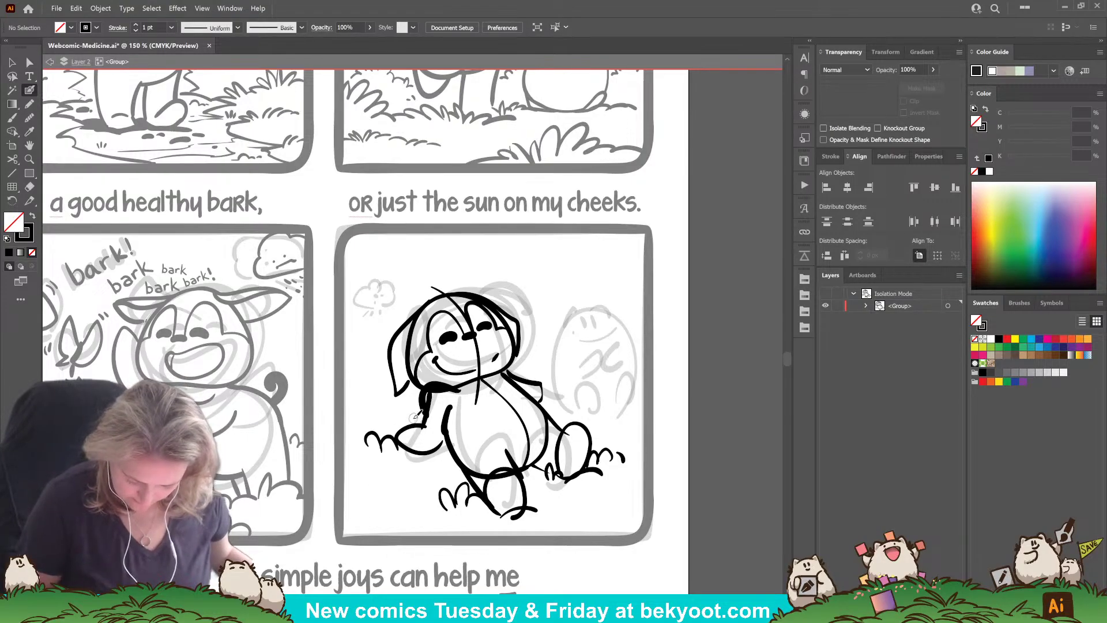
mouse_move(414, 417)
mouse_down()
mouse_move(402, 432)
mouse_move(427, 468)
mouse_move(444, 456)
mouse_up()
key(ctrl+z)
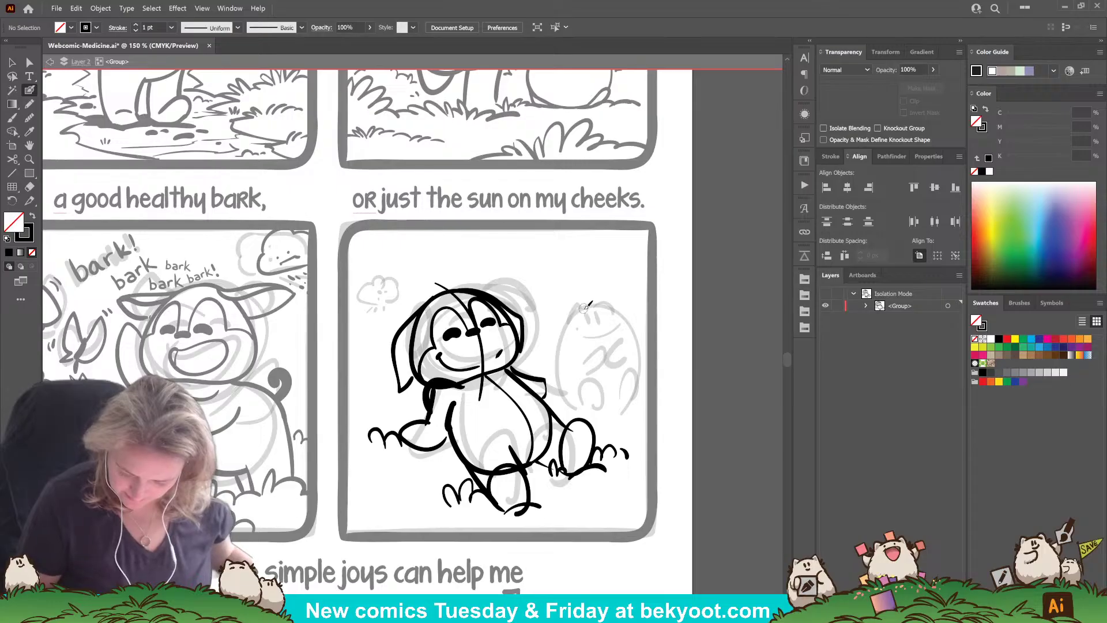
Step: Ink the small round companion's head beside the dog, with pointed ears, closed eyes, a smile and side fur tufts
mouse_move(577, 312)
mouse_down()
mouse_move(615, 309)
mouse_move(603, 305)
mouse_up()
key(ctrl+z)
key(ctrl+z)
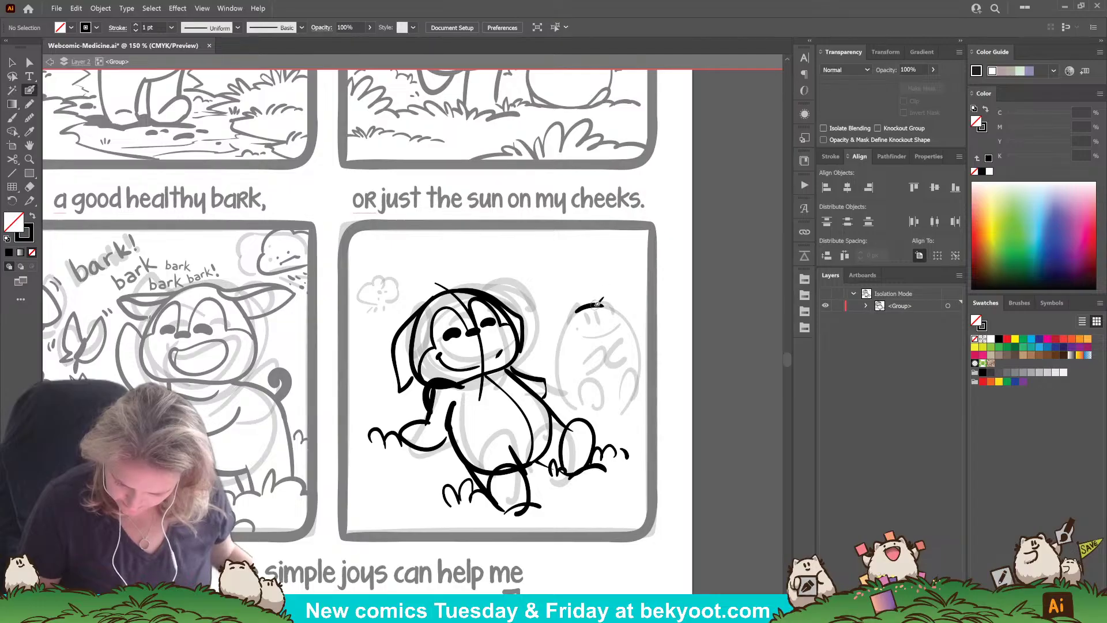
mouse_move(624, 304)
mouse_down()
mouse_move(571, 302)
mouse_move(557, 340)
mouse_up()
mouse_move(627, 300)
mouse_down()
mouse_move(629, 312)
mouse_move(597, 320)
mouse_move(597, 334)
mouse_move(610, 327)
mouse_up()
key(ctrl+z)
key(ctrl+z)
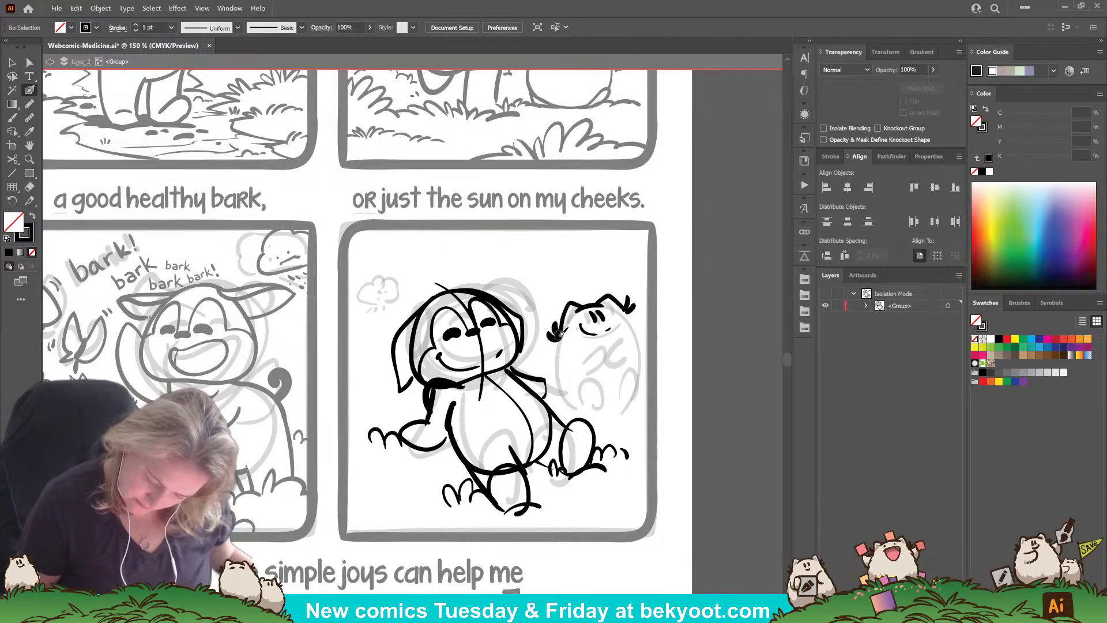
Step: Ink the companion's rounded body outline, two small feet and the paws meeting on its chest
mouse_move(555, 349)
mouse_down()
mouse_move(559, 390)
mouse_move(608, 412)
mouse_up()
mouse_move(629, 305)
mouse_down()
mouse_move(655, 360)
mouse_move(647, 392)
mouse_move(638, 403)
mouse_move(586, 388)
mouse_move(597, 386)
mouse_move(601, 412)
mouse_move(647, 382)
mouse_move(625, 405)
mouse_move(639, 381)
mouse_move(626, 411)
mouse_up()
key(ctrl+z)
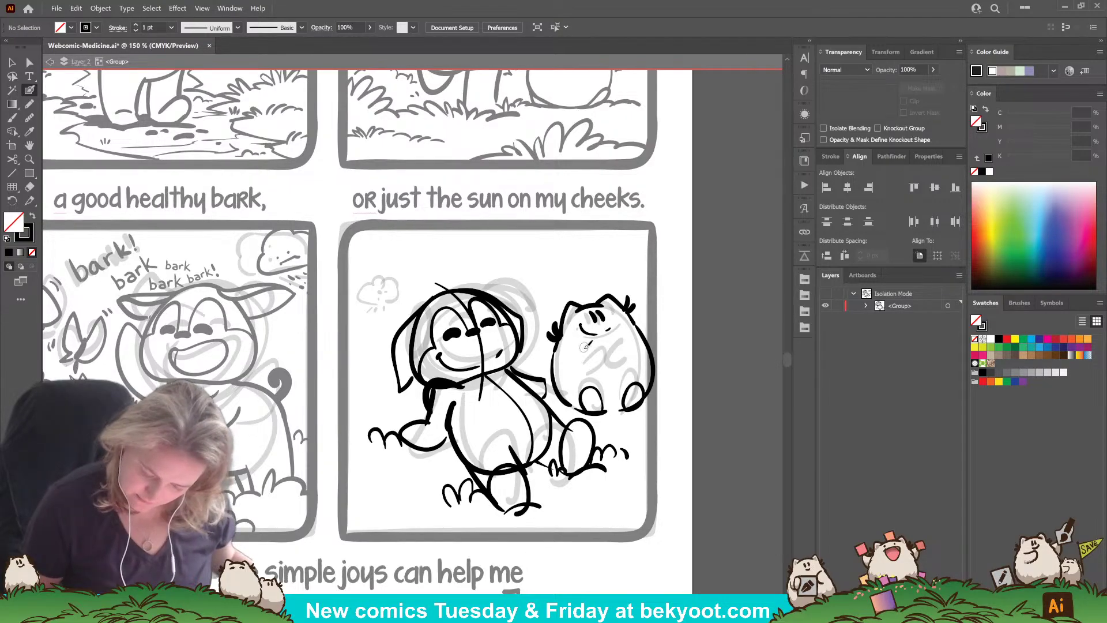
mouse_move(583, 354)
mouse_down()
mouse_move(606, 369)
mouse_move(621, 340)
mouse_move(609, 346)
mouse_move(624, 370)
mouse_up()
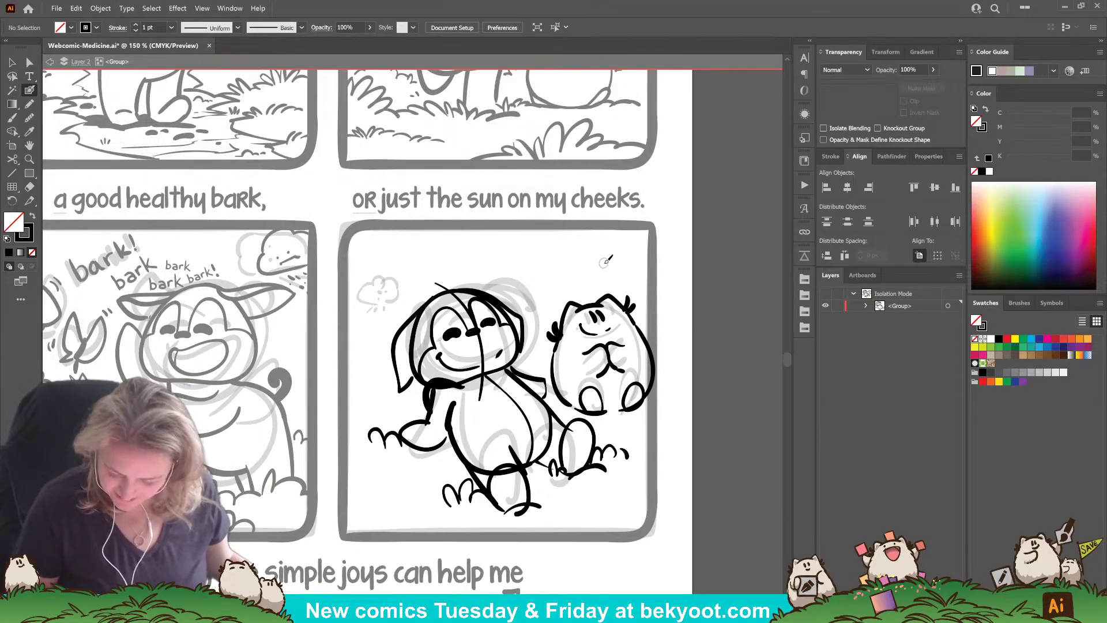
Step: Scale the complete companion drawing down slightly and nudge it away from the panel's right border
drag(583, 312, 649, 365)
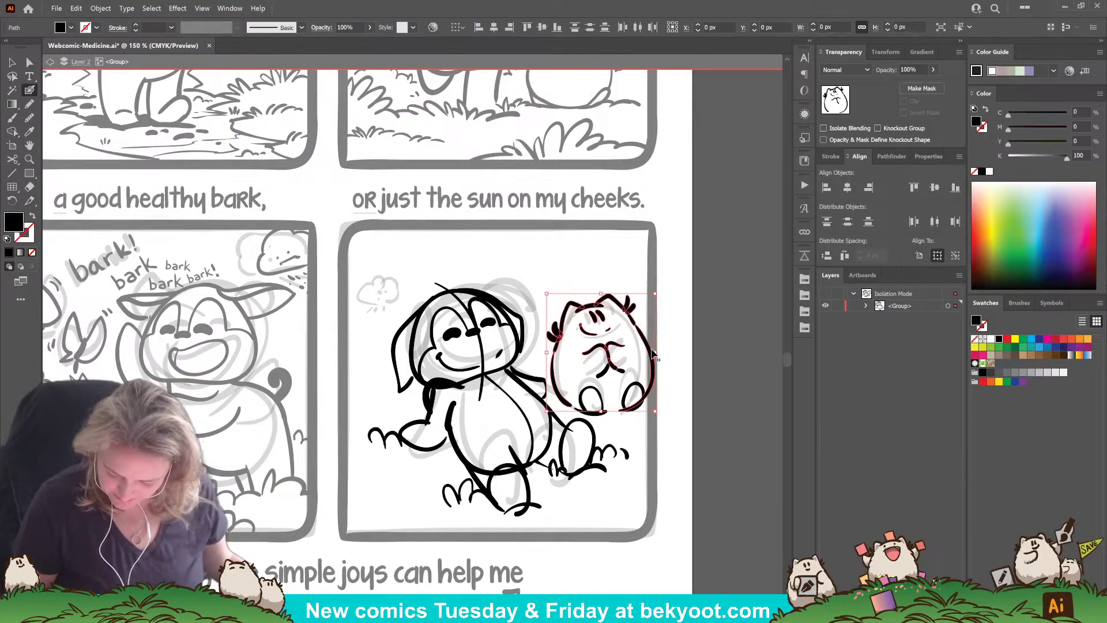
ctrl+shift+click(600, 397)
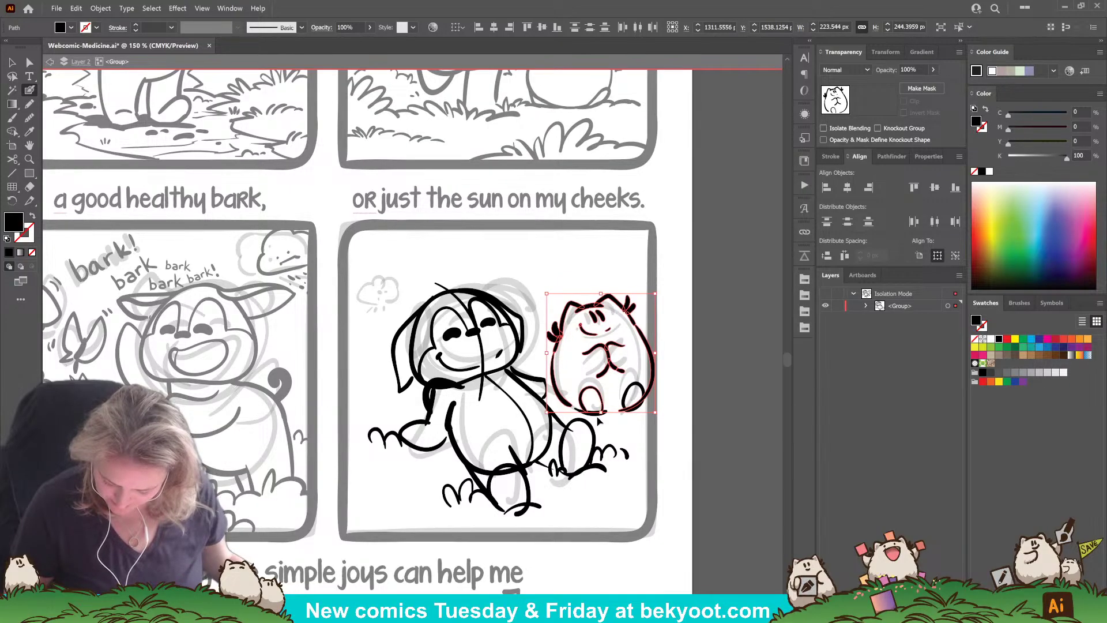
ctrl+shift+click(598, 414)
ctrl+shift+click(636, 385)
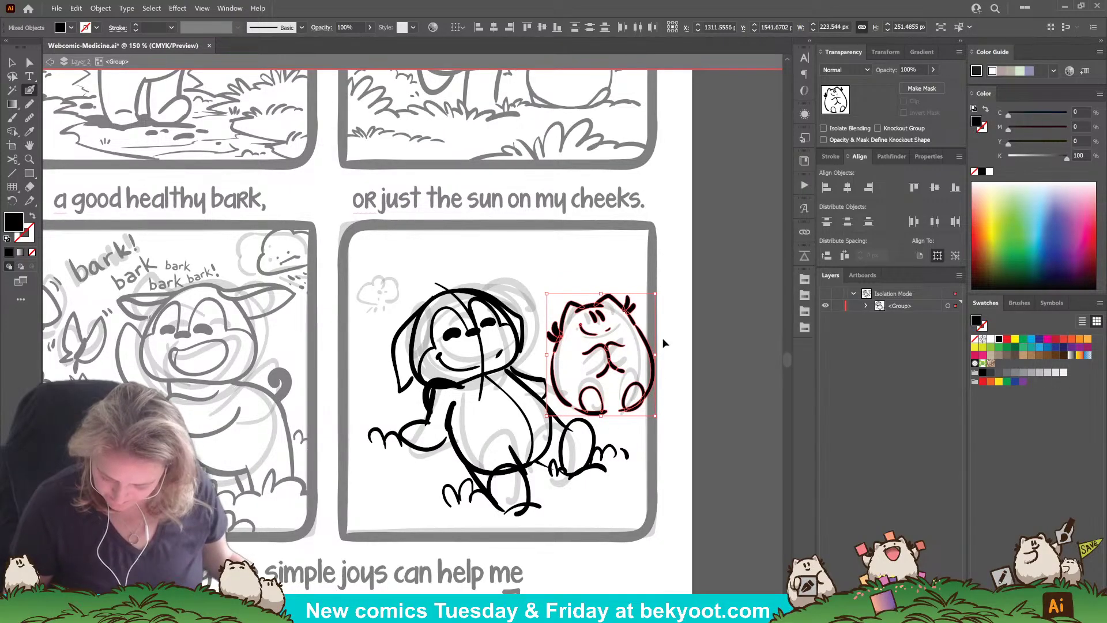
drag(655, 293, 647, 303)
drag(637, 342, 633, 332)
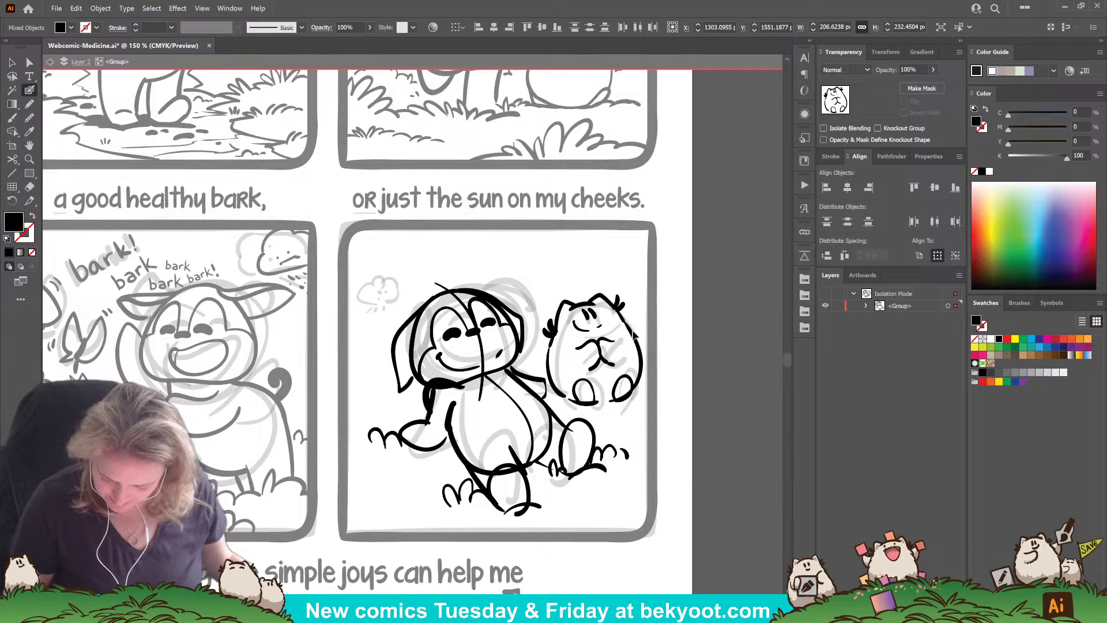
ctrl+click(673, 331)
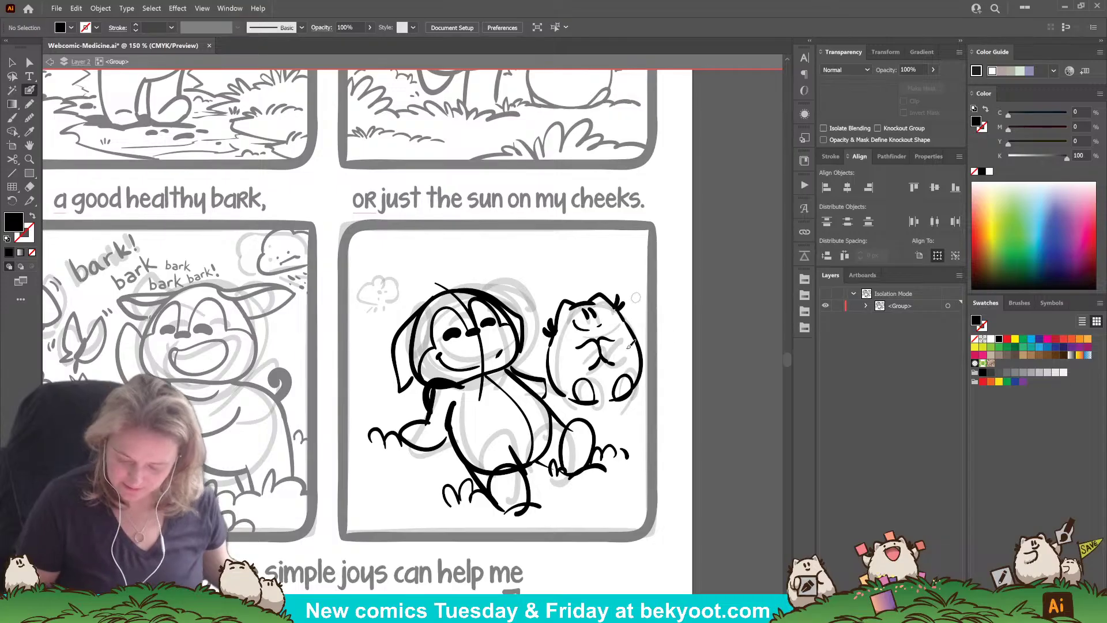
Step: Delete the companion's right body outline and redraw it as a smooth curve down to the foot
ctrl+click(640, 374)
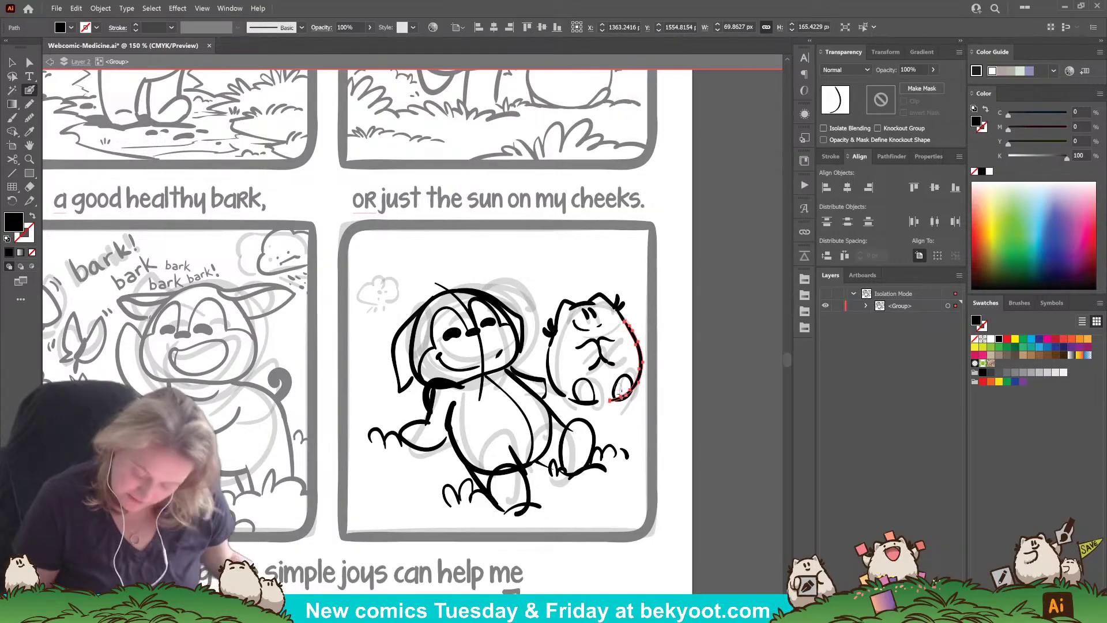
drag(626, 392, 628, 389)
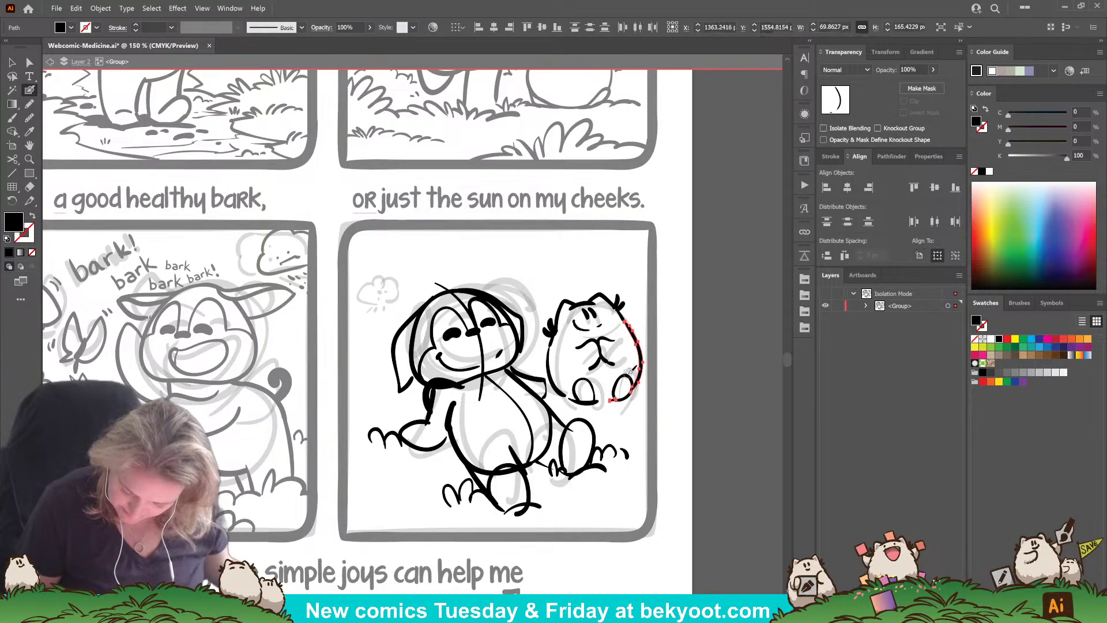
ctrl+click(685, 376)
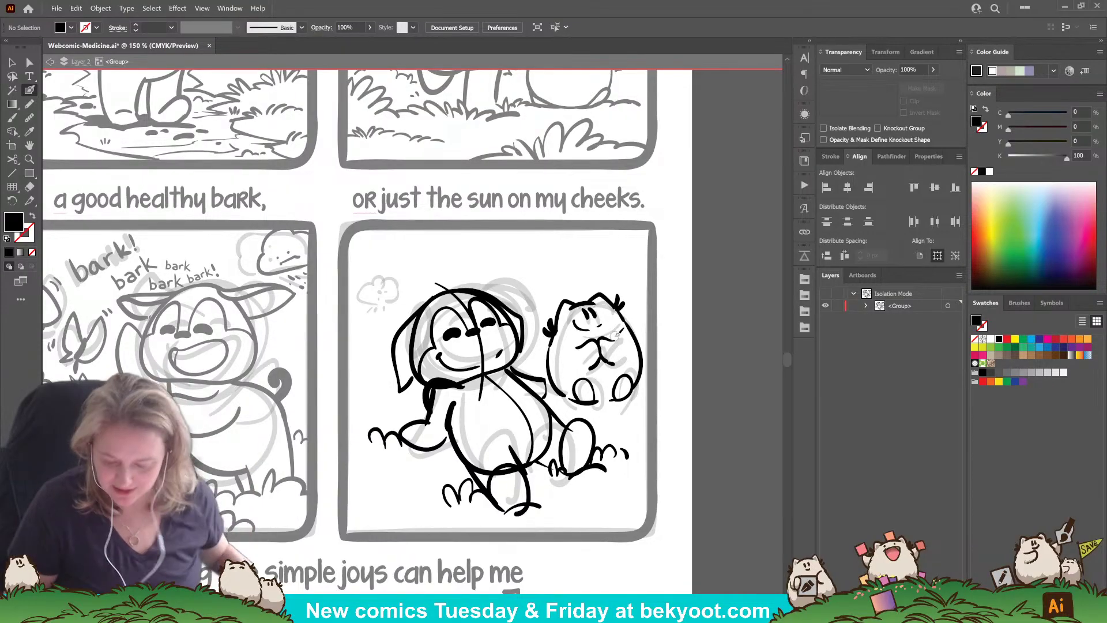
ctrl+click(636, 339)
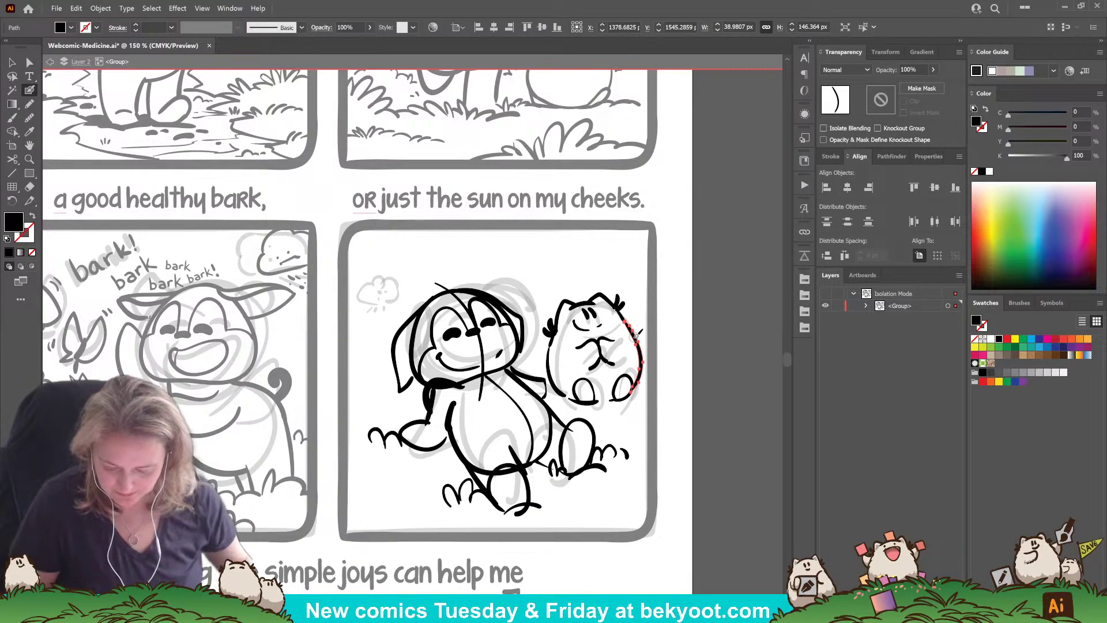
key(Delete)
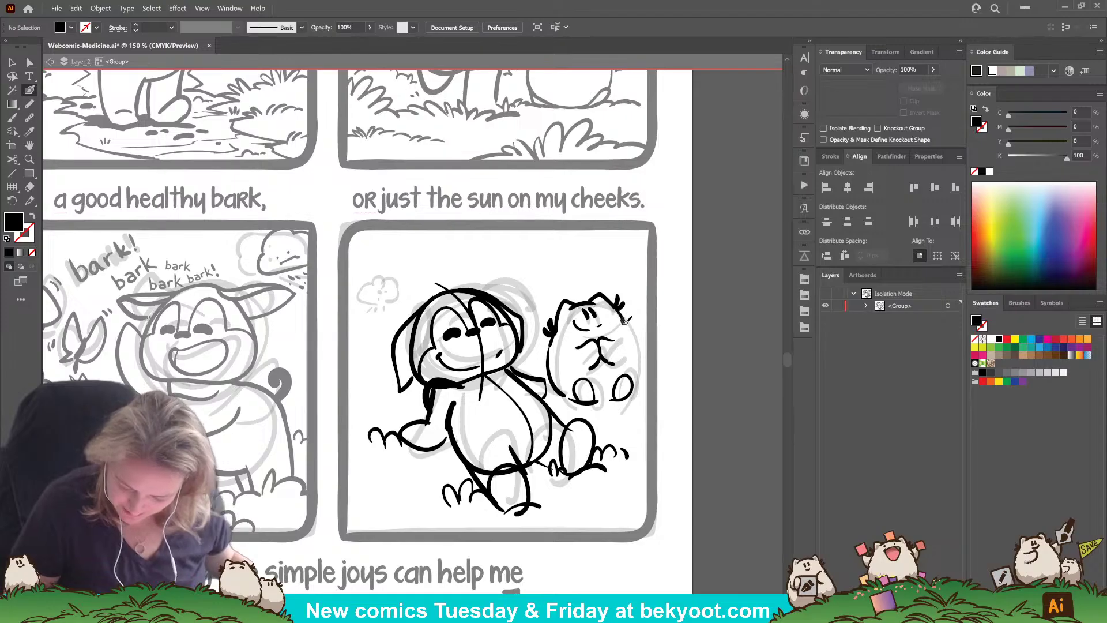
mouse_move(624, 322)
mouse_down()
mouse_move(638, 343)
mouse_move(632, 396)
mouse_up()
key(ctrl+z)
key(ctrl+z)
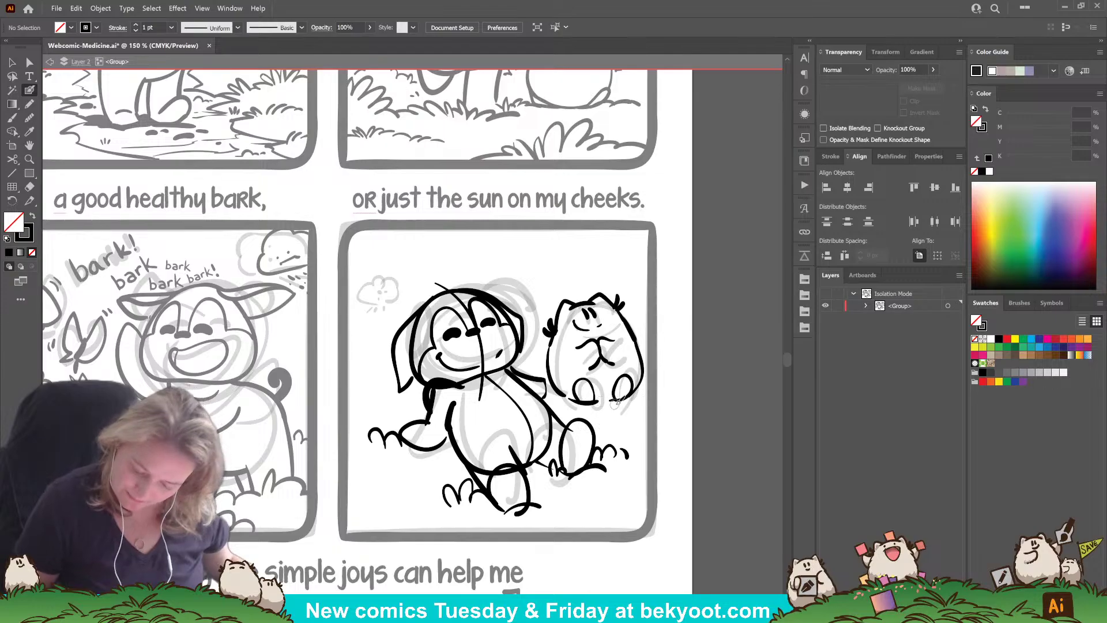
Step: Extend the companion's bottom body line so it joins the two feet
ctrl+click(595, 398)
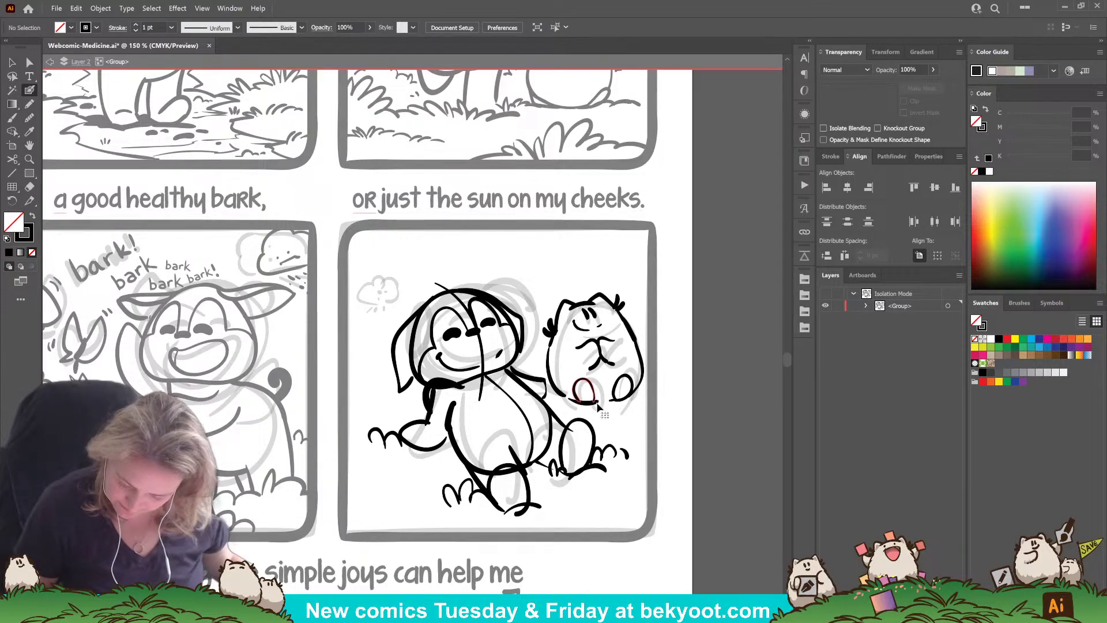
ctrl+click(594, 415)
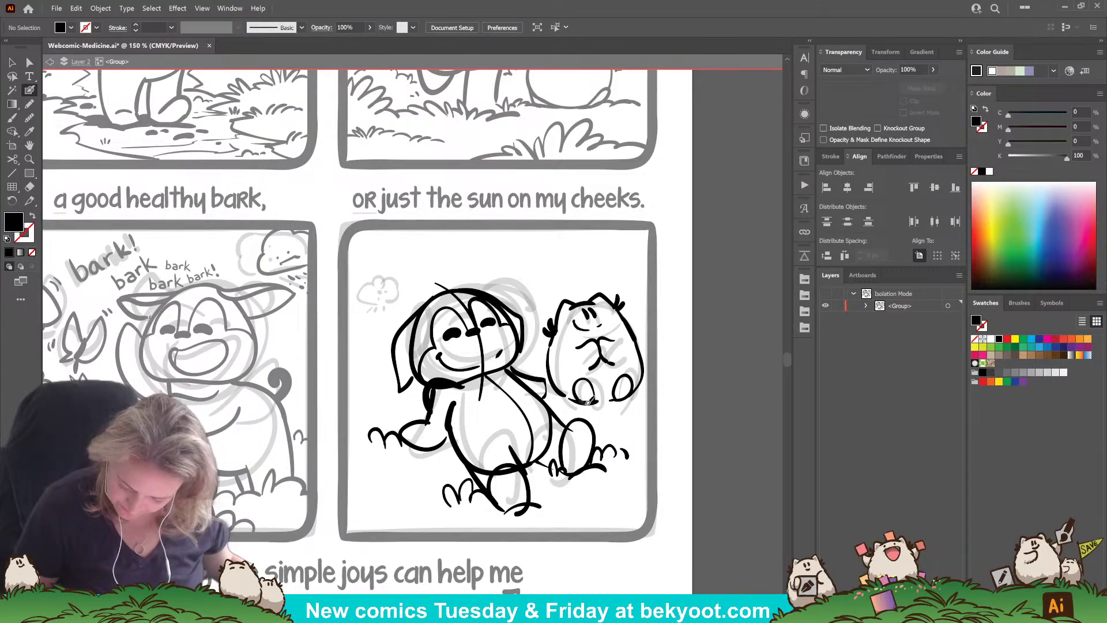
ctrl+click(578, 399)
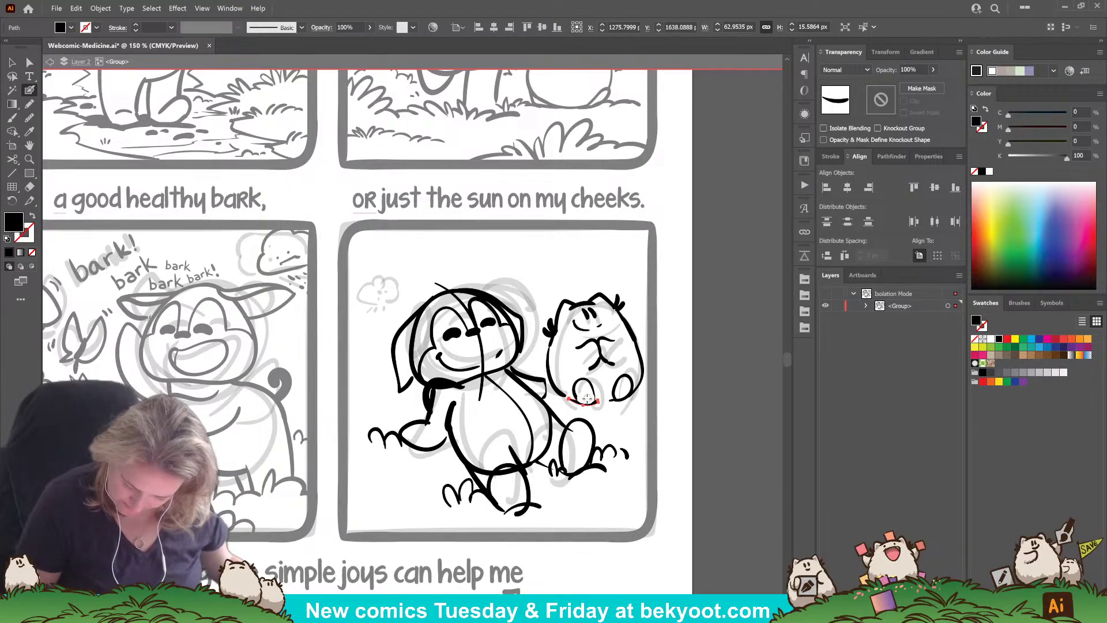
ctrl+click(705, 390)
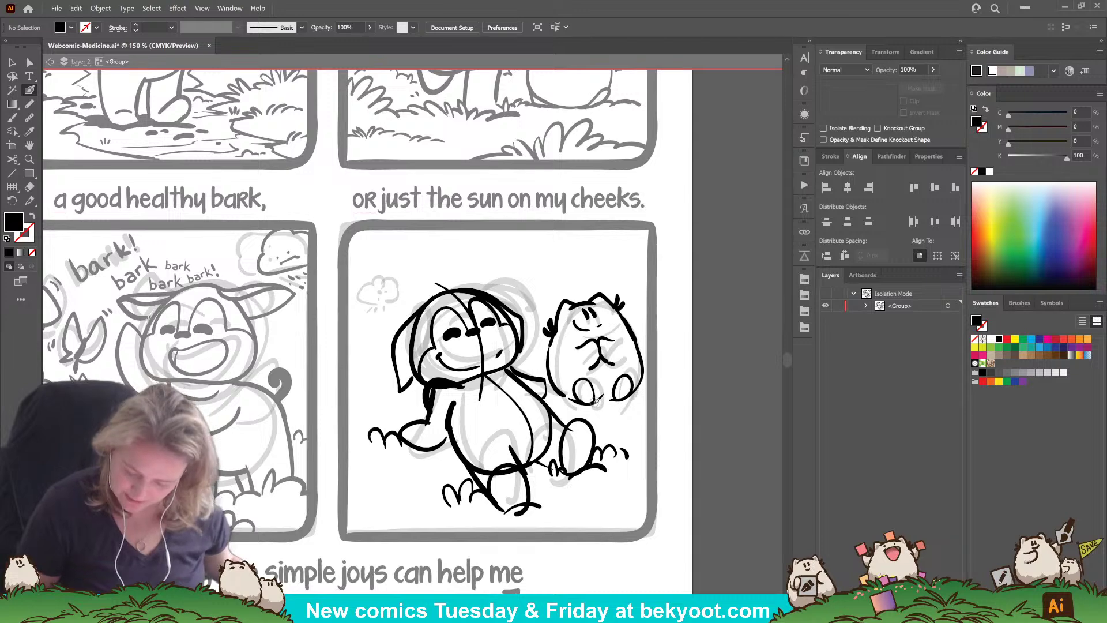
key(shift+x)
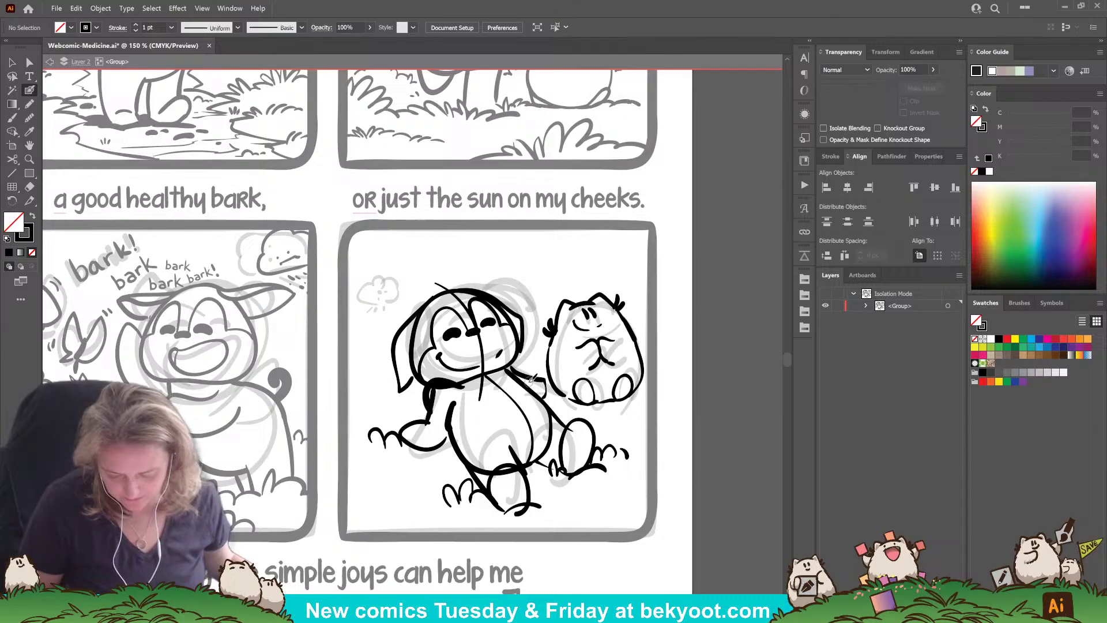
Step: Redraw the dog's hand nearest the companion with a rounded outline
drag(546, 397, 544, 399)
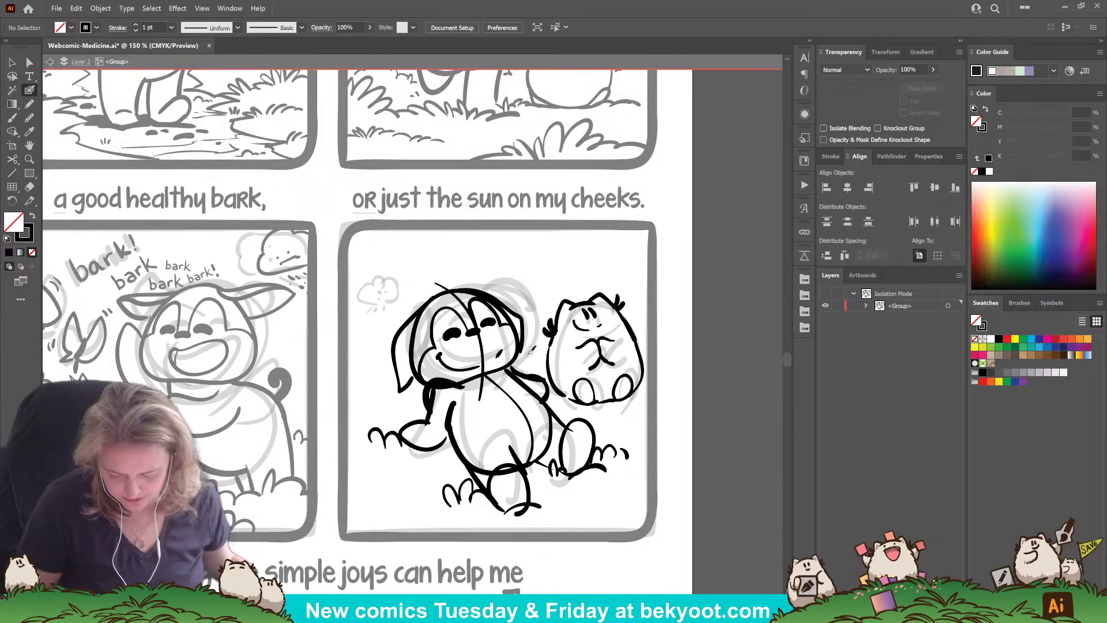
key(ctrl+z)
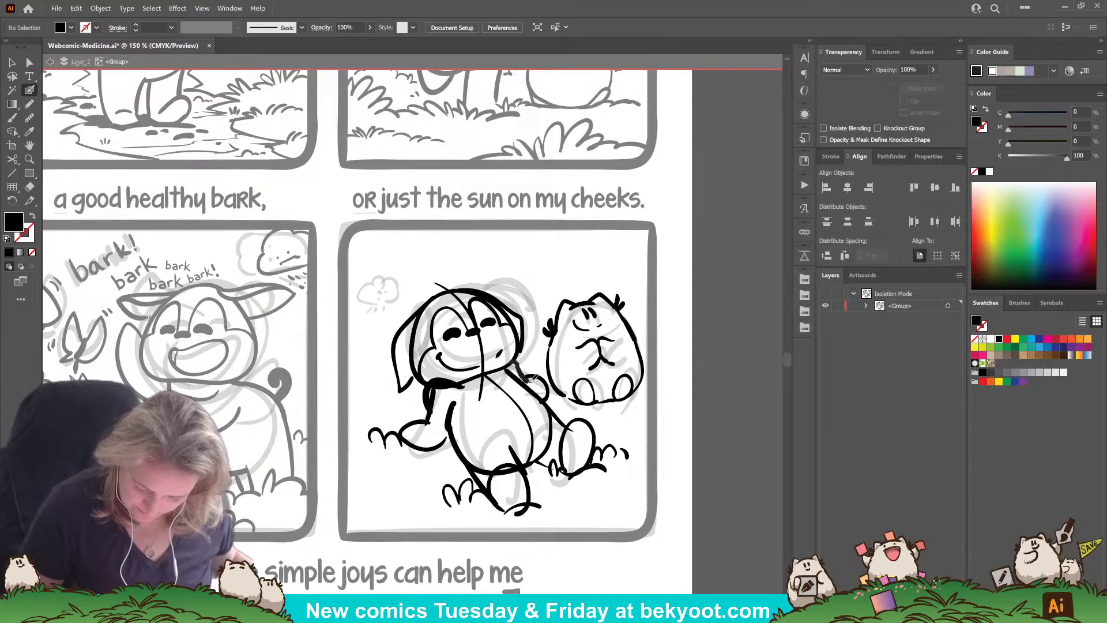
key(shift+x)
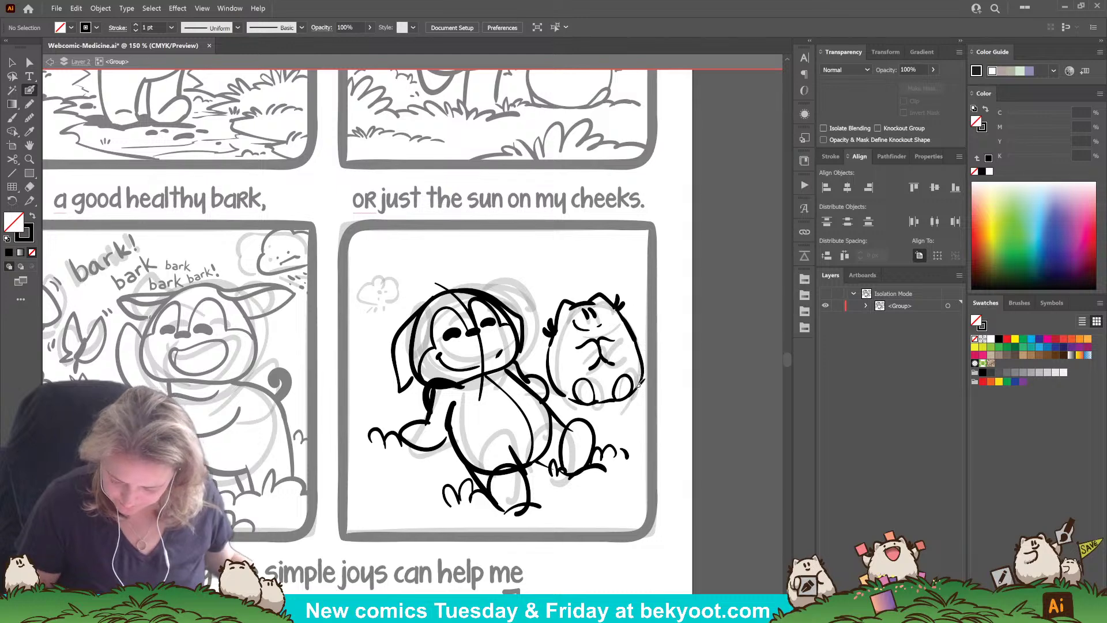
drag(623, 314, 636, 342)
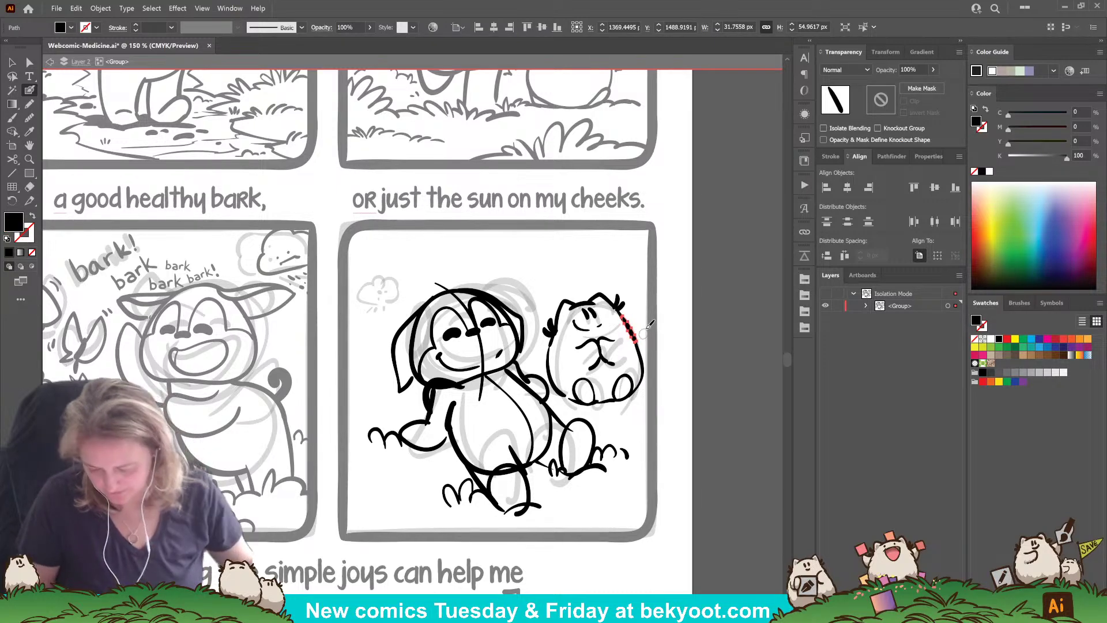
key(ctrl+z)
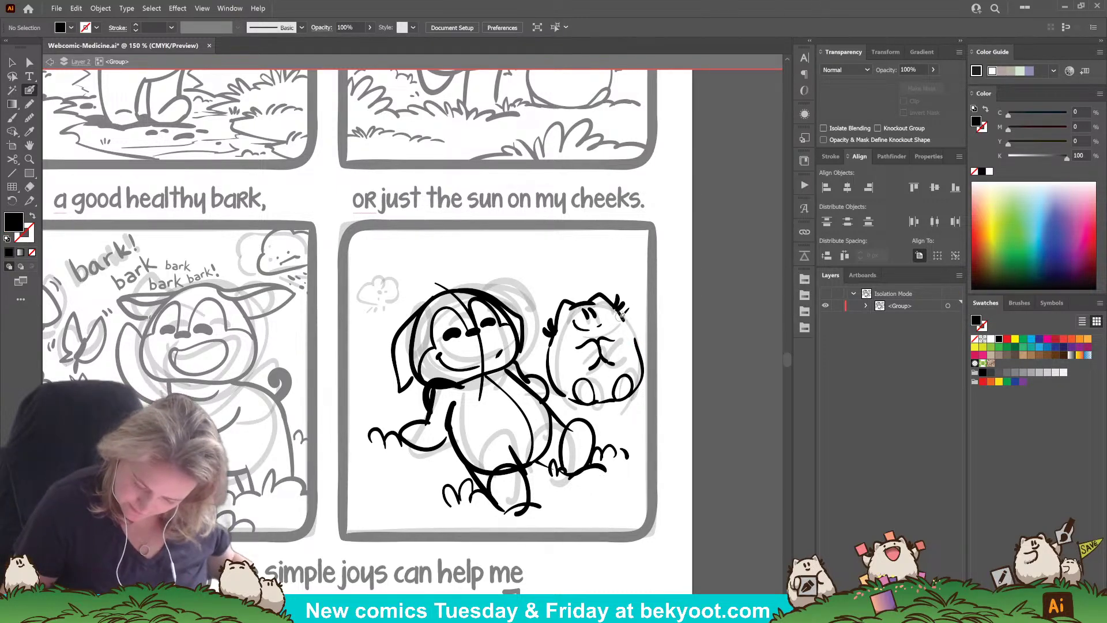
drag(621, 315, 642, 360)
key(ctrl+z)
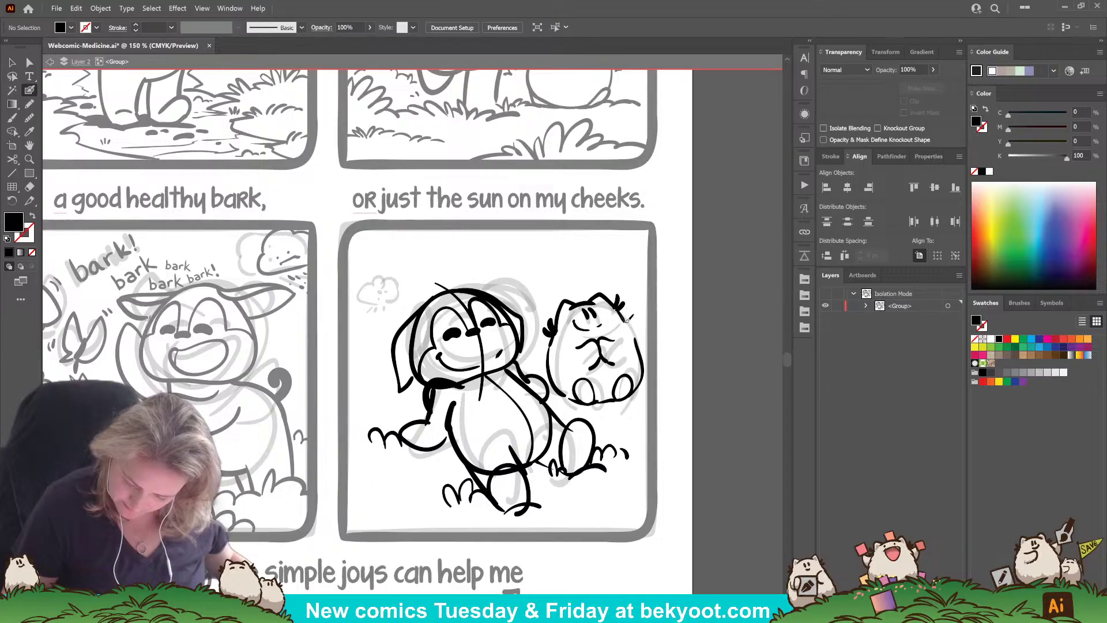
Step: Clean up the companion's right body outline by deleting its surplus stroke
key(shift+x)
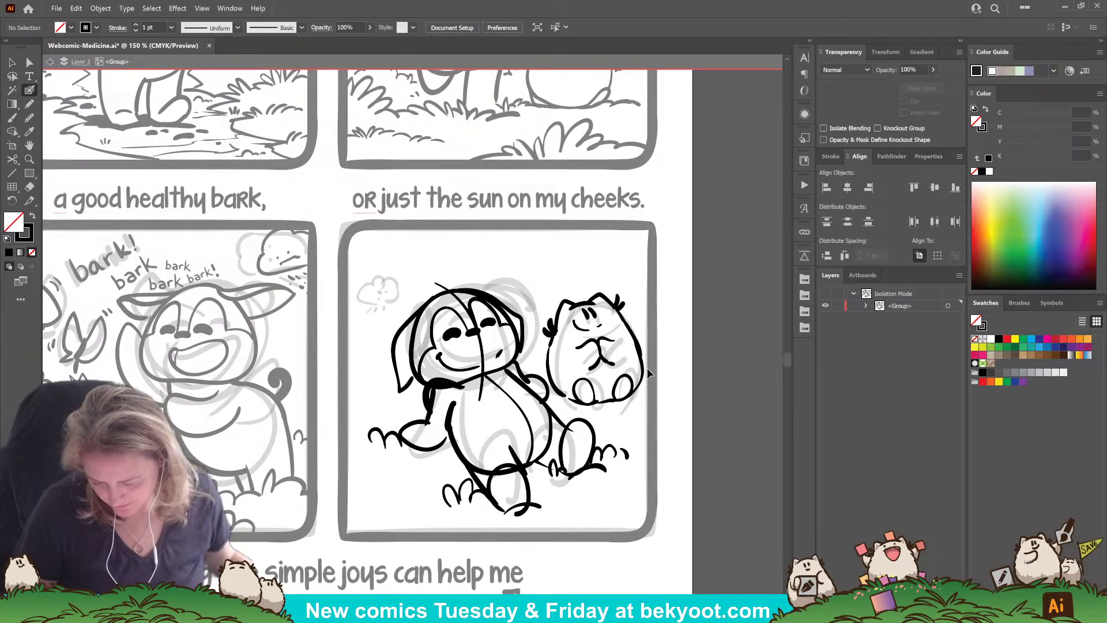
ctrl+click(644, 369)
key(Delete)
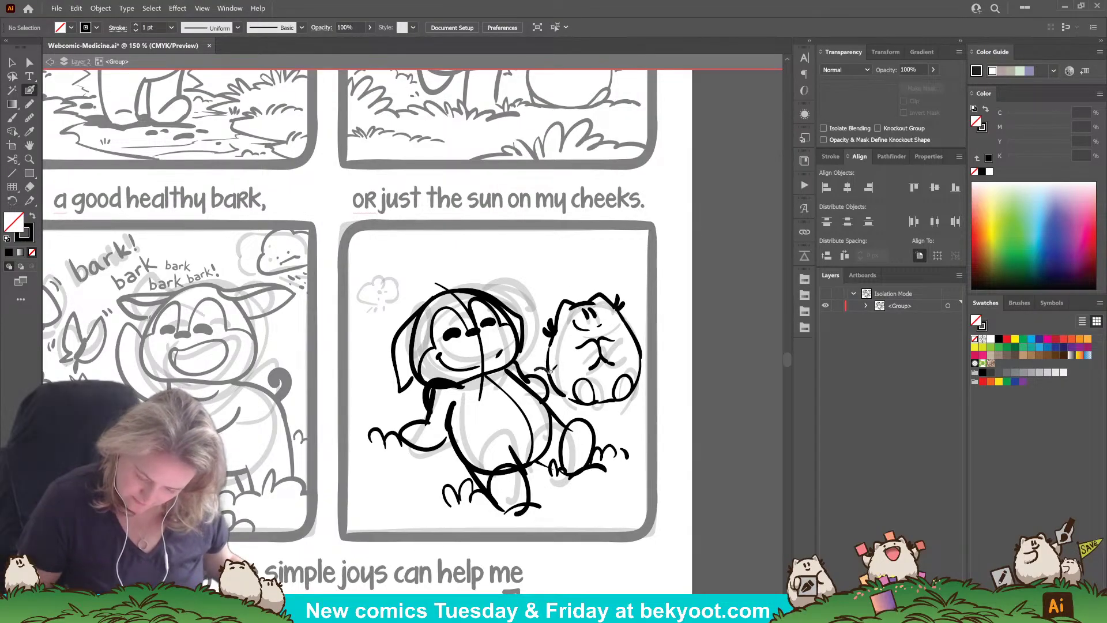
Step: Draw short grass tufts along both sides of the companion and around its feet
drag(566, 392, 570, 401)
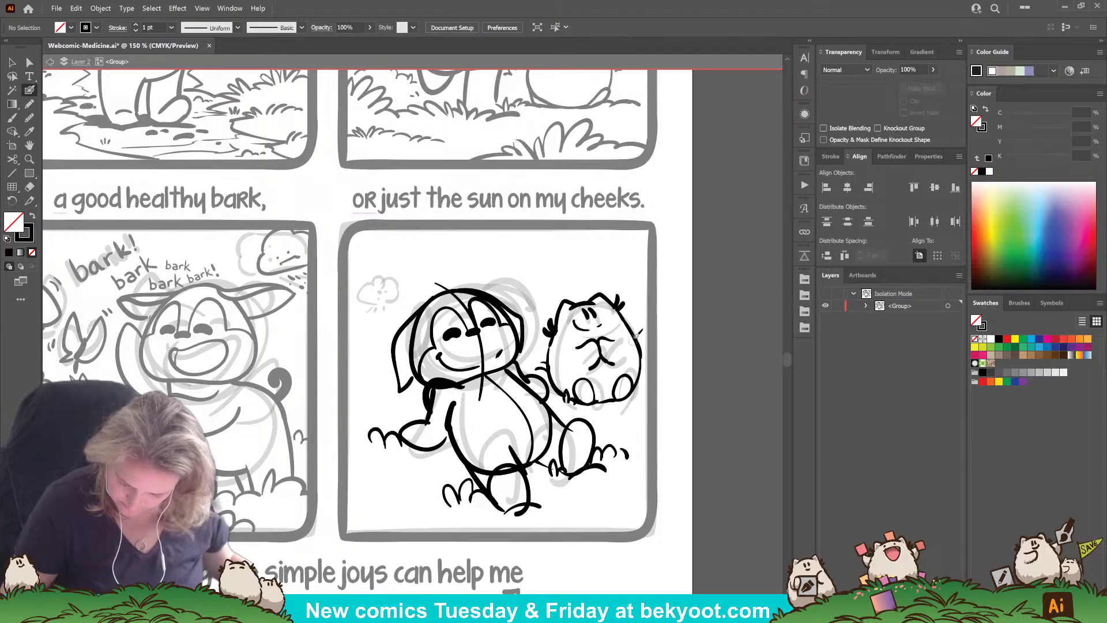
mouse_move(635, 339)
mouse_down()
mouse_move(651, 338)
mouse_move(642, 385)
mouse_up()
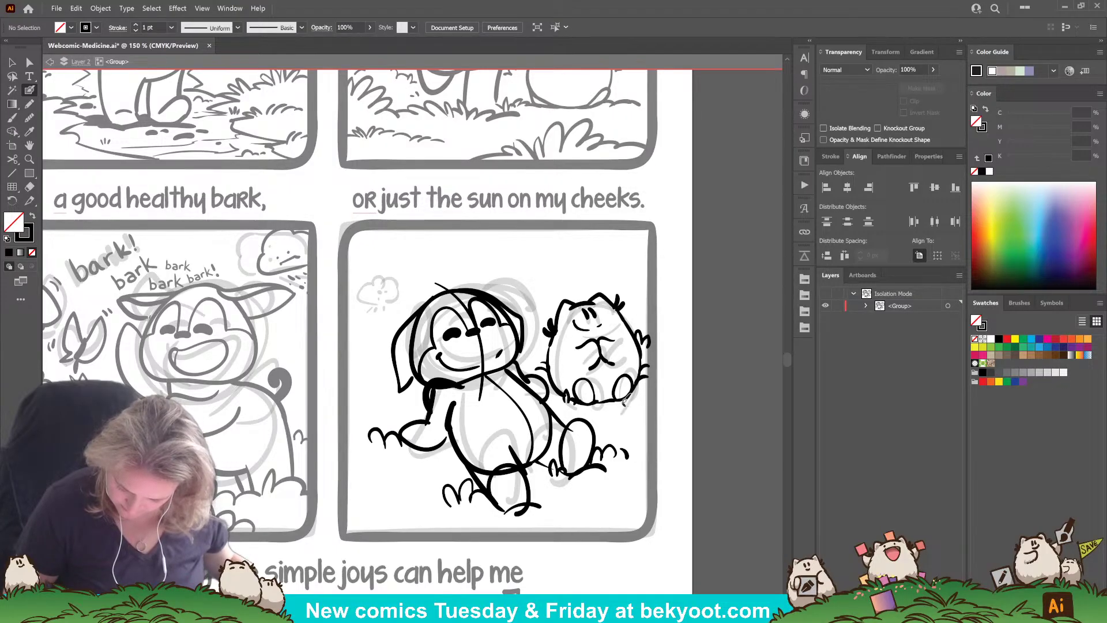
mouse_move(647, 394)
mouse_down()
mouse_move(608, 405)
mouse_move(602, 394)
mouse_move(591, 410)
mouse_move(566, 395)
mouse_move(589, 416)
mouse_move(610, 381)
mouse_up()
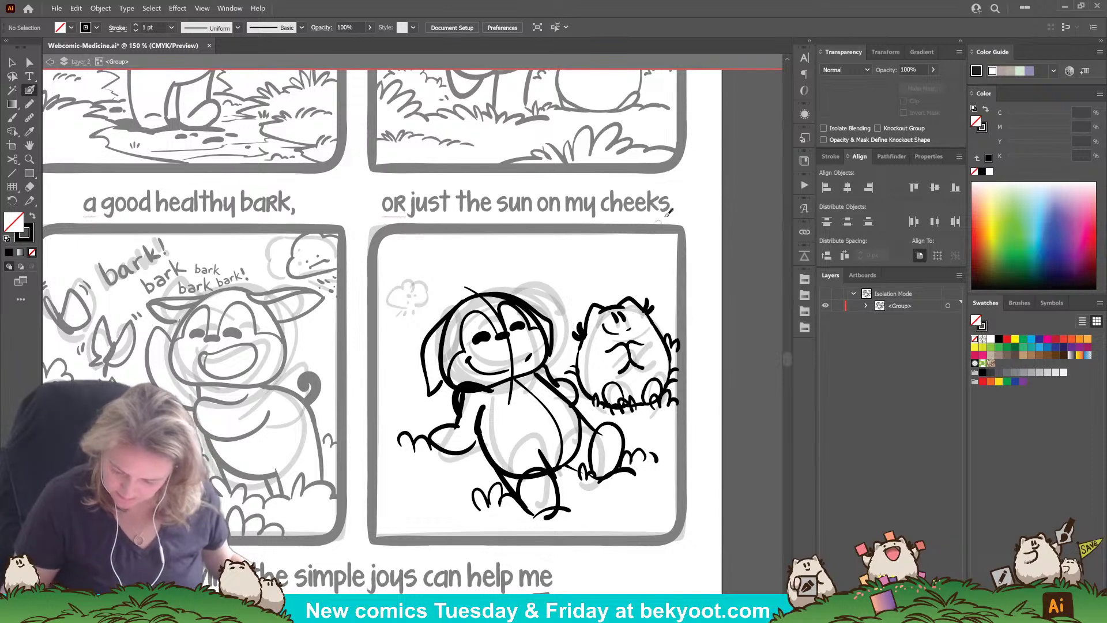
Step: Trim the overlapping ends of the dog's leg lines and foot outline on the leg nearest the companion
drag(587, 316, 586, 287)
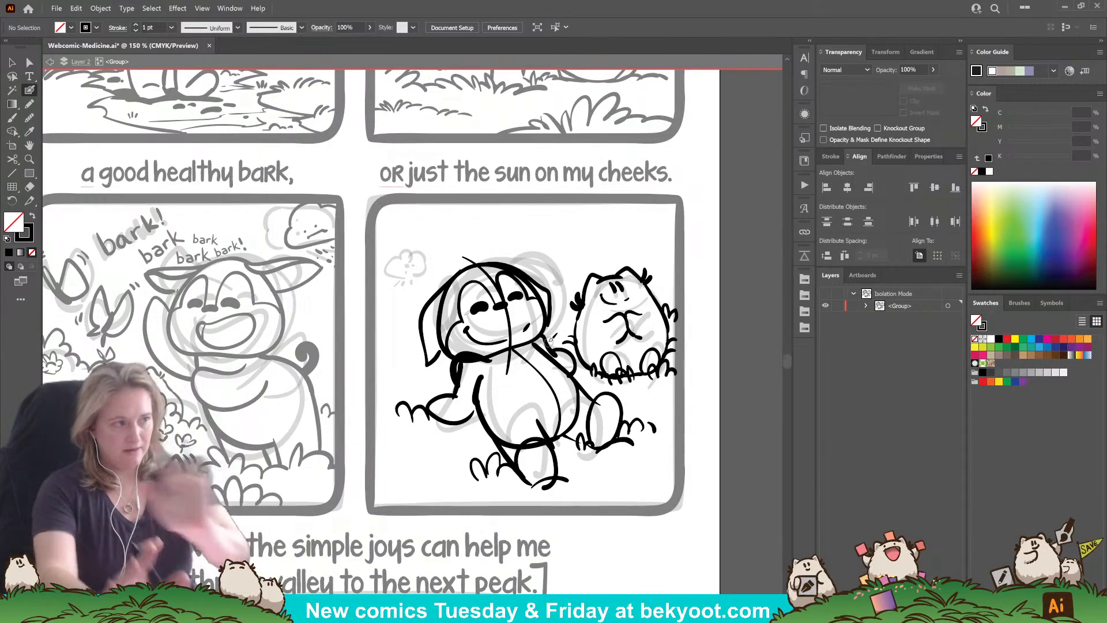
mouse_move(551, 339)
mouse_down()
mouse_move(579, 360)
mouse_move(571, 381)
mouse_move(600, 405)
mouse_up()
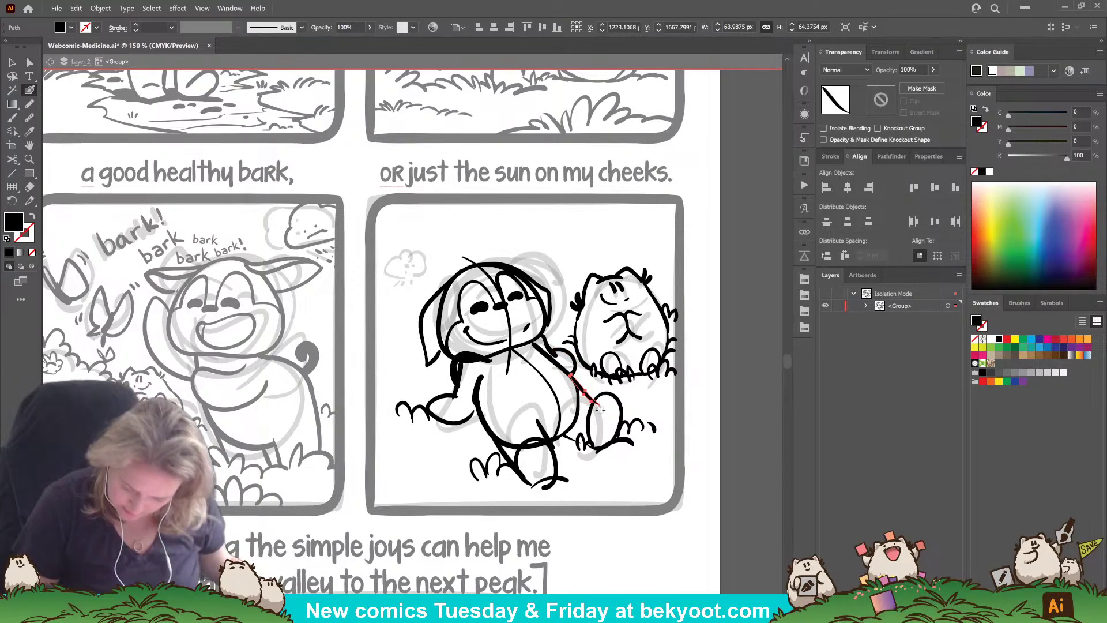
drag(596, 406, 583, 449)
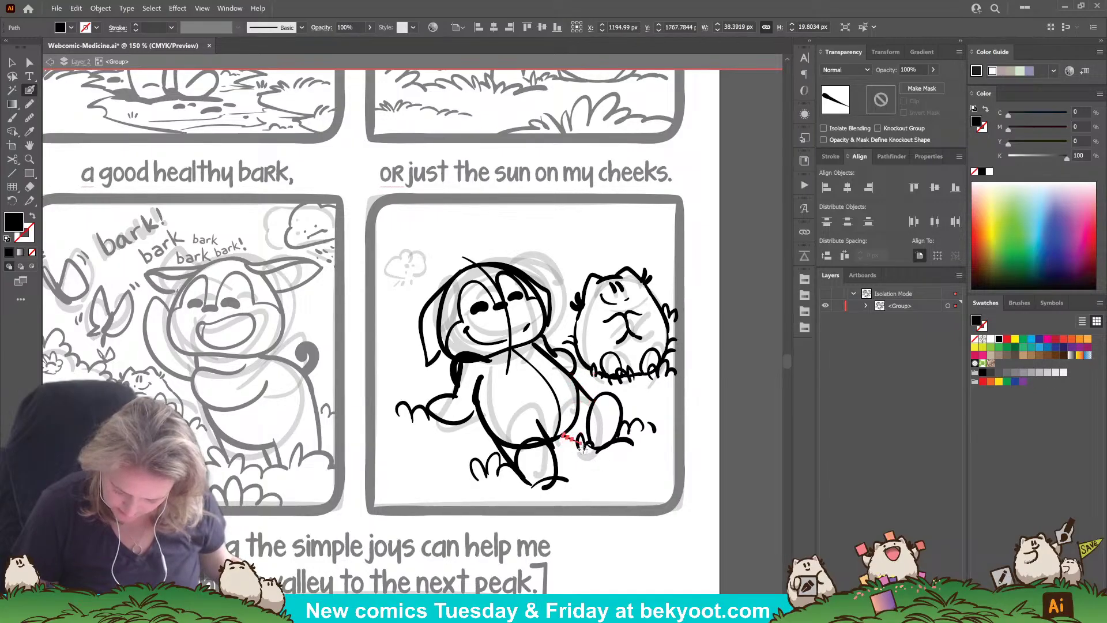
key(ctrl+shift+a)
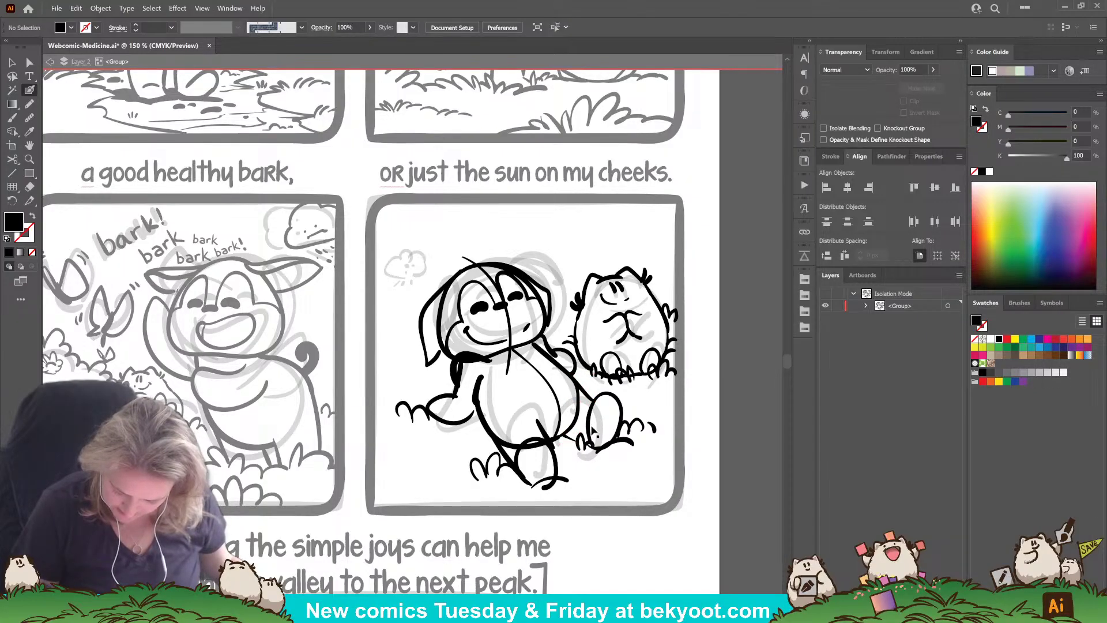
ctrl+click(593, 431)
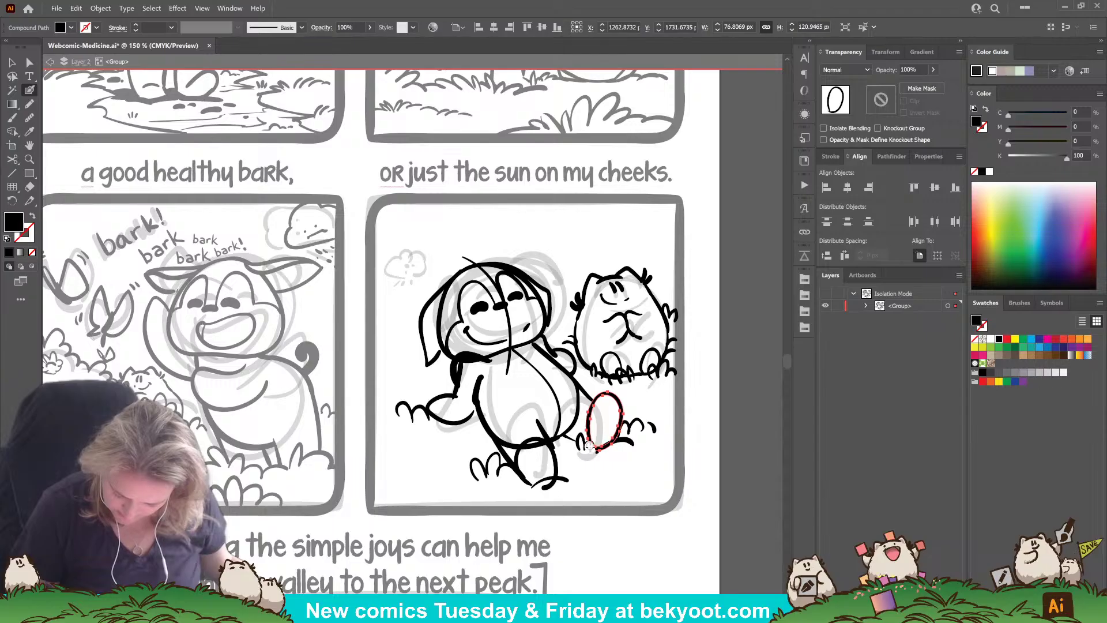
drag(589, 445, 619, 483)
ctrl+click(624, 475)
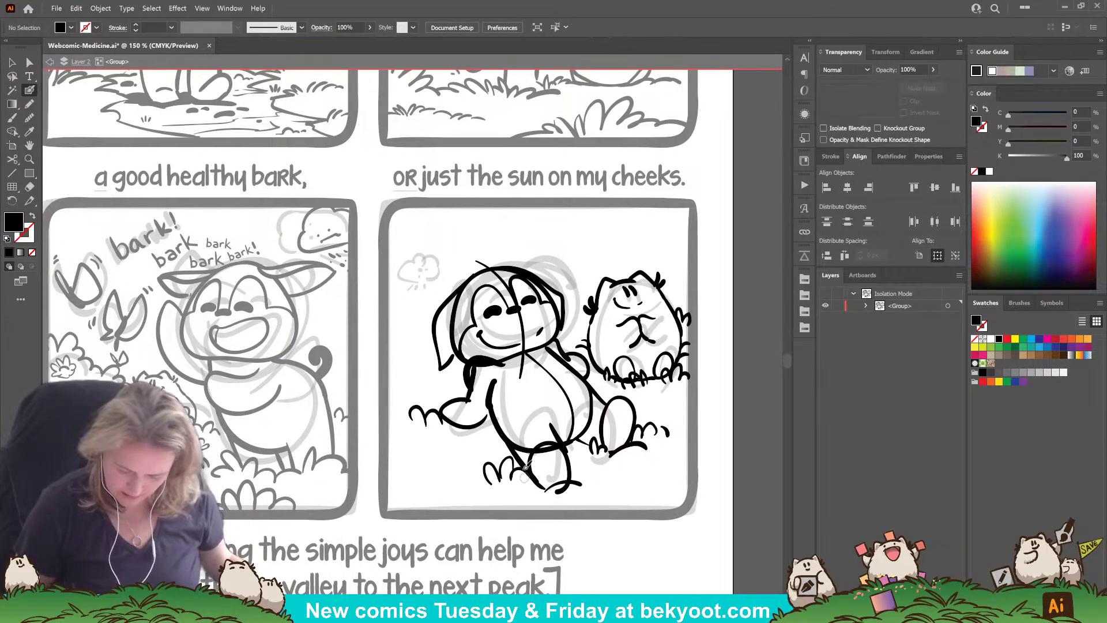
Step: Erase the dog's belly line where it crosses the front foot and trim the lower end of that foot's outline
ctrl+click(551, 449)
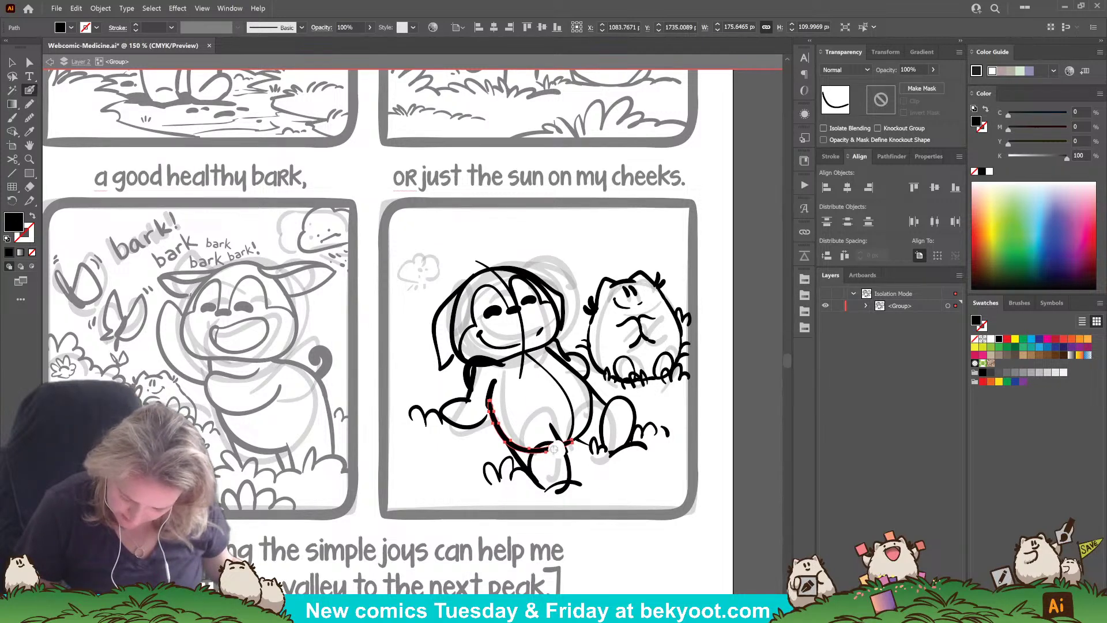
mouse_move(540, 453)
mouse_down()
mouse_move(518, 447)
mouse_move(508, 426)
mouse_up()
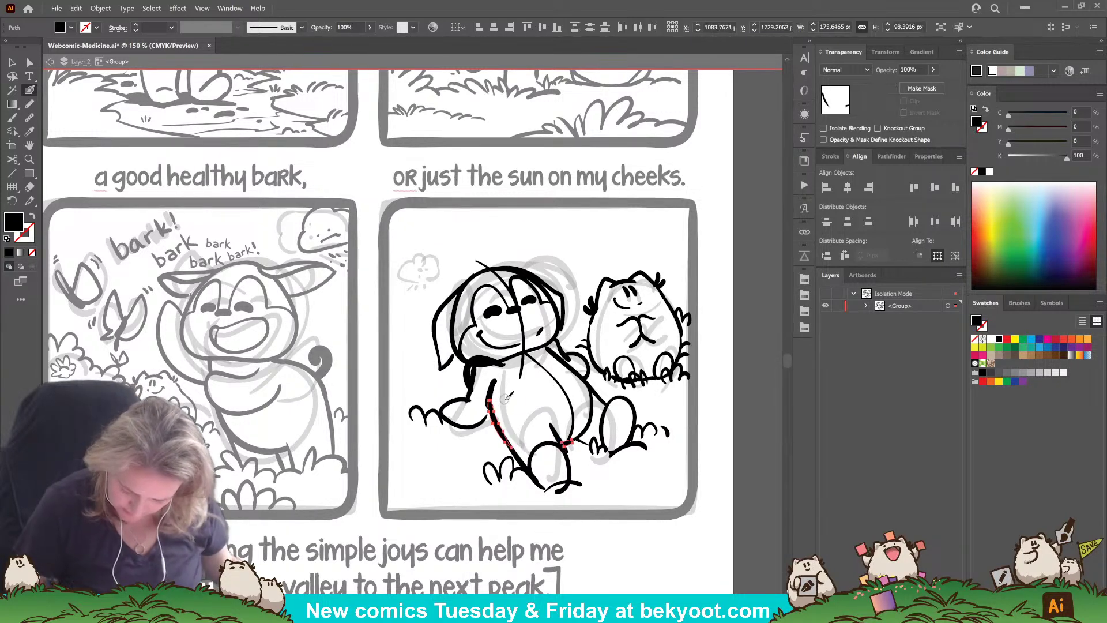
ctrl+click(614, 551)
ctrl+click(567, 488)
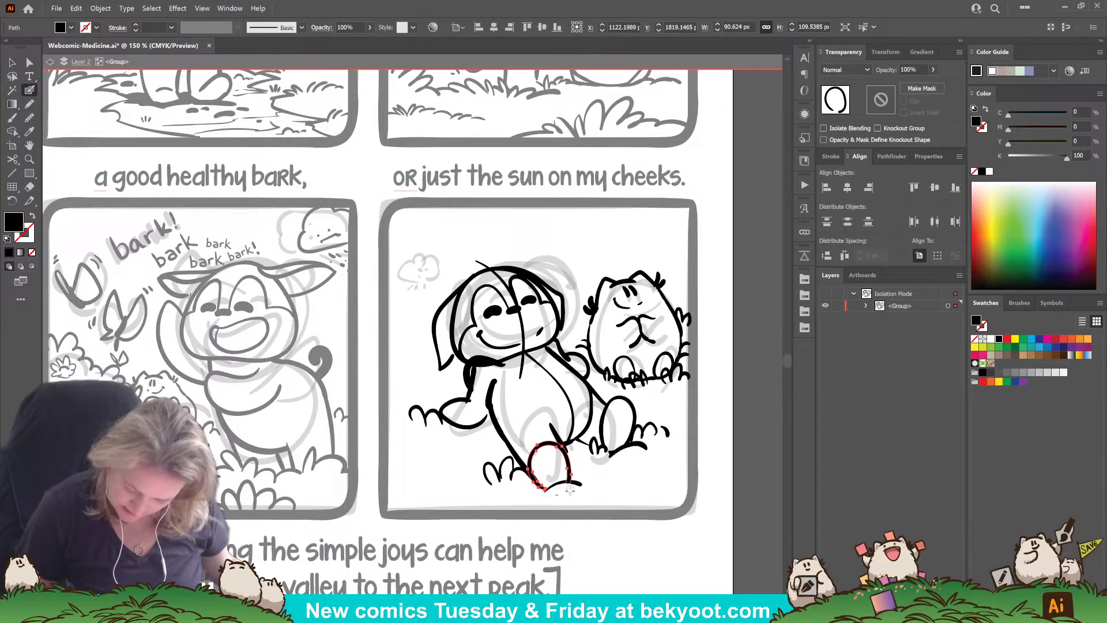
drag(572, 488, 594, 496)
ctrl+click(554, 496)
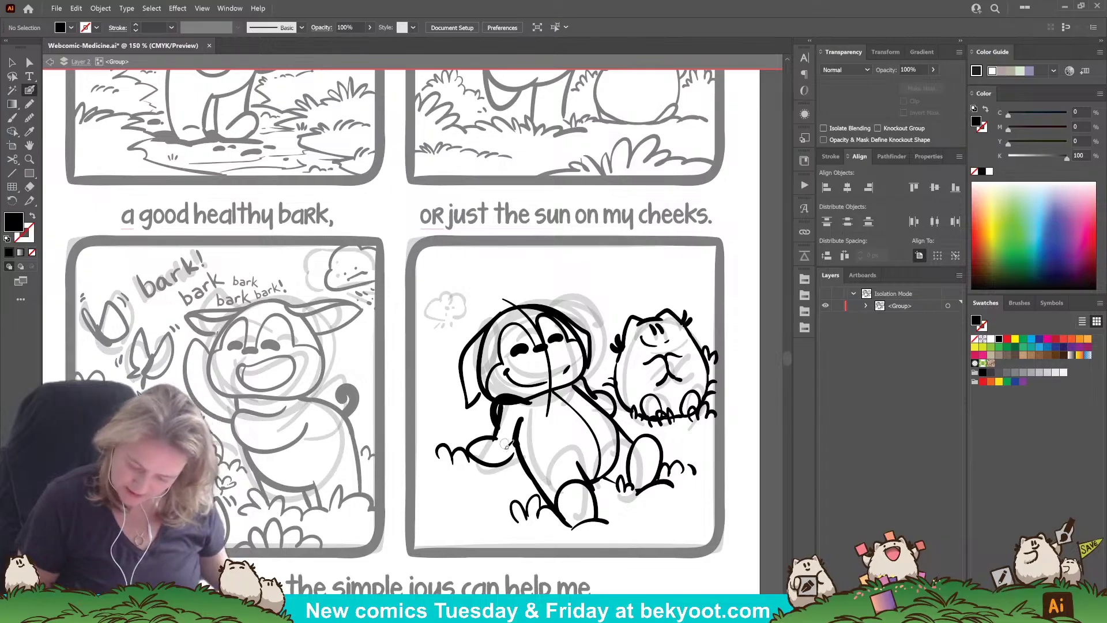
Step: Add a short curved line inside the dog's hand on the grass and erase the excess stroke along that upper arm
key(shift+x)
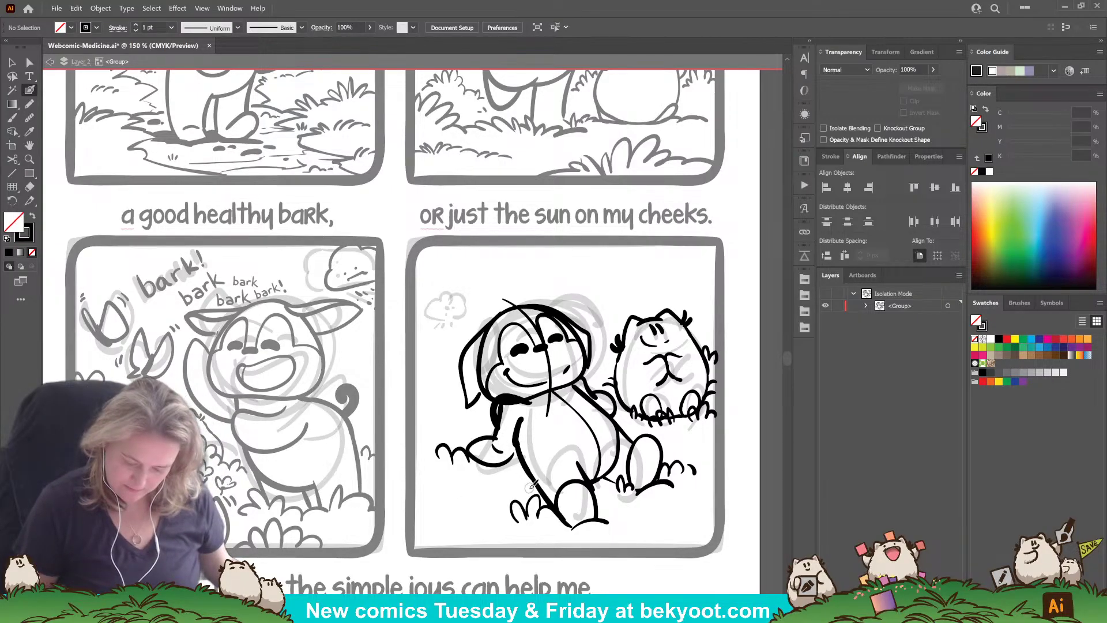
ctrl+click(507, 404)
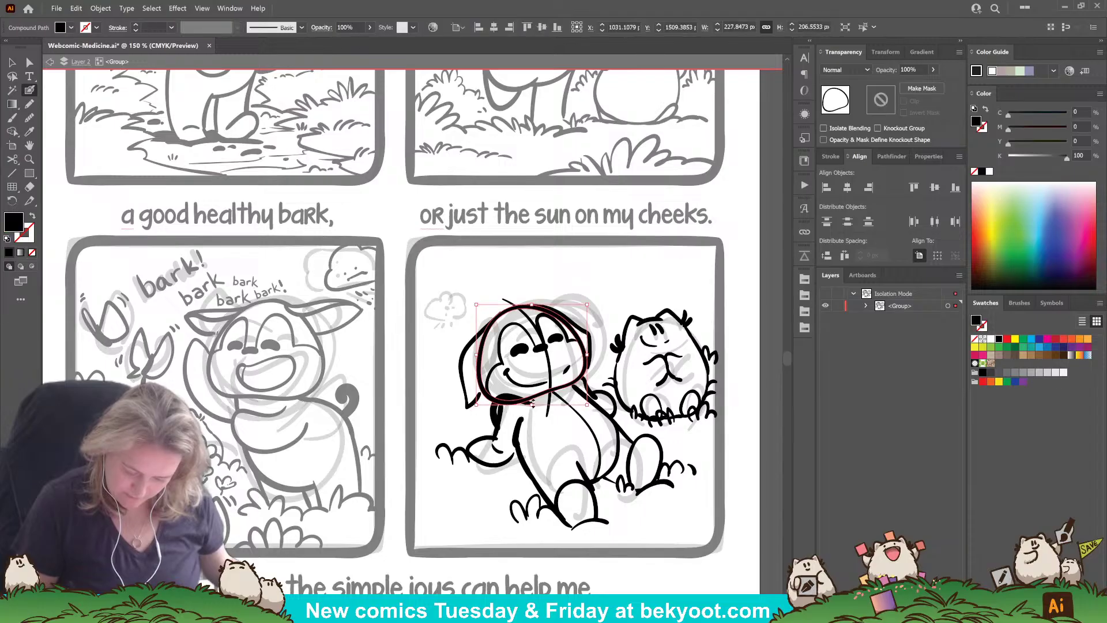
ctrl+click(506, 421)
ctrl+click(501, 417)
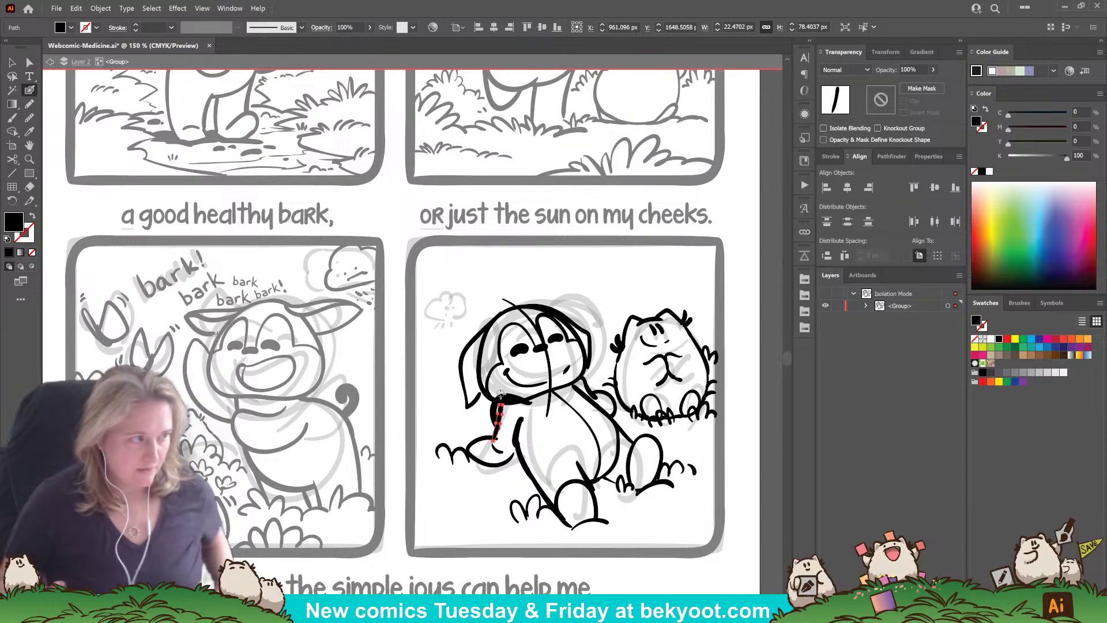
drag(504, 403, 503, 431)
ctrl+click(476, 503)
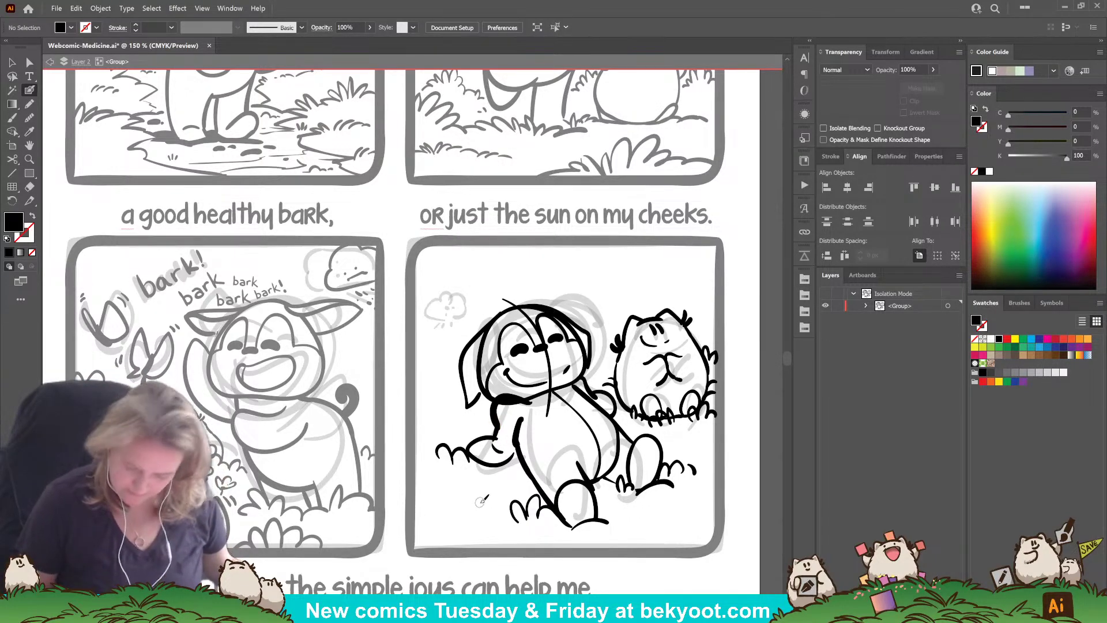
Step: Trim the shoulder overlap under the dog's chin, the upper end of its side line and the lower arm stroke
ctrl+click(505, 403)
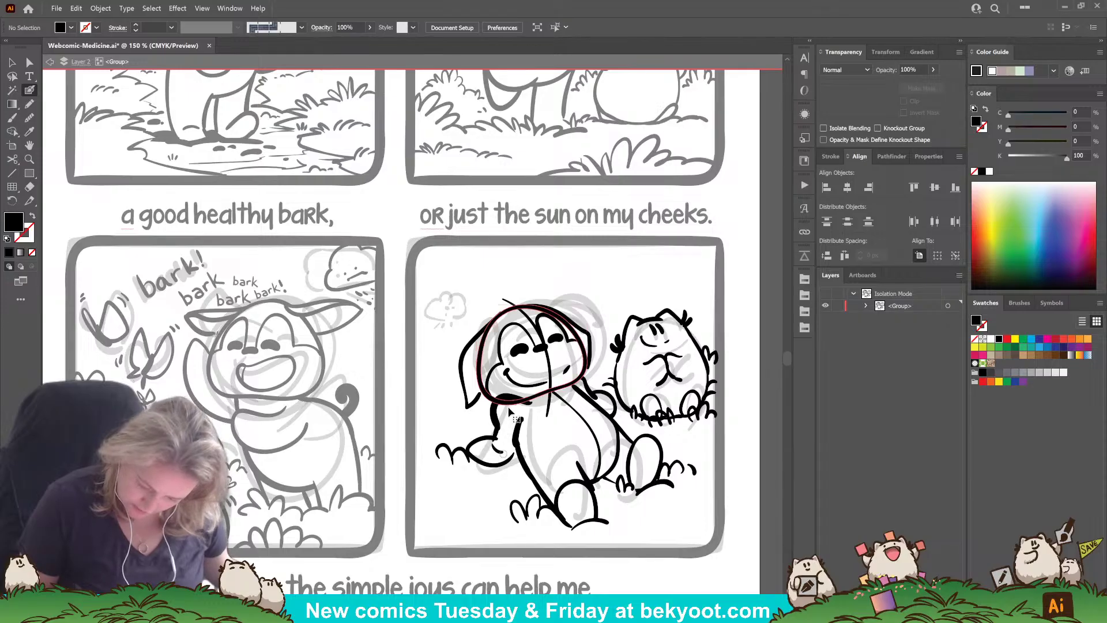
drag(500, 403, 518, 405)
ctrl+click(459, 514)
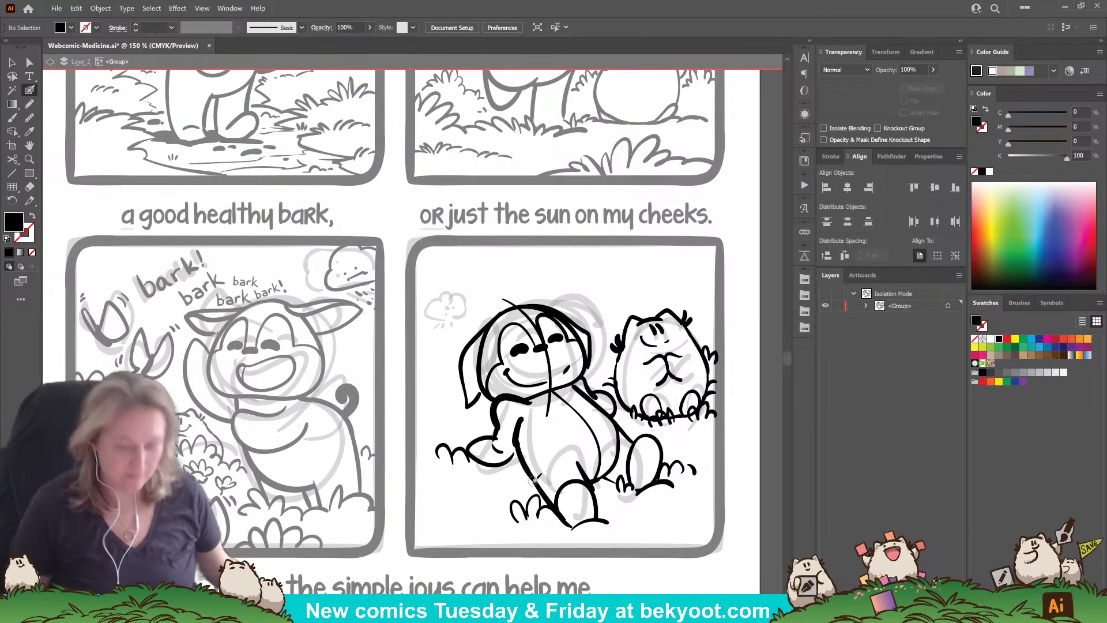
ctrl+click(518, 431)
drag(518, 419, 518, 427)
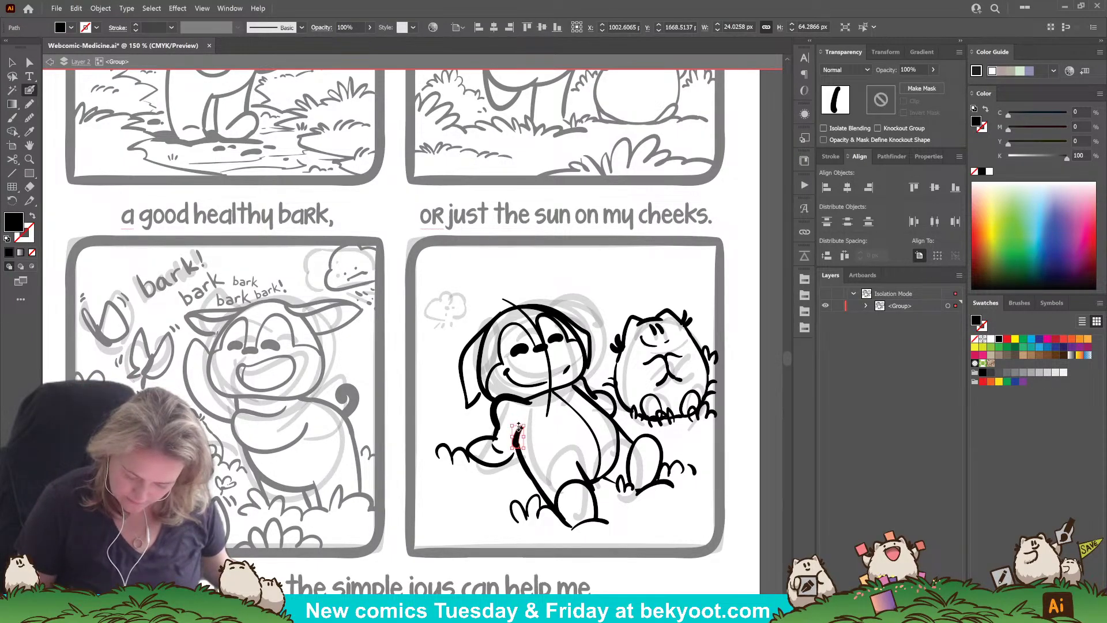
ctrl+click(511, 479)
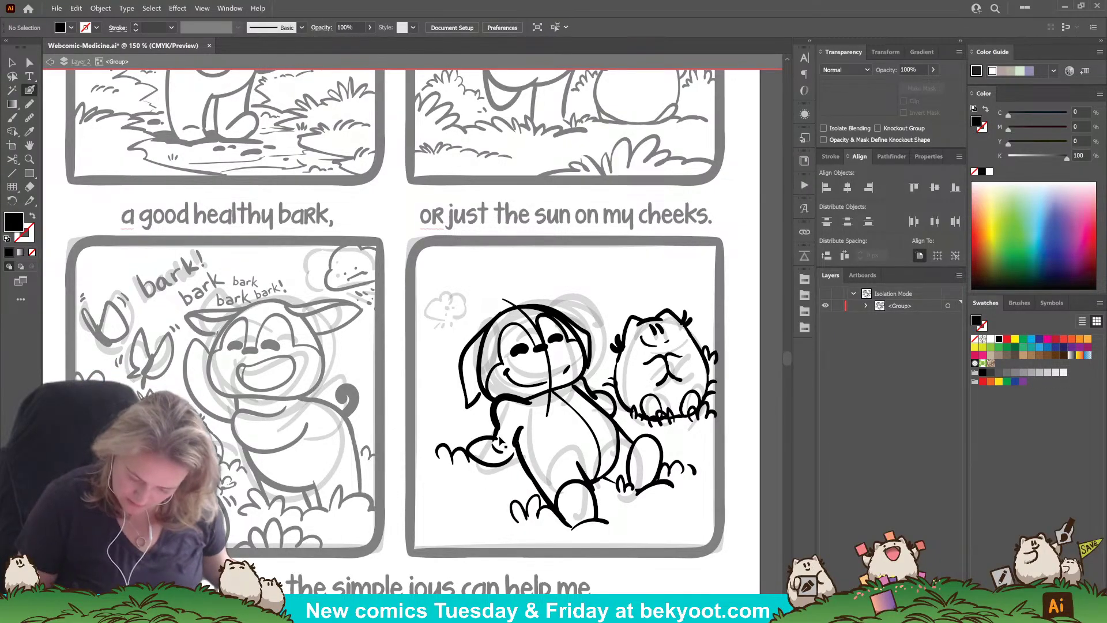
drag(494, 422, 498, 444)
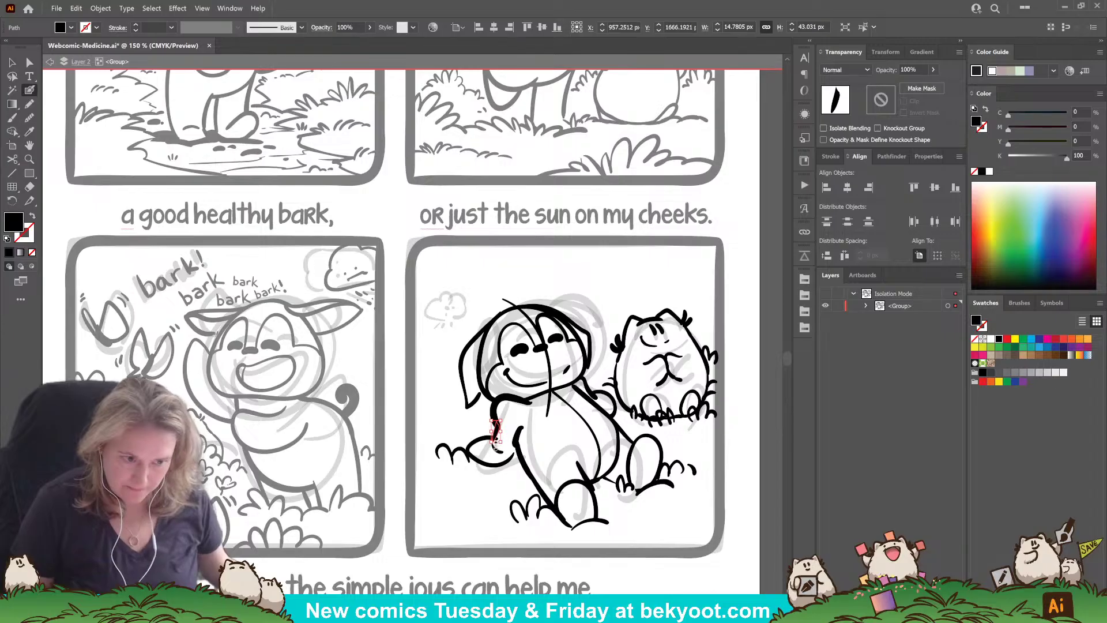
ctrl+click(495, 483)
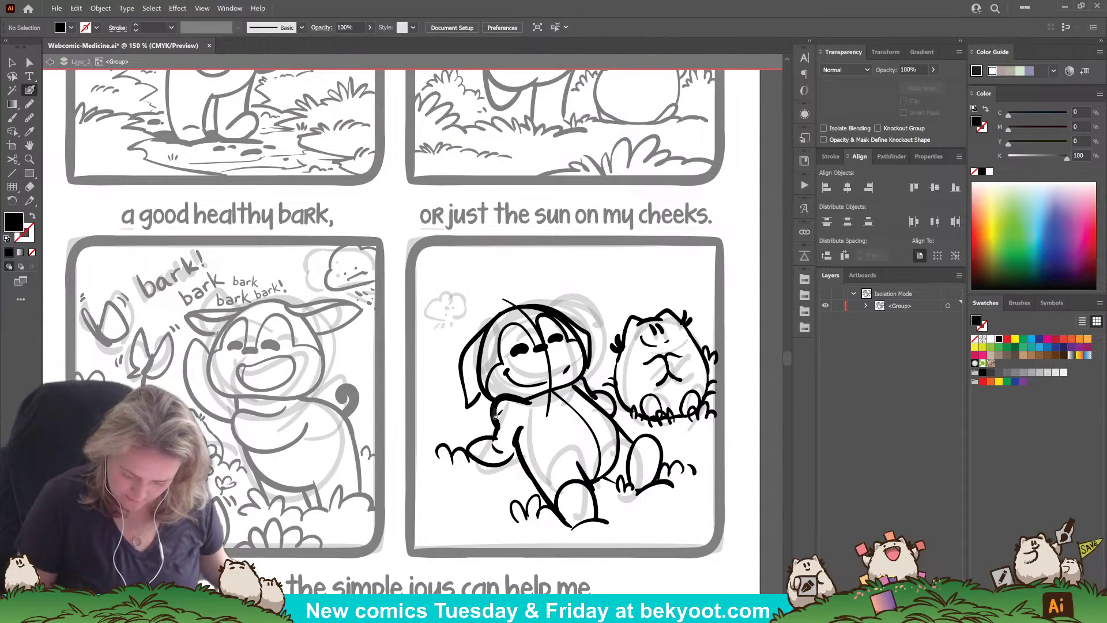
Step: Redraw the dog's supporting arm and hand with a thicker outline and delete the old hand strokes
mouse_move(496, 410)
mouse_down()
mouse_move(476, 440)
mouse_move(491, 462)
mouse_move(522, 430)
mouse_up()
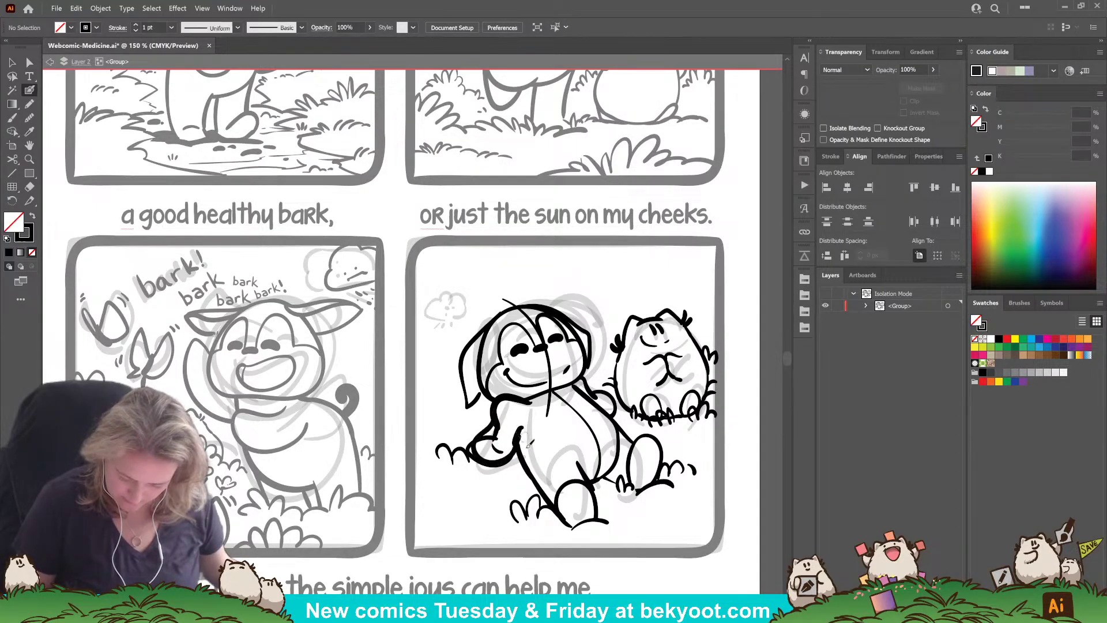
ctrl+click(496, 439)
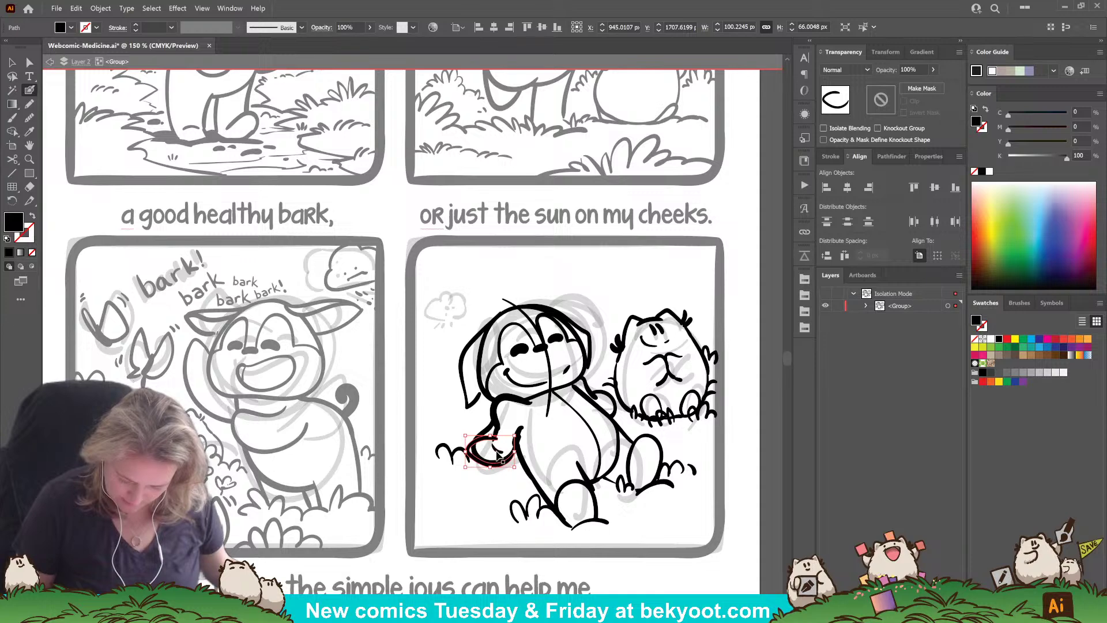
ctrl+shift+click(497, 452)
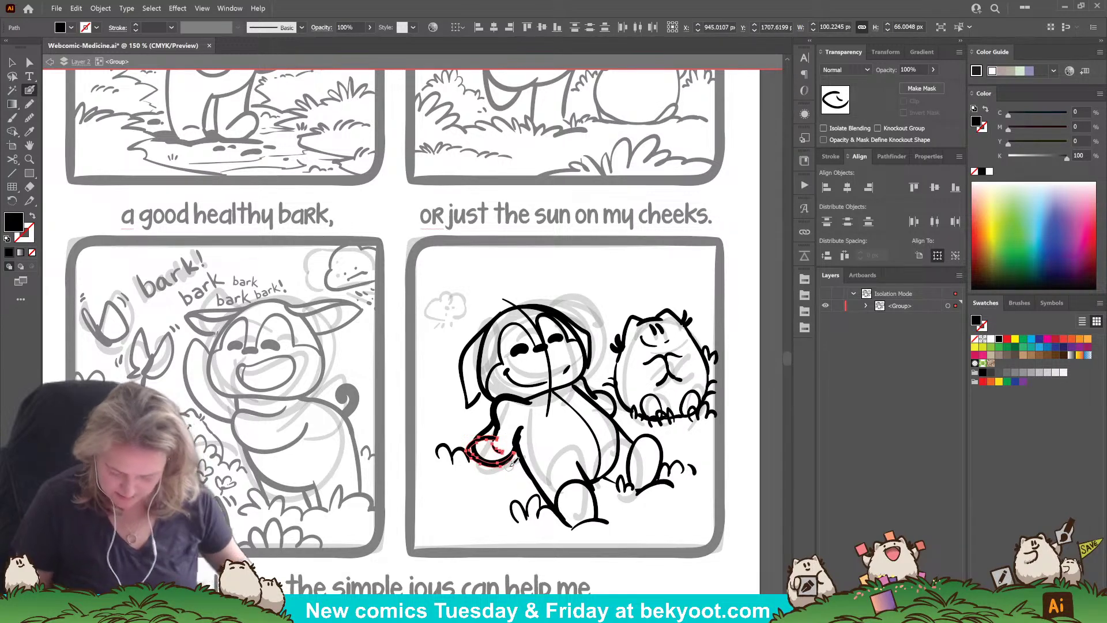
key(Delete)
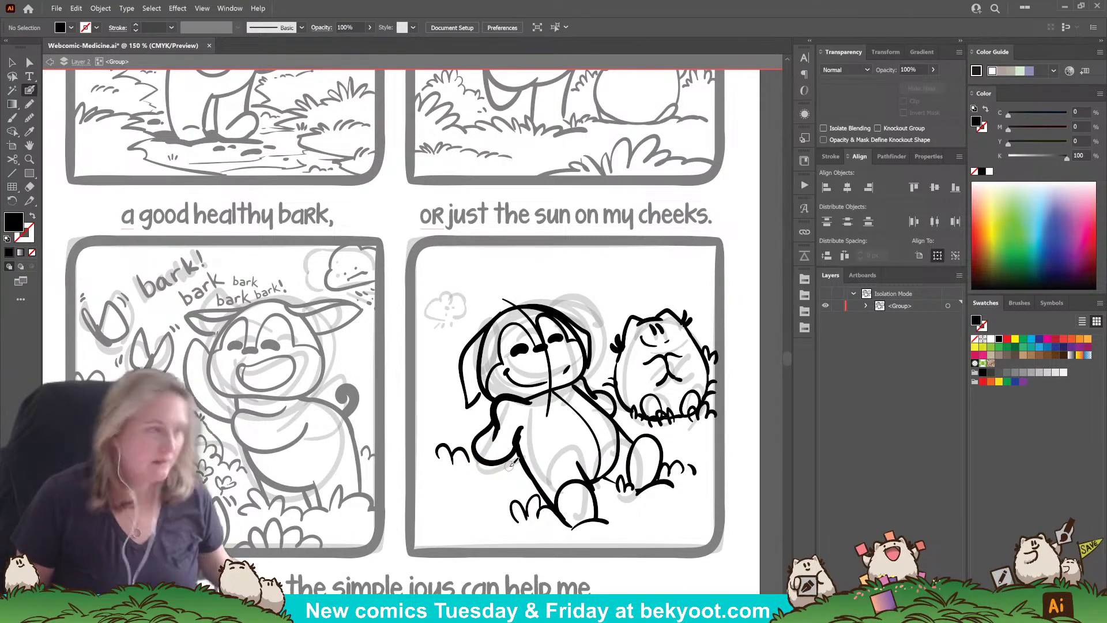
Step: Undo the reworked arm, hand and shoulder strokes, back to the trimmed front foot outline
key(ctrl+z)
key(ctrl+z)
key(ctrl+z)
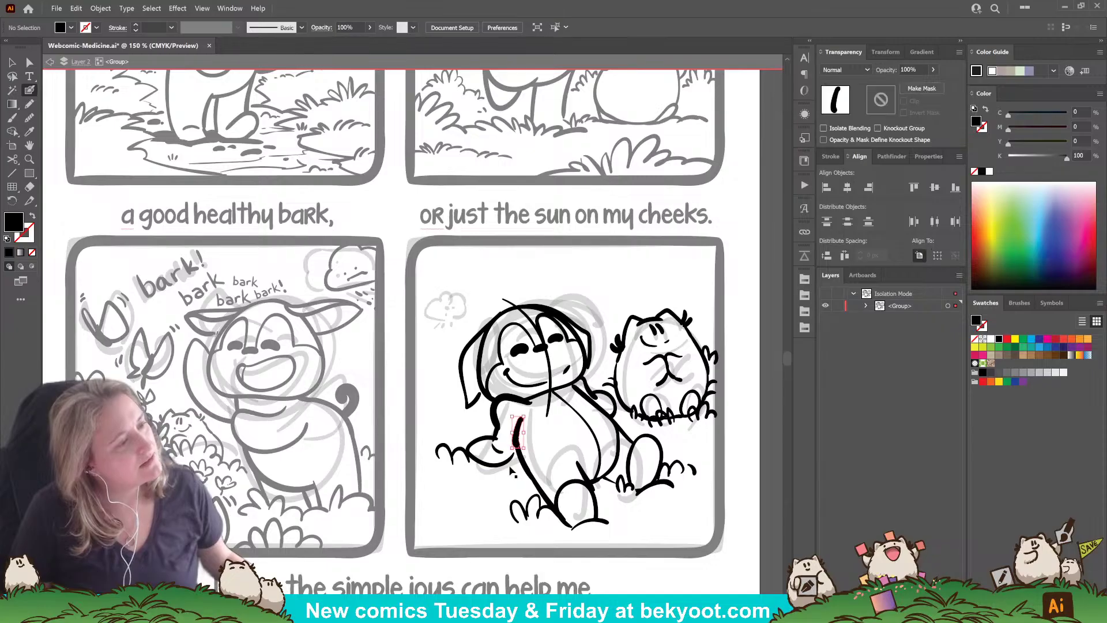
key(ctrl+z)
key(ctrl+z)
key(ctrl+z)
key(ctrl+z)
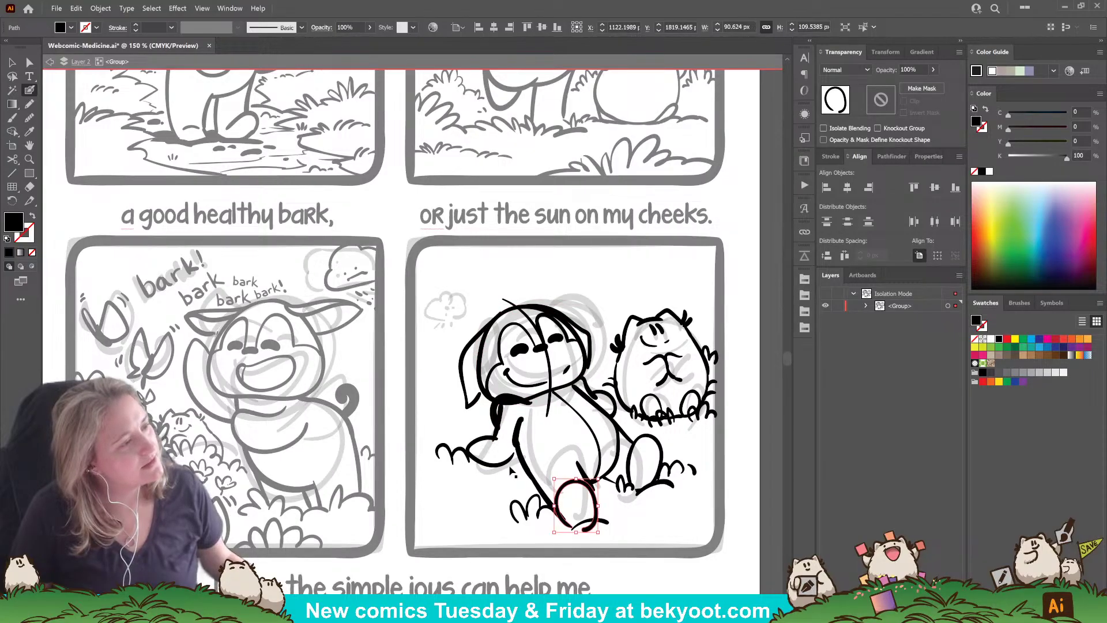
key(ctrl+z)
key(ctrl+z)
key(ctrl+z)
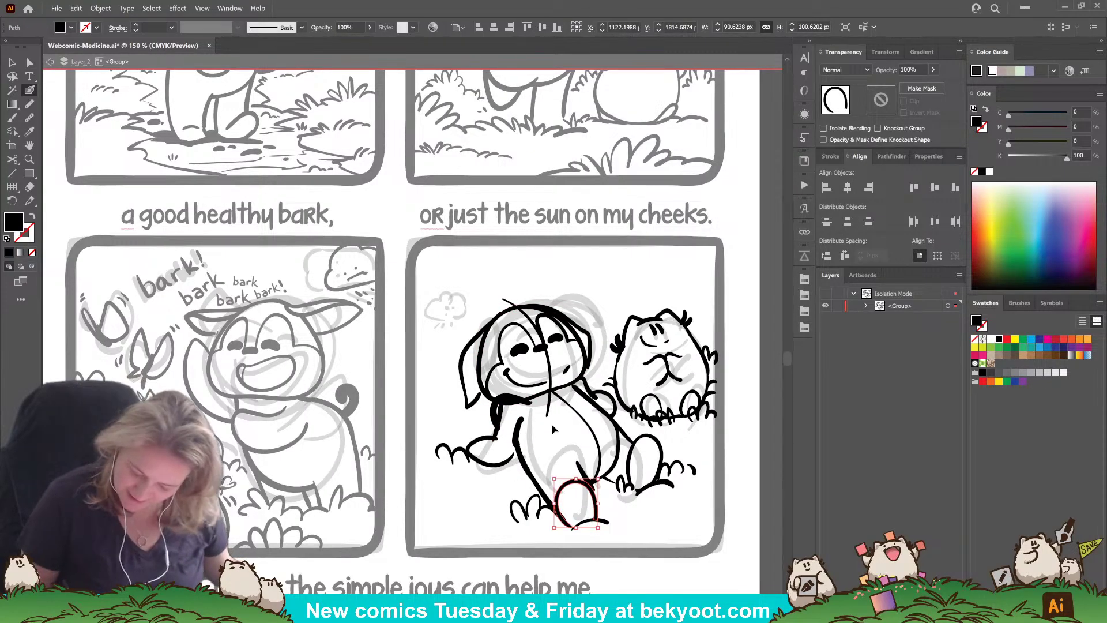
Step: Draw clusters of grass on both levels beside the dog's ear and hand and across the panel's foreground around its front foot
key(ctrl+z)
drag(509, 406, 504, 420)
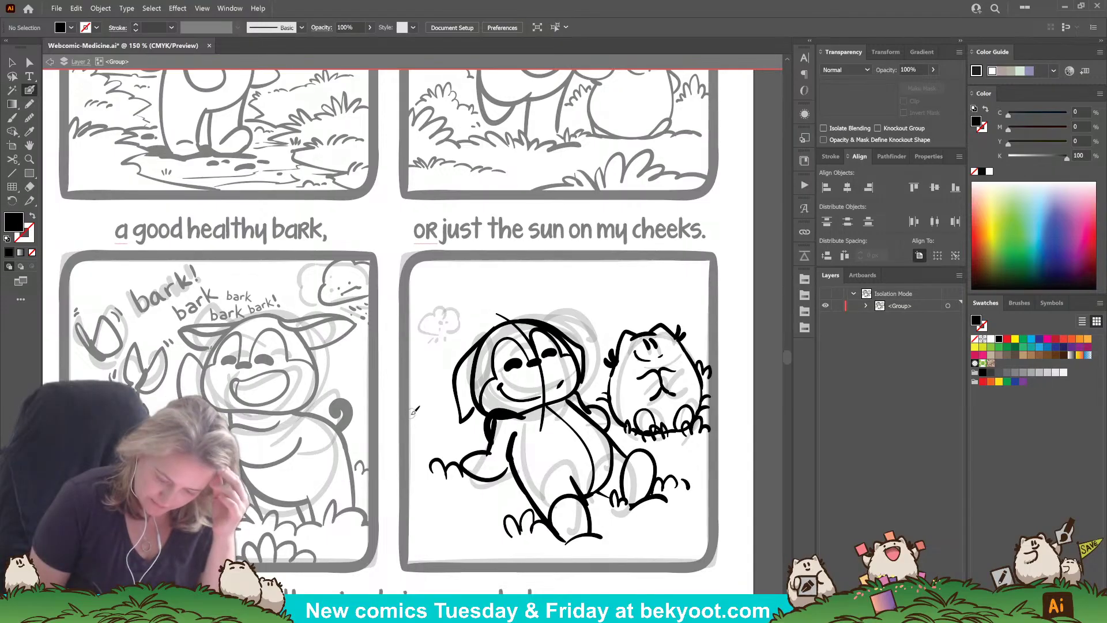
mouse_move(410, 414)
mouse_down()
mouse_move(430, 402)
mouse_move(453, 420)
mouse_move(439, 423)
mouse_move(456, 437)
mouse_move(411, 449)
mouse_up()
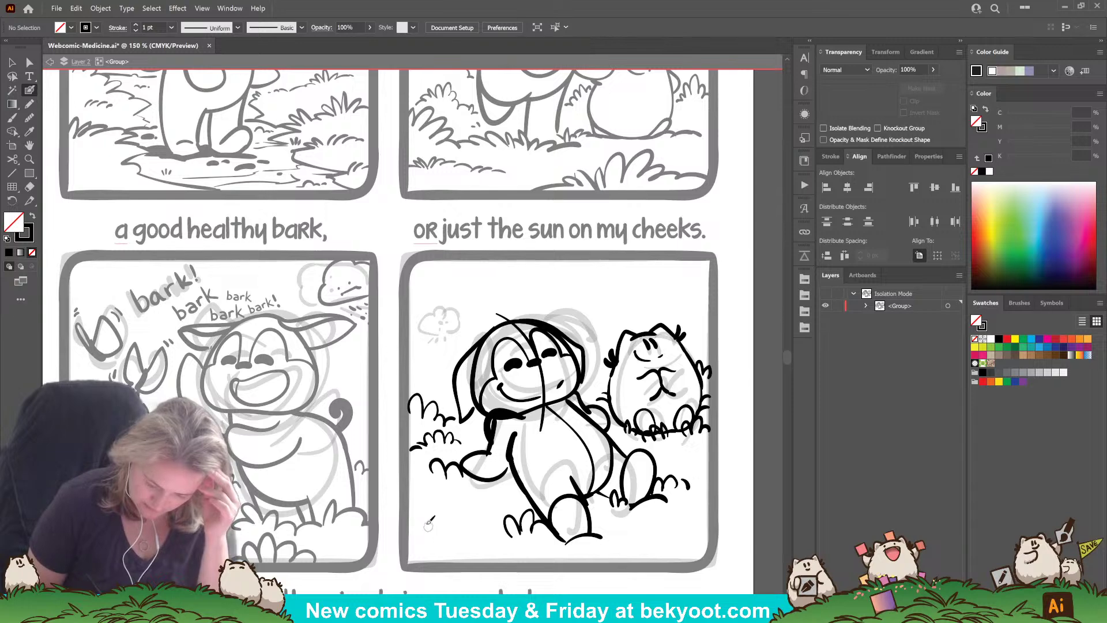
mouse_move(437, 526)
mouse_down()
mouse_move(462, 515)
mouse_move(468, 504)
mouse_move(486, 519)
mouse_move(430, 521)
mouse_move(436, 533)
mouse_move(419, 540)
mouse_move(483, 533)
mouse_move(505, 546)
mouse_up()
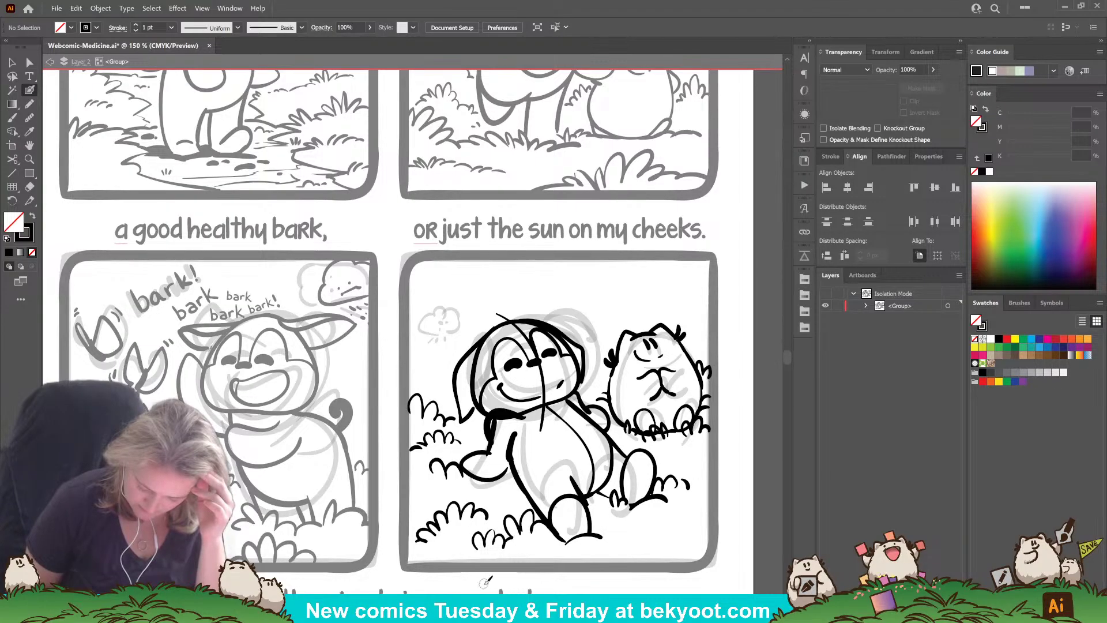
mouse_move(605, 547)
mouse_down()
mouse_move(631, 525)
mouse_move(650, 546)
mouse_move(583, 560)
mouse_up()
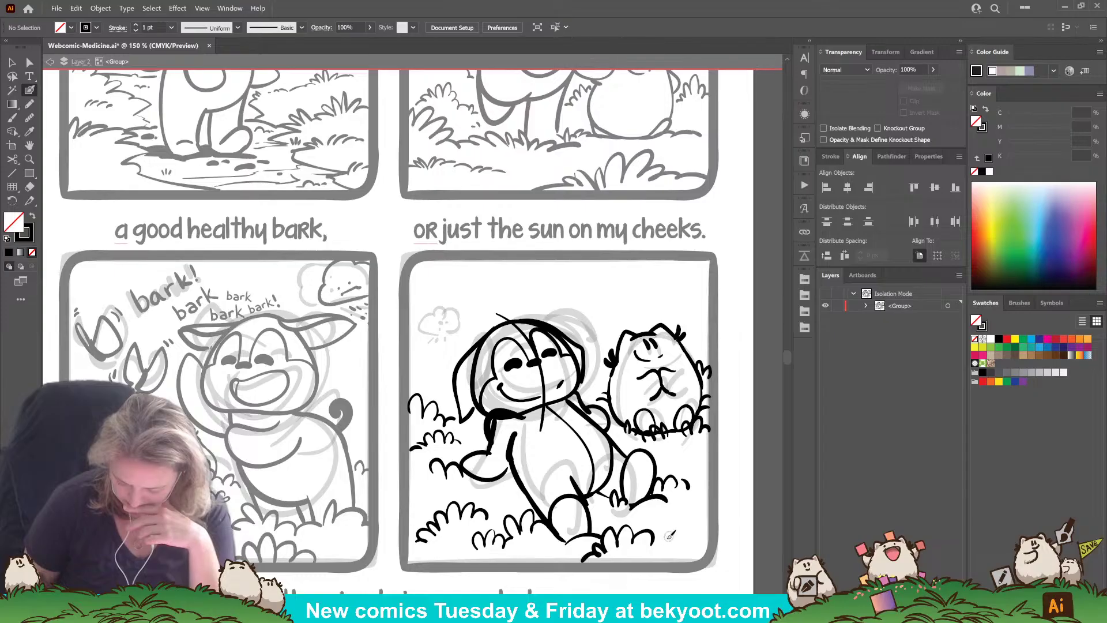
mouse_move(708, 523)
mouse_down()
mouse_move(690, 506)
mouse_move(694, 530)
mouse_move(682, 515)
mouse_move(676, 540)
mouse_move(652, 541)
mouse_up()
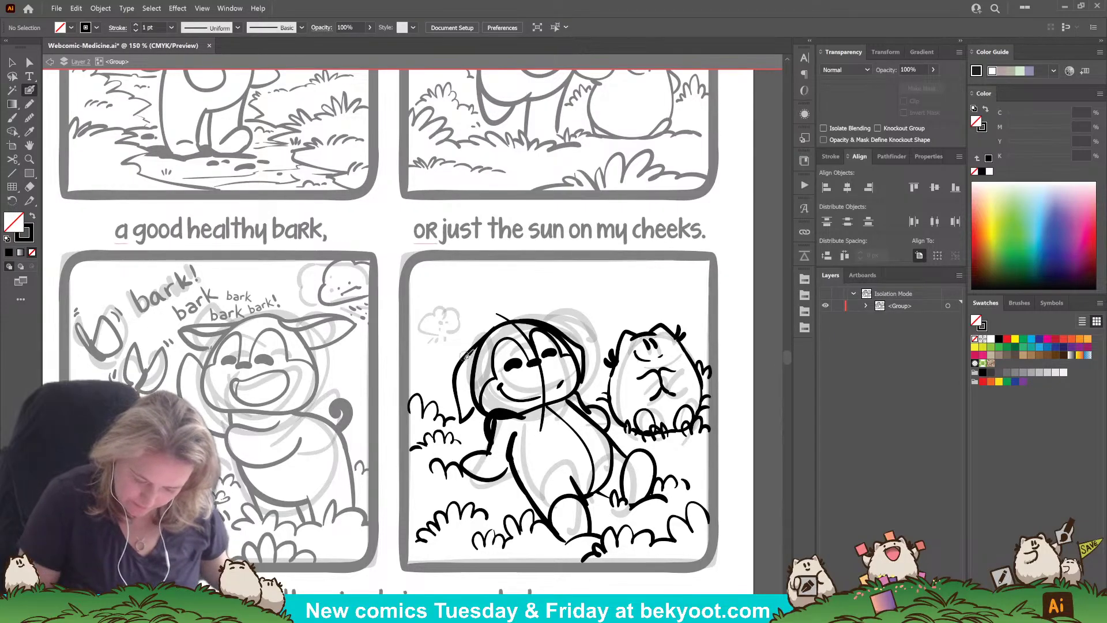
Step: Slim the thick outer stroke of the dog's supporting upper arm into a single clean line
drag(495, 329, 507, 317)
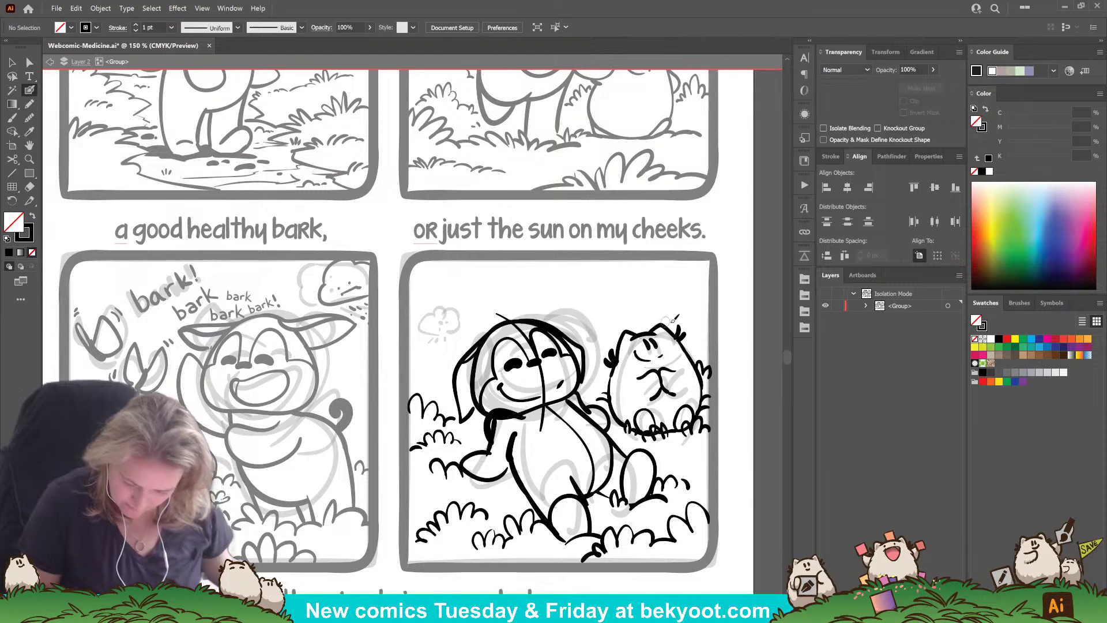
drag(521, 460, 513, 440)
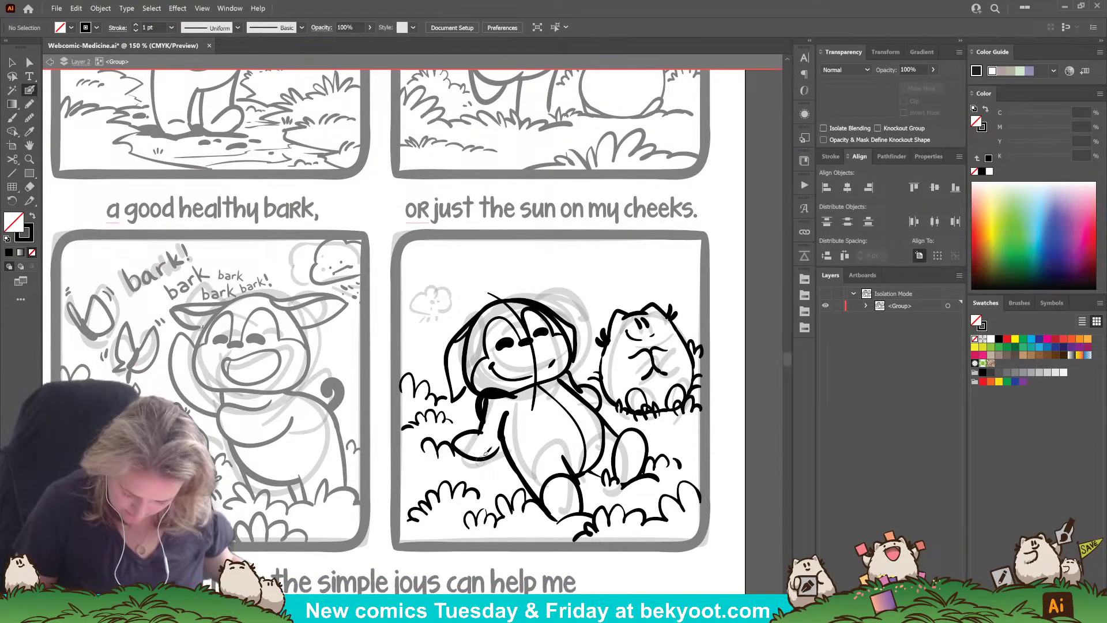
drag(488, 399, 479, 433)
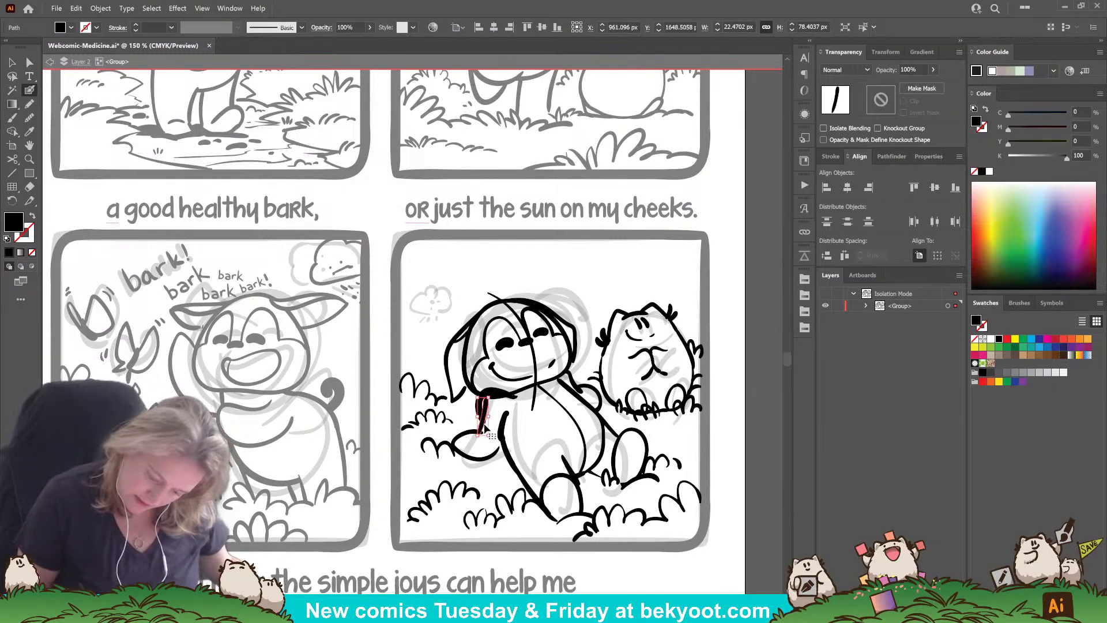
drag(481, 430, 476, 430)
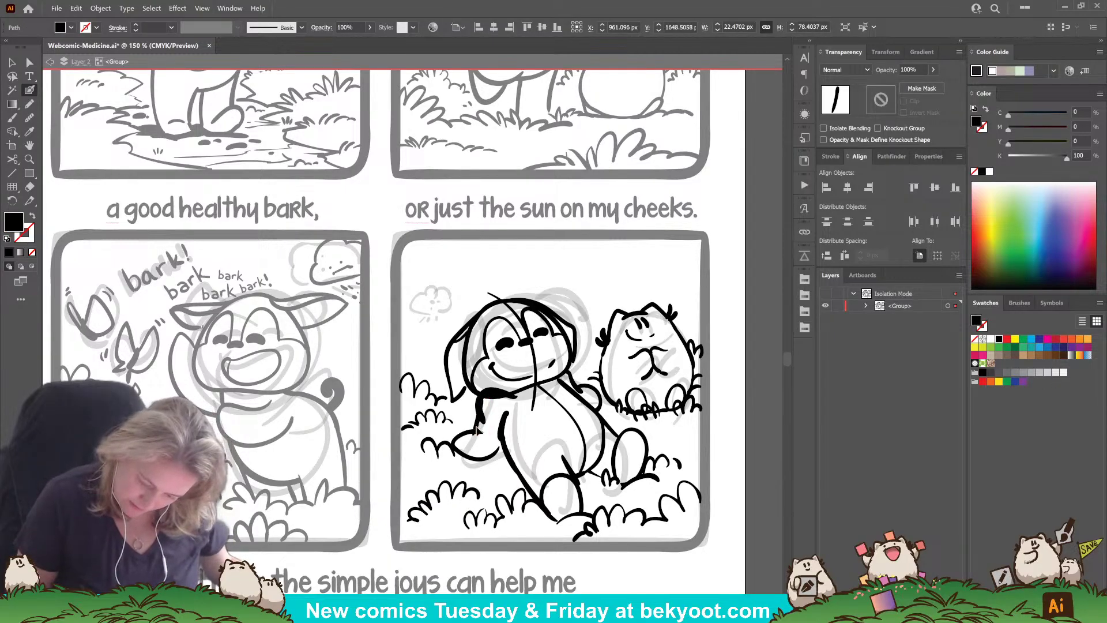
ctrl+click(475, 483)
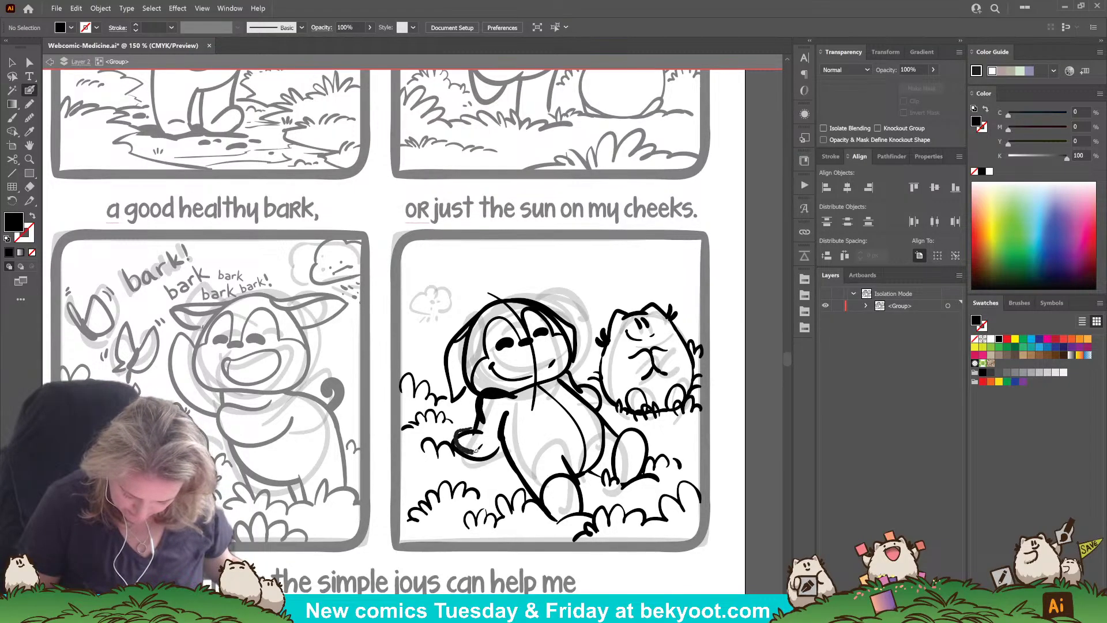
drag(500, 446, 443, 509)
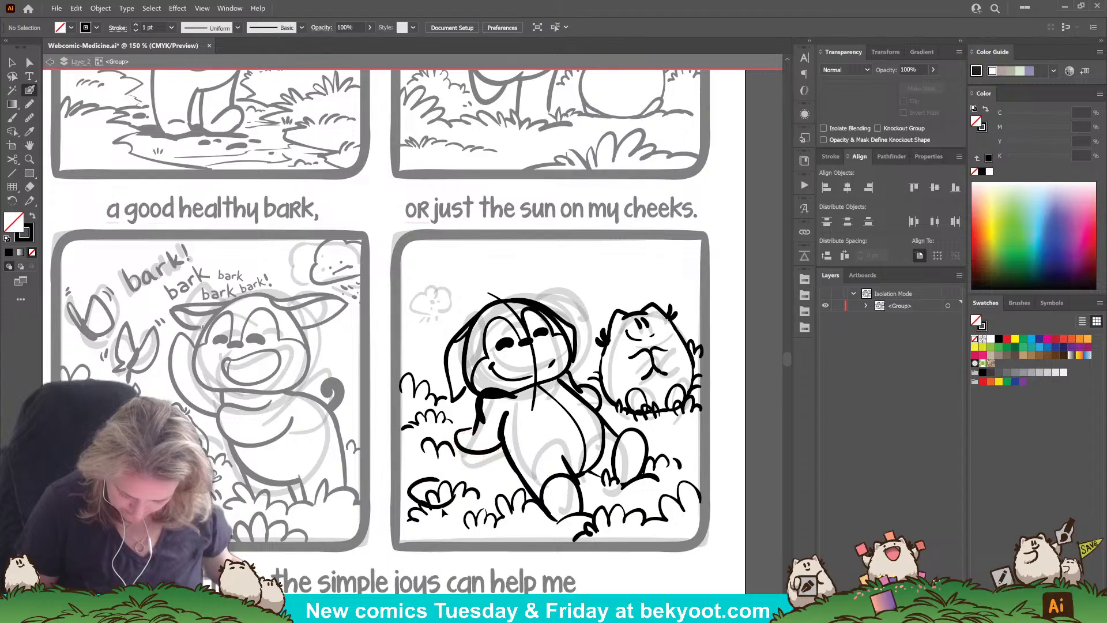
key(ctrl+z)
key(ctrl+z)
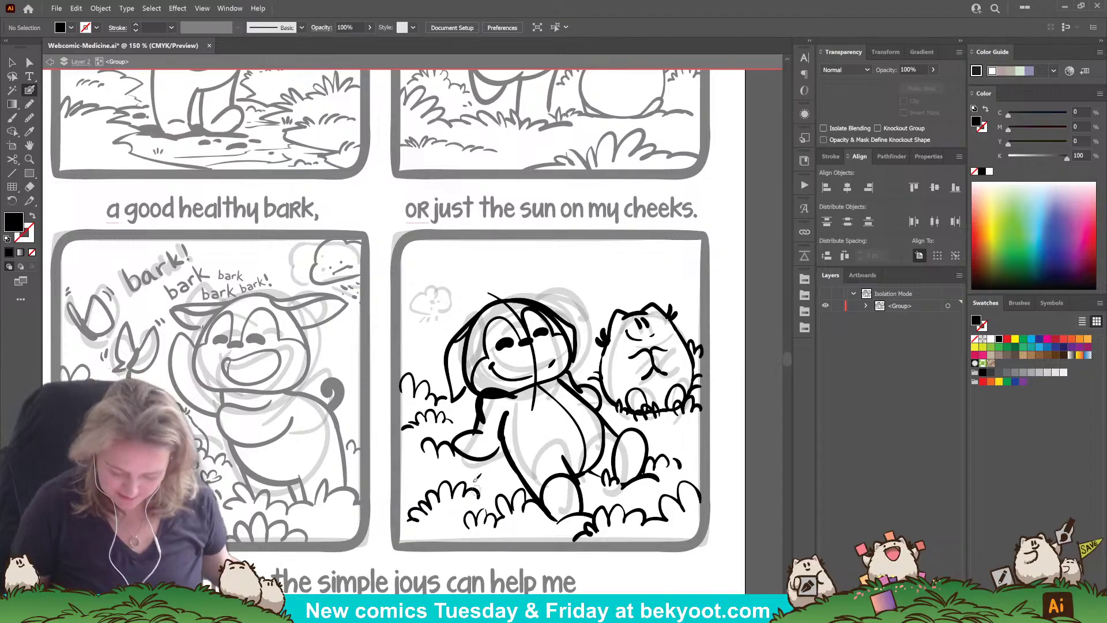
Step: Fade the dog's old hand outline on the grass to 30% opacity as a drawing guide
ctrl+click(495, 456)
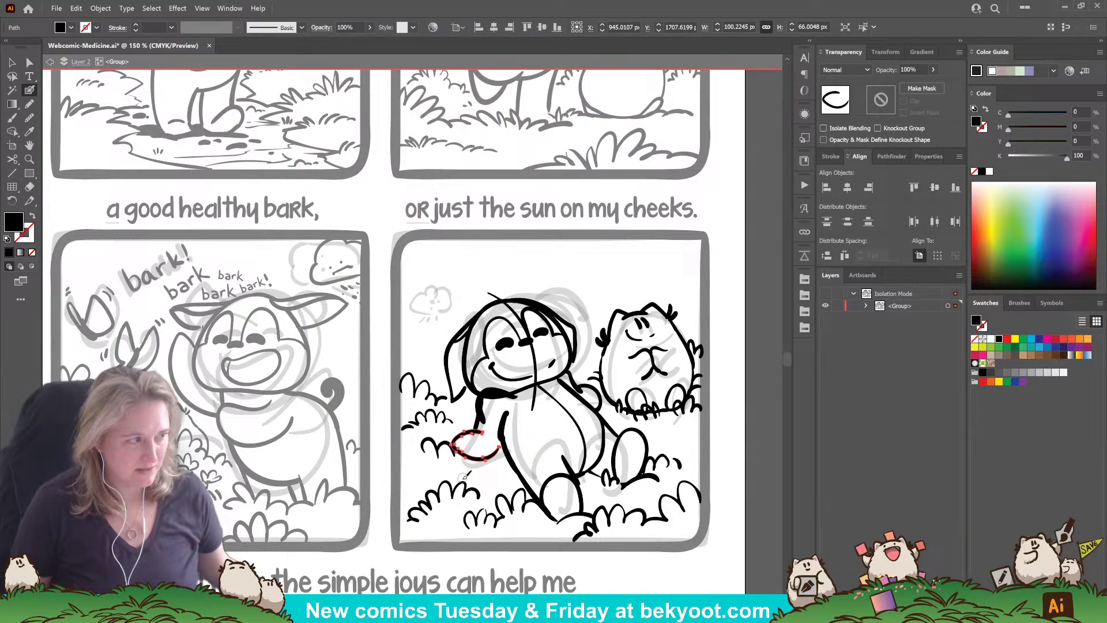
key(ctrl+grave)
text(30)
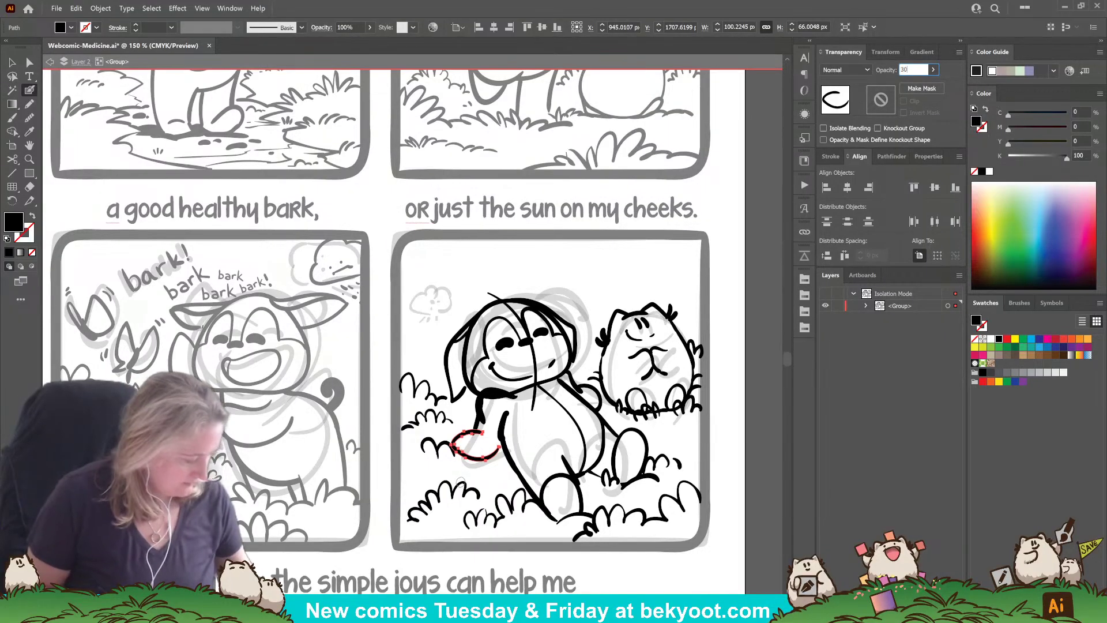
key(Return)
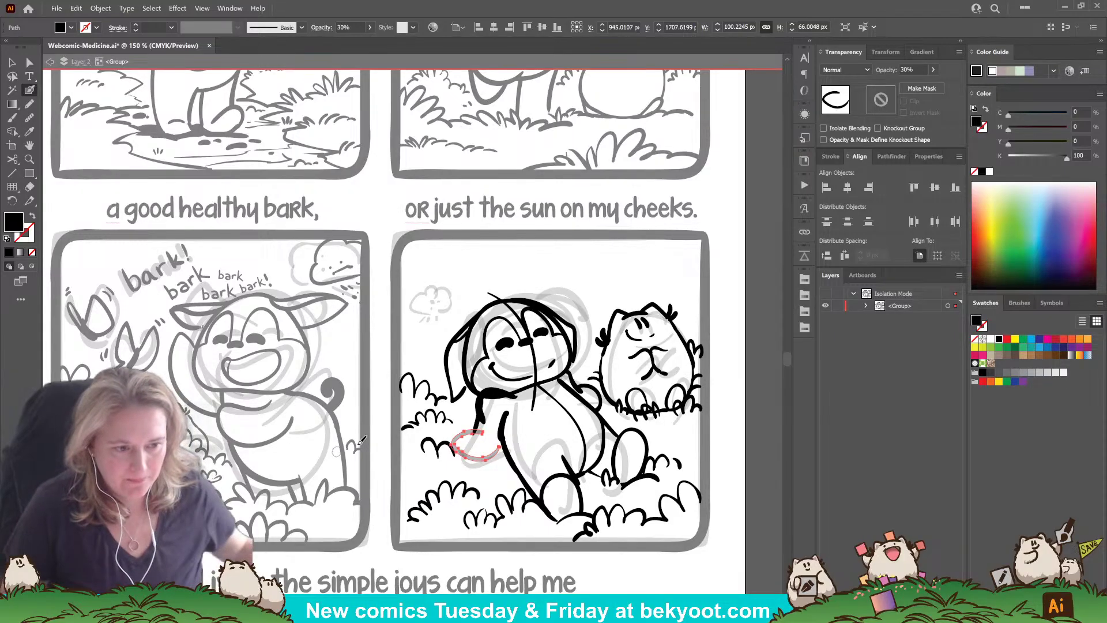
key(Delete)
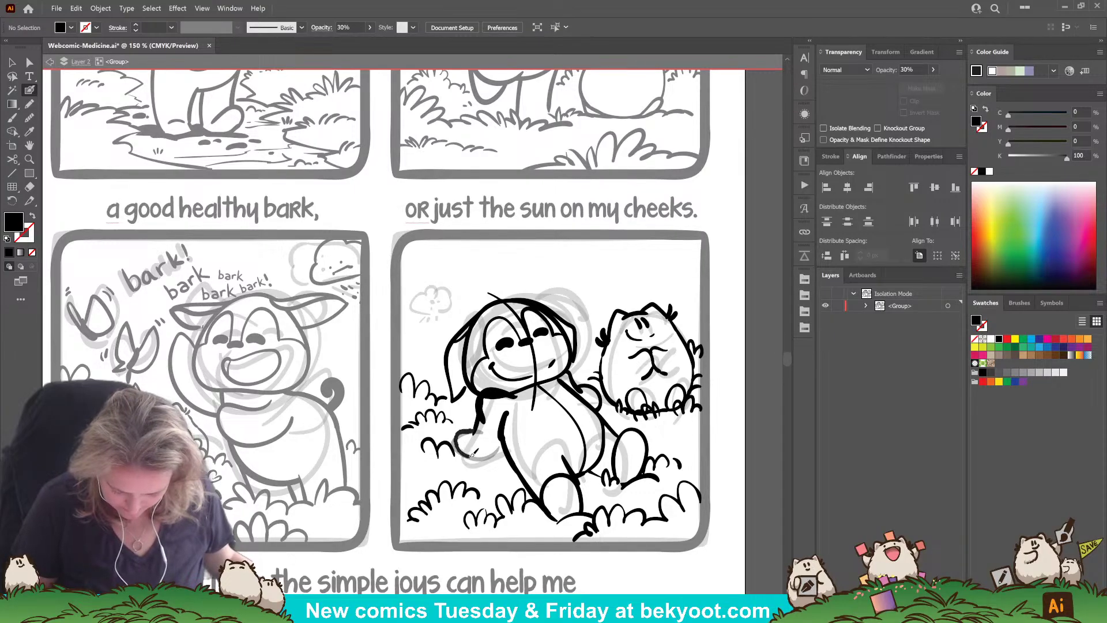
Step: Redraw the dog's hand with a rounder outline over the faded guide and set the new stroke to 100% opacity
key(shift+x)
drag(472, 454, 504, 443)
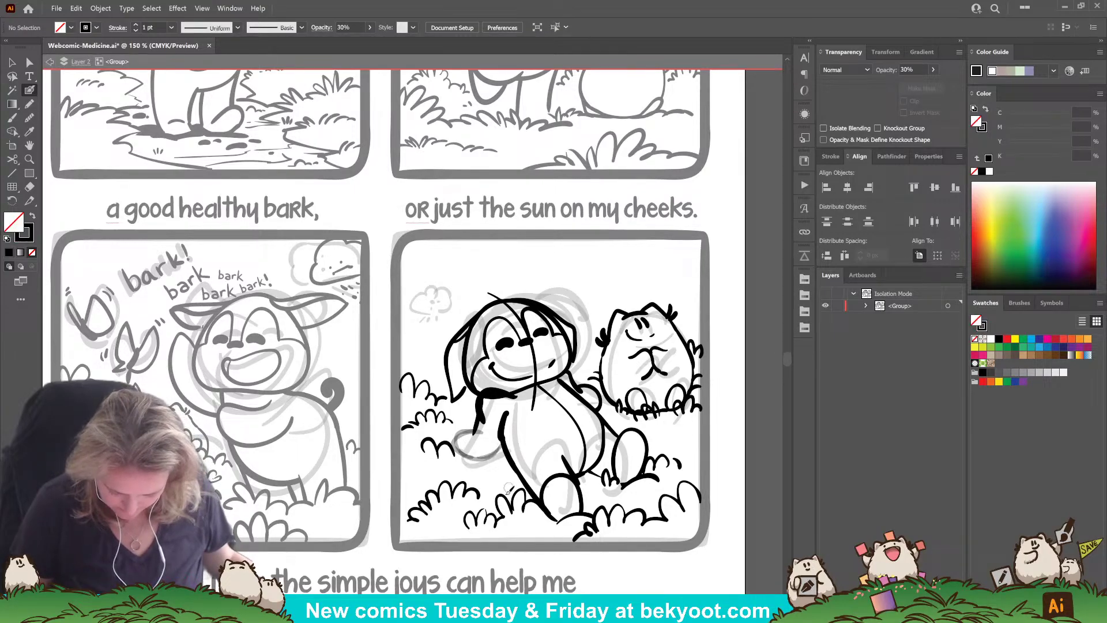
ctrl+click(496, 453)
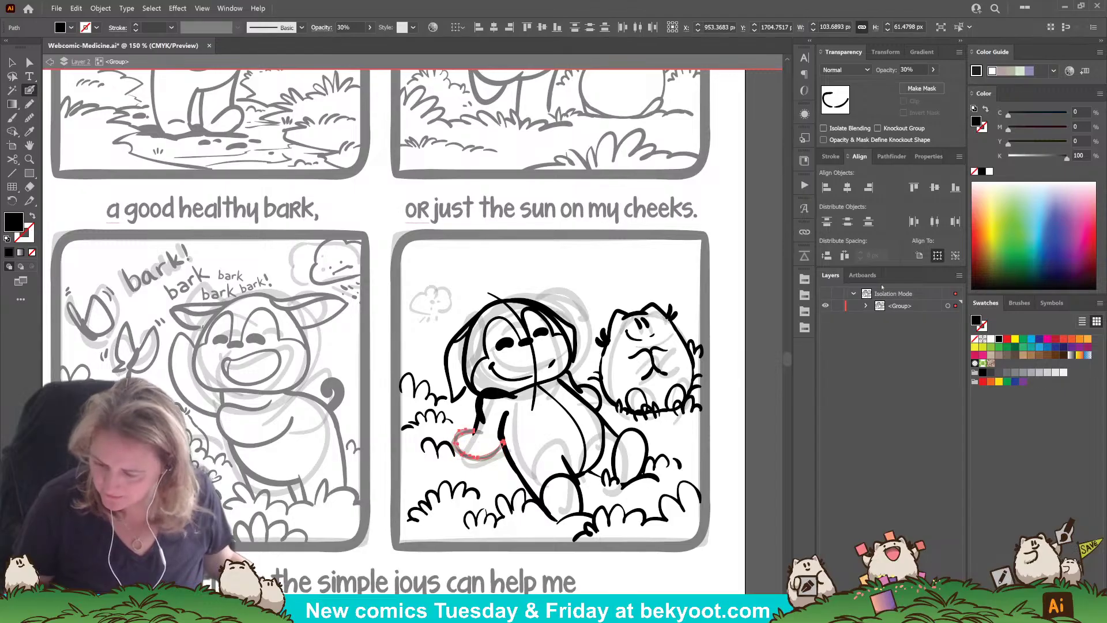
click(934, 70)
drag(902, 84, 931, 84)
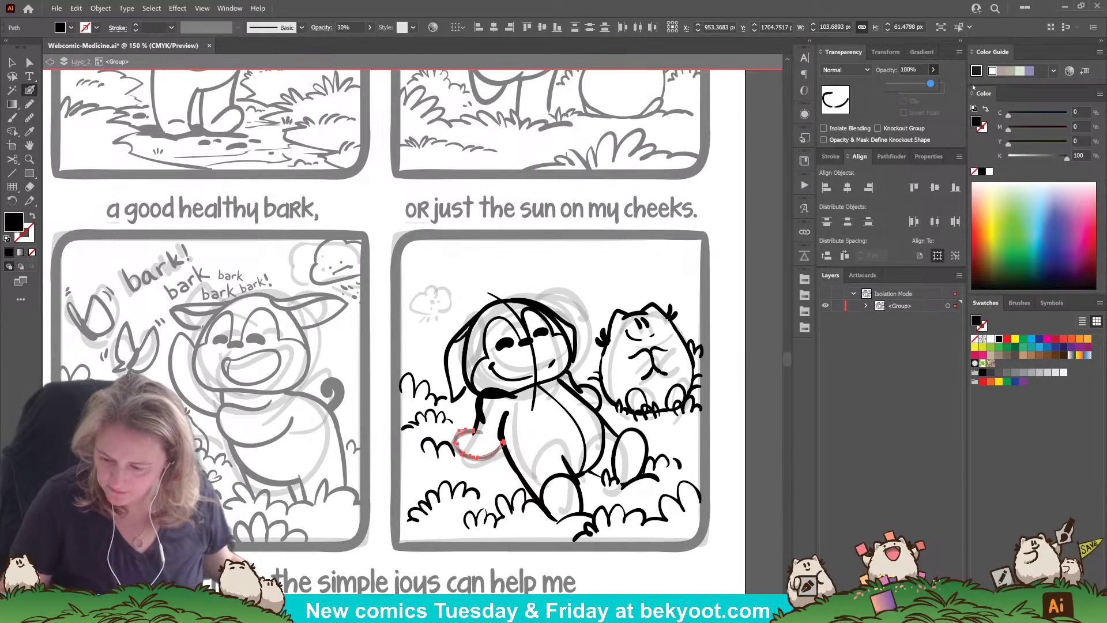
ctrl+click(732, 413)
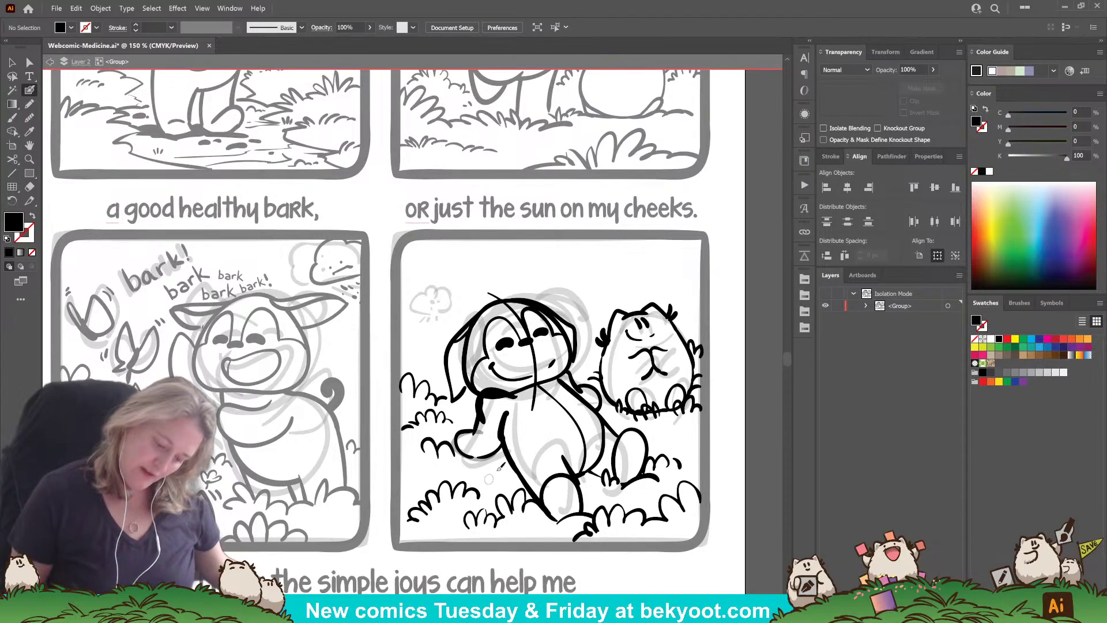
Step: Trim the dog's head outline where it overlaps the shoulder stroke under the chin
ctrl+click(524, 390)
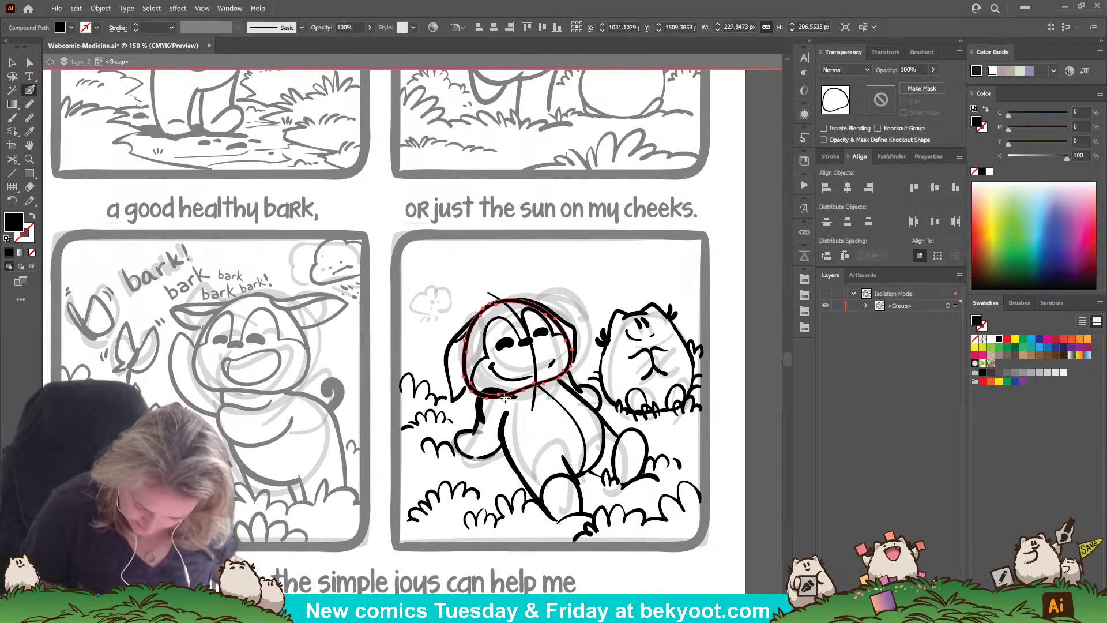
drag(484, 397, 511, 399)
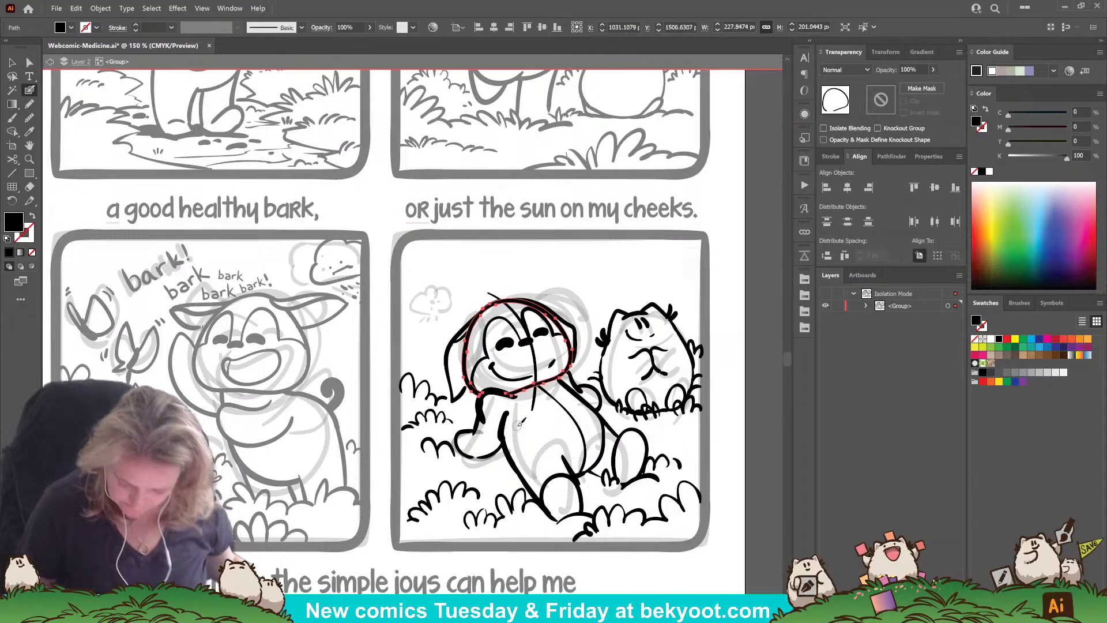
ctrl+click(495, 499)
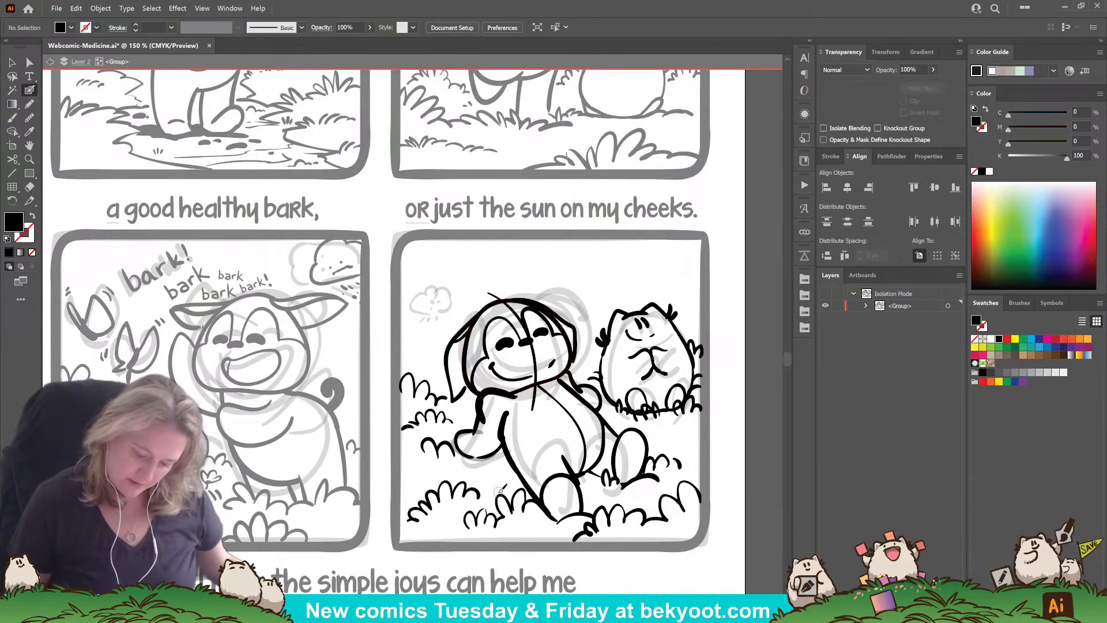
Step: Trim the lower end of the dog's shoulder stroke so it blends into the supporting arm line
ctrl+click(505, 416)
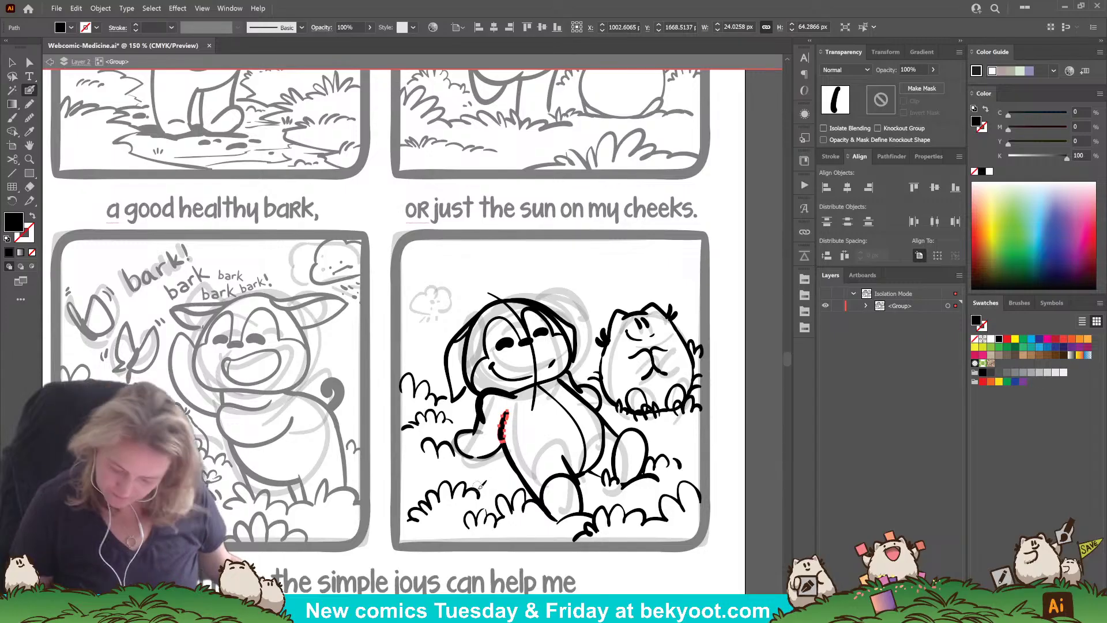
ctrl+click(486, 467)
ctrl+click(482, 414)
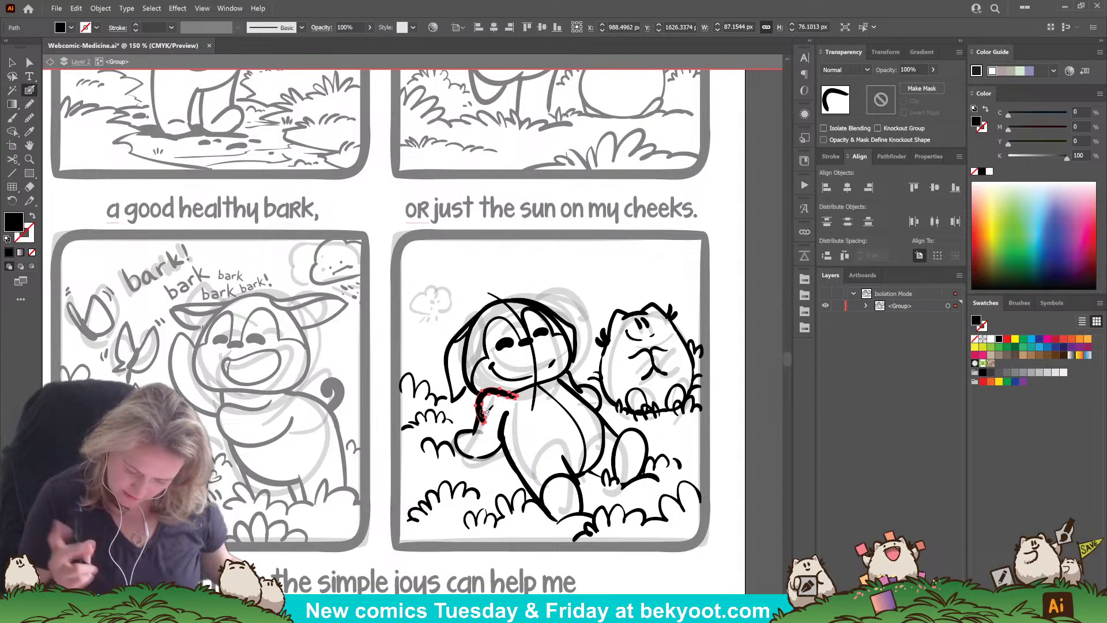
drag(484, 406, 480, 435)
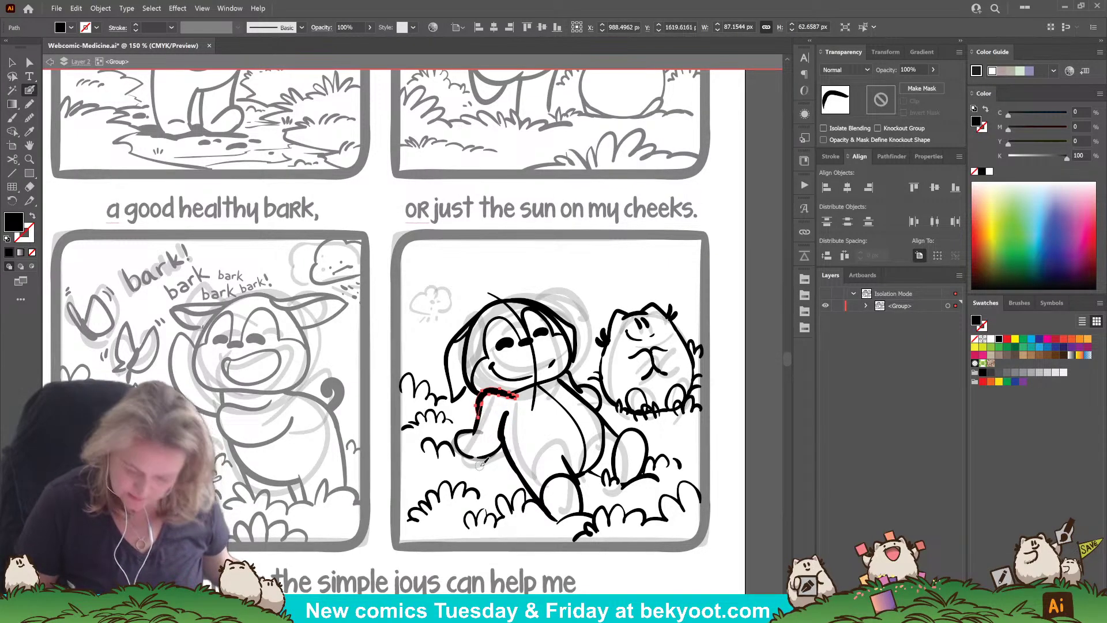
ctrl+click(482, 506)
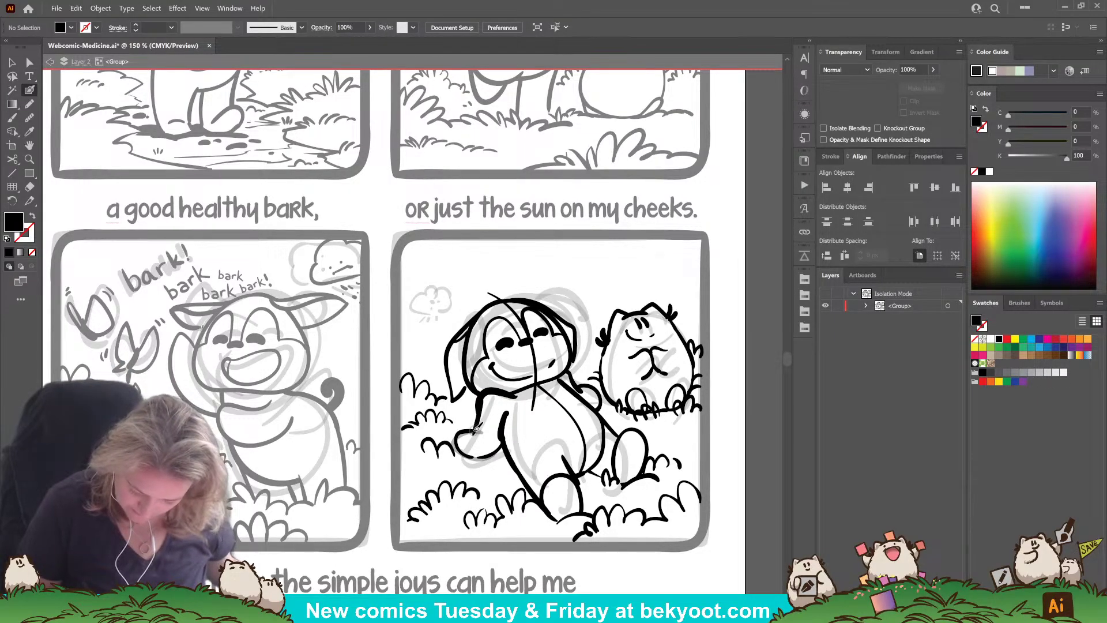
Step: Add a short line inside the dog's hand and delete the construction line running through its face and belly
key(shift+x)
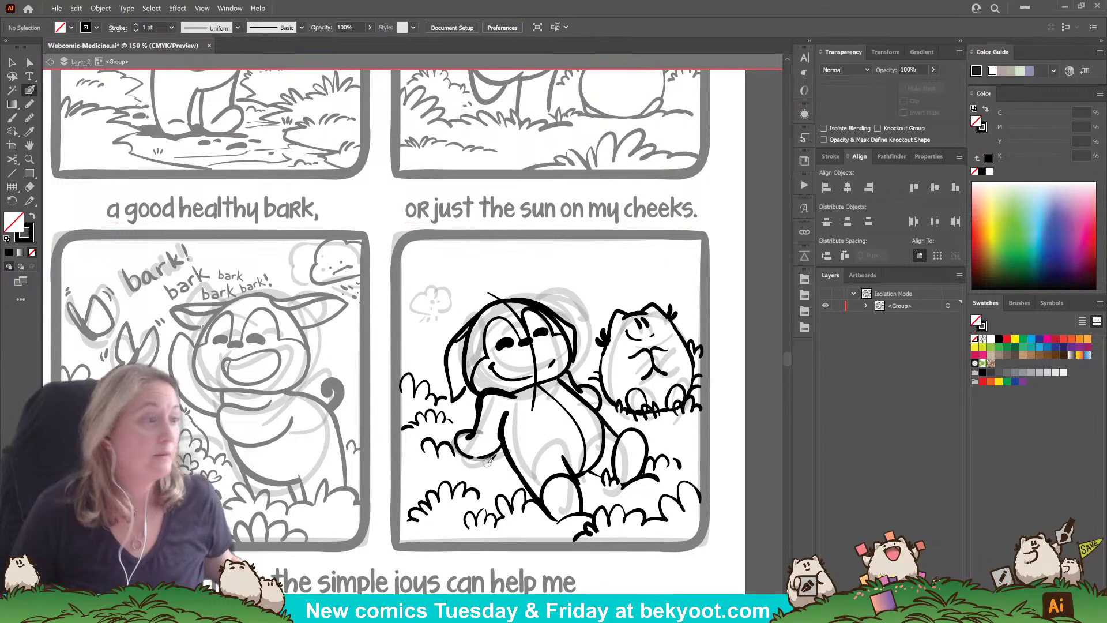
ctrl+click(535, 394)
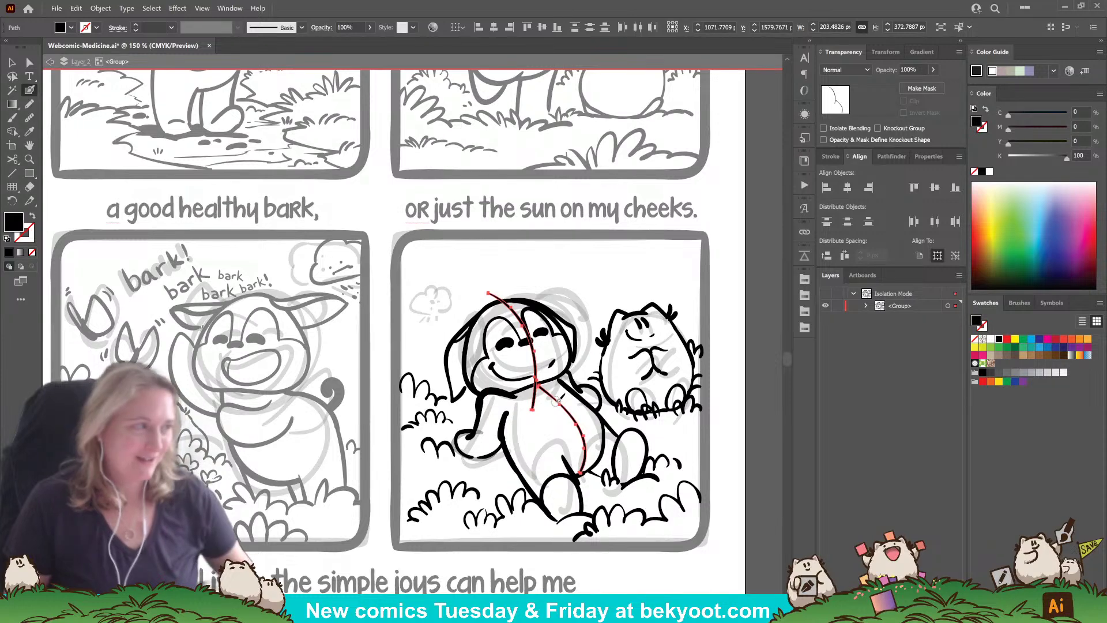
key(Delete)
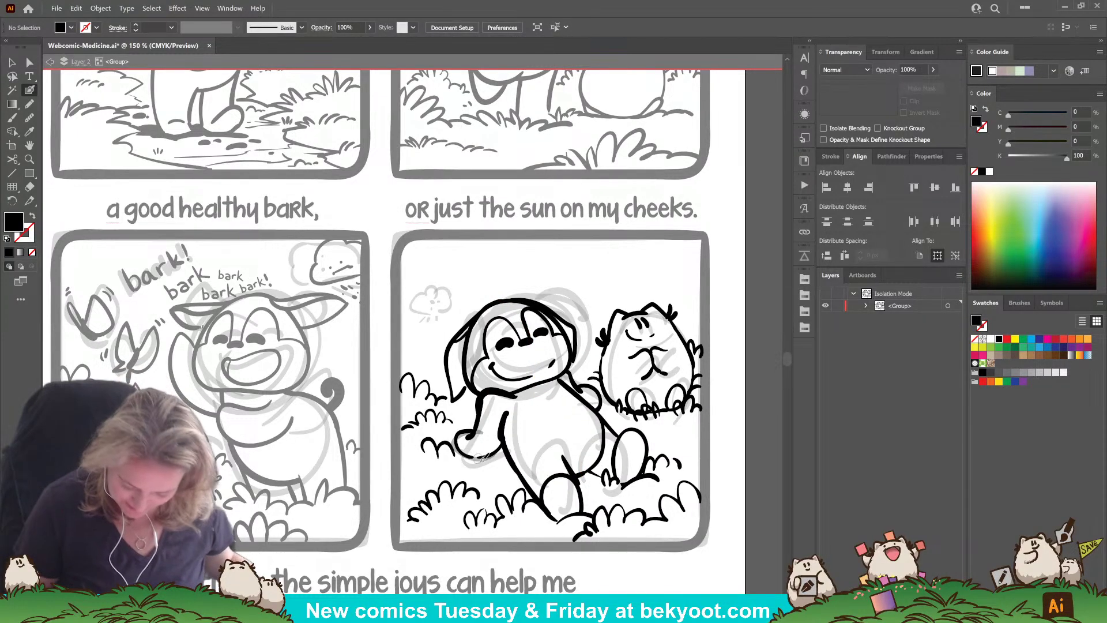
Step: Draw a small tuft of grass between the dog's supporting hand and its body
key(shift+x)
key(shift+x)
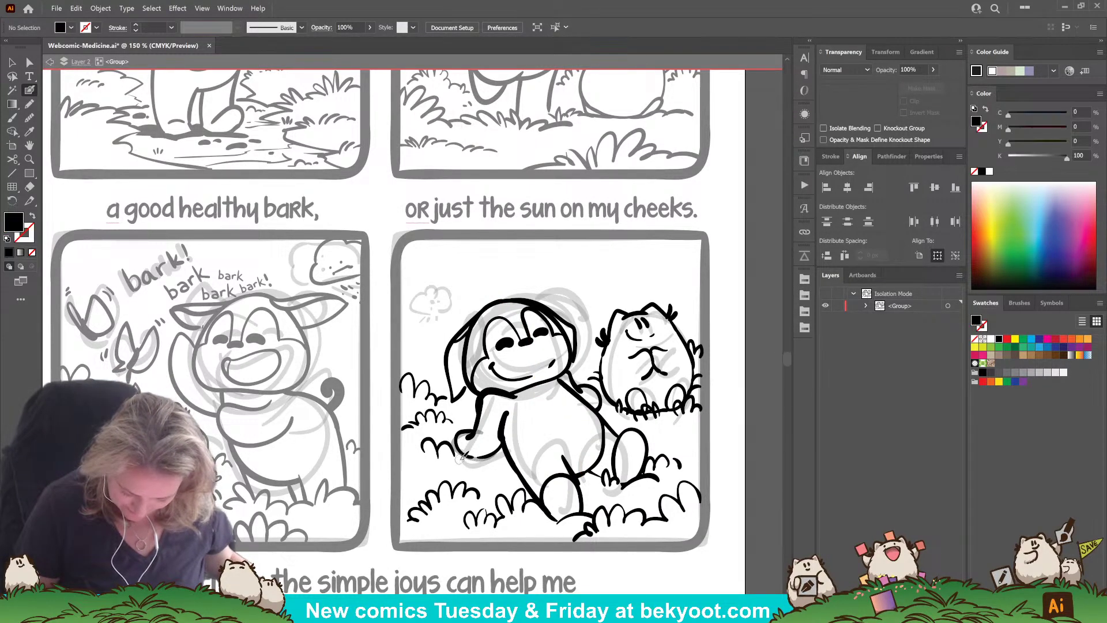
key(shift+x)
mouse_move(482, 458)
mouse_down()
mouse_move(501, 499)
mouse_move(475, 500)
mouse_move(499, 448)
mouse_move(493, 477)
mouse_move(516, 464)
mouse_move(506, 458)
mouse_move(512, 466)
mouse_move(478, 477)
mouse_up()
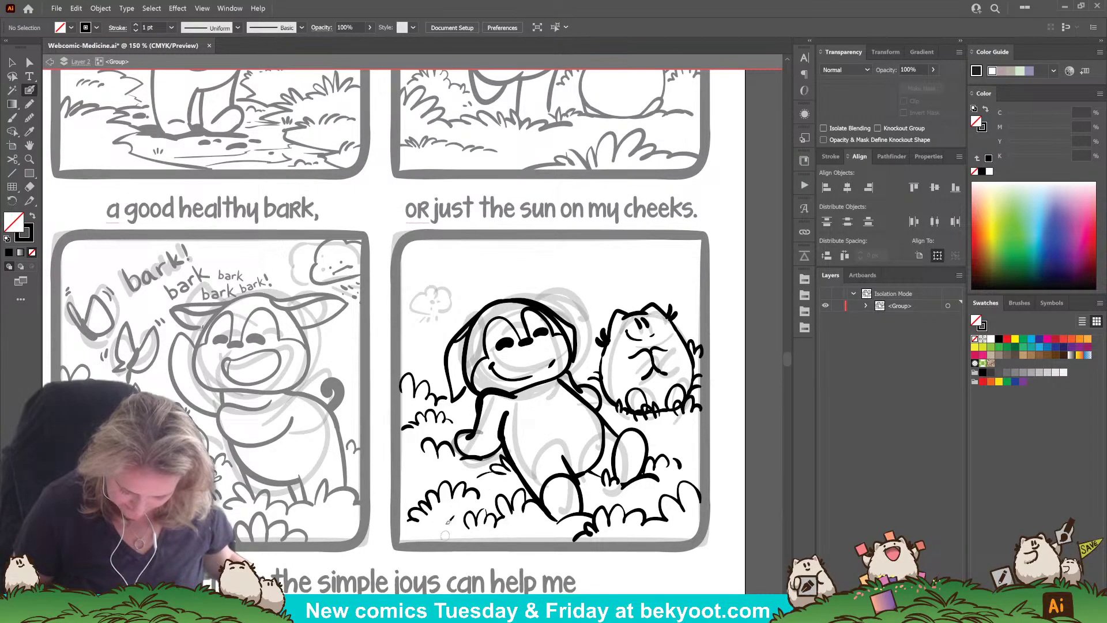
Step: Delete the faded old hand outline behind the redrawn hand
scroll(492, 494, up, 1)
ctrl+click(482, 446)
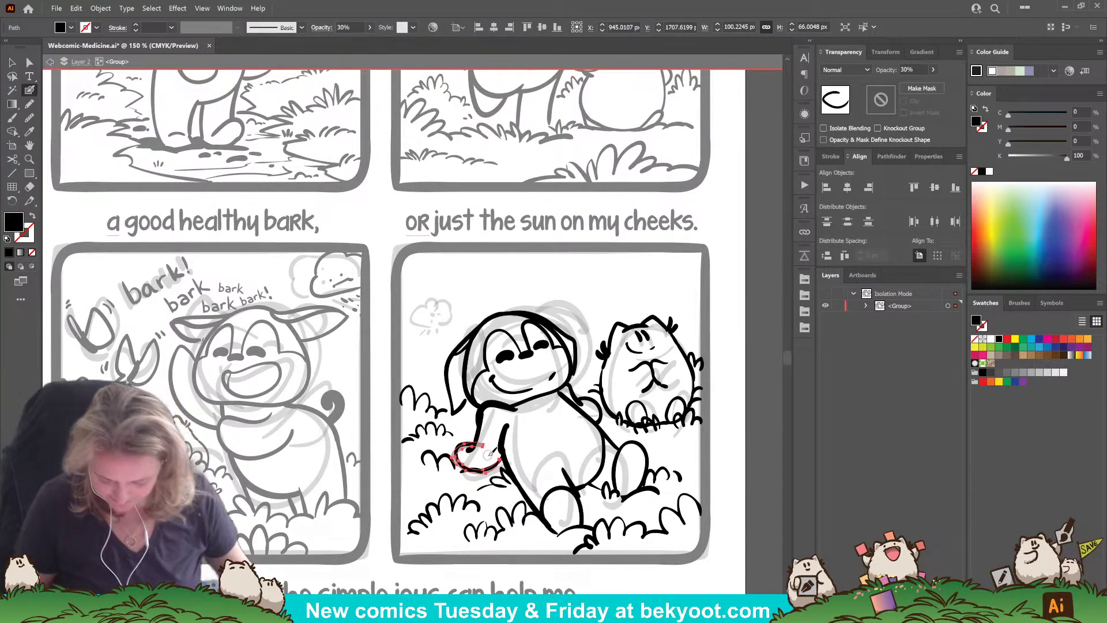
key(Delete)
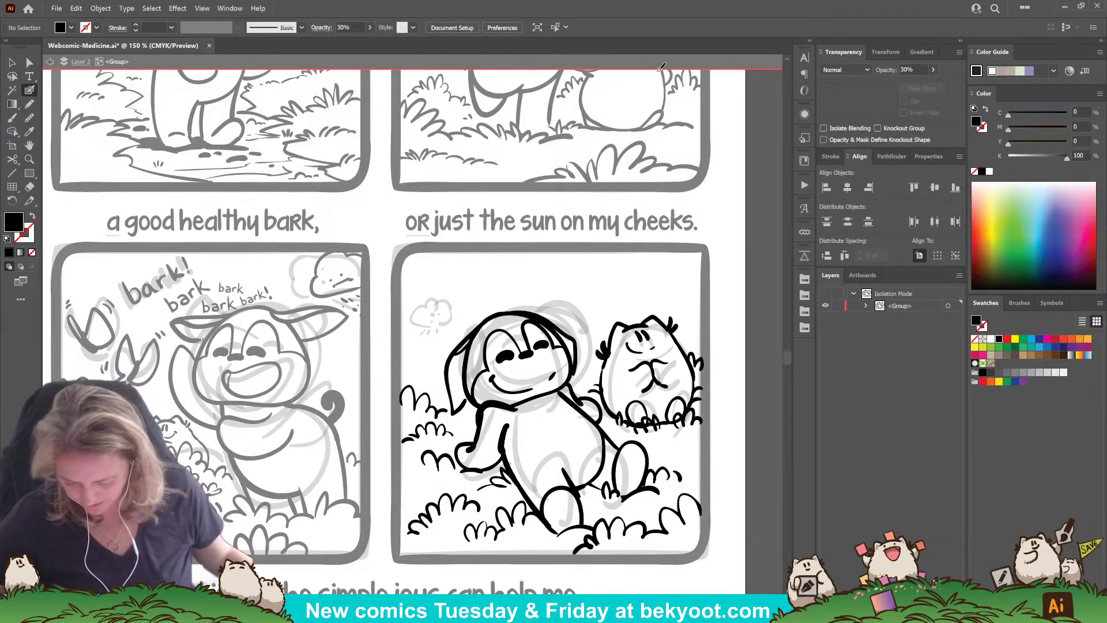
scroll(736, 412, up, 2)
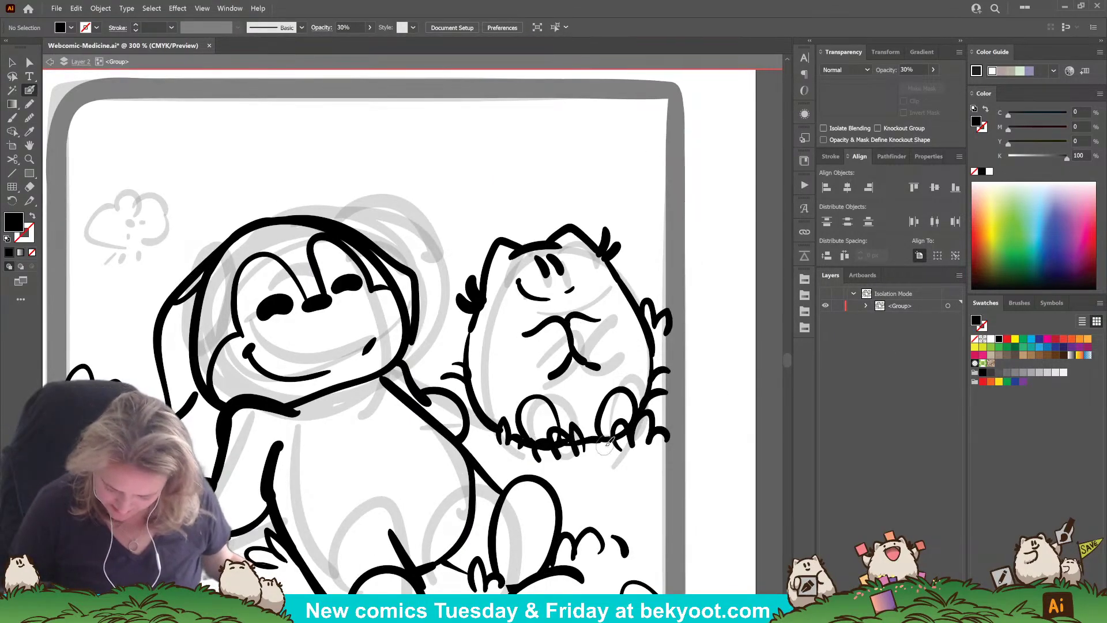
Step: Erase the parts of the round companion's lower body and foot outlines that run through the surrounding grass tufts
ctrl+click(490, 427)
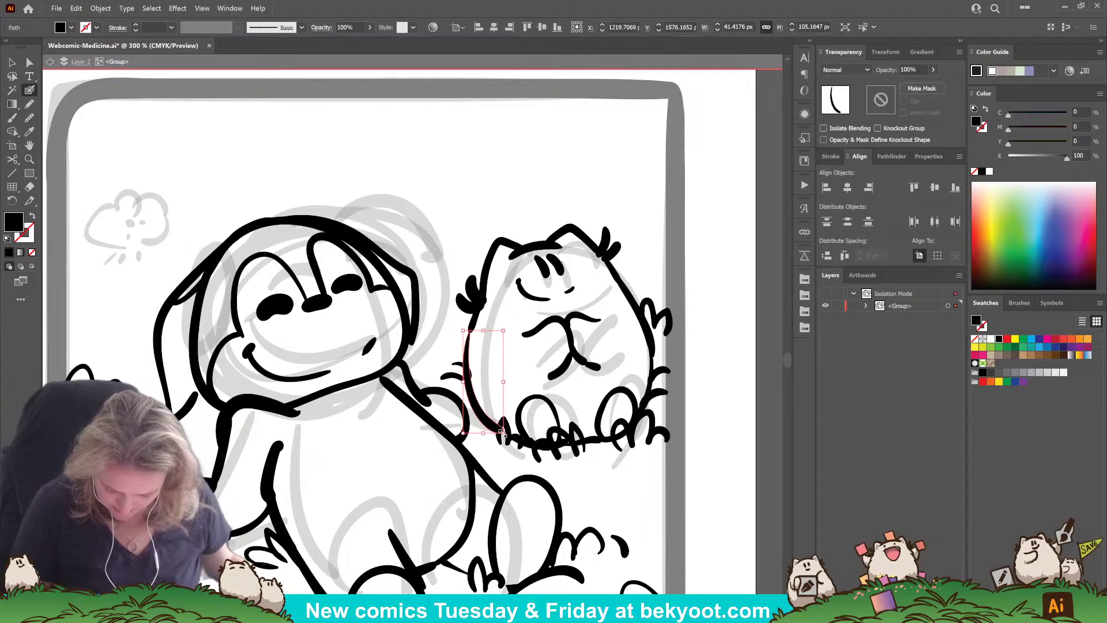
ctrl+shift+click(595, 441)
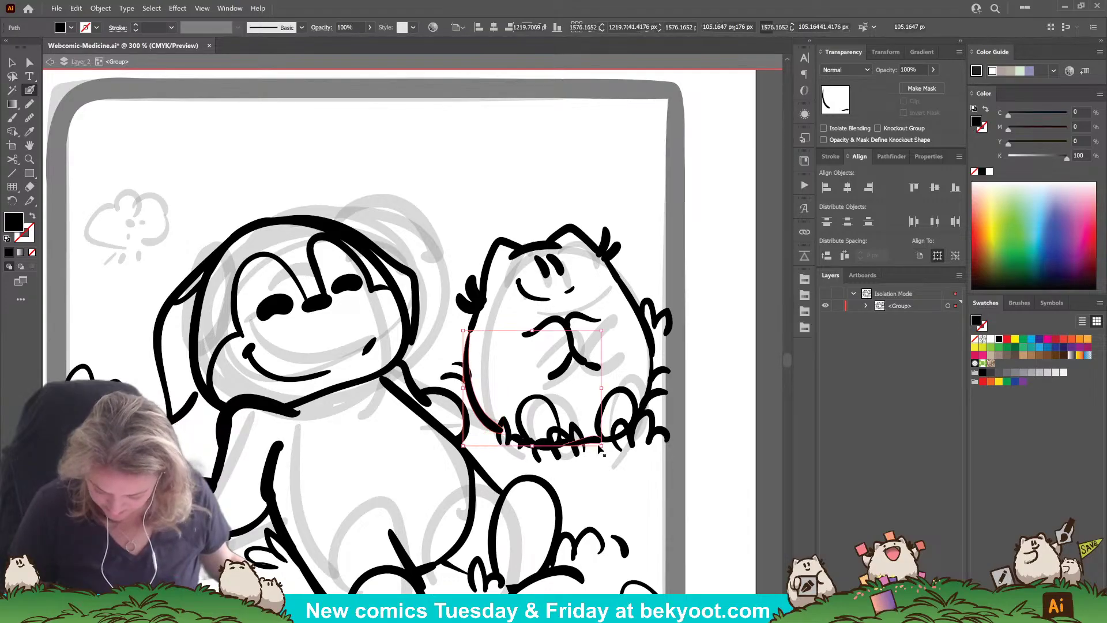
ctrl+shift+click(622, 443)
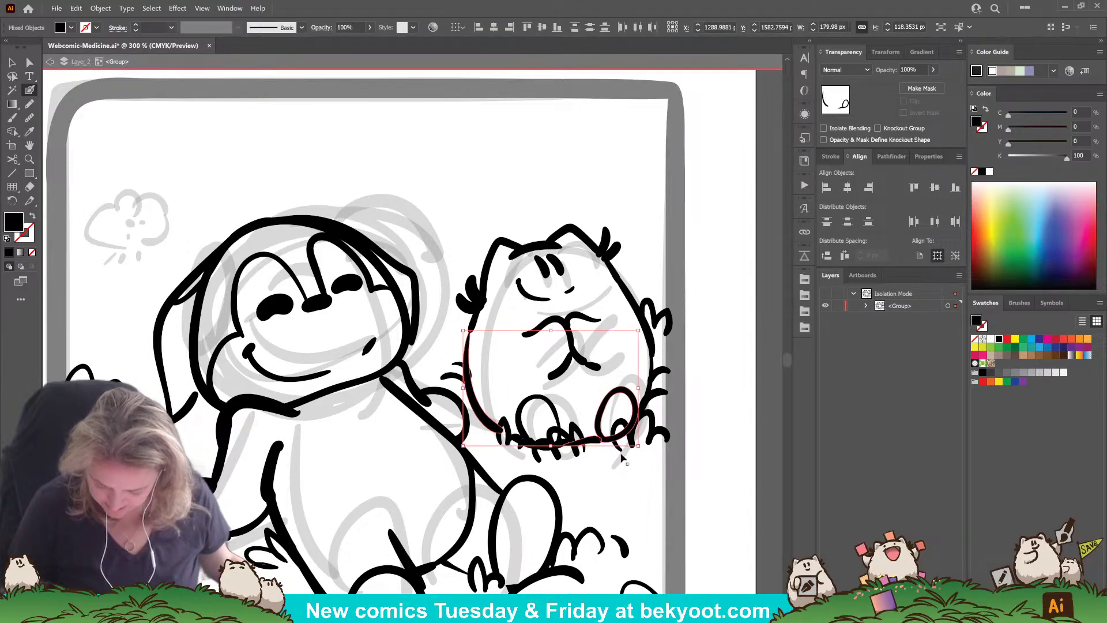
ctrl+shift+click(654, 370)
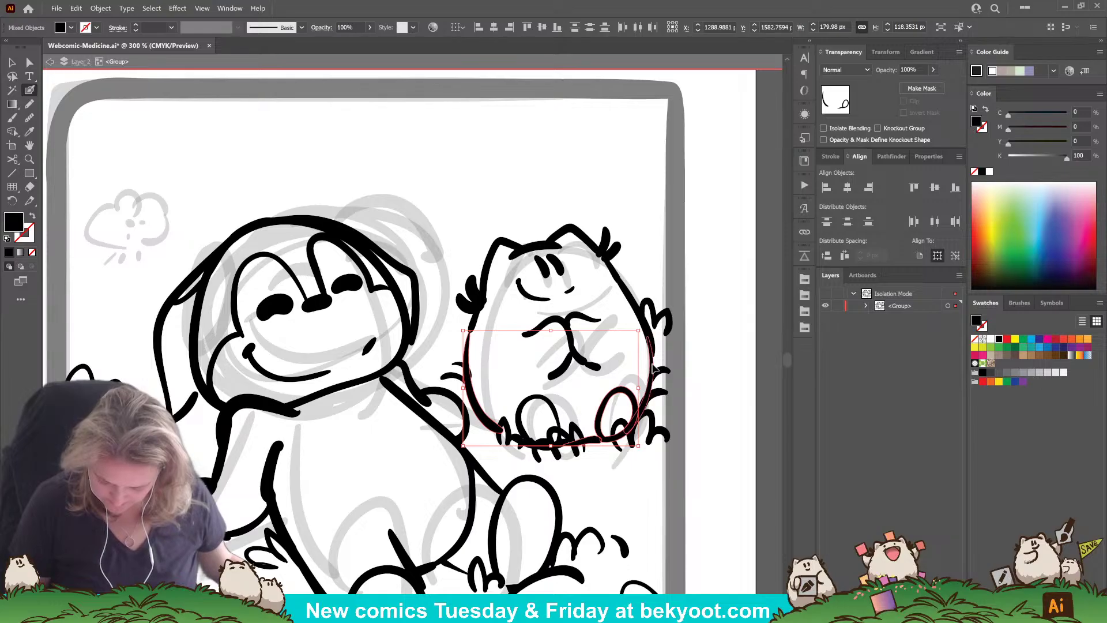
ctrl+shift+click(547, 457)
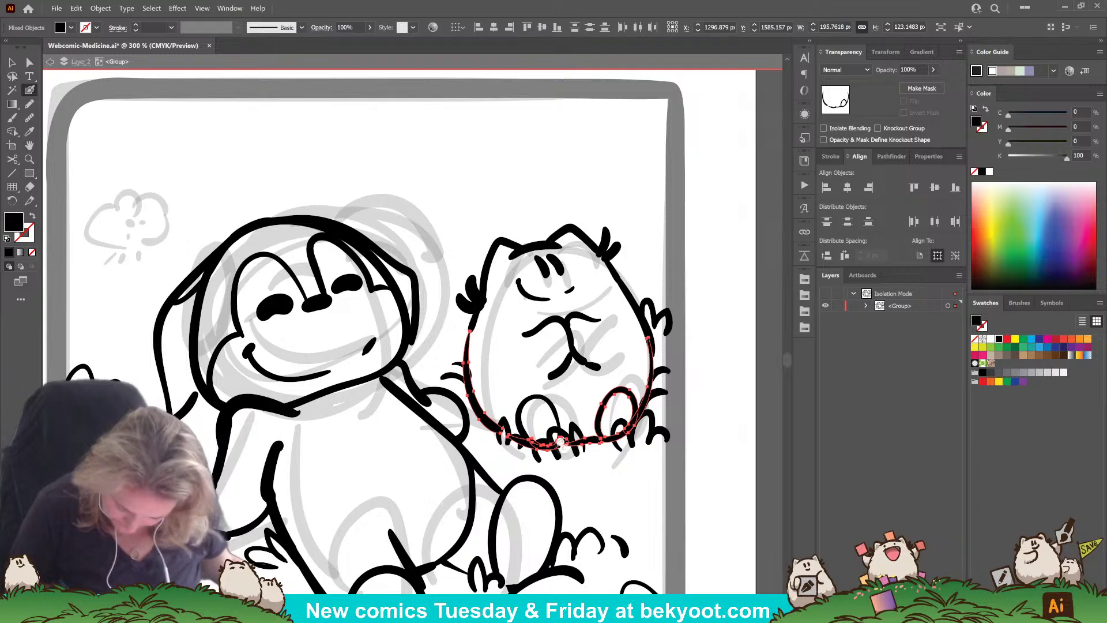
drag(562, 443, 576, 455)
mouse_move(620, 429)
mouse_down()
mouse_move(624, 451)
mouse_move(647, 391)
mouse_move(624, 437)
mouse_up()
key(ctrl+z)
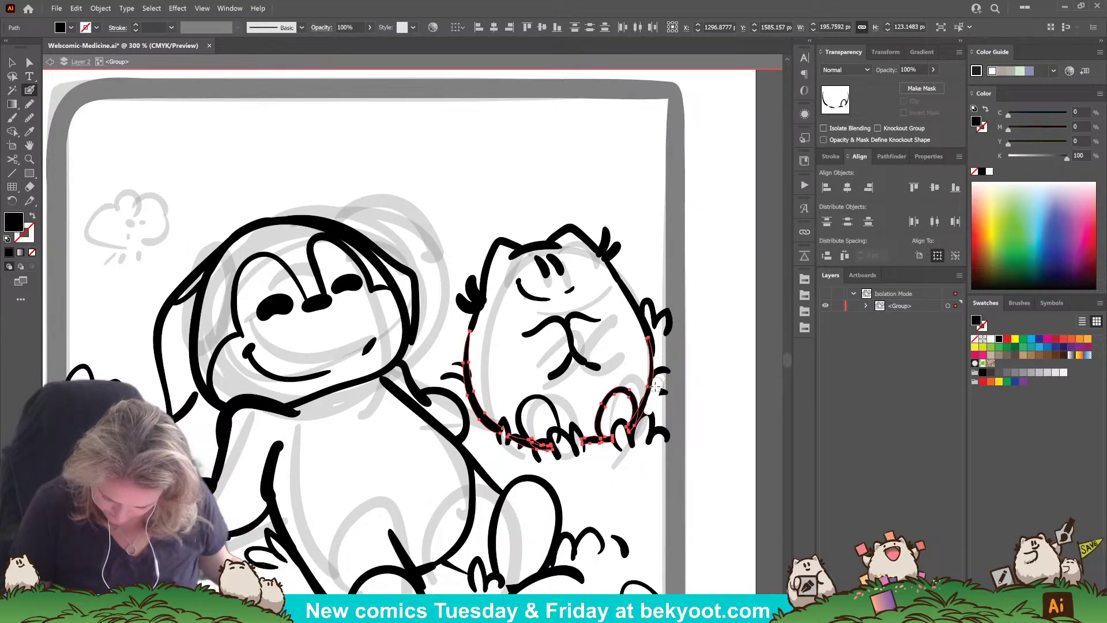
drag(656, 386, 653, 397)
mouse_move(550, 449)
mouse_down()
mouse_move(500, 440)
mouse_move(503, 429)
mouse_up()
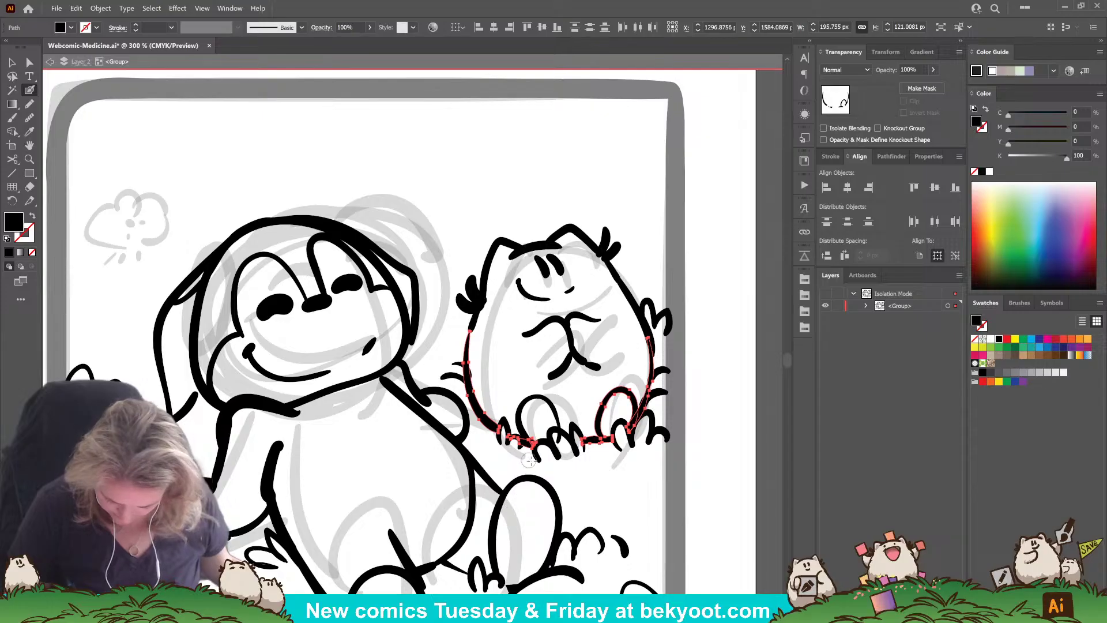
Step: Trim the lower end of the companion's left foot outline where it crosses the grass, and deselect it
key(ctrl)
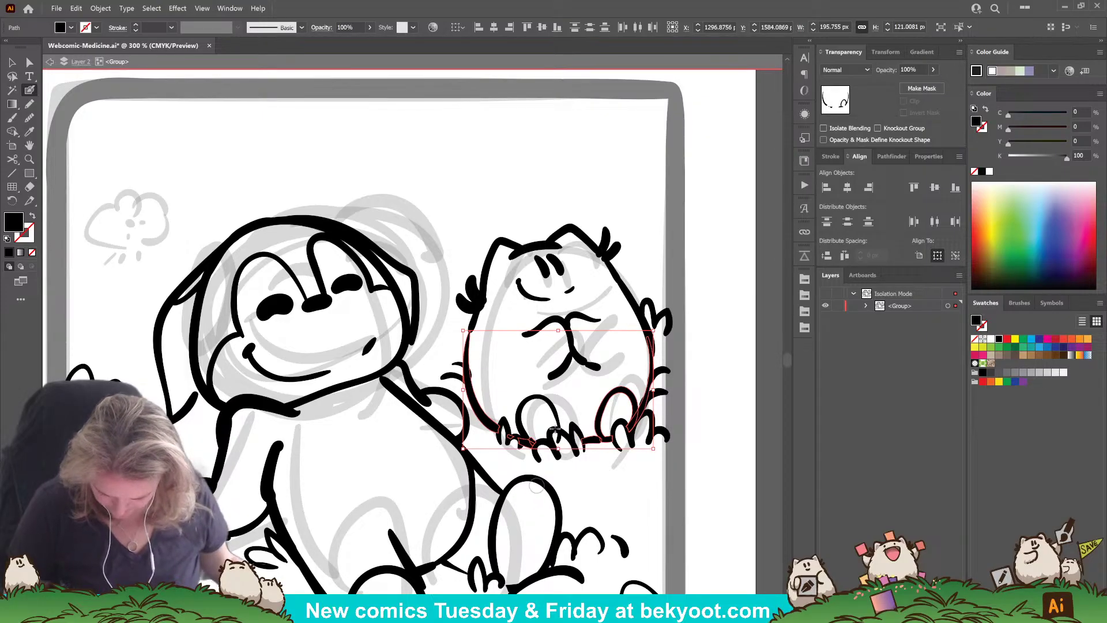
ctrl+click(556, 411)
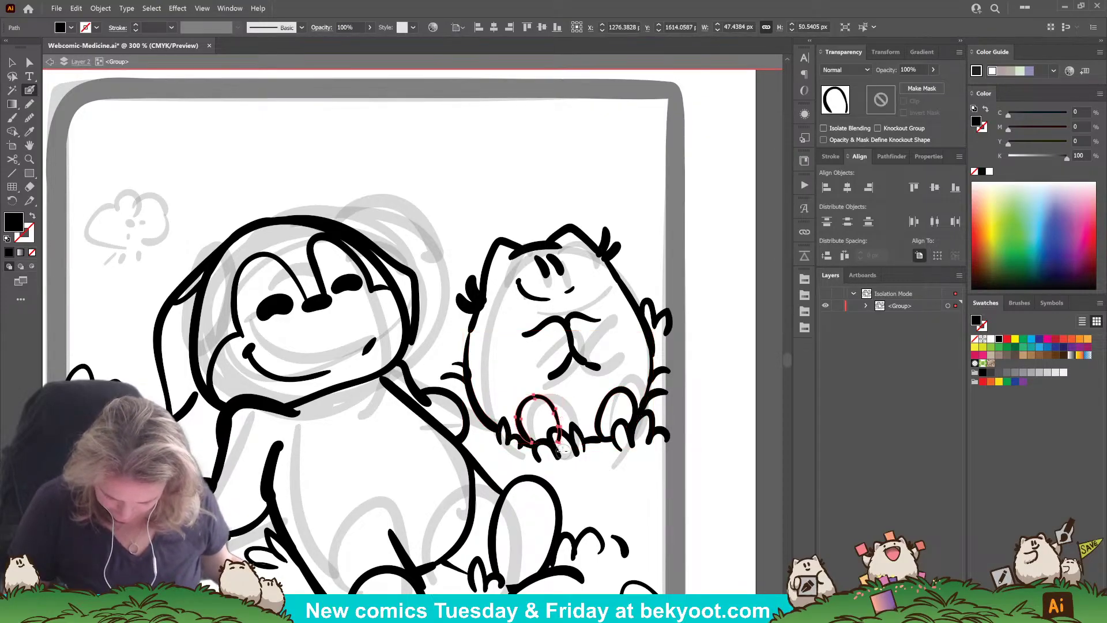
ctrl+click(619, 467)
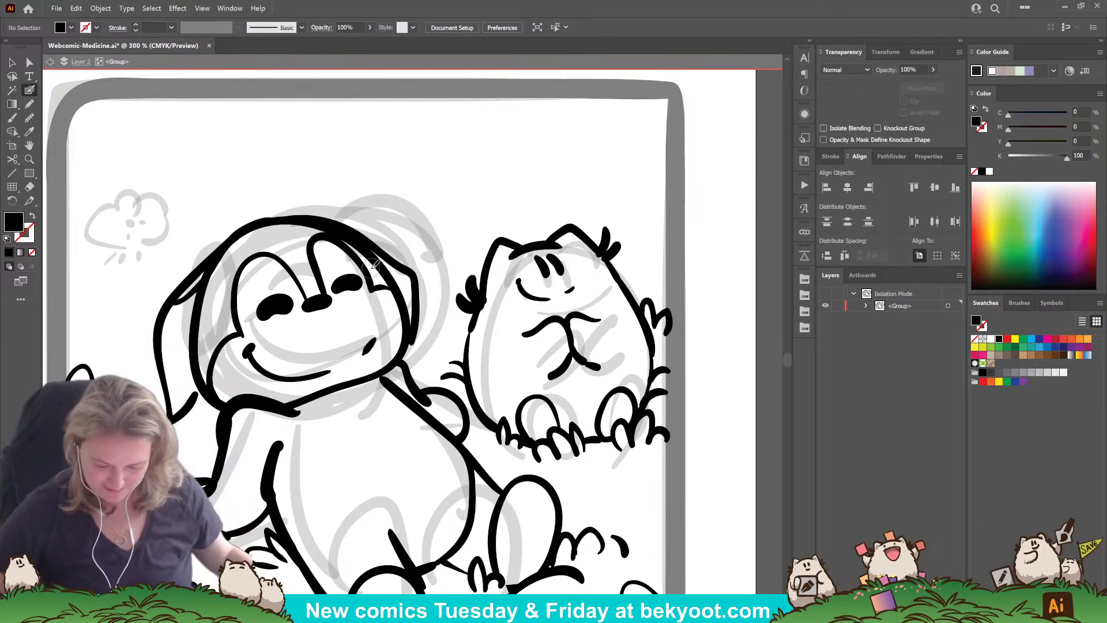
Step: Draw two grass tufts in the background above the round companion's head
key(ctrl+minus)
key(ctrl+minus)
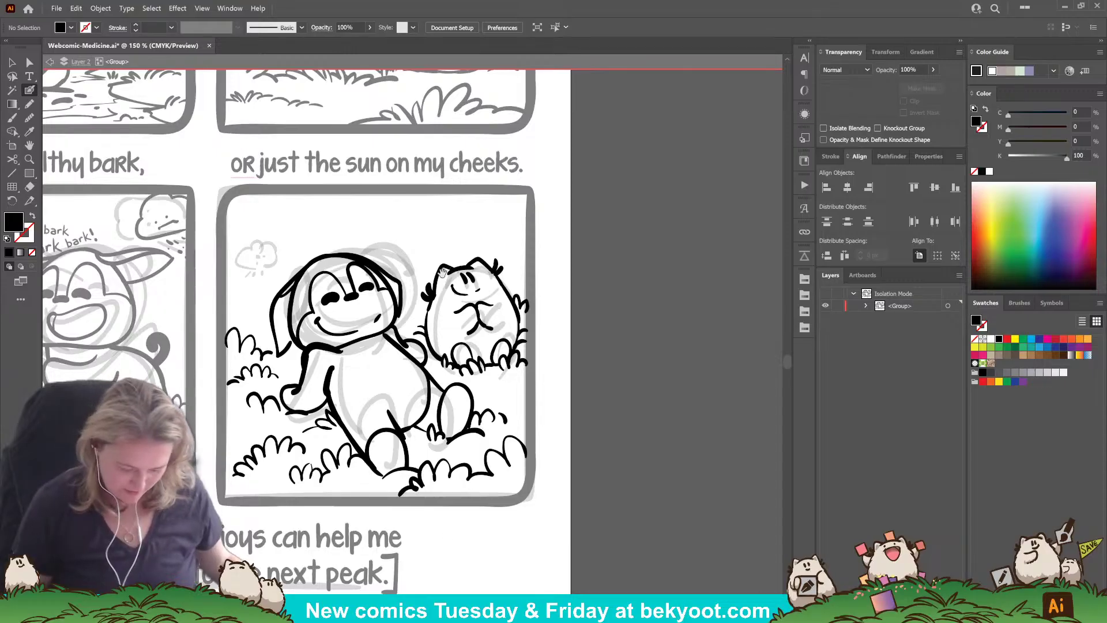
drag(480, 538, 584, 557)
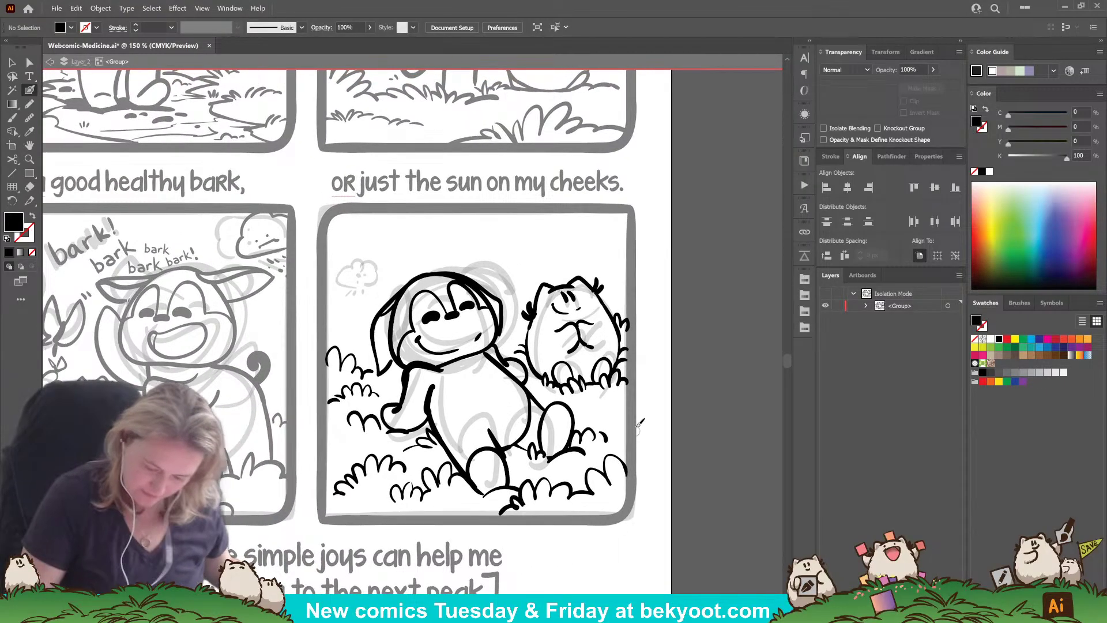
drag(518, 269, 559, 263)
key(ctrl+z)
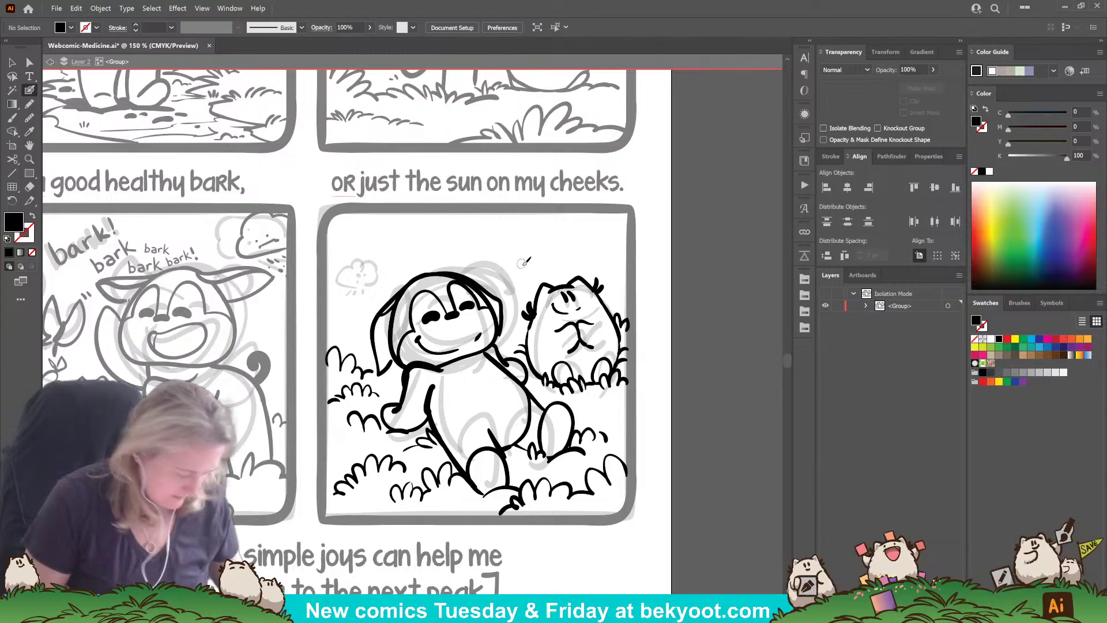
mouse_move(516, 266)
mouse_down()
mouse_move(552, 264)
mouse_move(508, 285)
mouse_up()
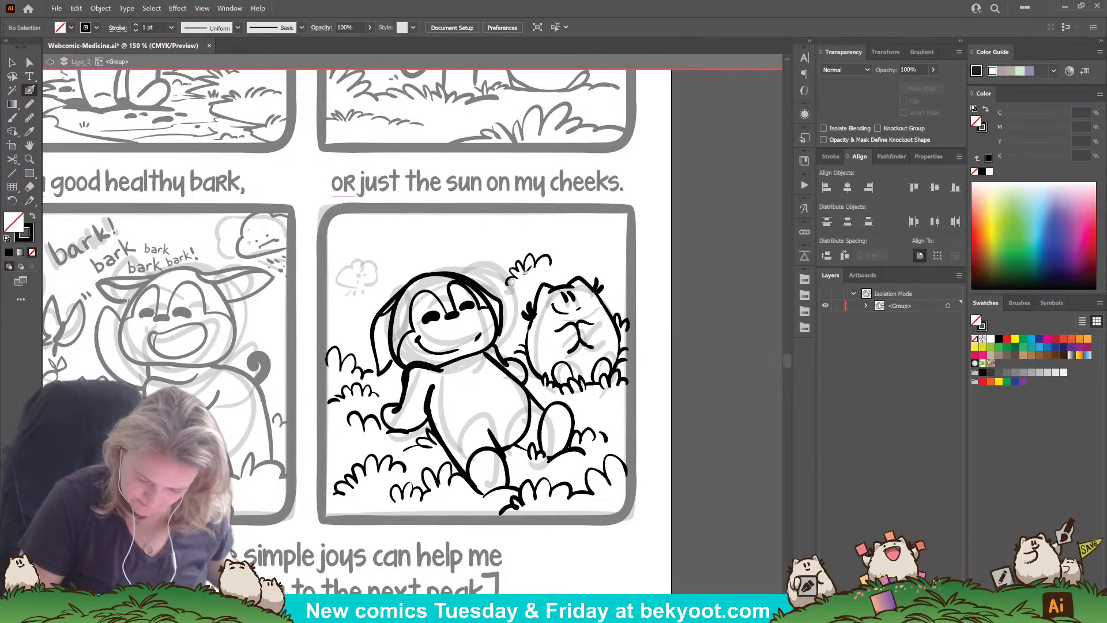
mouse_move(578, 252)
mouse_down()
mouse_move(597, 233)
mouse_move(597, 250)
mouse_move(610, 245)
mouse_move(580, 257)
mouse_move(621, 251)
mouse_up()
key(ctrl+z)
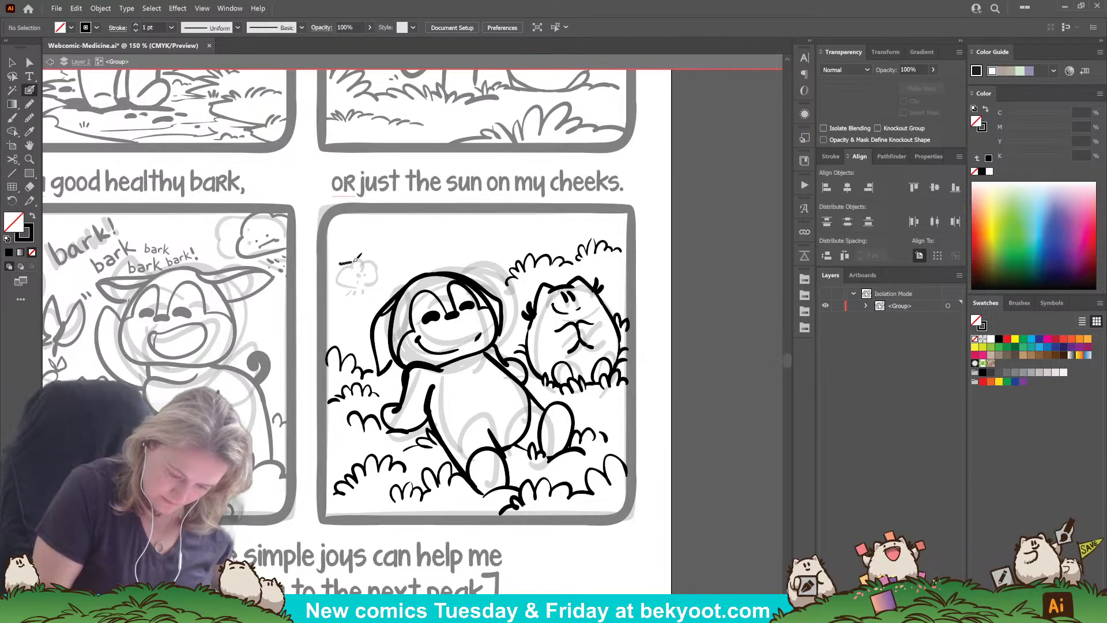
mouse_move(373, 246)
mouse_down()
mouse_move(357, 237)
mouse_move(331, 253)
mouse_move(341, 263)
mouse_up()
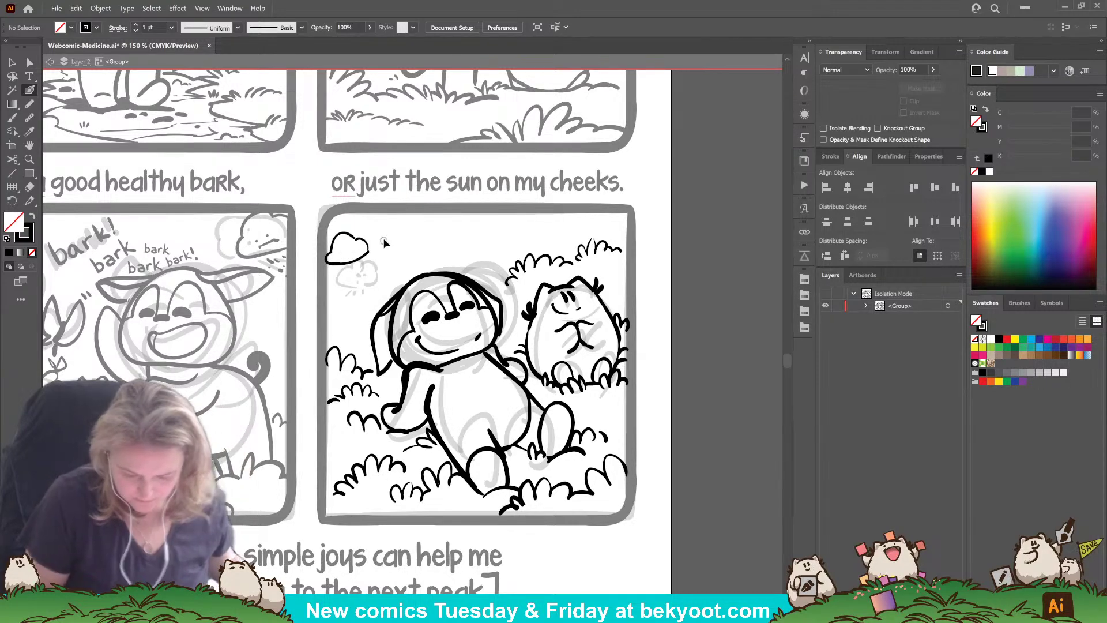
key(ctrl+z)
key(ctrl+z)
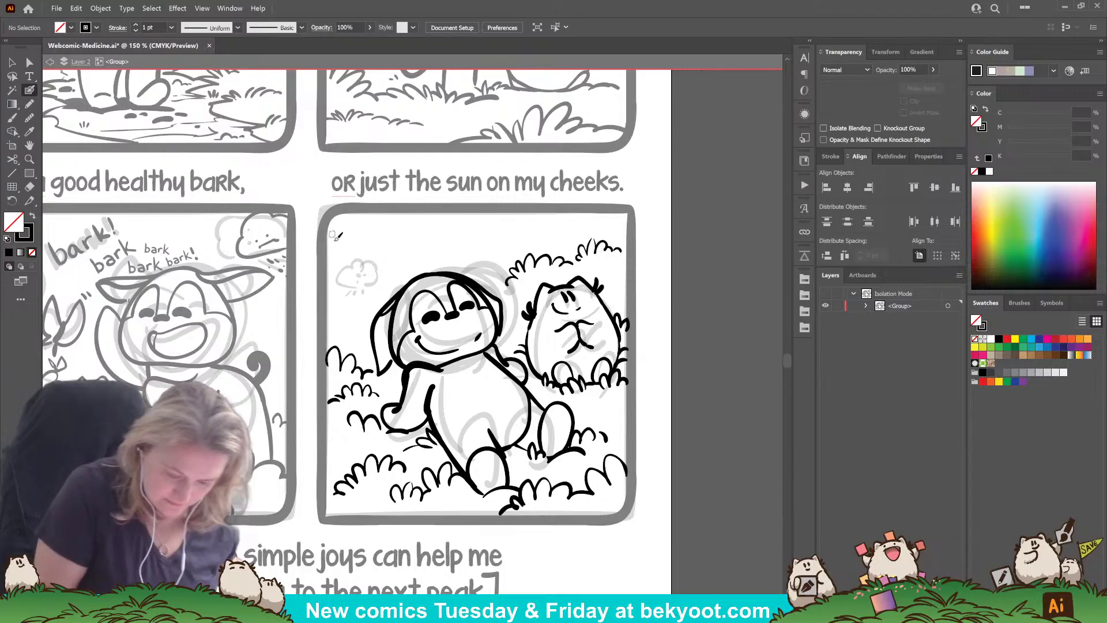
Step: Draw a small raining cloud with a simple face in the upper-left corner of the comic panel
mouse_move(327, 232)
mouse_down()
mouse_move(334, 224)
mouse_move(370, 243)
mouse_move(327, 262)
mouse_move(345, 247)
mouse_up()
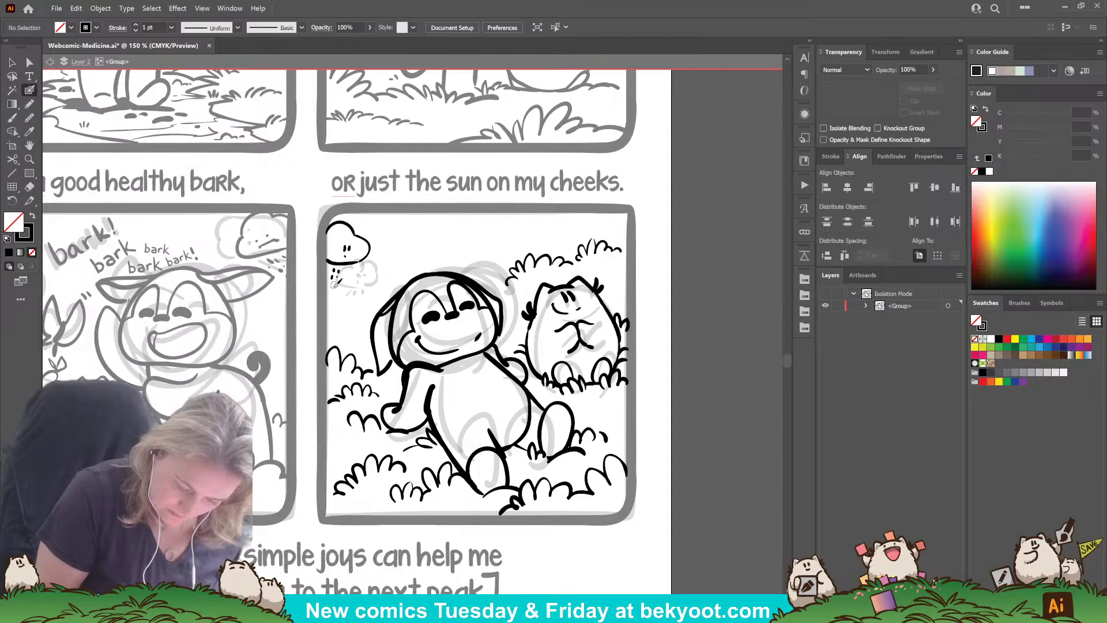
drag(344, 255, 346, 257)
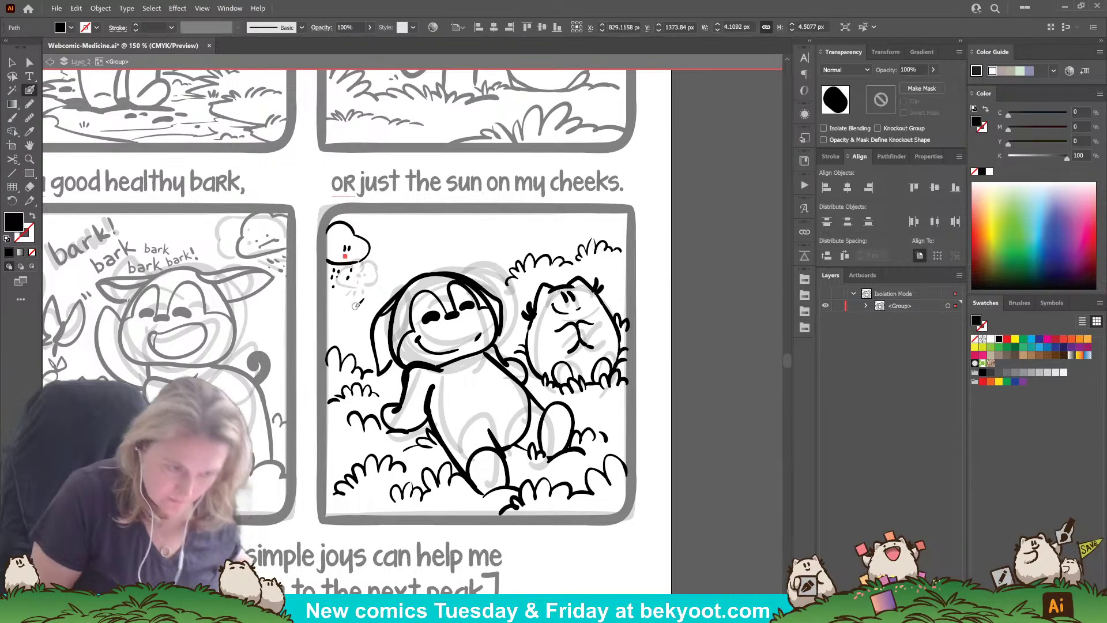
key(ctrl+z)
drag(340, 253, 342, 256)
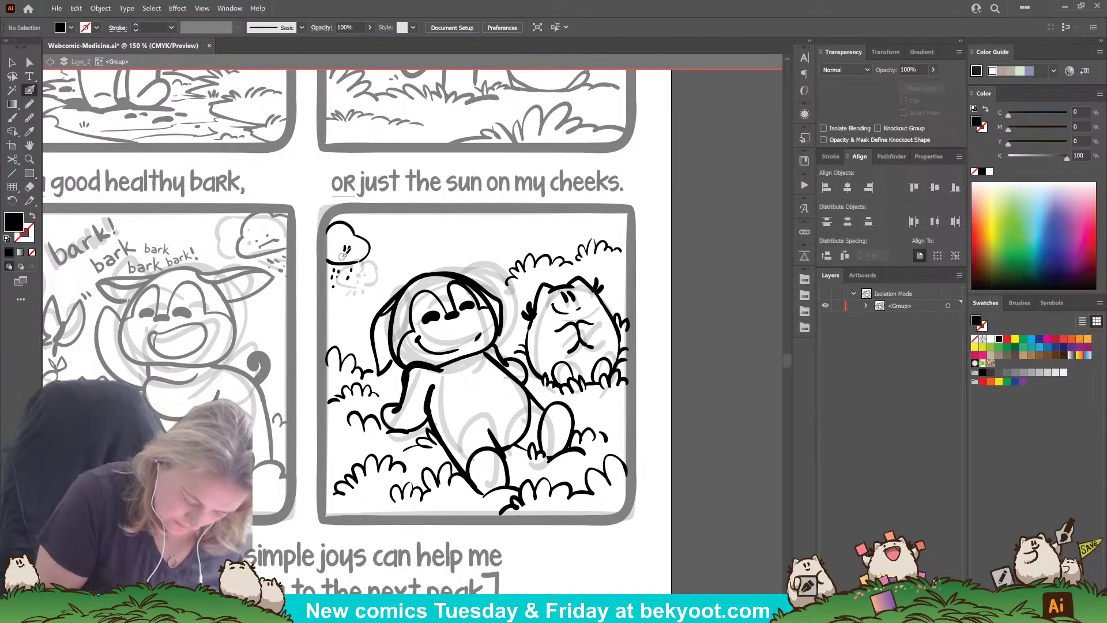
key(ctrl+z)
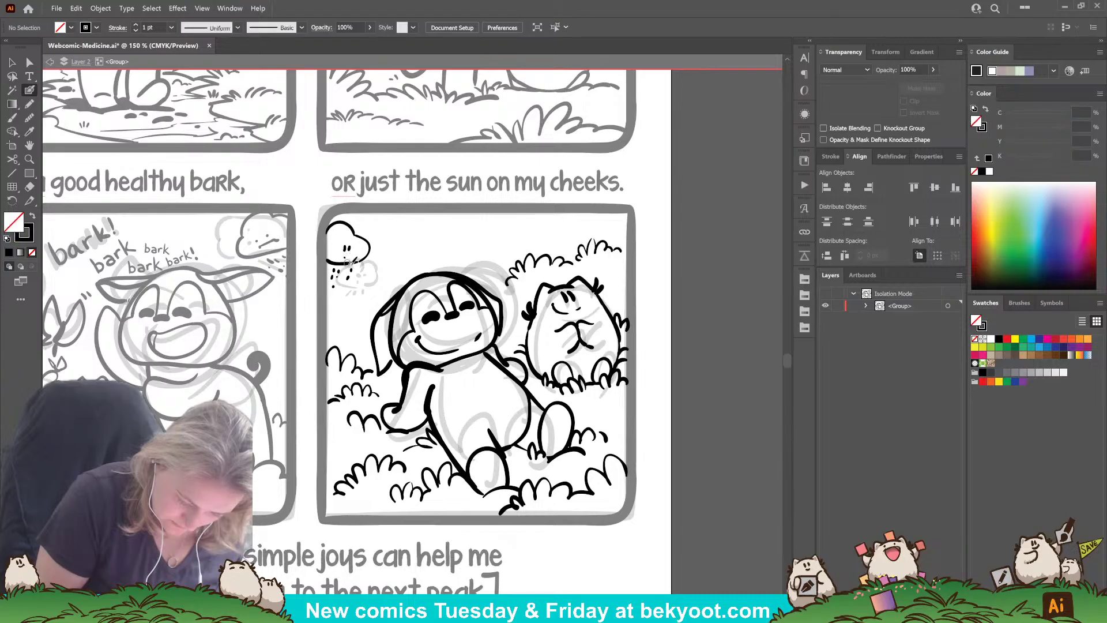
click(345, 256)
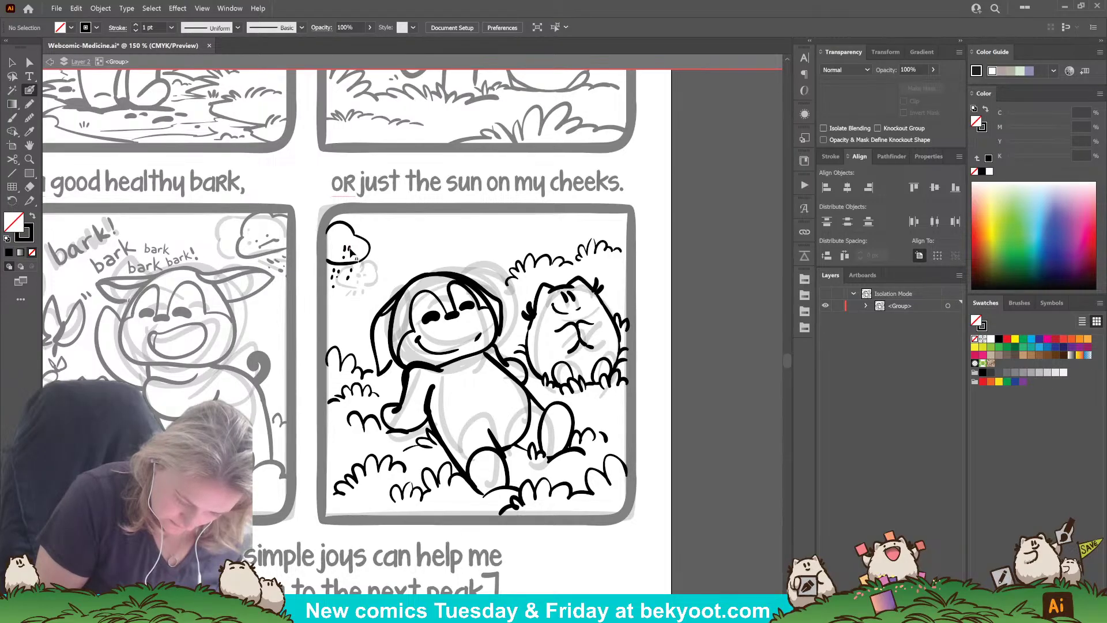
ctrl+click(350, 249)
drag(351, 255, 350, 257)
ctrl+click(393, 228)
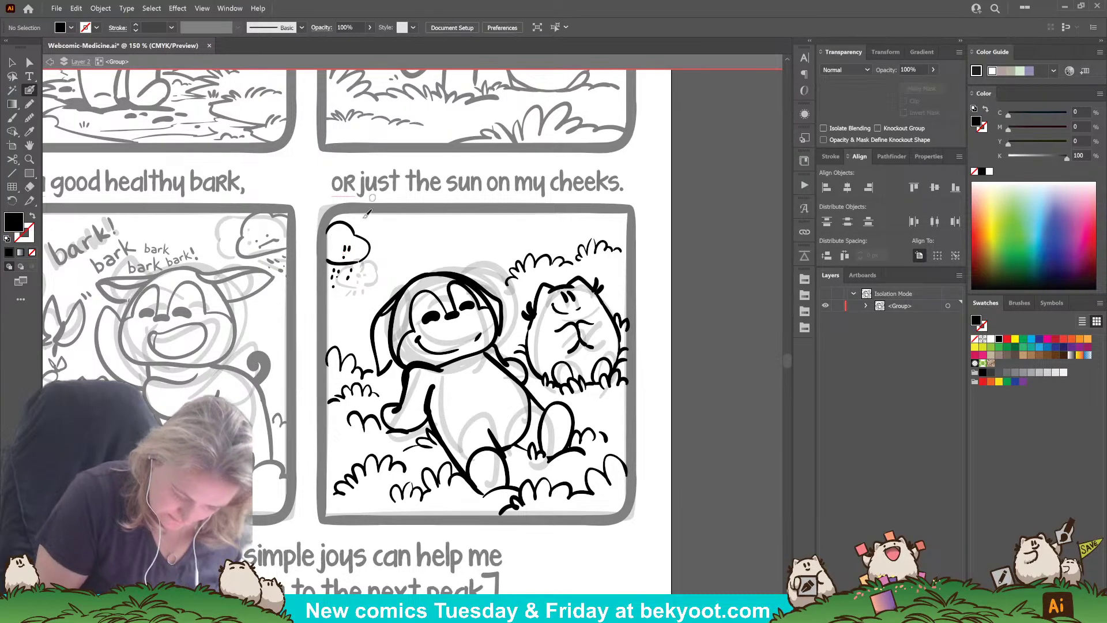
Step: Draw grass tufts above the dog's head and short blades beside its raised foot, and save the file outside group isolation
key(shift+x)
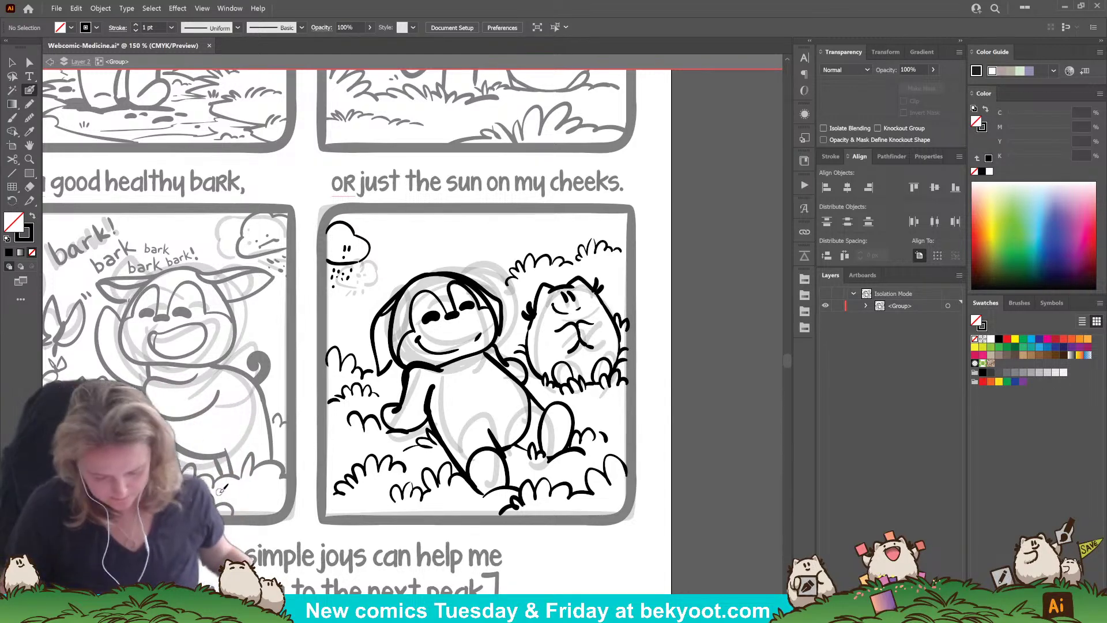
mouse_move(433, 246)
mouse_down()
mouse_move(439, 253)
mouse_move(448, 233)
mouse_move(471, 248)
mouse_move(422, 261)
mouse_up()
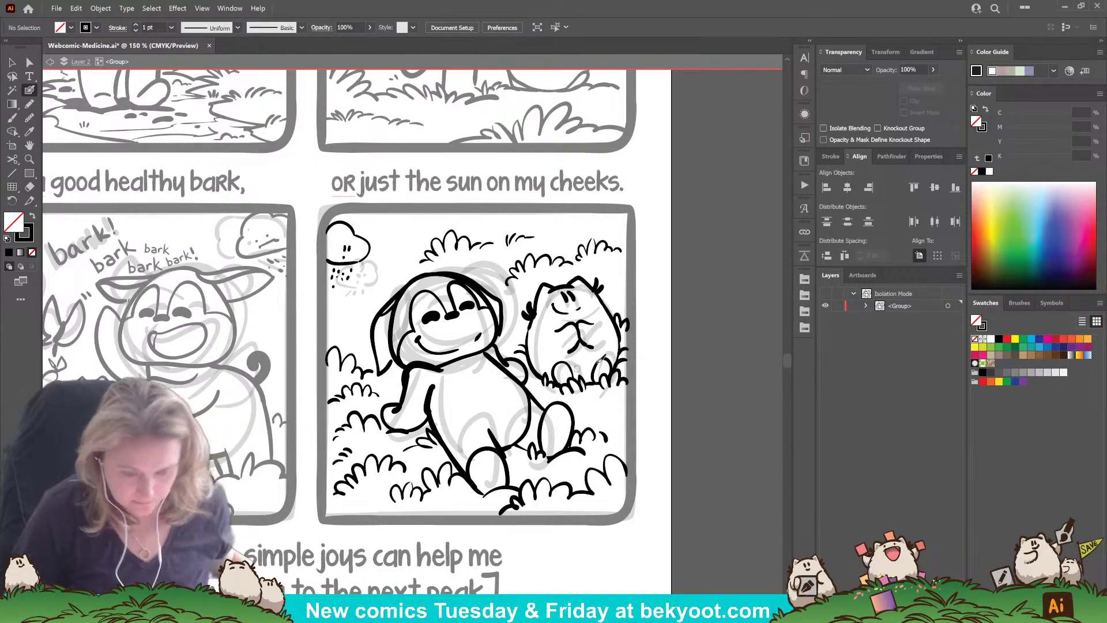
drag(610, 411, 608, 415)
drag(620, 410, 614, 417)
drag(601, 409, 594, 415)
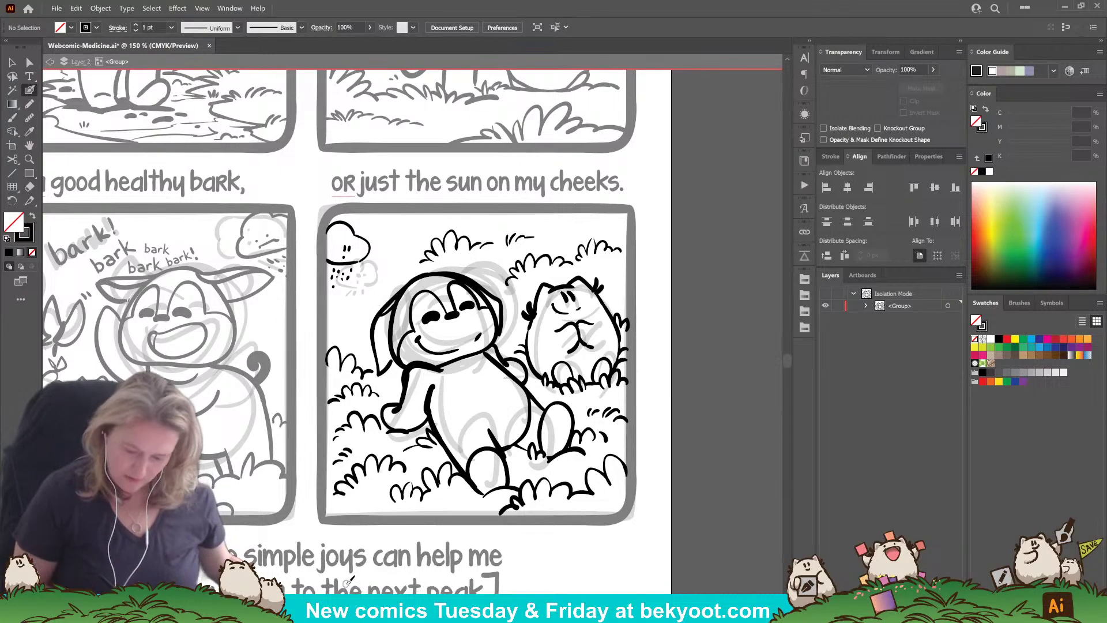
key(Escape)
key(ctrl+s)
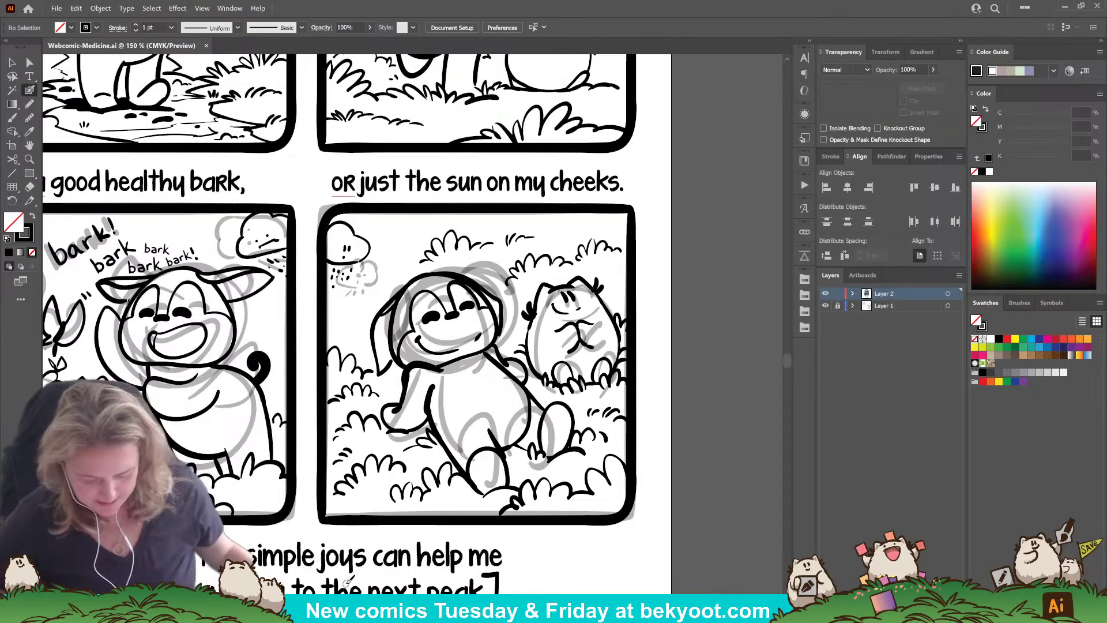
Step: Lock Layer 2, unlock Layer 1 and move the rough sketches of the bark and sun panels off the artboard to the left
scroll(454, 281, down, 2)
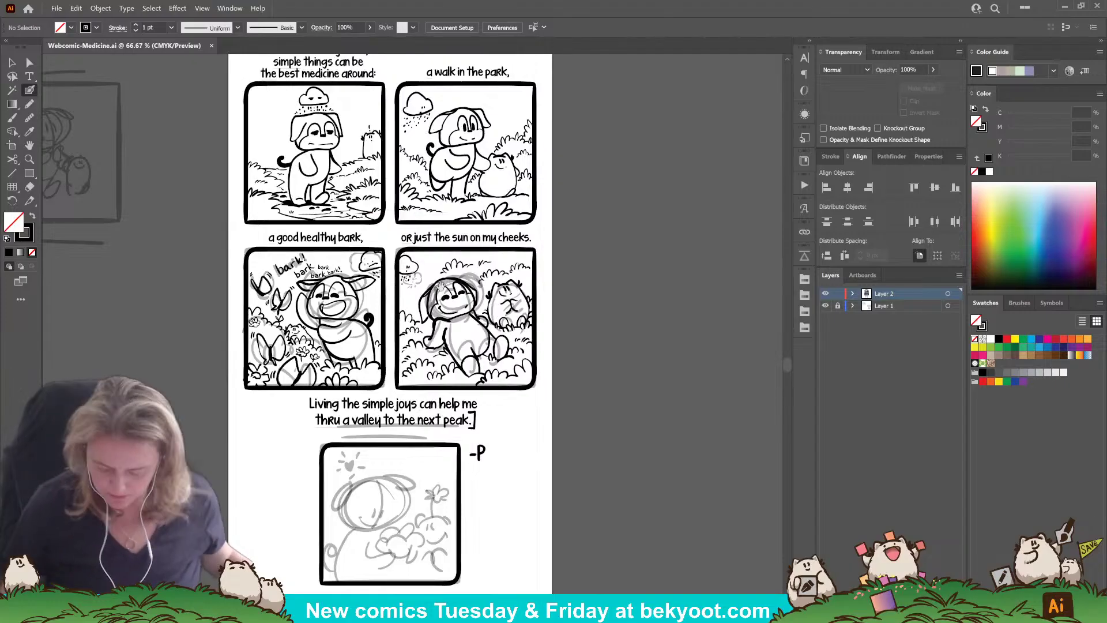
drag(440, 286, 498, 290)
click(838, 306)
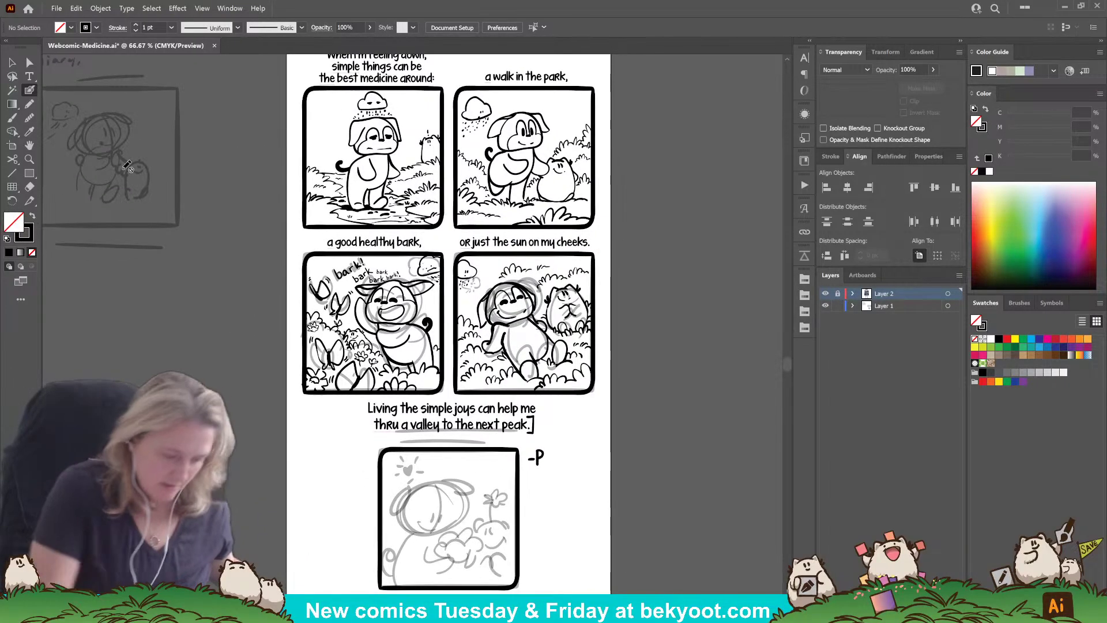
click(12, 62)
drag(281, 235, 417, 304)
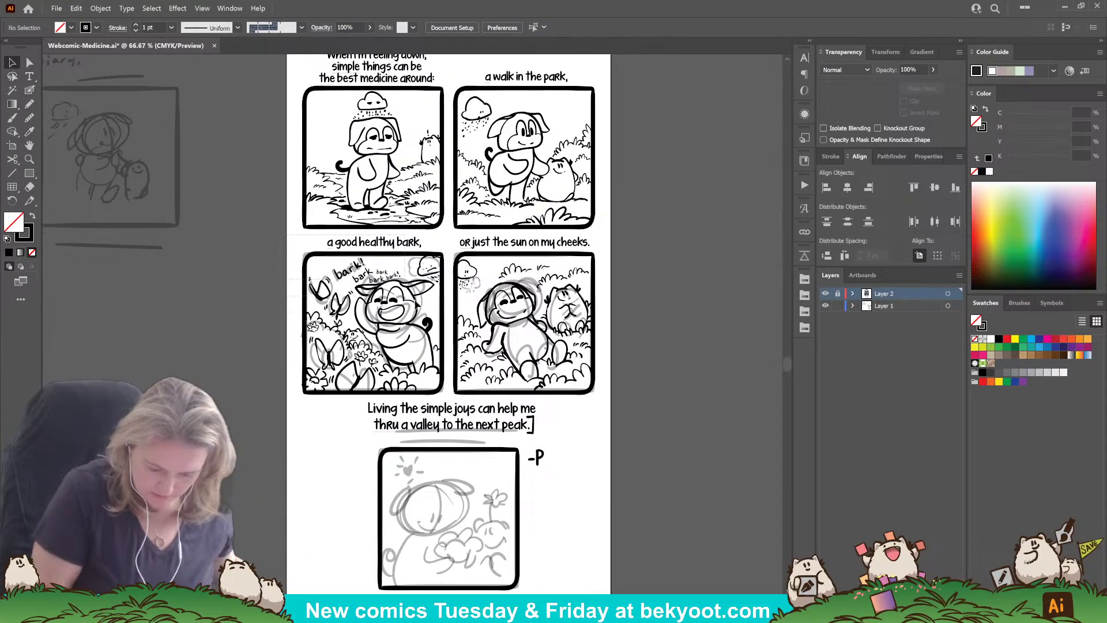
drag(583, 408, 613, 445)
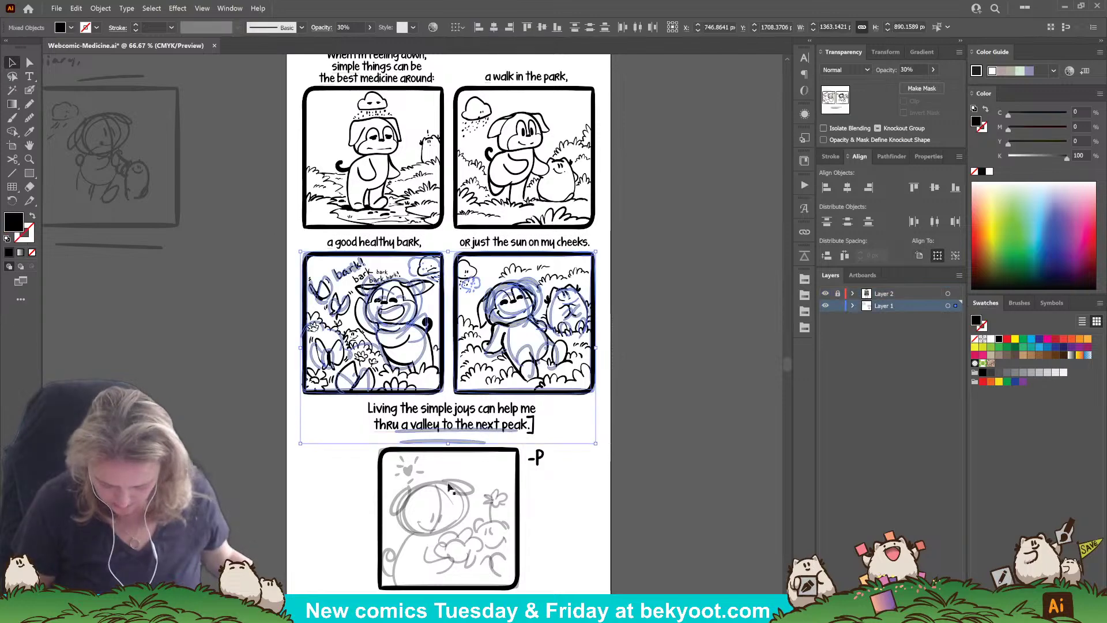
drag(507, 430, 92, 430)
key(ctrl+shift+a)
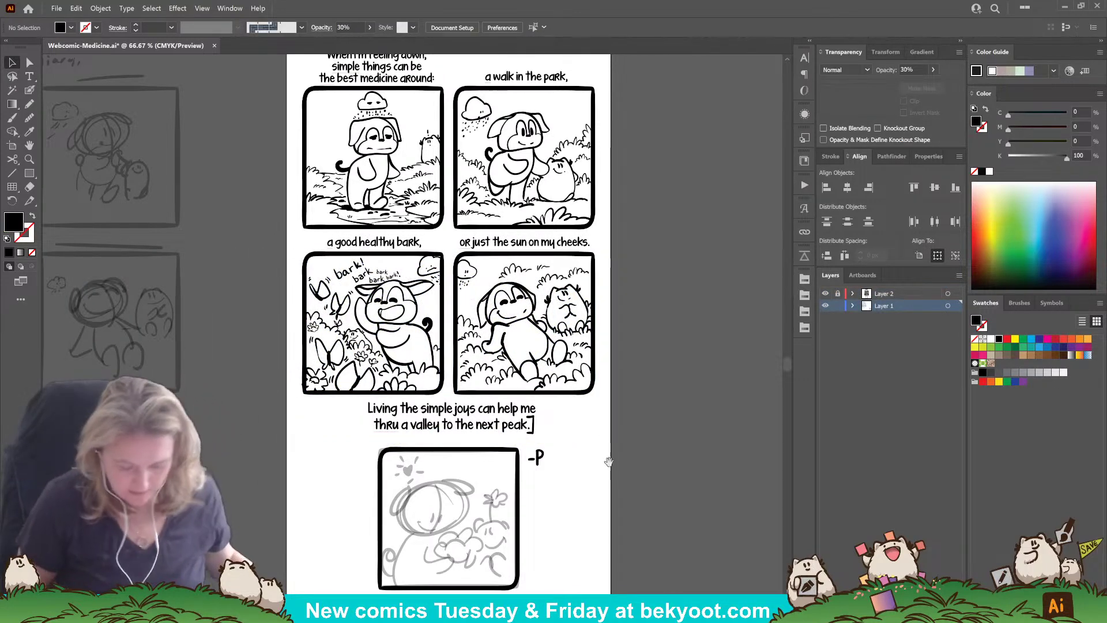
Step: Lock Layer 1 again, make Layer 2 the unlocked active layer for inking the final panel, and save the file
drag(575, 448, 560, 407)
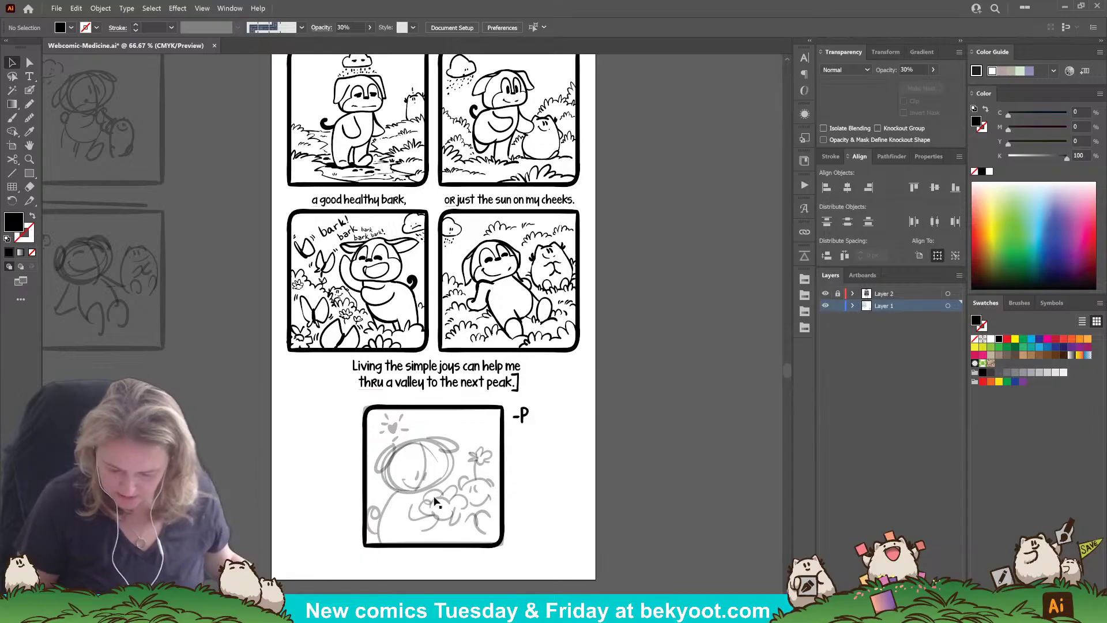
click(881, 294)
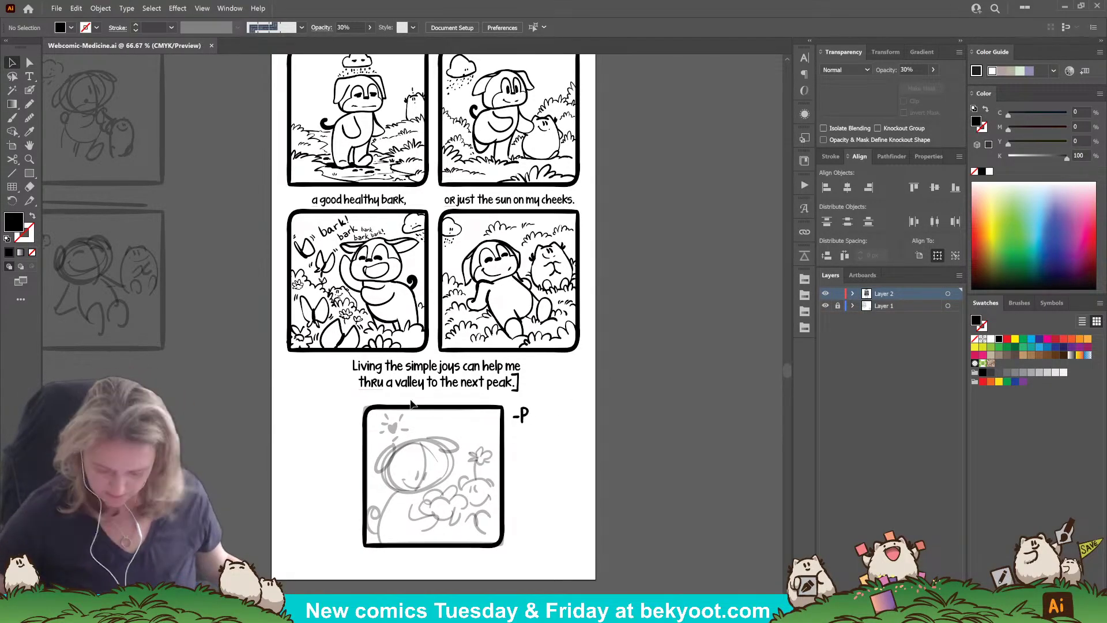
scroll(403, 437, up, 1)
scroll(403, 437, up, 1)
drag(506, 557, 458, 426)
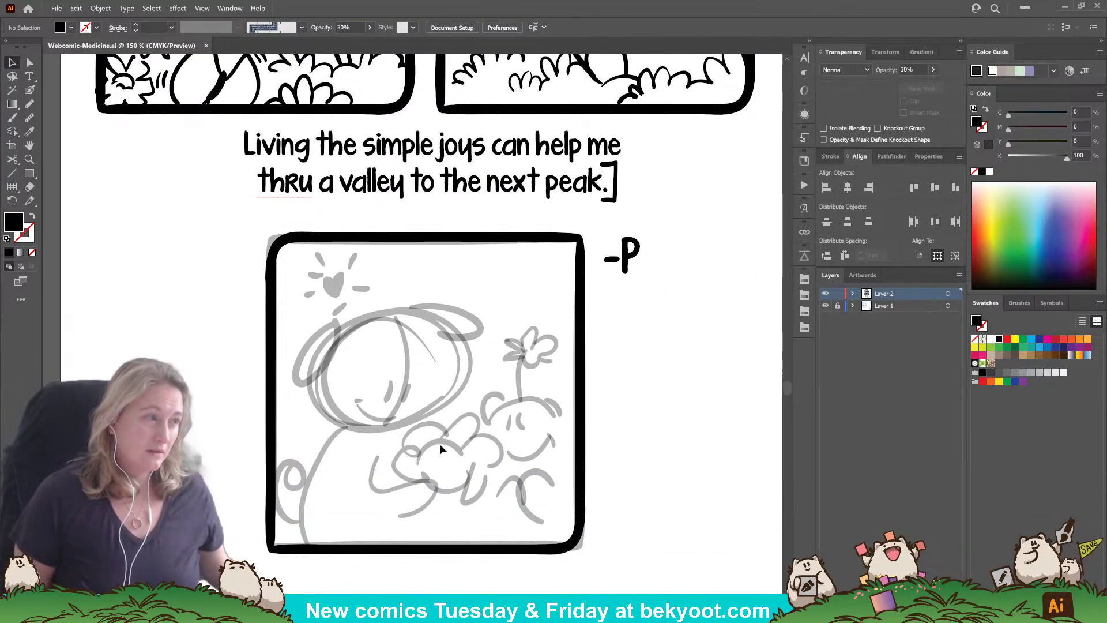
Step: Review the inked panels and captions from the title down to the final panel's sketch, with the Blob Brush ready
click(29, 90)
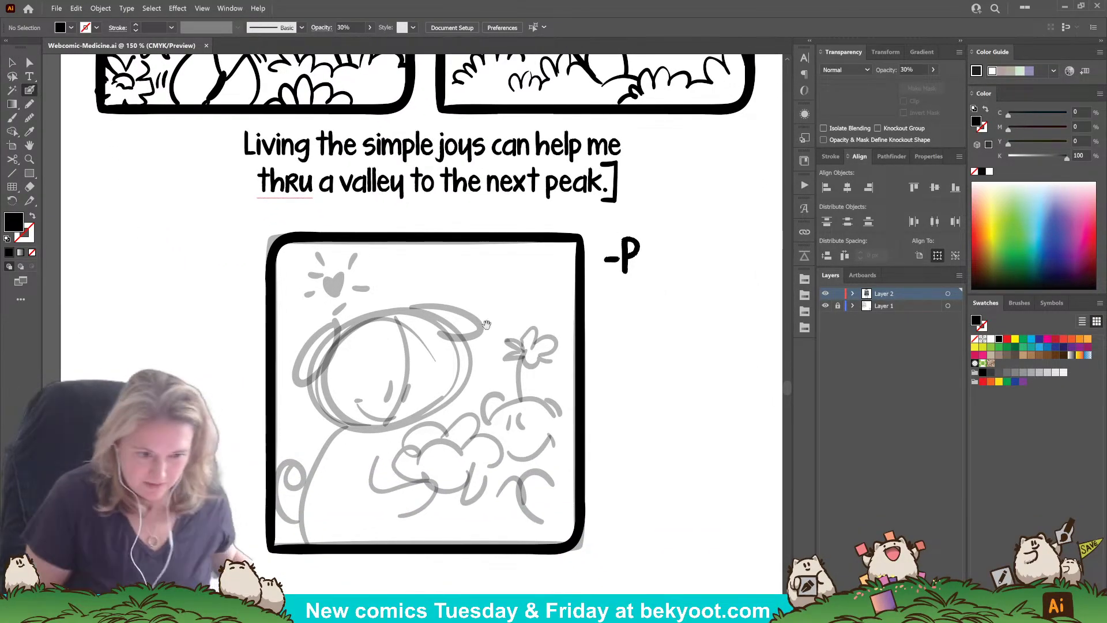
drag(487, 325, 500, 515)
drag(588, 282, 636, 361)
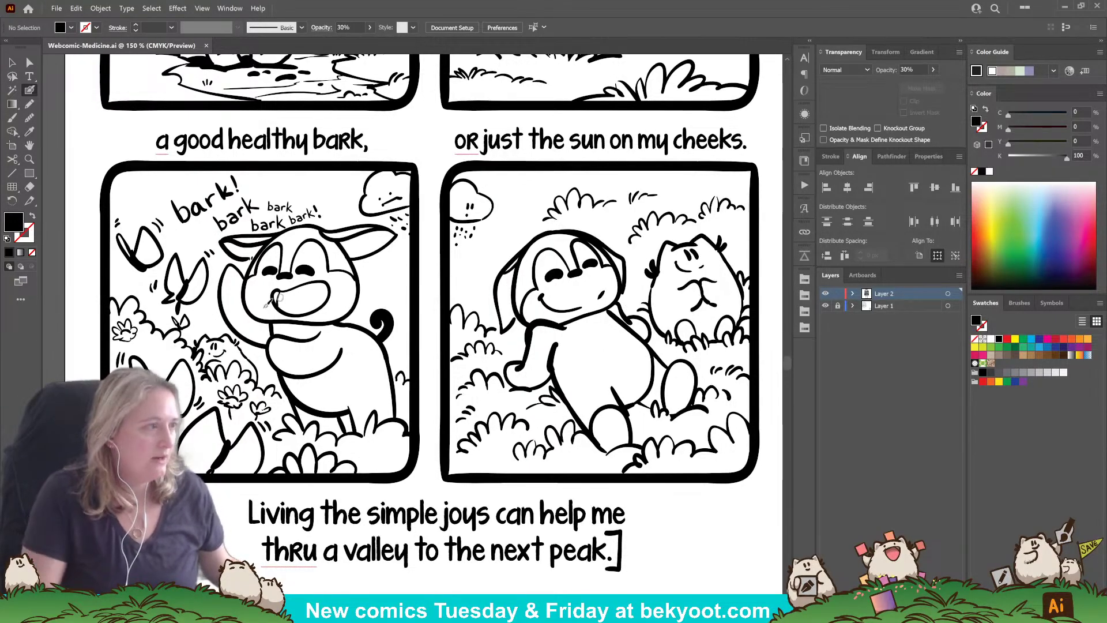
scroll(529, 529, up, 5)
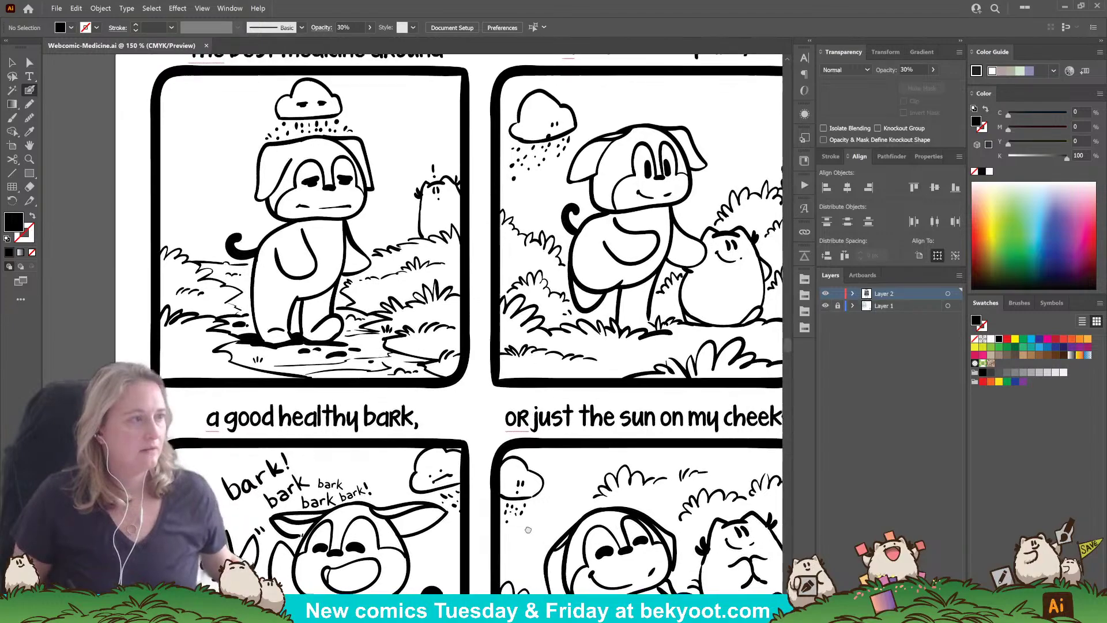
drag(529, 530, 455, 161)
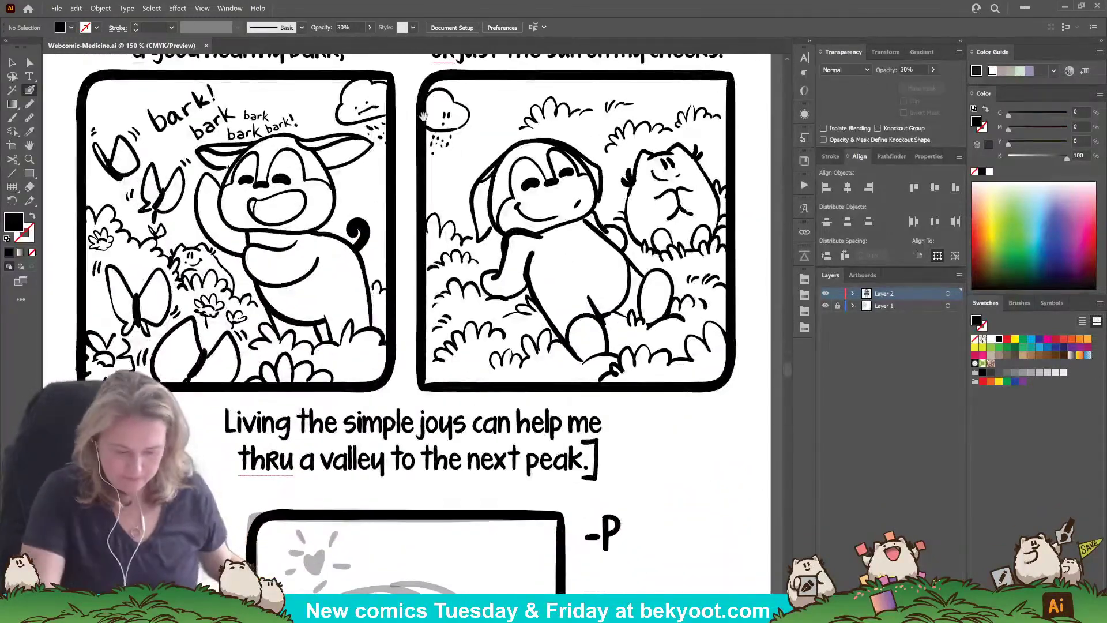
drag(424, 117, 430, 526)
drag(576, 343, 575, 533)
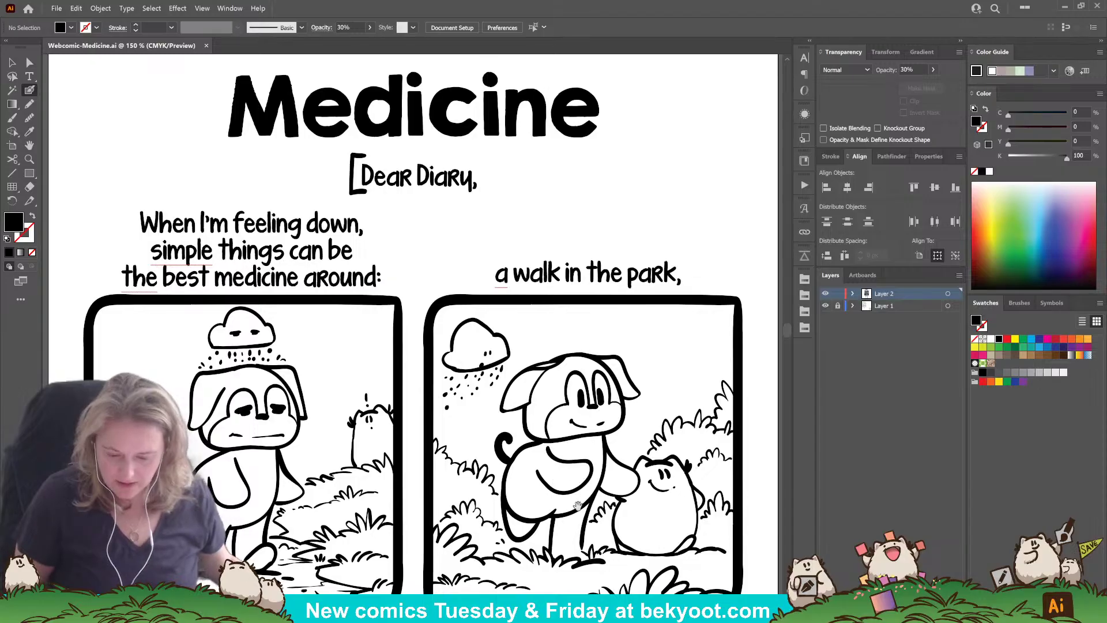
scroll(577, 506, down, 6)
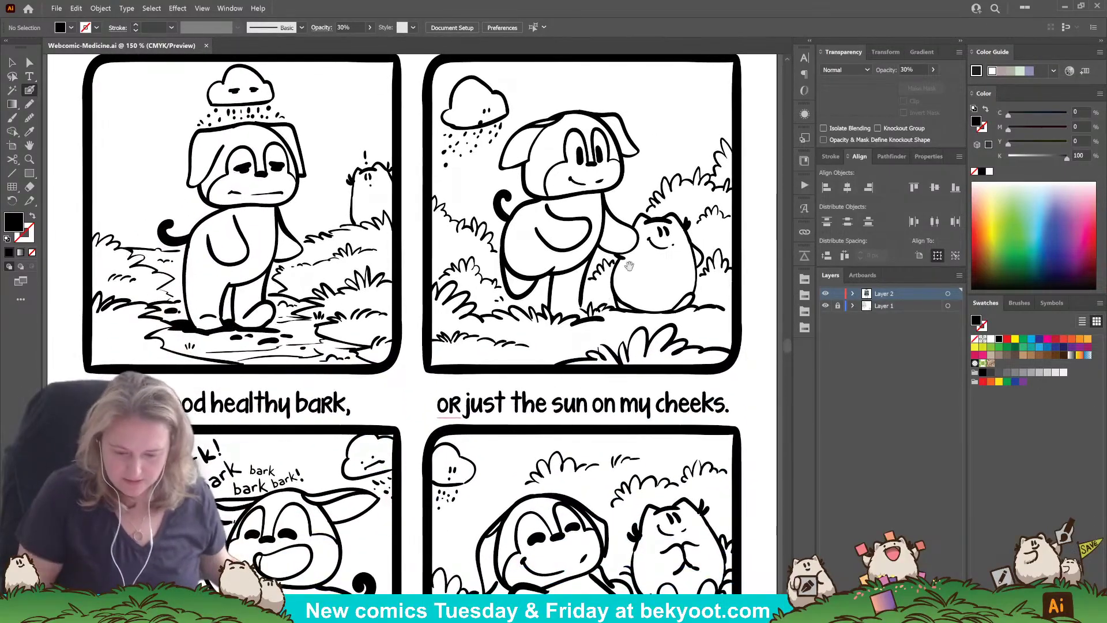
scroll(503, 438, down, 5)
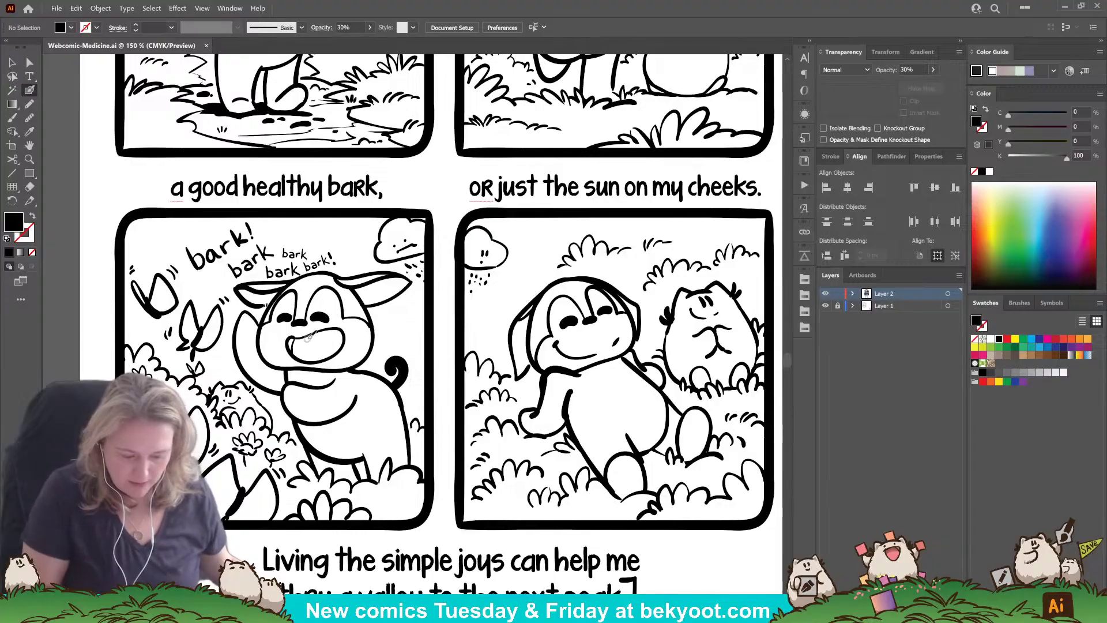
drag(636, 396, 588, 404)
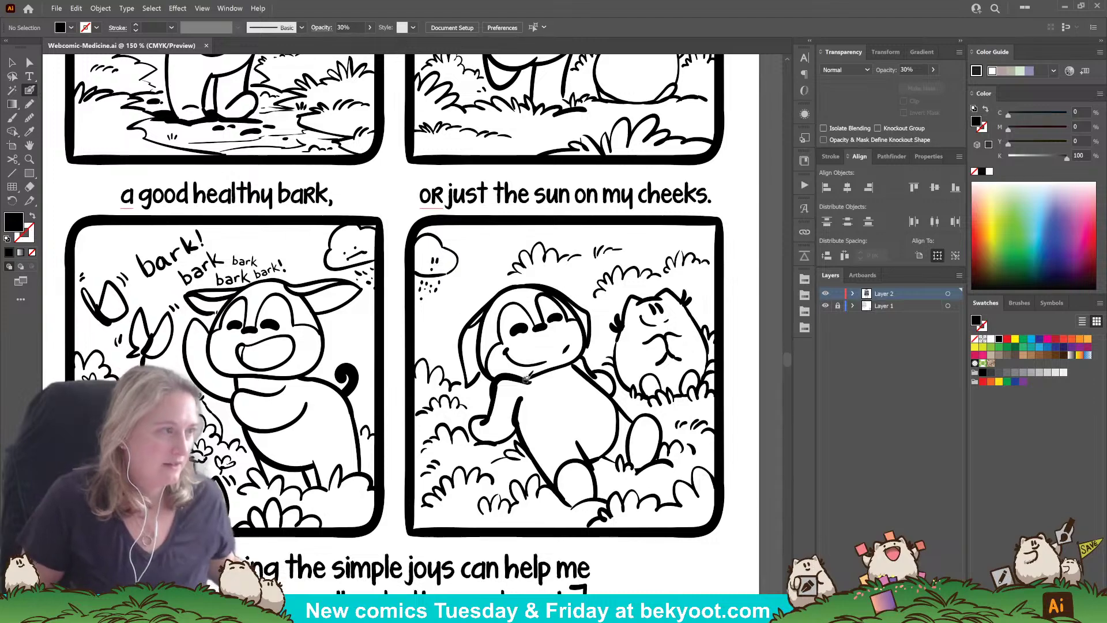
drag(479, 525, 494, 127)
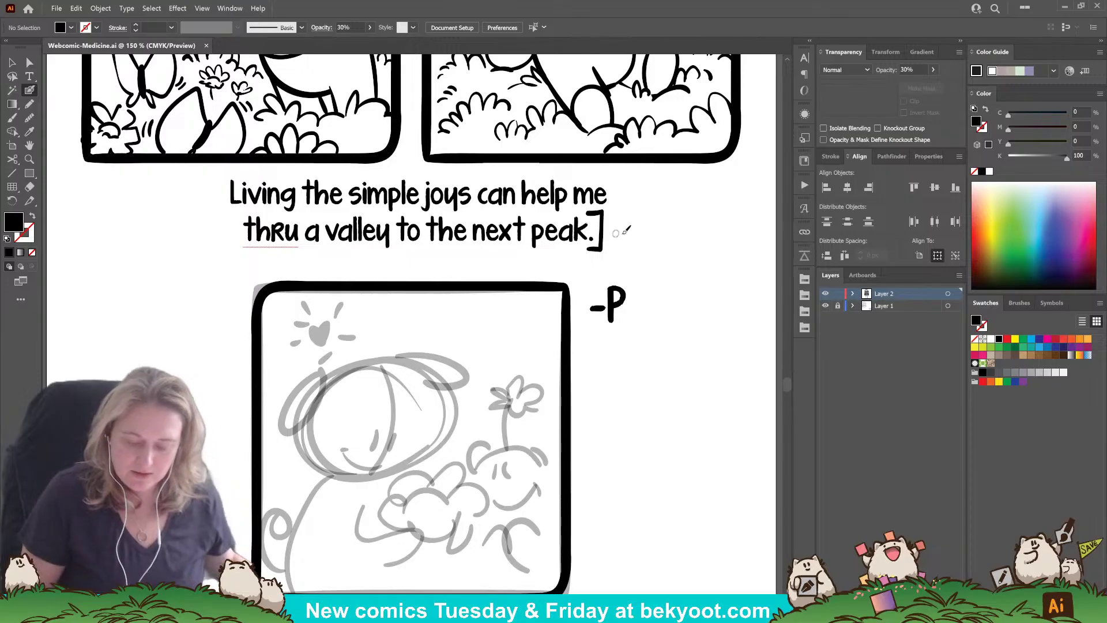
drag(651, 213, 639, 346)
drag(658, 261, 638, 483)
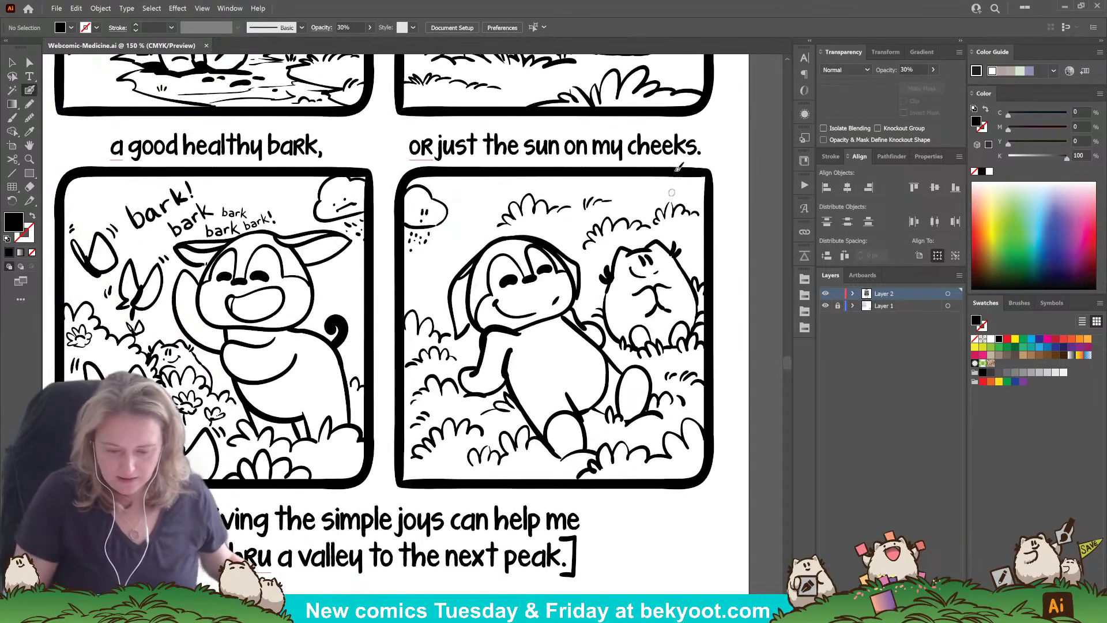
drag(466, 282, 428, 557)
drag(504, 324, 548, 413)
drag(333, 92, 418, 233)
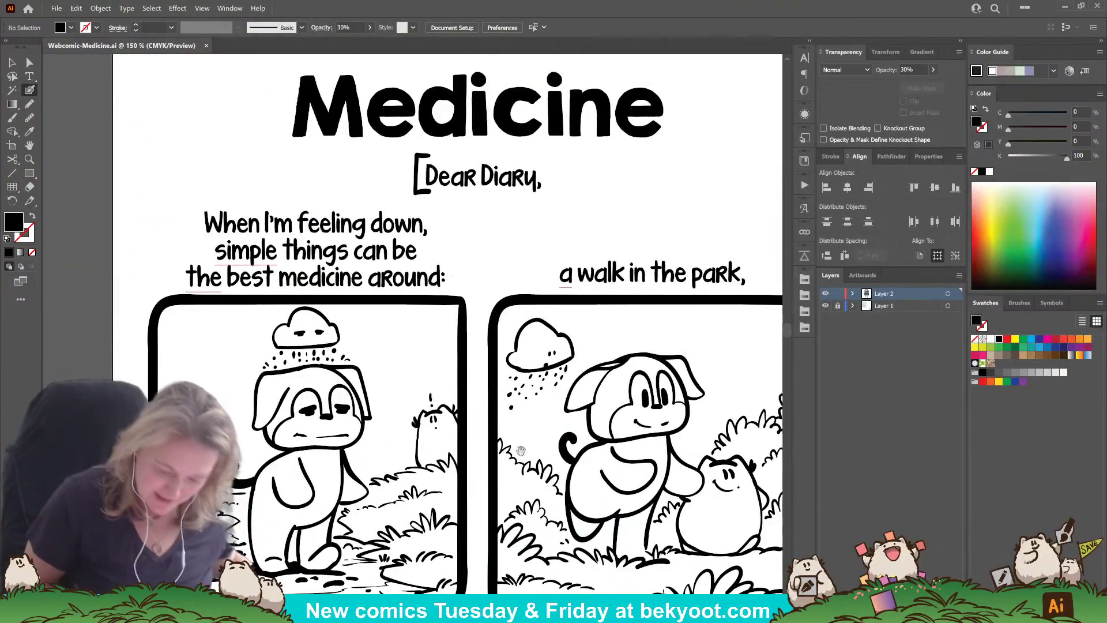
drag(522, 451, 502, 229)
drag(526, 510, 513, 178)
drag(541, 482, 545, 394)
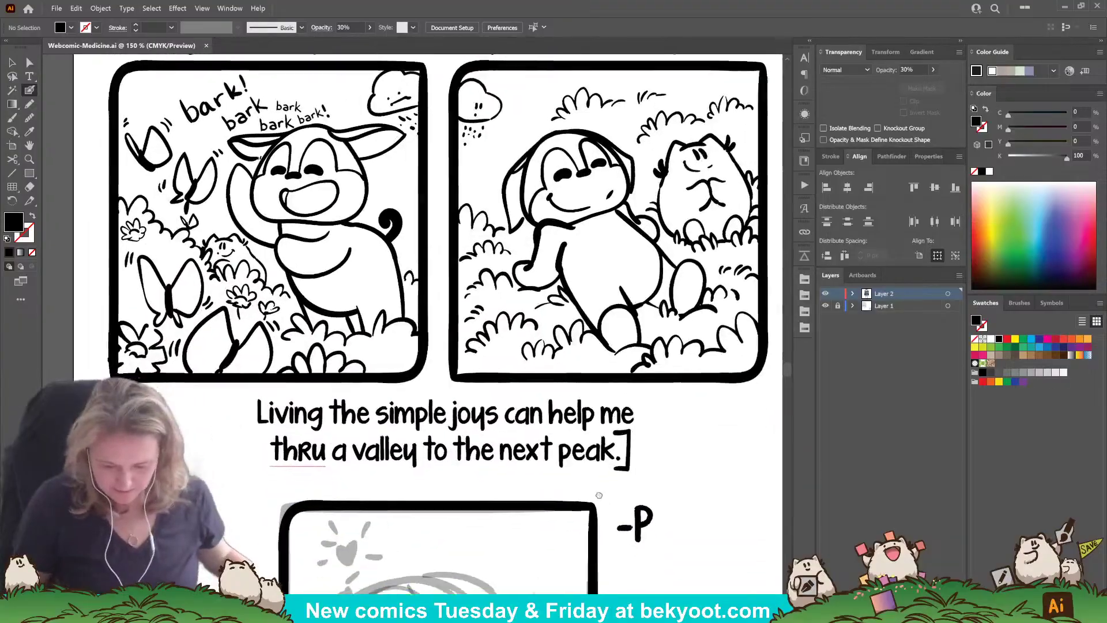
drag(655, 490, 642, 357)
drag(632, 471, 629, 452)
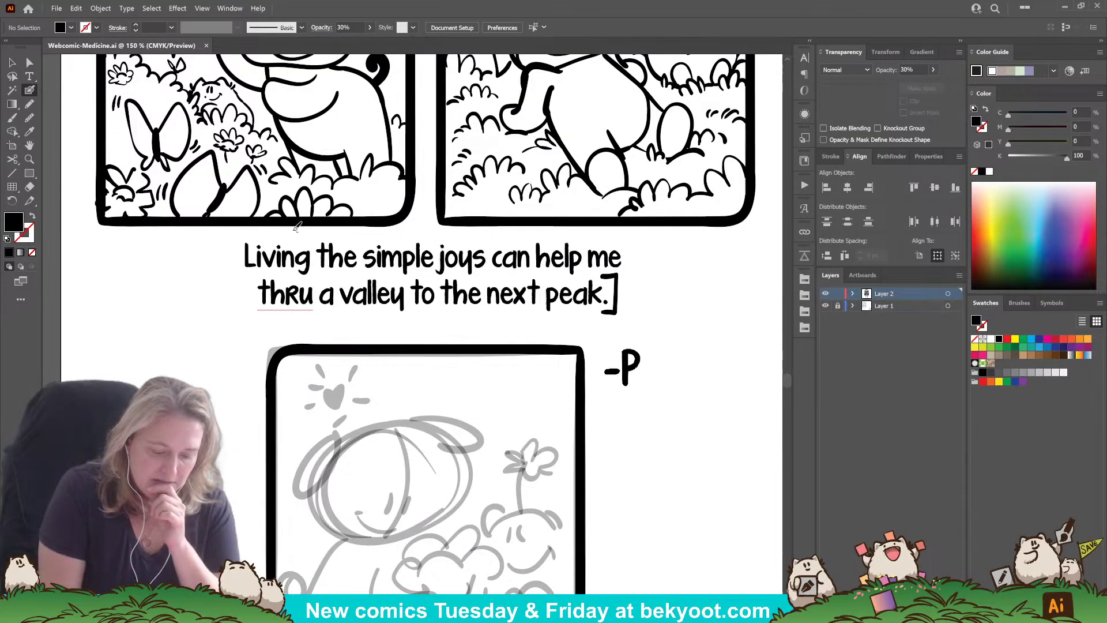
mouse_move(298, 227)
mouse_down()
mouse_move(252, 280)
mouse_move(282, 245)
mouse_up()
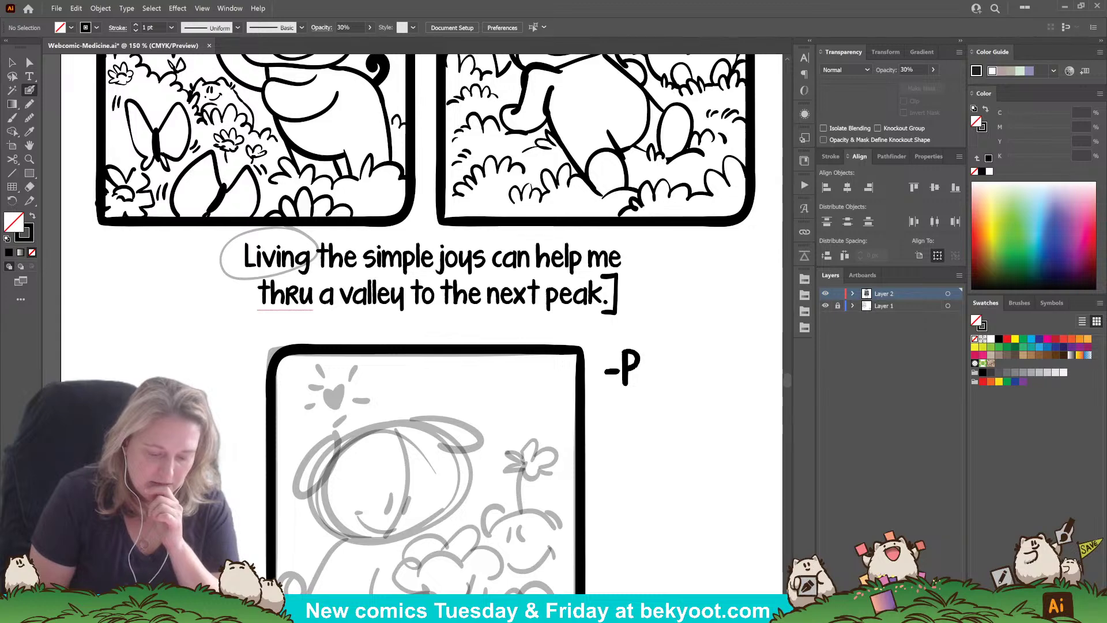
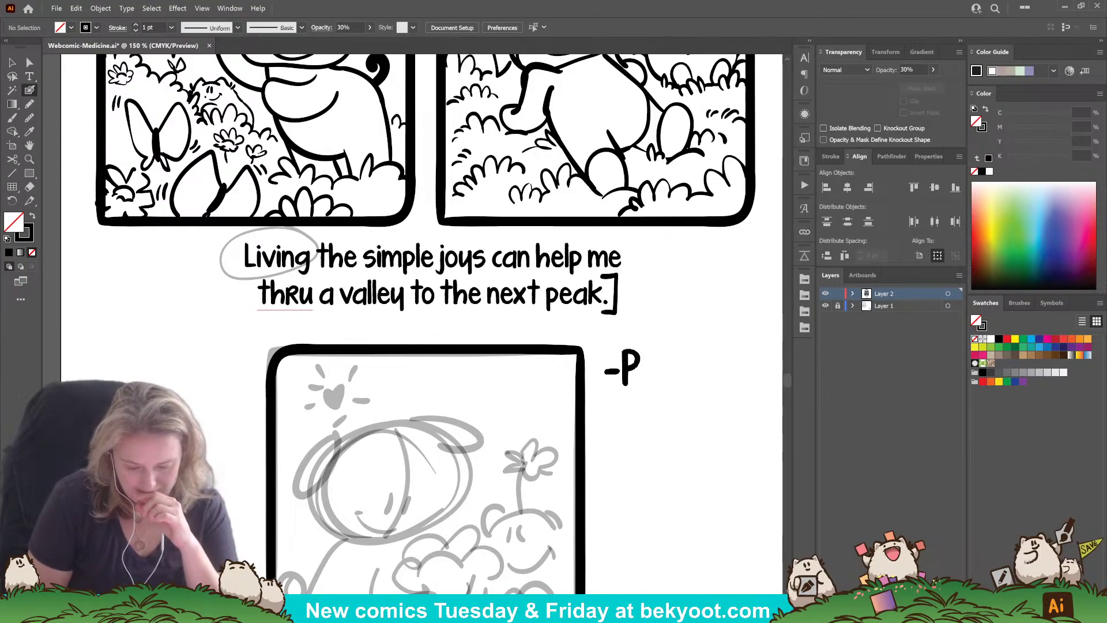
scroll(468, 421, up, 3)
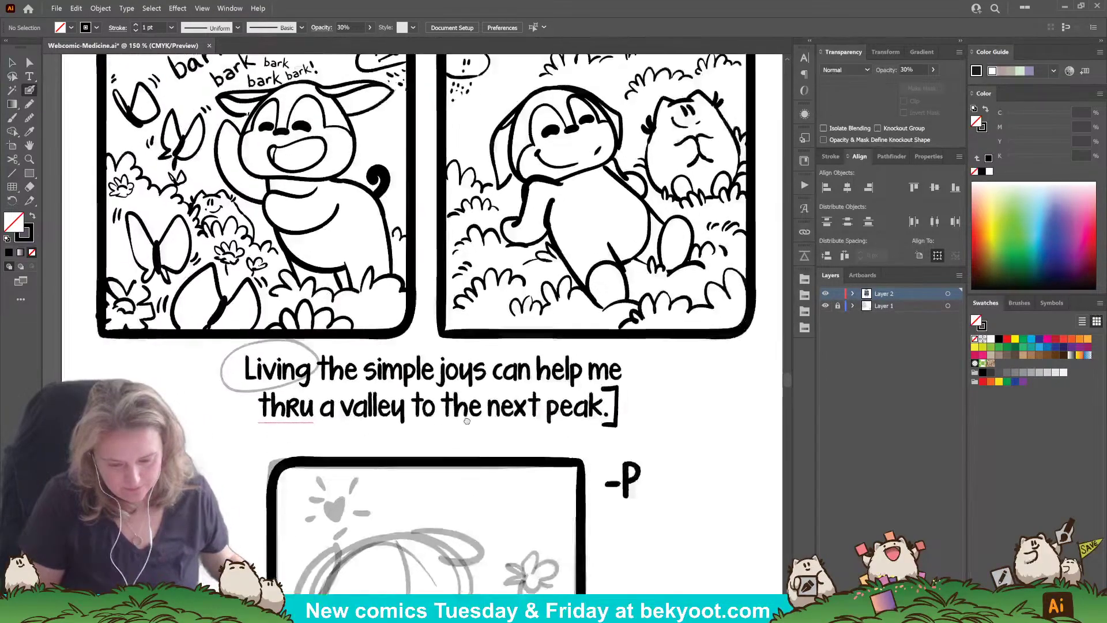
drag(468, 421, 490, 404)
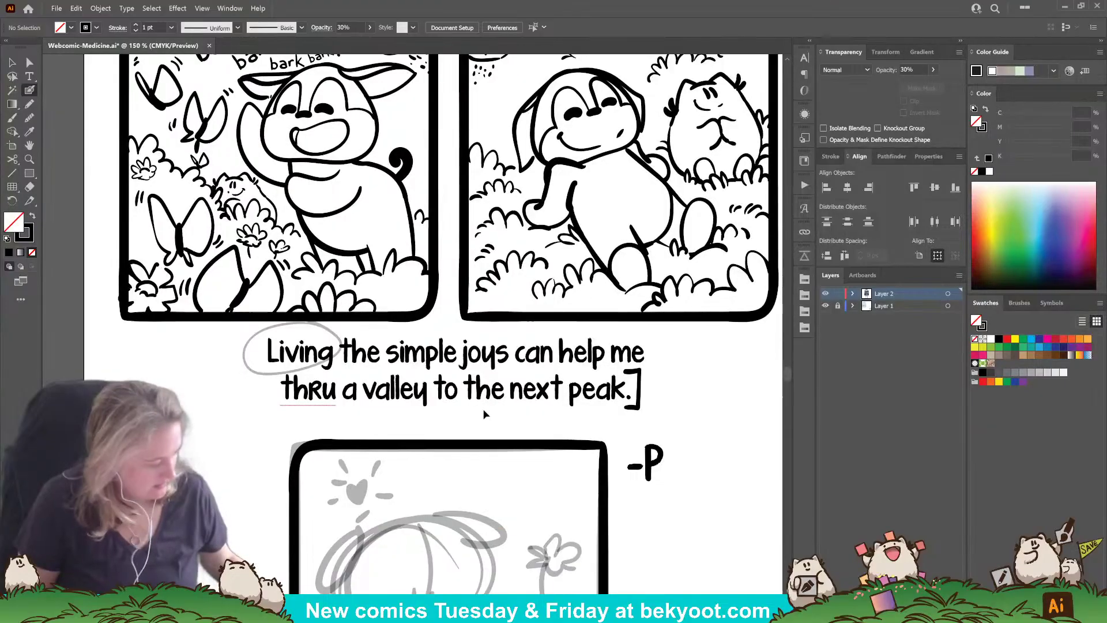
key(ctrl+z)
Step: Save the comic file, return to the final panel's sketch and check the Blob Brush options, accepting them
key(ctrl+s)
drag(443, 522, 420, 341)
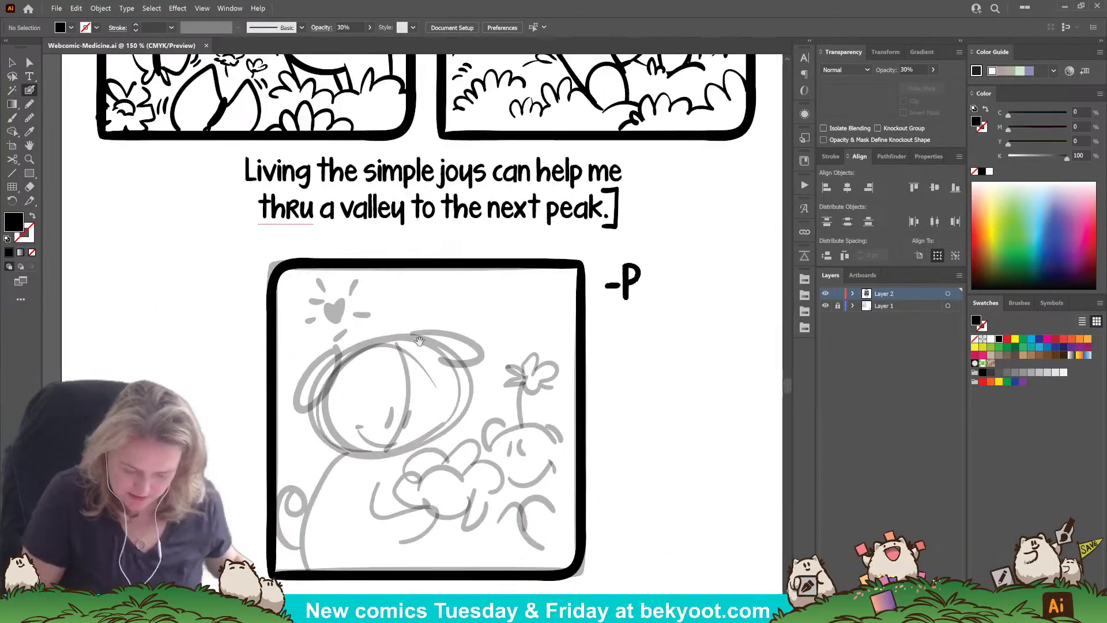
key(Return)
key(Return)
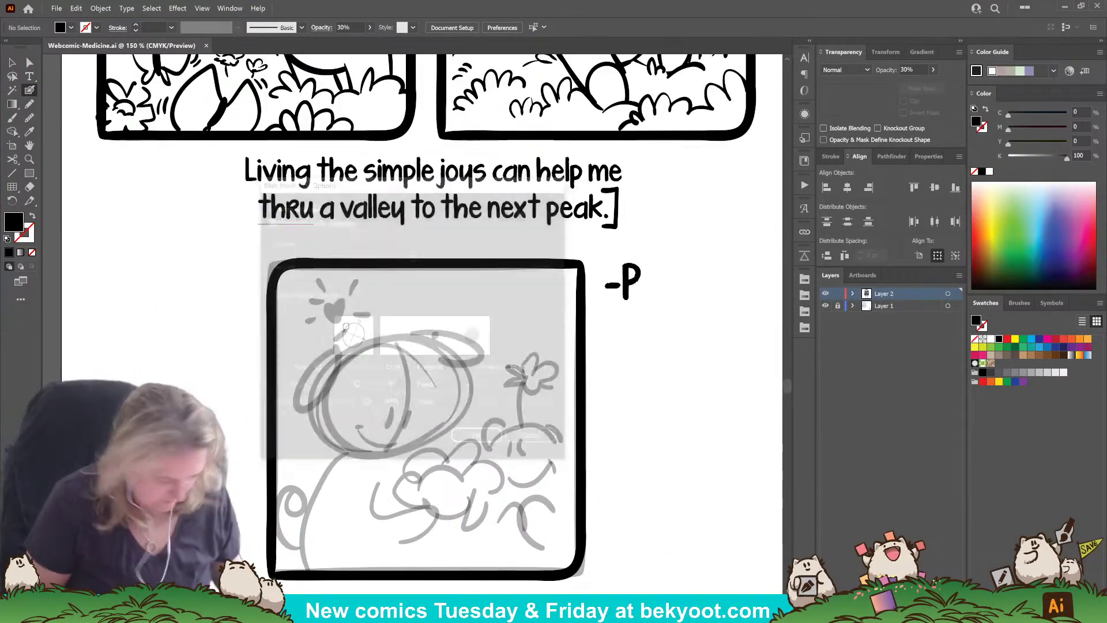
key(Return)
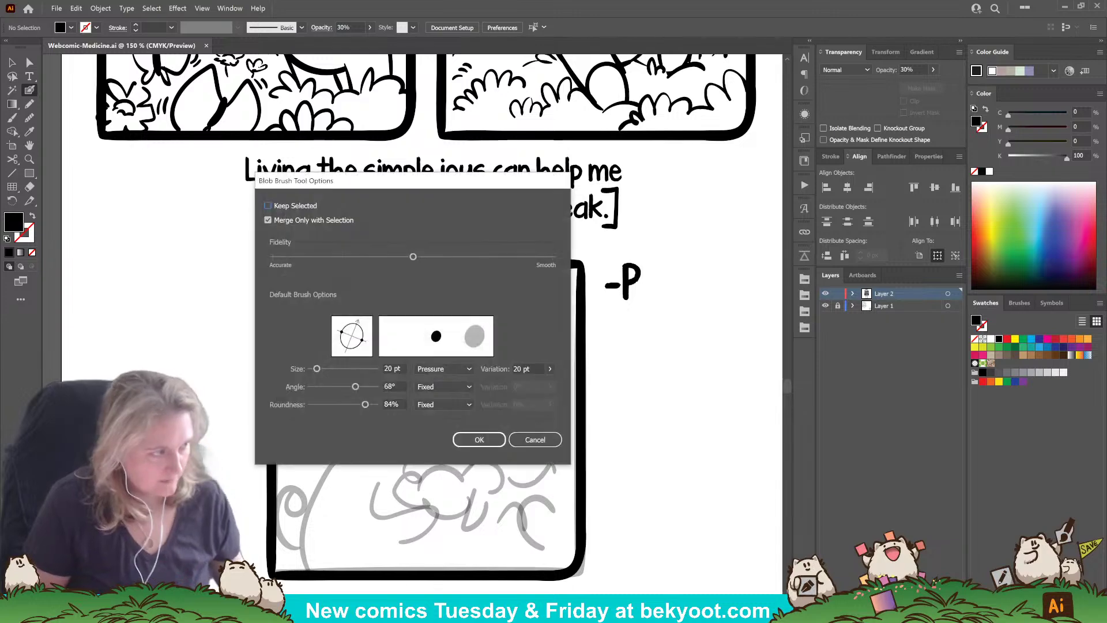
key(Return)
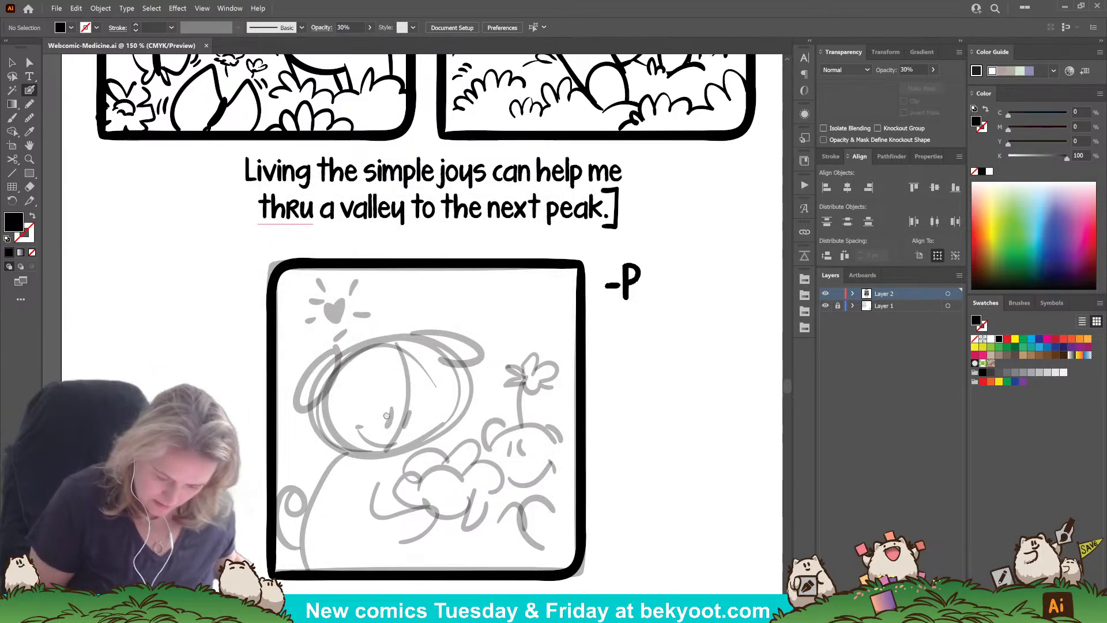
Step: Undo the first faint head stroke, pick up the final panel frame's 100% opacity for the Blob Brush and clear the selection
drag(403, 391, 440, 387)
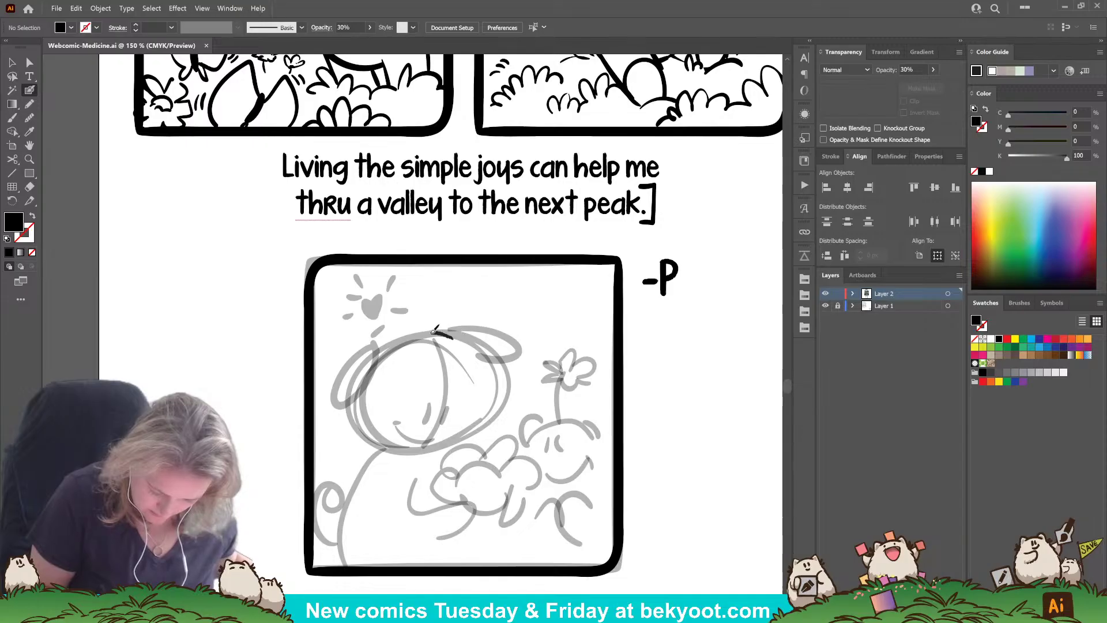
mouse_move(391, 348)
mouse_down()
mouse_move(368, 395)
mouse_move(371, 424)
mouse_up()
key(ctrl+z)
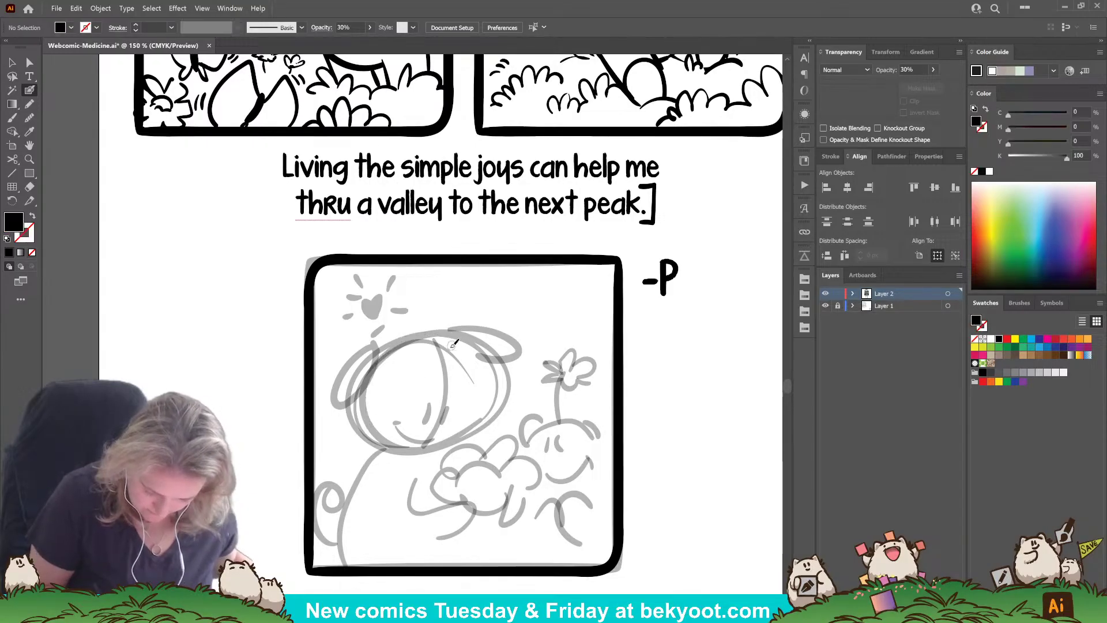
ctrl+click(621, 358)
key(ctrl+shift+a)
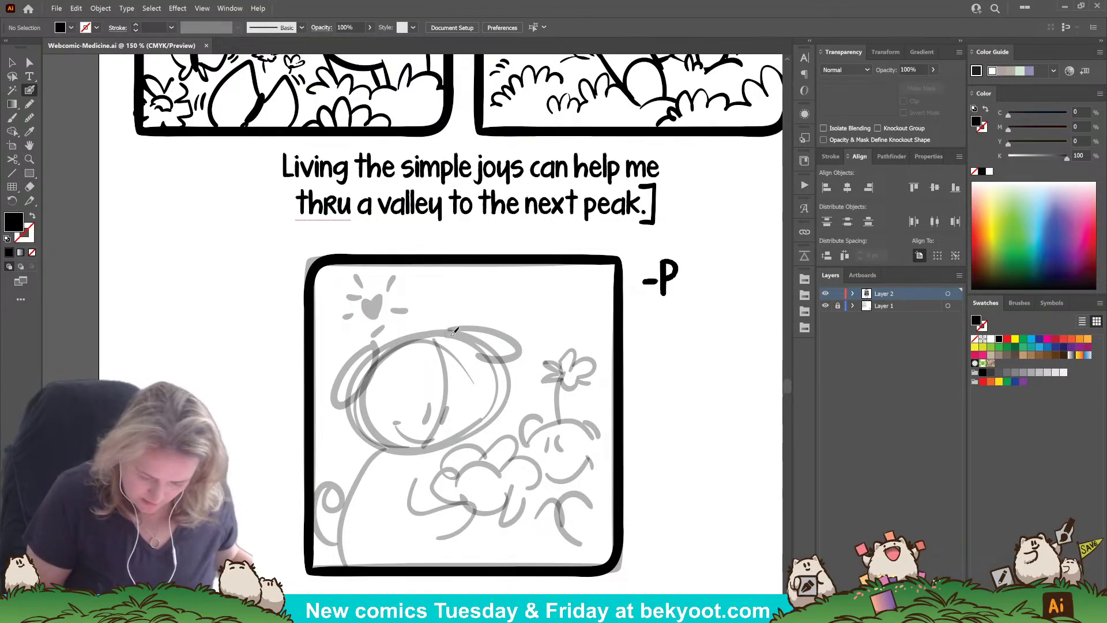
mouse_move(450, 333)
mouse_down()
mouse_move(402, 336)
mouse_move(376, 367)
mouse_move(360, 436)
mouse_move(371, 452)
mouse_move(420, 328)
mouse_move(382, 350)
mouse_move(363, 389)
mouse_move(374, 445)
mouse_move(467, 444)
mouse_move(497, 426)
mouse_move(500, 401)
mouse_move(480, 350)
mouse_move(458, 332)
mouse_move(398, 336)
mouse_up()
key(ctrl+z)
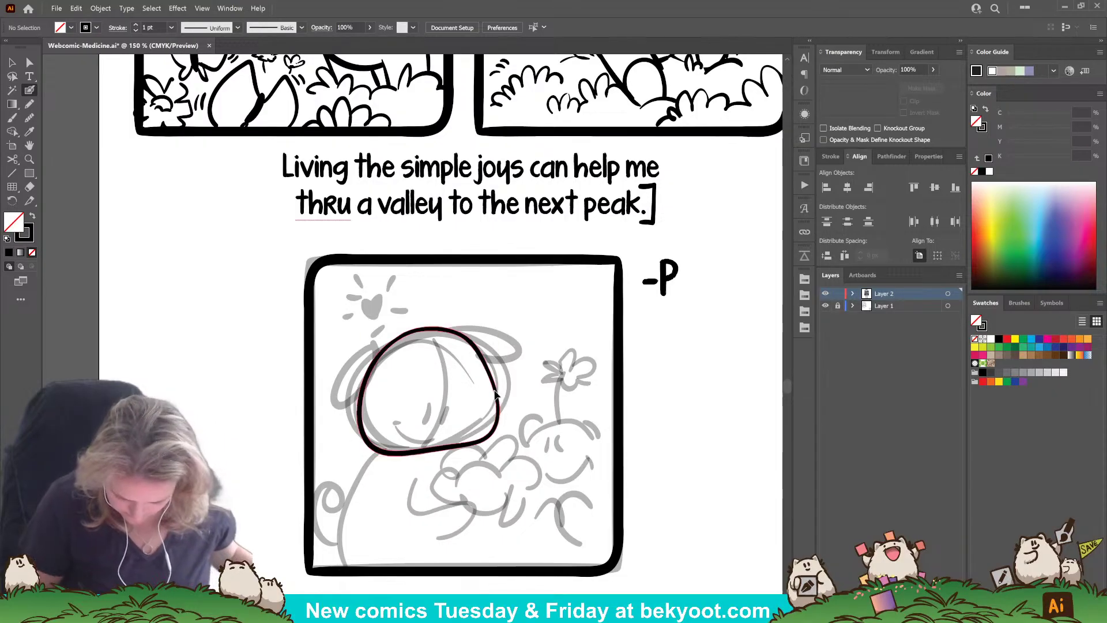
ctrl+click(497, 397)
drag(501, 390, 510, 390)
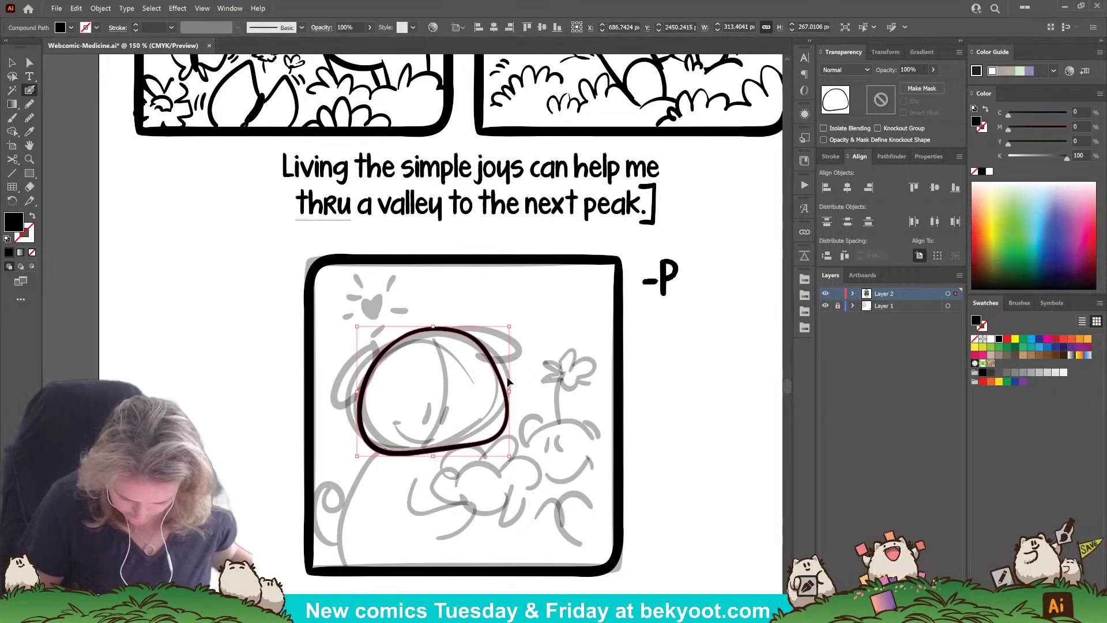
drag(515, 322, 517, 327)
ctrl+click(529, 327)
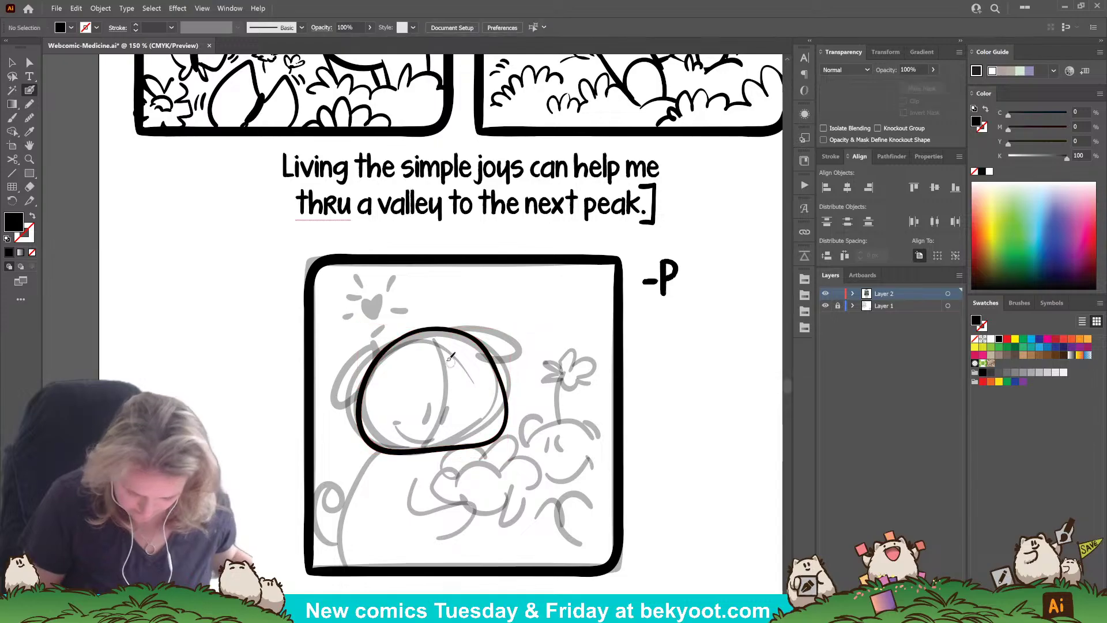
mouse_move(425, 319)
mouse_down()
mouse_move(439, 331)
mouse_move(441, 467)
mouse_up()
key(ctrl+z)
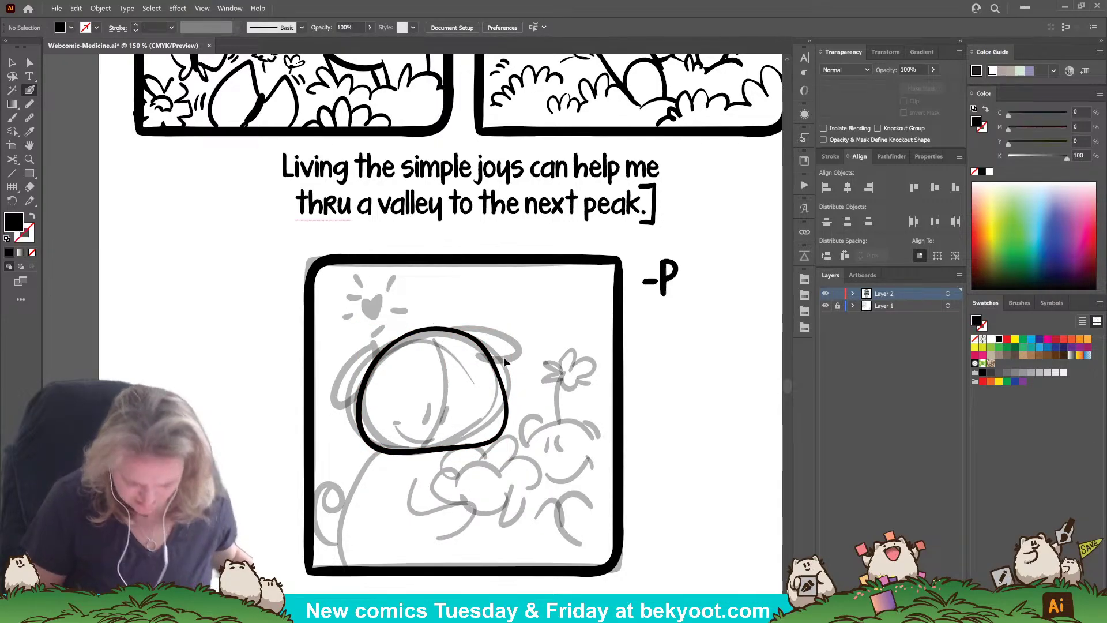
ctrl+click(494, 440)
key(Delete)
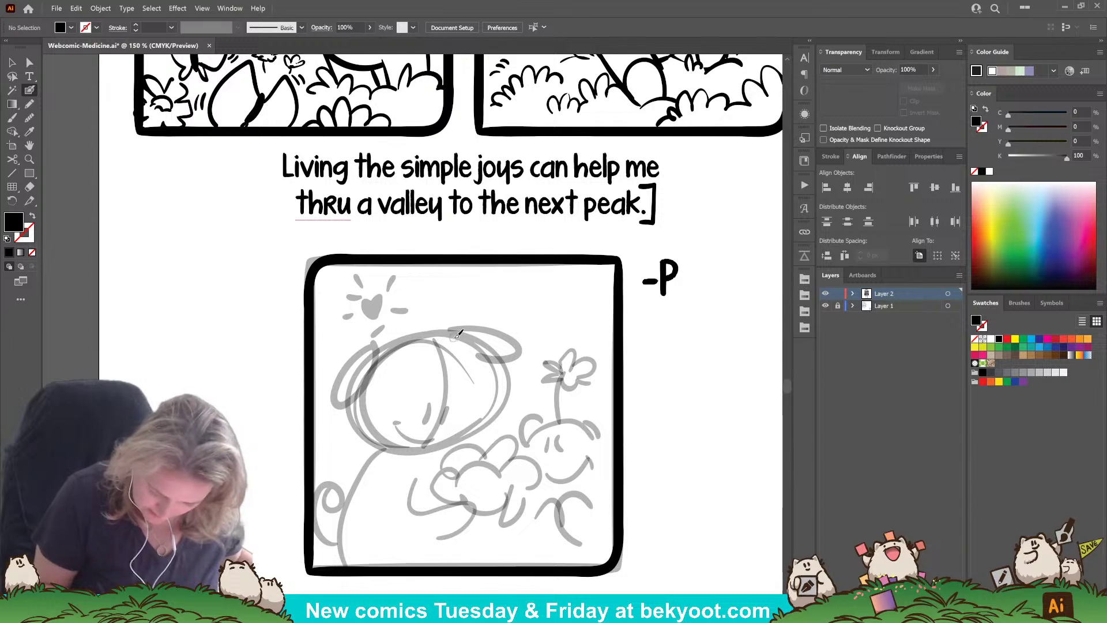
mouse_move(455, 335)
mouse_down()
mouse_move(398, 342)
mouse_move(379, 362)
mouse_move(370, 432)
mouse_up()
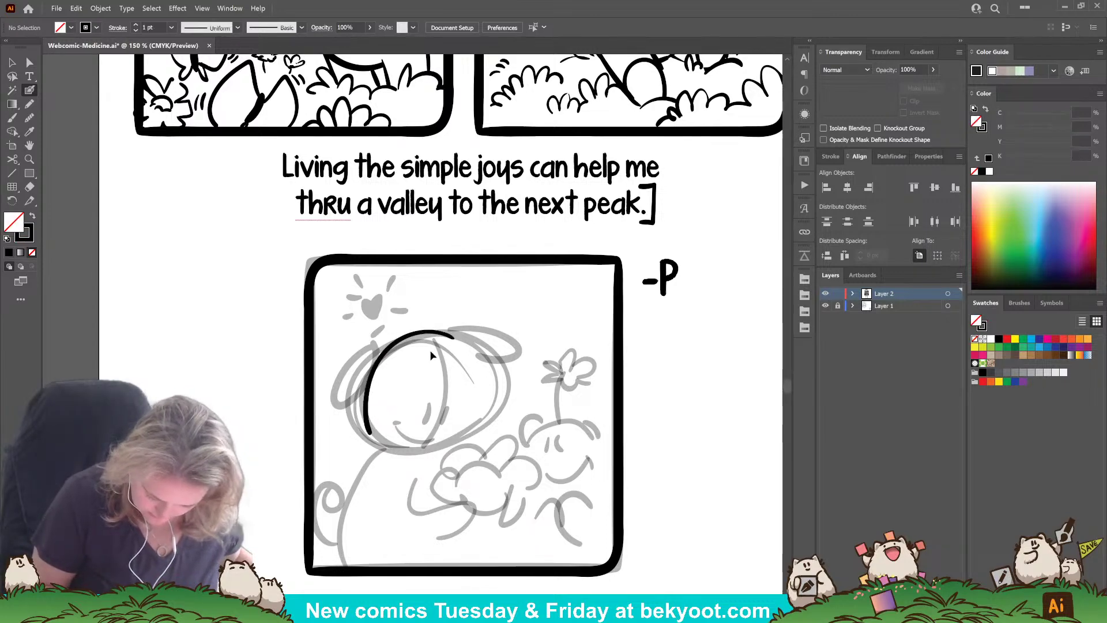
key(ctrl+z)
Step: Ink the dog's head as a closed rounded outline in the final panel and stretch it slightly wider and flatter over the sketch
mouse_move(468, 343)
mouse_down()
mouse_move(425, 329)
mouse_move(390, 352)
mouse_move(368, 397)
mouse_move(373, 439)
mouse_move(400, 451)
mouse_move(483, 436)
mouse_move(496, 413)
mouse_move(488, 376)
mouse_up()
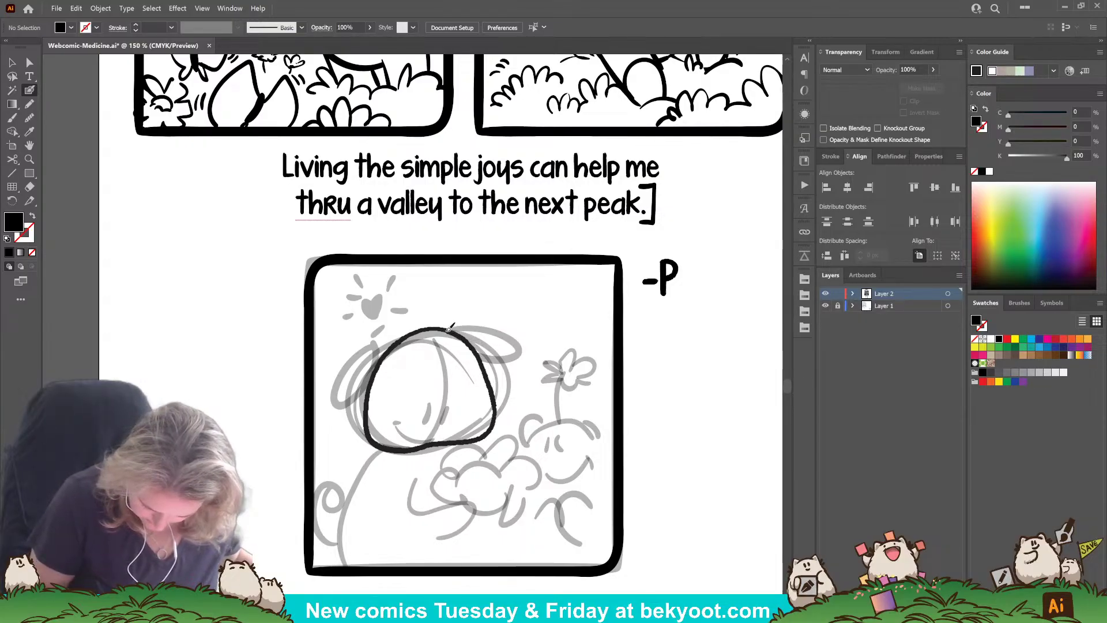
drag(435, 327, 432, 328)
ctrl+click(493, 397)
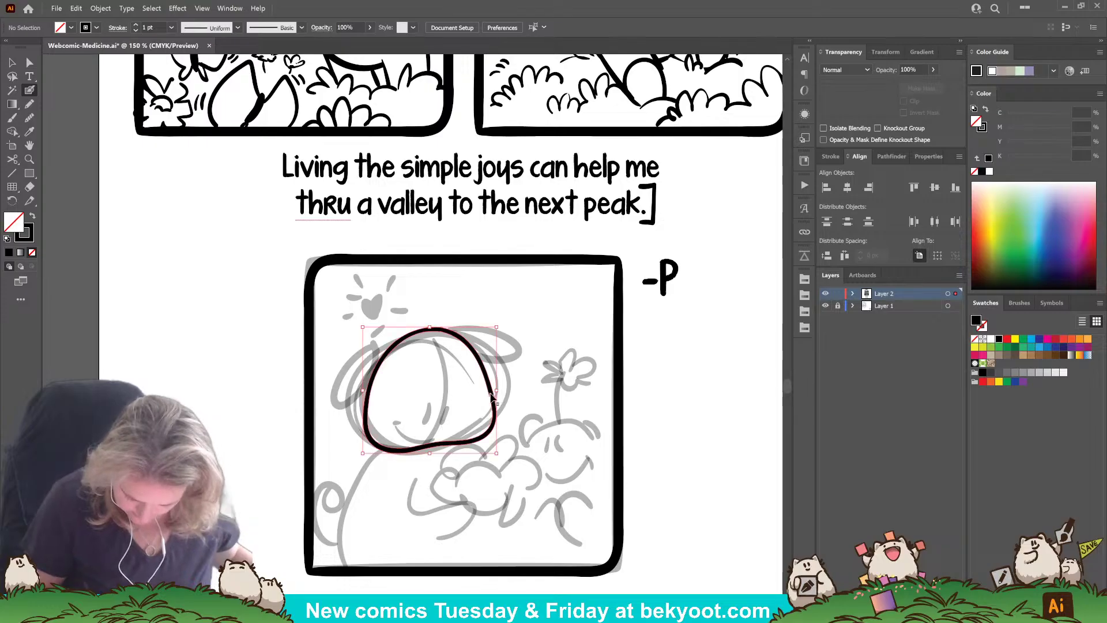
drag(496, 390, 508, 389)
drag(434, 327, 435, 335)
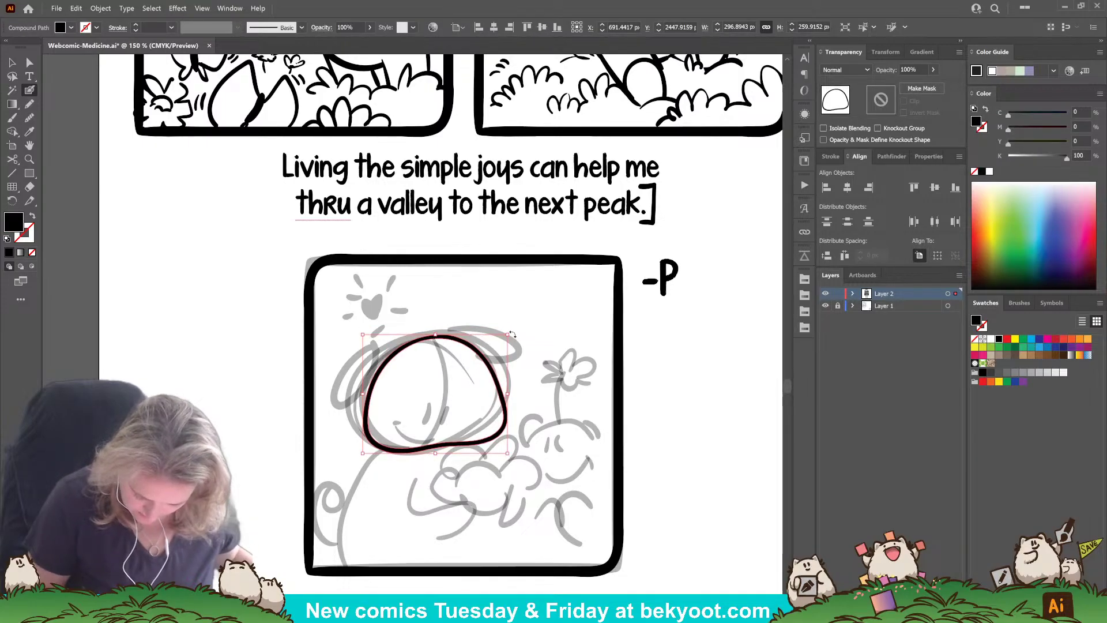
drag(508, 334, 503, 337)
key(ctrl+shift+a)
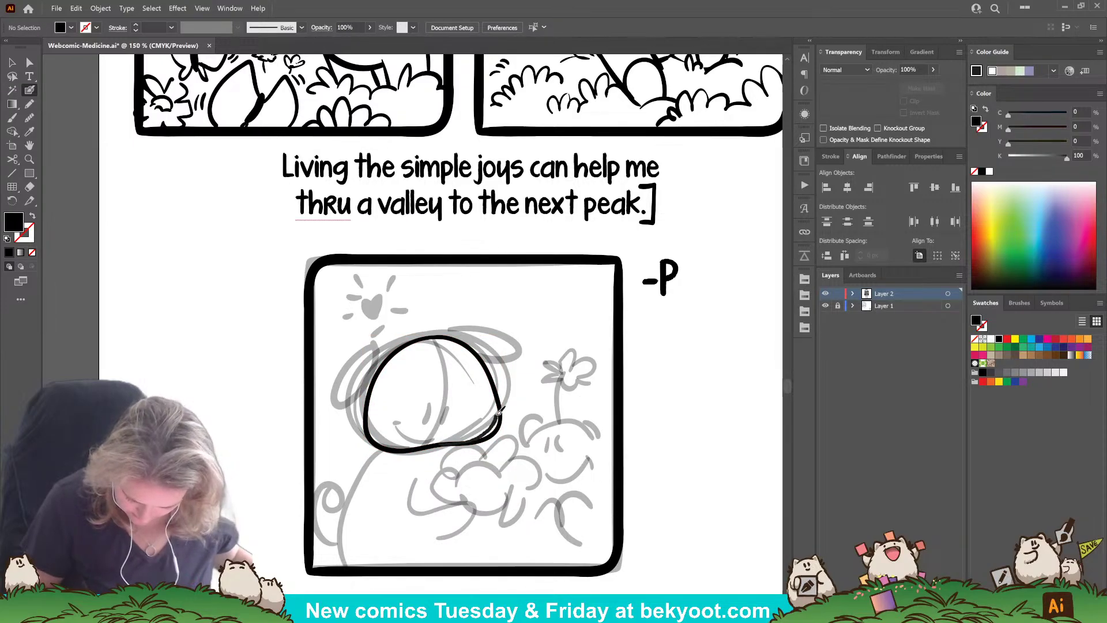
key(shift+x)
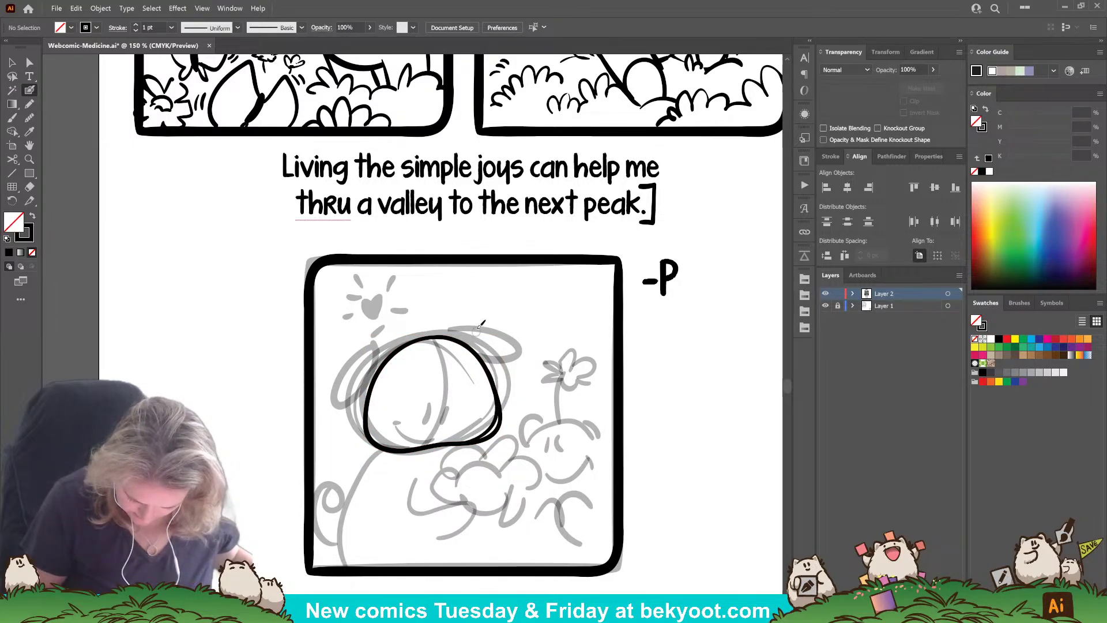
Step: Pull in the lower-right curve of the dog's head outline in the final panel and group its strokes
ctrl+click(492, 425)
drag(500, 367, 497, 366)
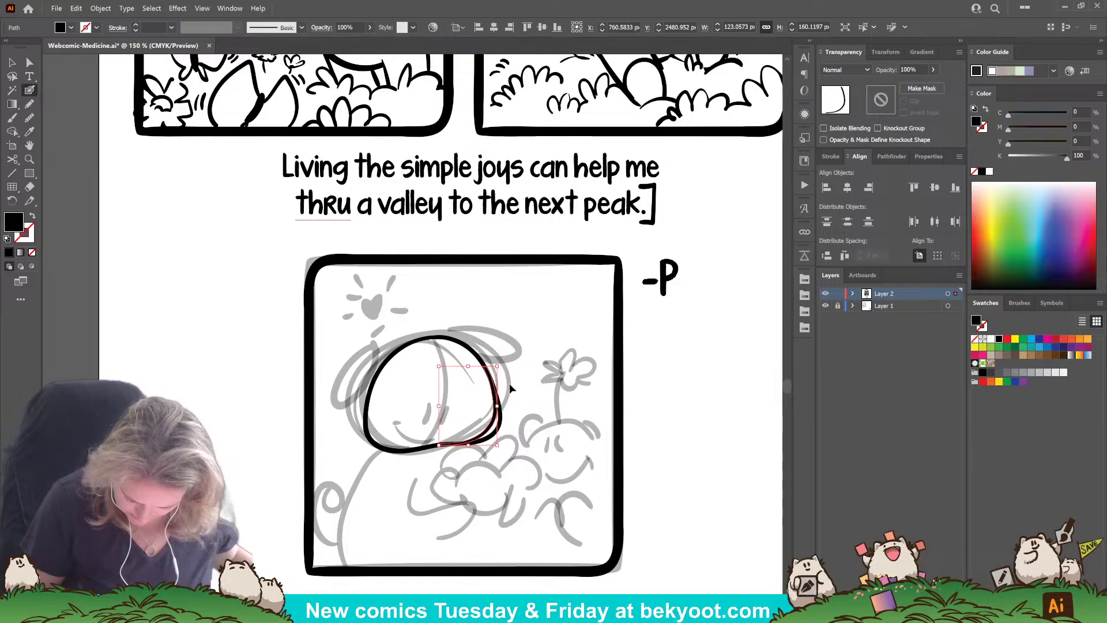
ctrl+click(510, 389)
ctrl+click(500, 420)
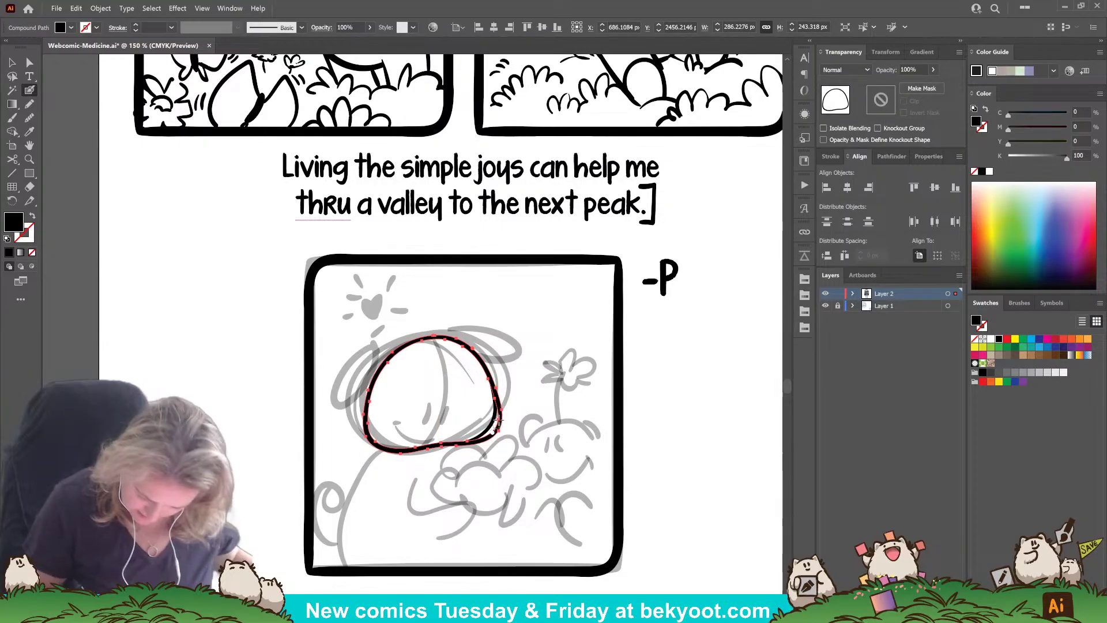
mouse_move(502, 389)
mouse_down()
mouse_move(501, 378)
mouse_move(490, 440)
mouse_move(433, 465)
mouse_up()
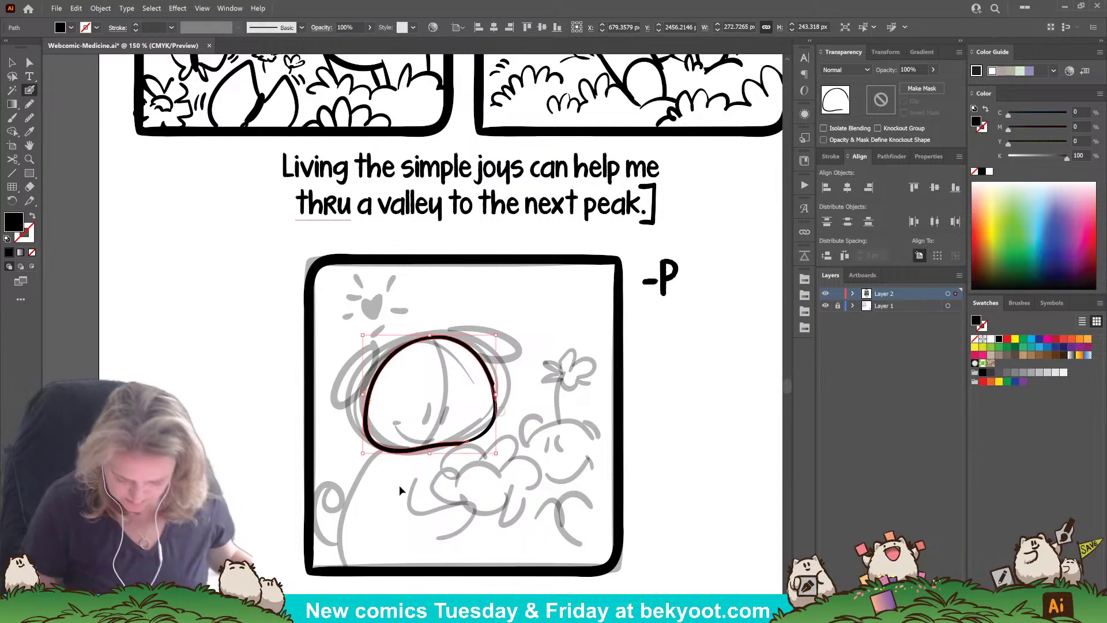
ctrl+click(549, 401)
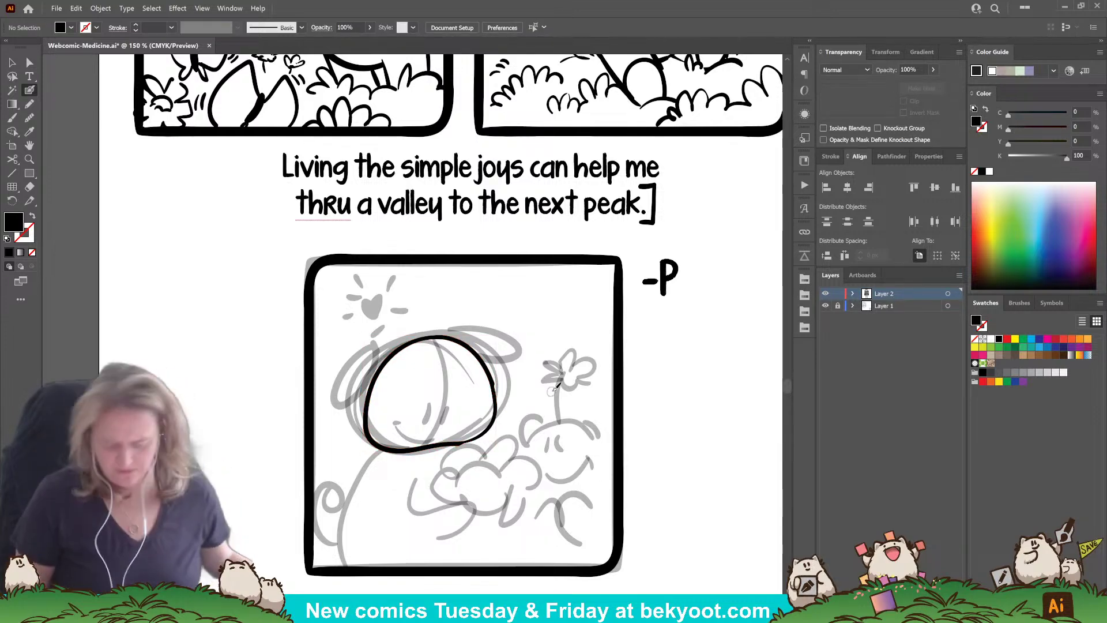
ctrl+click(469, 444)
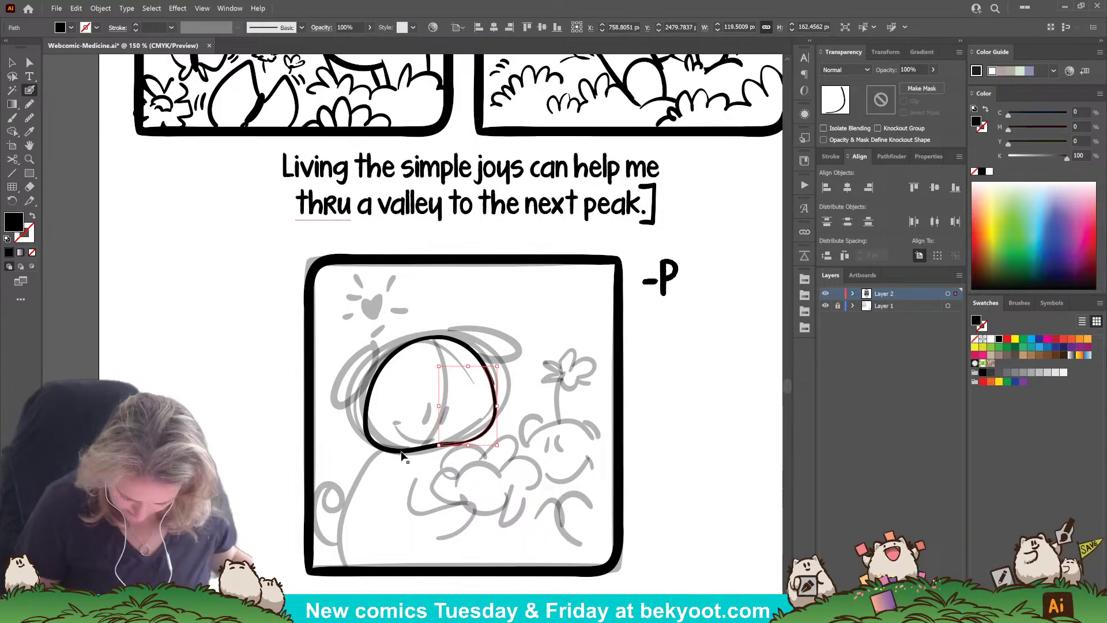
key(ctrl+g)
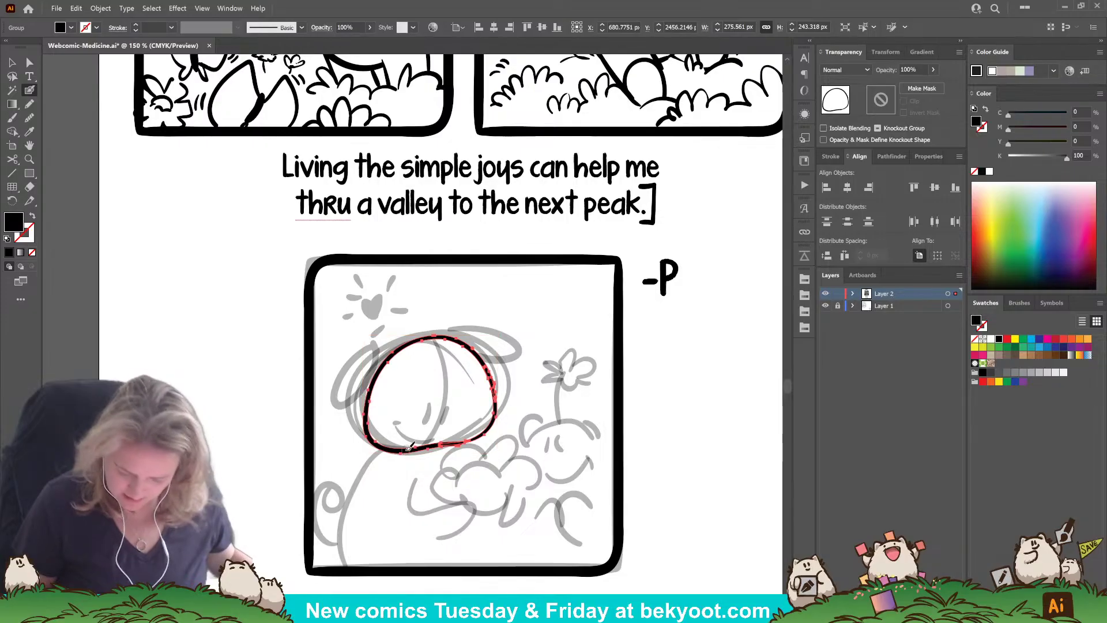
Step: Fade the grouped head outline to 54% opacity, pick up the panel frame's 100% opacity for the brush and clear the selection
click(933, 69)
drag(934, 85, 919, 85)
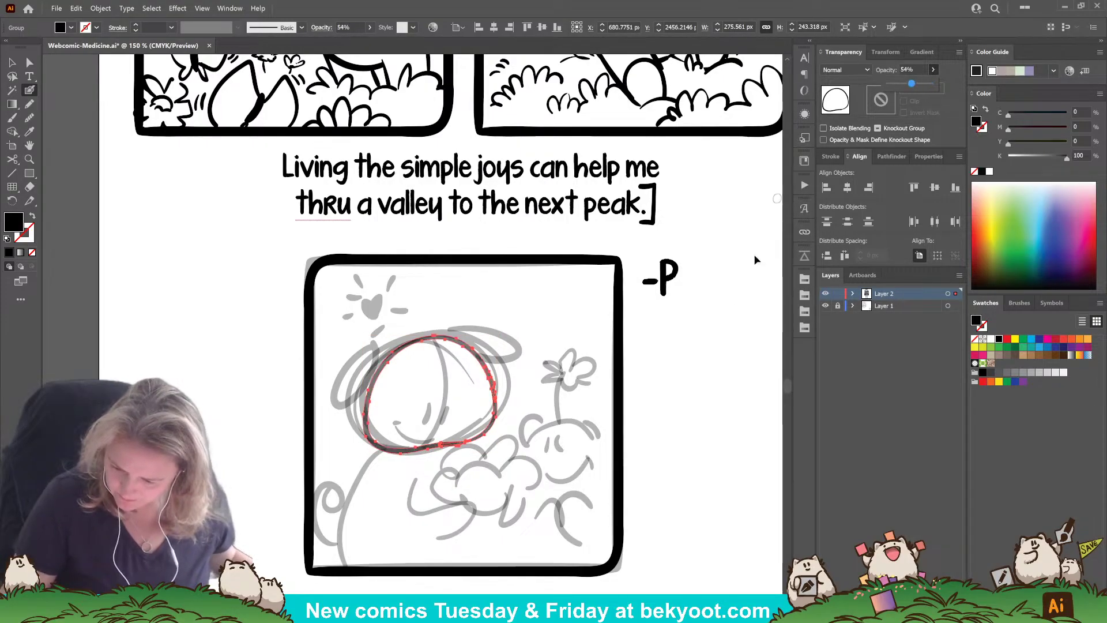
key(ctrl+shift+a)
ctrl+click(621, 377)
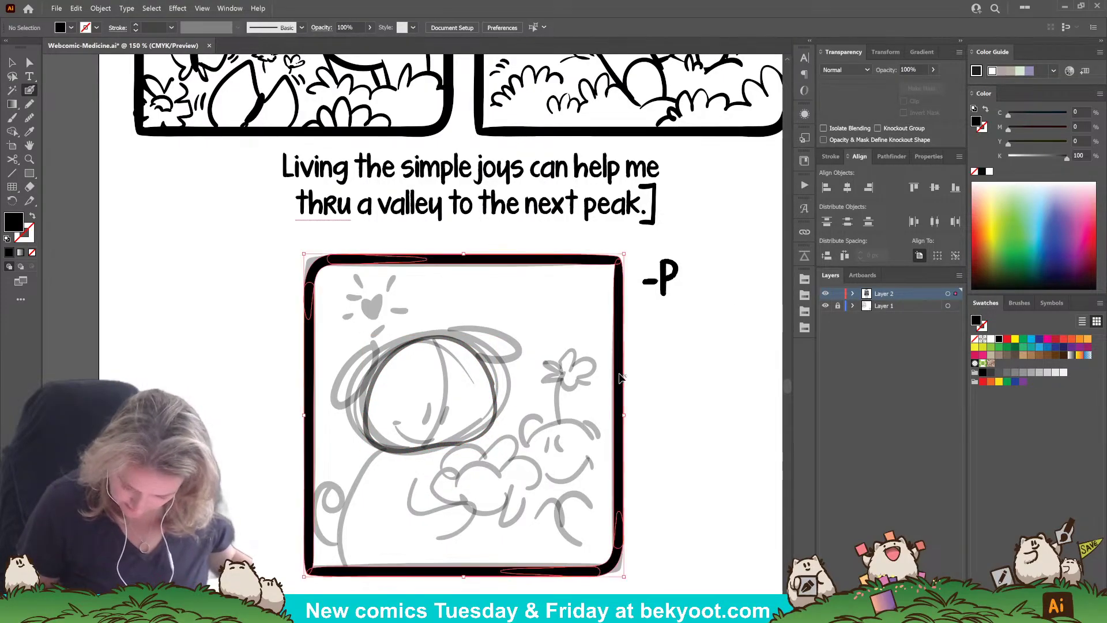
ctrl+click(654, 382)
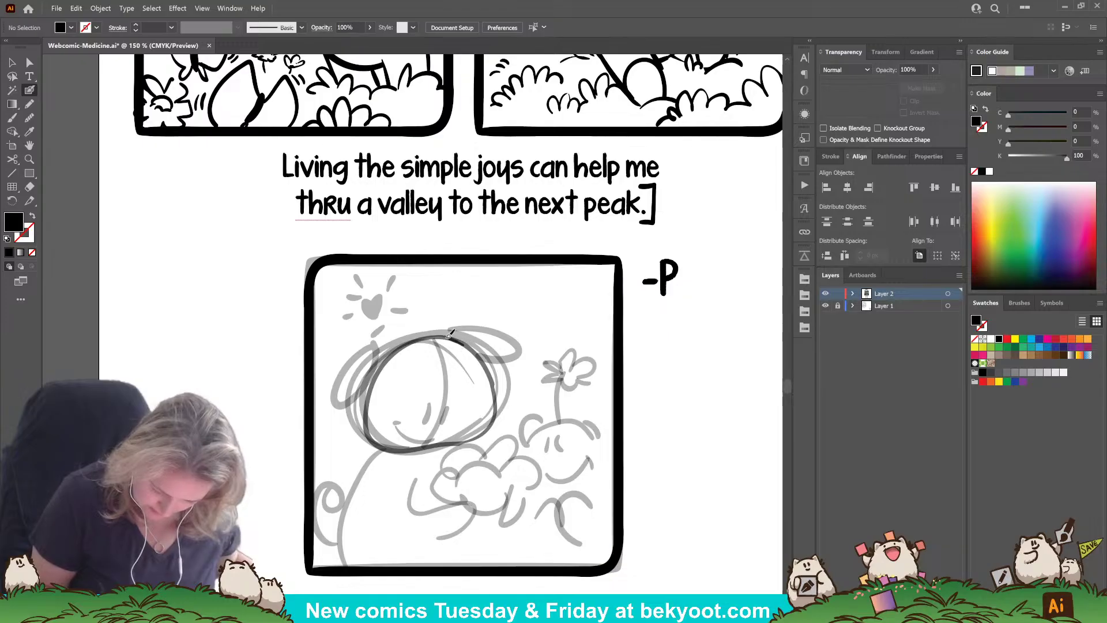
Step: Ink a fresh solid head outline over the faded one and delete the faded group
mouse_move(381, 362)
mouse_down()
mouse_move(368, 406)
mouse_move(376, 437)
mouse_up()
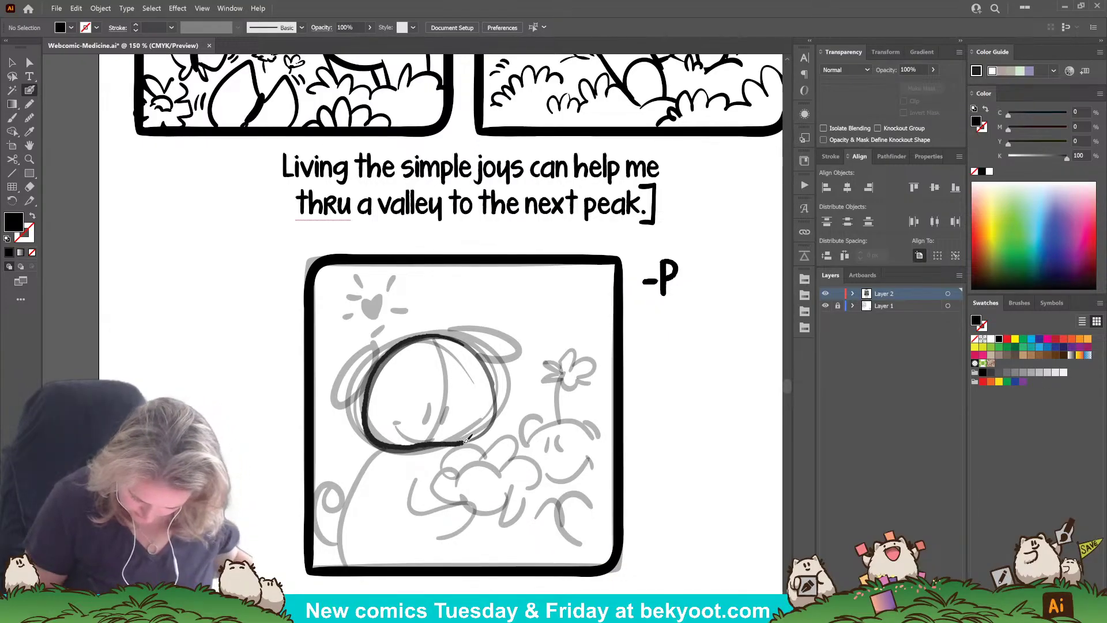
drag(495, 423, 498, 407)
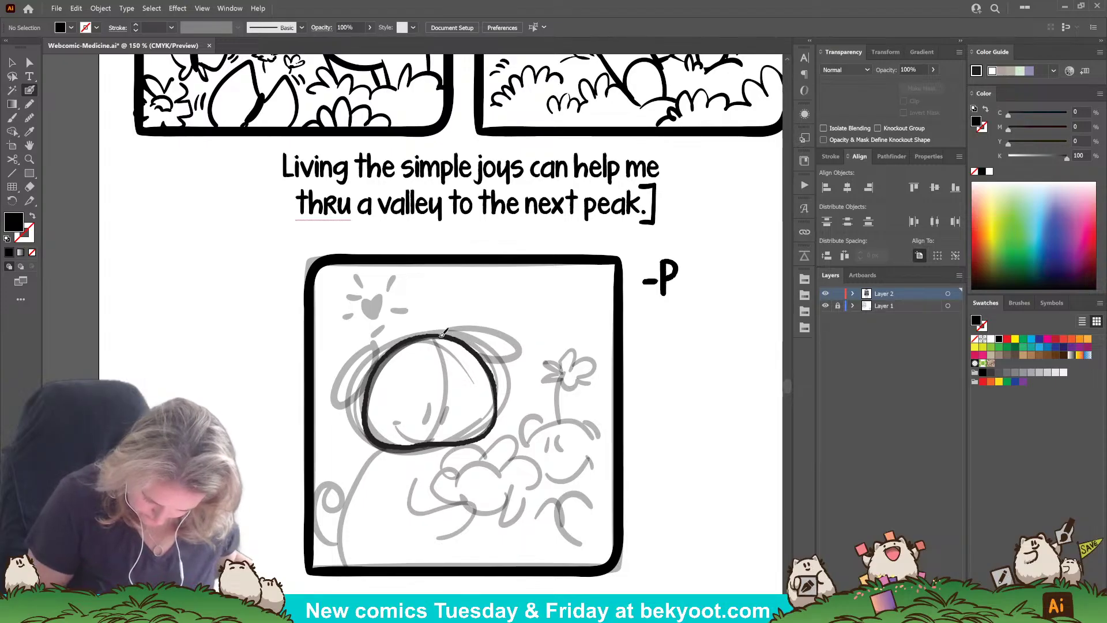
key(shift+x)
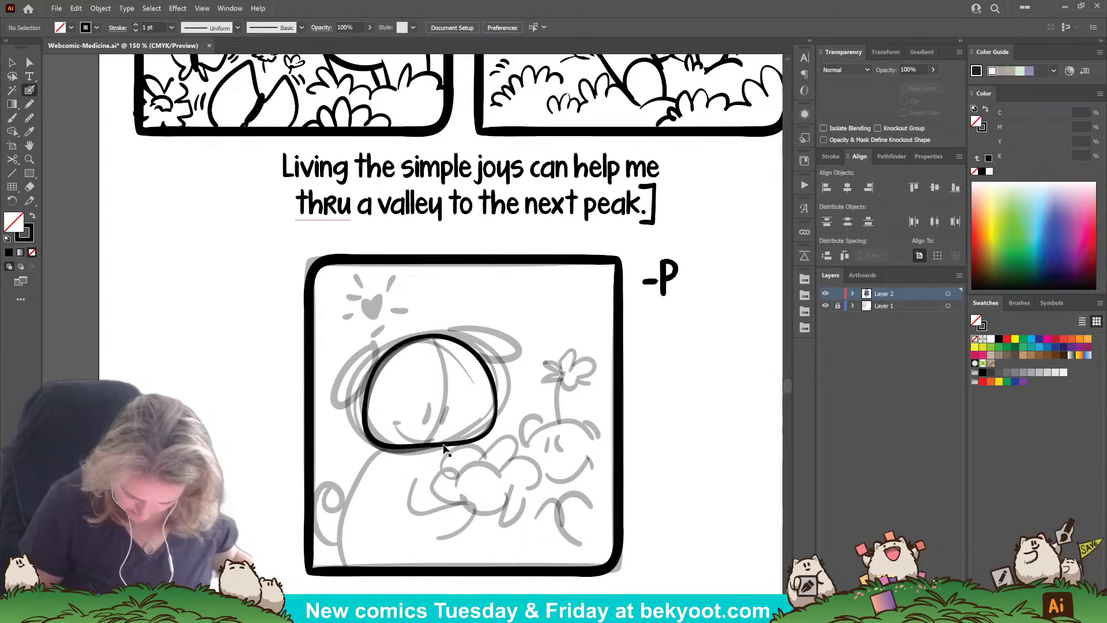
click(403, 456)
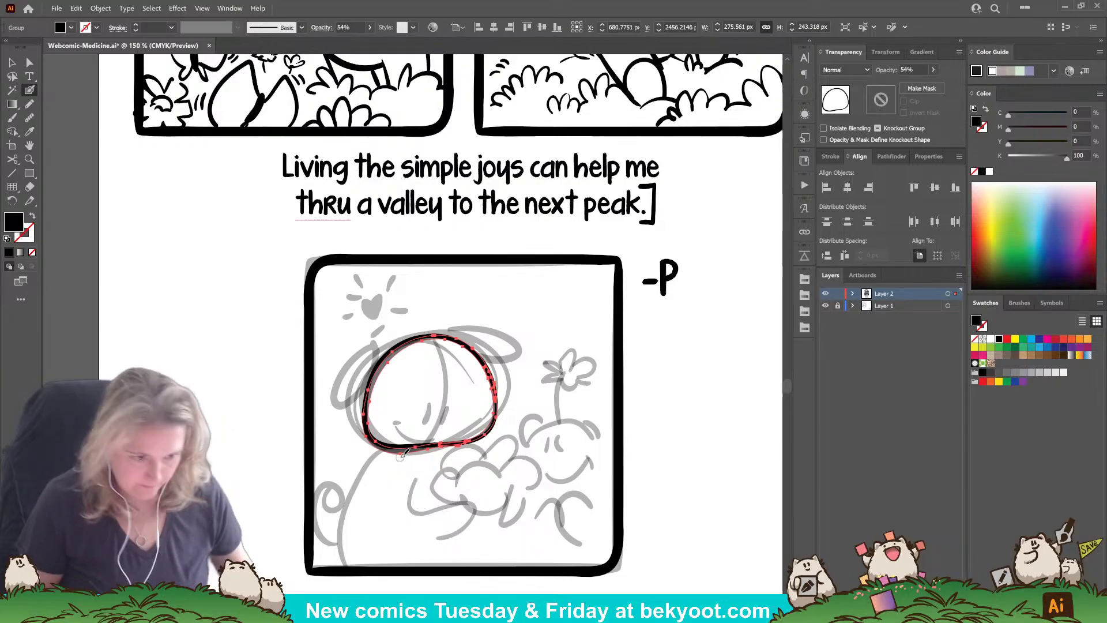
key(Delete)
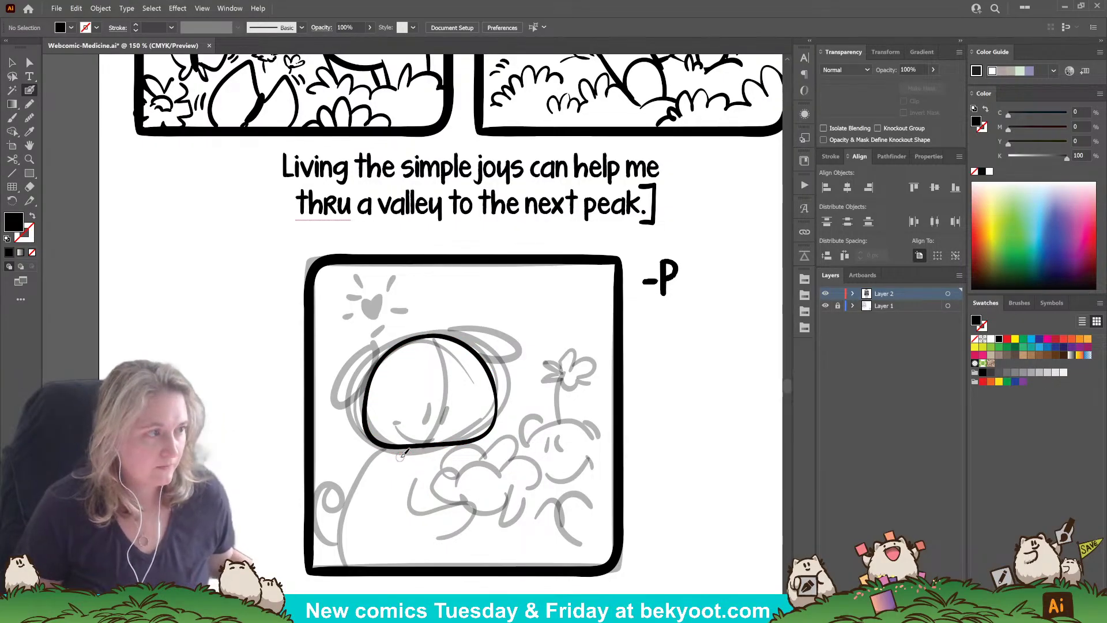
Step: Ink a curved vertical centre guide through the head, group it with the head outline and enter isolation mode on the group
mouse_move(425, 323)
mouse_down()
mouse_move(439, 448)
mouse_move(425, 470)
mouse_up()
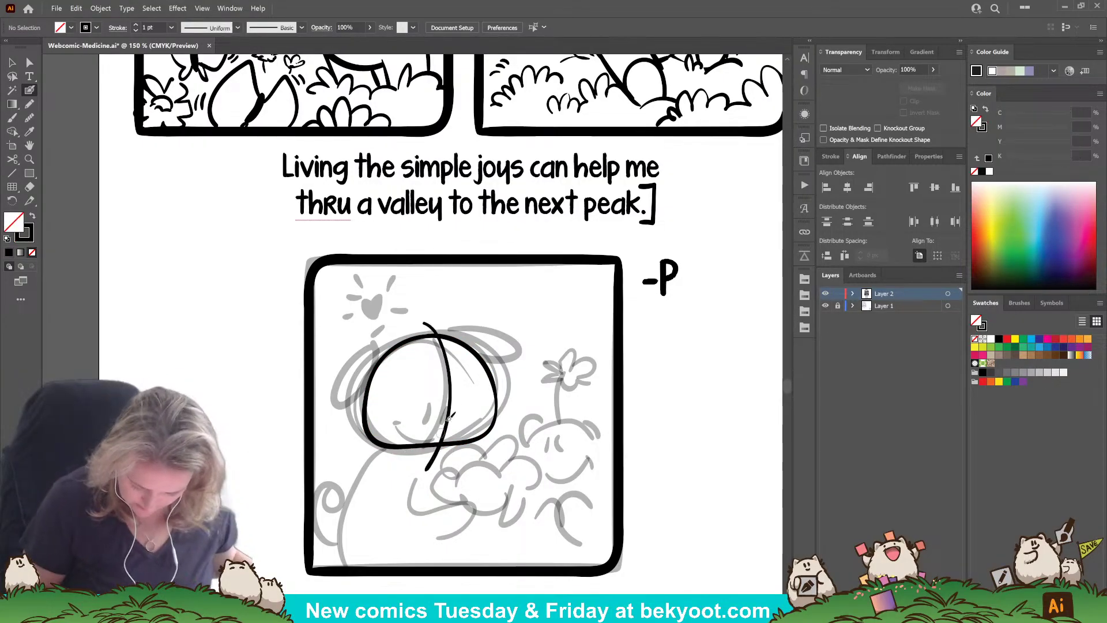
ctrl+shift+click(462, 443)
key(F2)
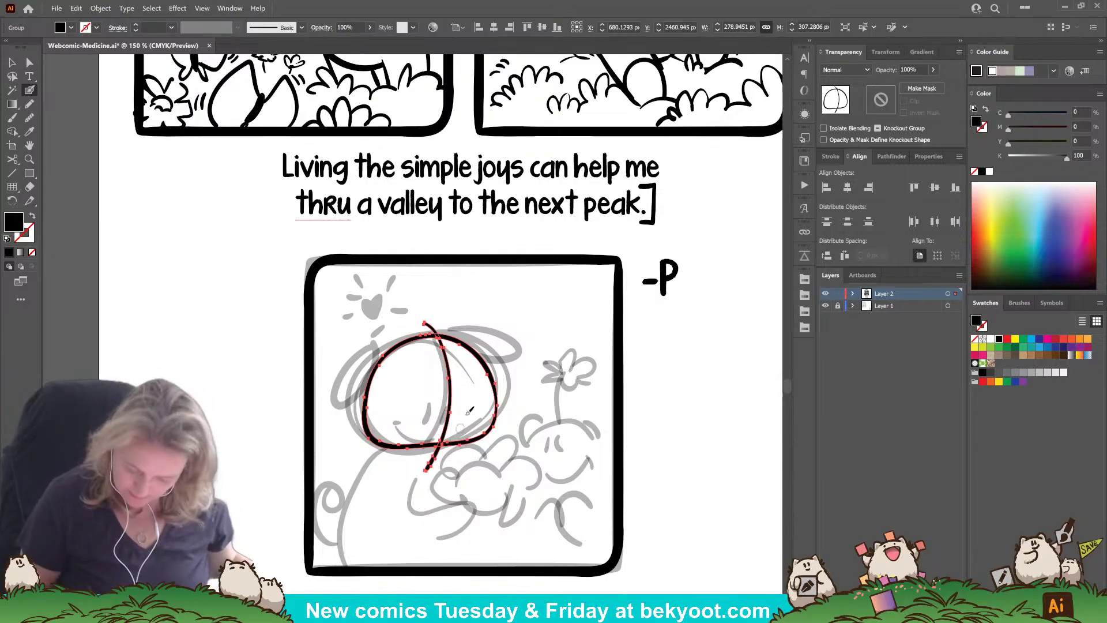
drag(458, 429, 503, 409)
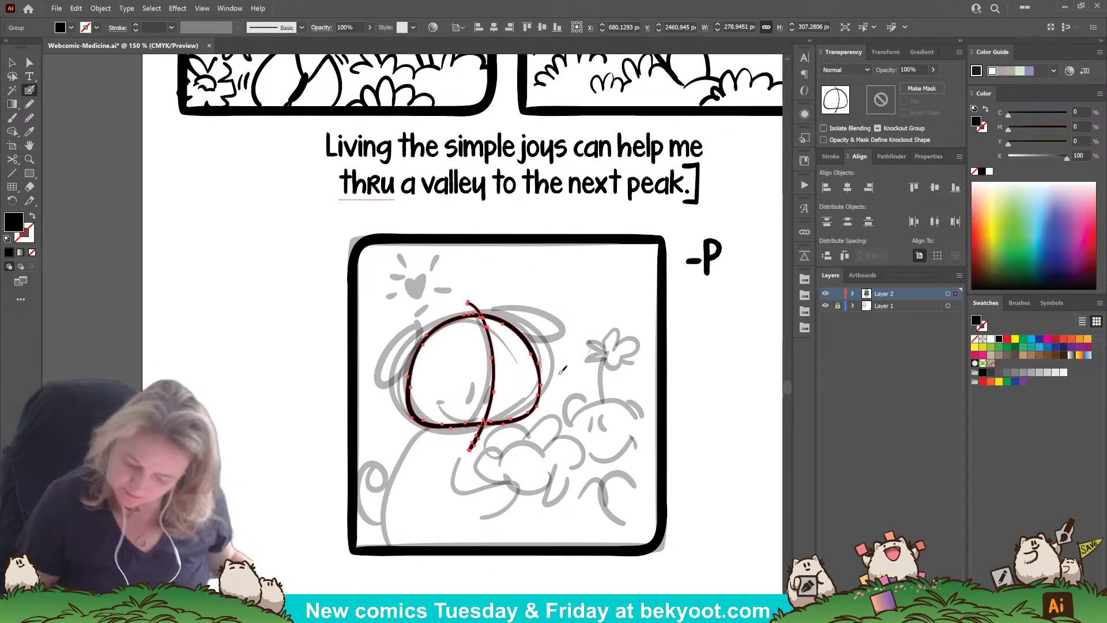
key(ctrl)
ctrl+double_click(494, 396)
right_click(495, 392)
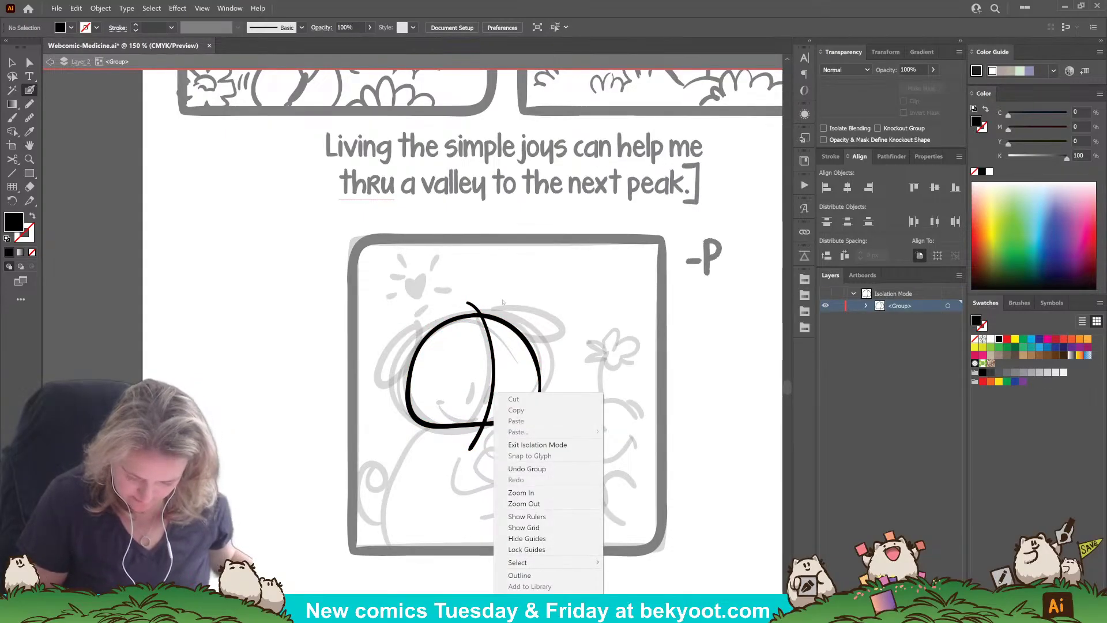
click(567, 331)
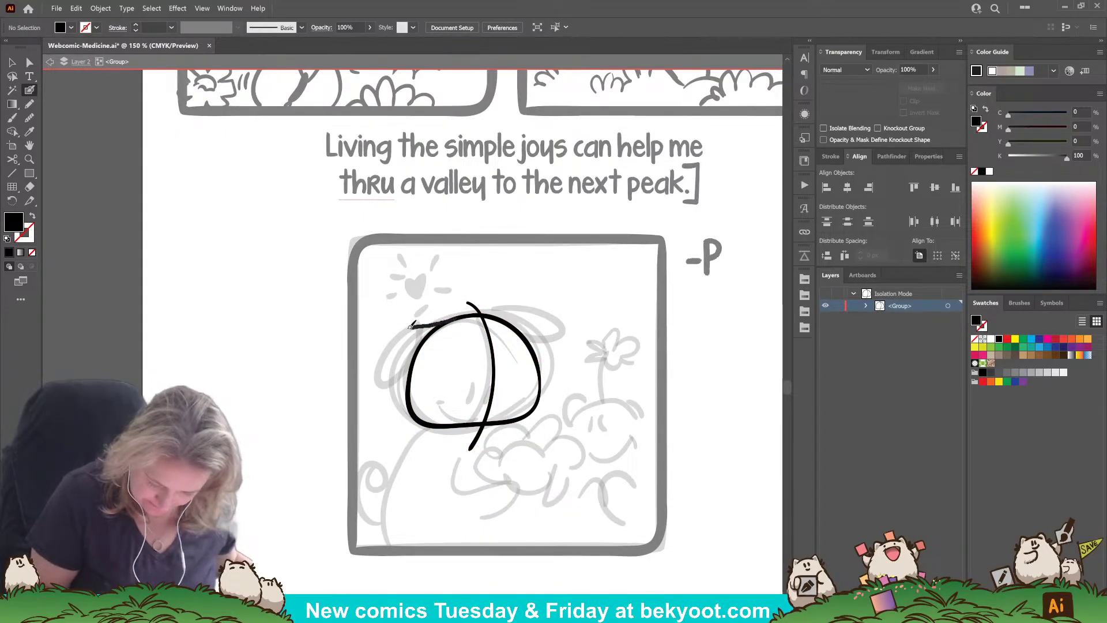
Step: Ink the squared floppy ear on the left side of the head and shorten it slightly
mouse_move(411, 327)
mouse_down()
mouse_move(394, 374)
mouse_move(404, 406)
mouse_move(433, 341)
mouse_up()
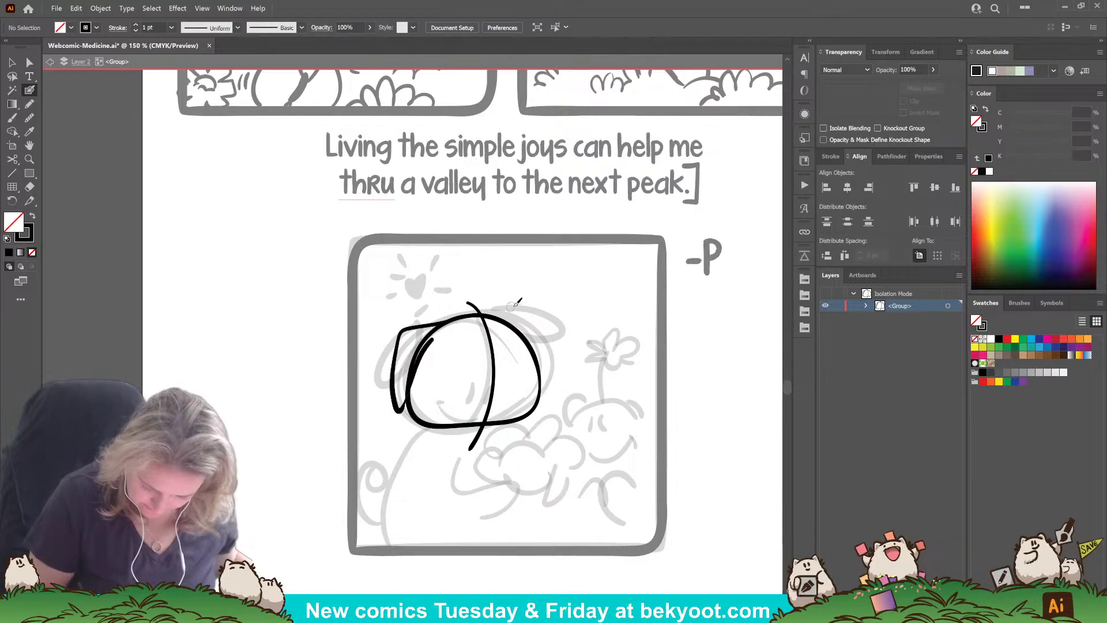
ctrl+click(399, 411)
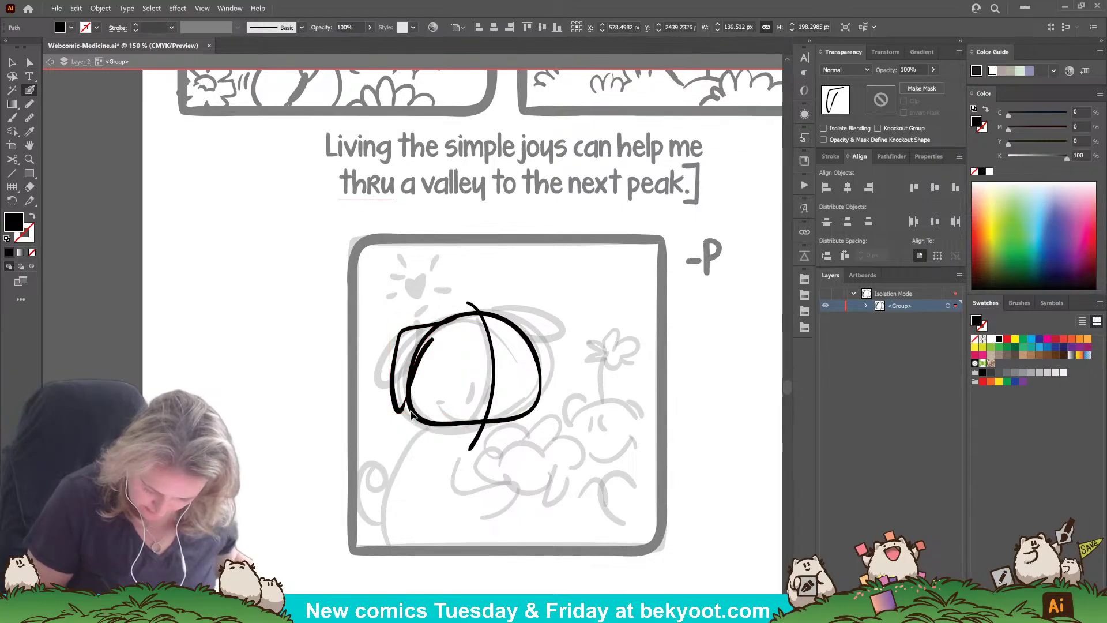
ctrl+click(413, 417)
ctrl+click(403, 430)
ctrl+click(400, 412)
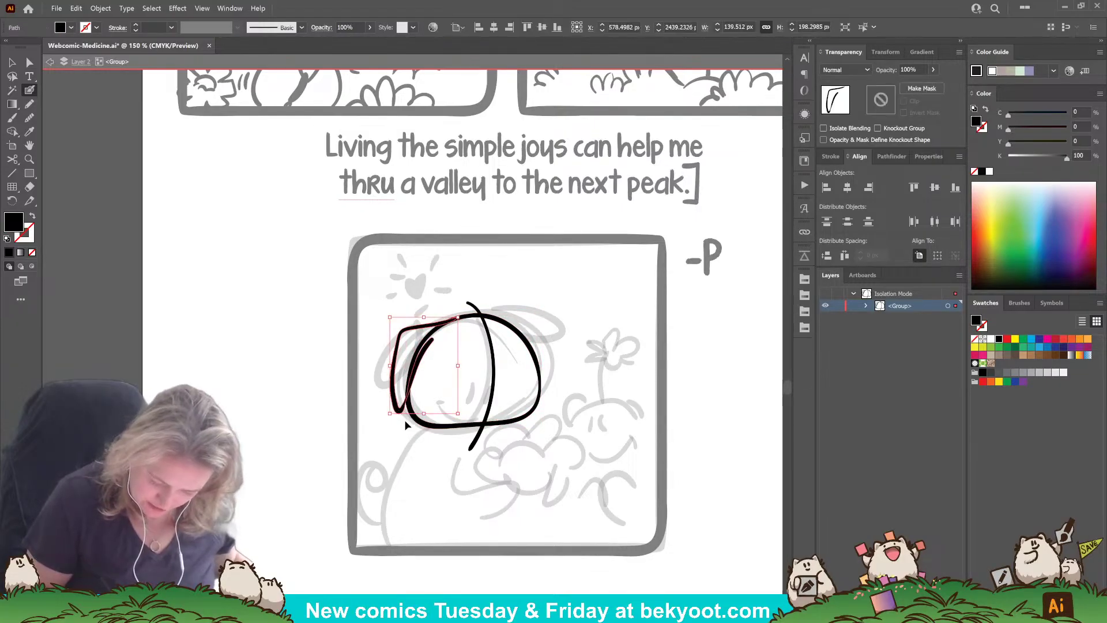
drag(425, 414, 426, 411)
ctrl+click(437, 385)
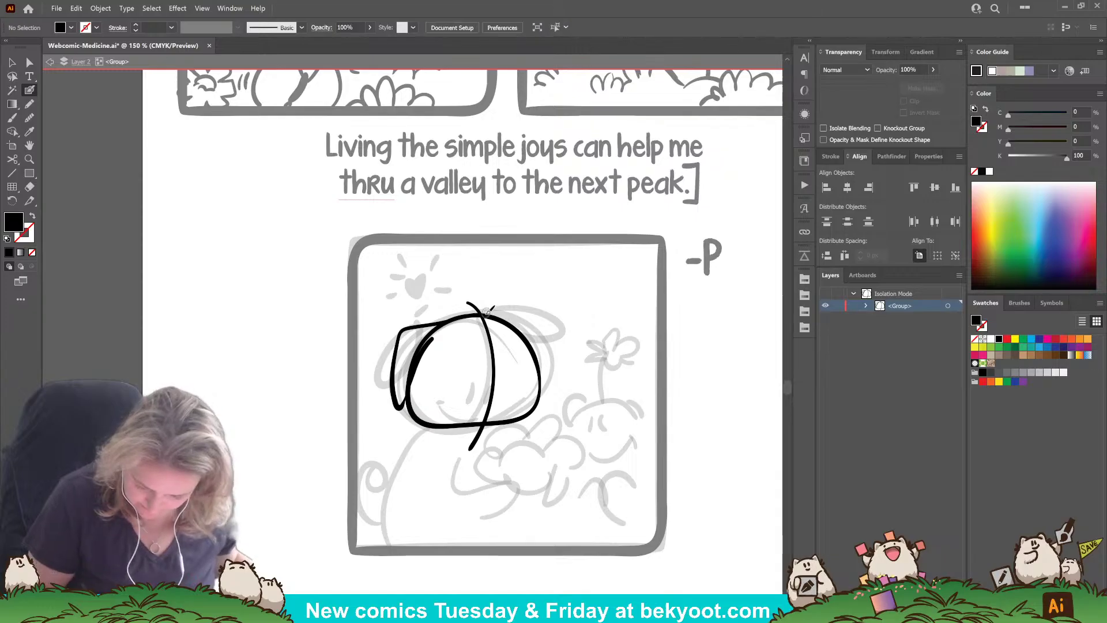
Step: Ink the matching squared ear on the right side of the head
drag(495, 315, 546, 322)
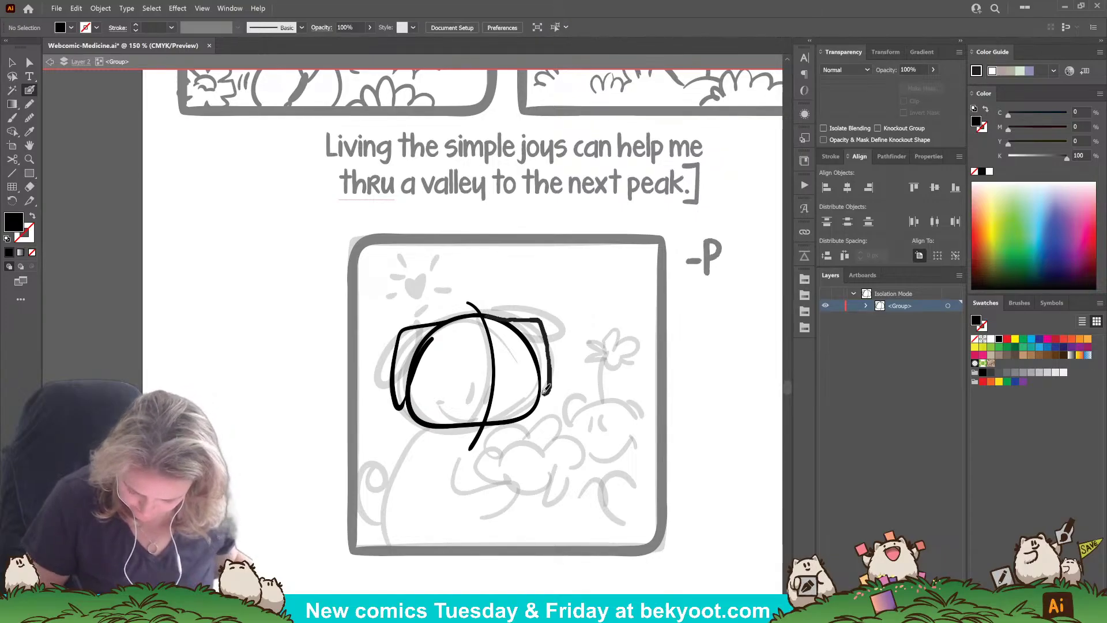
drag(543, 393, 541, 394)
key(ctrl+z)
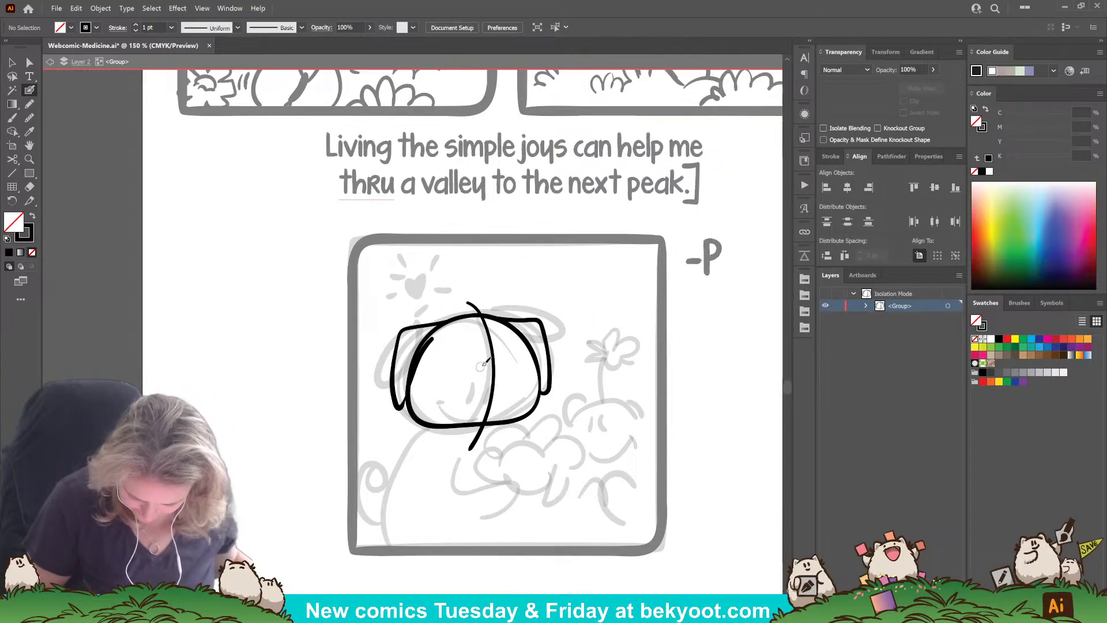
Step: Ink two solid oval eyes and a small nose around the centre guide and shift them slightly left together with the guide
mouse_move(485, 369)
mouse_down()
mouse_move(483, 389)
mouse_move(507, 386)
mouse_move(481, 381)
mouse_move(500, 392)
mouse_up()
key(ctrl+z)
key(ctrl+shift+a)
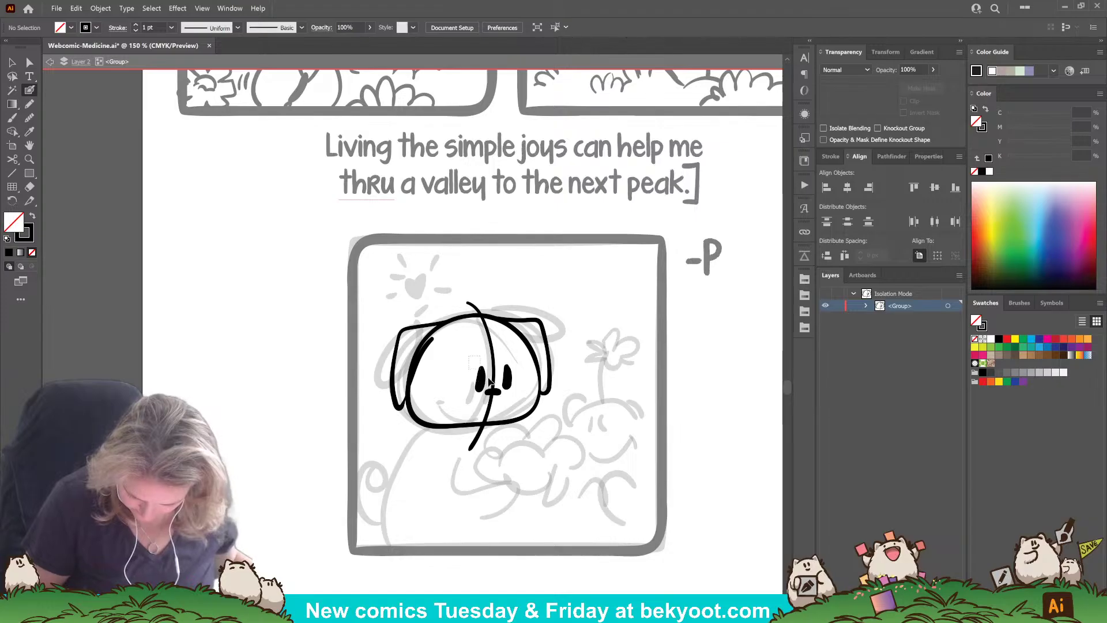
ctrl+click(490, 381)
ctrl+shift+drag(512, 302, 516, 293)
mouse_move(500, 387)
ctrl+mouse_down()
mouse_move(513, 397)
mouse_move(480, 340)
ctrl+mouse_up()
ctrl+click(584, 317)
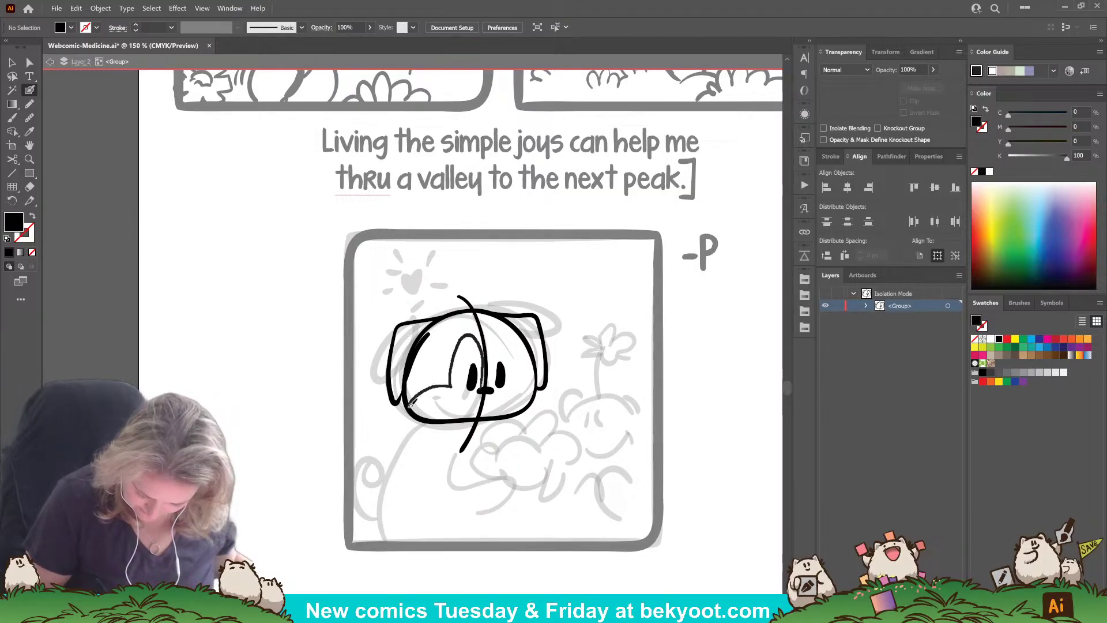
Step: Ink tall loops around the dog's eyes running into the cheek curves, and add a small smile on the muzzle
key(shift+x)
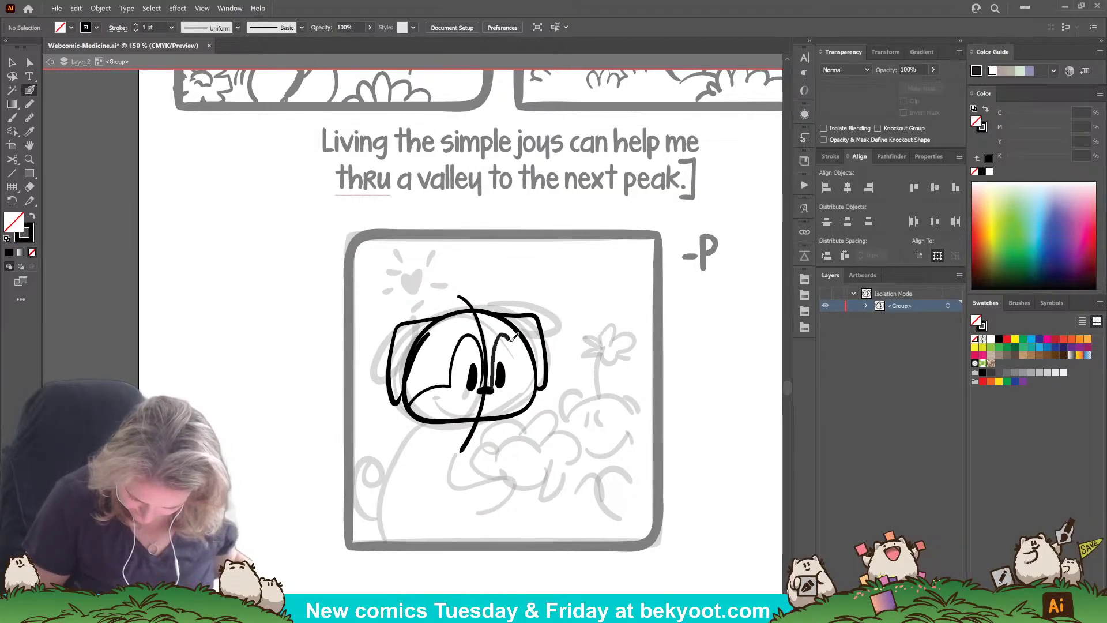
drag(516, 382, 532, 396)
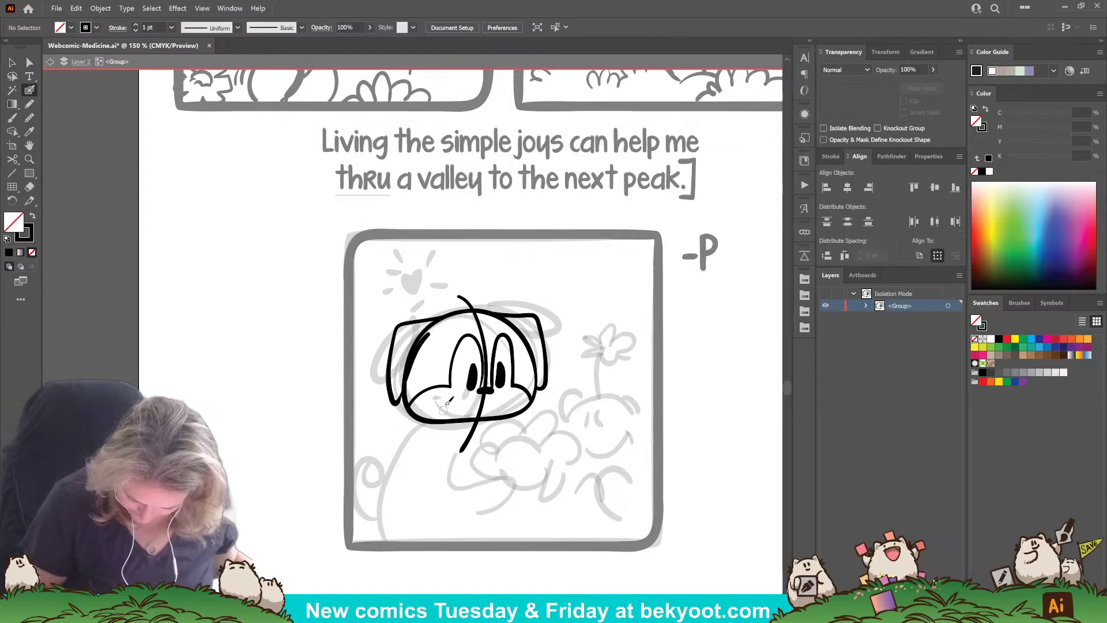
drag(439, 395, 448, 404)
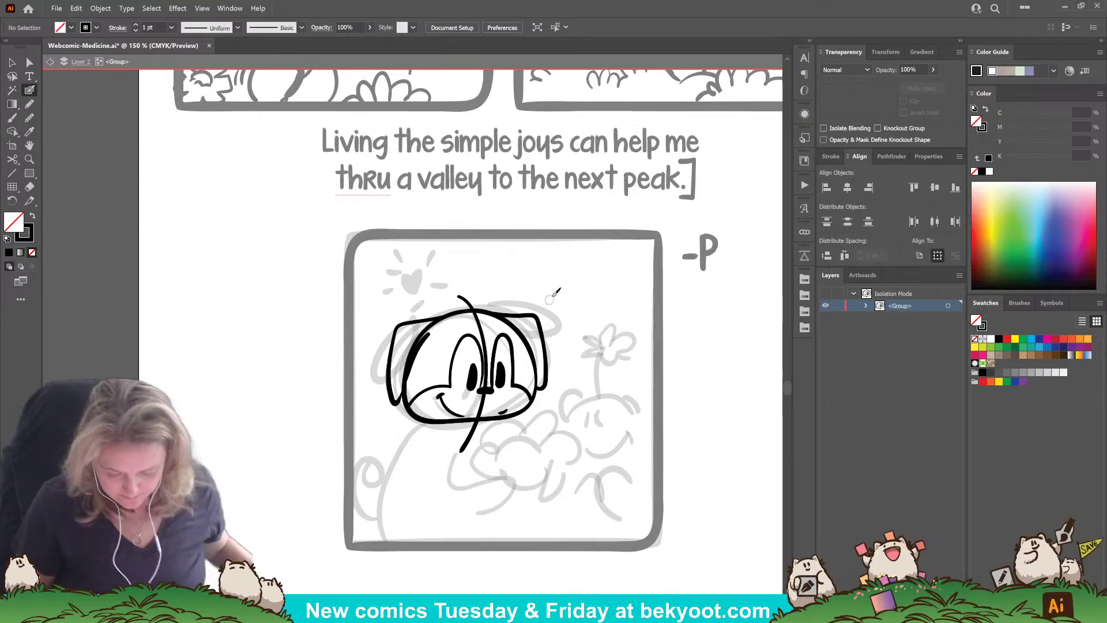
Step: Select the whole dog's head drawing, rotate it slightly clockwise and clear the selection
drag(490, 480, 548, 448)
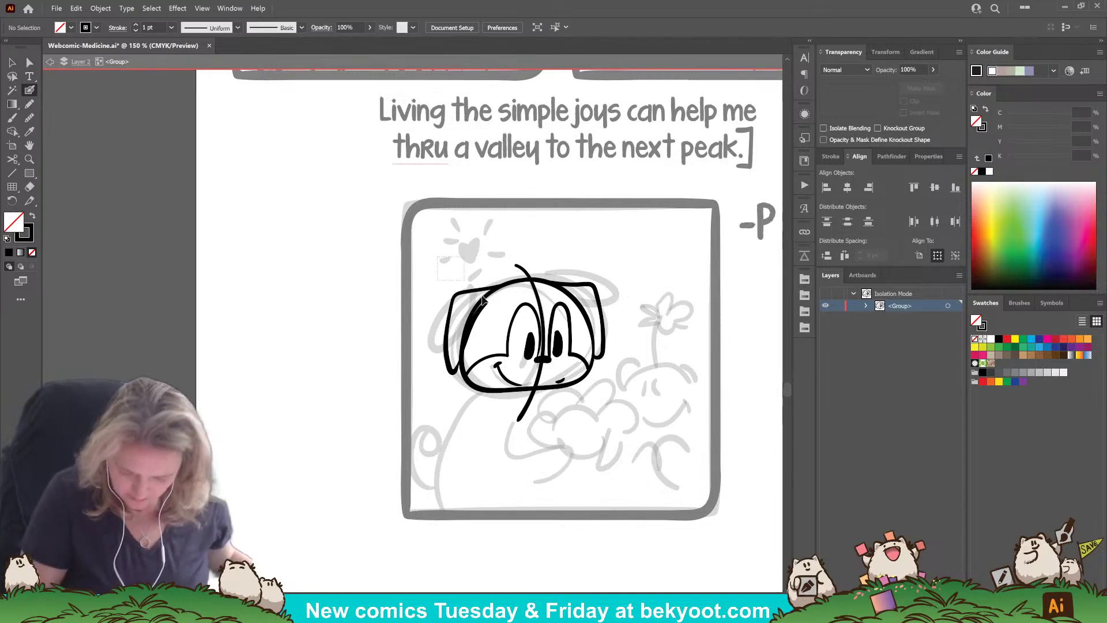
drag(483, 300, 580, 380)
drag(605, 264, 623, 261)
ctrl+click(507, 433)
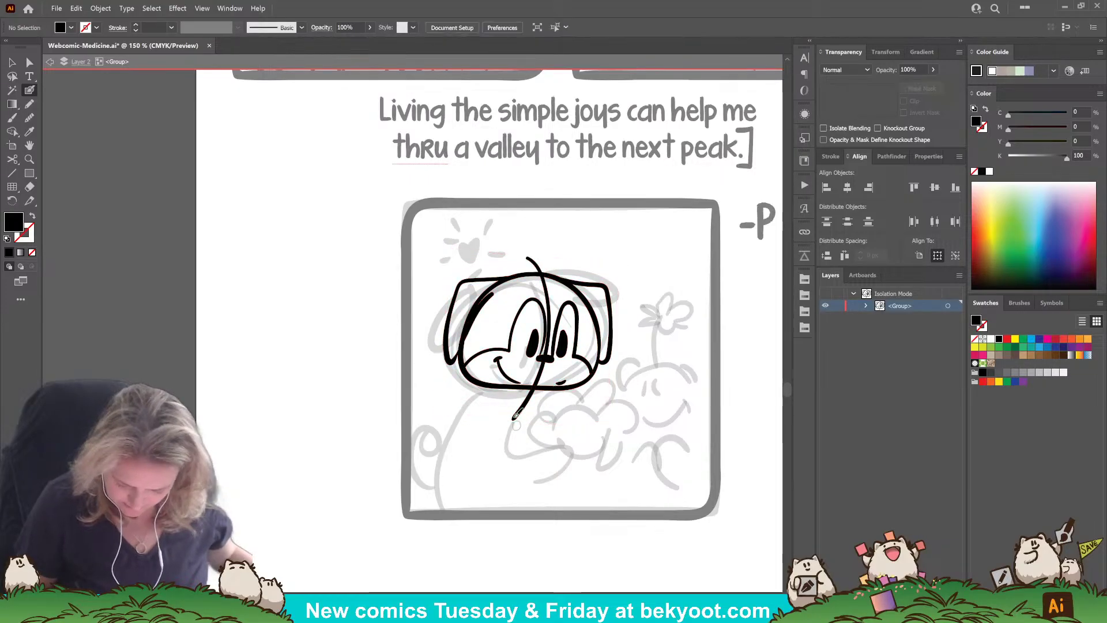
mouse_move(497, 387)
mouse_down()
mouse_move(450, 435)
mouse_move(437, 476)
mouse_move(453, 512)
mouse_up()
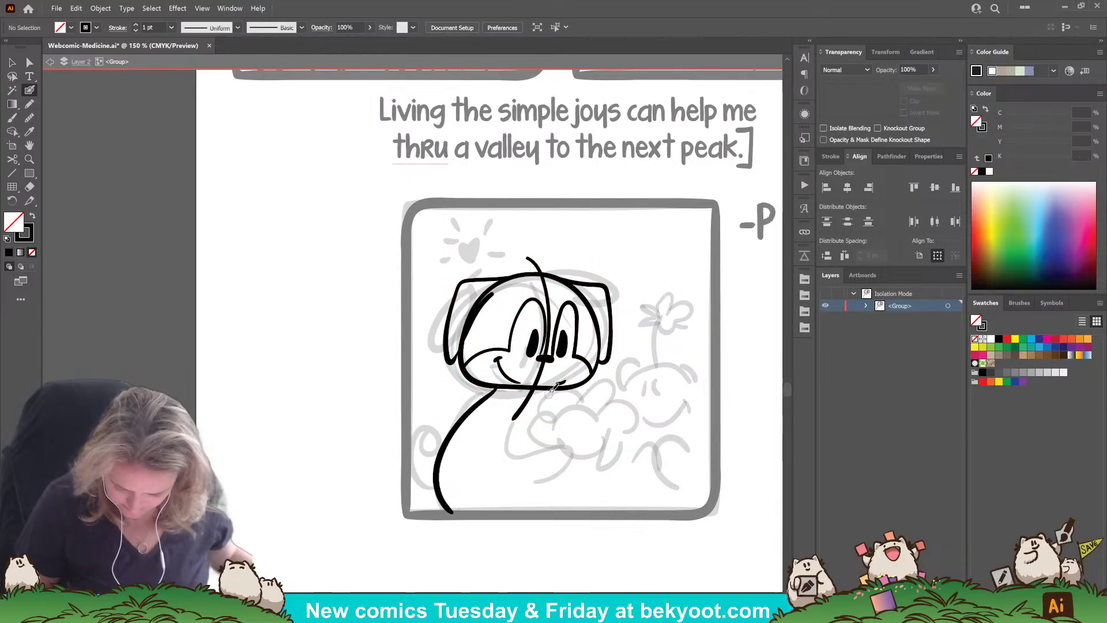
drag(558, 392, 569, 488)
key(ctrl+z)
key(ctrl+z)
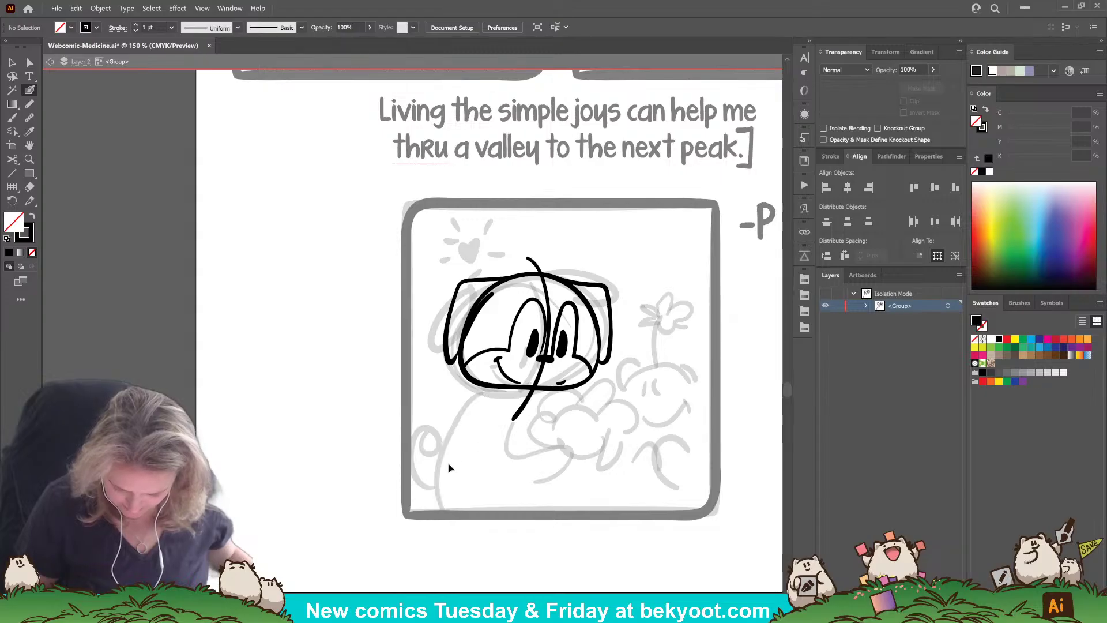
Step: Ink the dog's body as one large rounded shape hanging from the underside of the head
mouse_move(567, 387)
mouse_down()
mouse_move(568, 457)
mouse_move(555, 487)
mouse_move(517, 503)
mouse_move(450, 491)
mouse_move(446, 419)
mouse_move(499, 387)
mouse_up()
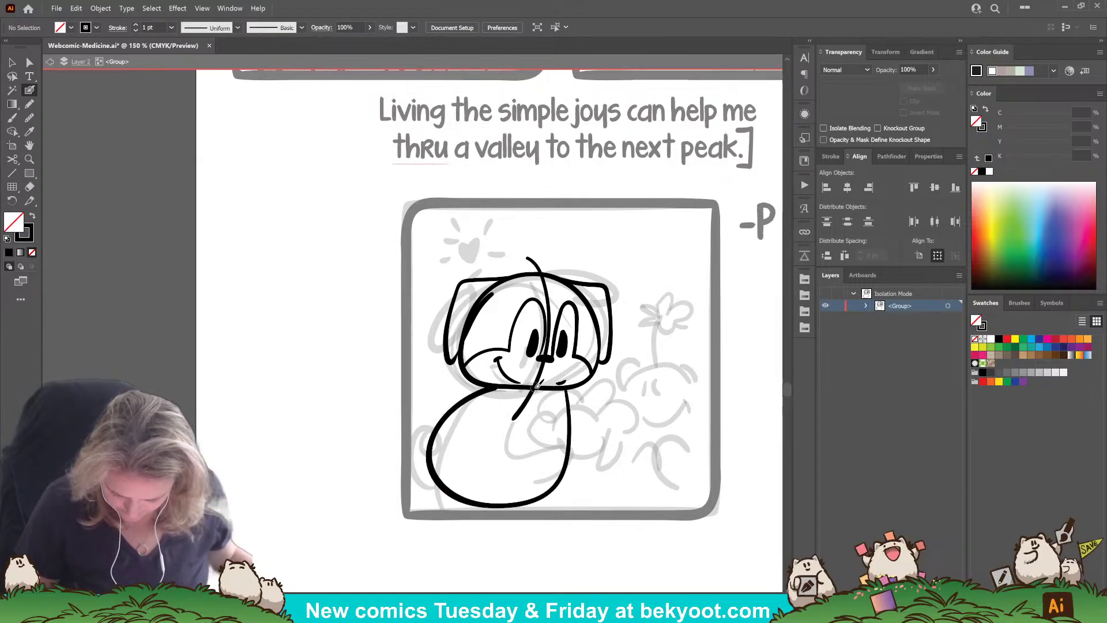
Step: Ink a curved centre guide down the dog's body and a curled solid tail on its left side
drag(538, 455, 508, 503)
mouse_move(440, 432)
mouse_down()
mouse_move(419, 408)
mouse_move(442, 398)
mouse_move(434, 409)
mouse_move(445, 427)
mouse_up()
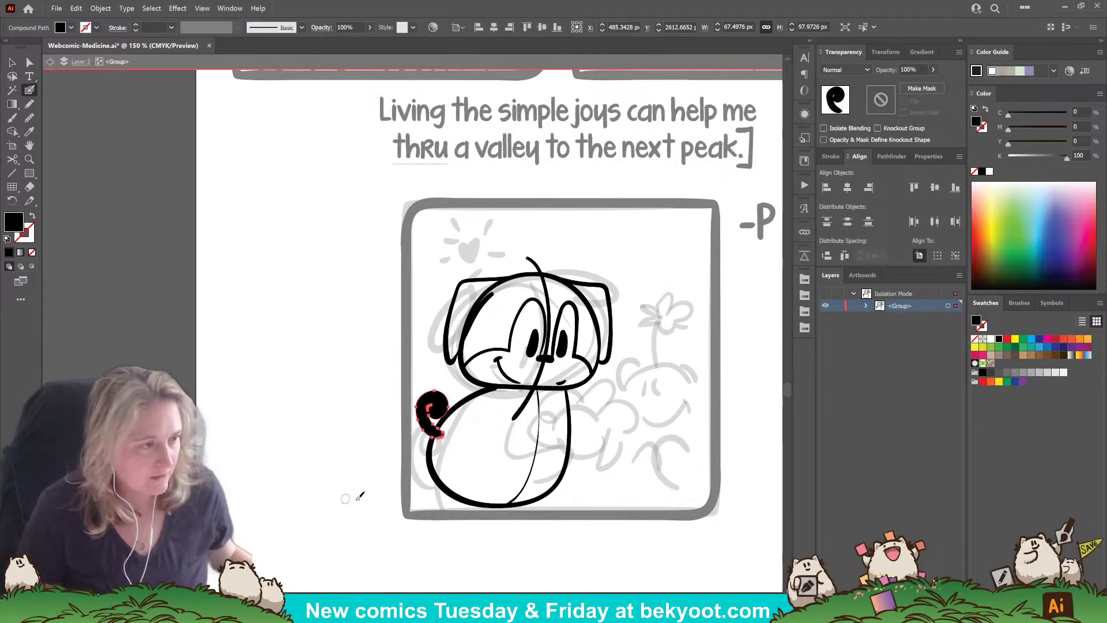
ctrl+click(345, 479)
drag(465, 499, 458, 497)
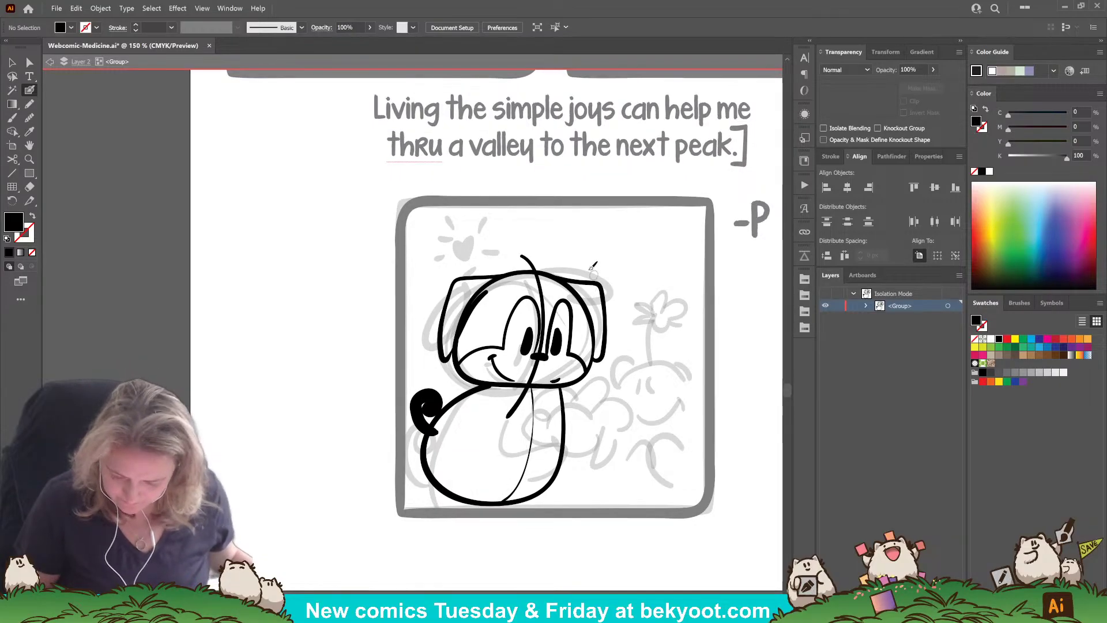
Step: Ink a solid black heart with short radiating dashes above the dog's head
mouse_move(516, 231)
mouse_down()
mouse_move(487, 237)
mouse_move(504, 240)
mouse_move(524, 209)
mouse_move(540, 243)
mouse_up()
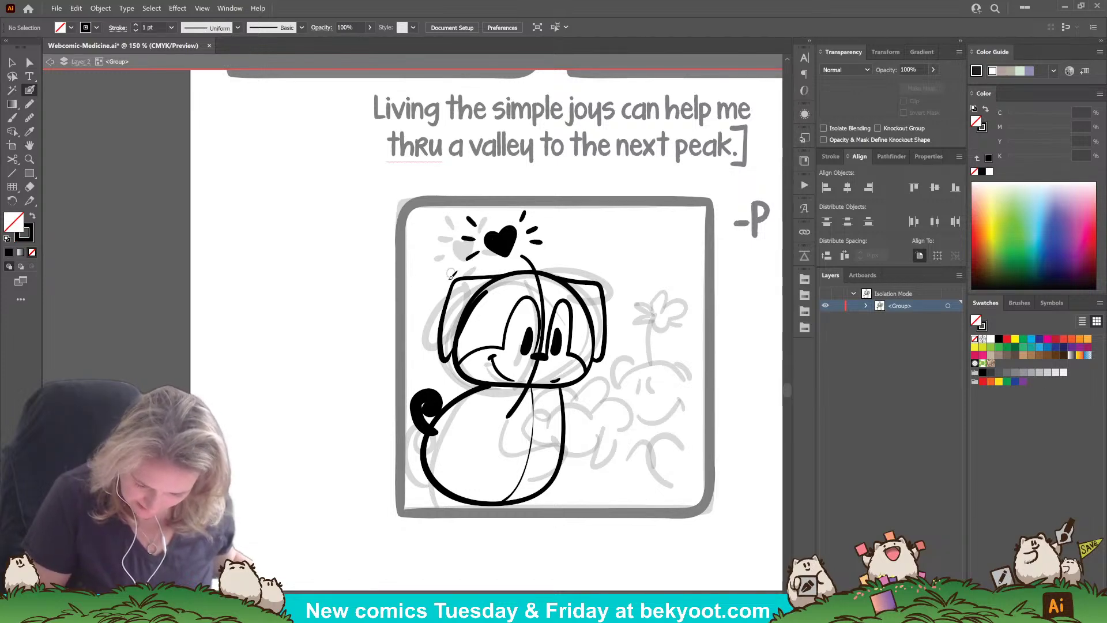
ctrl+click(507, 246)
drag(522, 221, 526, 227)
key(ctrl+shift+a)
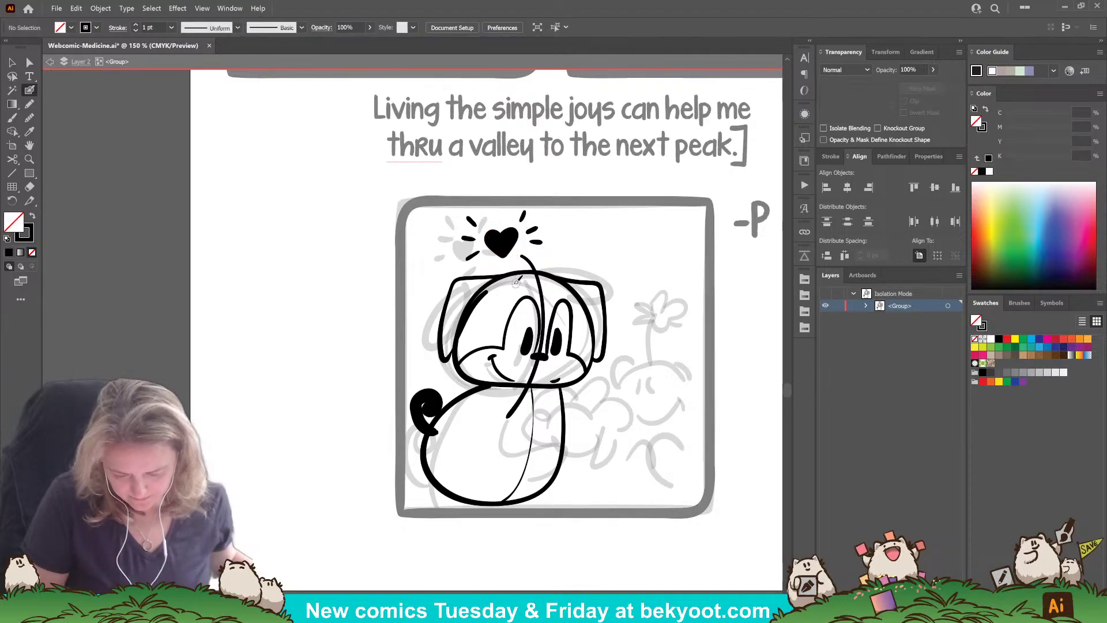
Step: Ink short leg lines from both sides and the middle of the dog's body down to the panel's lower border
drag(568, 541, 517, 523)
mouse_move(508, 450)
mouse_down()
mouse_move(494, 489)
mouse_move(441, 492)
mouse_up()
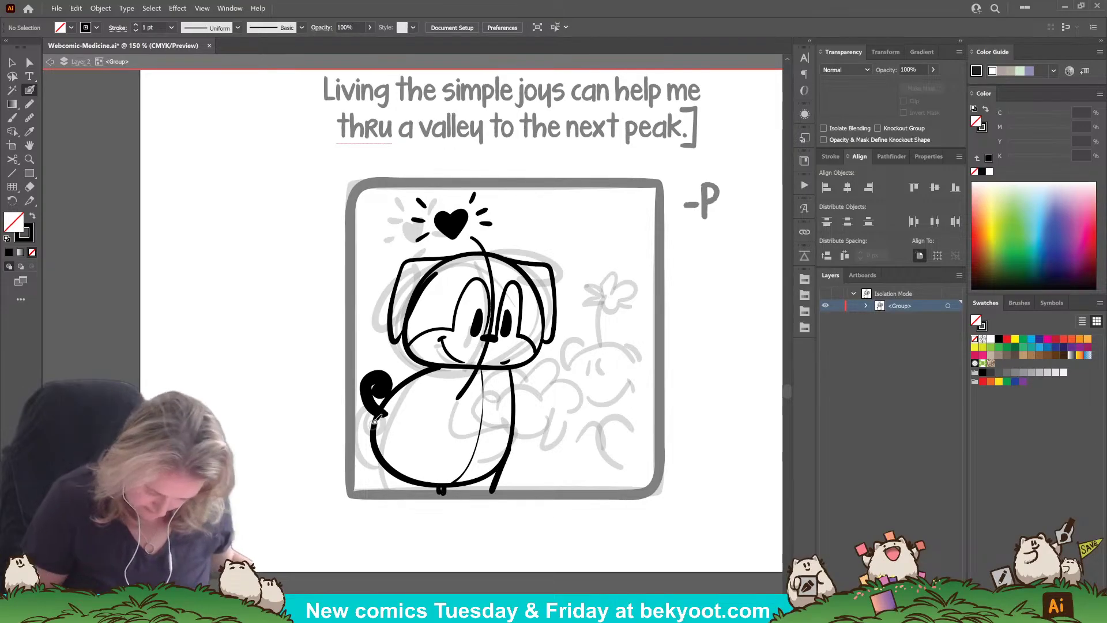
drag(373, 430, 383, 494)
drag(455, 517, 457, 530)
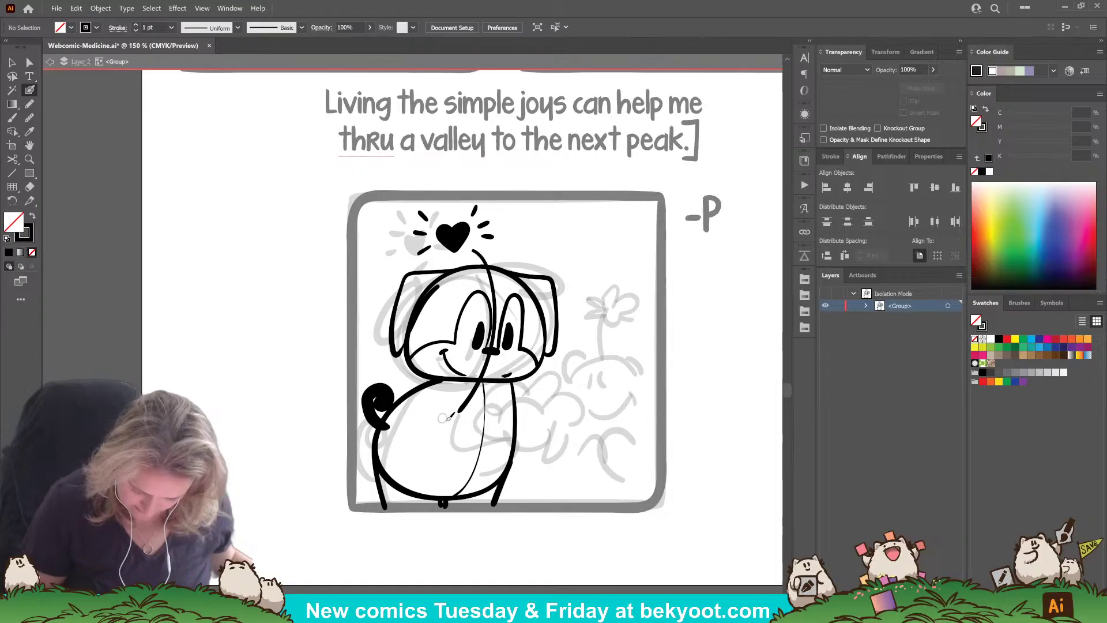
mouse_move(442, 397)
mouse_down()
mouse_move(476, 409)
mouse_move(492, 434)
mouse_move(480, 458)
mouse_move(450, 471)
mouse_move(411, 462)
mouse_move(398, 441)
mouse_up()
drag(454, 416, 454, 409)
ctrl+click(379, 526)
key(ctrl+z)
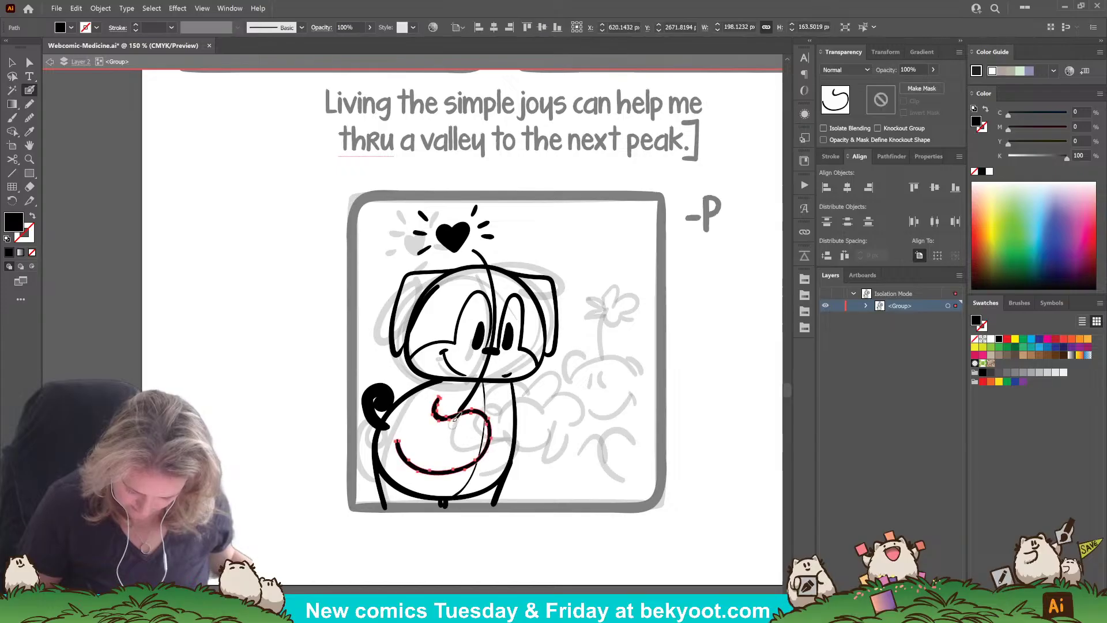
key(ctrl+z)
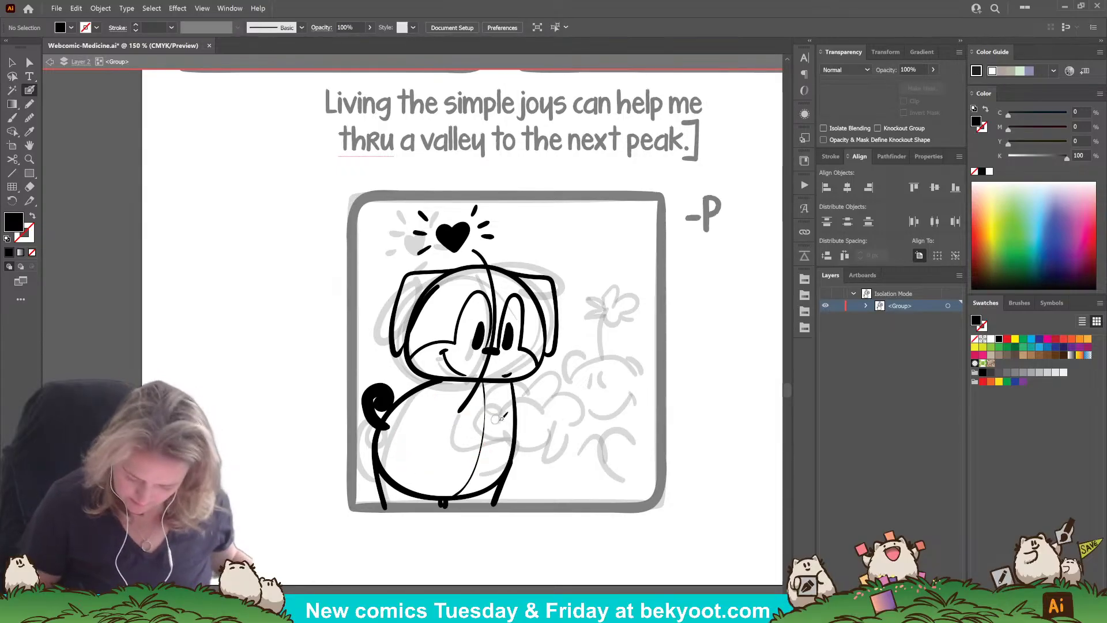
Step: Ink a flower's domed centre with ruffled edges over the body's right edge, group its strokes and isolate the group
mouse_move(501, 423)
mouse_down()
mouse_move(524, 400)
mouse_move(542, 414)
mouse_move(495, 414)
mouse_move(495, 426)
mouse_move(544, 415)
mouse_up()
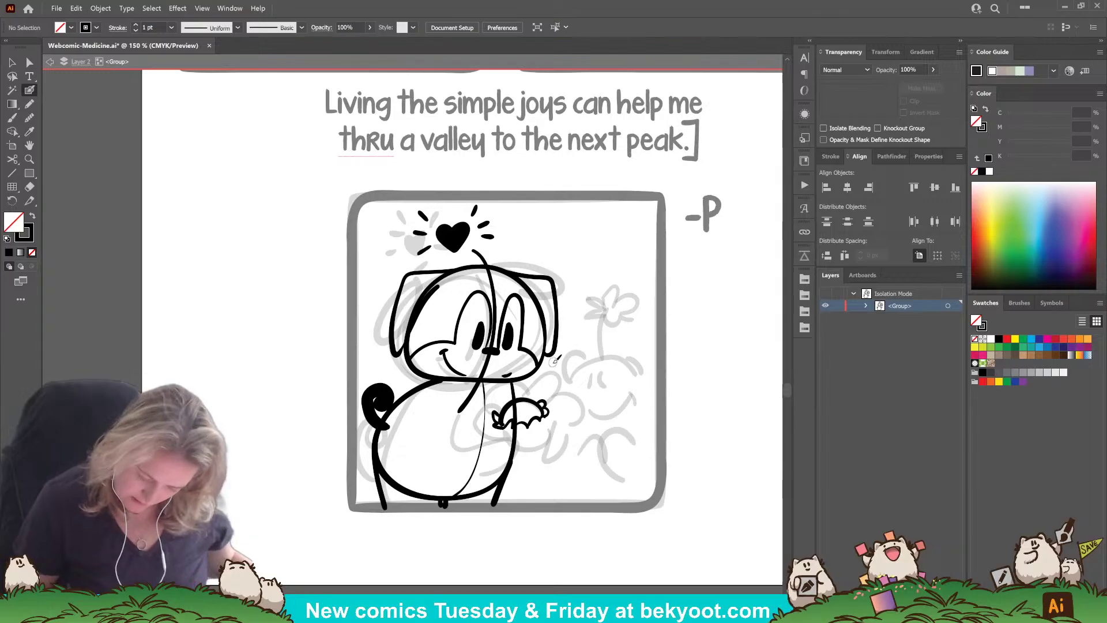
ctrl+click(515, 425)
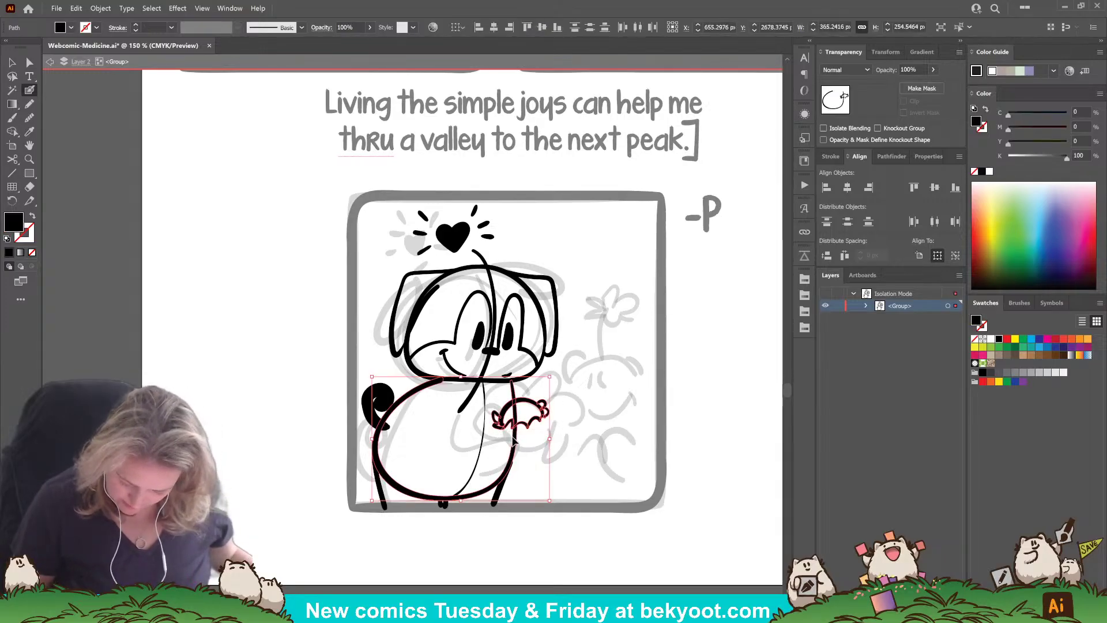
key(ctrl+g)
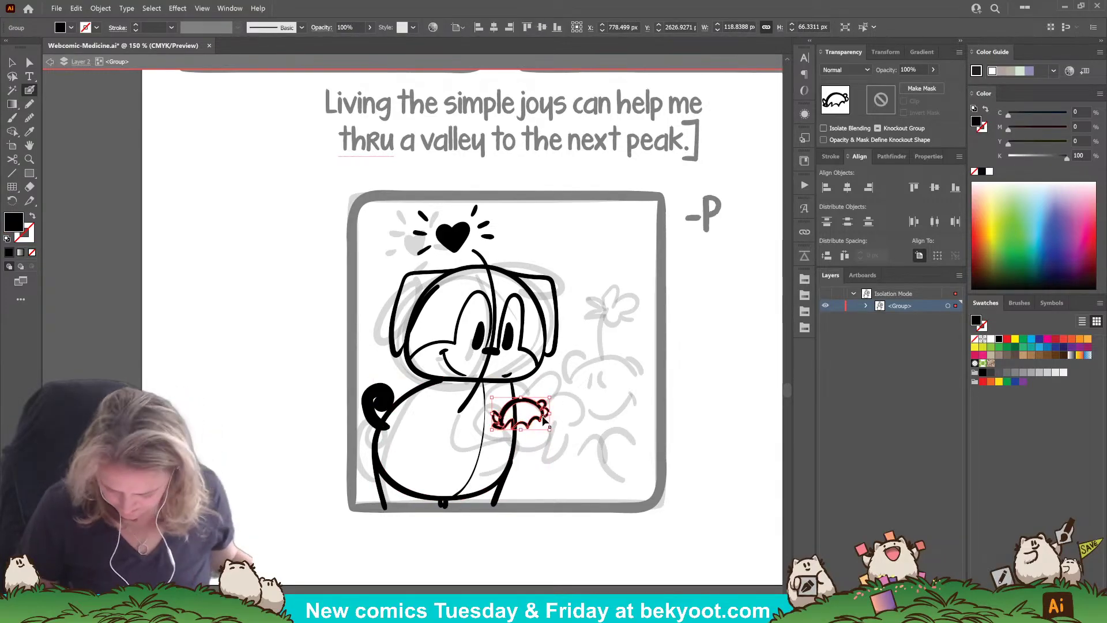
ctrl+double_click(544, 416)
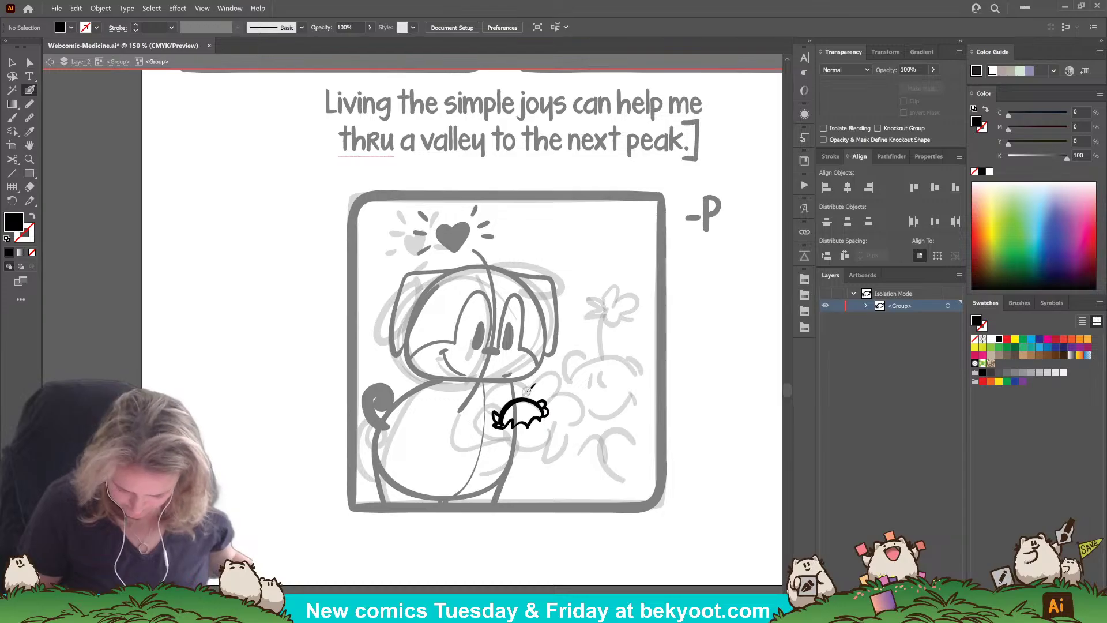
Step: Ink a full ring of rounded petals around the flower's centre
mouse_move(526, 392)
mouse_down()
mouse_move(543, 368)
mouse_move(555, 372)
mouse_move(584, 415)
mouse_move(514, 433)
mouse_move(525, 448)
mouse_move(512, 429)
mouse_move(501, 449)
mouse_move(551, 450)
mouse_move(537, 427)
mouse_move(551, 421)
mouse_move(588, 431)
mouse_move(551, 422)
mouse_up()
key(ctrl+z)
key(ctrl+z)
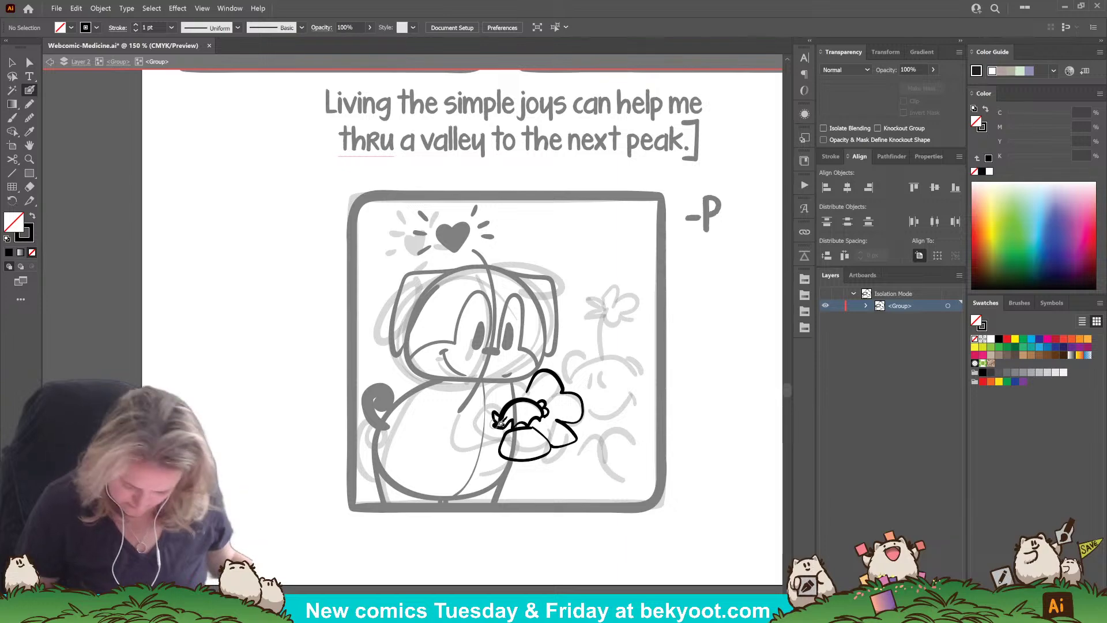
mouse_move(460, 439)
mouse_down()
mouse_move(505, 441)
mouse_move(465, 408)
mouse_move(495, 396)
mouse_up()
mouse_move(495, 396)
mouse_down()
mouse_move(526, 377)
mouse_move(527, 392)
mouse_up()
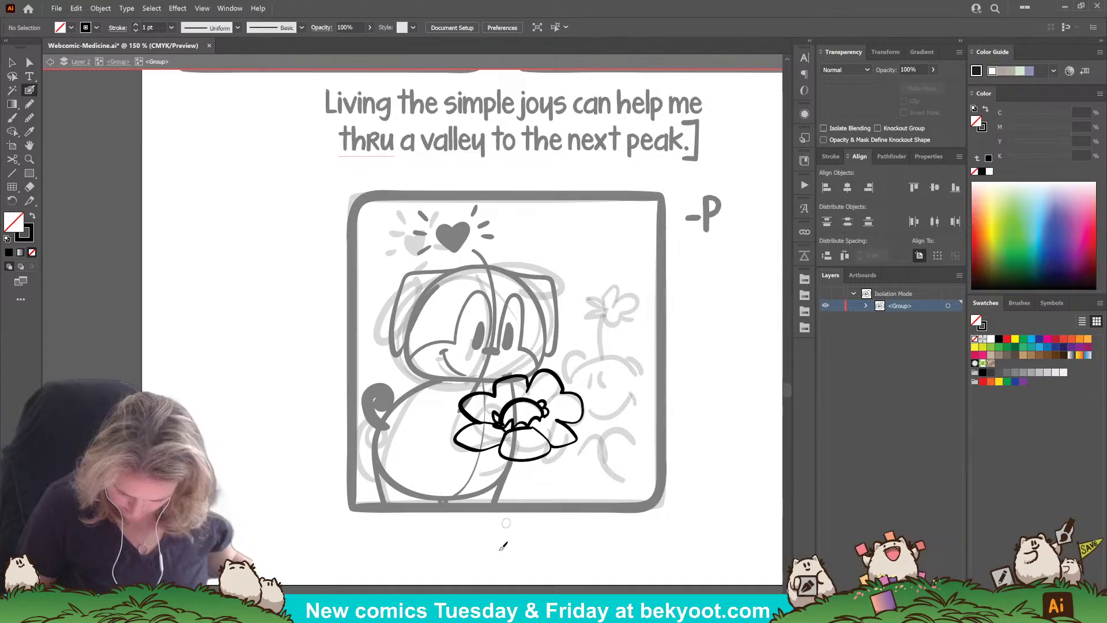
Step: Scale the whole flower down and shift it slightly right so it sits at the body's right edge
key(ctrl+a)
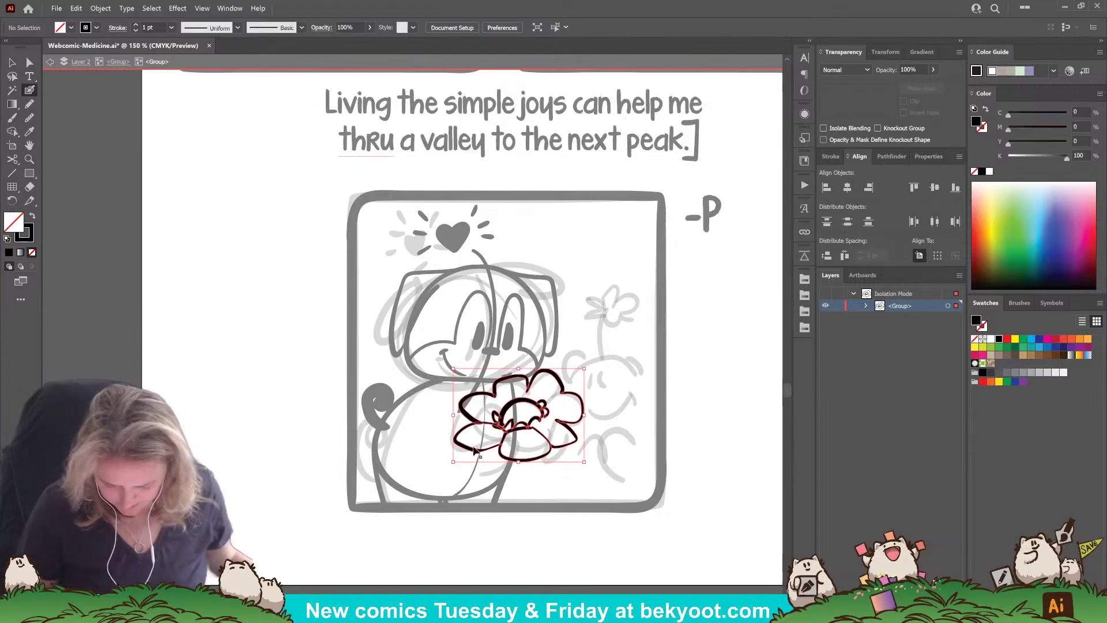
drag(585, 369, 558, 386)
drag(518, 430, 542, 419)
ctrl+click(542, 479)
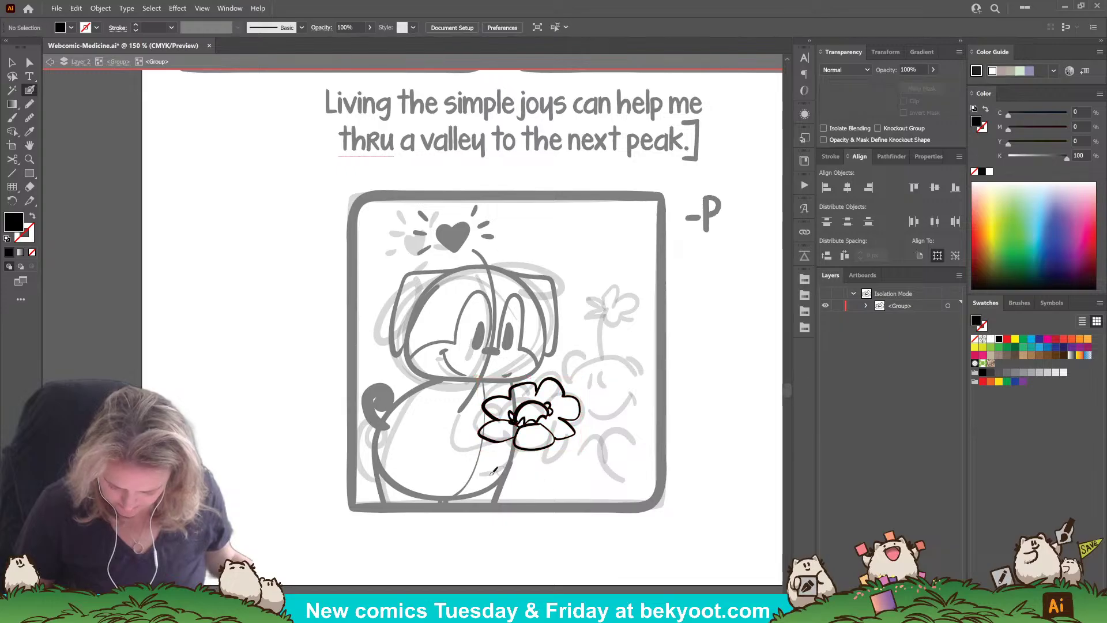
Step: Ink the dog's two arm curves reaching to the flower, and a stem with one leaf ending at the front petal's underside
mouse_move(443, 392)
mouse_down()
mouse_move(474, 414)
mouse_move(489, 410)
mouse_up()
mouse_move(501, 449)
mouse_down()
mouse_move(461, 471)
mouse_move(416, 459)
mouse_up()
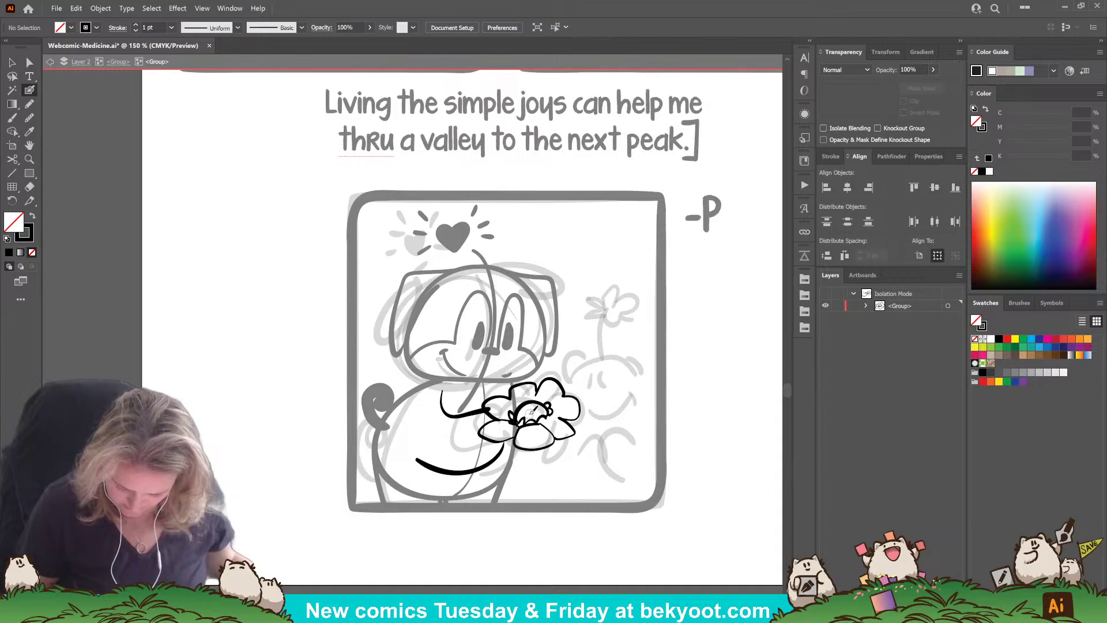
mouse_move(531, 411)
mouse_down()
mouse_move(527, 503)
mouse_move(548, 462)
mouse_move(529, 464)
mouse_move(522, 488)
mouse_move(545, 462)
mouse_move(523, 485)
mouse_up()
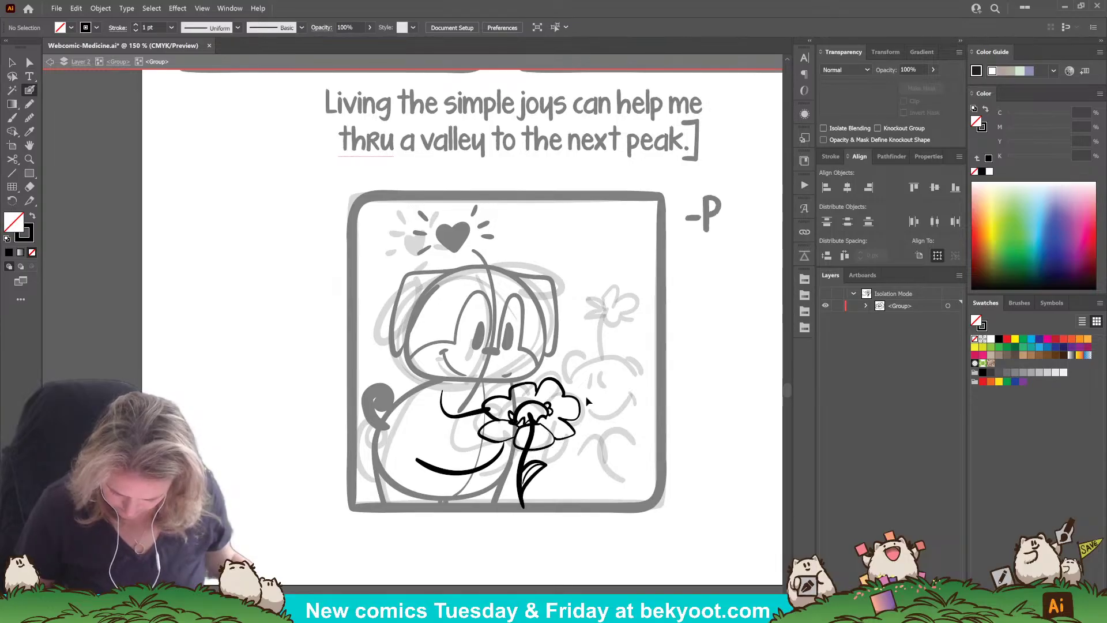
ctrl+click(526, 457)
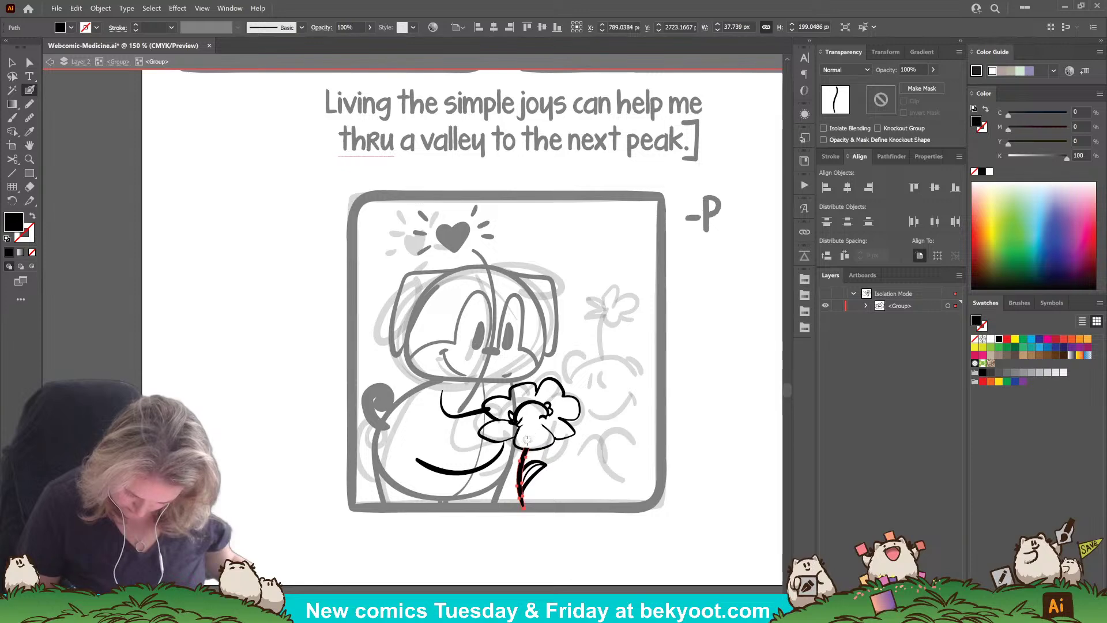
drag(525, 443, 527, 436)
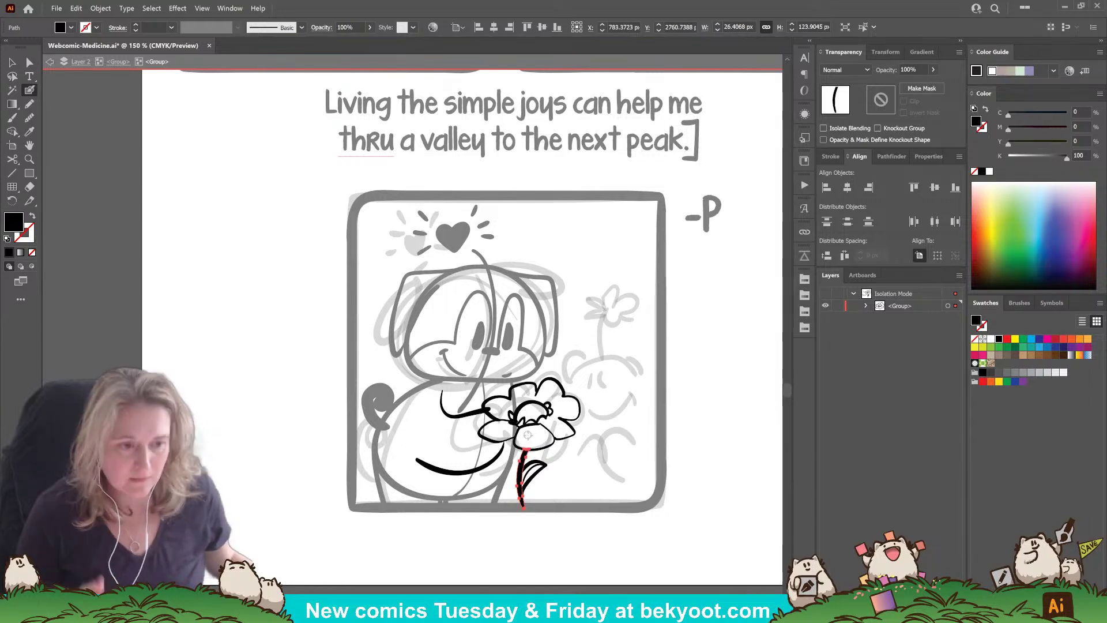
ctrl+click(509, 521)
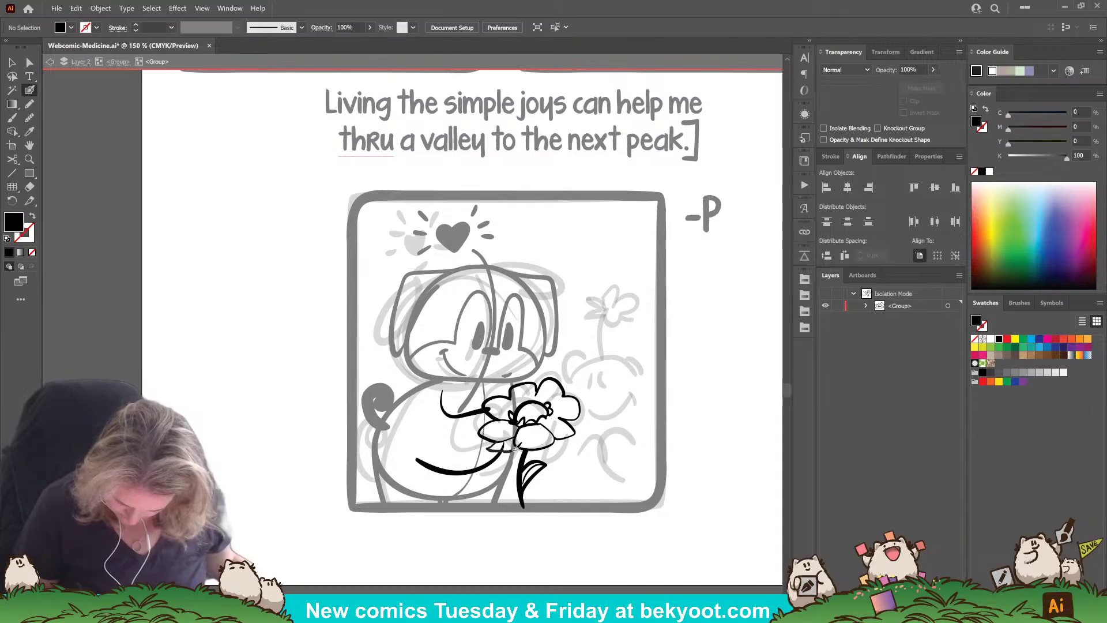
Step: Ink small back petals peeking out beneath the flower's lower side petals
key(shift+x)
drag(566, 439, 566, 437)
drag(566, 432, 561, 451)
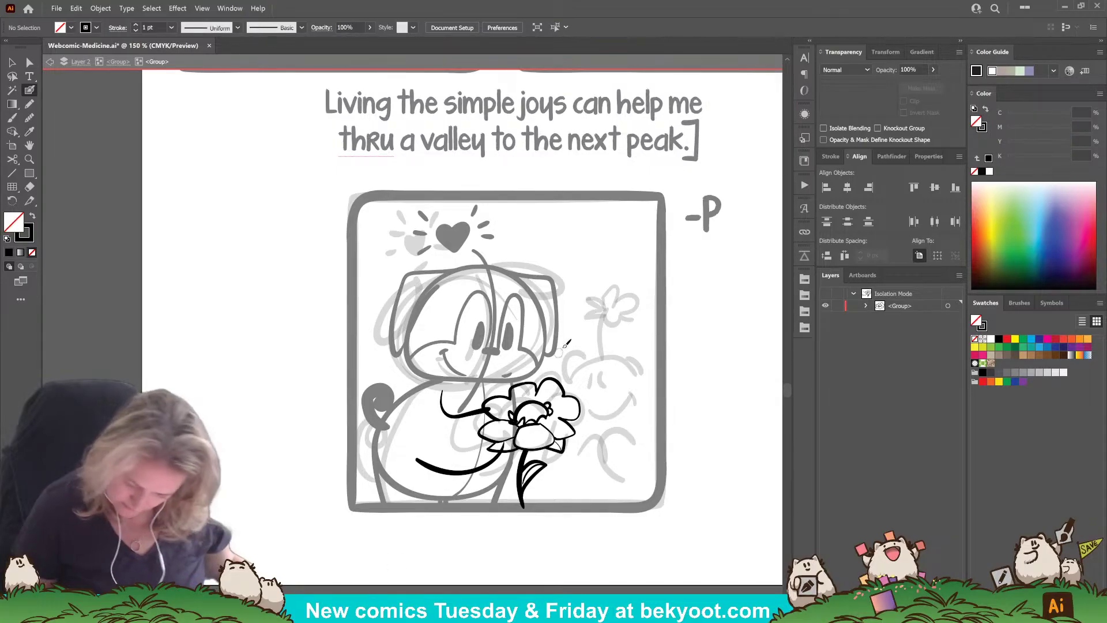
Step: Cut the two arm curves out of the flower group and paste them in place in the dog's parent group
ctrl+click(465, 414)
ctrl+shift+click(448, 473)
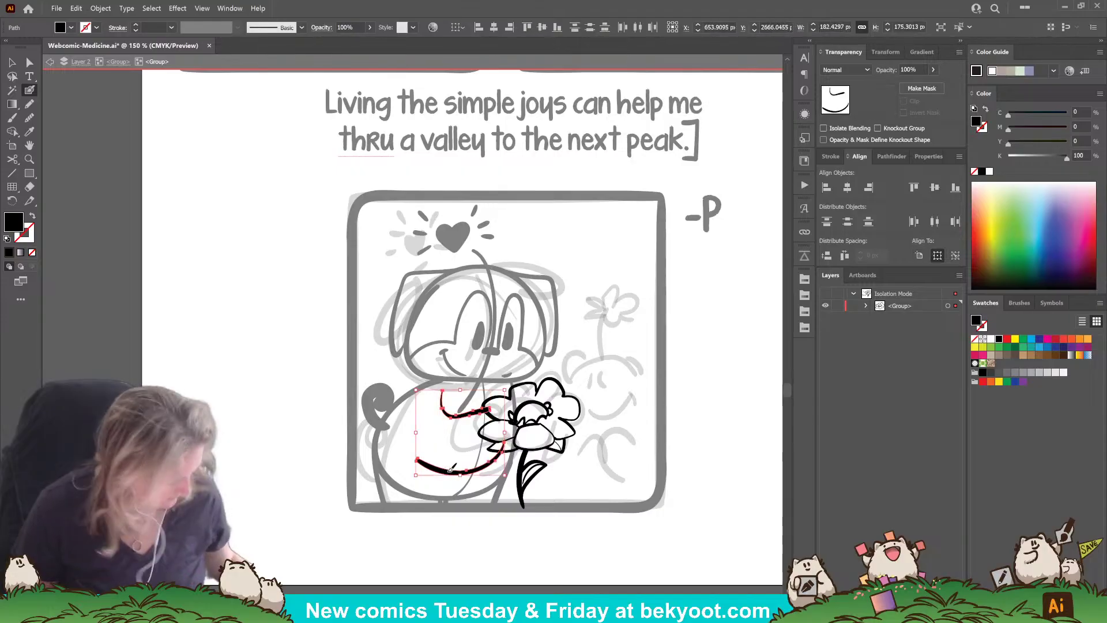
key(Delete)
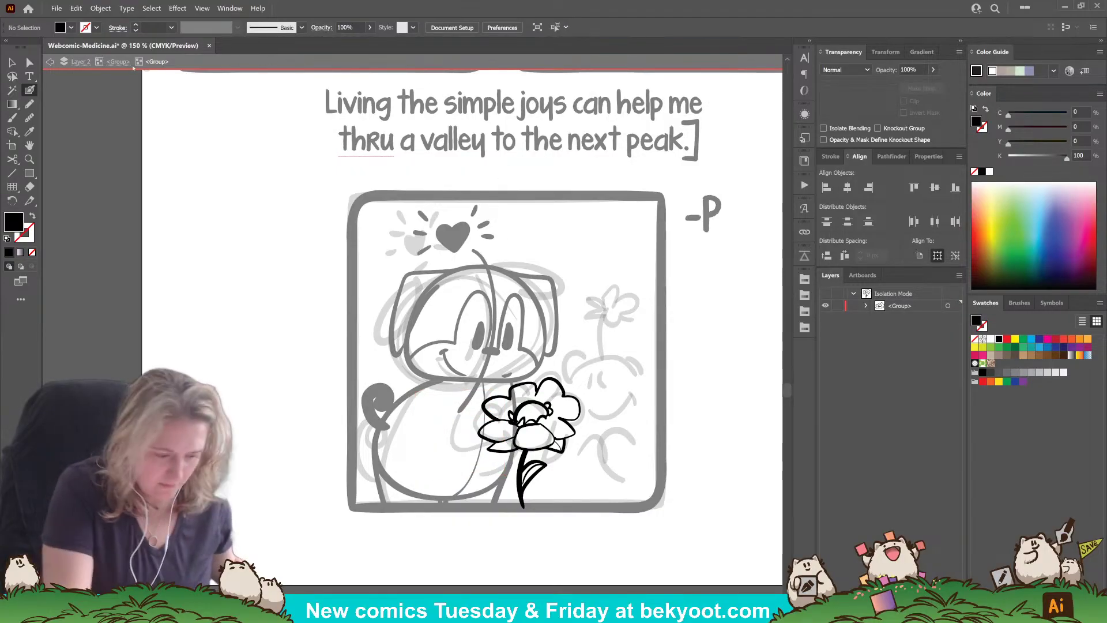
click(125, 65)
key(ctrl+f)
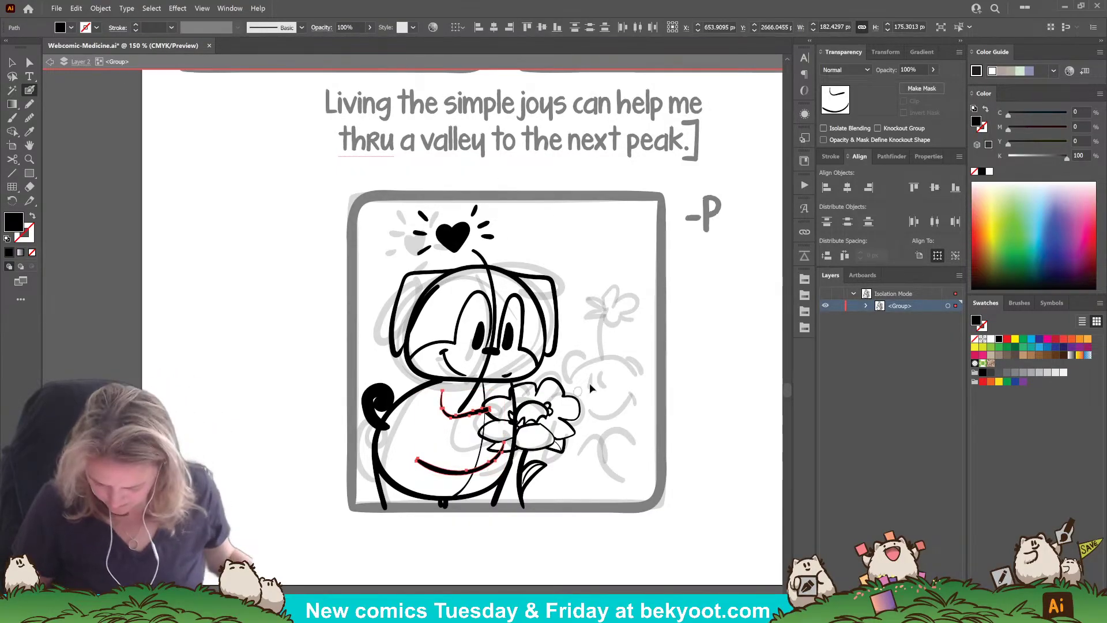
Step: Move the lower arm curve slightly up on the dog's body
ctrl+click(450, 484)
drag(448, 473, 445, 462)
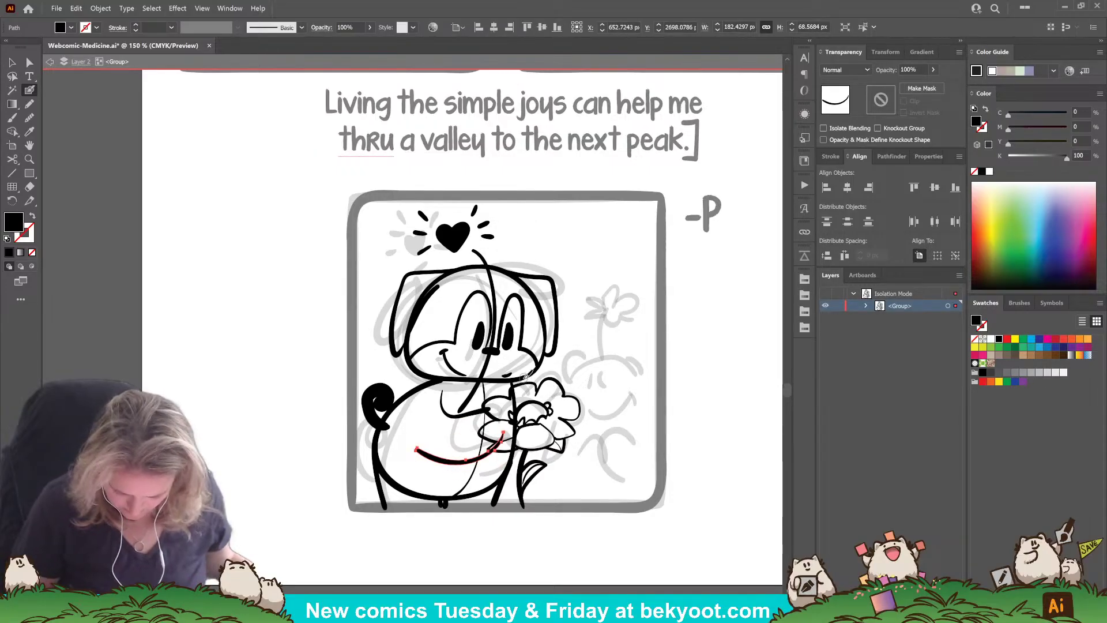
drag(524, 379, 536, 387)
key(ctrl+z)
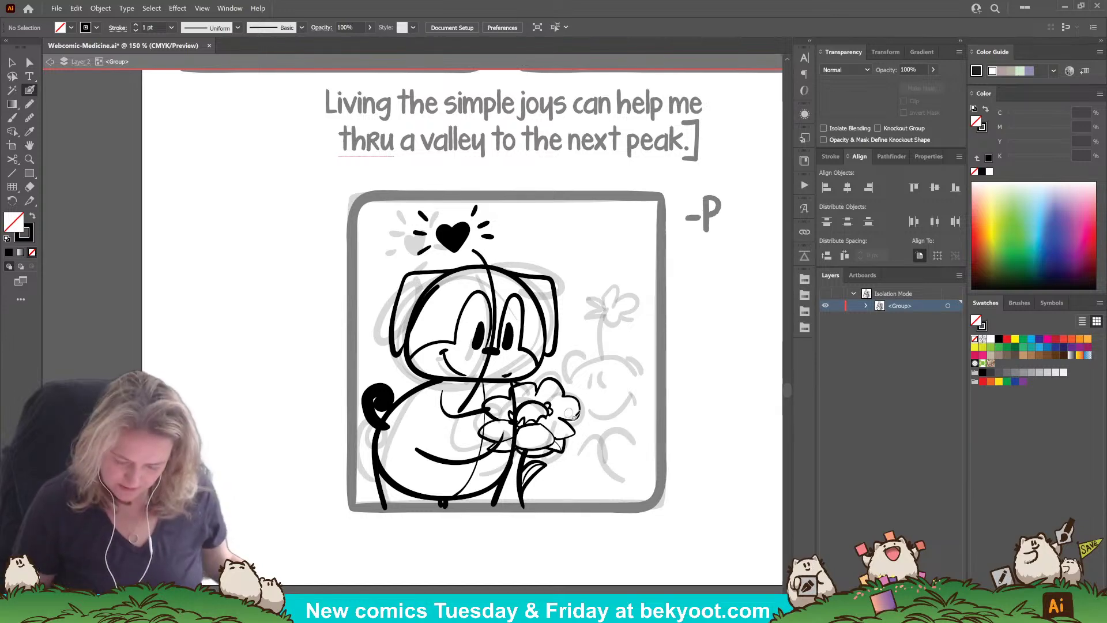
Step: Select the dog, heart and flower together, nudge them slightly left and clear the selection
drag(605, 465, 578, 458)
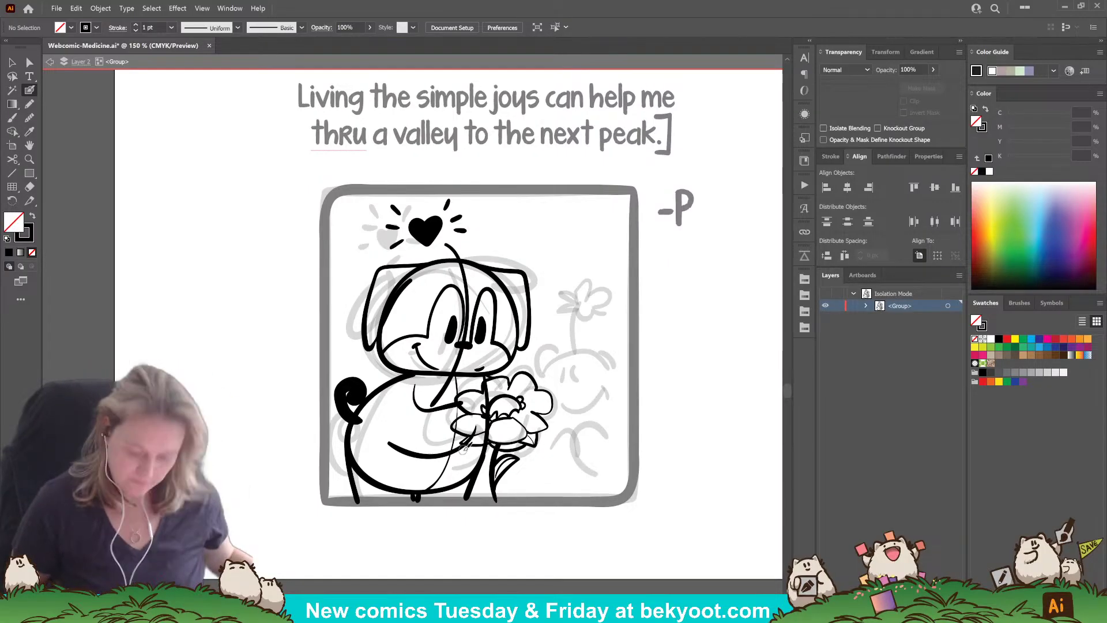
drag(500, 516, 499, 523)
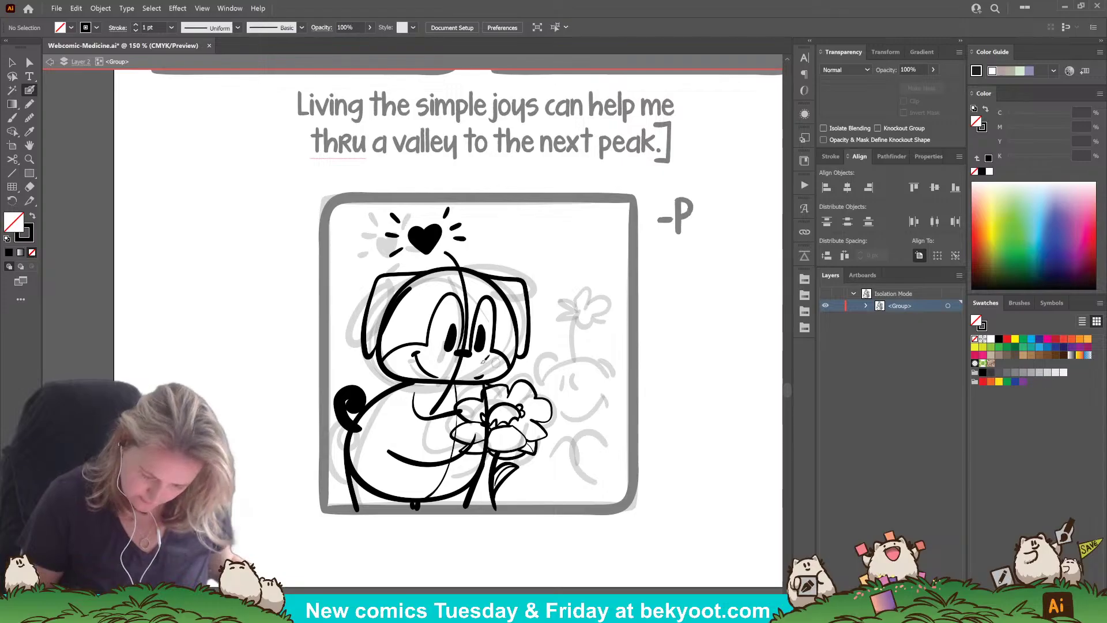
key(v)
mouse_move(236, 205)
mouse_down()
mouse_move(563, 500)
mouse_move(503, 480)
mouse_up()
click(427, 554)
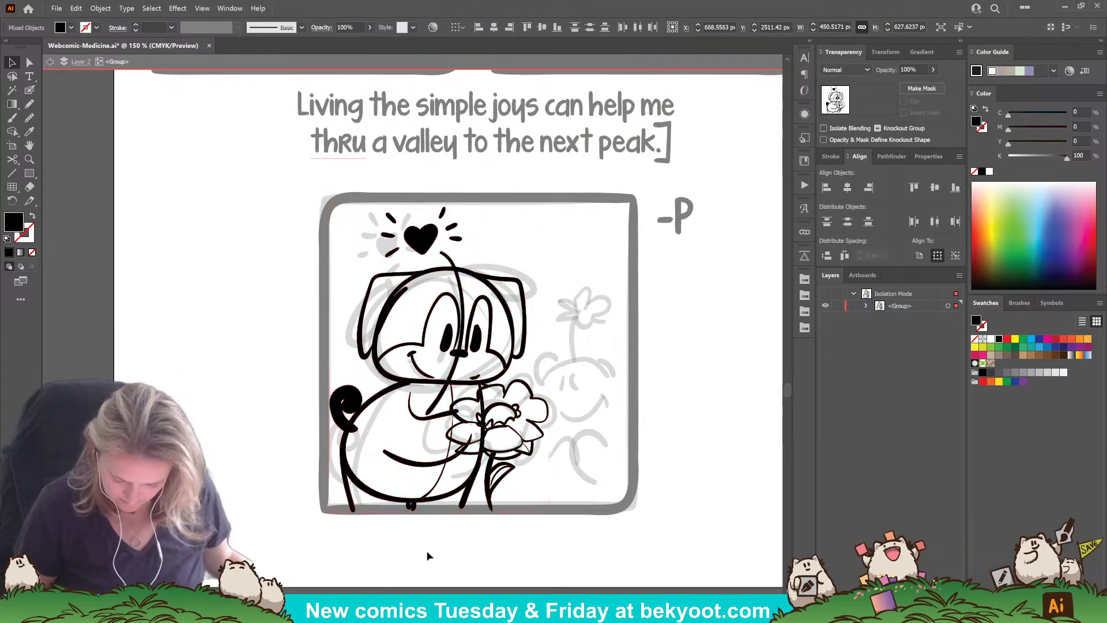
Step: Ink the small companion's head beside the flower with the Blob Brush: the ear curves, forehead, eyes and smile
drag(547, 520, 519, 516)
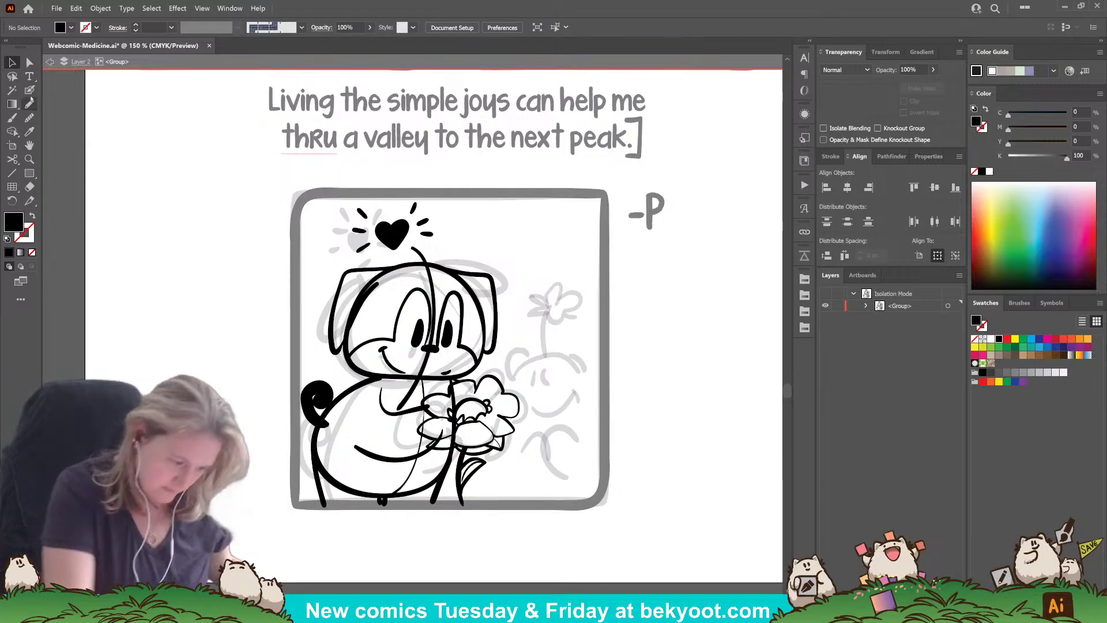
click(30, 90)
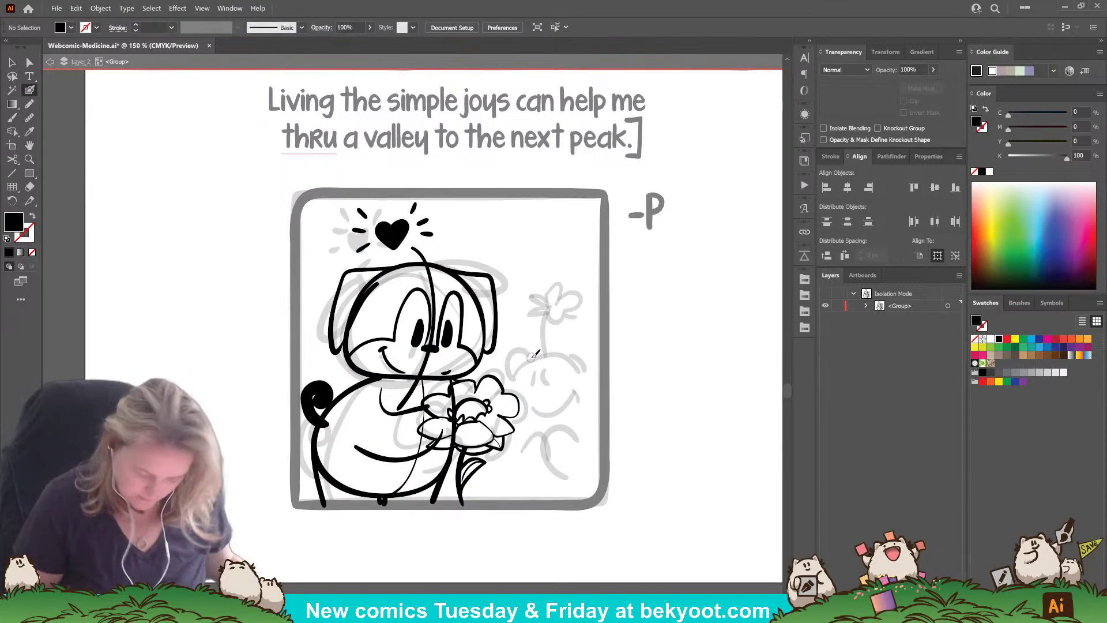
key(Return)
key(Return)
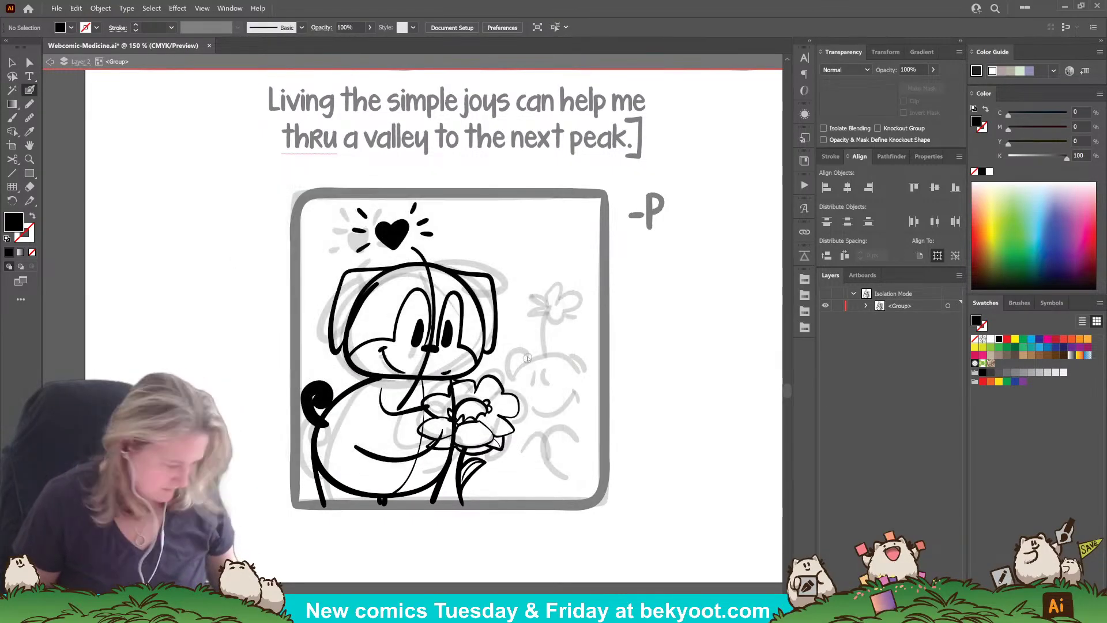
mouse_move(526, 364)
mouse_down()
mouse_move(566, 359)
mouse_move(568, 349)
mouse_move(556, 353)
mouse_move(582, 343)
mouse_move(593, 373)
mouse_move(523, 348)
mouse_move(507, 368)
mouse_move(552, 381)
mouse_move(541, 409)
mouse_up()
key(ctrl+z)
key(ctrl+z)
drag(558, 409, 577, 389)
drag(574, 389, 582, 391)
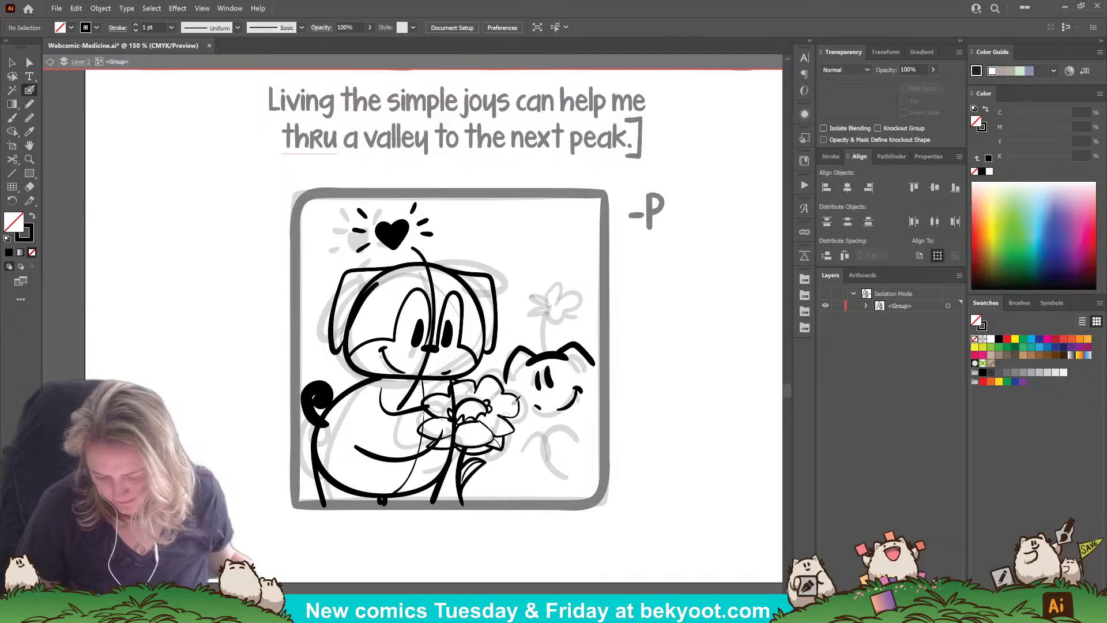
Step: Select the companion's ears, forehead and eyes together and rotate them slightly over the sketch
drag(589, 378, 590, 380)
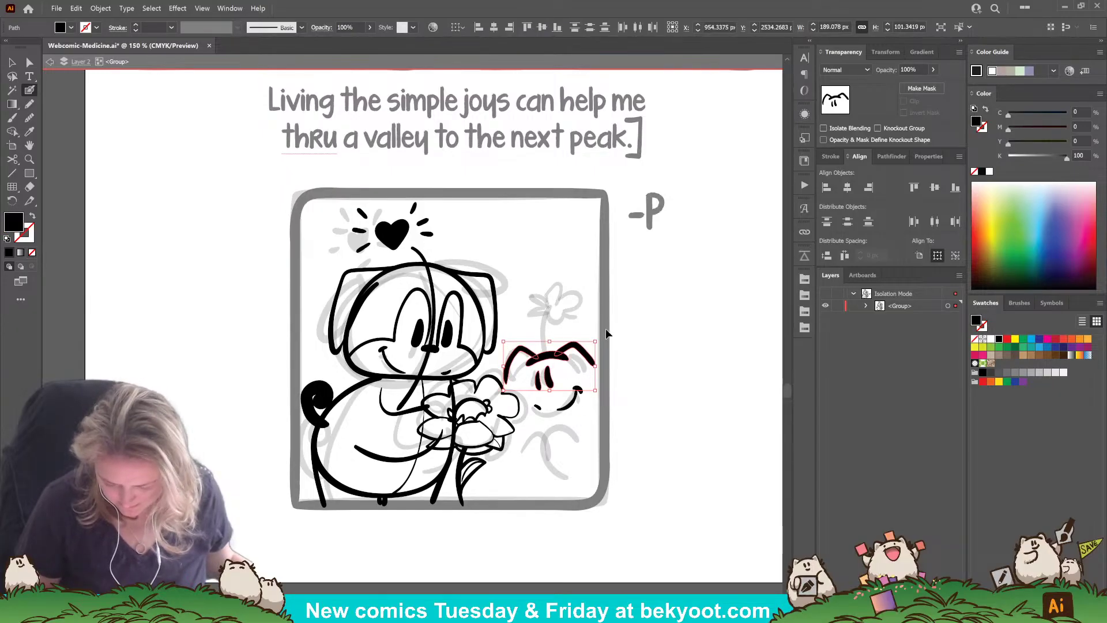
drag(601, 338, 604, 343)
ctrl+click(584, 427)
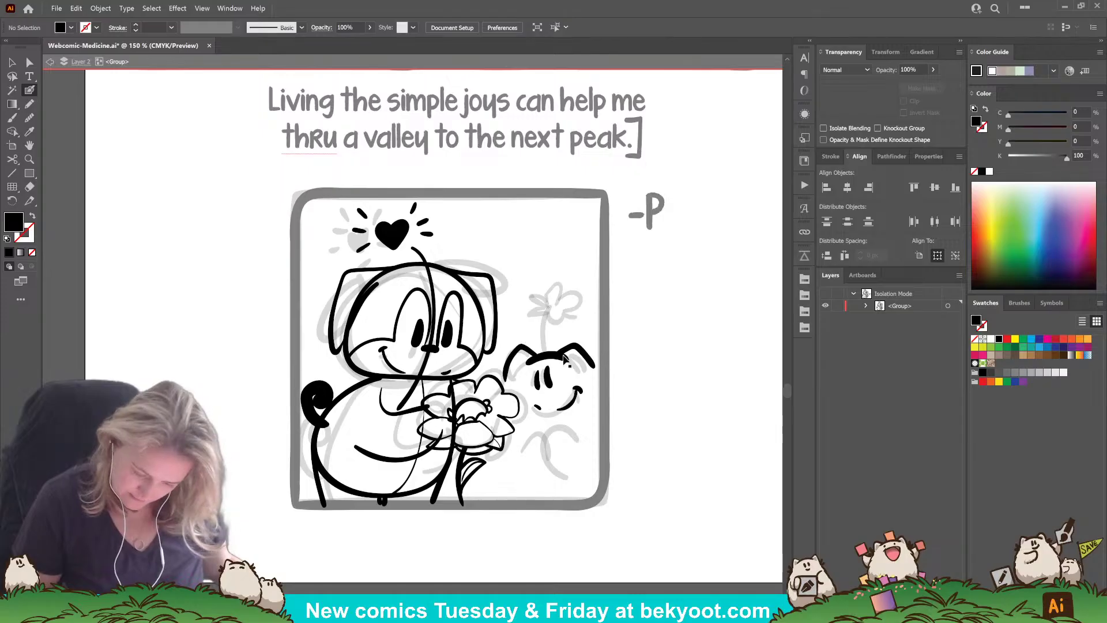
ctrl+click(589, 375)
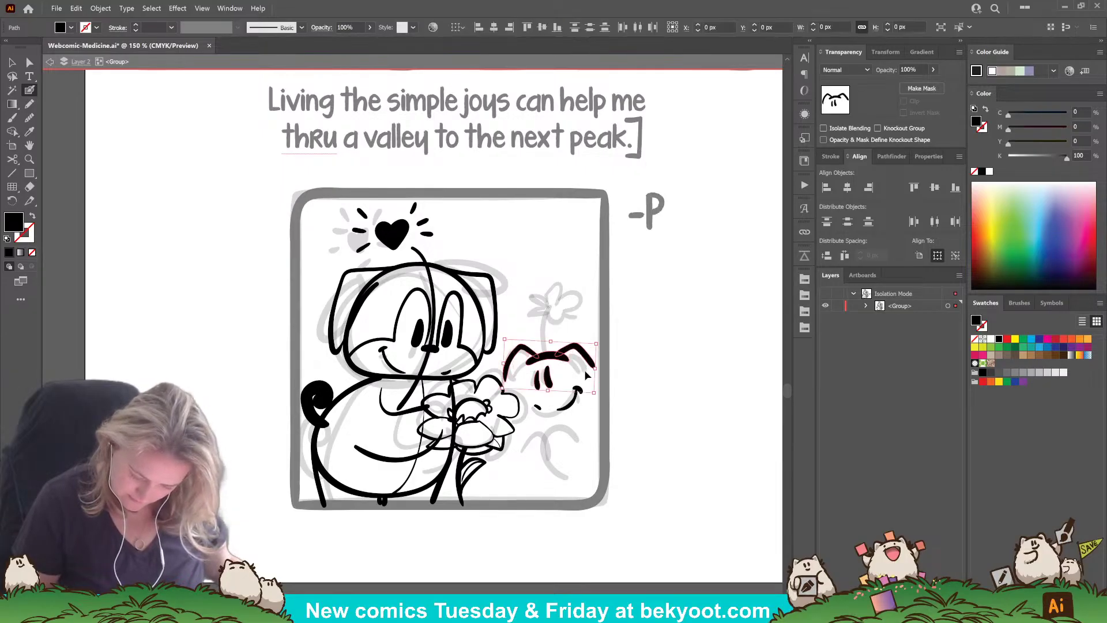
ctrl+click(566, 429)
Step: Select the companion's whole head with its smile, rotate it clockwise and shift it slightly lower
drag(509, 325, 567, 369)
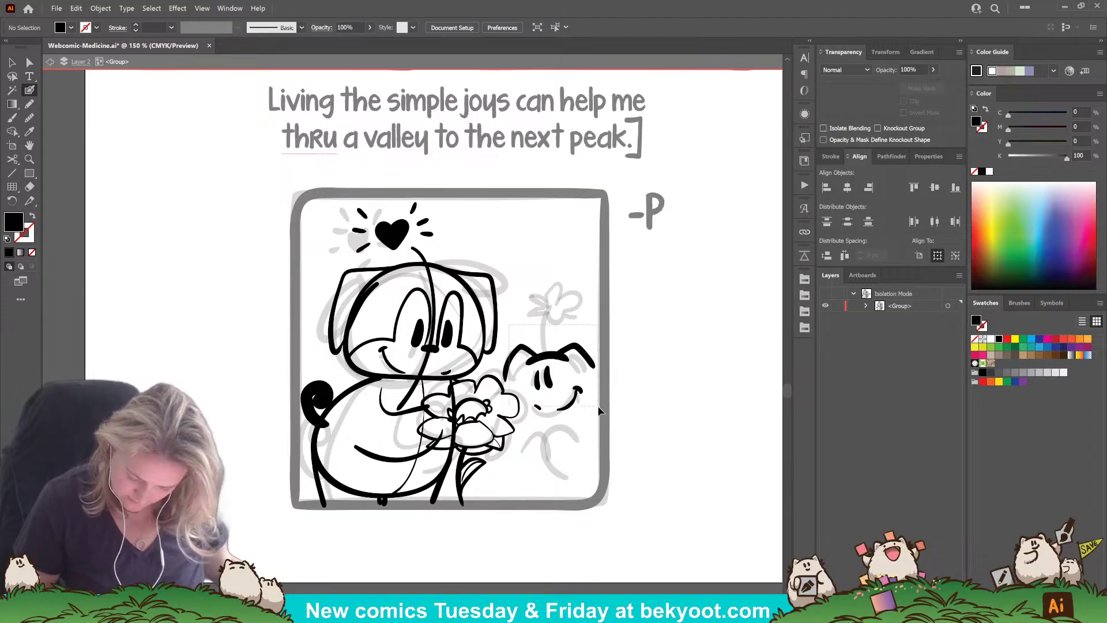
drag(598, 407, 598, 411)
drag(513, 403, 531, 437)
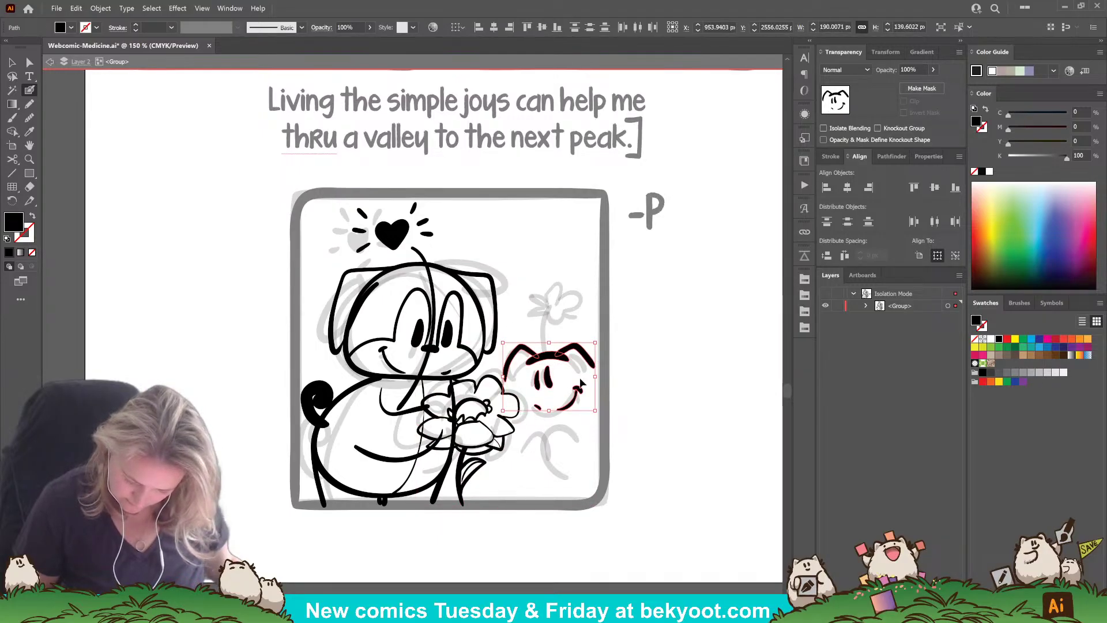
mouse_move(595, 343)
mouse_down()
mouse_move(557, 360)
mouse_move(610, 365)
mouse_move(610, 380)
mouse_move(517, 357)
mouse_up()
ctrl+click(636, 393)
Step: Ink short tufts at the outer ends of the companion's two ear curves and slightly adjust its left eye
drag(517, 376, 509, 366)
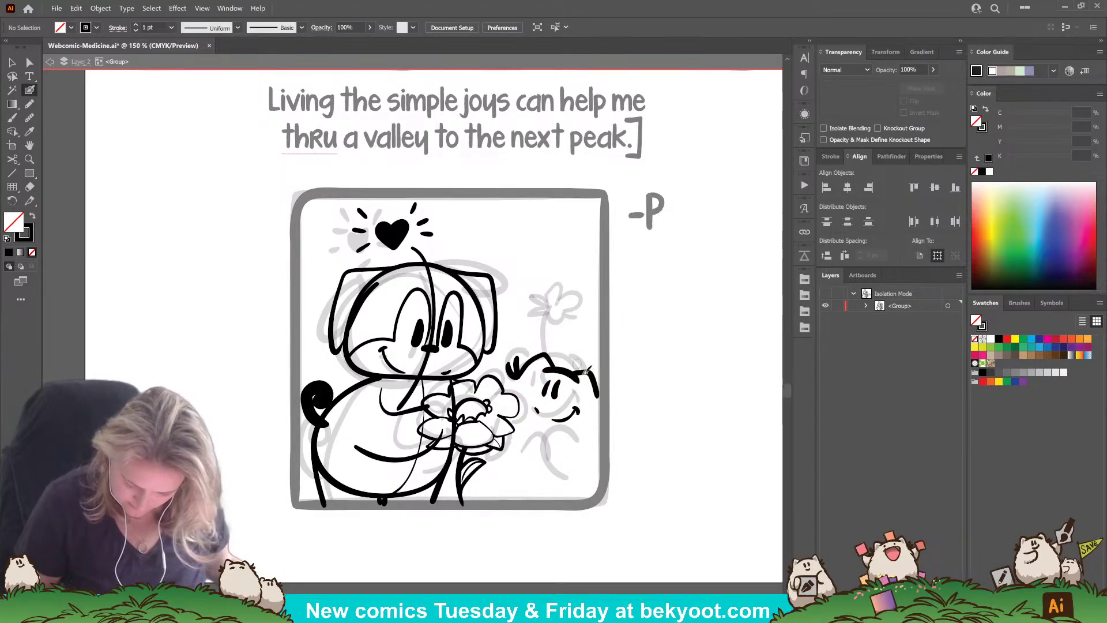
drag(598, 396, 603, 377)
key(ctrl+z)
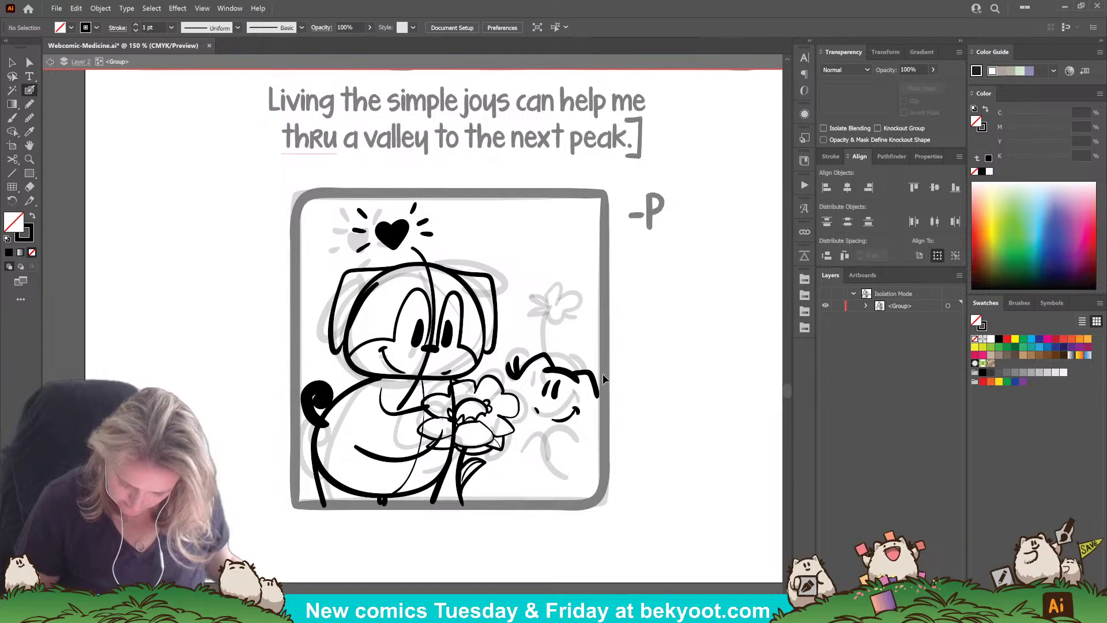
ctrl+click(547, 388)
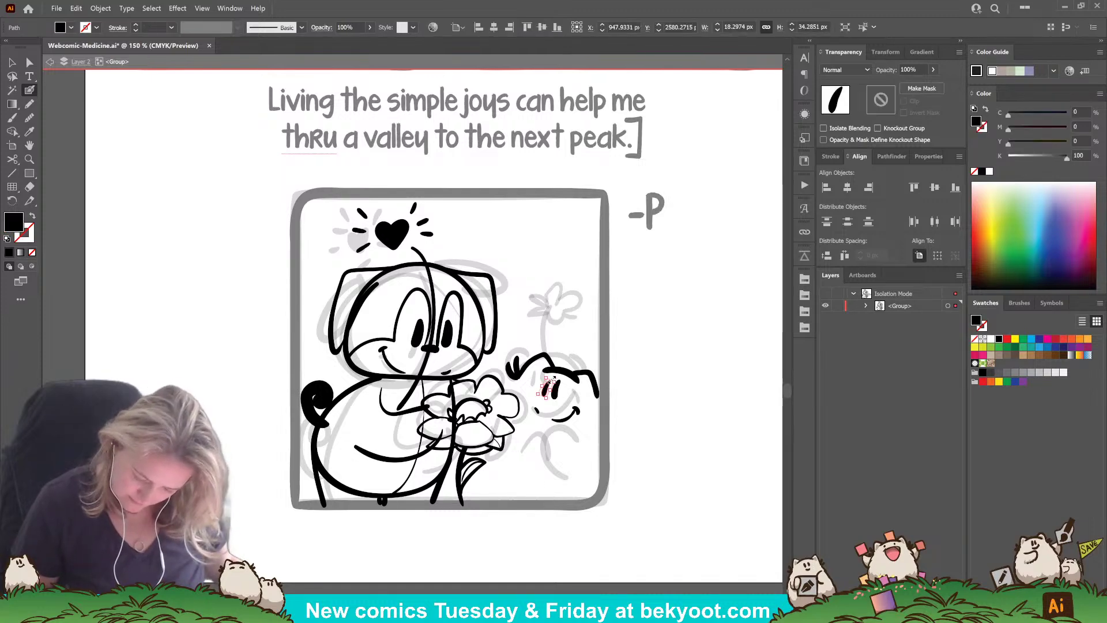
drag(552, 380, 555, 379)
ctrl+click(582, 349)
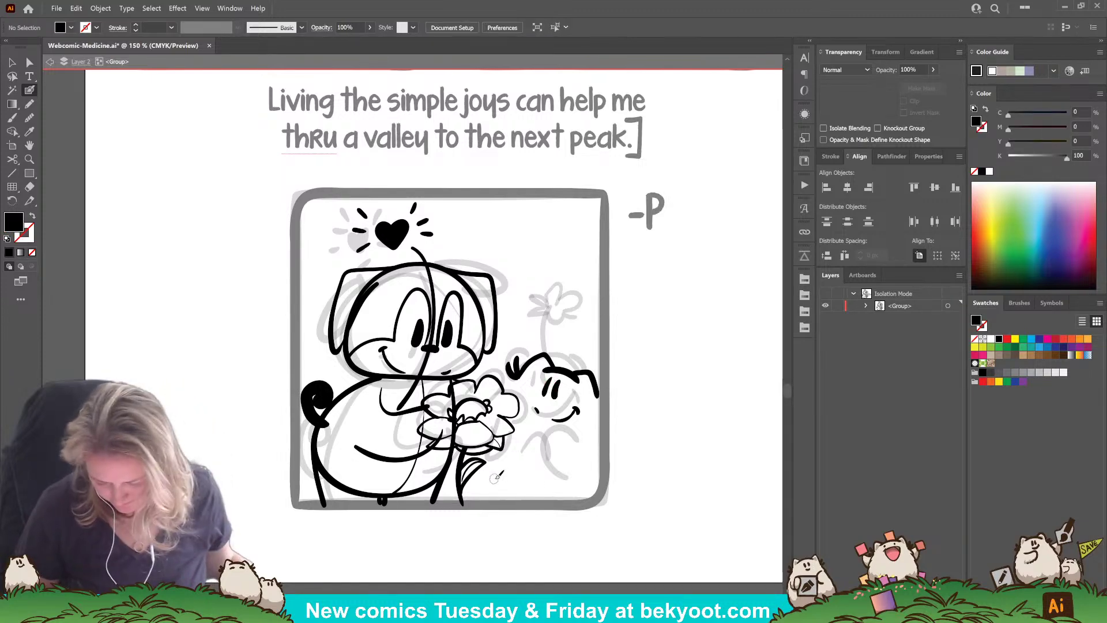
key(shift+x)
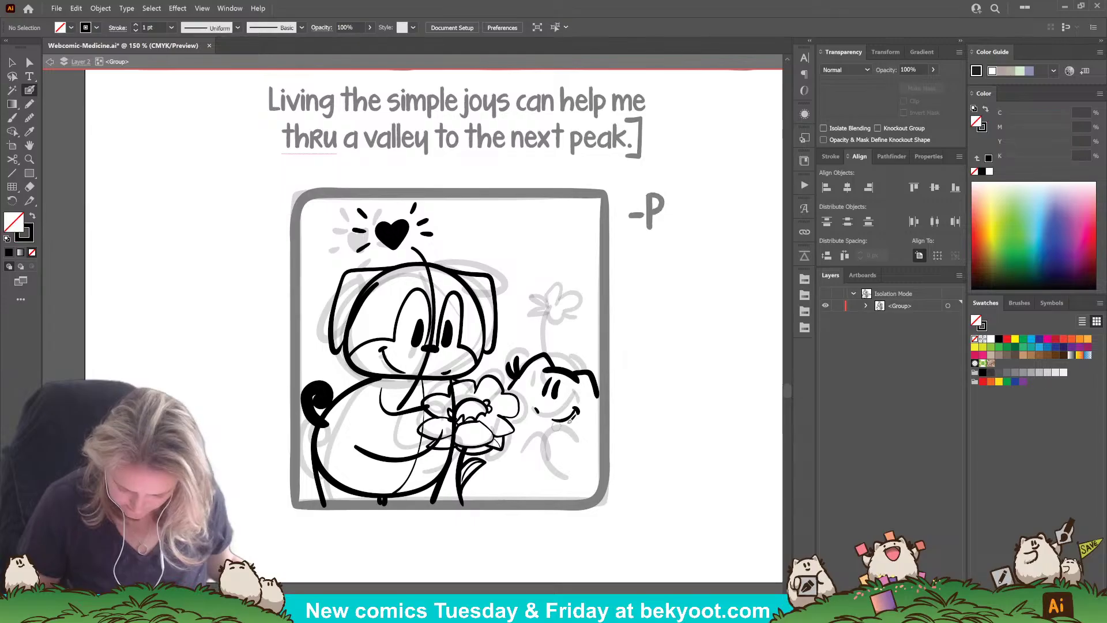
drag(597, 398, 605, 412)
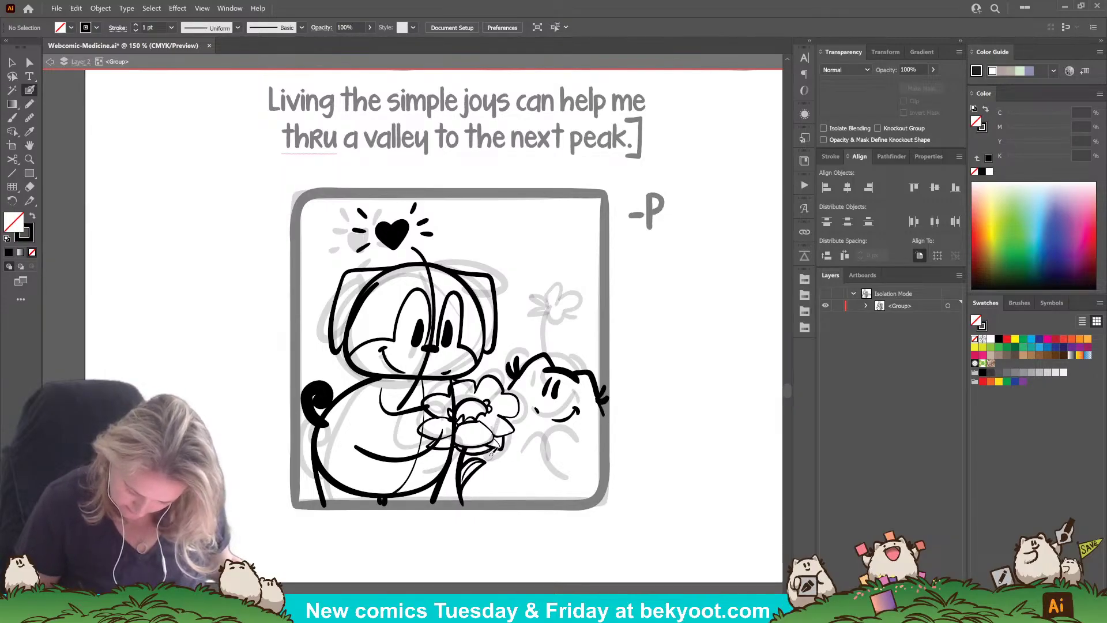
Step: Ink a curved line to the right of the held flower's stem and the companion's small body and limbs
drag(489, 471, 500, 502)
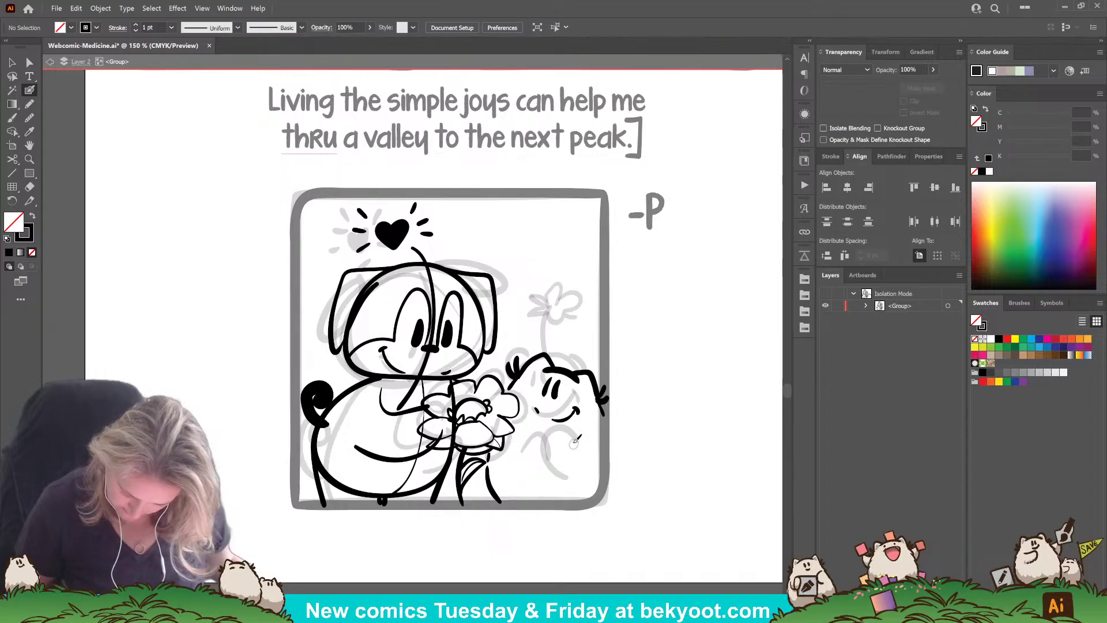
mouse_move(578, 441)
mouse_down()
mouse_move(548, 424)
mouse_move(546, 469)
mouse_up()
mouse_move(524, 426)
mouse_down()
mouse_move(544, 428)
mouse_move(526, 470)
mouse_up()
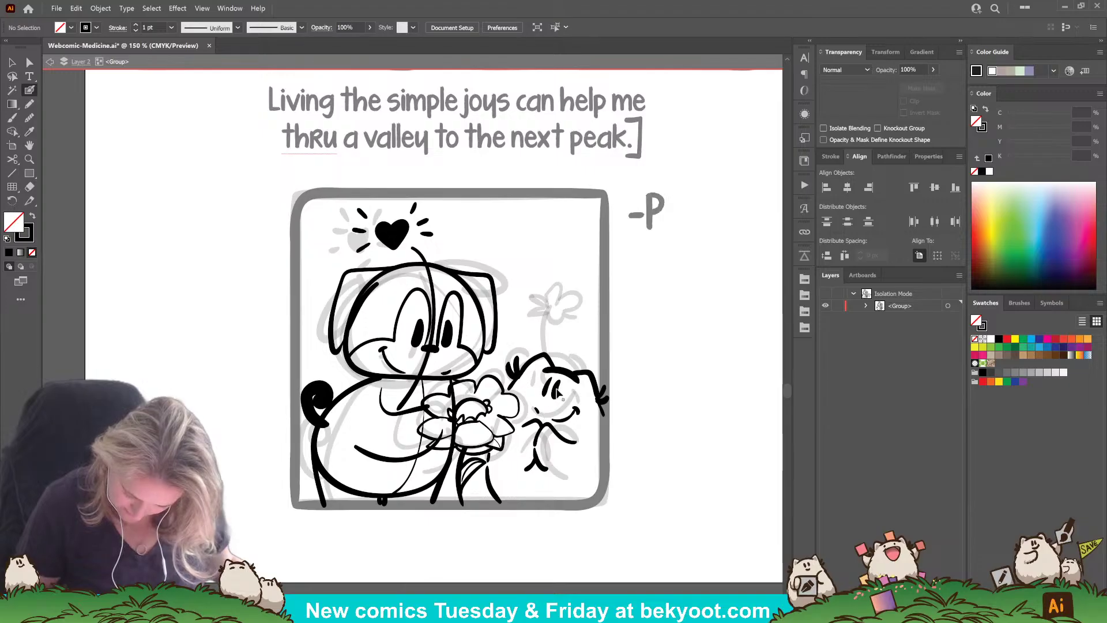
Step: Adjust the position and tilt of the companion's two eyes one at a time
ctrl+click(557, 387)
ctrl+click(558, 379)
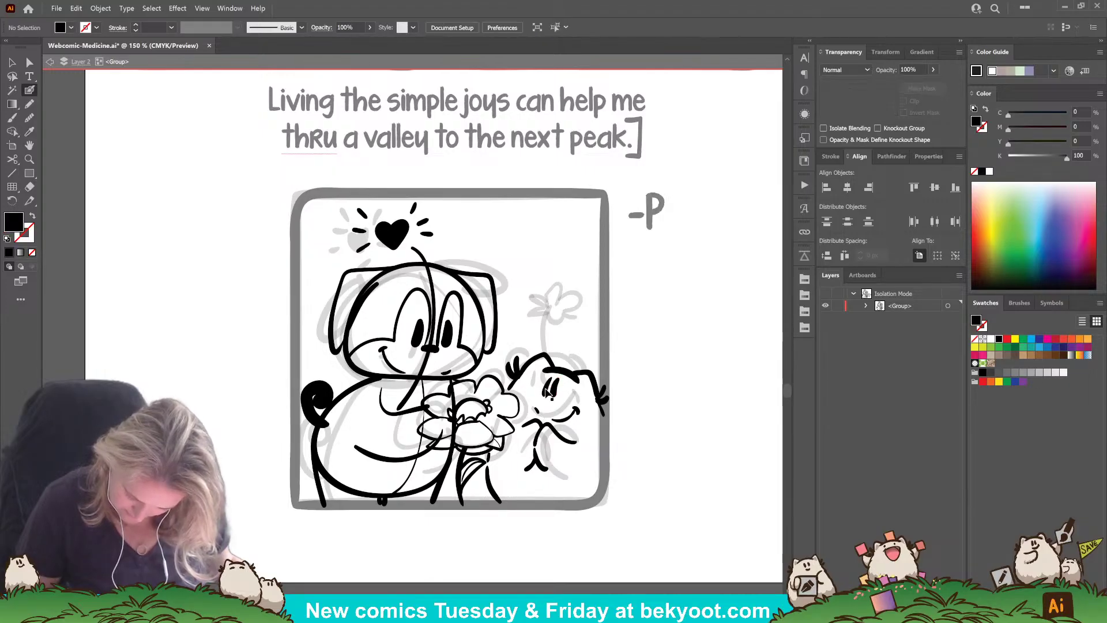
ctrl+click(547, 390)
mouse_move(553, 380)
mouse_down()
mouse_move(545, 389)
mouse_move(564, 377)
mouse_up()
ctrl+click(584, 351)
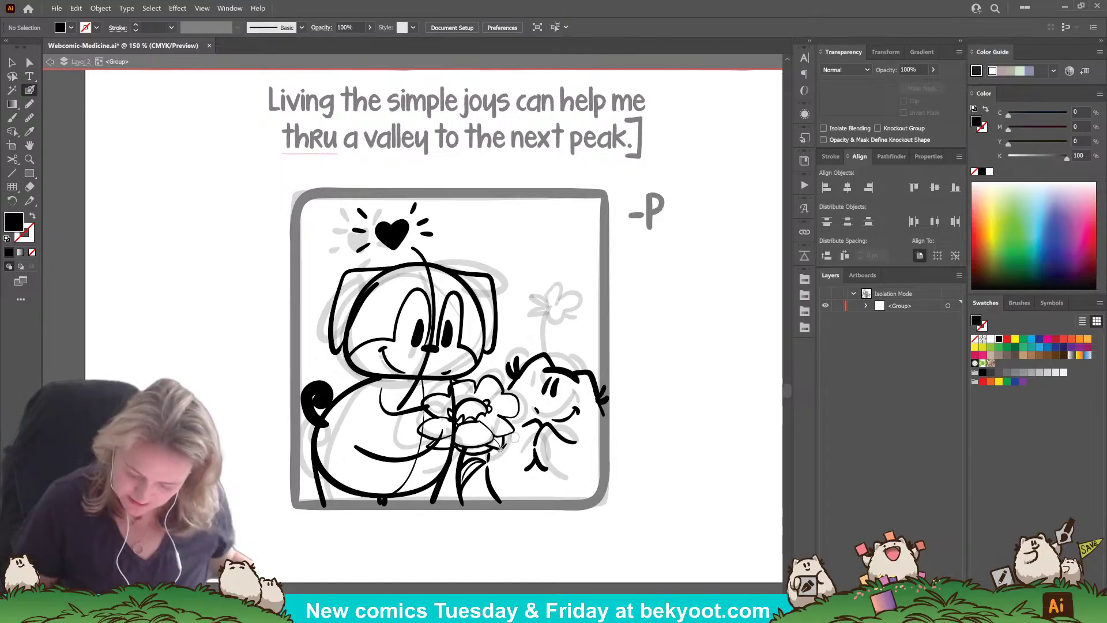
Step: Ink a small flower growing from the companion's head, with a stem, rounded petals and a centre
mouse_move(566, 368)
mouse_down()
mouse_move(565, 289)
mouse_move(572, 305)
mouse_move(583, 291)
mouse_move(590, 308)
mouse_move(600, 306)
mouse_move(600, 318)
mouse_move(553, 307)
mouse_move(558, 317)
mouse_move(547, 321)
mouse_move(568, 329)
mouse_move(585, 293)
mouse_move(562, 314)
mouse_move(548, 309)
mouse_move(557, 321)
mouse_move(565, 314)
mouse_move(549, 309)
mouse_move(554, 332)
mouse_move(587, 340)
mouse_move(592, 304)
mouse_move(572, 327)
mouse_up()
key(ctrl+z)
key(ctrl+z)
key(ctrl+z)
drag(580, 321, 579, 316)
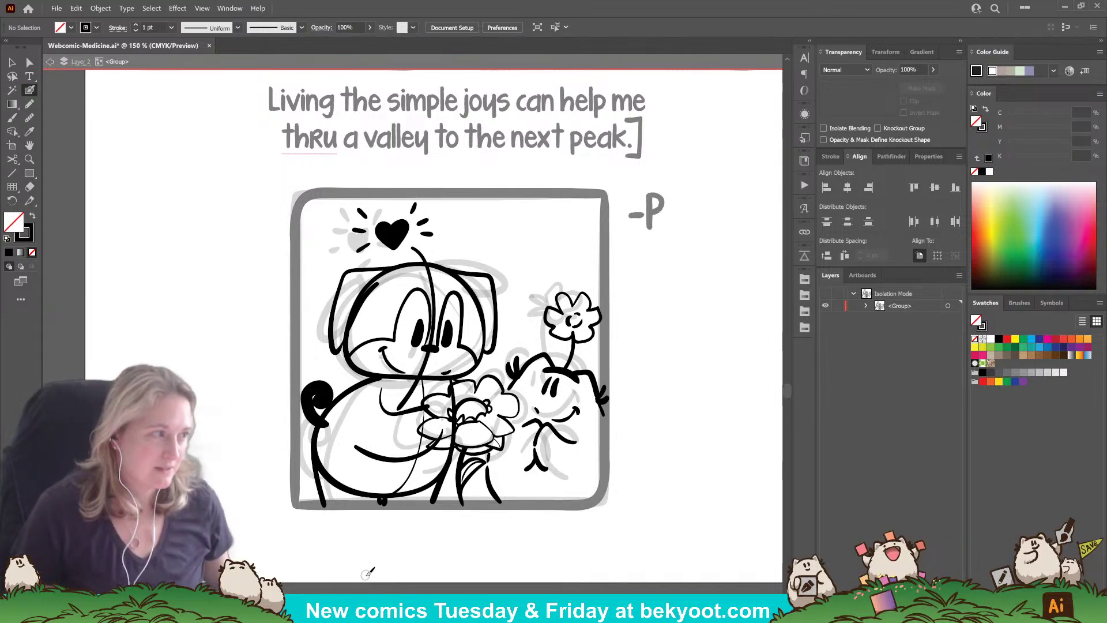
Step: Ink two small leaves on the stem of the companion's flower, redoing the last stroke
mouse_move(570, 362)
mouse_down()
mouse_move(587, 351)
mouse_move(569, 364)
mouse_move(568, 351)
mouse_up()
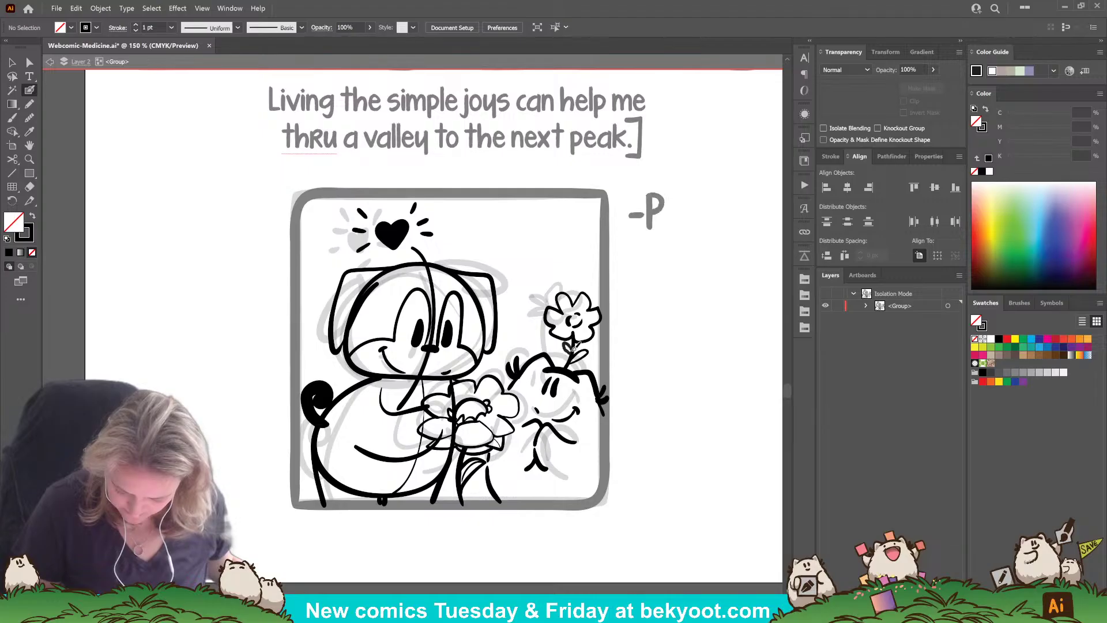
key(ctrl+z)
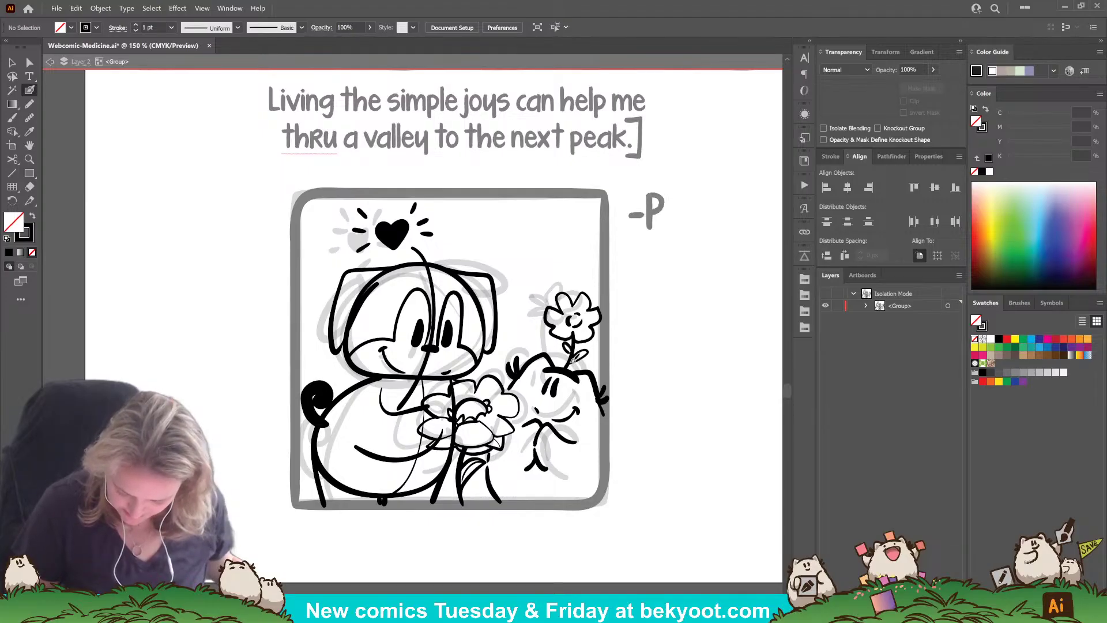
drag(566, 344, 570, 353)
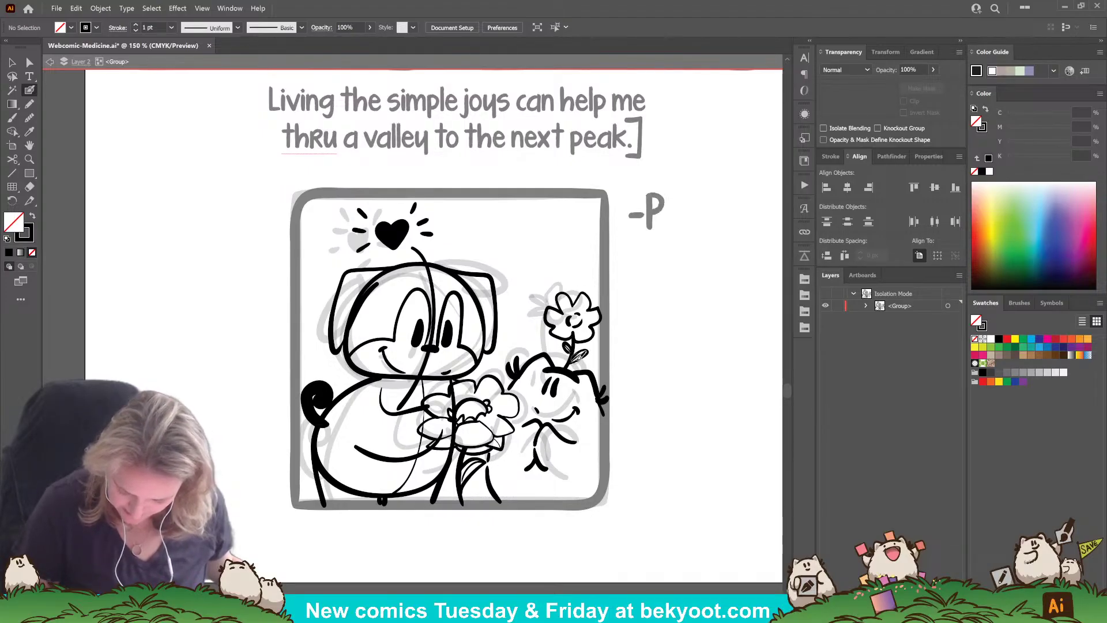
Step: Select only the petals and centre of the companion's flower and scale them down towards the stem
drag(648, 418, 638, 440)
drag(538, 296, 589, 372)
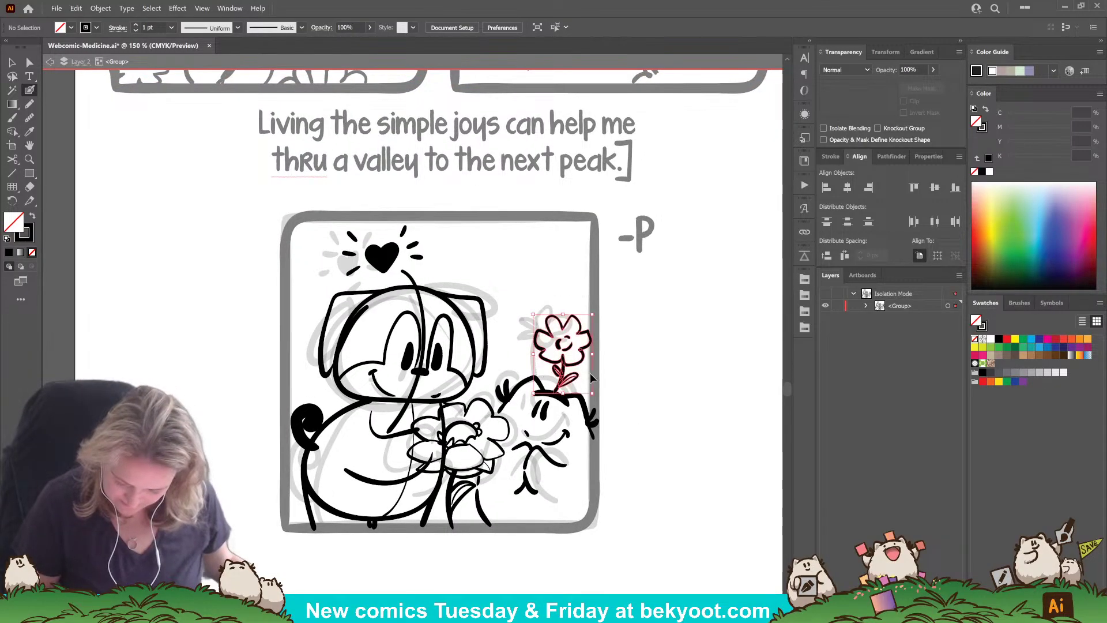
ctrl+click(617, 331)
drag(532, 306, 594, 352)
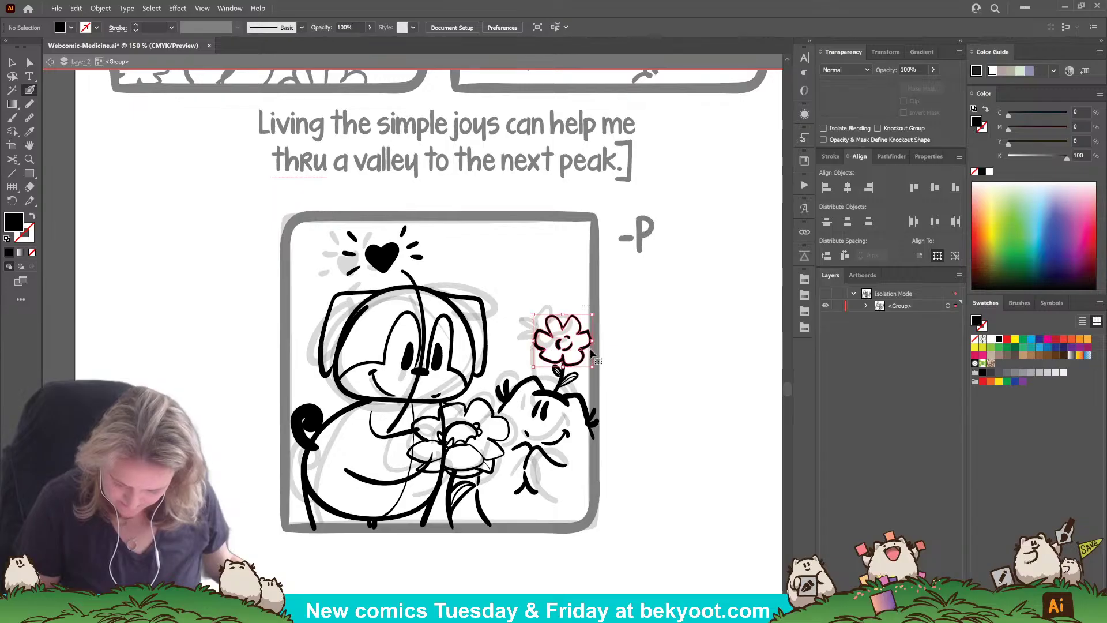
drag(594, 314, 573, 359)
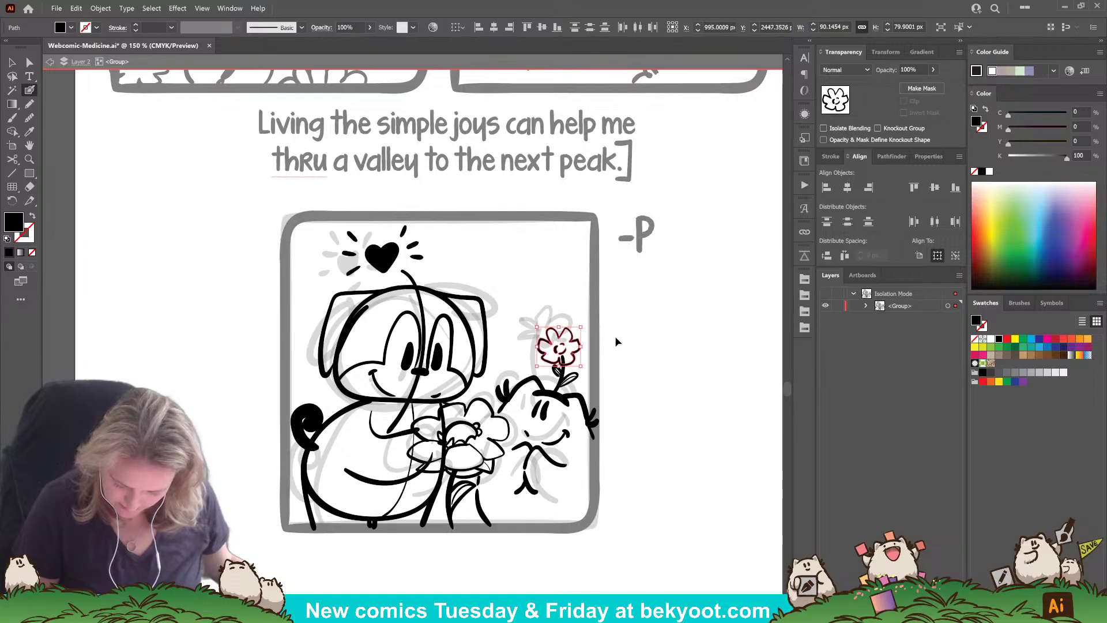
click(616, 339)
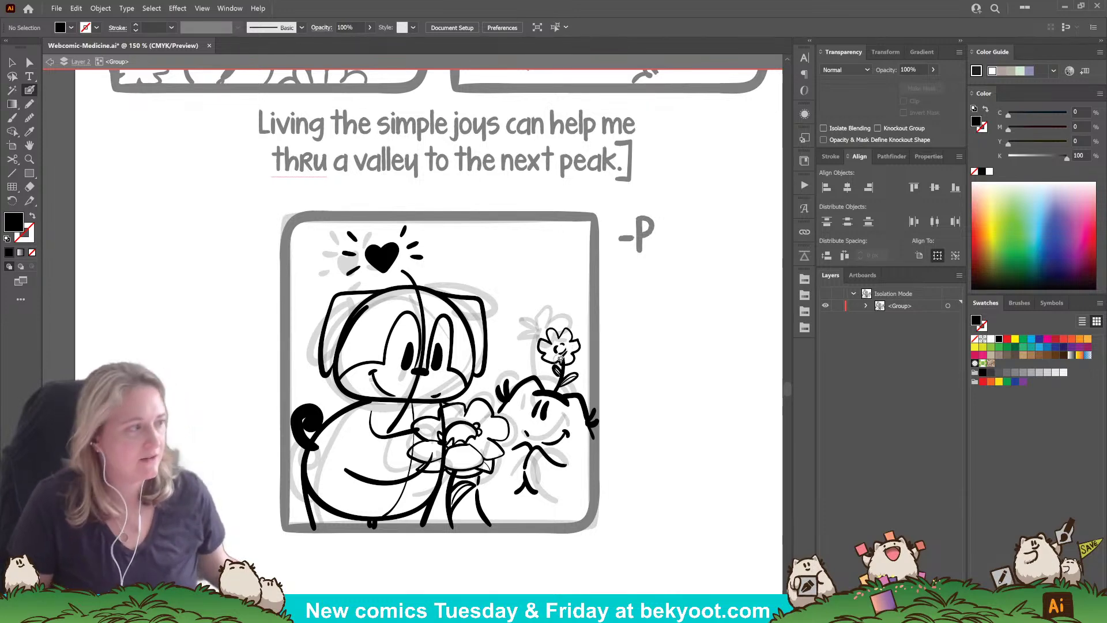
Step: Shorten the upper end of the stem on the companion's head to meet the smaller blossom
click(558, 392)
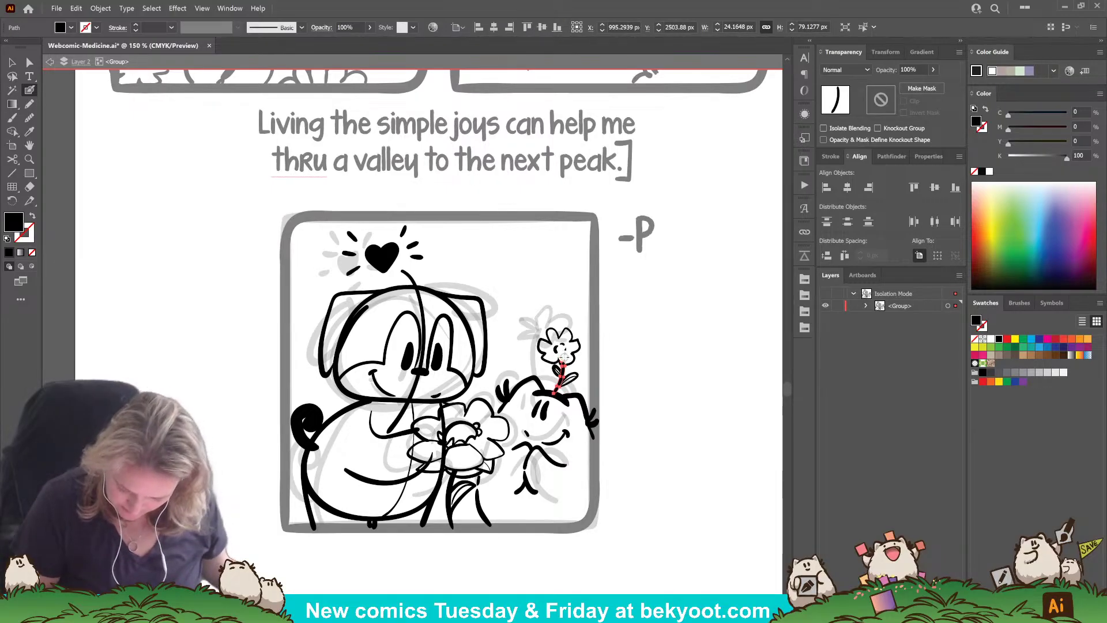
drag(564, 357, 565, 355)
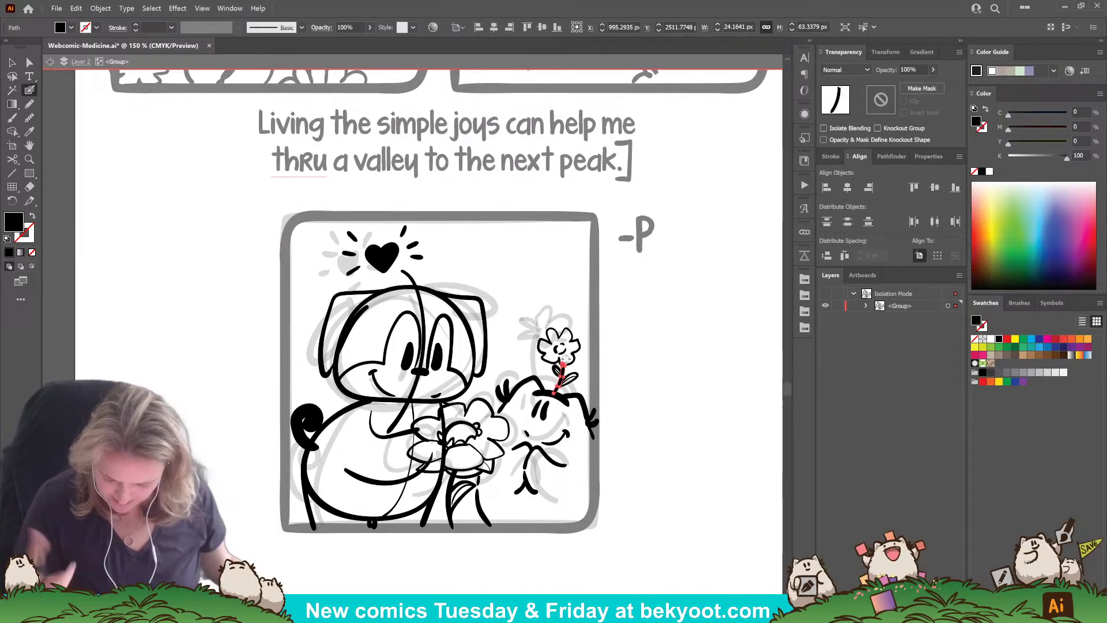
ctrl+click(630, 366)
ctrl+click(568, 380)
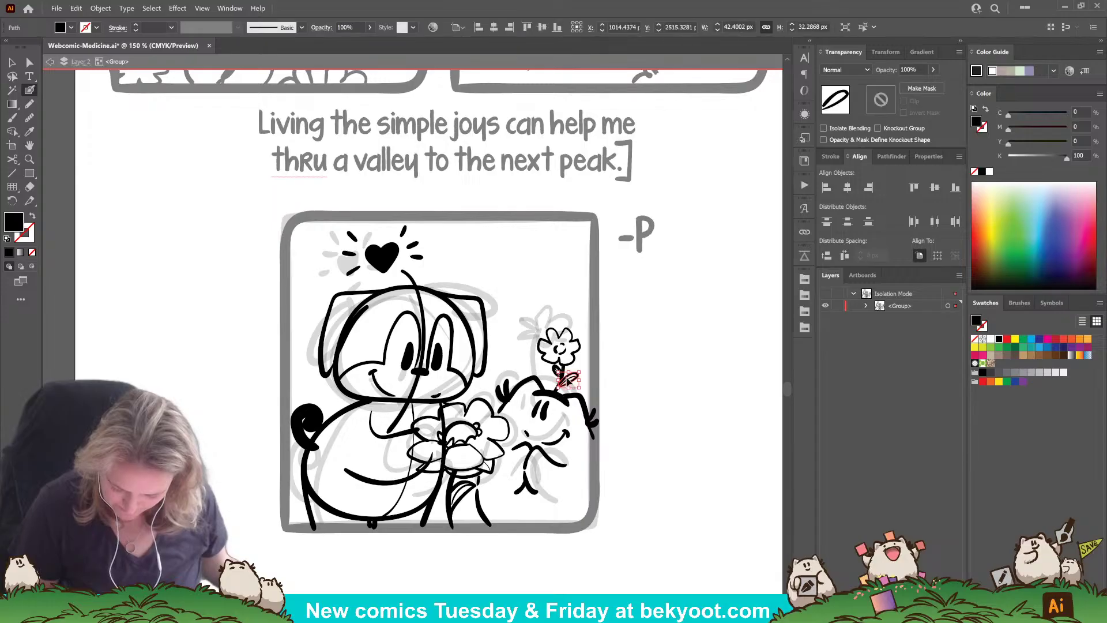
ctrl+click(546, 379)
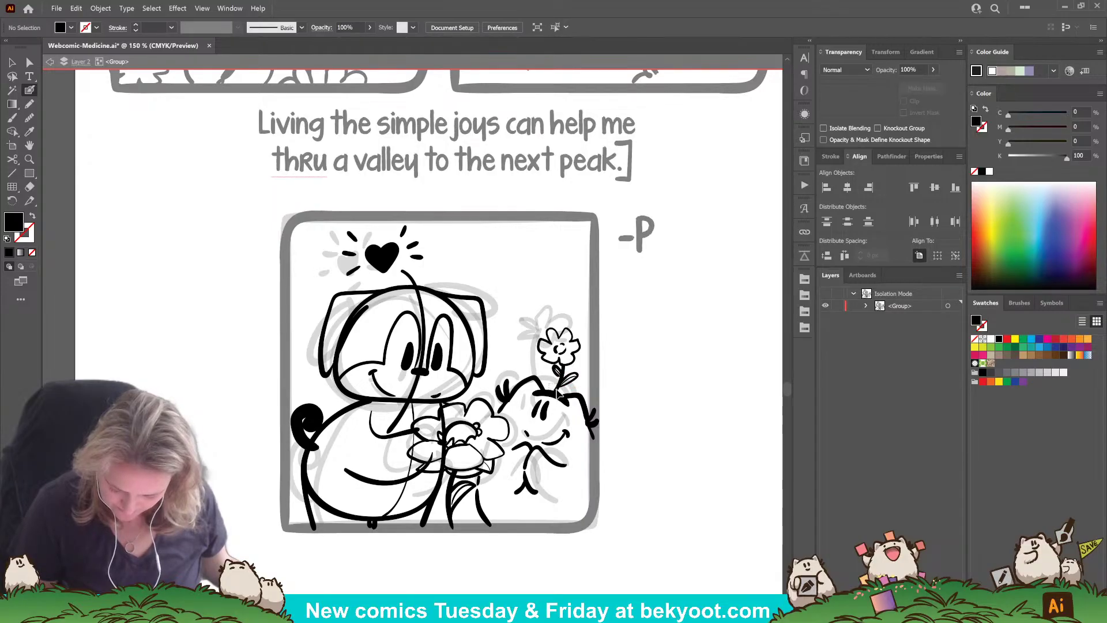
ctrl+click(562, 374)
ctrl+click(599, 349)
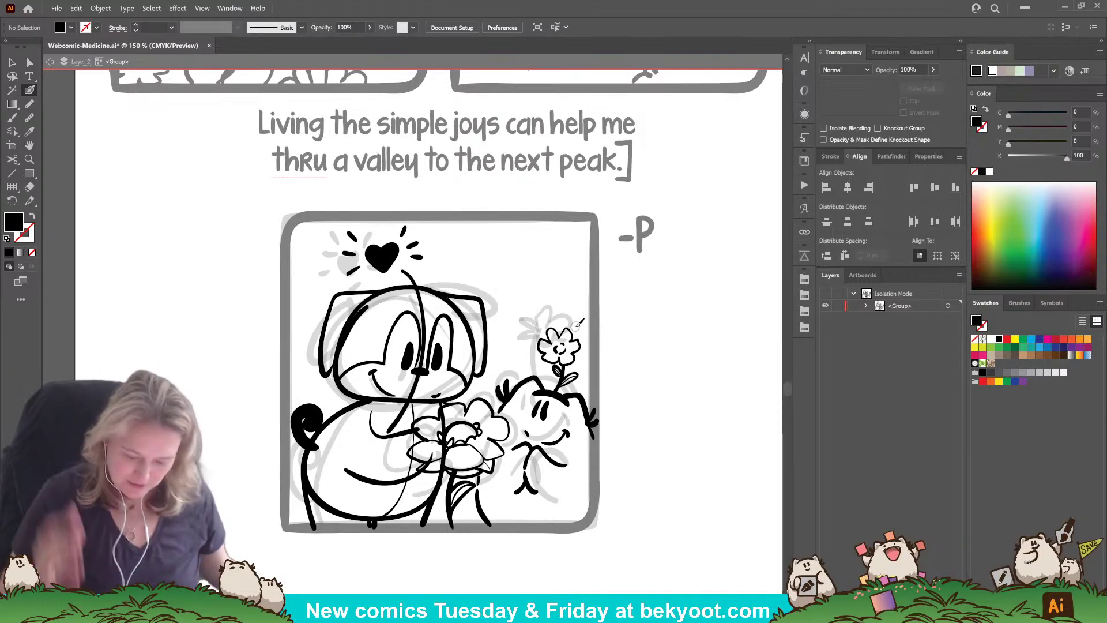
Step: Ink a fine detail stroke on the small leaves of the companion's flower stem
mouse_move(627, 371)
mouse_down()
mouse_move(642, 361)
mouse_move(638, 382)
mouse_up()
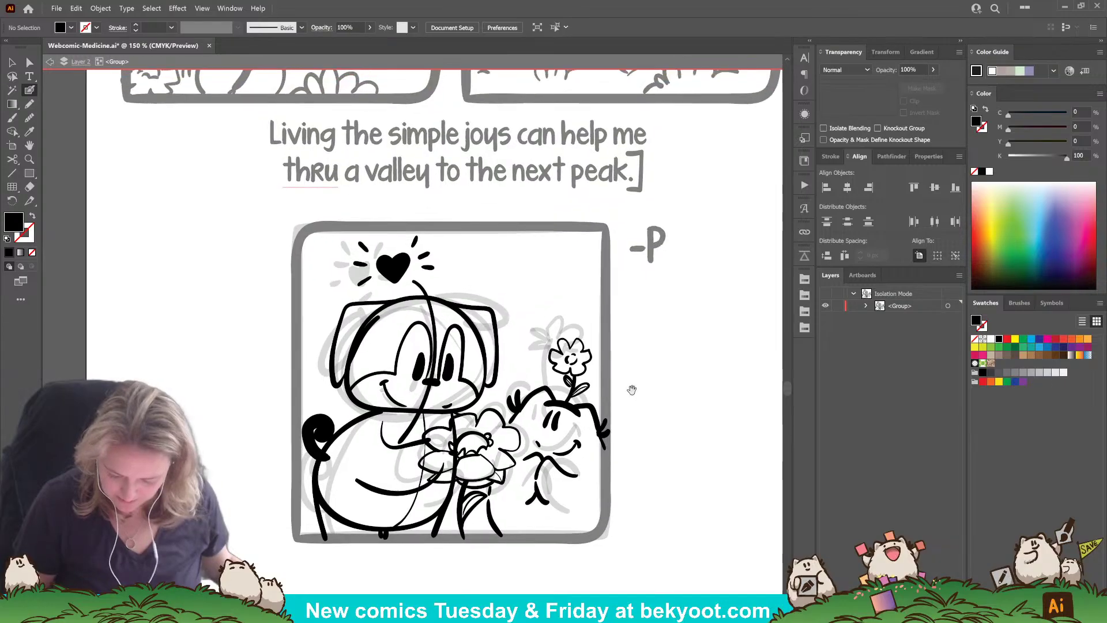
drag(572, 385, 576, 385)
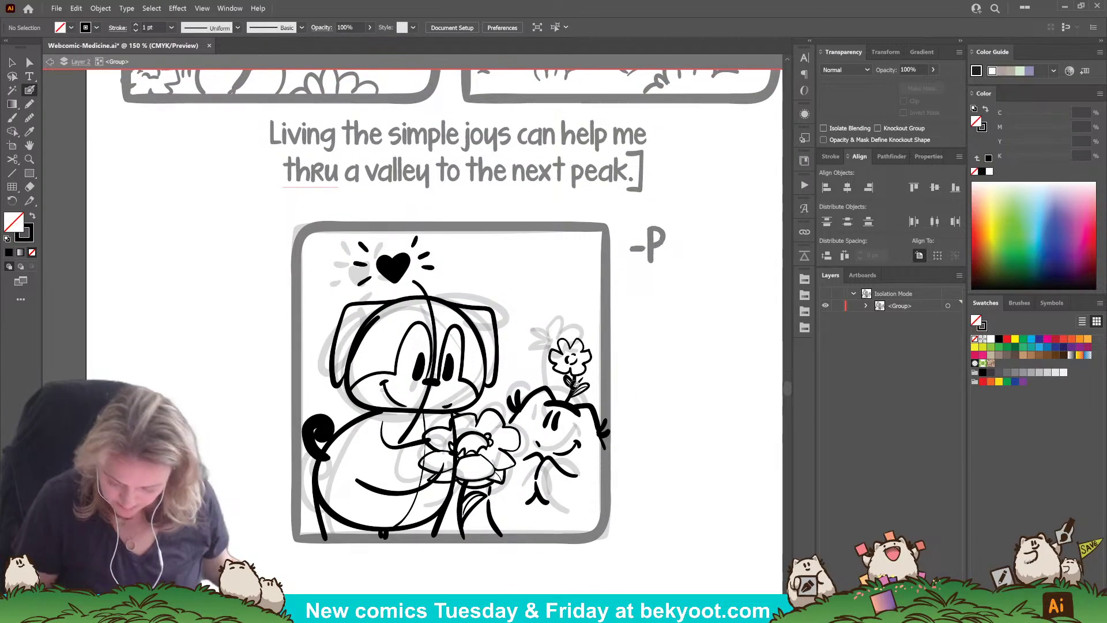
drag(631, 416, 628, 446)
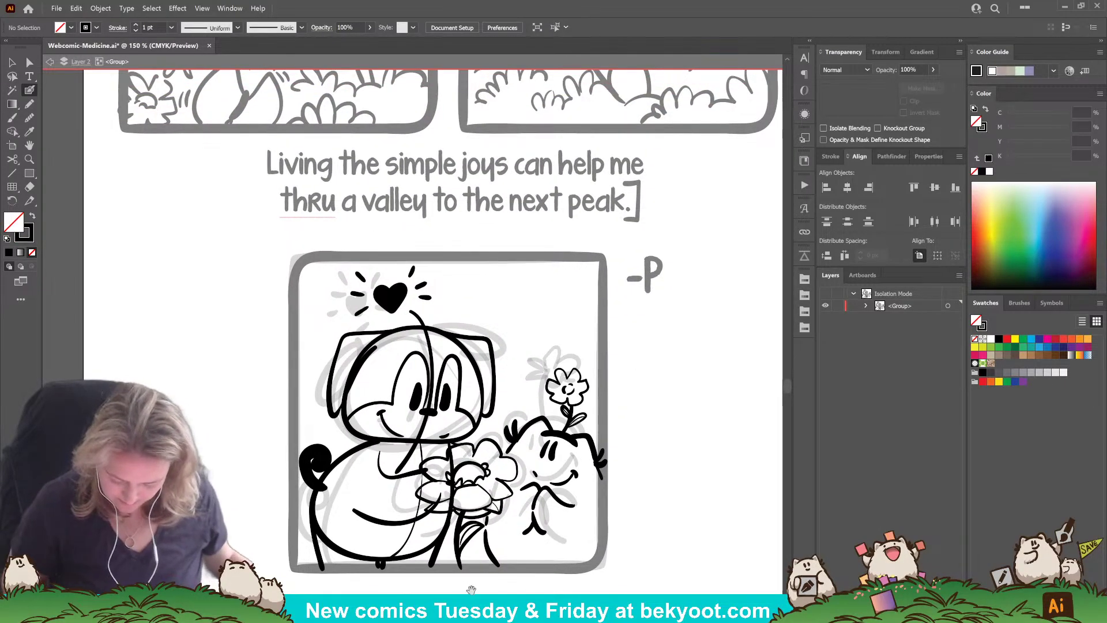
Step: Delete the two construction lines running down the dog's face and body in the final panel
drag(474, 581, 506, 529)
ctrl+click(443, 481)
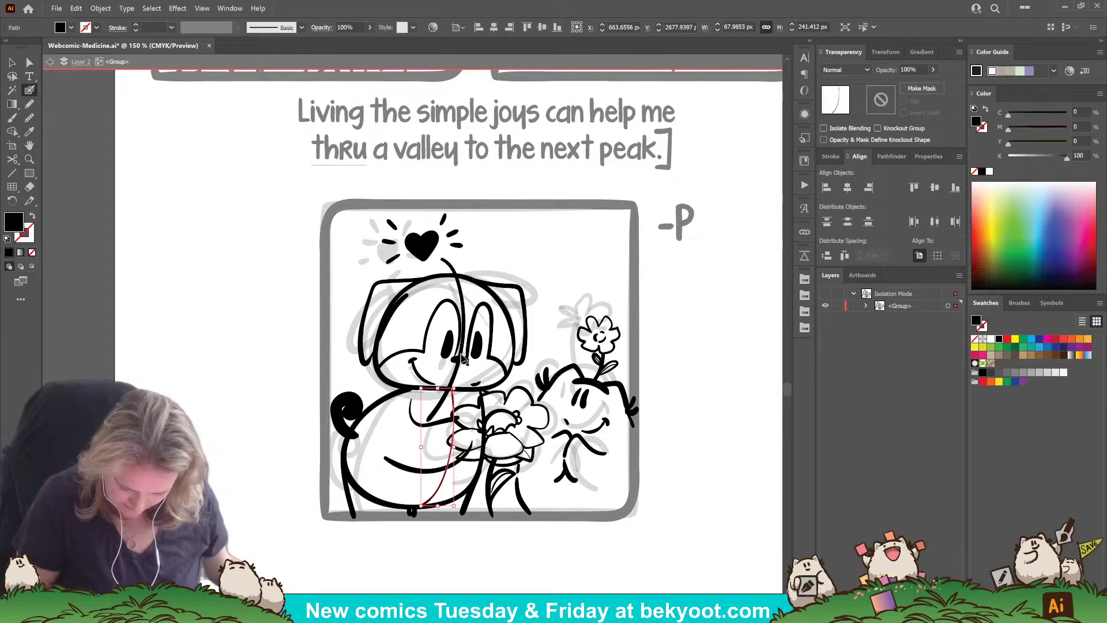
ctrl+shift+click(462, 354)
key(Delete)
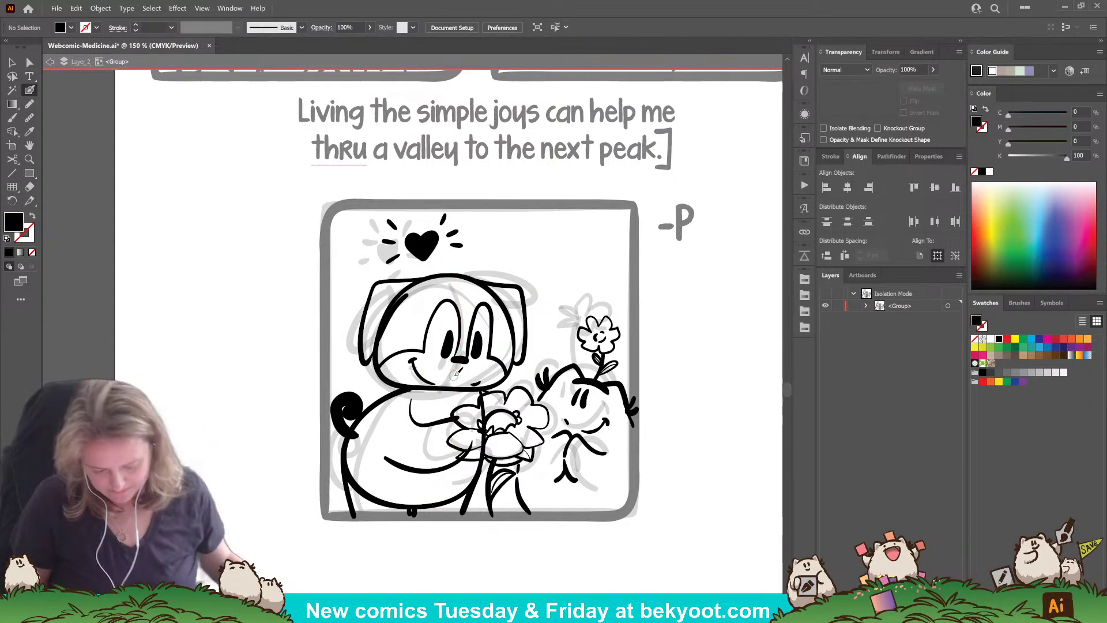
Step: Erase the part of the dog's head outline that overlaps the inner edge of its left ear
ctrl+click(402, 296)
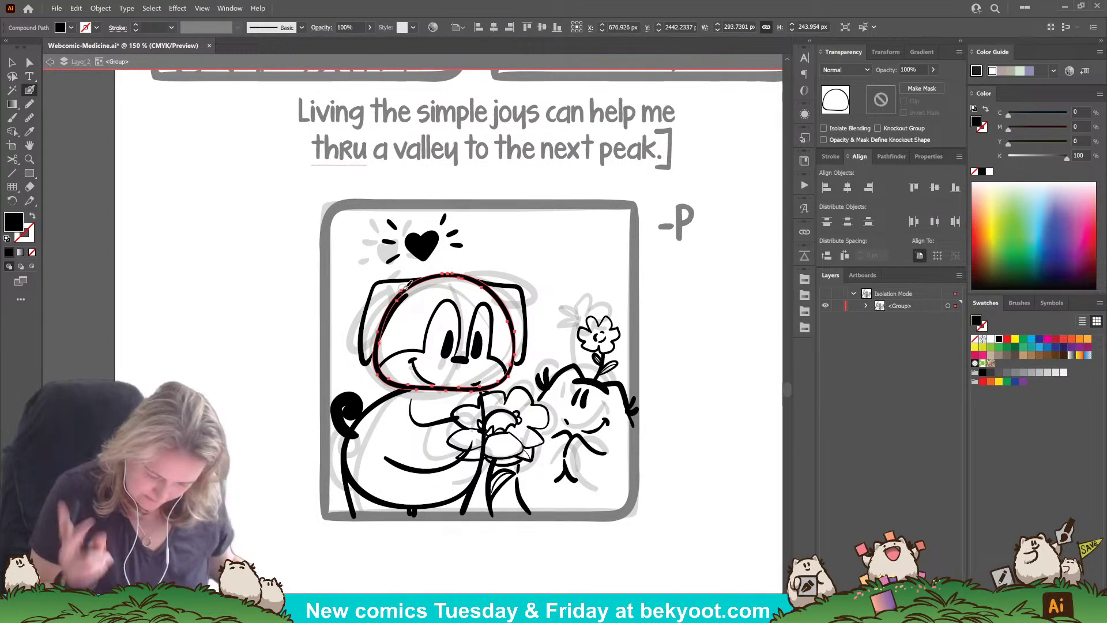
mouse_move(381, 324)
mouse_down()
mouse_move(372, 347)
mouse_move(383, 314)
mouse_move(417, 287)
mouse_up()
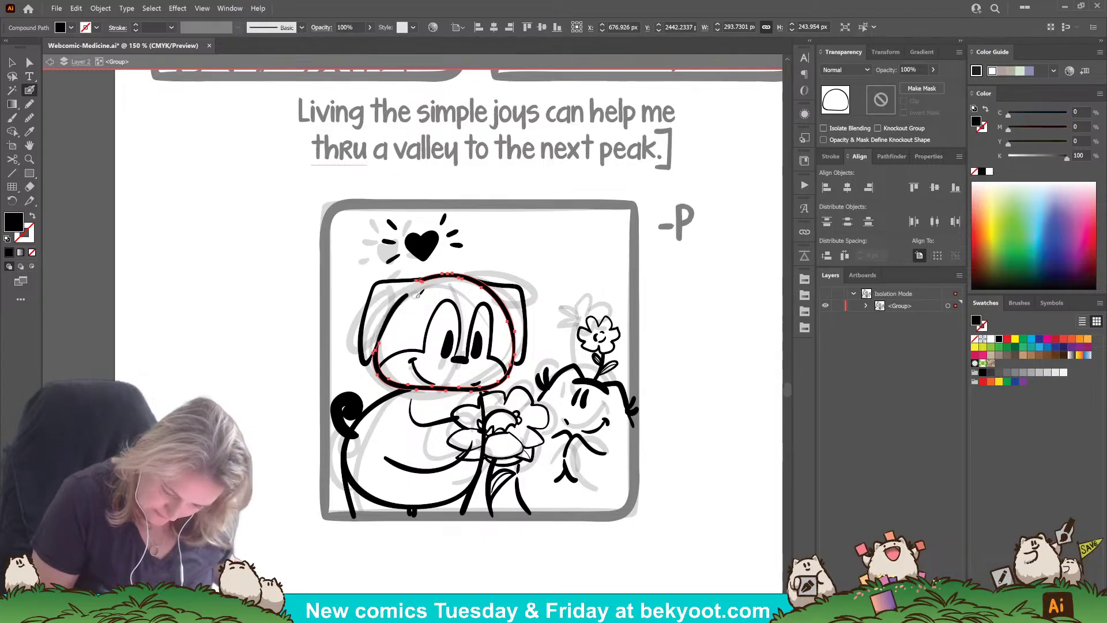
ctrl+click(416, 301)
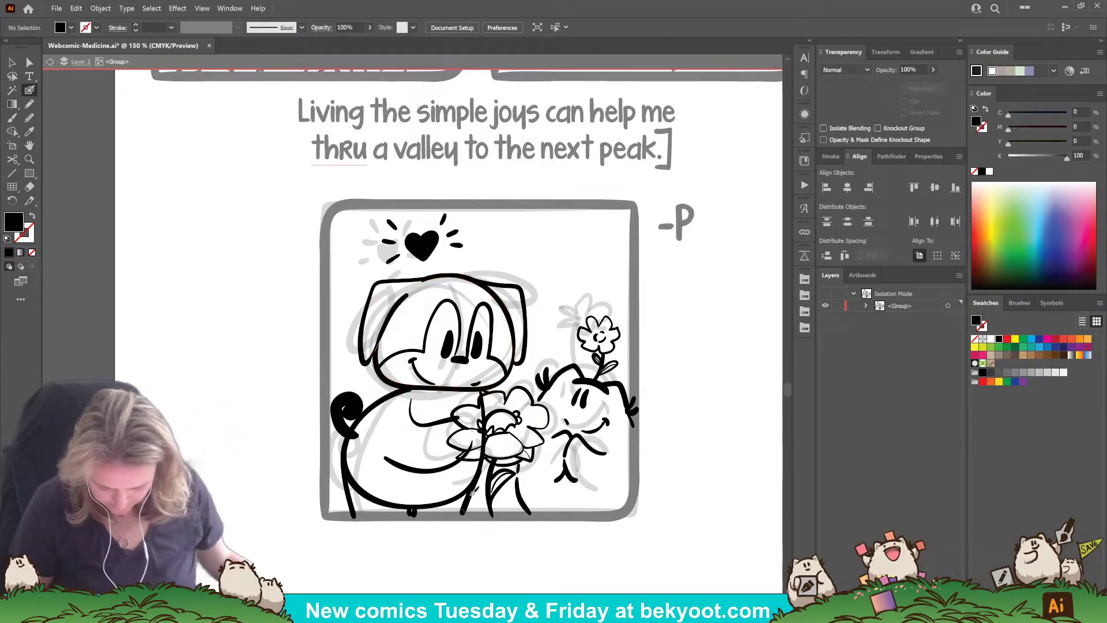
Step: Trim the ends of the dog's two arm lines where they run into the flower it holds
ctrl+click(444, 468)
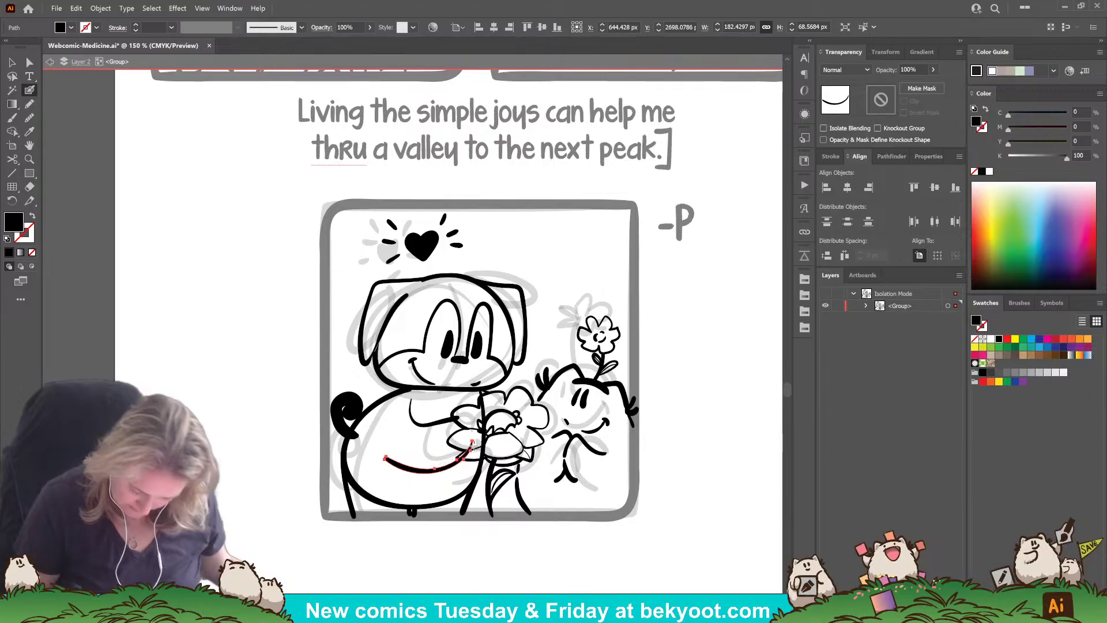
drag(474, 439, 469, 454)
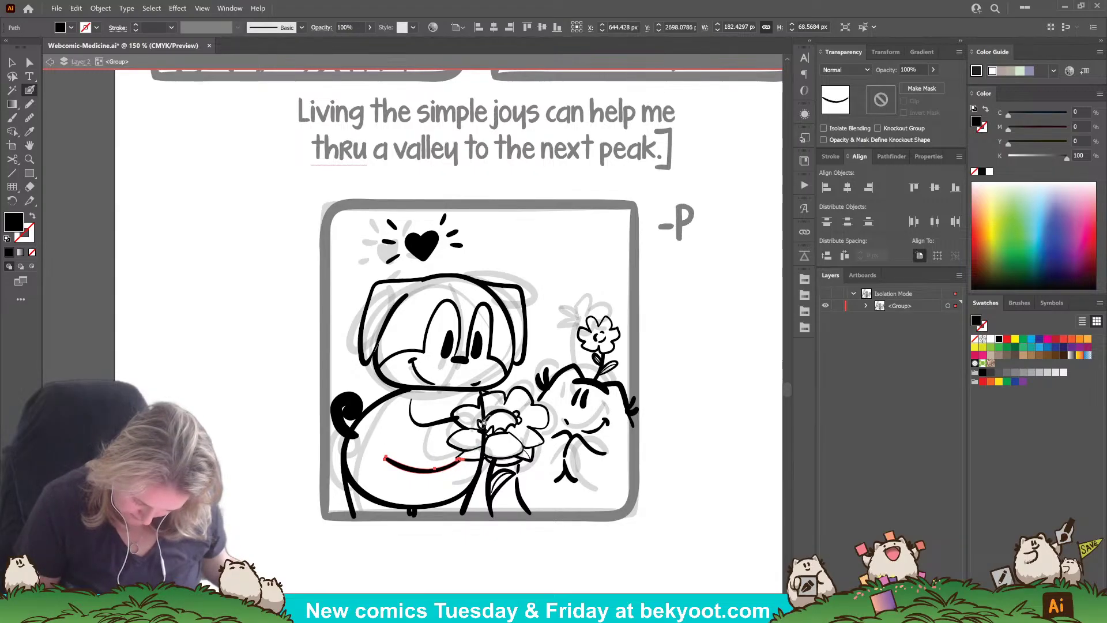
ctrl+click(444, 423)
drag(465, 417, 459, 418)
ctrl+click(472, 525)
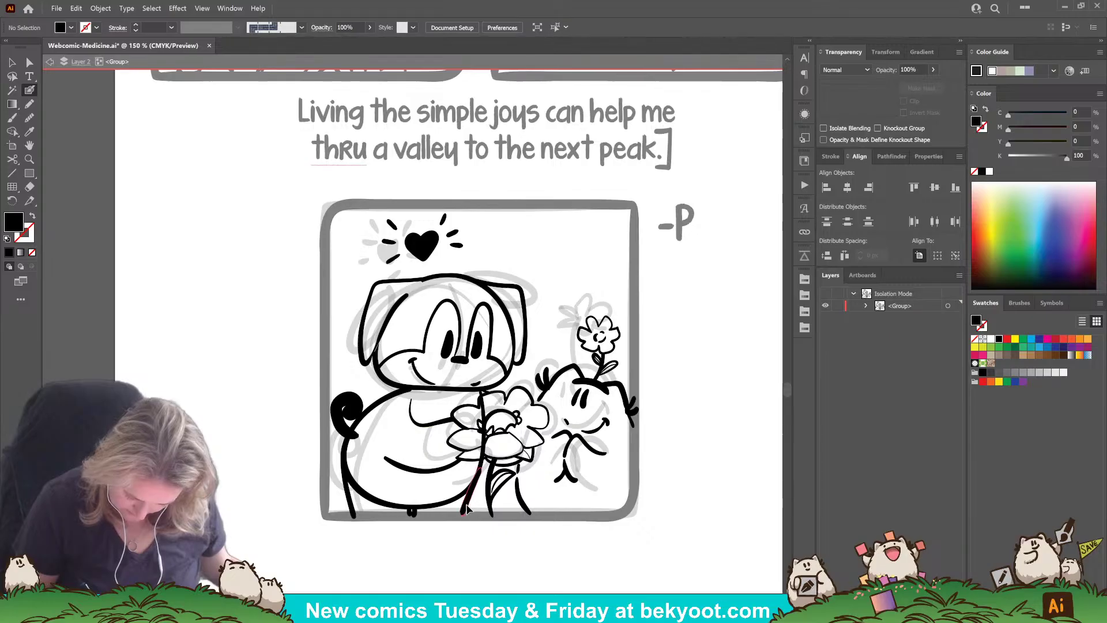
Step: Erase the stretch of the dog's body outline that passes through the flower
ctrl+click(467, 509)
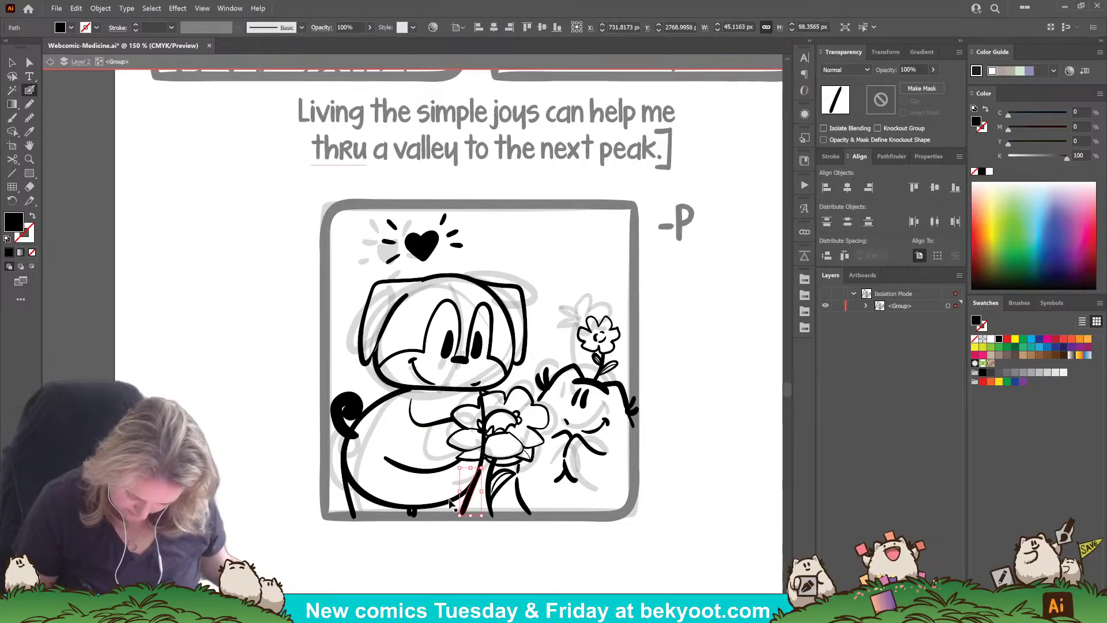
ctrl+click(450, 504)
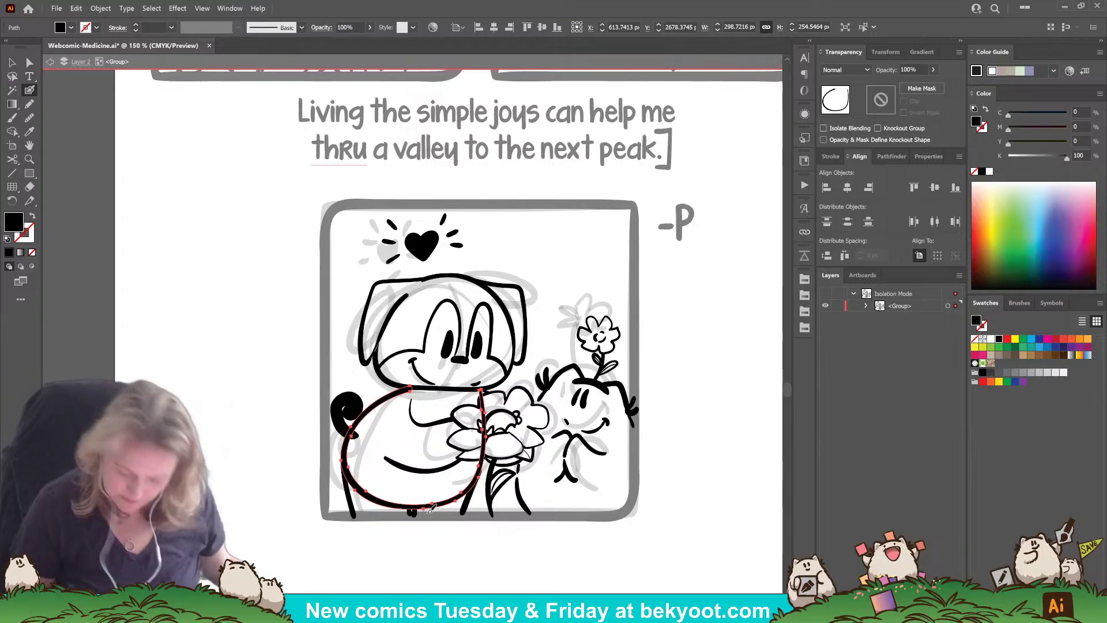
drag(483, 405, 480, 455)
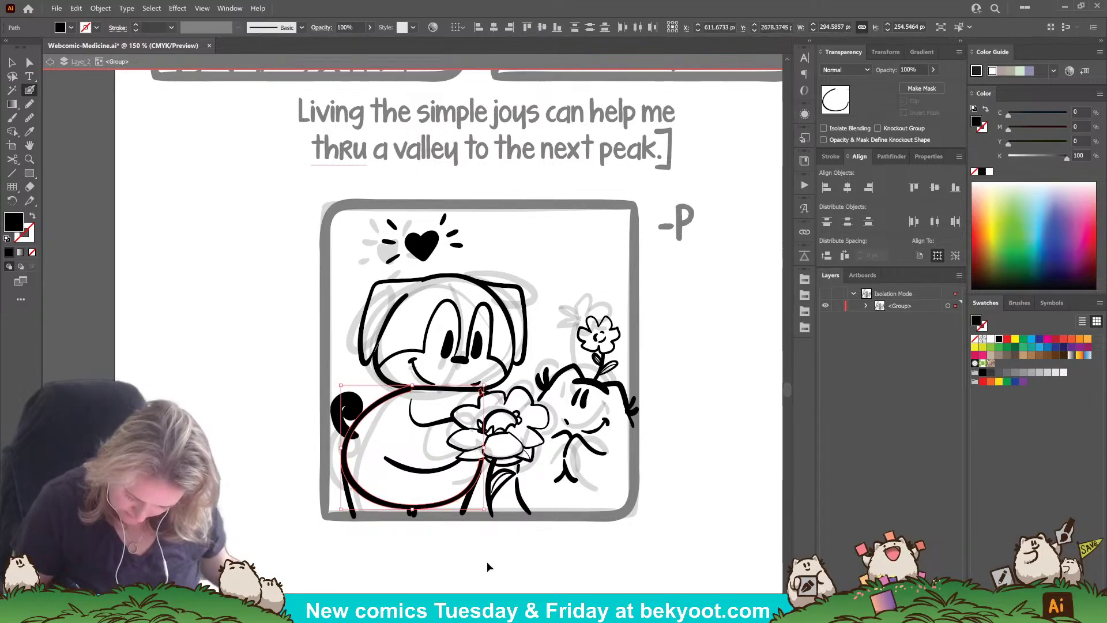
ctrl+click(489, 564)
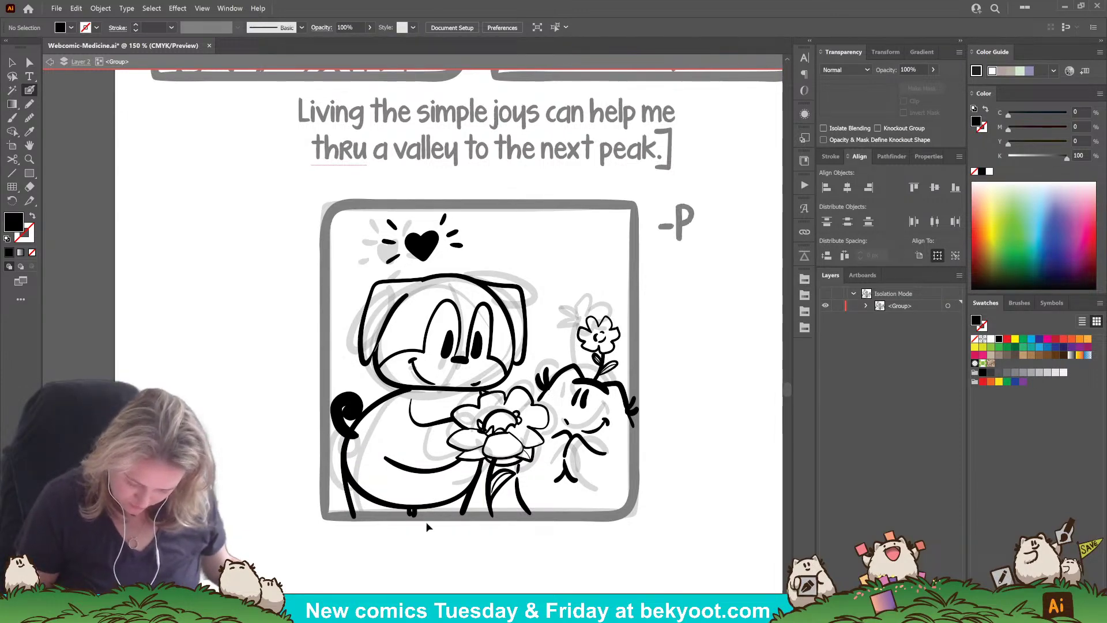
Step: Erase the lower back part of the dog's body outline between its leg line and the middle of the belly
ctrl+click(398, 506)
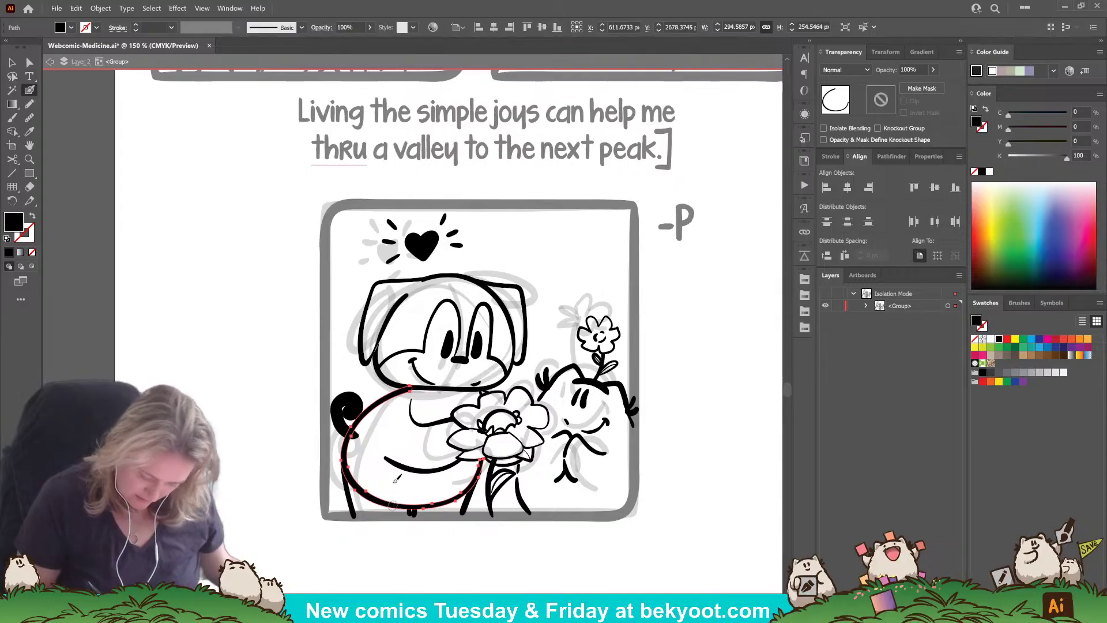
mouse_move(400, 508)
mouse_down()
mouse_move(402, 497)
mouse_move(386, 506)
mouse_move(354, 483)
mouse_move(353, 458)
mouse_move(355, 488)
mouse_up()
ctrl+click(462, 552)
Step: Trim the base of the dog's curled tail where it overlaps the back outline
drag(437, 545, 403, 536)
ctrl+click(323, 424)
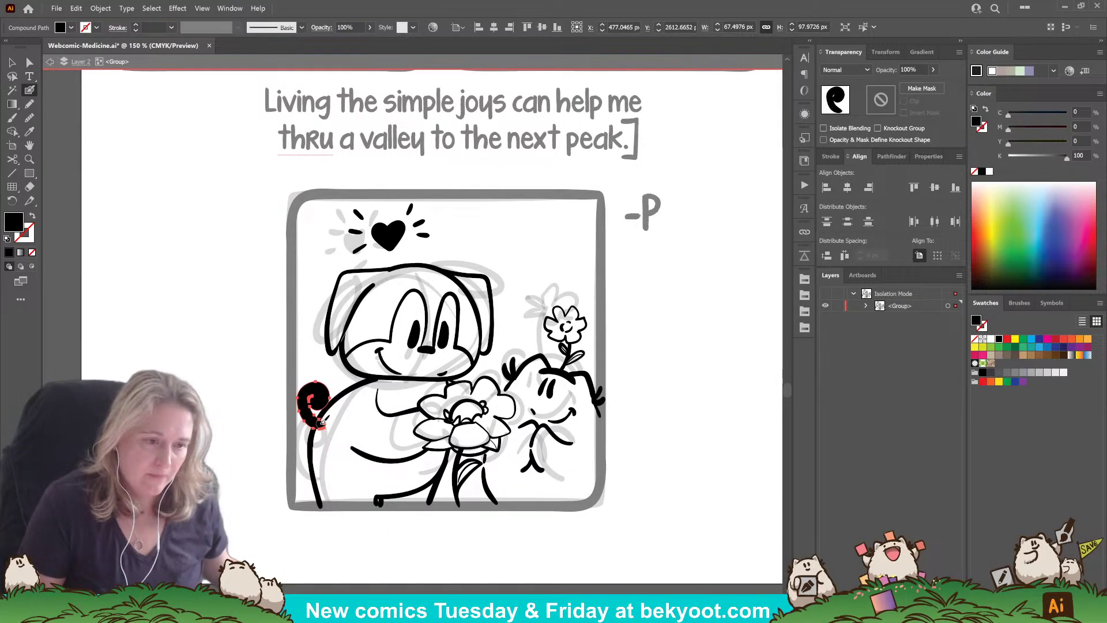
drag(321, 428, 318, 428)
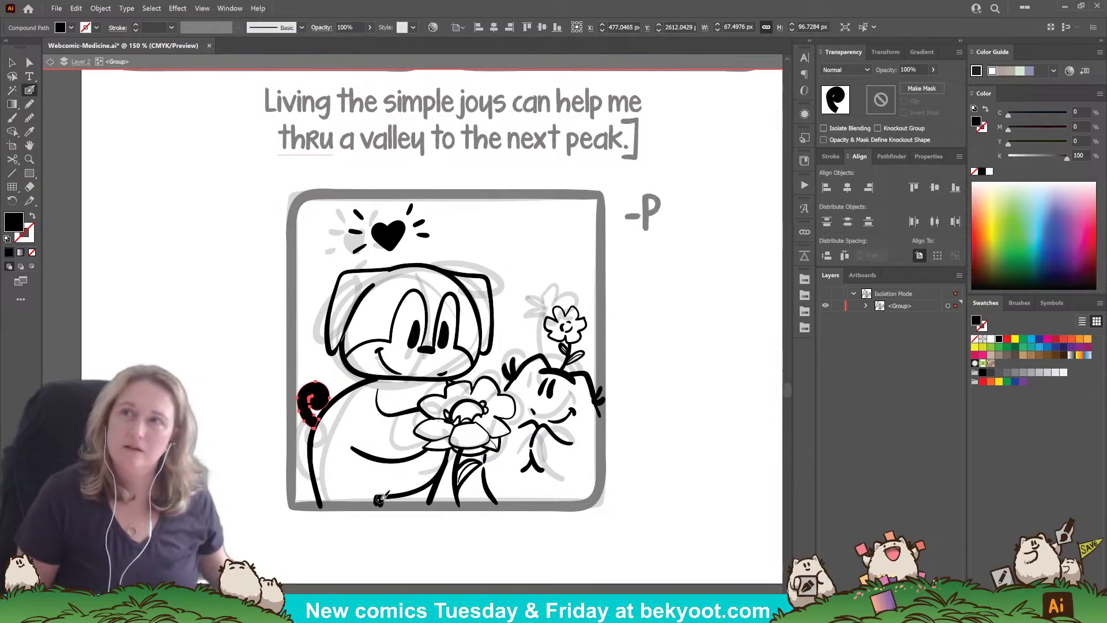
ctrl+click(501, 545)
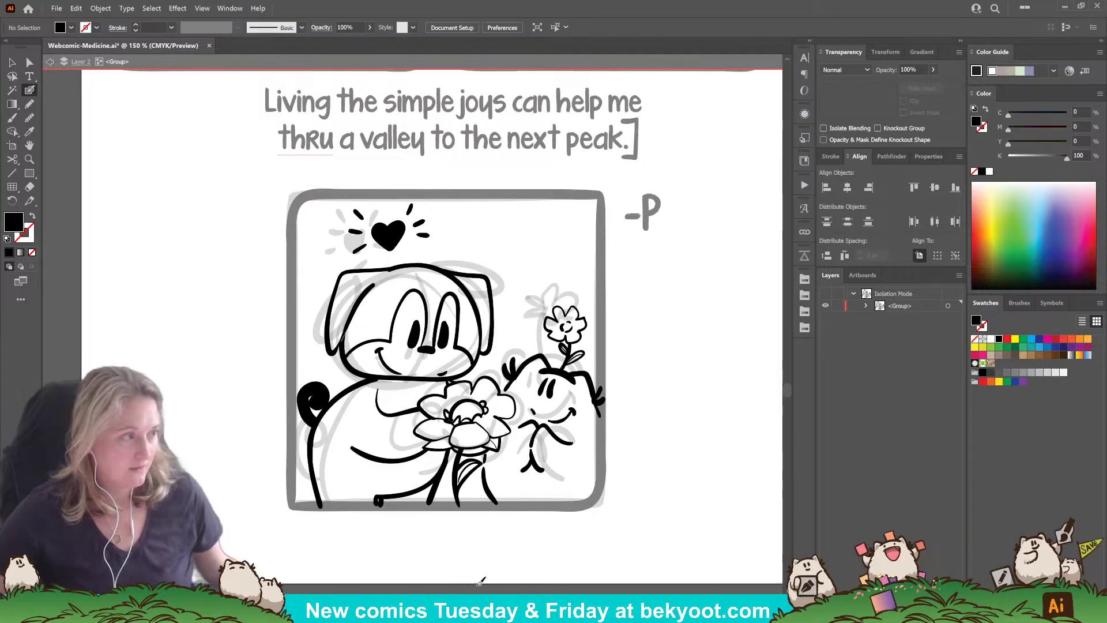
Step: Ink a second leaf on the dog-side of the large flower's stem and erase the leg line crossing it
scroll(480, 476, up, 2)
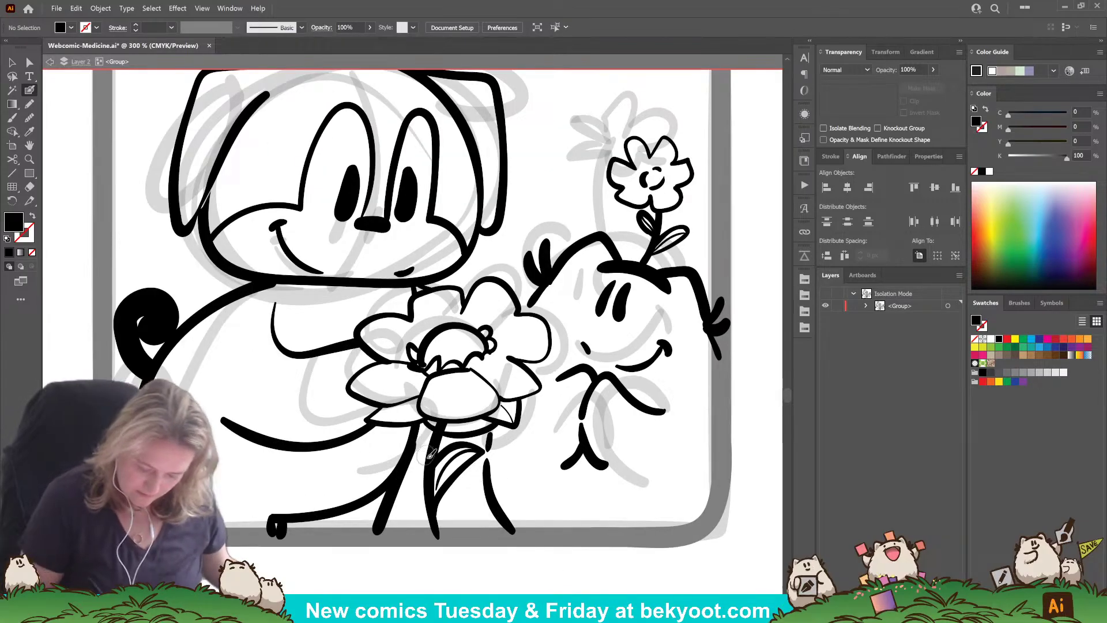
mouse_move(428, 455)
mouse_down()
mouse_move(393, 422)
mouse_move(404, 468)
mouse_move(431, 508)
mouse_up()
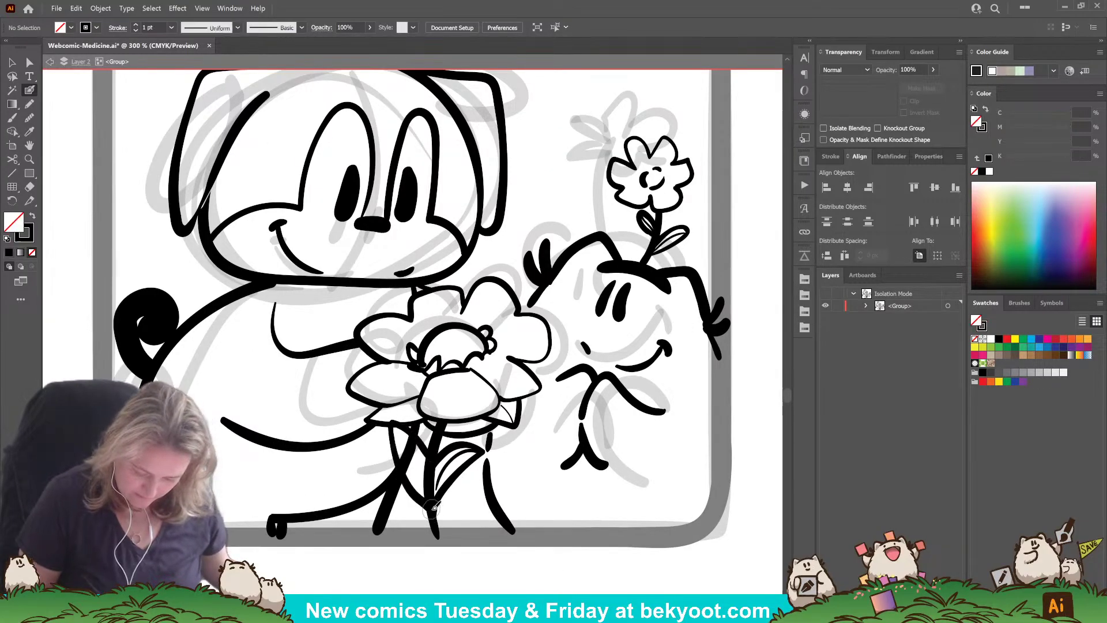
ctrl+click(383, 489)
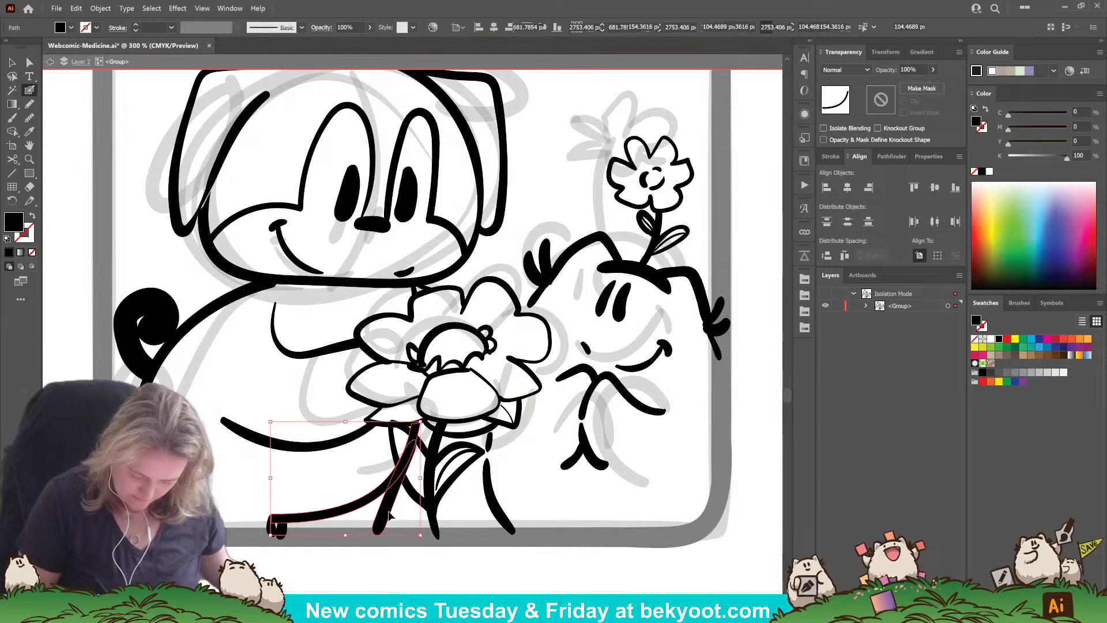
drag(403, 450, 409, 441)
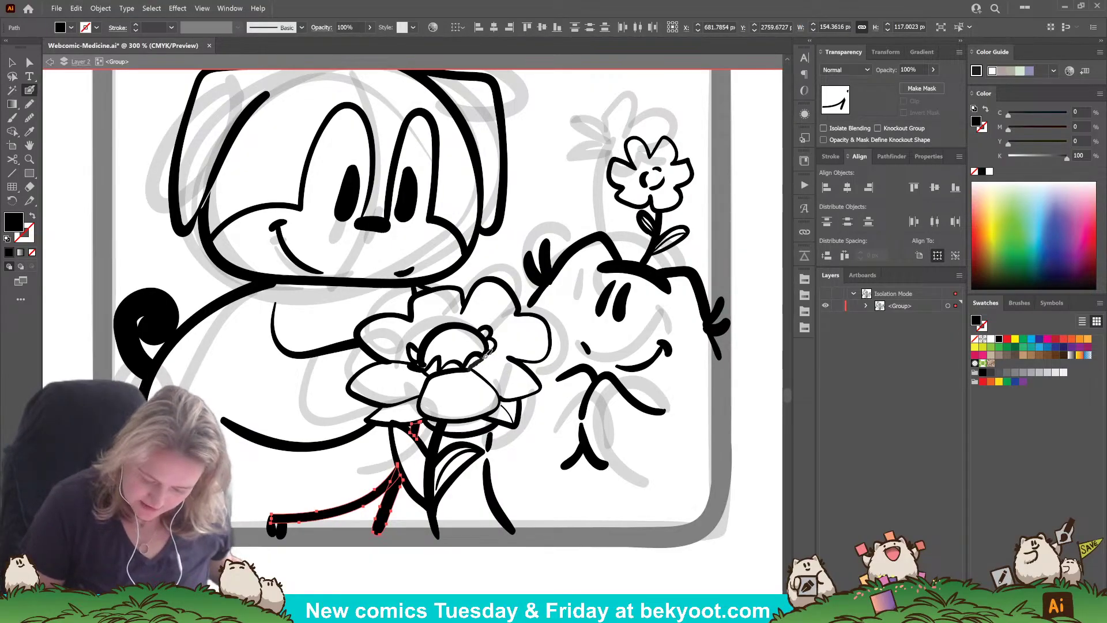
key(ctrl+shift+a)
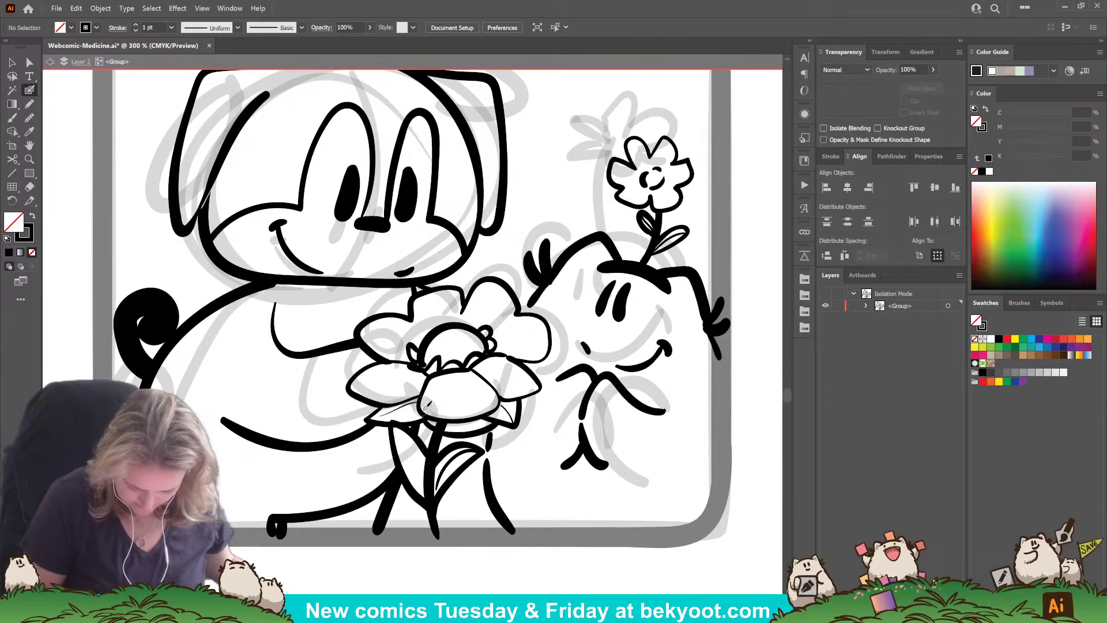
Step: Ink an inner detail line along the new leaf of the dog's flower
ctrl+click(412, 428)
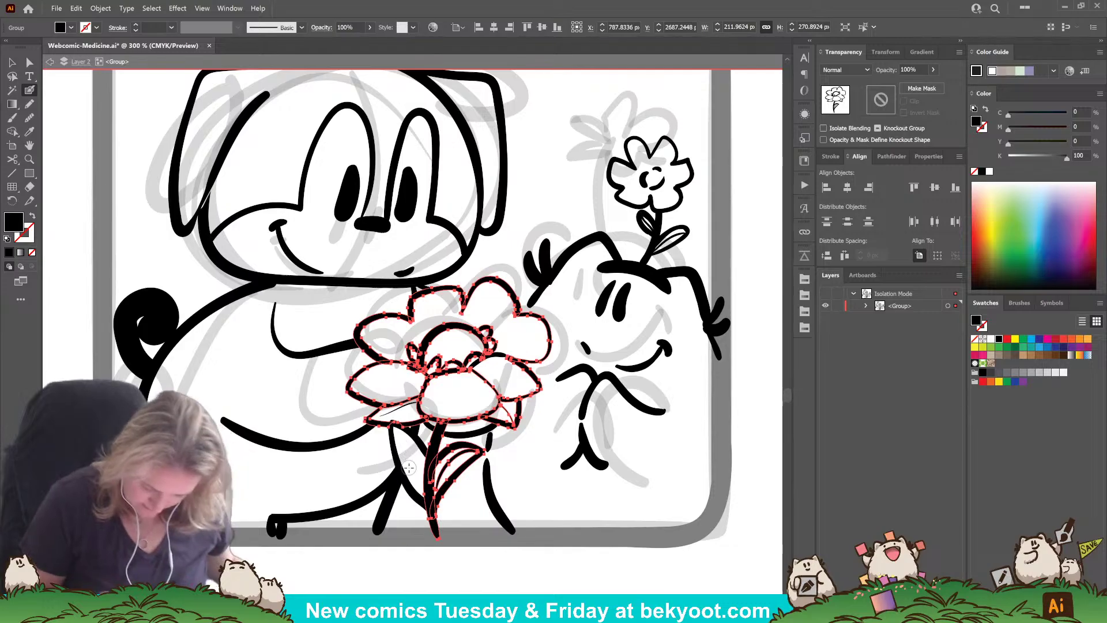
ctrl+click(409, 469)
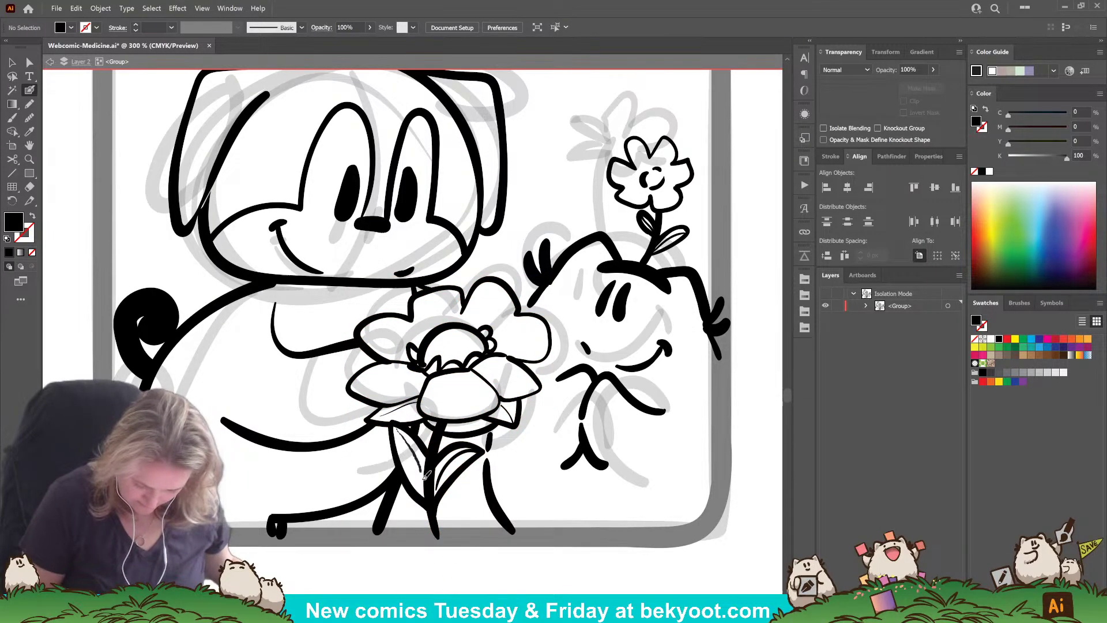
key(shift+x)
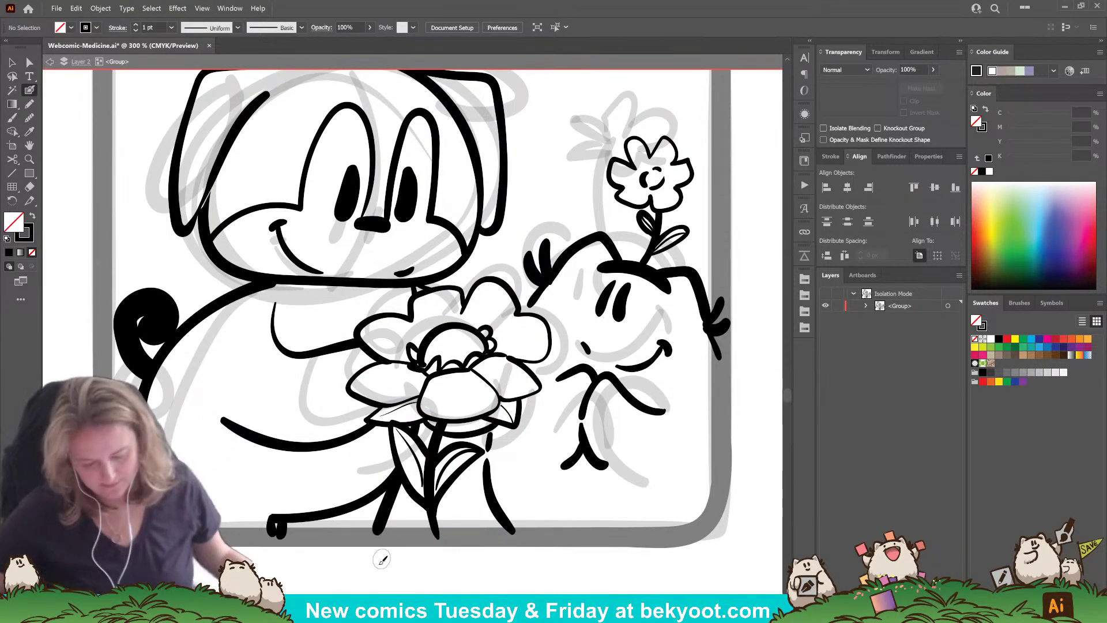
Step: Try inking a row of grass tufts along the panel's lower border below the flower and the companion
scroll(314, 194, down, 2)
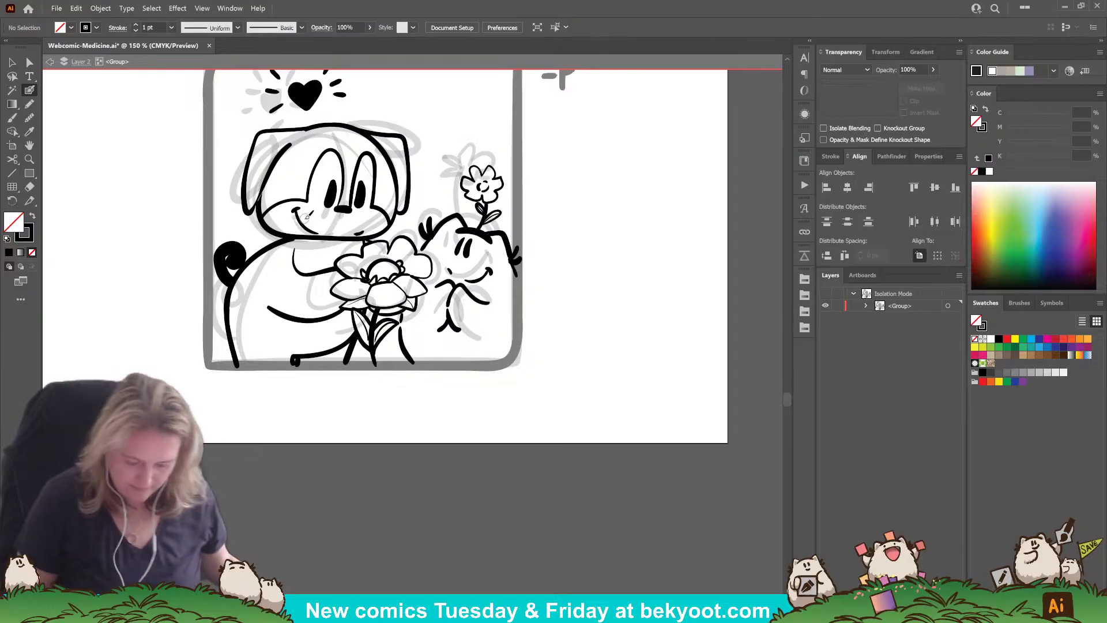
drag(341, 396, 376, 493)
mouse_move(450, 462)
mouse_down()
mouse_move(451, 446)
mouse_move(462, 461)
mouse_up()
mouse_move(463, 460)
mouse_down()
mouse_move(512, 446)
mouse_move(426, 442)
mouse_move(433, 456)
mouse_move(409, 461)
mouse_up()
drag(514, 453, 553, 446)
drag(408, 458, 380, 461)
ctrl+click(410, 462)
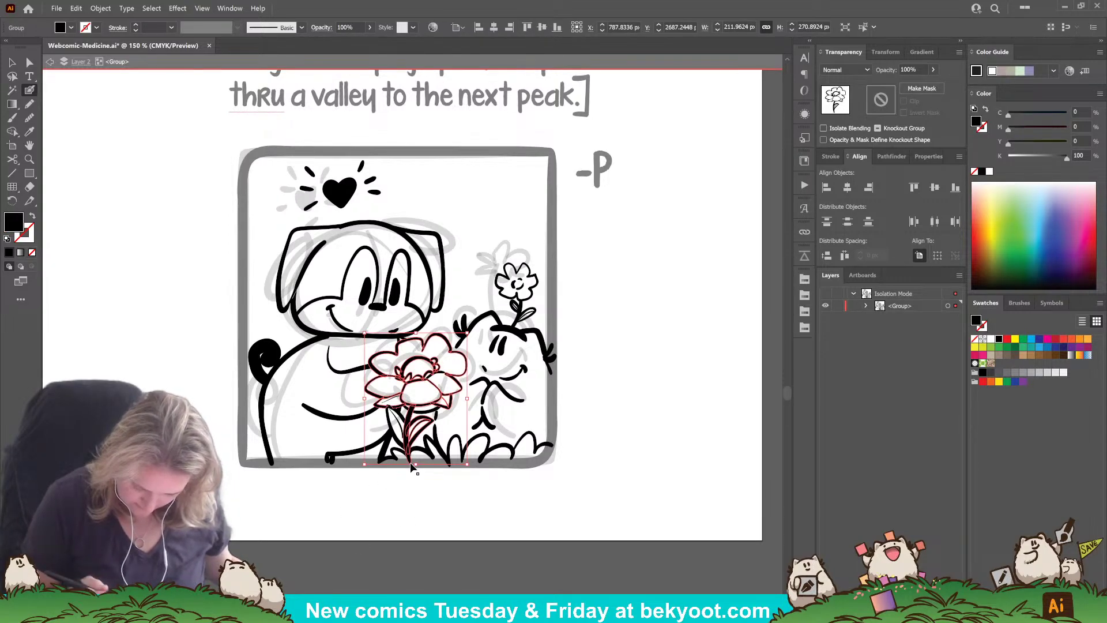
ctrl+click(435, 492)
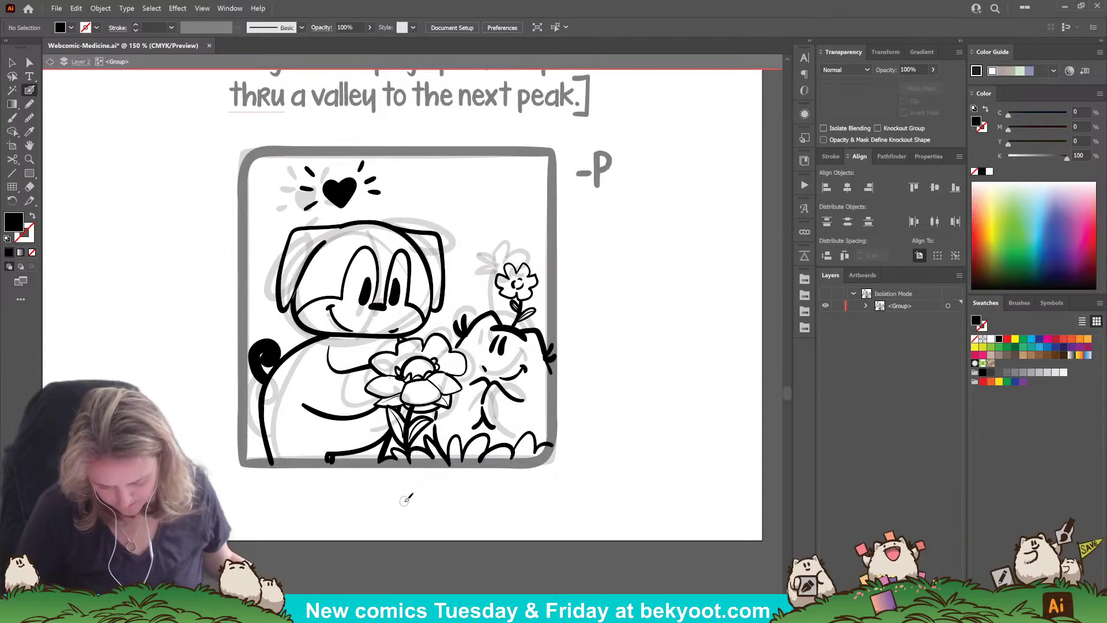
Step: Undo the grass tuft strokes along the panel's lower border
key(ctrl+z)
key(ctrl+z)
key(ctrl+z)
key(ctrl+z)
key(ctrl+z)
key(ctrl+z)
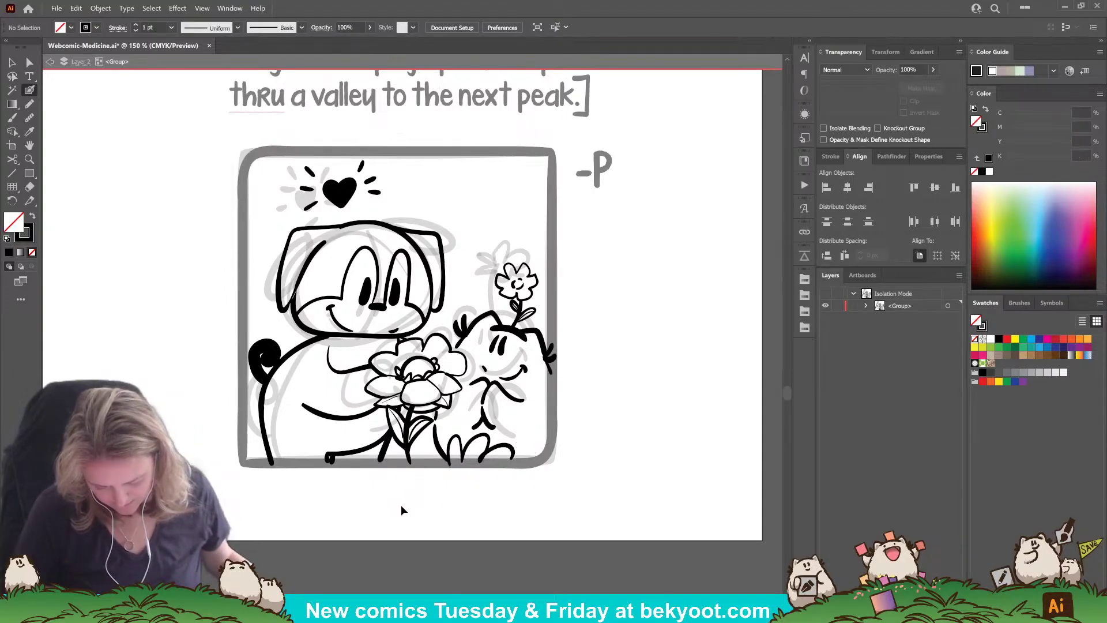
Step: Reshape the inner edge of the dog's left ear by moving its anchor point near the cheek to even out the line
drag(427, 476, 445, 504)
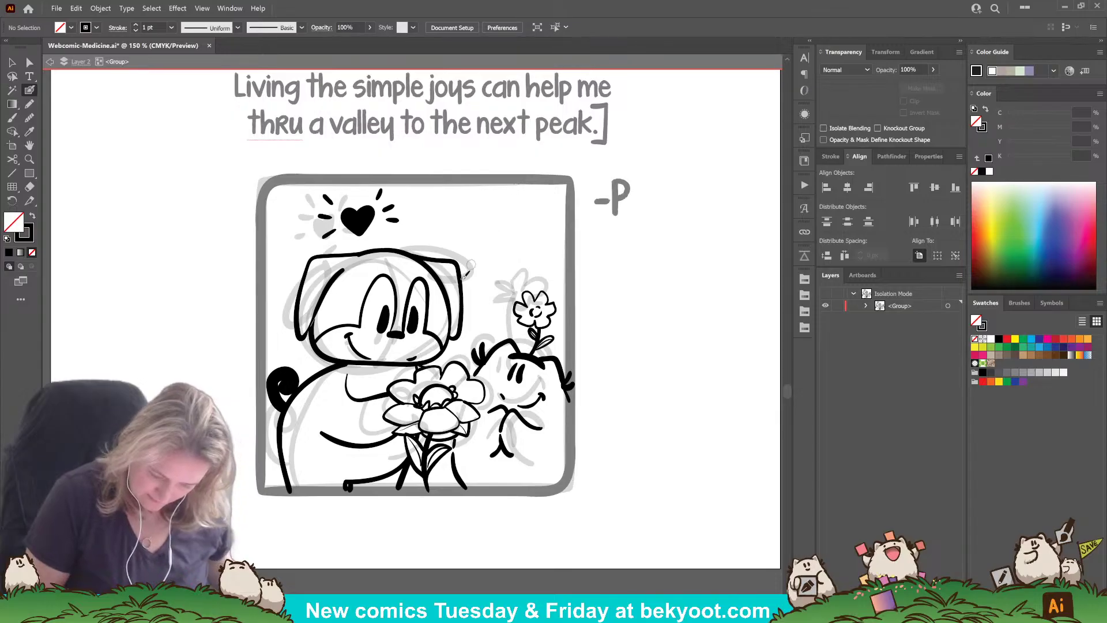
ctrl+click(313, 329)
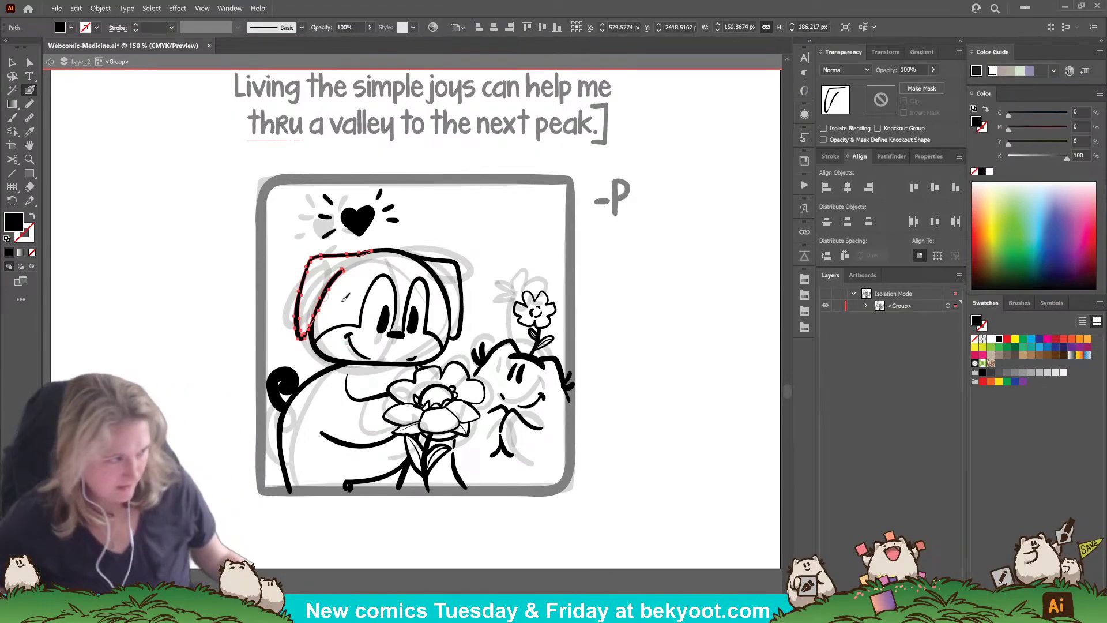
scroll(274, 271, up, 3)
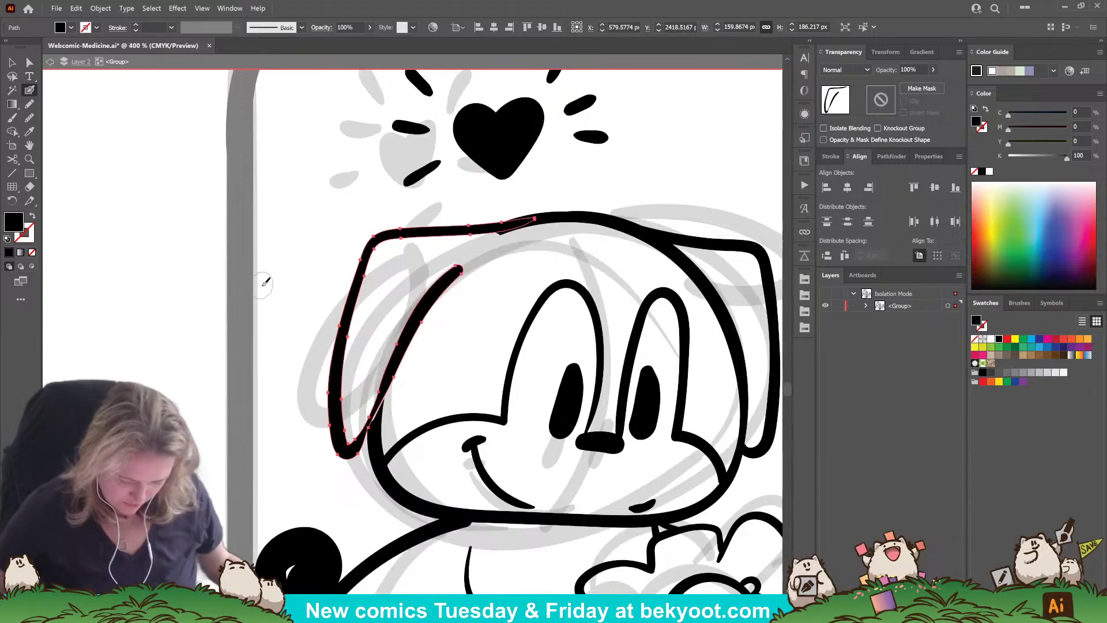
click(28, 64)
click(398, 427)
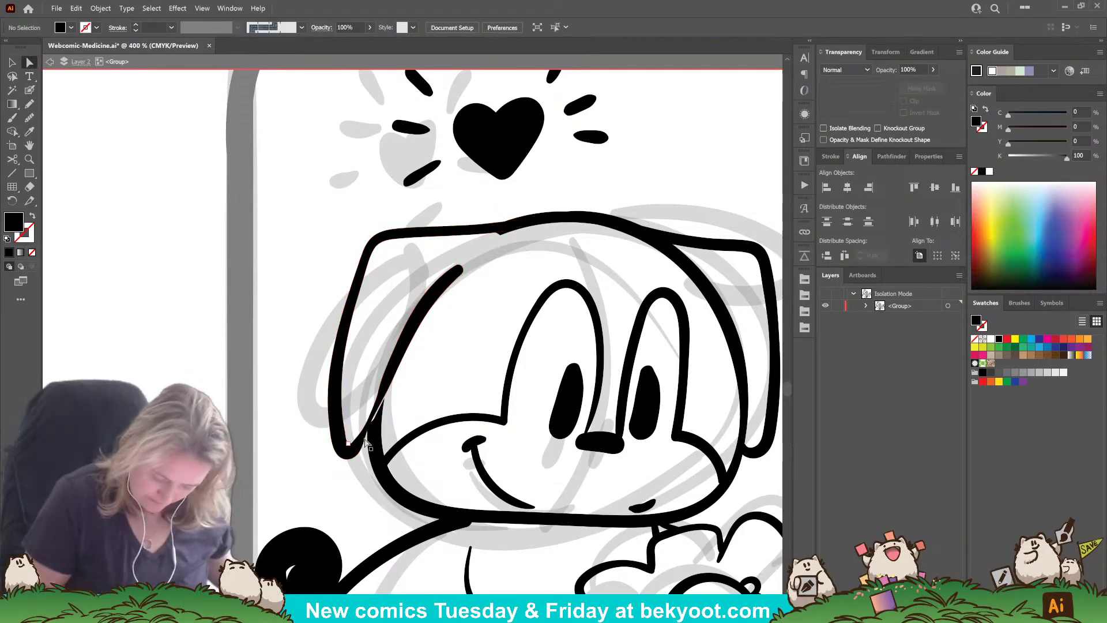
click(376, 435)
drag(375, 417, 383, 392)
click(302, 481)
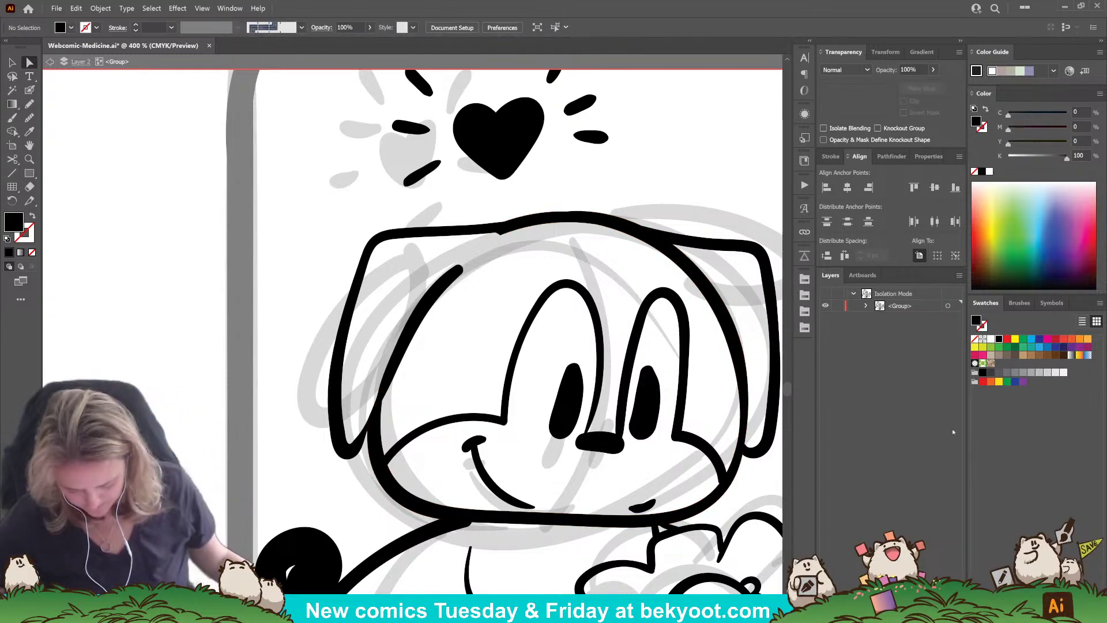
scroll(669, 495, down, 4)
drag(508, 554, 375, 472)
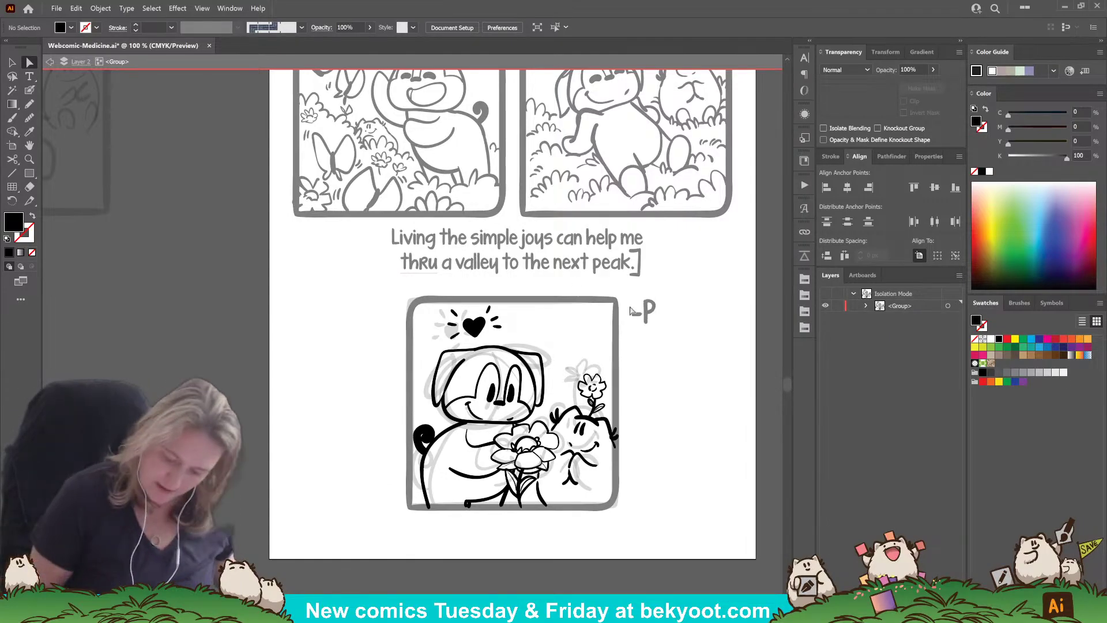
click(12, 63)
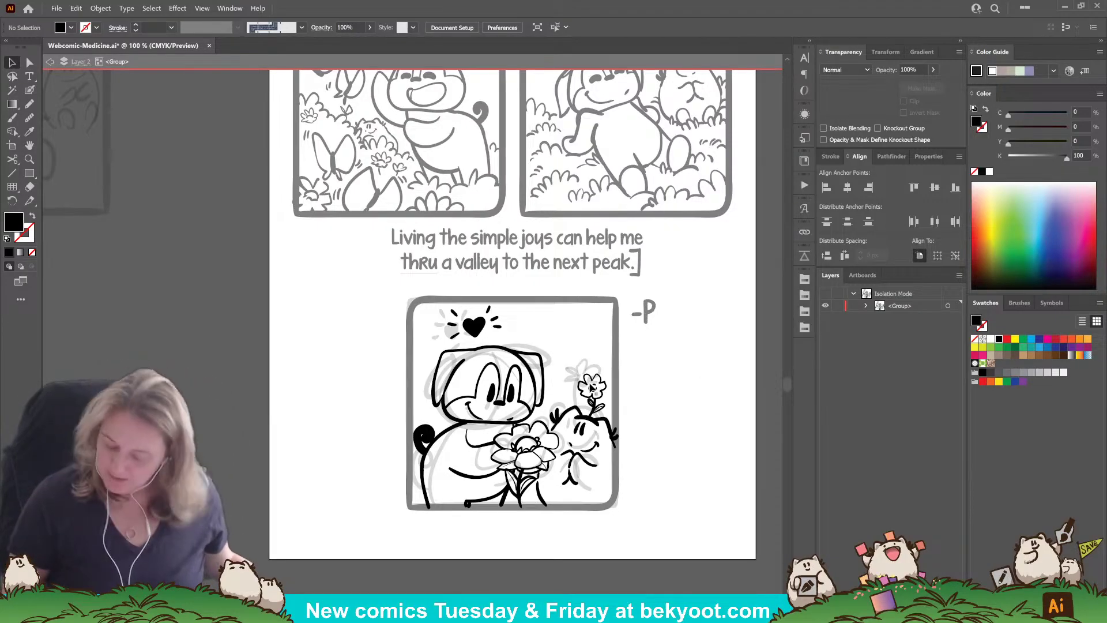
Step: Exit the group's isolation, lock Layer 2 and move the final panel's faded rough sketch off the artboard to the pasteboard beside it
double_click(664, 330)
click(838, 295)
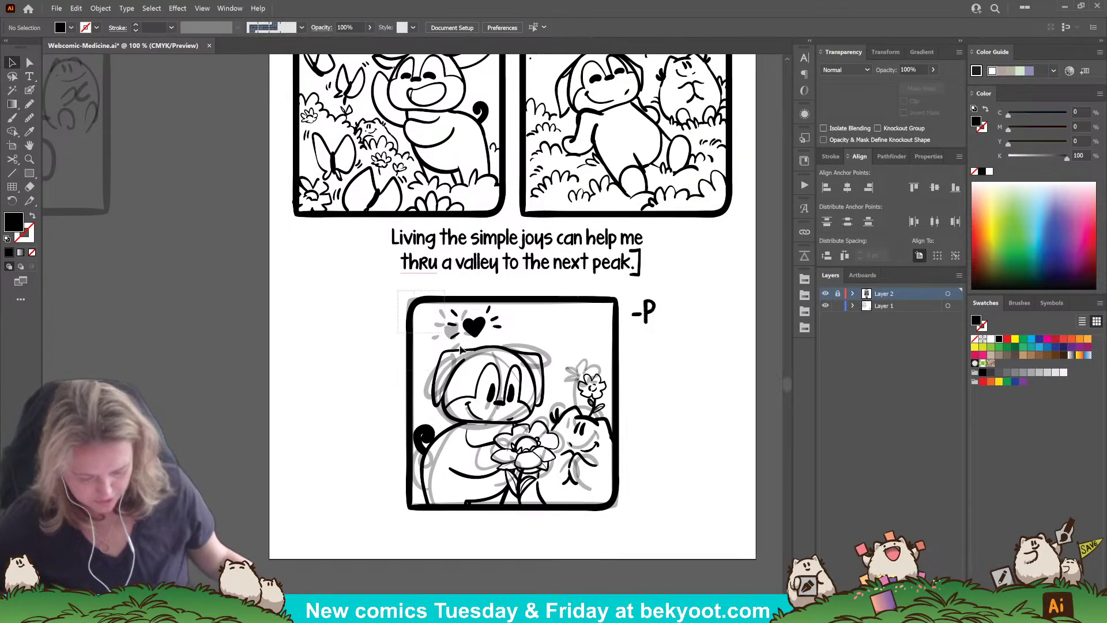
drag(460, 346, 689, 542)
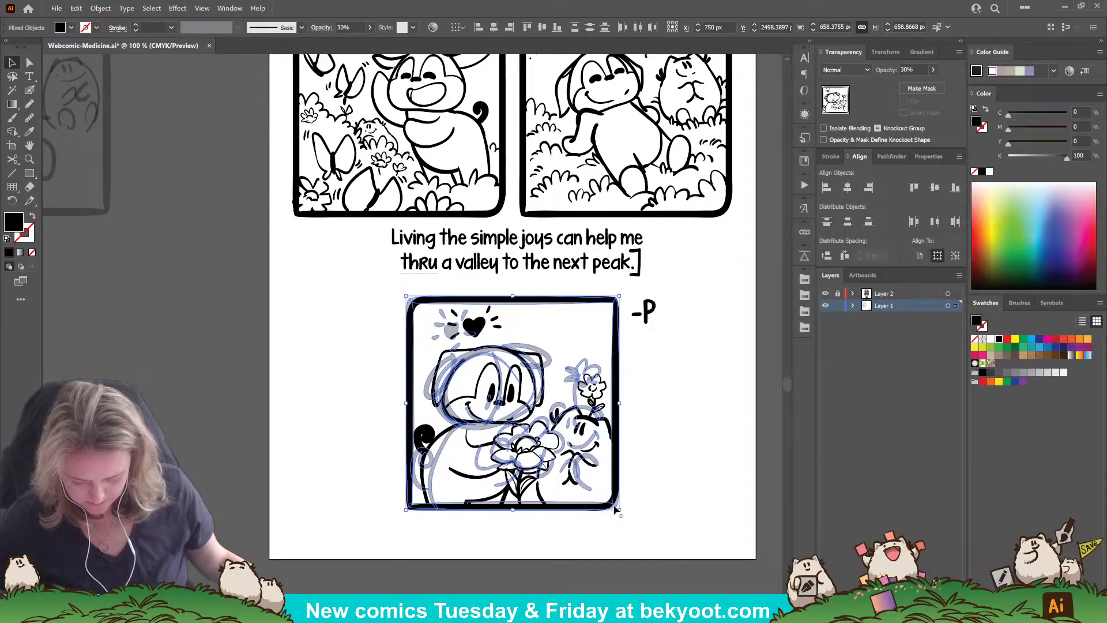
drag(615, 507, 62, 496)
click(178, 414)
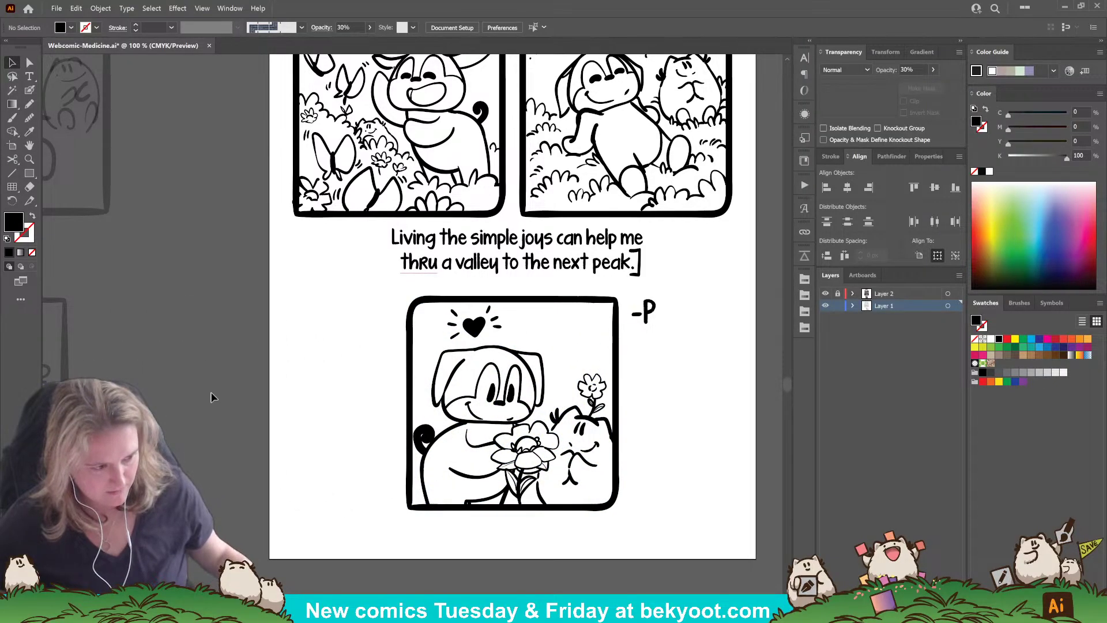
Step: Shift the final panel's rough sketch further left on the pasteboard so it sits beneath the other rough panels
drag(186, 347, 544, 375)
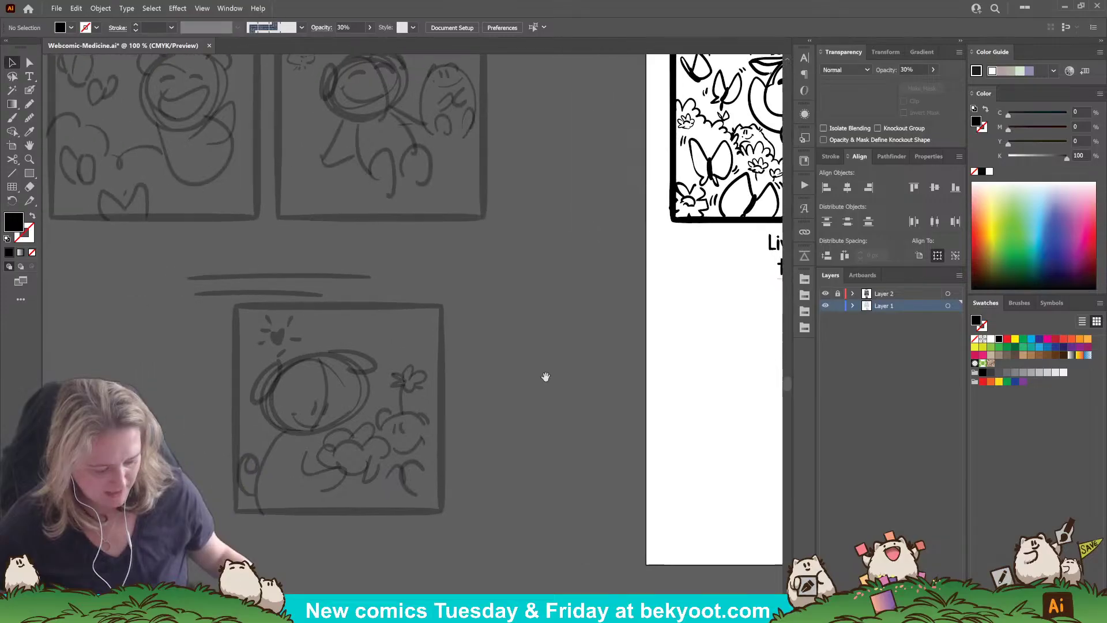
drag(203, 307, 505, 555)
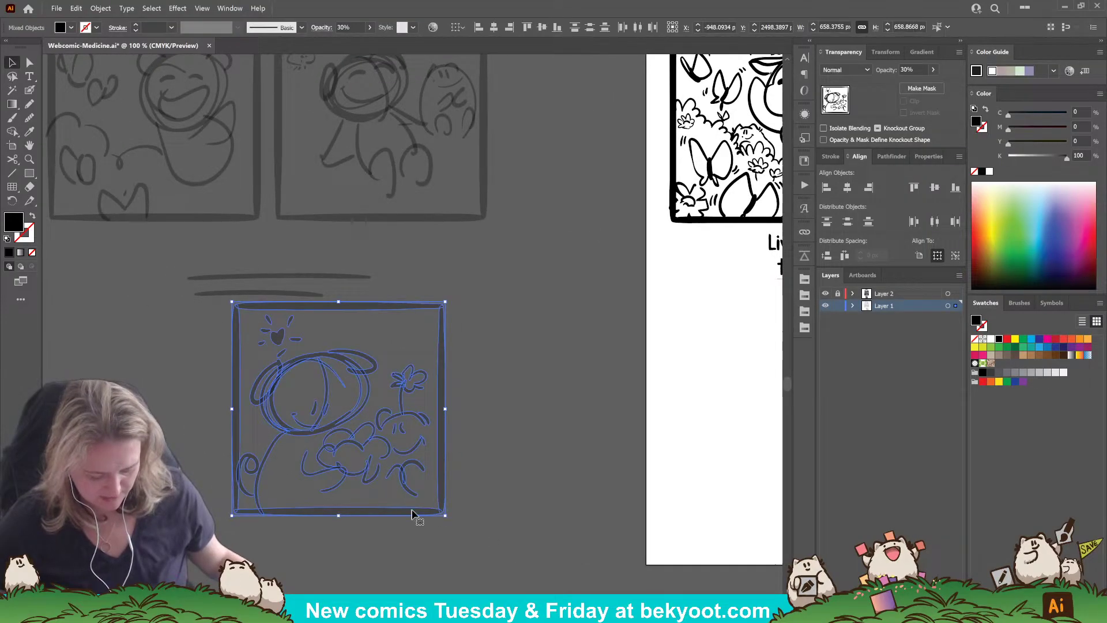
drag(411, 512, 322, 496)
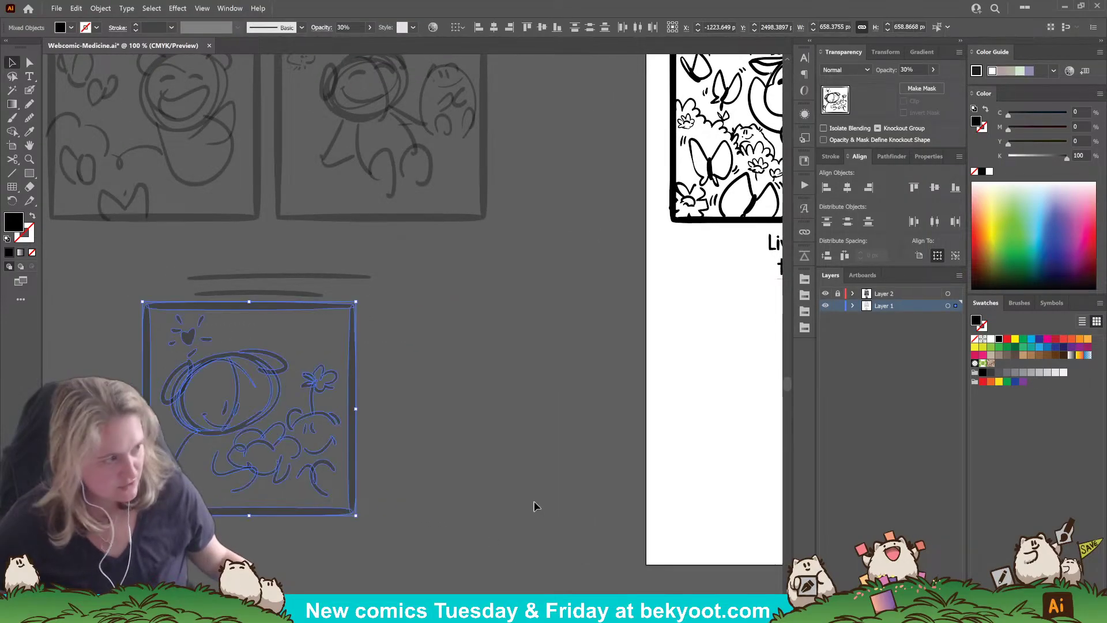
click(444, 465)
Step: Lock Layer 1, unlock Layer 2 and move the "-P" signature up beside the closing bracket of the last caption
scroll(636, 503, down, 2)
drag(734, 323, 485, 347)
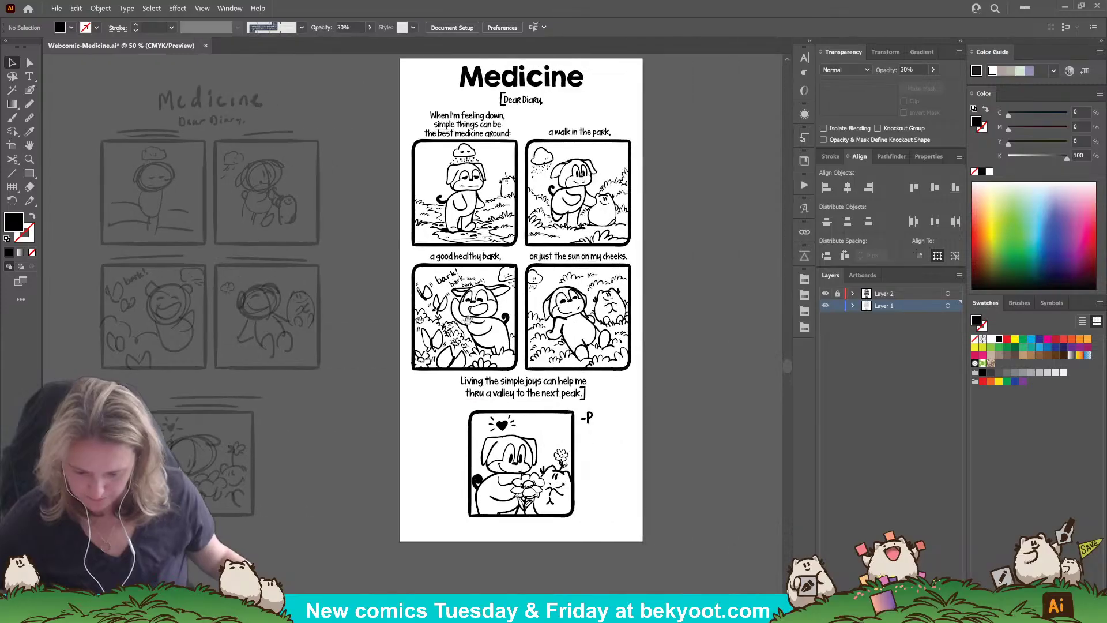
scroll(509, 378, up, 1)
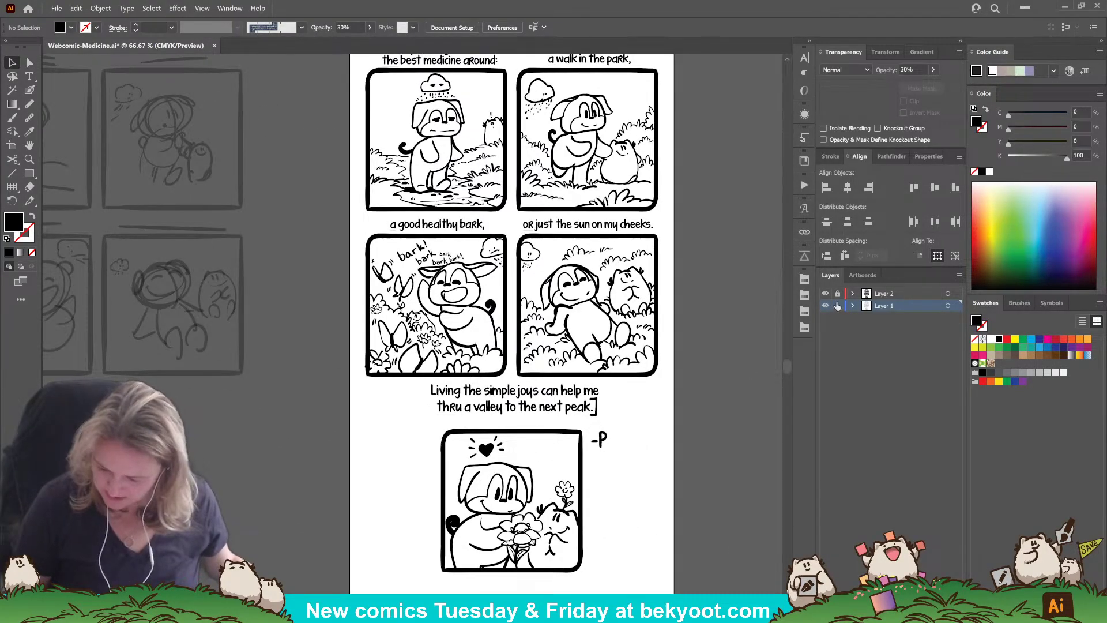
click(838, 306)
mouse_move(602, 443)
mouse_down()
mouse_move(605, 431)
mouse_move(515, 425)
mouse_move(617, 410)
mouse_up()
click(619, 437)
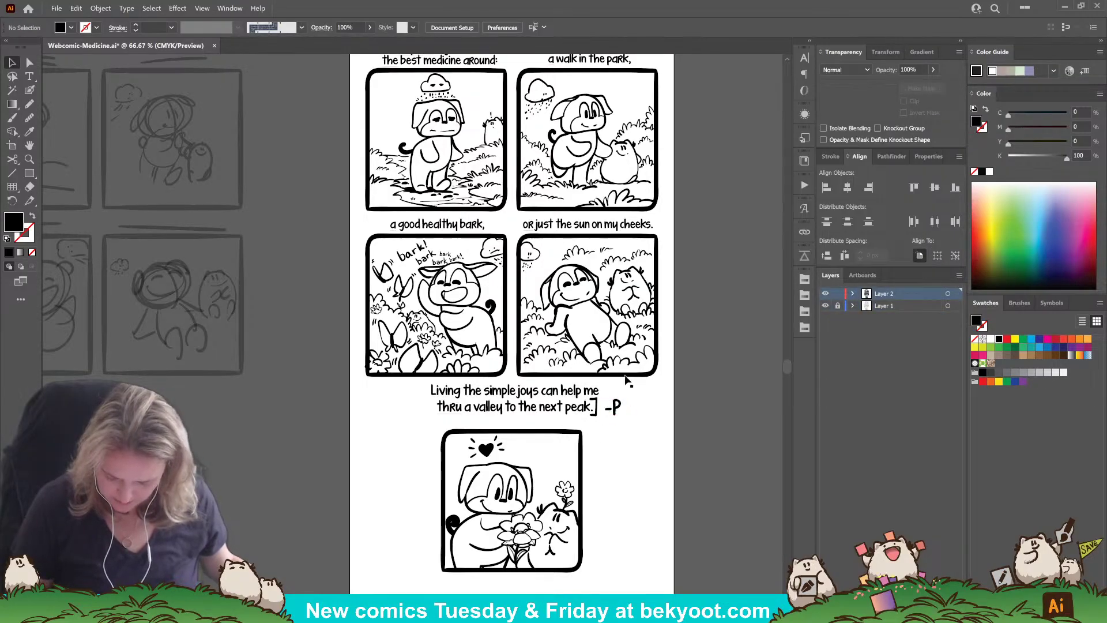
click(582, 486)
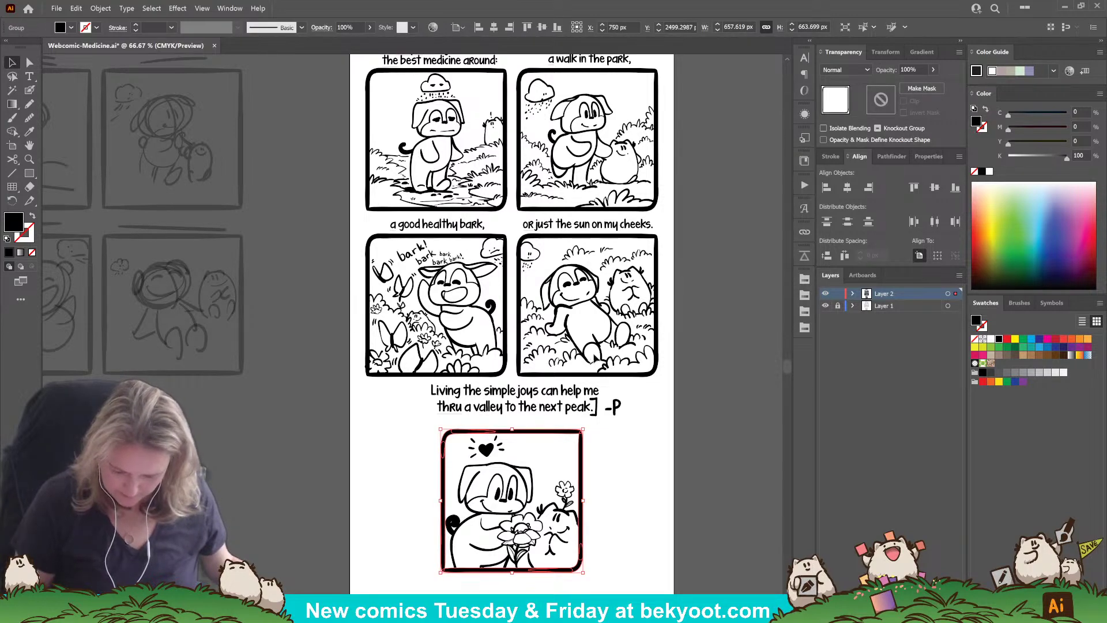
click(596, 350)
click(635, 408)
click(652, 376)
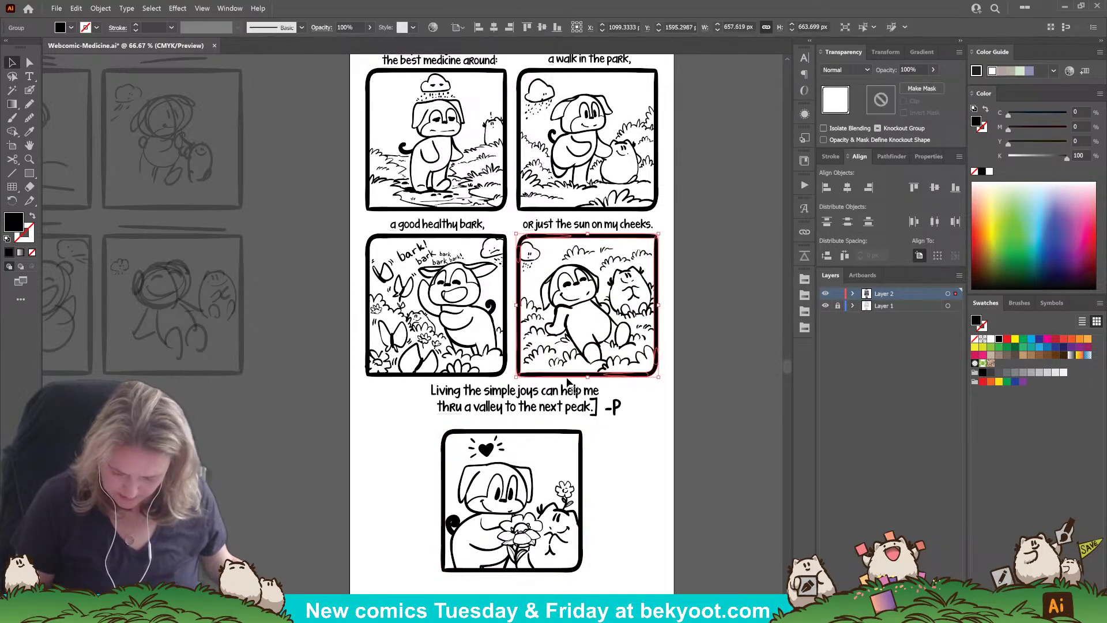
shift+click(505, 376)
shift+click(444, 447)
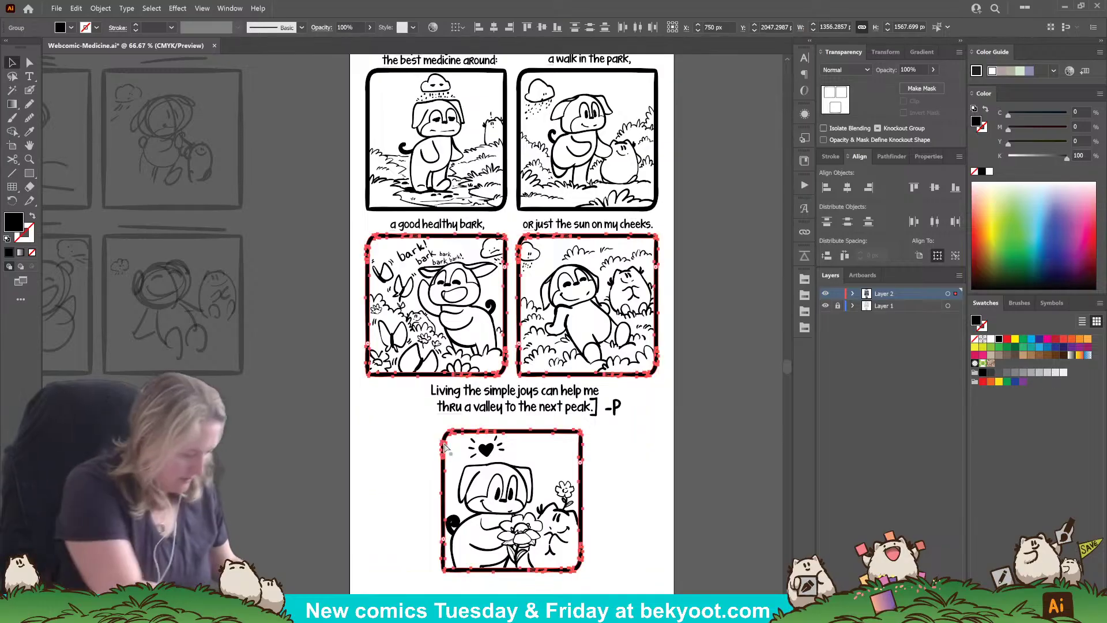
click(683, 294)
Step: Group the frame and line art of the sun panel, the bark panel and the final panel into one object per panel
click(639, 331)
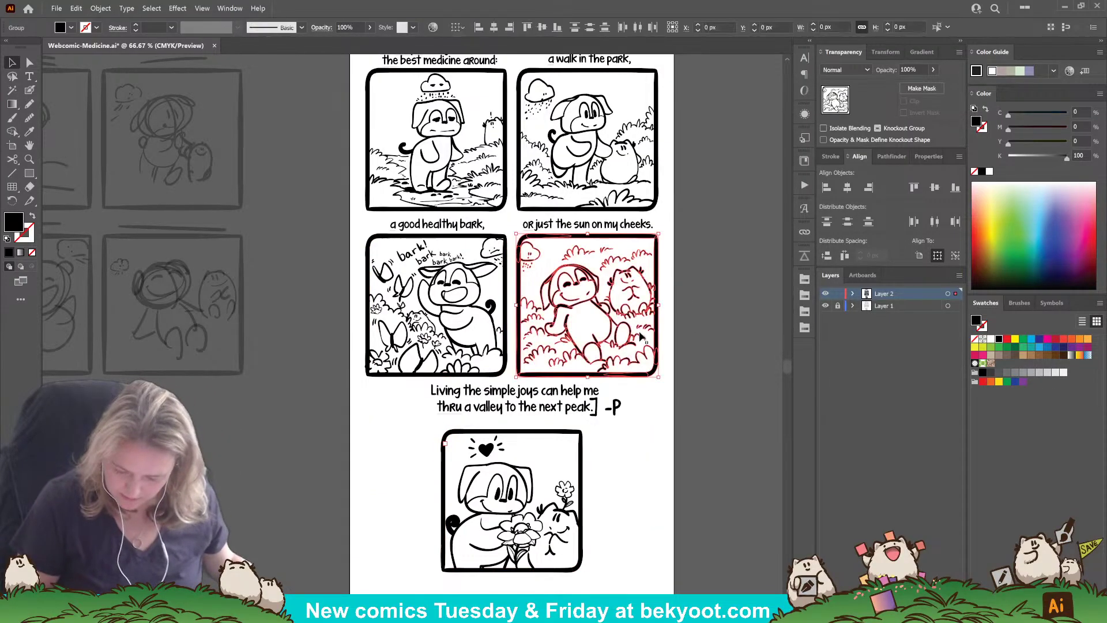
key(ctrl+shift+g)
click(390, 318)
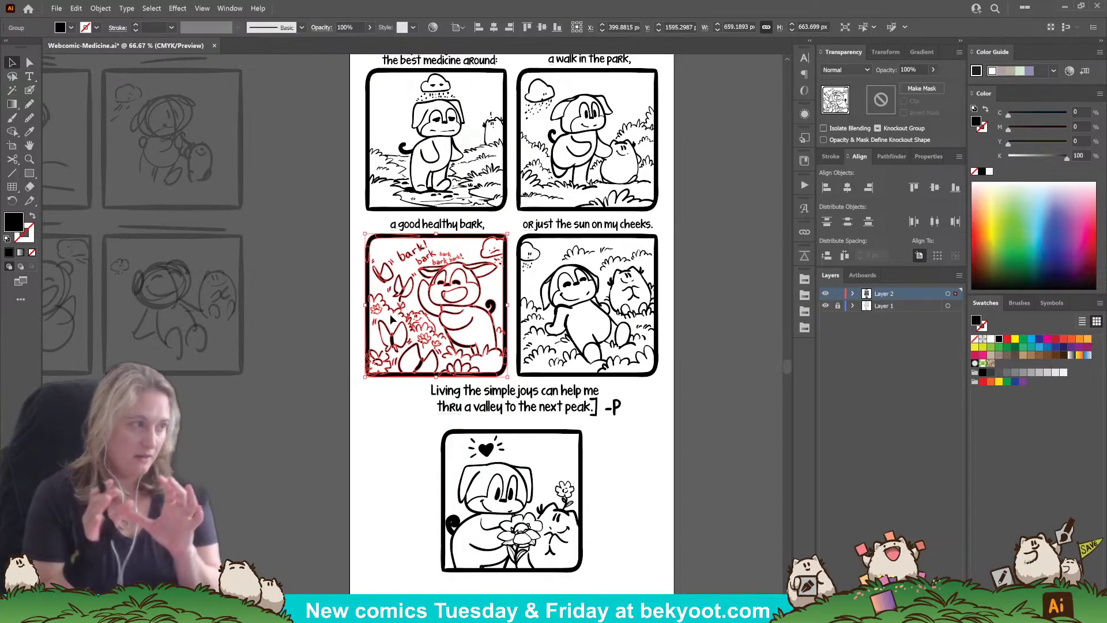
click(565, 518)
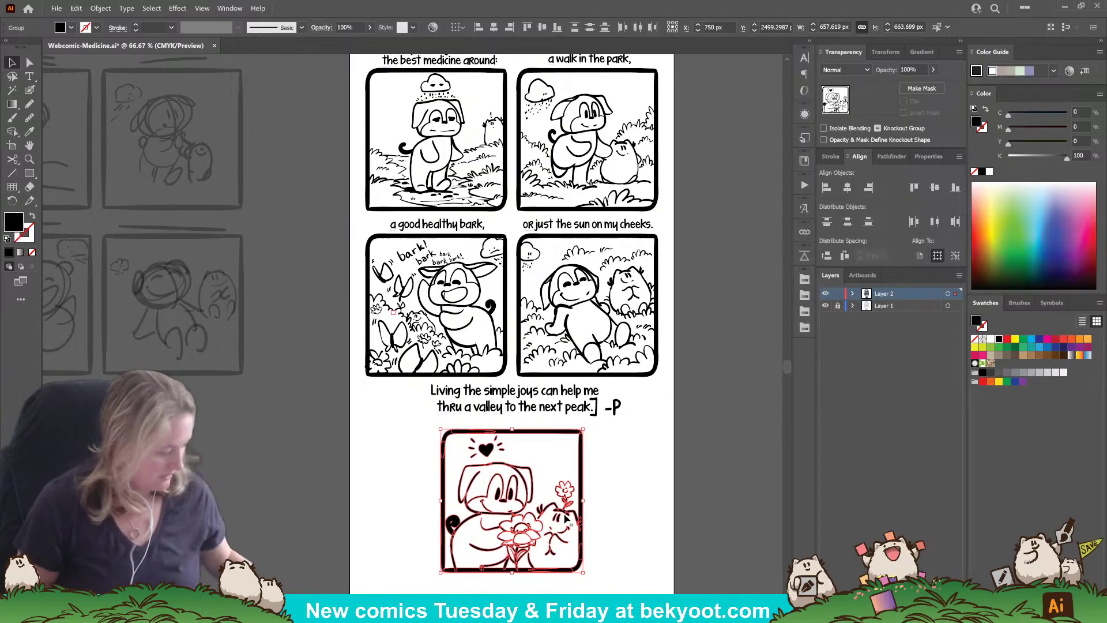
key(ctrl+g)
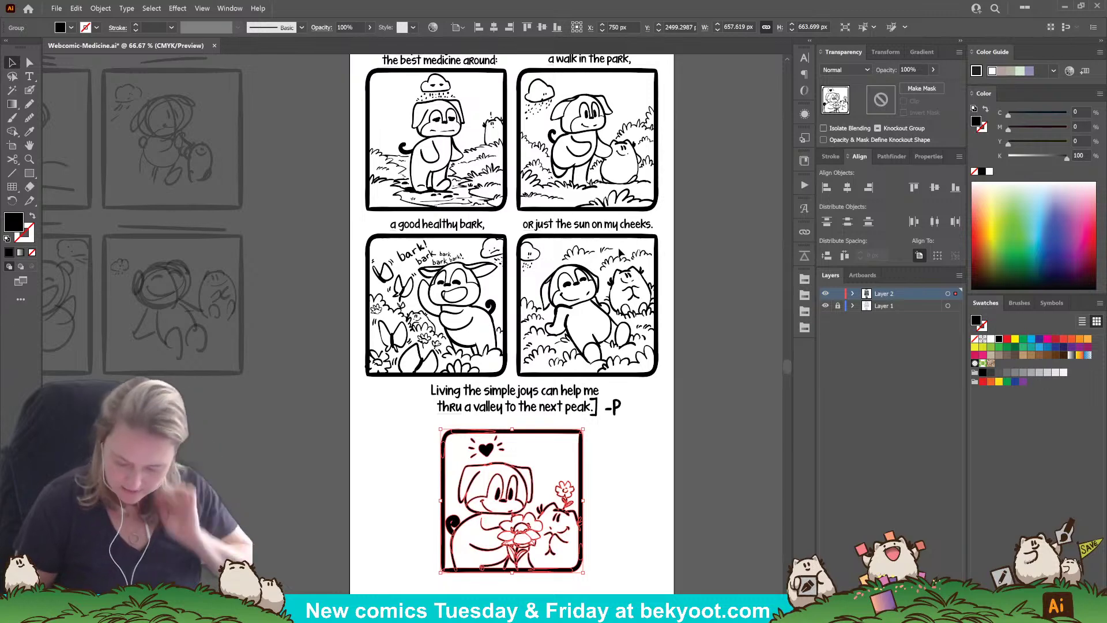
Step: Move the grouped final panel slightly up, closer to the closing caption
click(587, 491)
drag(581, 493, 582, 484)
click(584, 484)
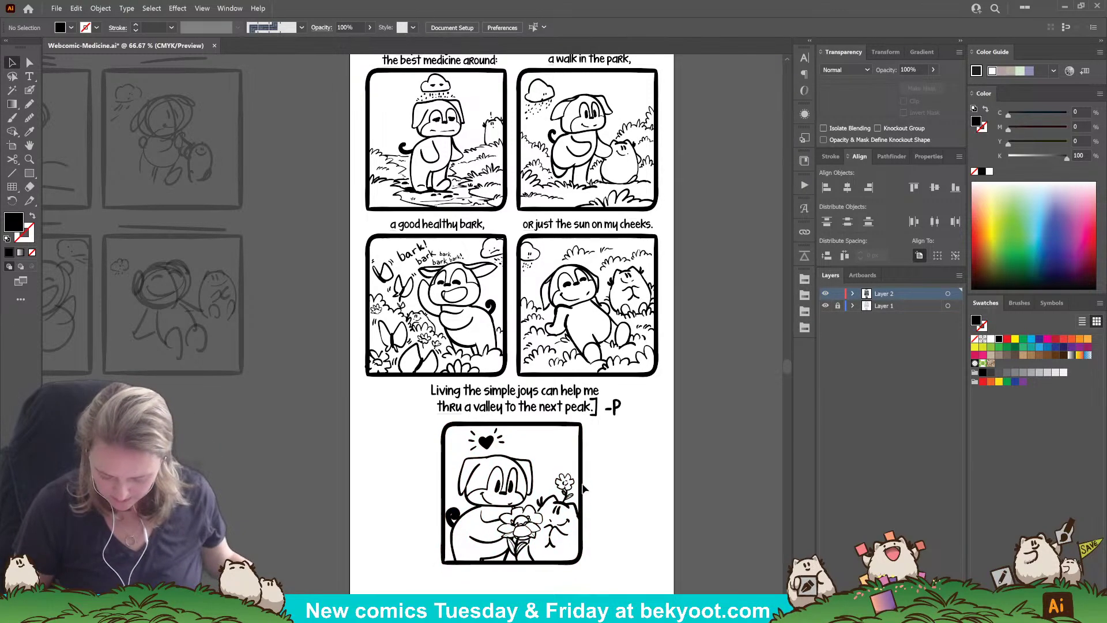
click(585, 489)
click(616, 472)
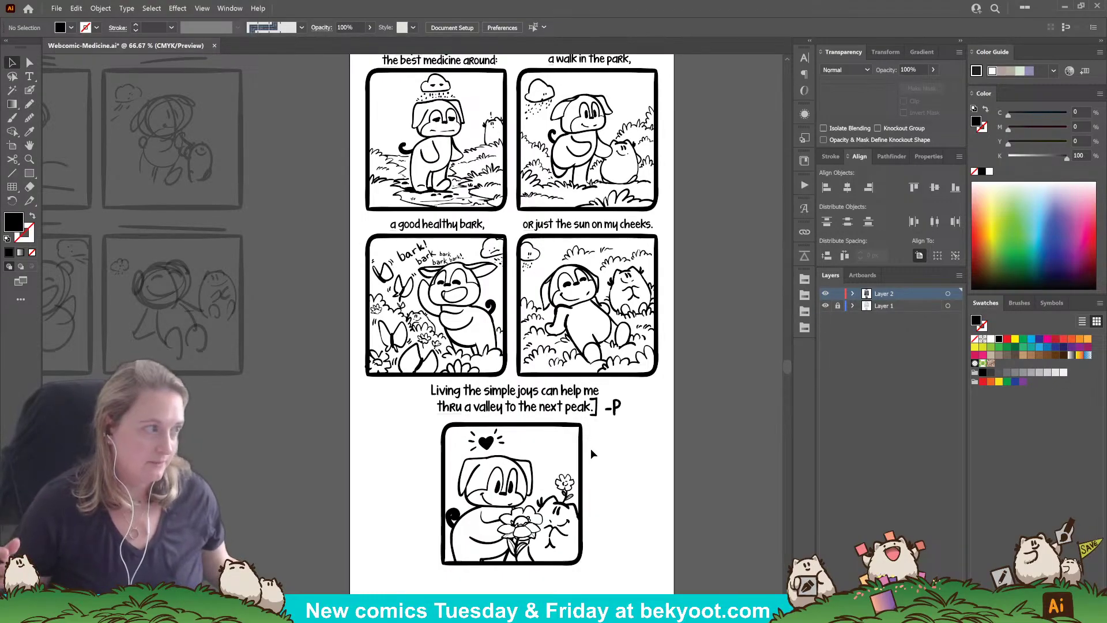
Step: Shorten the artboard to about 2902 px high by raising its edge below the final panel, and save the comic
scroll(591, 449, down, 2)
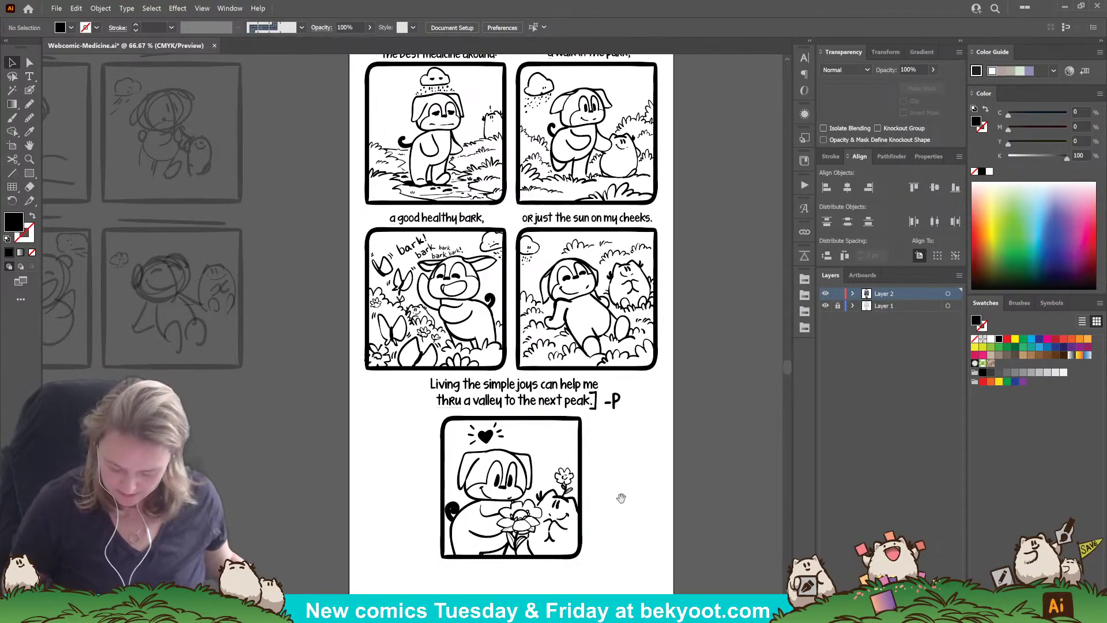
click(13, 149)
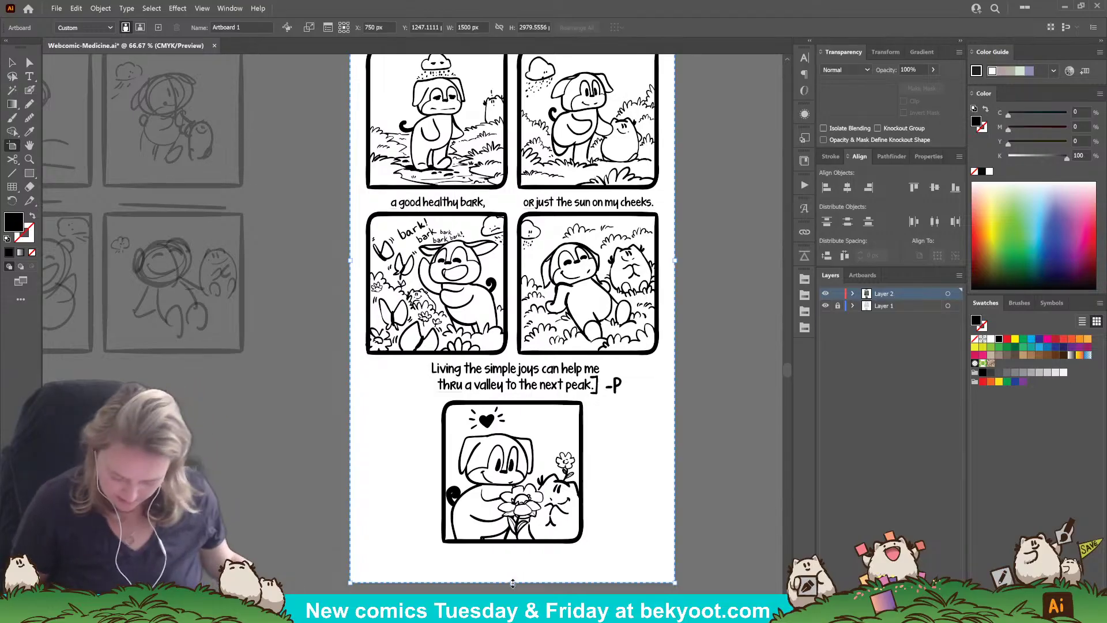
drag(513, 584, 513, 566)
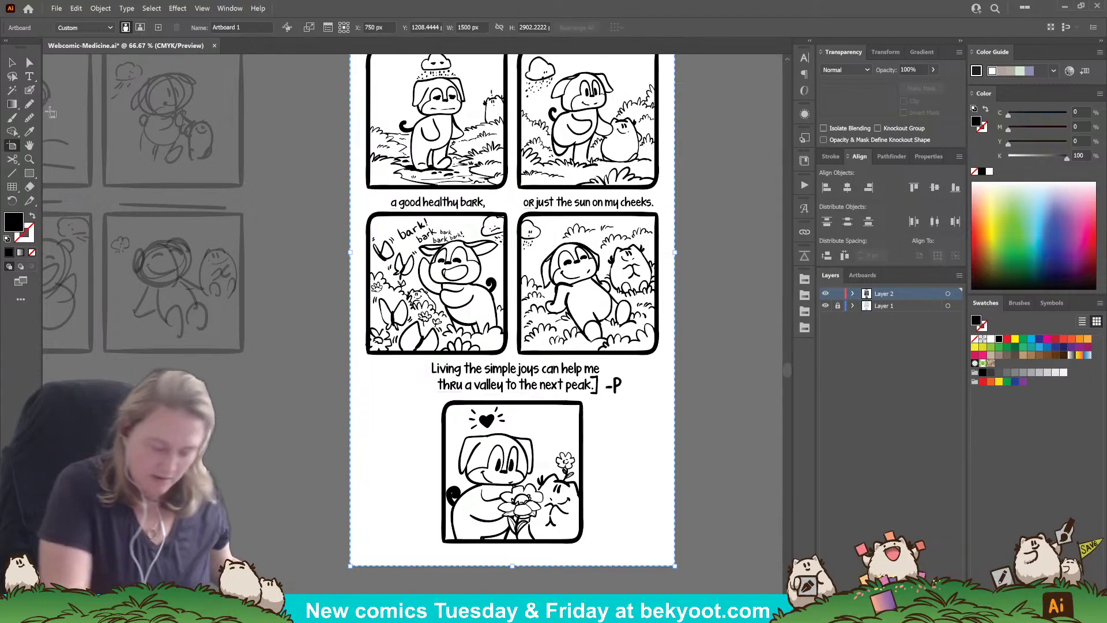
click(12, 62)
drag(672, 386, 666, 443)
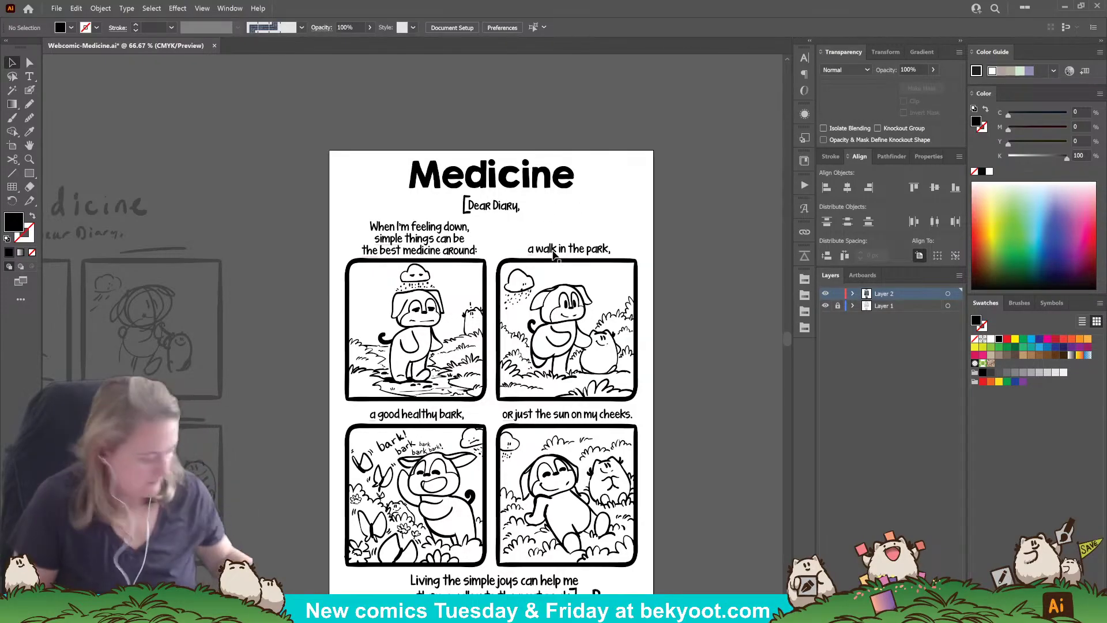
key(ctrl+s)
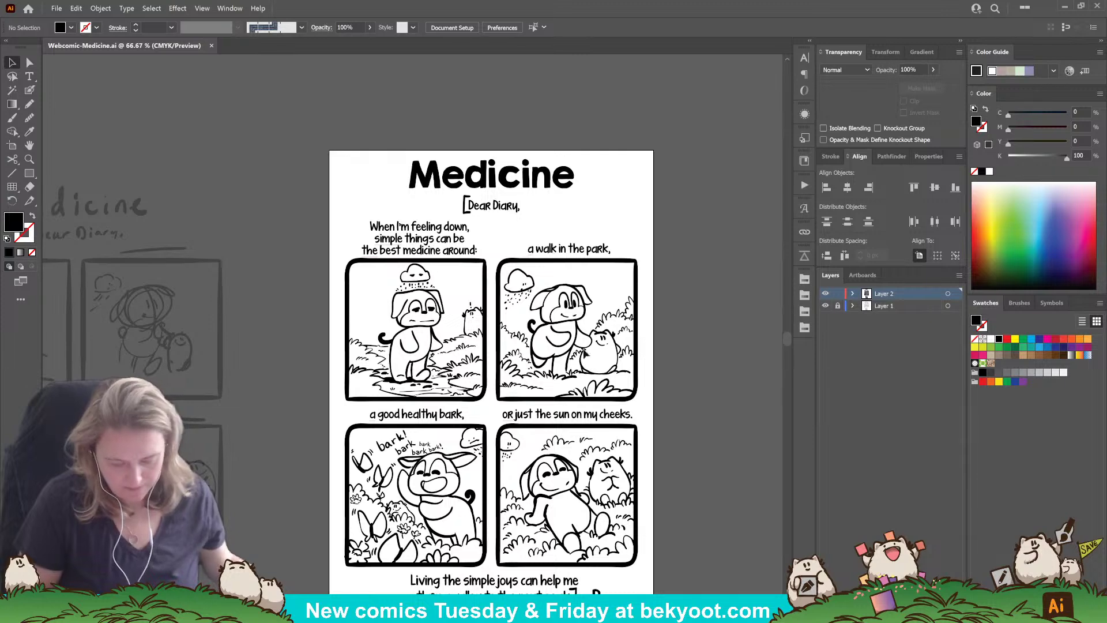
Step: Examine the inked comic panel by panel, from the title down to the closing caption and final panel, checking line art and lettering
drag(580, 486, 528, 415)
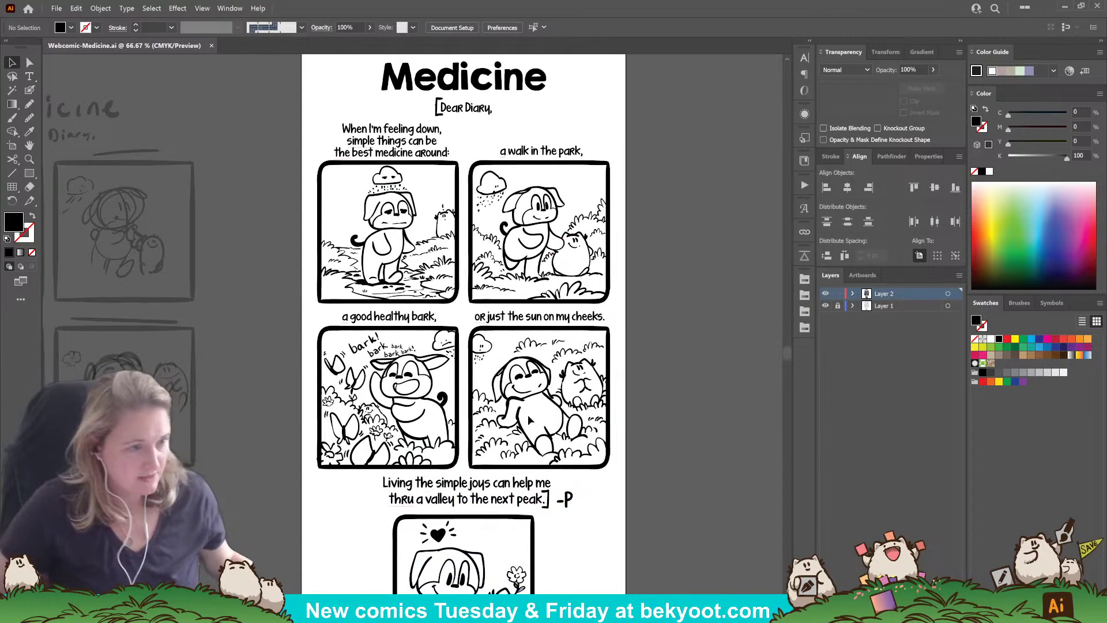
scroll(478, 262, up, 1)
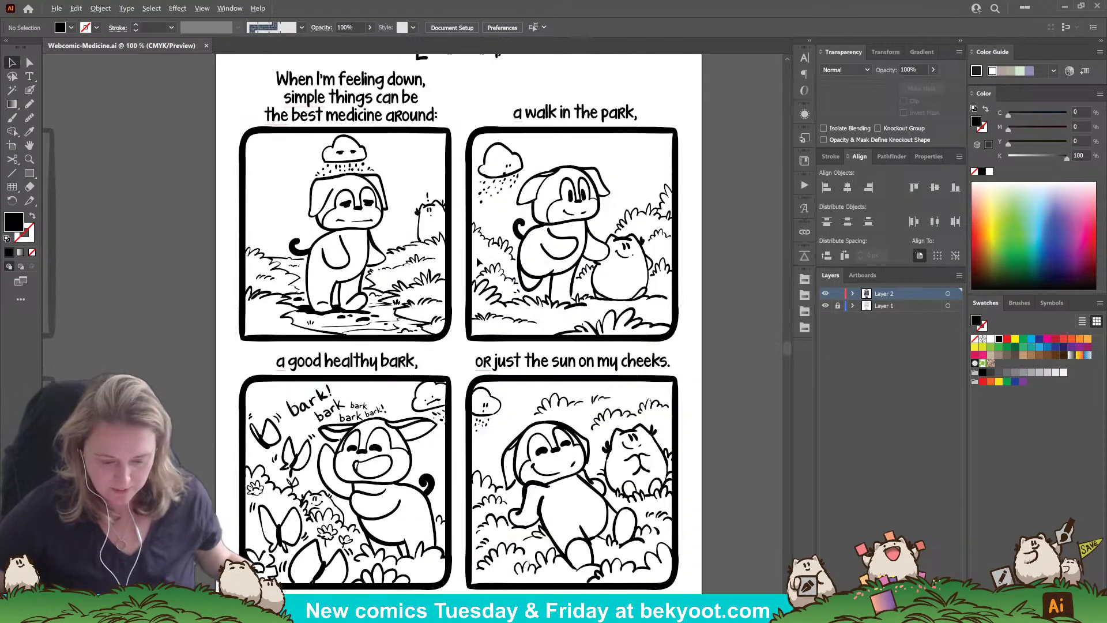
drag(506, 345, 530, 416)
drag(518, 330, 532, 387)
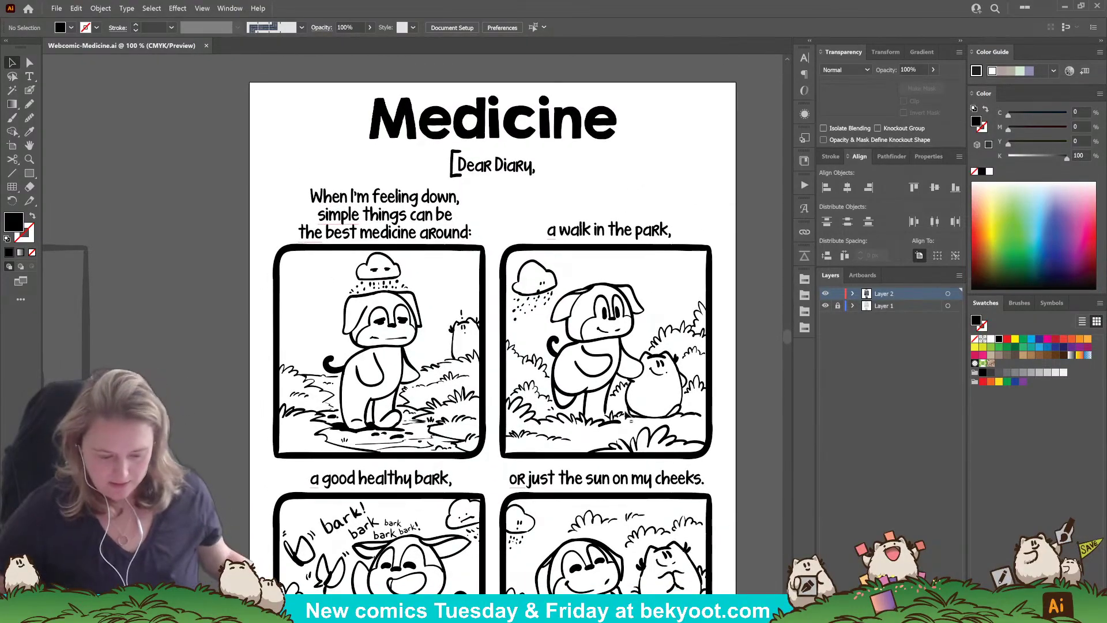
scroll(390, 248, up, 1)
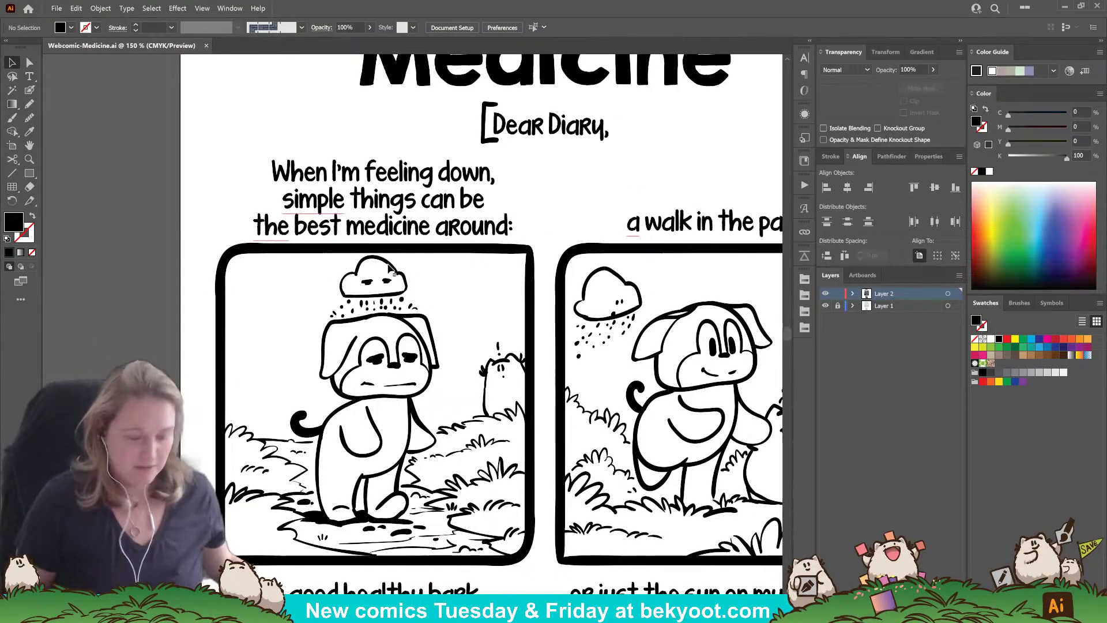
drag(506, 423, 532, 432)
drag(537, 504, 445, 430)
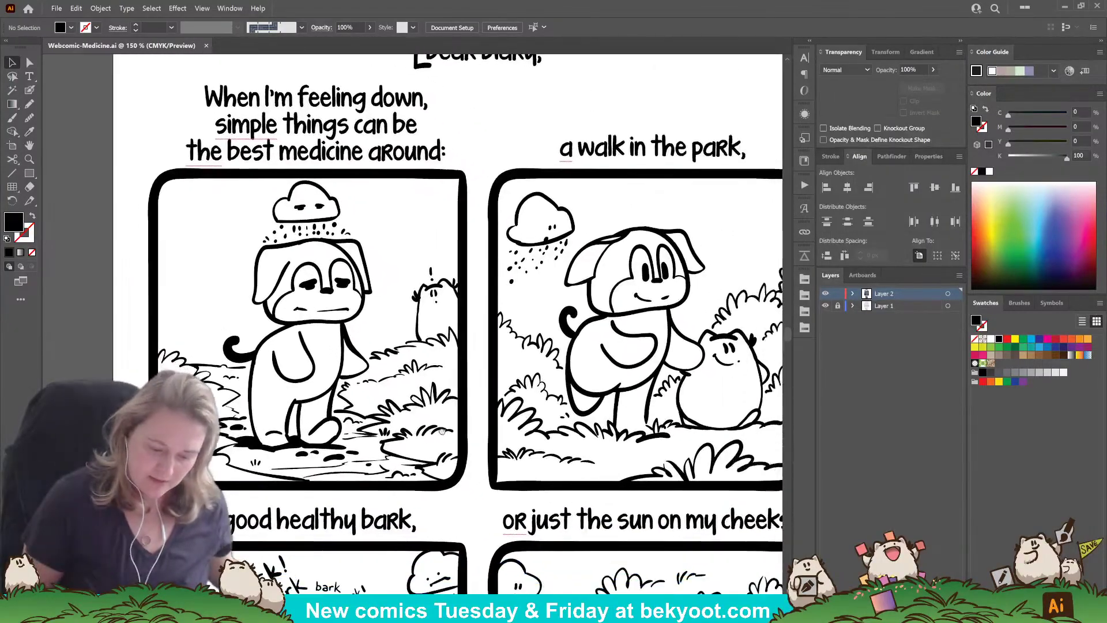
drag(637, 404, 509, 430)
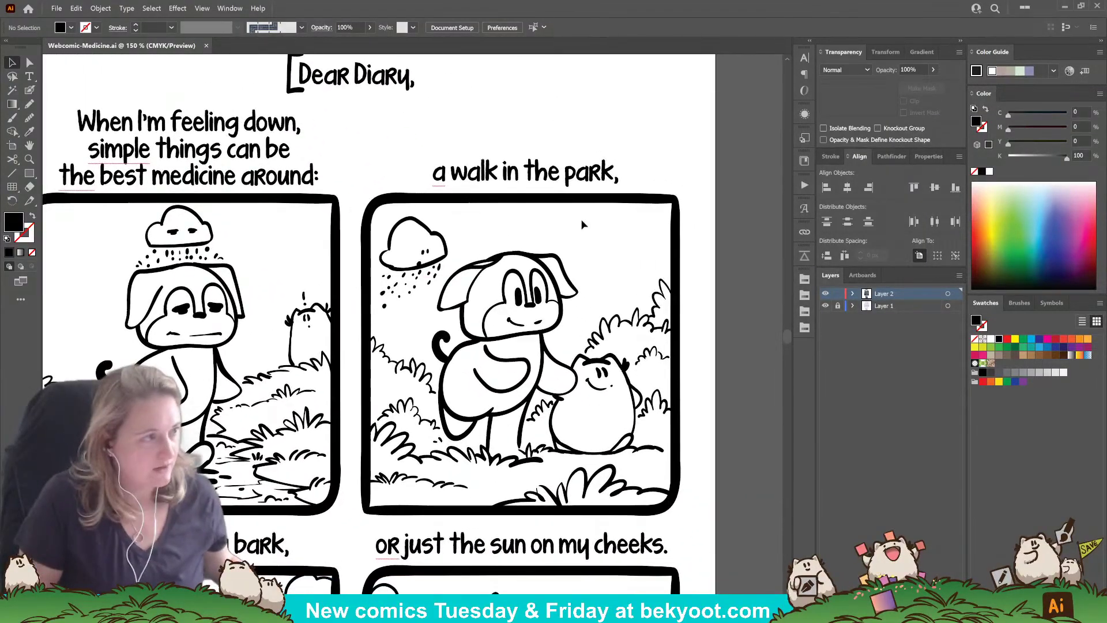
drag(424, 456, 615, 213)
drag(480, 481, 503, 371)
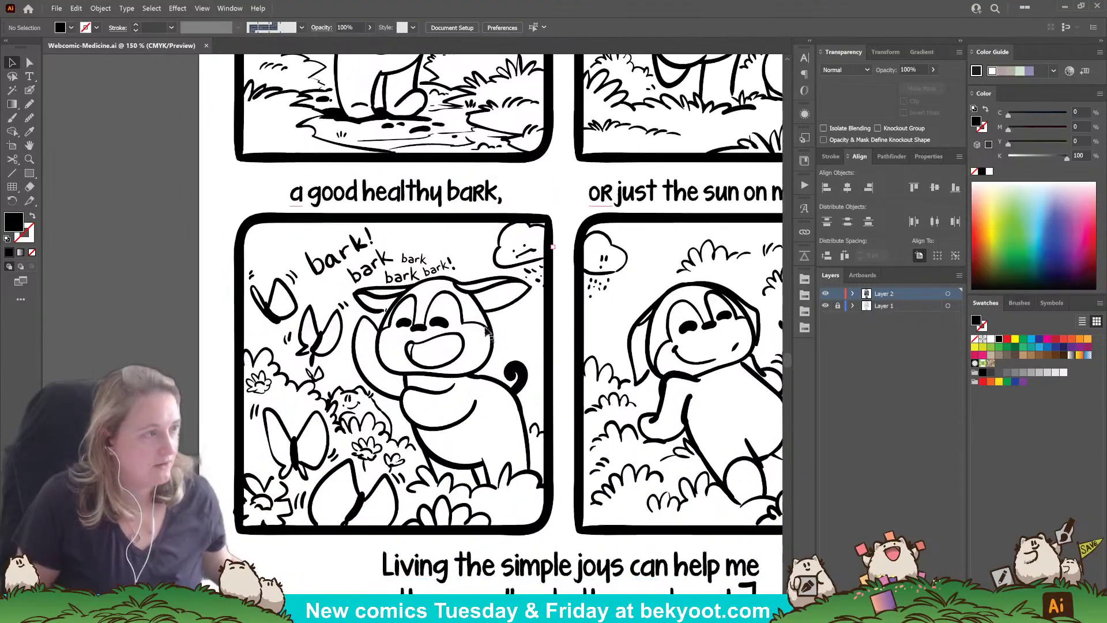
drag(552, 311, 343, 334)
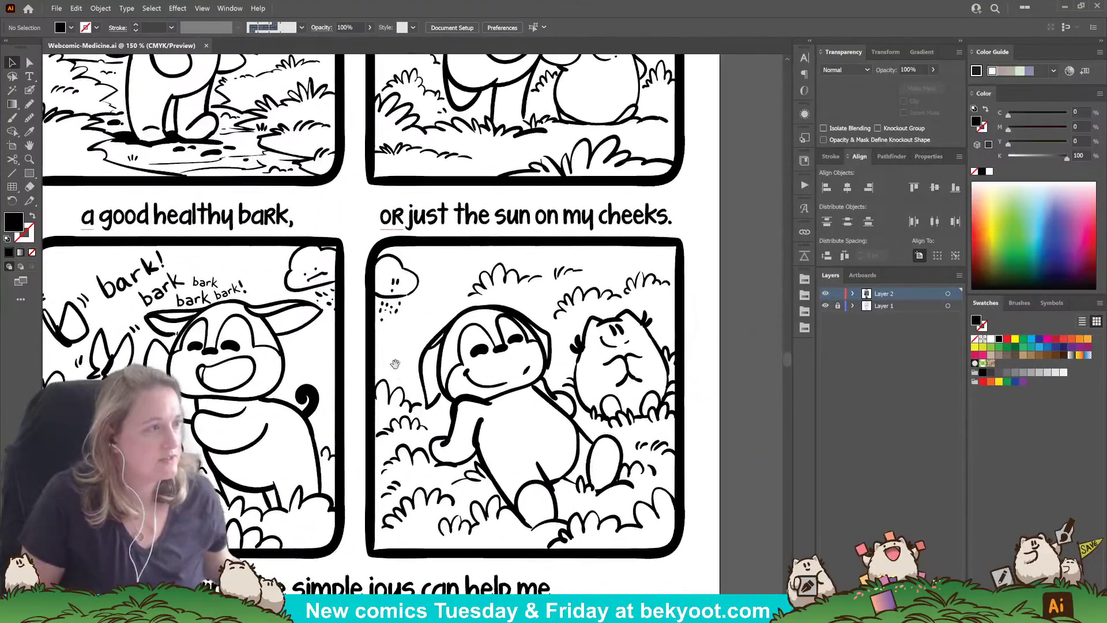
drag(535, 445, 592, 160)
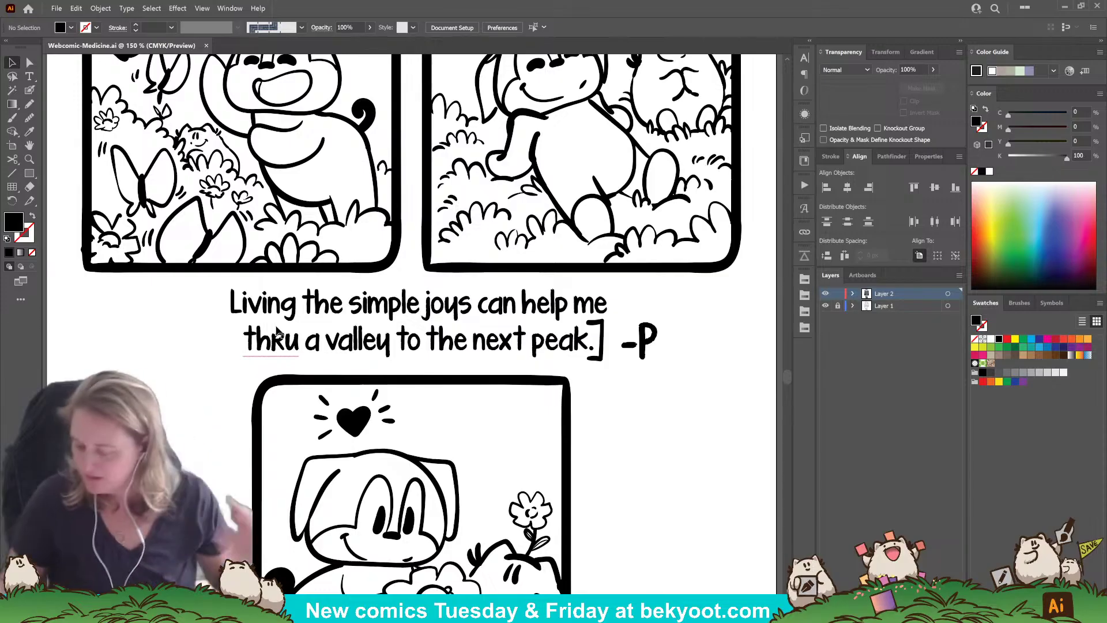
scroll(458, 397, down, 2)
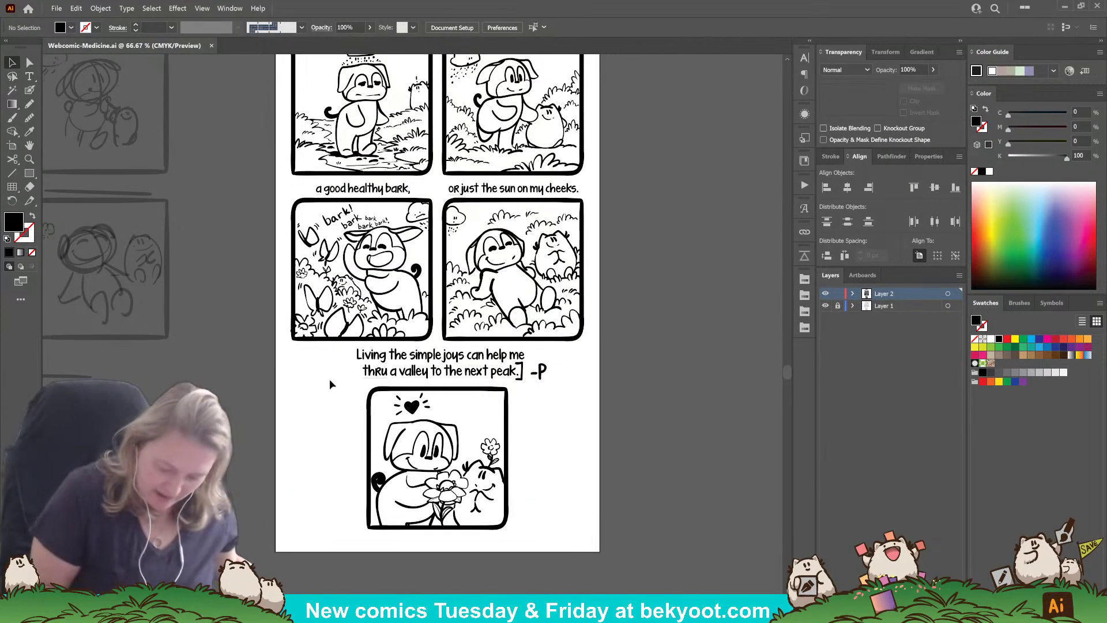
Step: Centre the grouped final panel horizontally on the artboard below the closing caption, and leave nothing selected
click(544, 381)
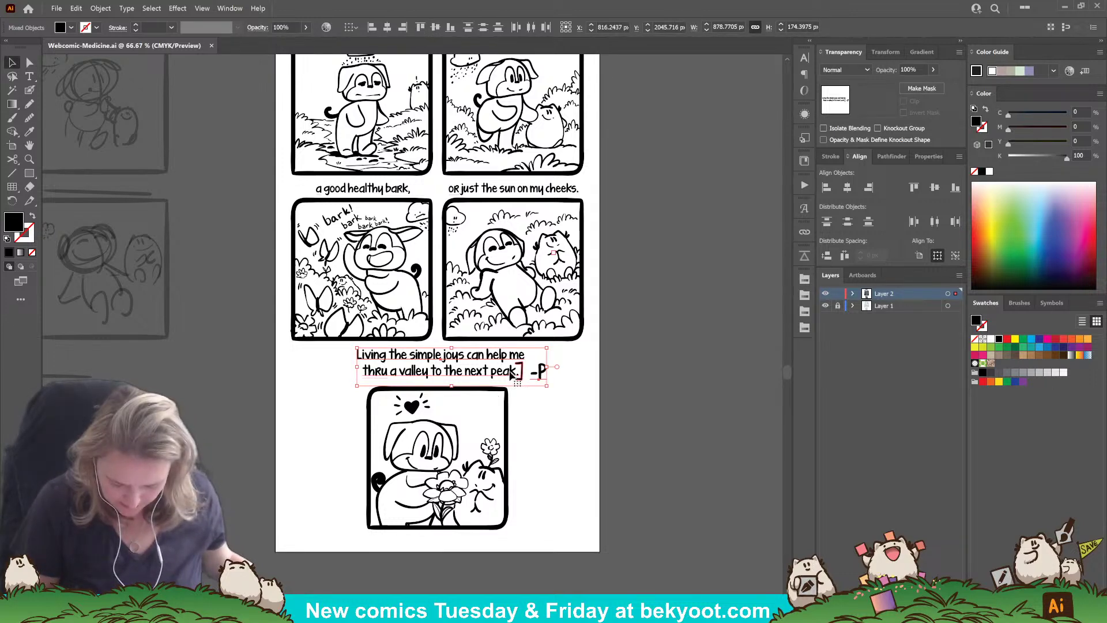
click(520, 461)
click(507, 490)
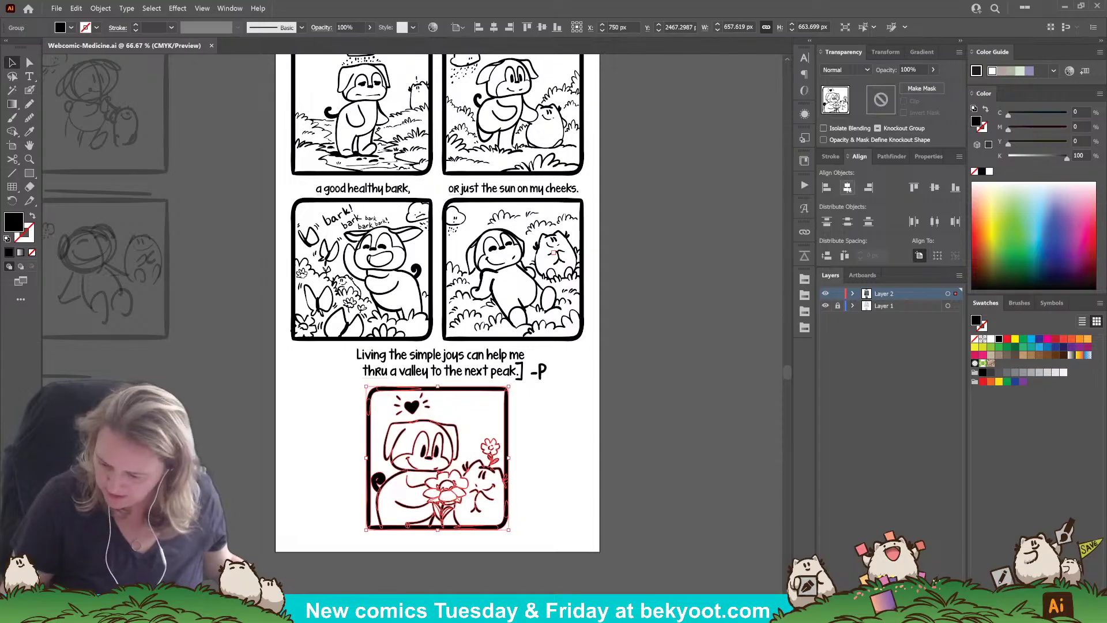
click(609, 402)
Step: Review the whole comic layout again, looking closely at the bark panel and comparing the title, captions, upper panels and final panel
drag(578, 404, 584, 476)
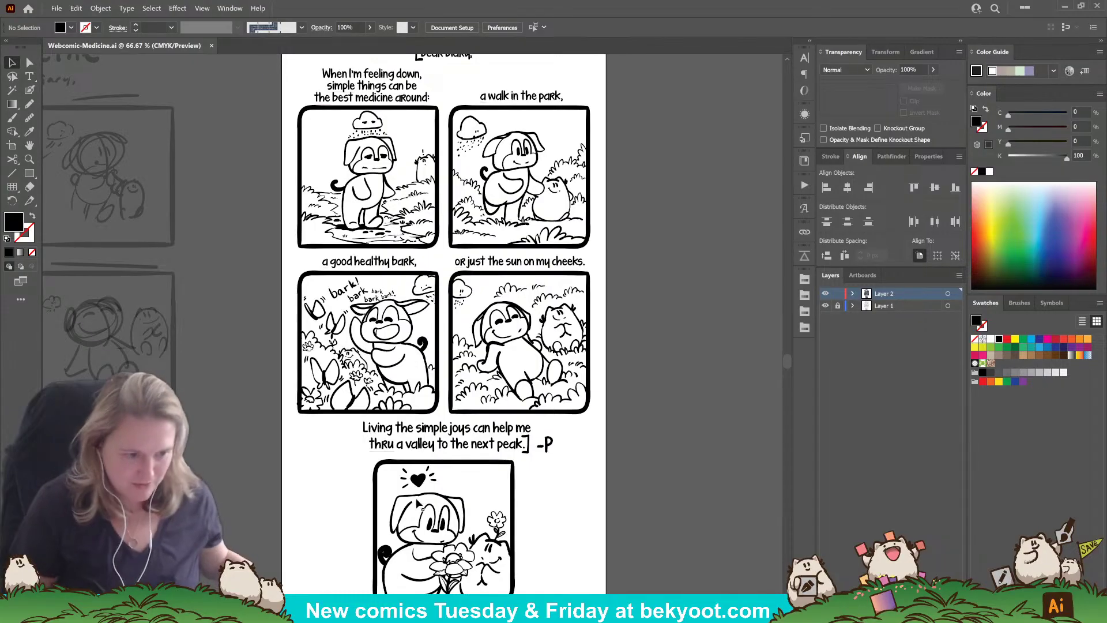
scroll(462, 495, down, 1)
scroll(462, 495, down, 2)
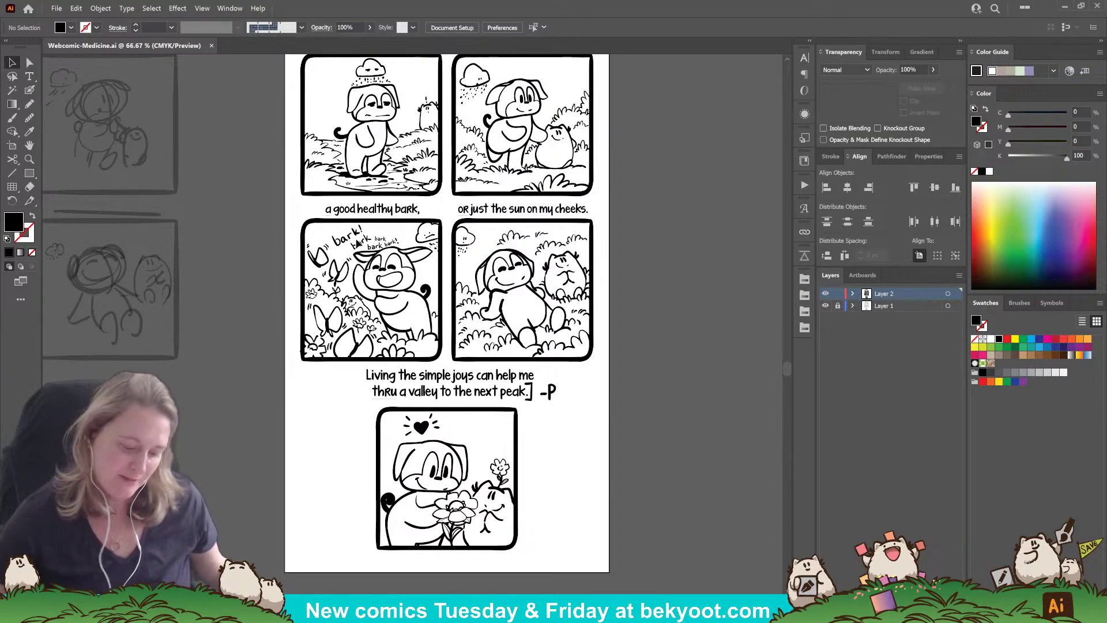
scroll(341, 279, up, 2)
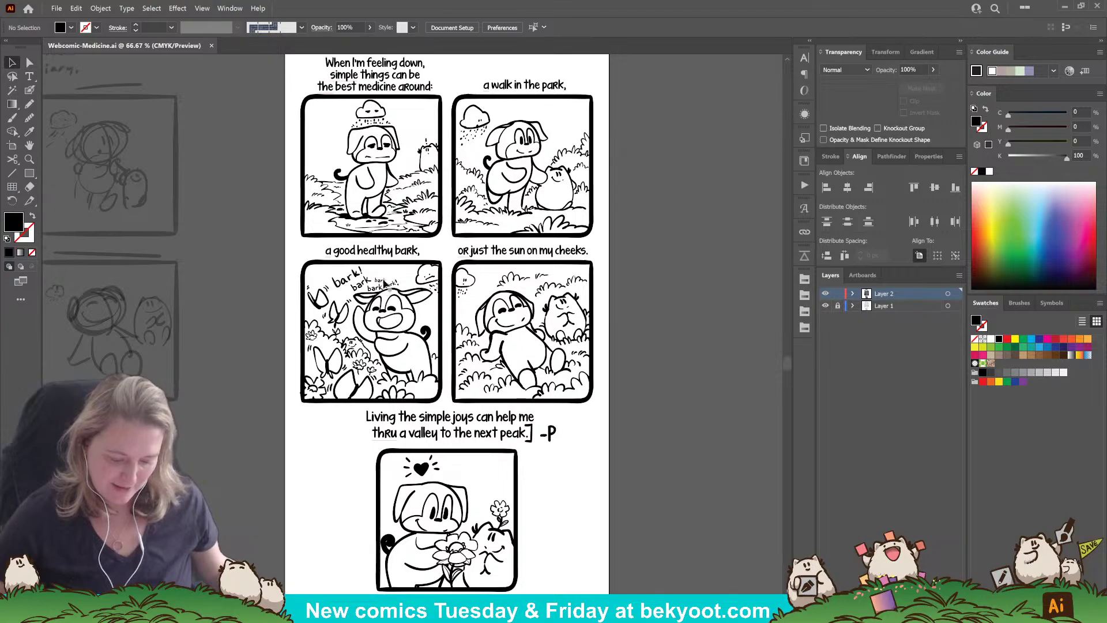
scroll(370, 299, up, 2)
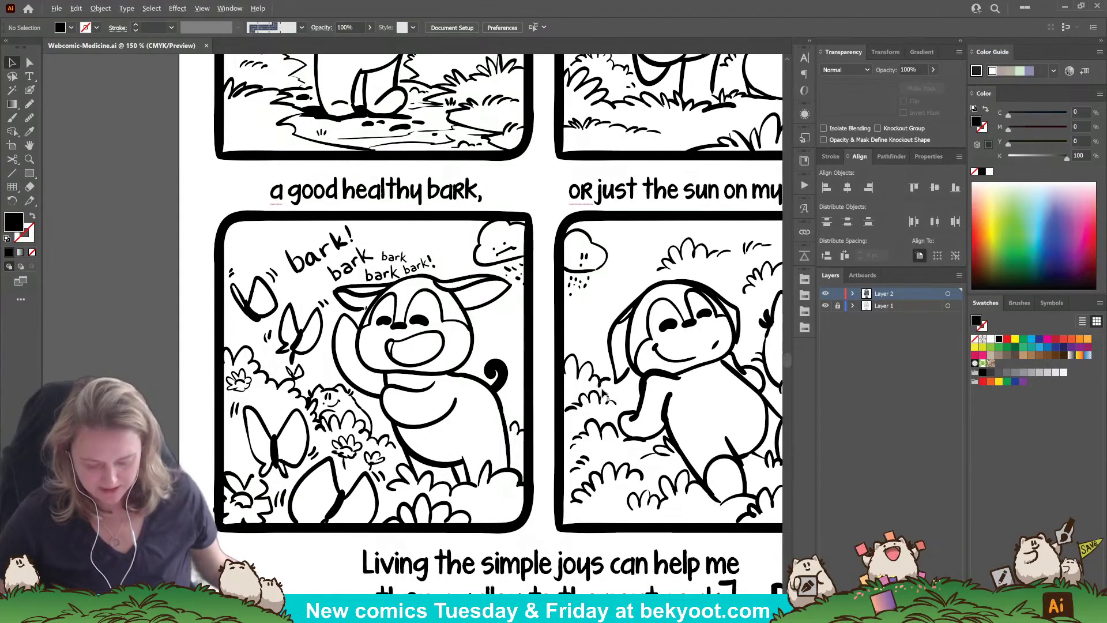
scroll(612, 399, down, 2)
drag(642, 353, 551, 322)
drag(433, 172, 448, 198)
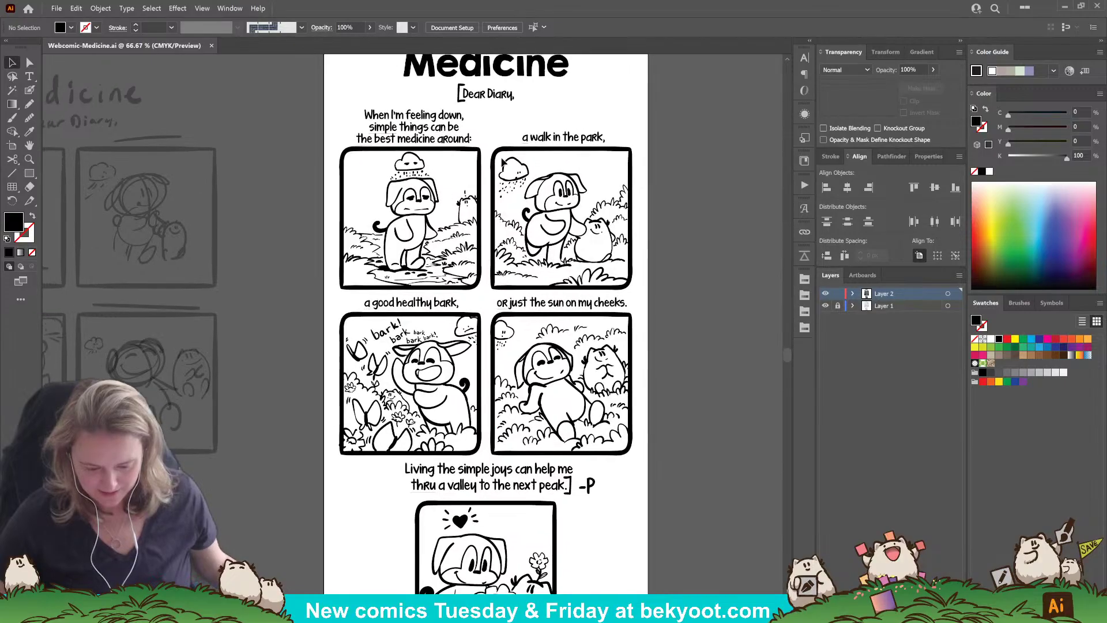
drag(605, 531, 584, 485)
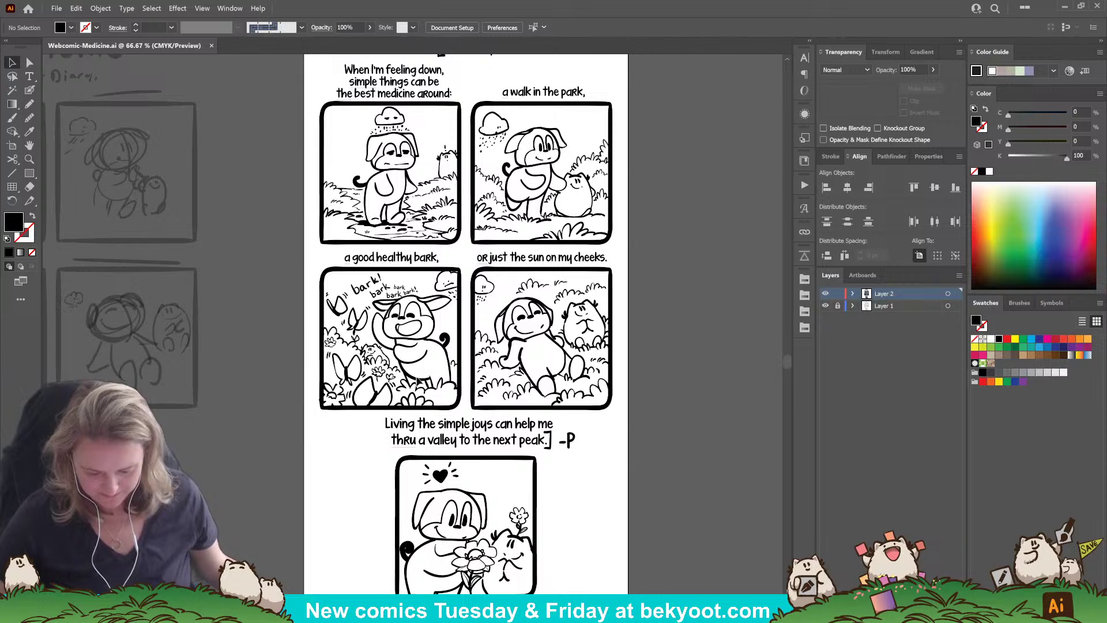
drag(382, 228, 426, 295)
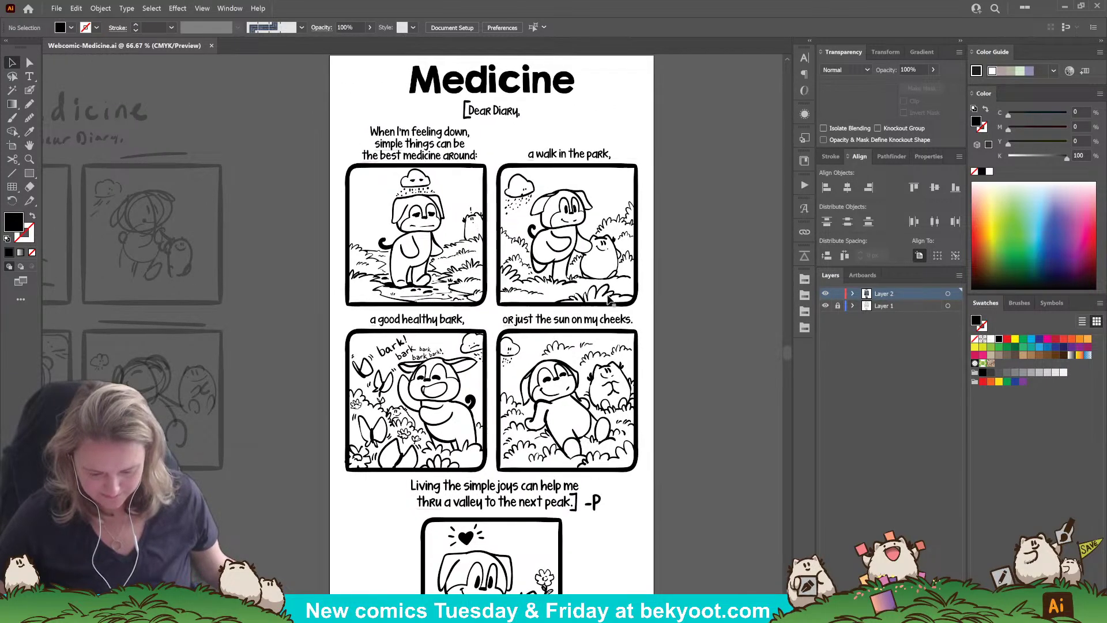
drag(528, 422, 491, 265)
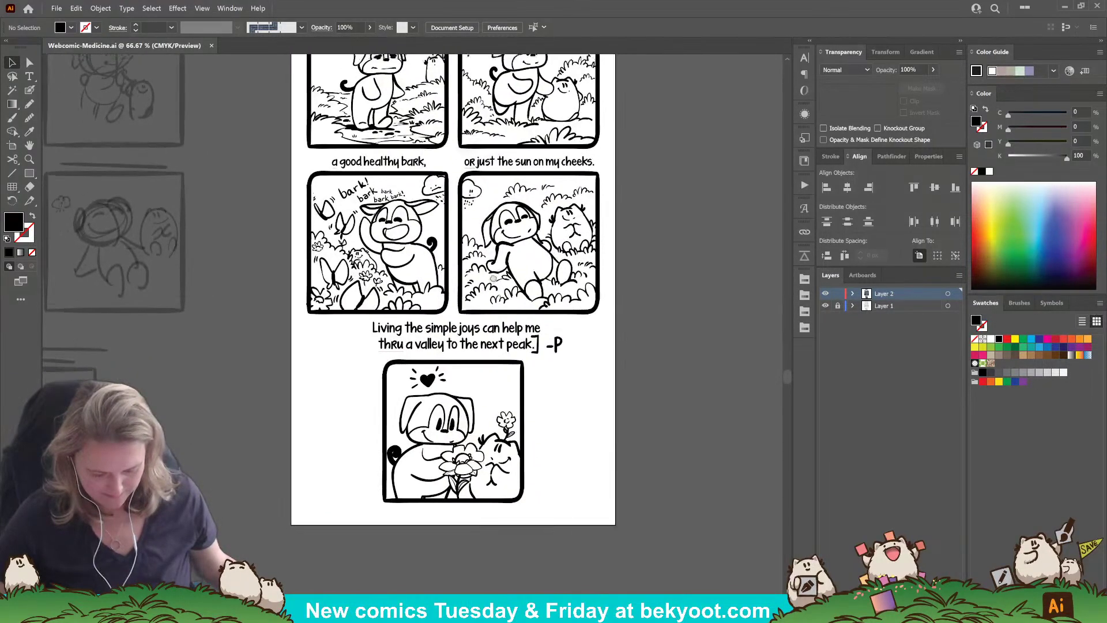
drag(438, 134, 474, 330)
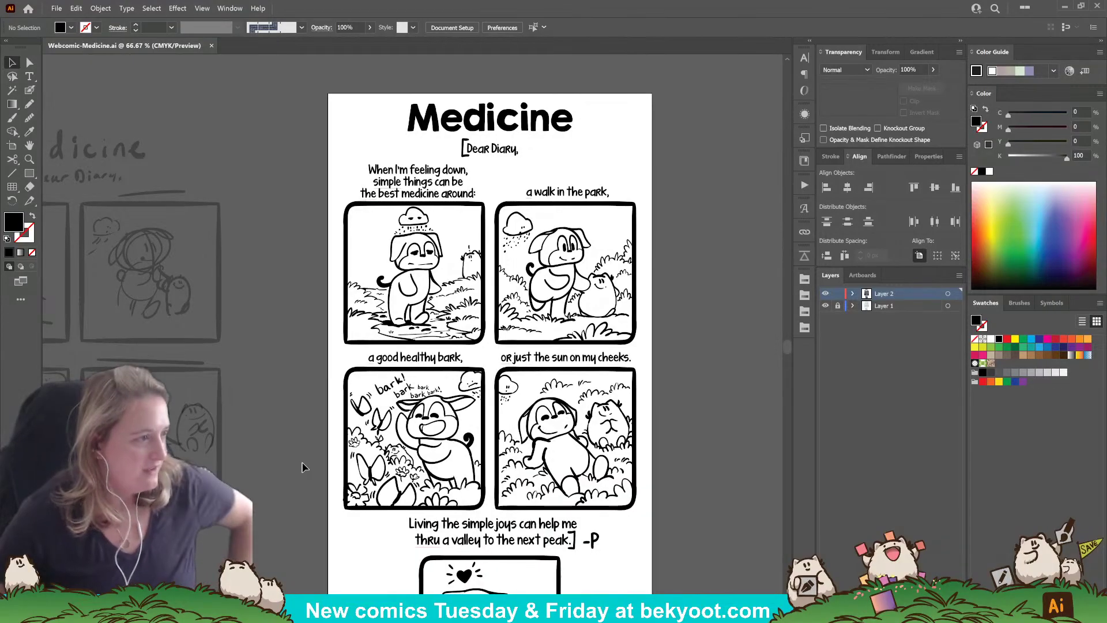